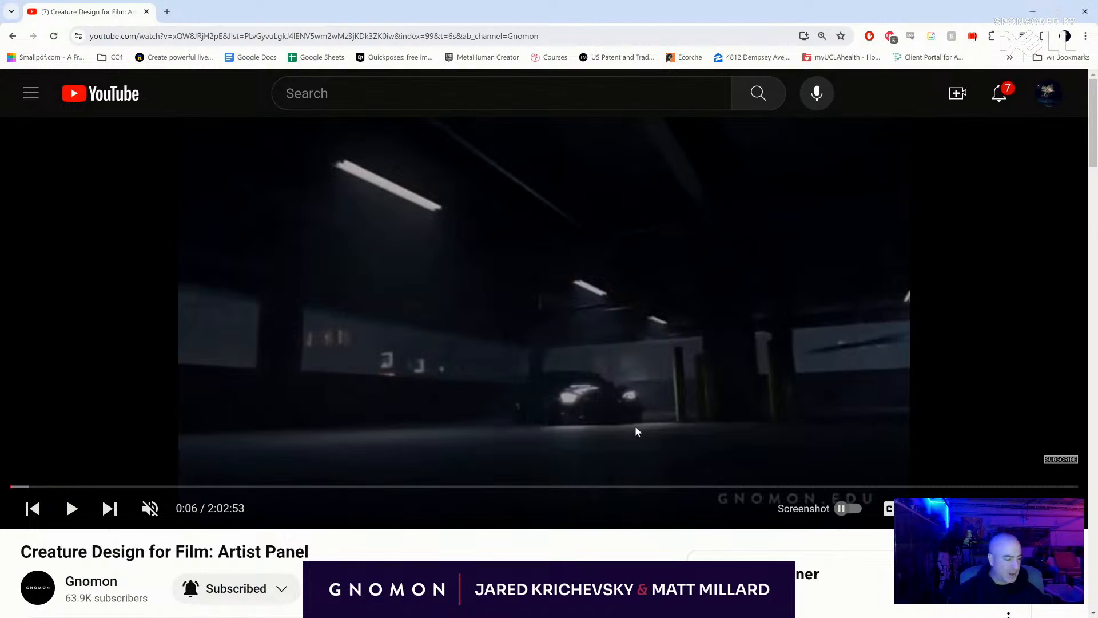
# - Play the Creature Design for Film artist panel video from about 7:30, pausing at 9:22 before putting its window away
pyautogui.click(231, 488)
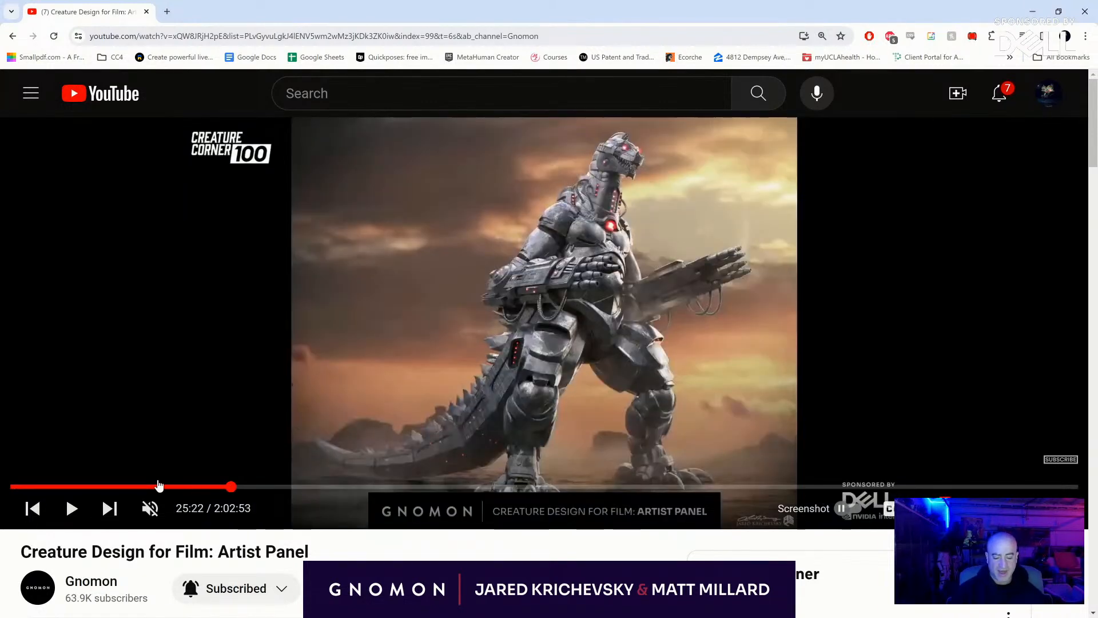
pyautogui.click(144, 487)
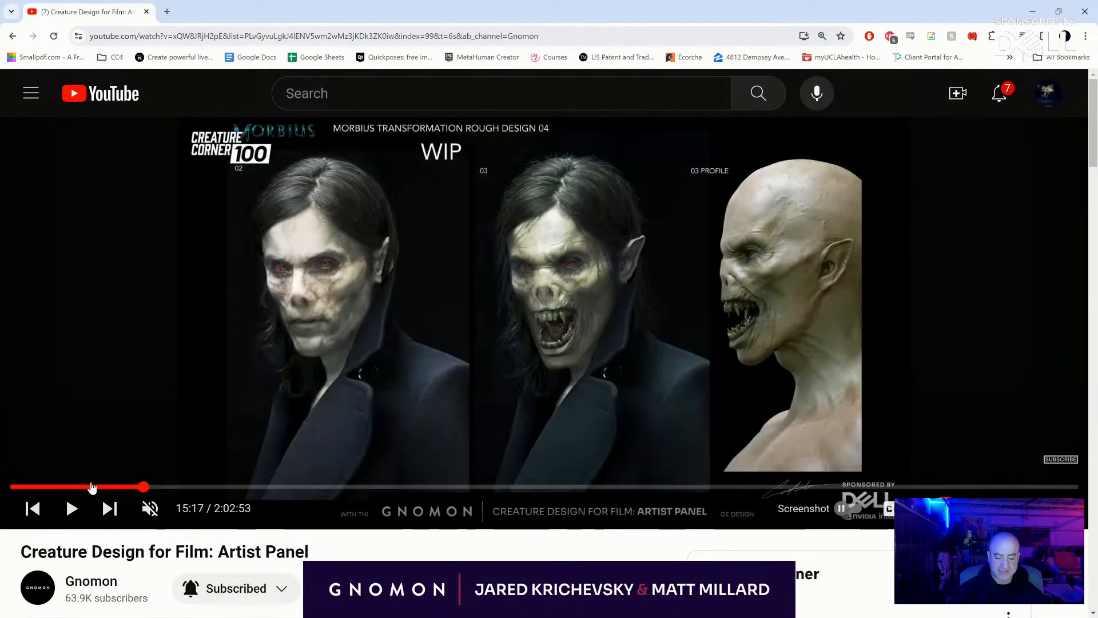
pyautogui.moveTo(92, 487); pyautogui.dragTo(77, 488)
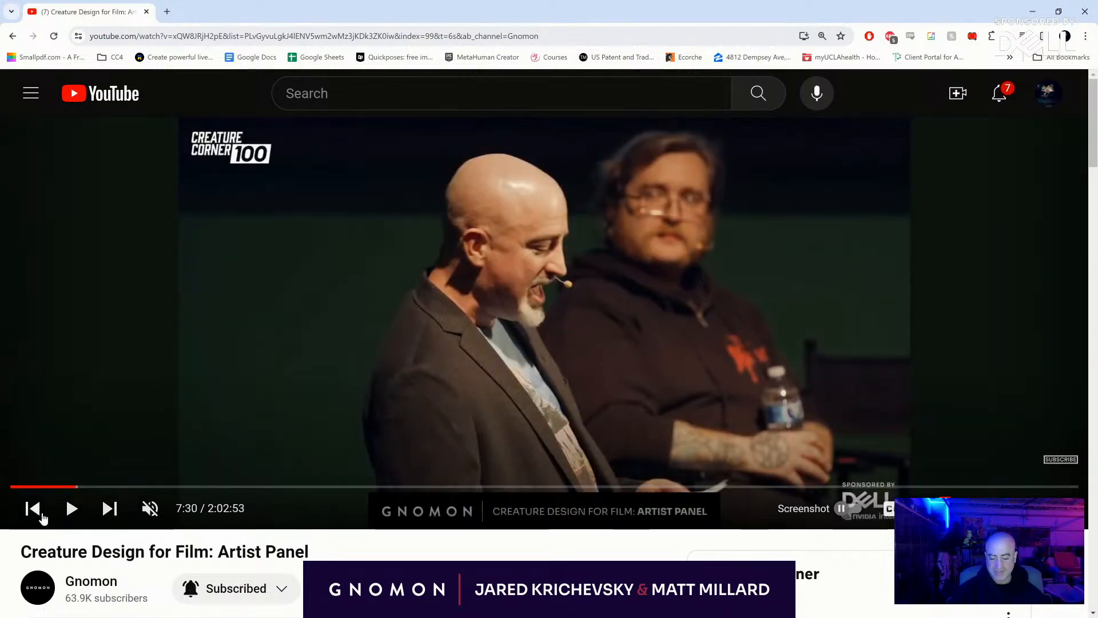
pyautogui.click(72, 508)
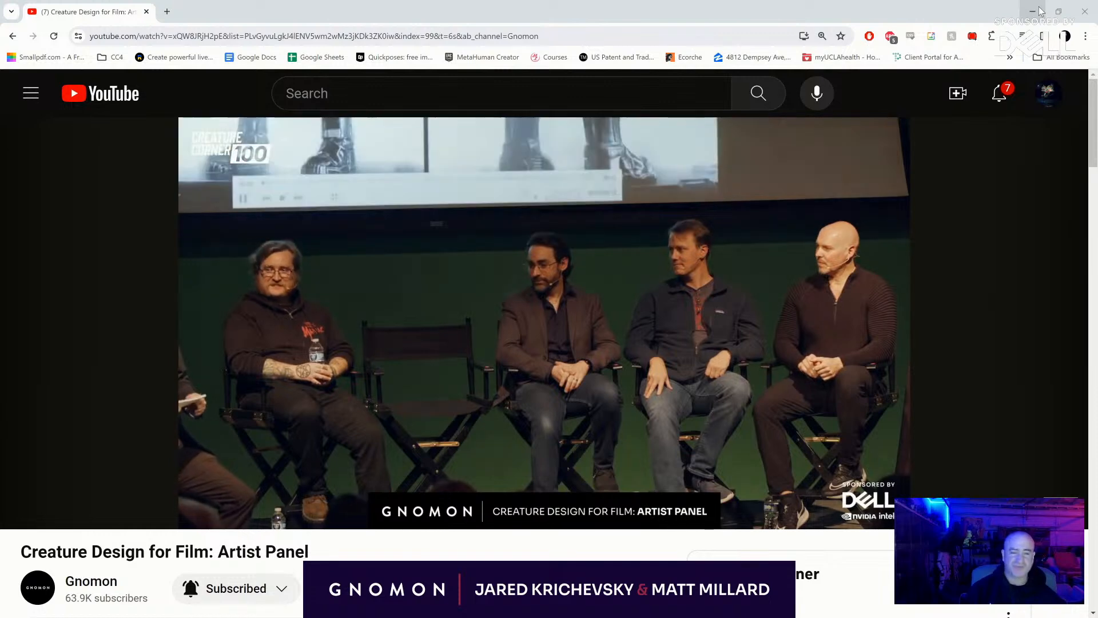
pyautogui.press('space')
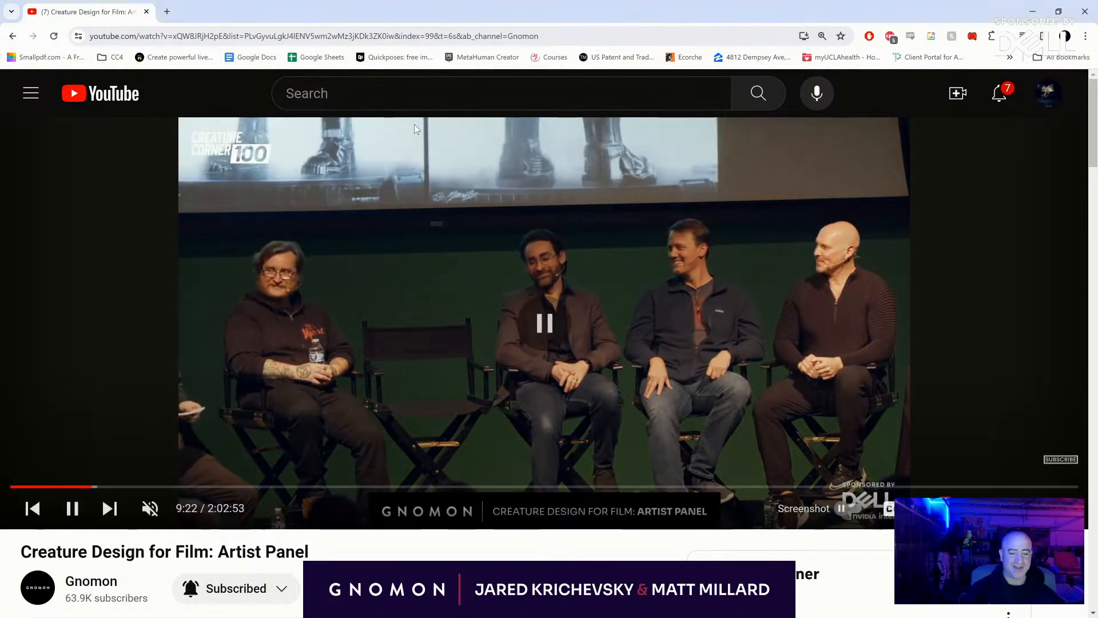
pyautogui.moveTo(345, 18); pyautogui.dragTo(172, 0)
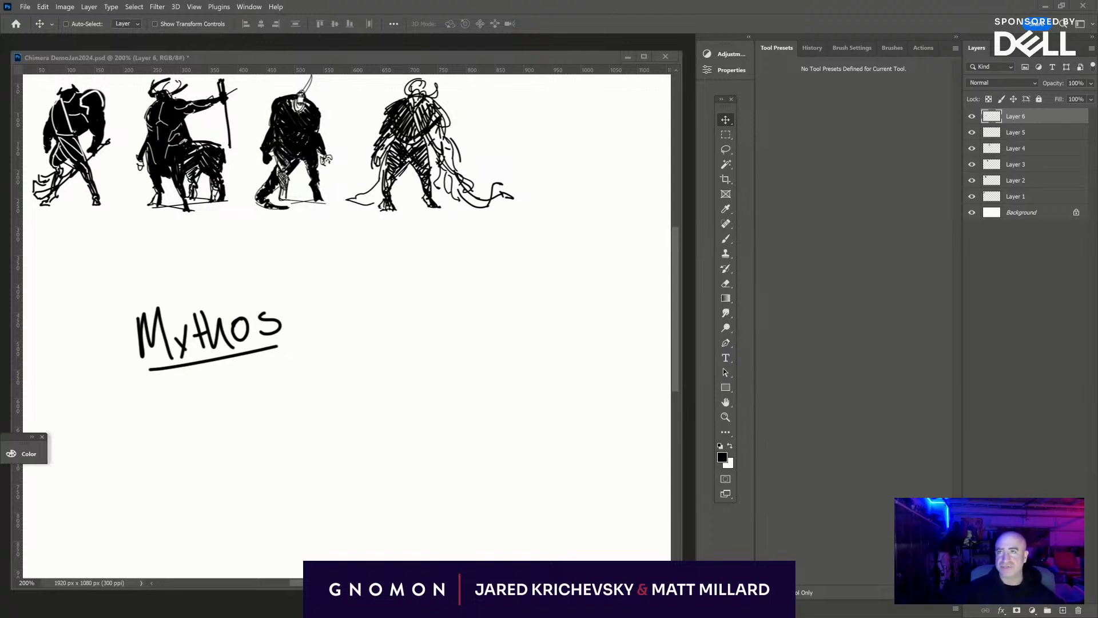
# - Bring up the X feed in a maximized browser window and open the K-D-M account's profile from its Godzilla x Kong post
pyautogui.moveTo(305, 1); pyautogui.dragTo(436, 118)
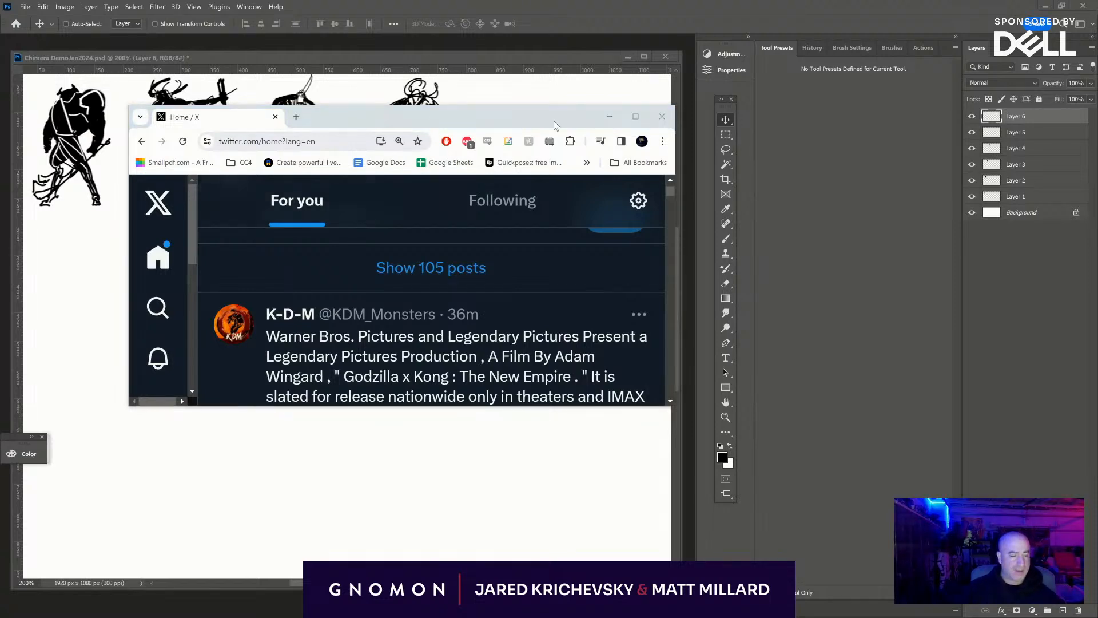
pyautogui.click(636, 117)
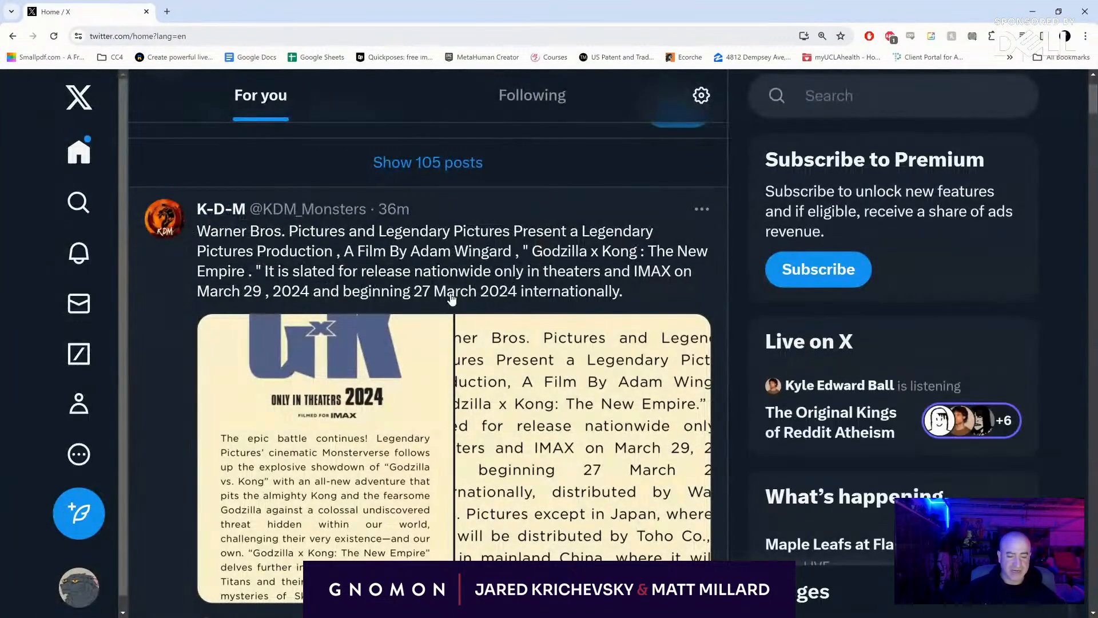
pyautogui.scroll(-1, 366, 311)
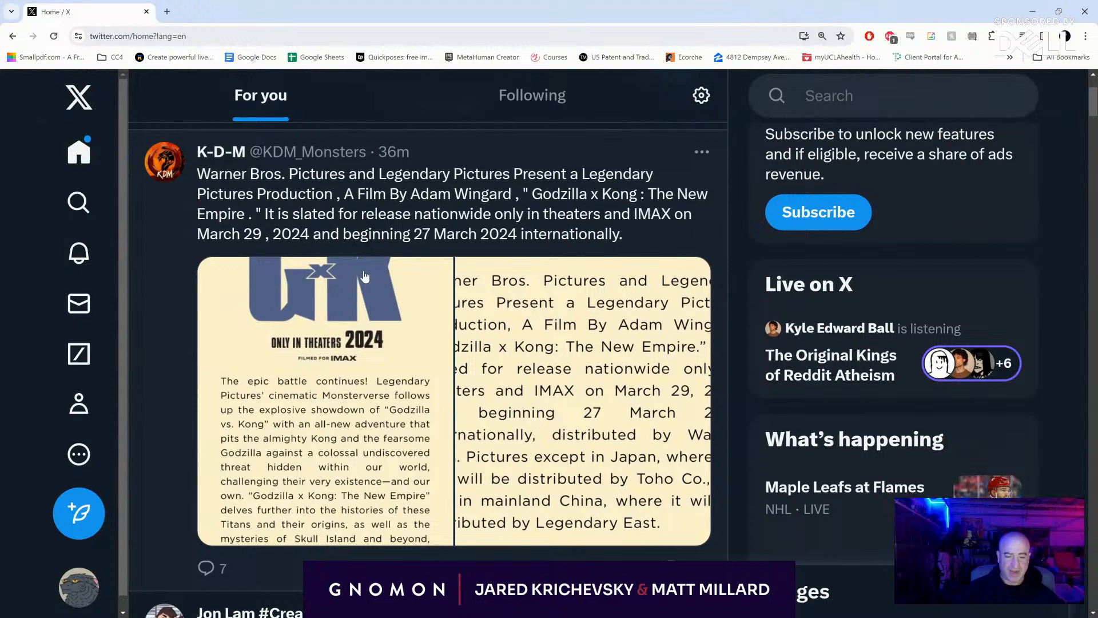
pyautogui.click(224, 153)
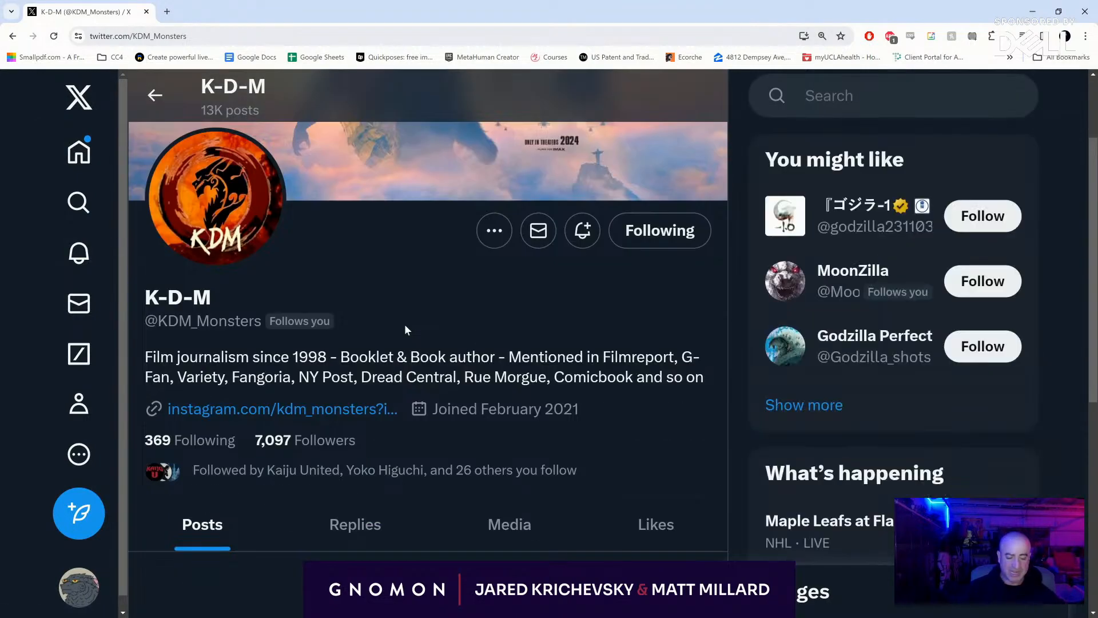
# - View both images of K-D-M's Godzilla x Kong: The New Empire post at full size and close the image viewer
pyautogui.scroll(-8, 407, 337)
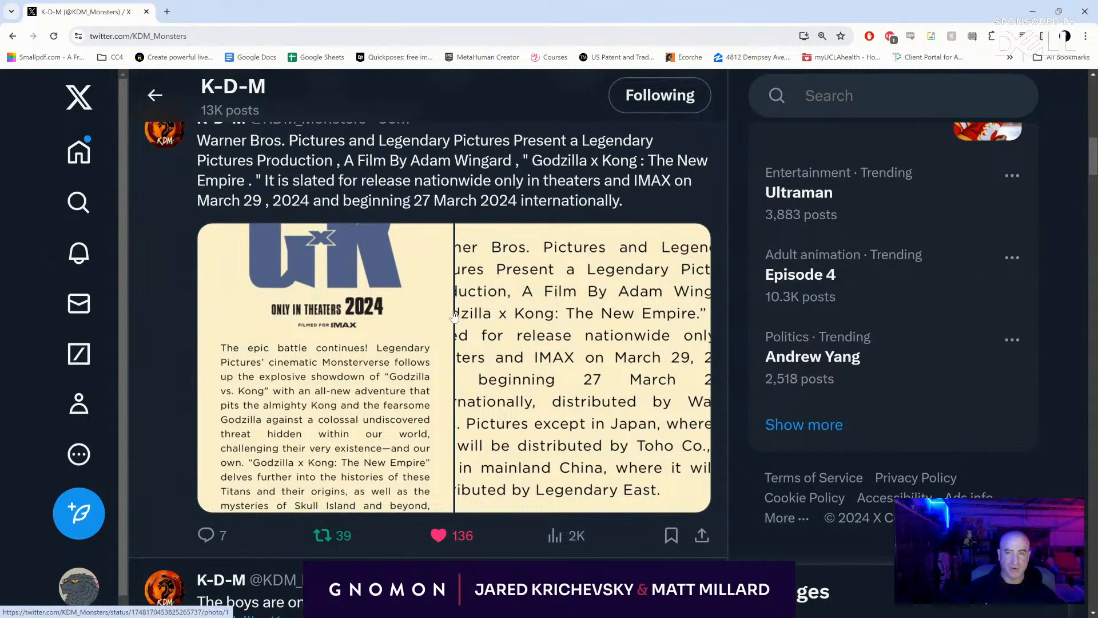
pyautogui.click(292, 366)
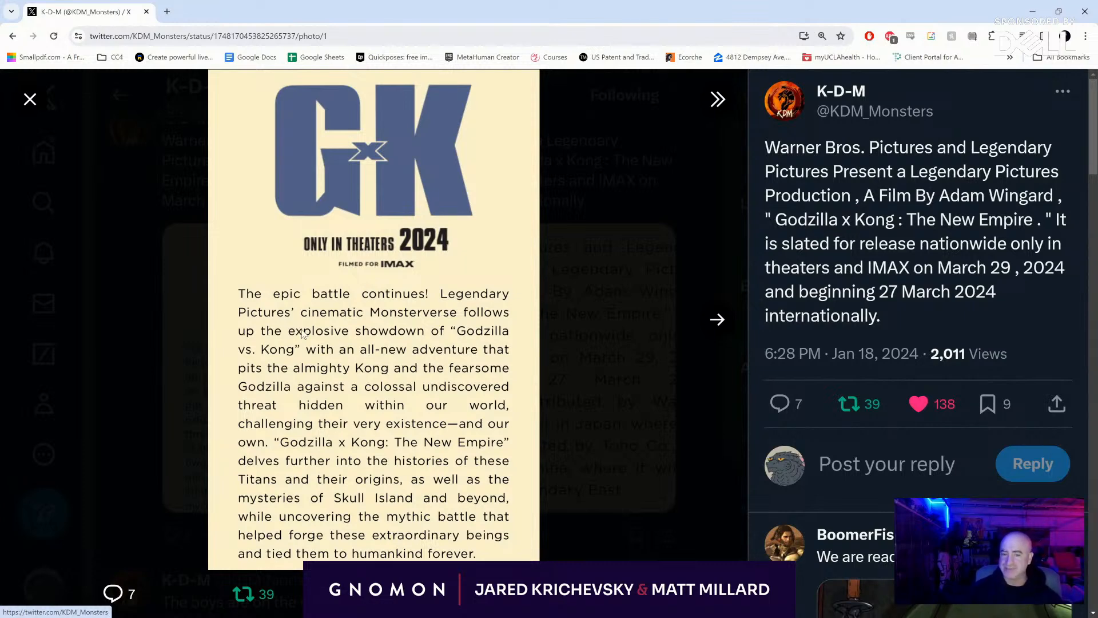
pyautogui.click(701, 322)
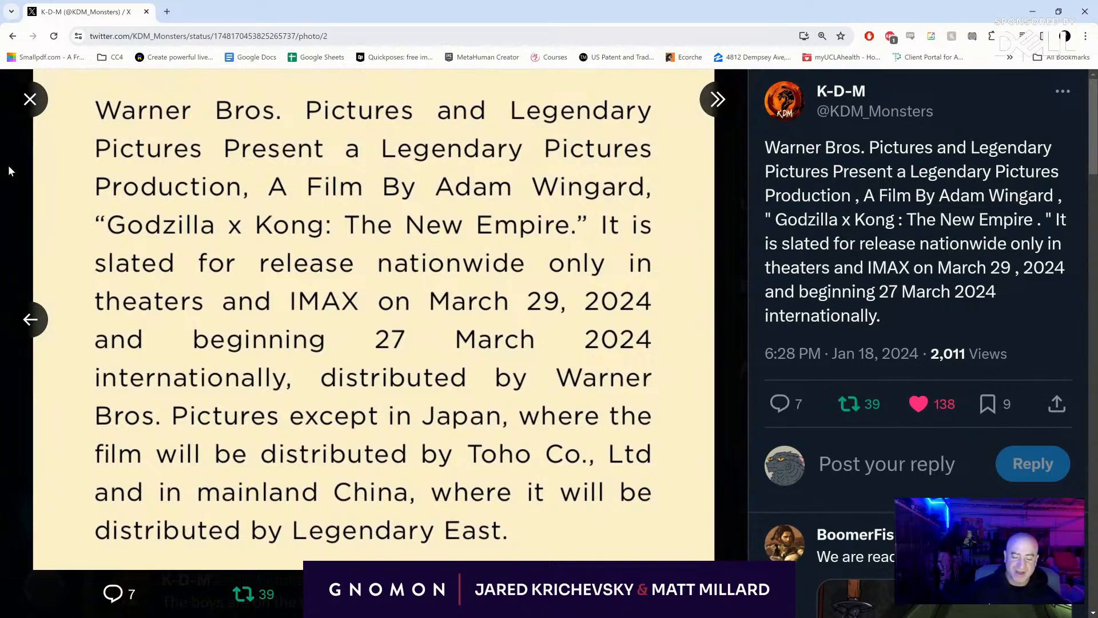
pyautogui.click(18, 110)
# - Watch the "The boys are on the way" Godzilla x Kong clip in the profile's posts and return to the Photoshop canvas
pyautogui.scroll(-3, 189, 199)
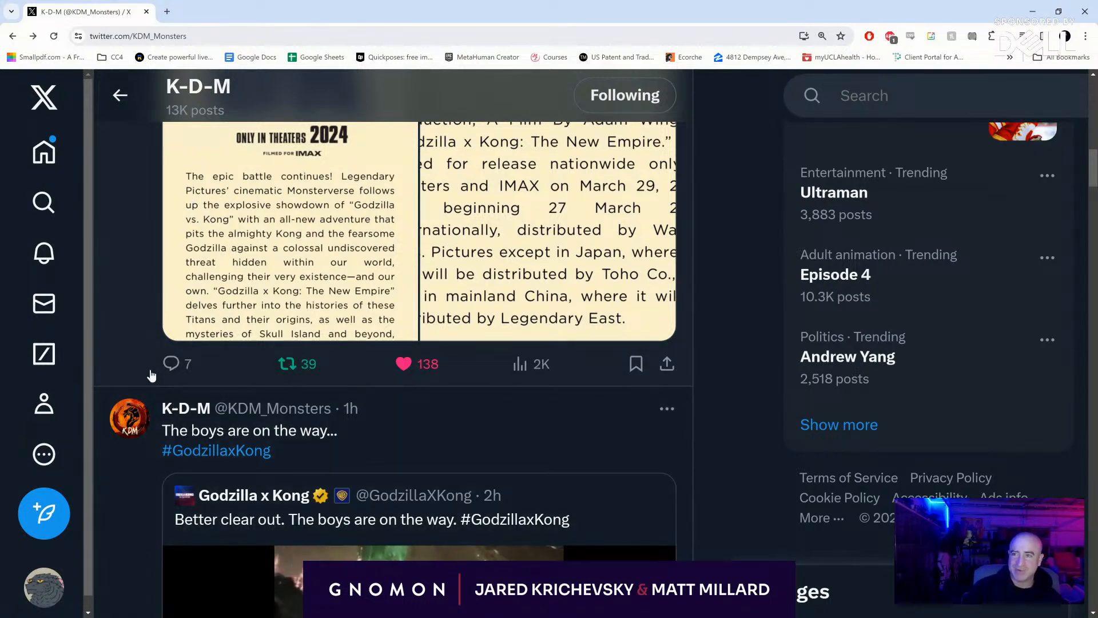
pyautogui.scroll(-4, 151, 375)
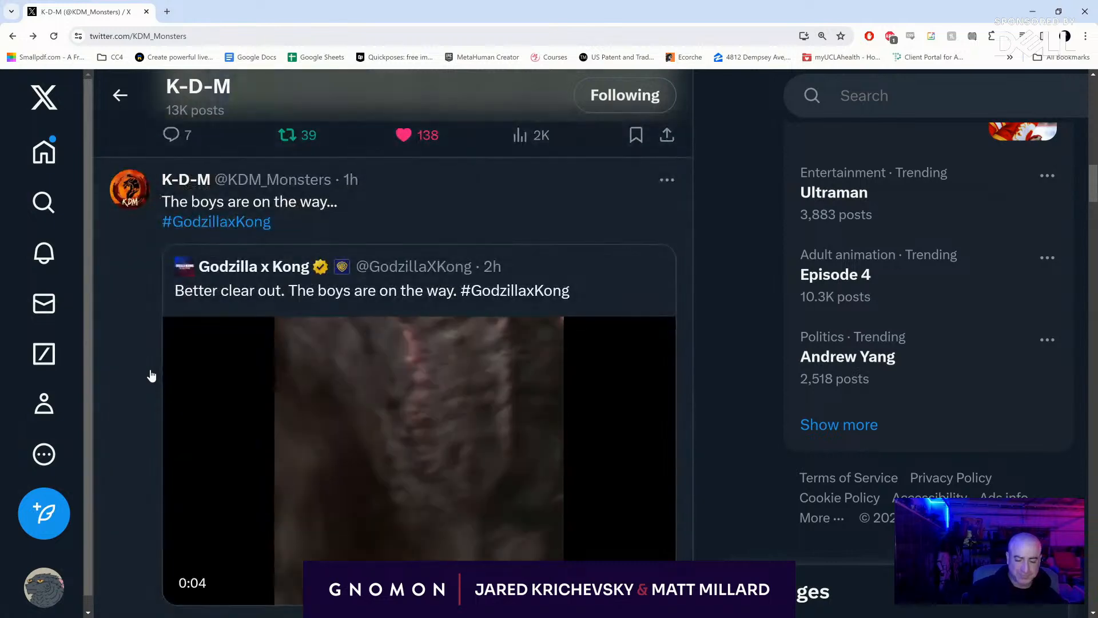
pyautogui.scroll(-2, 150, 375)
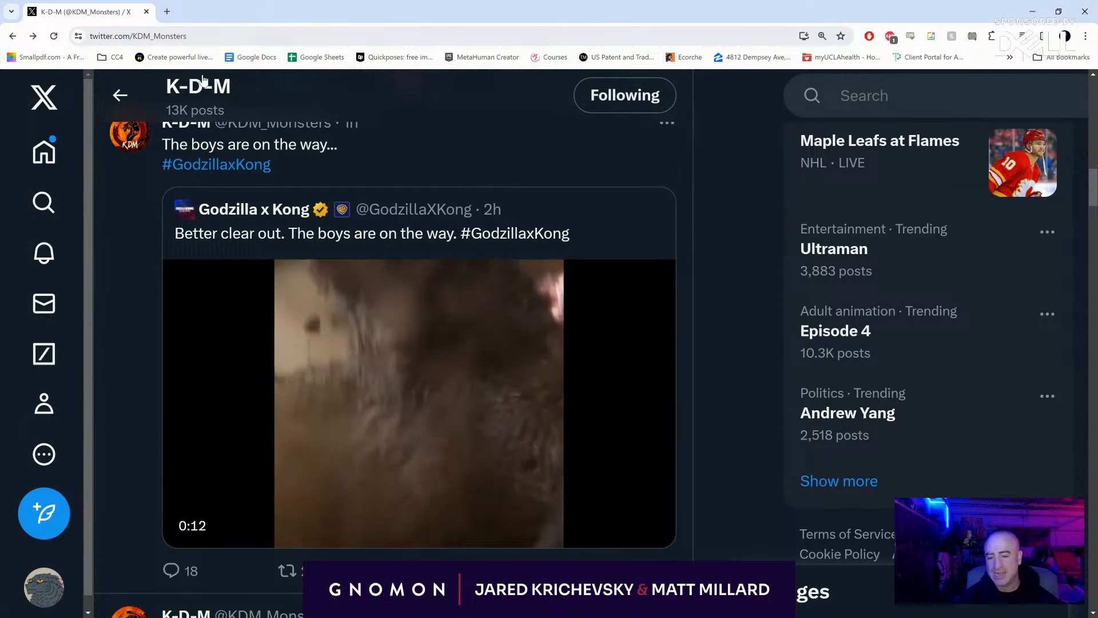
pyautogui.moveTo(83, 18); pyautogui.dragTo(189, 0)
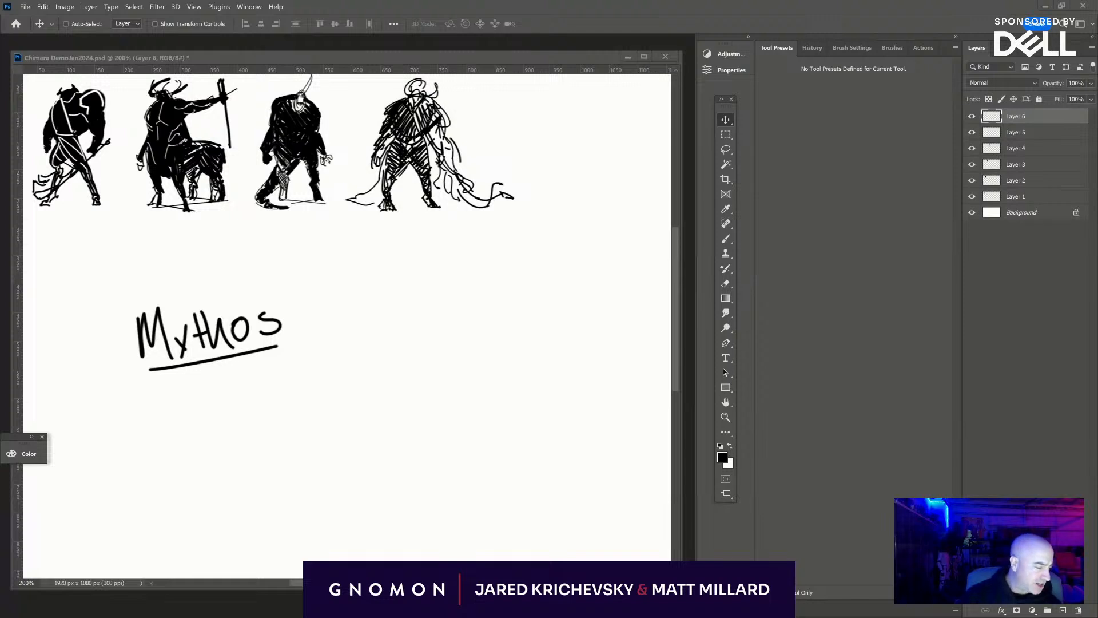
# - Add a new layer above Layer 6 and choose the #3 Block In brush preset
pyautogui.click(1063, 610)
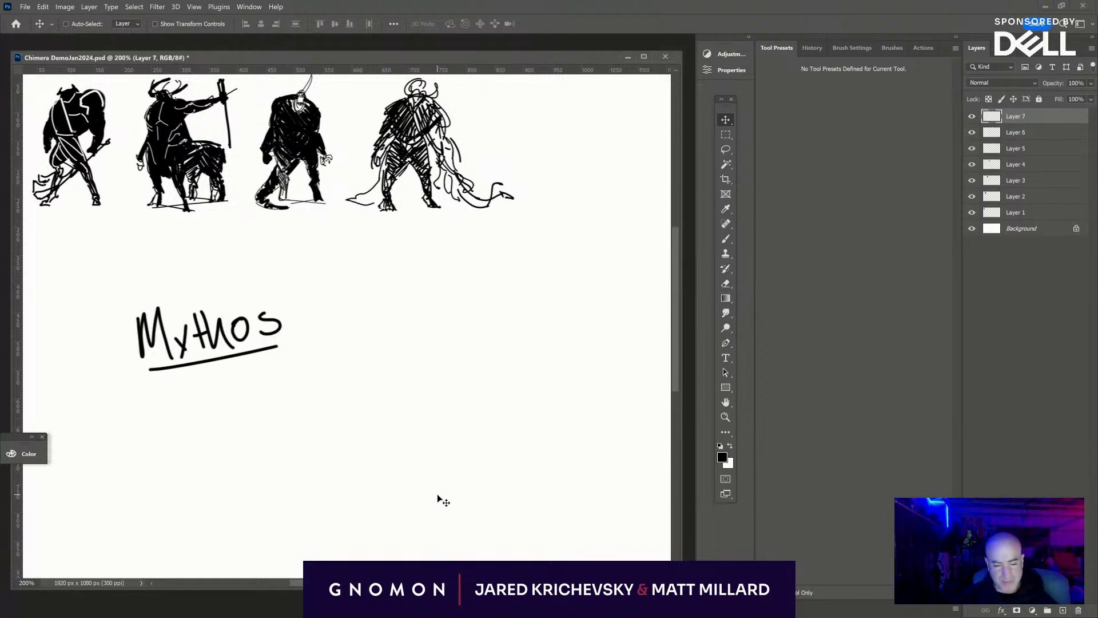
pyautogui.press('b')
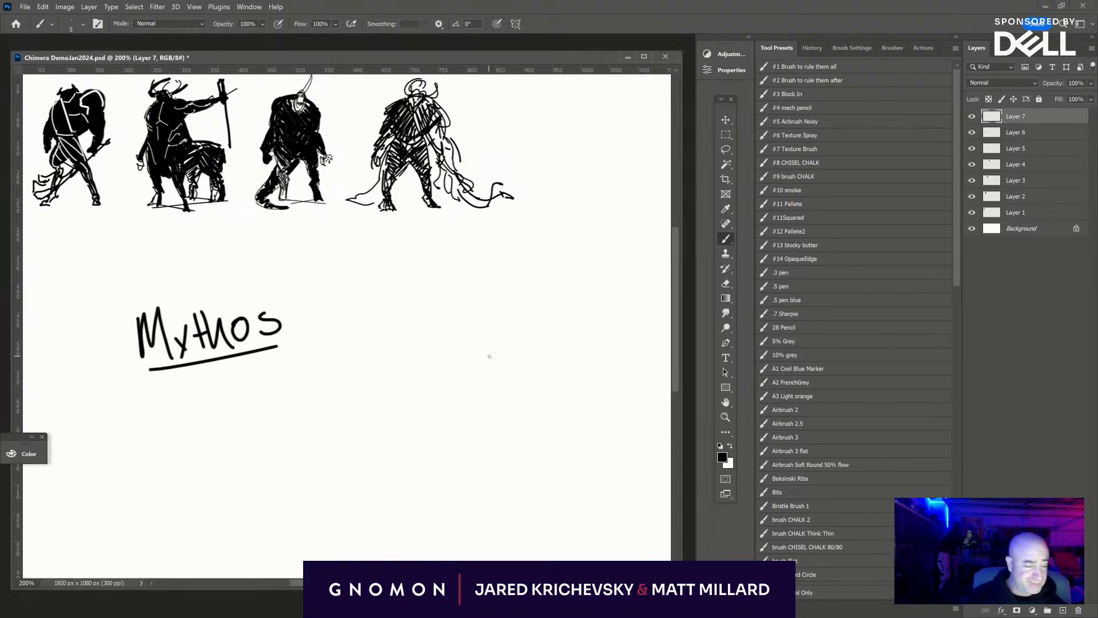
pyautogui.click(801, 94)
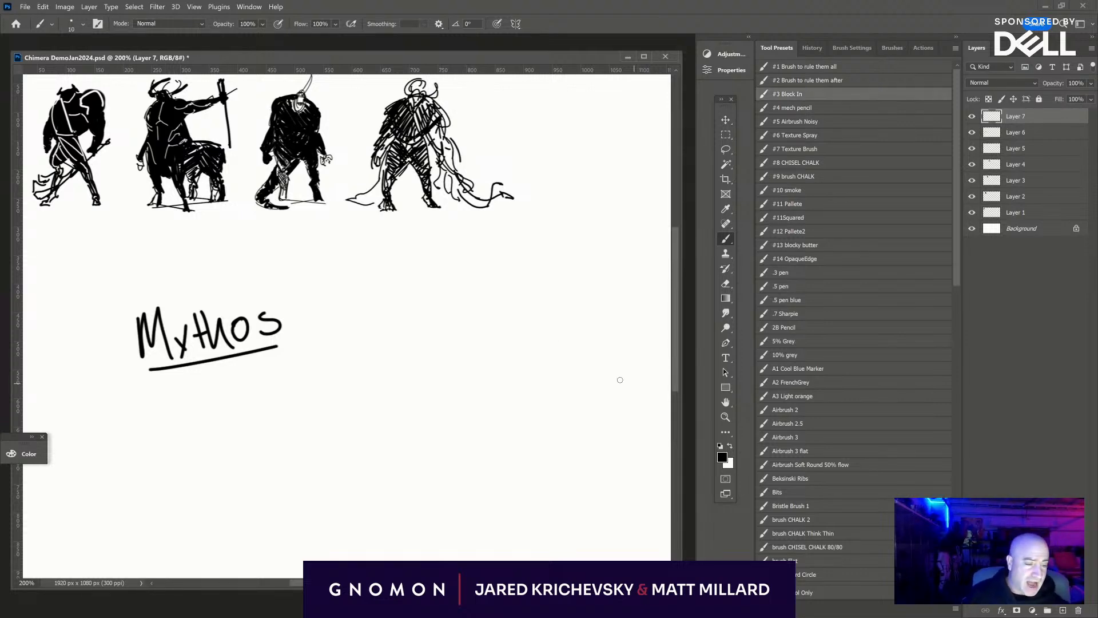
# - Undo a test stroke on the blank canvas and reduce the brush size for thin sketch lines
pyautogui.moveTo(501, 265)
pyautogui.mouseDown()
pyautogui.moveTo(496, 285)
pyautogui.moveTo(504, 277)
pyautogui.mouseUp()
pyautogui.hotkey('ctrl', 'z')
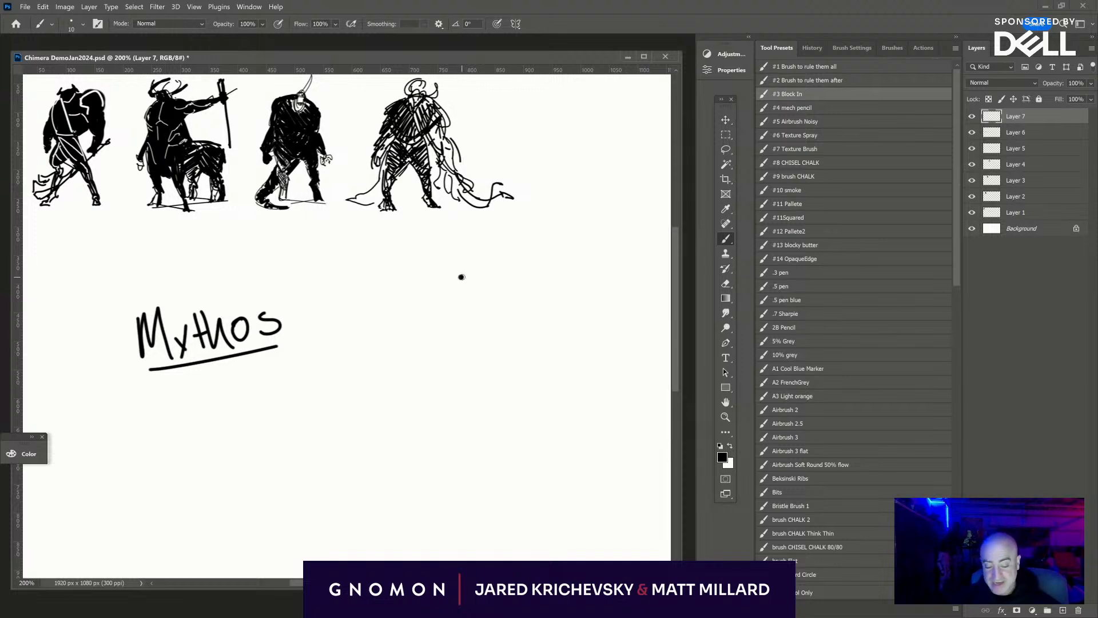
pyautogui.press('[')
pyautogui.press('[')
pyautogui.press('[')
pyautogui.press('[')
pyautogui.press('[')
pyautogui.press('[')
pyautogui.press('[')
pyautogui.press('[')
pyautogui.press('[')
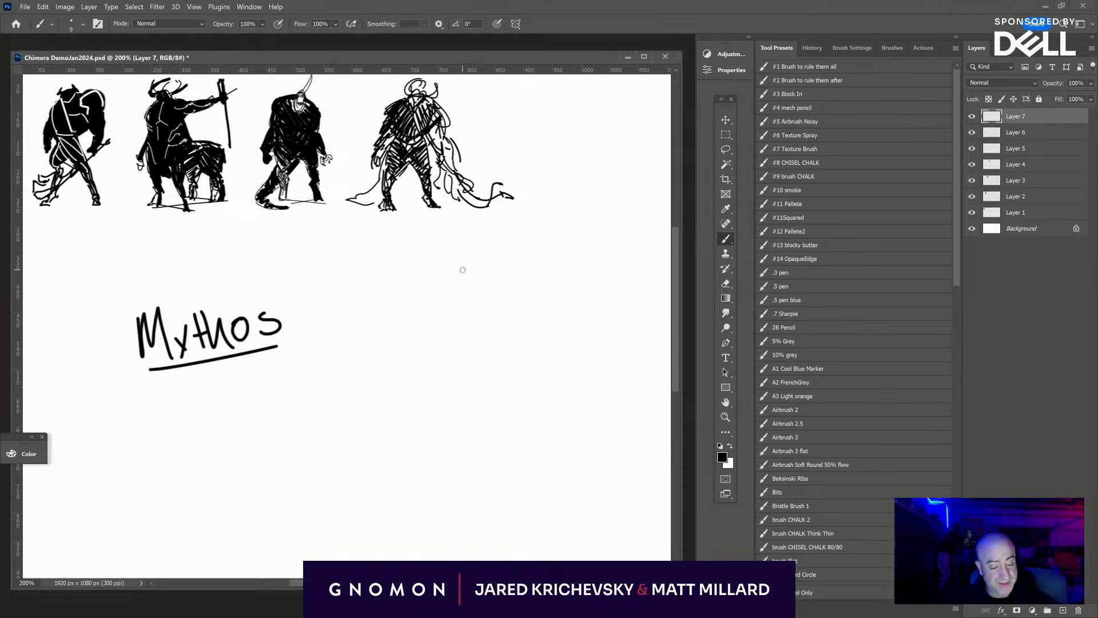
pyautogui.press(']')
pyautogui.press(']')
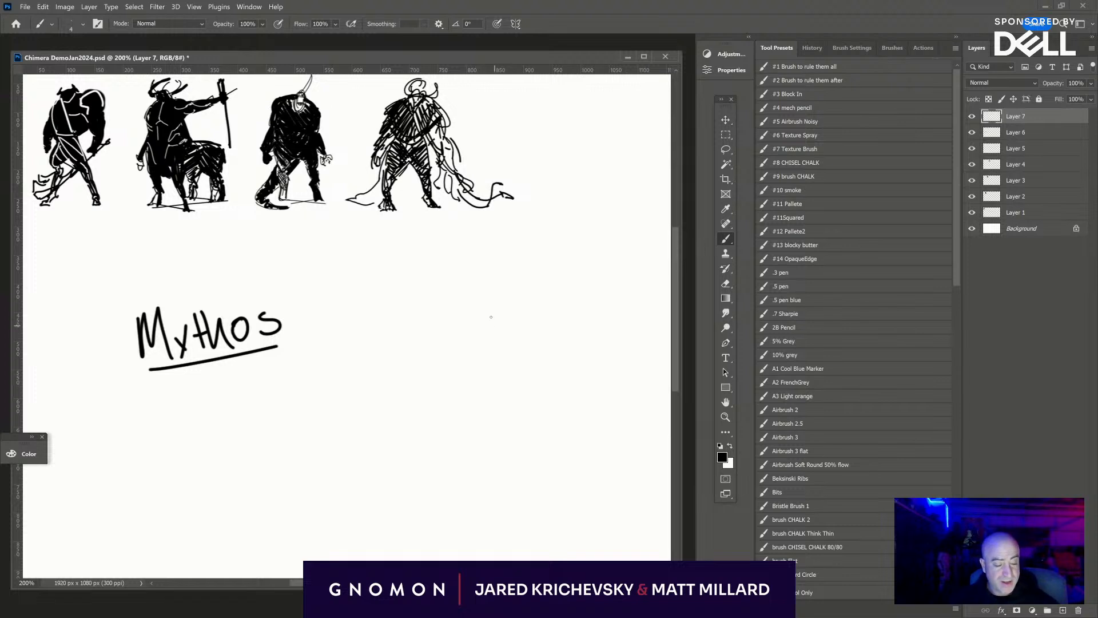
# - Sketch a new figure's oval ribcage, shoulder contours and small oval head to the right of the "Mythos" lettering
pyautogui.moveTo(494, 296)
pyautogui.mouseDown()
pyautogui.moveTo(474, 343)
pyautogui.moveTo(498, 279)
pyautogui.moveTo(466, 292)
pyautogui.moveTo(504, 278)
pyautogui.moveTo(526, 309)
pyautogui.moveTo(458, 331)
pyautogui.moveTo(524, 320)
pyautogui.moveTo(459, 337)
pyautogui.moveTo(521, 344)
pyautogui.moveTo(486, 374)
pyautogui.moveTo(531, 375)
pyautogui.mouseUp()
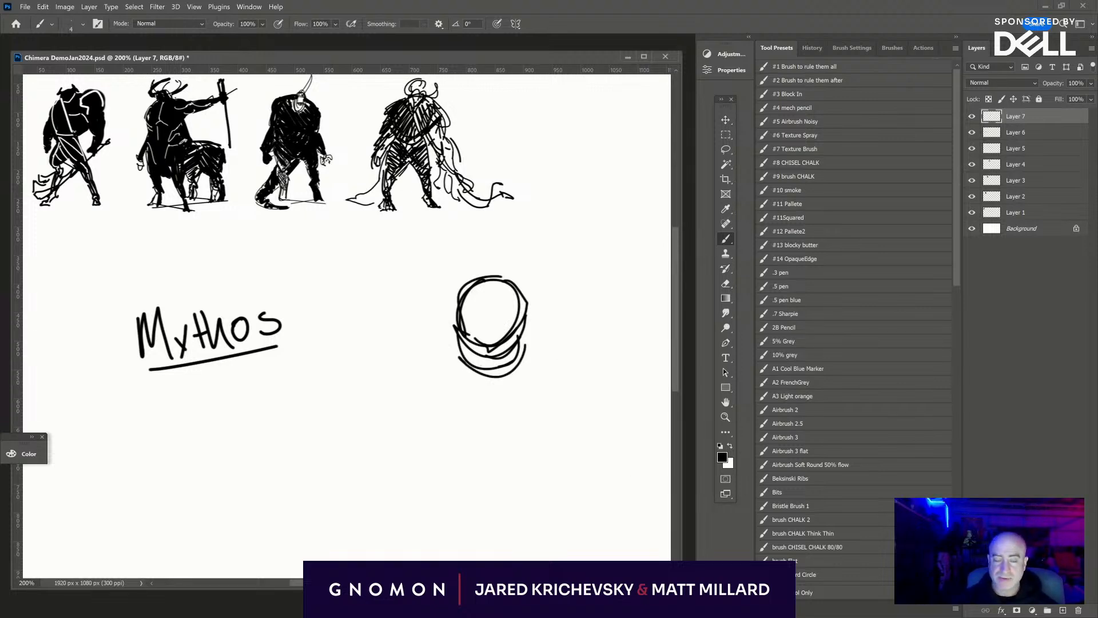
pyautogui.moveTo(449, 309)
pyautogui.mouseDown()
pyautogui.moveTo(494, 267)
pyautogui.moveTo(533, 289)
pyautogui.moveTo(538, 316)
pyautogui.moveTo(525, 341)
pyautogui.moveTo(534, 335)
pyautogui.moveTo(447, 310)
pyautogui.moveTo(492, 362)
pyautogui.mouseUp()
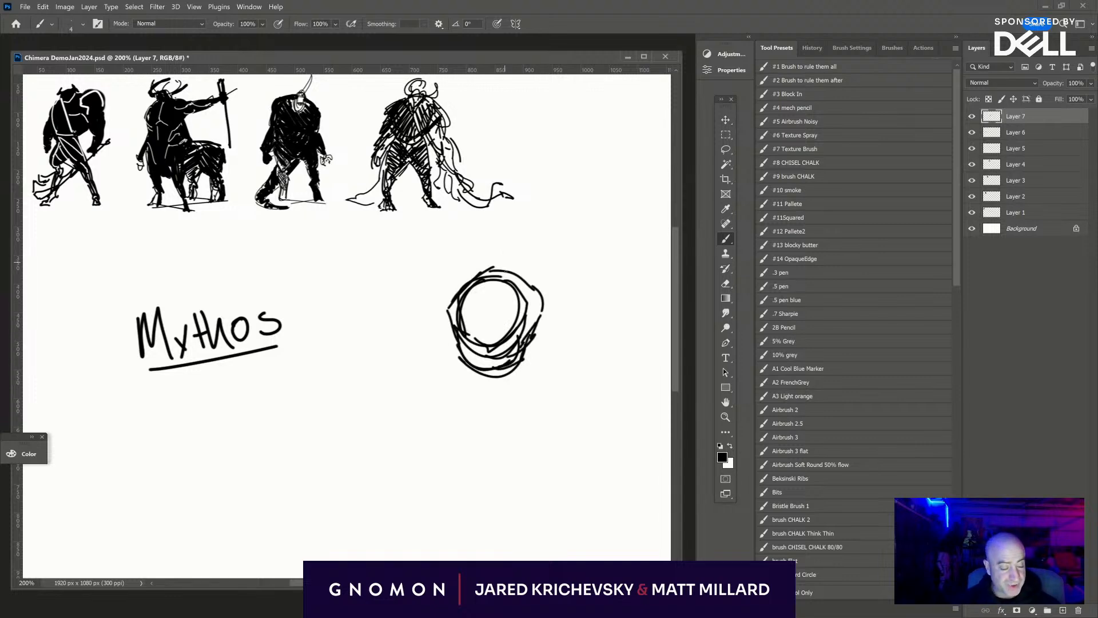
pyautogui.moveTo(493, 281)
pyautogui.mouseDown()
pyautogui.moveTo(510, 258)
pyautogui.moveTo(517, 279)
pyautogui.moveTo(490, 287)
pyautogui.moveTo(493, 258)
pyautogui.moveTo(499, 298)
pyautogui.moveTo(488, 268)
pyautogui.moveTo(519, 277)
pyautogui.moveTo(499, 301)
pyautogui.moveTo(482, 277)
pyautogui.moveTo(522, 298)
pyautogui.mouseUp()
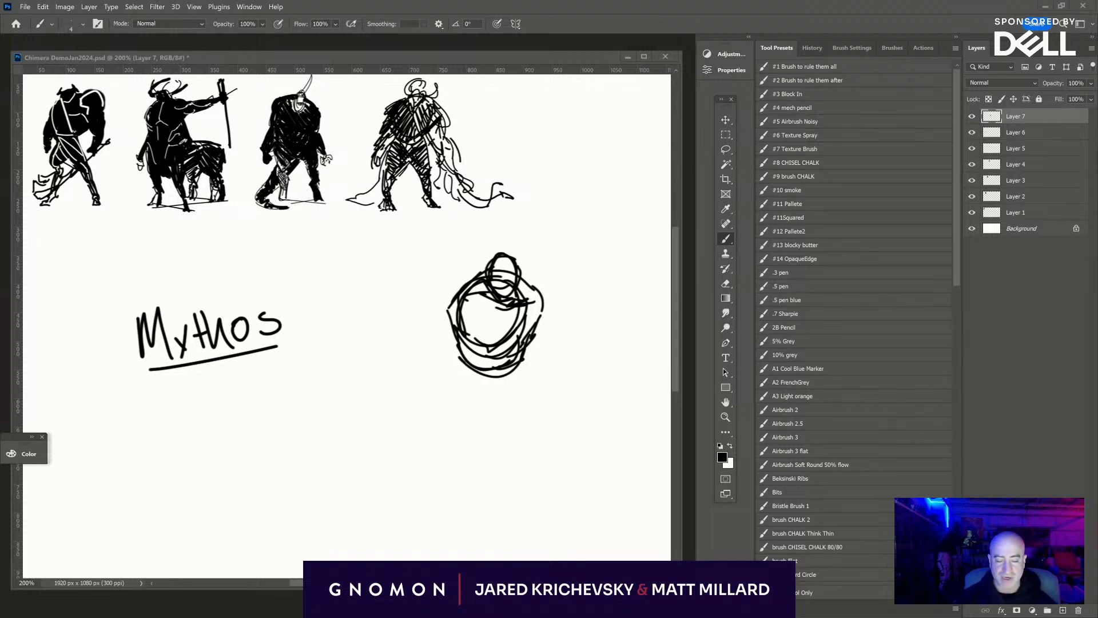
# - Sketch the figure's abdomen and rounded pelvis beneath the ribcage with overlapping curved strokes
pyautogui.moveTo(461, 359)
pyautogui.mouseDown()
pyautogui.moveTo(482, 394)
pyautogui.moveTo(524, 371)
pyautogui.moveTo(521, 390)
pyautogui.moveTo(518, 377)
pyautogui.mouseUp()
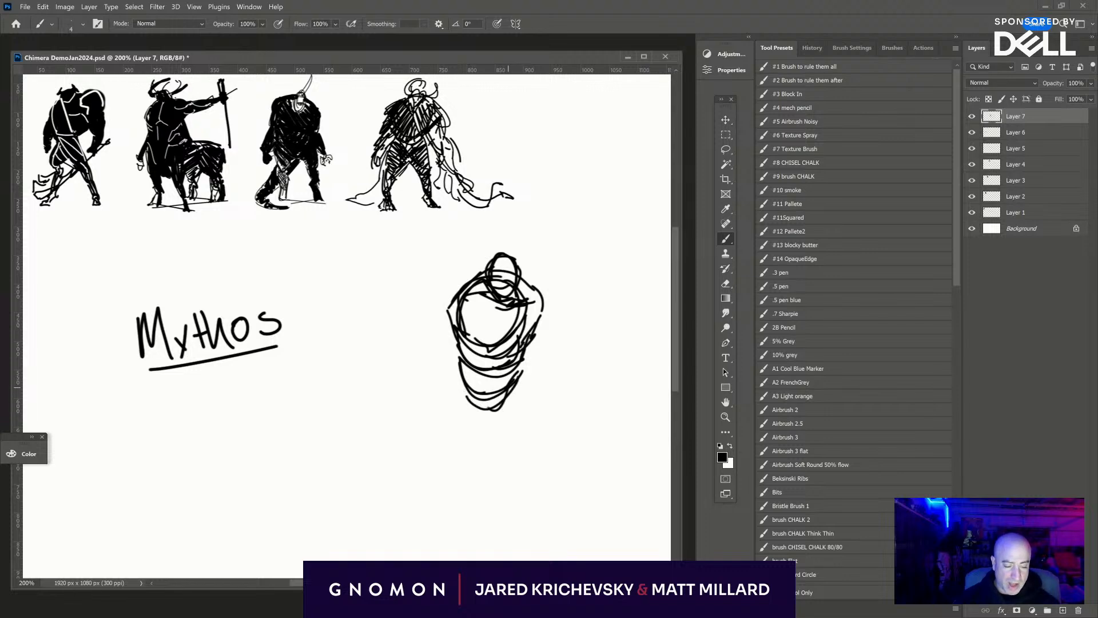
pyautogui.moveTo(464, 400); pyautogui.dragTo(515, 409)
pyautogui.moveTo(524, 363)
pyautogui.mouseDown()
pyautogui.moveTo(521, 396)
pyautogui.moveTo(490, 412)
pyautogui.moveTo(525, 396)
pyautogui.mouseUp()
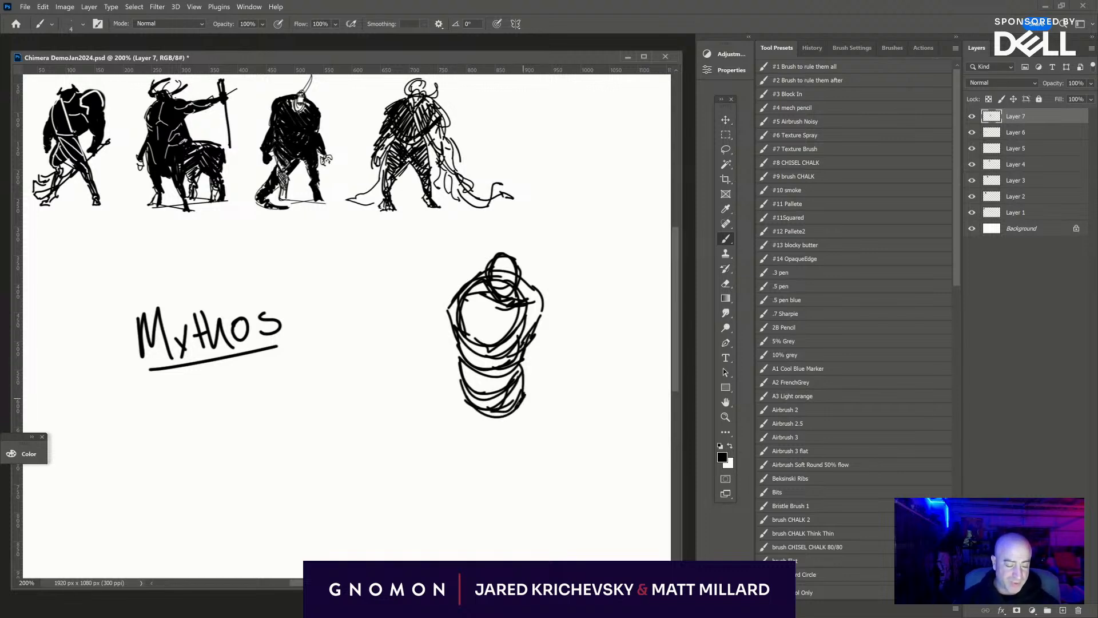
# - Sketch two spread, rounded thighs extending down from the pelvis and reinforce their outer contours and the hips
pyautogui.moveTo(461, 380); pyautogui.dragTo(434, 444)
pyautogui.moveTo(491, 423)
pyautogui.mouseDown()
pyautogui.moveTo(449, 467)
pyautogui.moveTo(463, 470)
pyautogui.moveTo(449, 469)
pyautogui.mouseUp()
pyautogui.moveTo(463, 381)
pyautogui.mouseDown()
pyautogui.moveTo(438, 433)
pyautogui.moveTo(534, 463)
pyautogui.mouseUp()
pyautogui.moveTo(524, 375); pyautogui.dragTo(542, 472)
pyautogui.moveTo(492, 421)
pyautogui.mouseDown()
pyautogui.moveTo(503, 444)
pyautogui.moveTo(547, 469)
pyautogui.moveTo(525, 479)
pyautogui.mouseUp()
pyautogui.moveTo(545, 437); pyautogui.dragTo(538, 484)
pyautogui.moveTo(546, 461); pyautogui.dragTo(548, 456)
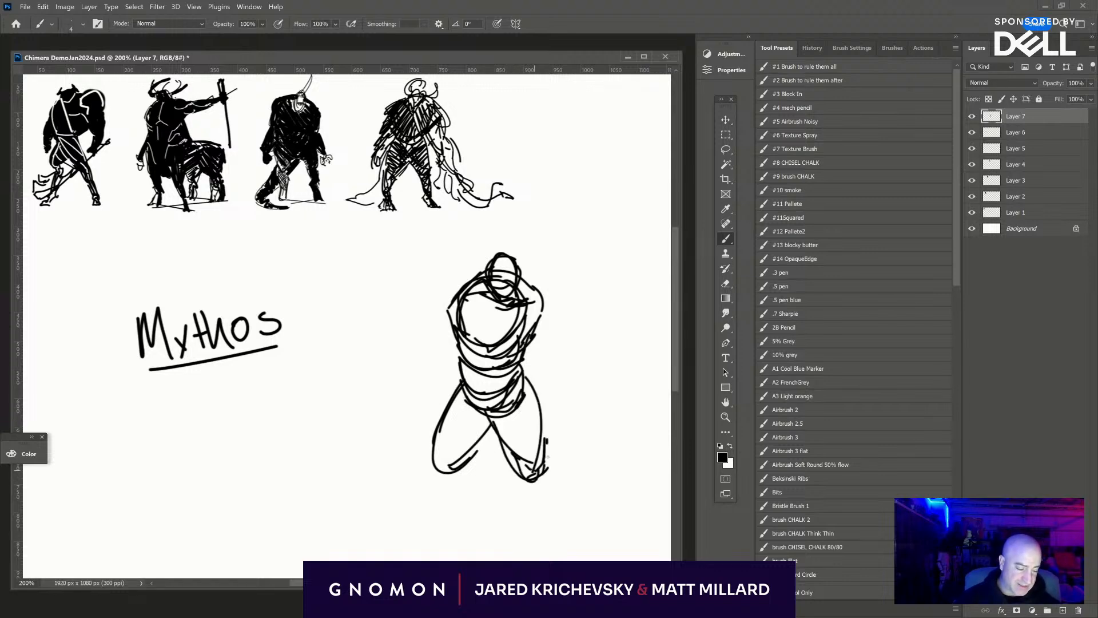
pyautogui.moveTo(542, 403); pyautogui.dragTo(546, 421)
pyautogui.moveTo(525, 377); pyautogui.dragTo(550, 462)
pyautogui.moveTo(473, 452)
pyautogui.mouseDown()
pyautogui.moveTo(438, 458)
pyautogui.moveTo(481, 380)
pyautogui.mouseUp()
pyautogui.moveTo(482, 380); pyautogui.dragTo(453, 401)
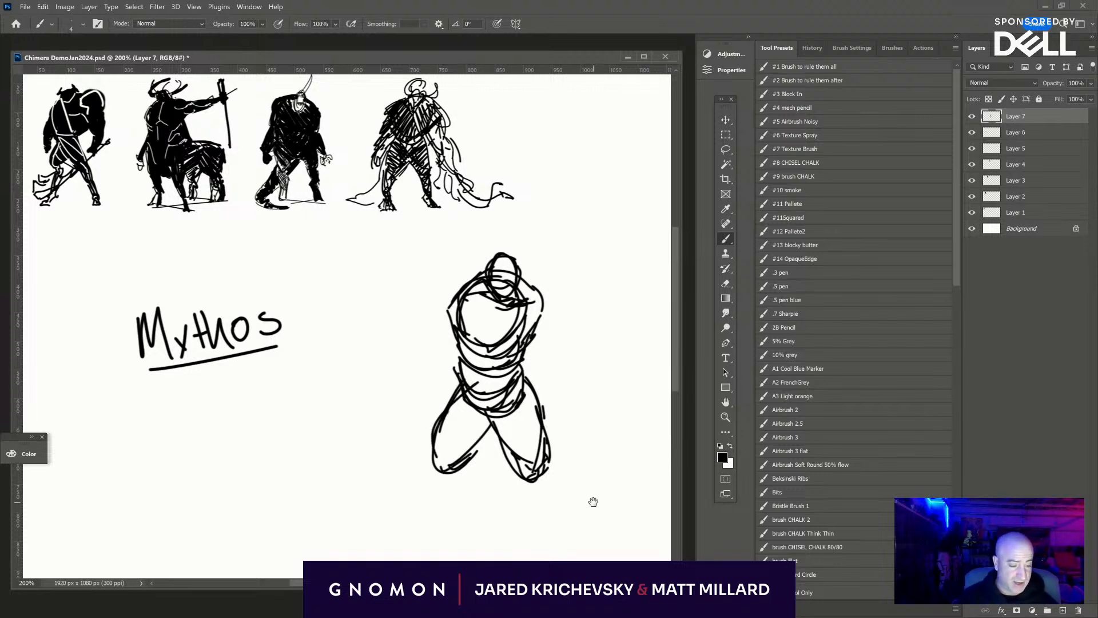
# - Refine the edges of both thighs and add inner contour lines running from the hips toward the knees
pyautogui.moveTo(591, 500); pyautogui.dragTo(525, 420)
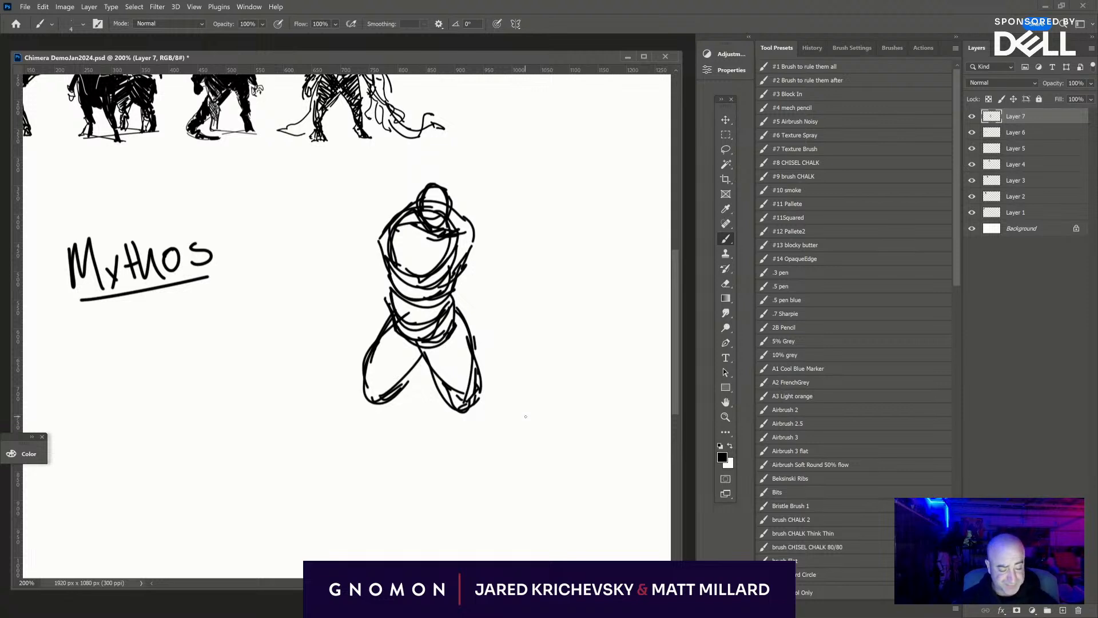
pyautogui.moveTo(364, 373); pyautogui.dragTo(365, 400)
pyautogui.moveTo(421, 355)
pyautogui.mouseDown()
pyautogui.moveTo(388, 394)
pyautogui.moveTo(400, 382)
pyautogui.mouseUp()
pyautogui.moveTo(398, 382); pyautogui.dragTo(385, 393)
pyautogui.moveTo(404, 338); pyautogui.dragTo(387, 388)
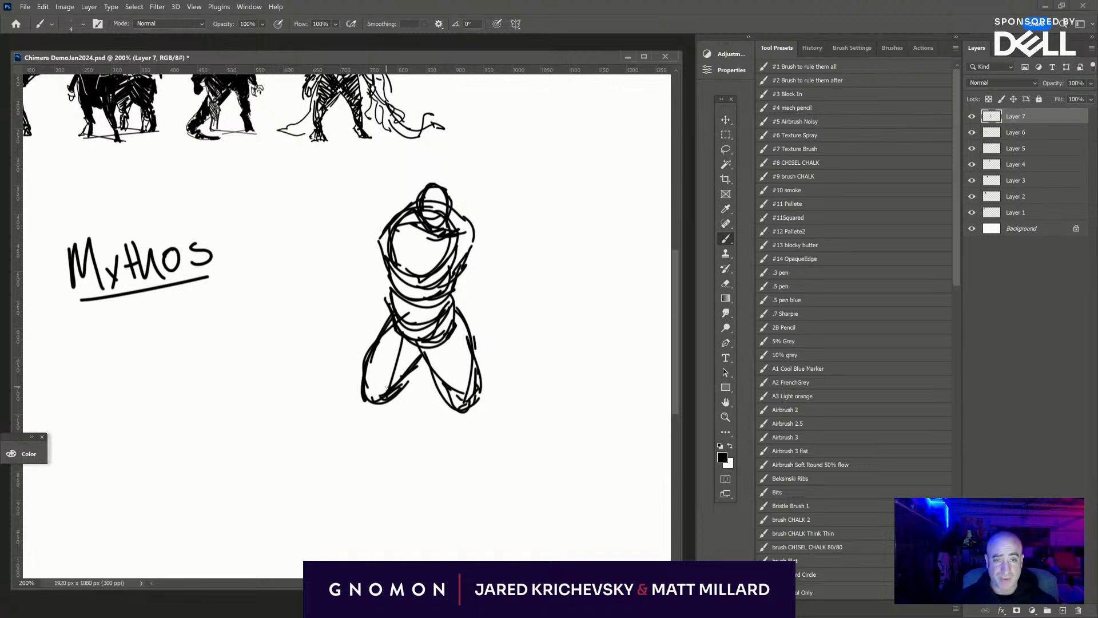
pyautogui.moveTo(449, 339); pyautogui.dragTo(443, 388)
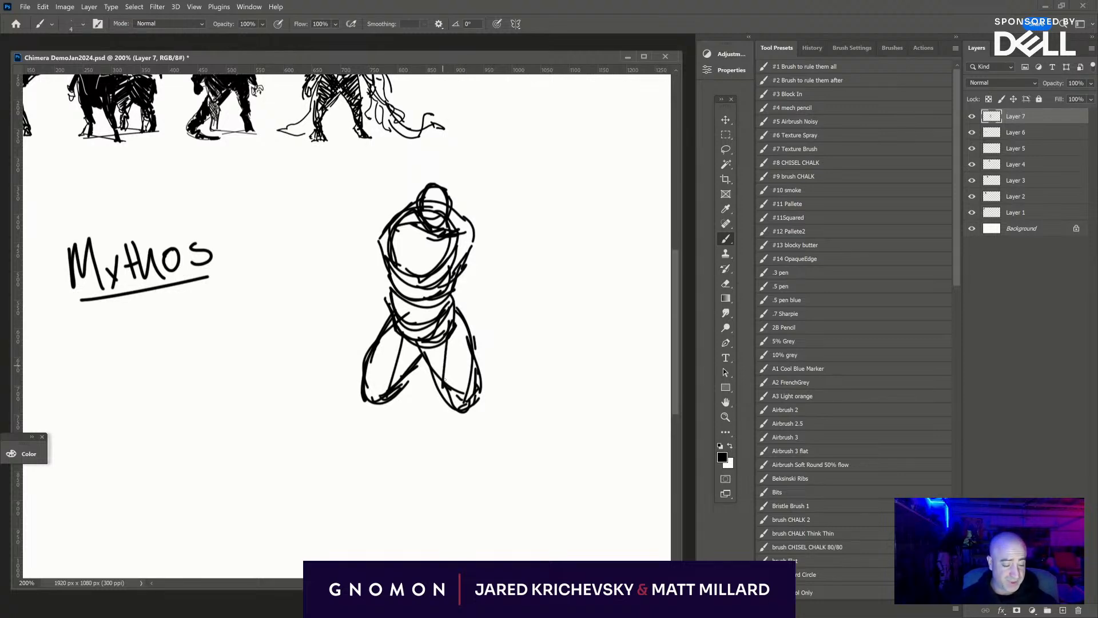
pyautogui.moveTo(447, 321); pyautogui.dragTo(441, 381)
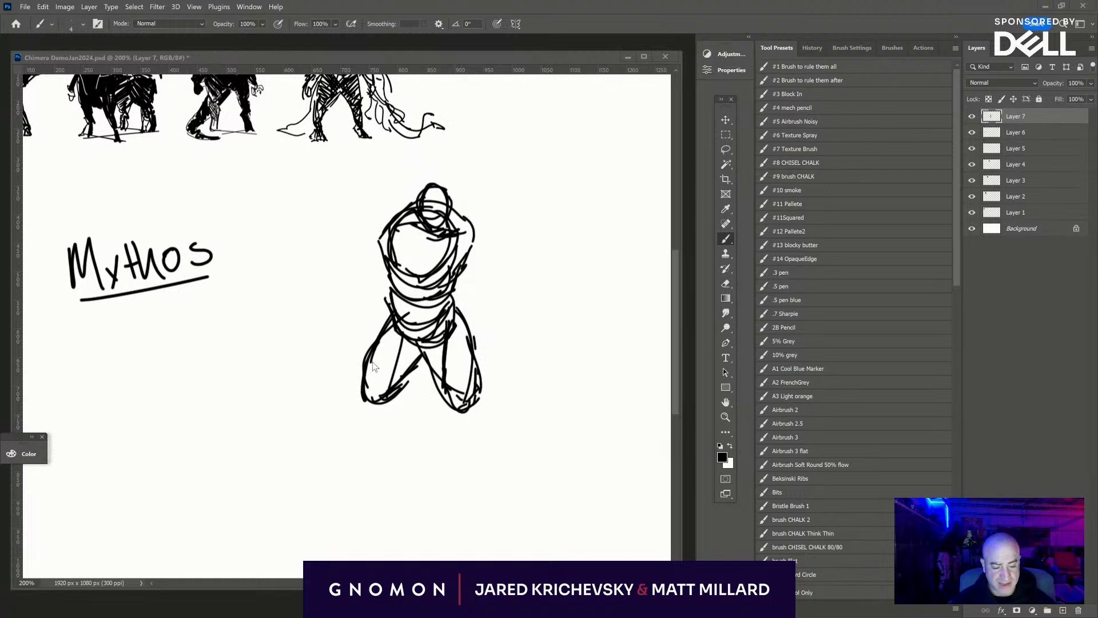
# - Sketch the rounded knee forms at the lower ends of both thighs
pyautogui.moveTo(362, 389)
pyautogui.mouseDown()
pyautogui.moveTo(359, 426)
pyautogui.moveTo(358, 413)
pyautogui.mouseUp()
pyautogui.moveTo(361, 420)
pyautogui.mouseDown()
pyautogui.moveTo(379, 413)
pyautogui.moveTo(370, 417)
pyautogui.mouseUp()
pyautogui.moveTo(446, 398)
pyautogui.mouseDown()
pyautogui.moveTo(484, 410)
pyautogui.moveTo(461, 421)
pyautogui.mouseUp()
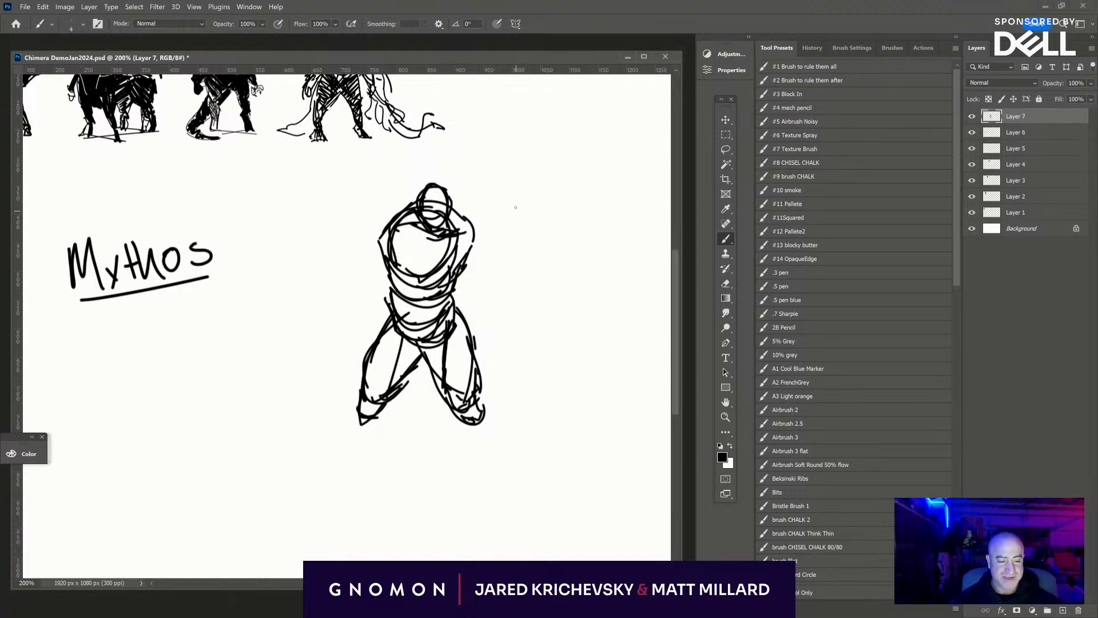
# - Handwrite the notes "Minotaur", "M + B" and "Chimaera" in a column beside the new figure
pyautogui.moveTo(515, 207)
pyautogui.mouseDown()
pyautogui.moveTo(541, 213)
pyautogui.moveTo(575, 199)
pyautogui.mouseUp()
pyautogui.moveTo(539, 232); pyautogui.dragTo(576, 235)
pyautogui.moveTo(569, 226)
pyautogui.mouseDown()
pyautogui.moveTo(584, 221)
pyautogui.moveTo(578, 235)
pyautogui.mouseUp()
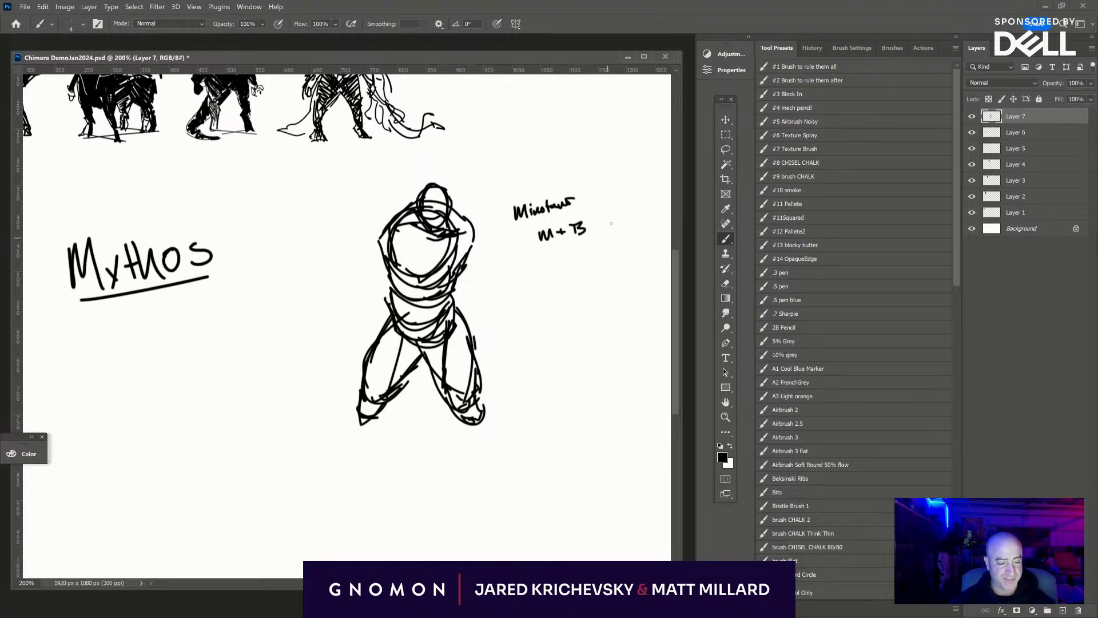
pyautogui.moveTo(539, 271)
pyautogui.mouseDown()
pyautogui.moveTo(536, 284)
pyautogui.moveTo(600, 264)
pyautogui.mouseUp()
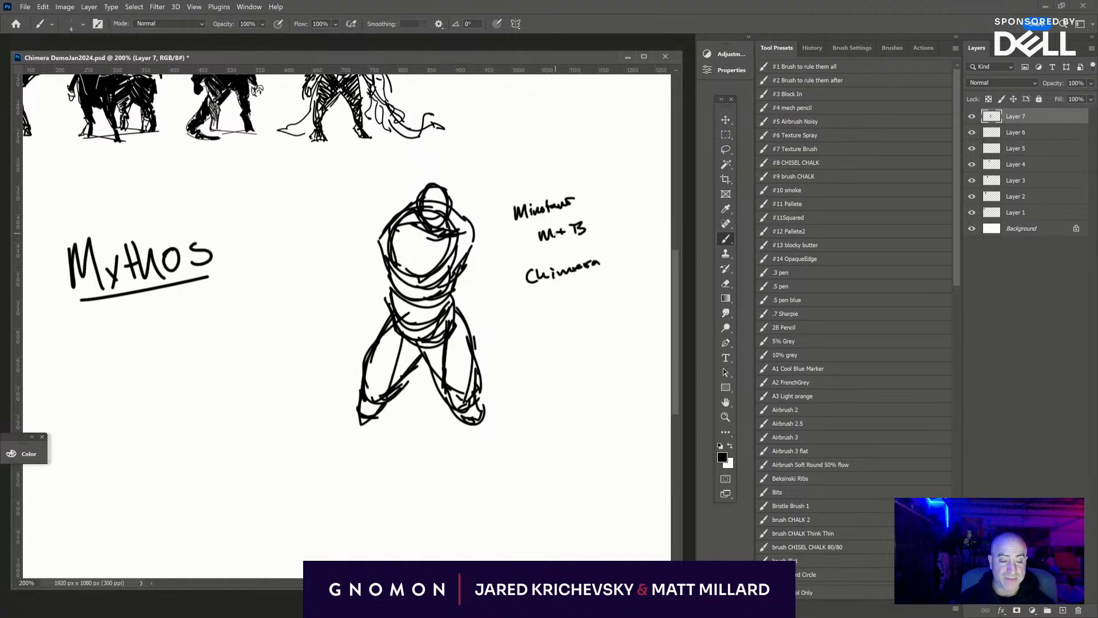
# - Thicken and darken the long curved horn on the third creature silhouette in the lineup
pyautogui.moveTo(281, 398)
pyautogui.mouseDown()
pyautogui.moveTo(412, 456)
pyautogui.moveTo(456, 528)
pyautogui.mouseUp()
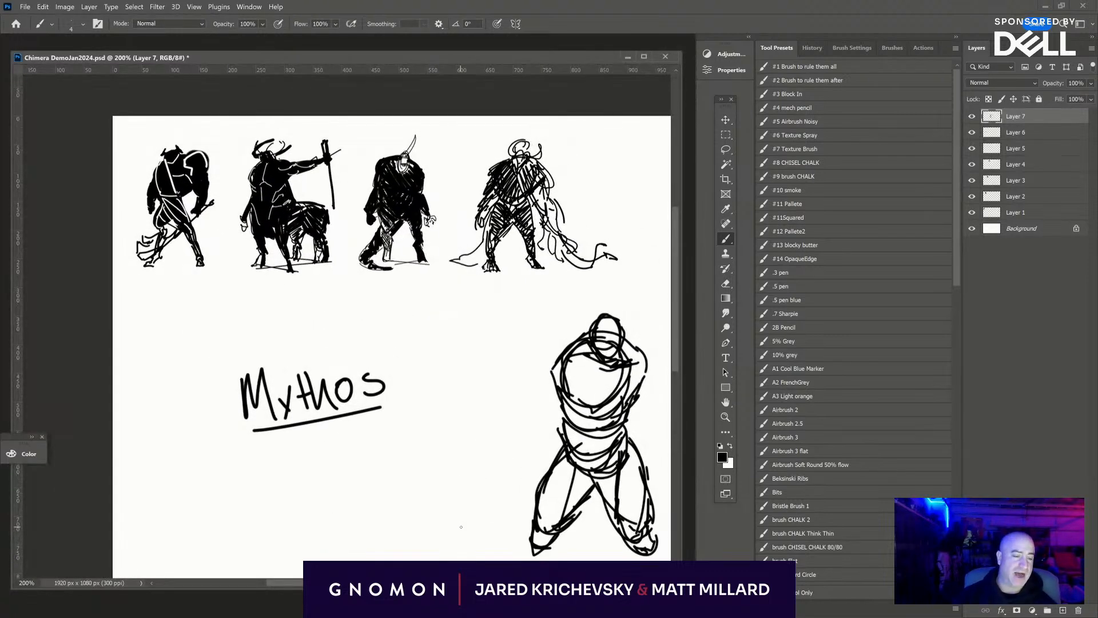
pyautogui.hotkey('ctrl', '+')
pyautogui.moveTo(292, 321); pyautogui.dragTo(461, 470)
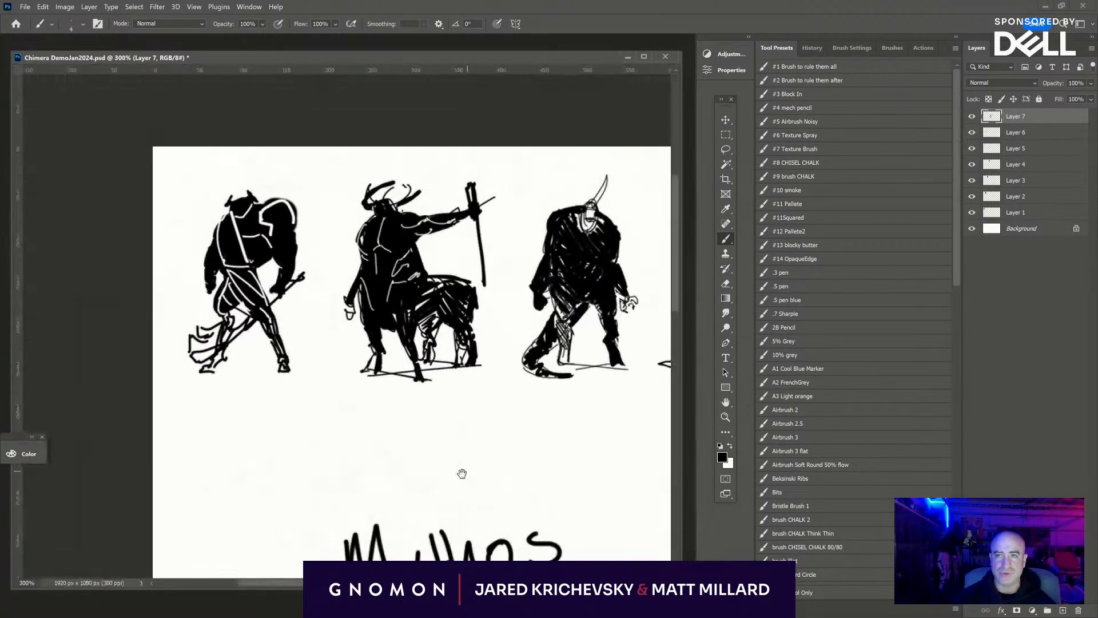
pyautogui.hotkey('ctrl', '+')
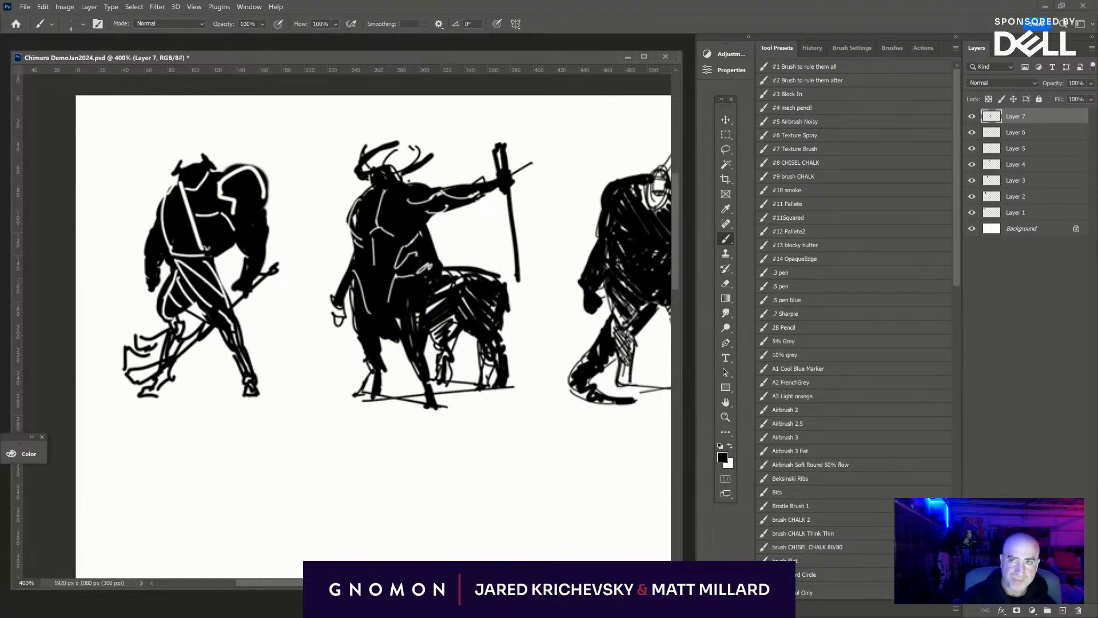
pyautogui.moveTo(589, 498)
pyautogui.mouseDown()
pyautogui.moveTo(468, 495)
pyautogui.moveTo(480, 494)
pyautogui.mouseUp()
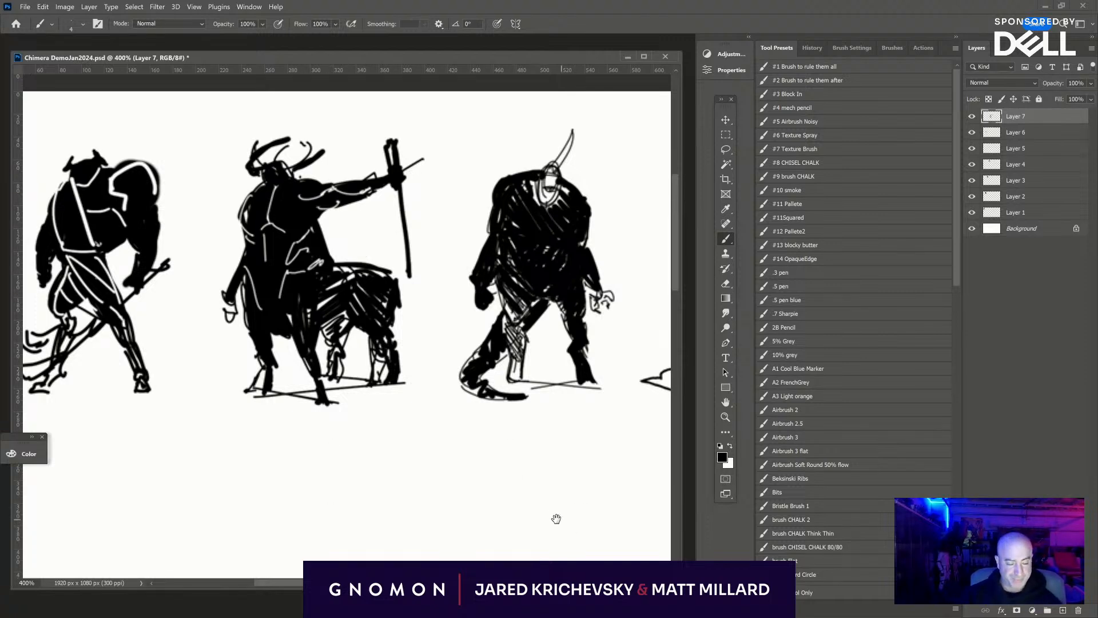
pyautogui.moveTo(557, 517); pyautogui.dragTo(434, 544)
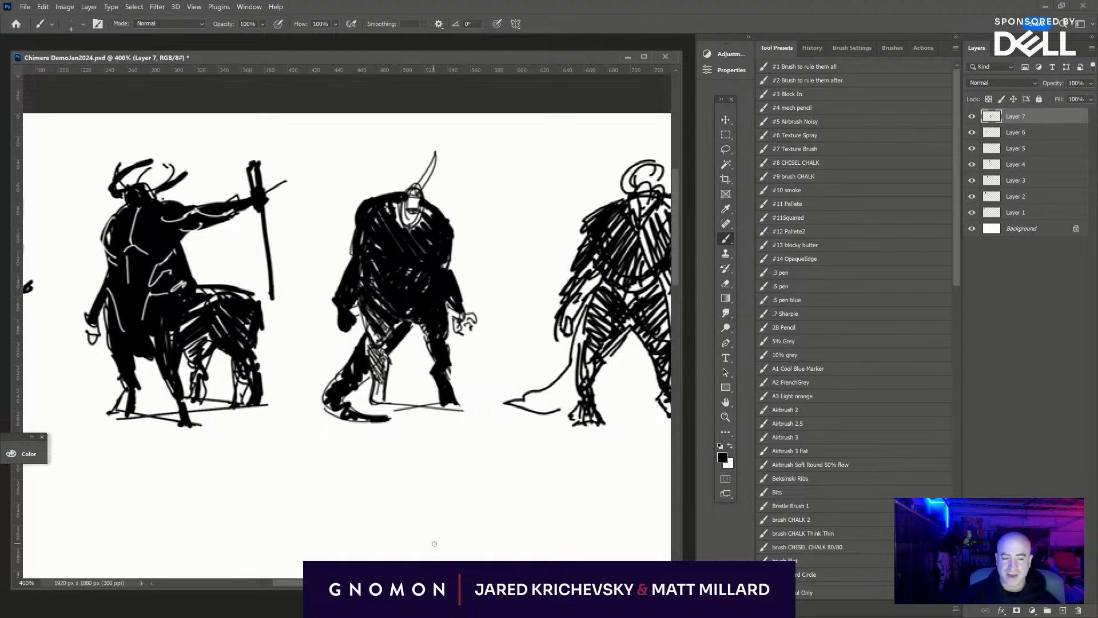
pyautogui.moveTo(618, 529); pyautogui.dragTo(546, 529)
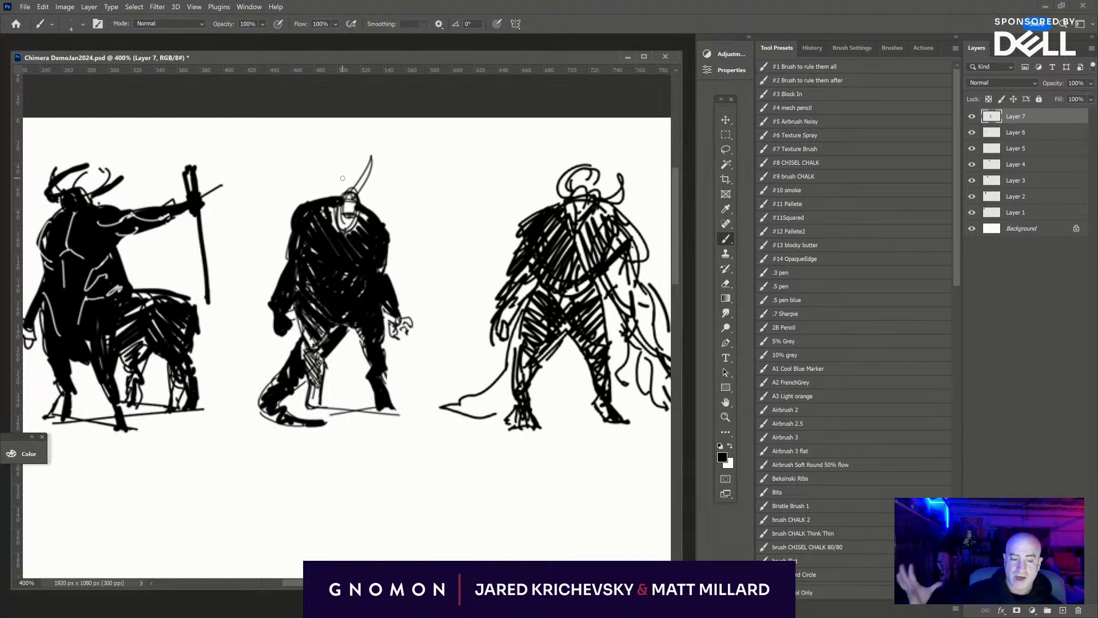
pyautogui.moveTo(345, 196); pyautogui.dragTo(371, 160)
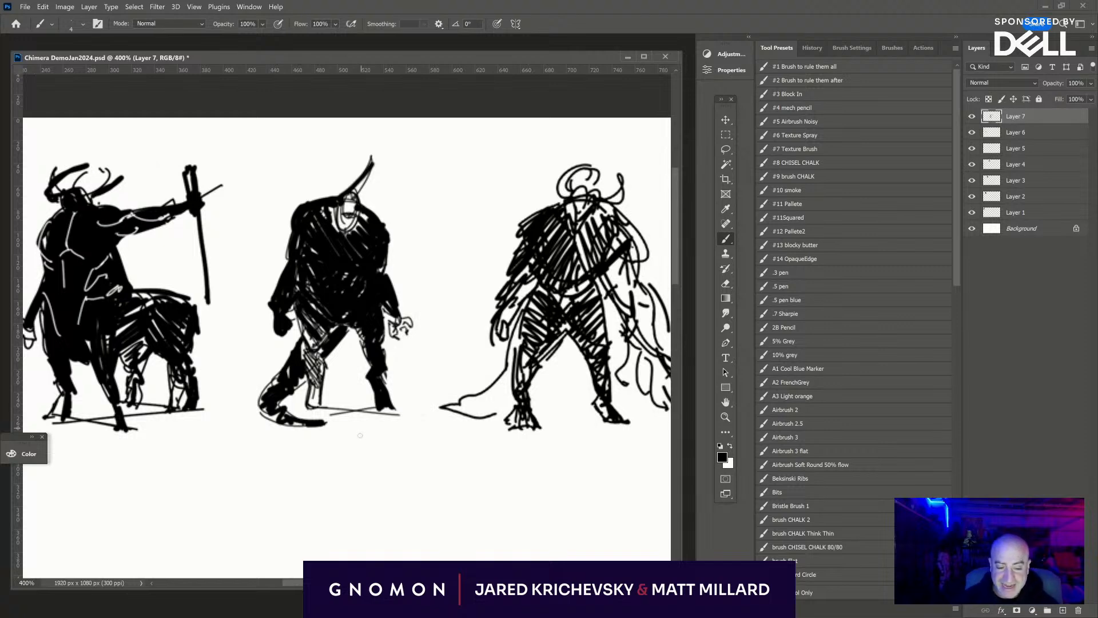
# - Reinforce the fourth creature silhouette with strokes along its inner thigh and across its shoulder toward the head
pyautogui.moveTo(574, 518); pyautogui.dragTo(445, 515)
pyautogui.moveTo(525, 519); pyautogui.dragTo(471, 525)
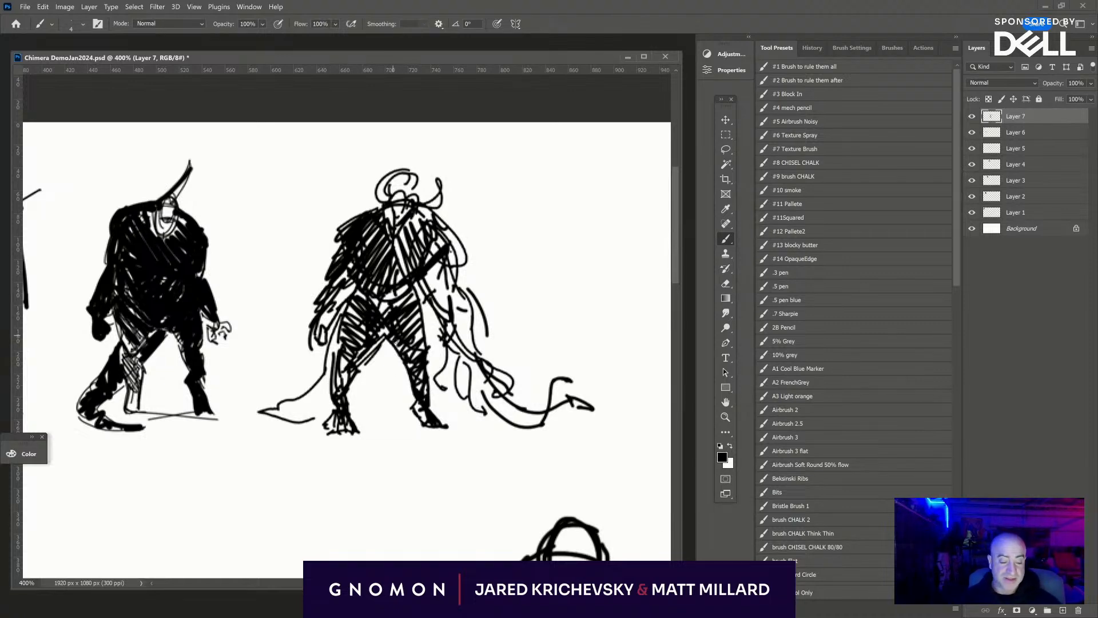
pyautogui.moveTo(380, 329); pyautogui.dragTo(423, 421)
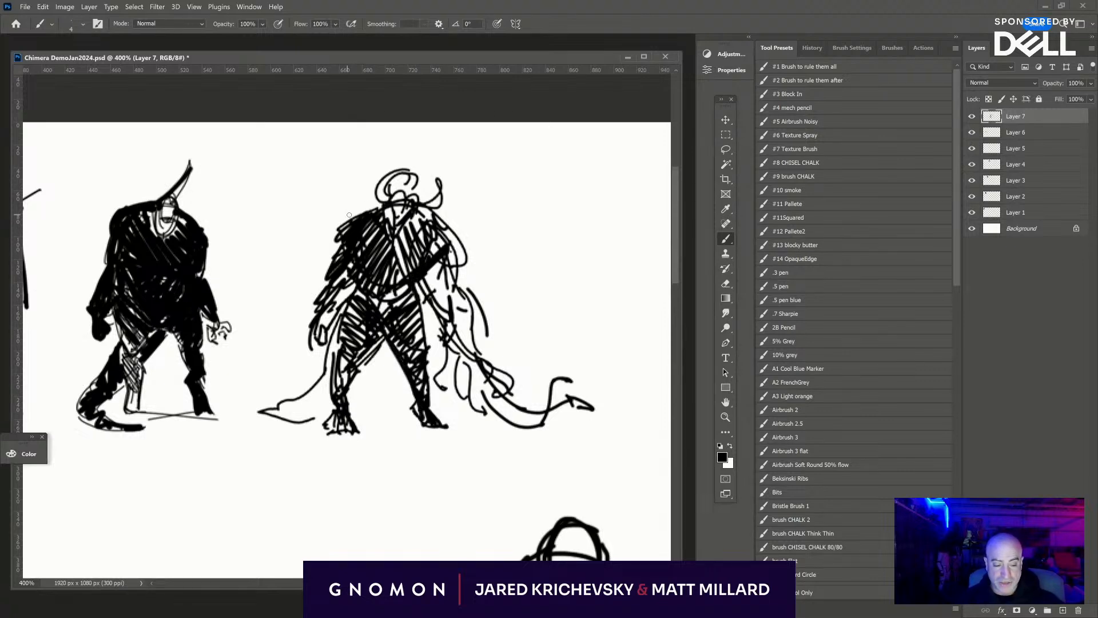
pyautogui.moveTo(349, 214); pyautogui.dragTo(403, 191)
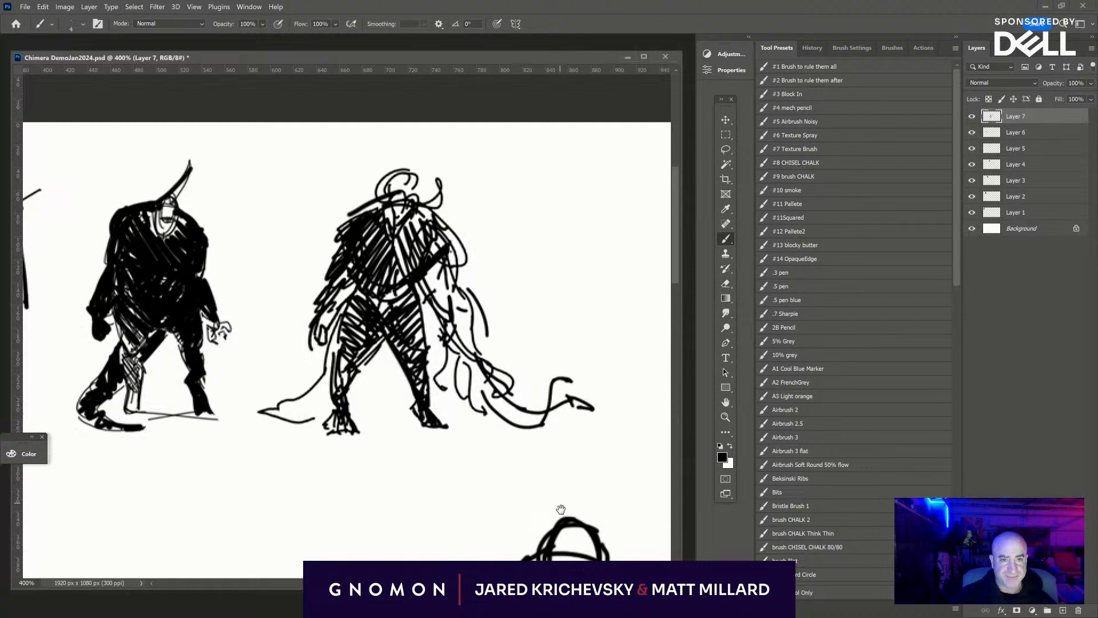
# - Review the new figure and its handwritten notes alongside the earlier creature silhouettes
pyautogui.moveTo(560, 508); pyautogui.dragTo(478, 318)
pyautogui.moveTo(556, 501); pyautogui.dragTo(447, 239)
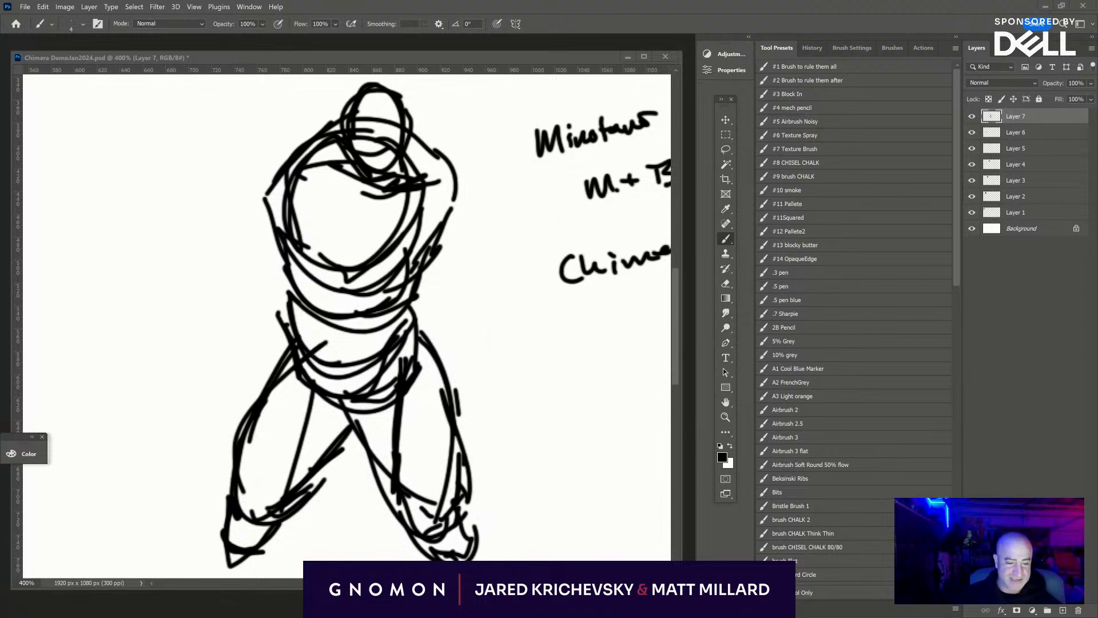
pyautogui.press('ctrl')
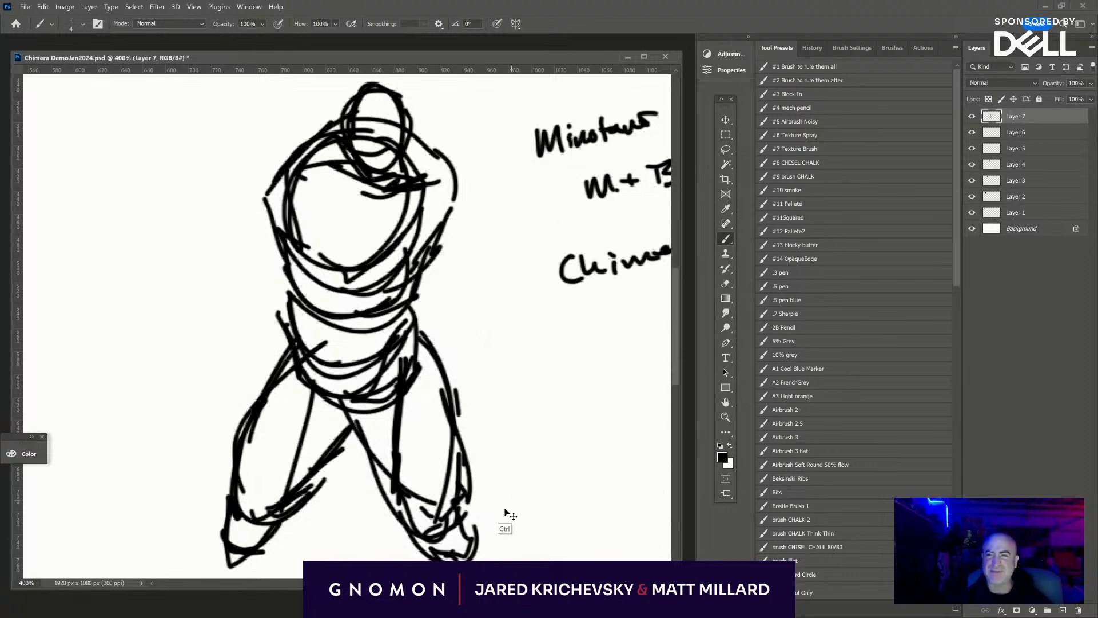
pyautogui.hotkey('ctrl', '-')
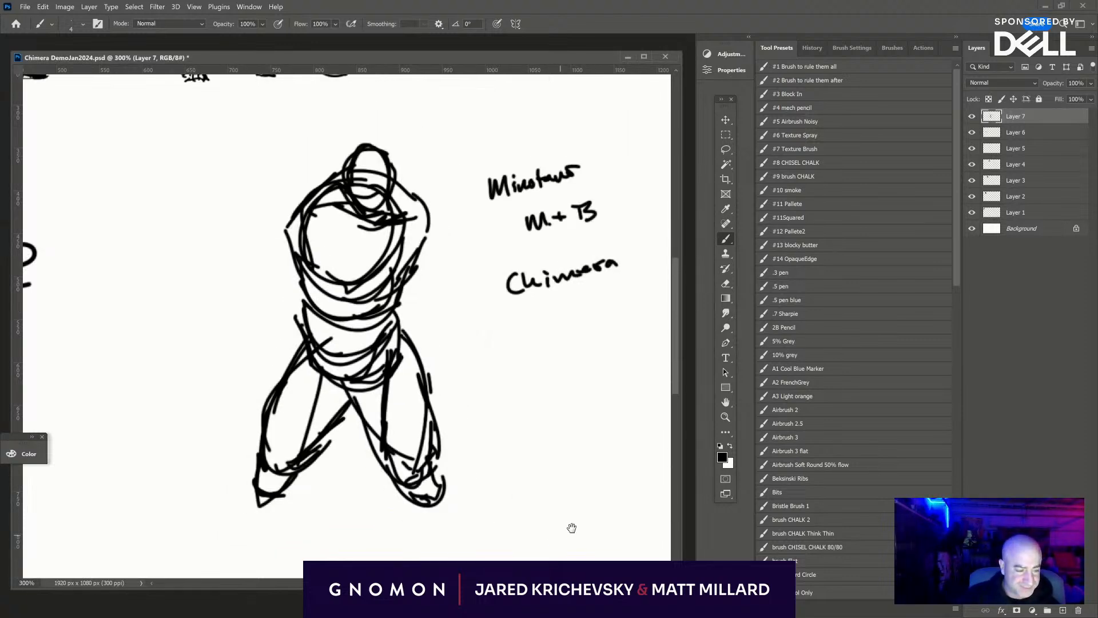
pyautogui.moveTo(571, 524)
pyautogui.mouseDown()
pyautogui.moveTo(497, 527)
pyautogui.moveTo(496, 507)
pyautogui.moveTo(574, 507)
pyautogui.mouseUp()
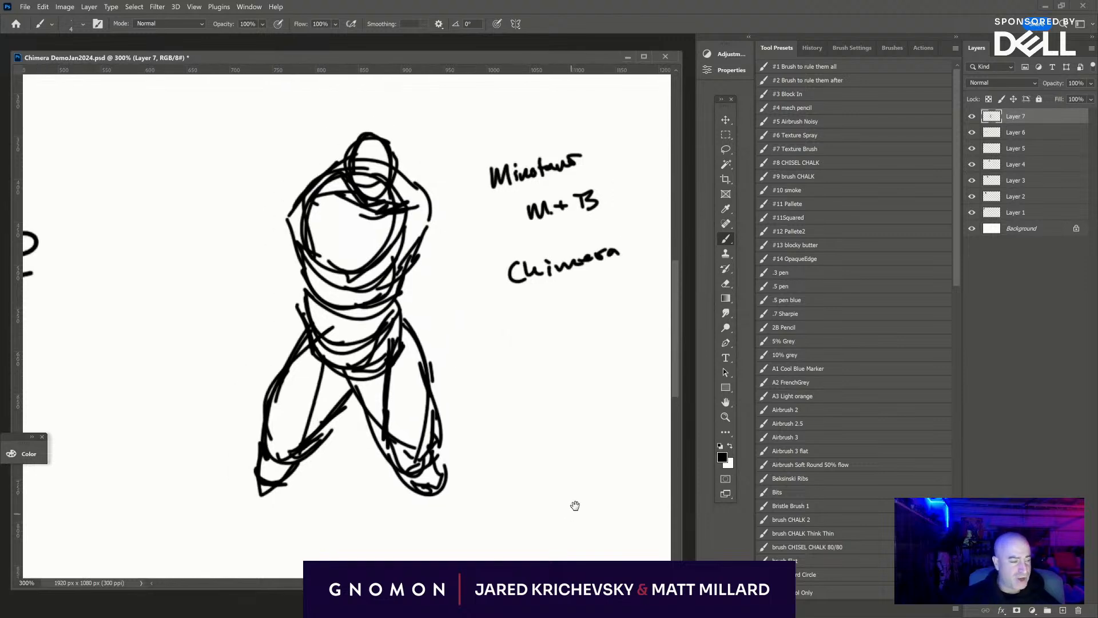
pyautogui.scroll(3, 578, 437)
pyautogui.click(972, 117)
pyautogui.click(973, 116)
pyautogui.hotkey('ctrl', '-')
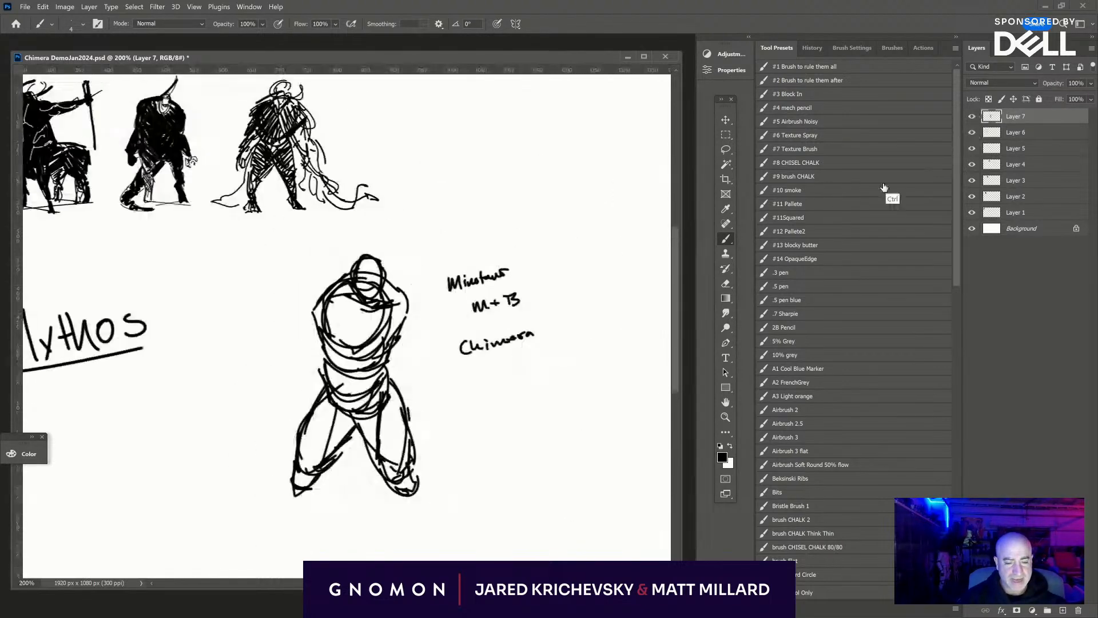
pyautogui.press('e')
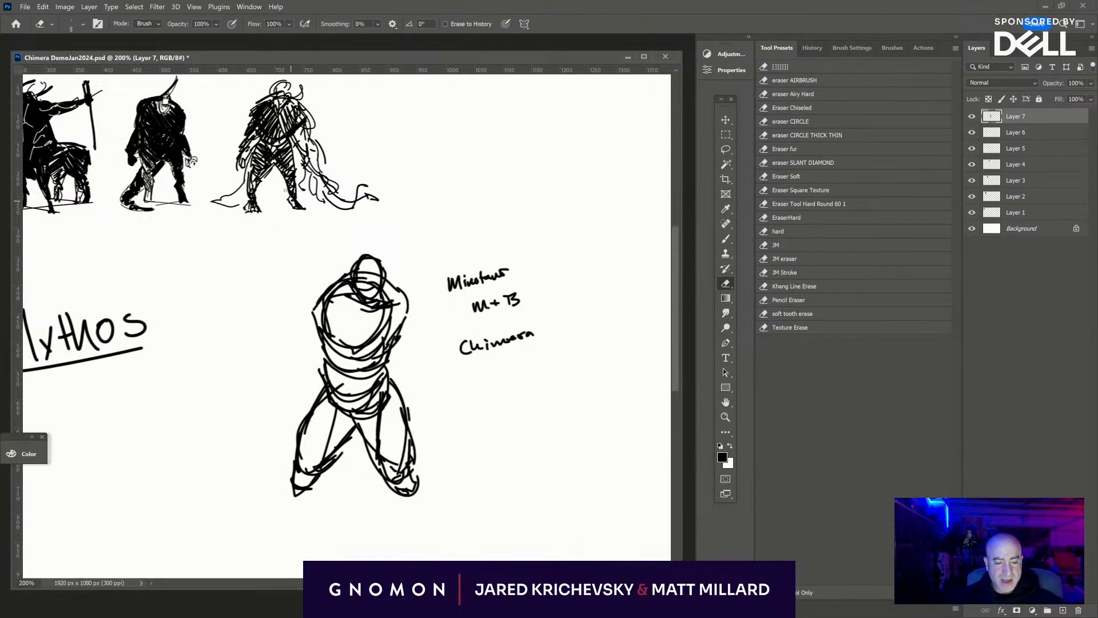
pyautogui.moveTo(465, 350)
pyautogui.mouseDown()
pyautogui.moveTo(486, 324)
pyautogui.moveTo(493, 284)
pyautogui.mouseUp()
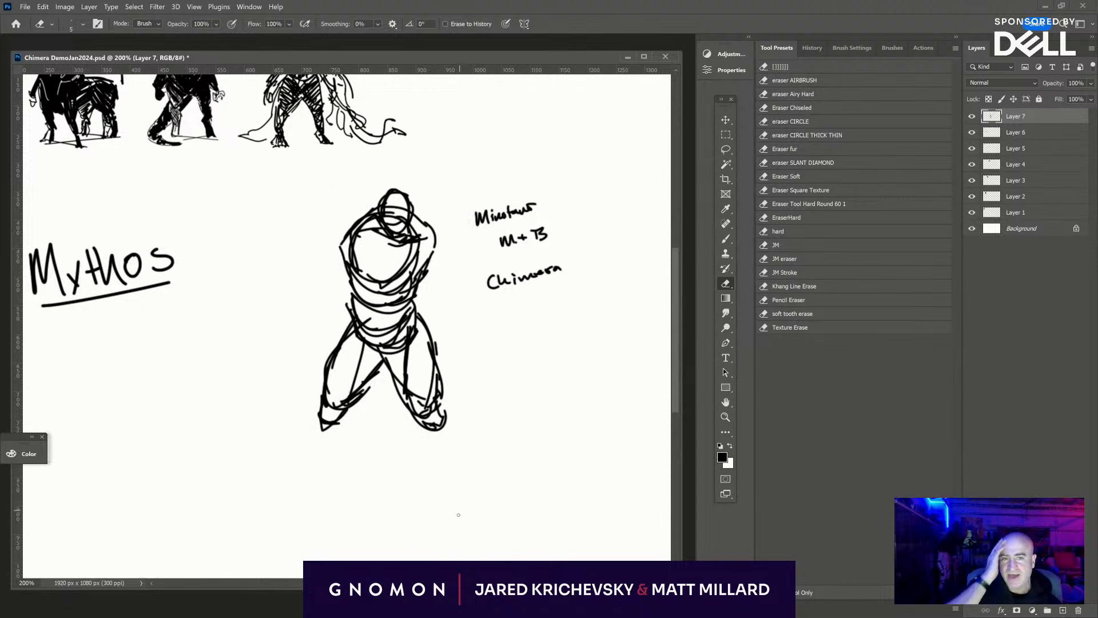
# - Sketch the lower leg, ankle and small blocky foot beneath the new figure's left-hand knee with the brush
pyautogui.press('b')
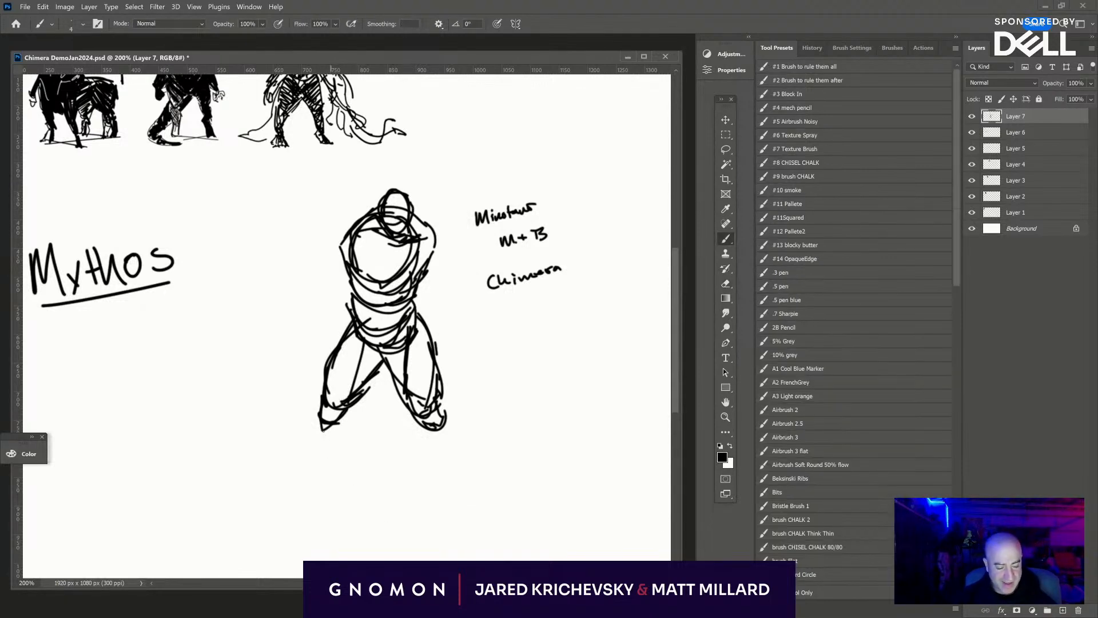
pyautogui.moveTo(332, 438)
pyautogui.mouseDown()
pyautogui.moveTo(347, 430)
pyautogui.moveTo(334, 451)
pyautogui.mouseUp()
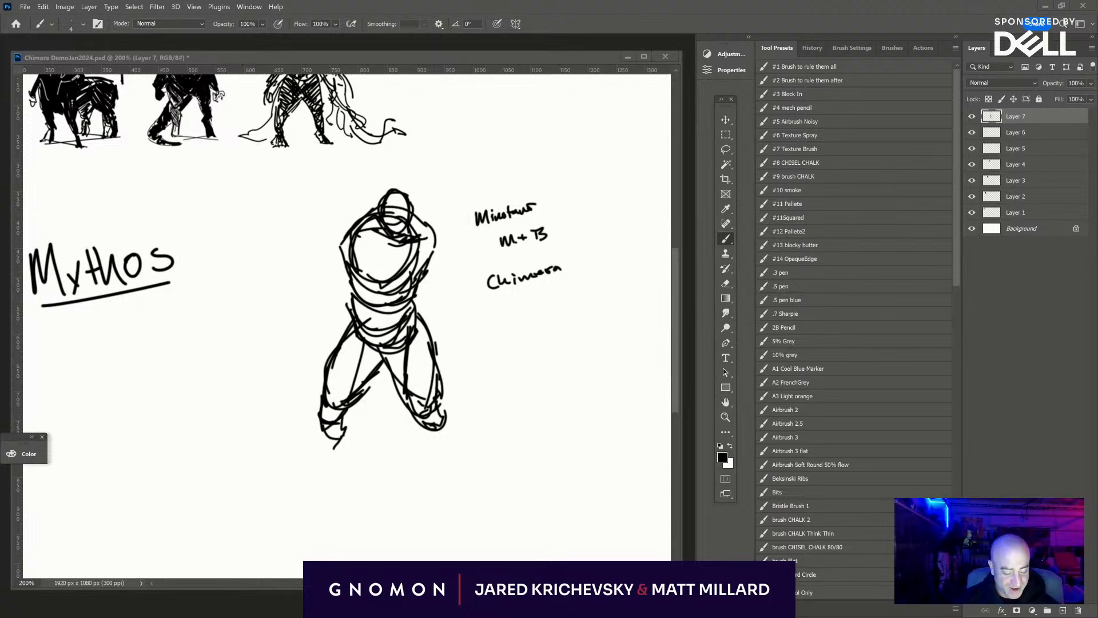
pyautogui.moveTo(346, 426); pyautogui.dragTo(326, 490)
pyautogui.moveTo(343, 454); pyautogui.dragTo(322, 497)
pyautogui.moveTo(329, 466)
pyautogui.mouseDown()
pyautogui.moveTo(308, 515)
pyautogui.moveTo(324, 514)
pyautogui.mouseUp()
pyautogui.moveTo(325, 512); pyautogui.dragTo(310, 518)
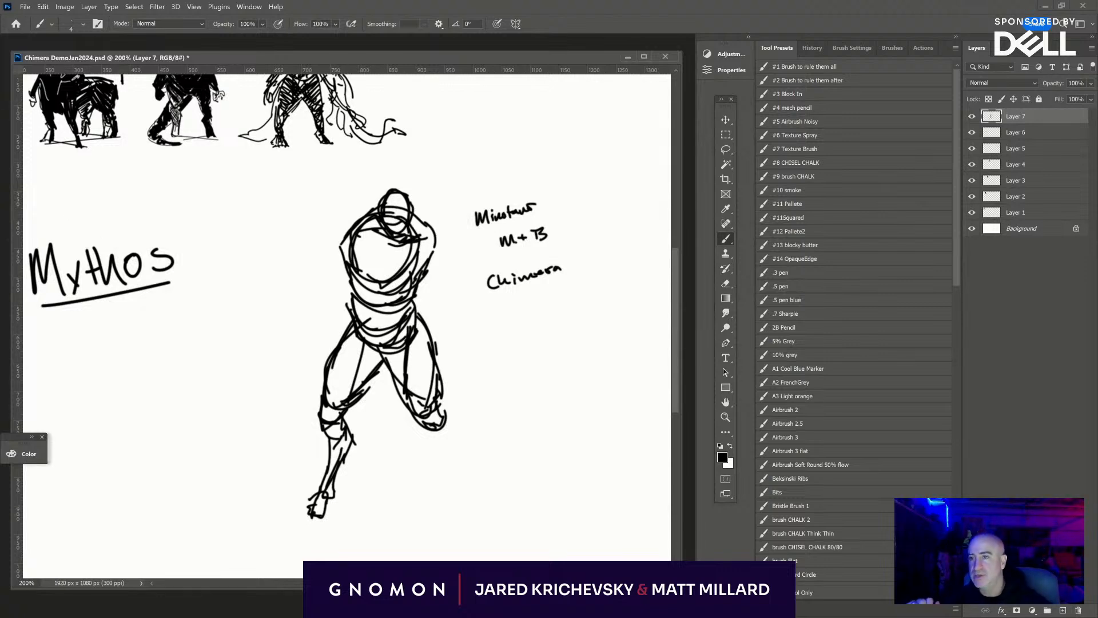
# - Switch to the bull reference board and enlarge its window upward and sideways beneath the "Mythos" lettering
pyautogui.hotkey('alt', 'Tab')
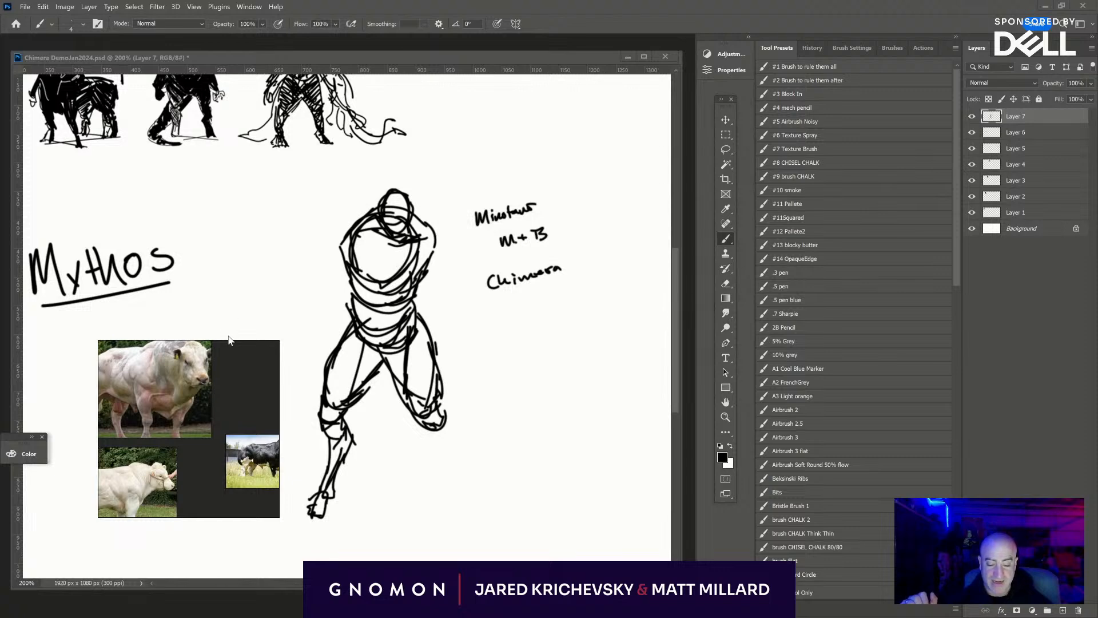
pyautogui.moveTo(230, 340); pyautogui.dragTo(243, 278)
pyautogui.scroll(5, 210, 362)
pyautogui.moveTo(204, 385); pyautogui.dragTo(415, 383)
# - Examine the white bull reference photo, comparing the whole body with the musculature of its hindquarters and flank
pyautogui.moveTo(262, 387); pyautogui.dragTo(256, 283)
pyautogui.scroll(-5, 309, 403)
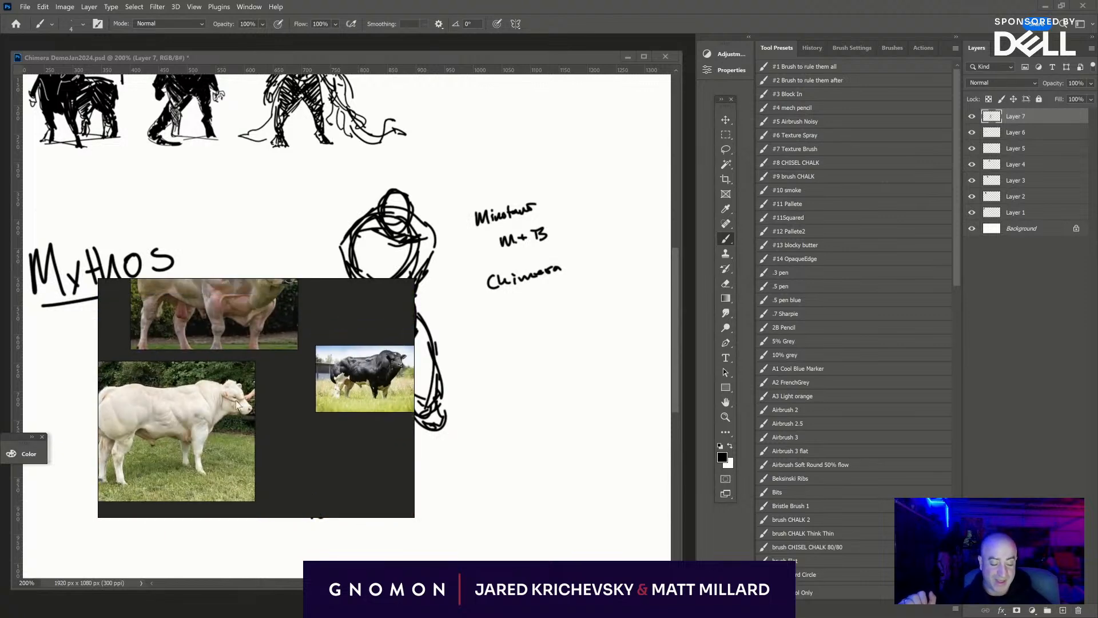
pyautogui.scroll(4, 188, 414)
pyautogui.scroll(5, 245, 403)
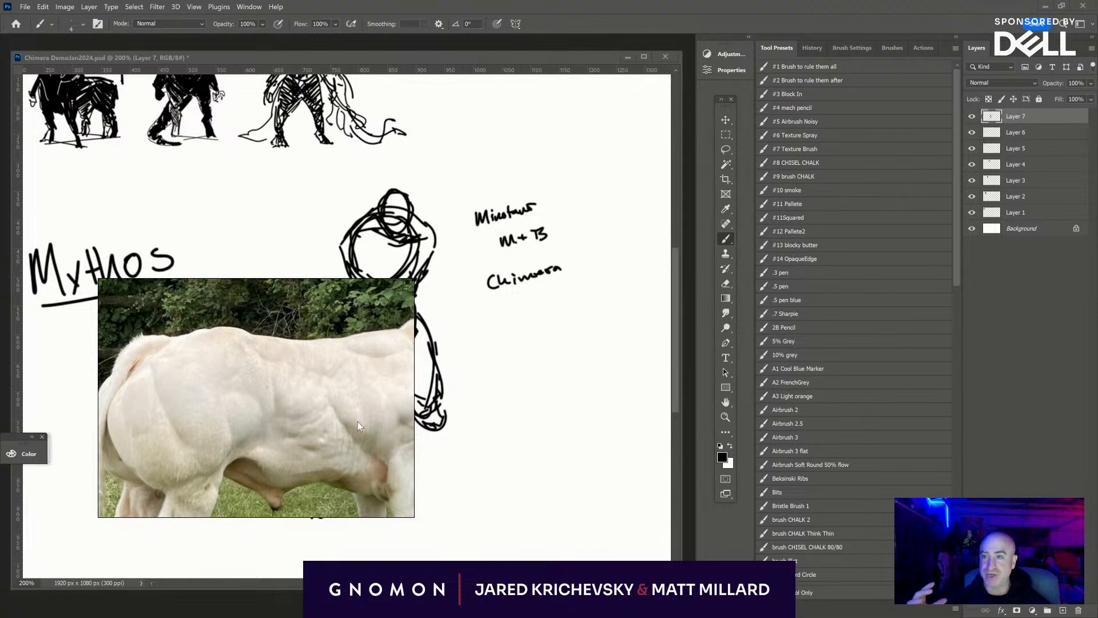
pyautogui.moveTo(358, 421); pyautogui.dragTo(276, 477)
pyautogui.scroll(-3, 259, 440)
pyautogui.scroll(4, 279, 409)
pyautogui.scroll(-6, 283, 420)
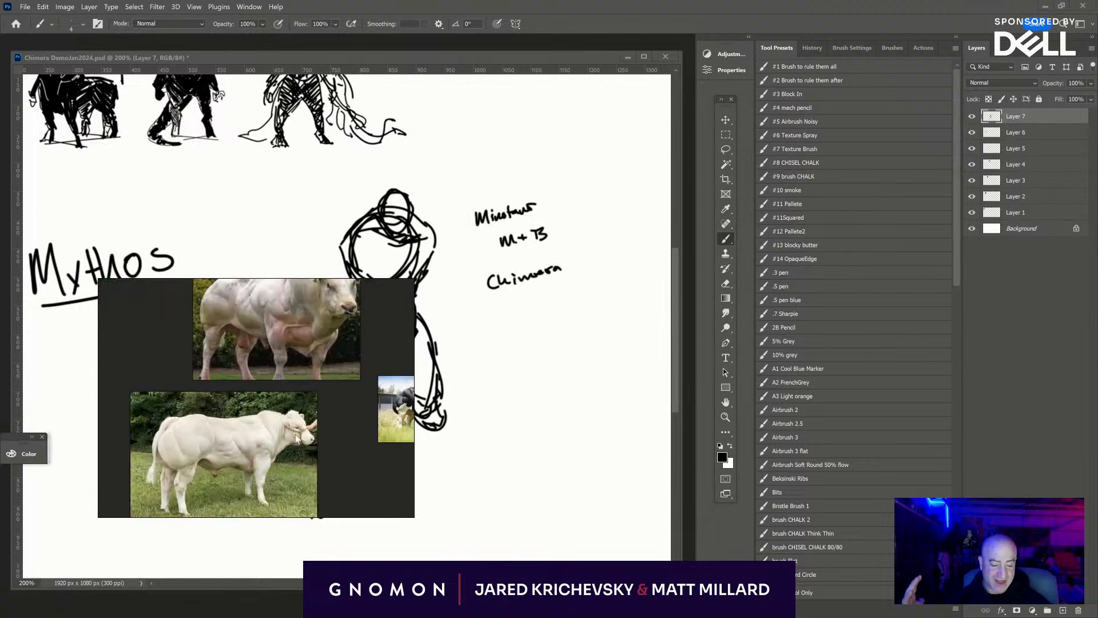
# - Examine the head, neck and shoulder muscles of the grey-patched bull reference photo up close
pyautogui.moveTo(295, 434); pyautogui.dragTo(224, 460)
pyautogui.scroll(3, 343, 403)
pyautogui.moveTo(366, 397); pyautogui.dragTo(388, 432)
pyautogui.scroll(5, 270, 372)
pyautogui.scroll(-6, 238, 396)
pyautogui.moveTo(279, 369); pyautogui.dragTo(361, 309)
pyautogui.scroll(4, 354, 420)
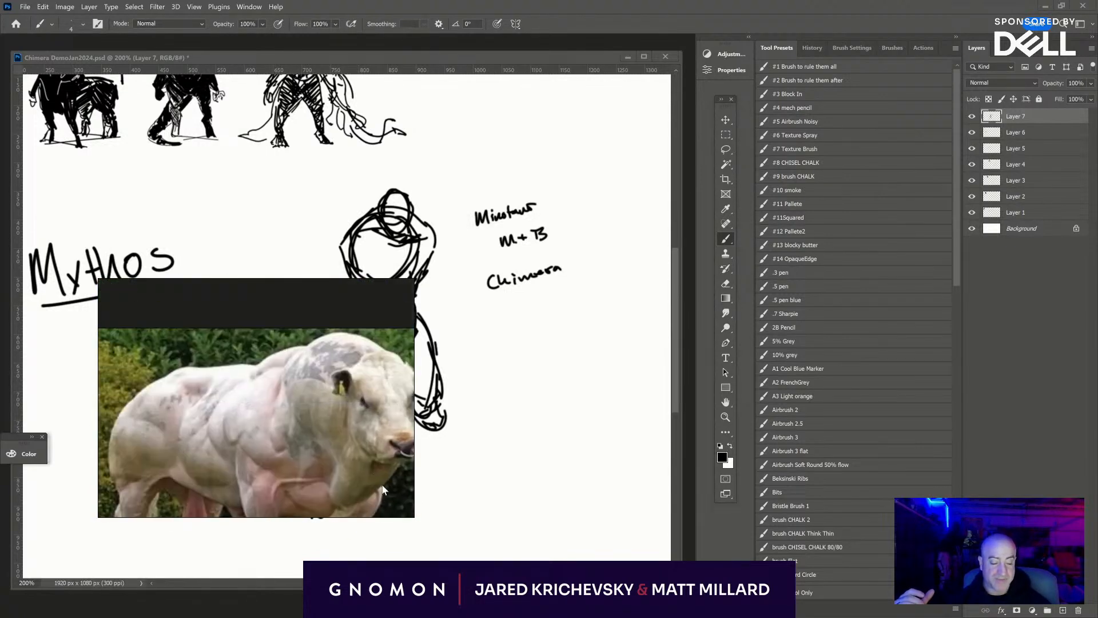
pyautogui.moveTo(368, 454); pyautogui.dragTo(349, 421)
pyautogui.scroll(2, 349, 421)
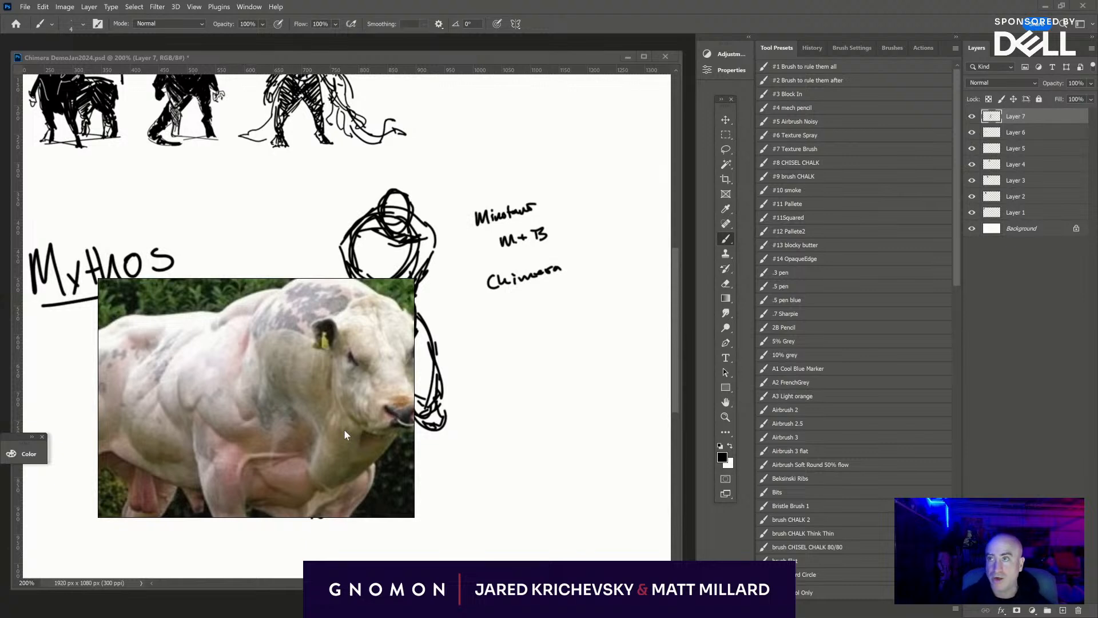
pyautogui.scroll(-1, 345, 429)
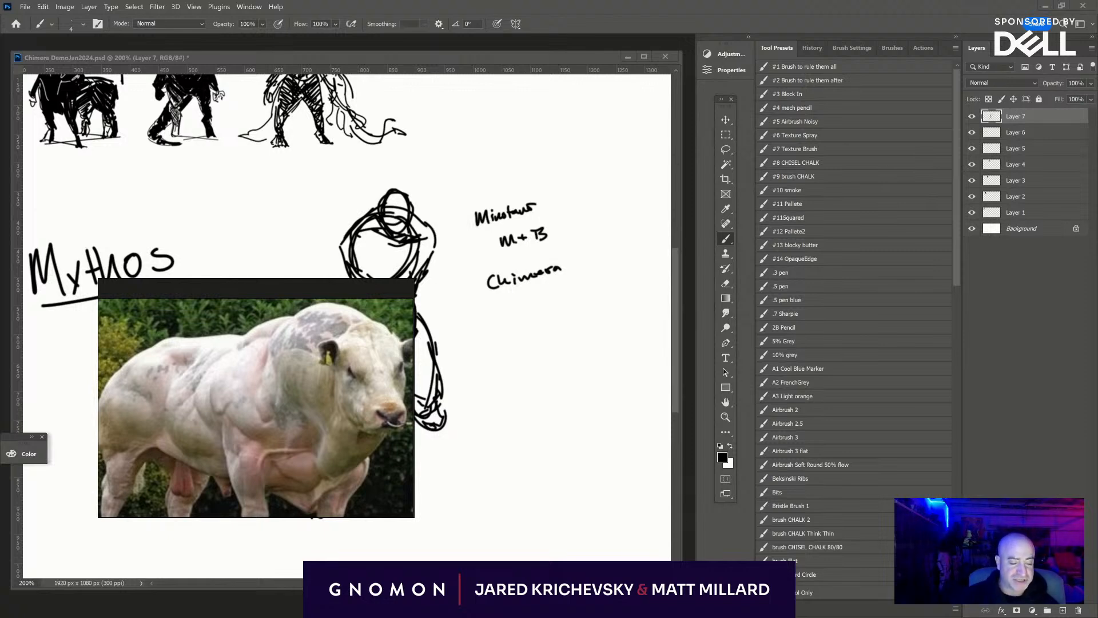
# - Sketch the figure's right-hand lower leg with a splayed, clawed foot, and draw horizontal ground lines between the feet
pyautogui.moveTo(485, 481)
pyautogui.mouseDown()
pyautogui.moveTo(662, 447)
pyautogui.moveTo(647, 429)
pyautogui.moveTo(594, 424)
pyautogui.mouseUp()
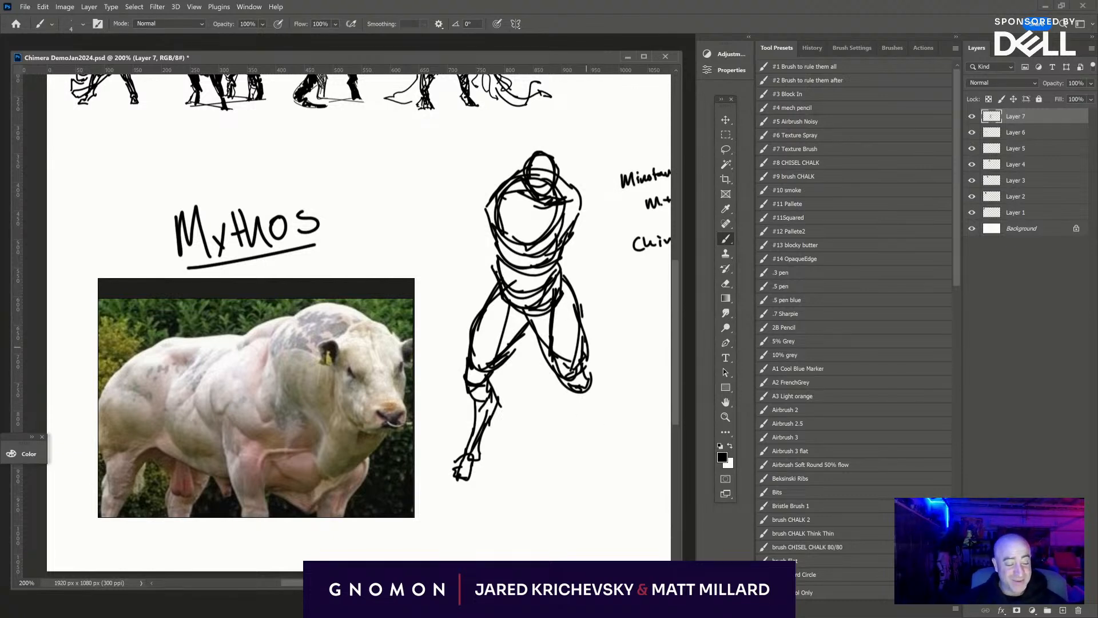
pyautogui.moveTo(585, 358)
pyautogui.mouseDown()
pyautogui.moveTo(590, 406)
pyautogui.moveTo(581, 418)
pyautogui.moveTo(602, 431)
pyautogui.moveTo(599, 450)
pyautogui.mouseUp()
pyautogui.moveTo(593, 392)
pyautogui.mouseDown()
pyautogui.moveTo(600, 475)
pyautogui.moveTo(619, 482)
pyautogui.mouseUp()
pyautogui.moveTo(603, 441)
pyautogui.mouseDown()
pyautogui.moveTo(618, 479)
pyautogui.moveTo(600, 460)
pyautogui.moveTo(594, 482)
pyautogui.moveTo(612, 486)
pyautogui.moveTo(615, 501)
pyautogui.moveTo(642, 489)
pyautogui.moveTo(592, 490)
pyautogui.mouseUp()
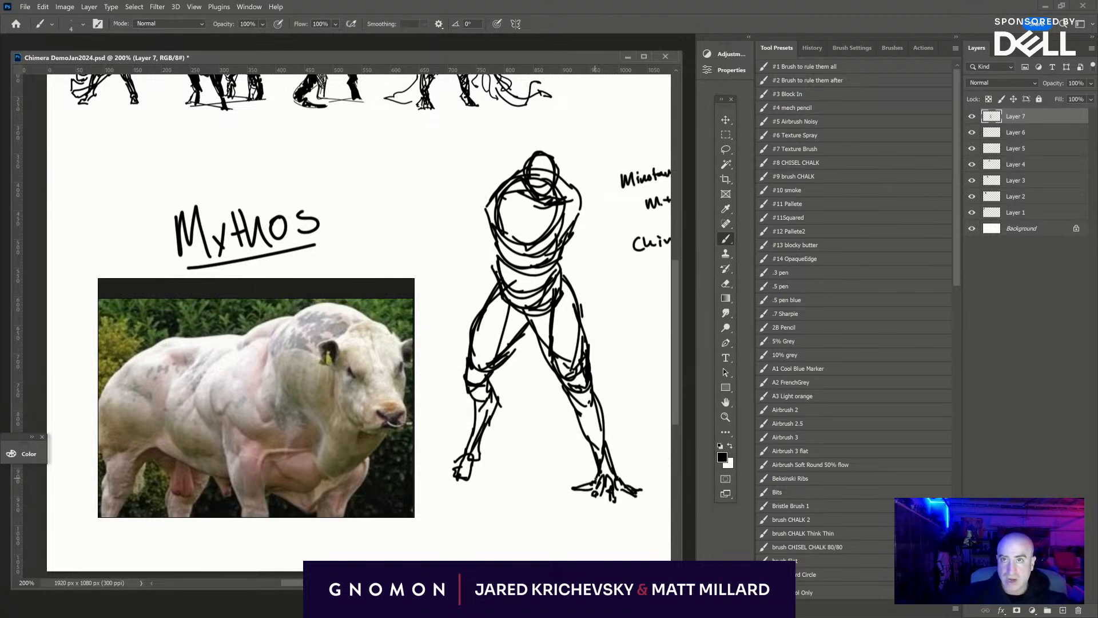
pyautogui.moveTo(457, 486); pyautogui.dragTo(629, 491)
pyautogui.moveTo(457, 490)
pyautogui.mouseDown()
pyautogui.moveTo(589, 482)
pyautogui.moveTo(477, 470)
pyautogui.mouseUp()
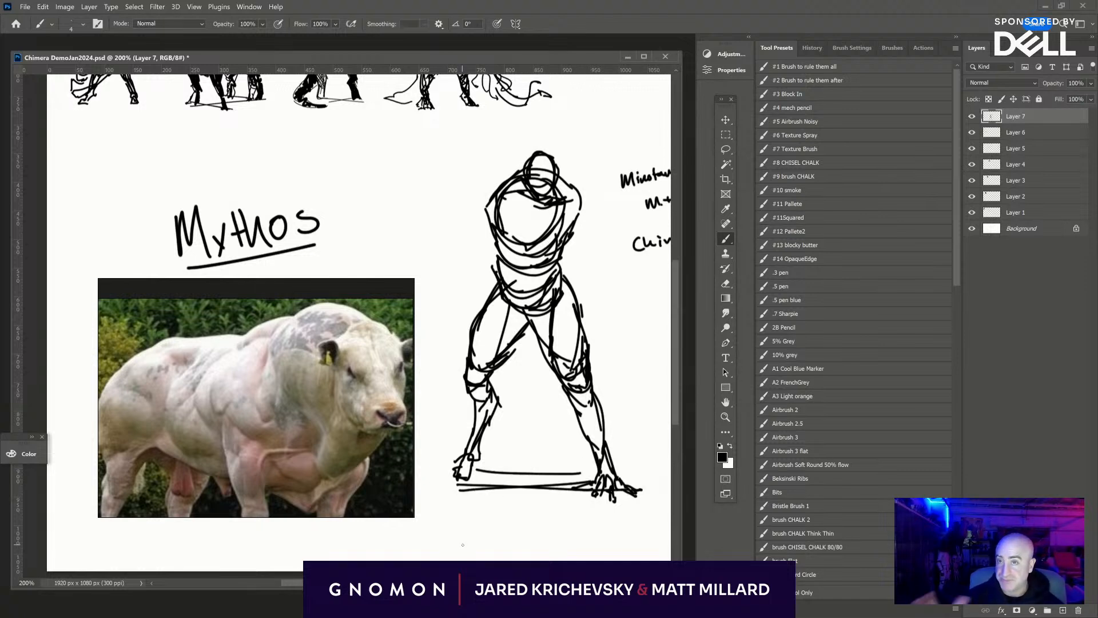
# - Reinforce the left-hand leg's shin and foot, its inner thigh edge, and the contour from waist to hip
pyautogui.moveTo(480, 450); pyautogui.dragTo(469, 479)
pyautogui.moveTo(488, 430)
pyautogui.mouseDown()
pyautogui.moveTo(475, 463)
pyautogui.moveTo(459, 459)
pyautogui.moveTo(481, 457)
pyautogui.mouseUp()
pyautogui.moveTo(477, 449); pyautogui.dragTo(465, 460)
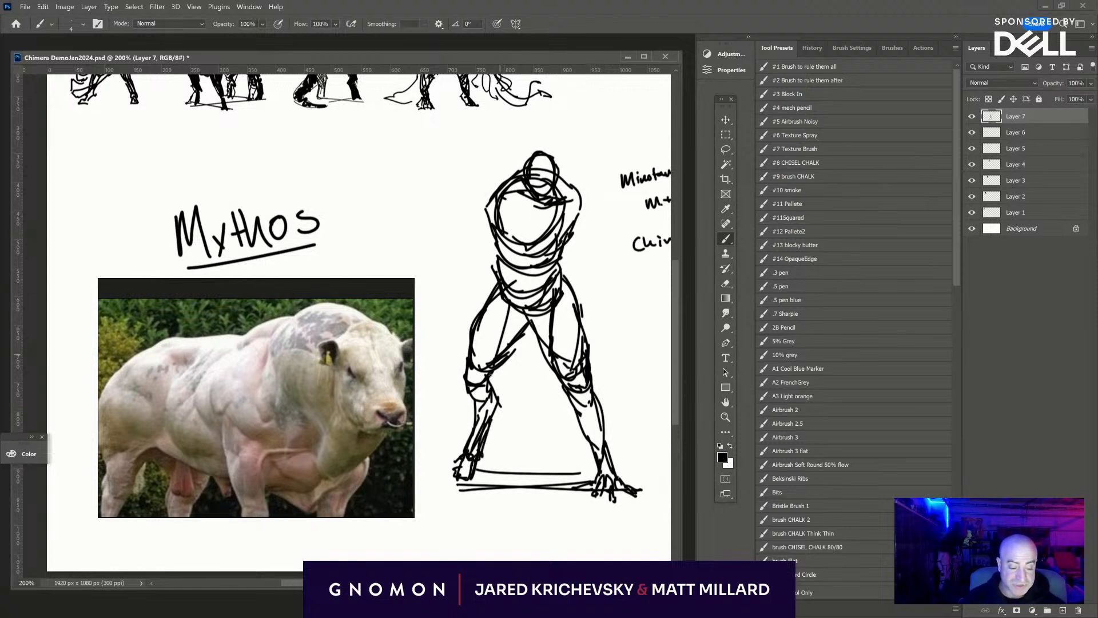
pyautogui.moveTo(532, 324); pyautogui.dragTo(484, 394)
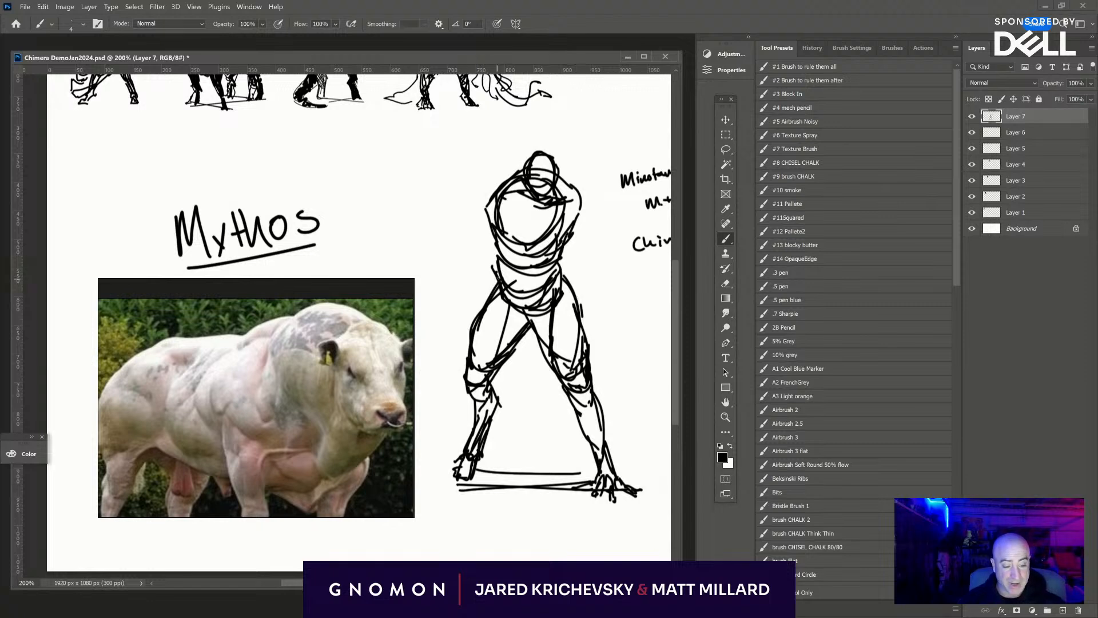
pyautogui.moveTo(498, 270); pyautogui.dragTo(493, 306)
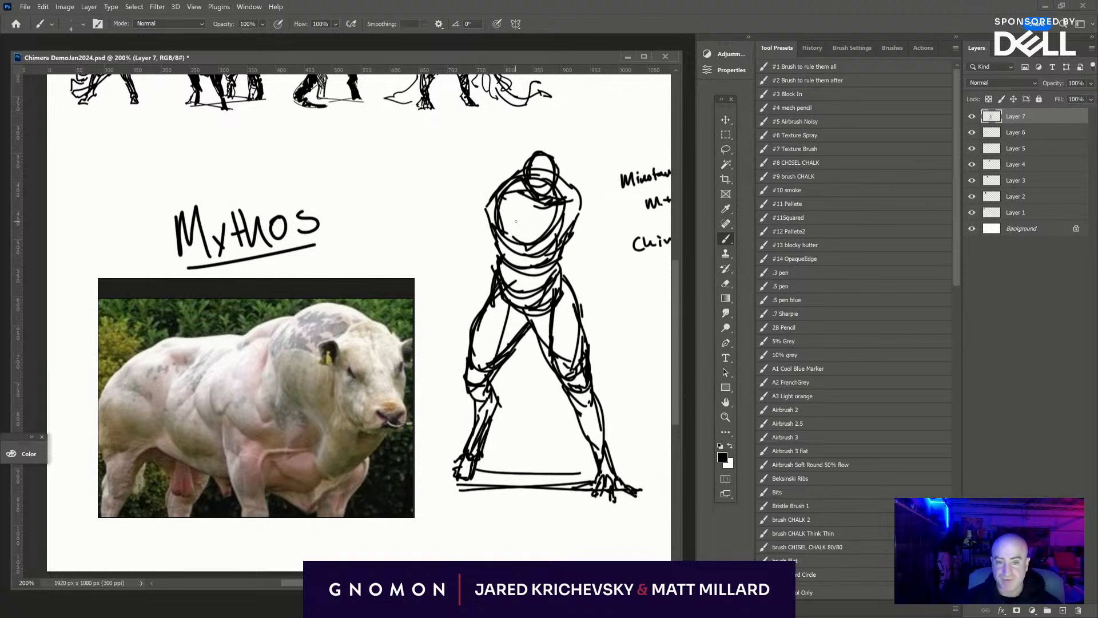
# - Sketch the figure's right-hand shoulder contour and a large arched hump rising behind the head from shoulder to shoulder
pyautogui.moveTo(567, 182)
pyautogui.mouseDown()
pyautogui.moveTo(550, 161)
pyautogui.moveTo(547, 194)
pyautogui.moveTo(540, 175)
pyautogui.moveTo(532, 186)
pyautogui.moveTo(556, 189)
pyautogui.moveTo(553, 212)
pyautogui.moveTo(582, 184)
pyautogui.moveTo(597, 229)
pyautogui.mouseUp()
pyautogui.moveTo(573, 236); pyautogui.dragTo(579, 243)
pyautogui.moveTo(492, 178)
pyautogui.mouseDown()
pyautogui.moveTo(538, 140)
pyautogui.moveTo(597, 163)
pyautogui.moveTo(564, 146)
pyautogui.moveTo(594, 183)
pyautogui.moveTo(597, 211)
pyautogui.mouseUp()
pyautogui.moveTo(595, 152)
pyautogui.mouseDown()
pyautogui.moveTo(506, 177)
pyautogui.moveTo(489, 213)
pyautogui.mouseUp()
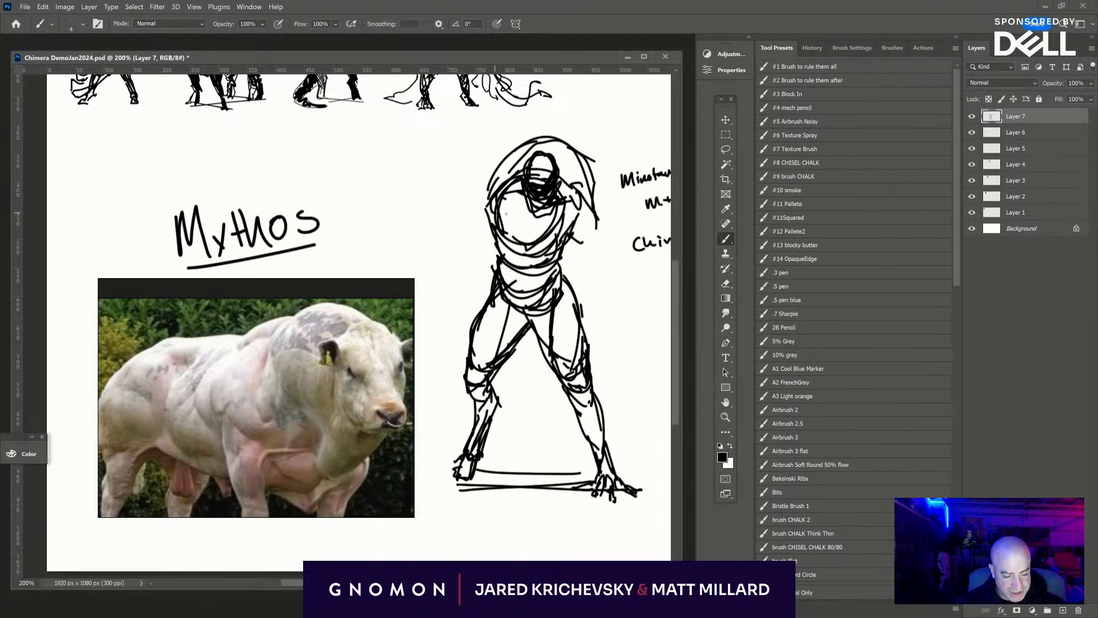
# - Sketch the figure's right-hand upper arm and elbow, hanging outward from the shoulder with the first forearm contour below it
pyautogui.moveTo(585, 195)
pyautogui.mouseDown()
pyautogui.moveTo(593, 224)
pyautogui.moveTo(606, 177)
pyautogui.mouseUp()
pyautogui.moveTo(599, 217)
pyautogui.mouseDown()
pyautogui.moveTo(617, 239)
pyautogui.moveTo(601, 253)
pyautogui.moveTo(621, 243)
pyautogui.mouseUp()
pyautogui.moveTo(620, 252); pyautogui.dragTo(618, 287)
pyautogui.moveTo(580, 241)
pyautogui.mouseDown()
pyautogui.moveTo(569, 259)
pyautogui.moveTo(617, 299)
pyautogui.mouseUp()
pyautogui.moveTo(617, 286); pyautogui.dragTo(626, 301)
pyautogui.moveTo(583, 269)
pyautogui.mouseDown()
pyautogui.moveTo(621, 303)
pyautogui.moveTo(607, 274)
pyautogui.mouseUp()
pyautogui.moveTo(604, 266)
pyautogui.mouseDown()
pyautogui.moveTo(625, 319)
pyautogui.moveTo(622, 348)
pyautogui.mouseUp()
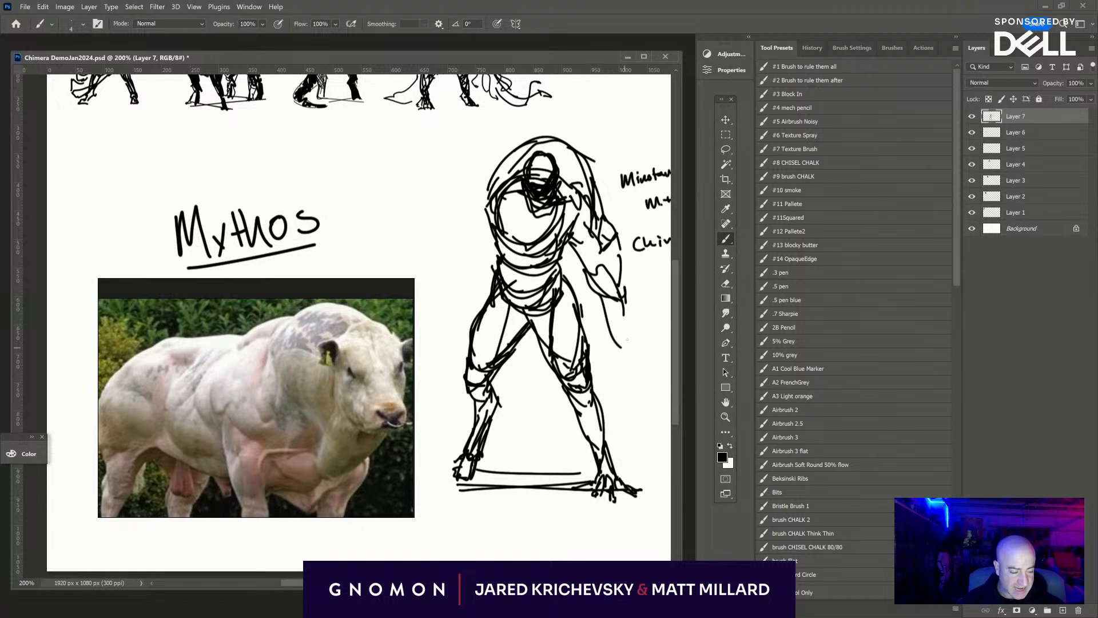
# - Sketch the right-hand forearm ending in an oversized hand with long, curved, pincer-like claws
pyautogui.moveTo(625, 305)
pyautogui.mouseDown()
pyautogui.moveTo(645, 370)
pyautogui.moveTo(639, 402)
pyautogui.mouseUp()
pyautogui.moveTo(617, 341)
pyautogui.mouseDown()
pyautogui.moveTo(614, 396)
pyautogui.moveTo(615, 353)
pyautogui.mouseUp()
pyautogui.moveTo(614, 407)
pyautogui.mouseDown()
pyautogui.moveTo(626, 364)
pyautogui.moveTo(623, 383)
pyautogui.moveTo(638, 375)
pyautogui.moveTo(638, 405)
pyautogui.mouseUp()
pyautogui.moveTo(640, 403); pyautogui.dragTo(637, 419)
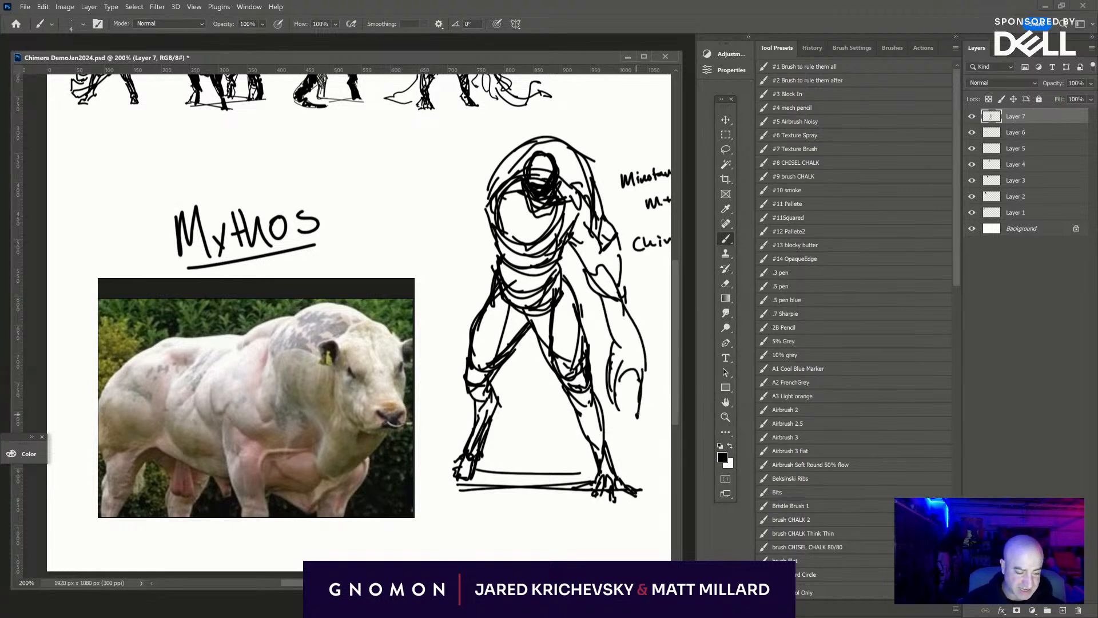
pyautogui.moveTo(638, 352)
pyautogui.mouseDown()
pyautogui.moveTo(652, 413)
pyautogui.moveTo(619, 283)
pyautogui.mouseUp()
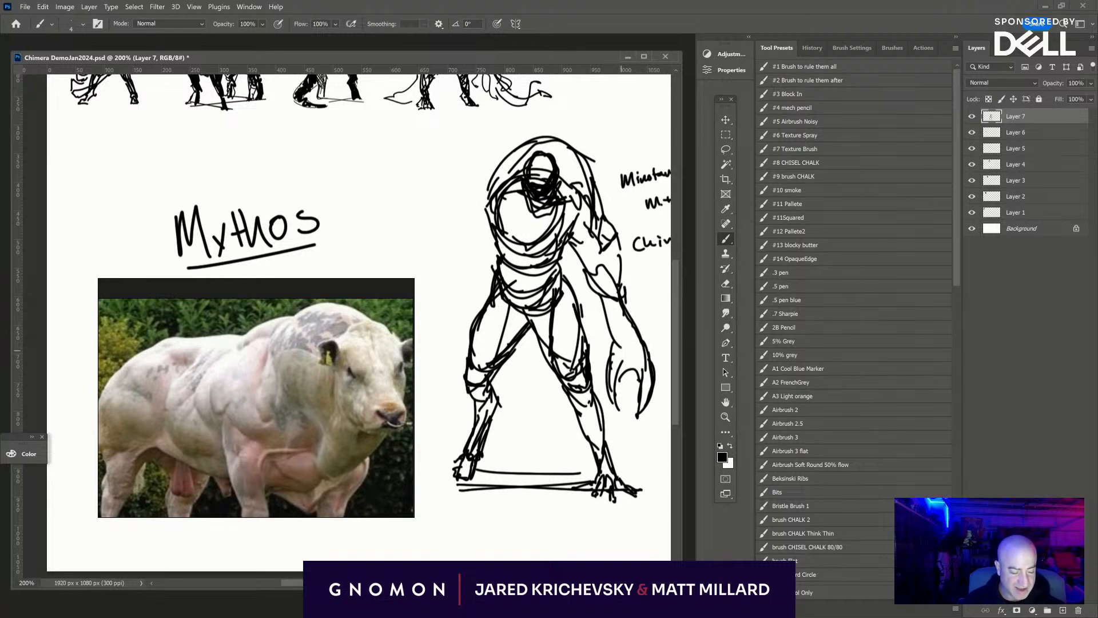
pyautogui.moveTo(628, 352)
pyautogui.mouseDown()
pyautogui.moveTo(620, 302)
pyautogui.moveTo(609, 312)
pyautogui.mouseUp()
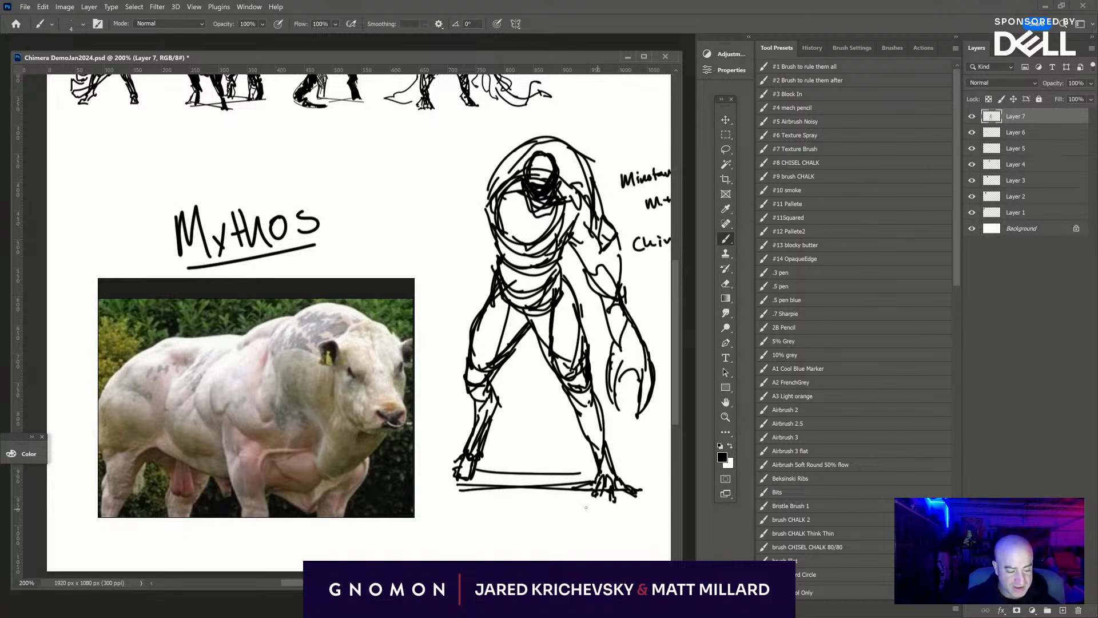
# - Undo the stray line beside the arm and erase the handwritten "Minotaur", "M+B" and "Chimera" notes with an enlarged eraser
pyautogui.moveTo(583, 469); pyautogui.dragTo(442, 499)
pyautogui.moveTo(567, 312); pyautogui.dragTo(613, 313)
pyautogui.moveTo(533, 353); pyautogui.dragTo(651, 362)
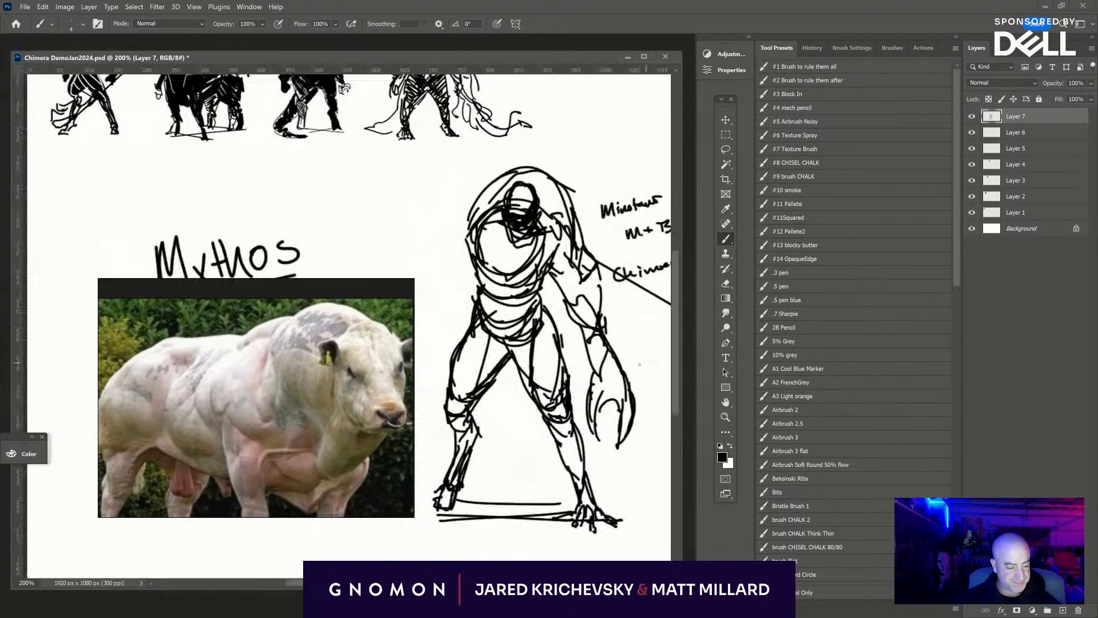
pyautogui.hotkey('ctrl', 'z')
pyautogui.press('e')
pyautogui.moveTo(623, 263)
pyautogui.mouseDown()
pyautogui.moveTo(615, 279)
pyautogui.moveTo(599, 268)
pyautogui.mouseUp()
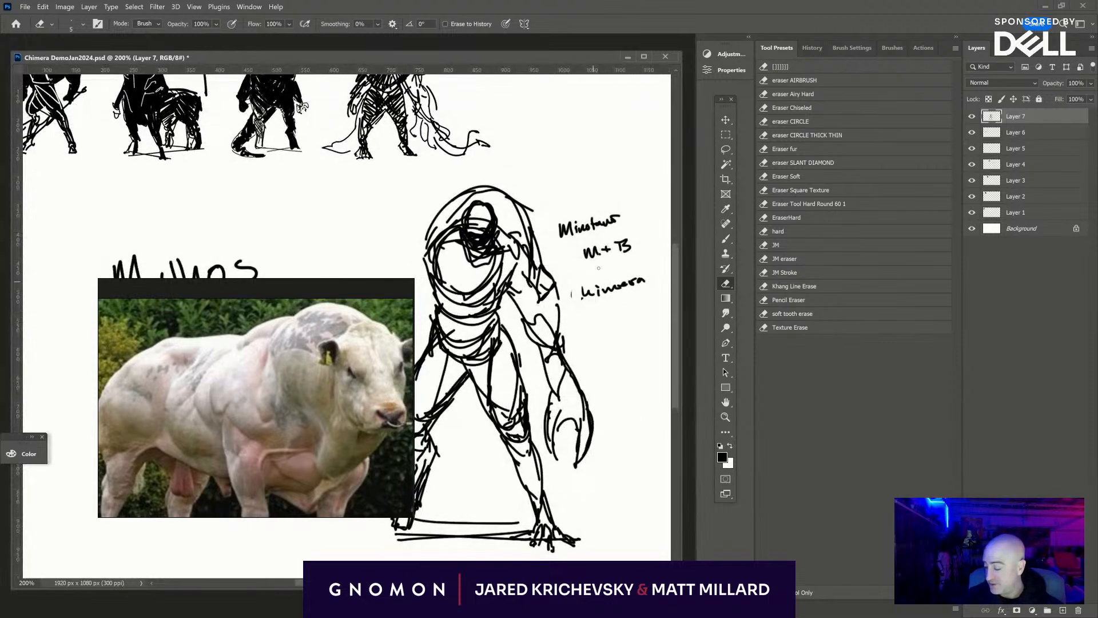
pyautogui.press(']')
pyautogui.moveTo(639, 276)
pyautogui.mouseDown()
pyautogui.moveTo(564, 221)
pyautogui.moveTo(606, 213)
pyautogui.moveTo(591, 308)
pyautogui.moveTo(636, 286)
pyautogui.moveTo(653, 259)
pyautogui.mouseUp()
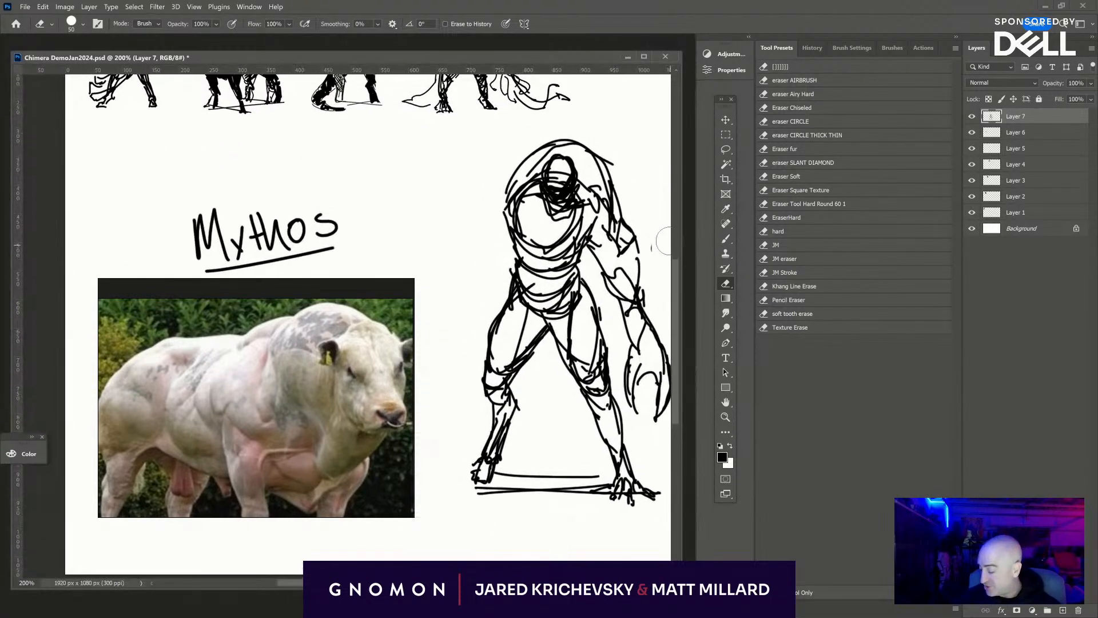
# - Sketch the left-hand arm ending in a closed fist, and add long pointed spikes projecting outward from that shoulder
pyautogui.press('v')
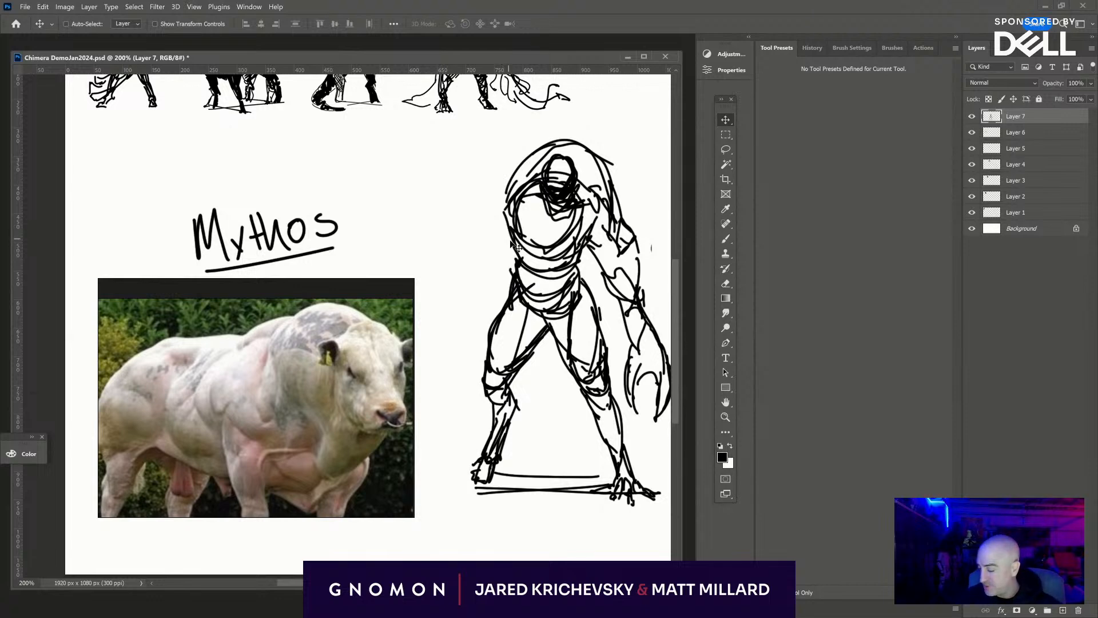
pyautogui.press('b')
pyautogui.moveTo(507, 226)
pyautogui.mouseDown()
pyautogui.moveTo(489, 270)
pyautogui.moveTo(475, 261)
pyautogui.moveTo(465, 282)
pyautogui.moveTo(484, 282)
pyautogui.moveTo(472, 329)
pyautogui.mouseUp()
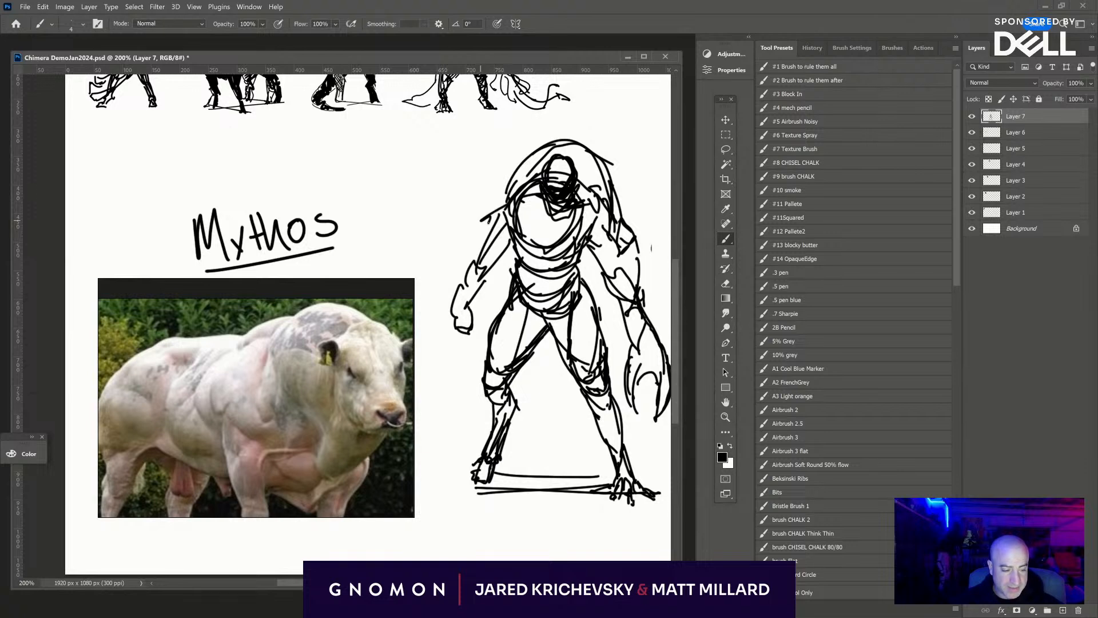
pyautogui.moveTo(506, 205)
pyautogui.mouseDown()
pyautogui.moveTo(481, 174)
pyautogui.moveTo(465, 186)
pyautogui.moveTo(426, 227)
pyautogui.moveTo(504, 207)
pyautogui.moveTo(450, 237)
pyautogui.moveTo(421, 271)
pyautogui.mouseUp()
pyautogui.moveTo(421, 272)
pyautogui.mouseDown()
pyautogui.moveTo(484, 217)
pyautogui.moveTo(509, 218)
pyautogui.moveTo(454, 273)
pyautogui.mouseUp()
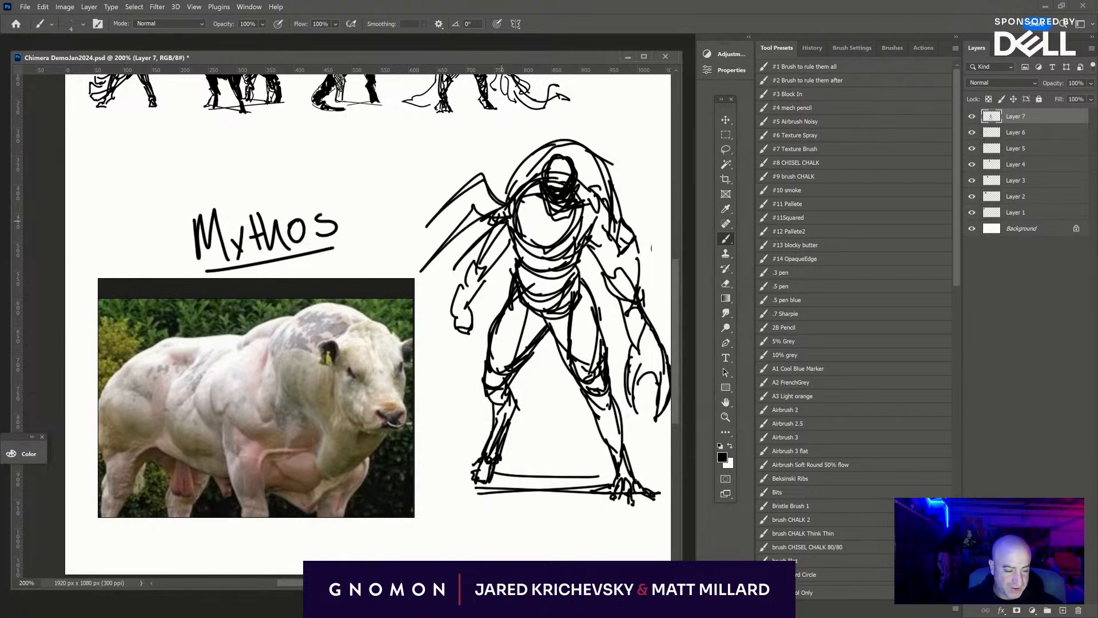
pyautogui.moveTo(504, 182)
pyautogui.mouseDown()
pyautogui.moveTo(472, 158)
pyautogui.moveTo(506, 192)
pyautogui.mouseUp()
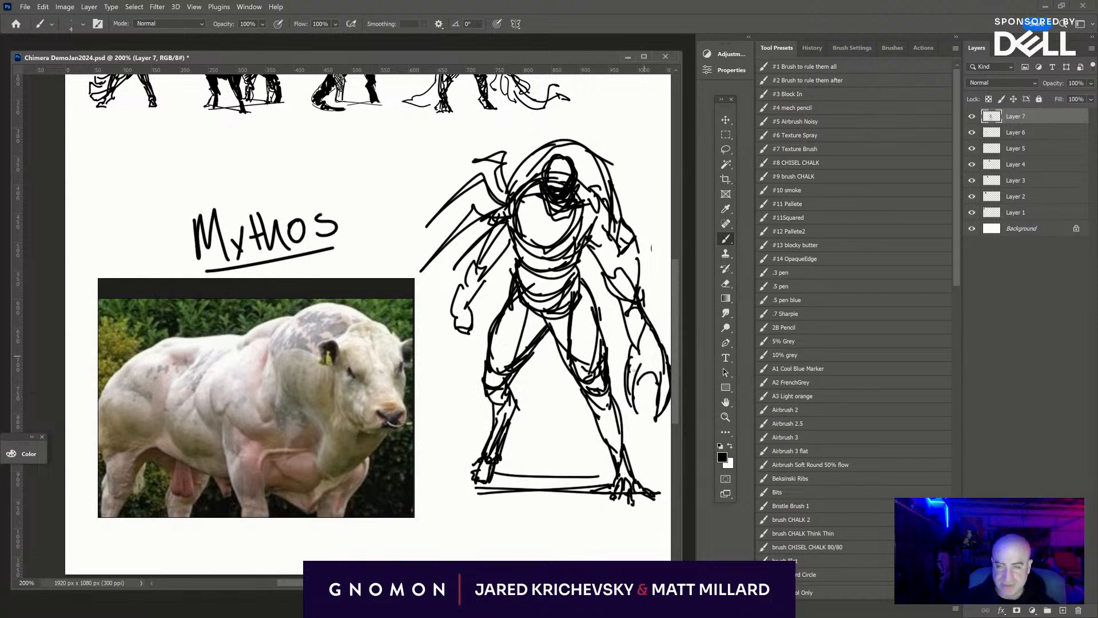
# - Sketch a large curved horn shape sweeping up and to the right from the hump above the head
pyautogui.moveTo(587, 375); pyautogui.dragTo(555, 352)
pyautogui.moveTo(470, 185)
pyautogui.mouseDown()
pyautogui.moveTo(508, 120)
pyautogui.moveTo(545, 97)
pyautogui.moveTo(495, 150)
pyautogui.moveTo(531, 128)
pyautogui.mouseUp()
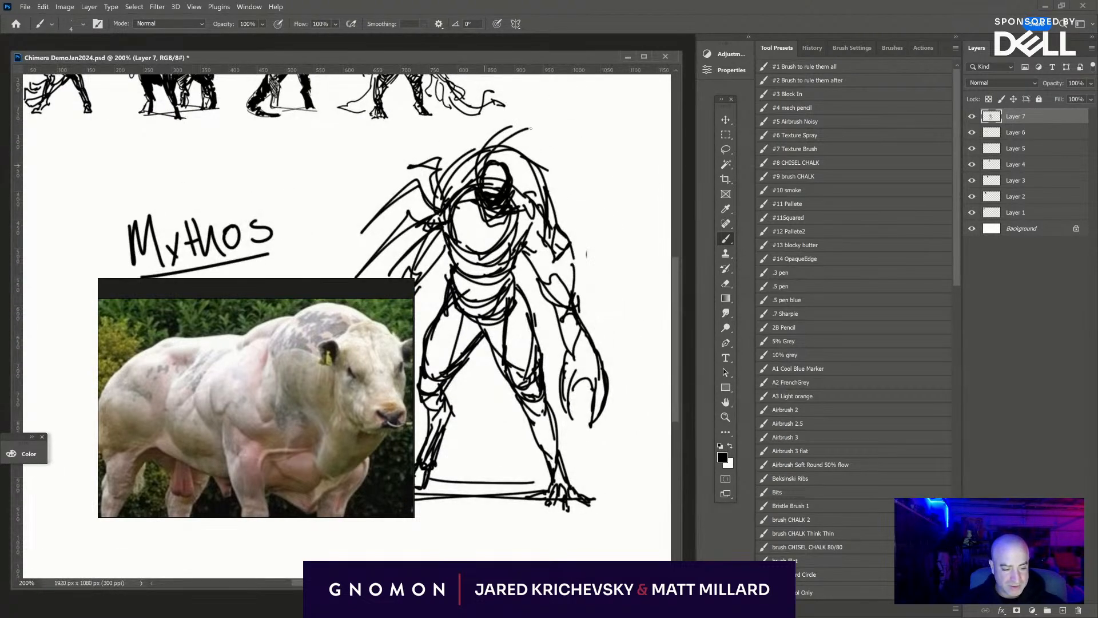
pyautogui.moveTo(497, 172); pyautogui.dragTo(545, 115)
pyautogui.moveTo(492, 140); pyautogui.dragTo(545, 110)
pyautogui.moveTo(521, 128); pyautogui.dragTo(505, 145)
# - Sketch diagonal drape lines across the pelvis, with a pointed cloth shape hanging between the thighs
pyautogui.moveTo(489, 351)
pyautogui.mouseDown()
pyautogui.moveTo(524, 332)
pyautogui.moveTo(538, 308)
pyautogui.mouseUp()
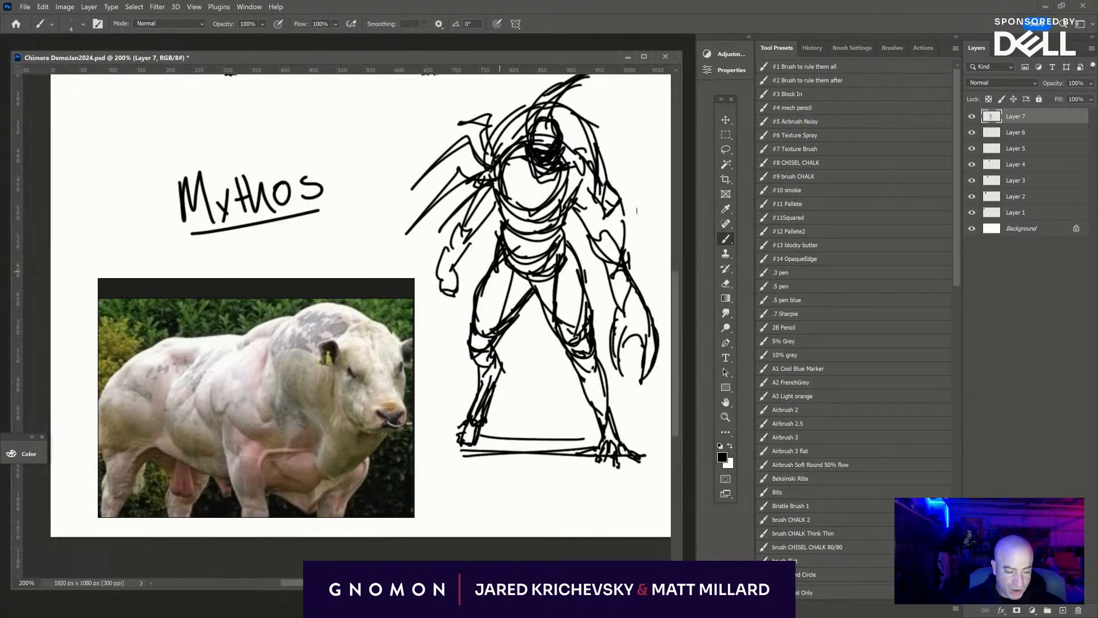
pyautogui.moveTo(496, 265); pyautogui.dragTo(519, 301)
pyautogui.moveTo(500, 257); pyautogui.dragTo(536, 308)
pyautogui.moveTo(537, 308)
pyautogui.mouseDown()
pyautogui.moveTo(532, 295)
pyautogui.moveTo(556, 369)
pyautogui.mouseUp()
pyautogui.moveTo(562, 323); pyautogui.dragTo(551, 356)
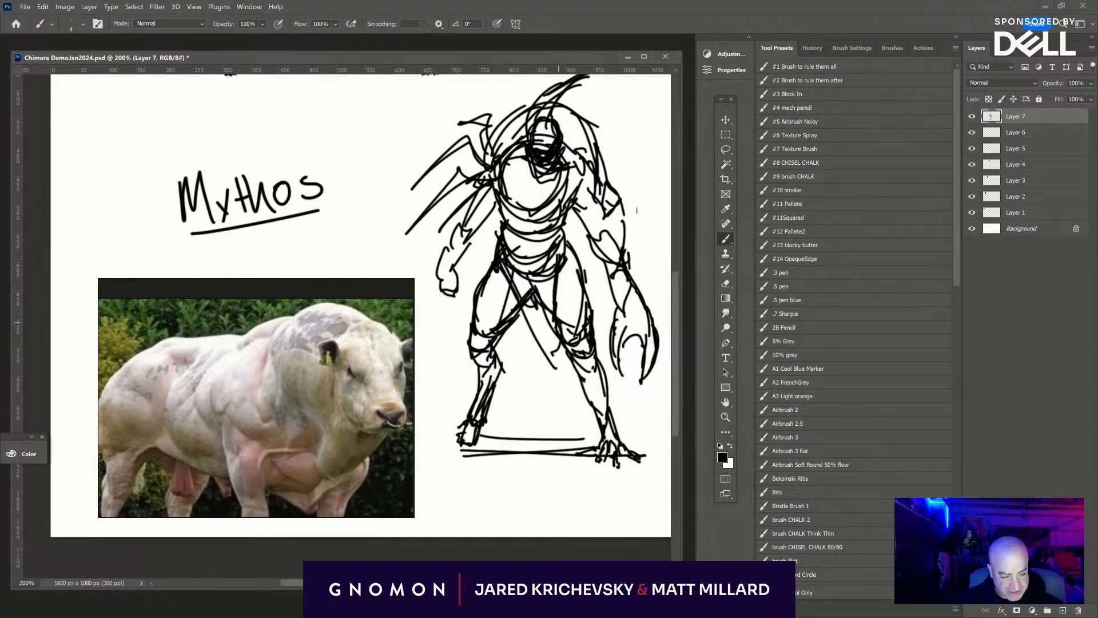
# - Reinforce the contours along the hips and waist, and thicken the lines of the right-hand arm and clawed hand
pyautogui.moveTo(574, 250)
pyautogui.mouseDown()
pyautogui.moveTo(556, 353)
pyautogui.moveTo(562, 320)
pyautogui.mouseUp()
pyautogui.moveTo(572, 254); pyautogui.dragTo(564, 293)
pyautogui.moveTo(569, 247)
pyautogui.mouseDown()
pyautogui.moveTo(552, 270)
pyautogui.moveTo(559, 260)
pyautogui.mouseUp()
pyautogui.moveTo(484, 243); pyautogui.dragTo(494, 259)
pyautogui.moveTo(487, 241); pyautogui.dragTo(492, 253)
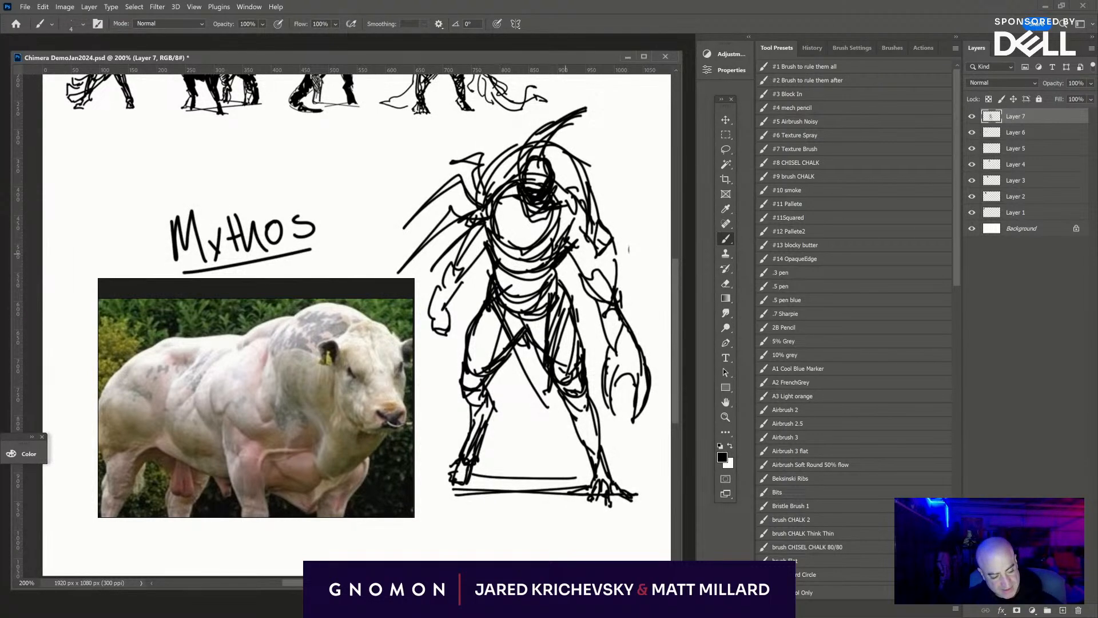
pyautogui.moveTo(569, 255); pyautogui.dragTo(608, 345)
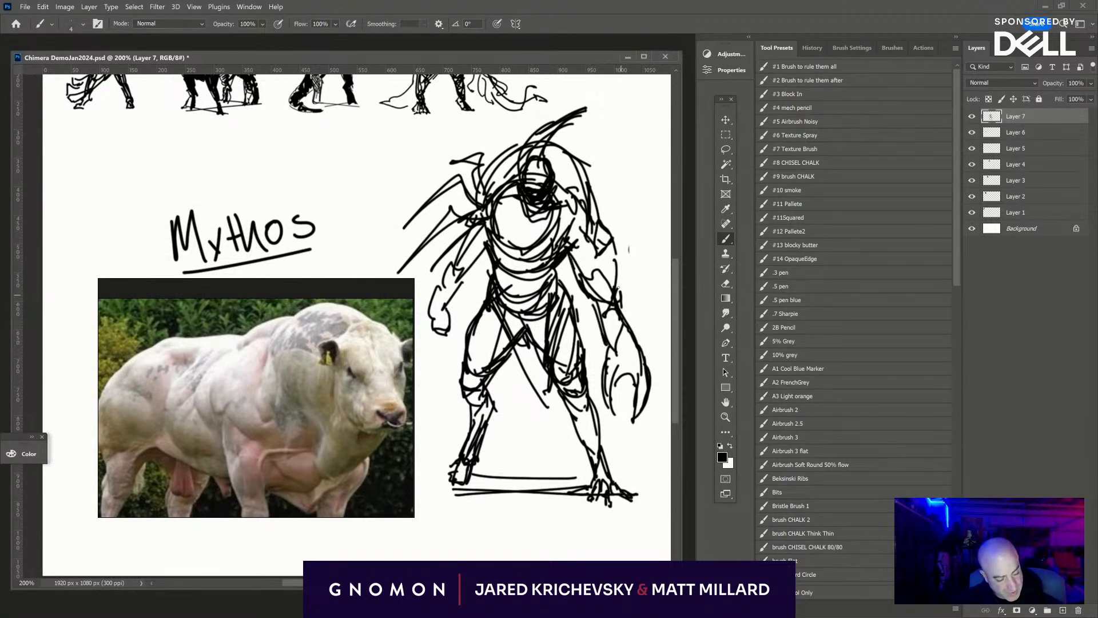
pyautogui.moveTo(618, 288)
pyautogui.mouseDown()
pyautogui.moveTo(639, 324)
pyautogui.moveTo(629, 416)
pyautogui.mouseUp()
pyautogui.moveTo(623, 346); pyautogui.dragTo(616, 412)
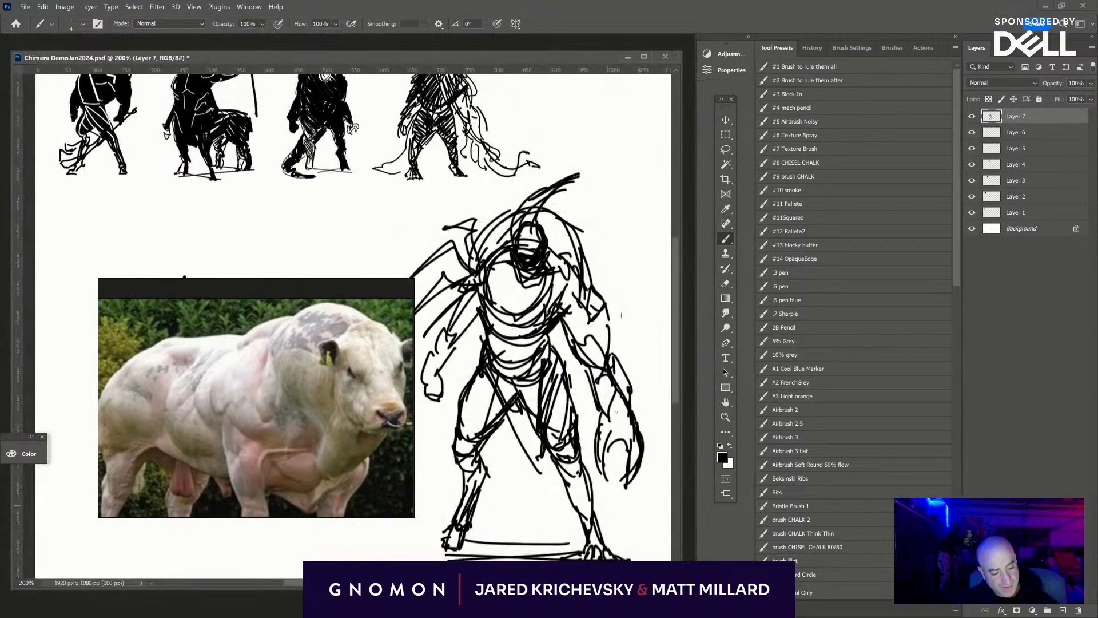
# - Scale the sketched figure down to match the earlier silhouettes and place it at the right-hand end of their row
pyautogui.hotkey('ctrl', 't')
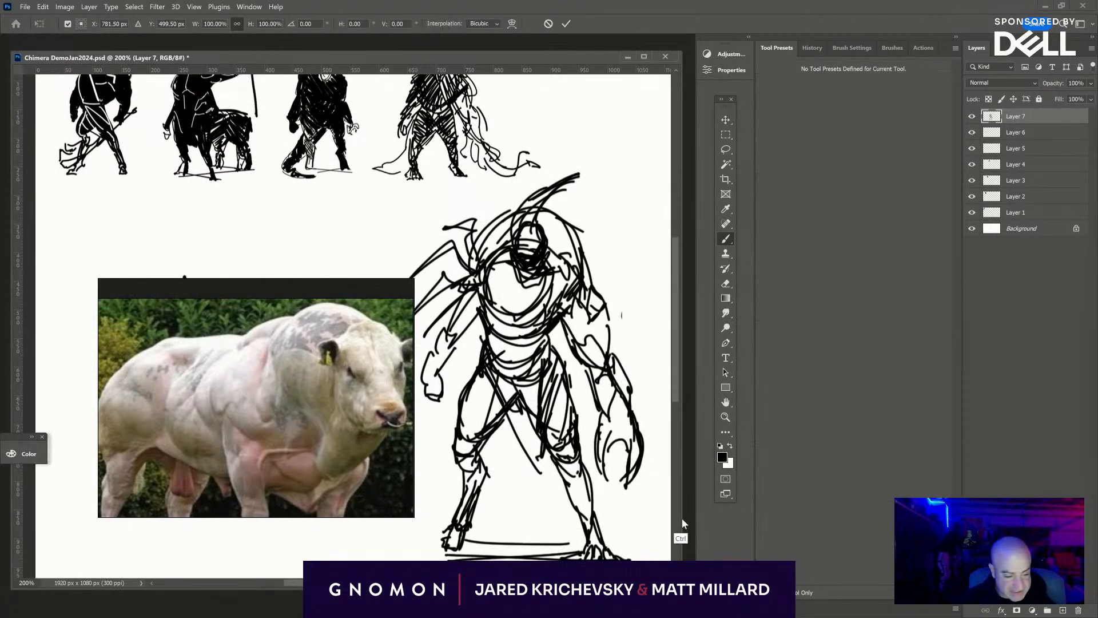
pyautogui.moveTo(652, 557); pyautogui.dragTo(435, 232)
pyautogui.moveTo(563, 226); pyautogui.dragTo(571, 264)
pyautogui.moveTo(409, 213); pyautogui.dragTo(604, 166)
pyautogui.moveTo(589, 287); pyautogui.dragTo(503, 375)
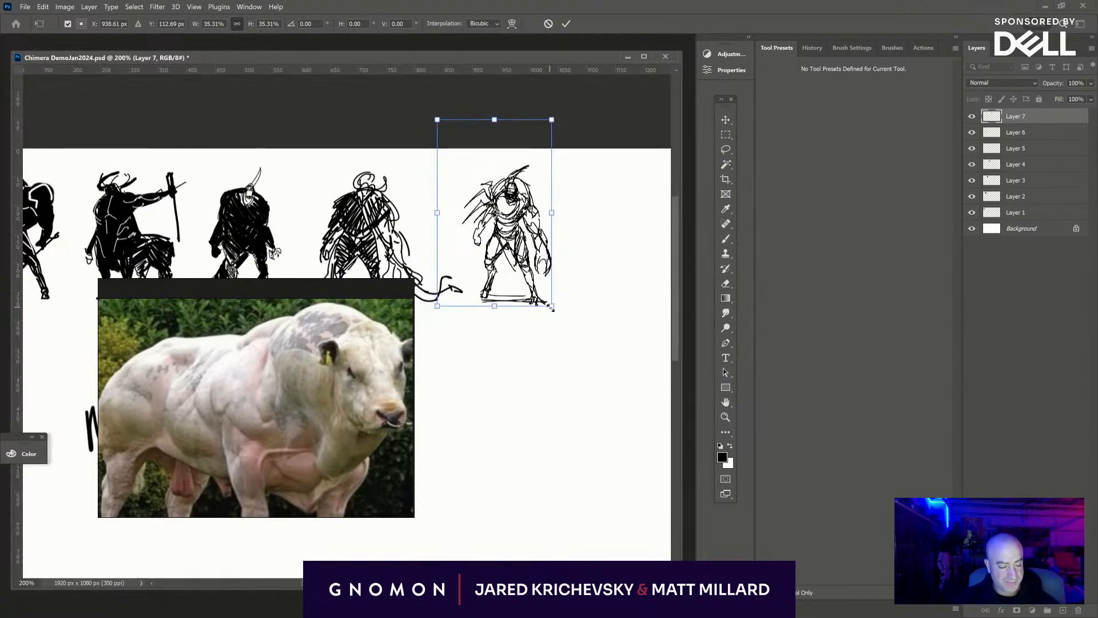
pyautogui.moveTo(553, 307)
pyautogui.mouseDown()
pyautogui.moveTo(565, 314)
pyautogui.moveTo(542, 290)
pyautogui.moveTo(534, 367)
pyautogui.moveTo(470, 385)
pyautogui.moveTo(442, 376)
pyautogui.mouseUp()
pyautogui.press('Return')
# - Fill the figure's chest, waist and left-hand shoulder with dense black strokes
pyautogui.hotkey('ctrl', '+')
pyautogui.hotkey('ctrl', '+')
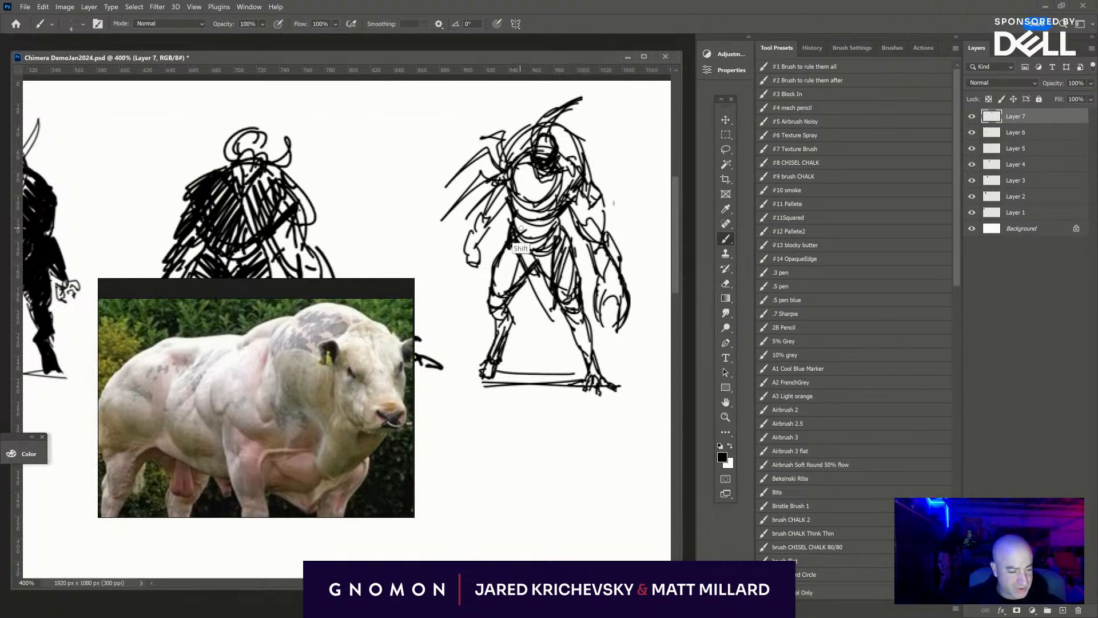
pyautogui.moveTo(514, 244); pyautogui.dragTo(542, 249)
pyautogui.moveTo(519, 229)
pyautogui.mouseDown()
pyautogui.moveTo(538, 227)
pyautogui.moveTo(522, 248)
pyautogui.mouseUp()
pyautogui.moveTo(515, 164); pyautogui.dragTo(519, 232)
pyautogui.moveTo(526, 150)
pyautogui.mouseDown()
pyautogui.moveTo(523, 222)
pyautogui.moveTo(517, 128)
pyautogui.moveTo(521, 189)
pyautogui.moveTo(540, 160)
pyautogui.moveTo(575, 192)
pyautogui.moveTo(537, 232)
pyautogui.moveTo(522, 196)
pyautogui.mouseUp()
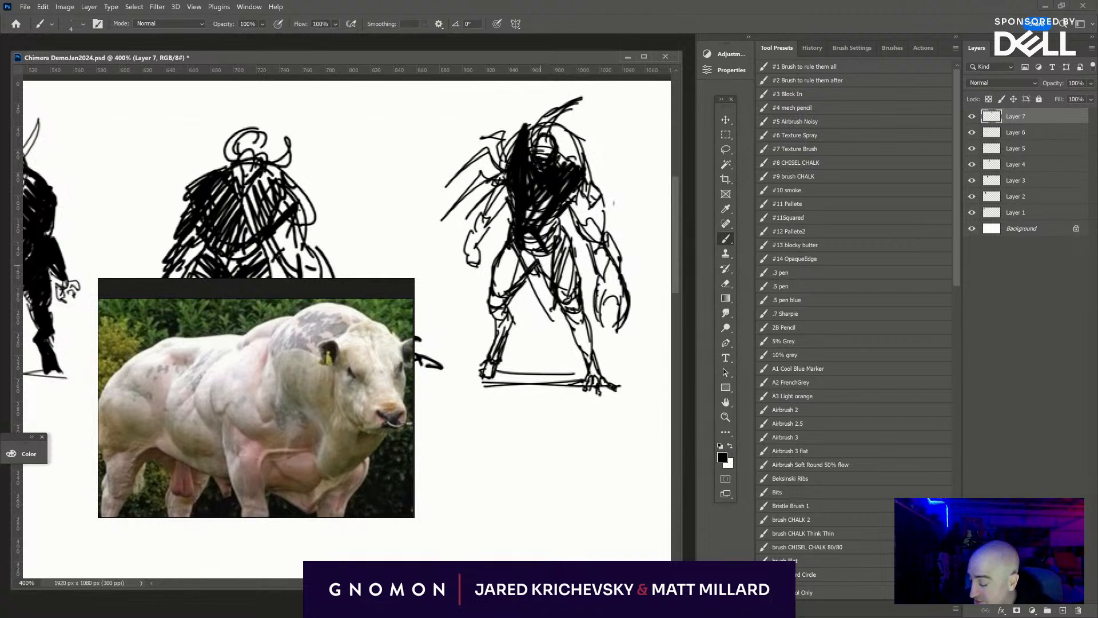
# - Fill the pelvis, both thighs and both lower legs with solid black down to the ankles
pyautogui.moveTo(555, 279)
pyautogui.mouseDown()
pyautogui.moveTo(559, 251)
pyautogui.moveTo(572, 275)
pyautogui.moveTo(600, 260)
pyautogui.moveTo(576, 304)
pyautogui.moveTo(562, 301)
pyautogui.moveTo(579, 301)
pyautogui.moveTo(601, 370)
pyautogui.mouseUp()
pyautogui.moveTo(528, 258)
pyautogui.mouseDown()
pyautogui.moveTo(519, 283)
pyautogui.moveTo(506, 269)
pyautogui.moveTo(567, 214)
pyautogui.moveTo(538, 209)
pyautogui.moveTo(535, 186)
pyautogui.mouseUp()
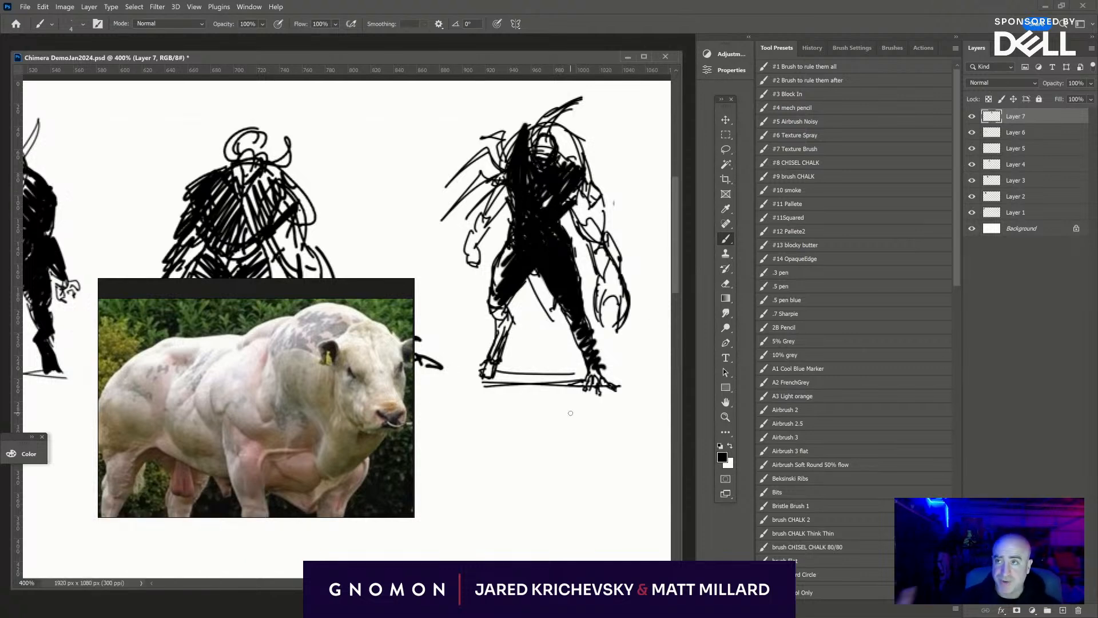
pyautogui.moveTo(499, 250)
pyautogui.mouseDown()
pyautogui.moveTo(495, 297)
pyautogui.moveTo(515, 247)
pyautogui.mouseUp()
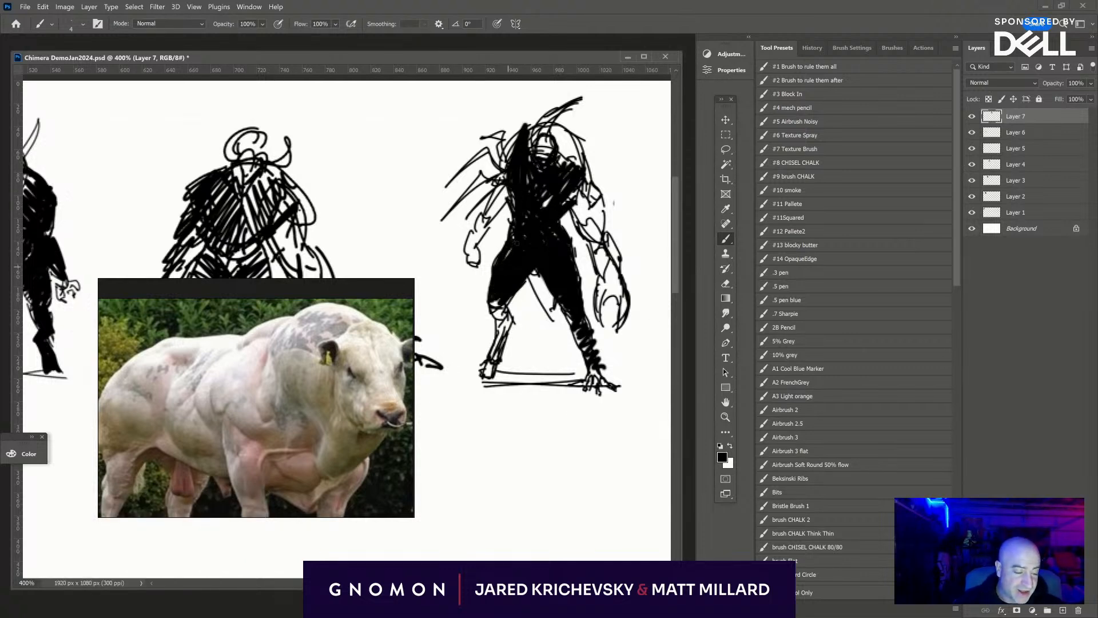
pyautogui.moveTo(502, 323); pyautogui.dragTo(495, 295)
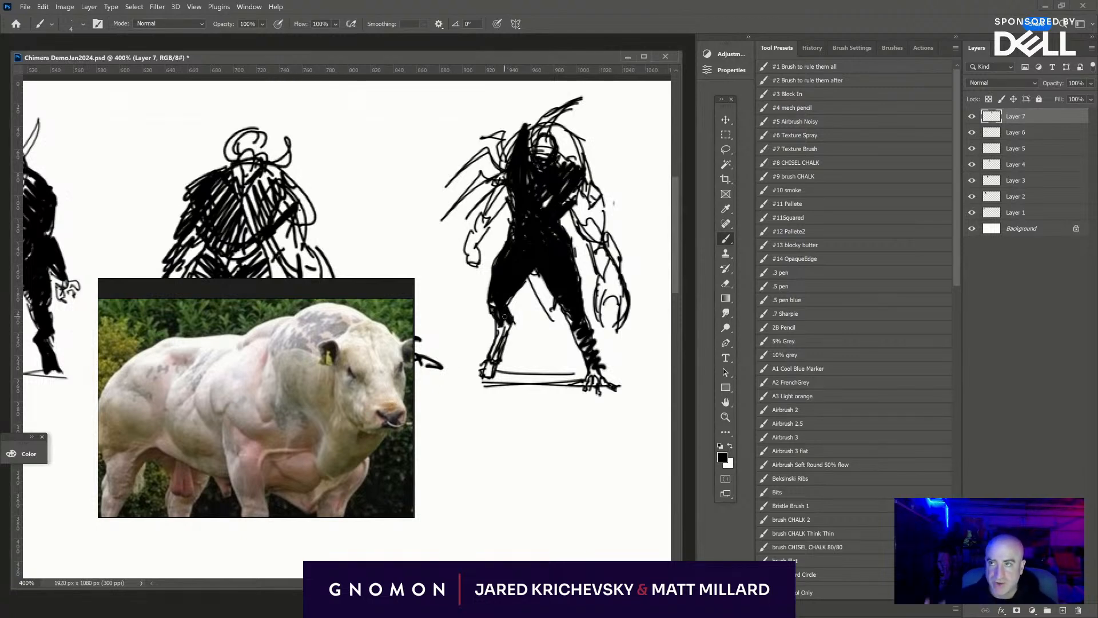
pyautogui.moveTo(503, 324)
pyautogui.mouseDown()
pyautogui.moveTo(487, 367)
pyautogui.moveTo(500, 340)
pyautogui.mouseUp()
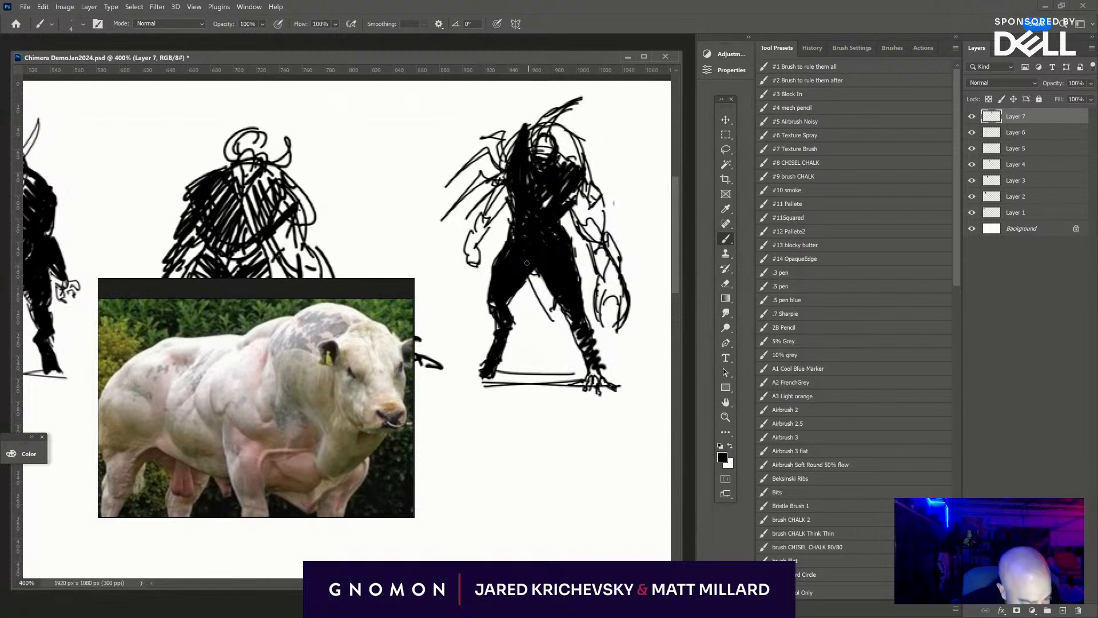
pyautogui.moveTo(582, 326); pyautogui.dragTo(587, 366)
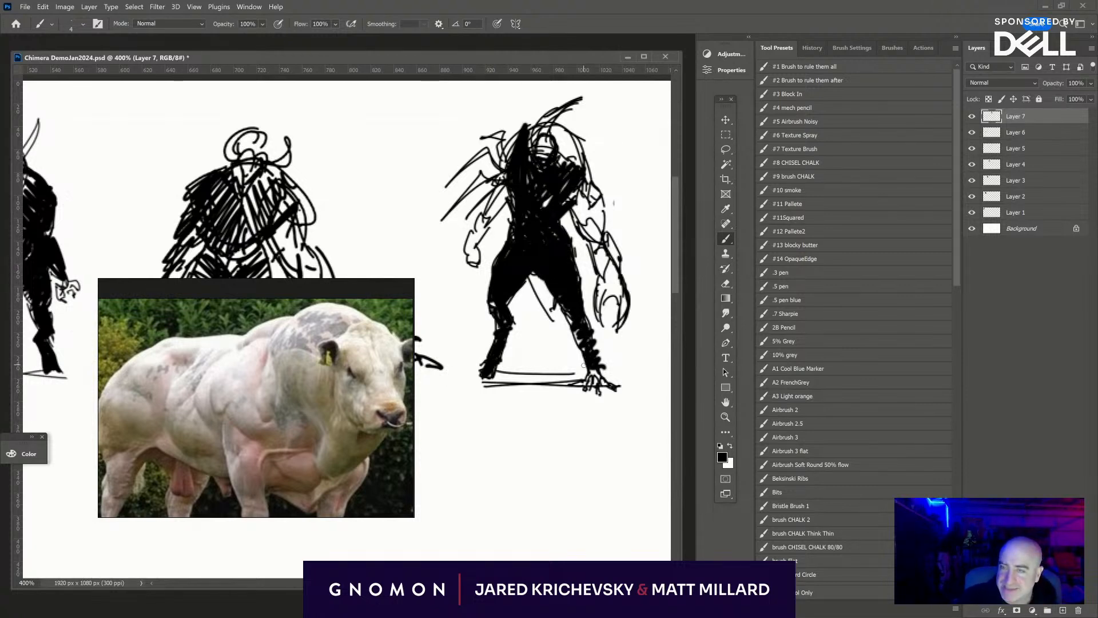
# - Fill both feet in black, using a finer brush for the right-hand claws and a larger one for the left-hand foot
pyautogui.press('[')
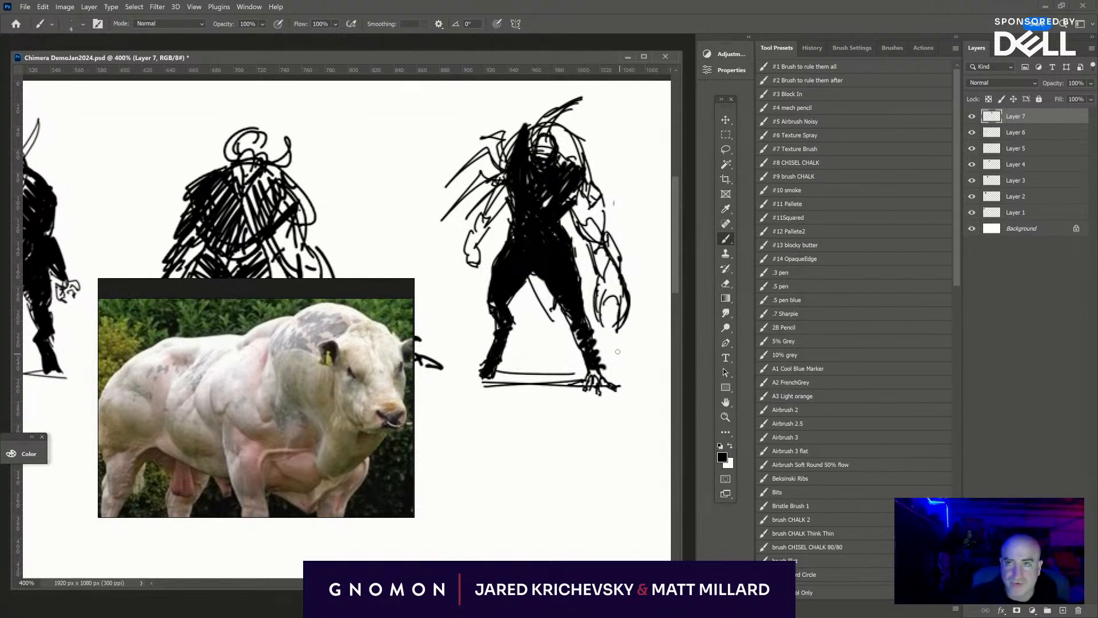
pyautogui.moveTo(592, 370); pyautogui.dragTo(600, 387)
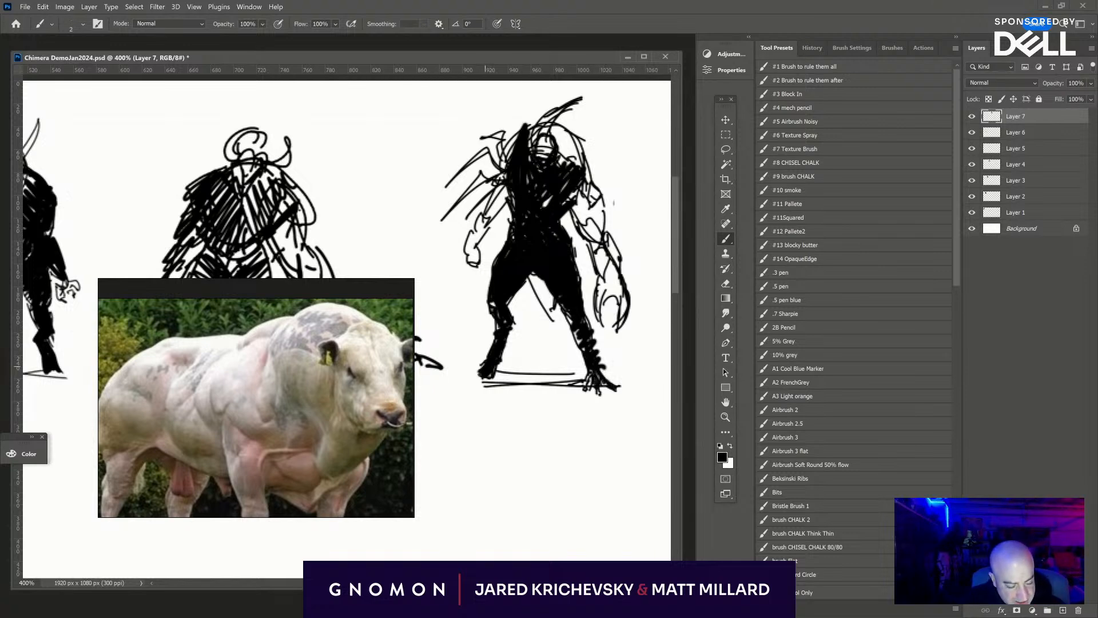
pyautogui.press(']')
pyautogui.press(']')
pyautogui.moveTo(488, 374)
pyautogui.mouseDown()
pyautogui.moveTo(480, 381)
pyautogui.moveTo(495, 374)
pyautogui.mouseUp()
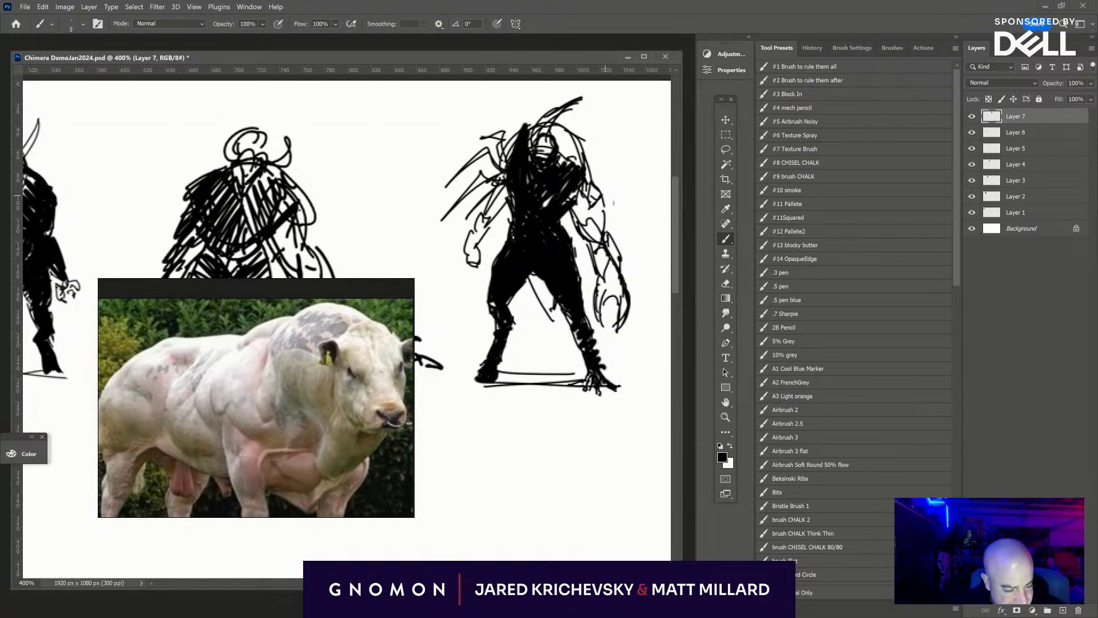
# - Fill the left-hand arm and fist in black, and block in the hump and both shoulders with a larger brush
pyautogui.moveTo(495, 204)
pyautogui.mouseDown()
pyautogui.moveTo(542, 183)
pyautogui.moveTo(477, 237)
pyautogui.moveTo(492, 201)
pyautogui.moveTo(495, 221)
pyautogui.moveTo(470, 249)
pyautogui.moveTo(479, 242)
pyautogui.moveTo(473, 273)
pyautogui.mouseUp()
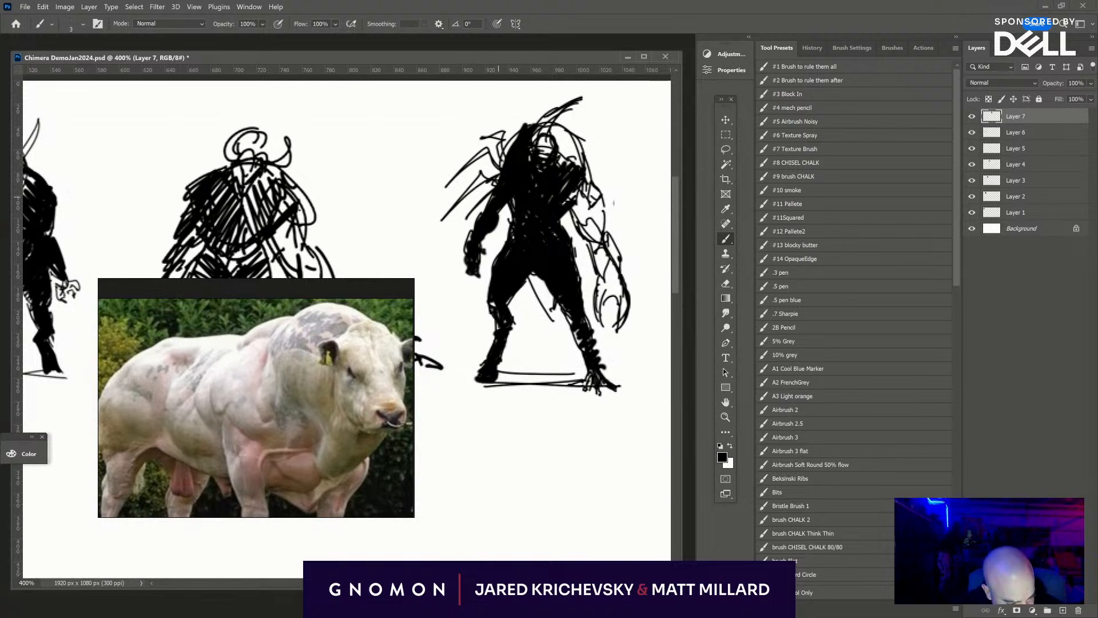
pyautogui.moveTo(498, 196)
pyautogui.mouseDown()
pyautogui.moveTo(520, 133)
pyautogui.moveTo(500, 163)
pyautogui.moveTo(563, 162)
pyautogui.moveTo(572, 173)
pyautogui.mouseUp()
pyautogui.press(']')
pyautogui.press(']')
pyautogui.moveTo(575, 146); pyautogui.dragTo(585, 205)
pyautogui.moveTo(567, 174); pyautogui.dragTo(562, 179)
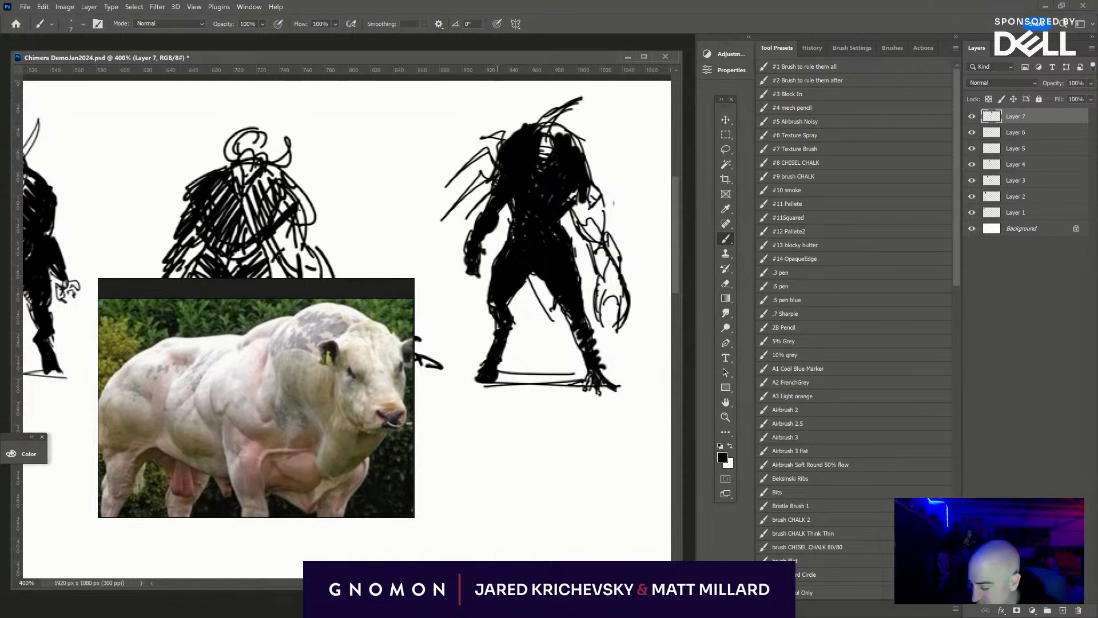
# - Paint a thick curved horn on each side of the head in black with a smaller brush
pyautogui.press('[')
pyautogui.press('[')
pyautogui.moveTo(520, 127)
pyautogui.mouseDown()
pyautogui.moveTo(523, 104)
pyautogui.moveTo(539, 102)
pyautogui.moveTo(522, 127)
pyautogui.moveTo(548, 136)
pyautogui.moveTo(552, 99)
pyautogui.mouseUp()
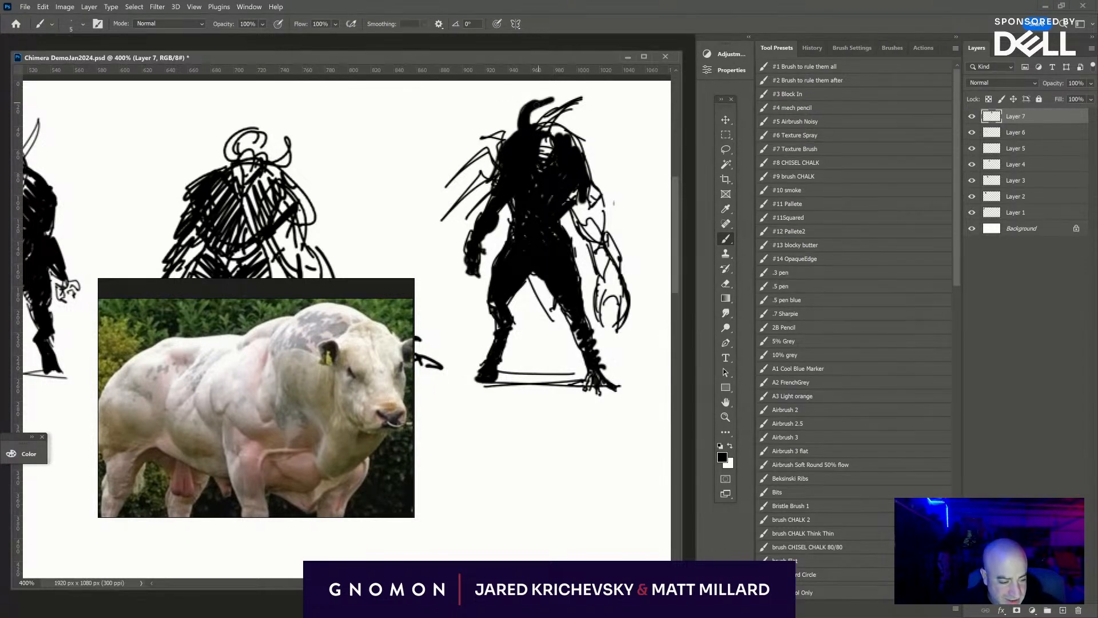
pyautogui.moveTo(563, 138)
pyautogui.mouseDown()
pyautogui.moveTo(590, 119)
pyautogui.moveTo(539, 124)
pyautogui.moveTo(565, 135)
pyautogui.mouseUp()
# - Fill the right-hand arm and clawed hand in black, and strengthen the outer shoulder contour
pyautogui.moveTo(591, 191)
pyautogui.mouseDown()
pyautogui.moveTo(578, 205)
pyautogui.moveTo(623, 291)
pyautogui.moveTo(610, 291)
pyautogui.moveTo(619, 318)
pyautogui.mouseUp()
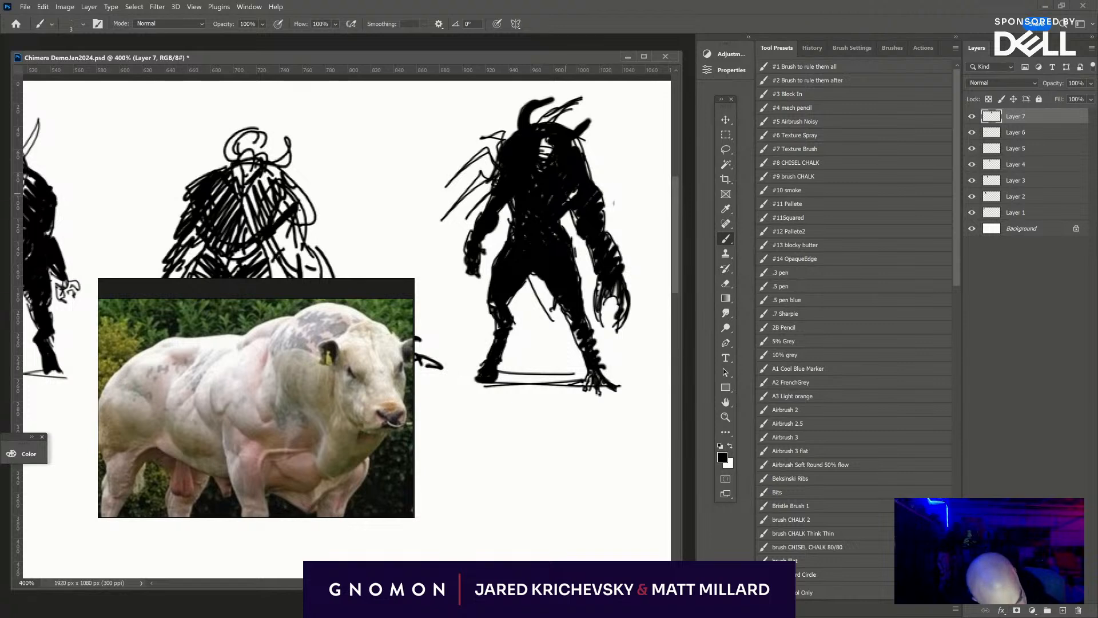
pyautogui.moveTo(579, 152); pyautogui.dragTo(602, 196)
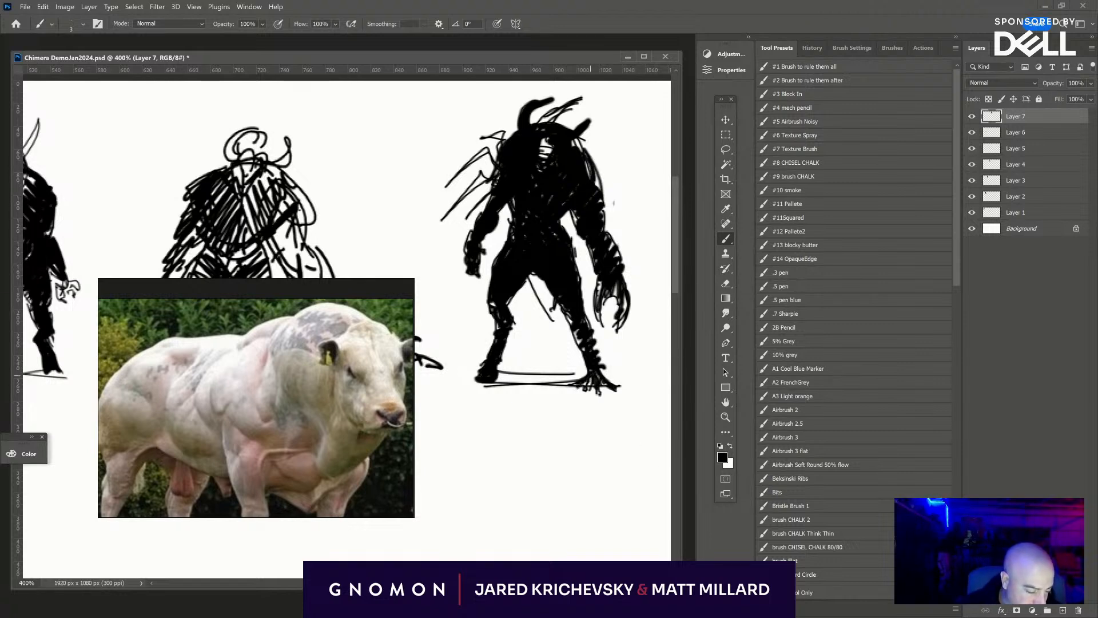
# - Sketch a long, thin tail that curves from between the creature's legs and sweeps out along the ground past its clawed foot
pyautogui.moveTo(530, 274); pyautogui.dragTo(585, 364)
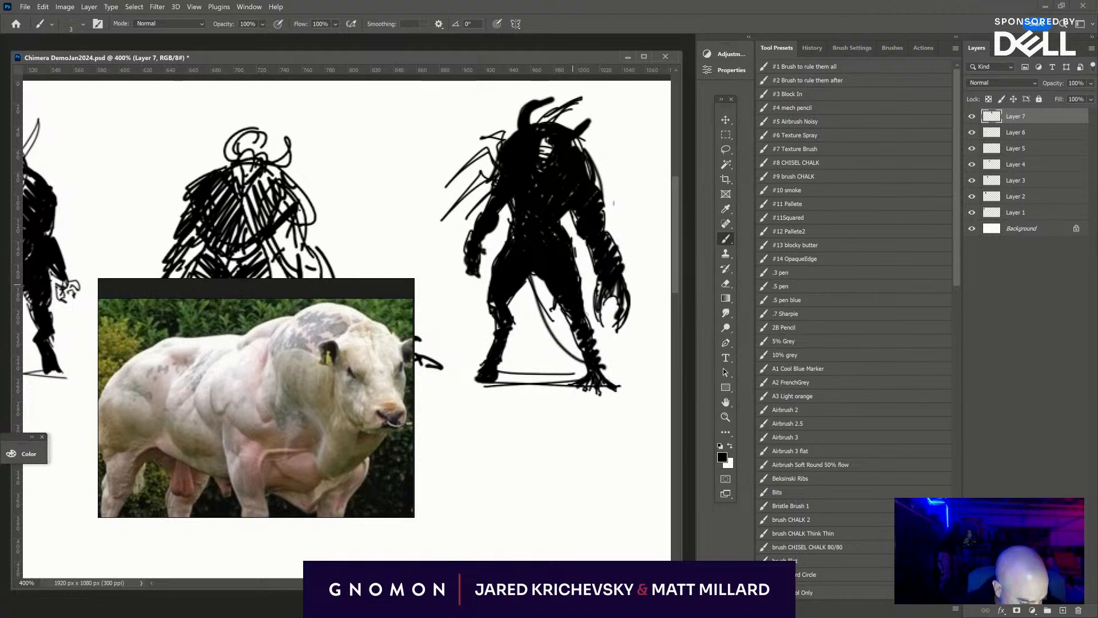
pyautogui.moveTo(584, 306); pyautogui.dragTo(649, 370)
pyautogui.moveTo(594, 422); pyautogui.dragTo(498, 450)
pyautogui.moveTo(512, 402); pyautogui.dragTo(675, 420)
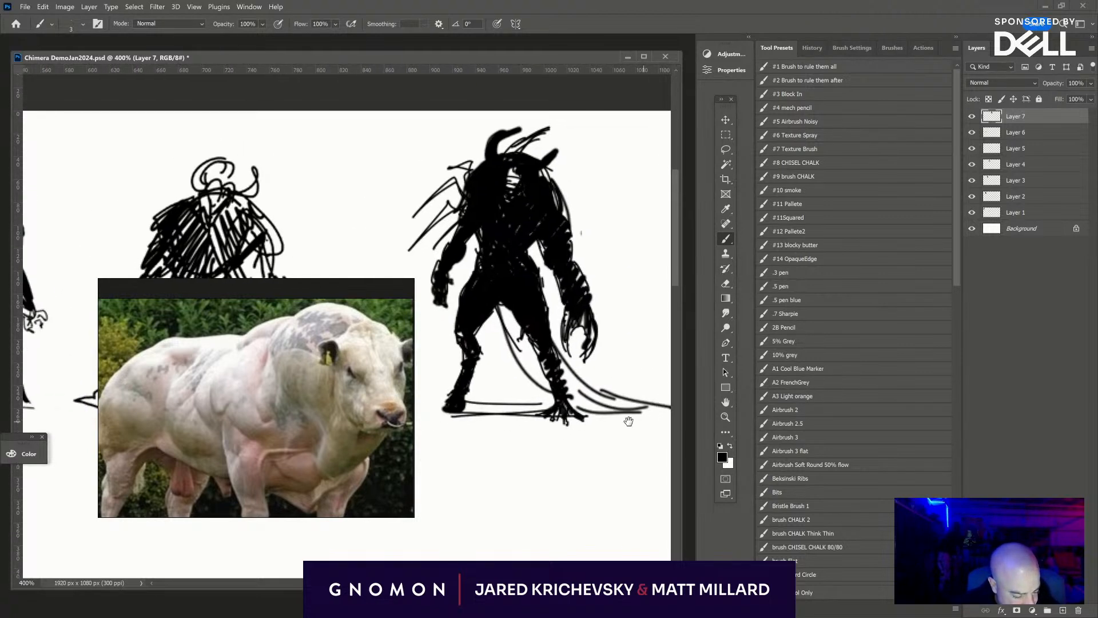
pyautogui.moveTo(495, 296)
pyautogui.mouseDown()
pyautogui.moveTo(517, 352)
pyautogui.moveTo(486, 287)
pyautogui.moveTo(466, 284)
pyautogui.moveTo(463, 345)
pyautogui.mouseUp()
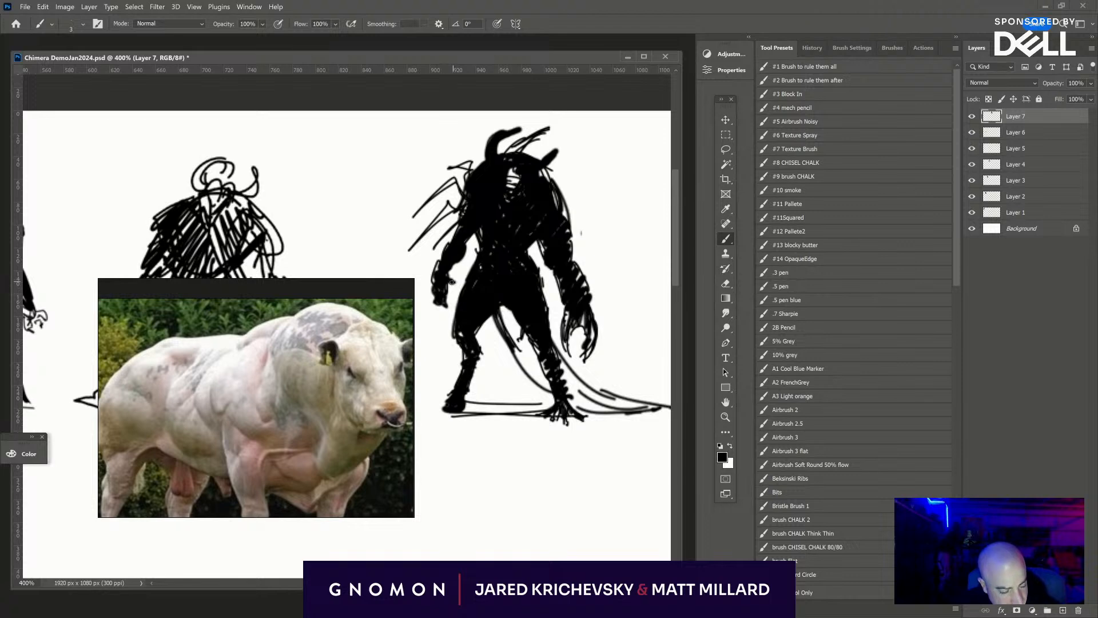
pyautogui.moveTo(456, 281); pyautogui.dragTo(495, 189)
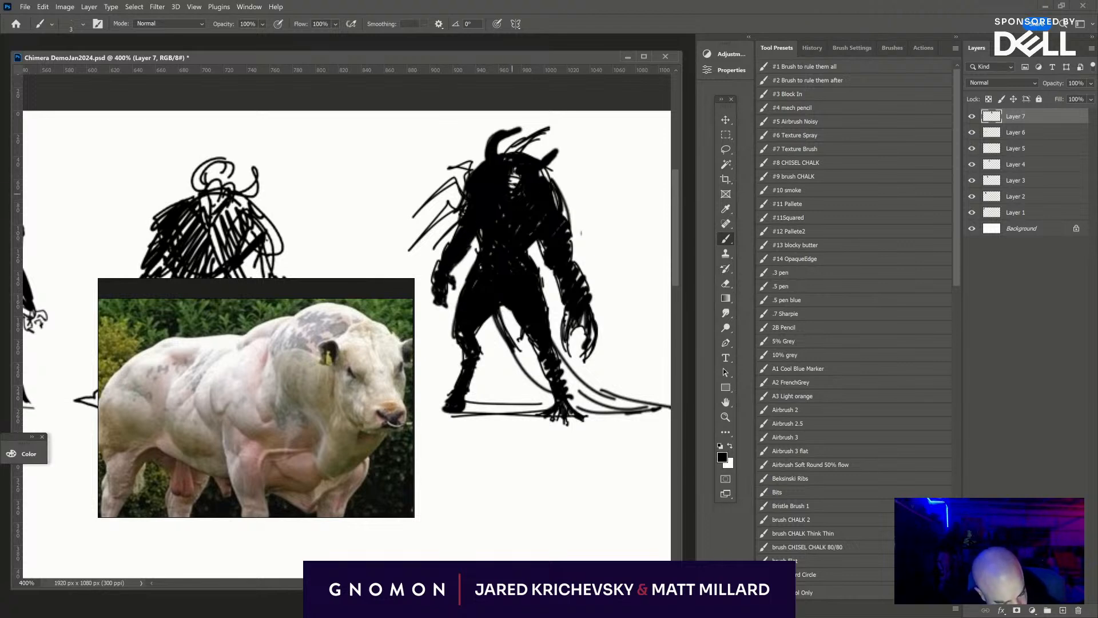
# - Fill the white gap in the creature's head with black, and undo the trial eraser mark and white stroke on the face
pyautogui.press('e')
pyautogui.click(514, 175)
pyautogui.hotkey('ctrl', 'z')
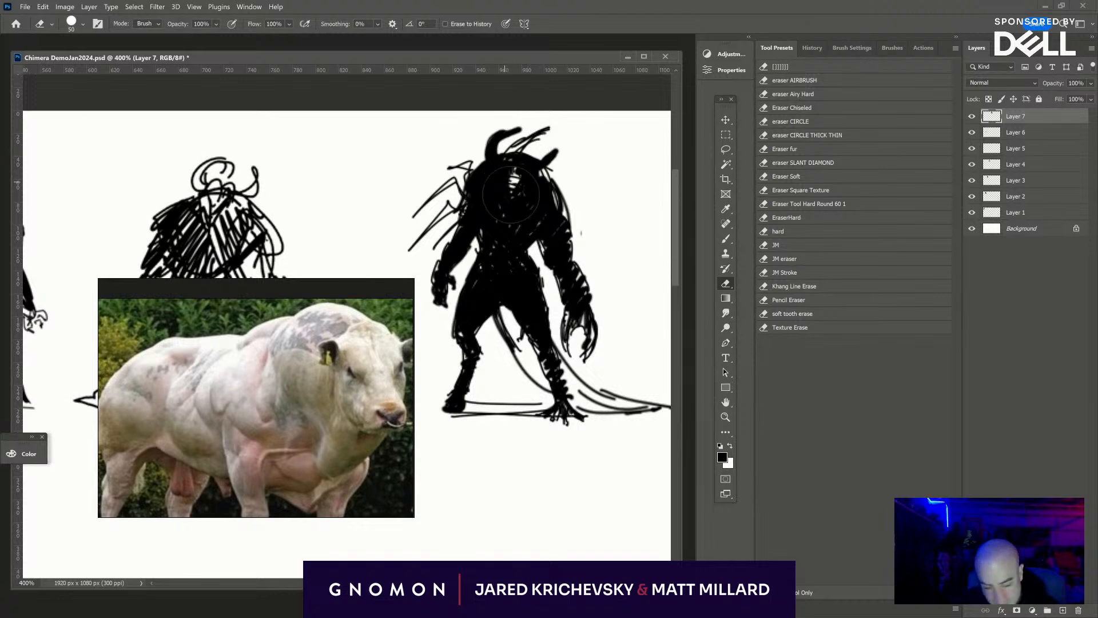
pyautogui.press('b')
pyautogui.moveTo(511, 182)
pyautogui.mouseDown()
pyautogui.moveTo(518, 175)
pyautogui.moveTo(504, 187)
pyautogui.mouseUp()
pyautogui.press('x')
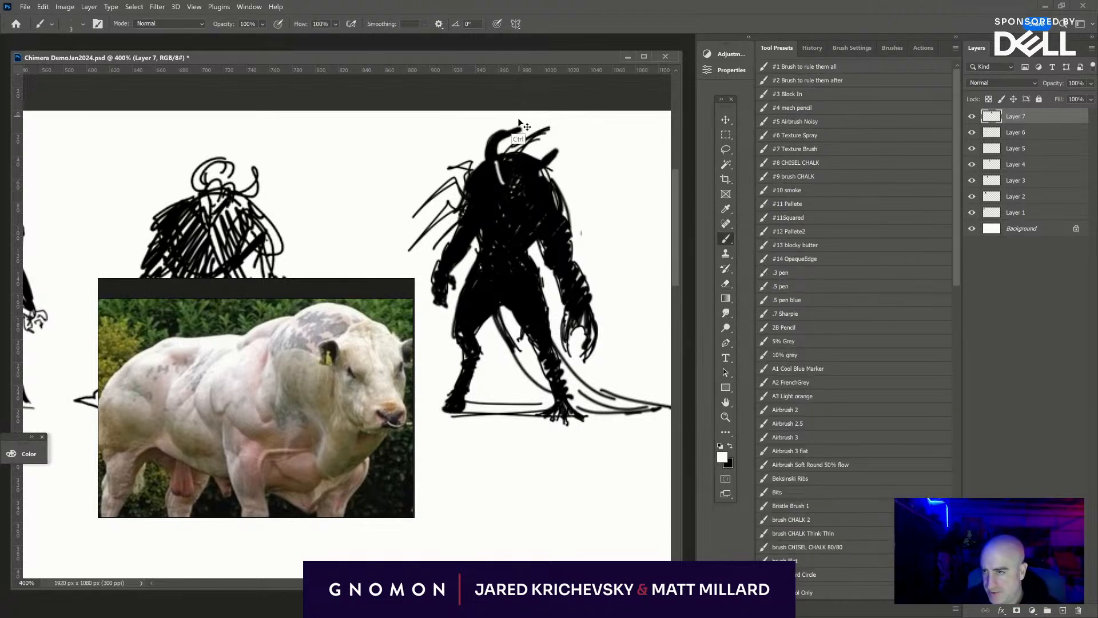
pyautogui.hotkey('ctrl', 'z')
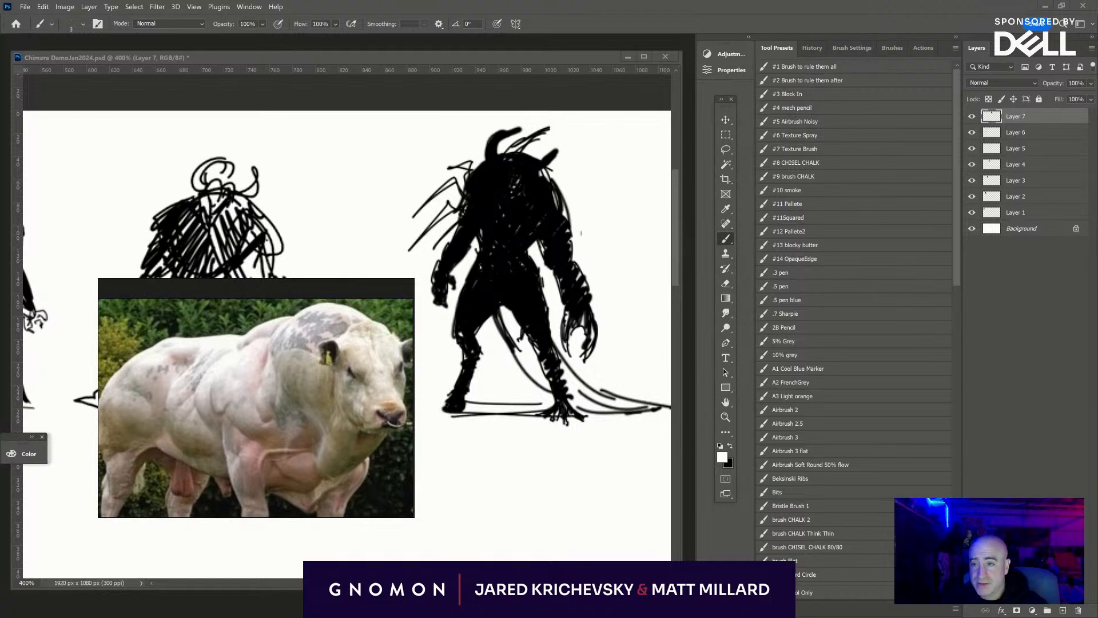
# - Switch to the browser showing cnotbusch.com, clear away the bull photo, maximize the browser window and read the sculptor's introduction
pyautogui.moveTo(306, 0); pyautogui.dragTo(403, 196)
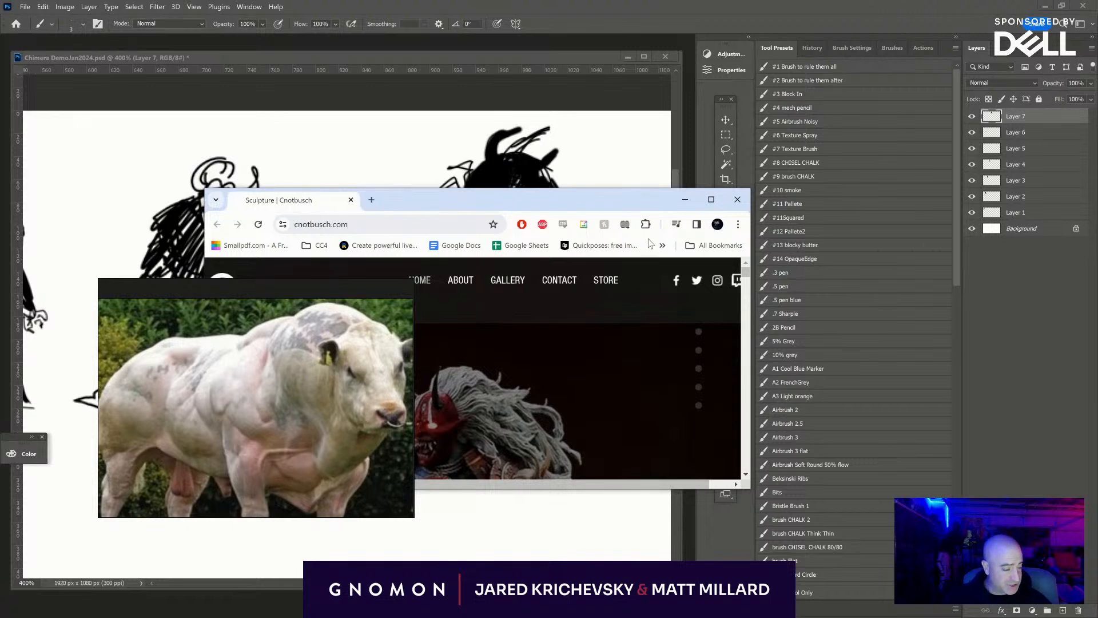
pyautogui.click(283, 431)
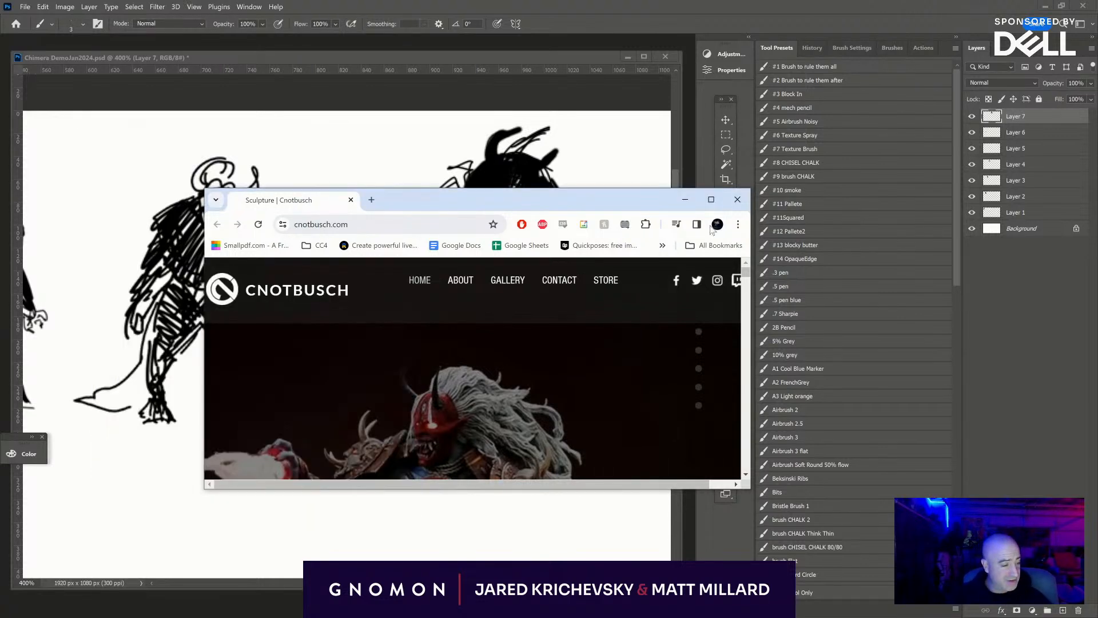
pyautogui.click(711, 199)
pyautogui.scroll(-5, 578, 295)
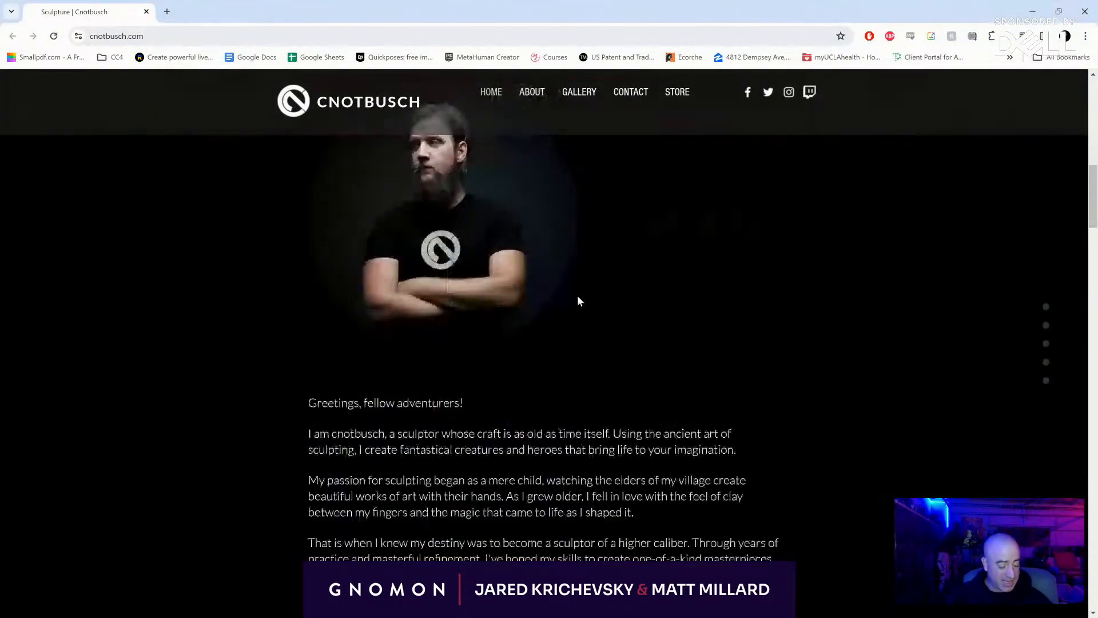
pyautogui.scroll(2, 578, 295)
pyautogui.scroll(-3, 578, 295)
pyautogui.scroll(-1, 575, 295)
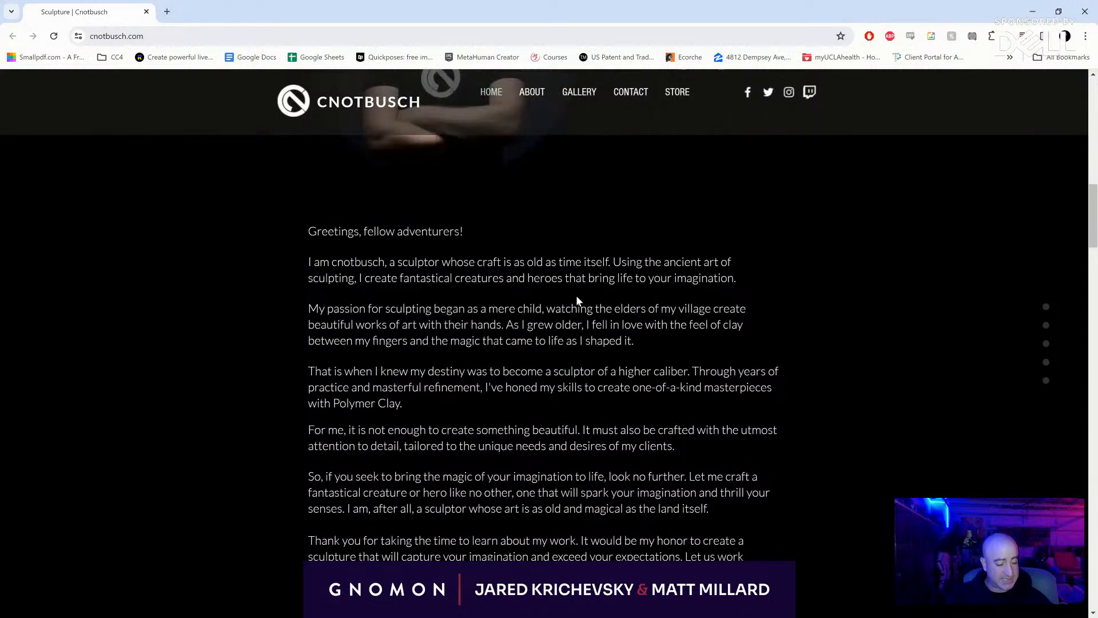
# - Examine the clay sculpture posts in the site's Instagram gallery, down to the contact form and back
pyautogui.click(571, 107)
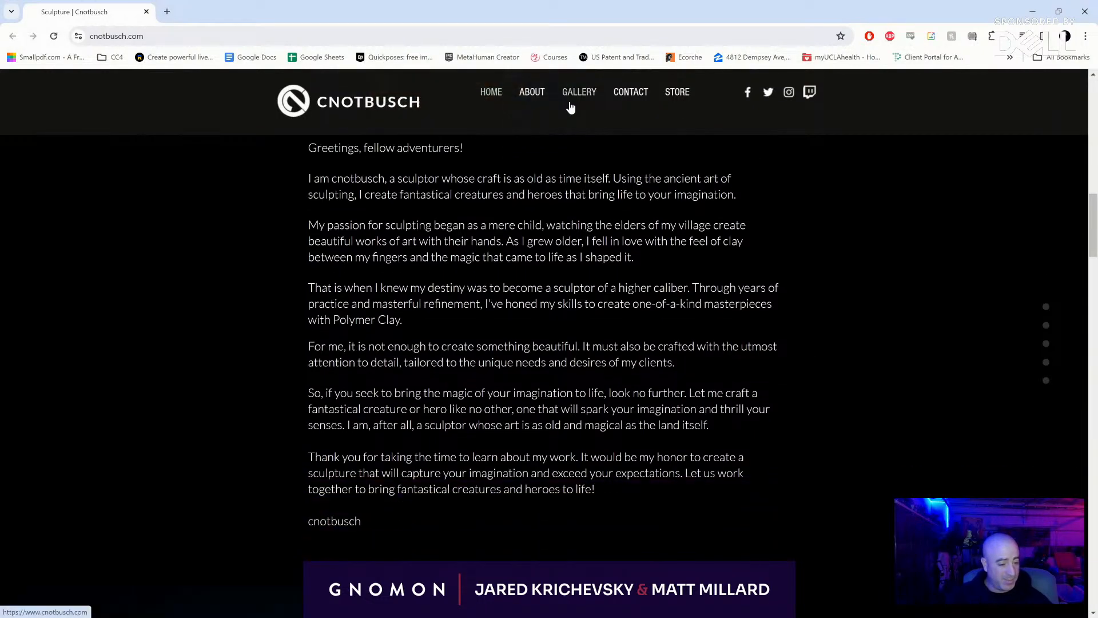
pyautogui.scroll(-3, 570, 109)
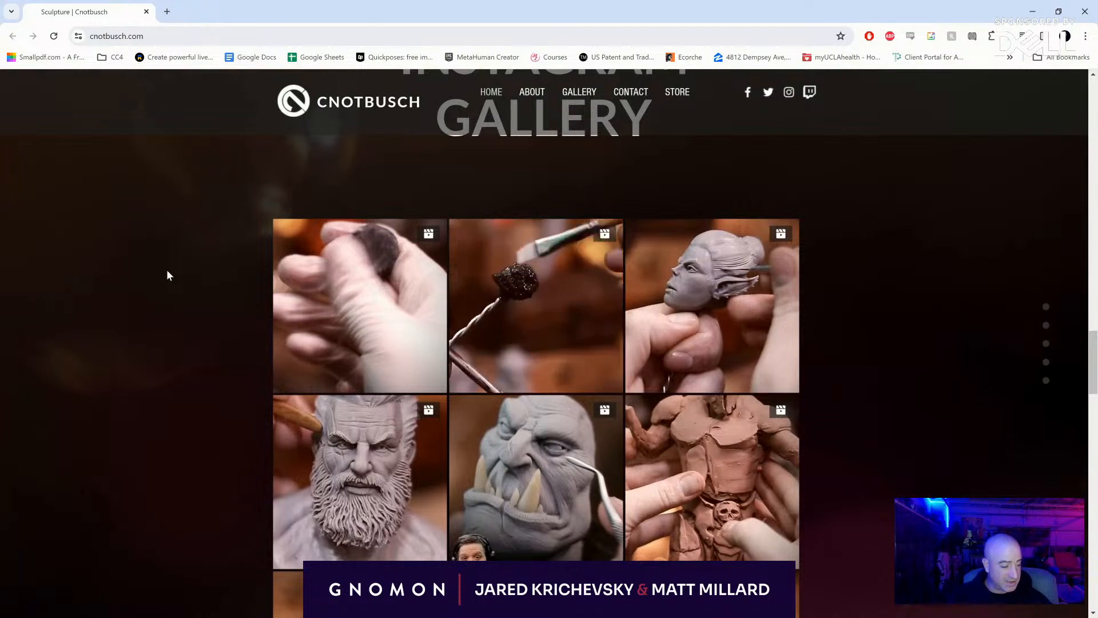
pyautogui.scroll(-2, 166, 276)
pyautogui.scroll(-5, 167, 275)
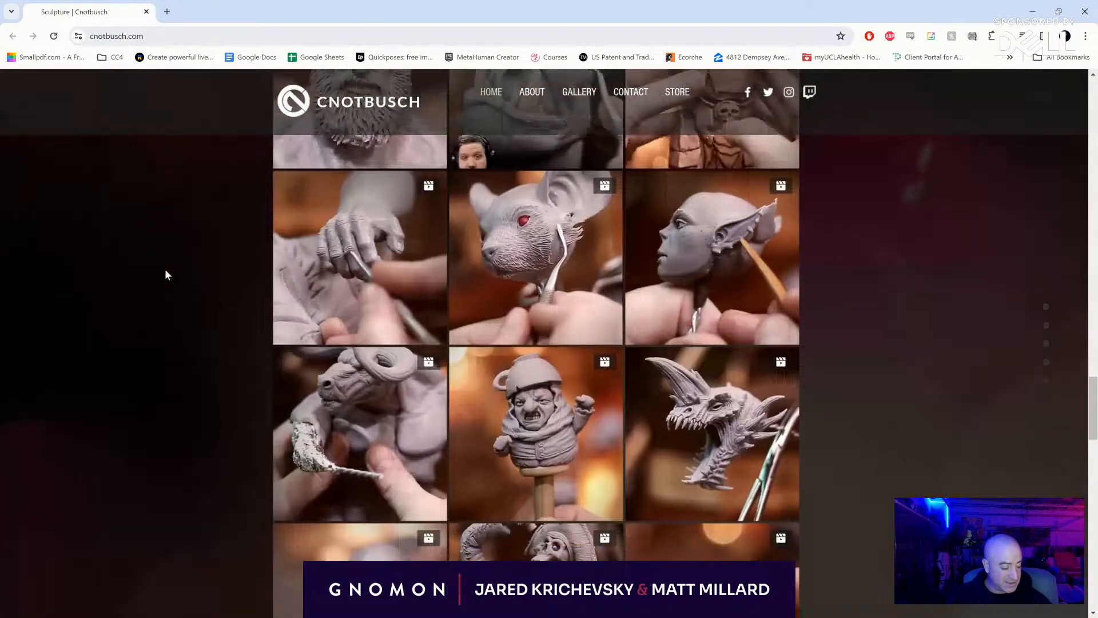
pyautogui.scroll(-3, 166, 276)
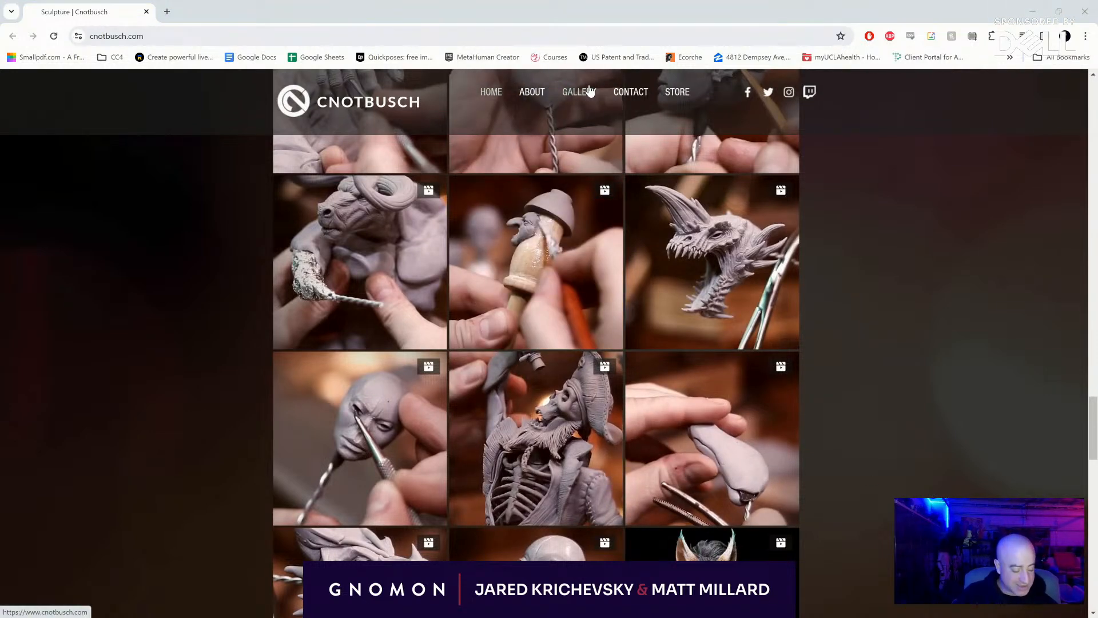
pyautogui.scroll(-2, 620, 400)
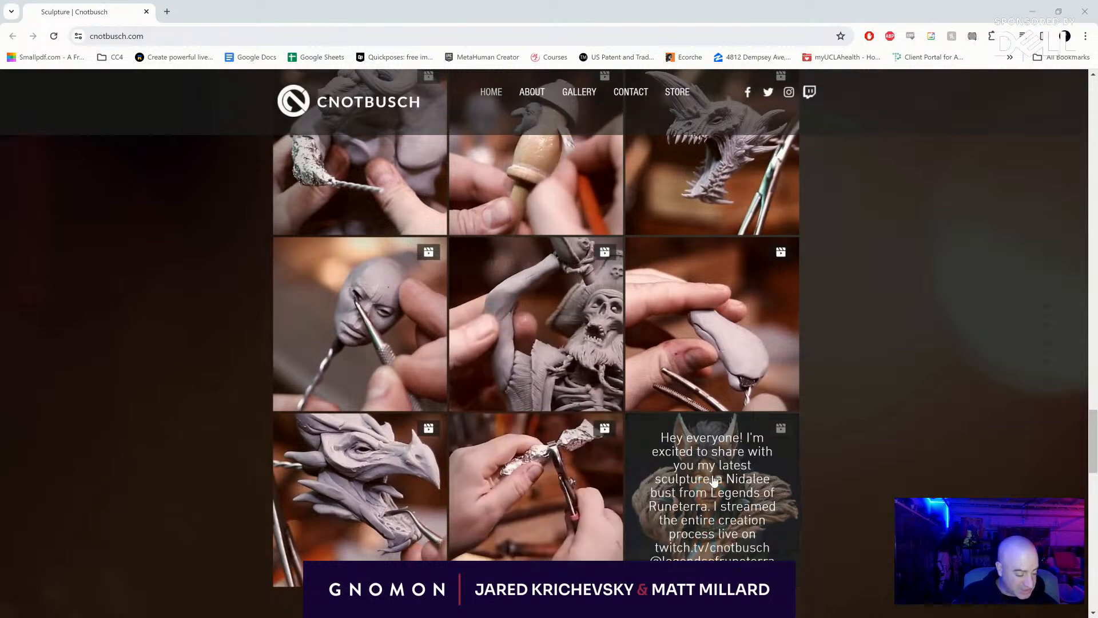
pyautogui.scroll(-10, 343, 277)
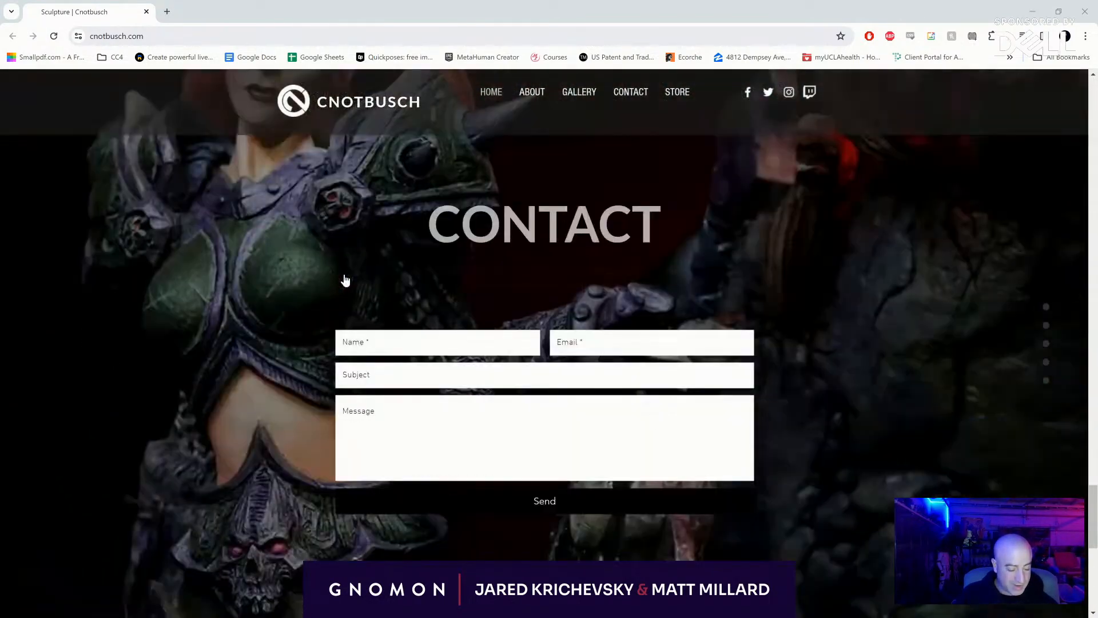
pyautogui.scroll(10, 345, 280)
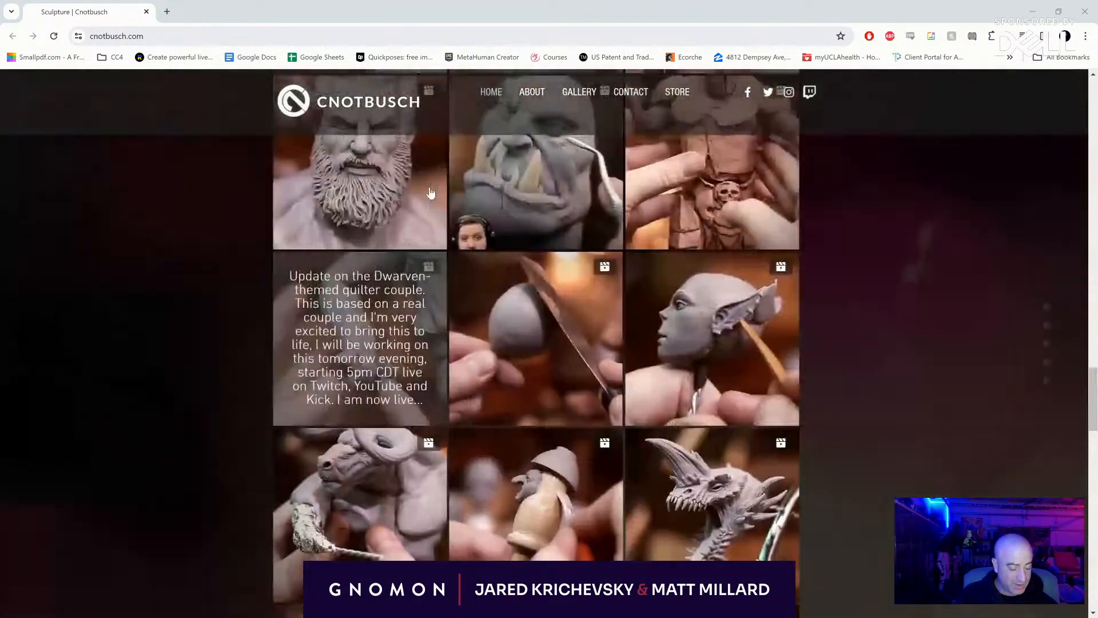
pyautogui.scroll(12, 432, 194)
# - View the gallery posts about the free sculpting class and the Lae'zel sculpture from Baldur's Gate 3, closing each one
pyautogui.click(576, 97)
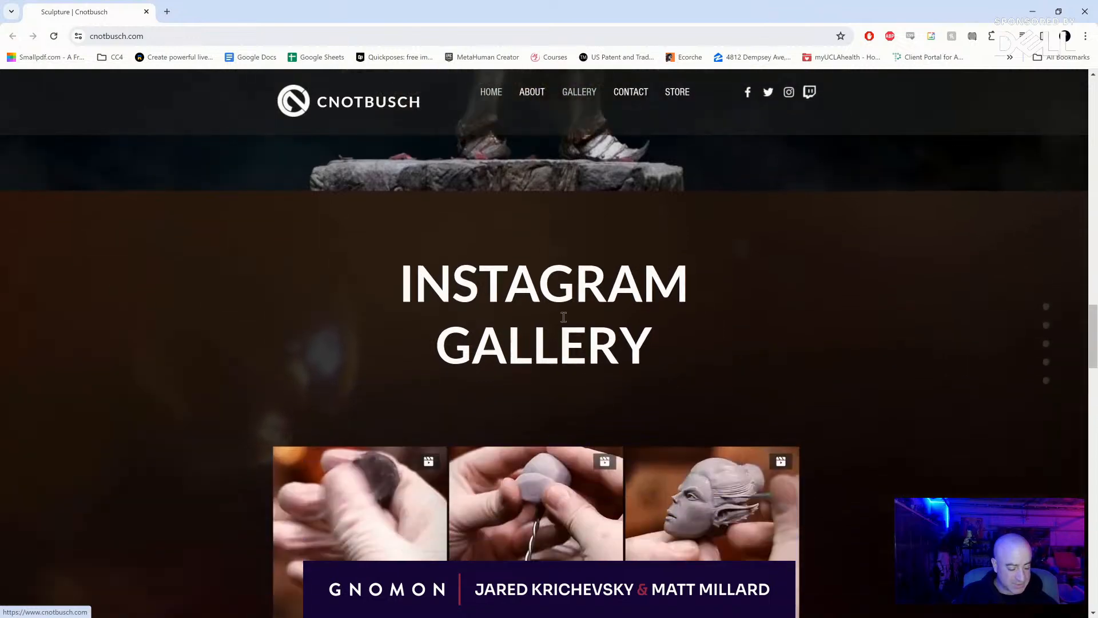
pyautogui.scroll(-3, 525, 395)
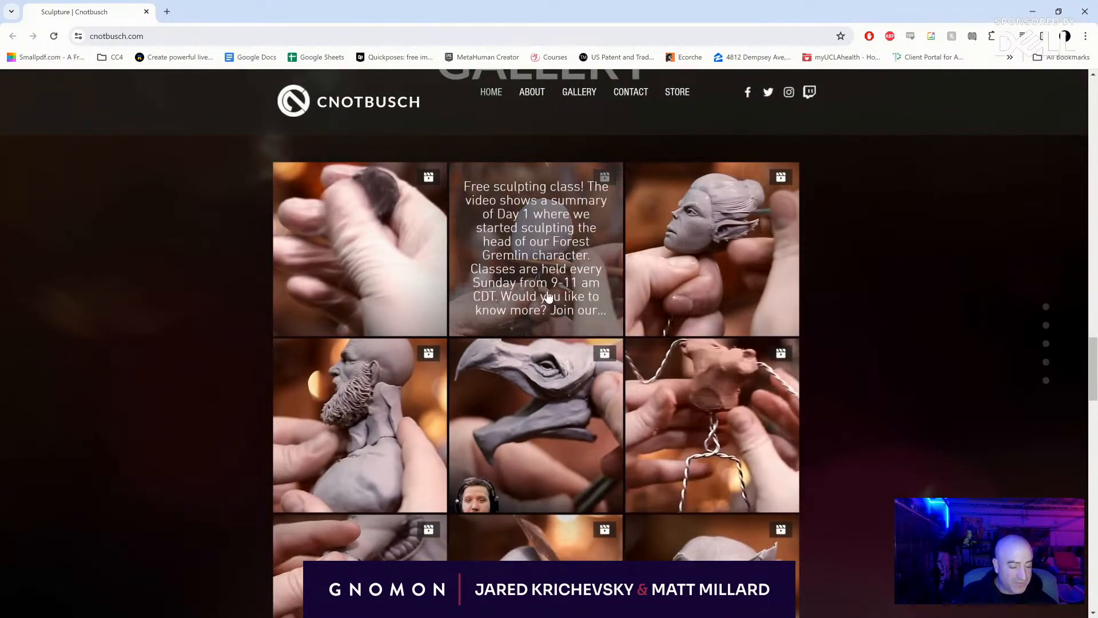
pyautogui.click(548, 296)
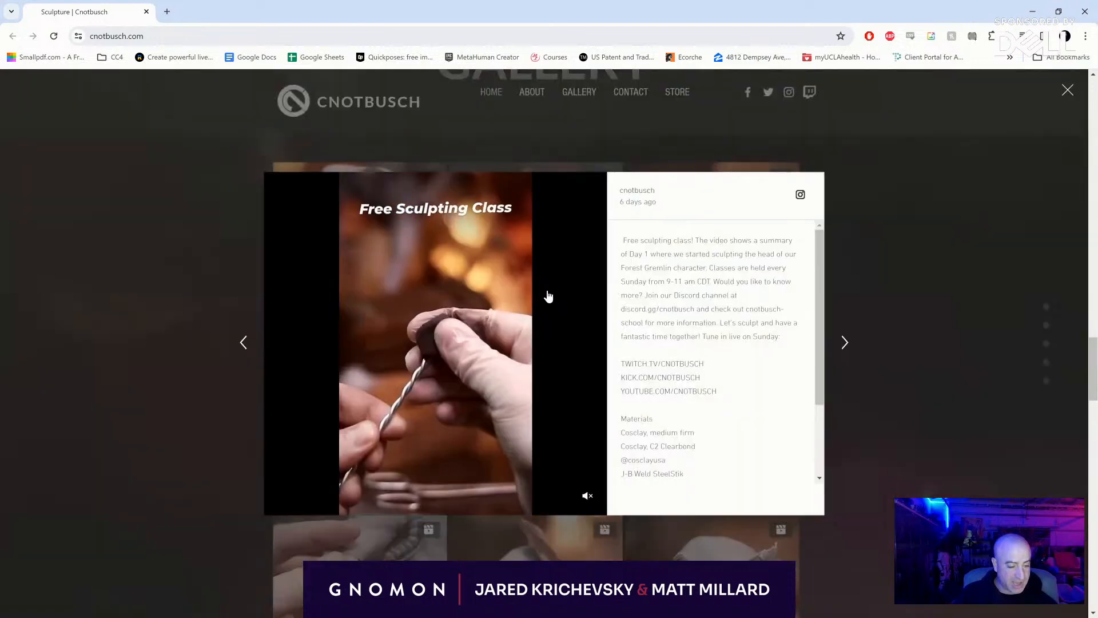
pyautogui.scroll(-4, 577, 364)
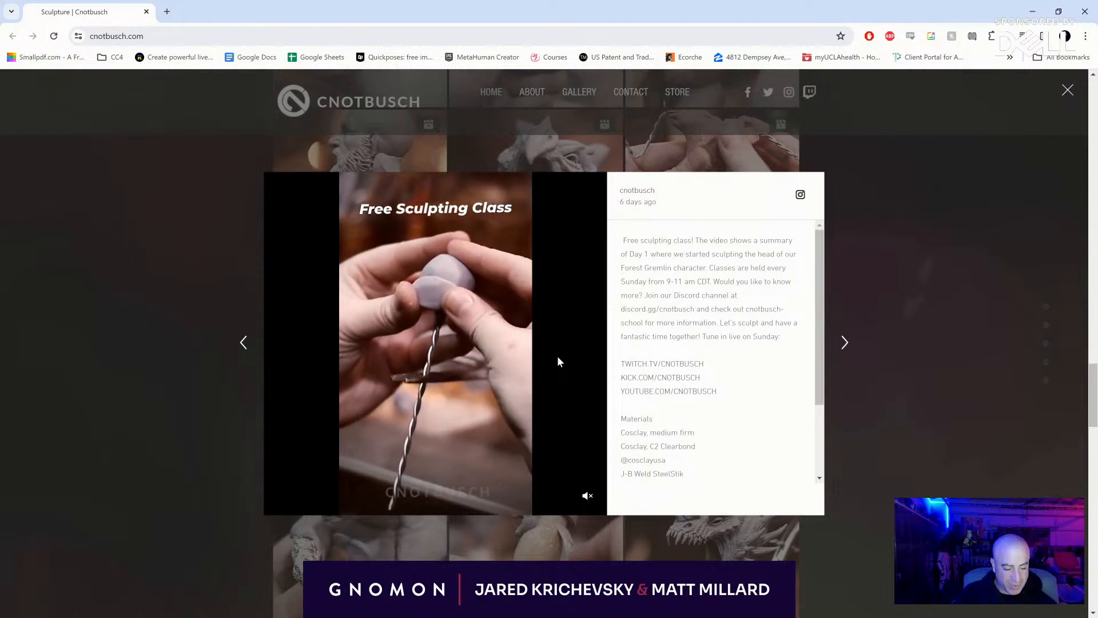
pyautogui.click(883, 279)
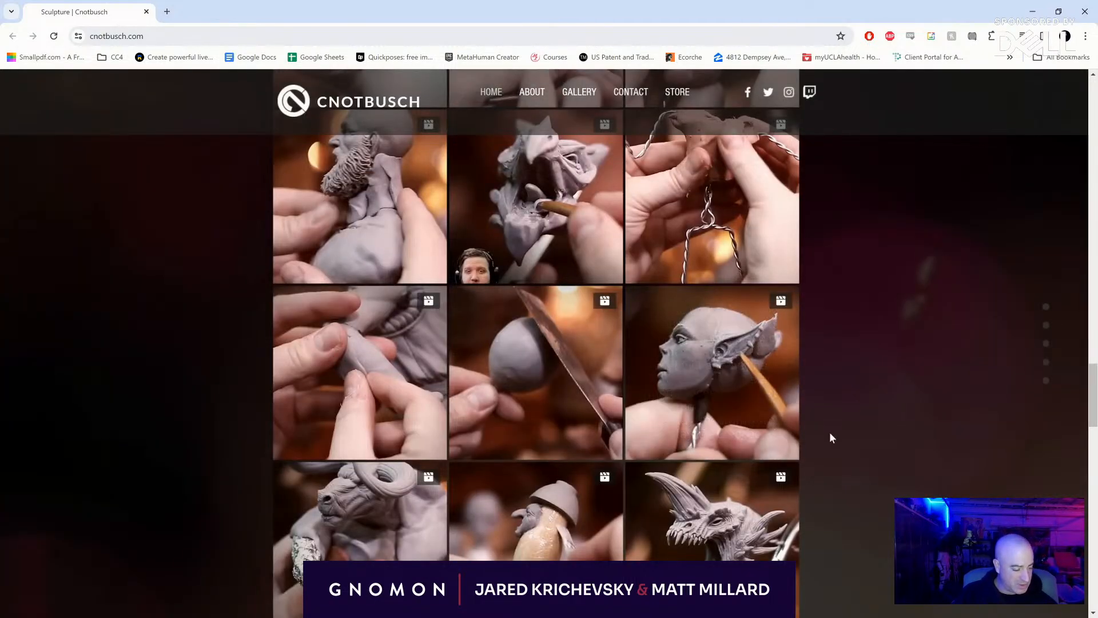
pyautogui.scroll(3, 741, 377)
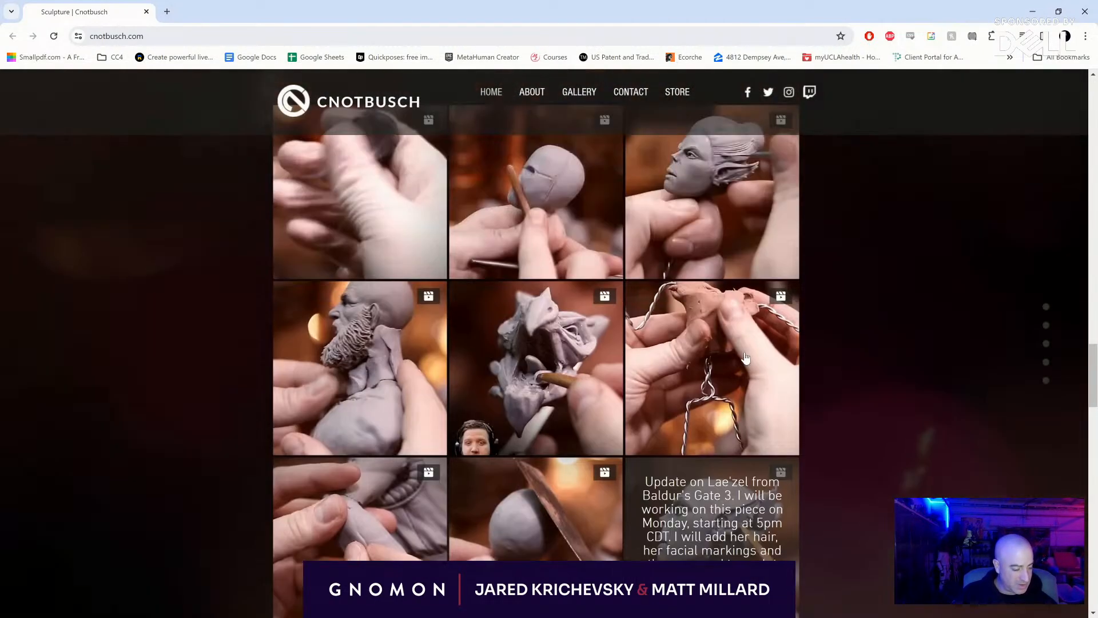
pyautogui.click(727, 489)
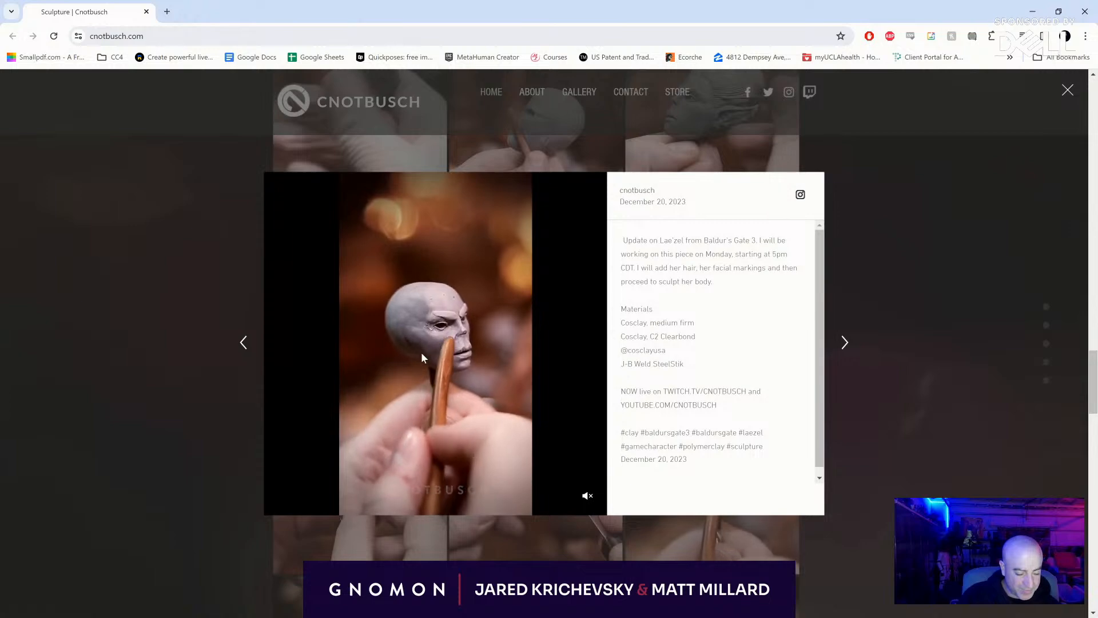
pyautogui.click(895, 282)
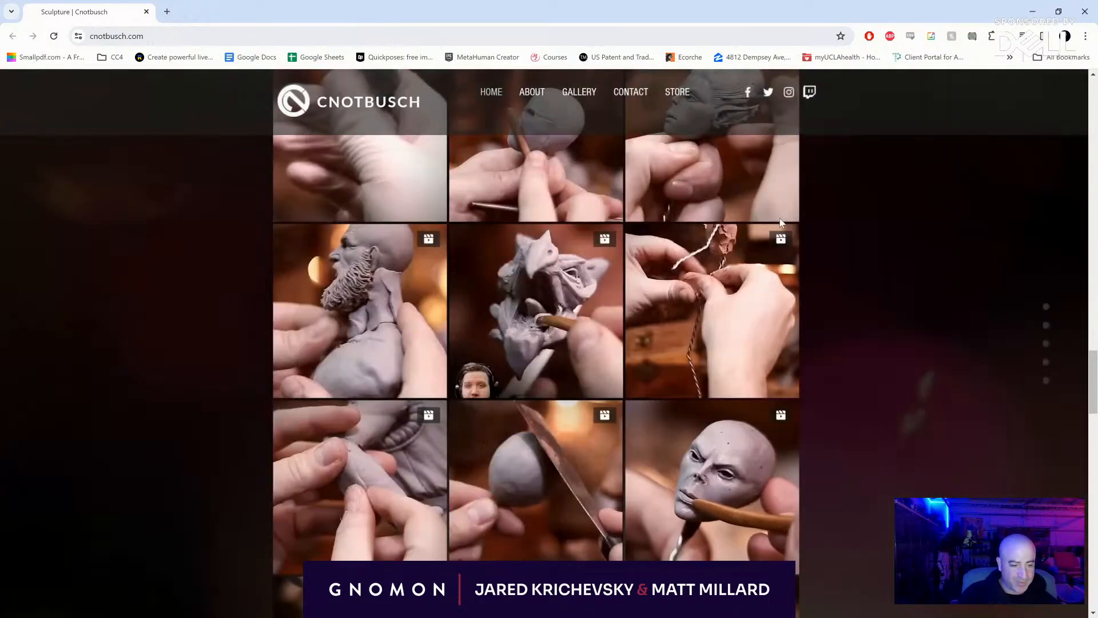
# - Open the sculptor's Instagram profile from the website and look through the grid of creature and character sculptures
pyautogui.scroll(15, 802, 97)
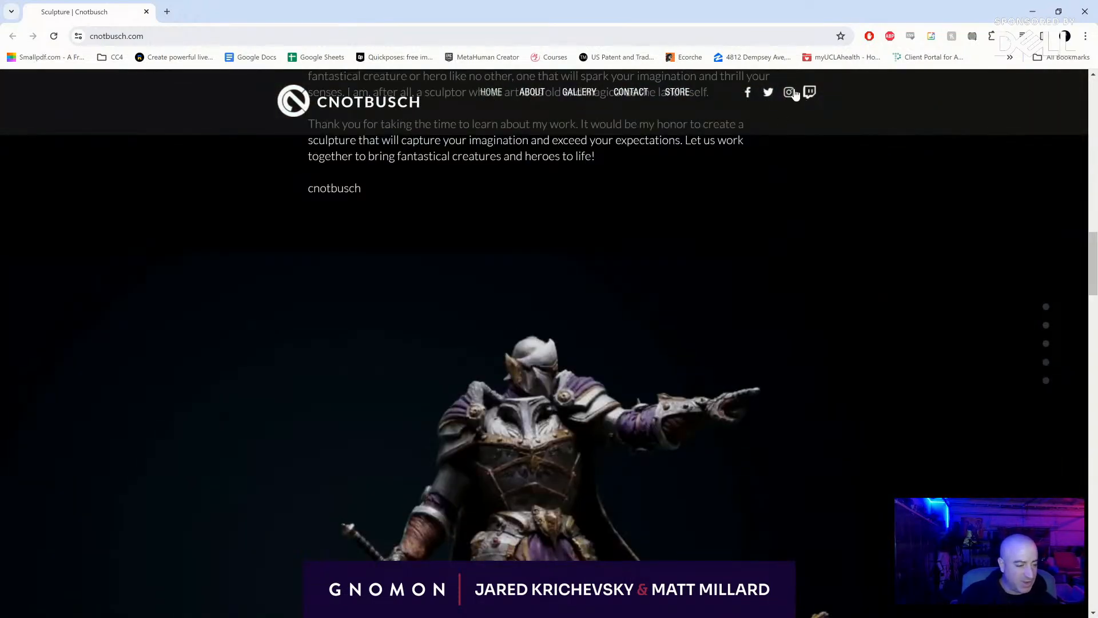
pyautogui.click(790, 92)
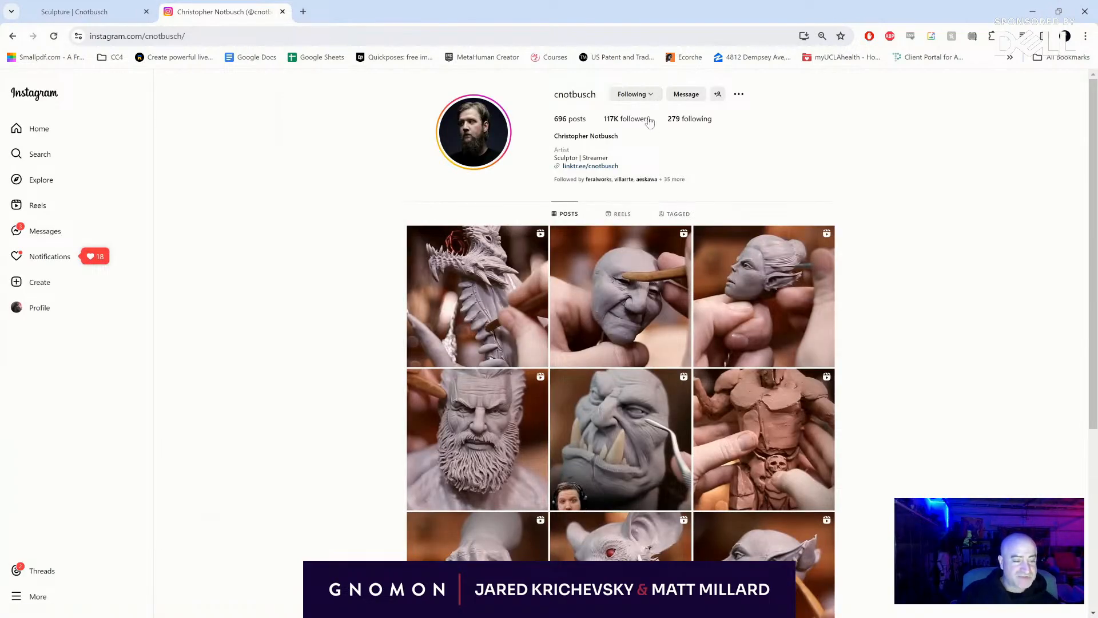
pyautogui.scroll(-10, 550, 294)
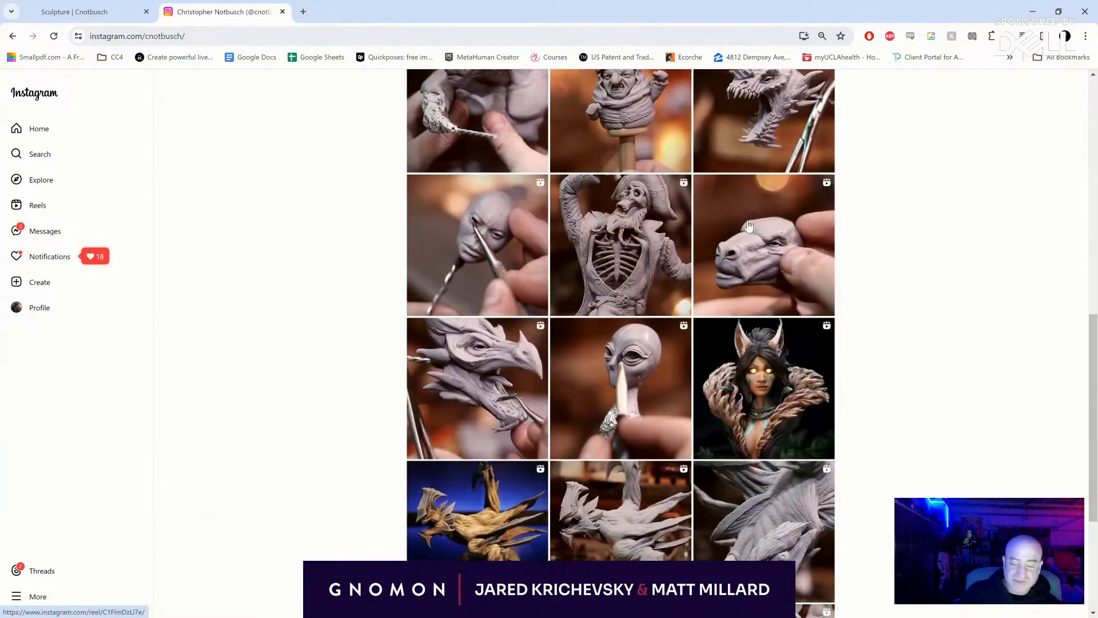
pyautogui.scroll(-4, 749, 221)
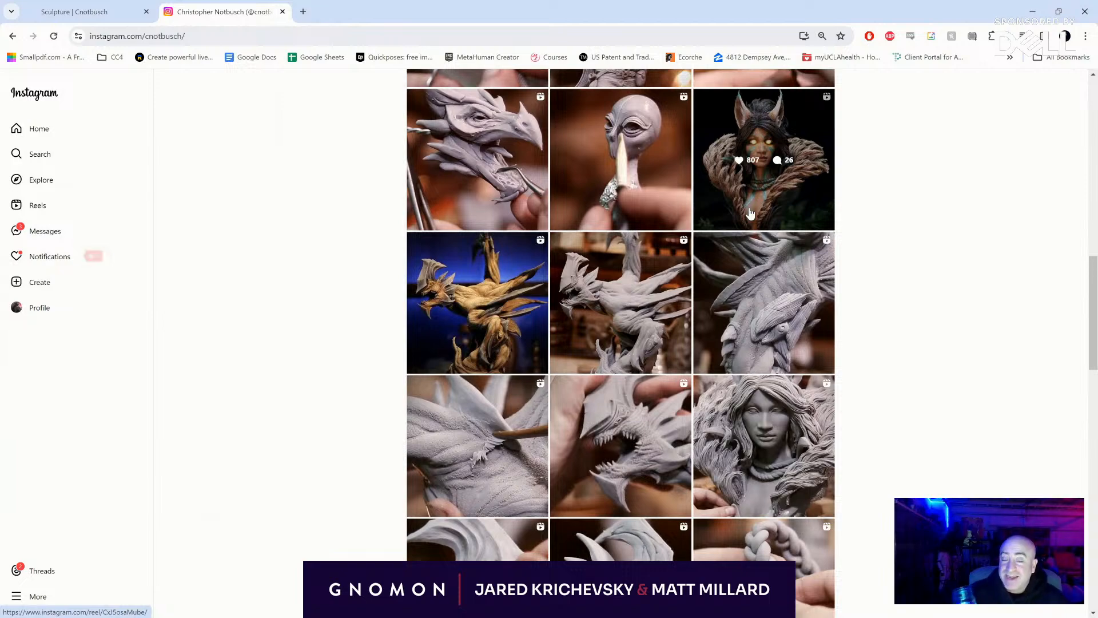
pyautogui.scroll(-9, 712, 293)
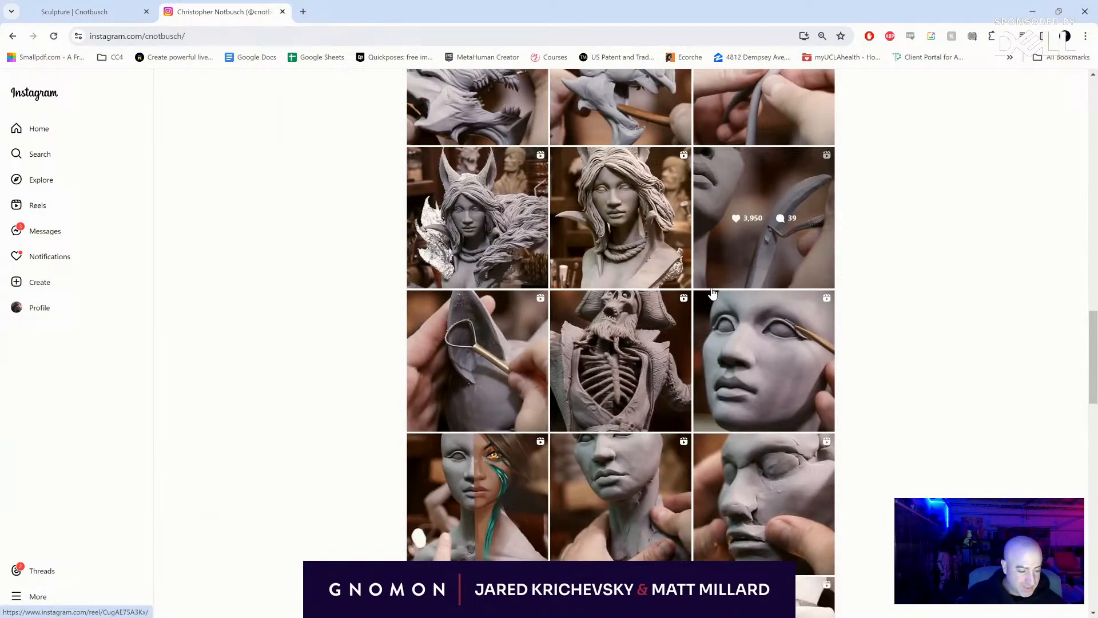
# - View the skeleton pirate sculpture post, close it and return to the start of the profile
pyautogui.click(605, 384)
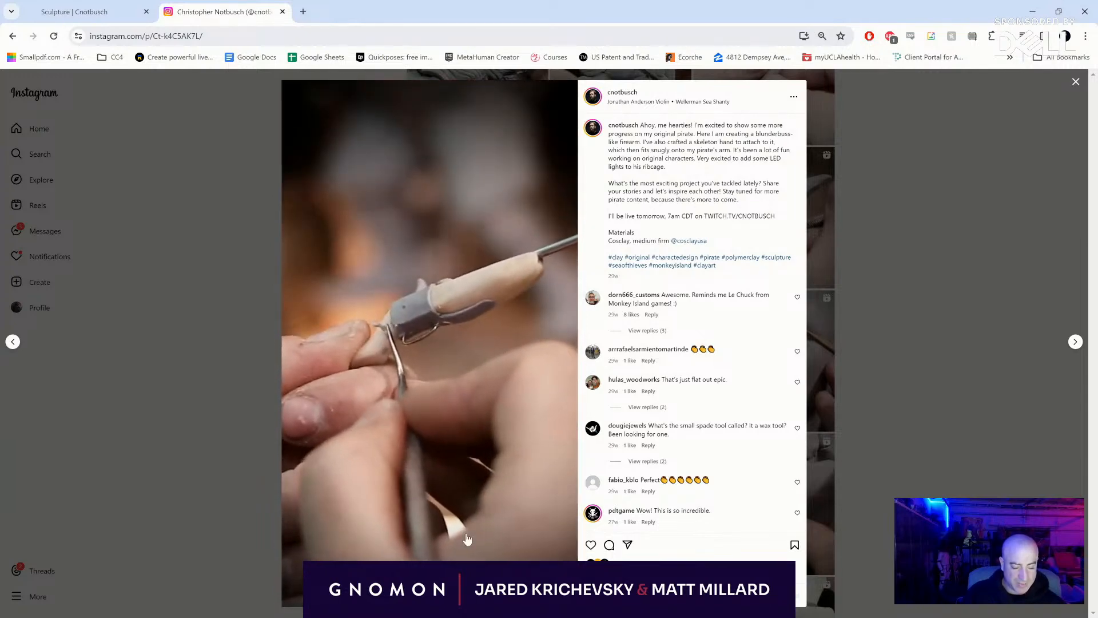
pyautogui.click(904, 338)
pyautogui.scroll(20, 935, 259)
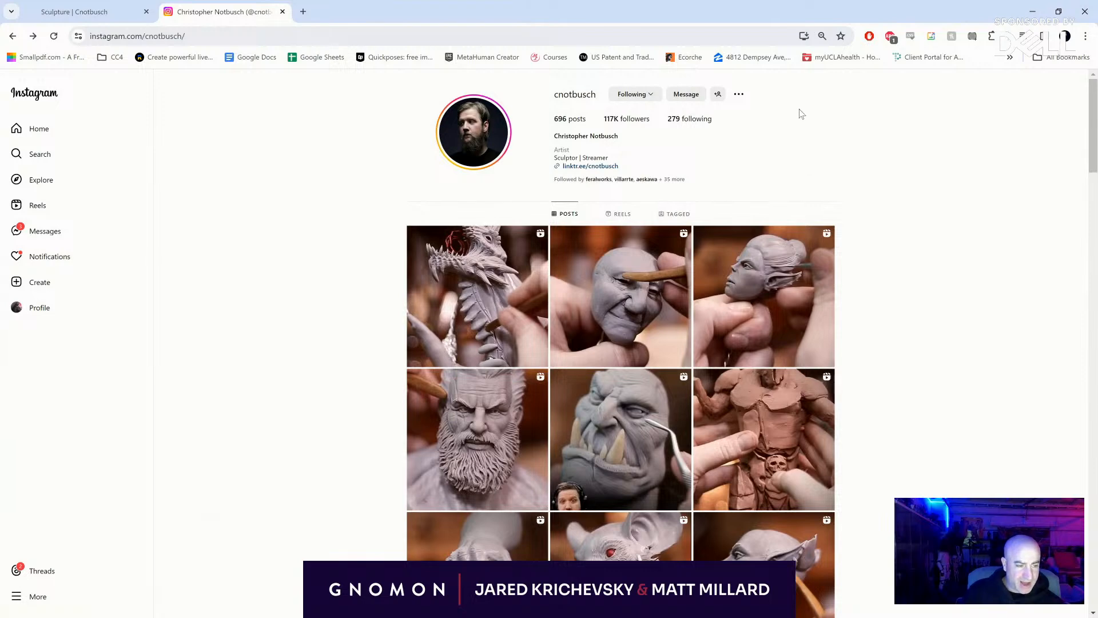
# - Minimize the Instagram browser window, and bring the concept artist's portfolio website onto the screen, maximized
pyautogui.click(1034, 11)
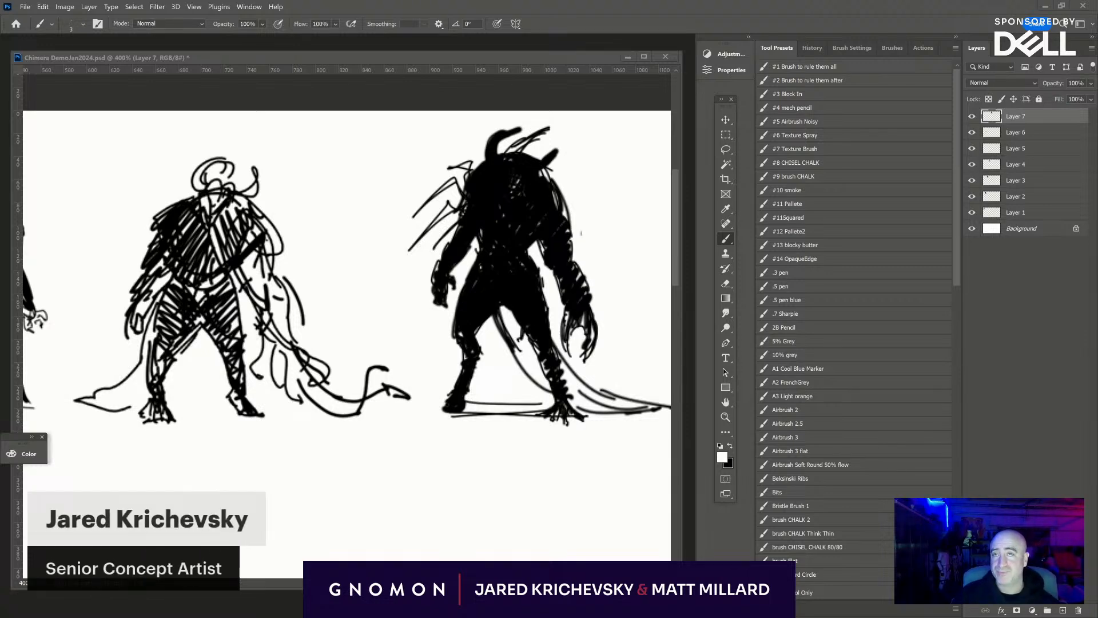
pyautogui.moveTo(493, 2); pyautogui.dragTo(375, 203)
pyautogui.click(557, 205)
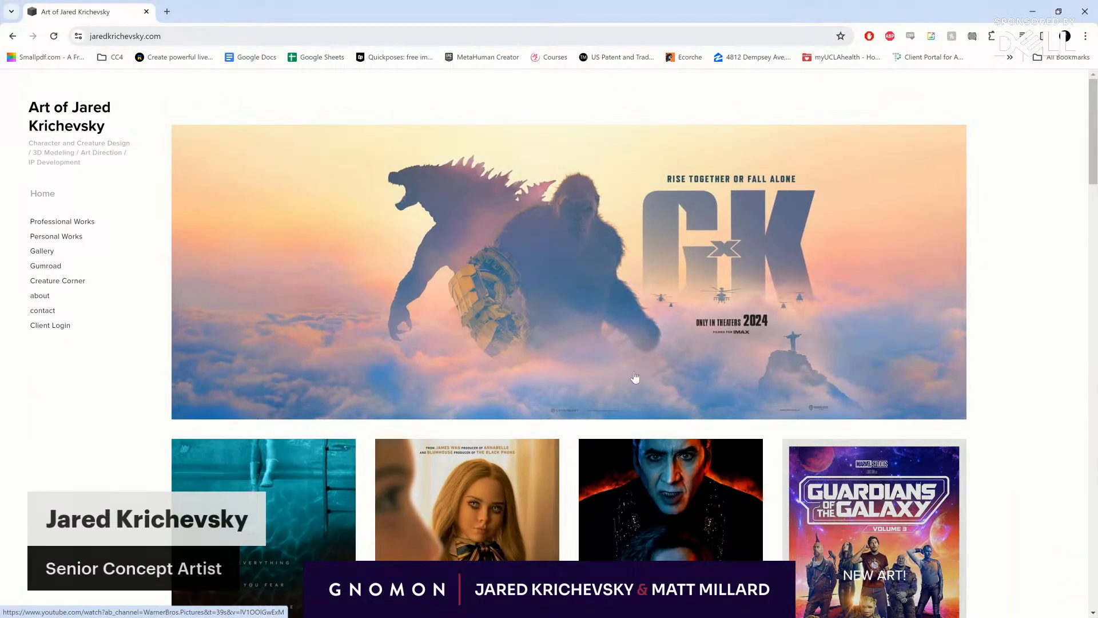
# - Look through the film and series posters on the portfolio website's home page, returning toward the Godzilla x Kong banner
pyautogui.scroll(-4, 635, 377)
pyautogui.scroll(4, 626, 379)
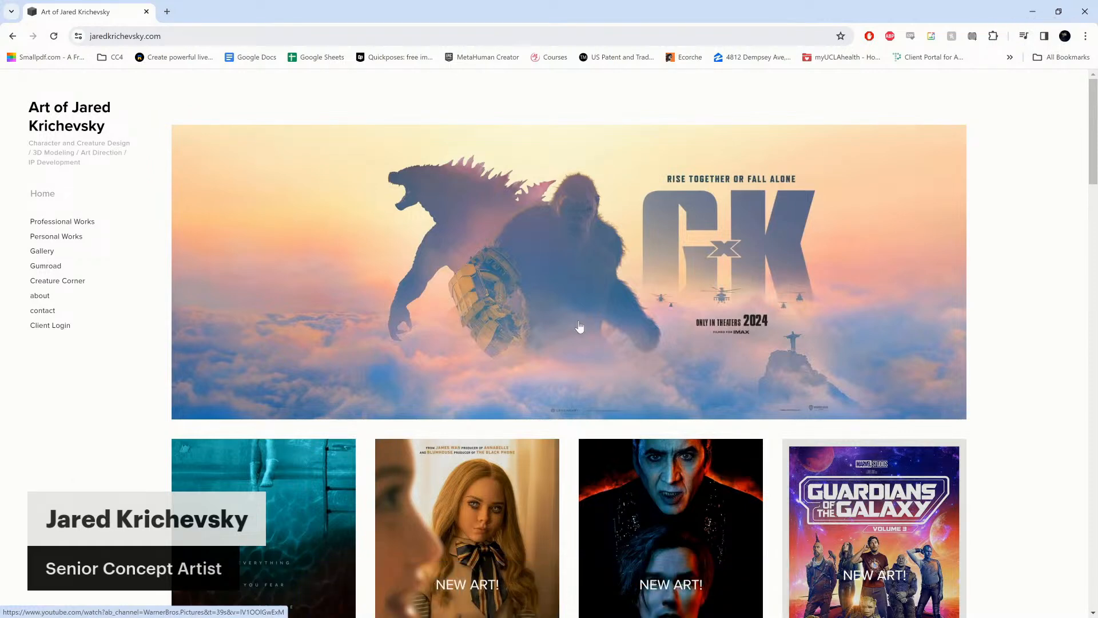
pyautogui.scroll(-3, 579, 326)
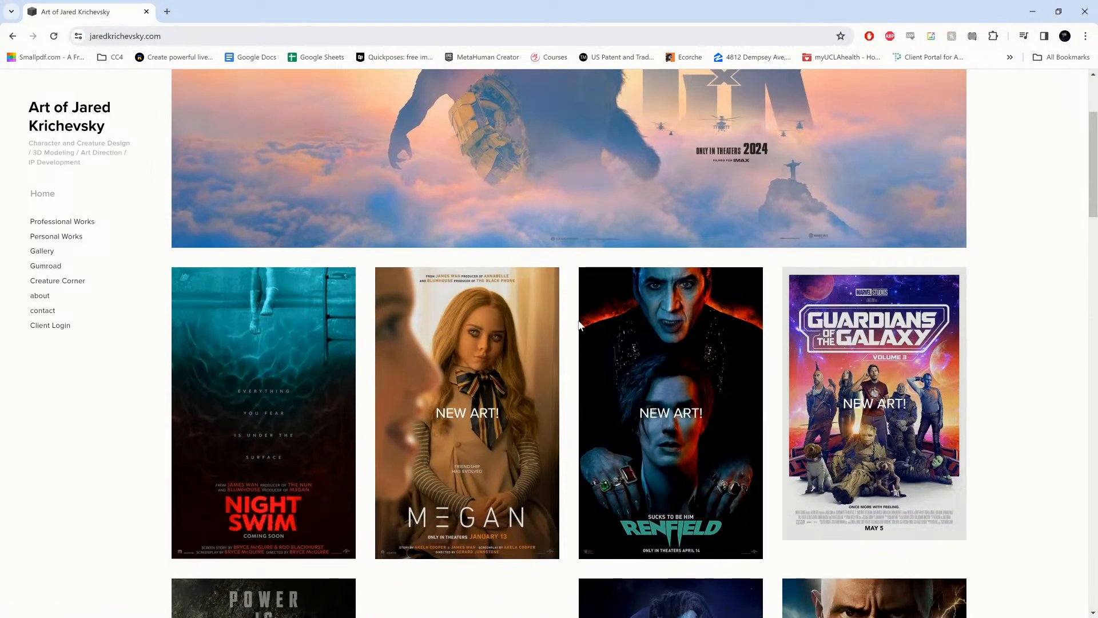
pyautogui.scroll(-2, 580, 325)
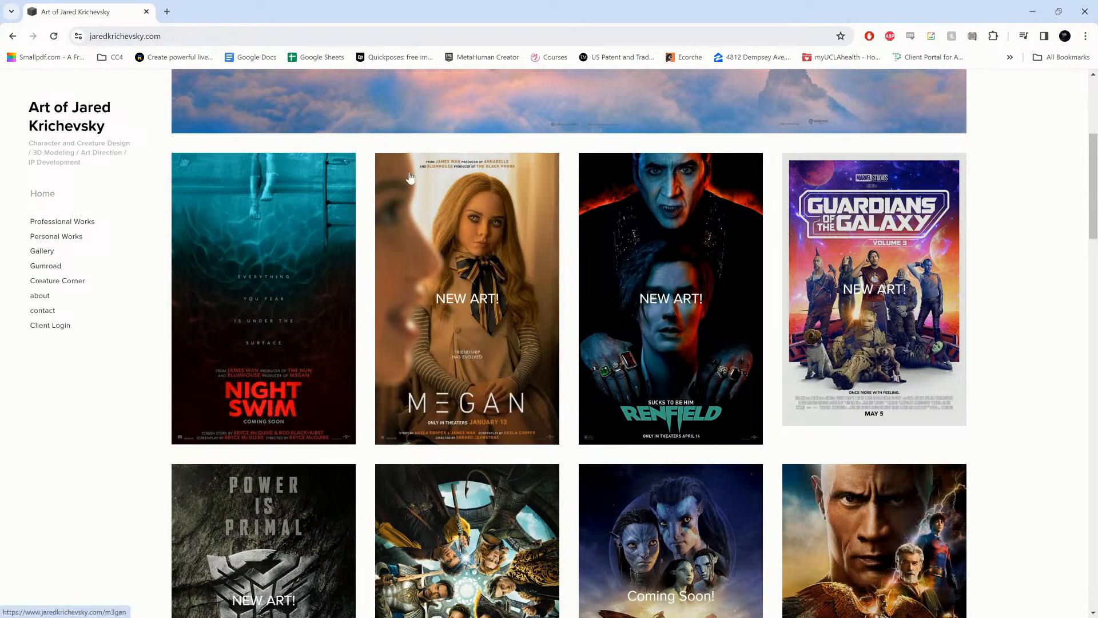
pyautogui.scroll(-3, 410, 178)
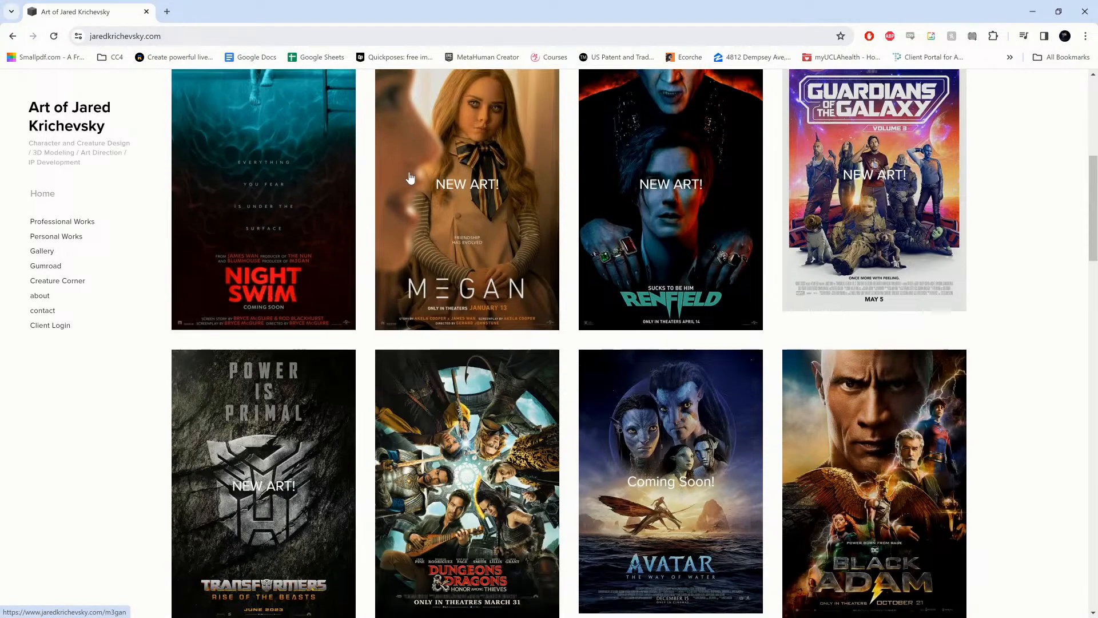
pyautogui.scroll(-1, 410, 178)
pyautogui.scroll(-3, 410, 178)
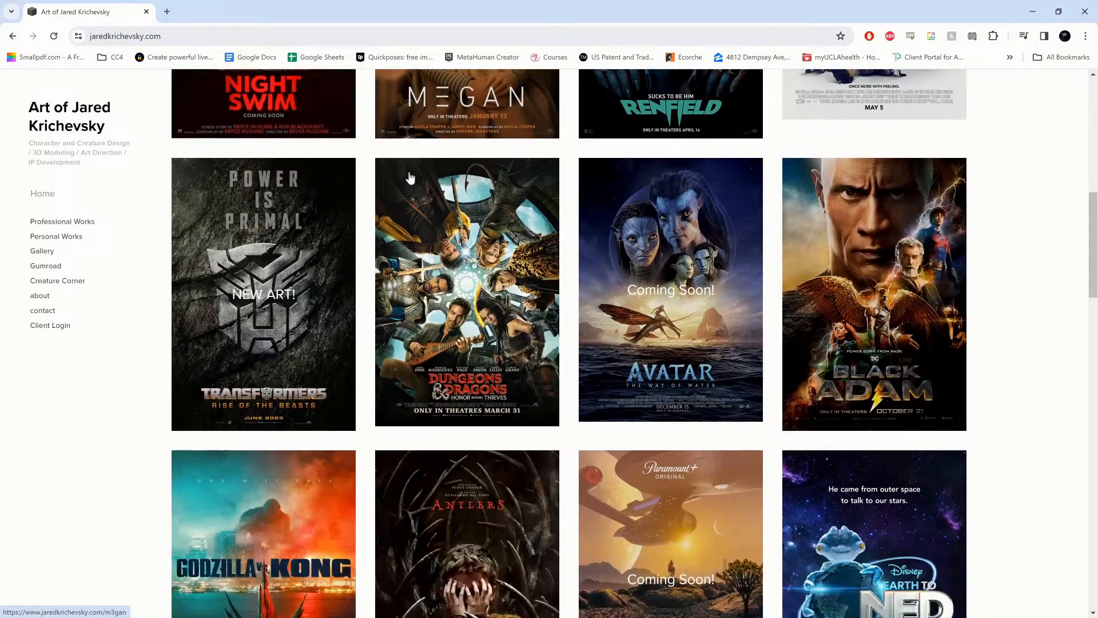
pyautogui.scroll(-1, 410, 177)
pyautogui.scroll(-1, 410, 177)
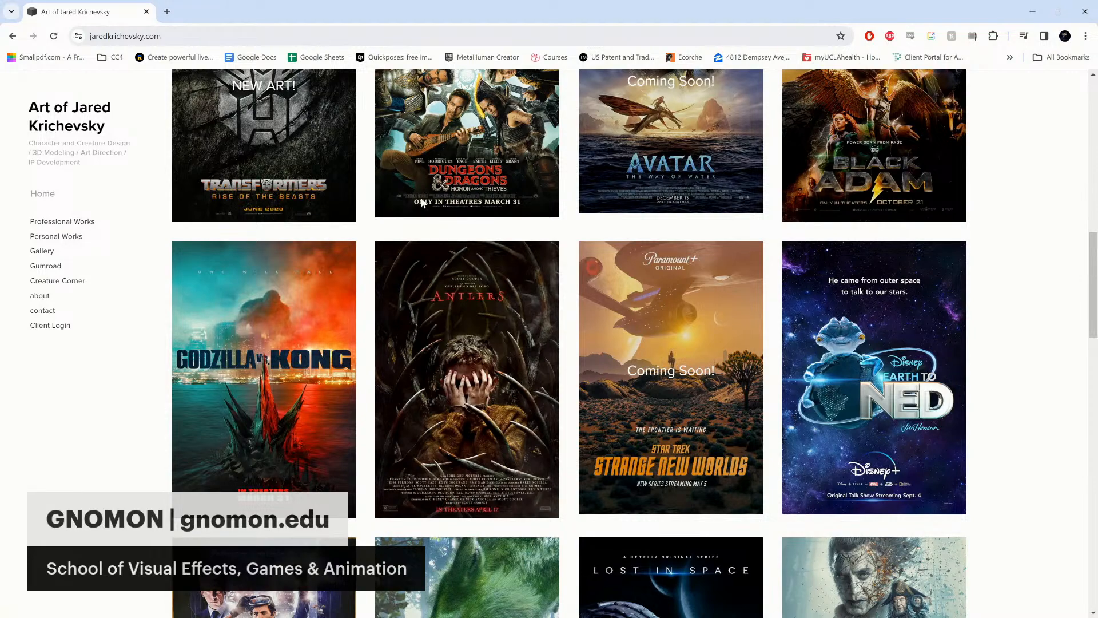
pyautogui.scroll(4, 423, 201)
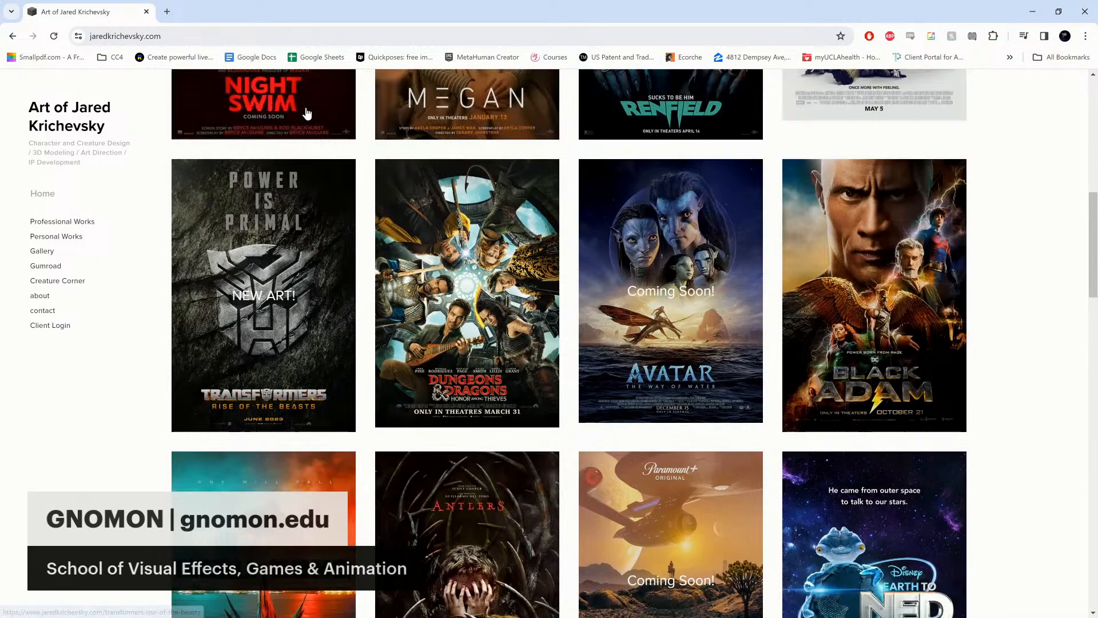
pyautogui.scroll(8, 309, 109)
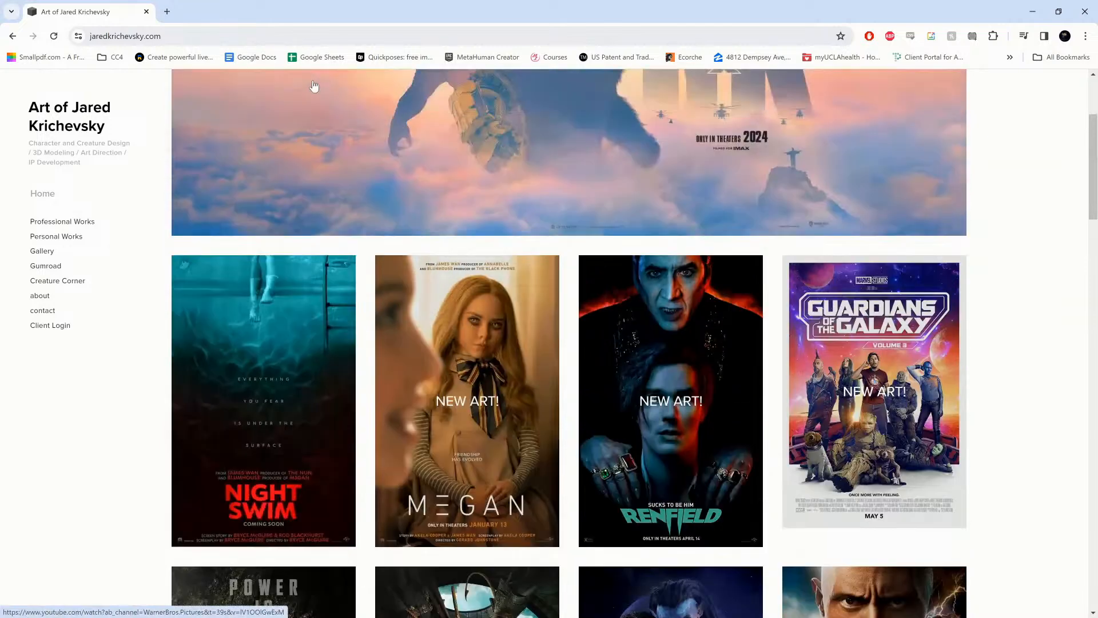
pyautogui.scroll(2, 523, 247)
# - Go to instagram.com in place of the portfolio website and open the concept artist's own profile
pyautogui.click(198, 34)
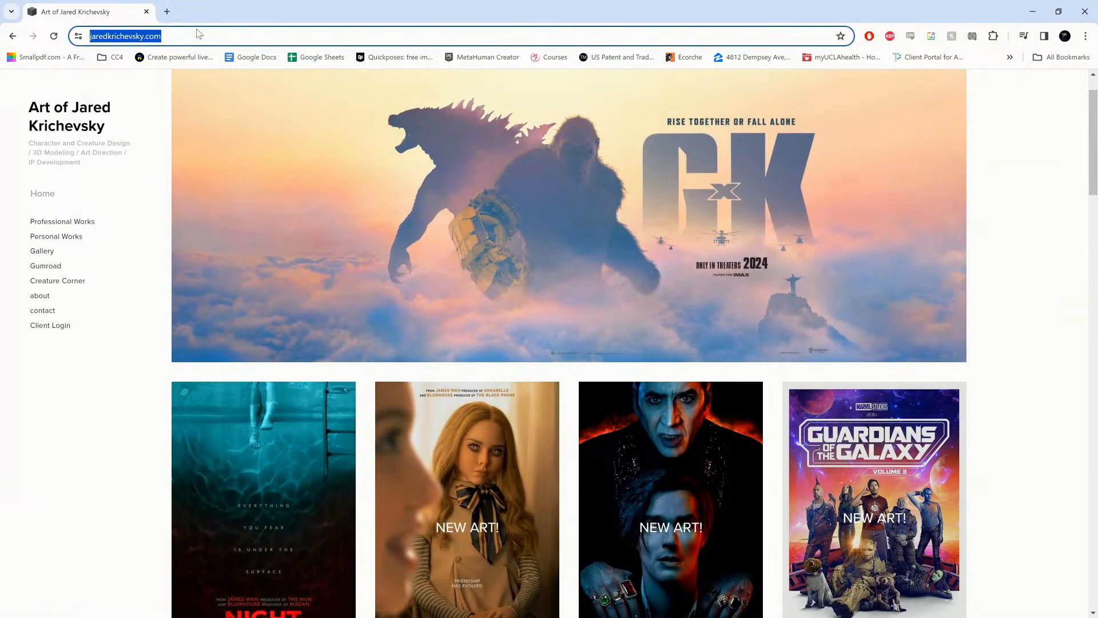
pyautogui.write('ib')
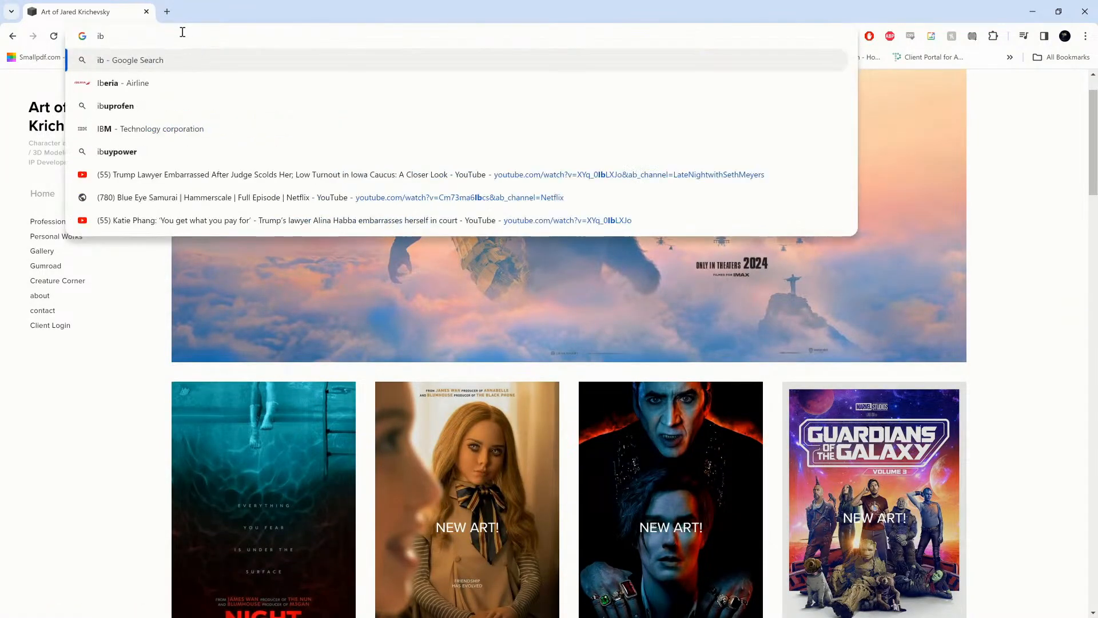
pyautogui.press('BackSpace')
pyautogui.click(144, 81)
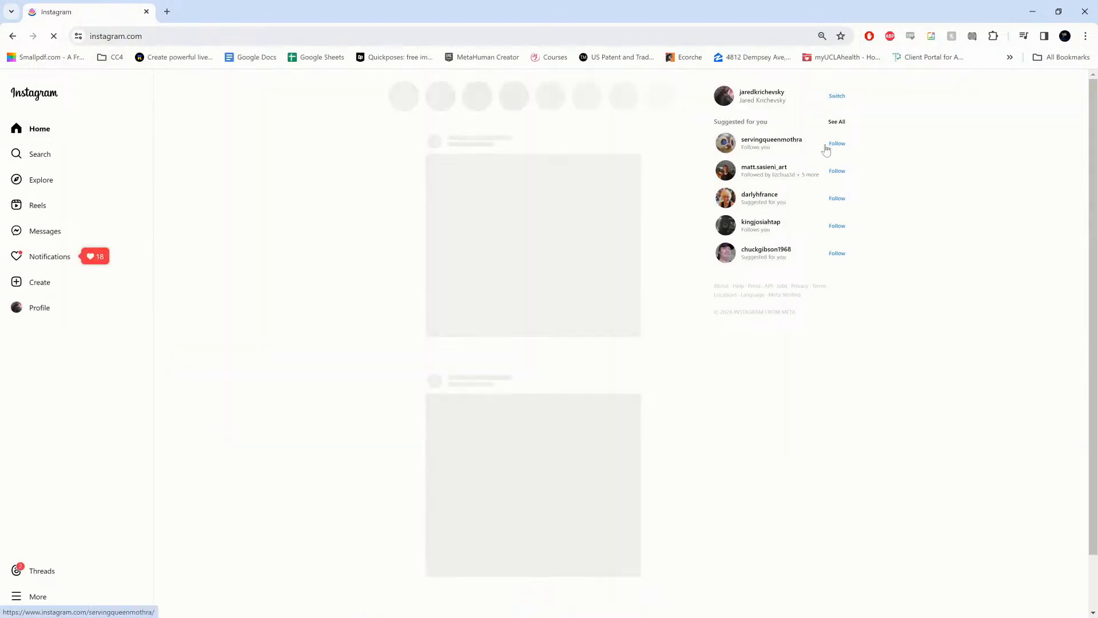
pyautogui.click(746, 99)
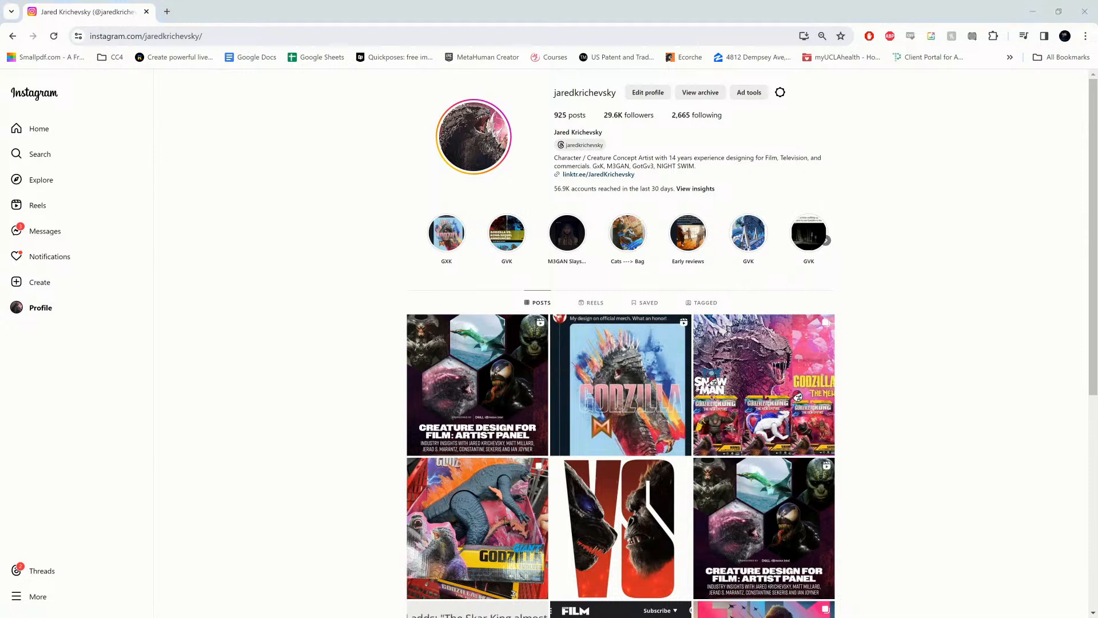
# - Bring the "Creature Design for Film: Artist Panel" video window onto the screen, maximized, and skim through it, playing from 1:33:22
pyautogui.moveTo(389, 46); pyautogui.dragTo(389, 185)
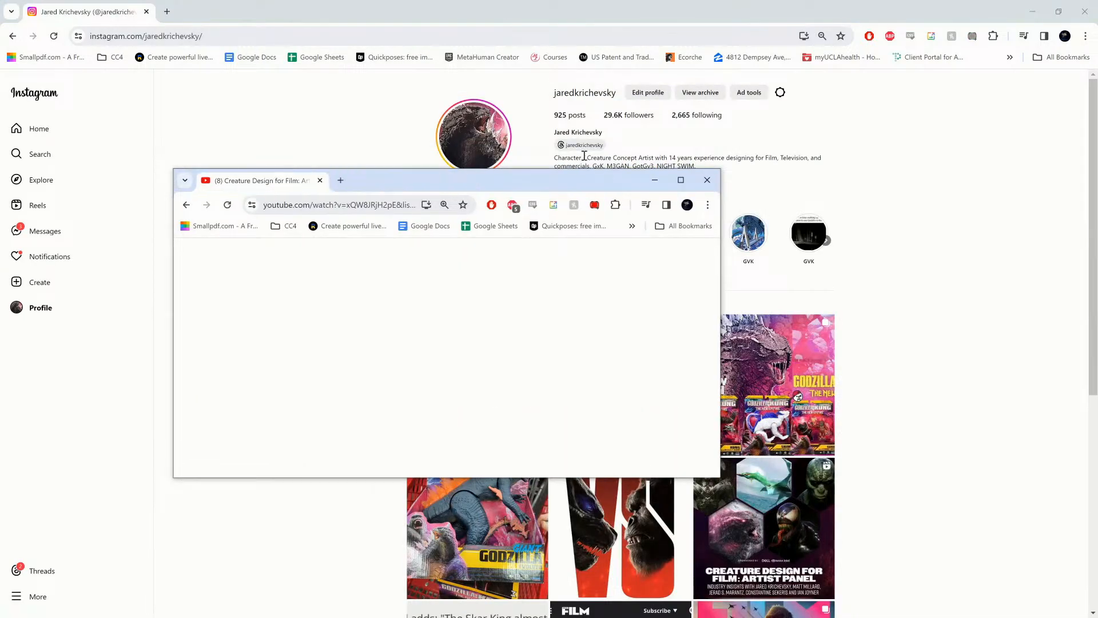
pyautogui.click(681, 181)
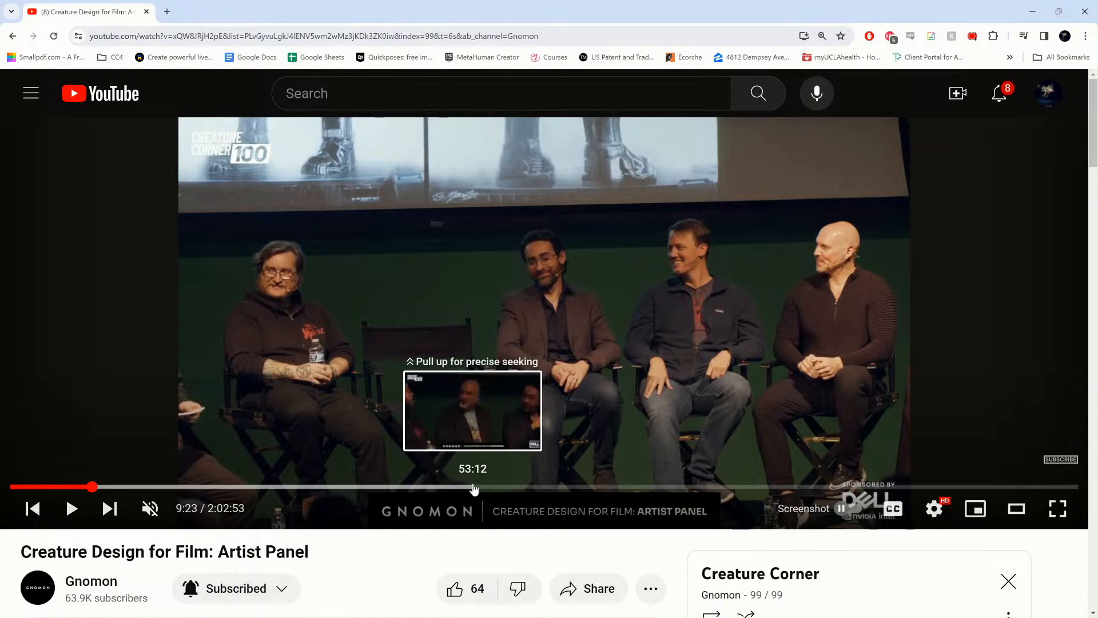
pyautogui.click(474, 488)
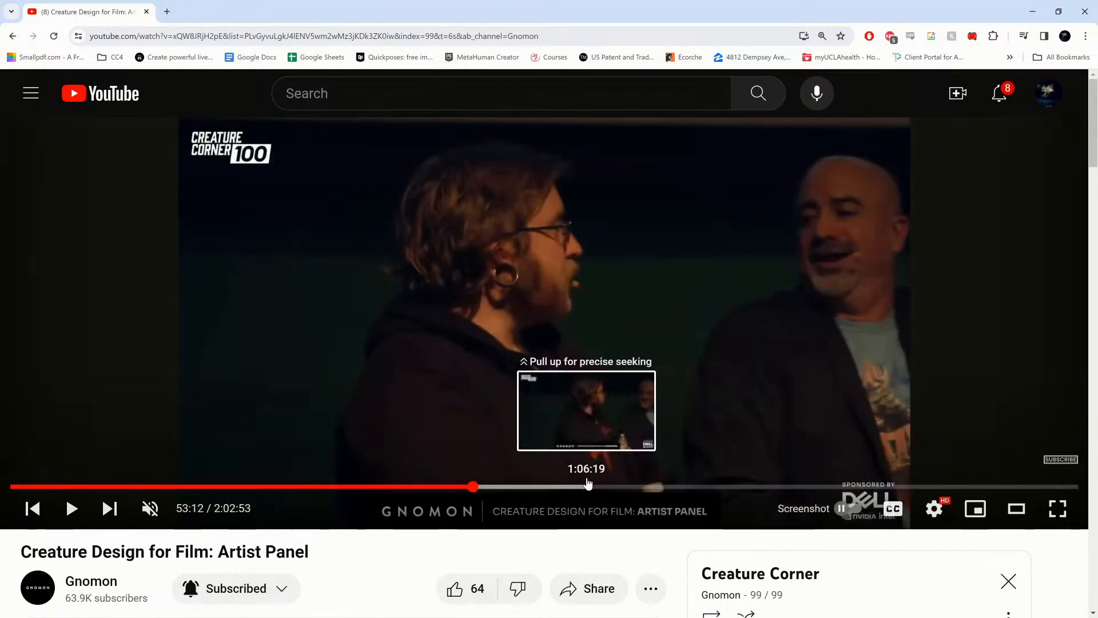
pyautogui.click(587, 484)
pyautogui.click(707, 486)
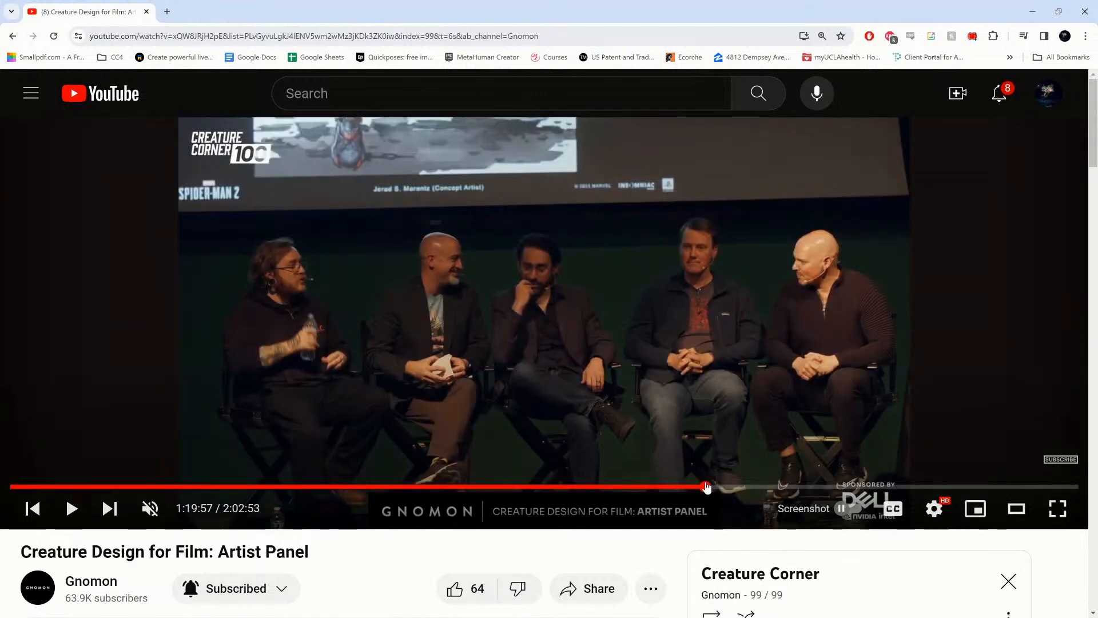
pyautogui.click(823, 489)
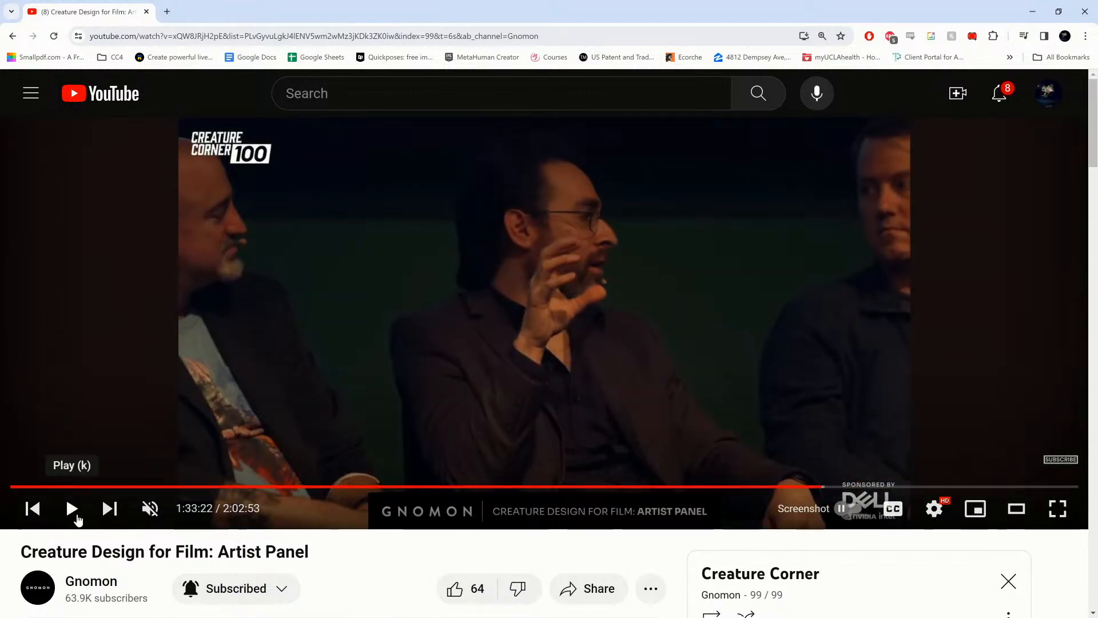
pyautogui.click(74, 512)
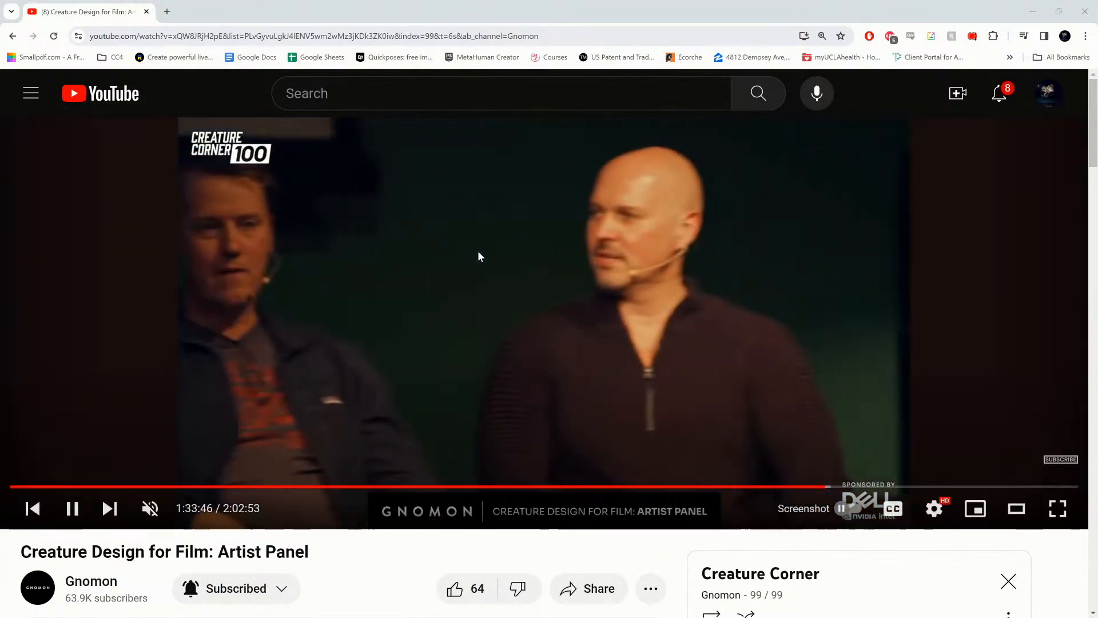
pyautogui.click(522, 172)
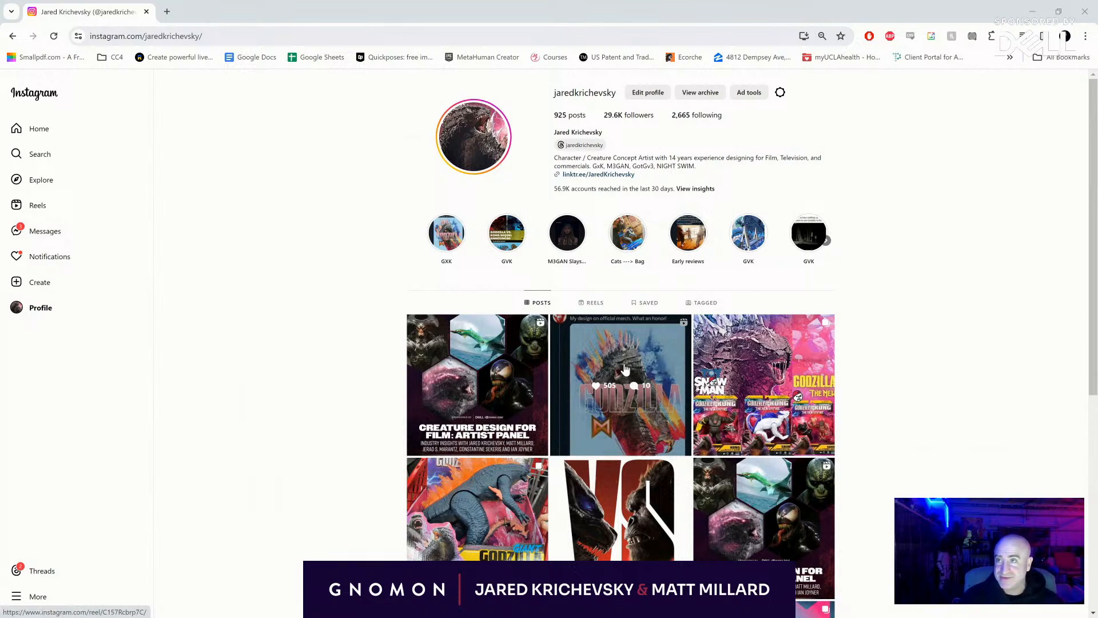
# - View both images of the Godzilla x Kong toy banner post on the Instagram profile, and minimize the browser to return to Photoshop
pyautogui.scroll(-1, 624, 369)
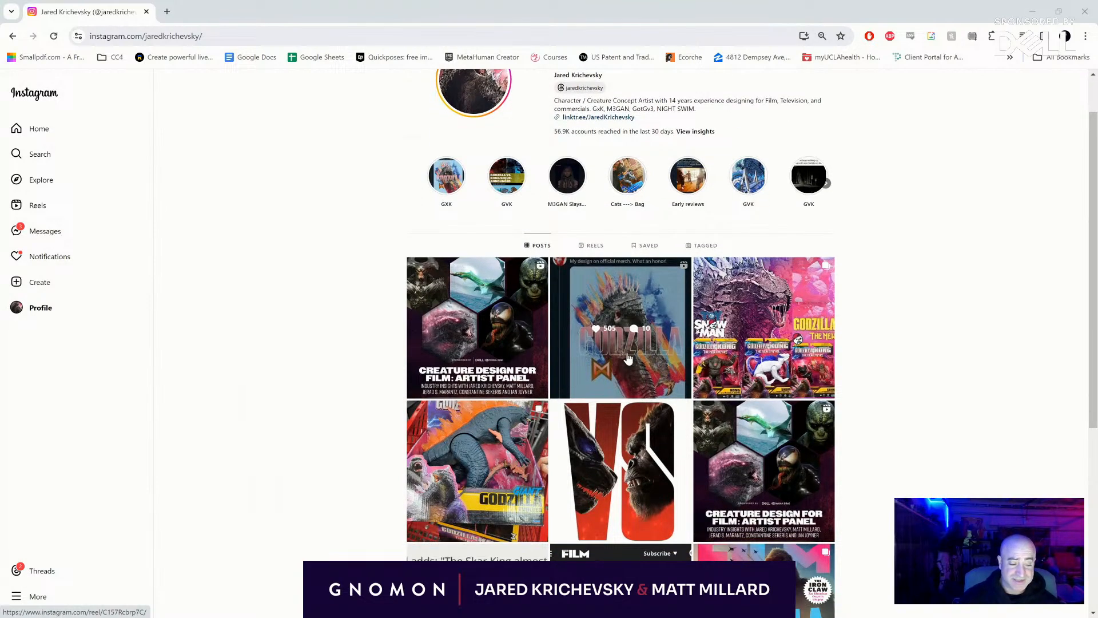
pyautogui.click(788, 291)
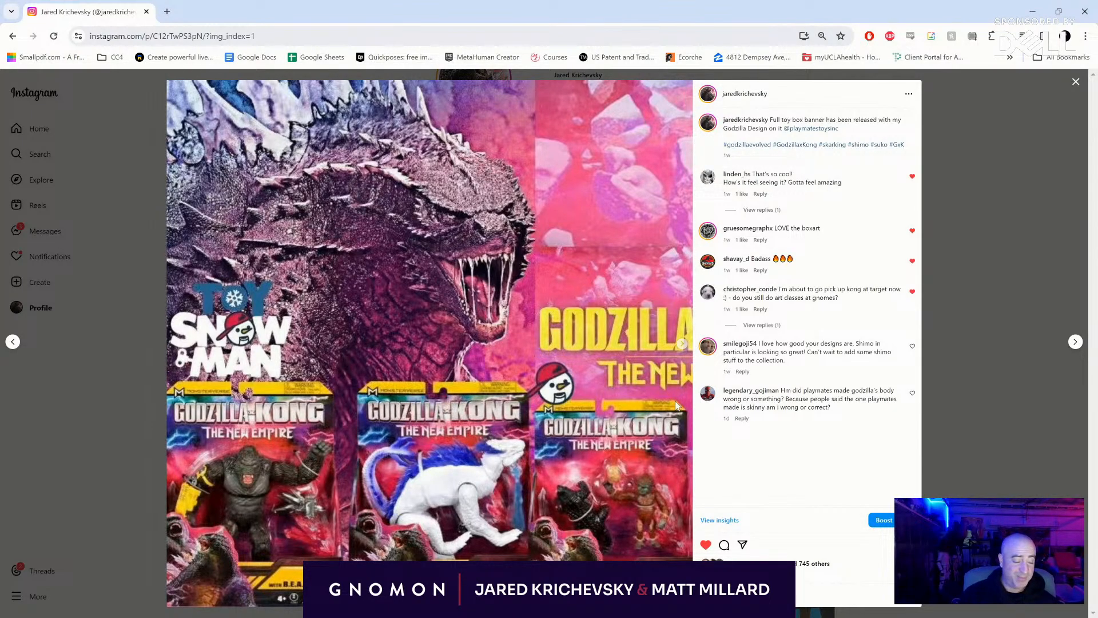
pyautogui.click(681, 346)
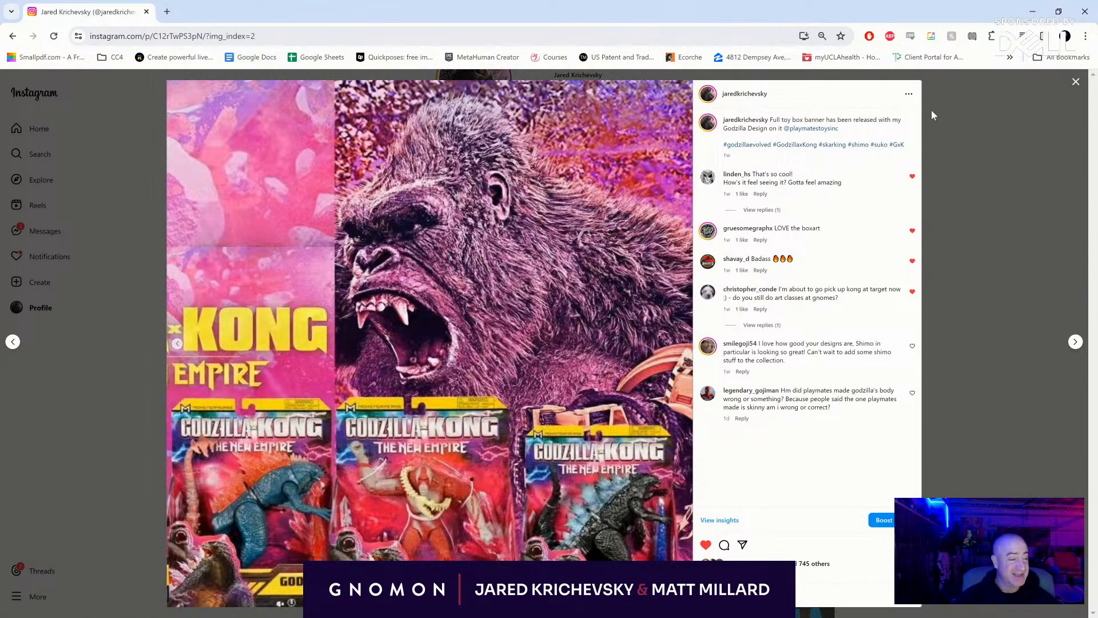
pyautogui.click(1032, 9)
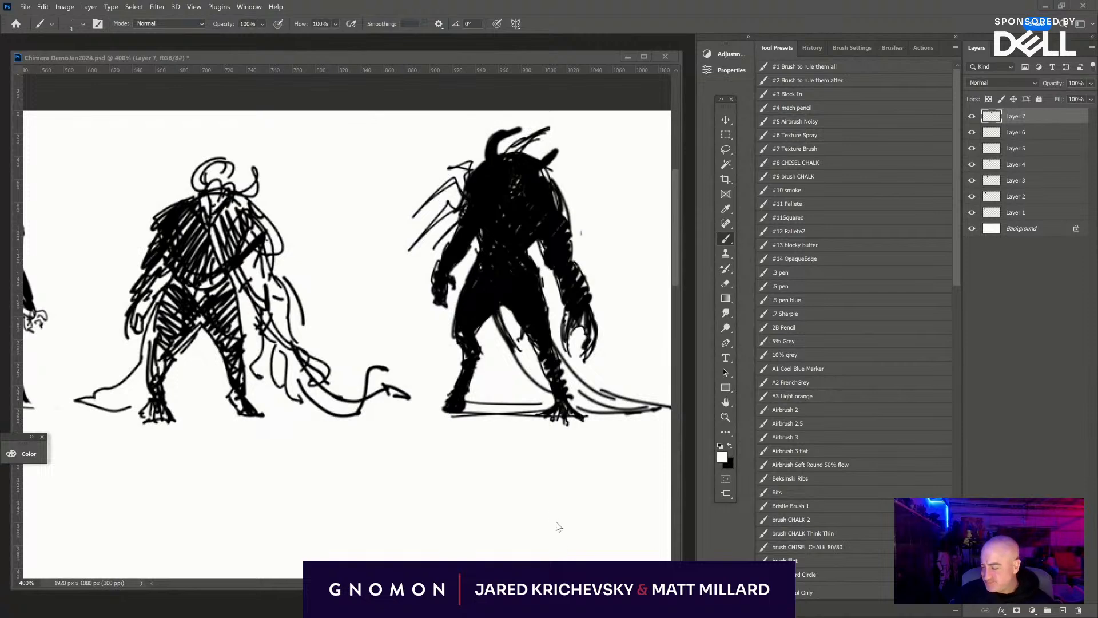
# - Switch the drawing to full-screen display and frame the empty area beside the "Mythos" title, beneath the row of creatures
pyautogui.moveTo(533, 457); pyautogui.dragTo(512, 267)
pyautogui.press('f')
pyautogui.moveTo(524, 547); pyautogui.dragTo(269, 608)
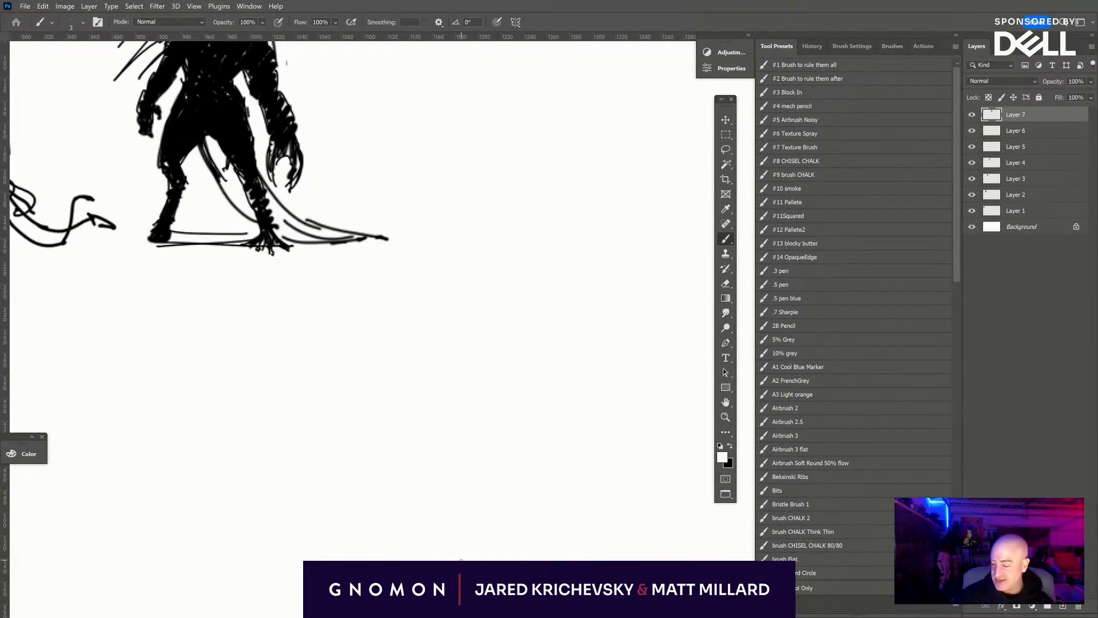
pyautogui.hotkey('ctrl', '-')
pyautogui.hotkey('ctrl', '-')
pyautogui.hotkey('ctrl', '-')
pyautogui.moveTo(679, 558); pyautogui.dragTo(728, 554)
pyautogui.hotkey('ctrl', '+')
pyautogui.hotkey('ctrl', '+')
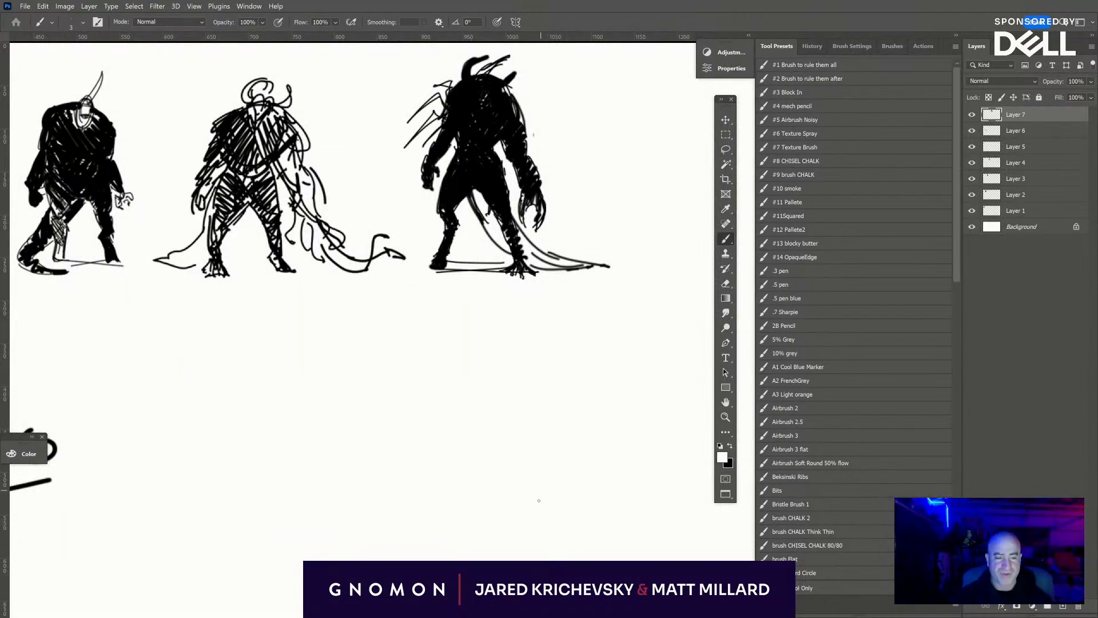
pyautogui.moveTo(547, 521); pyautogui.dragTo(780, 577)
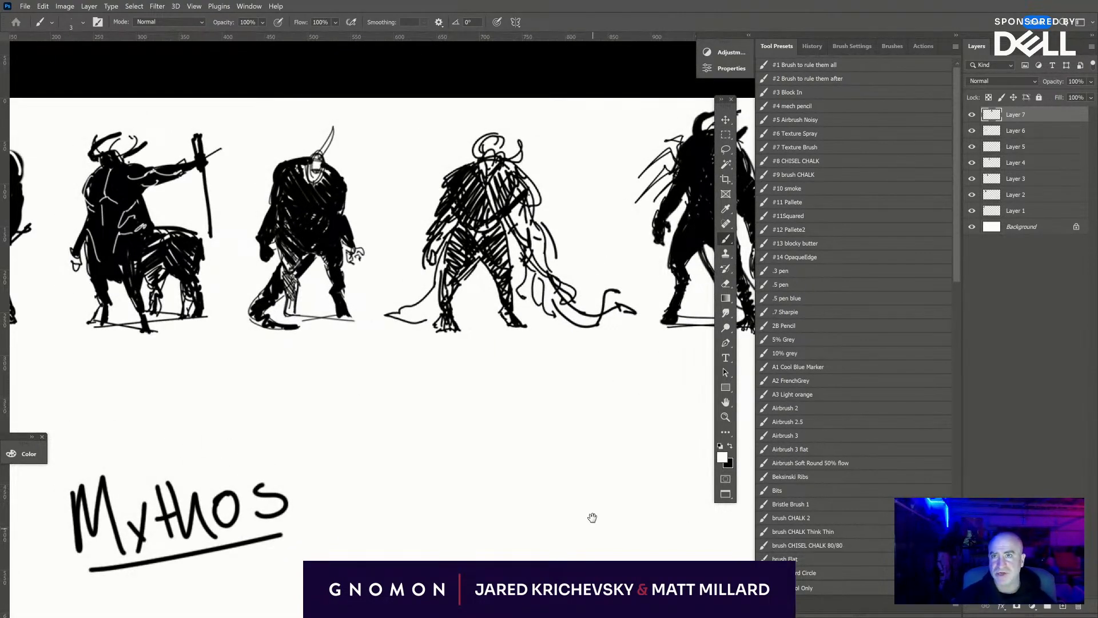
pyautogui.moveTo(585, 472); pyautogui.dragTo(578, 398)
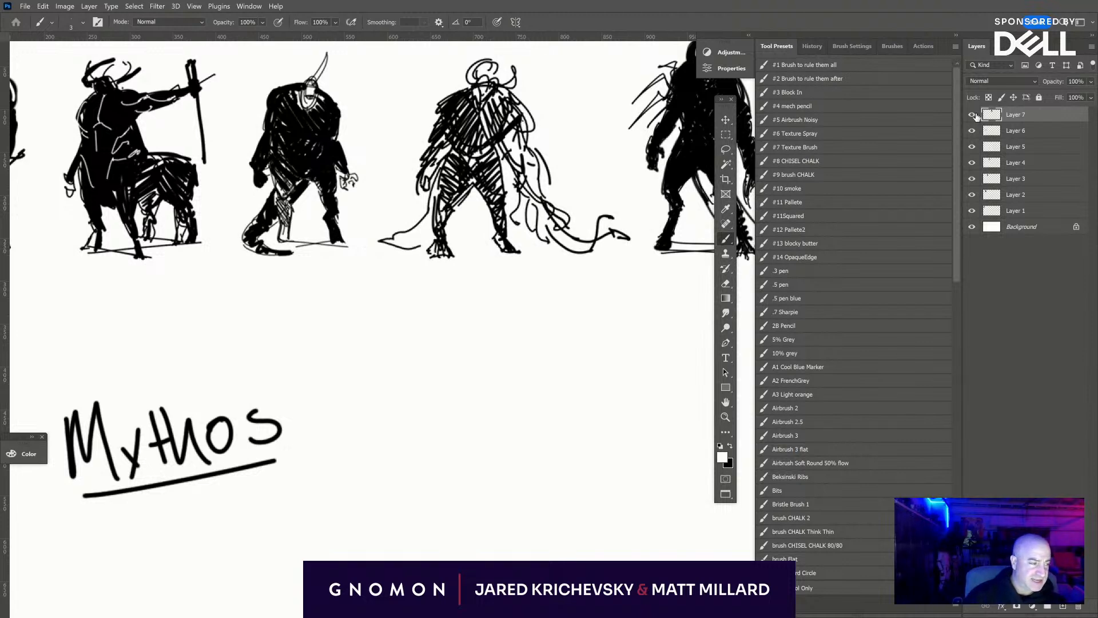
# - Add a new layer and sketch a black circle of overlapping strokes beside the "Mythos" title as the creature's body
pyautogui.click(1063, 606)
pyautogui.moveTo(566, 491); pyautogui.dragTo(549, 456)
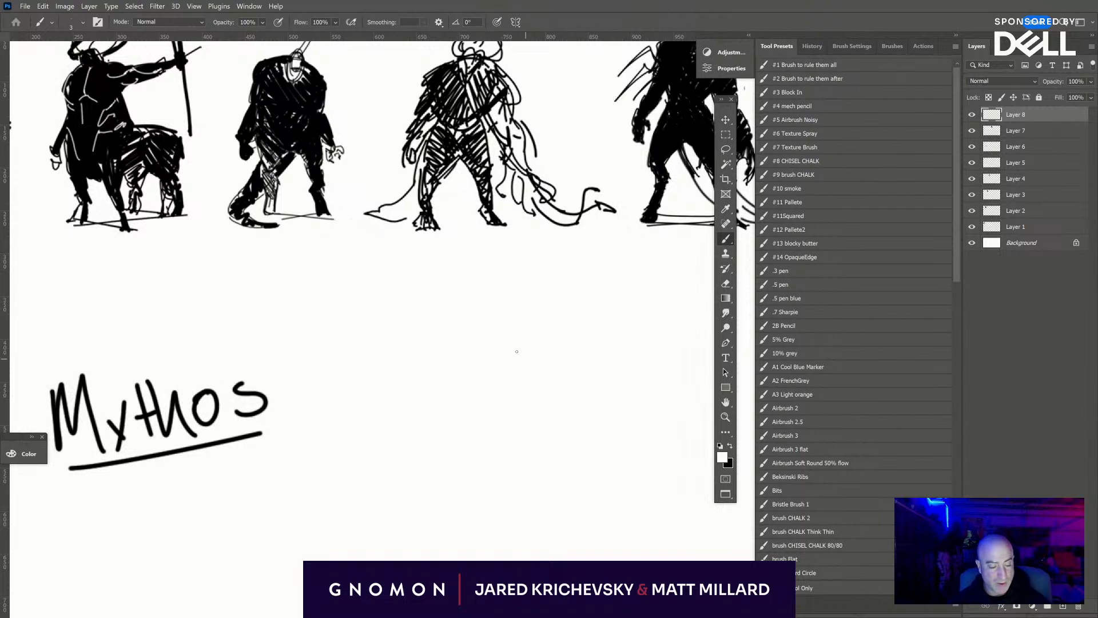
pyautogui.press('x')
pyautogui.moveTo(504, 355)
pyautogui.mouseDown()
pyautogui.moveTo(491, 401)
pyautogui.moveTo(549, 352)
pyautogui.moveTo(544, 444)
pyautogui.moveTo(504, 355)
pyautogui.moveTo(492, 372)
pyautogui.moveTo(543, 352)
pyautogui.moveTo(572, 367)
pyautogui.moveTo(578, 400)
pyautogui.moveTo(550, 357)
pyautogui.moveTo(504, 440)
pyautogui.moveTo(569, 404)
pyautogui.mouseUp()
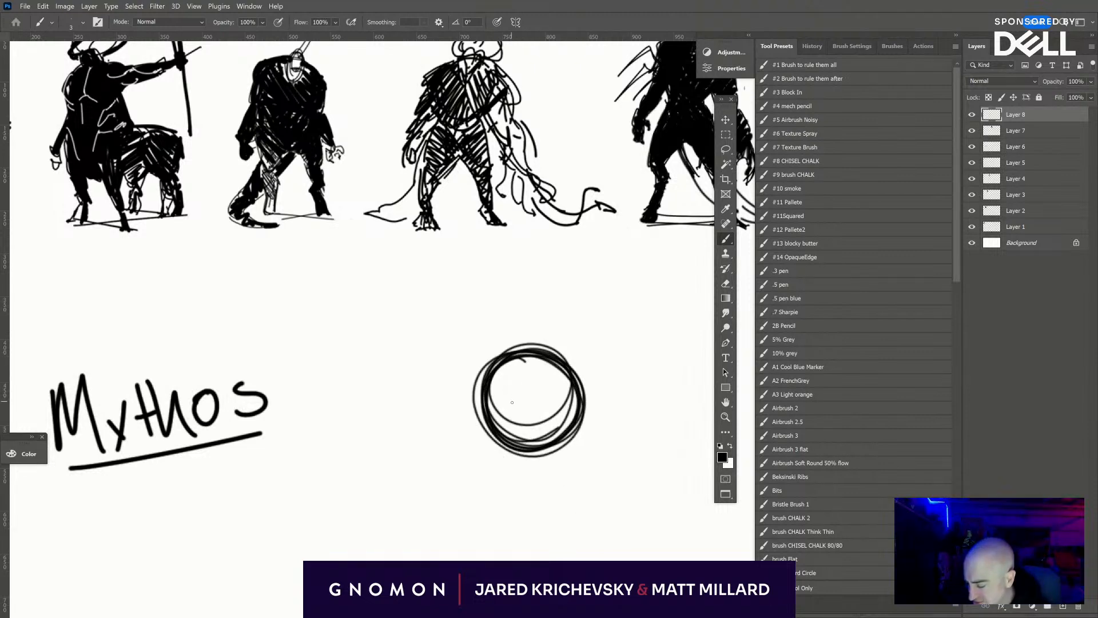
# - Fill the circle with black using a brush size of 10, and paint a rounded head shape rising above it
pyautogui.press(']')
pyautogui.press(']')
pyautogui.press(']')
pyautogui.press(']')
pyautogui.press(']')
pyautogui.press(']')
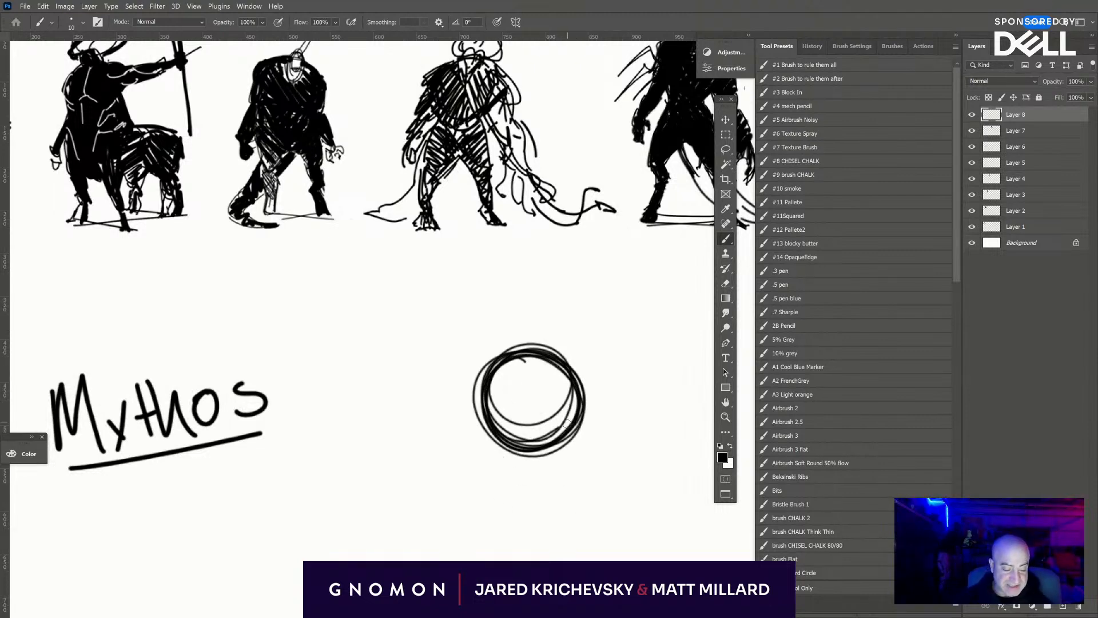
pyautogui.moveTo(567, 424)
pyautogui.mouseDown()
pyautogui.moveTo(537, 443)
pyautogui.moveTo(564, 408)
pyautogui.moveTo(486, 404)
pyautogui.moveTo(529, 416)
pyautogui.moveTo(480, 390)
pyautogui.moveTo(541, 400)
pyautogui.moveTo(542, 377)
pyautogui.moveTo(562, 404)
pyautogui.moveTo(560, 381)
pyautogui.moveTo(557, 412)
pyautogui.mouseUp()
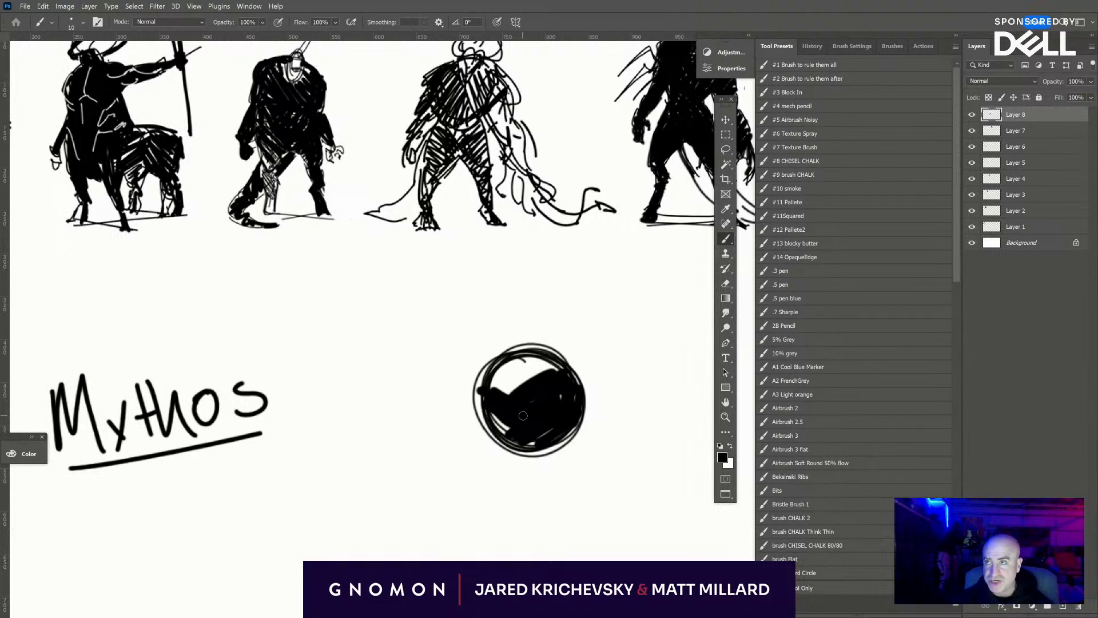
pyautogui.moveTo(482, 413)
pyautogui.mouseDown()
pyautogui.moveTo(496, 446)
pyautogui.moveTo(518, 433)
pyautogui.moveTo(507, 451)
pyautogui.moveTo(579, 411)
pyautogui.moveTo(534, 464)
pyautogui.moveTo(522, 447)
pyautogui.moveTo(570, 419)
pyautogui.moveTo(536, 448)
pyautogui.moveTo(563, 396)
pyautogui.mouseUp()
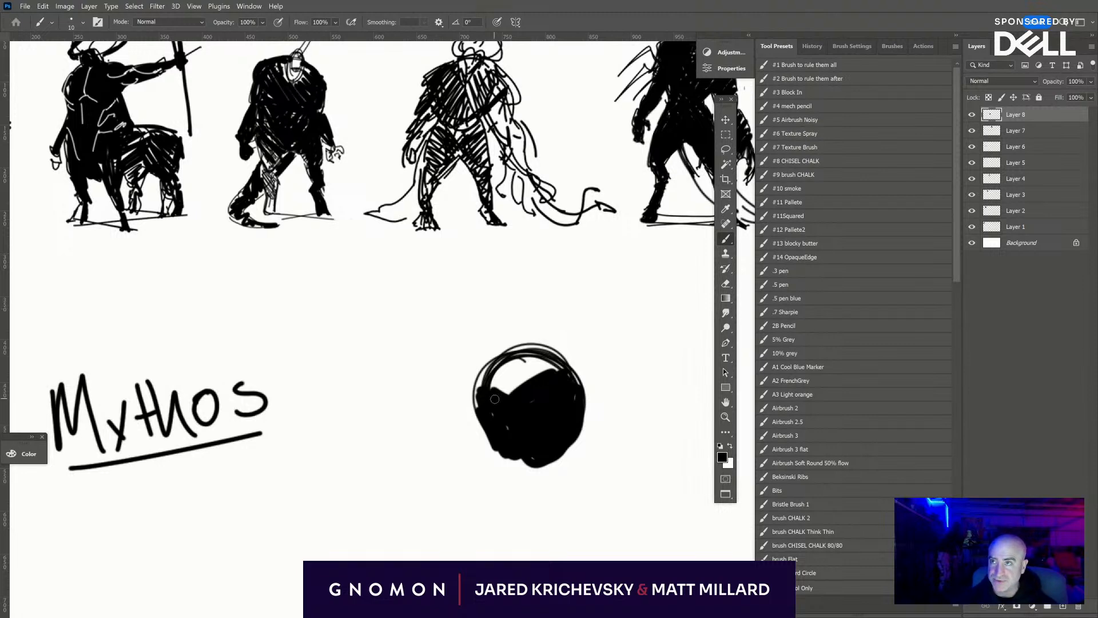
pyautogui.moveTo(513, 387)
pyautogui.mouseDown()
pyautogui.moveTo(509, 311)
pyautogui.moveTo(497, 332)
pyautogui.moveTo(518, 296)
pyautogui.moveTo(529, 328)
pyautogui.moveTo(496, 337)
pyautogui.moveTo(520, 349)
pyautogui.moveTo(523, 300)
pyautogui.moveTo(521, 333)
pyautogui.moveTo(514, 305)
pyautogui.mouseUp()
pyautogui.moveTo(532, 342)
pyautogui.mouseDown()
pyautogui.moveTo(496, 377)
pyautogui.moveTo(514, 365)
pyautogui.moveTo(537, 372)
pyautogui.mouseUp()
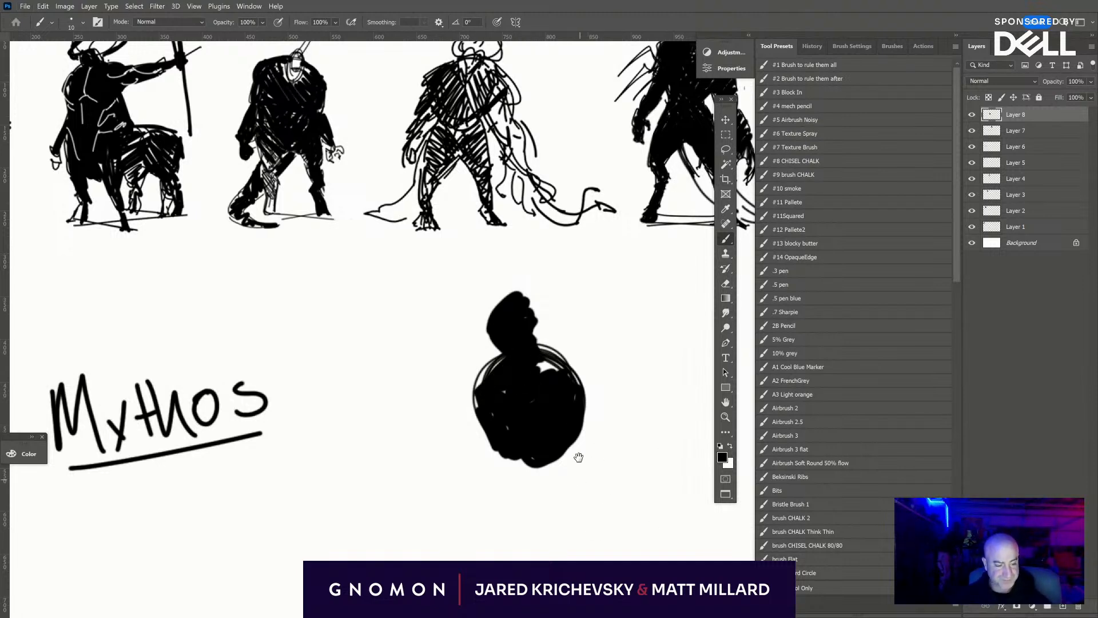
# - Paint the creature's hips beneath the round body and a bent front leg with a knee, thin shin and foot
pyautogui.moveTo(579, 456)
pyautogui.mouseDown()
pyautogui.moveTo(587, 379)
pyautogui.moveTo(548, 396)
pyautogui.mouseUp()
pyautogui.moveTo(508, 326)
pyautogui.mouseDown()
pyautogui.moveTo(492, 385)
pyautogui.moveTo(513, 401)
pyautogui.moveTo(499, 365)
pyautogui.moveTo(541, 405)
pyautogui.moveTo(568, 351)
pyautogui.moveTo(558, 390)
pyautogui.mouseUp()
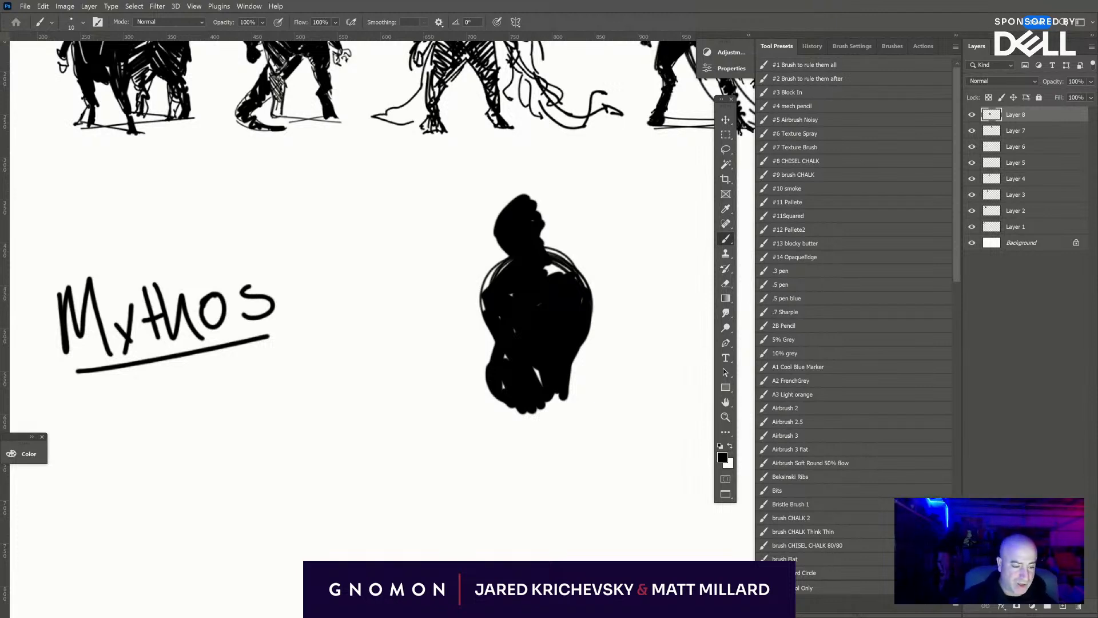
pyautogui.moveTo(490, 380); pyautogui.dragTo(455, 449)
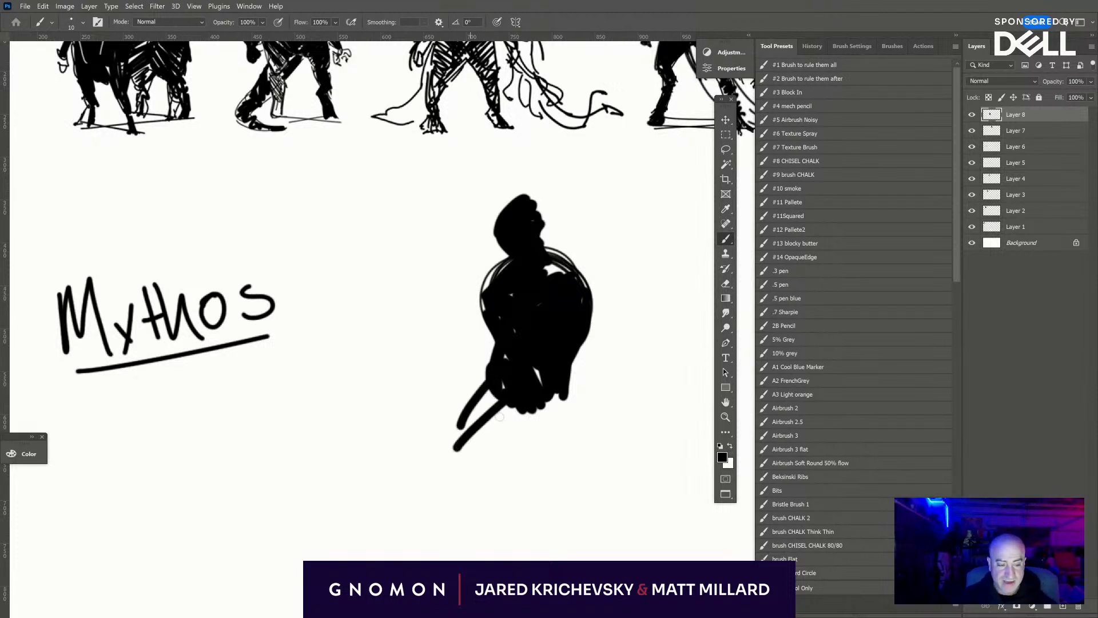
pyautogui.moveTo(514, 411); pyautogui.dragTo(443, 475)
pyautogui.moveTo(490, 391)
pyautogui.mouseDown()
pyautogui.moveTo(428, 492)
pyautogui.moveTo(510, 382)
pyautogui.moveTo(483, 395)
pyautogui.mouseUp()
pyautogui.moveTo(432, 490)
pyautogui.mouseDown()
pyautogui.moveTo(463, 522)
pyautogui.moveTo(450, 470)
pyautogui.moveTo(462, 459)
pyautogui.moveTo(471, 510)
pyautogui.moveTo(455, 510)
pyautogui.moveTo(476, 521)
pyautogui.moveTo(509, 450)
pyautogui.moveTo(452, 519)
pyautogui.mouseUp()
pyautogui.moveTo(456, 472)
pyautogui.mouseDown()
pyautogui.moveTo(424, 548)
pyautogui.moveTo(448, 524)
pyautogui.moveTo(413, 556)
pyautogui.mouseUp()
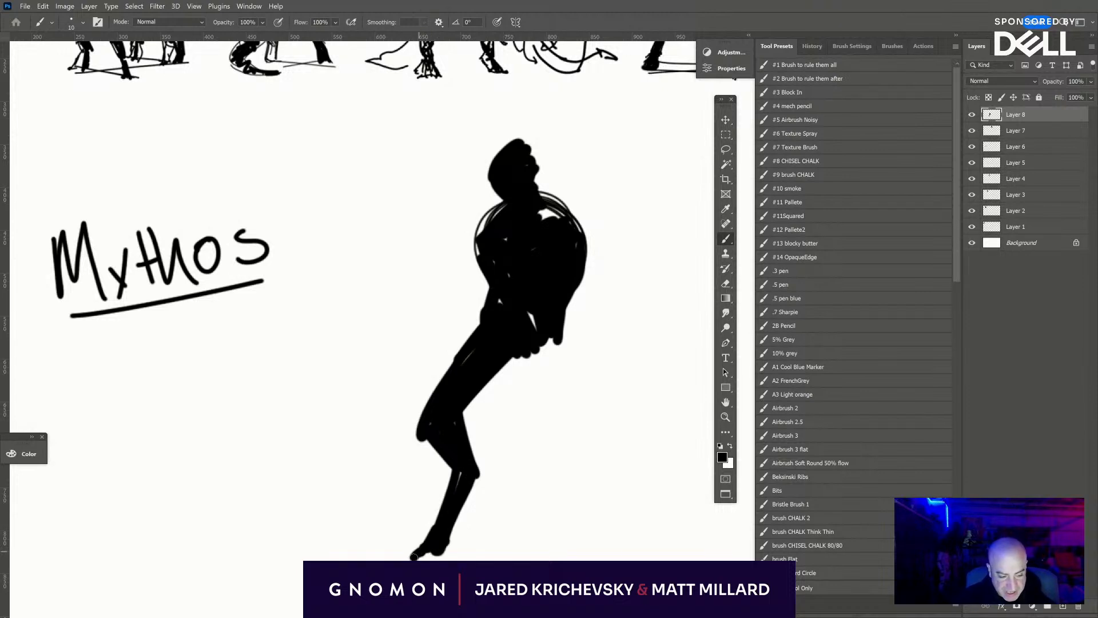
# - Paint a second leg striding back to a raised-heel foot, fill white gaps in the torso, and thicken the front foot
pyautogui.moveTo(536, 351); pyautogui.dragTo(550, 382)
pyautogui.moveTo(561, 329)
pyautogui.mouseDown()
pyautogui.moveTo(553, 407)
pyautogui.moveTo(555, 394)
pyautogui.moveTo(566, 427)
pyautogui.mouseUp()
pyautogui.moveTo(545, 365)
pyautogui.mouseDown()
pyautogui.moveTo(579, 420)
pyautogui.moveTo(554, 330)
pyautogui.moveTo(589, 433)
pyautogui.moveTo(548, 401)
pyautogui.moveTo(538, 343)
pyautogui.moveTo(562, 385)
pyautogui.mouseUp()
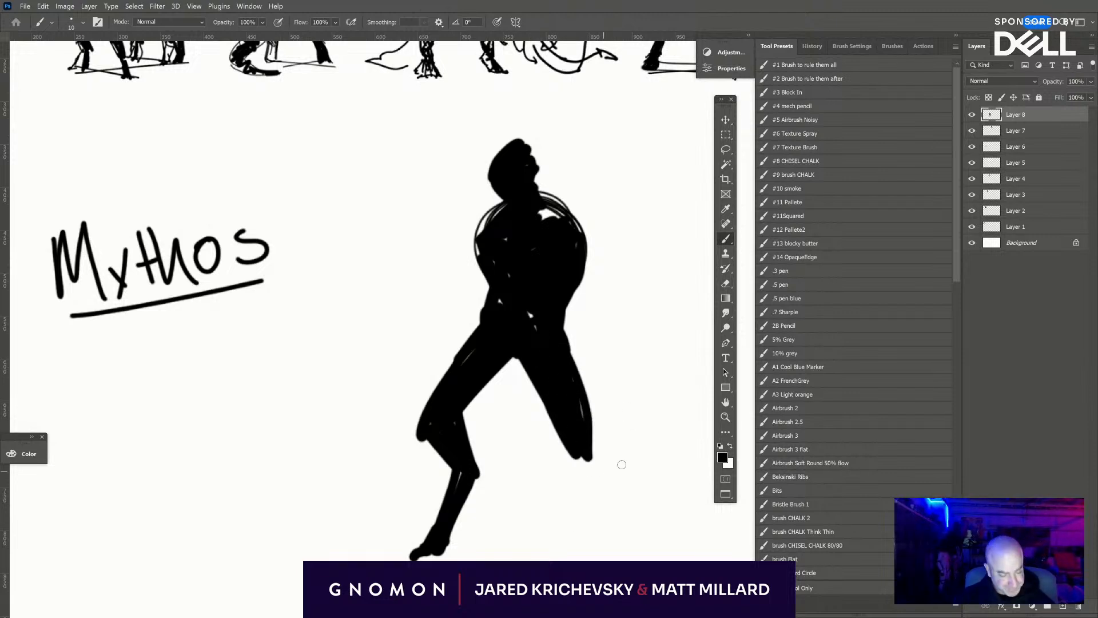
pyautogui.moveTo(604, 474); pyautogui.dragTo(580, 413)
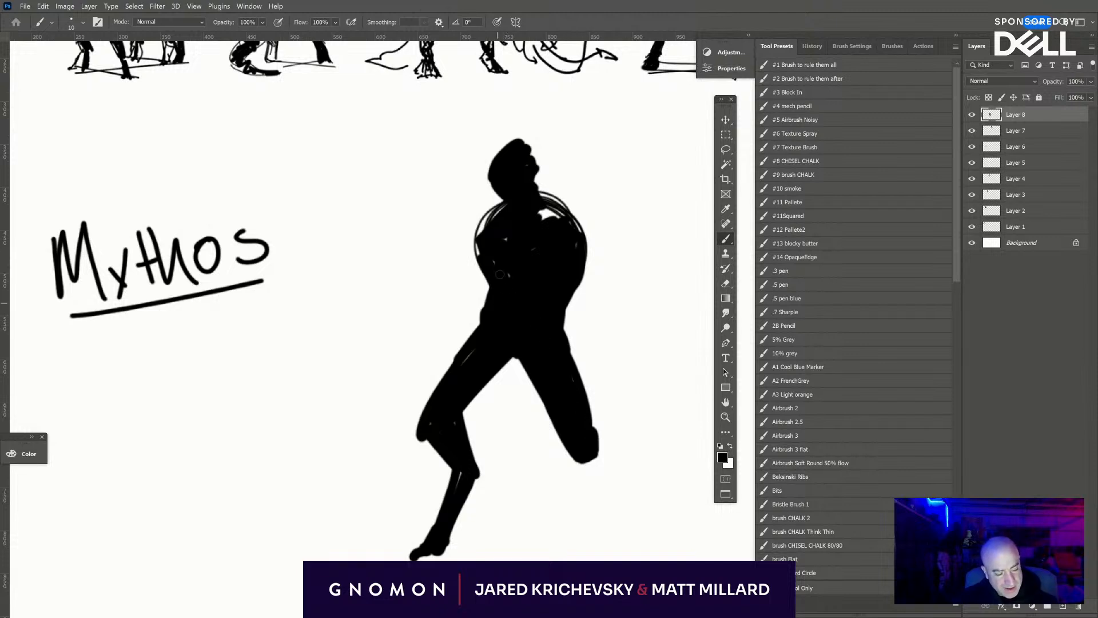
pyautogui.moveTo(534, 210); pyautogui.dragTo(560, 226)
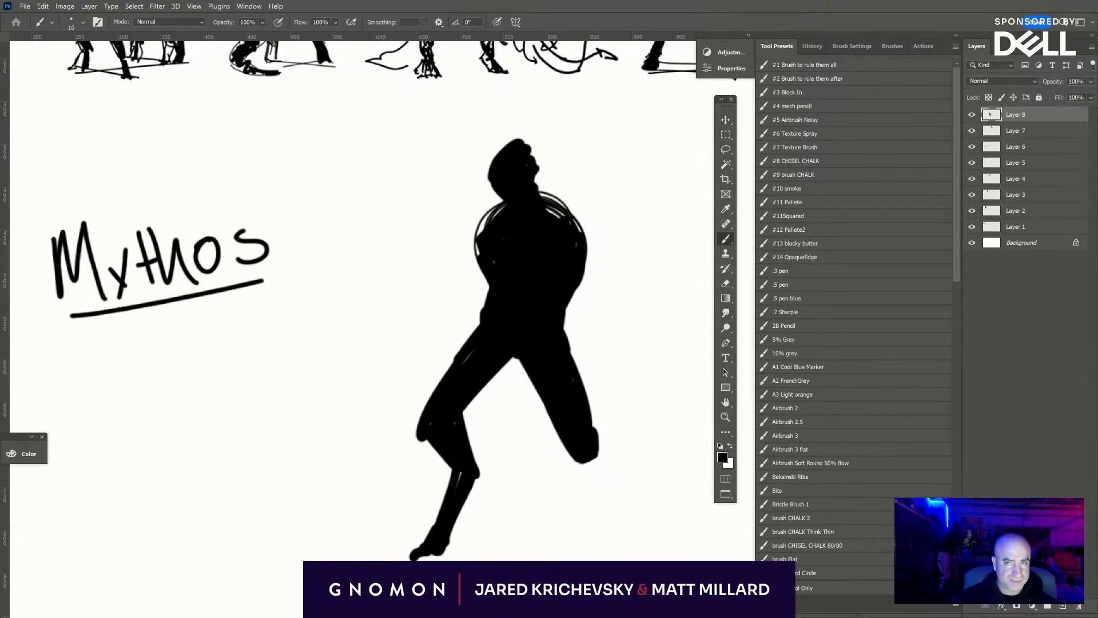
pyautogui.moveTo(583, 421)
pyautogui.mouseDown()
pyautogui.moveTo(639, 553)
pyautogui.moveTo(629, 486)
pyautogui.moveTo(612, 475)
pyautogui.moveTo(652, 555)
pyautogui.mouseUp()
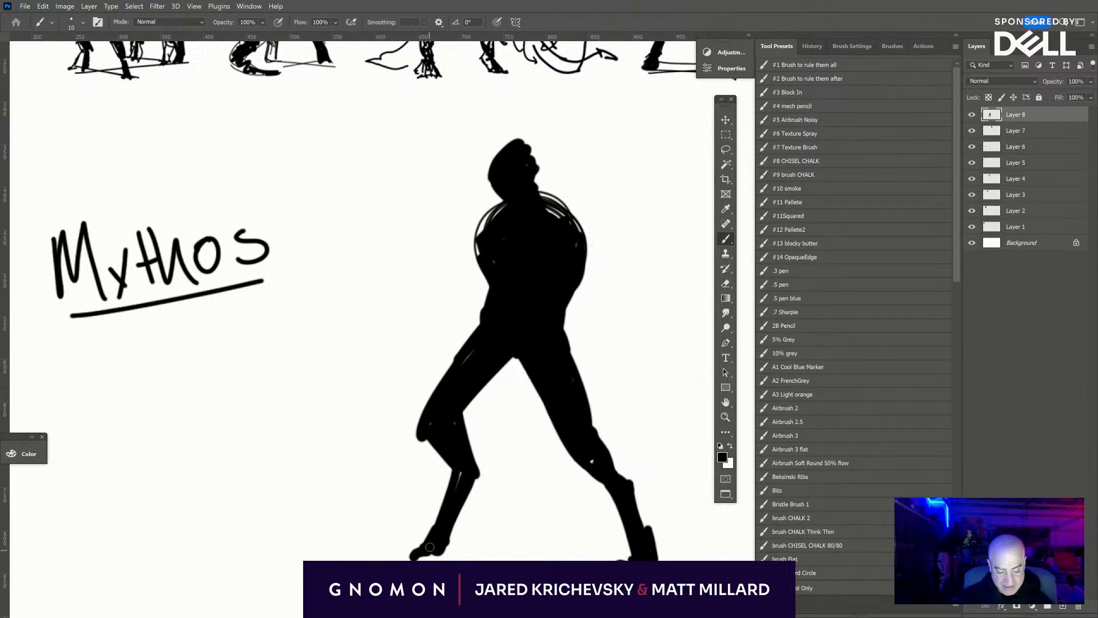
pyautogui.moveTo(430, 547); pyautogui.dragTo(418, 554)
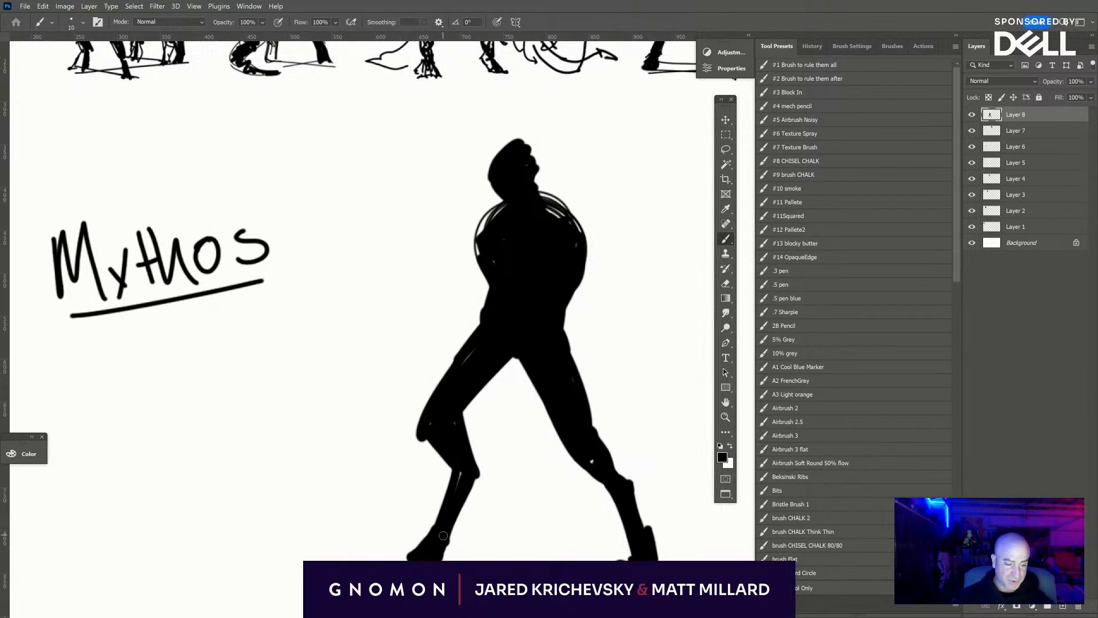
# - Paint a solid slope from the top of the head down to the rear shoulder and fill the chest outline
pyautogui.press('e')
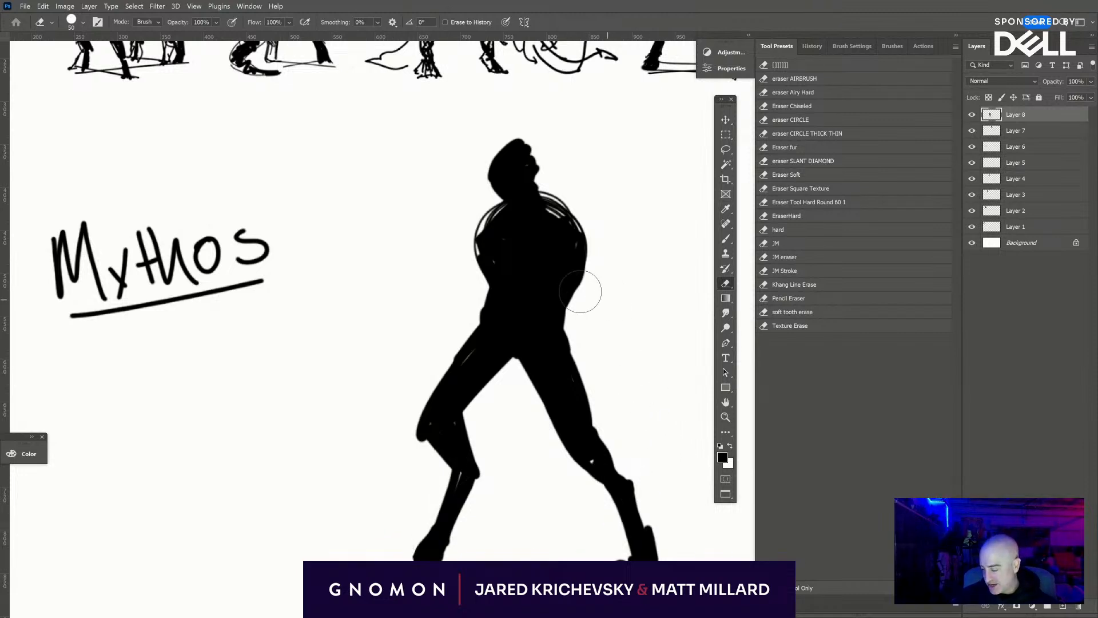
pyautogui.press('b')
pyautogui.moveTo(555, 220)
pyautogui.mouseDown()
pyautogui.moveTo(532, 178)
pyautogui.moveTo(565, 209)
pyautogui.moveTo(544, 165)
pyautogui.moveTo(571, 202)
pyautogui.moveTo(575, 272)
pyautogui.mouseUp()
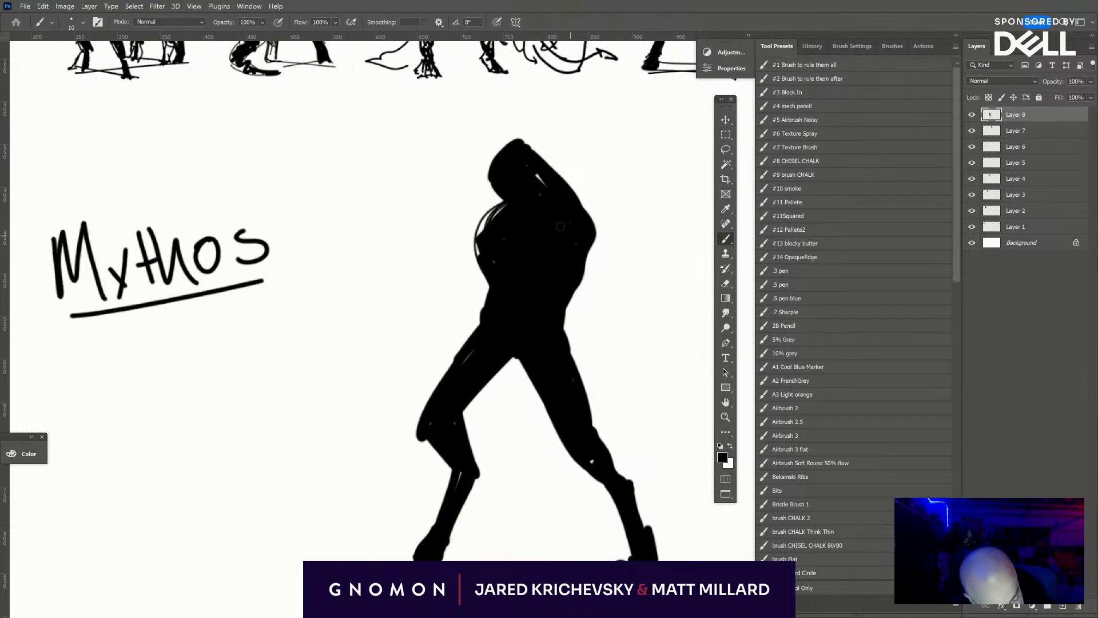
pyautogui.moveTo(507, 201)
pyautogui.mouseDown()
pyautogui.moveTo(491, 207)
pyautogui.moveTo(503, 195)
pyautogui.mouseUp()
# - Paint the front arm hanging from the shoulder, with a bent elbow, long thin forearm and fingered hand beside the front knee
pyautogui.moveTo(645, 398); pyautogui.dragTo(558, 548)
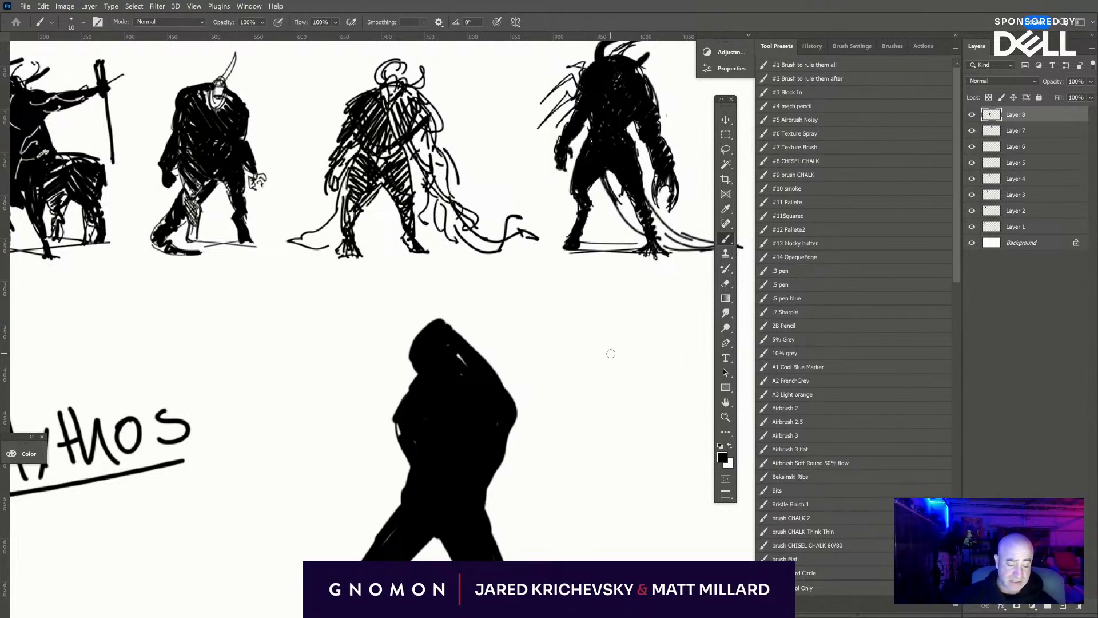
pyautogui.moveTo(481, 517); pyautogui.dragTo(525, 362)
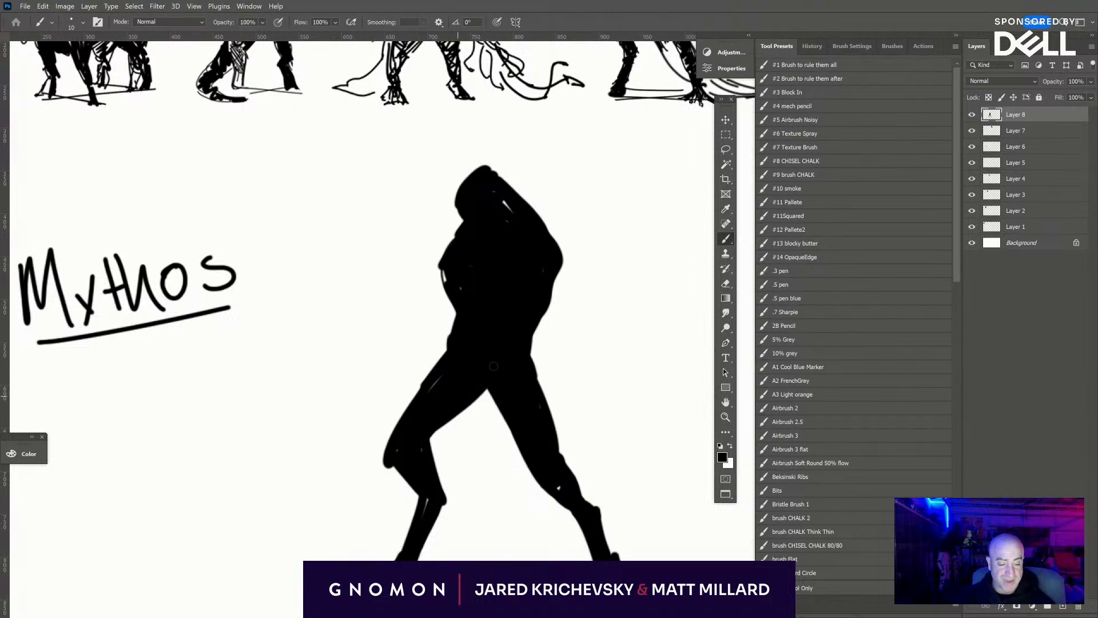
pyautogui.moveTo(450, 253); pyautogui.dragTo(409, 338)
pyautogui.moveTo(452, 285)
pyautogui.mouseDown()
pyautogui.moveTo(428, 314)
pyautogui.moveTo(434, 285)
pyautogui.mouseUp()
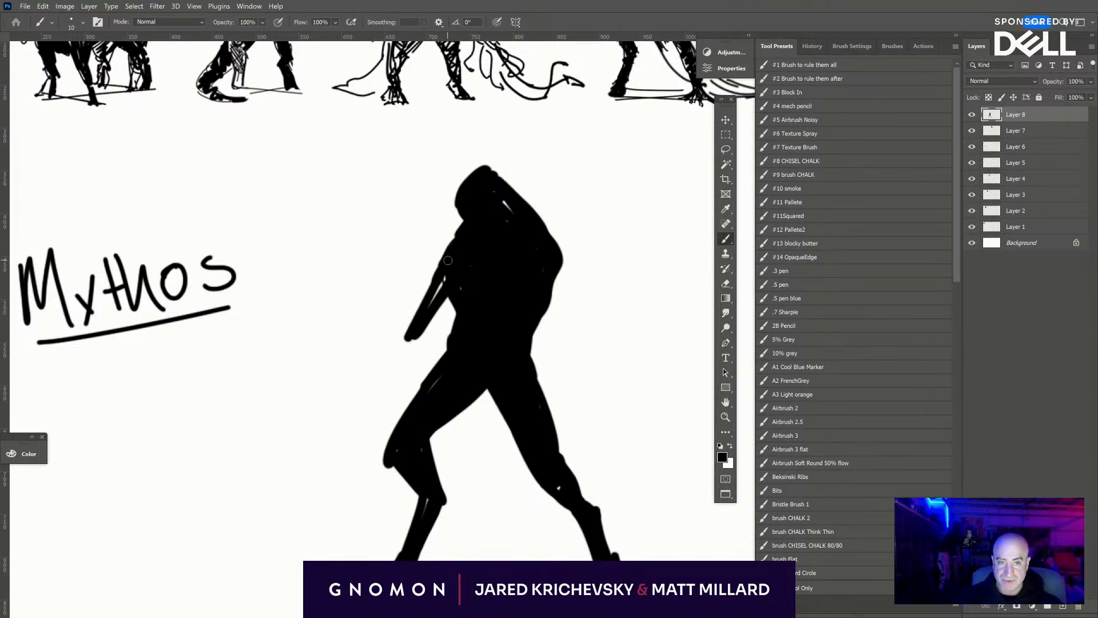
pyautogui.moveTo(426, 325); pyautogui.dragTo(413, 359)
pyautogui.hotkey('ctrl', 'z')
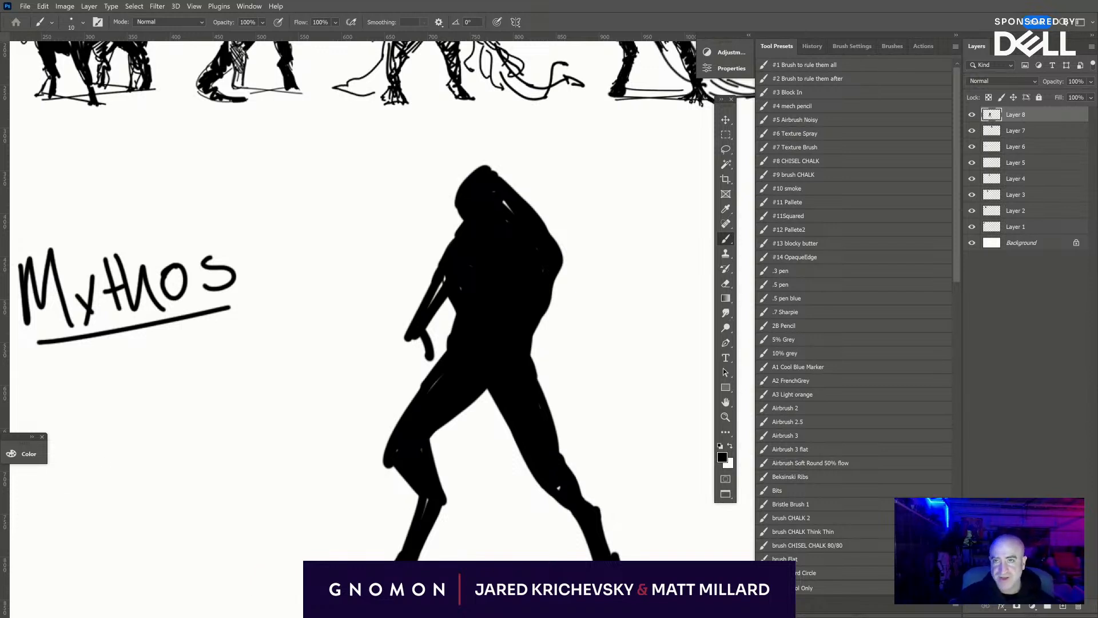
pyautogui.moveTo(448, 285)
pyautogui.mouseDown()
pyautogui.moveTo(435, 305)
pyautogui.moveTo(445, 258)
pyautogui.moveTo(430, 300)
pyautogui.moveTo(454, 253)
pyautogui.moveTo(443, 256)
pyautogui.moveTo(466, 236)
pyautogui.moveTo(427, 339)
pyautogui.moveTo(412, 333)
pyautogui.moveTo(430, 353)
pyautogui.moveTo(413, 358)
pyautogui.moveTo(353, 450)
pyautogui.moveTo(351, 479)
pyautogui.moveTo(369, 463)
pyautogui.mouseUp()
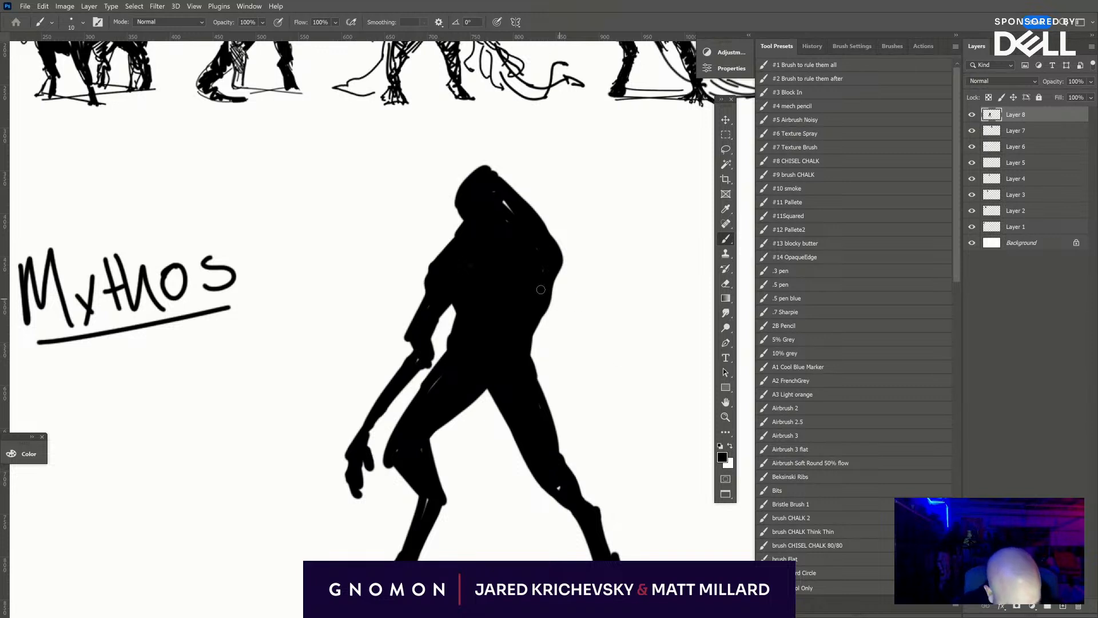
# - Paint the rear arm down from the shoulder, bending at the elbow and crossing the back thigh to a hand between the legs
pyautogui.moveTo(541, 290)
pyautogui.mouseDown()
pyautogui.moveTo(546, 324)
pyautogui.moveTo(543, 281)
pyautogui.moveTo(563, 334)
pyautogui.mouseUp()
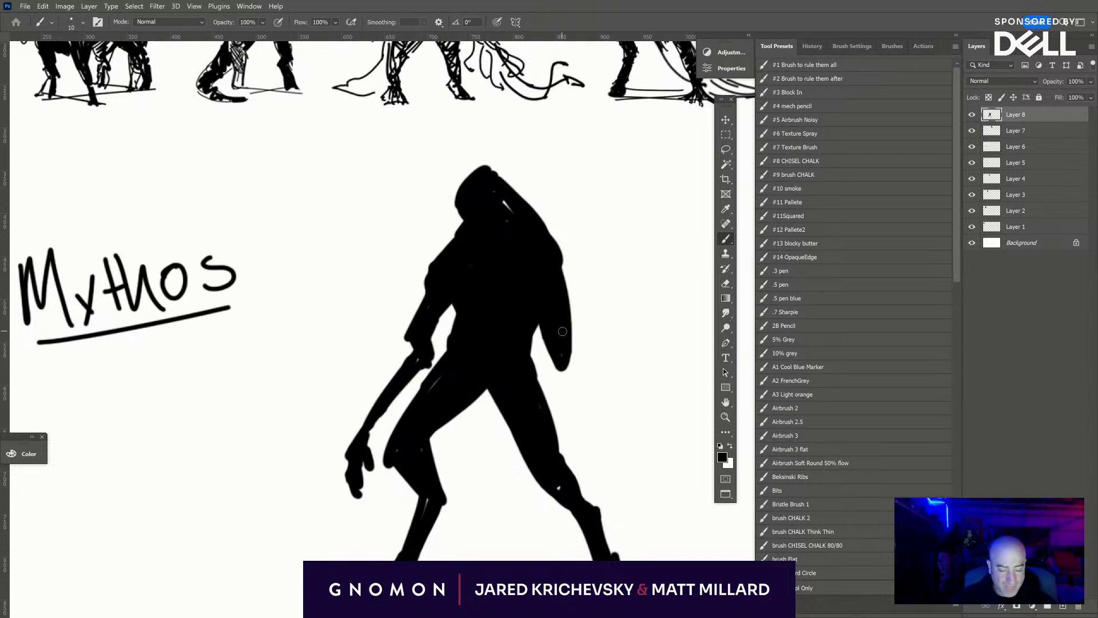
pyautogui.moveTo(414, 339)
pyautogui.mouseDown()
pyautogui.moveTo(418, 354)
pyautogui.moveTo(451, 324)
pyautogui.mouseUp()
pyautogui.moveTo(548, 347)
pyautogui.mouseDown()
pyautogui.moveTo(509, 477)
pyautogui.moveTo(535, 407)
pyautogui.moveTo(495, 483)
pyautogui.moveTo(497, 474)
pyautogui.mouseUp()
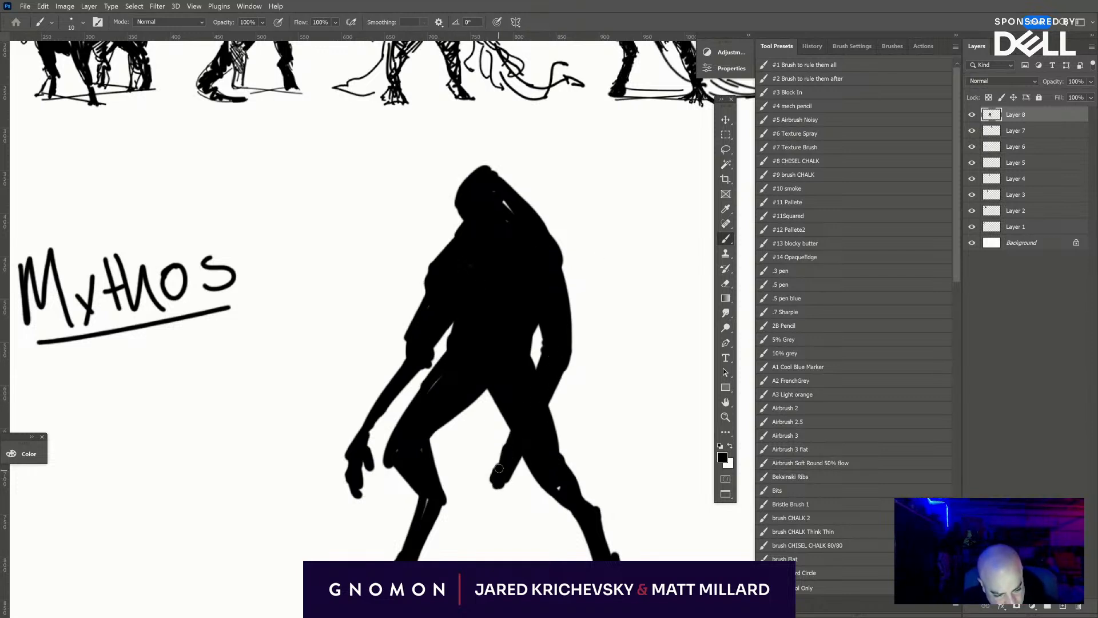
# - Paint a curved horn arching over the creature's head, and thicken the rear arm and the front forearm
pyautogui.moveTo(463, 204)
pyautogui.mouseDown()
pyautogui.moveTo(454, 147)
pyautogui.moveTo(462, 199)
pyautogui.moveTo(466, 127)
pyautogui.moveTo(452, 182)
pyautogui.moveTo(464, 137)
pyautogui.moveTo(514, 140)
pyautogui.moveTo(532, 157)
pyautogui.mouseUp()
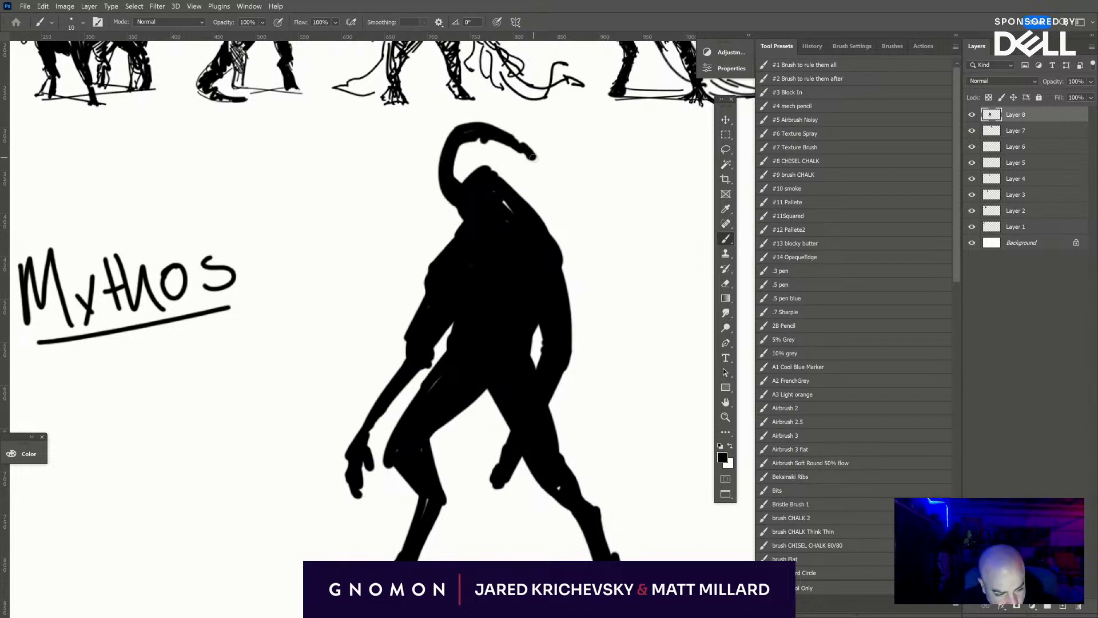
pyautogui.moveTo(492, 201); pyautogui.dragTo(510, 204)
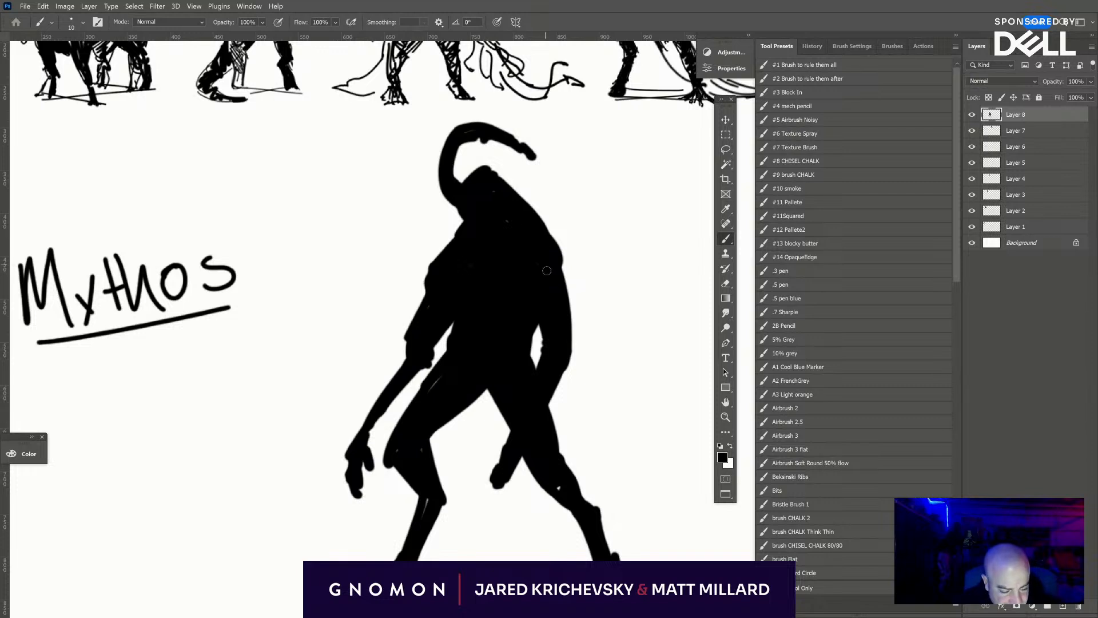
pyautogui.moveTo(560, 269)
pyautogui.mouseDown()
pyautogui.moveTo(574, 327)
pyautogui.moveTo(563, 273)
pyautogui.moveTo(576, 343)
pyautogui.moveTo(534, 419)
pyautogui.mouseUp()
pyautogui.moveTo(578, 358); pyautogui.dragTo(498, 461)
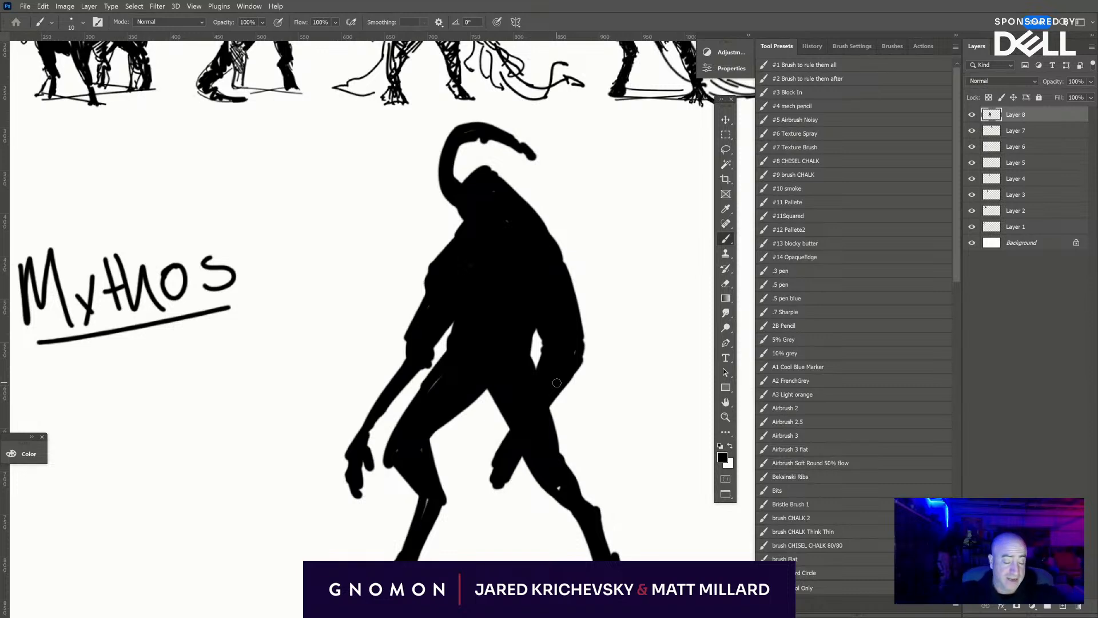
pyautogui.moveTo(430, 341)
pyautogui.mouseDown()
pyautogui.moveTo(439, 350)
pyautogui.moveTo(454, 337)
pyautogui.moveTo(371, 442)
pyautogui.mouseUp()
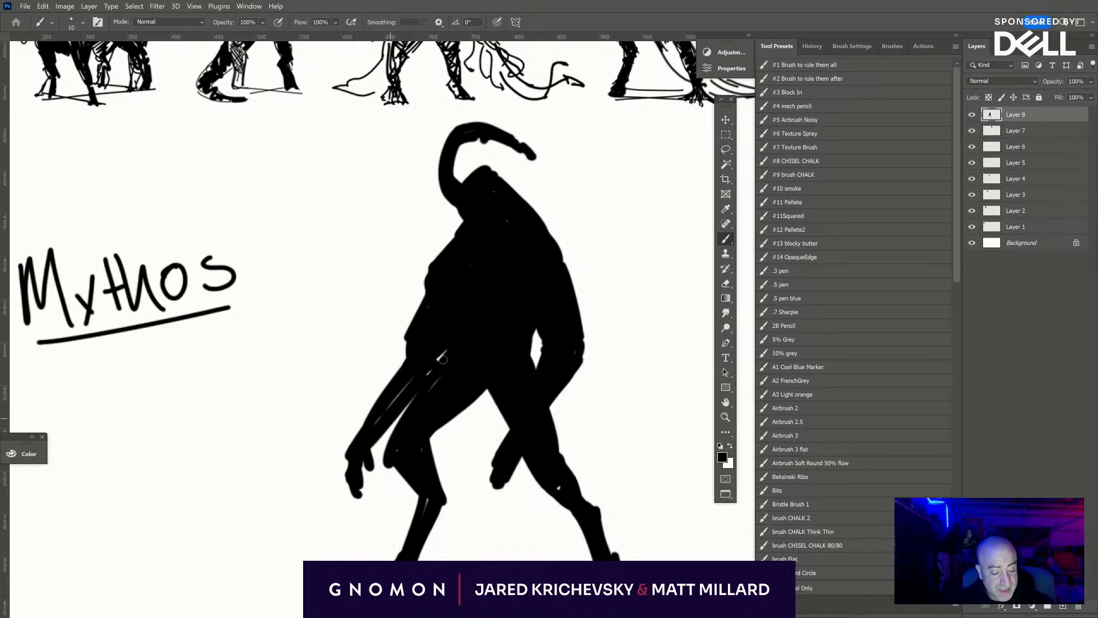
pyautogui.moveTo(443, 359); pyautogui.dragTo(391, 406)
# - Add a new layer and sketch a boxy stick figure beside the silhouette with a snouted head, torso, round hips and straight legs
pyautogui.moveTo(609, 377); pyautogui.dragTo(460, 409)
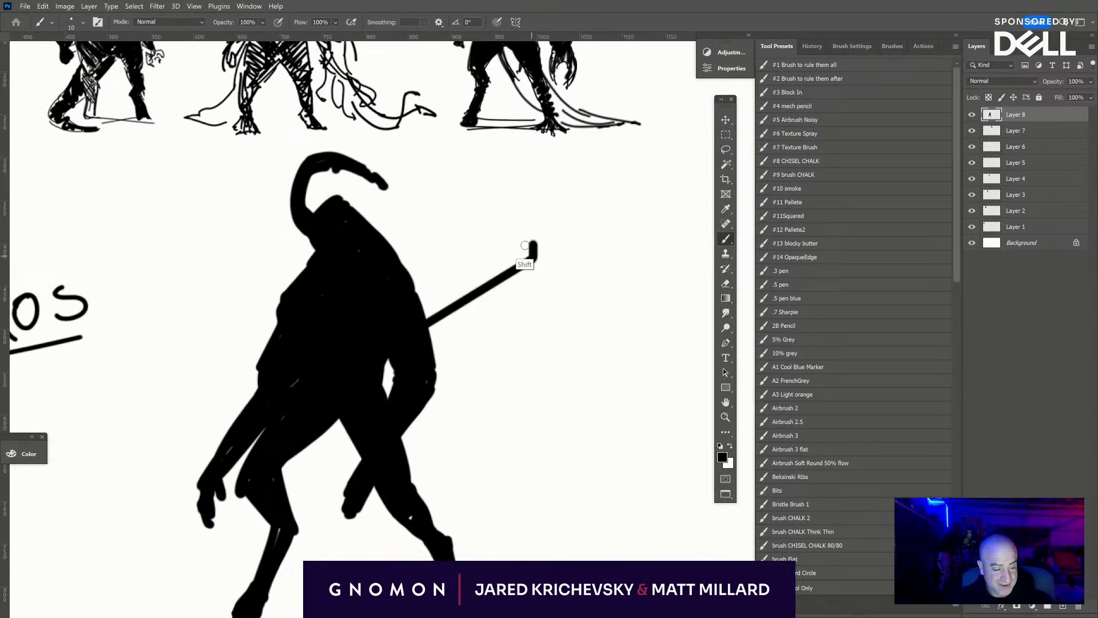
pyautogui.click(1063, 605)
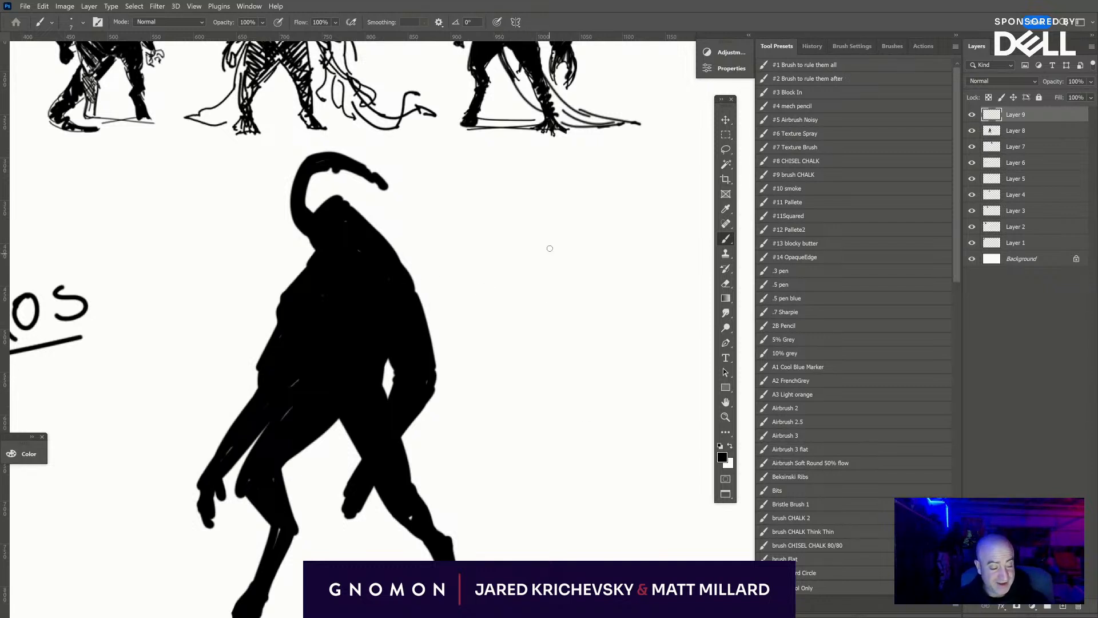
pyautogui.moveTo(548, 243)
pyautogui.mouseDown()
pyautogui.moveTo(595, 249)
pyautogui.moveTo(592, 308)
pyautogui.moveTo(551, 308)
pyautogui.mouseUp()
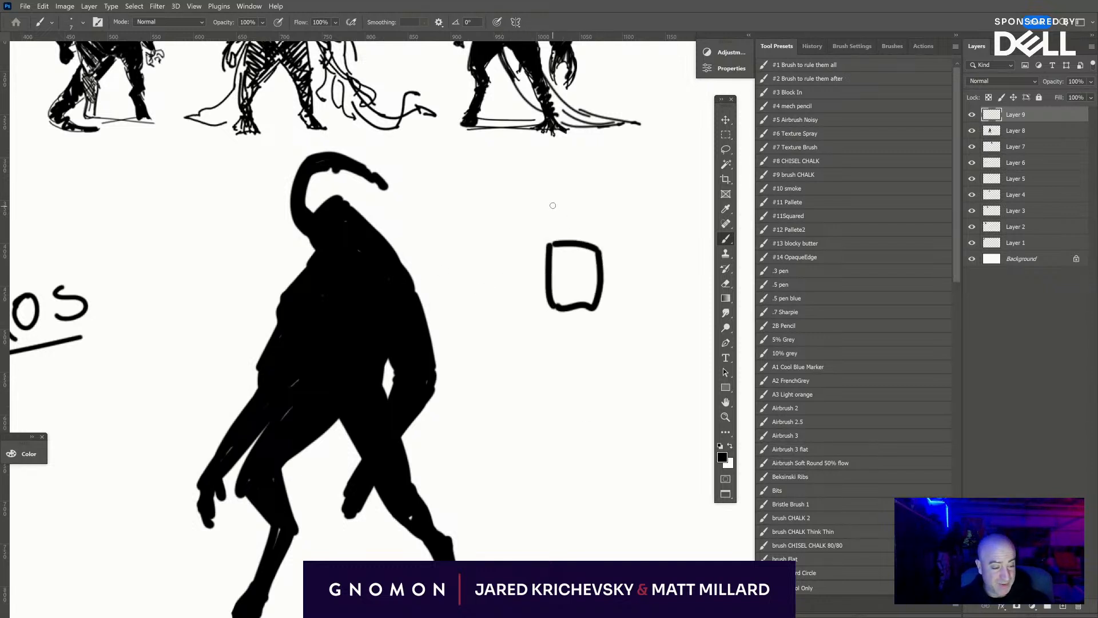
pyautogui.moveTo(549, 242)
pyautogui.mouseDown()
pyautogui.moveTo(570, 194)
pyautogui.moveTo(601, 217)
pyautogui.moveTo(635, 215)
pyautogui.moveTo(599, 257)
pyautogui.mouseUp()
pyautogui.moveTo(557, 307)
pyautogui.mouseDown()
pyautogui.moveTo(591, 336)
pyautogui.moveTo(556, 344)
pyautogui.moveTo(592, 332)
pyautogui.moveTo(551, 432)
pyautogui.mouseUp()
pyautogui.moveTo(586, 324); pyautogui.dragTo(585, 446)
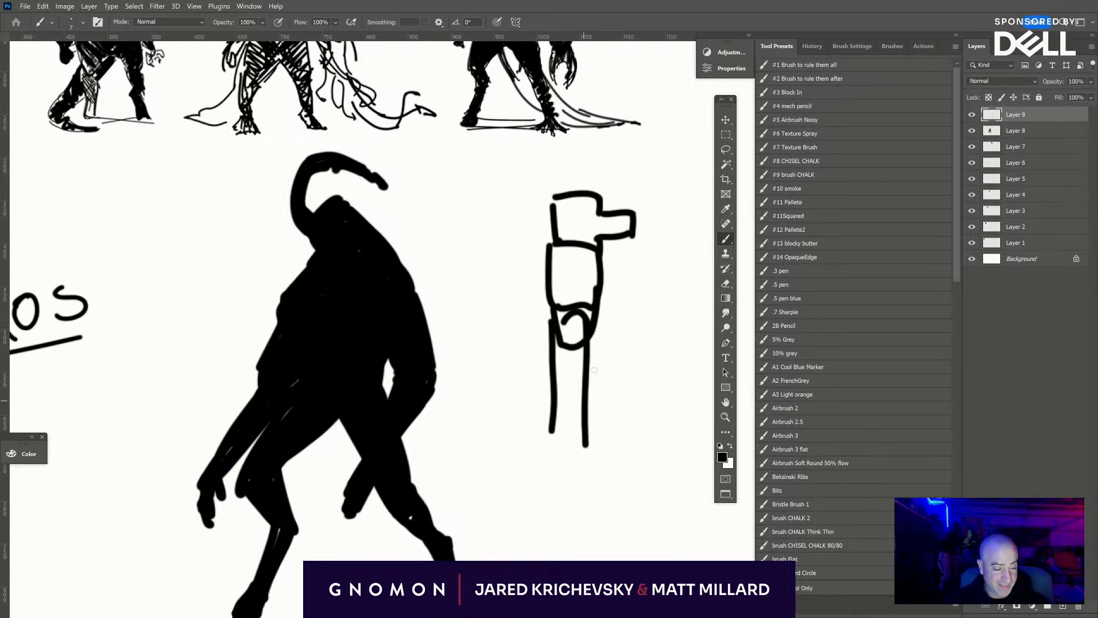
# - Give the boxy figure an outstretched arm holding a tall staff, a second arm hanging behind, and two curved horns
pyautogui.moveTo(597, 299); pyautogui.dragTo(649, 296)
pyautogui.moveTo(663, 193); pyautogui.dragTo(656, 432)
pyautogui.moveTo(652, 298); pyautogui.dragTo(668, 294)
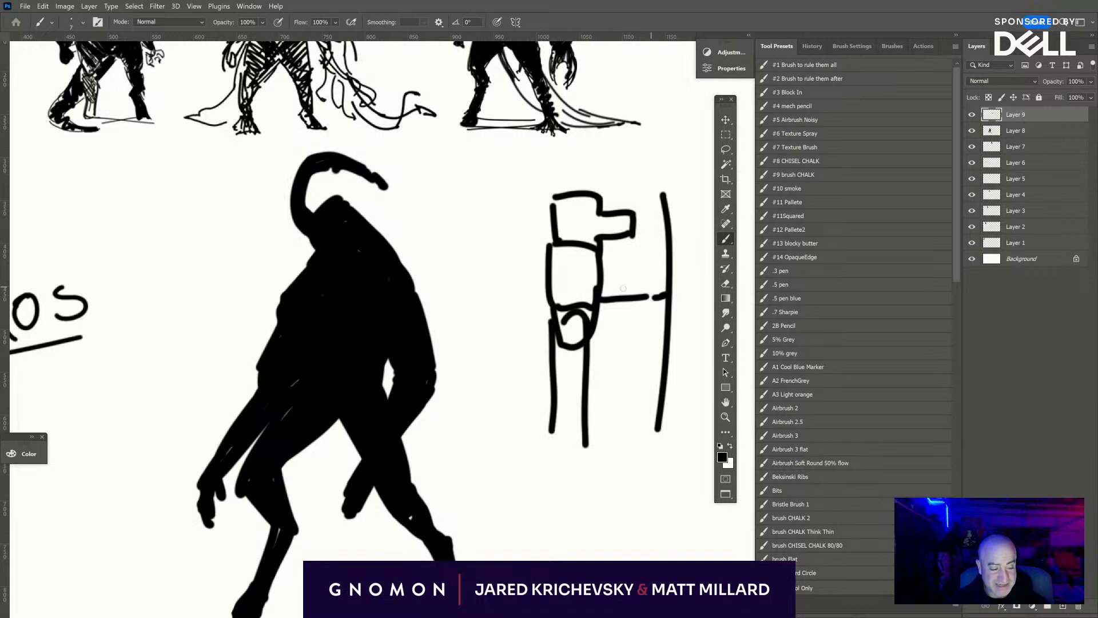
pyautogui.moveTo(550, 246); pyautogui.dragTo(530, 333)
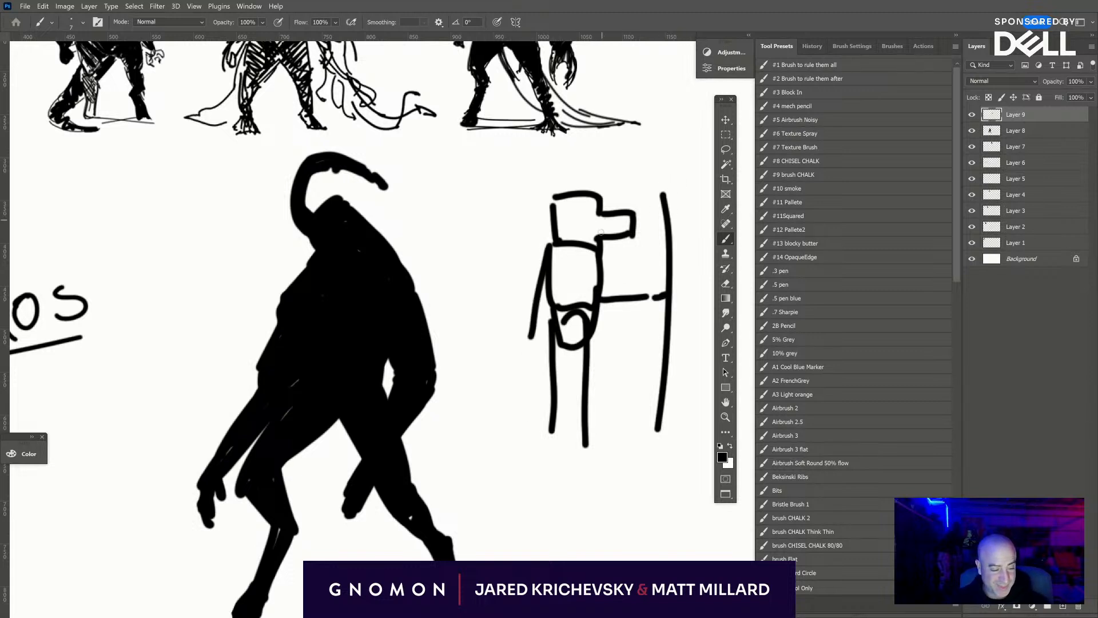
pyautogui.moveTo(597, 241); pyautogui.dragTo(618, 238)
pyautogui.moveTo(566, 203)
pyautogui.mouseDown()
pyautogui.moveTo(536, 202)
pyautogui.moveTo(552, 162)
pyautogui.mouseUp()
pyautogui.moveTo(601, 196); pyautogui.dragTo(591, 175)
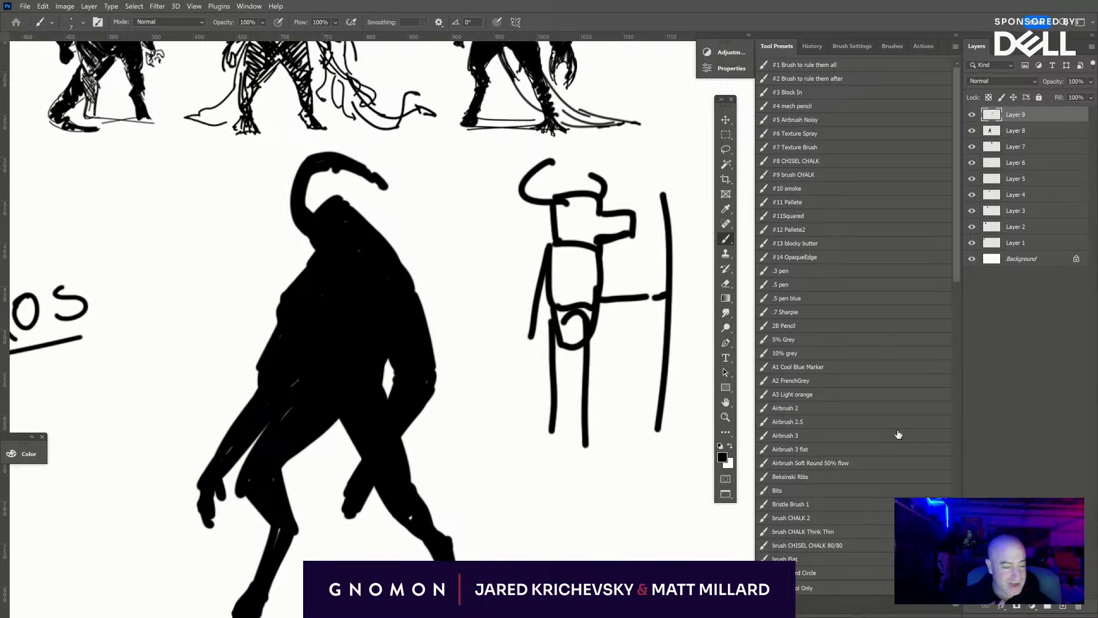
# - Hide Layer 9 with the boxy figure and enlarge the silhouette's hand between the legs on Layer 8
pyautogui.click(972, 115)
pyautogui.click(1015, 131)
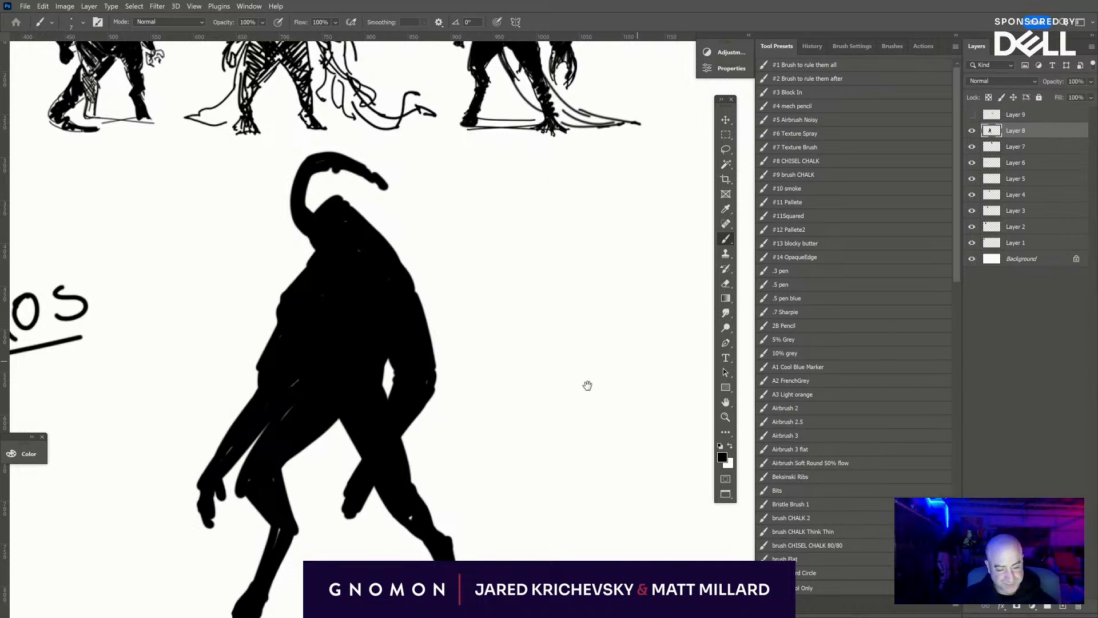
pyautogui.moveTo(483, 405); pyautogui.dragTo(626, 353)
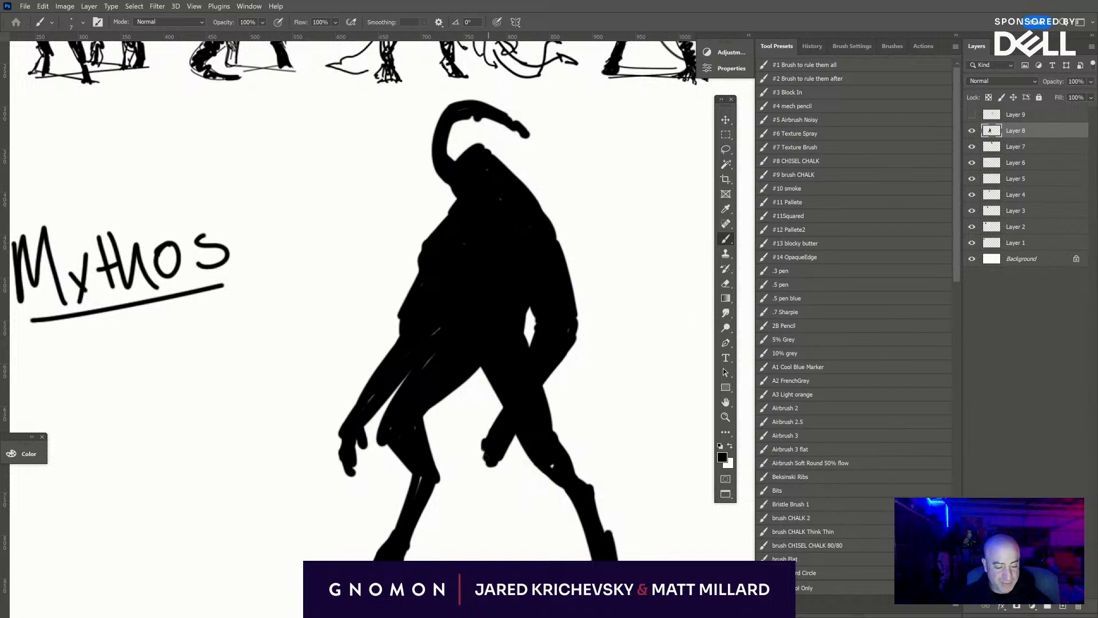
pyautogui.moveTo(485, 451); pyautogui.dragTo(506, 468)
pyautogui.moveTo(493, 419); pyautogui.dragTo(485, 437)
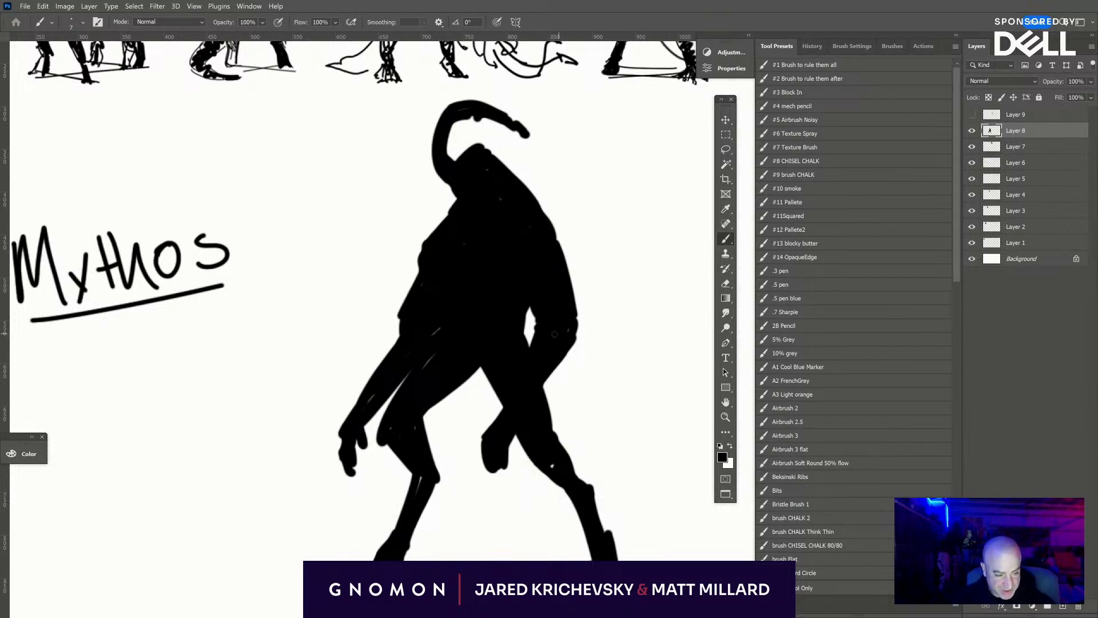
# - Narrow the gap between the rear arm and waist, and paint a second curved horn extending behind the head
pyautogui.moveTo(535, 309)
pyautogui.mouseDown()
pyautogui.moveTo(529, 340)
pyautogui.moveTo(527, 325)
pyautogui.mouseUp()
pyautogui.moveTo(494, 156); pyautogui.dragTo(585, 191)
pyautogui.moveTo(519, 168); pyautogui.dragTo(599, 201)
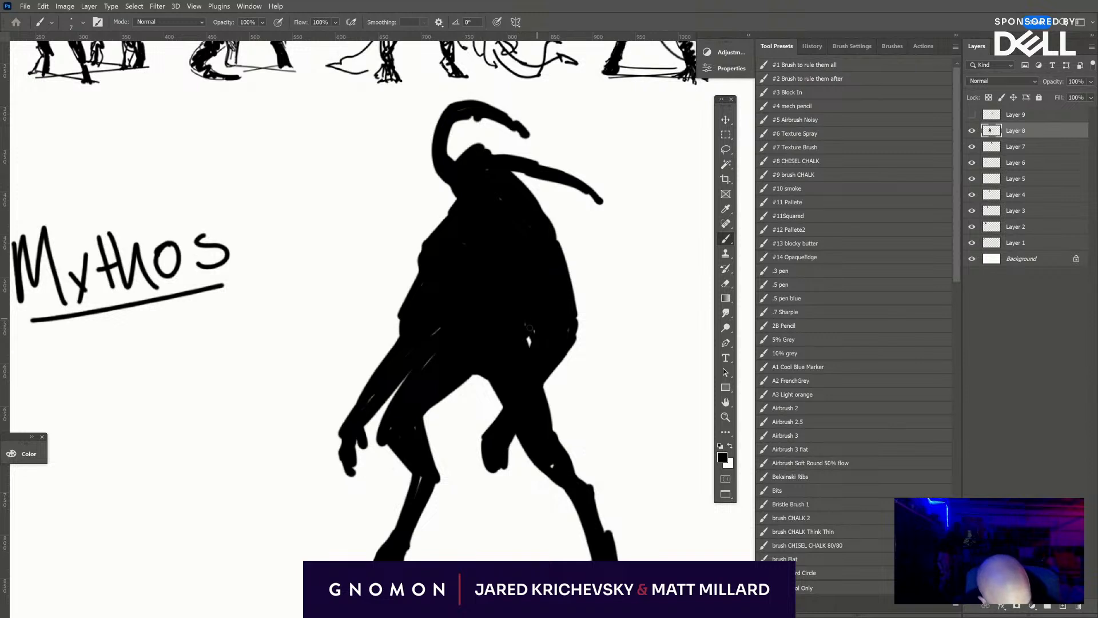
# - Thicken the creature's rear leg from thigh to ankle with black brush strokes on Layer 8
pyautogui.moveTo(584, 501); pyautogui.dragTo(610, 546)
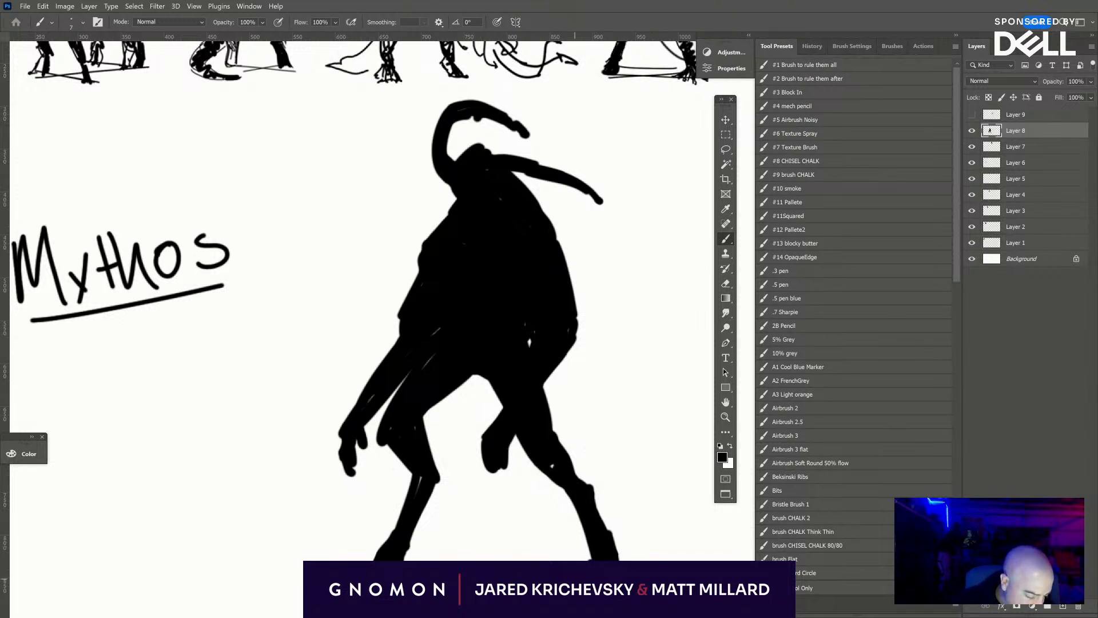
pyautogui.moveTo(585, 559)
pyautogui.mouseDown()
pyautogui.moveTo(580, 530)
pyautogui.moveTo(594, 536)
pyautogui.mouseUp()
pyautogui.moveTo(551, 478)
pyautogui.mouseDown()
pyautogui.moveTo(586, 527)
pyautogui.moveTo(560, 488)
pyautogui.moveTo(569, 477)
pyautogui.moveTo(607, 513)
pyautogui.moveTo(597, 506)
pyautogui.moveTo(606, 534)
pyautogui.mouseUp()
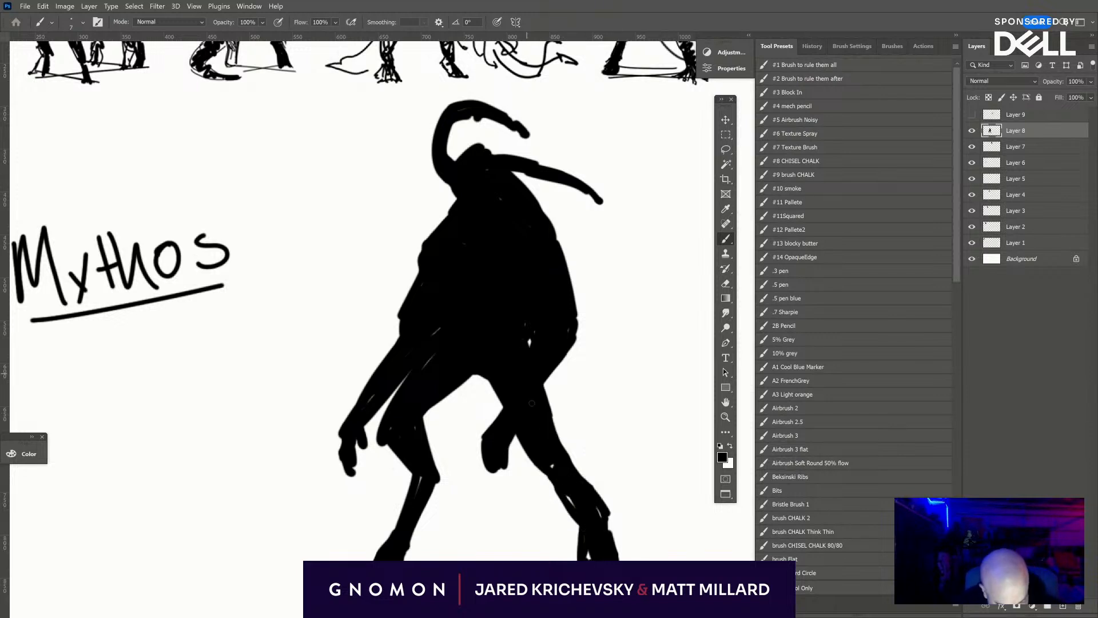
pyautogui.moveTo(548, 382); pyautogui.dragTo(582, 477)
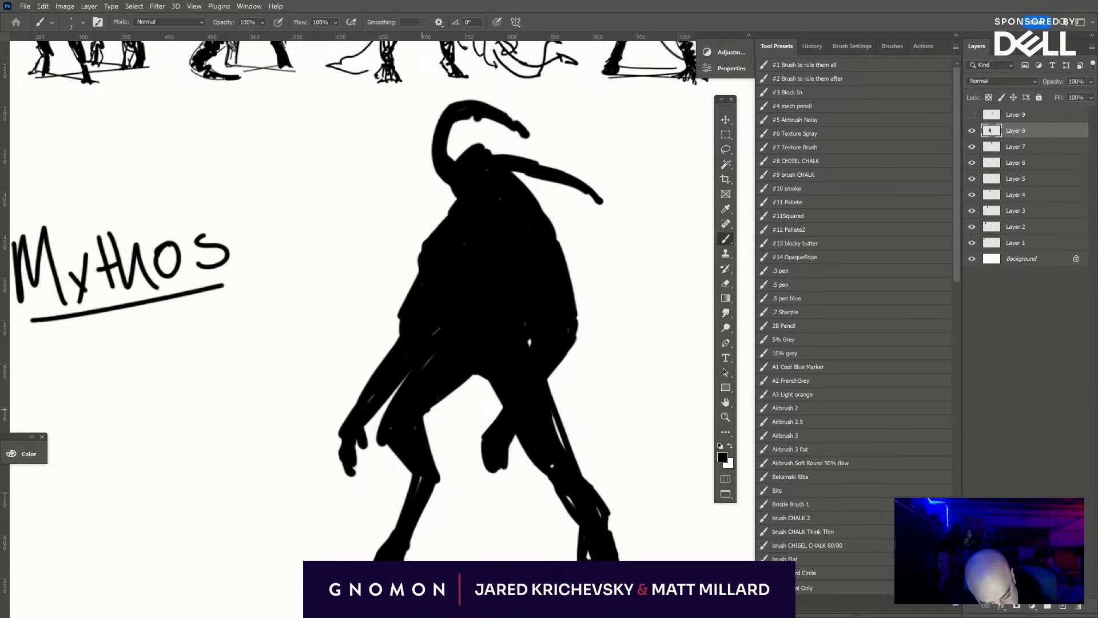
# - Build out a rounded bulge along the creature's upper back and rear shoulder
pyautogui.moveTo(534, 197)
pyautogui.mouseDown()
pyautogui.moveTo(571, 292)
pyautogui.moveTo(554, 225)
pyautogui.moveTo(588, 270)
pyautogui.moveTo(574, 298)
pyautogui.mouseUp()
pyautogui.moveTo(563, 227); pyautogui.dragTo(577, 286)
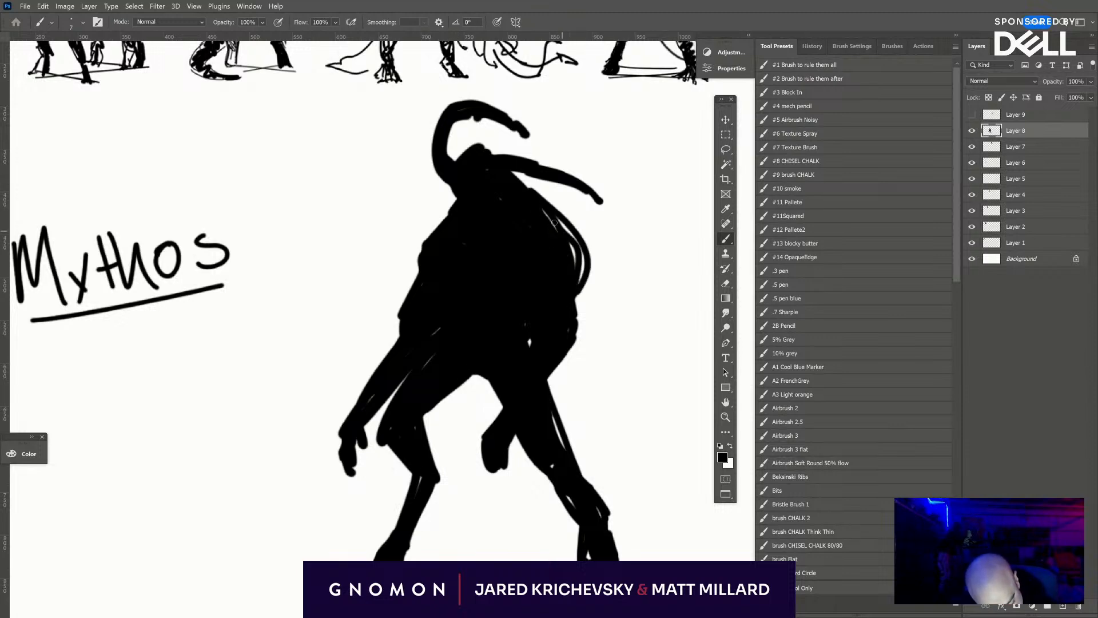
pyautogui.moveTo(545, 211); pyautogui.dragTo(568, 272)
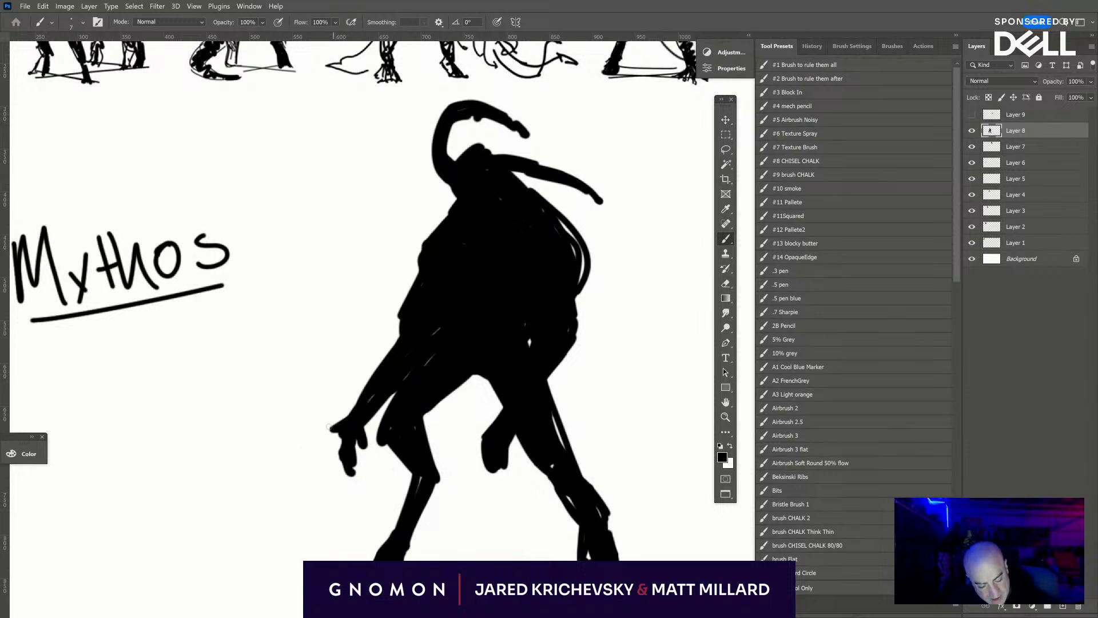
# - Replace the front forearm and hand with a shorter gripping hand, and paint a long diagonal staff topped with a blocky head
pyautogui.press('e')
pyautogui.moveTo(358, 424)
pyautogui.mouseDown()
pyautogui.moveTo(343, 471)
pyautogui.moveTo(327, 389)
pyautogui.moveTo(355, 404)
pyautogui.moveTo(356, 361)
pyautogui.moveTo(367, 357)
pyautogui.moveTo(392, 387)
pyautogui.mouseUp()
pyautogui.press('b')
pyautogui.moveTo(311, 234); pyautogui.dragTo(549, 498)
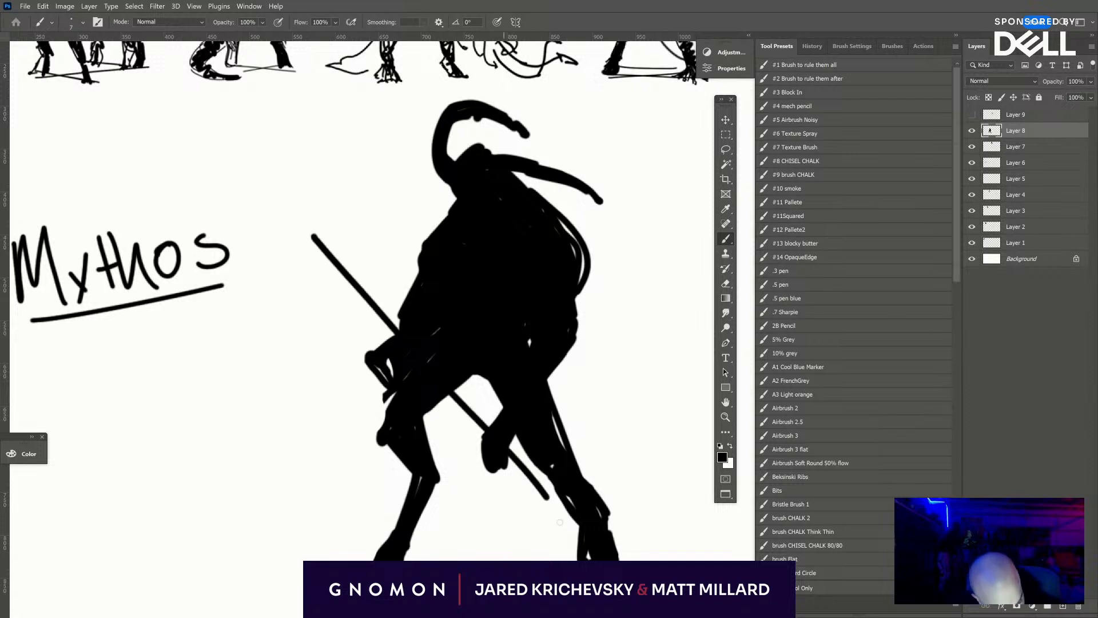
pyautogui.hotkey('ctrl', 'z')
pyautogui.moveTo(291, 260); pyautogui.dragTo(546, 486)
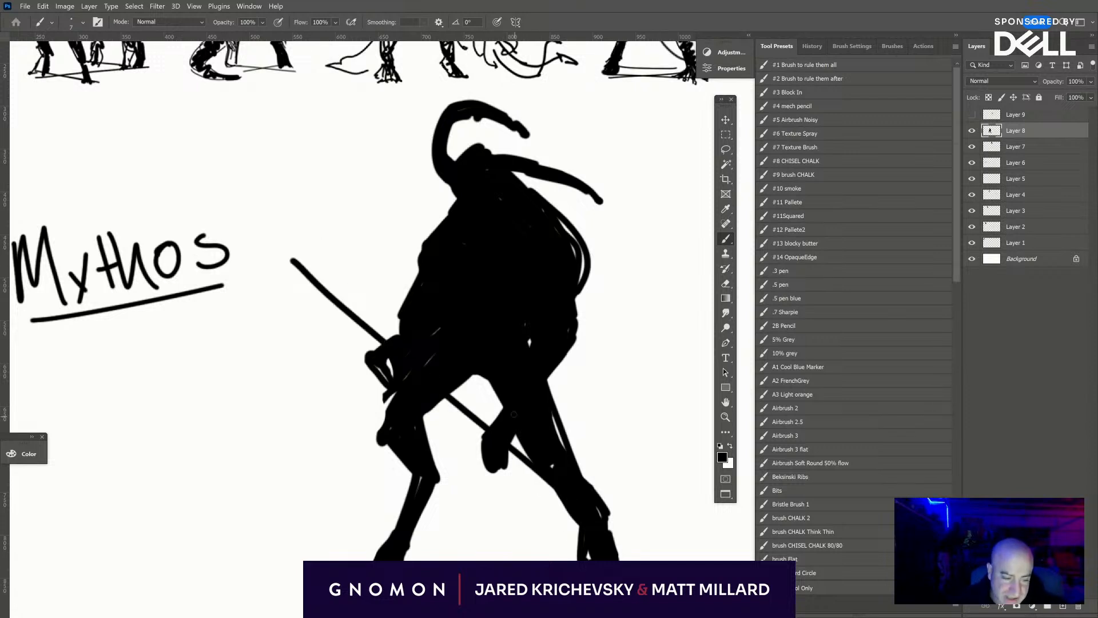
pyautogui.moveTo(289, 295)
pyautogui.mouseDown()
pyautogui.moveTo(290, 261)
pyautogui.moveTo(335, 254)
pyautogui.moveTo(296, 298)
pyautogui.moveTo(295, 252)
pyautogui.moveTo(326, 246)
pyautogui.moveTo(339, 263)
pyautogui.moveTo(316, 236)
pyautogui.mouseUp()
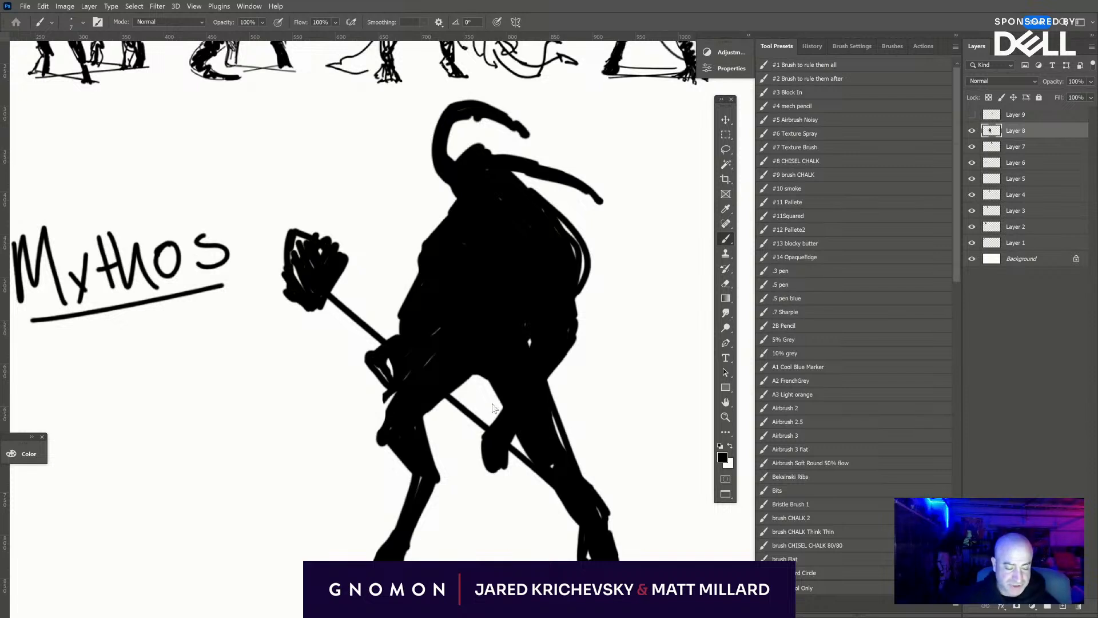
# - Fill in the crotch and gripping hand, and extend the rear shoulder into a broader, pointed mass
pyautogui.moveTo(472, 373); pyautogui.dragTo(427, 414)
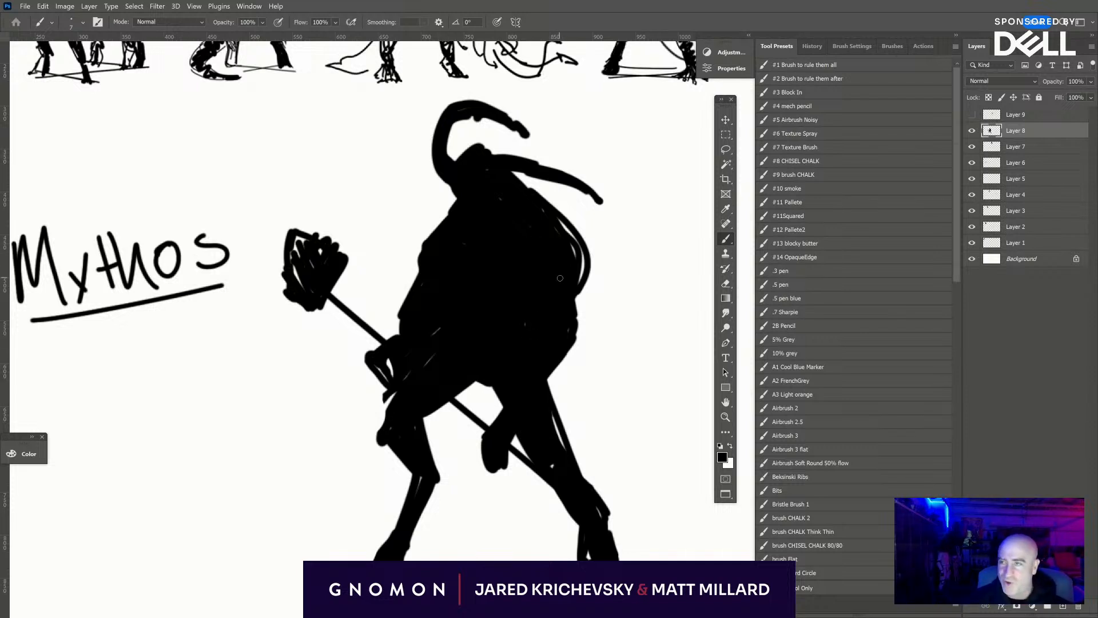
pyautogui.moveTo(556, 222)
pyautogui.mouseDown()
pyautogui.moveTo(583, 283)
pyautogui.moveTo(592, 266)
pyautogui.moveTo(540, 208)
pyautogui.moveTo(605, 247)
pyautogui.moveTo(598, 275)
pyautogui.moveTo(542, 204)
pyautogui.moveTo(592, 243)
pyautogui.moveTo(573, 265)
pyautogui.mouseUp()
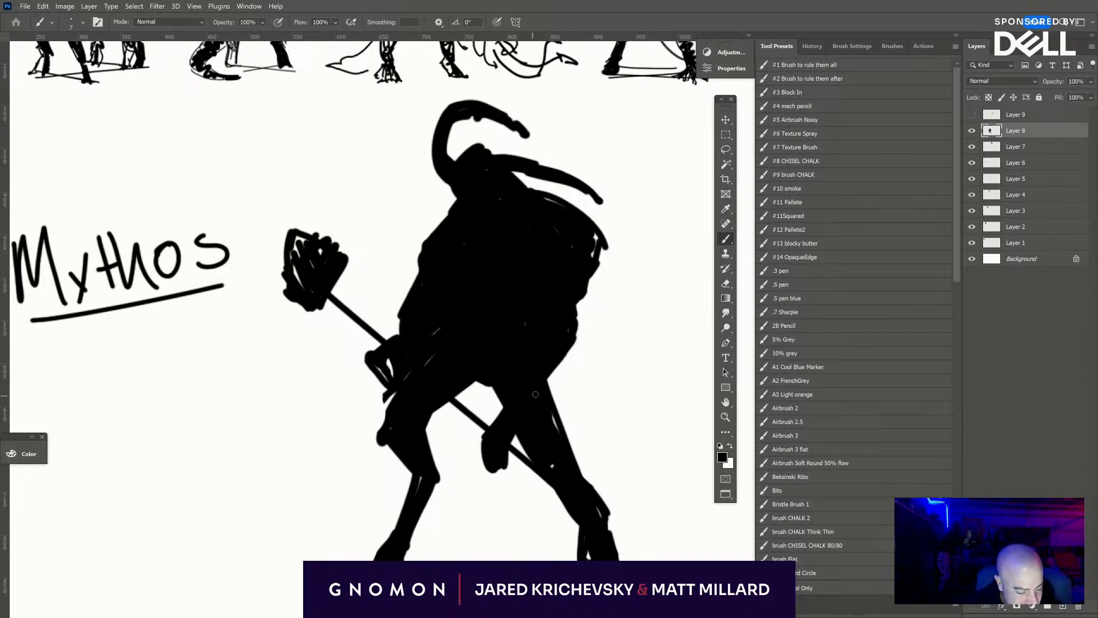
pyautogui.moveTo(381, 364); pyautogui.dragTo(390, 344)
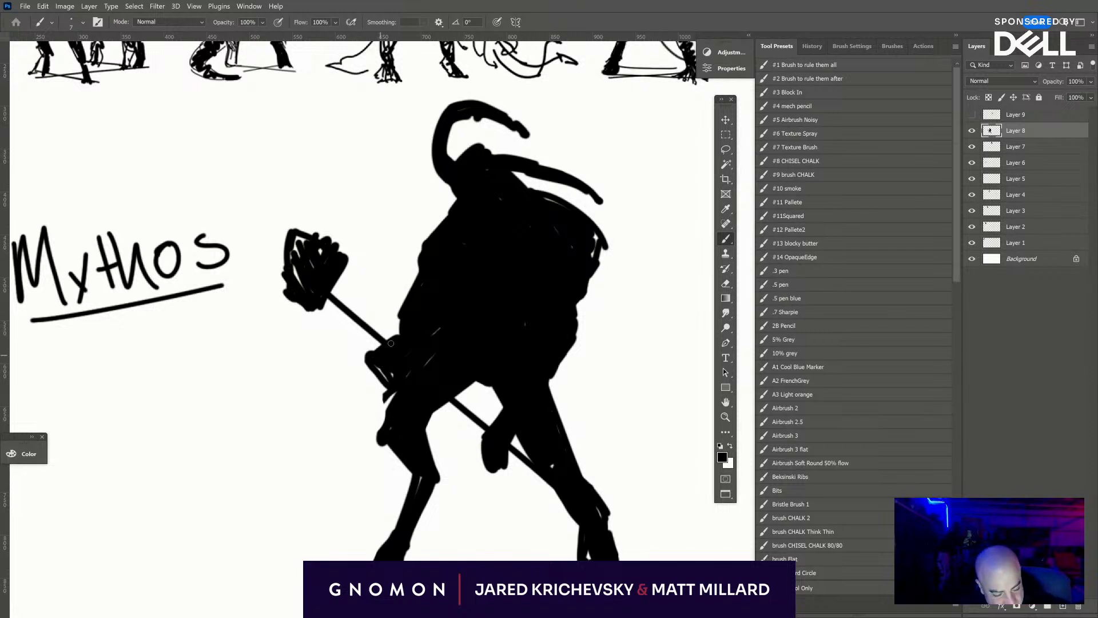
# - Thicken the weapon's diagonal shaft and trim the edges of the front gripping hand with a smaller eraser
pyautogui.moveTo(328, 301); pyautogui.dragTo(448, 392)
pyautogui.moveTo(385, 357); pyautogui.dragTo(519, 461)
pyautogui.moveTo(432, 395); pyautogui.dragTo(602, 539)
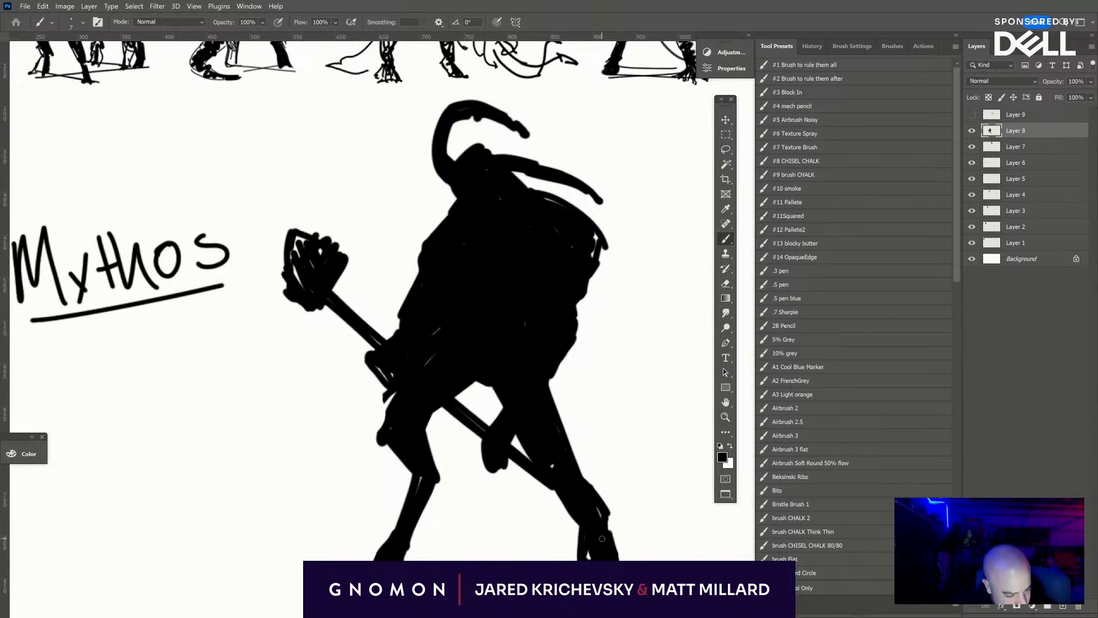
pyautogui.press('e')
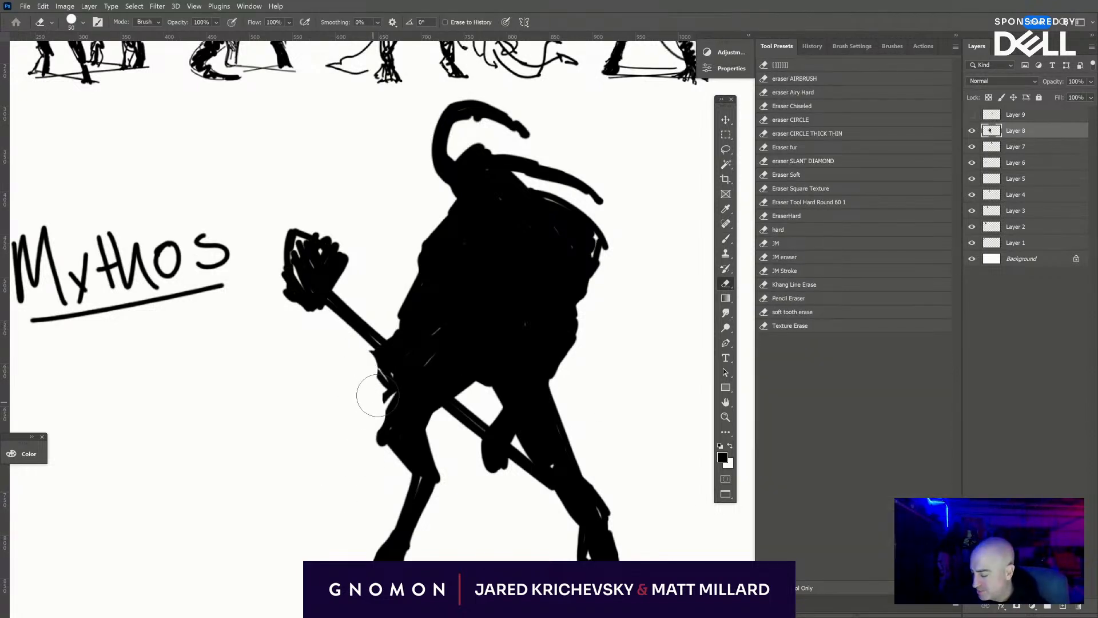
pyautogui.press('[')
pyautogui.press('[')
pyautogui.press('[')
pyautogui.press('[')
pyautogui.press('[')
pyautogui.press('[')
pyautogui.press('[')
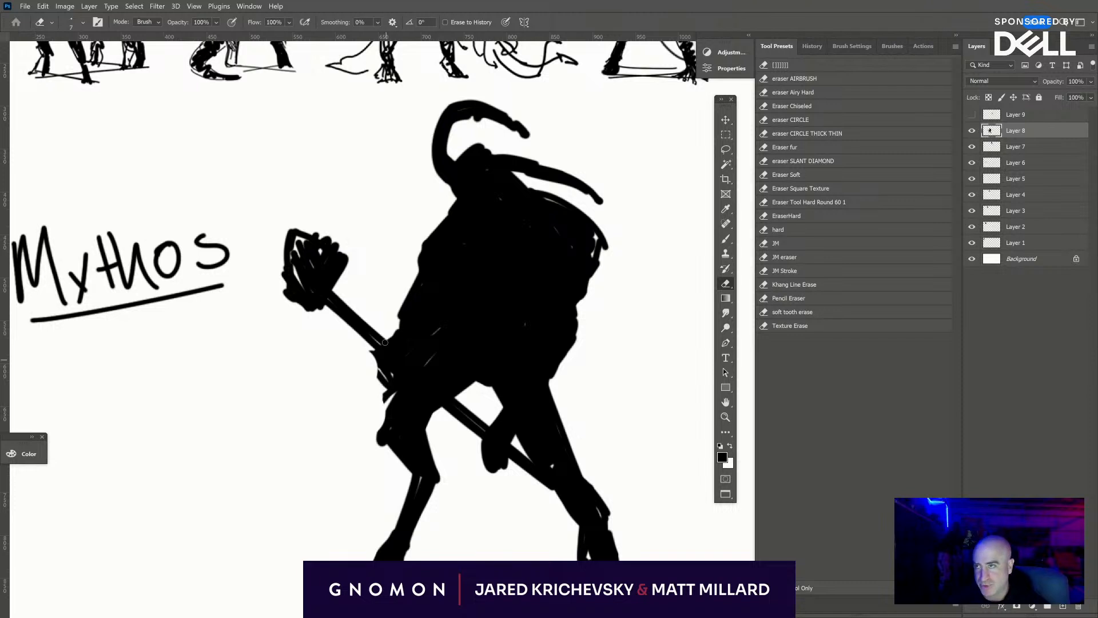
pyautogui.moveTo(383, 376); pyautogui.dragTo(386, 381)
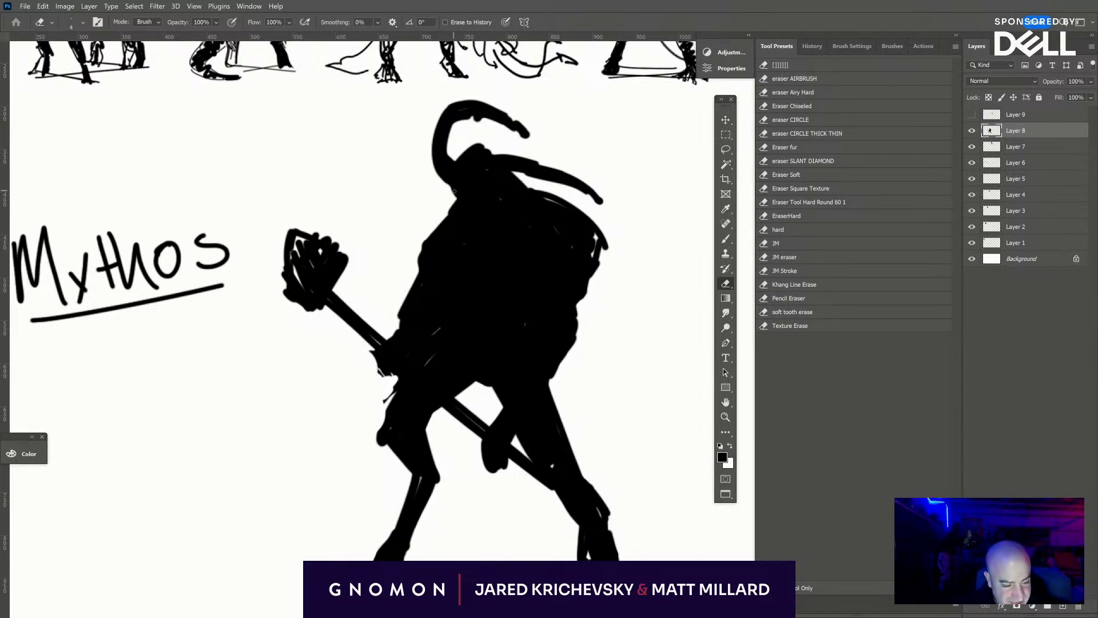
# - Erase a V-shaped outline under the head to define the jaw, and thin it with small black strokes
pyautogui.moveTo(454, 192)
pyautogui.mouseDown()
pyautogui.moveTo(485, 221)
pyautogui.moveTo(515, 195)
pyautogui.moveTo(508, 203)
pyautogui.mouseUp()
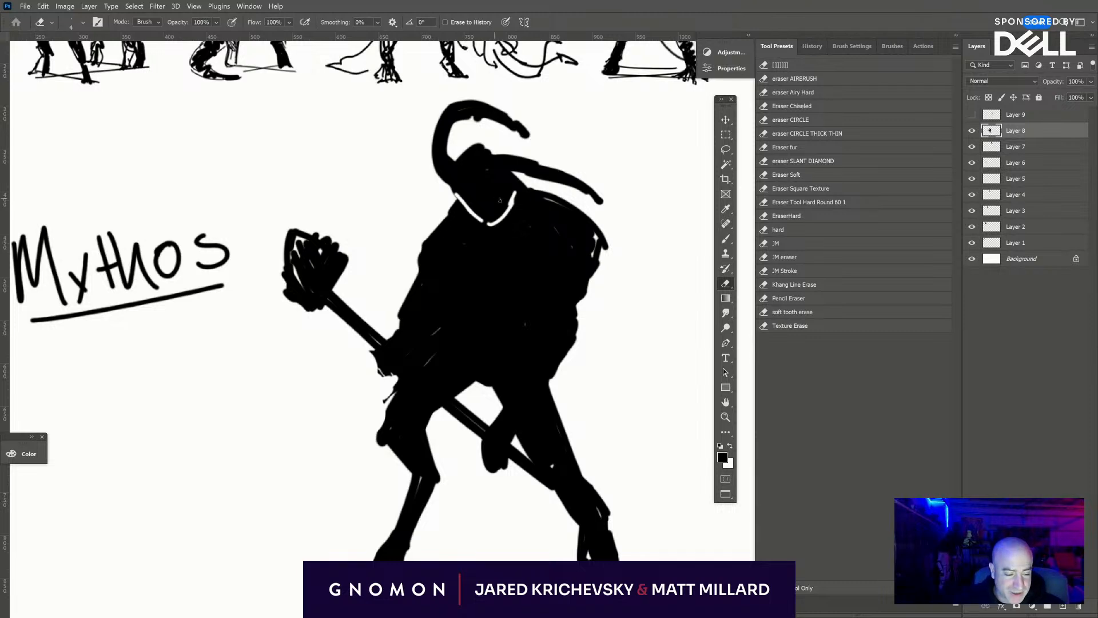
pyautogui.moveTo(519, 193)
pyautogui.mouseDown()
pyautogui.moveTo(484, 225)
pyautogui.moveTo(520, 192)
pyautogui.mouseUp()
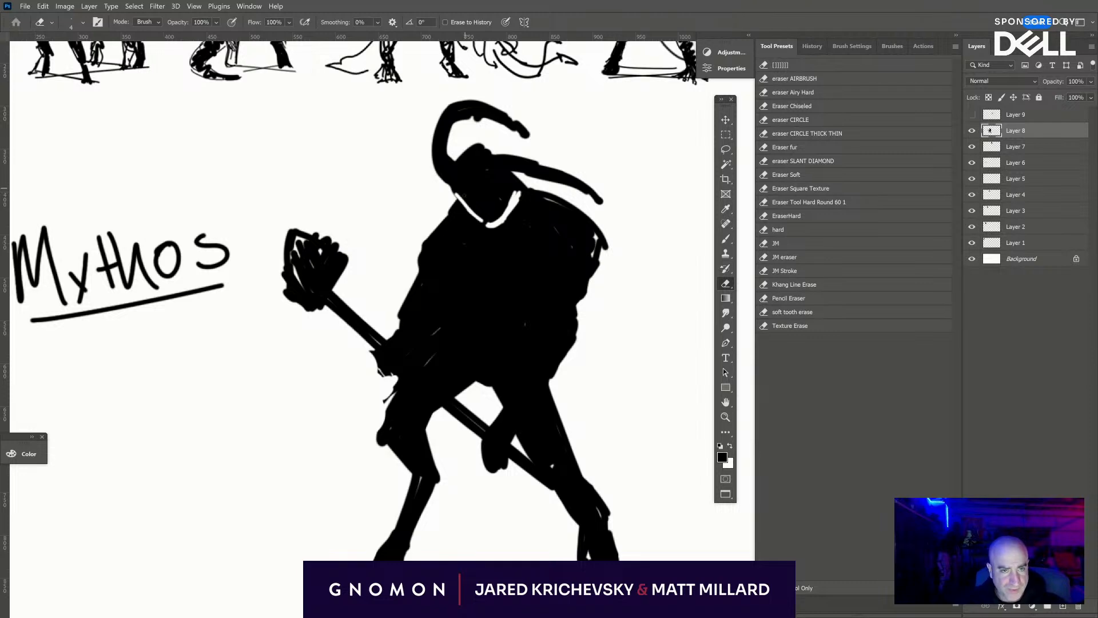
pyautogui.moveTo(458, 192); pyautogui.dragTo(461, 214)
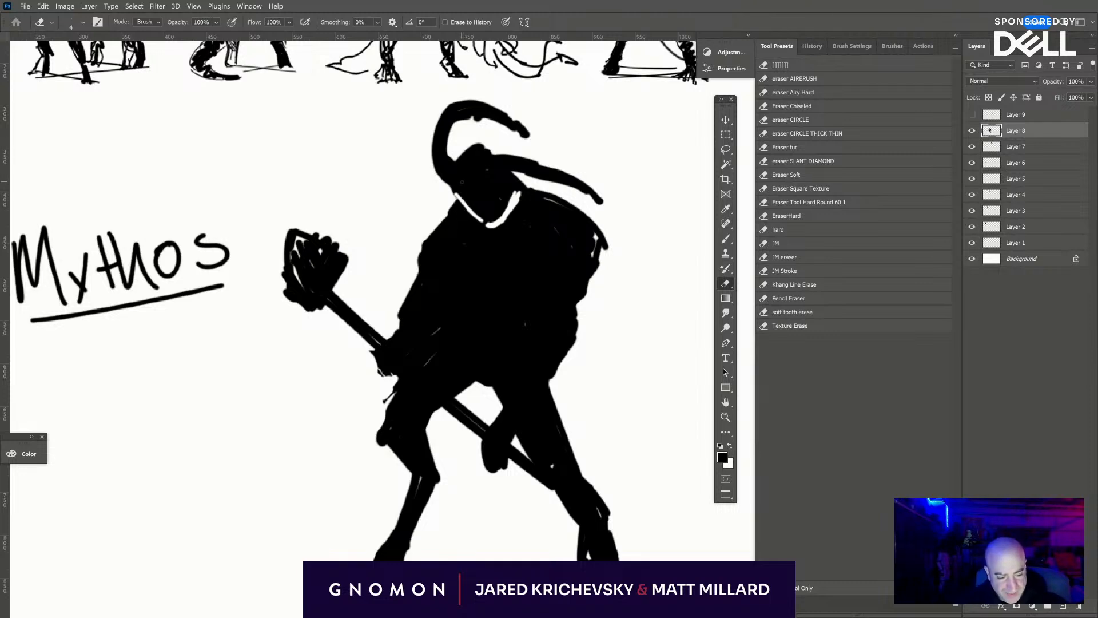
pyautogui.press('b')
pyautogui.moveTo(458, 186)
pyautogui.mouseDown()
pyautogui.moveTo(461, 214)
pyautogui.moveTo(514, 195)
pyautogui.moveTo(521, 206)
pyautogui.moveTo(514, 194)
pyautogui.moveTo(520, 208)
pyautogui.moveTo(509, 230)
pyautogui.mouseUp()
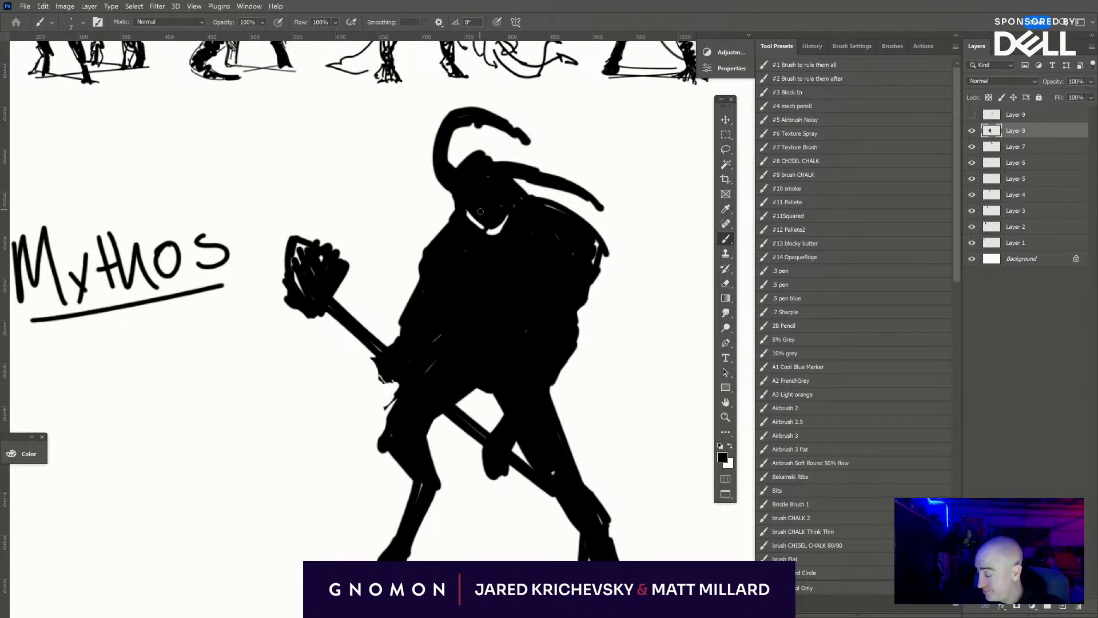
pyautogui.press('[')
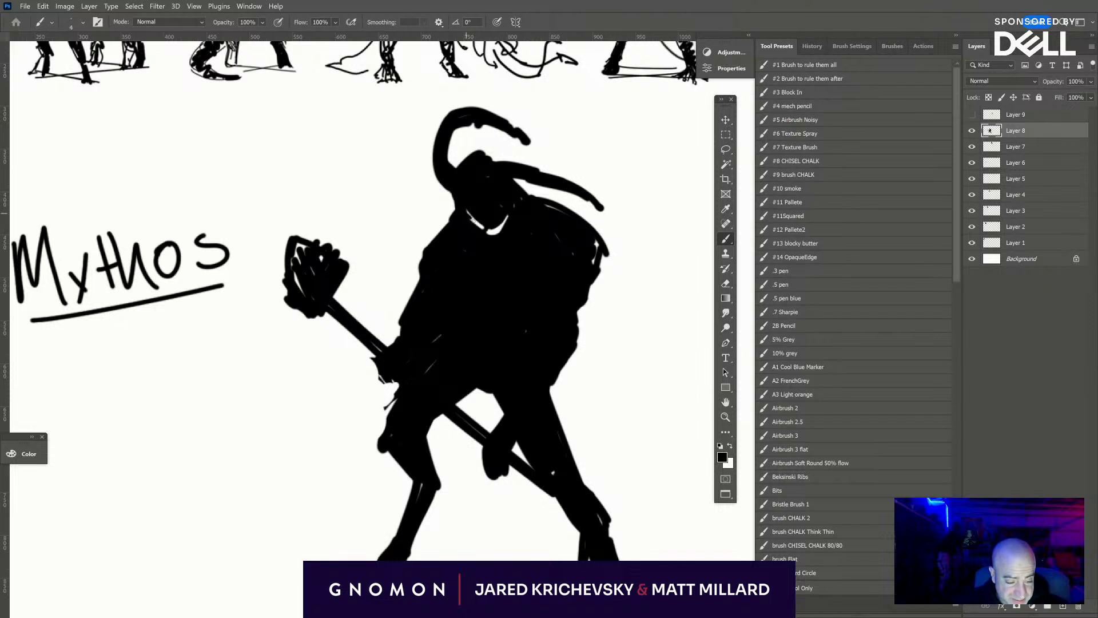
pyautogui.moveTo(485, 232)
pyautogui.mouseDown()
pyautogui.moveTo(509, 224)
pyautogui.moveTo(493, 233)
pyautogui.mouseUp()
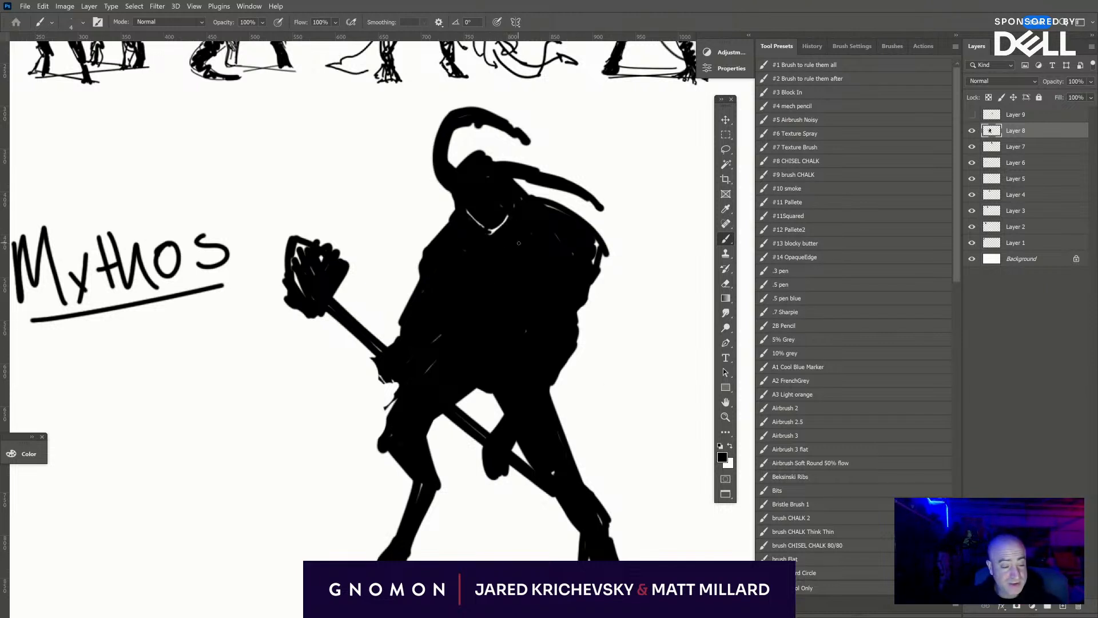
# - Paint white contour lines separating the arms from the torso and marking the chest, waist and rear upper arm
pyautogui.press('x')
pyautogui.moveTo(499, 226)
pyautogui.mouseDown()
pyautogui.moveTo(457, 217)
pyautogui.moveTo(468, 204)
pyautogui.moveTo(546, 286)
pyautogui.moveTo(532, 280)
pyautogui.moveTo(506, 398)
pyautogui.mouseUp()
pyautogui.moveTo(442, 264)
pyautogui.mouseDown()
pyautogui.moveTo(434, 336)
pyautogui.moveTo(460, 362)
pyautogui.mouseUp()
pyautogui.moveTo(525, 310); pyautogui.dragTo(517, 325)
pyautogui.moveTo(529, 275); pyautogui.dragTo(506, 293)
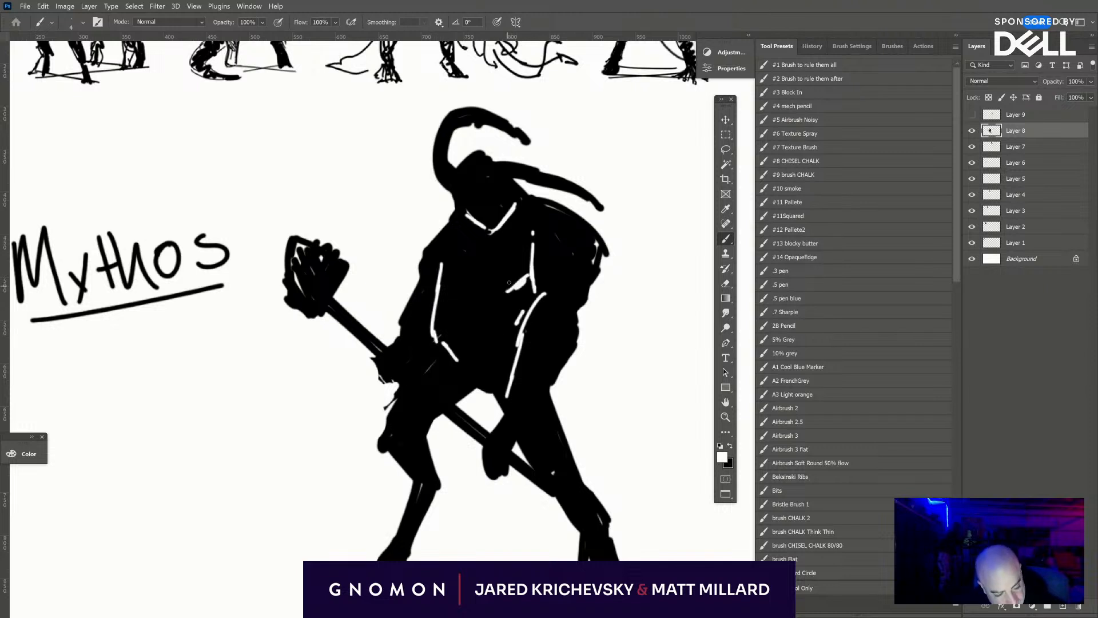
pyautogui.moveTo(437, 262); pyautogui.dragTo(452, 287)
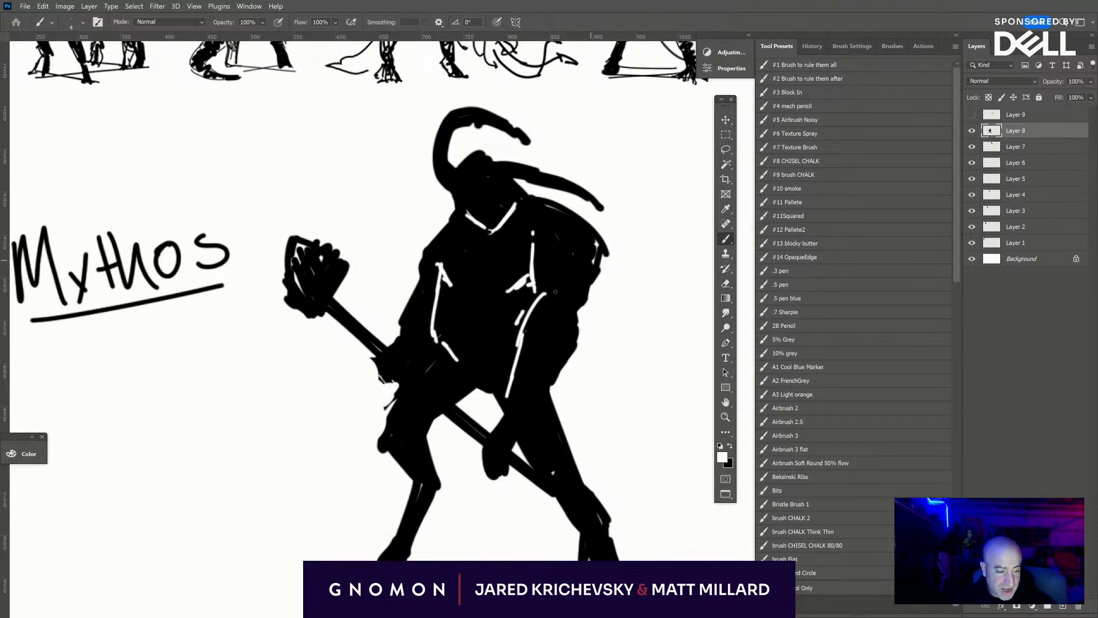
pyautogui.moveTo(573, 293)
pyautogui.mouseDown()
pyautogui.moveTo(588, 271)
pyautogui.moveTo(598, 250)
pyautogui.mouseUp()
pyautogui.moveTo(569, 395)
pyautogui.mouseDown()
pyautogui.moveTo(595, 486)
pyautogui.moveTo(604, 288)
pyautogui.mouseUp()
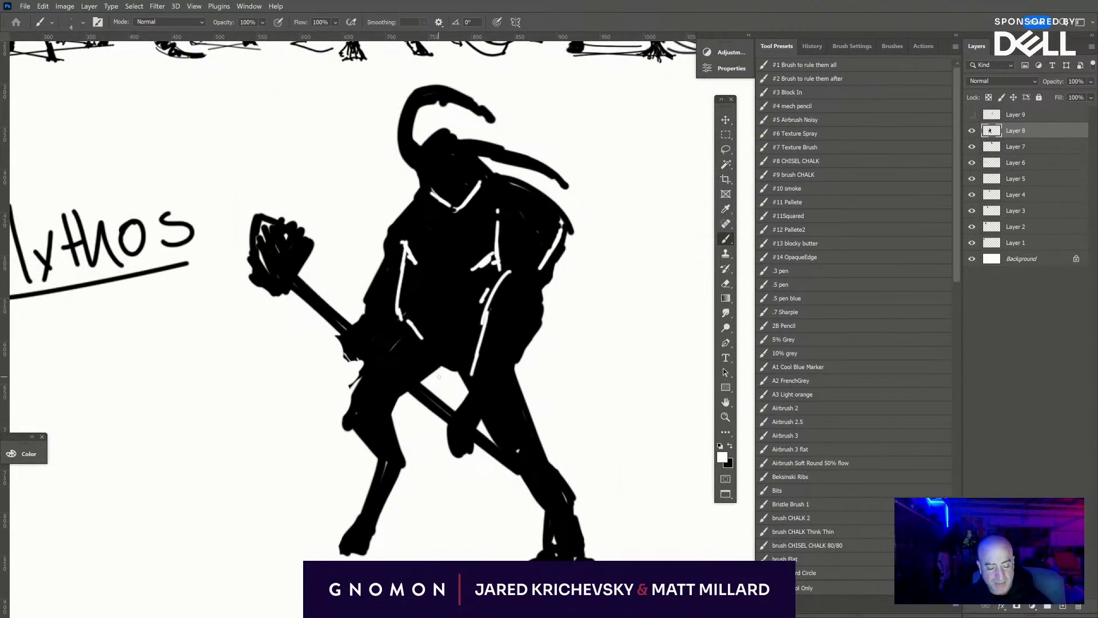
# - Paint black touch-ups along the groin and front thigh, on the gripping hand, and as tufts behind the front knee
pyautogui.press('x')
pyautogui.moveTo(443, 366); pyautogui.dragTo(395, 405)
pyautogui.moveTo(446, 368); pyautogui.dragTo(393, 414)
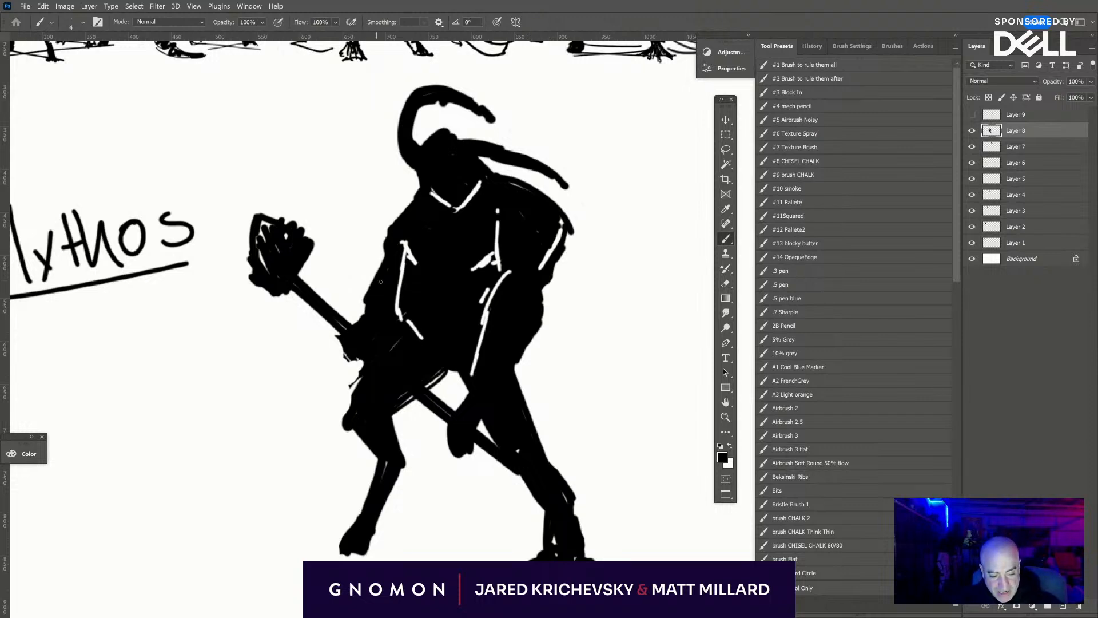
pyautogui.moveTo(341, 346); pyautogui.dragTo(360, 361)
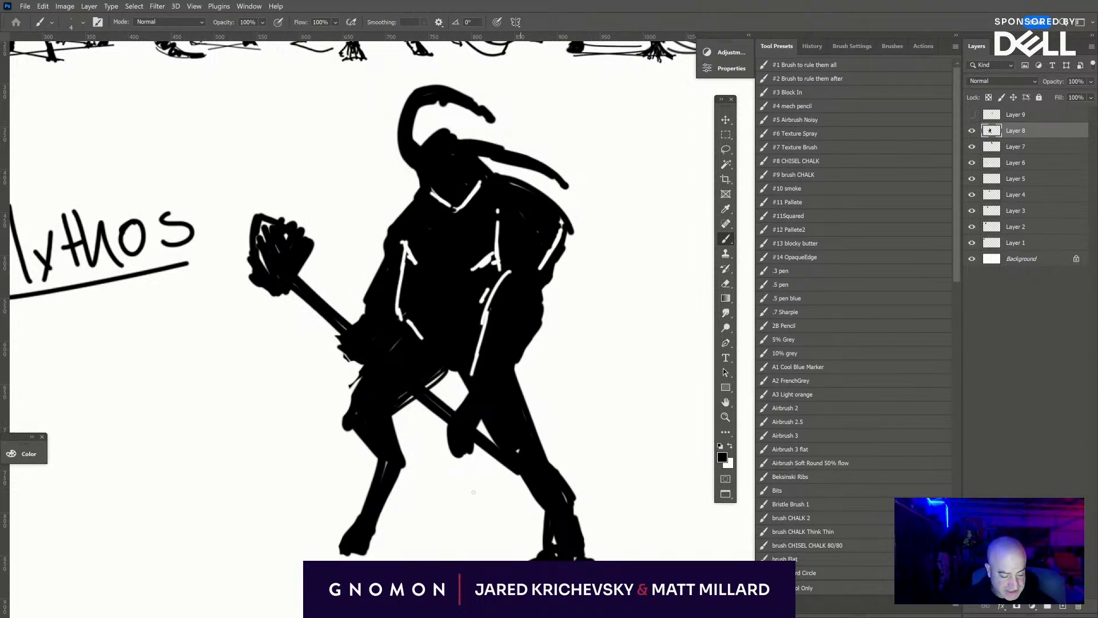
pyautogui.moveTo(406, 463)
pyautogui.mouseDown()
pyautogui.moveTo(377, 536)
pyautogui.moveTo(346, 547)
pyautogui.moveTo(367, 552)
pyautogui.moveTo(353, 551)
pyautogui.moveTo(406, 467)
pyautogui.mouseUp()
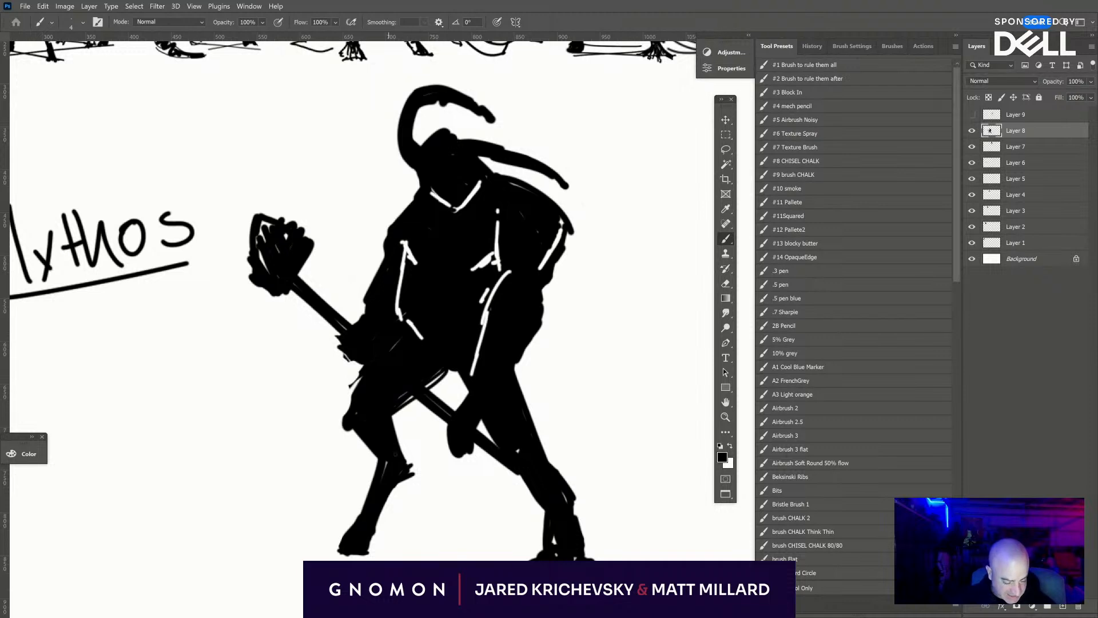
pyautogui.moveTo(456, 370); pyautogui.dragTo(439, 365)
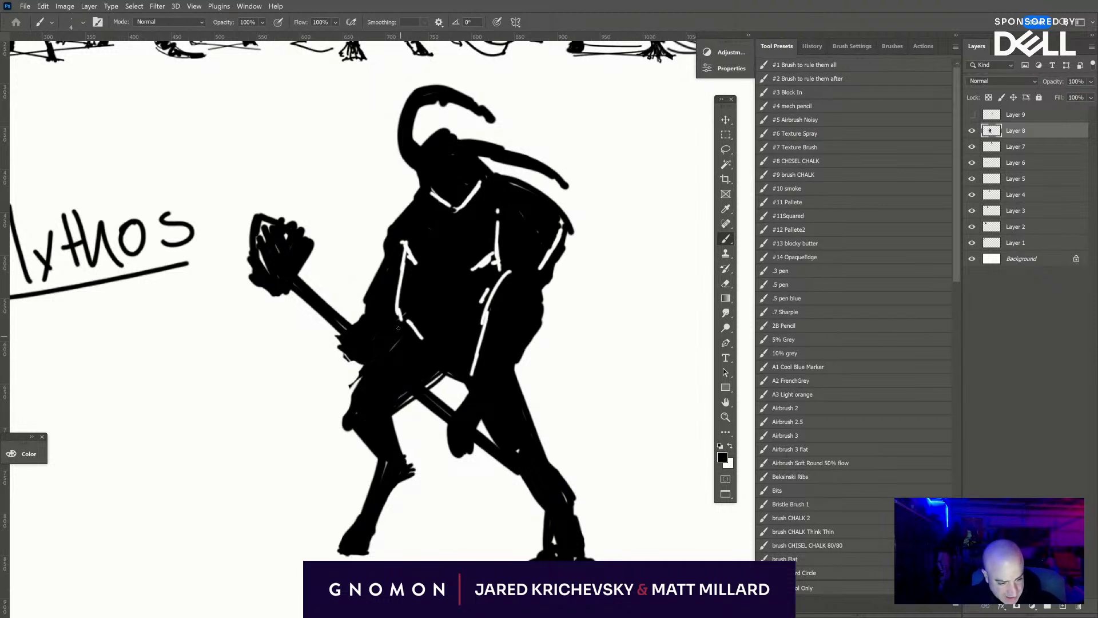
# - Draw a white diagonal strap line and garment edge on the torso, and outline black cloth hanging between and behind the legs
pyautogui.press('x')
pyautogui.moveTo(426, 200); pyautogui.dragTo(487, 302)
pyautogui.moveTo(398, 224)
pyautogui.mouseDown()
pyautogui.moveTo(412, 299)
pyautogui.moveTo(435, 376)
pyautogui.moveTo(445, 371)
pyautogui.moveTo(446, 502)
pyautogui.moveTo(514, 533)
pyautogui.moveTo(438, 523)
pyautogui.mouseUp()
pyautogui.press('x')
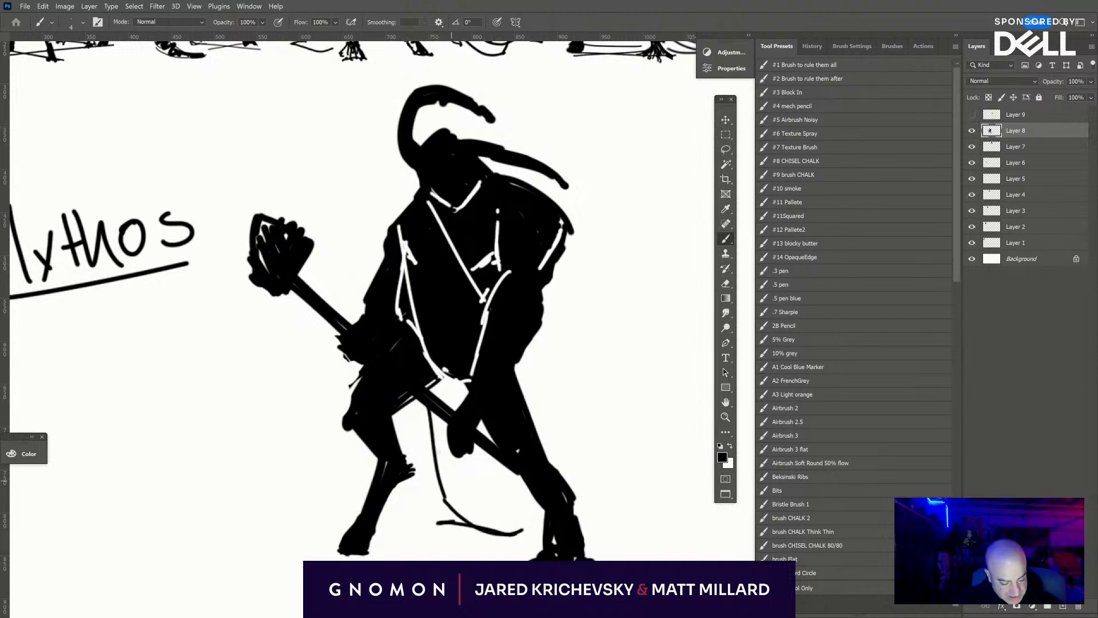
pyautogui.moveTo(410, 400)
pyautogui.mouseDown()
pyautogui.moveTo(425, 530)
pyautogui.moveTo(531, 535)
pyautogui.mouseUp()
pyautogui.moveTo(520, 355); pyautogui.dragTo(536, 413)
pyautogui.moveTo(528, 378); pyautogui.dragTo(543, 411)
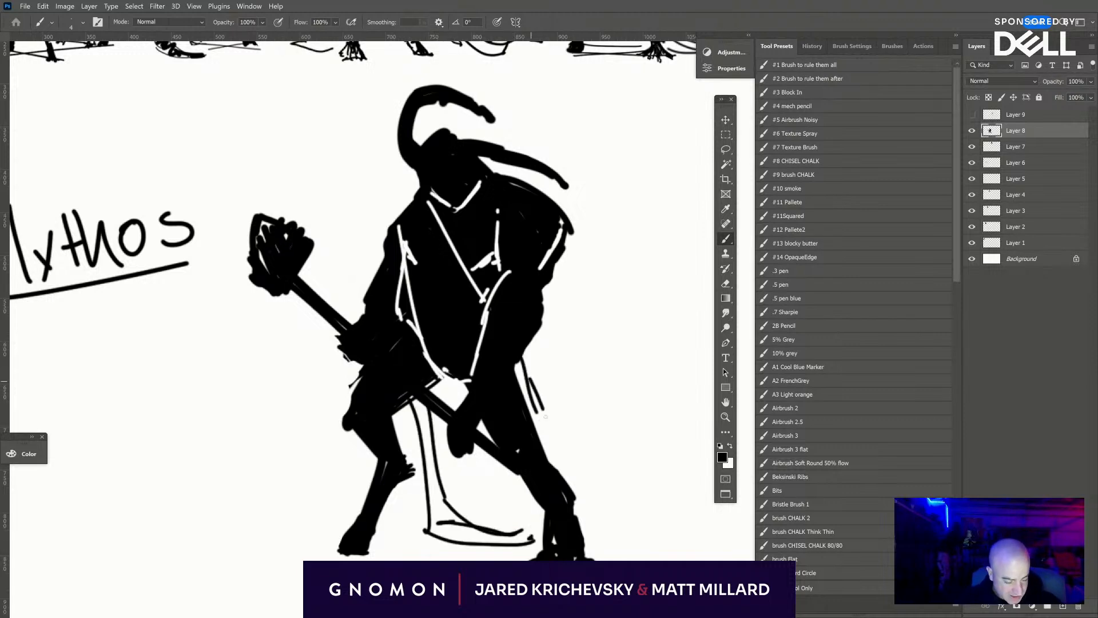
# - Add parallel white lines to the diagonal chest strap and highlight the garment's edge over the front shoulder
pyautogui.press('x')
pyautogui.moveTo(418, 204)
pyautogui.mouseDown()
pyautogui.moveTo(472, 295)
pyautogui.moveTo(458, 316)
pyautogui.moveTo(465, 331)
pyautogui.moveTo(401, 220)
pyautogui.mouseUp()
pyautogui.moveTo(423, 184); pyautogui.dragTo(401, 220)
pyautogui.moveTo(425, 182); pyautogui.dragTo(418, 195)
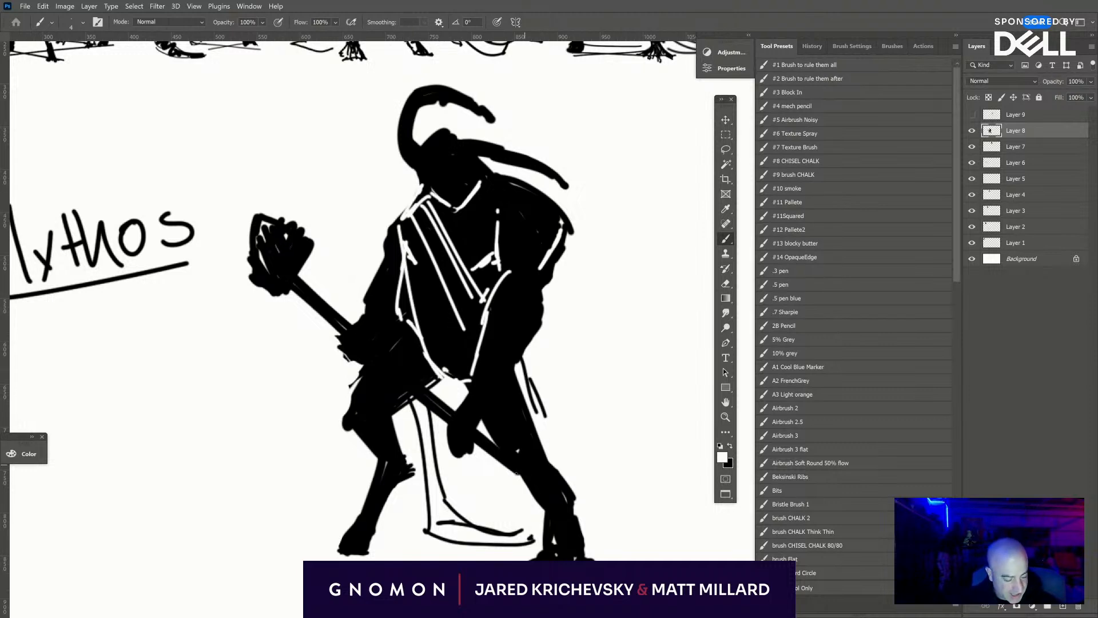
# - Extend the black cloth outline down behind the rear leg and darken the lower edge of the waist
pyautogui.press('x')
pyautogui.moveTo(535, 511); pyautogui.dragTo(541, 538)
pyautogui.moveTo(531, 389); pyautogui.dragTo(592, 552)
pyautogui.moveTo(618, 450); pyautogui.dragTo(652, 517)
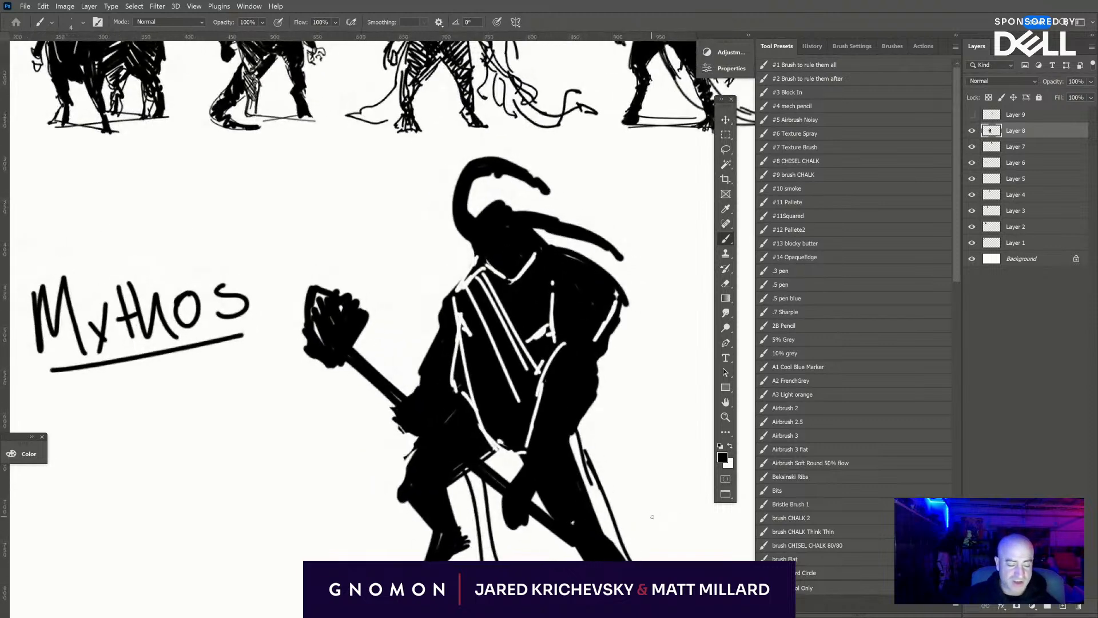
pyautogui.moveTo(487, 446)
pyautogui.mouseDown()
pyautogui.moveTo(491, 459)
pyautogui.moveTo(501, 442)
pyautogui.moveTo(508, 454)
pyautogui.mouseUp()
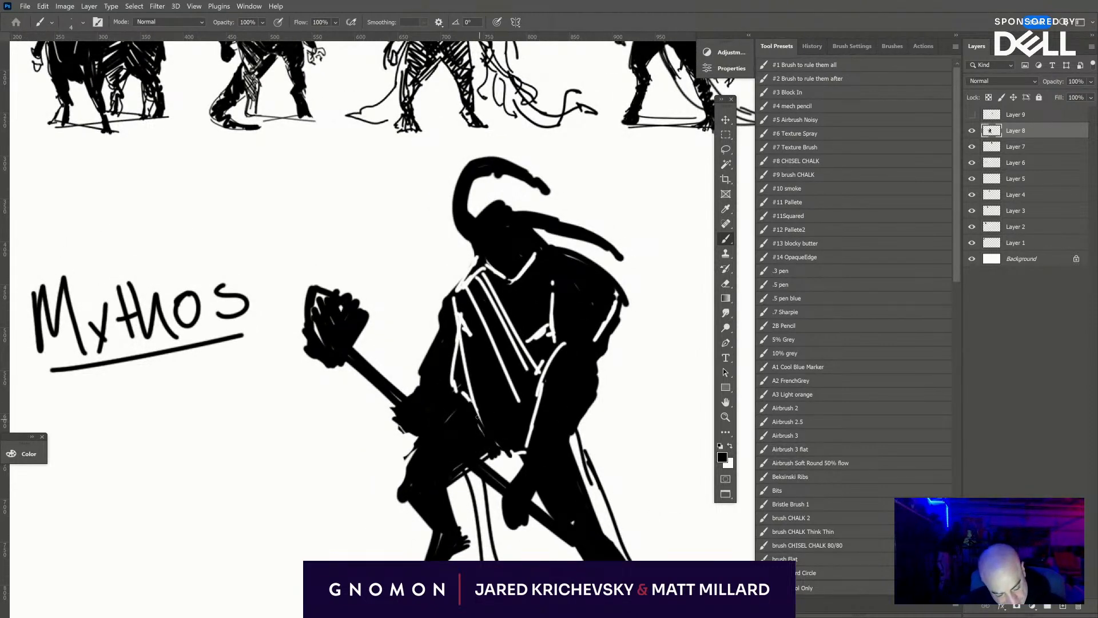
# - Erase curved belt lines across the waist, cuff lines on both forearms, and small eye and snout marks on the face
pyautogui.press('e')
pyautogui.press('x')
pyautogui.moveTo(477, 406)
pyautogui.mouseDown()
pyautogui.moveTo(474, 444)
pyautogui.moveTo(466, 367)
pyautogui.moveTo(534, 426)
pyautogui.moveTo(552, 392)
pyautogui.moveTo(509, 359)
pyautogui.mouseUp()
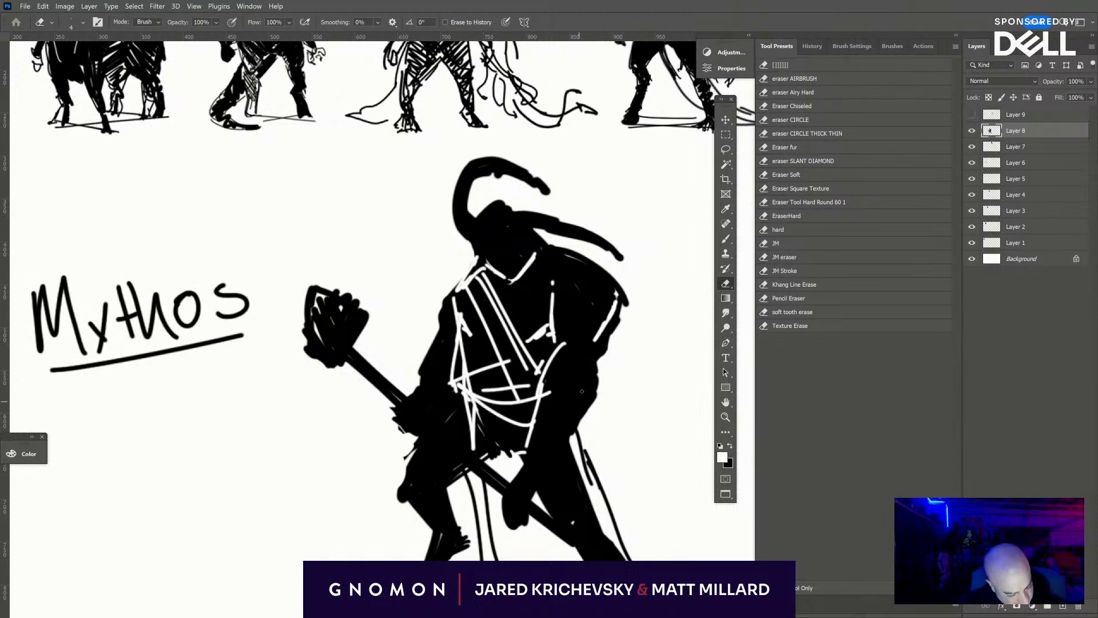
pyautogui.moveTo(581, 391)
pyautogui.mouseDown()
pyautogui.moveTo(589, 371)
pyautogui.moveTo(600, 393)
pyautogui.moveTo(535, 438)
pyautogui.moveTo(571, 429)
pyautogui.moveTo(535, 463)
pyautogui.moveTo(542, 471)
pyautogui.mouseUp()
pyautogui.press('x')
pyautogui.moveTo(405, 397)
pyautogui.mouseDown()
pyautogui.moveTo(431, 403)
pyautogui.moveTo(445, 369)
pyautogui.moveTo(436, 343)
pyautogui.mouseUp()
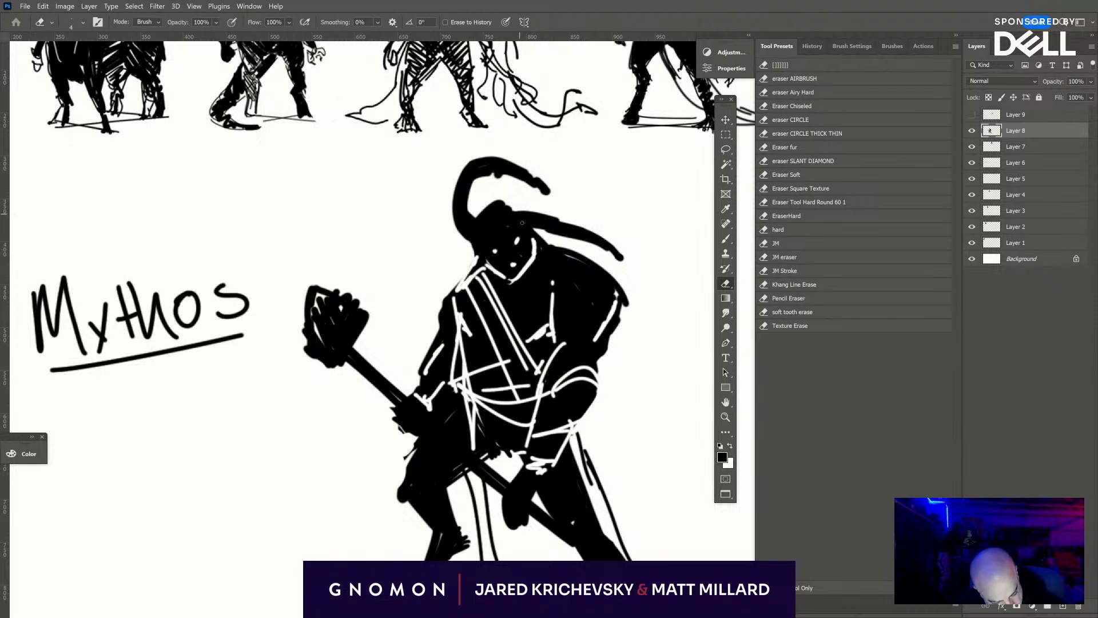
# - Erase small white contour marks at the bases of both horns, and paint a black ear on the side of the head
pyautogui.moveTo(522, 223)
pyautogui.mouseDown()
pyautogui.moveTo(517, 214)
pyautogui.moveTo(477, 237)
pyautogui.moveTo(487, 168)
pyautogui.mouseUp()
pyautogui.hotkey('ctrl', 'z')
pyautogui.moveTo(472, 219); pyautogui.dragTo(483, 173)
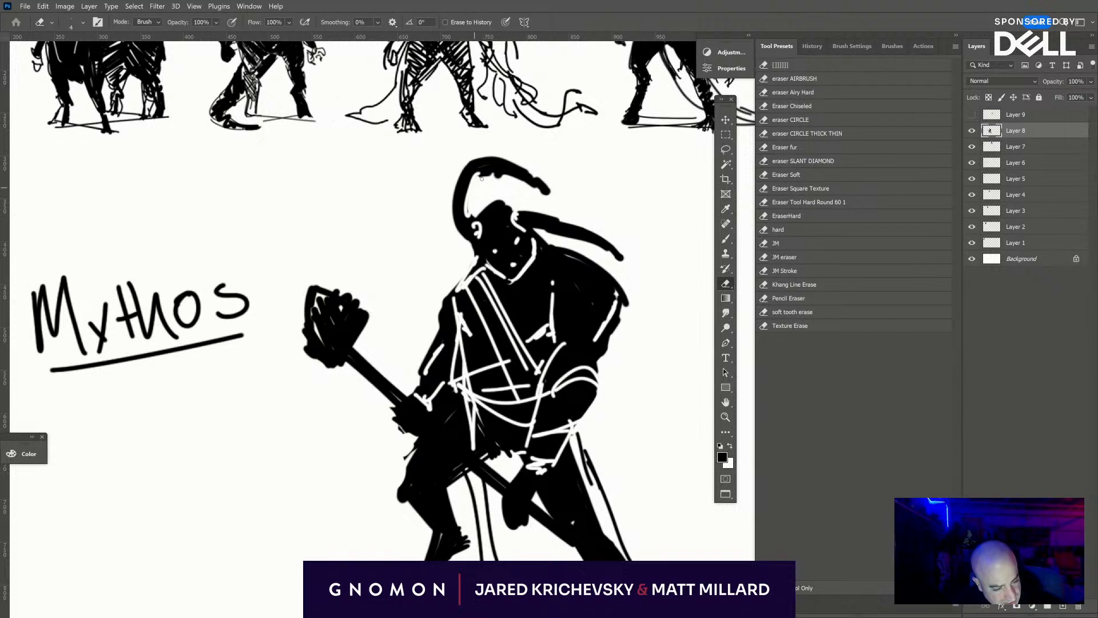
pyautogui.hotkey('ctrl', 'z')
pyautogui.press('b')
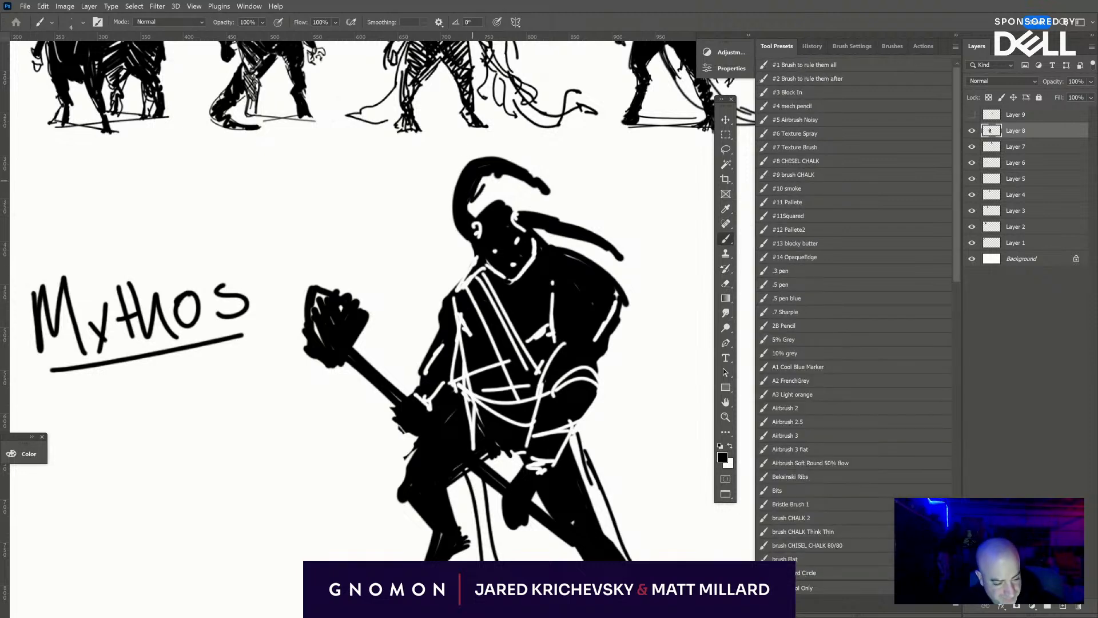
pyautogui.moveTo(471, 206)
pyautogui.mouseDown()
pyautogui.moveTo(485, 216)
pyautogui.moveTo(456, 267)
pyautogui.moveTo(478, 237)
pyautogui.moveTo(540, 249)
pyautogui.mouseUp()
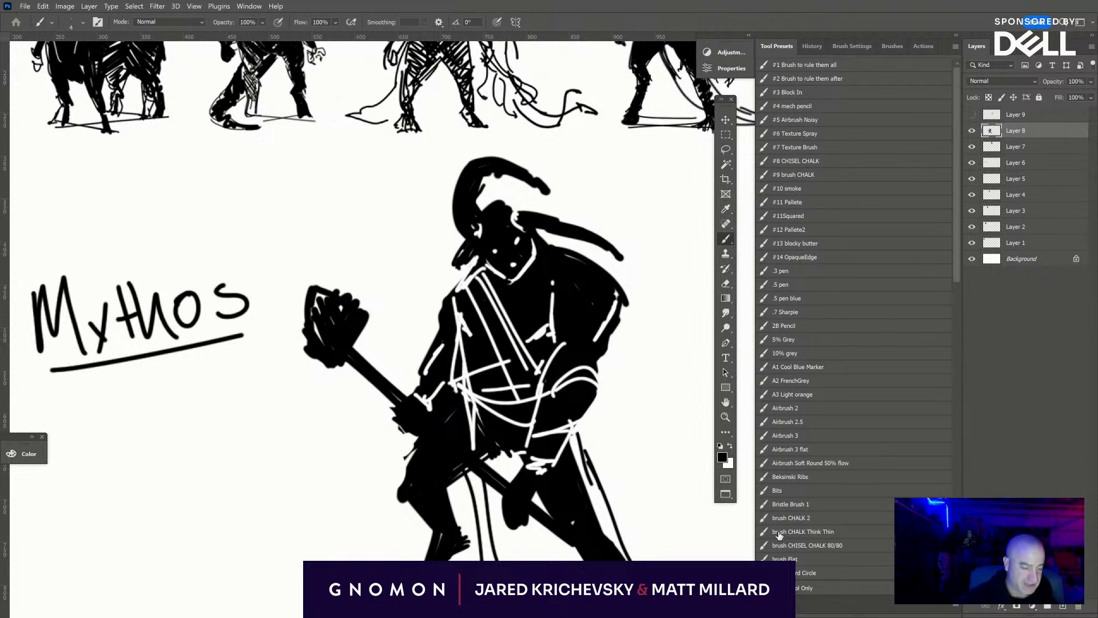
# - Scale the horned figure with the long weapon down to the size of the other silhouettes and place it at the end of their row
pyautogui.hotkey('ctrl', '-')
pyautogui.hotkey('ctrl', '-')
pyautogui.hotkey('ctrl', 't')
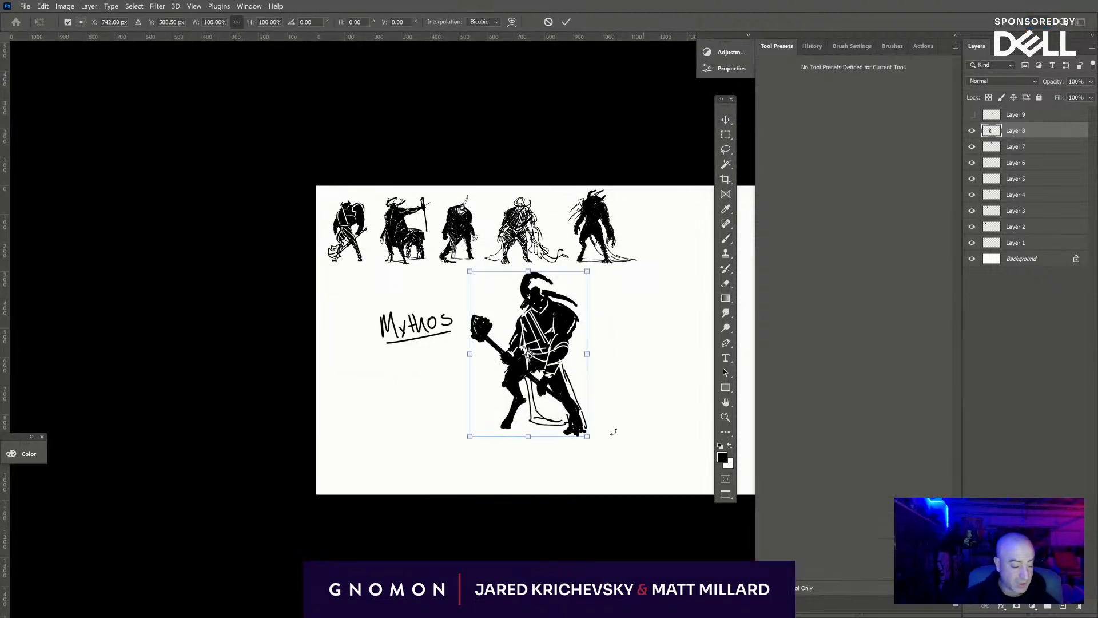
pyautogui.moveTo(589, 437); pyautogui.dragTo(533, 359)
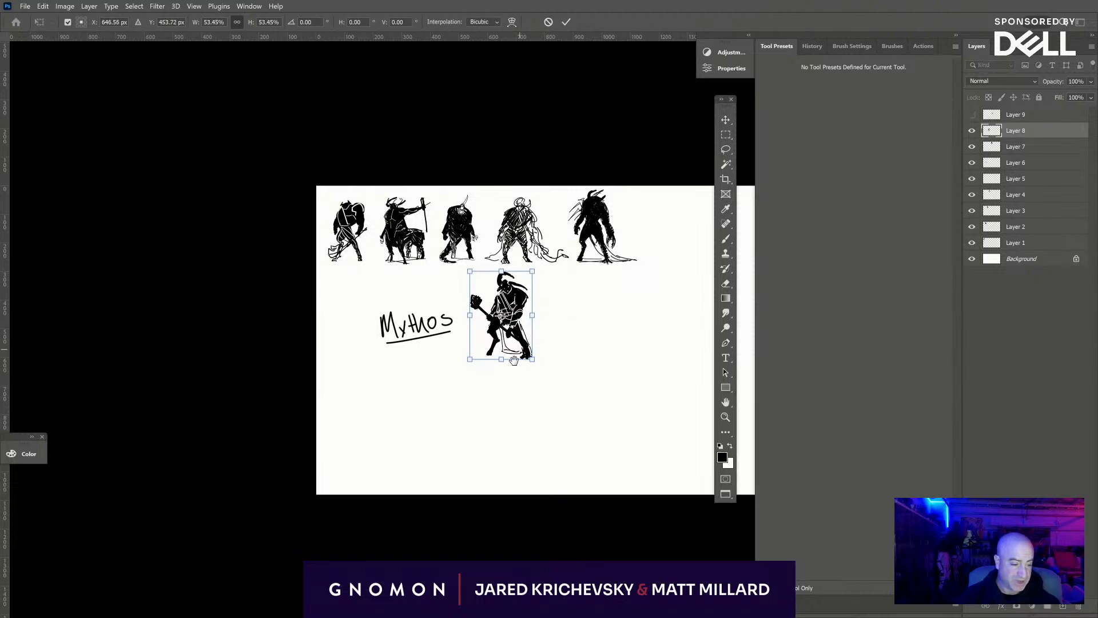
pyautogui.moveTo(569, 394); pyautogui.dragTo(462, 436)
pyautogui.moveTo(421, 330); pyautogui.dragTo(570, 255)
pyautogui.moveTo(571, 255)
pyautogui.mouseDown()
pyautogui.moveTo(577, 235)
pyautogui.moveTo(572, 242)
pyautogui.mouseUp()
pyautogui.press('Return')
pyautogui.press('b')
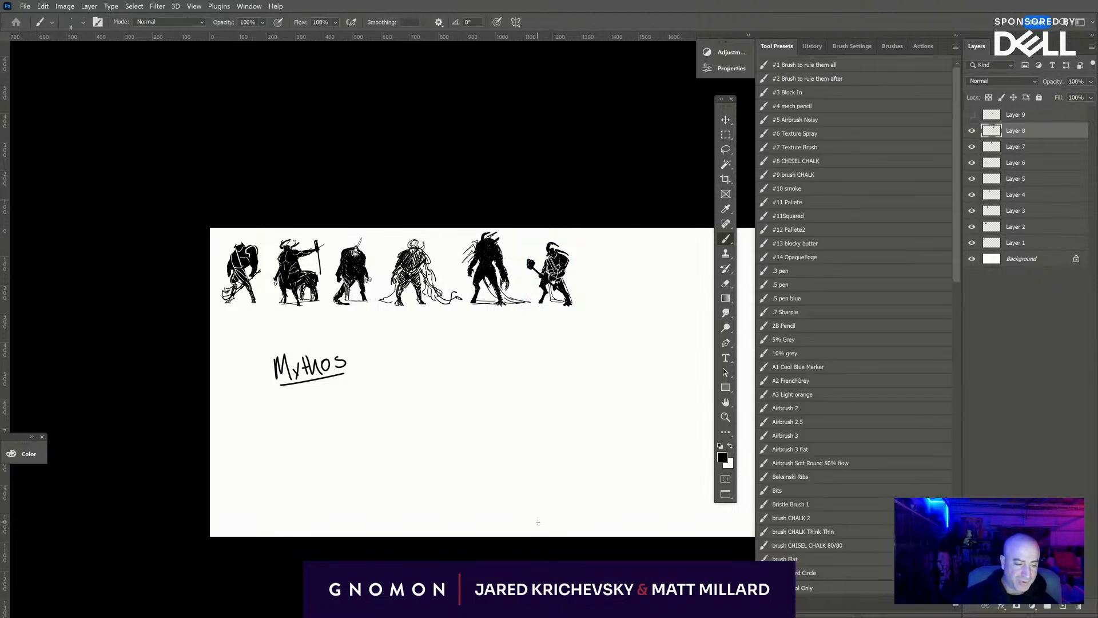
pyautogui.hotkey('ctrl', '-')
pyautogui.hotkey('ctrl', '+')
pyautogui.hotkey('ctrl', '+')
pyautogui.hotkey('ctrl', '+')
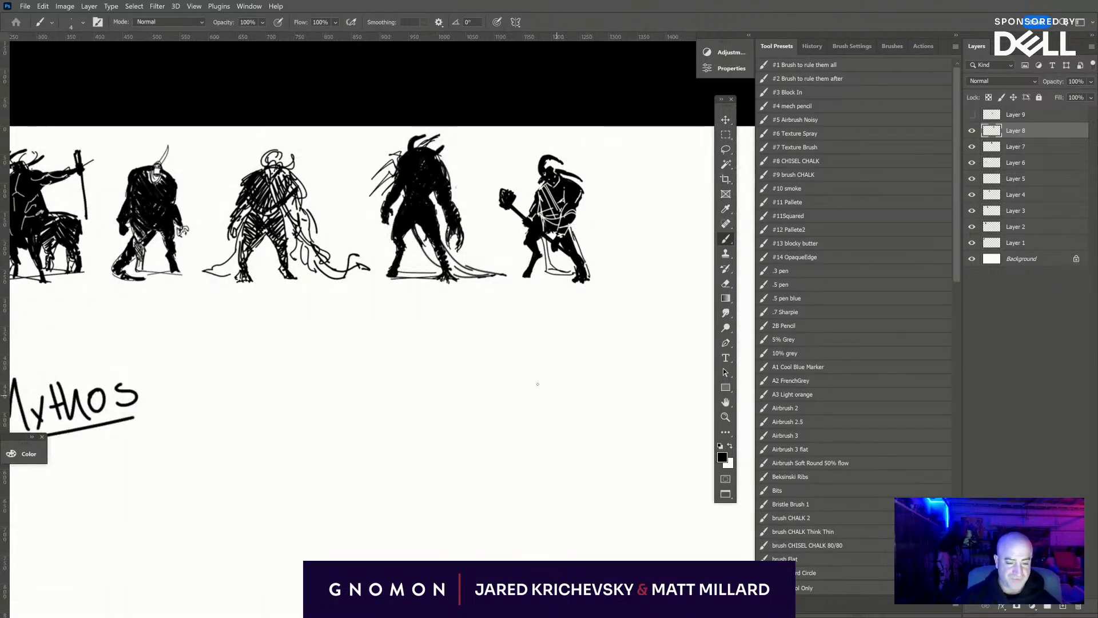
pyautogui.moveTo(460, 337); pyautogui.dragTo(632, 392)
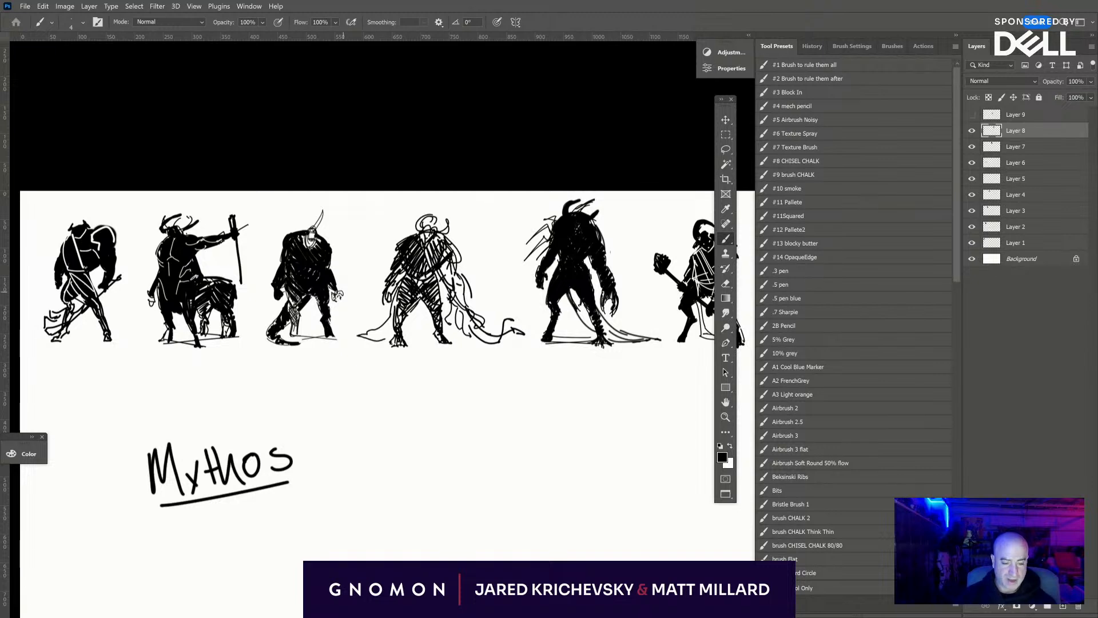
pyautogui.moveTo(546, 444)
pyautogui.mouseDown()
pyautogui.moveTo(384, 341)
pyautogui.moveTo(399, 380)
pyautogui.mouseUp()
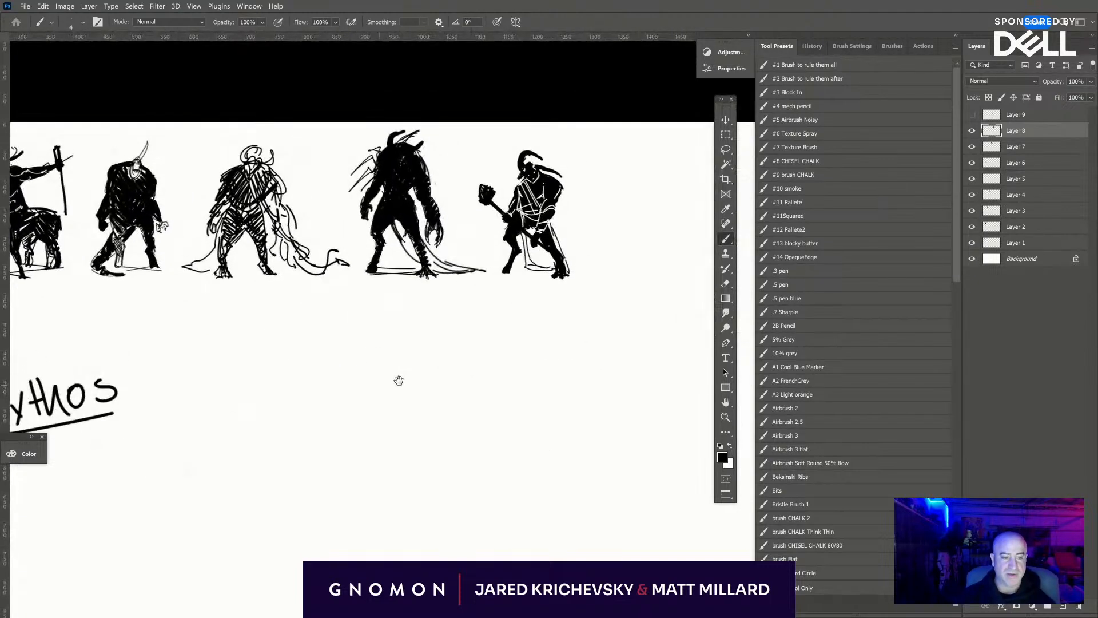
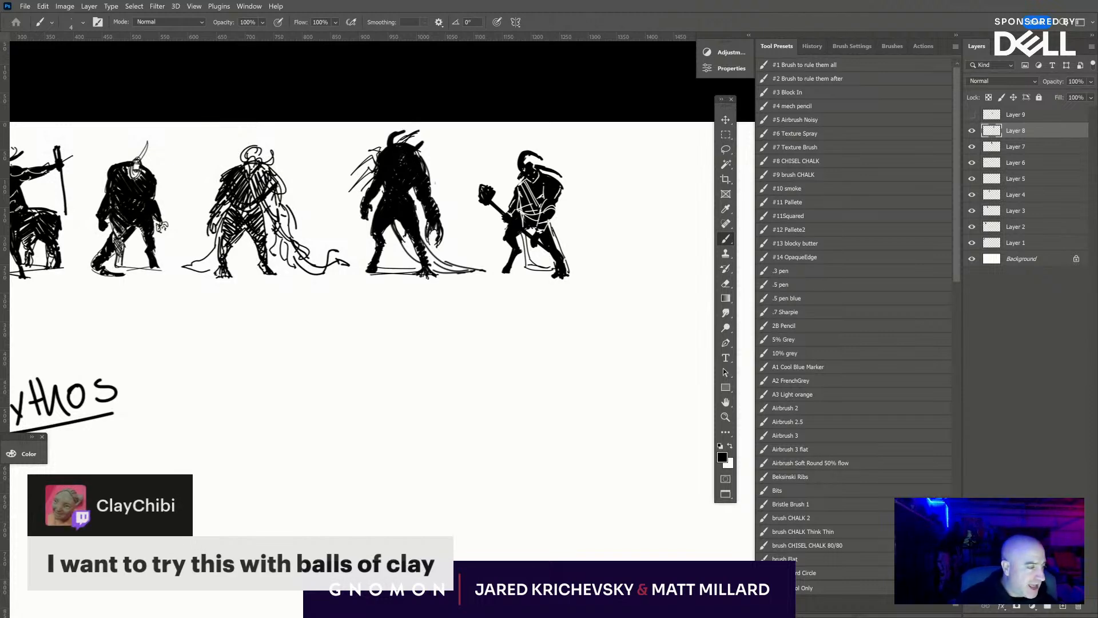
# - Add a new layer above Layer 8 and sketch a large tilted oval body in the empty area below the silhouette row
pyautogui.click(1061, 606)
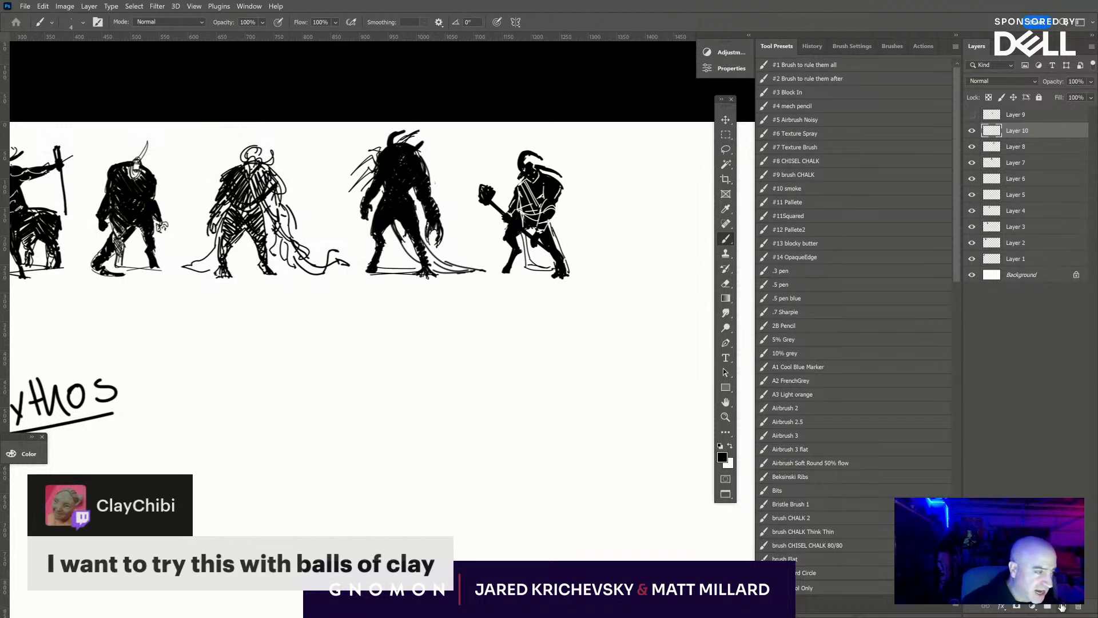
pyautogui.hotkey('ctrl', '+')
pyautogui.moveTo(469, 426); pyautogui.dragTo(516, 250)
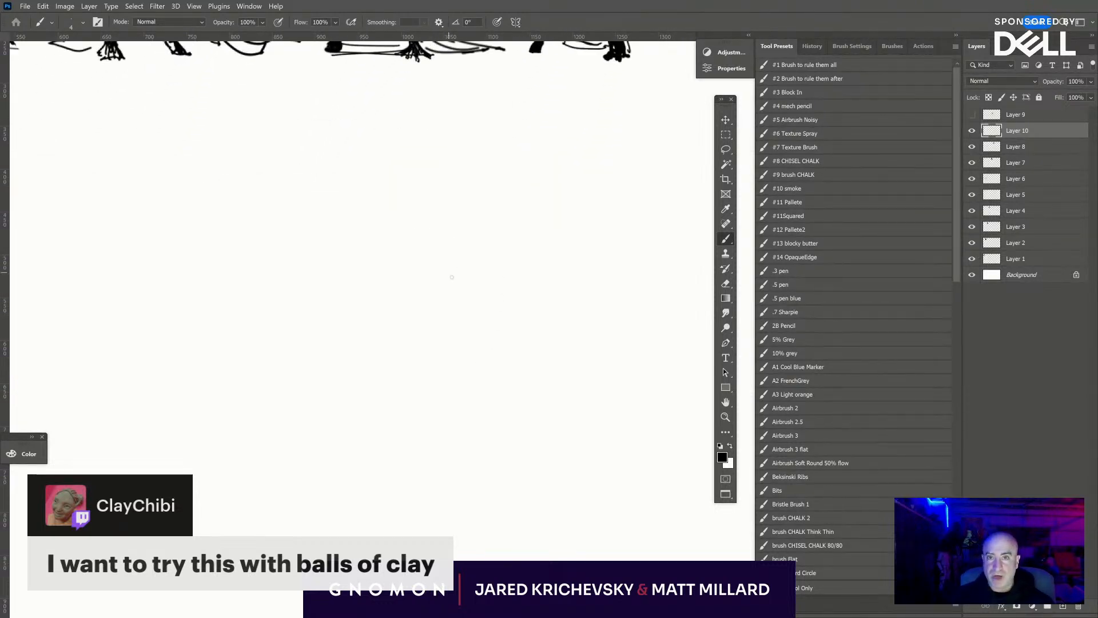
pyautogui.moveTo(449, 243)
pyautogui.mouseDown()
pyautogui.moveTo(437, 346)
pyautogui.moveTo(408, 317)
pyautogui.moveTo(459, 342)
pyautogui.moveTo(484, 320)
pyautogui.moveTo(460, 234)
pyautogui.moveTo(434, 359)
pyautogui.moveTo(497, 303)
pyautogui.moveTo(478, 372)
pyautogui.moveTo(521, 362)
pyautogui.moveTo(542, 321)
pyautogui.moveTo(549, 335)
pyautogui.mouseUp()
# - Try small oval heads on short neck lines at the body's upper left and directly above it
pyautogui.moveTo(405, 191)
pyautogui.mouseDown()
pyautogui.moveTo(391, 216)
pyautogui.moveTo(421, 178)
pyautogui.moveTo(424, 195)
pyautogui.moveTo(461, 209)
pyautogui.mouseUp()
pyautogui.hotkey('ctrl', 'z')
pyautogui.hotkey('ctrl', 'z')
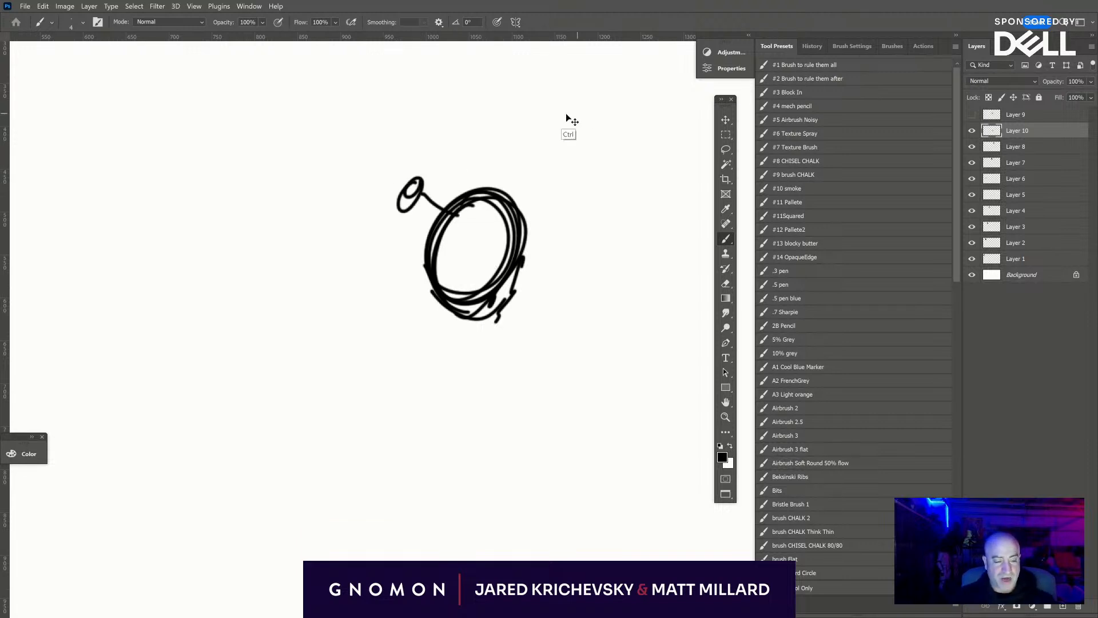
pyautogui.hotkey('ctrl', 'z')
pyautogui.moveTo(496, 121)
pyautogui.mouseDown()
pyautogui.moveTo(484, 122)
pyautogui.moveTo(481, 143)
pyautogui.moveTo(490, 142)
pyautogui.moveTo(496, 189)
pyautogui.mouseUp()
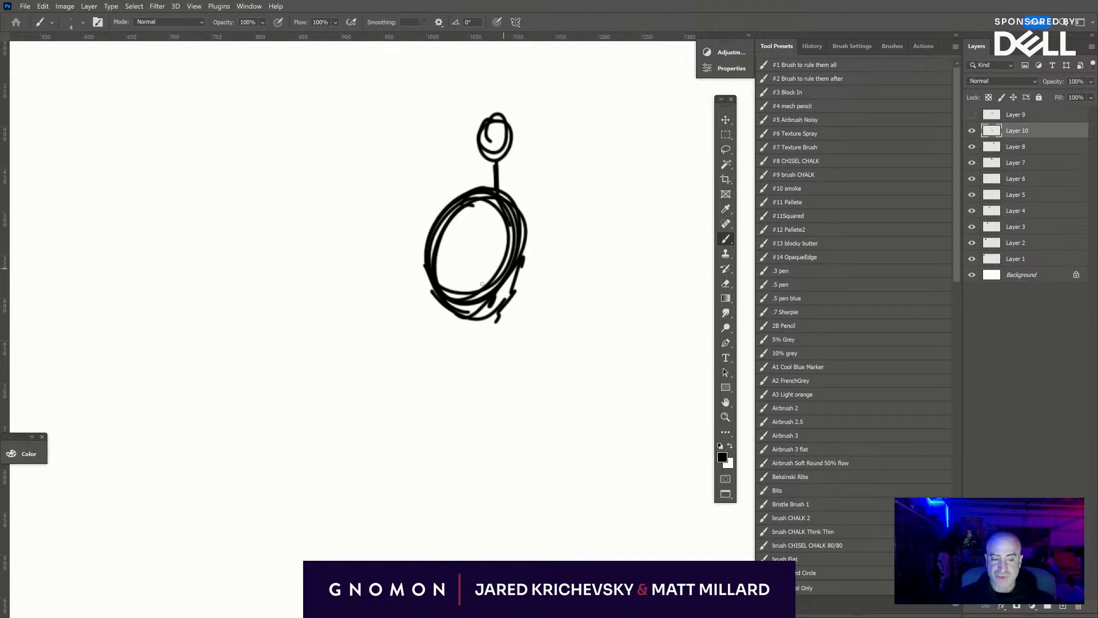
pyautogui.hotkey('ctrl', 'z')
pyautogui.hotkey('ctrl', 'z')
pyautogui.hotkey('ctrl', 'z')
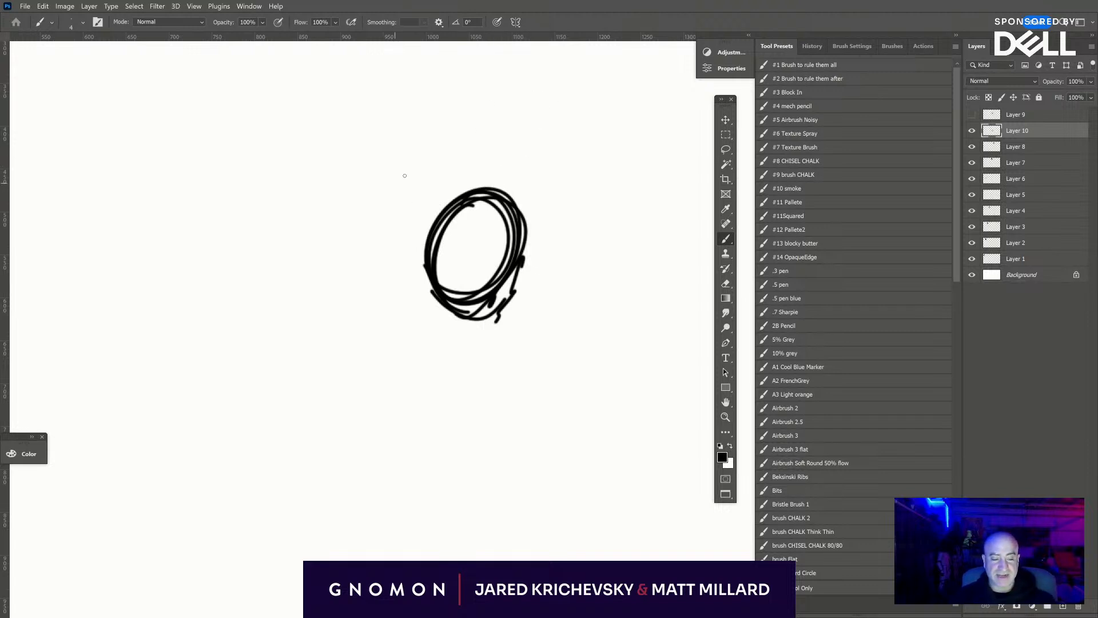
pyautogui.moveTo(407, 167)
pyautogui.mouseDown()
pyautogui.moveTo(400, 215)
pyautogui.moveTo(388, 211)
pyautogui.mouseUp()
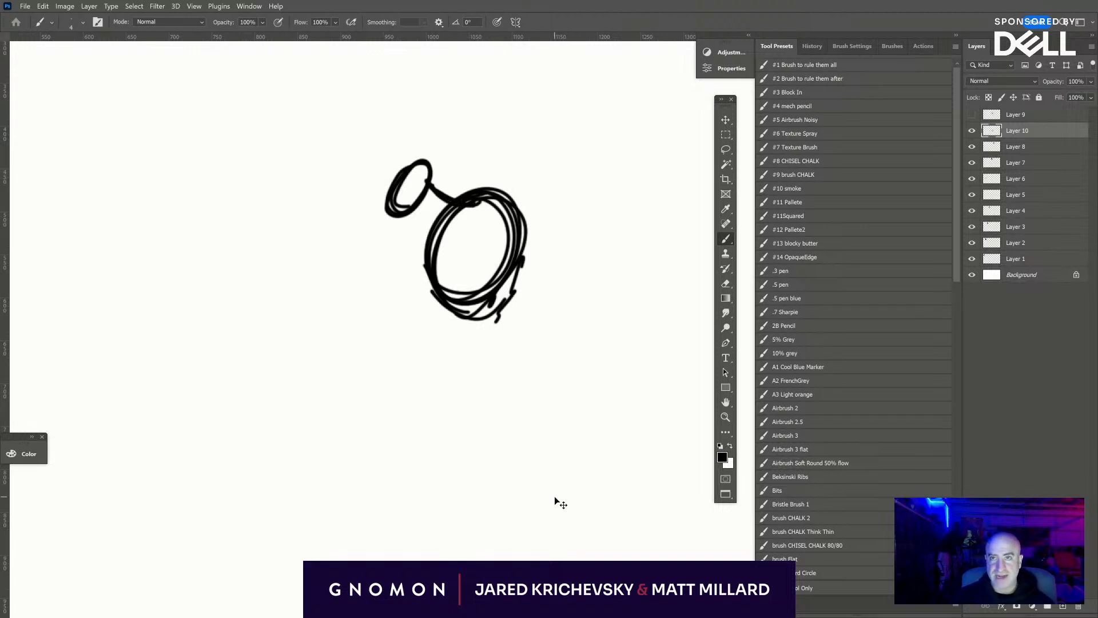
pyautogui.hotkey('ctrl', 'z')
# - Try a low forward head joined by a thick tapered neck, with curved contour lines across the torso oval
pyautogui.hotkey('ctrl', 'z')
pyautogui.moveTo(395, 224)
pyautogui.mouseDown()
pyautogui.moveTo(392, 269)
pyautogui.moveTo(401, 229)
pyautogui.moveTo(484, 193)
pyautogui.moveTo(448, 205)
pyautogui.mouseUp()
pyautogui.hotkey('ctrl', 'z')
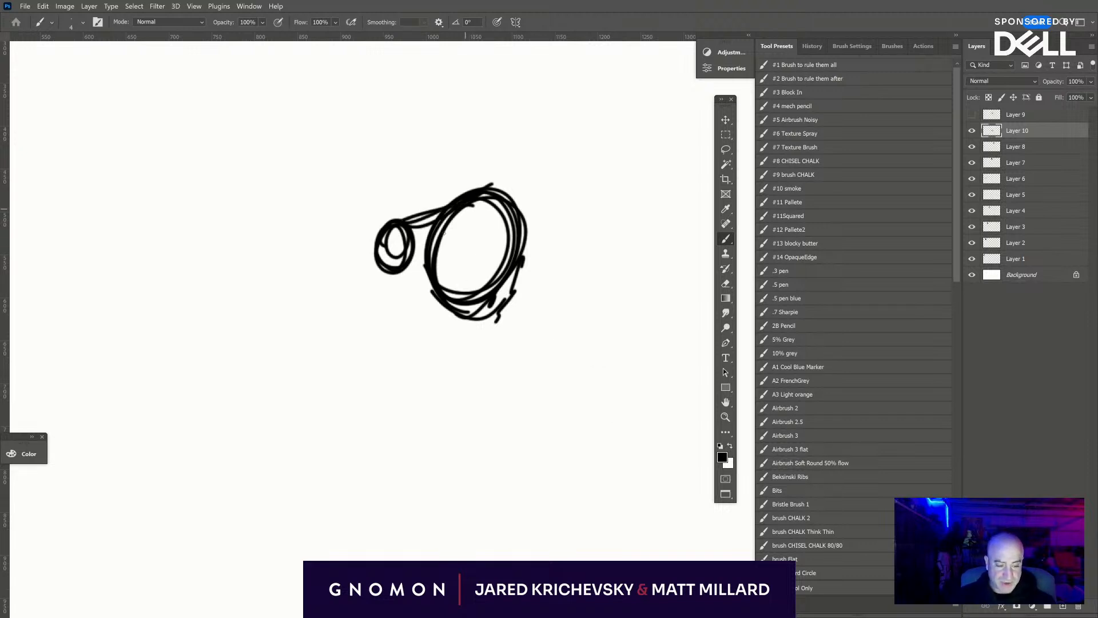
pyautogui.moveTo(415, 249)
pyautogui.mouseDown()
pyautogui.moveTo(467, 231)
pyautogui.moveTo(444, 268)
pyautogui.mouseUp()
pyautogui.moveTo(496, 200)
pyautogui.mouseDown()
pyautogui.moveTo(444, 289)
pyautogui.moveTo(452, 317)
pyautogui.mouseUp()
pyautogui.moveTo(509, 223); pyautogui.dragTo(503, 280)
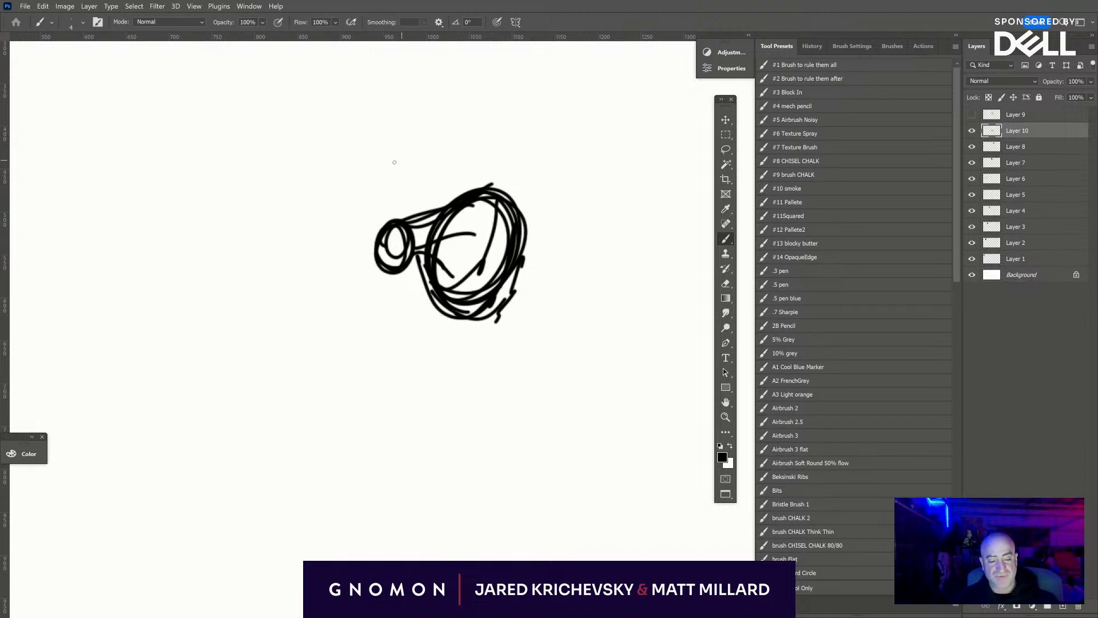
# - Try a handwritten note above the sketch, and undo it together with the forward head, neck and torso contours
pyautogui.moveTo(404, 152); pyautogui.dragTo(409, 166)
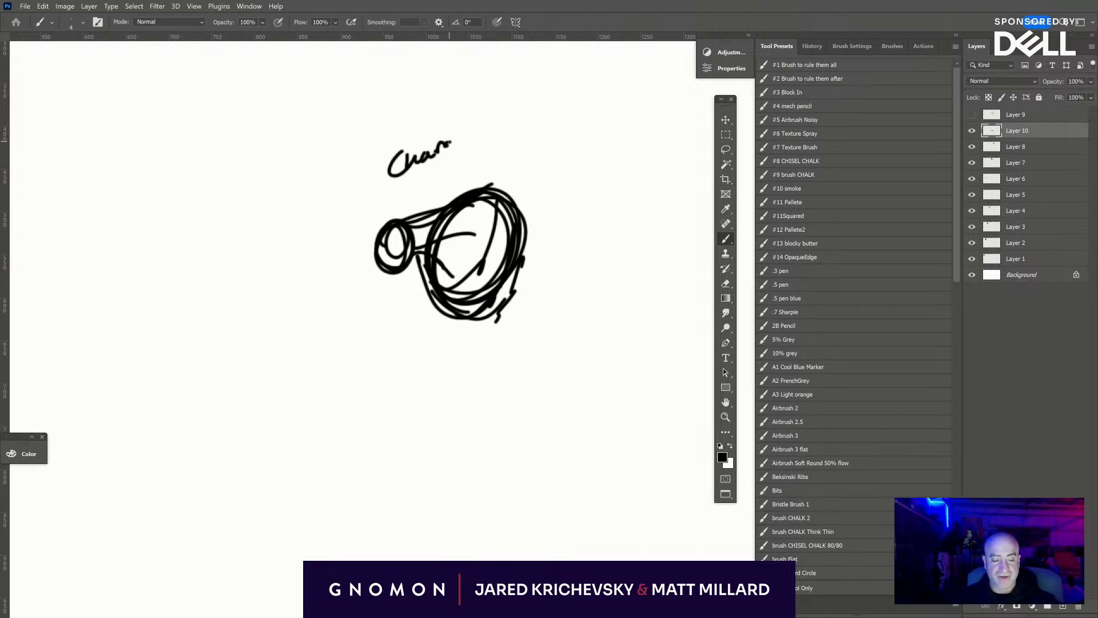
pyautogui.hotkey('ctrl', 'z')
pyautogui.hotkey('ctrl', 'z')
pyautogui.hotkey('ctrl', 'z')
pyautogui.hotkey('ctrl', 'z')
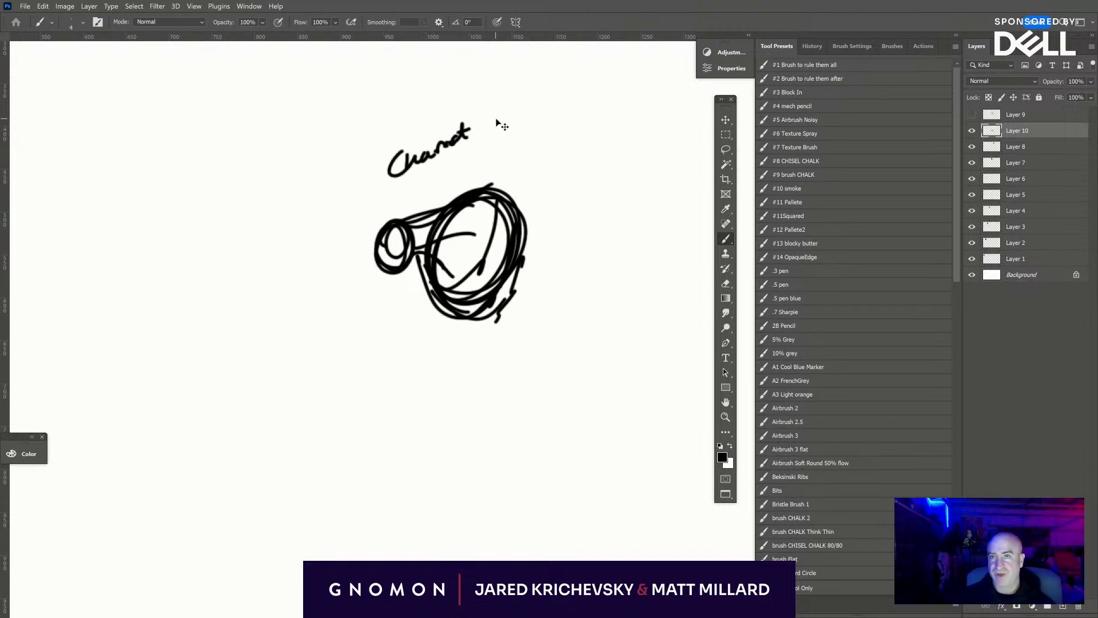
pyautogui.hotkey('ctrl', 'z')
pyautogui.hotkey('ctrl', 'z')
pyautogui.hotkey('ctrl', 'z')
pyautogui.hotkey('ctrl', 'z')
pyautogui.hotkey('ctrl', 'z')
pyautogui.hotkey('ctrl', 'z')
pyautogui.hotkey('ctrl', 'z')
pyautogui.hotkey('ctrl', 'z')
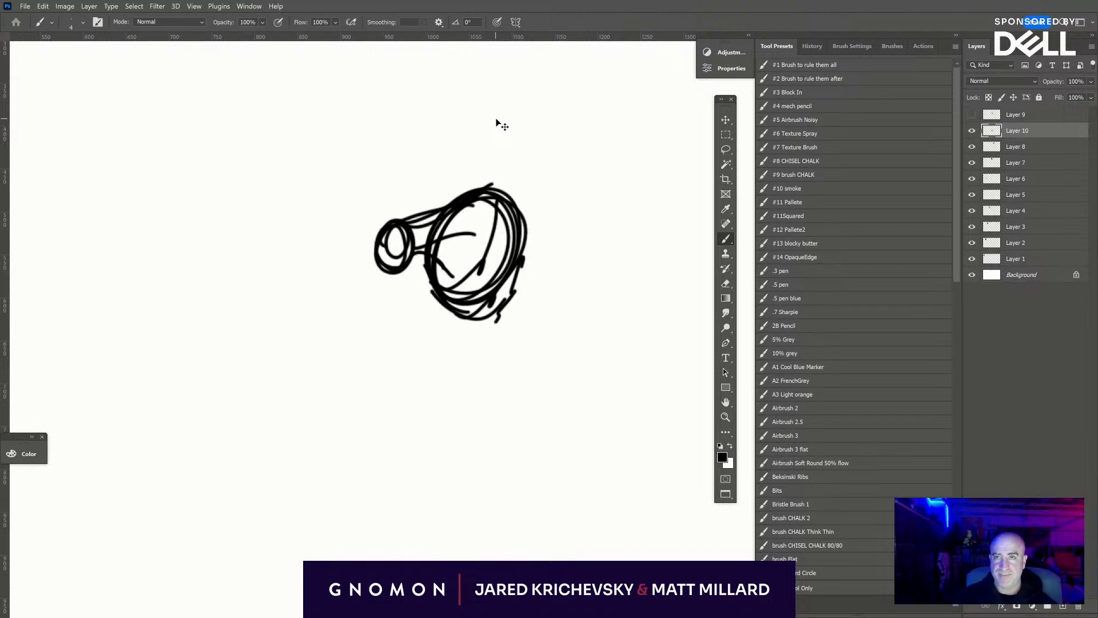
pyautogui.hotkey('ctrl', 'z')
pyautogui.hotkey('ctrl', 'z')
pyautogui.hotkey('ctrl', 'z')
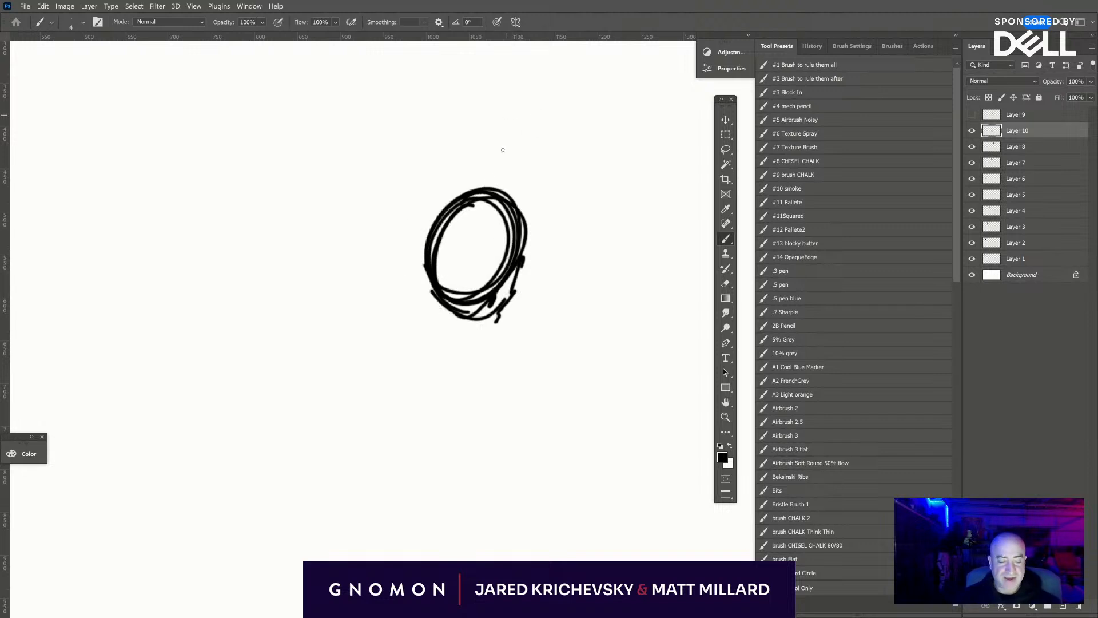
# - Sketch an upright oval head with a second lobe behind it directly on top of the body, joined by a neck line
pyautogui.moveTo(459, 159)
pyautogui.mouseDown()
pyautogui.moveTo(482, 147)
pyautogui.moveTo(469, 186)
pyautogui.moveTo(477, 141)
pyautogui.moveTo(468, 192)
pyautogui.moveTo(465, 136)
pyautogui.moveTo(511, 149)
pyautogui.moveTo(478, 160)
pyautogui.moveTo(504, 171)
pyautogui.moveTo(502, 158)
pyautogui.moveTo(479, 167)
pyautogui.moveTo(488, 189)
pyautogui.moveTo(502, 175)
pyautogui.moveTo(489, 190)
pyautogui.moveTo(510, 147)
pyautogui.moveTo(482, 136)
pyautogui.moveTo(516, 141)
pyautogui.moveTo(508, 175)
pyautogui.moveTo(480, 189)
pyautogui.moveTo(512, 170)
pyautogui.moveTo(516, 202)
pyautogui.mouseUp()
pyautogui.hotkey('ctrl', 'z')
pyautogui.hotkey('ctrl', 'z')
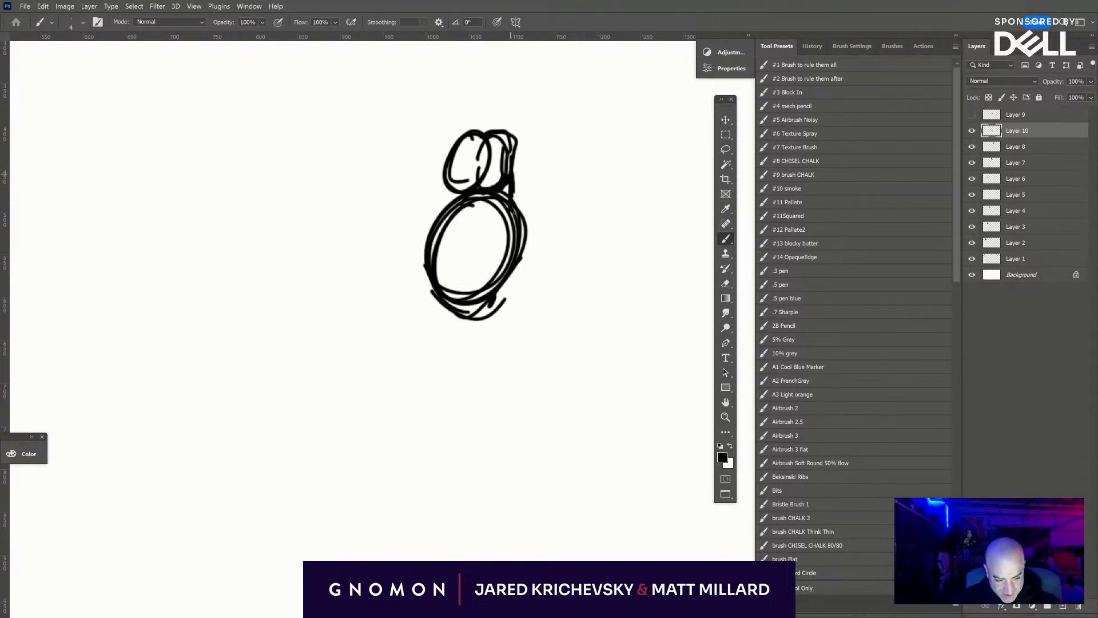
pyautogui.moveTo(513, 163); pyautogui.dragTo(516, 209)
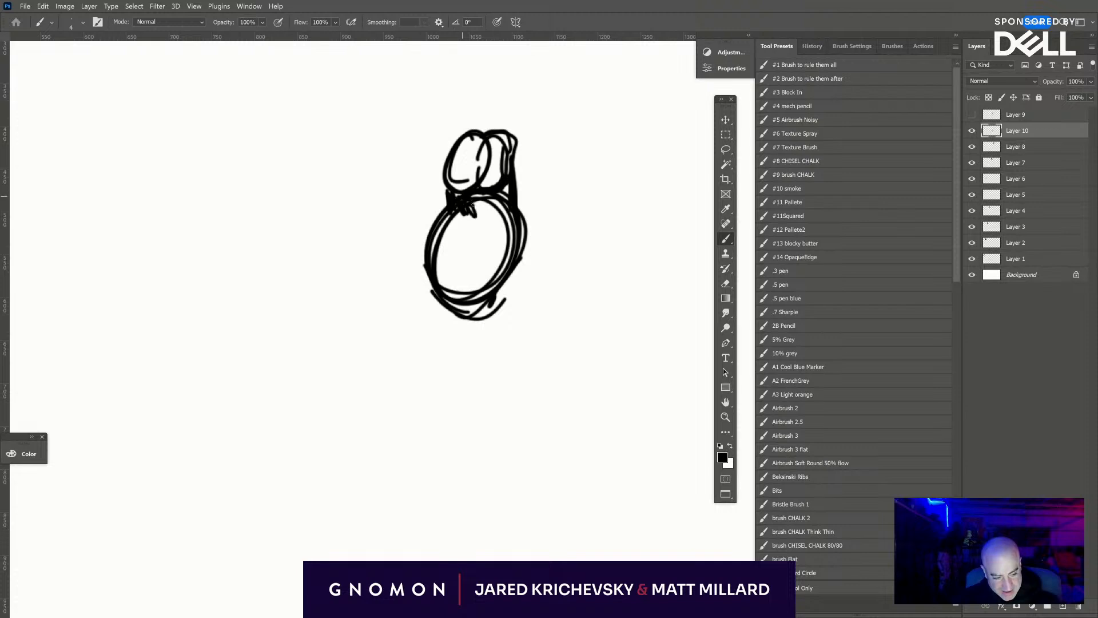
# - Darken the neck, sketch a wider broken outline around the torso, and draw a triangle inside the oval
pyautogui.moveTo(443, 195)
pyautogui.mouseDown()
pyautogui.moveTo(409, 266)
pyautogui.moveTo(436, 304)
pyautogui.moveTo(498, 314)
pyautogui.mouseUp()
pyautogui.moveTo(517, 180)
pyautogui.mouseDown()
pyautogui.moveTo(543, 250)
pyautogui.moveTo(510, 310)
pyautogui.moveTo(452, 322)
pyautogui.moveTo(428, 273)
pyautogui.mouseUp()
pyautogui.moveTo(432, 267); pyautogui.dragTo(486, 268)
pyautogui.keyDown('shift'); pyautogui.click(459, 213); pyautogui.keyUp('shift')
pyautogui.moveTo(460, 213); pyautogui.dragTo(472, 209)
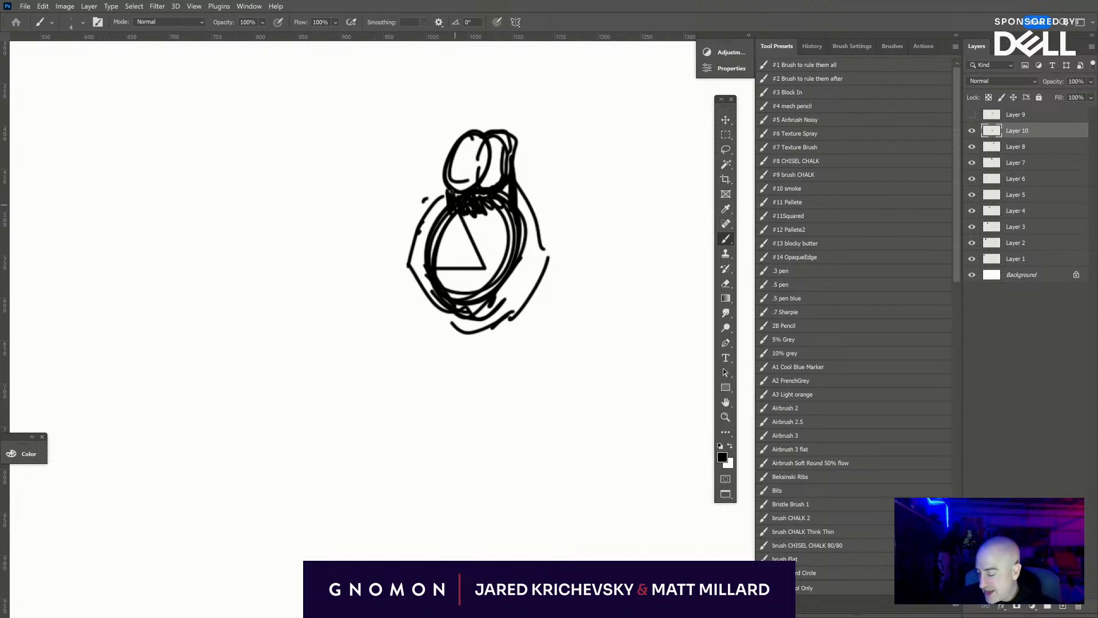
# - Fill the head and torso with solid black using a larger brush, extending the mass down into the hips
pyautogui.press(']')
pyautogui.press(']')
pyautogui.press(']')
pyautogui.press(']')
pyautogui.press(']')
pyautogui.press(']')
pyautogui.press(']')
pyautogui.press(']')
pyautogui.press(']')
pyautogui.press(']')
pyautogui.press(']')
pyautogui.moveTo(469, 163)
pyautogui.mouseDown()
pyautogui.moveTo(499, 153)
pyautogui.moveTo(493, 210)
pyautogui.moveTo(469, 199)
pyautogui.moveTo(445, 217)
pyautogui.moveTo(431, 259)
pyautogui.moveTo(452, 273)
pyautogui.moveTo(466, 250)
pyautogui.moveTo(489, 268)
pyautogui.moveTo(500, 232)
pyautogui.moveTo(516, 243)
pyautogui.moveTo(497, 192)
pyautogui.moveTo(528, 243)
pyautogui.moveTo(516, 221)
pyautogui.moveTo(509, 296)
pyautogui.moveTo(486, 315)
pyautogui.moveTo(457, 314)
pyautogui.moveTo(438, 275)
pyautogui.mouseUp()
pyautogui.press(']')
pyautogui.moveTo(536, 288)
pyautogui.mouseDown()
pyautogui.moveTo(527, 266)
pyautogui.moveTo(487, 321)
pyautogui.moveTo(526, 274)
pyautogui.moveTo(431, 313)
pyautogui.moveTo(438, 279)
pyautogui.moveTo(442, 309)
pyautogui.moveTo(508, 283)
pyautogui.moveTo(529, 328)
pyautogui.moveTo(485, 313)
pyautogui.mouseUp()
# - Reduce the brush size to 15 and paint the left leg from the hip through the knee to the shin
pyautogui.press('[')
pyautogui.press('[')
pyautogui.press('[')
pyautogui.press('[')
pyautogui.press('[')
pyautogui.press('[')
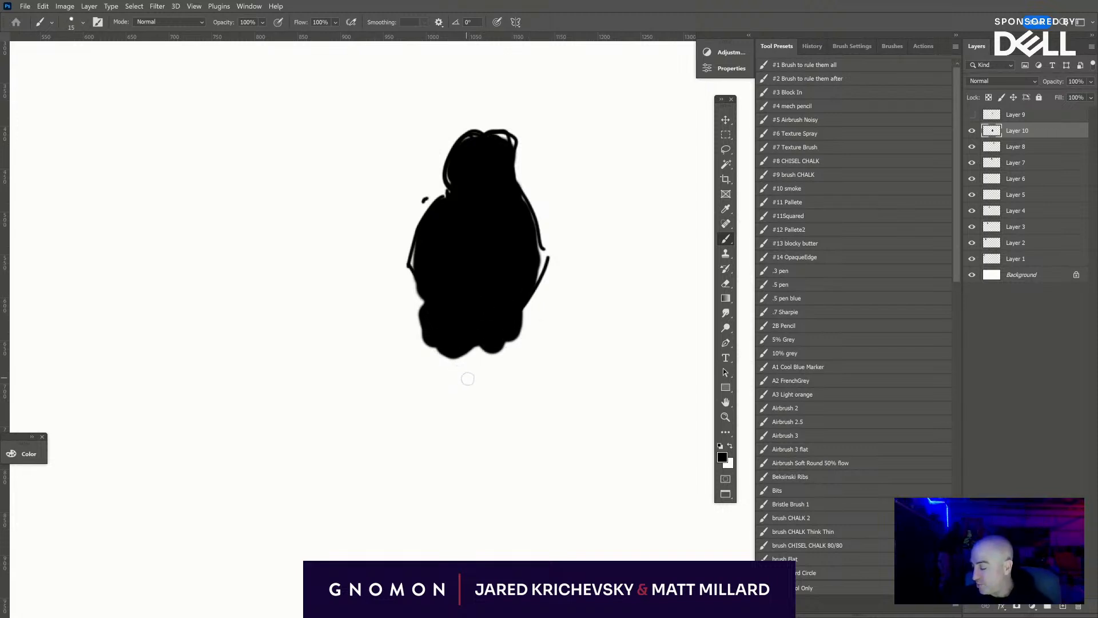
pyautogui.moveTo(443, 343)
pyautogui.mouseDown()
pyautogui.moveTo(489, 347)
pyautogui.moveTo(448, 374)
pyautogui.mouseUp()
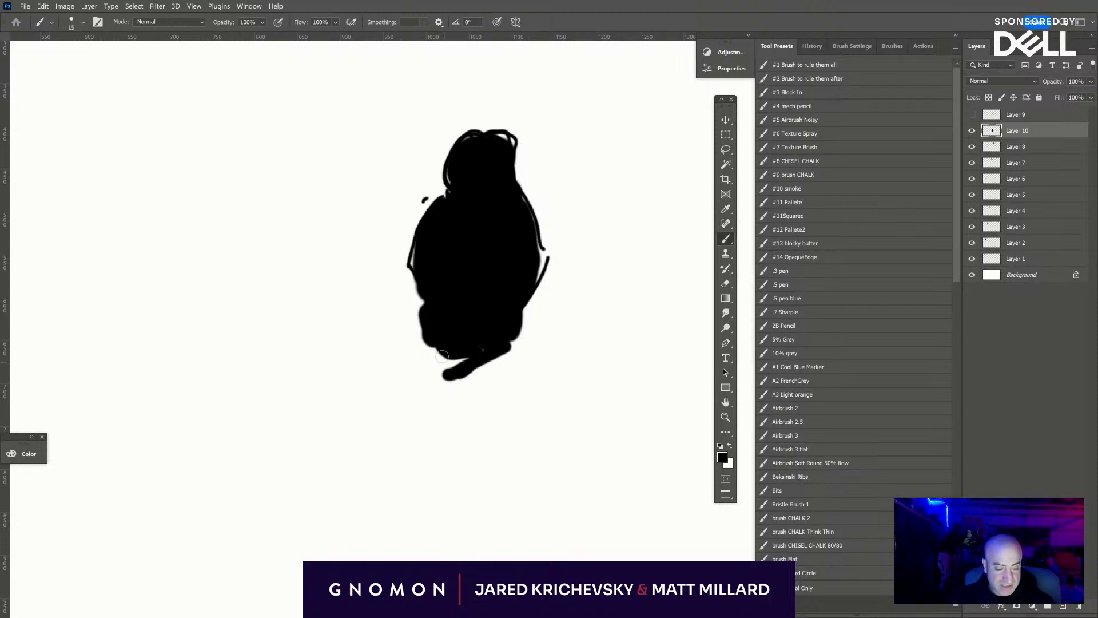
pyautogui.moveTo(422, 313)
pyautogui.mouseDown()
pyautogui.moveTo(462, 368)
pyautogui.moveTo(436, 405)
pyautogui.moveTo(411, 423)
pyautogui.mouseUp()
pyautogui.moveTo(414, 337); pyautogui.dragTo(407, 457)
pyautogui.moveTo(443, 371)
pyautogui.mouseDown()
pyautogui.moveTo(408, 445)
pyautogui.moveTo(403, 522)
pyautogui.mouseUp()
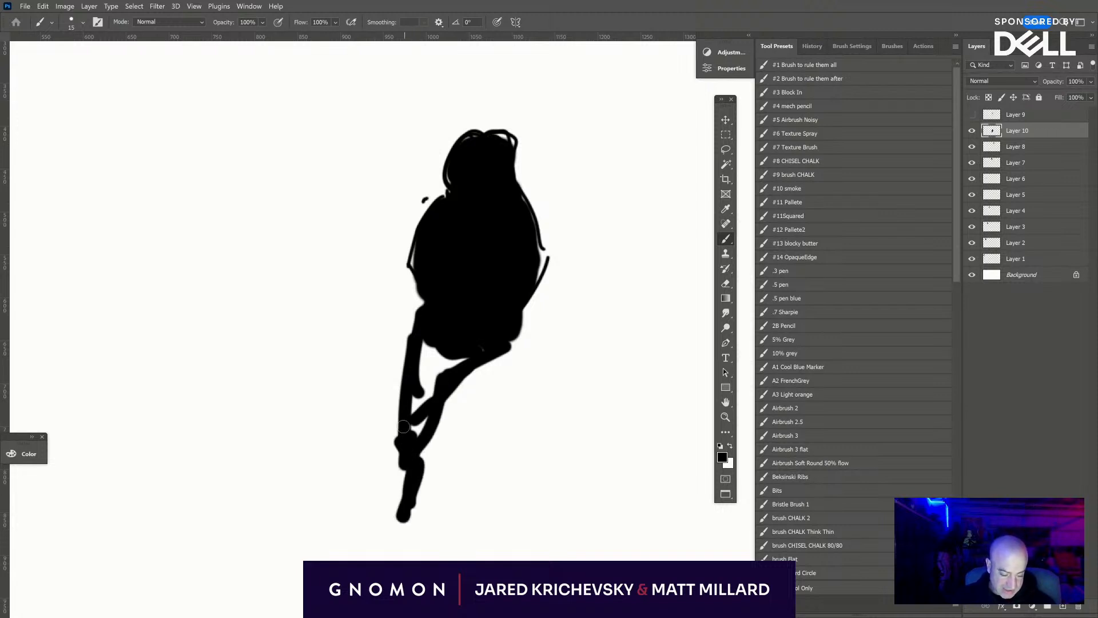
# - Thicken the left leg's knee and calf, and extend the lower leg down to the ankle
pyautogui.moveTo(402, 429); pyautogui.dragTo(412, 553)
pyautogui.hotkey('ctrl', 'z')
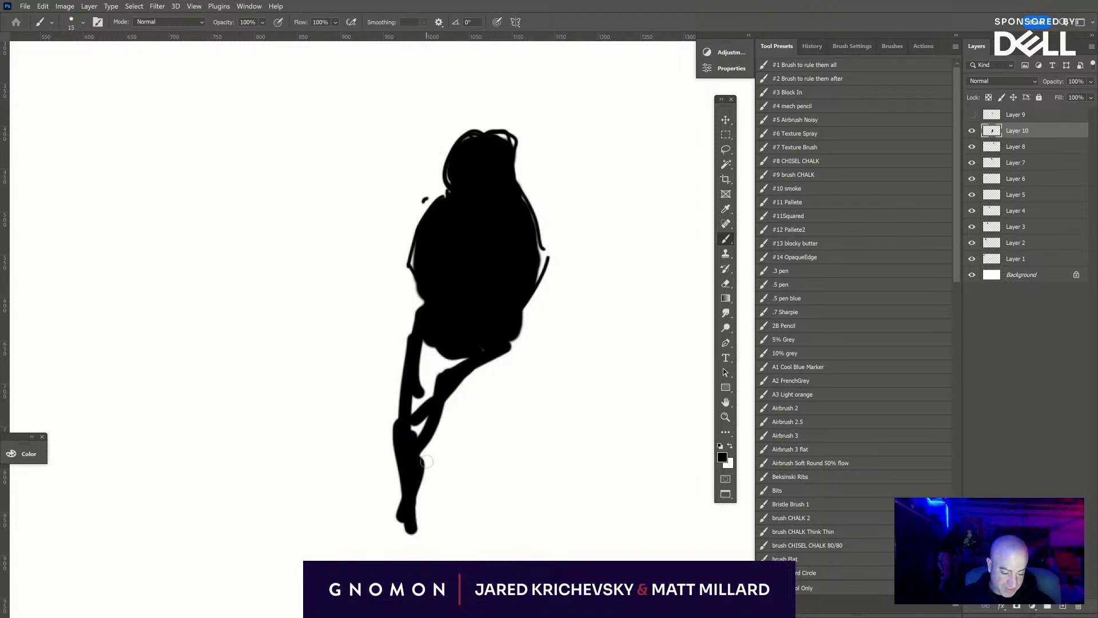
pyautogui.moveTo(420, 462)
pyautogui.mouseDown()
pyautogui.moveTo(401, 536)
pyautogui.moveTo(397, 478)
pyautogui.moveTo(412, 558)
pyautogui.mouseUp()
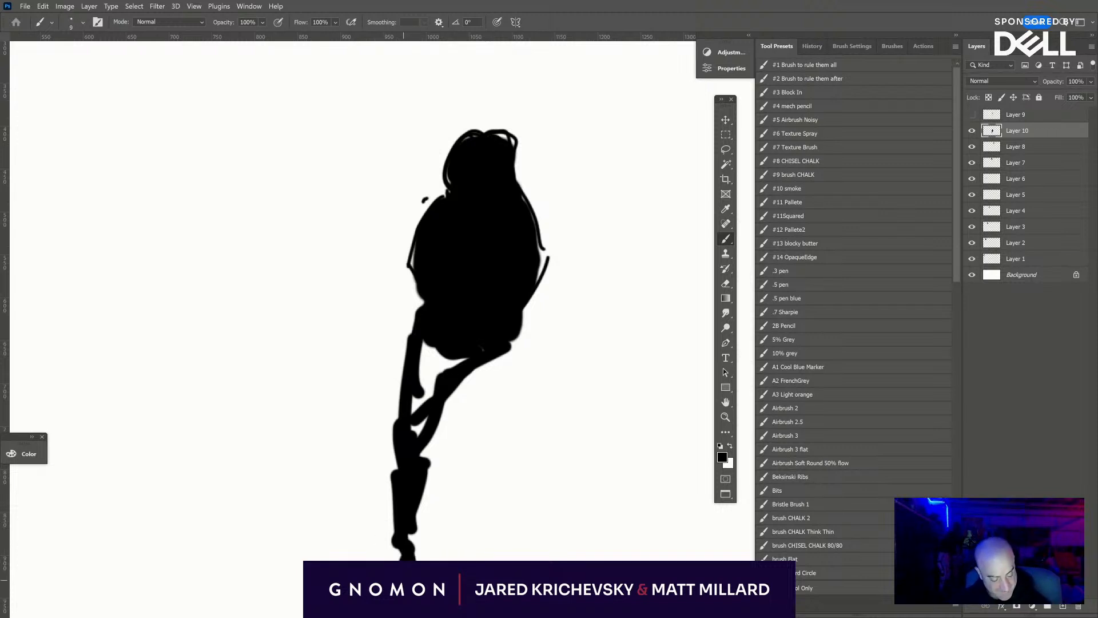
# - Outline the right leg from hip to ankle with a thinner brush, and hatch both thighs and the right shin black
pyautogui.moveTo(466, 378); pyautogui.dragTo(509, 438)
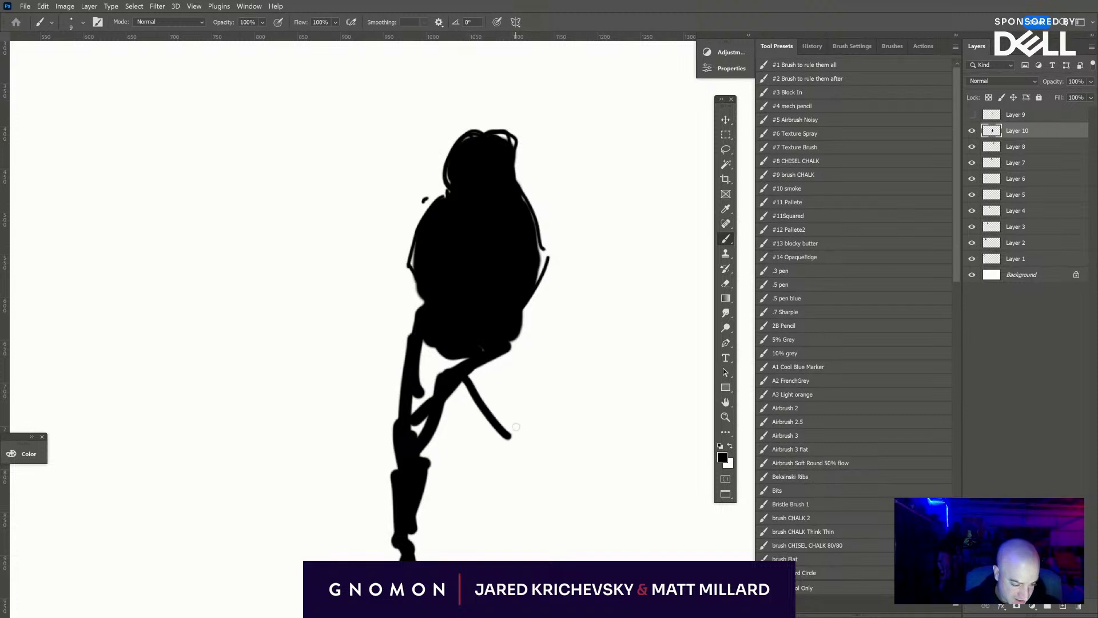
pyautogui.moveTo(514, 348)
pyautogui.mouseDown()
pyautogui.moveTo(527, 456)
pyautogui.moveTo(520, 447)
pyautogui.mouseUp()
pyautogui.moveTo(463, 405)
pyautogui.mouseDown()
pyautogui.moveTo(518, 461)
pyautogui.moveTo(469, 371)
pyautogui.moveTo(515, 421)
pyautogui.moveTo(531, 495)
pyautogui.moveTo(501, 464)
pyautogui.moveTo(493, 500)
pyautogui.moveTo(535, 559)
pyautogui.mouseUp()
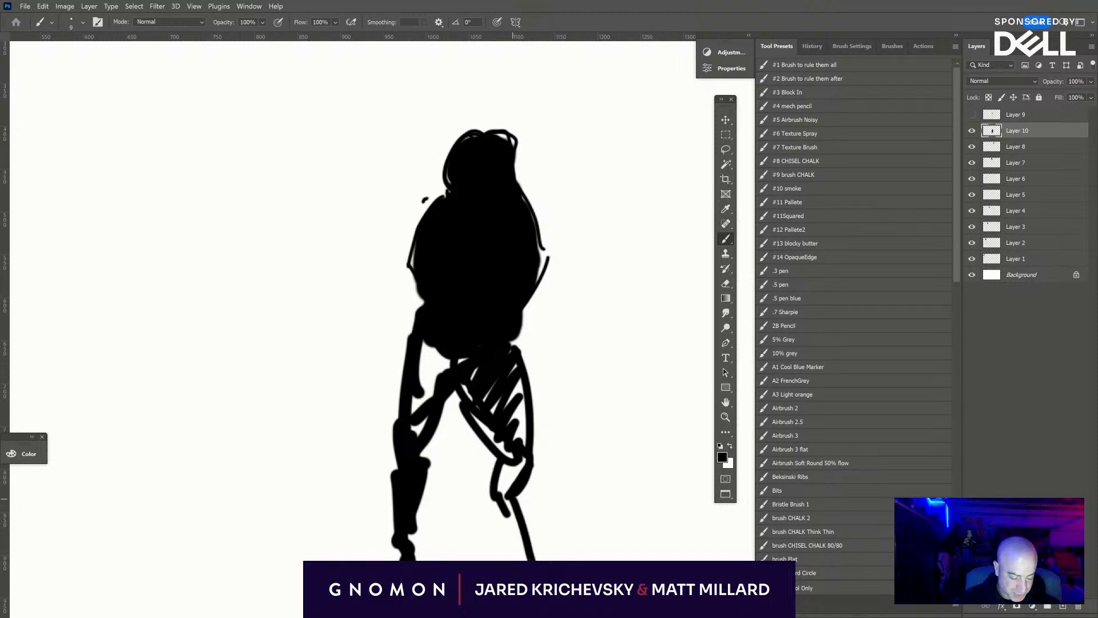
pyautogui.moveTo(501, 506)
pyautogui.mouseDown()
pyautogui.moveTo(511, 560)
pyautogui.moveTo(528, 558)
pyautogui.moveTo(503, 480)
pyautogui.moveTo(521, 468)
pyautogui.moveTo(515, 410)
pyautogui.moveTo(485, 412)
pyautogui.mouseUp()
pyautogui.moveTo(415, 403)
pyautogui.mouseDown()
pyautogui.moveTo(436, 342)
pyautogui.moveTo(449, 378)
pyautogui.moveTo(470, 388)
pyautogui.moveTo(447, 392)
pyautogui.moveTo(407, 476)
pyautogui.moveTo(461, 375)
pyautogui.moveTo(417, 469)
pyautogui.moveTo(460, 407)
pyautogui.mouseUp()
# - Erase the front of the head and paint a short snout projecting forward from the brow
pyautogui.press('e')
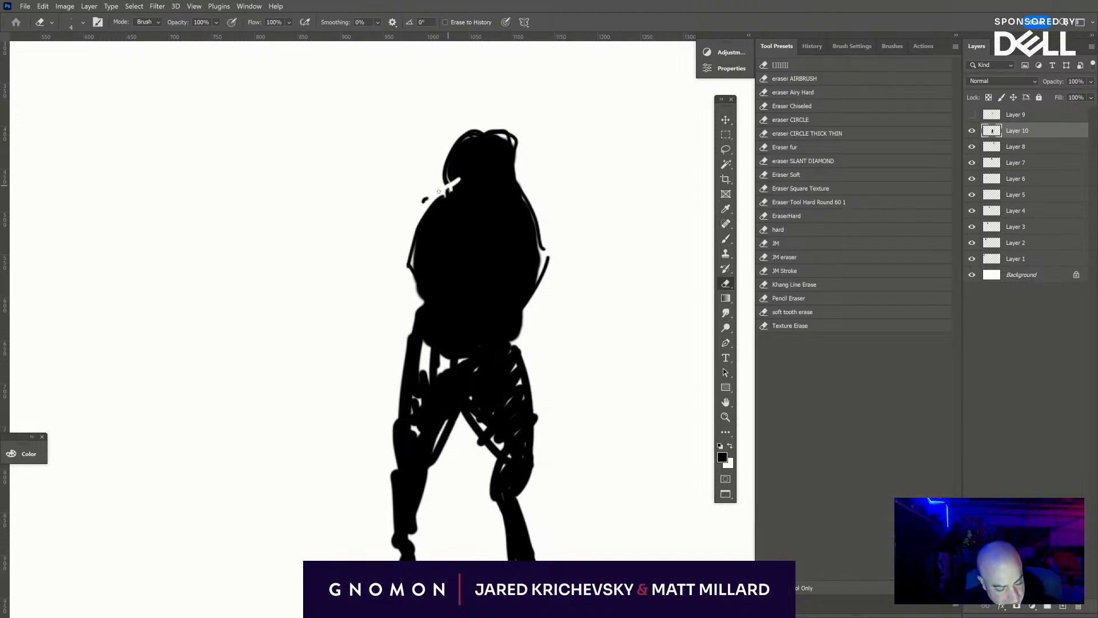
pyautogui.moveTo(438, 192)
pyautogui.mouseDown()
pyautogui.moveTo(465, 133)
pyautogui.moveTo(451, 187)
pyautogui.moveTo(463, 140)
pyautogui.mouseUp()
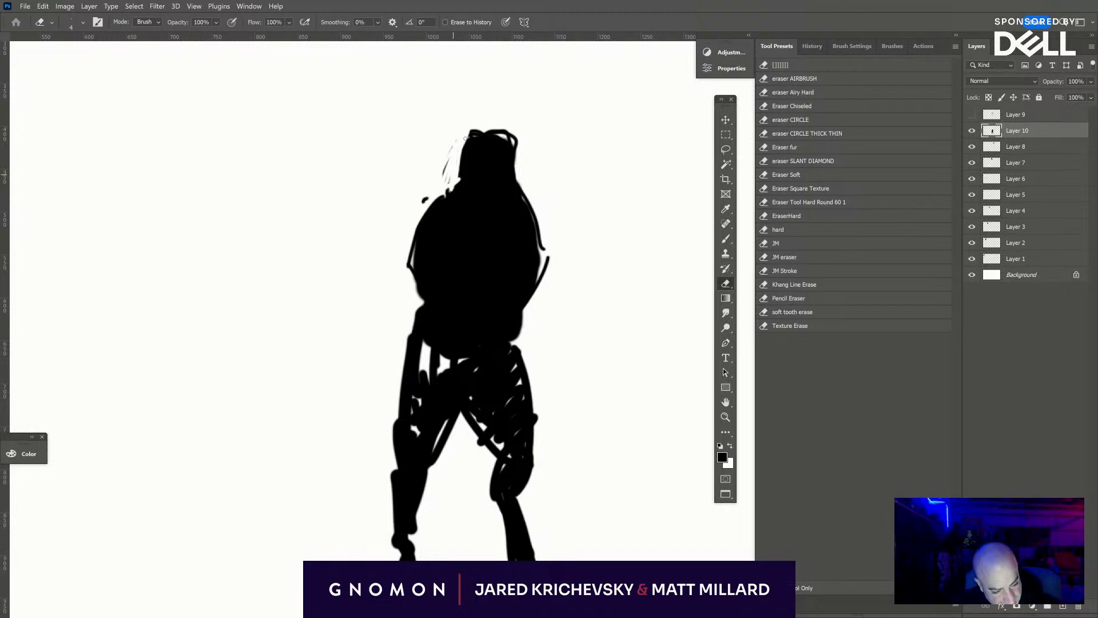
pyautogui.press('b')
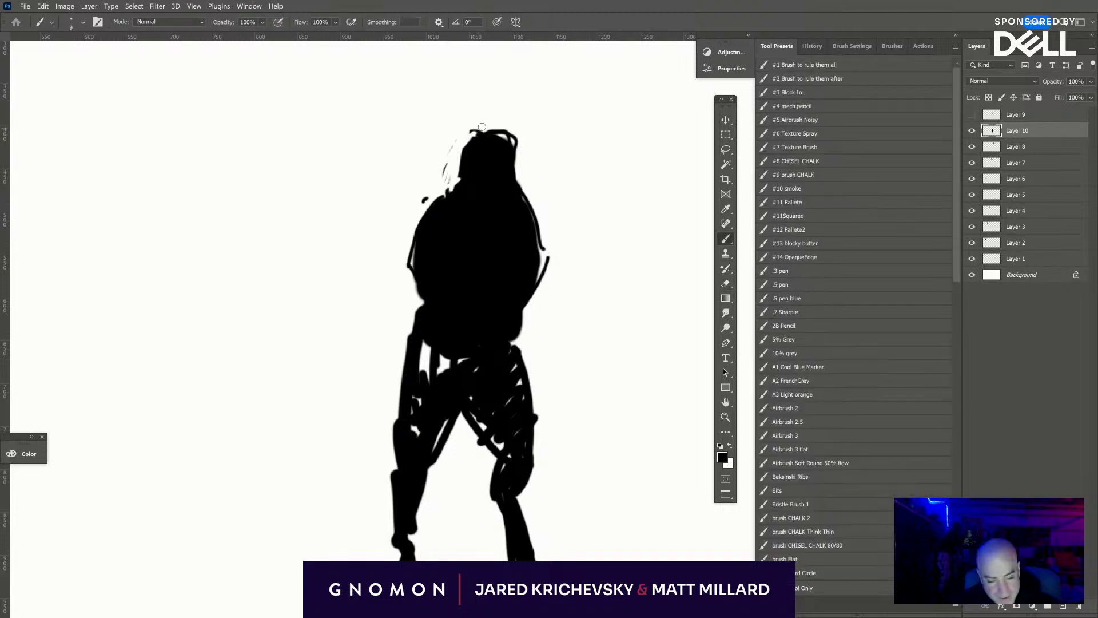
pyautogui.moveTo(485, 130)
pyautogui.mouseDown()
pyautogui.moveTo(443, 166)
pyautogui.moveTo(446, 183)
pyautogui.moveTo(452, 170)
pyautogui.mouseUp()
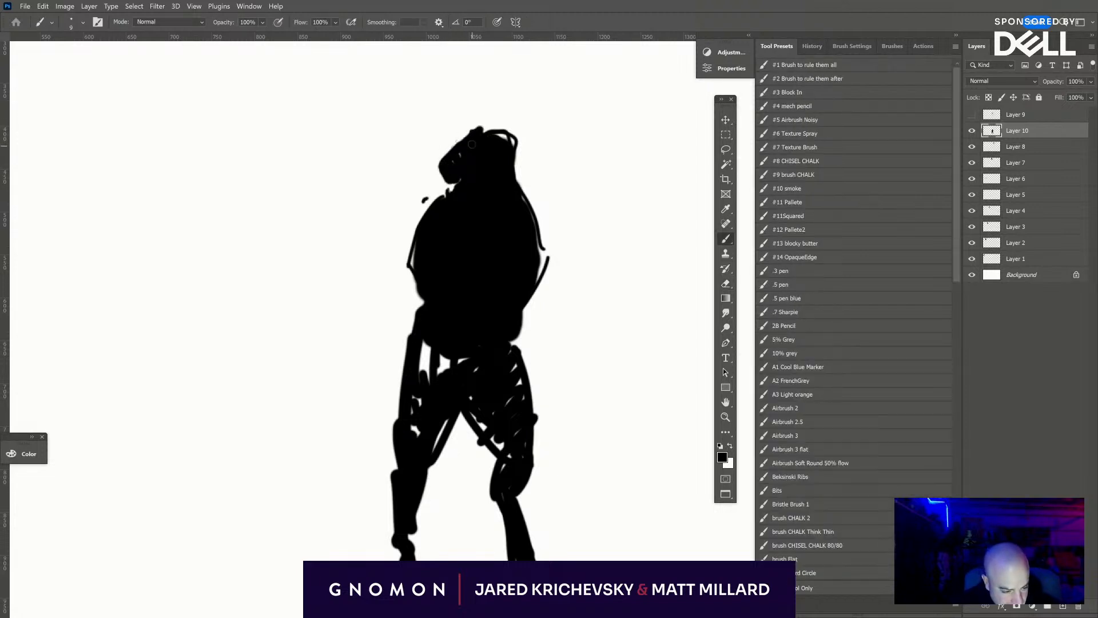
# - Paint a thick curved horn sweeping out from the back of the head and tapering upward
pyautogui.moveTo(509, 151); pyautogui.dragTo(550, 118)
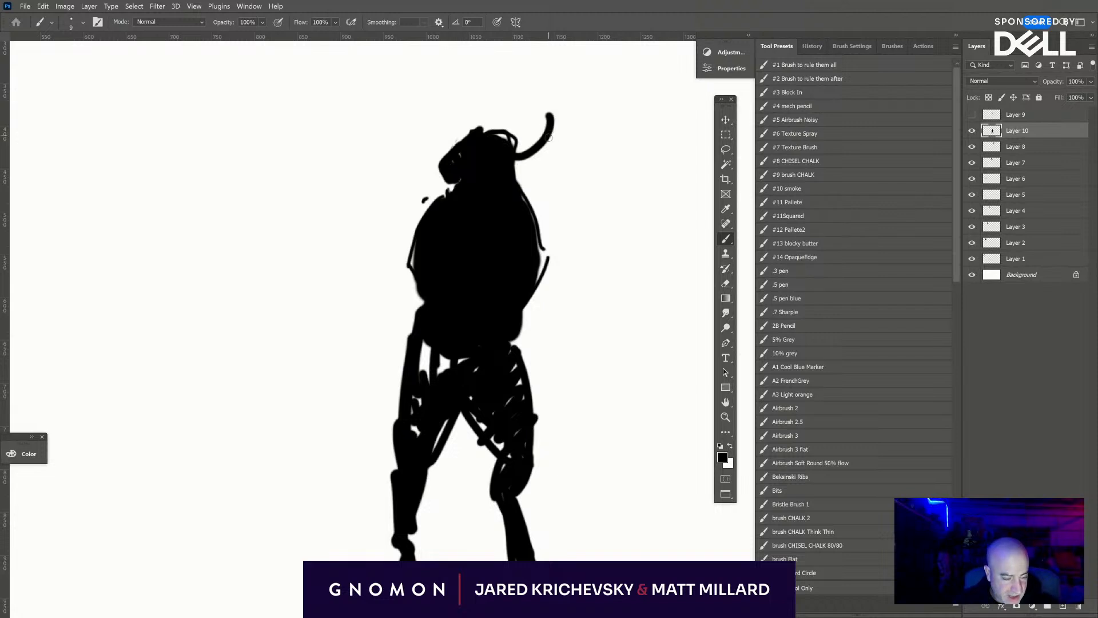
pyautogui.moveTo(518, 153); pyautogui.dragTo(548, 98)
pyautogui.moveTo(548, 98)
pyautogui.mouseDown()
pyautogui.moveTo(533, 159)
pyautogui.moveTo(516, 159)
pyautogui.moveTo(561, 96)
pyautogui.mouseUp()
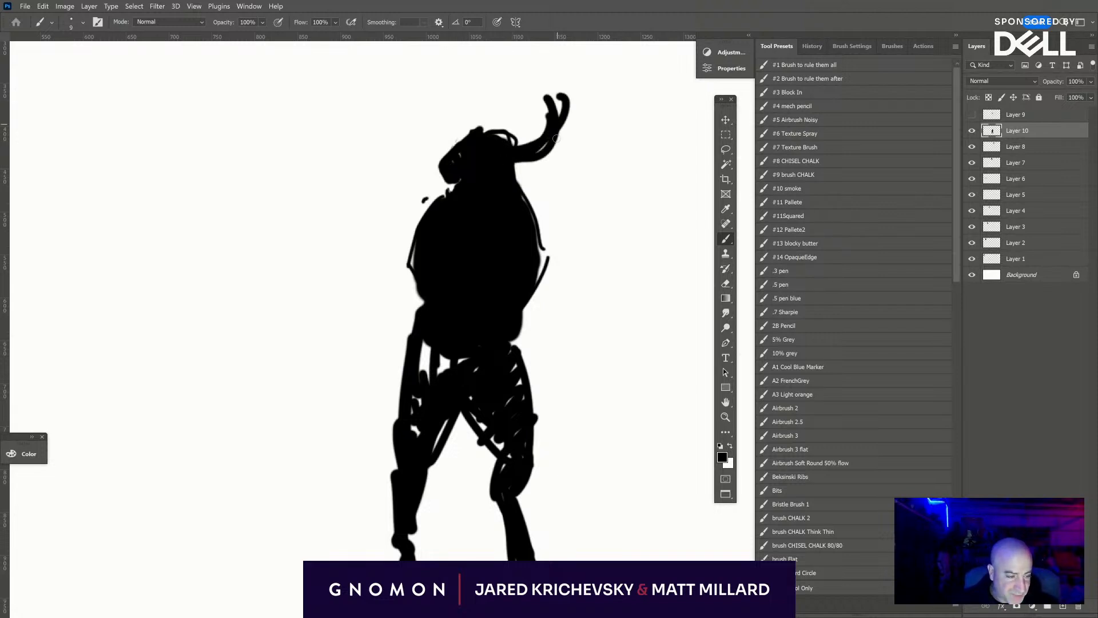
pyautogui.hotkey('ctrl', 'z')
pyautogui.moveTo(542, 155); pyautogui.dragTo(538, 77)
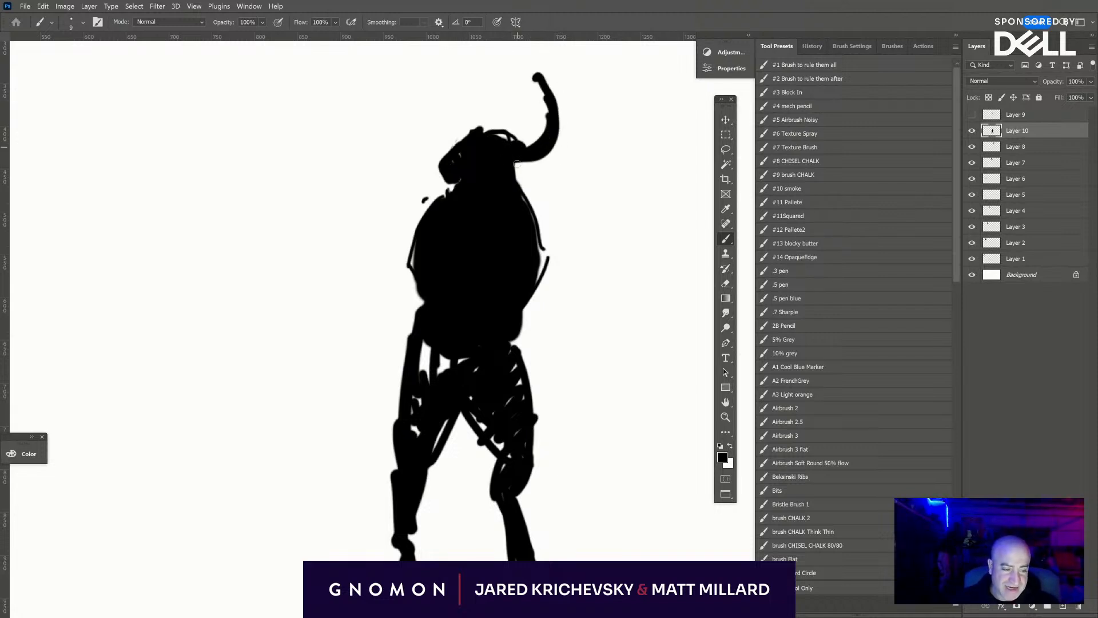
# - Paint the right arm angling outward from the shoulder, with a forearm and fingered hand below the elbow
pyautogui.moveTo(518, 193); pyautogui.dragTo(547, 324)
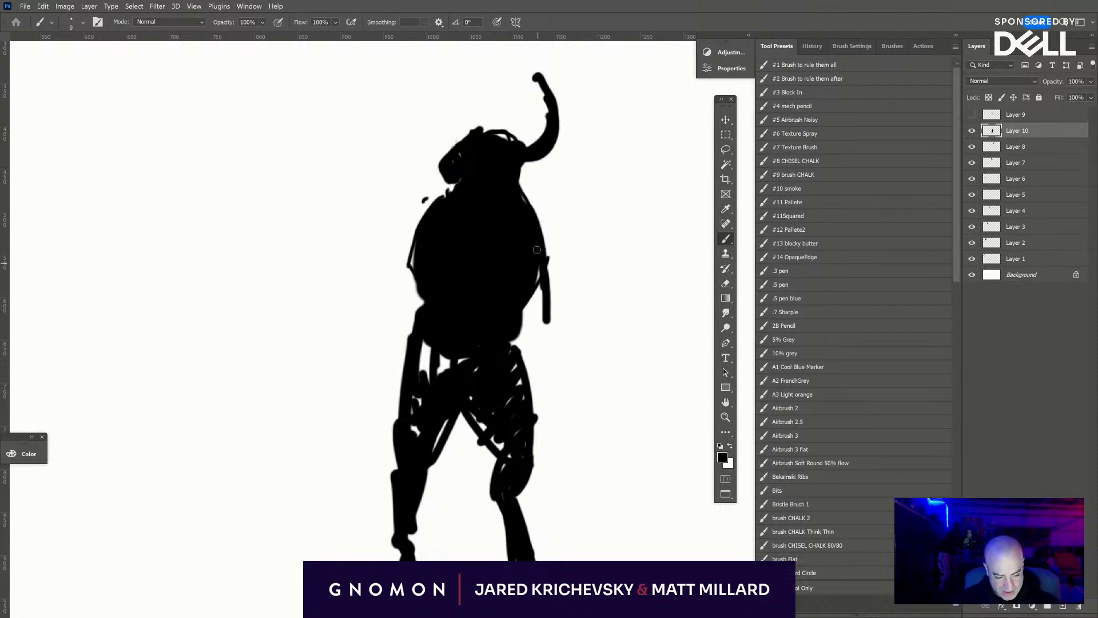
pyautogui.hotkey('ctrl', 'z')
pyautogui.hotkey('ctrl', 'z')
pyautogui.moveTo(541, 228); pyautogui.dragTo(564, 271)
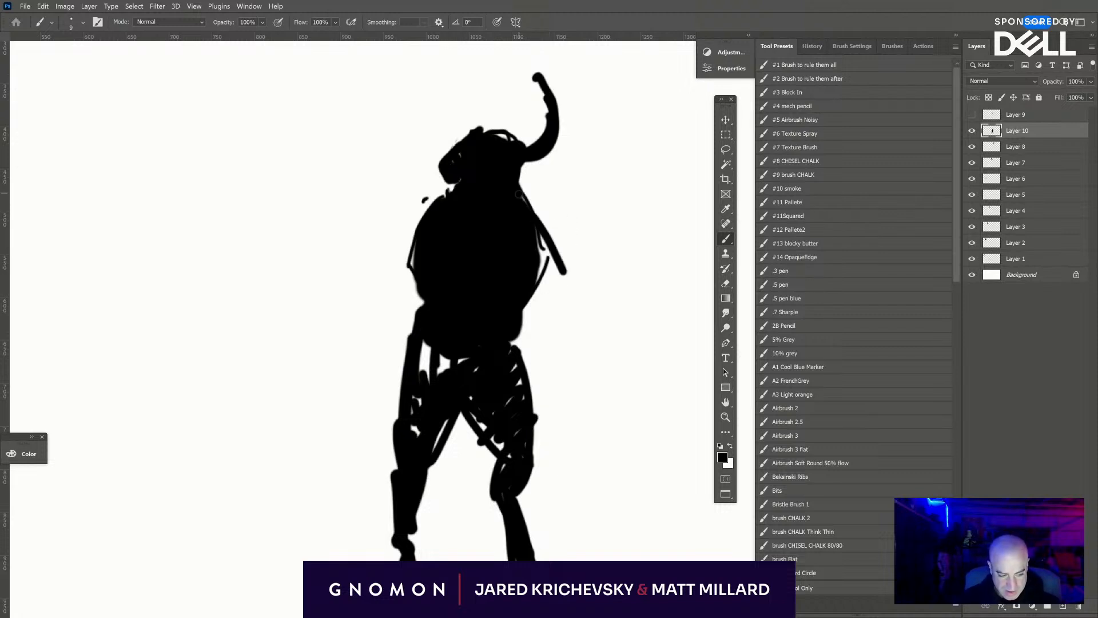
pyautogui.moveTo(519, 193)
pyautogui.mouseDown()
pyautogui.moveTo(539, 266)
pyautogui.moveTo(559, 289)
pyautogui.moveTo(560, 279)
pyautogui.moveTo(590, 357)
pyautogui.mouseUp()
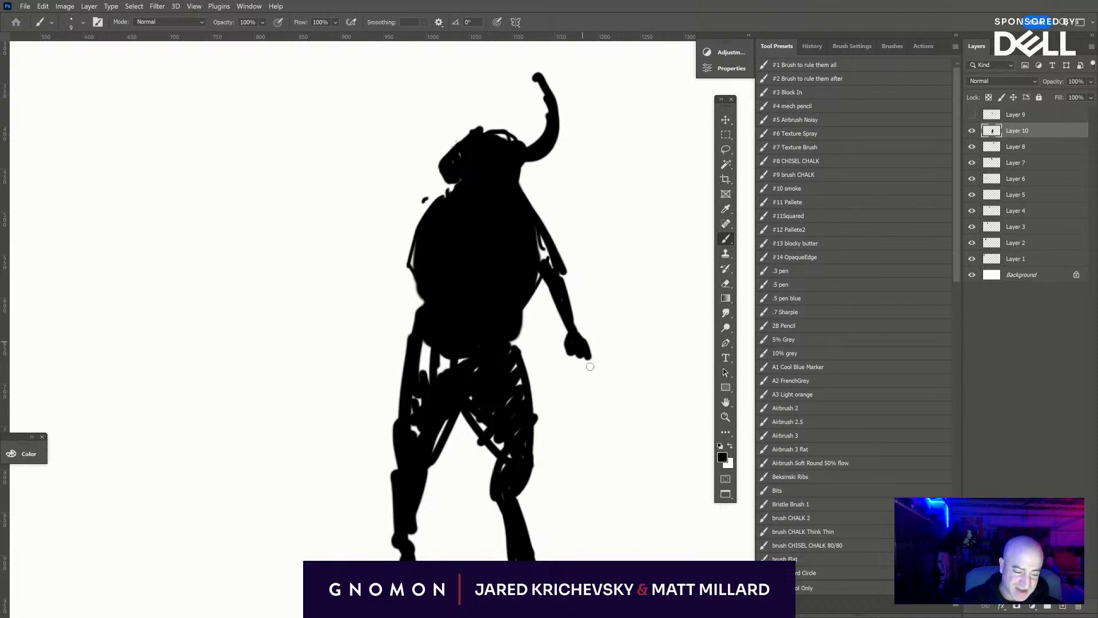
# - Outline the left arm from the shoulder through a bulging forearm down to a clawed hand beside the thigh
pyautogui.moveTo(438, 198)
pyautogui.mouseDown()
pyautogui.moveTo(400, 264)
pyautogui.moveTo(381, 264)
pyautogui.moveTo(383, 289)
pyautogui.mouseUp()
pyautogui.moveTo(385, 240); pyautogui.dragTo(359, 327)
pyautogui.moveTo(383, 288)
pyautogui.mouseDown()
pyautogui.moveTo(364, 365)
pyautogui.moveTo(374, 363)
pyautogui.moveTo(361, 372)
pyautogui.moveTo(387, 398)
pyautogui.mouseUp()
pyautogui.moveTo(384, 346); pyautogui.dragTo(381, 396)
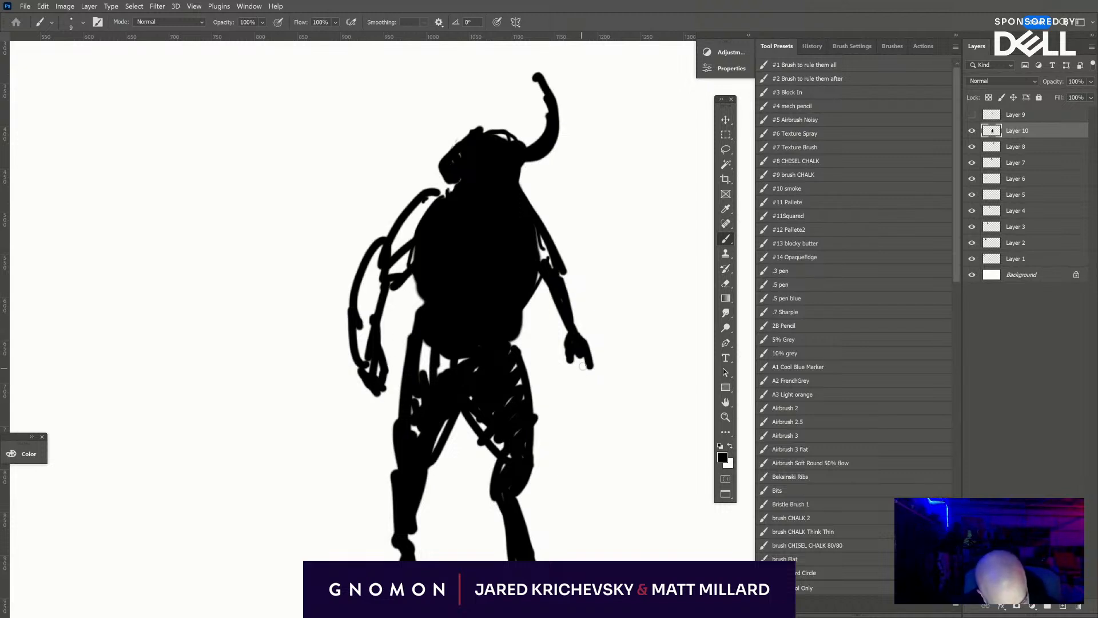
# - Paint a thin blade pointing down from the right hand, and thicken the right upper arm and elbow
pyautogui.moveTo(588, 330); pyautogui.dragTo(566, 385)
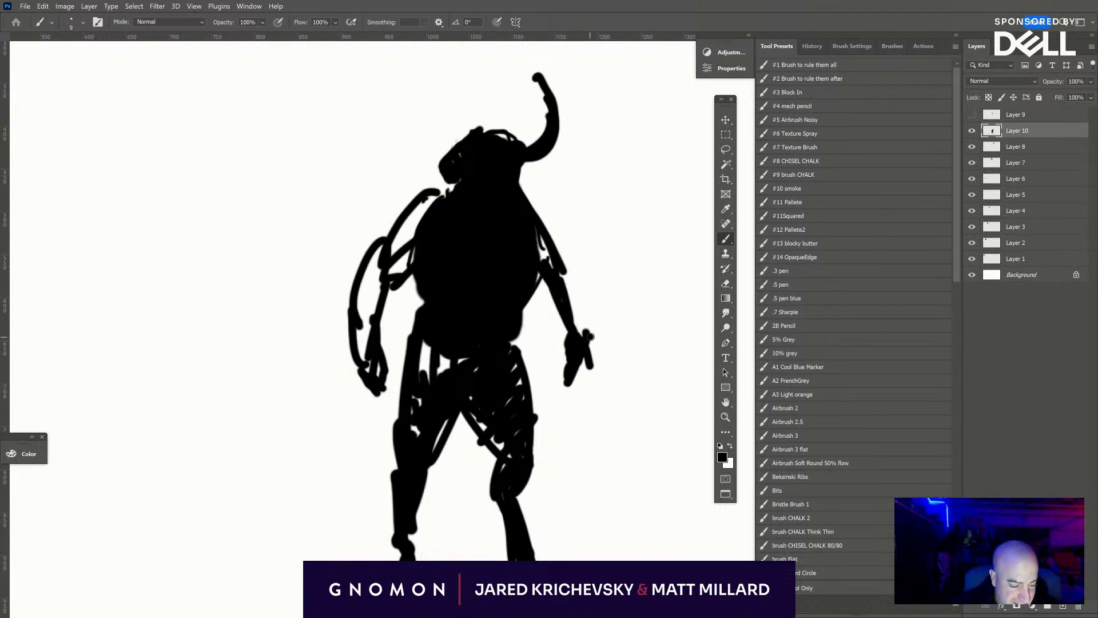
pyautogui.moveTo(589, 336); pyautogui.dragTo(561, 418)
pyautogui.moveTo(544, 286)
pyautogui.mouseDown()
pyautogui.moveTo(568, 336)
pyautogui.moveTo(555, 245)
pyautogui.moveTo(531, 213)
pyautogui.moveTo(543, 243)
pyautogui.mouseUp()
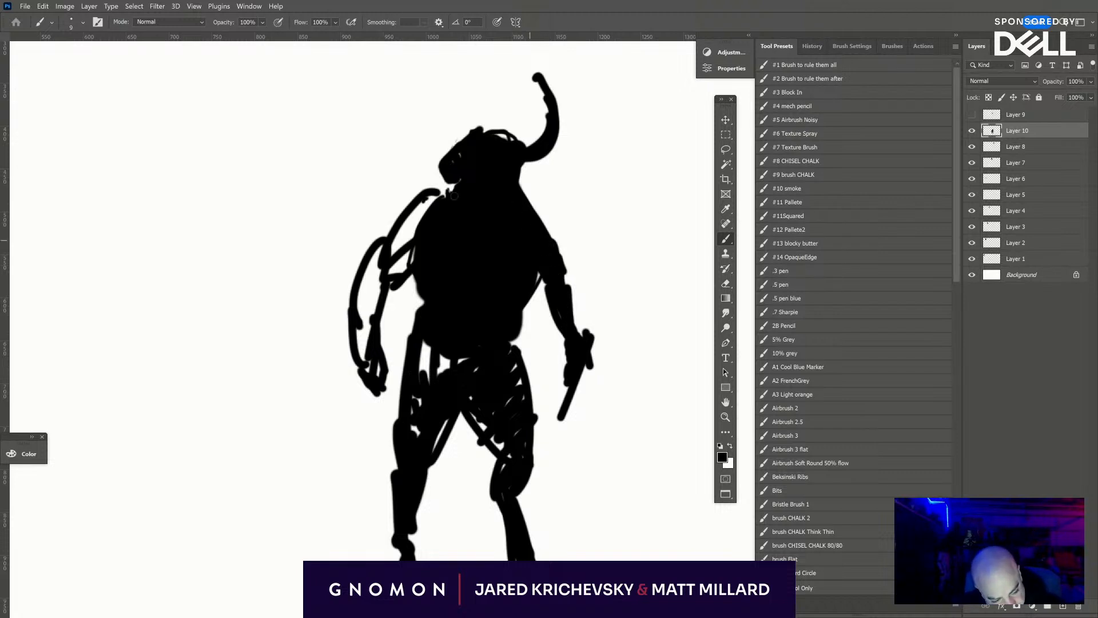
# - Fill in the left shoulder, upper arm and forearm of the horned figure with solid black
pyautogui.moveTo(437, 163)
pyautogui.mouseDown()
pyautogui.moveTo(409, 188)
pyautogui.moveTo(396, 236)
pyautogui.moveTo(435, 172)
pyautogui.moveTo(416, 233)
pyautogui.moveTo(372, 269)
pyautogui.moveTo(355, 326)
pyautogui.moveTo(417, 235)
pyautogui.mouseUp()
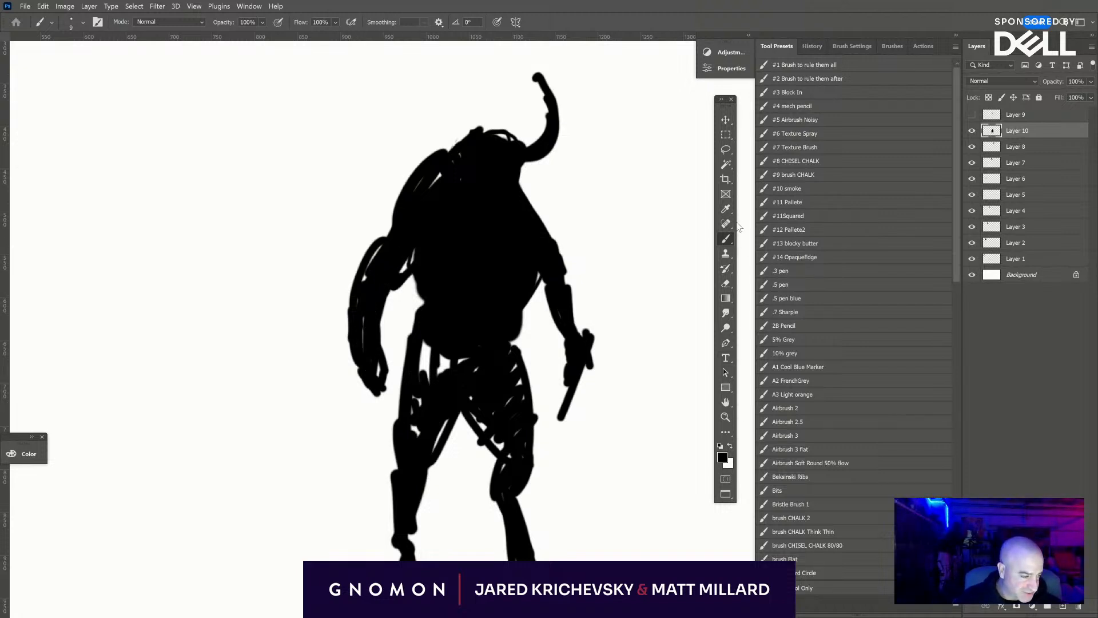
# - Lasso the figure's upper body, scale it to about 82%, rotate it about 7°, and place it above the legs with a gap at the waist
pyautogui.click(726, 150)
pyautogui.moveTo(592, 195)
pyautogui.mouseDown()
pyautogui.moveTo(605, 116)
pyautogui.moveTo(345, 434)
pyautogui.moveTo(402, 377)
pyautogui.moveTo(526, 346)
pyautogui.moveTo(654, 292)
pyautogui.mouseUp()
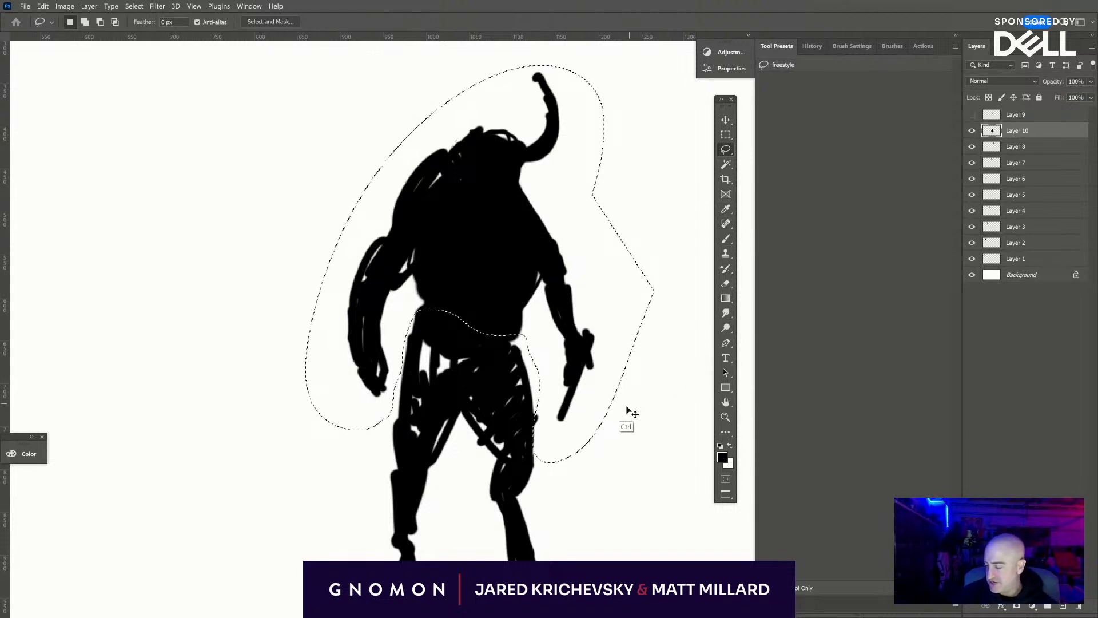
pyautogui.hotkey('ctrl', 't')
pyautogui.moveTo(652, 461); pyautogui.dragTo(615, 360)
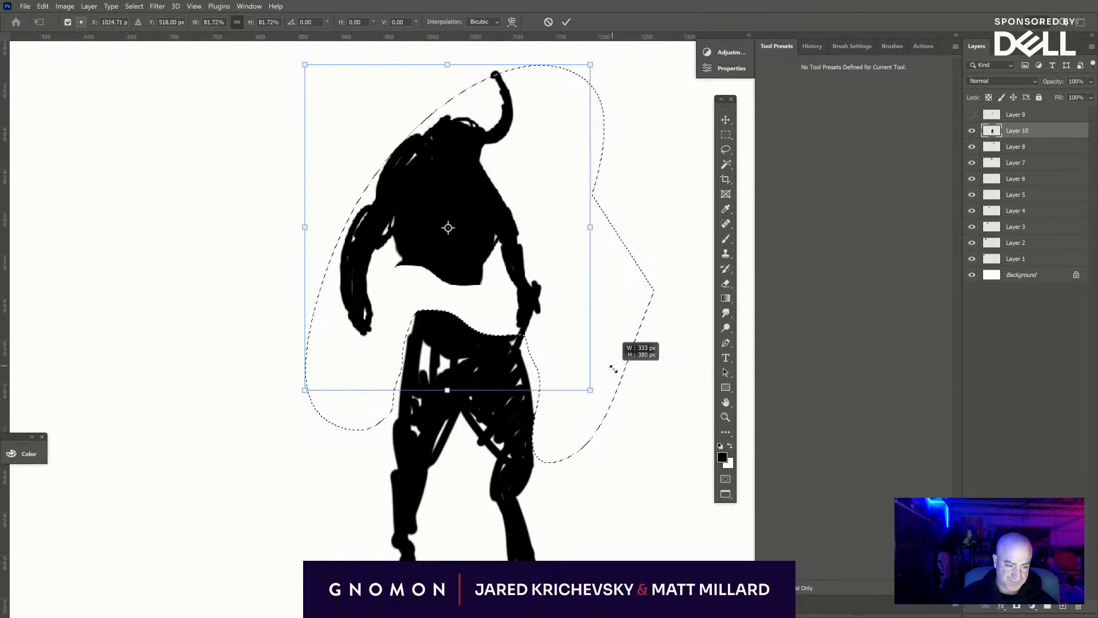
pyautogui.moveTo(657, 434); pyautogui.dragTo(585, 311)
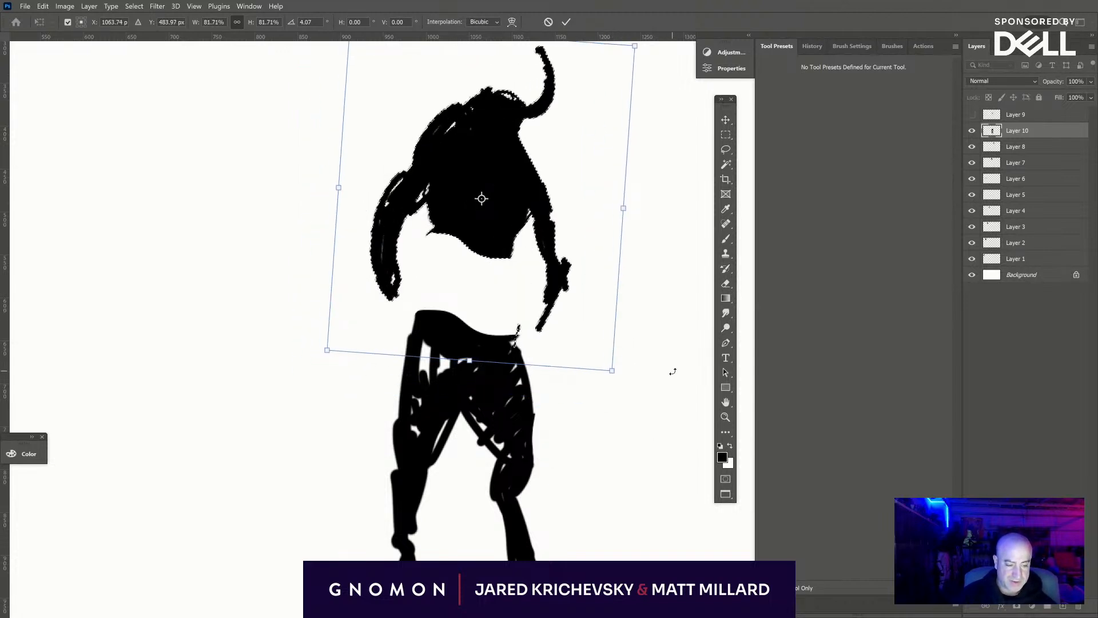
pyautogui.moveTo(674, 373); pyautogui.dragTo(664, 384)
pyautogui.moveTo(572, 327); pyautogui.dragTo(578, 348)
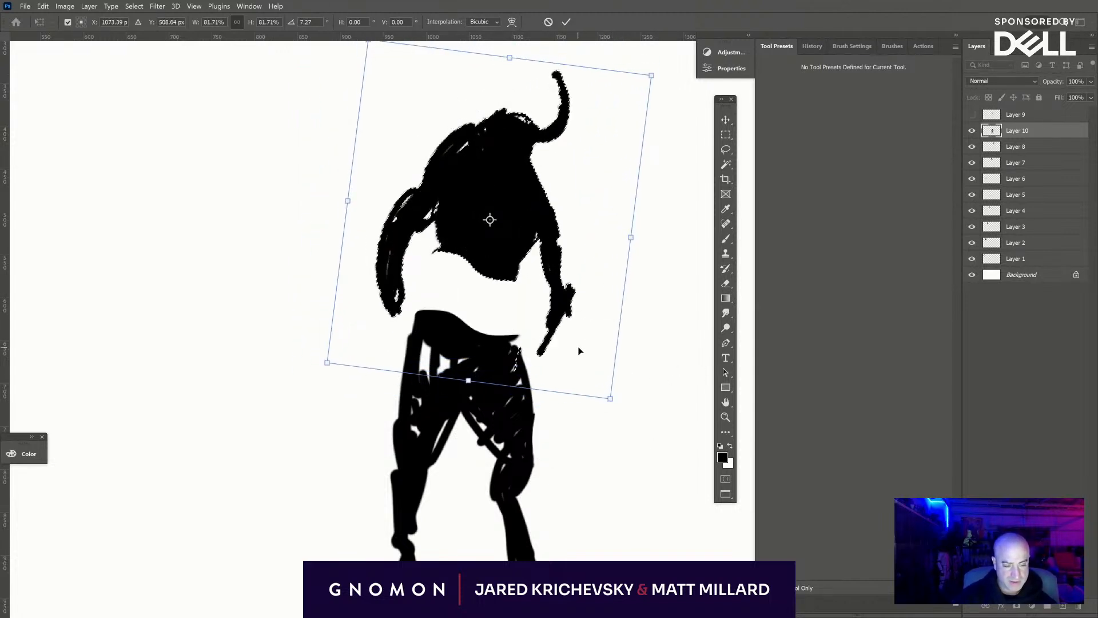
pyautogui.press('Return')
pyautogui.press('l')
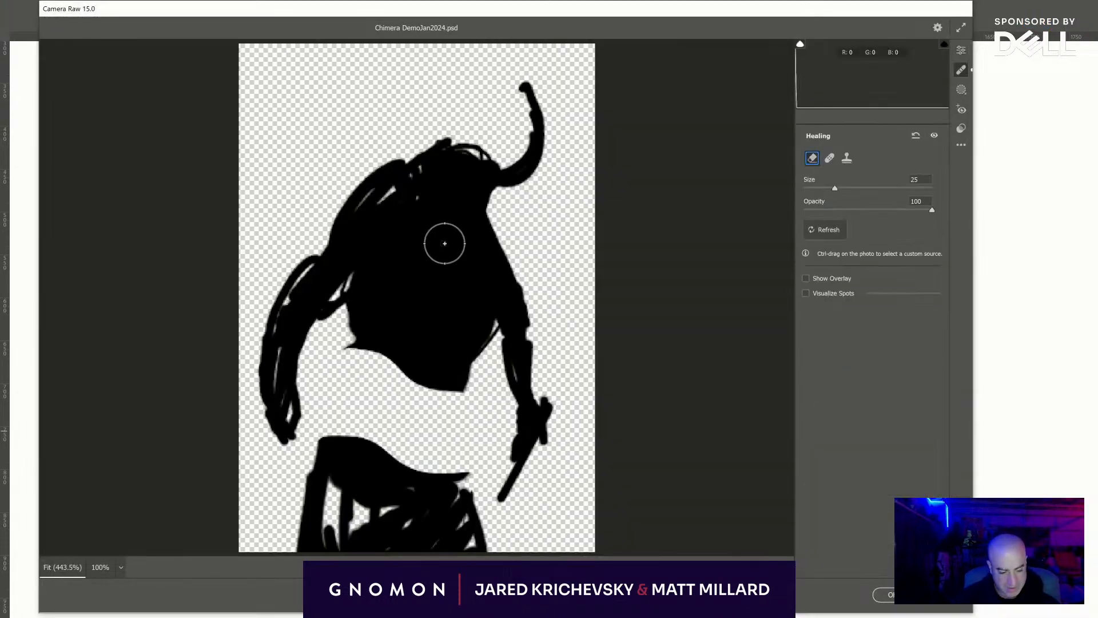
pyautogui.press('Escape')
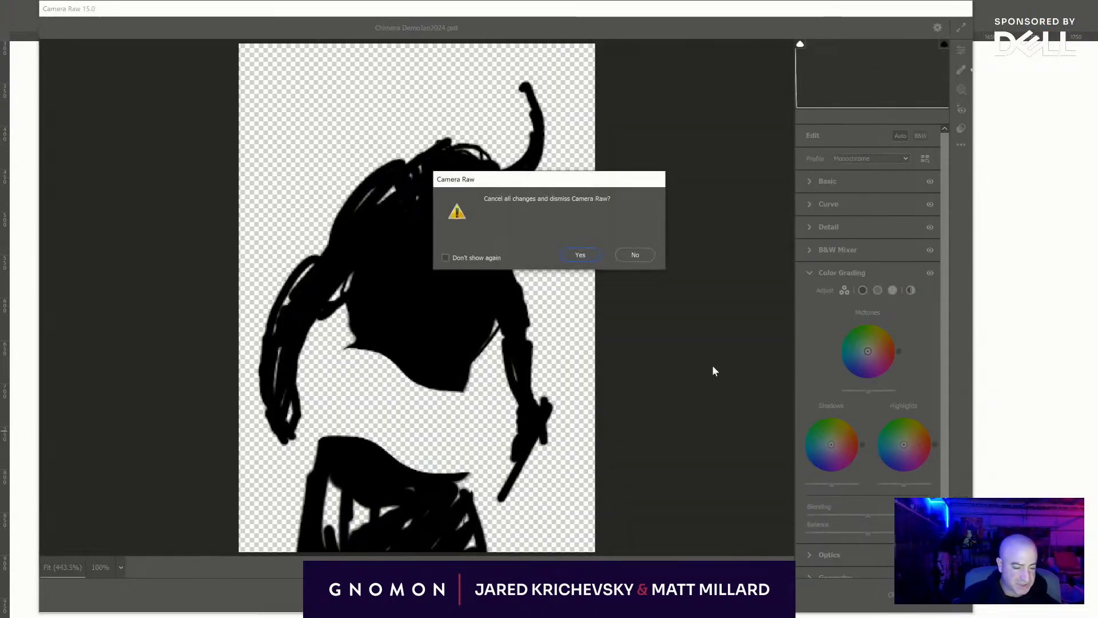
pyautogui.click(640, 255)
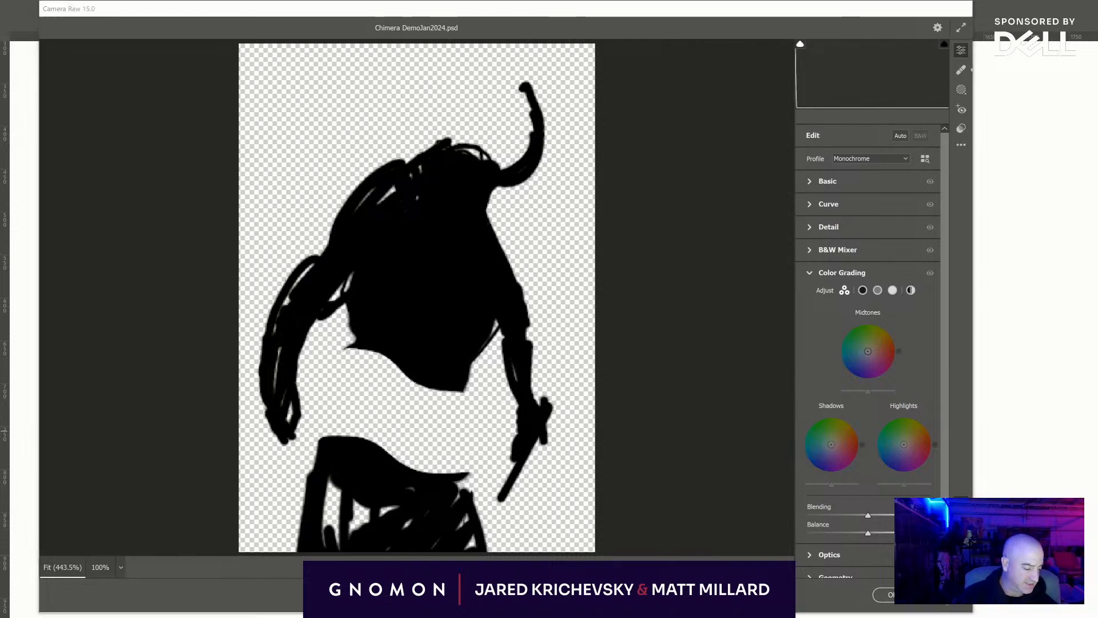
pyautogui.press('Escape')
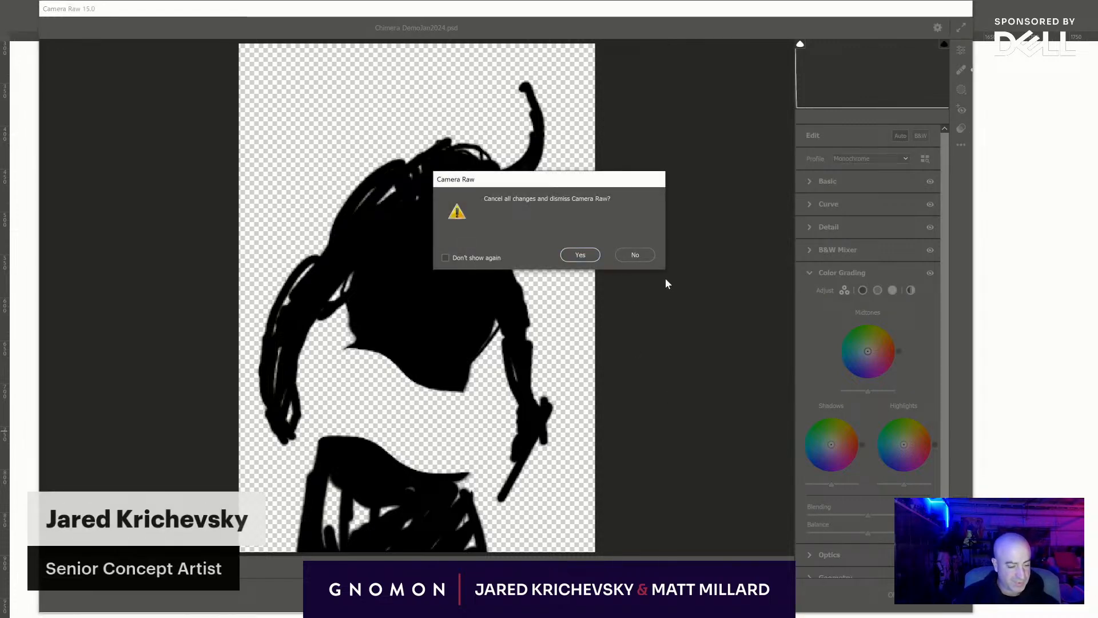
pyautogui.click(591, 259)
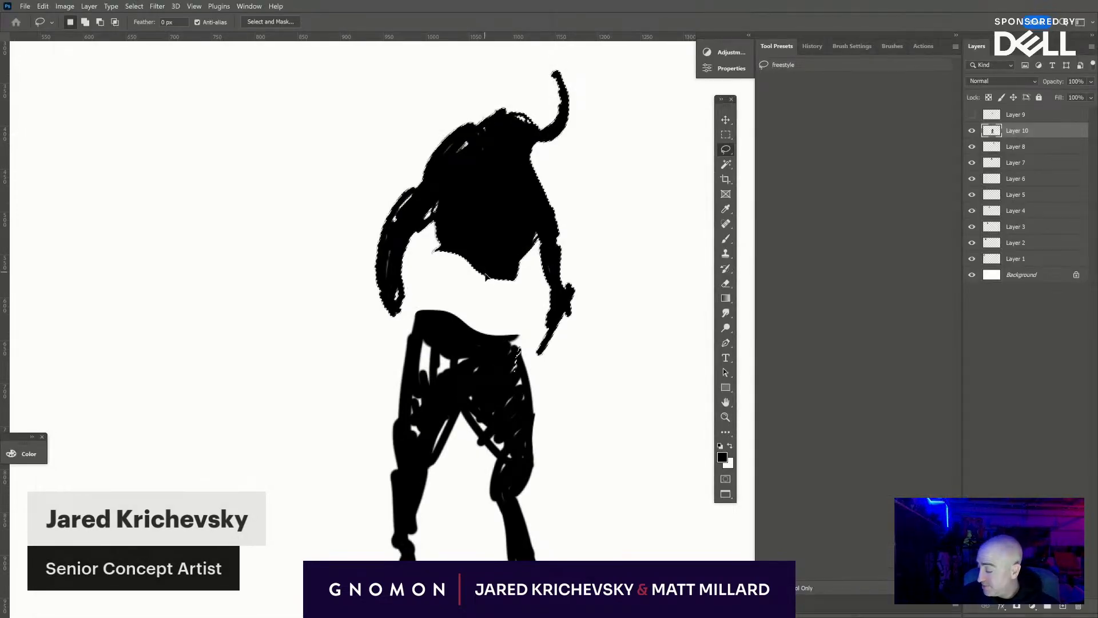
# - Deselect the upper body and paint a longer torso bridging the gap between the chest and the hips
pyautogui.hotkey('ctrl', 'd')
pyautogui.press('b')
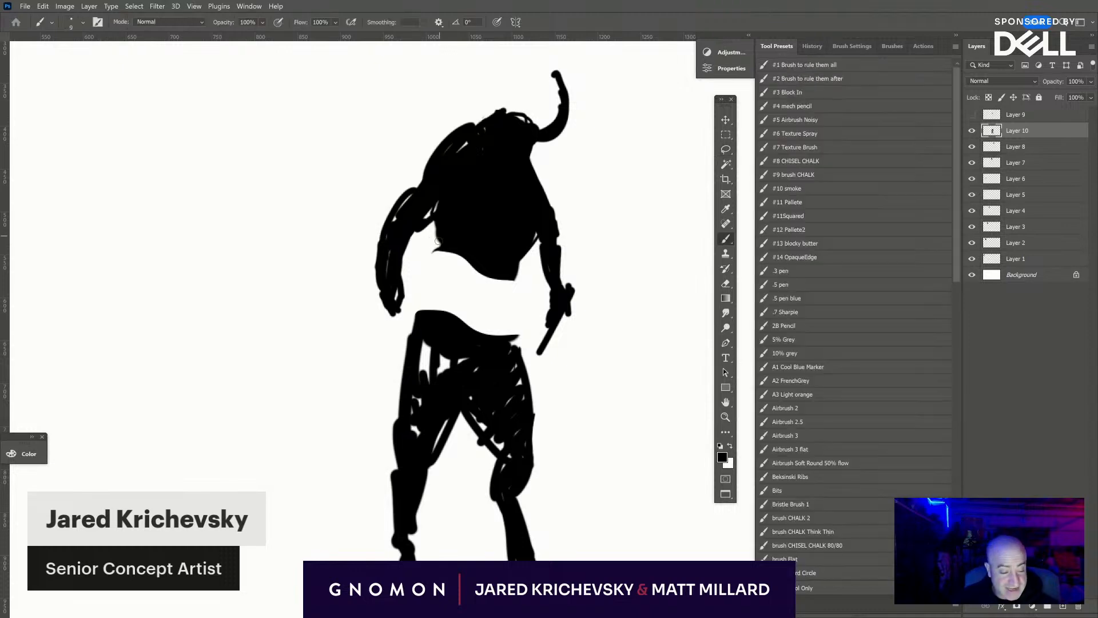
pyautogui.moveTo(430, 228)
pyautogui.mouseDown()
pyautogui.moveTo(429, 312)
pyautogui.moveTo(447, 208)
pyautogui.moveTo(458, 258)
pyautogui.moveTo(483, 254)
pyautogui.moveTo(474, 292)
pyautogui.moveTo(506, 306)
pyautogui.moveTo(512, 287)
pyautogui.moveTo(509, 309)
pyautogui.mouseUp()
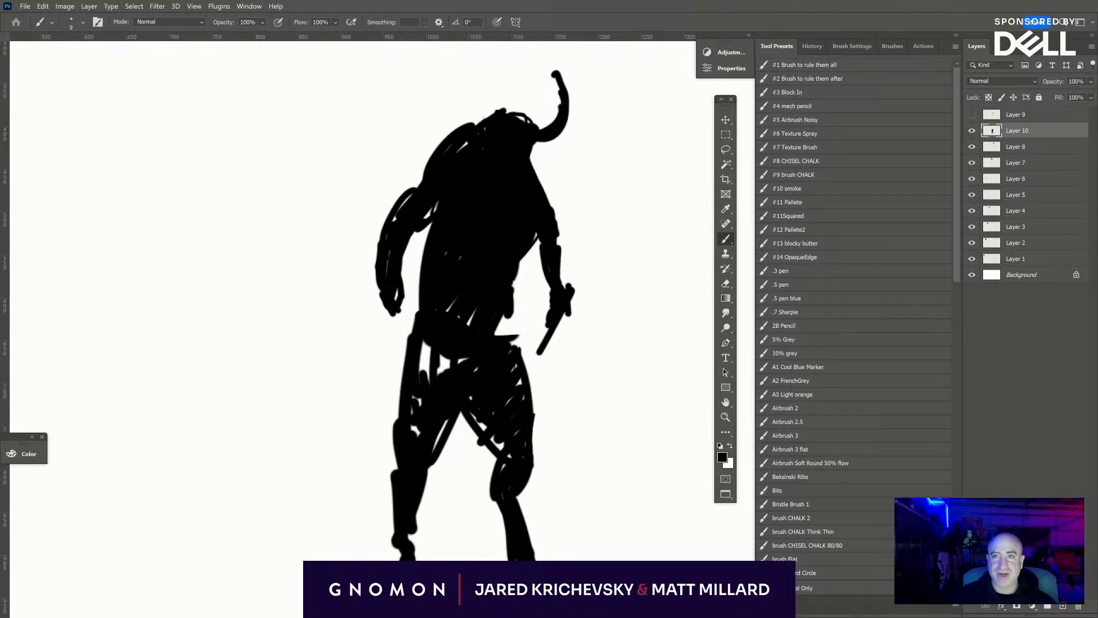
# - Switch to the browser, open the ThoughtCo article with the chimera drawing, and enlarge the window to view the artwork
pyautogui.moveTo(452, 0); pyautogui.dragTo(362, 136)
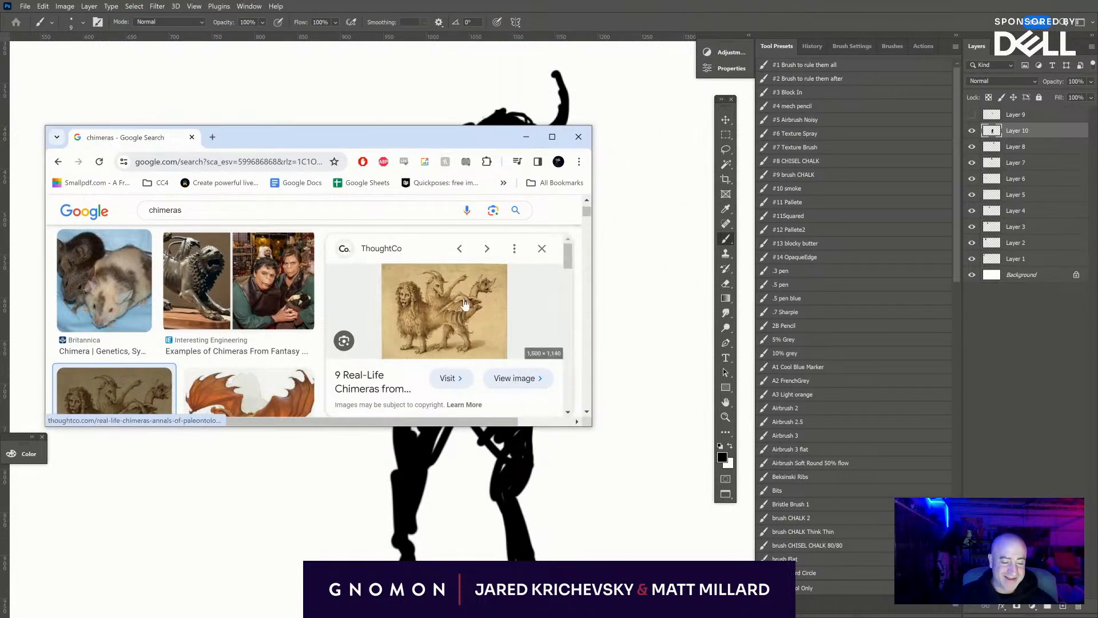
pyautogui.click(511, 377)
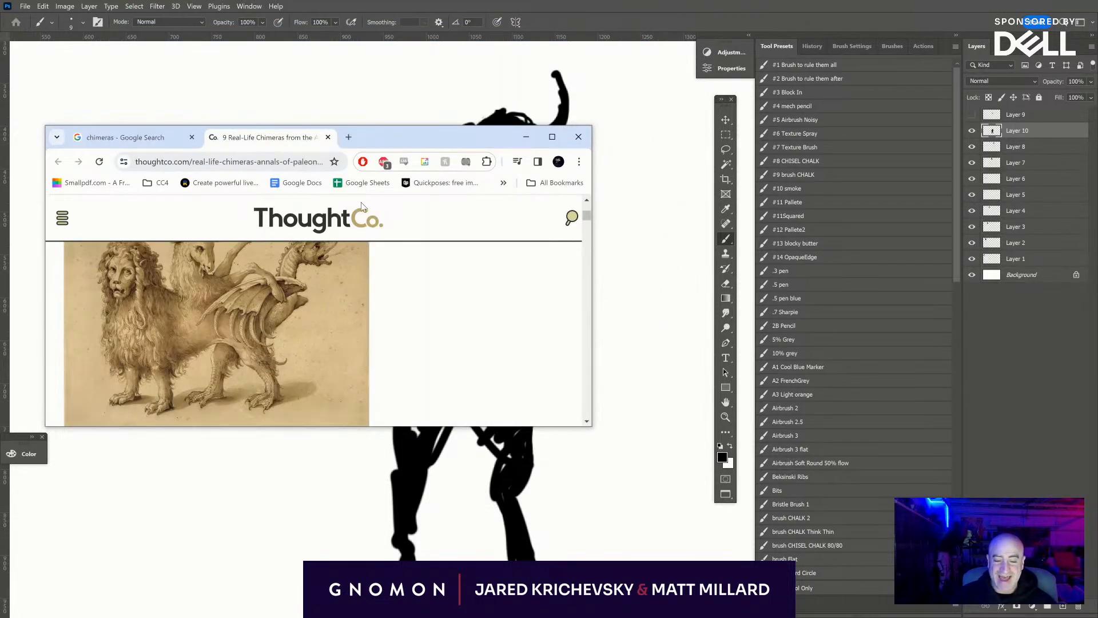
pyautogui.moveTo(386, 130); pyautogui.dragTo(441, 94)
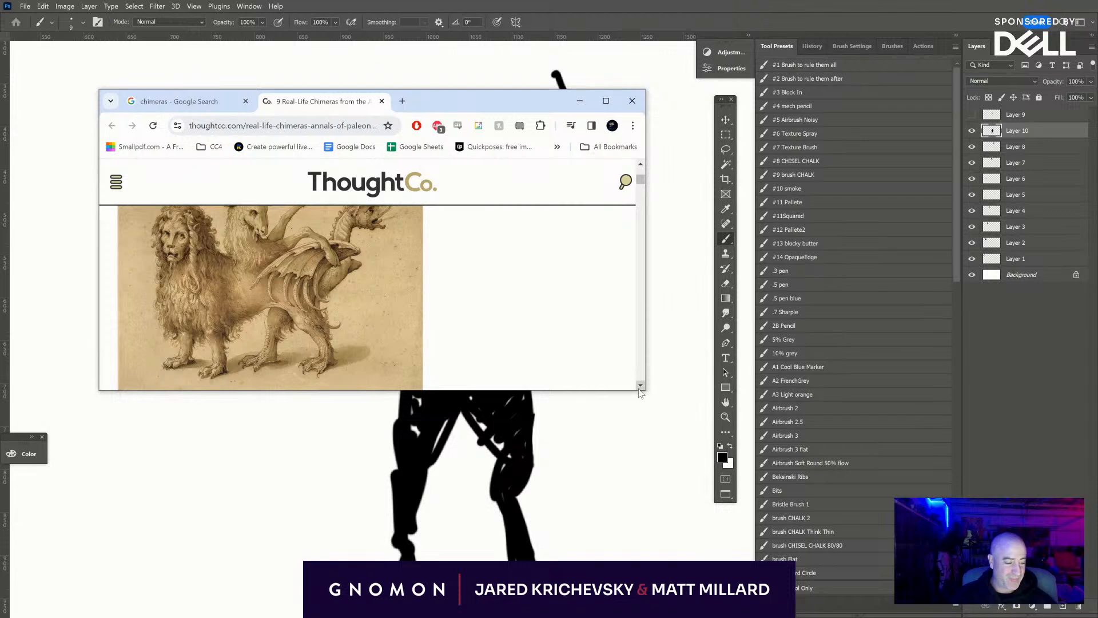
pyautogui.moveTo(643, 389); pyautogui.dragTo(789, 504)
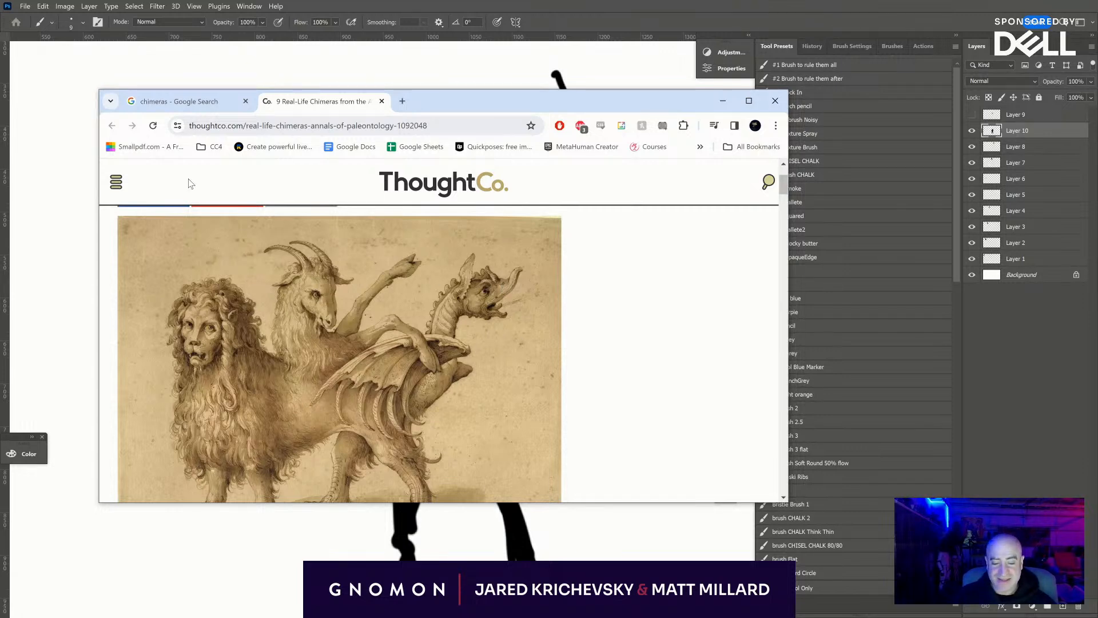
# - Browse the chimeras image results and related artwork, preview the Interesting Engineering image, and return to Photoshop
pyautogui.click(193, 101)
pyautogui.scroll(-2, 408, 329)
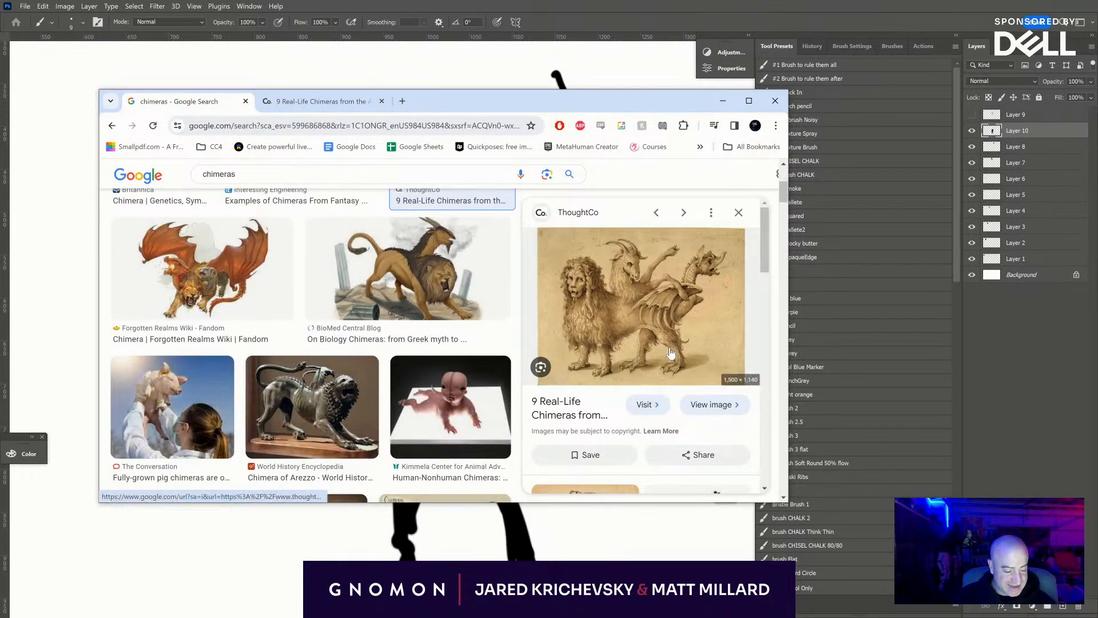
pyautogui.scroll(-5, 671, 353)
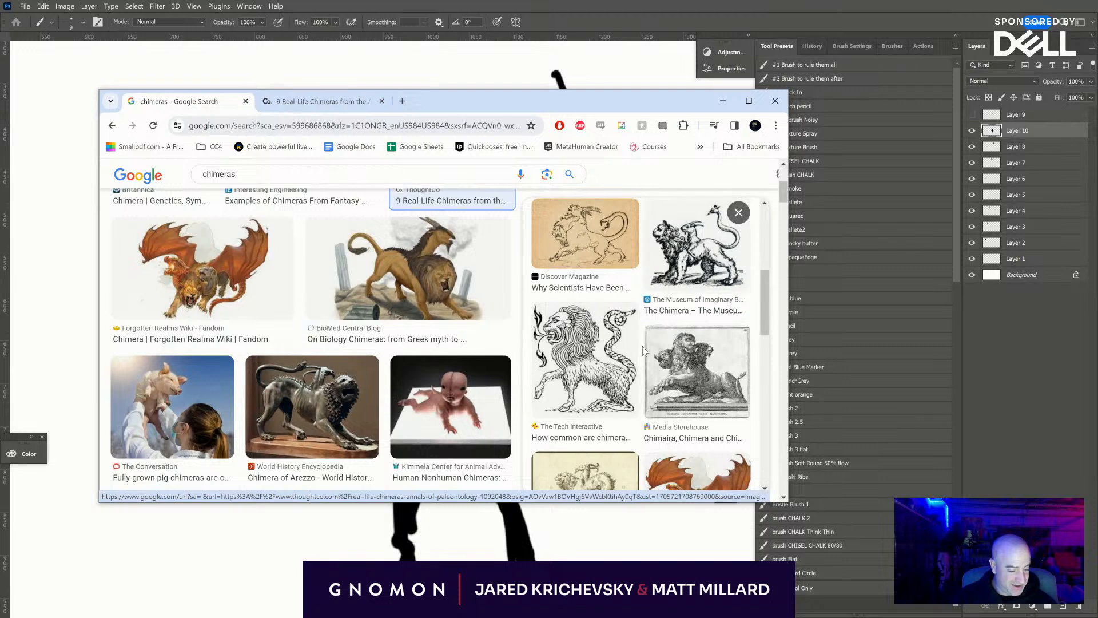
pyautogui.scroll(-2, 644, 350)
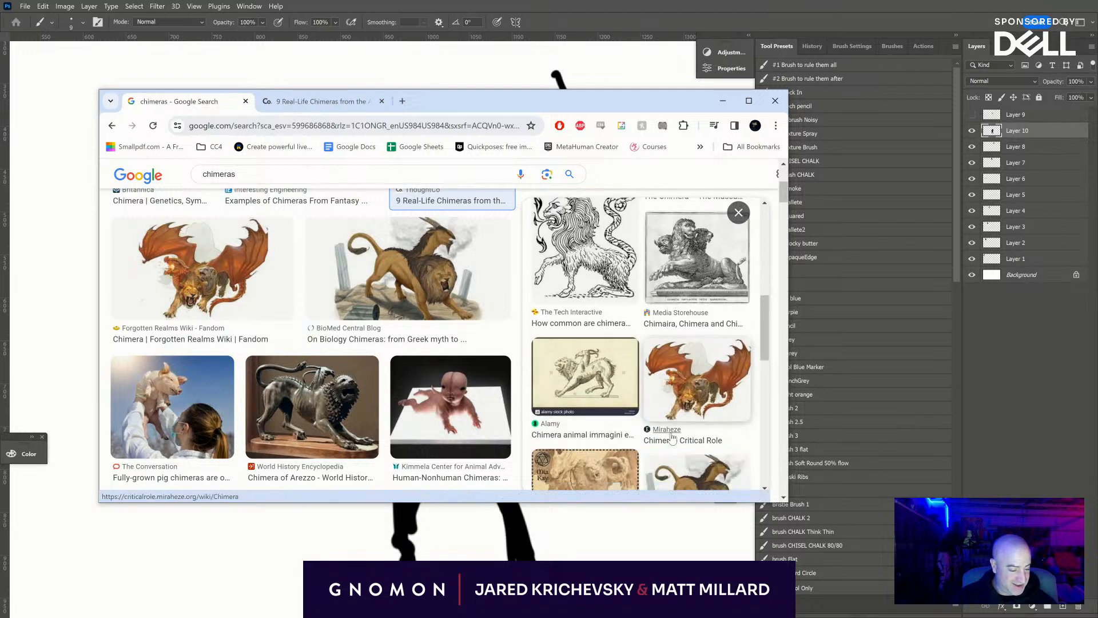
pyautogui.click(695, 377)
pyautogui.scroll(-5, 576, 395)
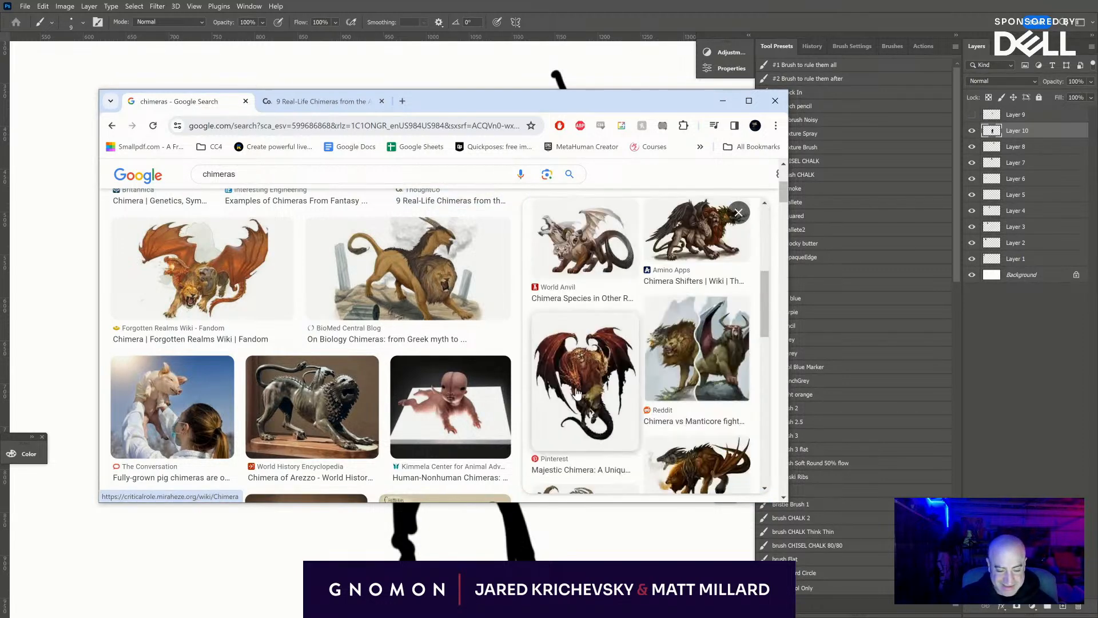
pyautogui.scroll(-6, 682, 379)
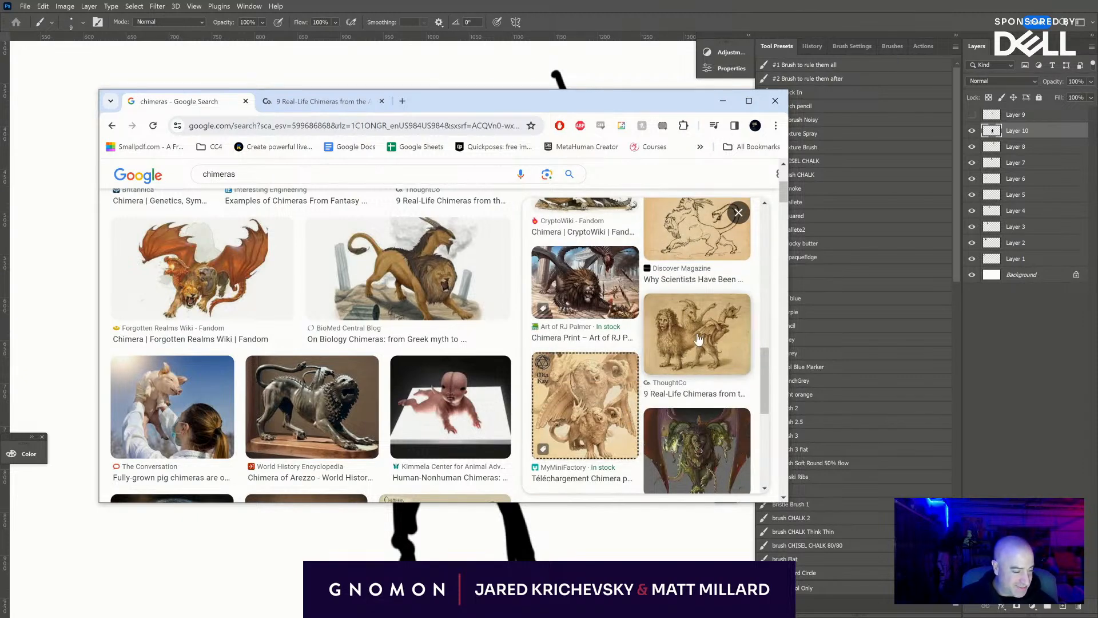
pyautogui.scroll(-5, 624, 416)
pyautogui.scroll(3, 670, 328)
pyautogui.scroll(5, 670, 328)
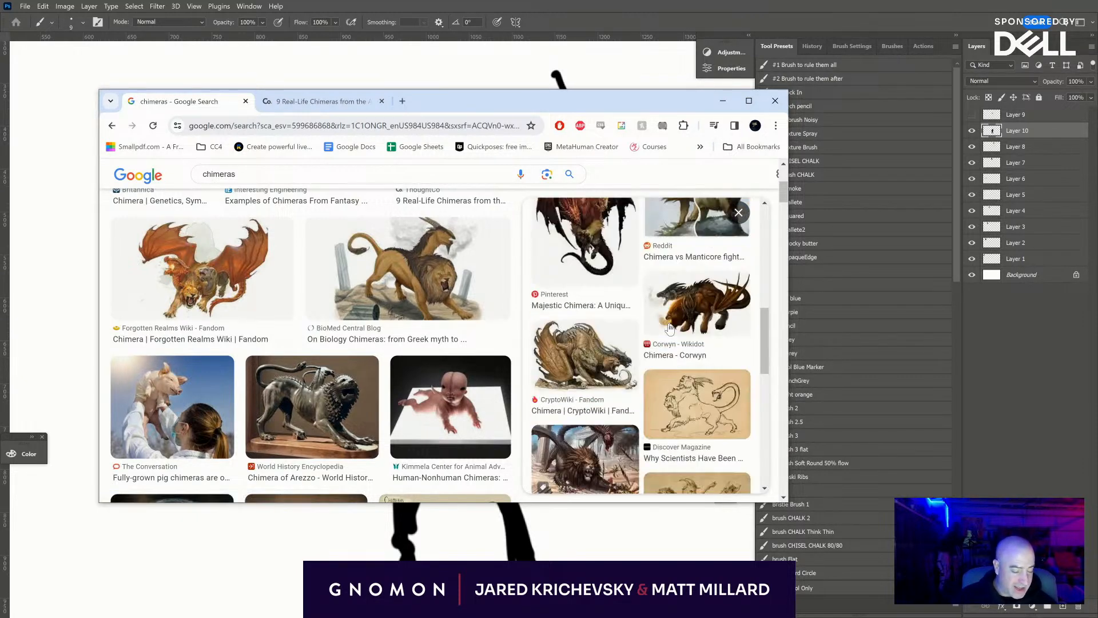
pyautogui.scroll(4, 278, 342)
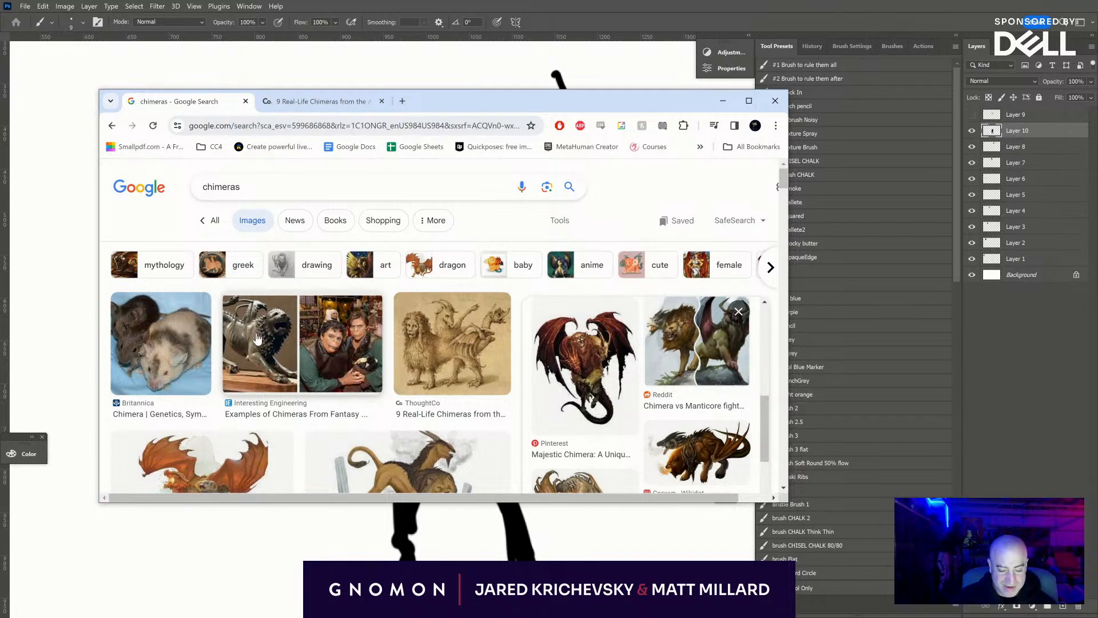
pyautogui.click(279, 342)
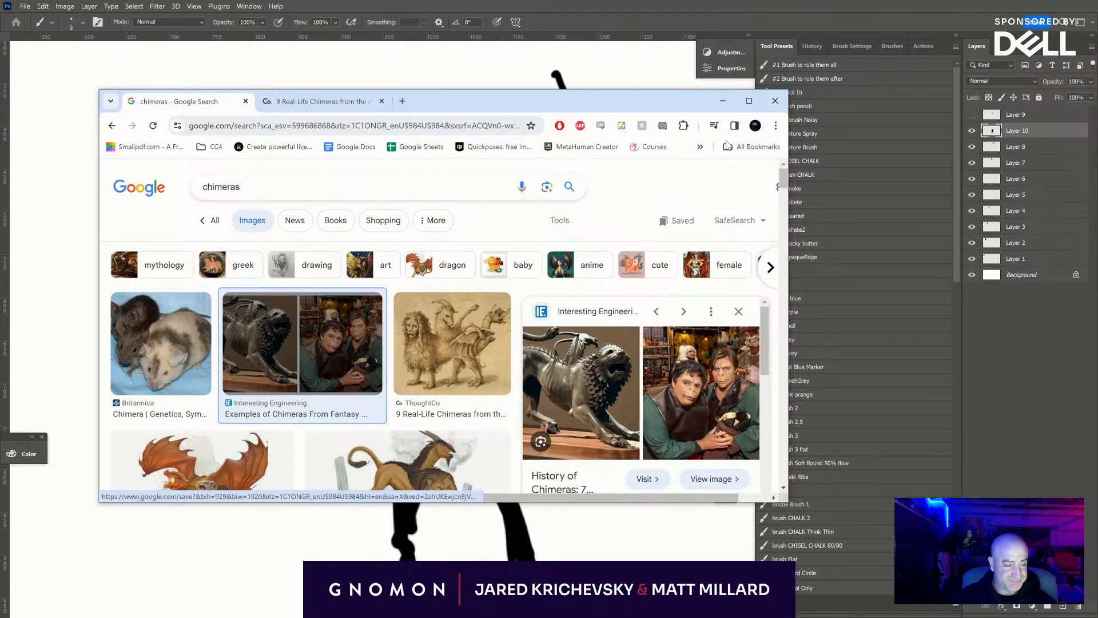
pyautogui.click(723, 100)
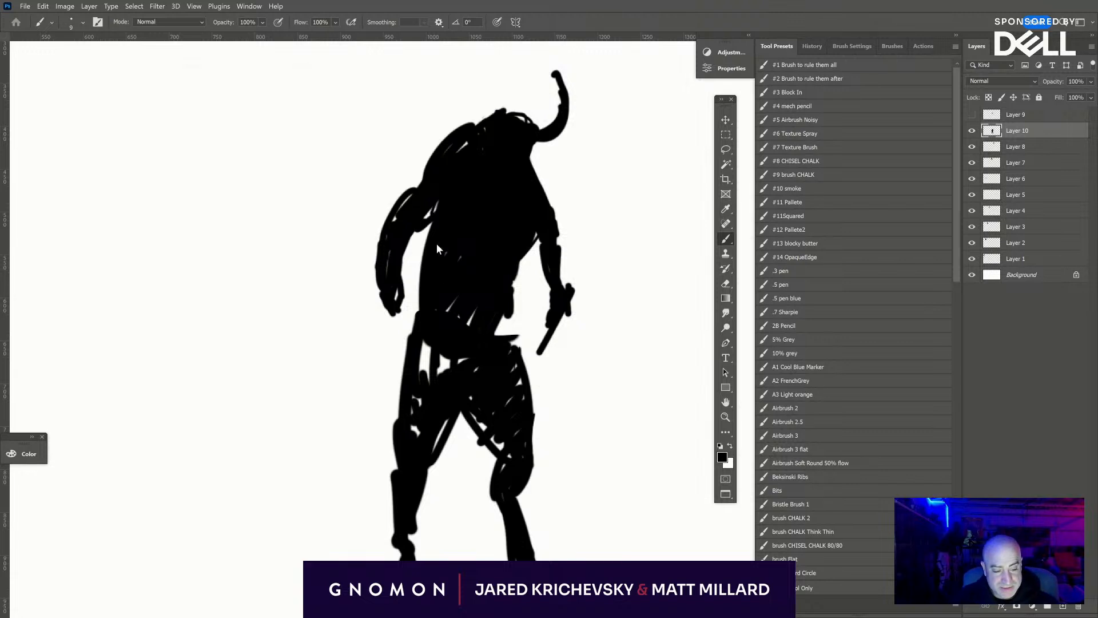
# - Fill the gaps at the hips, widen the waist on the right side, and reinforce the right shoulder edge
pyautogui.moveTo(433, 311)
pyautogui.mouseDown()
pyautogui.moveTo(421, 360)
pyautogui.moveTo(441, 372)
pyautogui.moveTo(445, 349)
pyautogui.mouseUp()
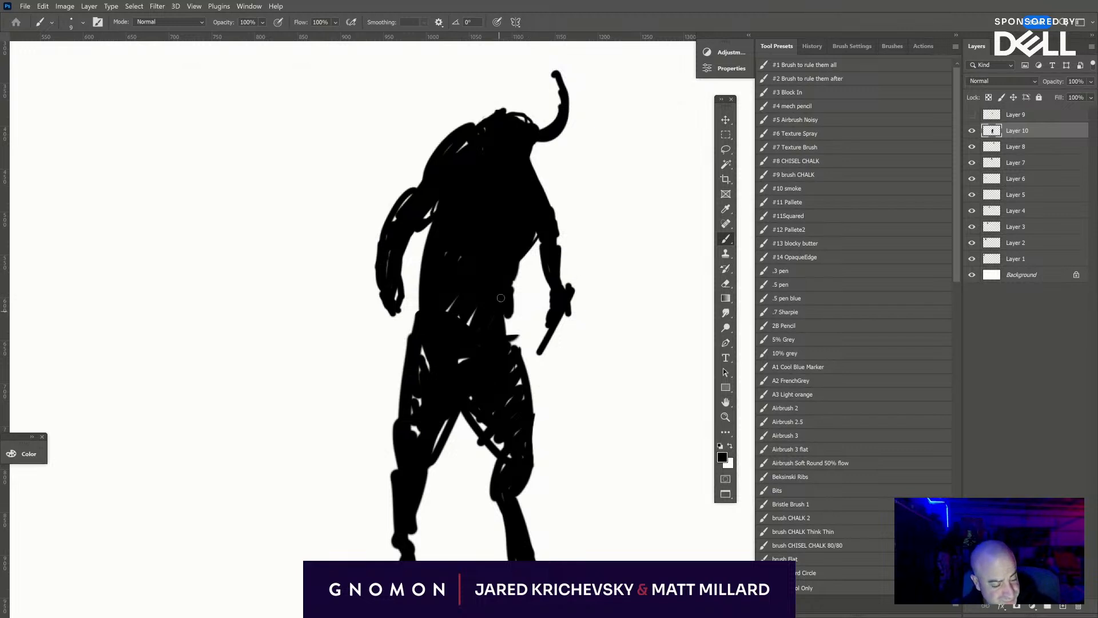
pyautogui.moveTo(500, 298)
pyautogui.mouseDown()
pyautogui.moveTo(515, 262)
pyautogui.moveTo(512, 346)
pyautogui.moveTo(526, 256)
pyautogui.mouseUp()
pyautogui.moveTo(530, 165); pyautogui.dragTo(551, 234)
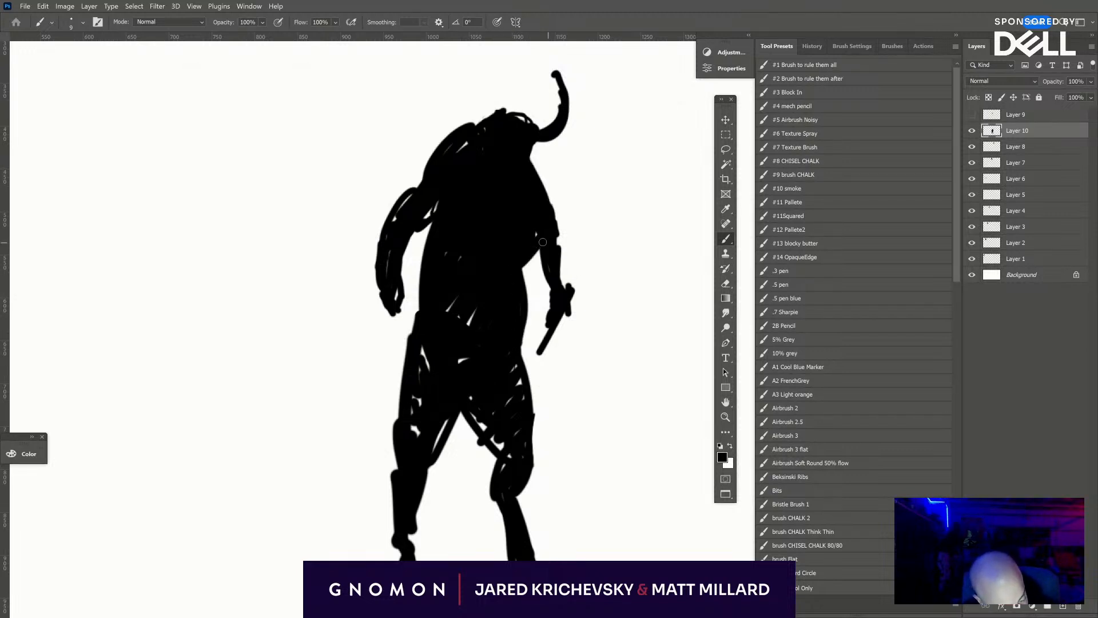
# - Paint a rounded fist over the blade at the end of the right arm and thicken the arm below the elbow
pyautogui.moveTo(557, 293)
pyautogui.mouseDown()
pyautogui.moveTo(560, 331)
pyautogui.moveTo(543, 351)
pyautogui.mouseUp()
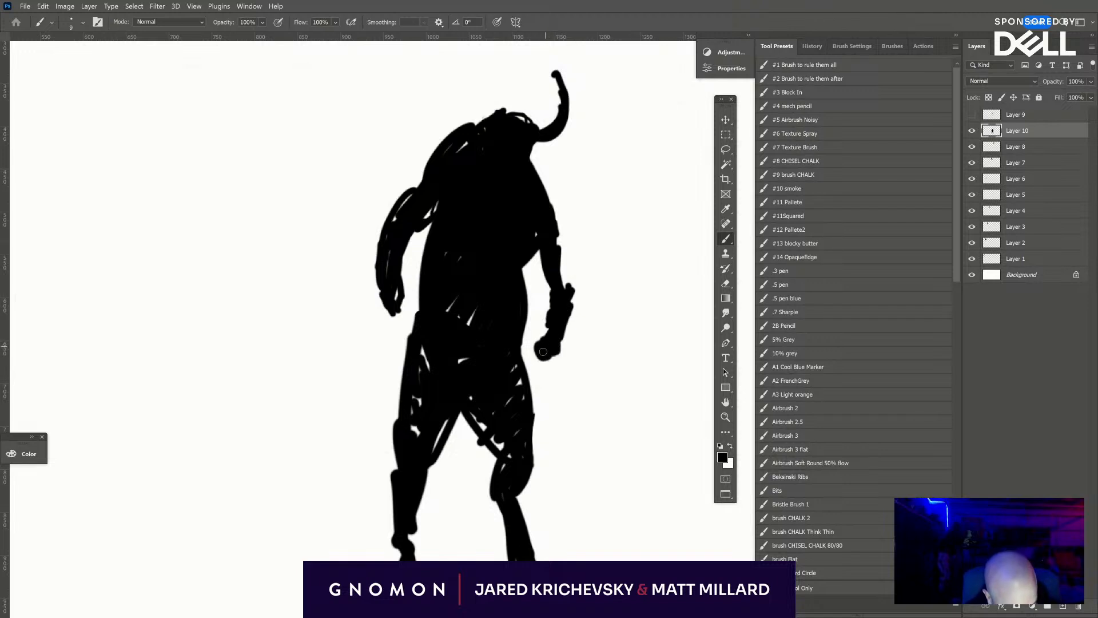
pyautogui.moveTo(559, 250)
pyautogui.mouseDown()
pyautogui.moveTo(561, 282)
pyautogui.moveTo(561, 257)
pyautogui.mouseUp()
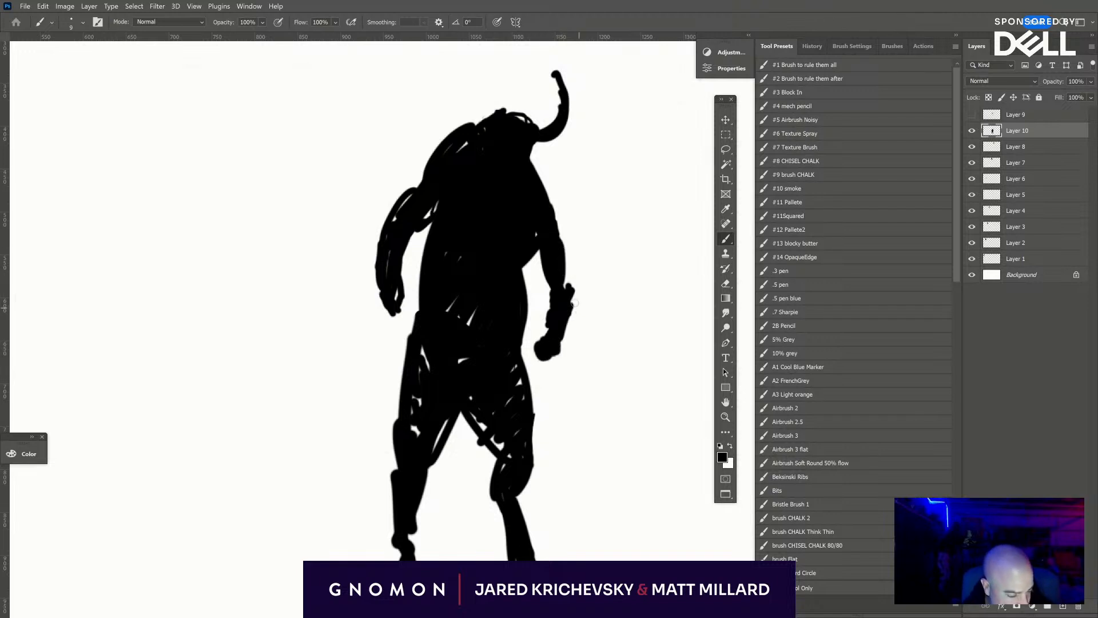
# - Paint short spikes jutting outward from the right forearm and along the right shoulder and upper arm
pyautogui.moveTo(575, 303)
pyautogui.mouseDown()
pyautogui.moveTo(588, 280)
pyautogui.moveTo(590, 309)
pyautogui.moveTo(569, 327)
pyautogui.mouseUp()
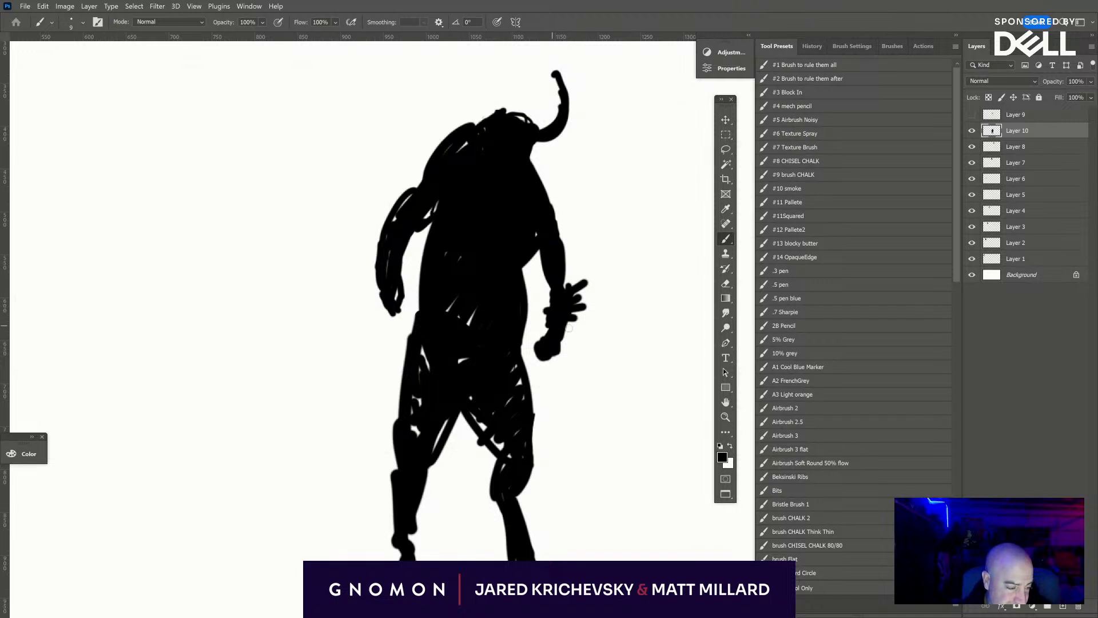
pyautogui.moveTo(545, 190)
pyautogui.mouseDown()
pyautogui.moveTo(575, 216)
pyautogui.moveTo(563, 169)
pyautogui.mouseUp()
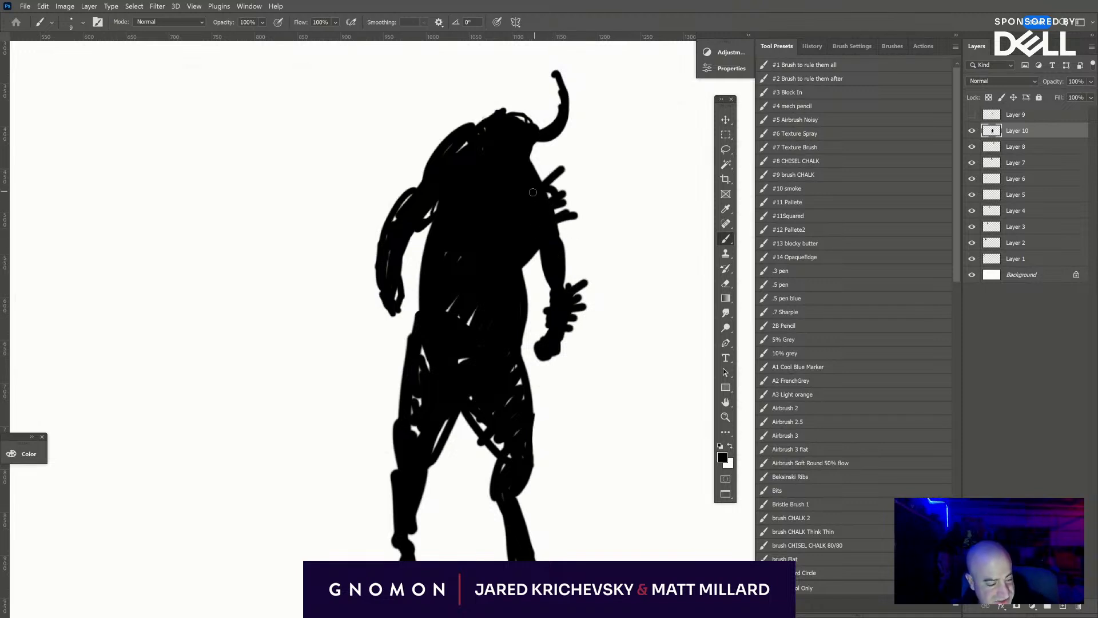
pyautogui.moveTo(553, 228); pyautogui.dragTo(577, 223)
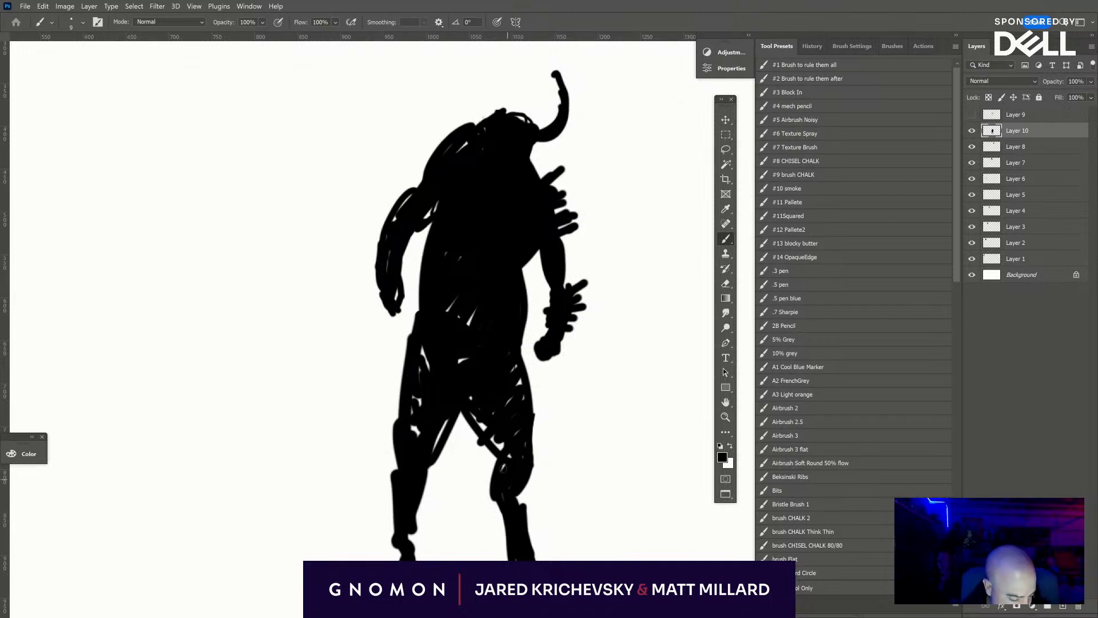
# - Thicken the right leg at the knee, shin and outer thigh, and fill the inner edge of the left leg
pyautogui.moveTo(502, 468)
pyautogui.mouseDown()
pyautogui.moveTo(485, 493)
pyautogui.moveTo(508, 555)
pyautogui.mouseUp()
pyautogui.moveTo(523, 508); pyautogui.dragTo(521, 493)
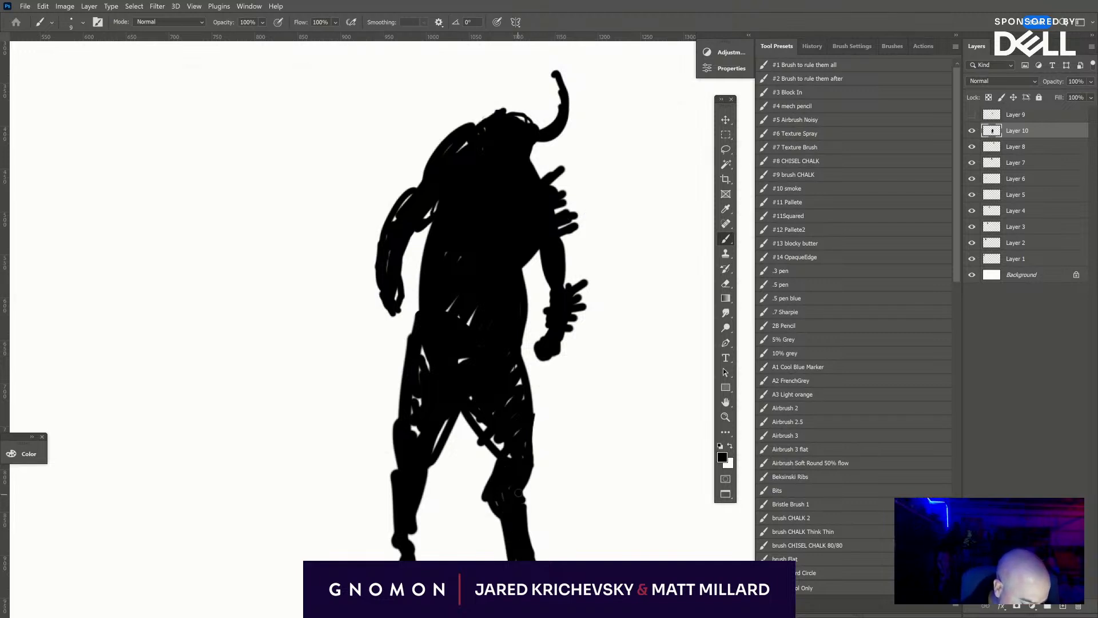
pyautogui.moveTo(528, 406); pyautogui.dragTo(520, 375)
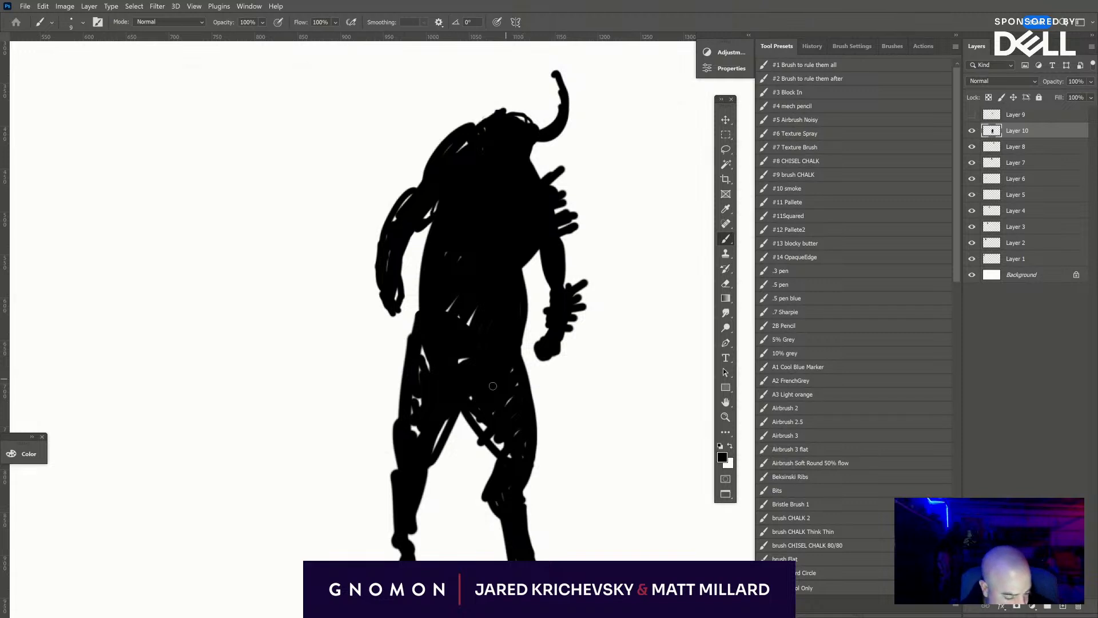
pyautogui.moveTo(429, 457); pyautogui.dragTo(437, 442)
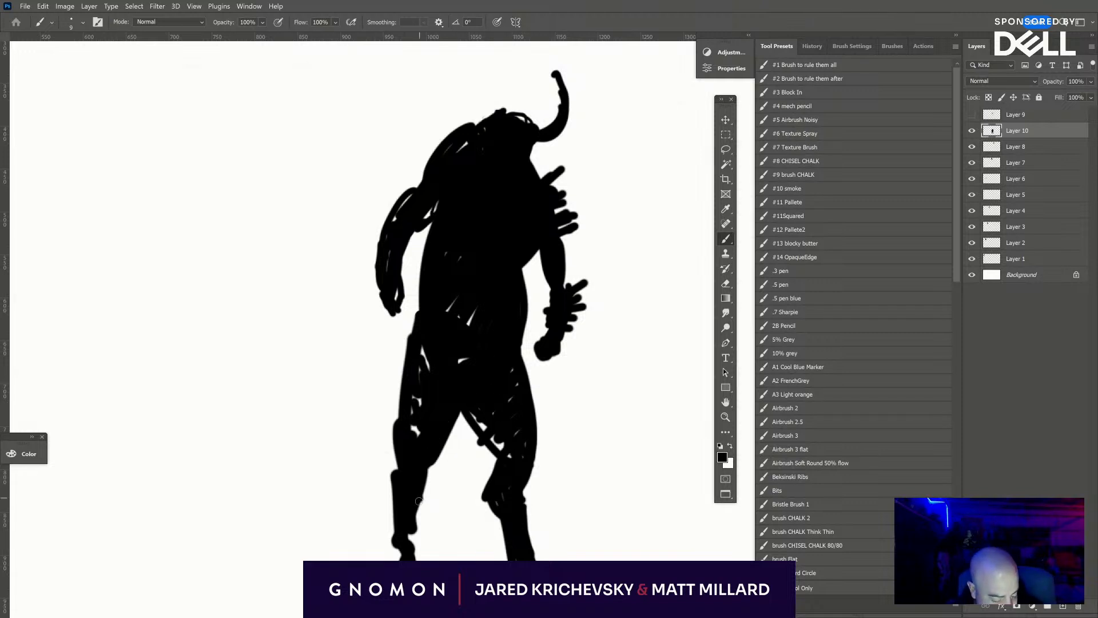
# - Reshape the left foot so it angles outward, and erase the outer edge of the right shin to slim it
pyautogui.press('e')
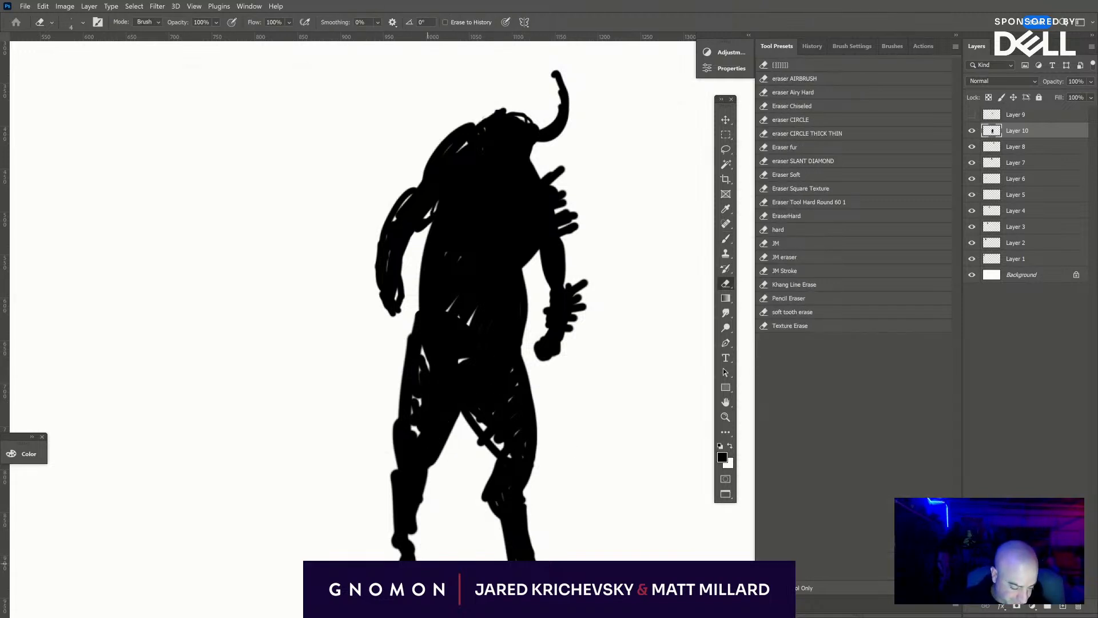
pyautogui.moveTo(415, 560)
pyautogui.mouseDown()
pyautogui.moveTo(402, 545)
pyautogui.moveTo(389, 555)
pyautogui.mouseUp()
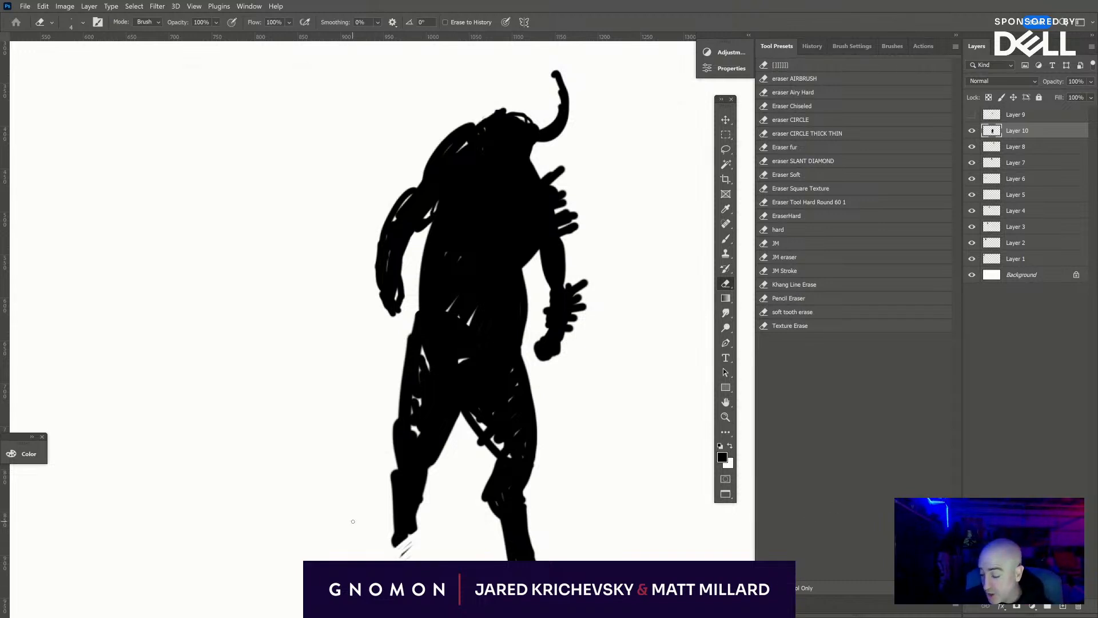
pyautogui.press('b')
pyautogui.moveTo(391, 535)
pyautogui.mouseDown()
pyautogui.moveTo(407, 544)
pyautogui.moveTo(383, 552)
pyautogui.moveTo(403, 555)
pyautogui.moveTo(407, 535)
pyautogui.moveTo(392, 556)
pyautogui.mouseUp()
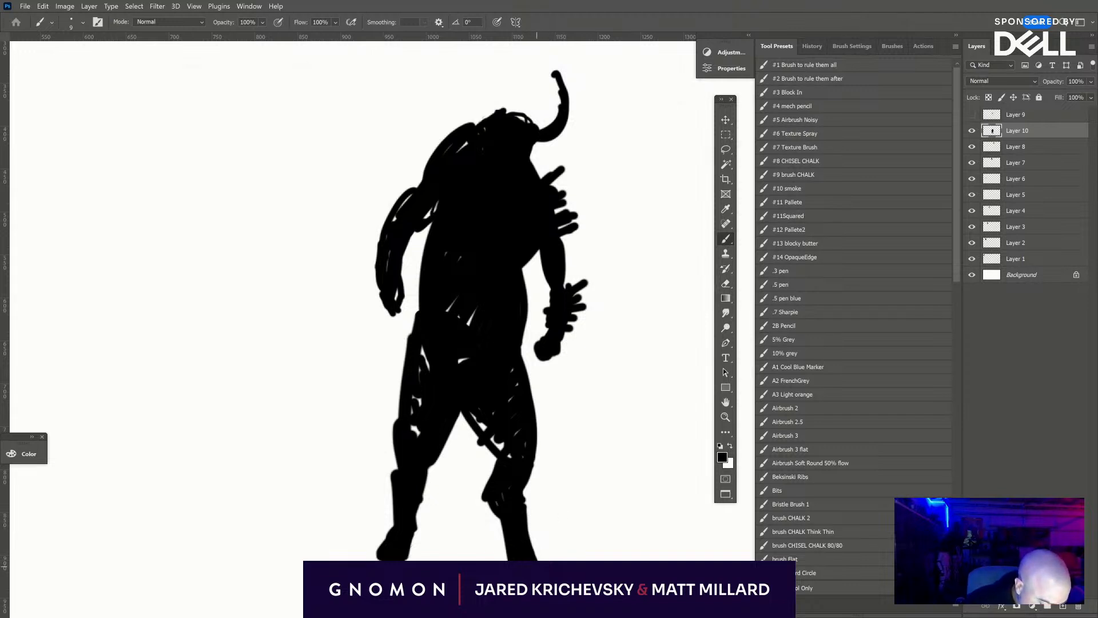
pyautogui.press('e')
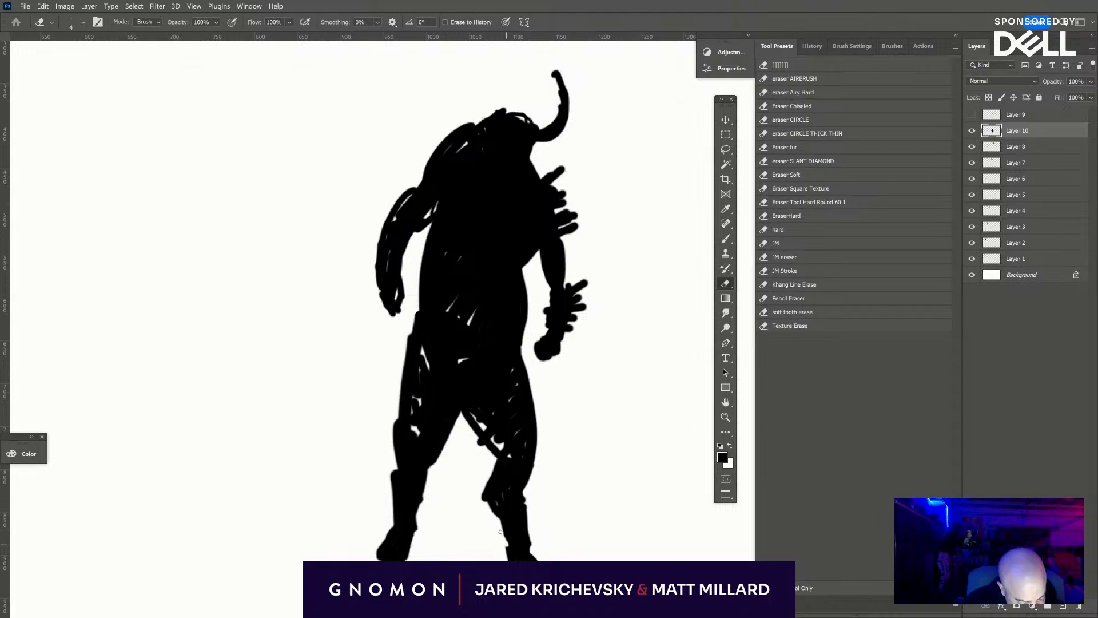
pyautogui.moveTo(532, 524); pyautogui.dragTo(529, 477)
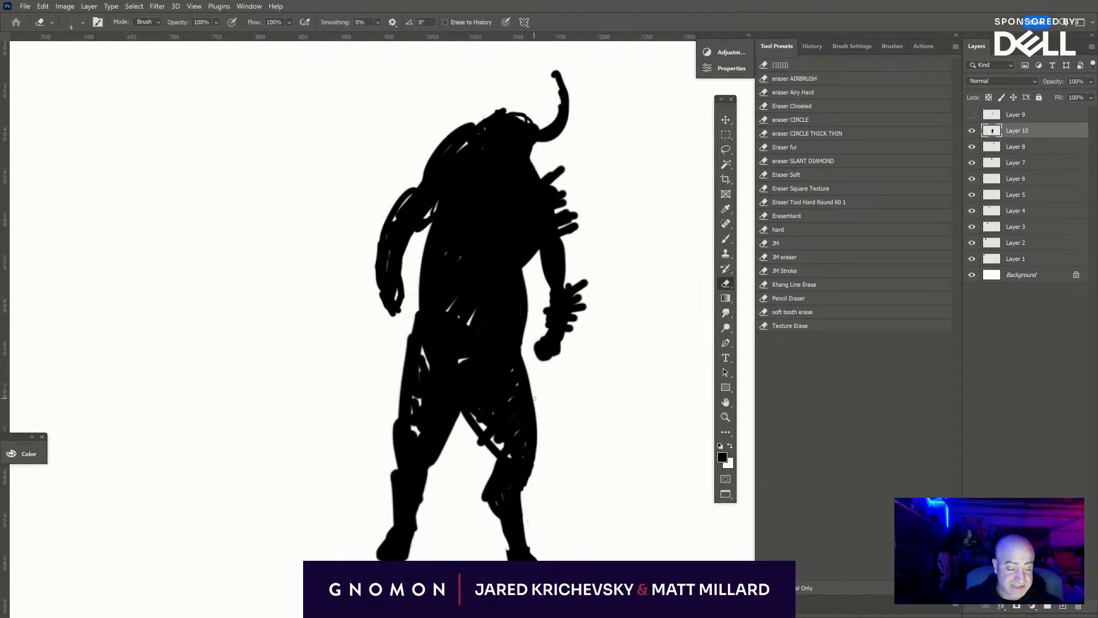
# - Fill the remaining white gaps in the left shoulder, left arm, torso and left thigh with black
pyautogui.press('b')
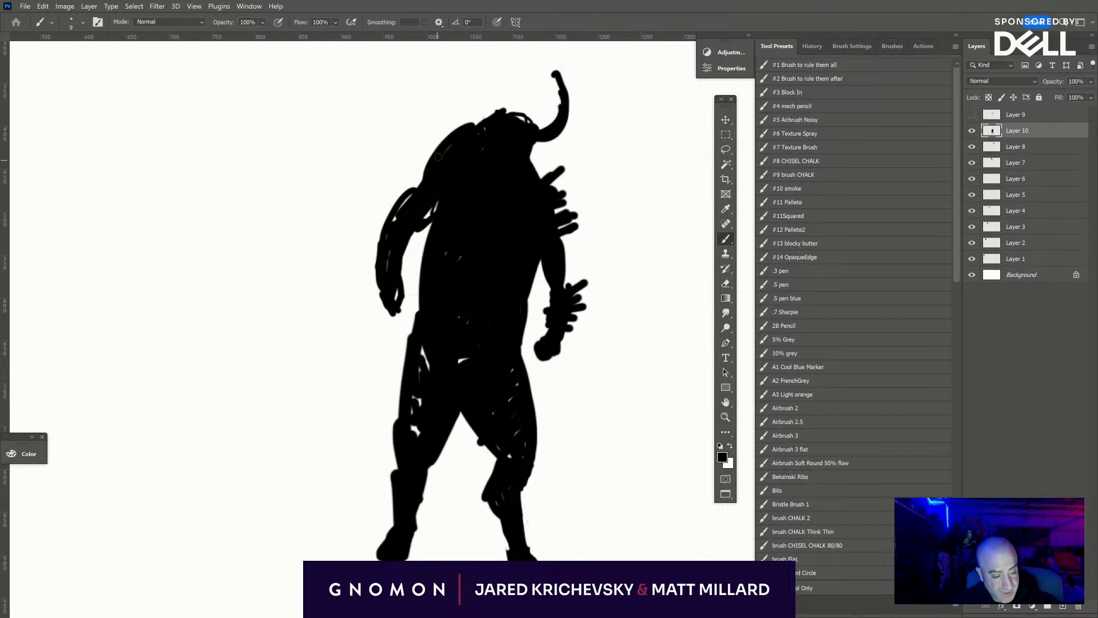
pyautogui.moveTo(438, 155); pyautogui.dragTo(427, 201)
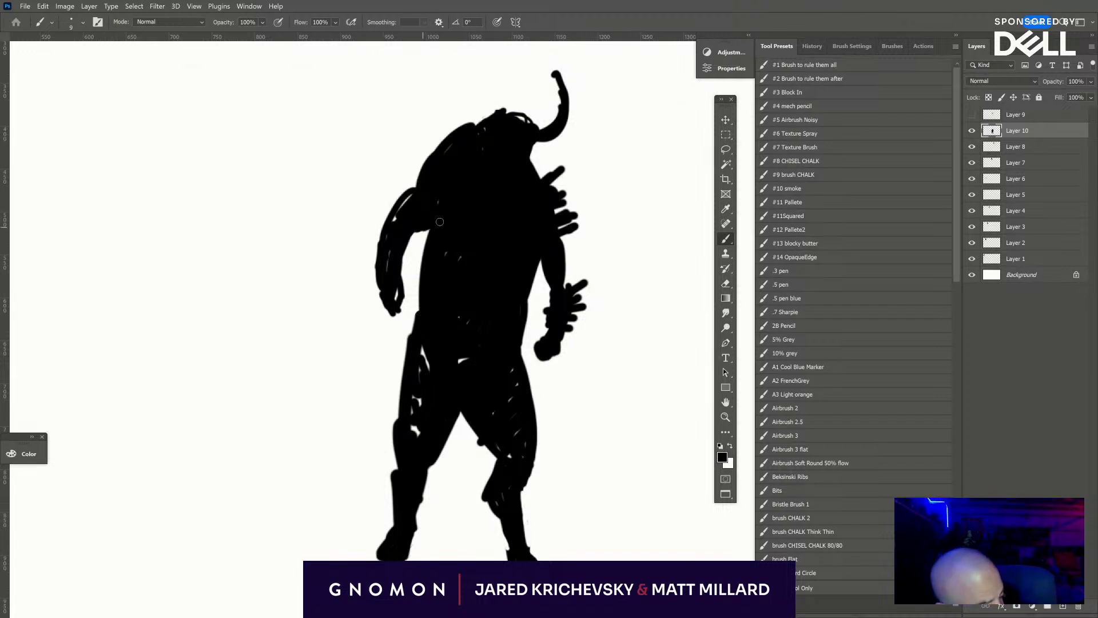
pyautogui.moveTo(421, 359); pyautogui.dragTo(418, 433)
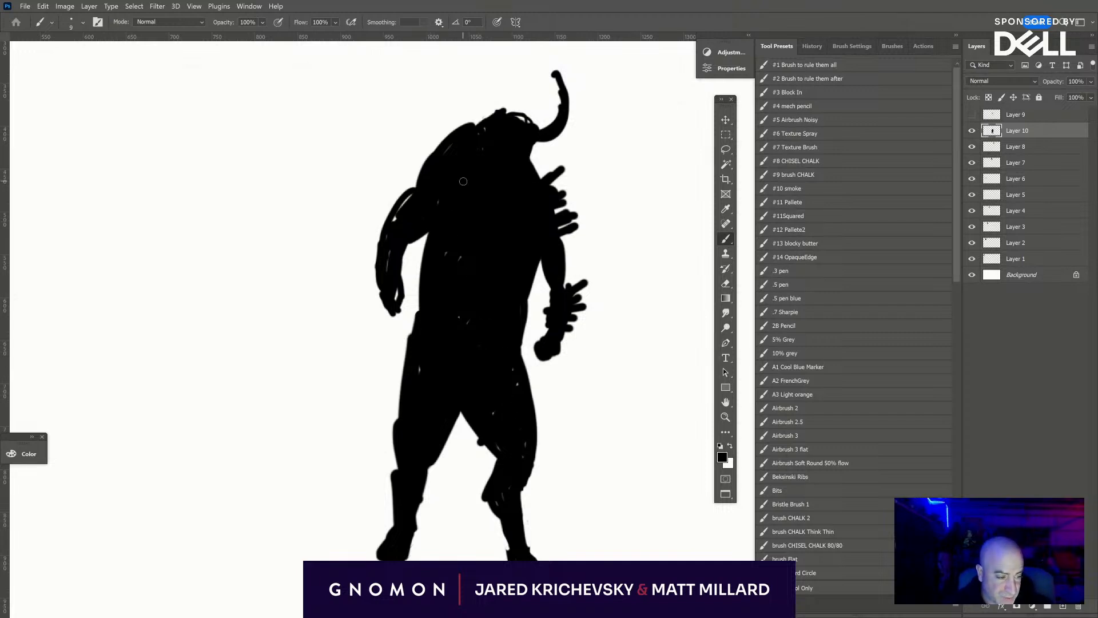
pyautogui.moveTo(414, 239); pyautogui.dragTo(405, 291)
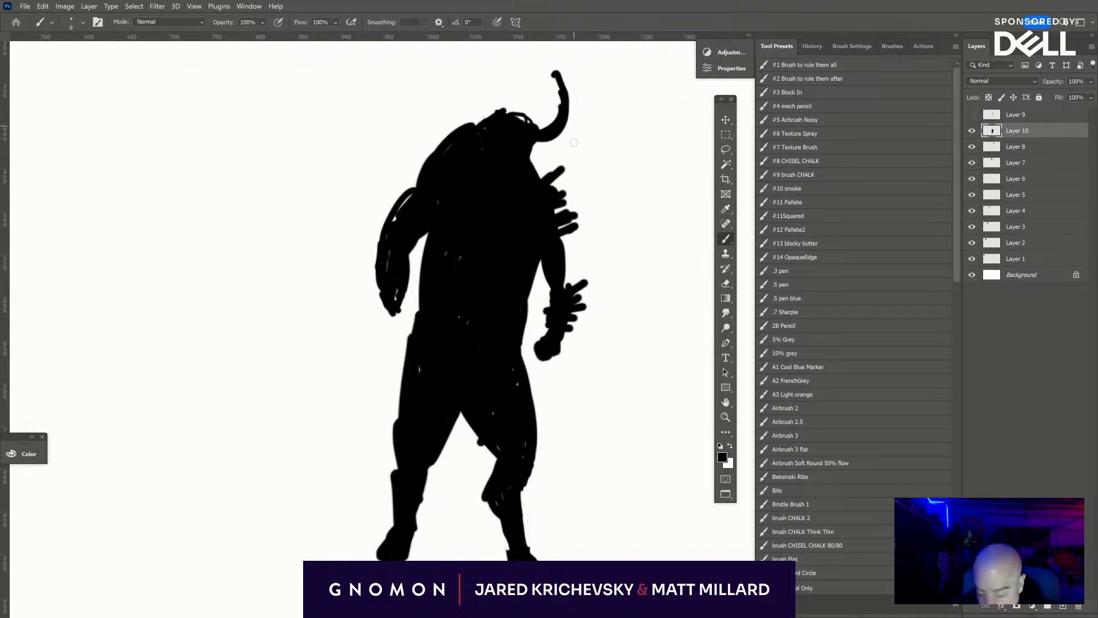
# - Paint a second horn rising from the left side of the head, with small protrusions at the crown and jaw
pyautogui.press(']')
pyautogui.press(']')
pyautogui.press(']')
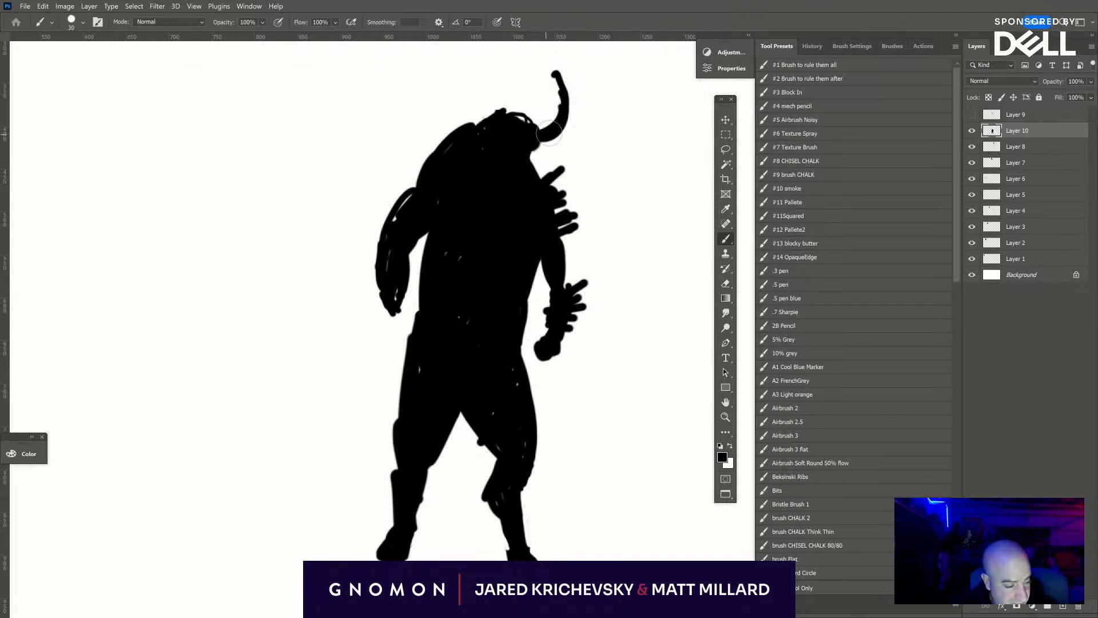
pyautogui.press('[')
pyautogui.press('[')
pyautogui.press('[')
pyautogui.press('[')
pyautogui.press('[')
pyautogui.moveTo(502, 117); pyautogui.dragTo(479, 98)
pyautogui.moveTo(542, 140); pyautogui.dragTo(535, 154)
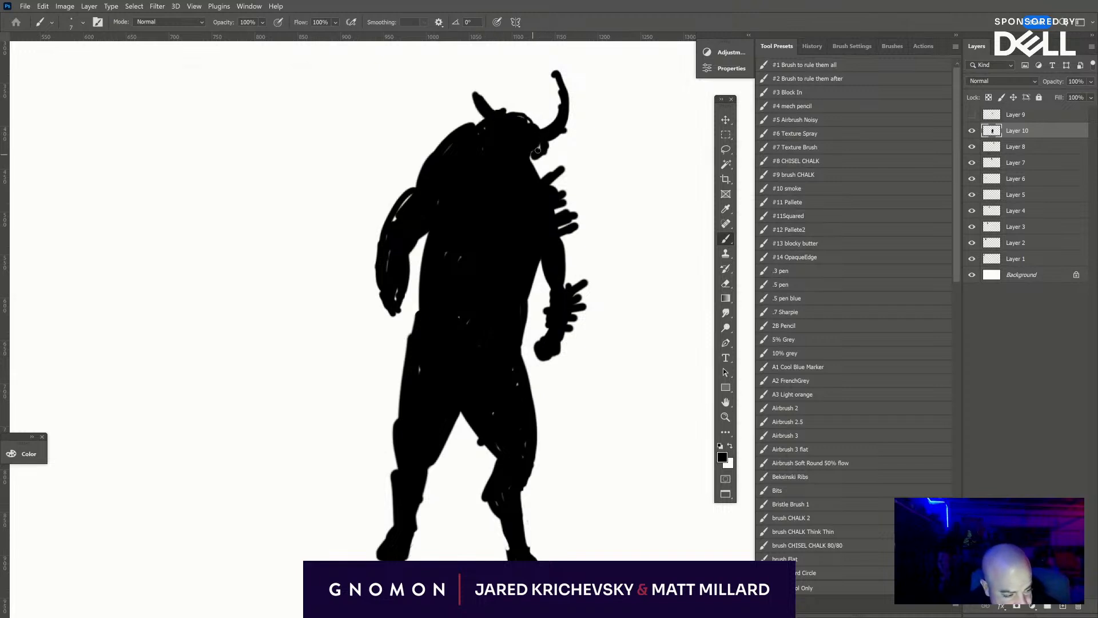
pyautogui.moveTo(481, 99); pyautogui.dragTo(461, 77)
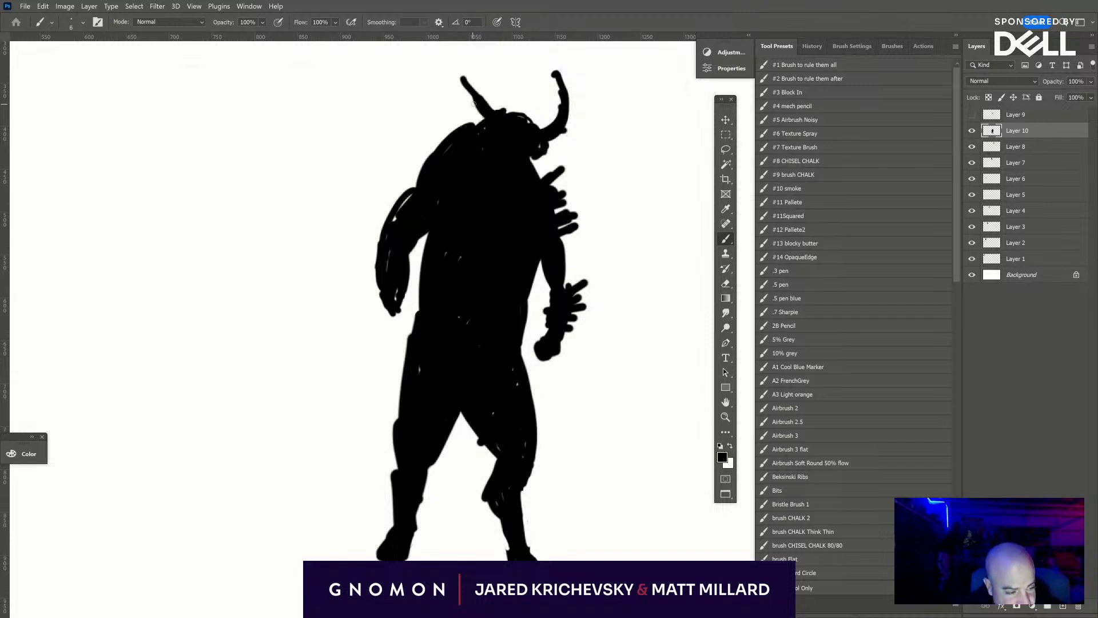
pyautogui.moveTo(506, 109); pyautogui.dragTo(501, 103)
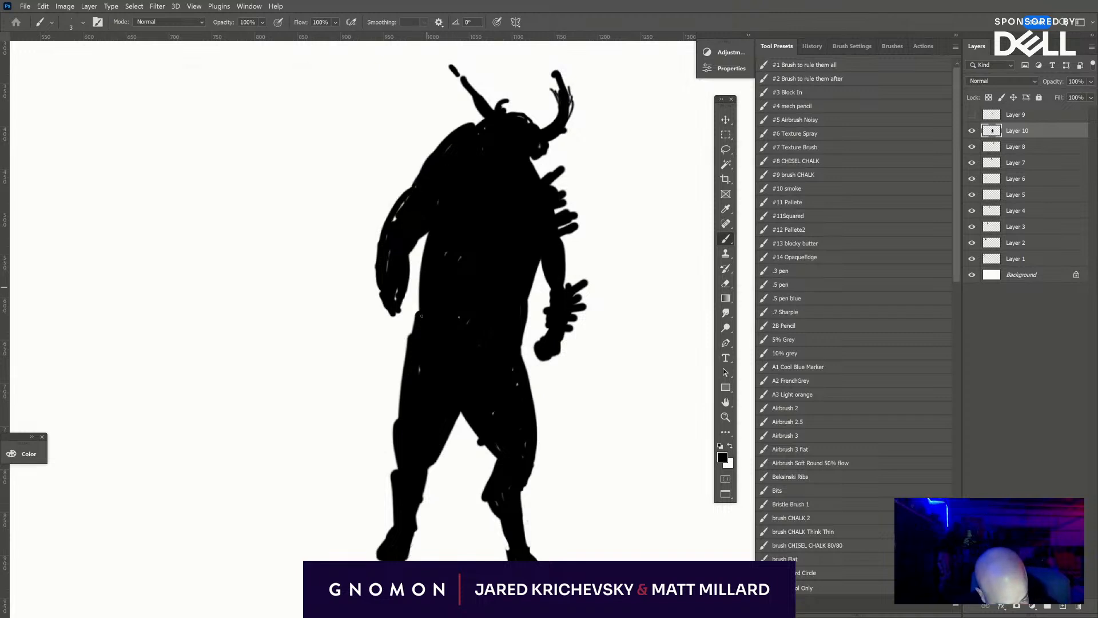
# - Draw white detail lines across the right side of the chest and between the right forearm spikes
pyautogui.press('x')
pyautogui.moveTo(537, 181)
pyautogui.mouseDown()
pyautogui.moveTo(494, 235)
pyautogui.moveTo(555, 220)
pyautogui.mouseUp()
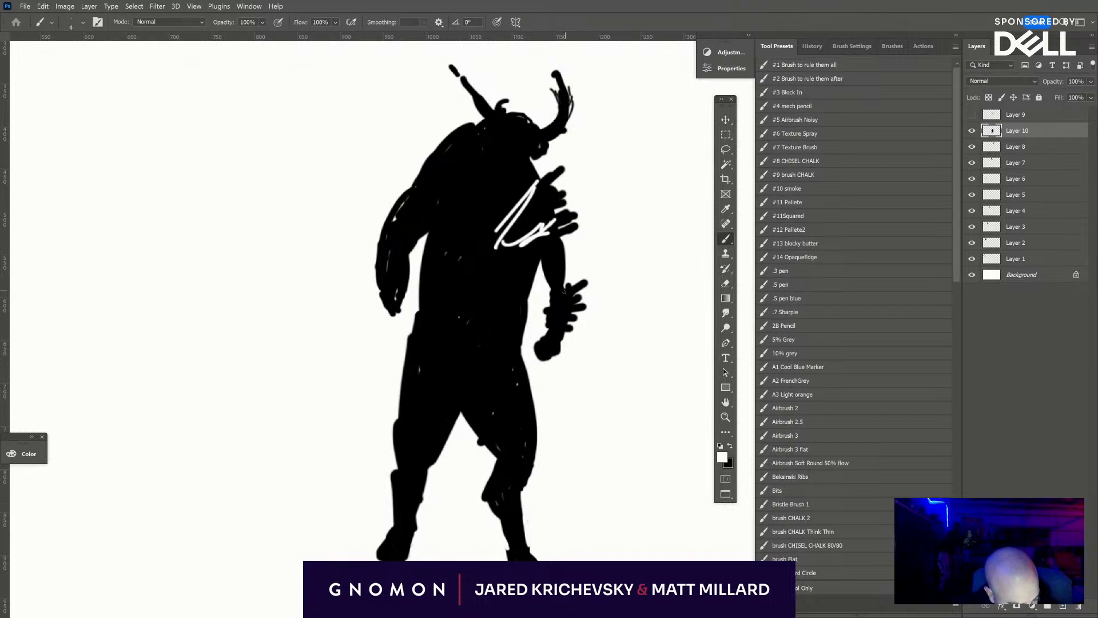
pyautogui.moveTo(564, 292); pyautogui.dragTo(547, 320)
pyautogui.moveTo(526, 267); pyautogui.dragTo(538, 255)
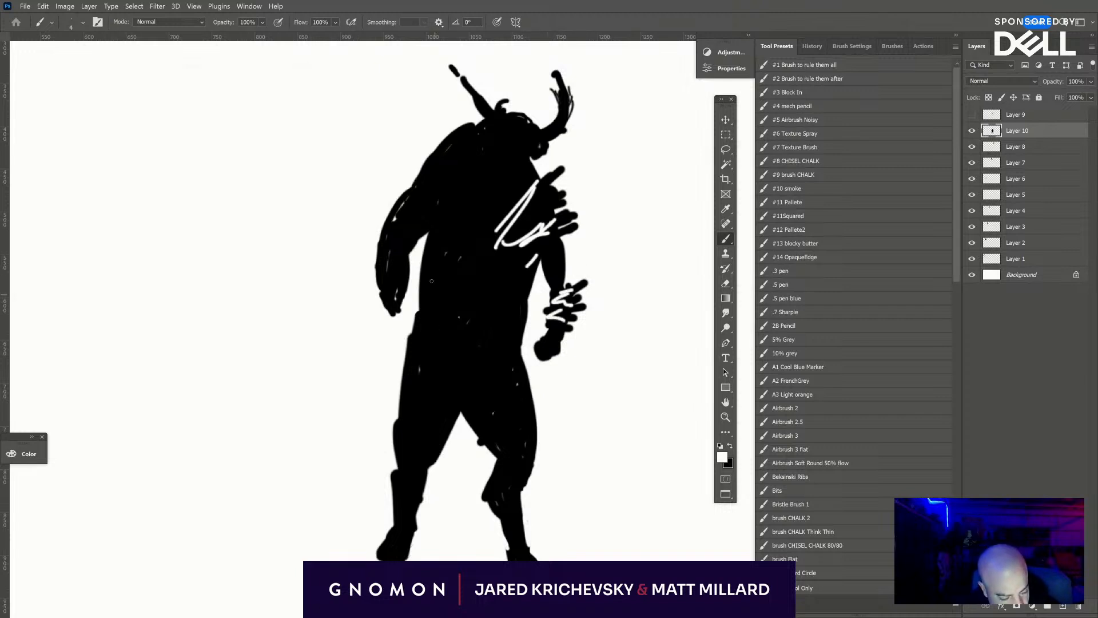
# - Draw white vertical and horizontal lines on the abdomen to suggest layered waist armor, plus strokes along the right waist
pyautogui.moveTo(430, 279)
pyautogui.mouseDown()
pyautogui.moveTo(426, 338)
pyautogui.moveTo(472, 338)
pyautogui.moveTo(518, 309)
pyautogui.moveTo(526, 284)
pyautogui.mouseUp()
pyautogui.moveTo(437, 238)
pyautogui.mouseDown()
pyautogui.moveTo(459, 246)
pyautogui.moveTo(475, 315)
pyautogui.mouseUp()
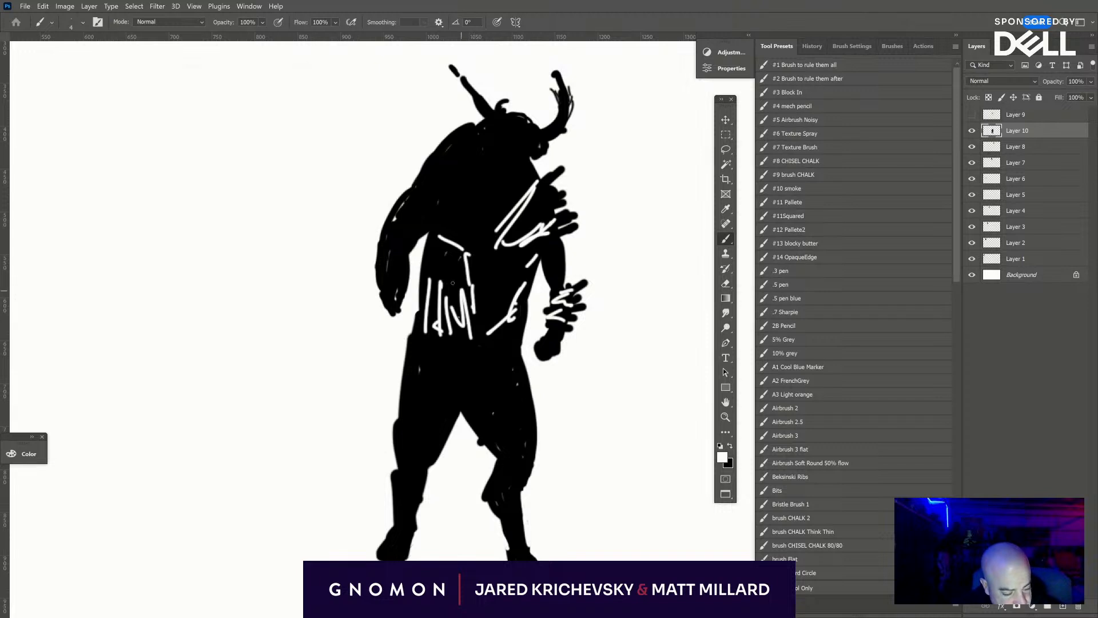
pyautogui.moveTo(426, 270)
pyautogui.mouseDown()
pyautogui.moveTo(465, 274)
pyautogui.moveTo(461, 256)
pyautogui.mouseUp()
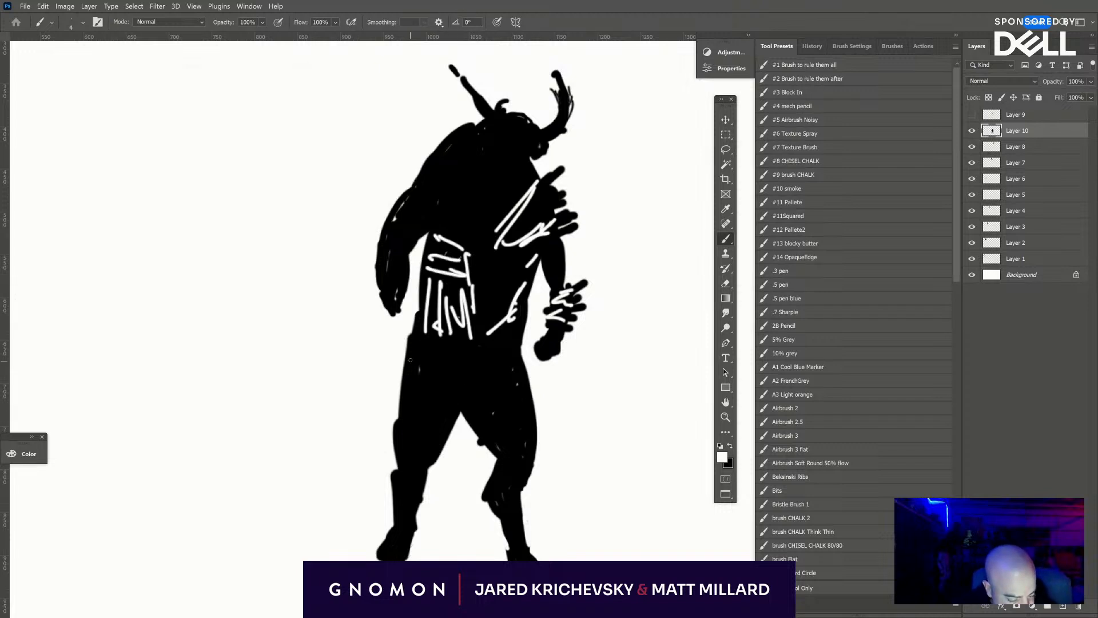
# - Draw white armor contours and bands on the left thigh and knee and along the outer right thigh
pyautogui.moveTo(410, 360)
pyautogui.mouseDown()
pyautogui.moveTo(468, 373)
pyautogui.moveTo(452, 414)
pyautogui.moveTo(418, 418)
pyautogui.moveTo(444, 392)
pyautogui.mouseUp()
pyautogui.moveTo(411, 366)
pyautogui.mouseDown()
pyautogui.moveTo(457, 355)
pyautogui.moveTo(464, 381)
pyautogui.mouseUp()
pyautogui.moveTo(410, 426); pyautogui.dragTo(430, 423)
pyautogui.moveTo(403, 453); pyautogui.dragTo(416, 460)
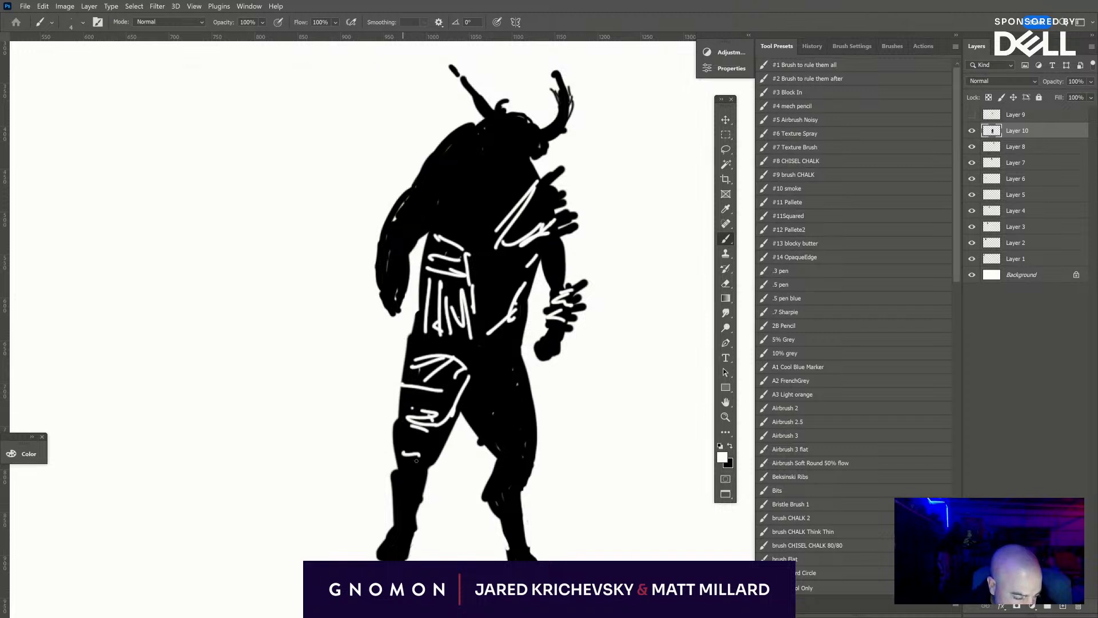
pyautogui.moveTo(525, 373)
pyautogui.mouseDown()
pyautogui.moveTo(515, 405)
pyautogui.moveTo(527, 395)
pyautogui.moveTo(516, 442)
pyautogui.mouseUp()
pyautogui.moveTo(507, 447); pyautogui.dragTo(526, 458)
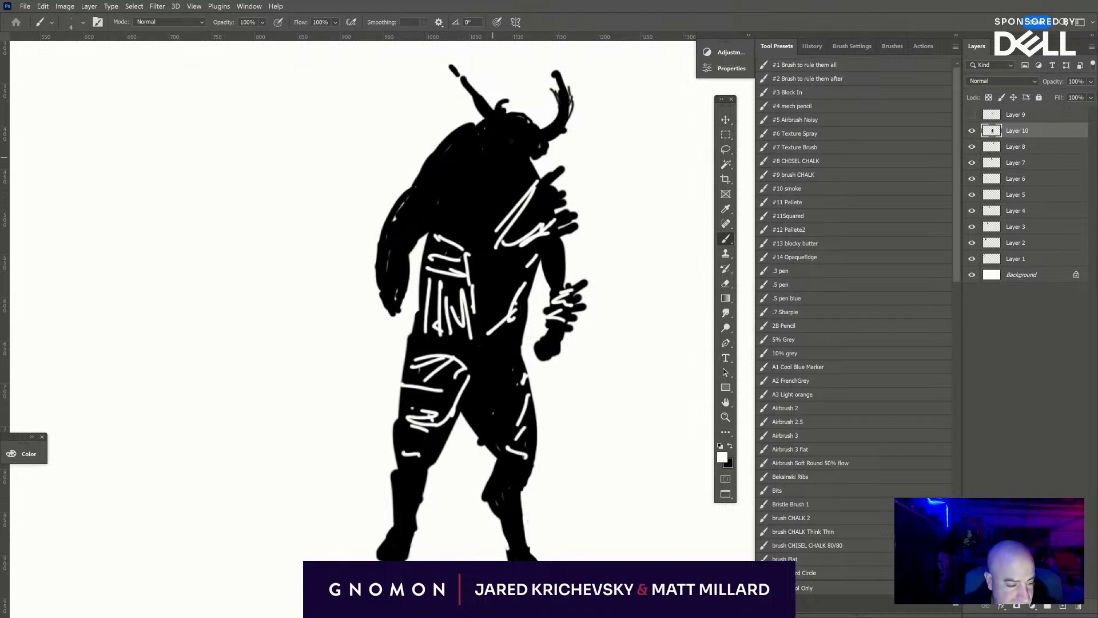
# - Outline the face in white with eye marks, and add white contour lines over the collar, left shoulder and upper arm
pyautogui.moveTo(485, 117)
pyautogui.mouseDown()
pyautogui.moveTo(484, 150)
pyautogui.moveTo(518, 142)
pyautogui.mouseUp()
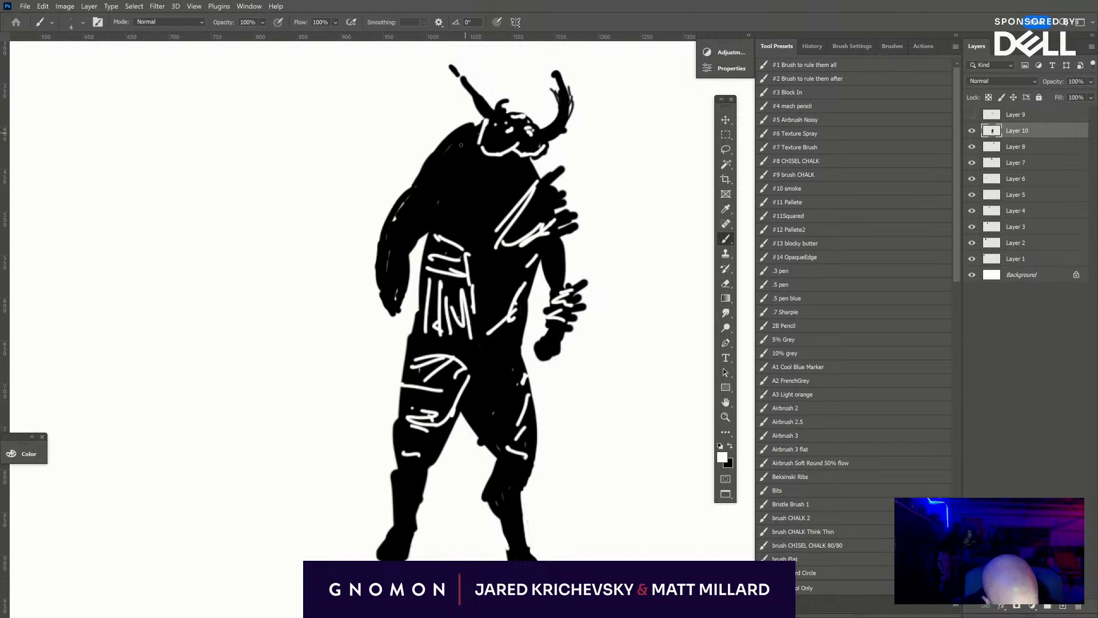
pyautogui.moveTo(424, 171)
pyautogui.mouseDown()
pyautogui.moveTo(442, 152)
pyautogui.moveTo(480, 184)
pyautogui.moveTo(518, 180)
pyautogui.mouseUp()
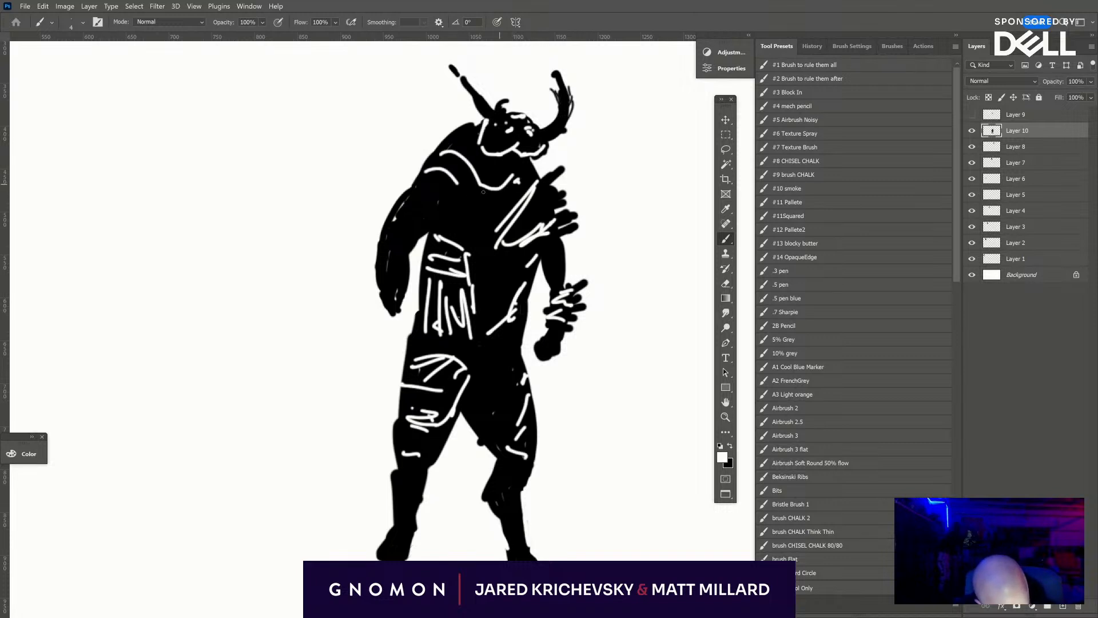
pyautogui.moveTo(411, 192); pyautogui.dragTo(443, 185)
pyautogui.moveTo(429, 196); pyautogui.dragTo(444, 193)
pyautogui.moveTo(438, 207); pyautogui.dragTo(433, 215)
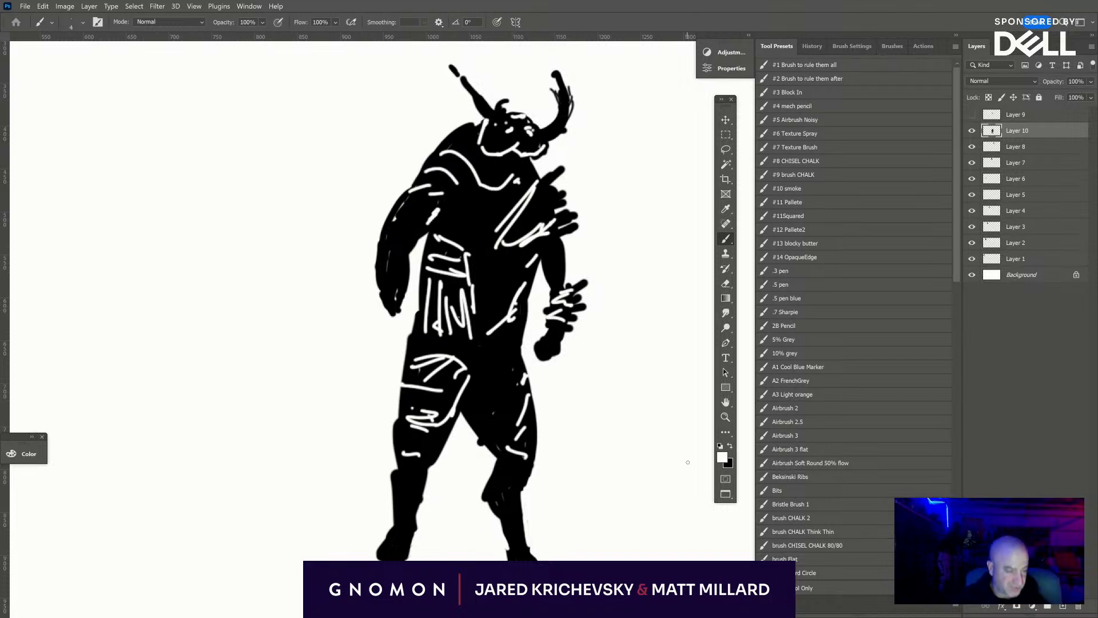
# - Draw a thin black ground line beneath the creature's feet
pyautogui.press('x')
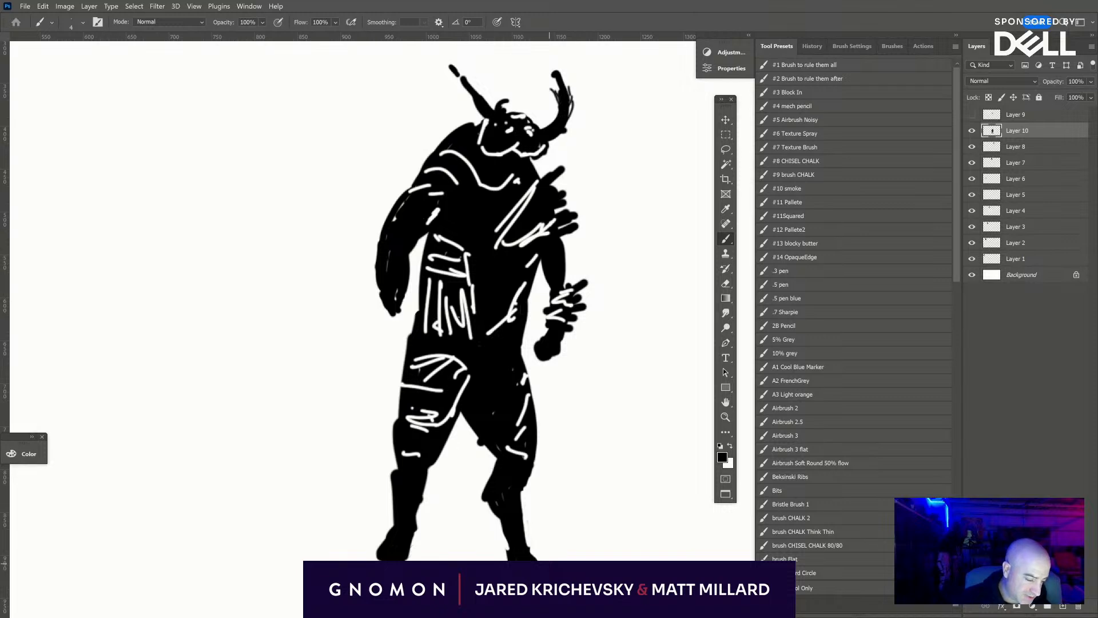
pyautogui.moveTo(410, 559); pyautogui.dragTo(427, 559)
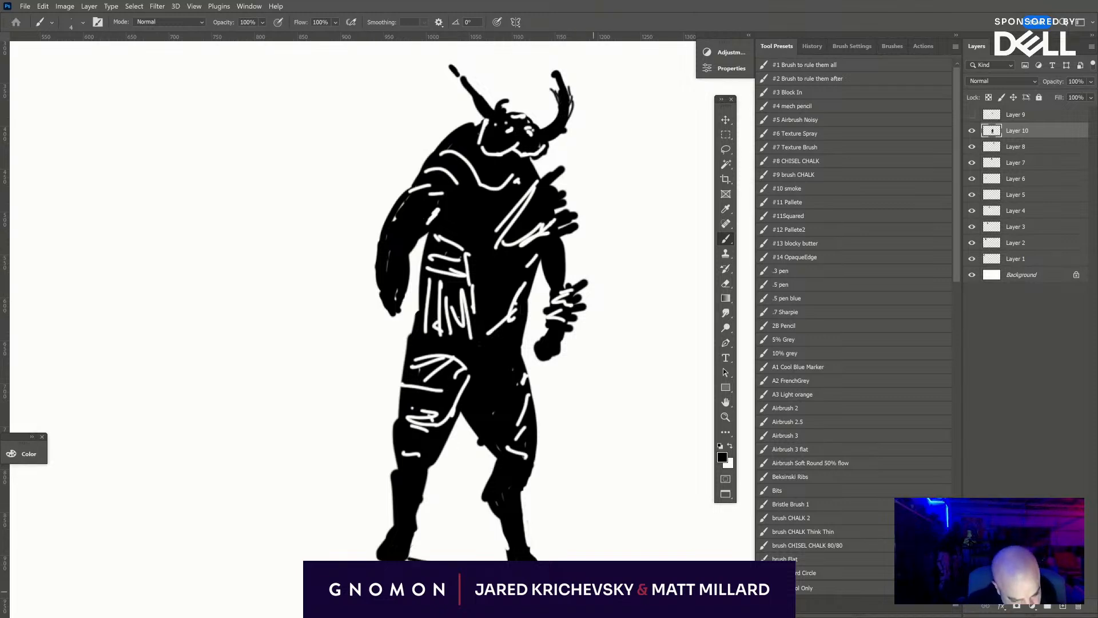
# - Scale the horned figure down to match the other silhouettes and place it below the first one, beside the Mythos title
pyautogui.hotkey('ctrl', '-')
pyautogui.hotkey('ctrl', '-')
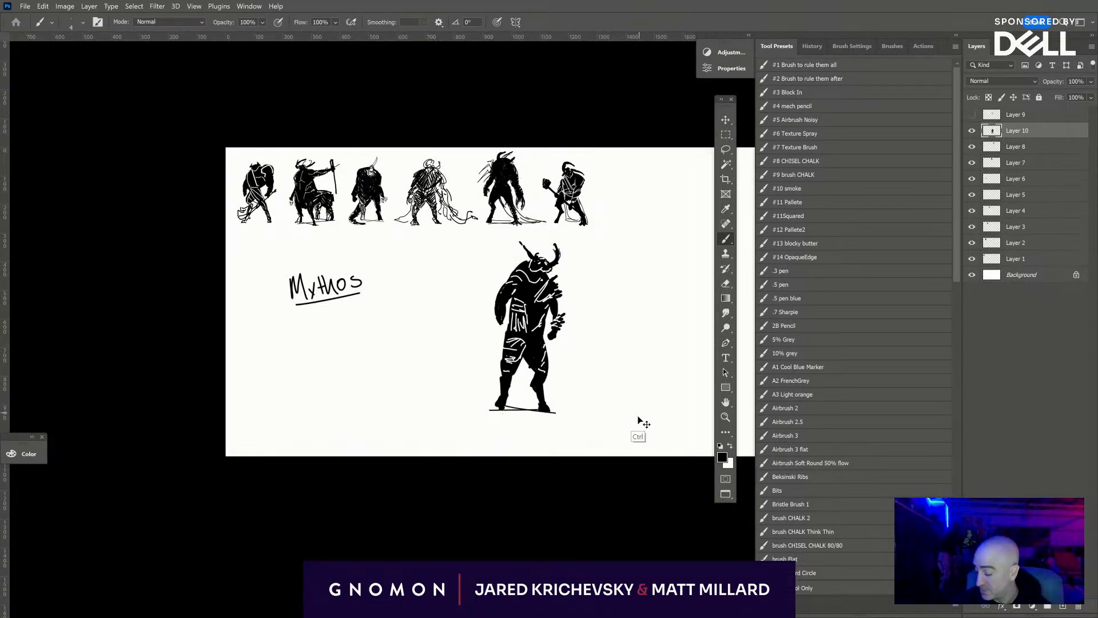
pyautogui.hotkey('ctrl', 't')
pyautogui.moveTo(566, 416); pyautogui.dragTo(568, 330)
pyautogui.moveTo(577, 393); pyautogui.dragTo(429, 447)
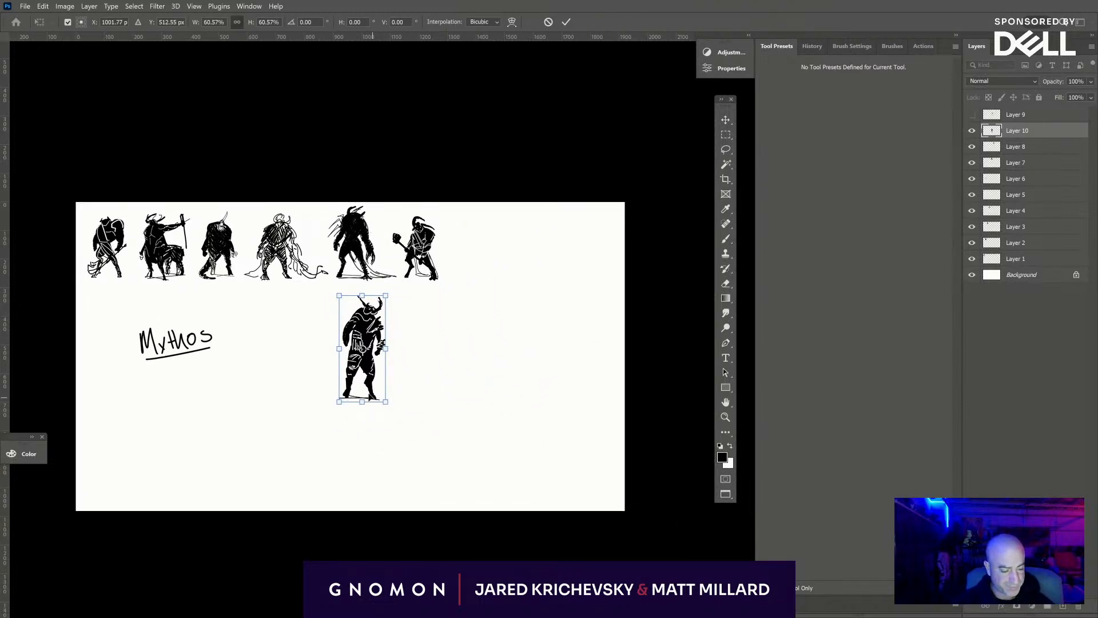
pyautogui.moveTo(366, 352); pyautogui.dragTo(475, 234)
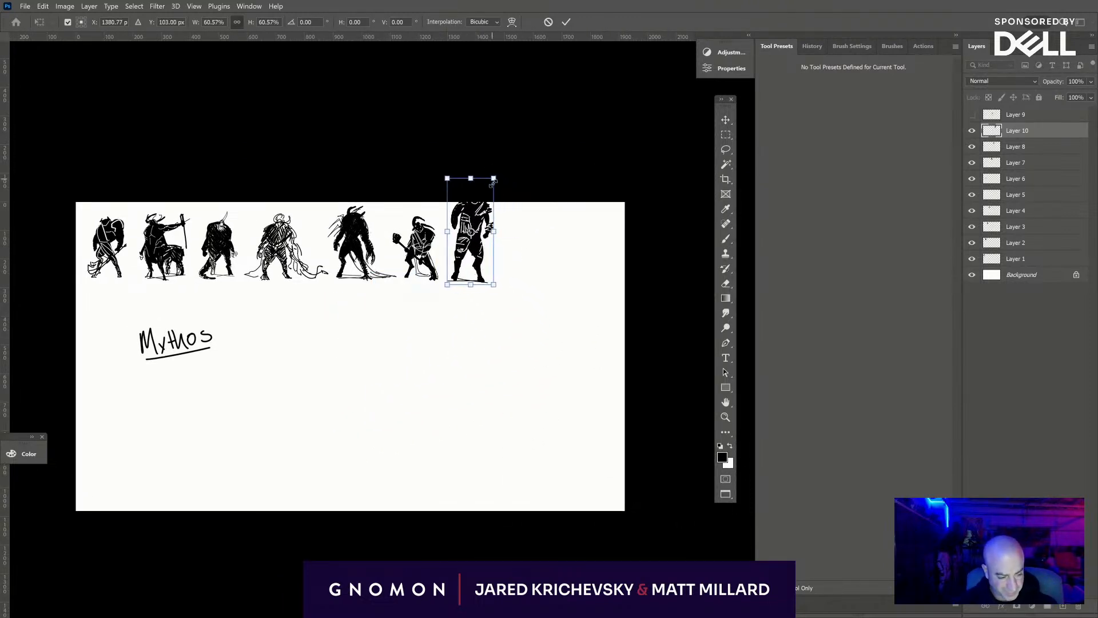
pyautogui.moveTo(493, 183); pyautogui.dragTo(482, 204)
pyautogui.moveTo(443, 260)
pyautogui.mouseDown()
pyautogui.moveTo(337, 352)
pyautogui.moveTo(115, 314)
pyautogui.moveTo(130, 326)
pyautogui.moveTo(116, 327)
pyautogui.mouseUp()
pyautogui.moveTo(102, 285); pyautogui.dragTo(103, 292)
pyautogui.press('Return')
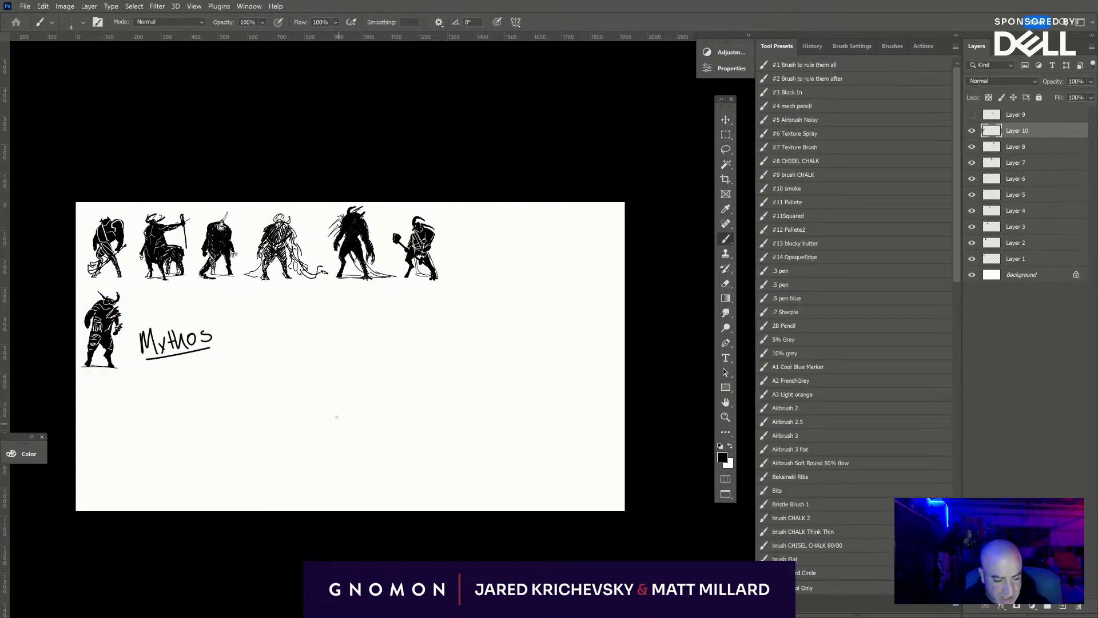
# - Create a new layer directly above Layer 10 for the next silhouette
pyautogui.hotkey('ctrl', '+')
pyautogui.hotkey('ctrl', '+')
pyautogui.moveTo(275, 336); pyautogui.dragTo(381, 346)
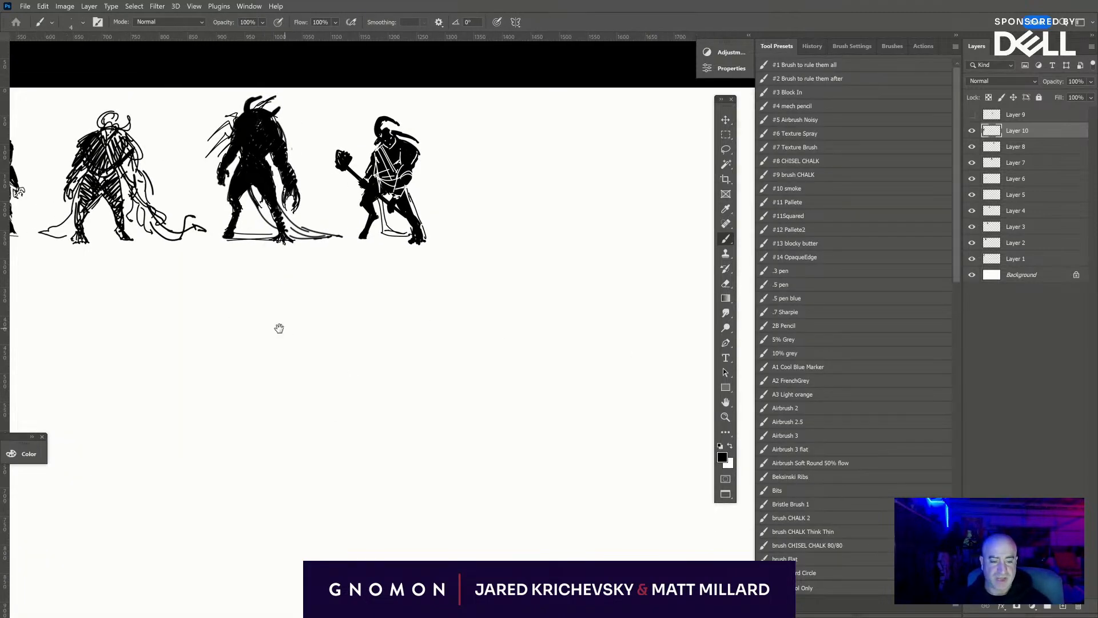
pyautogui.moveTo(279, 328)
pyautogui.mouseDown()
pyautogui.moveTo(671, 355)
pyautogui.moveTo(663, 361)
pyautogui.mouseUp()
pyautogui.press('v')
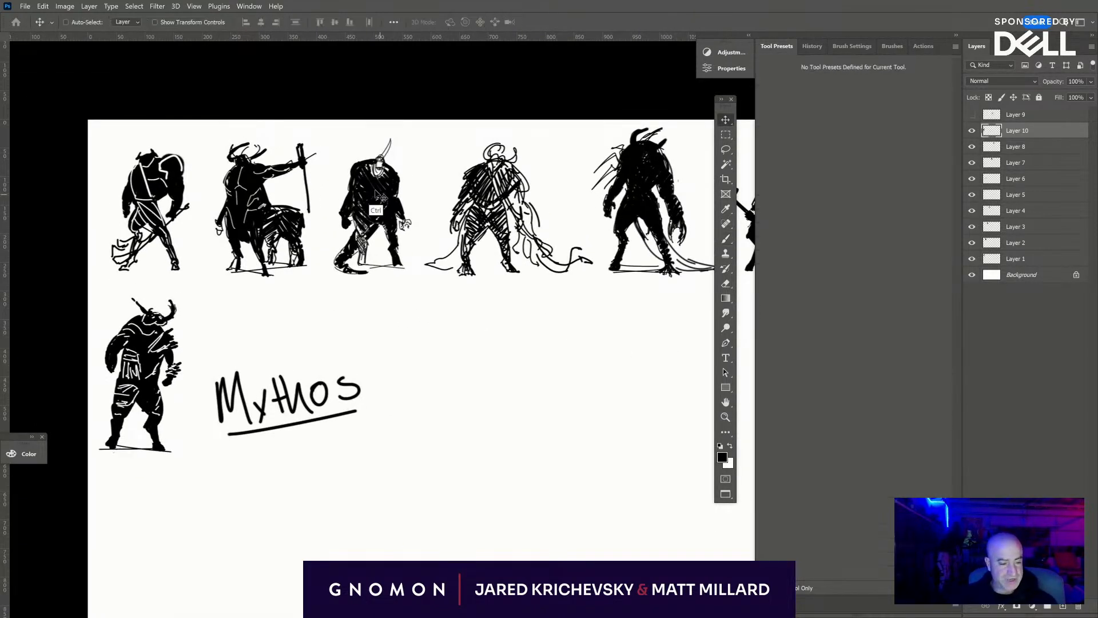
pyautogui.keyDown('ctrl'); pyautogui.click(380, 202); pyautogui.keyUp('ctrl')
pyautogui.moveTo(381, 201)
pyautogui.mouseDown()
pyautogui.moveTo(380, 310)
pyautogui.moveTo(382, 207)
pyautogui.moveTo(360, 332)
pyautogui.moveTo(379, 193)
pyautogui.mouseUp()
pyautogui.moveTo(560, 541); pyautogui.dragTo(421, 348)
pyautogui.click(1037, 133)
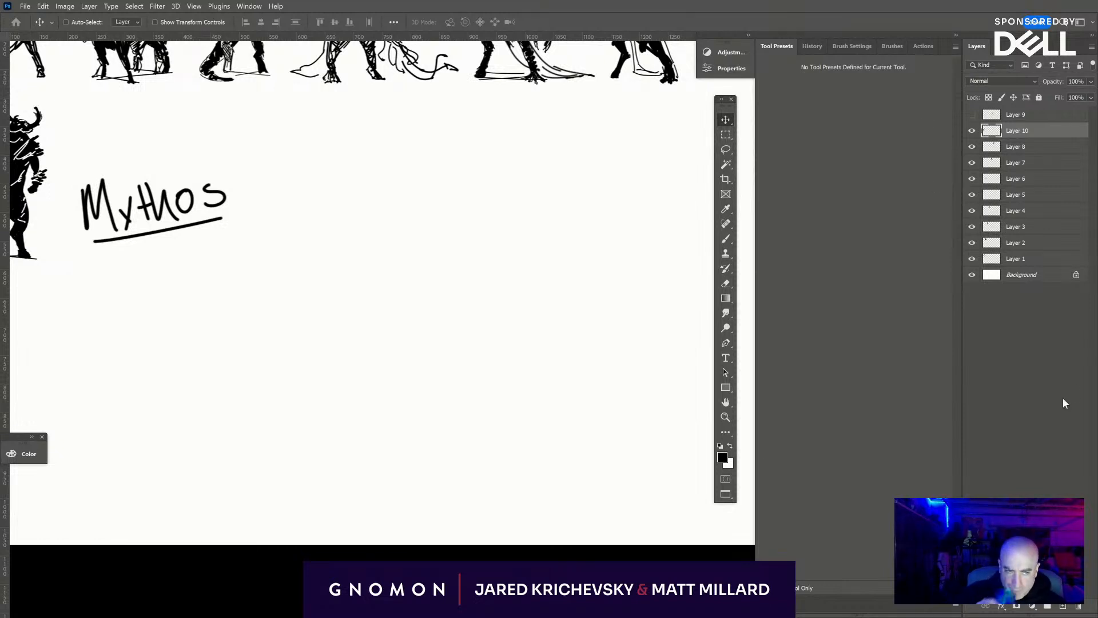
pyautogui.click(1061, 606)
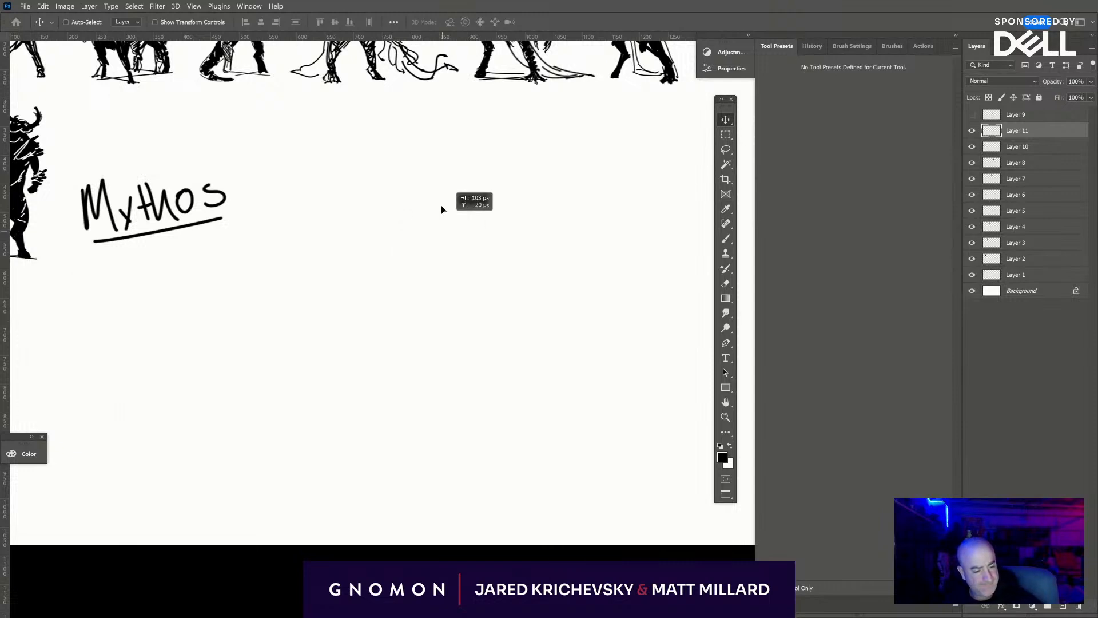
# - Sketch a circle of overlapping loops in the empty space right of the Mythos title, and select the Background layer
pyautogui.press('b')
pyautogui.moveTo(423, 244)
pyautogui.mouseDown()
pyautogui.moveTo(473, 191)
pyautogui.moveTo(481, 225)
pyautogui.moveTo(481, 190)
pyautogui.moveTo(413, 248)
pyautogui.mouseUp()
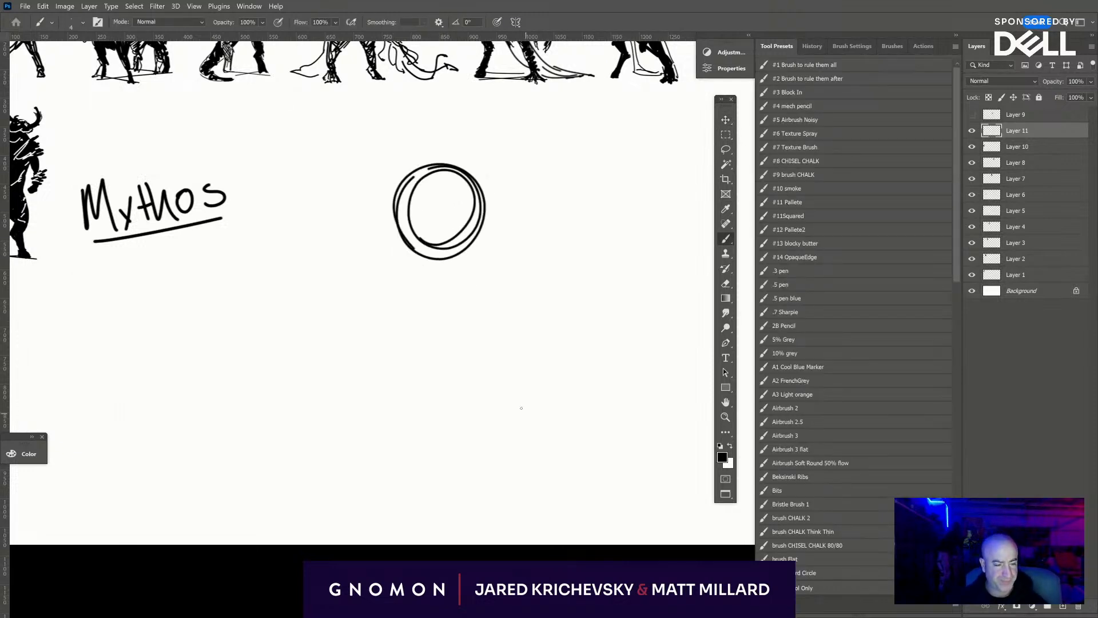
pyautogui.moveTo(521, 408)
pyautogui.mouseDown()
pyautogui.moveTo(517, 466)
pyautogui.moveTo(669, 471)
pyautogui.moveTo(464, 451)
pyautogui.moveTo(686, 458)
pyautogui.moveTo(574, 500)
pyautogui.moveTo(526, 532)
pyautogui.mouseUp()
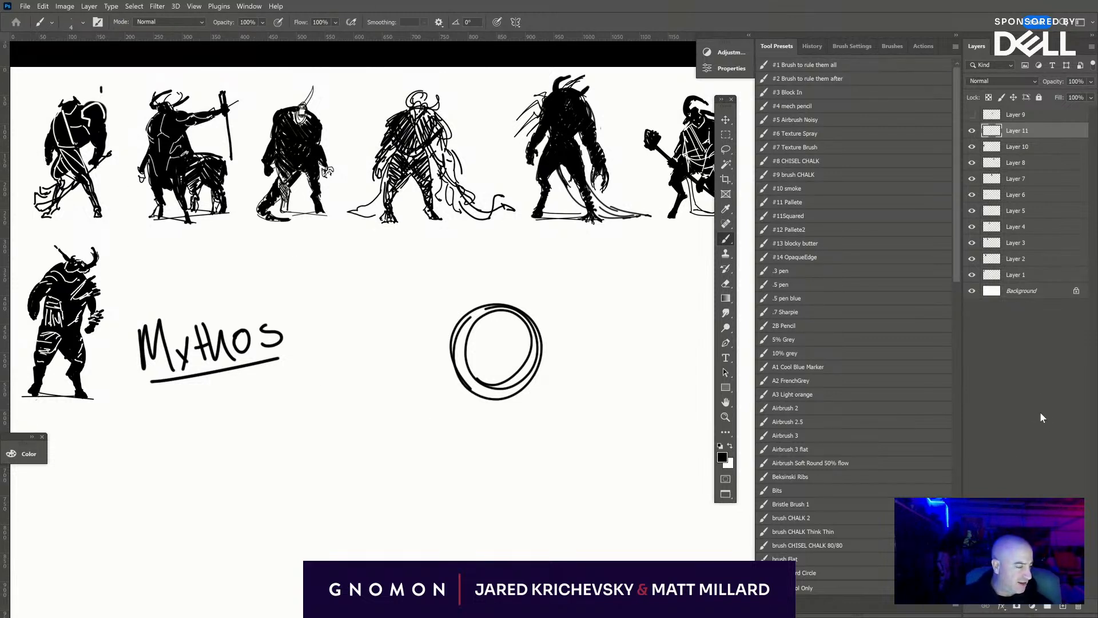
pyautogui.click(1033, 292)
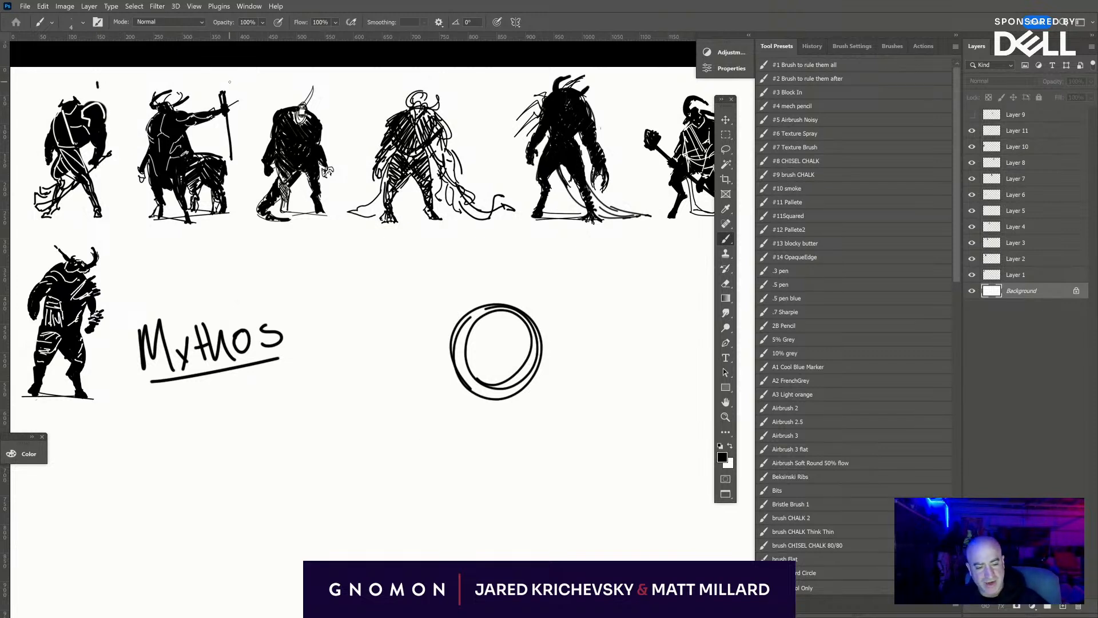
# - Hand-letter small numbers 2 to 5 beside the heads of the second through fifth silhouettes in the first row
pyautogui.moveTo(229, 82); pyautogui.dragTo(235, 87)
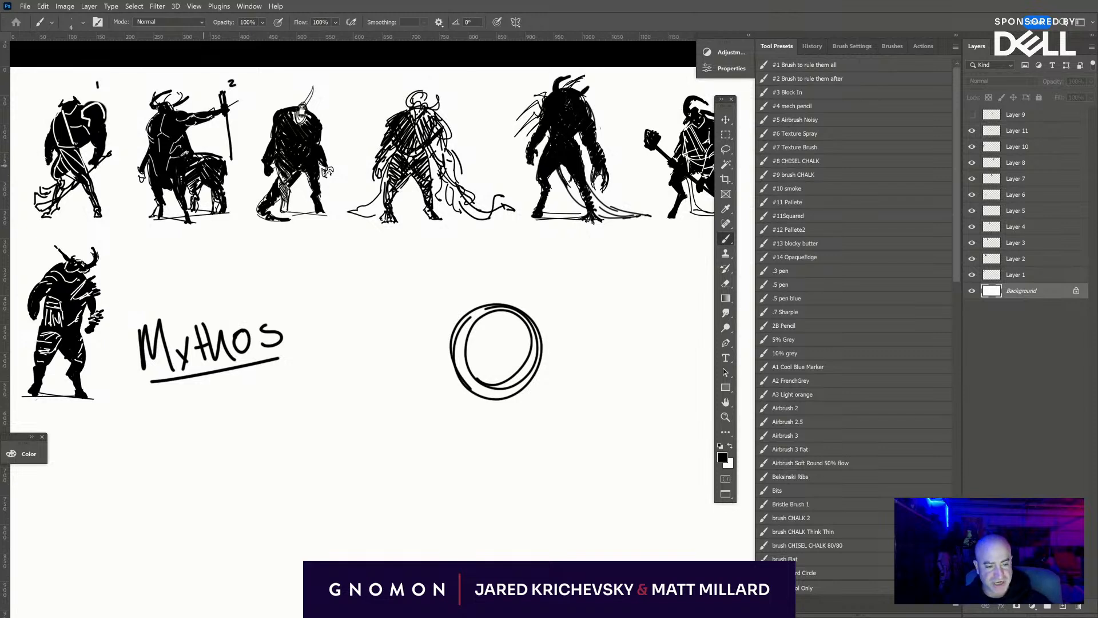
pyautogui.moveTo(330, 82); pyautogui.dragTo(336, 89)
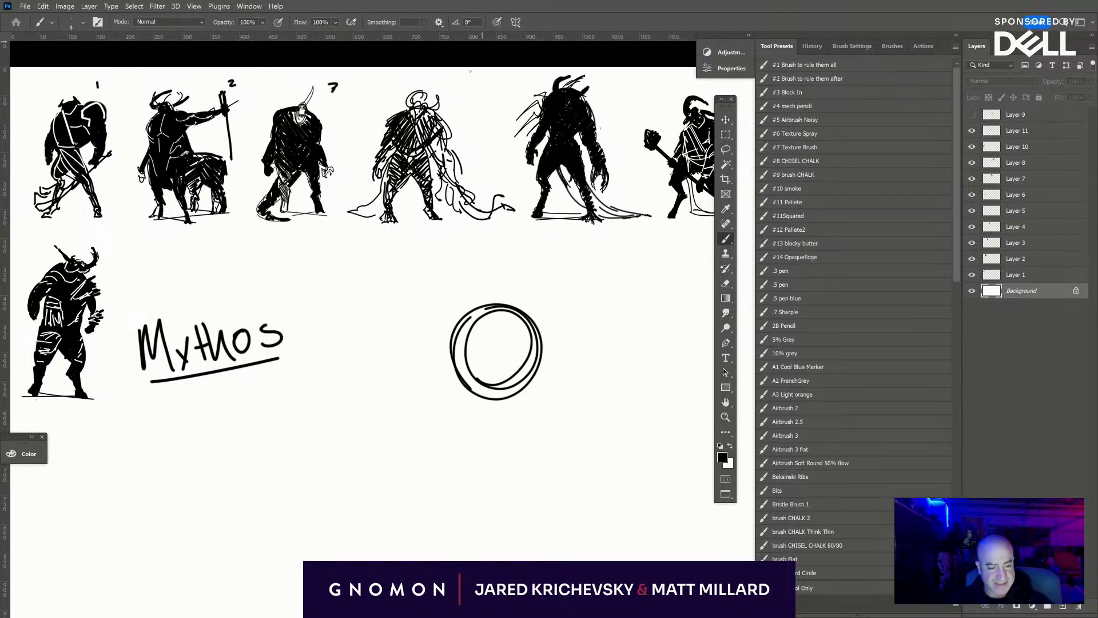
pyautogui.moveTo(449, 84); pyautogui.dragTo(452, 90)
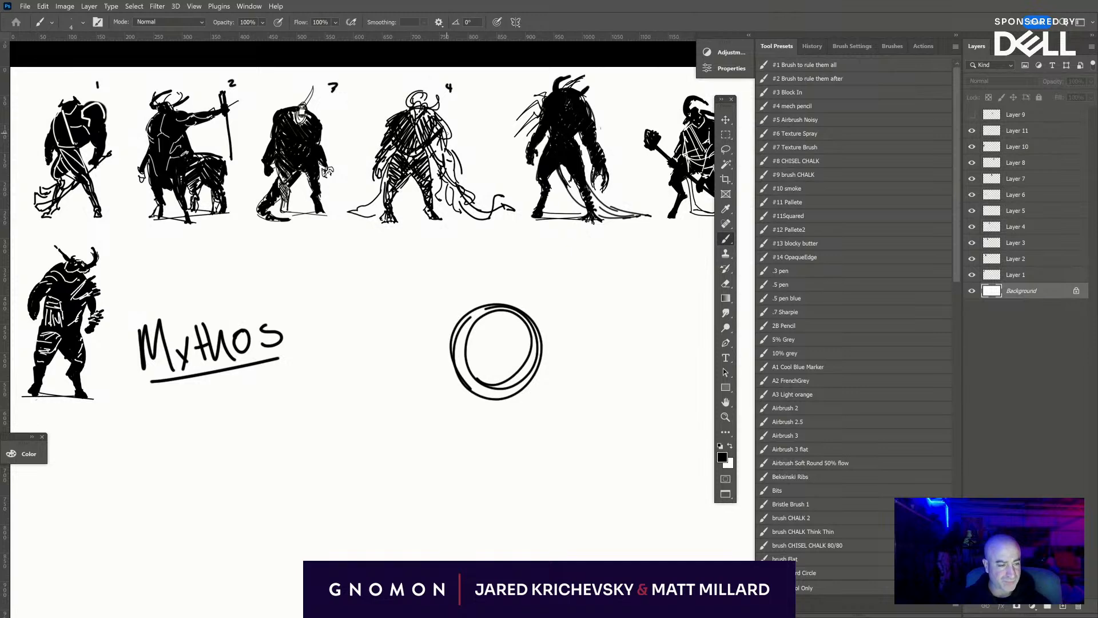
pyautogui.moveTo(600, 85); pyautogui.dragTo(600, 94)
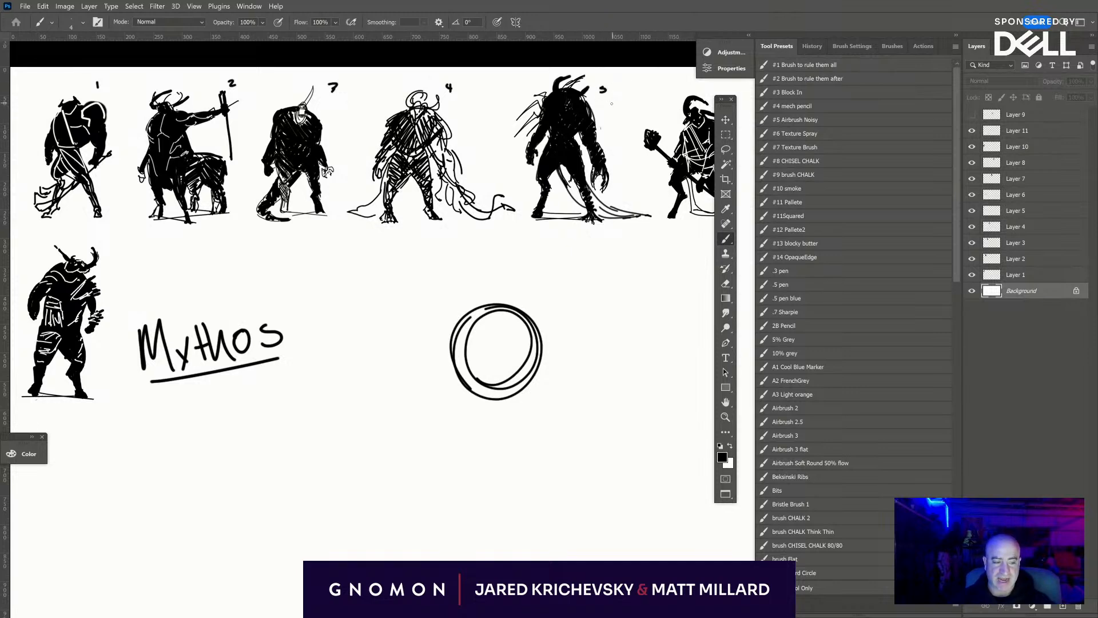
pyautogui.moveTo(576, 399)
pyautogui.mouseDown()
pyautogui.moveTo(473, 412)
pyautogui.moveTo(482, 421)
pyautogui.mouseUp()
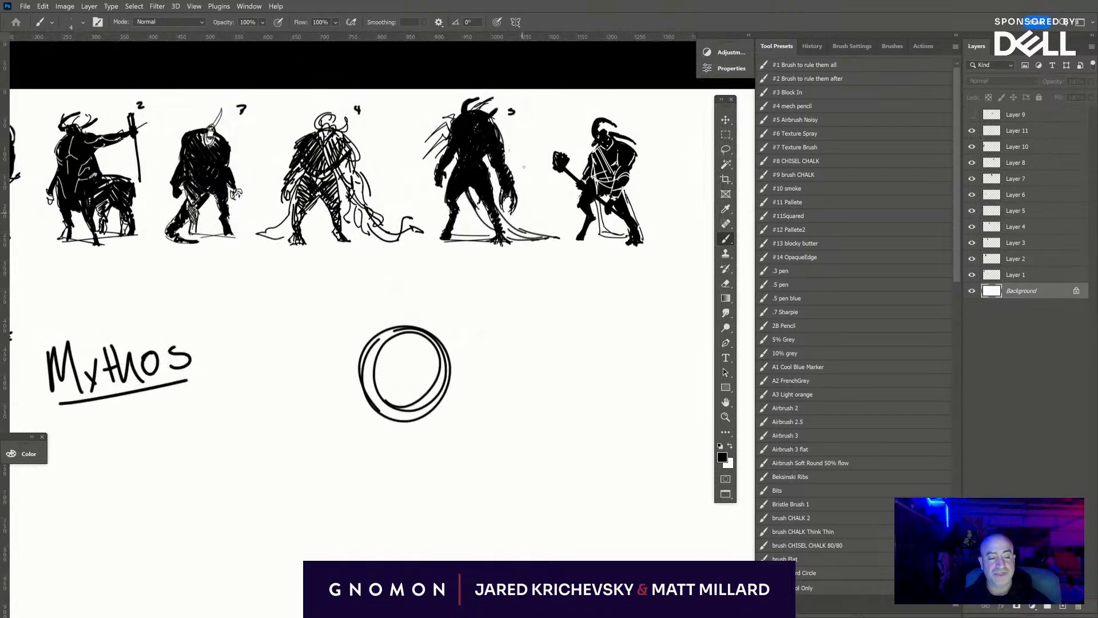
pyautogui.moveTo(517, 106); pyautogui.dragTo(509, 107)
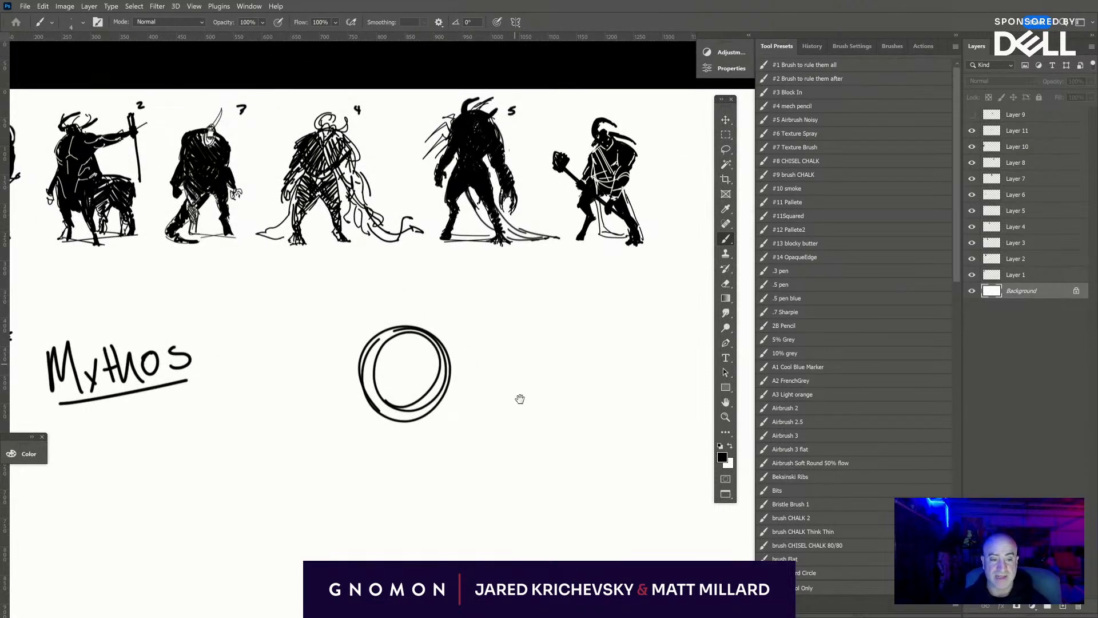
# - Continue the numbering by writing a small 7 beside the horned figure in the second row
pyautogui.moveTo(517, 397)
pyautogui.mouseDown()
pyautogui.moveTo(368, 466)
pyautogui.moveTo(350, 495)
pyautogui.mouseUp()
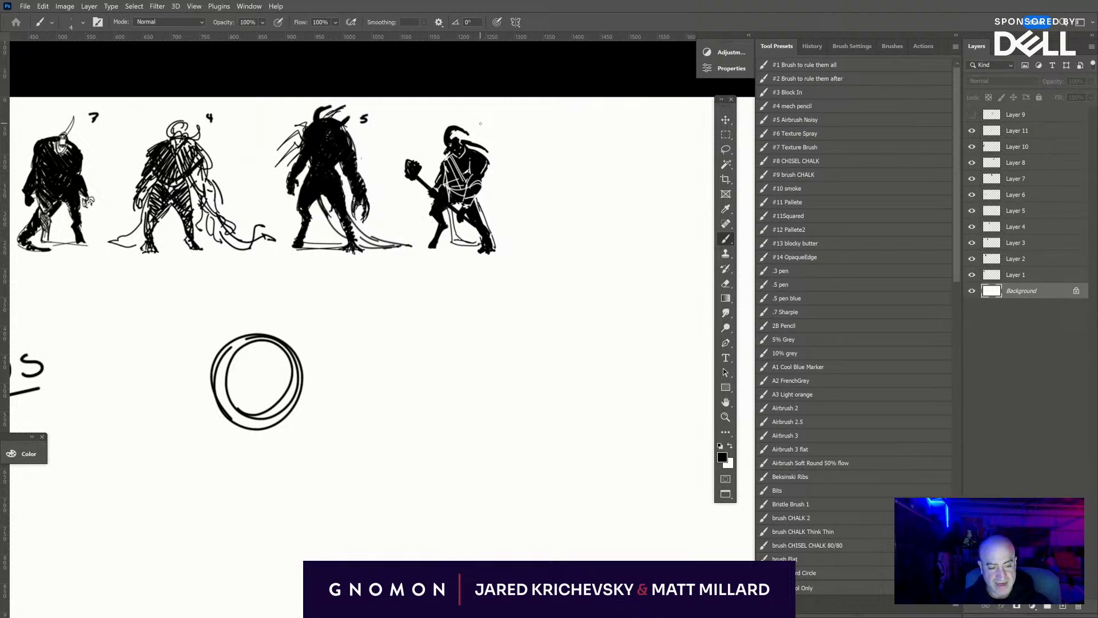
pyautogui.moveTo(442, 355); pyautogui.dragTo(801, 353)
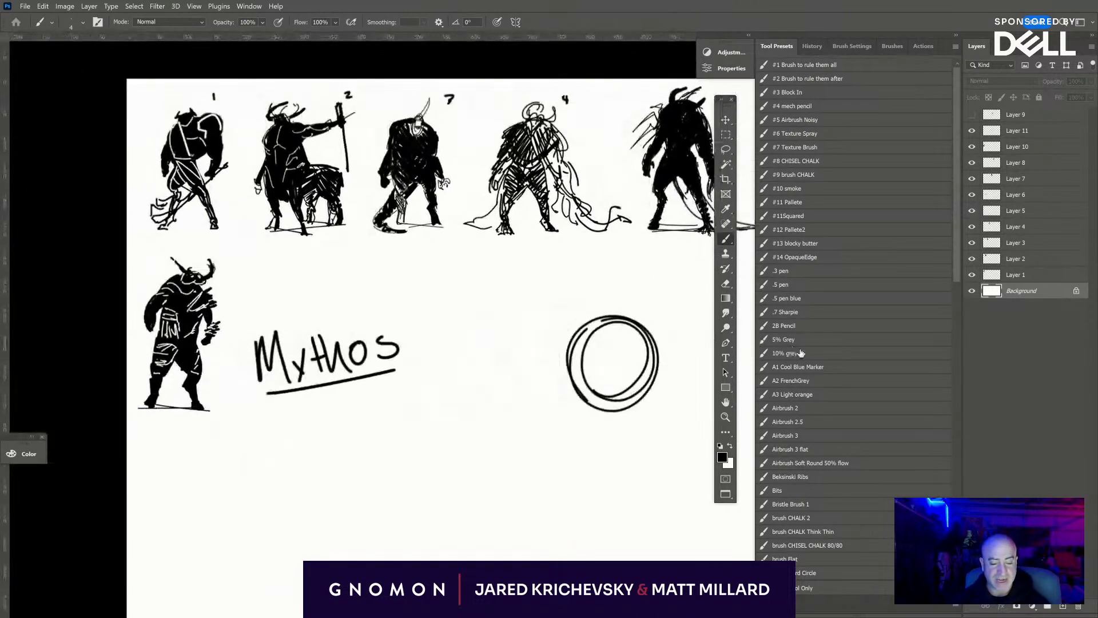
pyautogui.moveTo(452, 285); pyautogui.dragTo(628, 322)
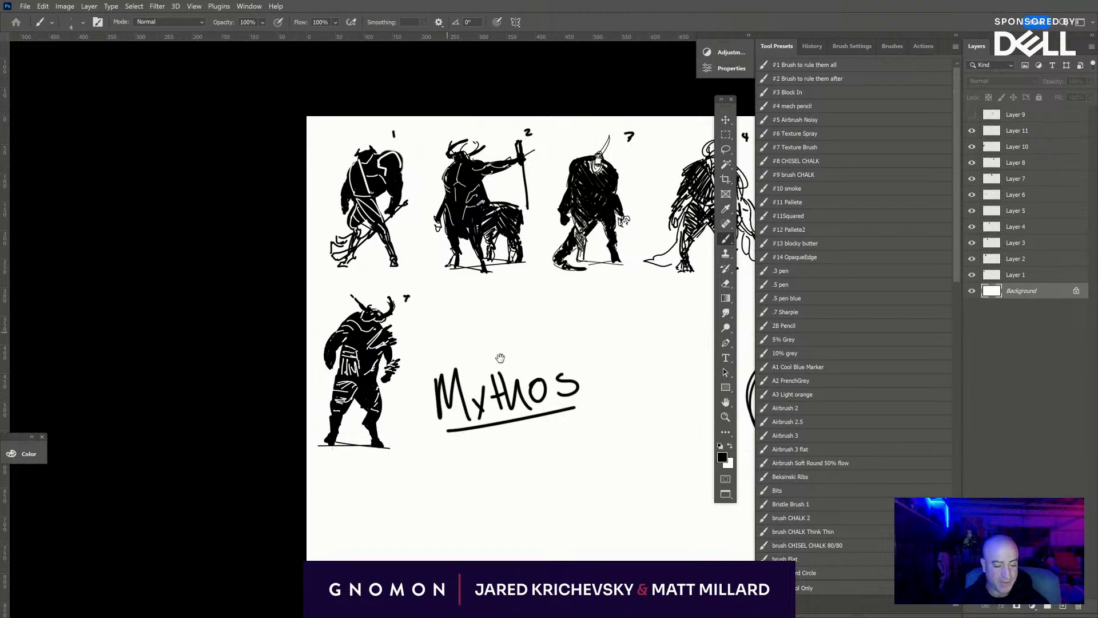
pyautogui.moveTo(497, 361); pyautogui.dragTo(299, 373)
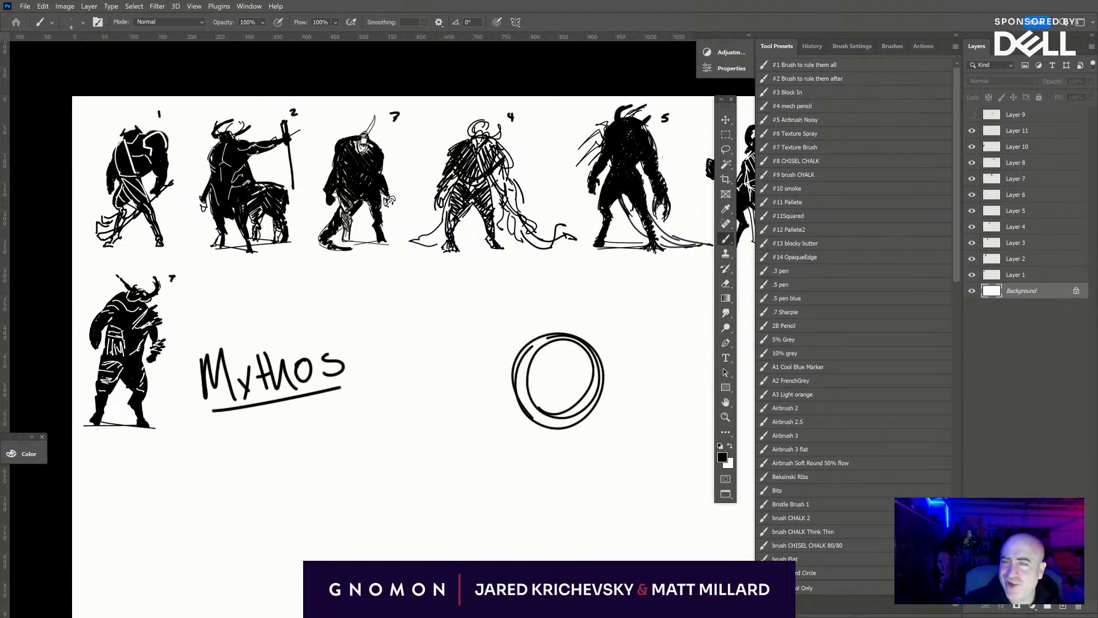
# - Create a new layer above Layer 11, hide it, and make Layer 11 the active layer again
pyautogui.click(1021, 133)
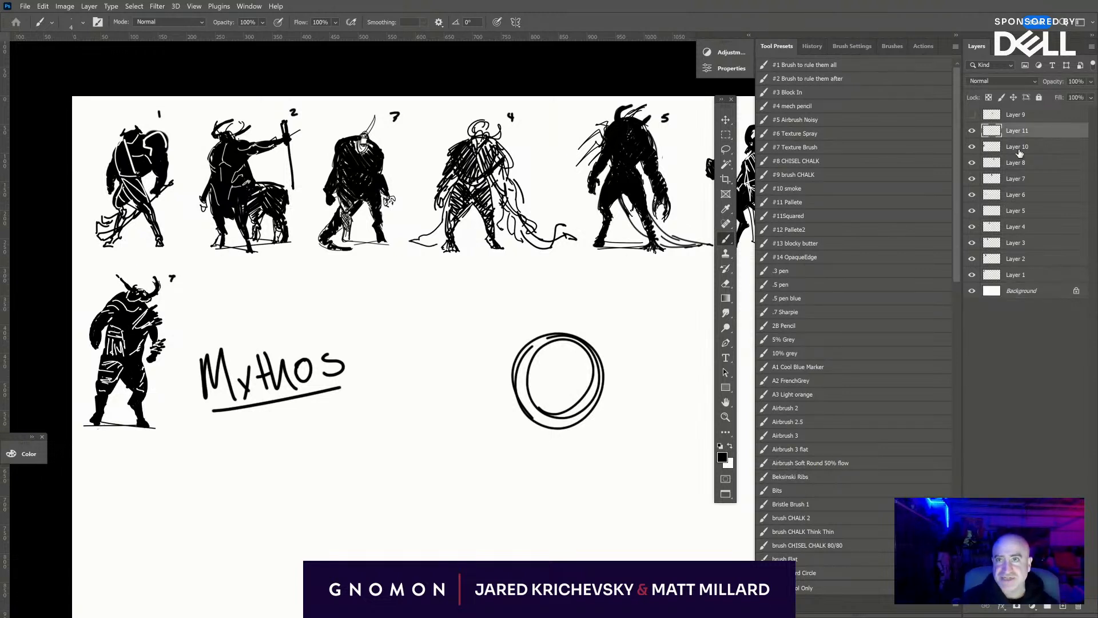
pyautogui.click(1065, 606)
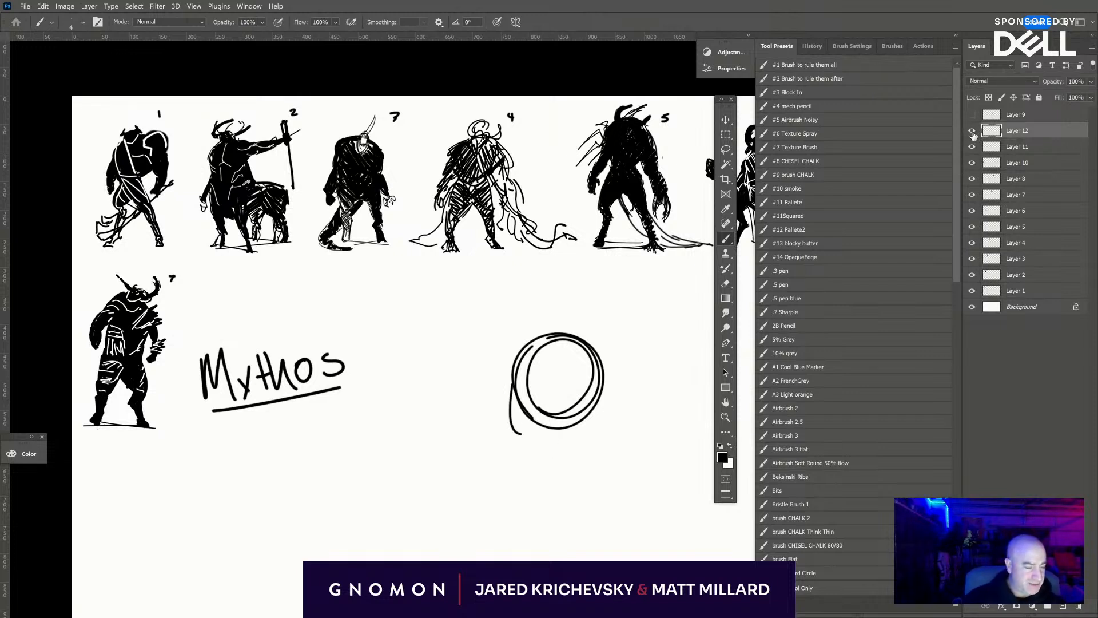
pyautogui.click(972, 131)
pyautogui.click(973, 147)
pyautogui.click(972, 147)
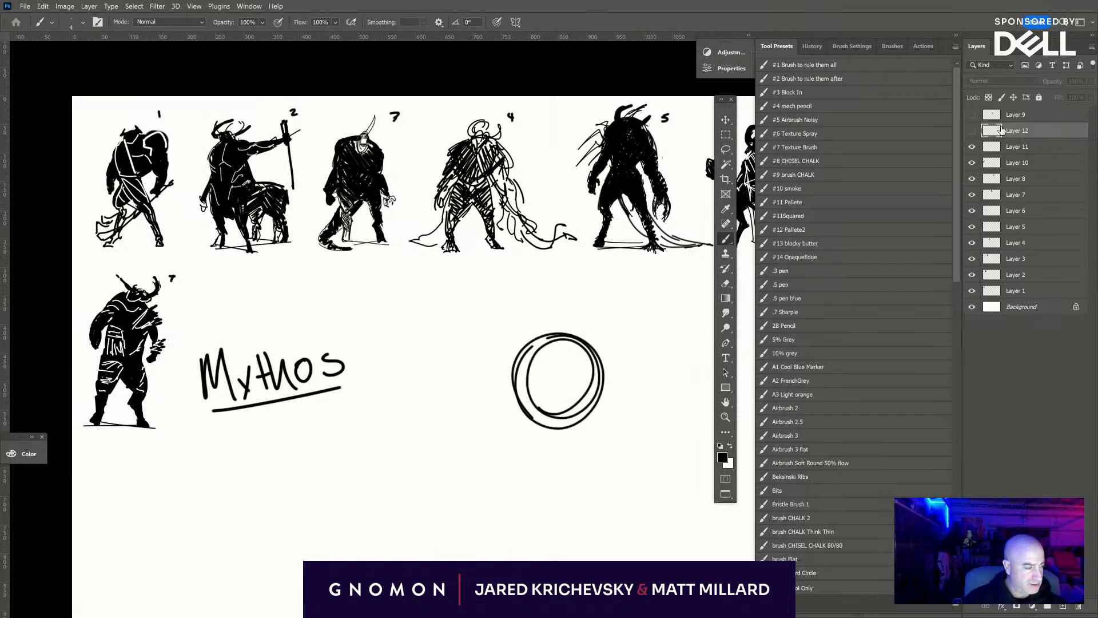
pyautogui.click(1028, 147)
# - Sketch two wide-set legs with thick thighs and narrow lower legs beneath the looped circle
pyautogui.moveTo(514, 395)
pyautogui.mouseDown()
pyautogui.moveTo(525, 445)
pyautogui.moveTo(509, 467)
pyautogui.moveTo(546, 433)
pyautogui.moveTo(506, 494)
pyautogui.moveTo(511, 509)
pyautogui.mouseUp()
pyautogui.moveTo(522, 455)
pyautogui.mouseDown()
pyautogui.moveTo(573, 421)
pyautogui.moveTo(577, 446)
pyautogui.mouseUp()
pyautogui.moveTo(574, 380)
pyautogui.mouseDown()
pyautogui.moveTo(555, 438)
pyautogui.moveTo(596, 446)
pyautogui.mouseUp()
pyautogui.moveTo(557, 440); pyautogui.dragTo(590, 471)
pyautogui.moveTo(595, 442); pyautogui.dragTo(608, 508)
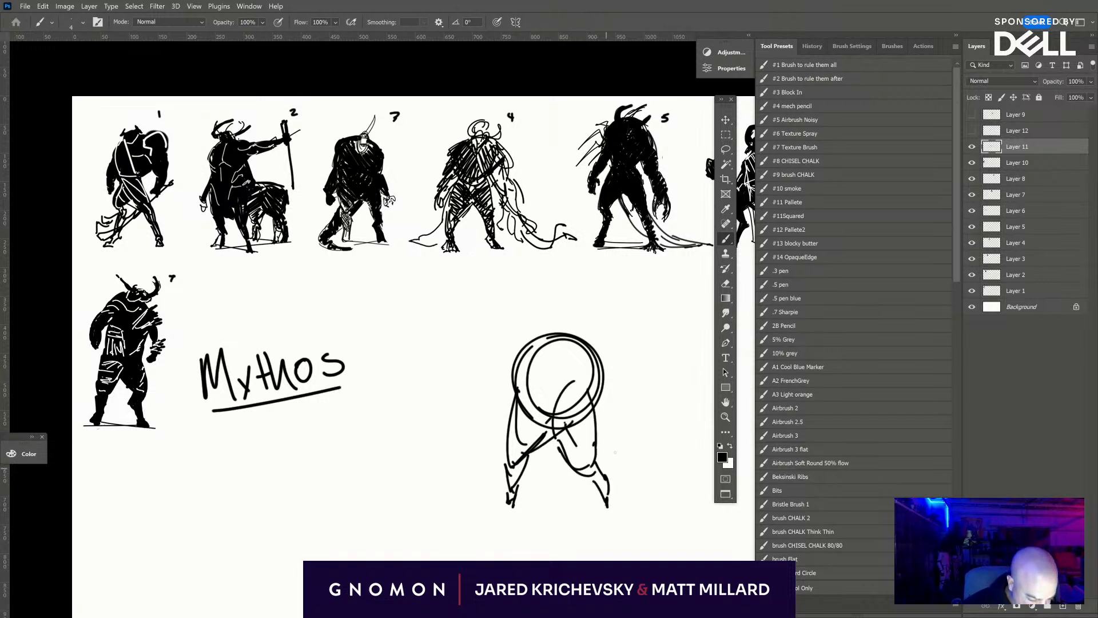
# - Rework the left lower leg into a bent animal shape and erase its outer lines
pyautogui.moveTo(506, 453)
pyautogui.mouseDown()
pyautogui.moveTo(536, 478)
pyautogui.moveTo(528, 500)
pyautogui.mouseUp()
pyautogui.moveTo(533, 475)
pyautogui.mouseDown()
pyautogui.moveTo(522, 507)
pyautogui.moveTo(510, 497)
pyautogui.moveTo(509, 478)
pyautogui.moveTo(521, 489)
pyautogui.moveTo(506, 455)
pyautogui.mouseUp()
pyautogui.press('e')
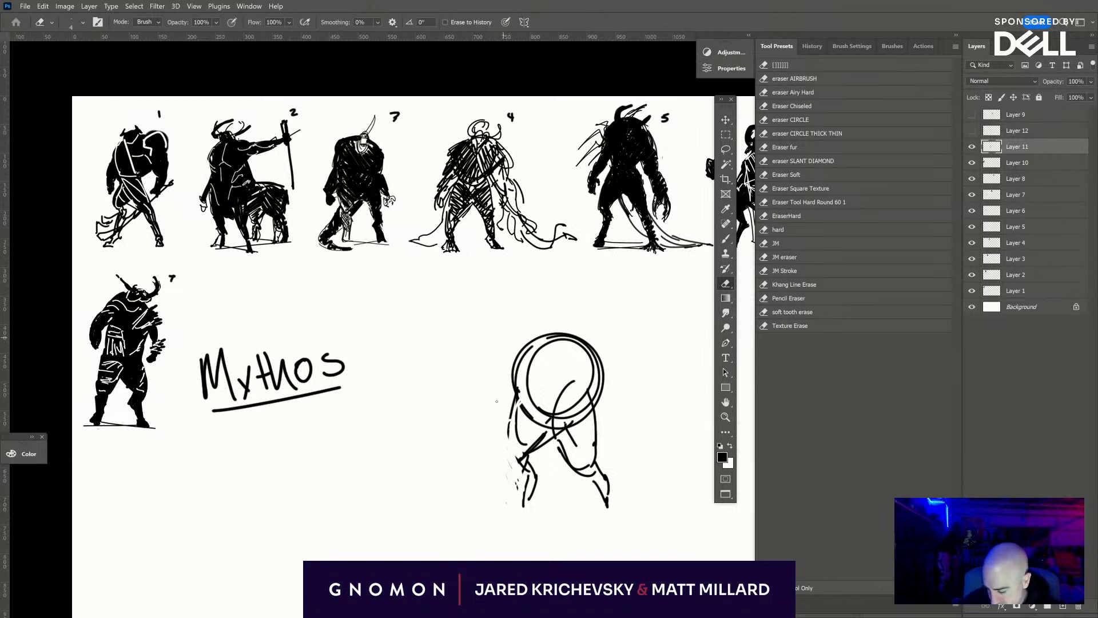
# - Reinforce the circle and thigh outlines with the brush and redraw the bent left lower leg and foot
pyautogui.press('b')
pyautogui.moveTo(518, 404); pyautogui.dragTo(520, 453)
pyautogui.moveTo(517, 407)
pyautogui.mouseDown()
pyautogui.moveTo(511, 400)
pyautogui.moveTo(546, 338)
pyautogui.moveTo(596, 366)
pyautogui.moveTo(597, 451)
pyautogui.moveTo(594, 375)
pyautogui.mouseUp()
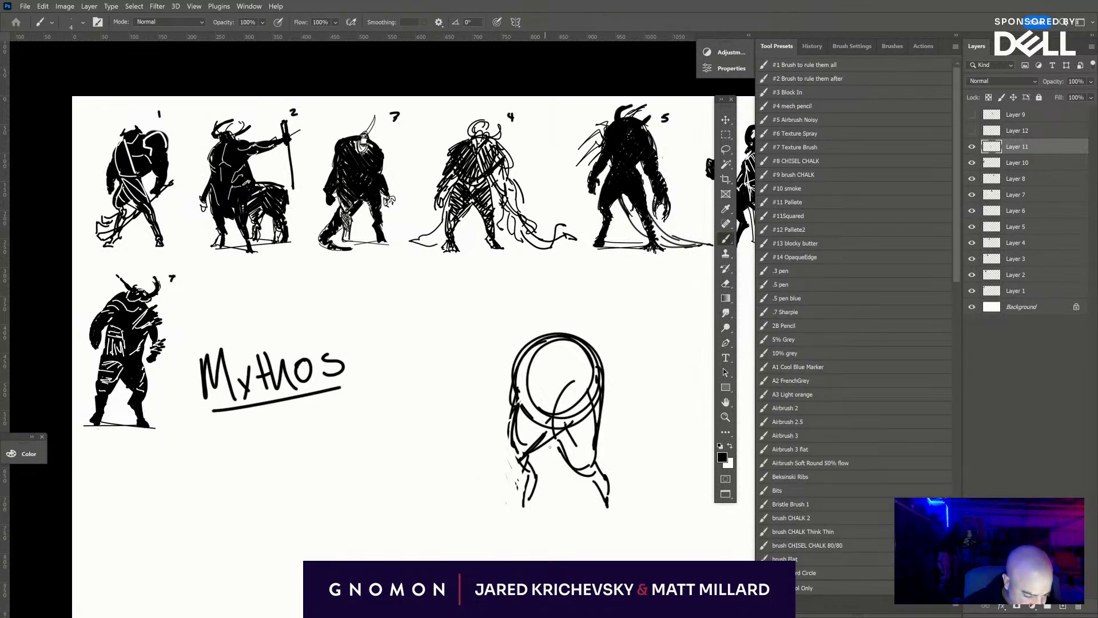
pyautogui.moveTo(553, 442); pyautogui.dragTo(535, 457)
pyautogui.moveTo(535, 456)
pyautogui.mouseDown()
pyautogui.moveTo(542, 472)
pyautogui.moveTo(527, 501)
pyautogui.mouseUp()
pyautogui.moveTo(529, 473); pyautogui.dragTo(523, 501)
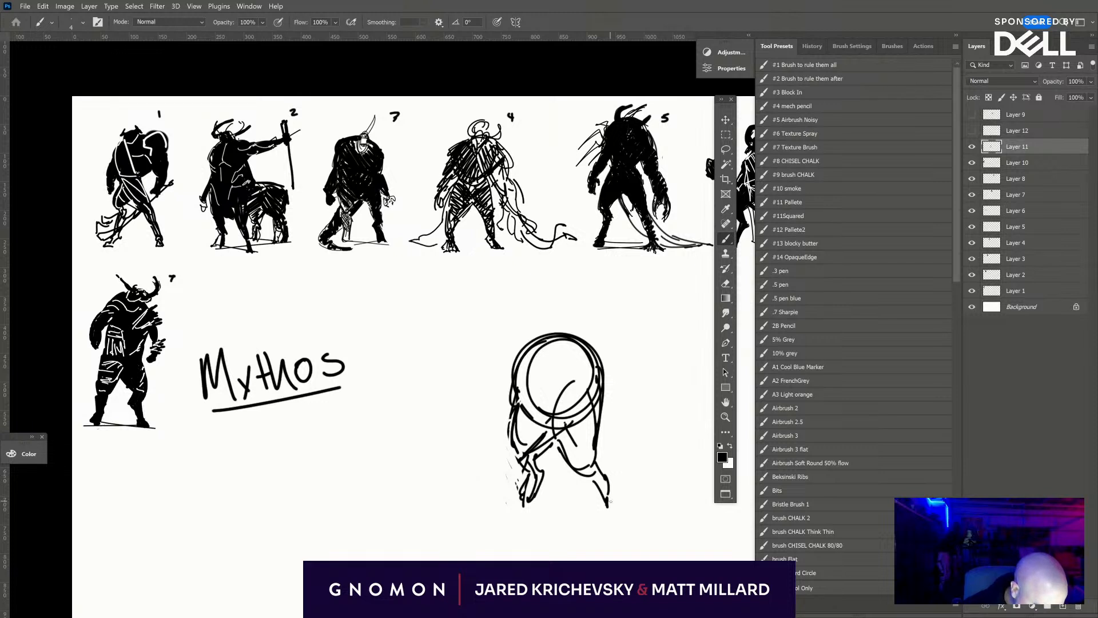
# - Sketch a tall hunched back and a small low-set head above the circle
pyautogui.moveTo(516, 373)
pyautogui.mouseDown()
pyautogui.moveTo(511, 347)
pyautogui.moveTo(532, 328)
pyautogui.moveTo(601, 337)
pyautogui.moveTo(610, 386)
pyautogui.mouseUp()
pyautogui.moveTo(607, 380)
pyautogui.mouseDown()
pyautogui.moveTo(583, 306)
pyautogui.moveTo(521, 342)
pyautogui.moveTo(541, 306)
pyautogui.moveTo(526, 311)
pyautogui.moveTo(539, 311)
pyautogui.moveTo(530, 328)
pyautogui.moveTo(540, 320)
pyautogui.moveTo(593, 343)
pyautogui.moveTo(574, 384)
pyautogui.mouseUp()
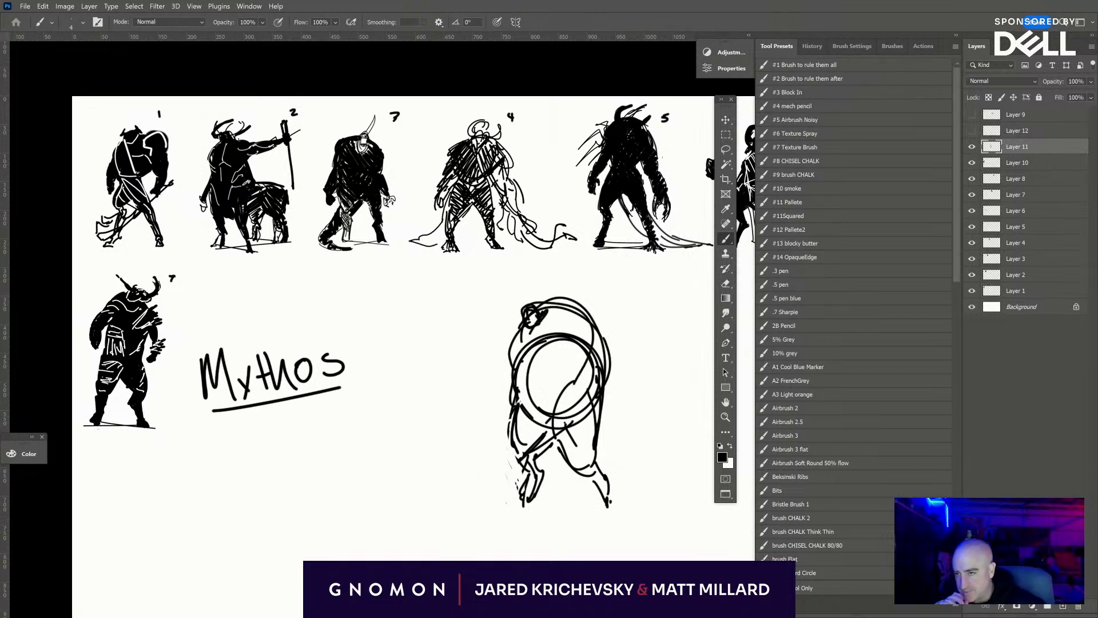
# - Switch to the reference board and examine the bull photos, enlarging the black bull's head and shoulders
pyautogui.hotkey('alt', 'Tab')
pyautogui.moveTo(338, 325); pyautogui.dragTo(229, 371)
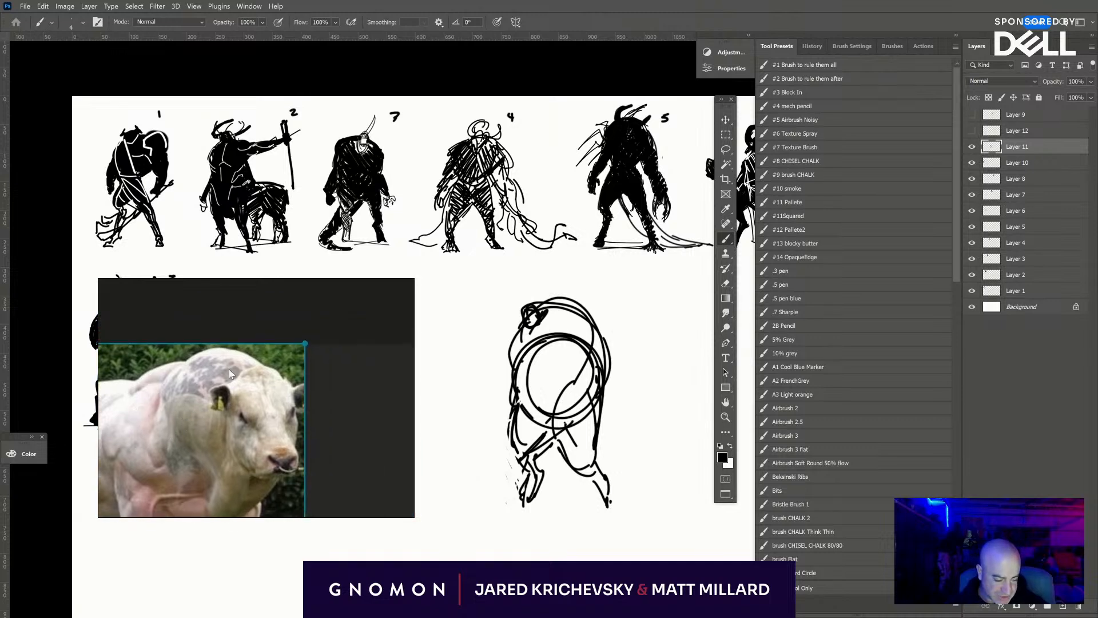
pyautogui.scroll(-5, 229, 369)
pyautogui.moveTo(286, 311); pyautogui.dragTo(278, 355)
pyautogui.scroll(5, 239, 406)
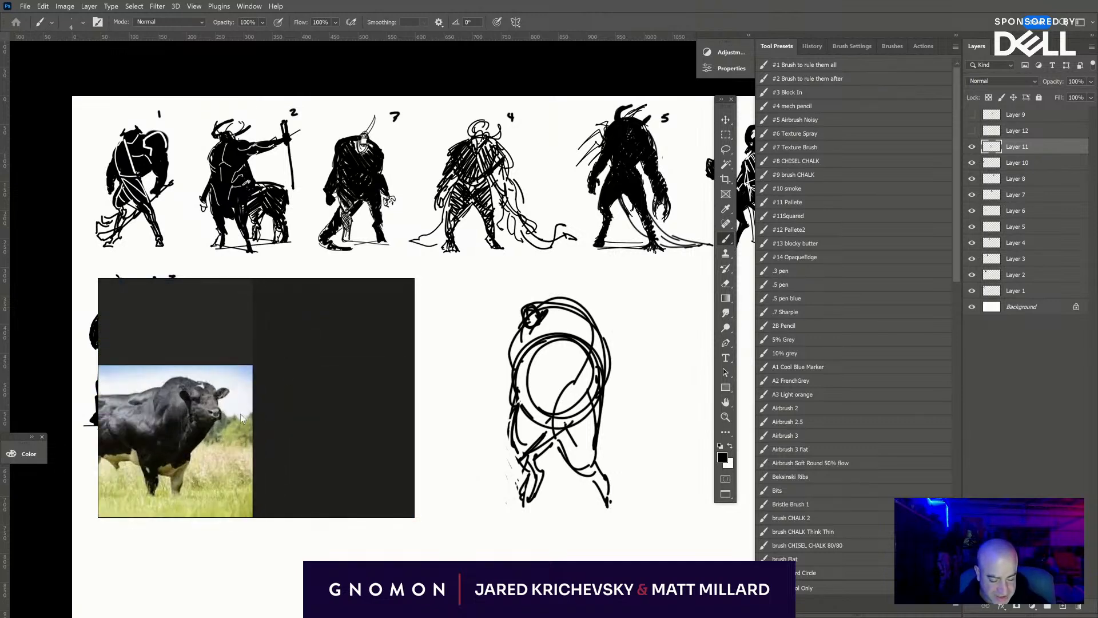
pyautogui.moveTo(240, 413); pyautogui.dragTo(286, 400)
pyautogui.scroll(2, 297, 376)
pyautogui.scroll(1, 361, 407)
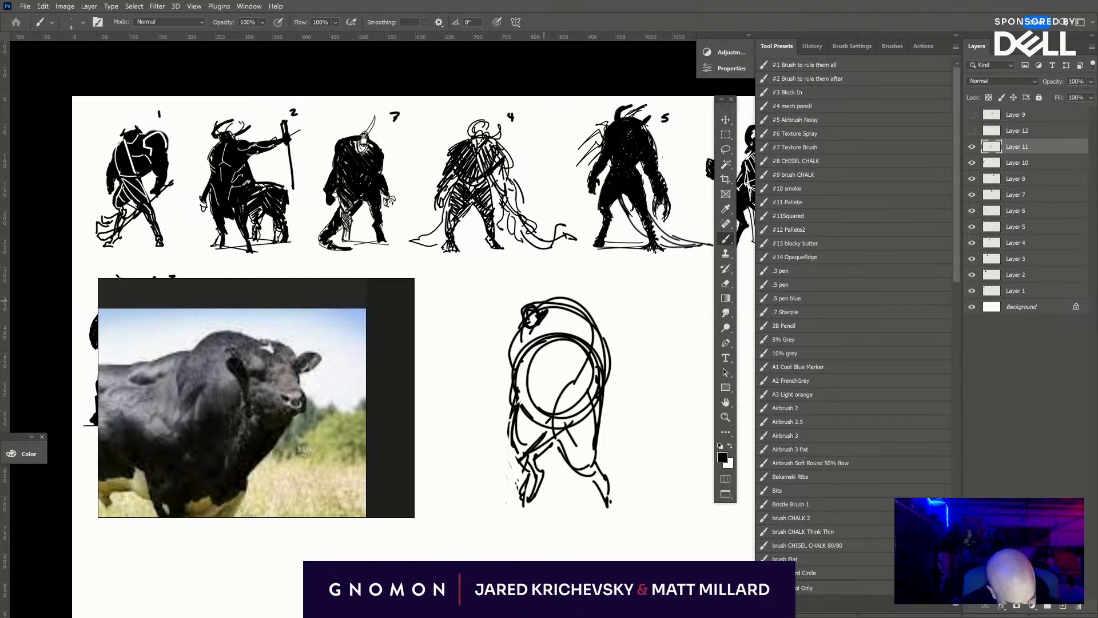
# - Strengthen the contour of the hunched back and sketch a hanging arm with a hand below the head
pyautogui.moveTo(543, 309)
pyautogui.mouseDown()
pyautogui.moveTo(596, 326)
pyautogui.moveTo(606, 350)
pyautogui.mouseUp()
pyautogui.moveTo(590, 309); pyautogui.dragTo(616, 362)
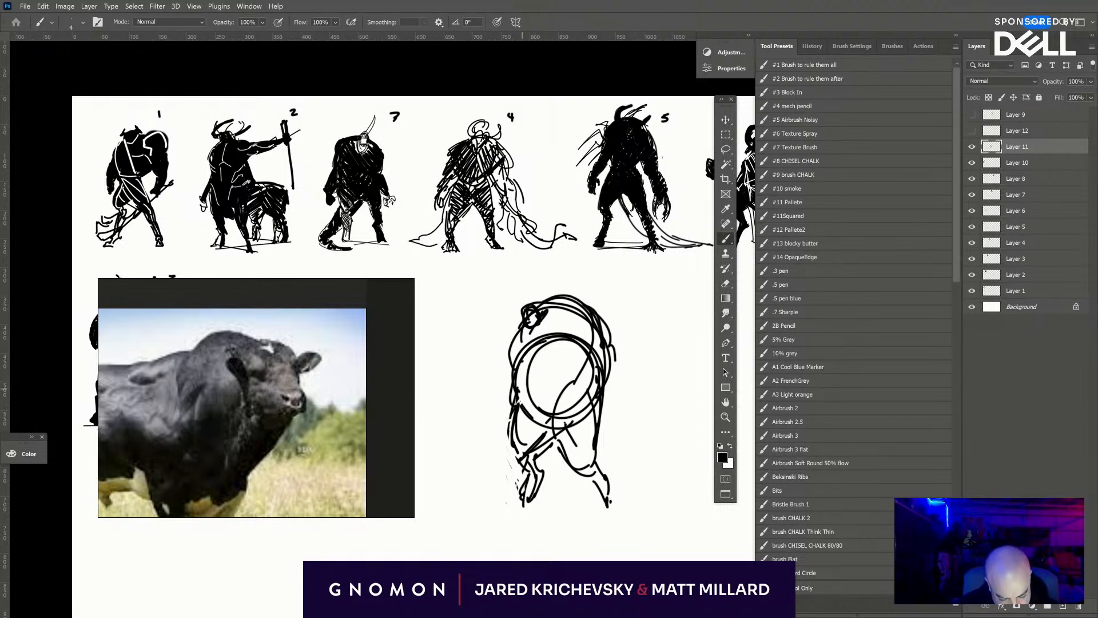
pyautogui.moveTo(521, 328)
pyautogui.mouseDown()
pyautogui.moveTo(502, 373)
pyautogui.moveTo(490, 424)
pyautogui.moveTo(500, 424)
pyautogui.mouseUp()
pyautogui.moveTo(505, 409); pyautogui.dragTo(502, 424)
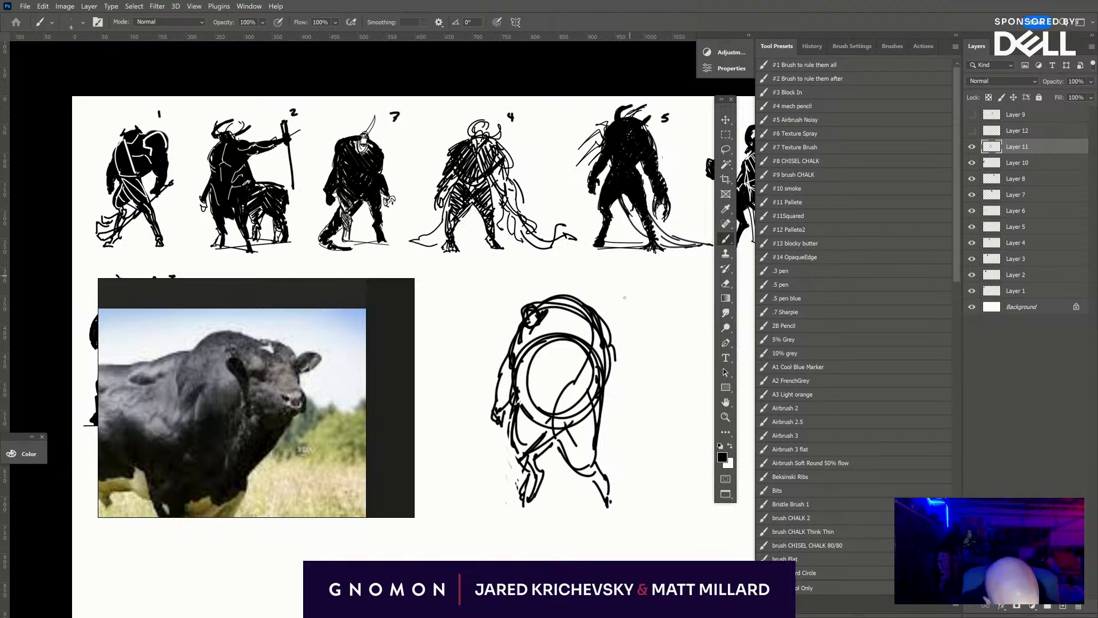
# - Sketch the opposite arm as a massive, bulging shape hanging from the hunched shoulder
pyautogui.moveTo(606, 335); pyautogui.dragTo(615, 414)
pyautogui.moveTo(612, 362)
pyautogui.mouseDown()
pyautogui.moveTo(607, 423)
pyautogui.moveTo(615, 376)
pyautogui.mouseUp()
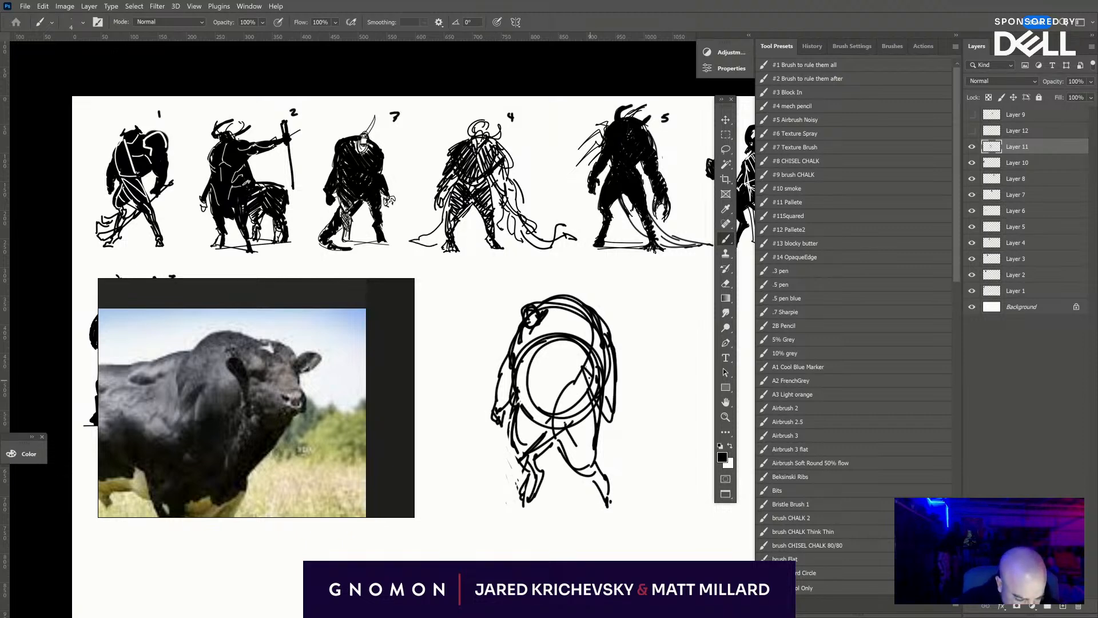
pyautogui.moveTo(589, 327); pyautogui.dragTo(580, 378)
pyautogui.moveTo(602, 320)
pyautogui.mouseDown()
pyautogui.moveTo(622, 332)
pyautogui.moveTo(624, 389)
pyautogui.moveTo(608, 422)
pyautogui.mouseUp()
pyautogui.moveTo(605, 400); pyautogui.dragTo(594, 420)
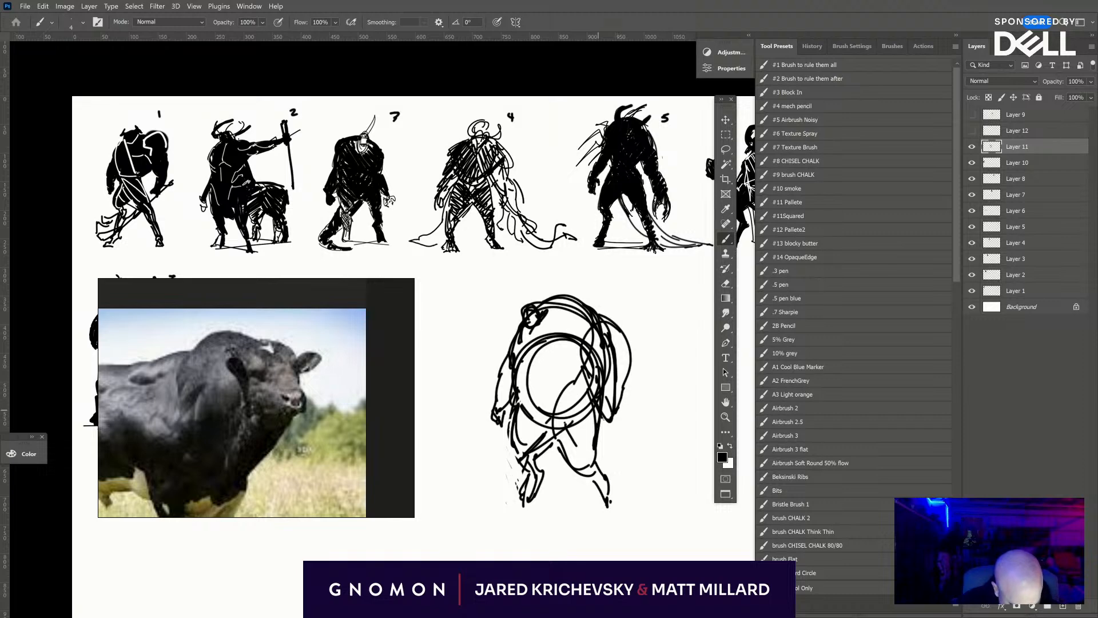
# - Darken the creature's hooves and add bolder strokes along the hip and inner thigh
pyautogui.moveTo(541, 487); pyautogui.dragTo(531, 503)
pyautogui.moveTo(534, 470); pyautogui.dragTo(524, 495)
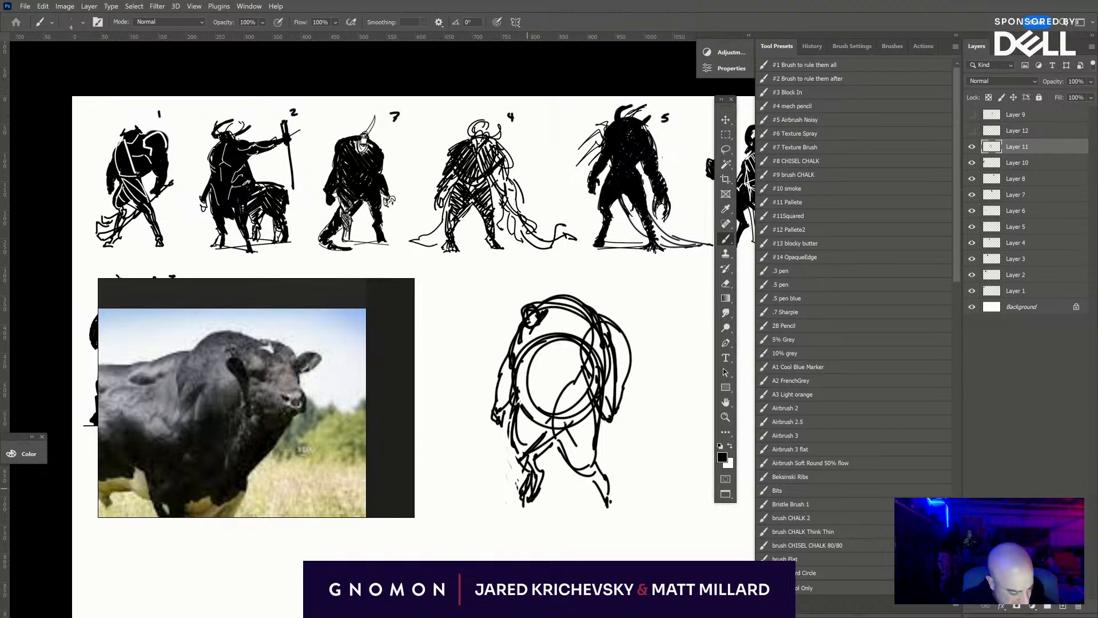
pyautogui.moveTo(517, 417)
pyautogui.mouseDown()
pyautogui.moveTo(549, 443)
pyautogui.moveTo(529, 438)
pyautogui.mouseUp()
pyautogui.moveTo(532, 419); pyautogui.dragTo(518, 435)
pyautogui.moveTo(524, 391); pyautogui.dragTo(518, 398)
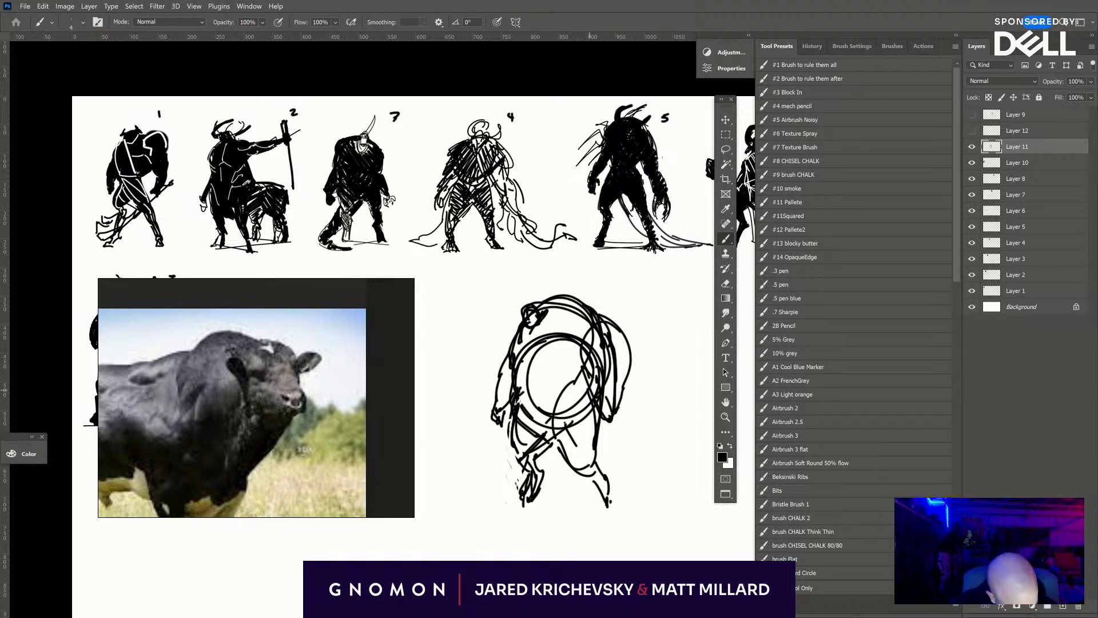
pyautogui.moveTo(605, 490); pyautogui.dragTo(604, 513)
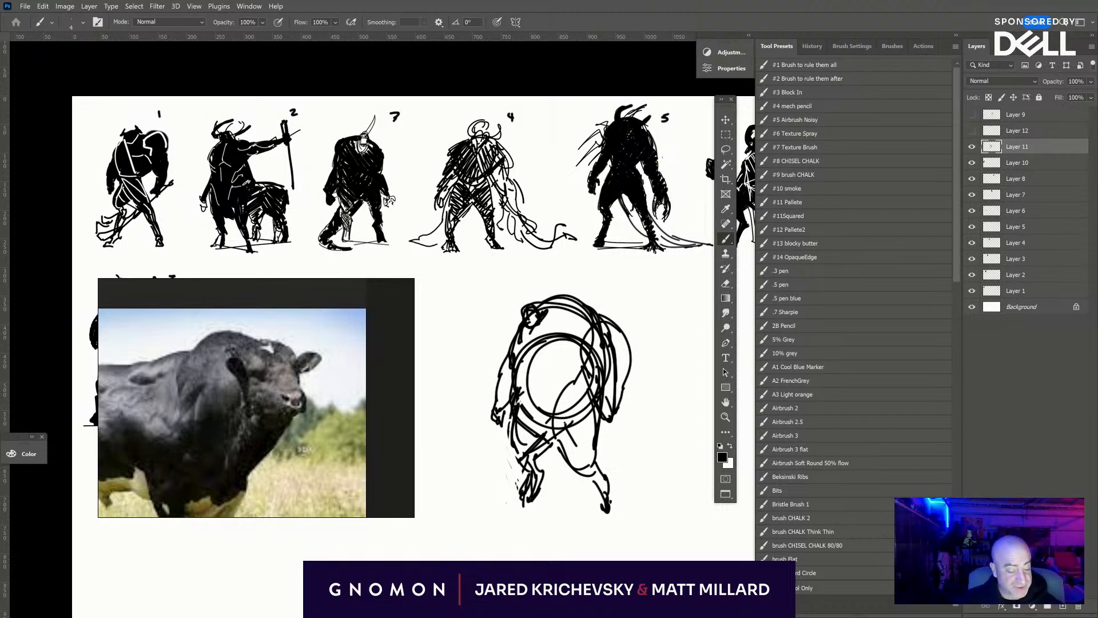
pyautogui.moveTo(566, 429); pyautogui.dragTo(536, 461)
pyautogui.moveTo(570, 425); pyautogui.dragTo(526, 459)
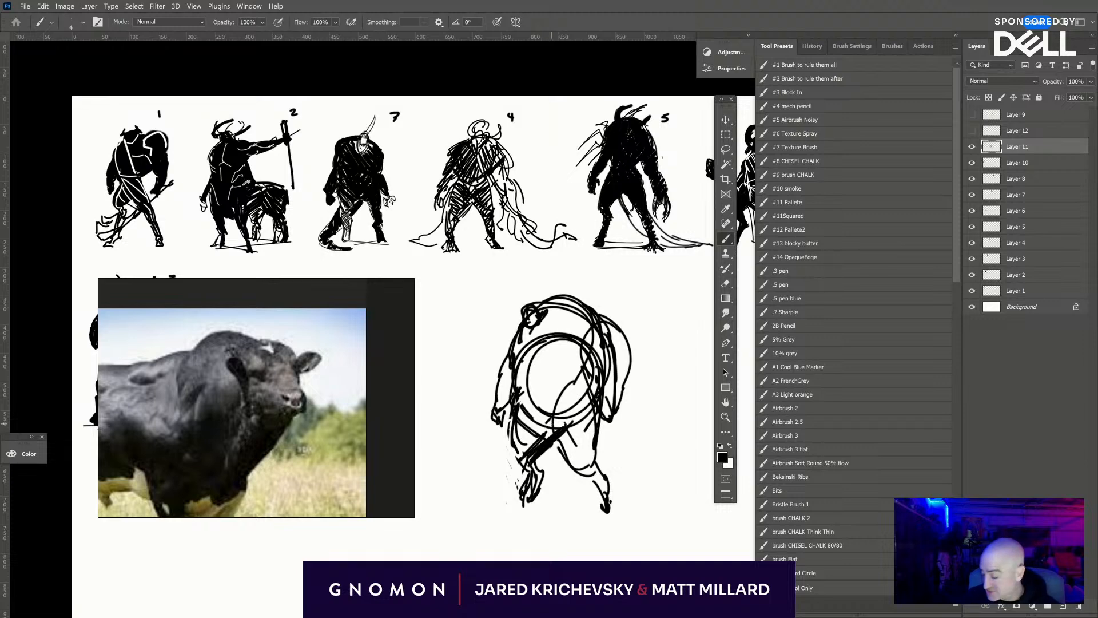
# - Enlarge the brush to 30 and fill the creature's torso, hunched back and massive arm with solid black
pyautogui.press(']')
pyautogui.press(']')
pyautogui.press(']')
pyautogui.press(']')
pyautogui.press(']')
pyautogui.press(']')
pyautogui.press(']')
pyautogui.press(']')
pyautogui.press(']')
pyautogui.press(']')
pyautogui.moveTo(521, 413)
pyautogui.mouseDown()
pyautogui.moveTo(538, 400)
pyautogui.moveTo(588, 390)
pyautogui.moveTo(566, 386)
pyautogui.moveTo(571, 368)
pyautogui.moveTo(536, 376)
pyautogui.moveTo(528, 348)
pyautogui.moveTo(524, 376)
pyautogui.moveTo(544, 336)
pyautogui.moveTo(528, 345)
pyautogui.moveTo(525, 331)
pyautogui.moveTo(552, 317)
pyautogui.mouseUp()
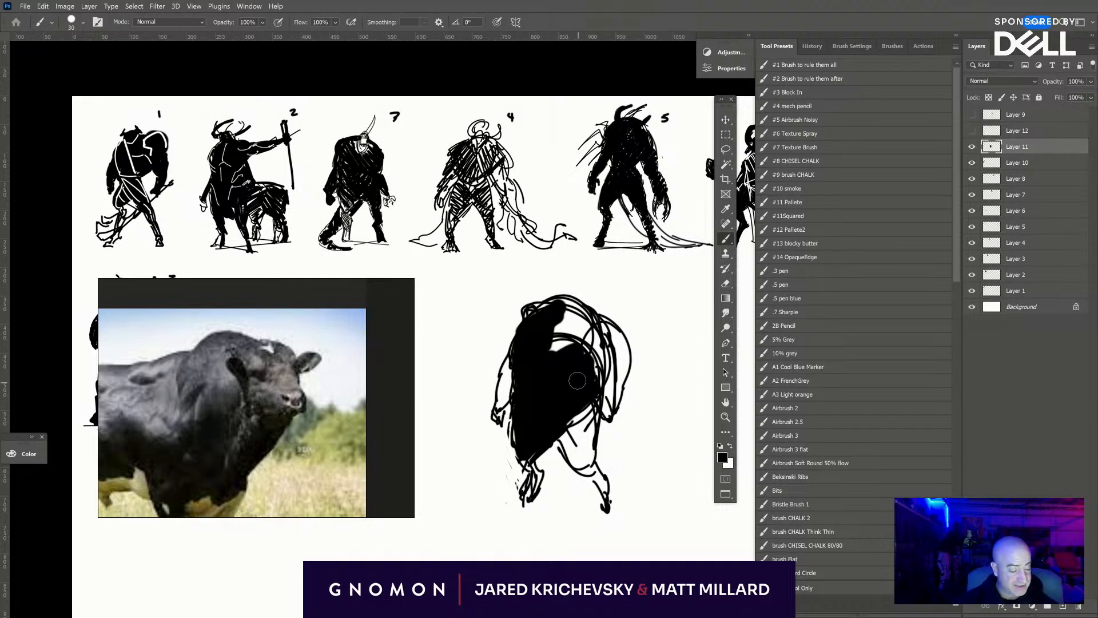
pyautogui.moveTo(577, 380)
pyautogui.mouseDown()
pyautogui.moveTo(558, 343)
pyautogui.moveTo(592, 347)
pyautogui.moveTo(572, 309)
pyautogui.moveTo(606, 360)
pyautogui.moveTo(608, 400)
pyautogui.moveTo(598, 366)
pyautogui.moveTo(618, 354)
pyautogui.moveTo(612, 330)
pyautogui.mouseUp()
# - Reduce the brush to 10 in stages and fill both of the creature's legs with solid black
pyautogui.press('[')
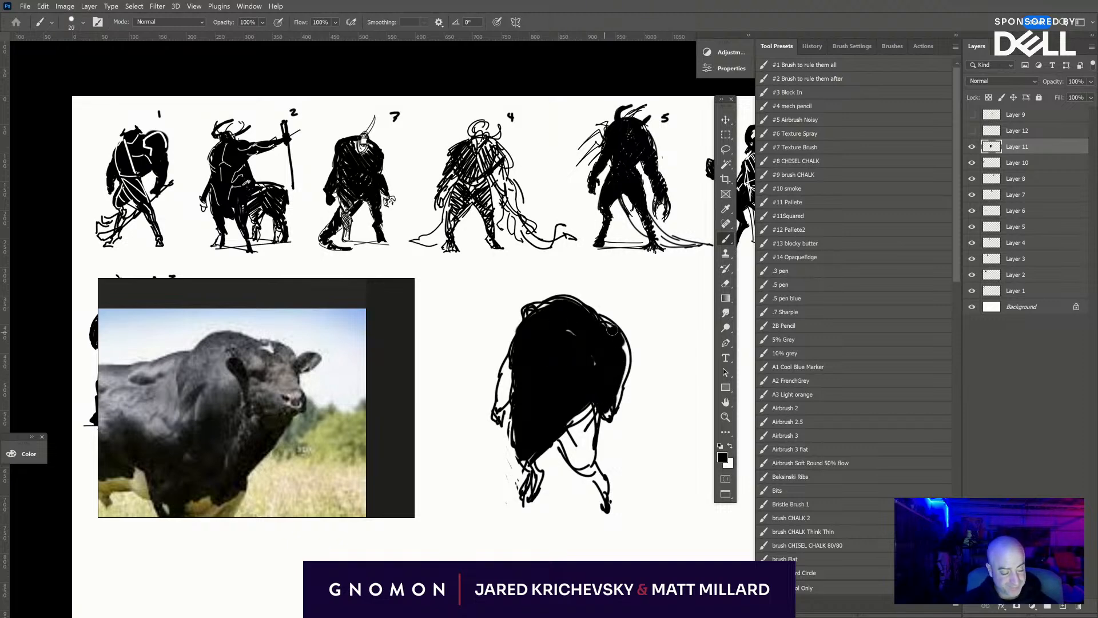
pyautogui.press('[')
pyautogui.moveTo(569, 426)
pyautogui.mouseDown()
pyautogui.moveTo(572, 449)
pyautogui.moveTo(564, 429)
pyautogui.moveTo(584, 401)
pyautogui.moveTo(599, 409)
pyautogui.moveTo(584, 469)
pyautogui.moveTo(598, 472)
pyautogui.moveTo(604, 495)
pyautogui.mouseUp()
pyautogui.press('[')
pyautogui.moveTo(525, 455)
pyautogui.mouseDown()
pyautogui.moveTo(545, 478)
pyautogui.moveTo(532, 489)
pyautogui.mouseUp()
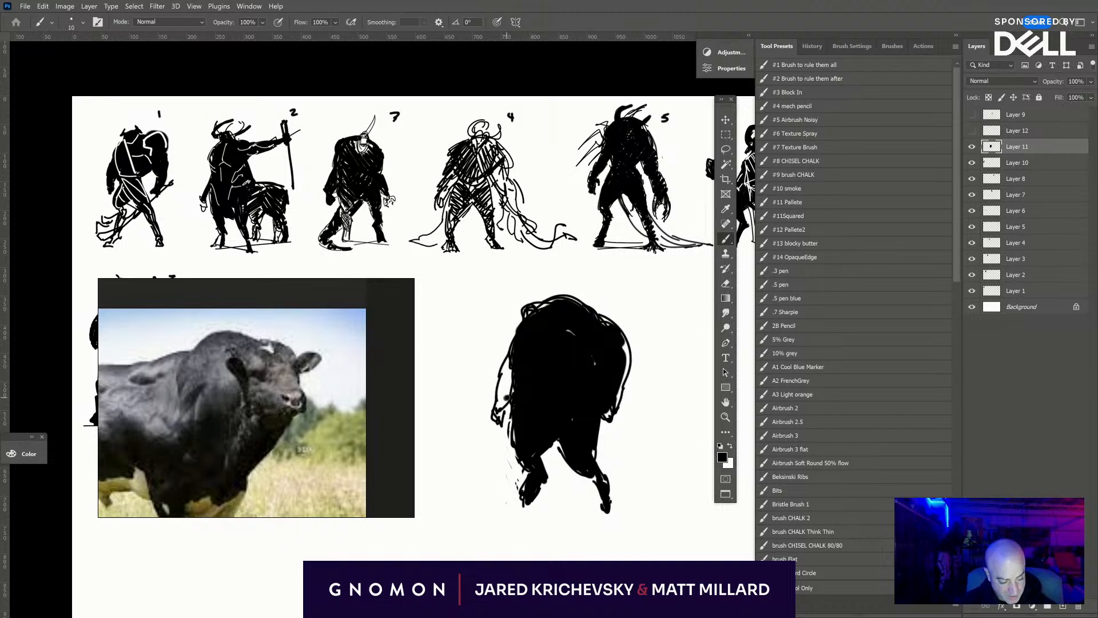
# - Fill the arm below the head with black, and block in the head with the brush reduced to 9
pyautogui.moveTo(506, 397); pyautogui.dragTo(506, 361)
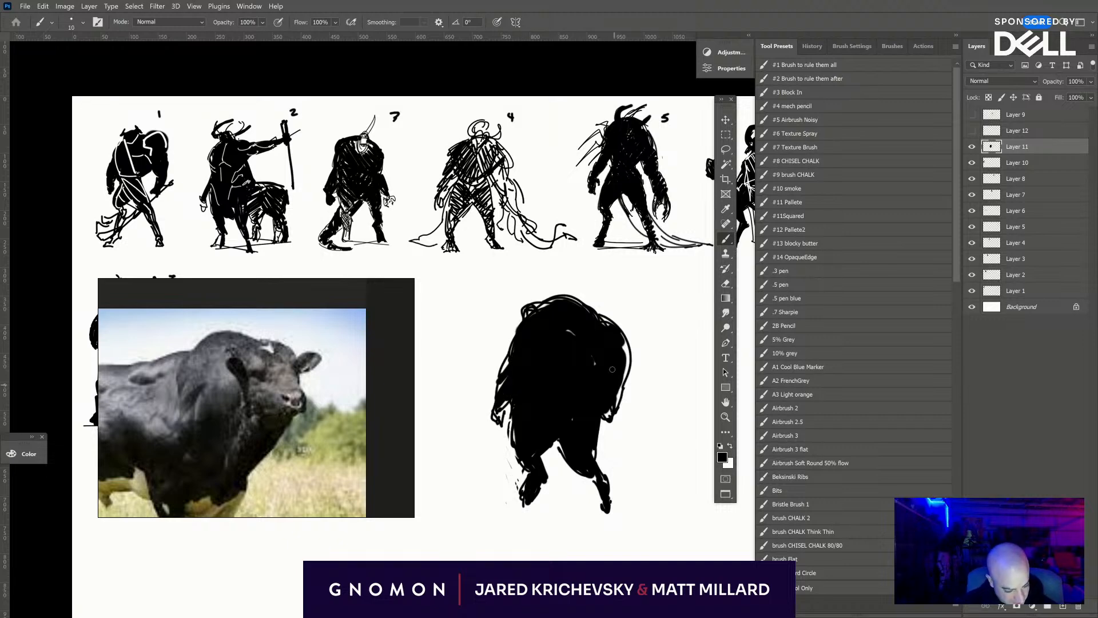
pyautogui.moveTo(527, 319)
pyautogui.mouseDown()
pyautogui.moveTo(543, 306)
pyautogui.moveTo(533, 291)
pyautogui.mouseUp()
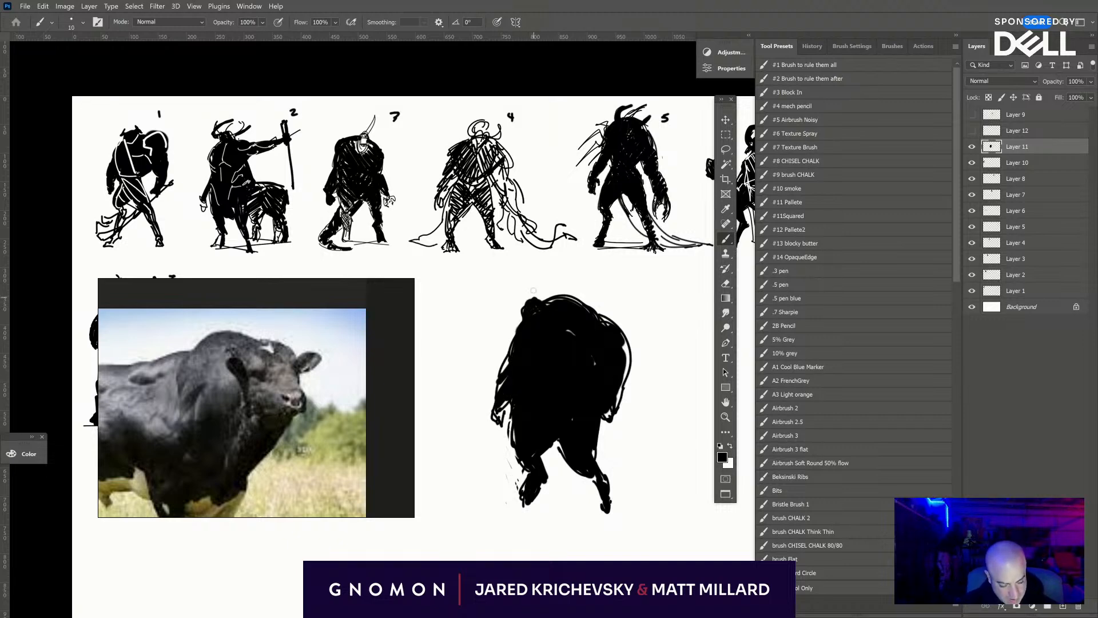
pyautogui.press('[')
pyautogui.moveTo(527, 309); pyautogui.dragTo(534, 299)
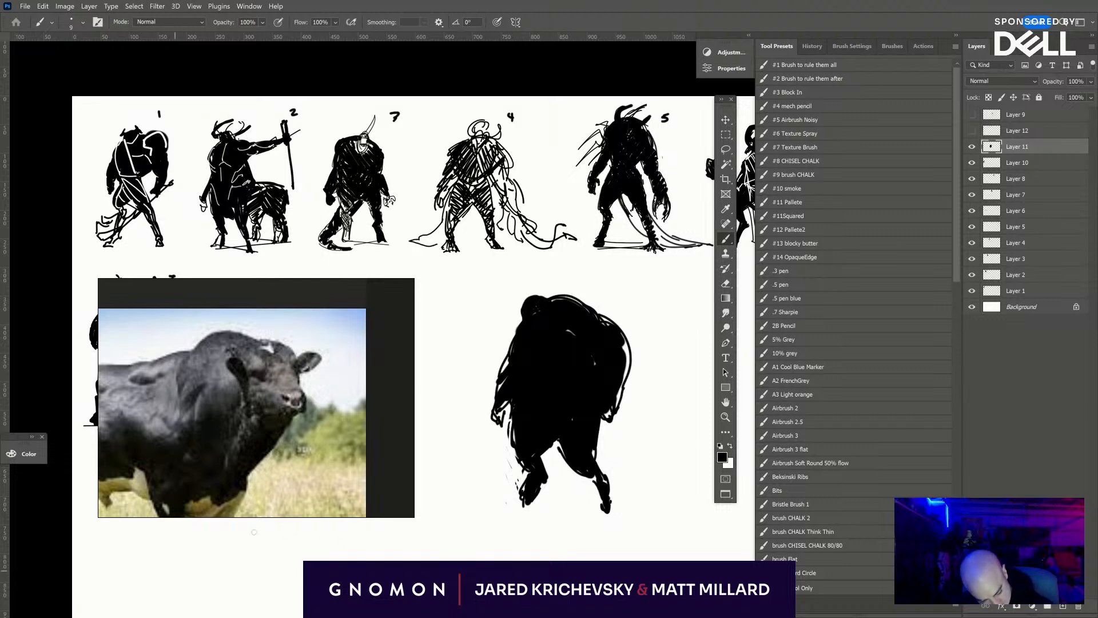
# - Browse the bull reference photos, examining the black and white bulls and zooming in on the white bull's head
pyautogui.moveTo(225, 381); pyautogui.dragTo(337, 592)
pyautogui.moveTo(231, 458); pyautogui.dragTo(344, 413)
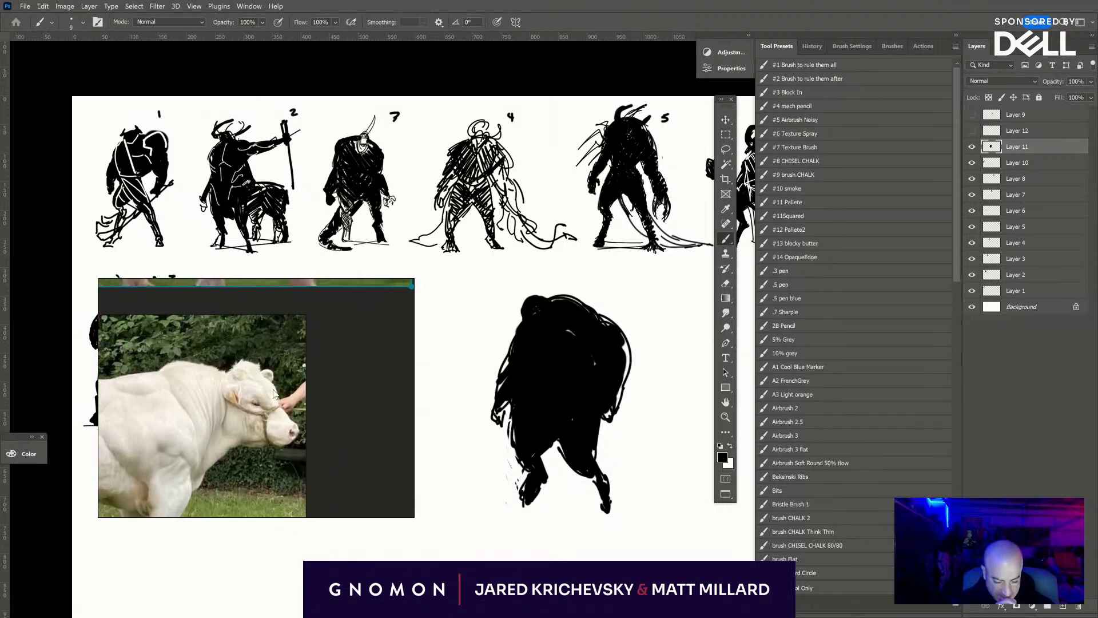
pyautogui.moveTo(244, 395); pyautogui.dragTo(392, 550)
pyautogui.scroll(-5, 306, 395)
pyautogui.moveTo(371, 385); pyautogui.dragTo(321, 438)
pyautogui.scroll(7, 346, 372)
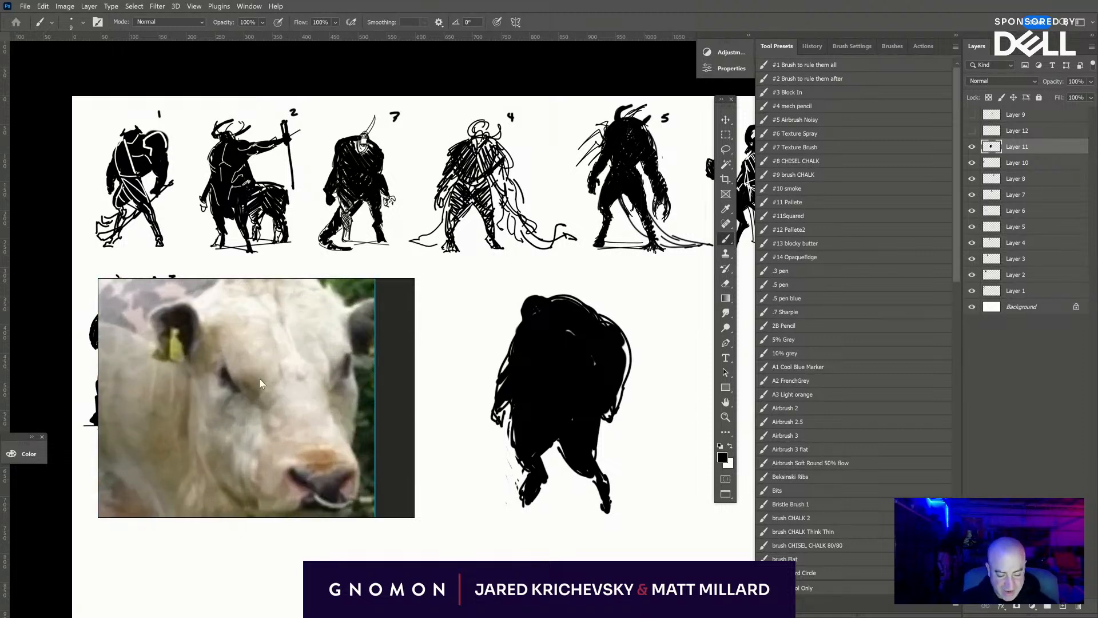
pyautogui.moveTo(260, 379); pyautogui.dragTo(237, 387)
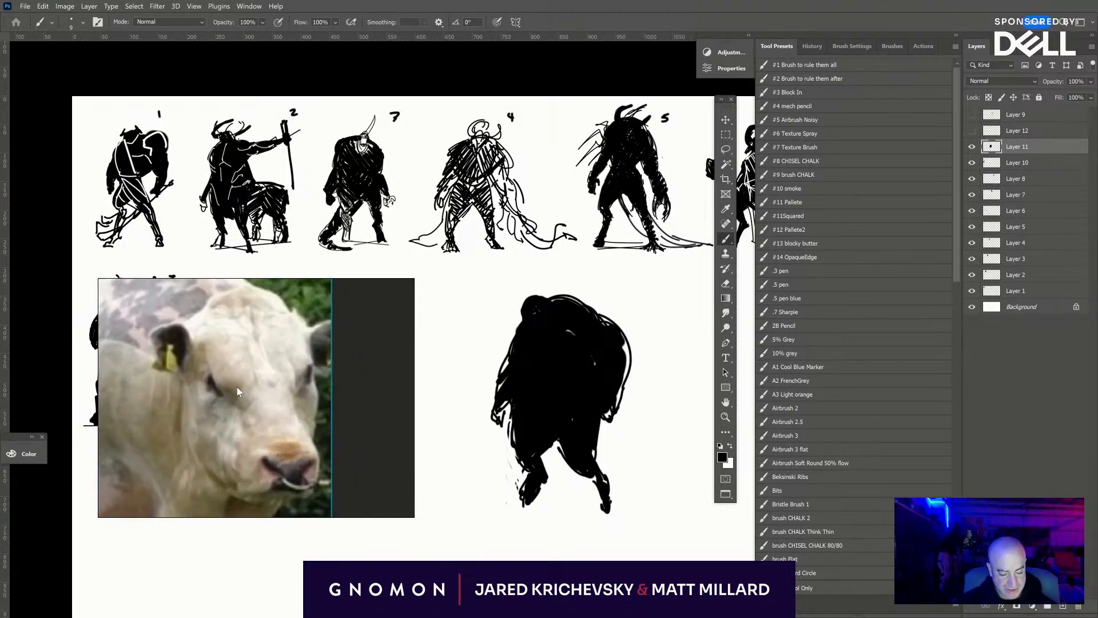
# - Build up the top of the creature's head with black and thicken and lengthen both lower legs
pyautogui.moveTo(539, 296); pyautogui.dragTo(557, 298)
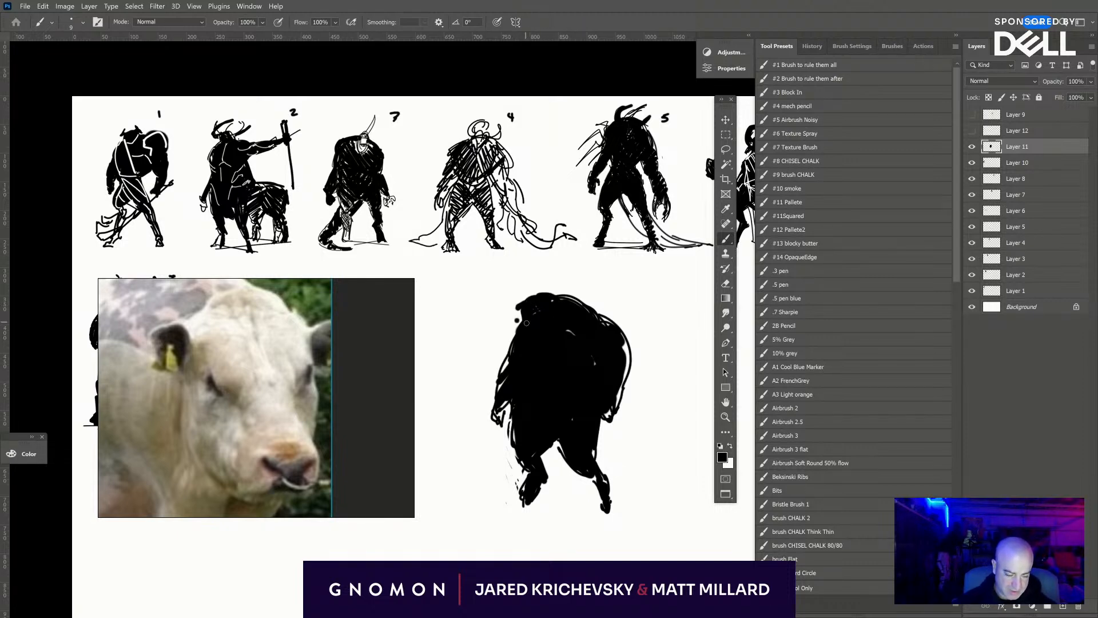
pyautogui.moveTo(547, 456)
pyautogui.mouseDown()
pyautogui.moveTo(580, 428)
pyautogui.moveTo(556, 445)
pyautogui.moveTo(597, 479)
pyautogui.moveTo(590, 459)
pyautogui.moveTo(610, 507)
pyautogui.mouseUp()
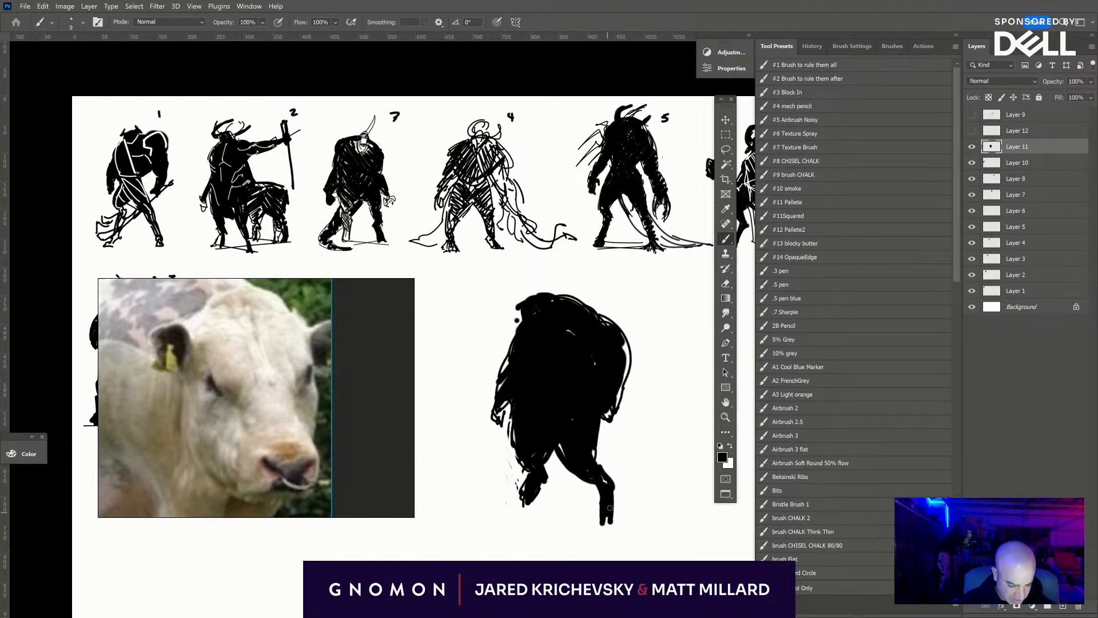
pyautogui.moveTo(538, 485)
pyautogui.mouseDown()
pyautogui.moveTo(530, 506)
pyautogui.moveTo(516, 508)
pyautogui.mouseUp()
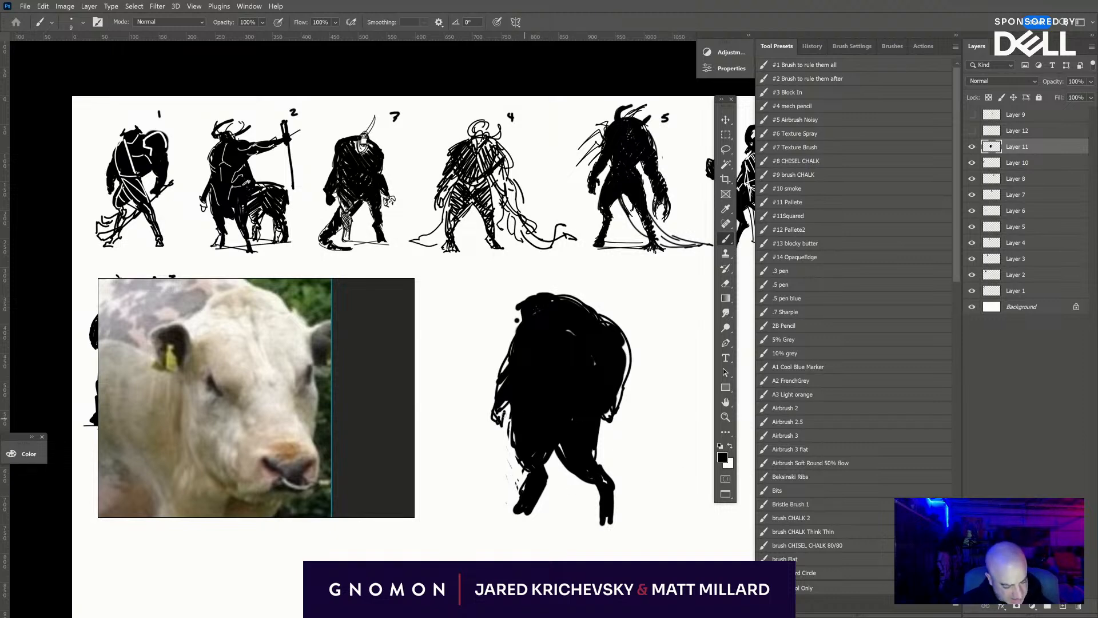
# - Draw bold black arms reaching out on both sides of the creature, ending in jagged, clawed weapon shapes, one with a downward blade
pyautogui.moveTo(643, 406)
pyautogui.mouseDown()
pyautogui.moveTo(466, 419)
pyautogui.moveTo(638, 406)
pyautogui.mouseUp()
pyautogui.moveTo(456, 418)
pyautogui.mouseDown()
pyautogui.moveTo(446, 408)
pyautogui.moveTo(474, 423)
pyautogui.moveTo(468, 435)
pyautogui.mouseUp()
pyautogui.moveTo(637, 402)
pyautogui.mouseDown()
pyautogui.moveTo(663, 382)
pyautogui.moveTo(663, 420)
pyautogui.moveTo(646, 415)
pyautogui.moveTo(662, 375)
pyautogui.moveTo(667, 398)
pyautogui.moveTo(640, 418)
pyautogui.moveTo(652, 397)
pyautogui.moveTo(664, 407)
pyautogui.moveTo(659, 421)
pyautogui.moveTo(652, 382)
pyautogui.moveTo(676, 388)
pyautogui.moveTo(664, 429)
pyautogui.moveTo(633, 428)
pyautogui.moveTo(650, 428)
pyautogui.mouseUp()
pyautogui.moveTo(474, 401)
pyautogui.mouseDown()
pyautogui.moveTo(462, 407)
pyautogui.moveTo(510, 413)
pyautogui.moveTo(495, 412)
pyautogui.mouseUp()
pyautogui.moveTo(617, 404); pyautogui.dragTo(631, 401)
pyautogui.moveTo(473, 421); pyautogui.dragTo(463, 424)
pyautogui.moveTo(463, 430)
pyautogui.mouseDown()
pyautogui.moveTo(456, 439)
pyautogui.moveTo(483, 437)
pyautogui.mouseUp()
pyautogui.moveTo(493, 422)
pyautogui.mouseDown()
pyautogui.moveTo(471, 399)
pyautogui.moveTo(486, 415)
pyautogui.moveTo(486, 385)
pyautogui.moveTo(475, 377)
pyautogui.moveTo(476, 399)
pyautogui.moveTo(453, 410)
pyautogui.mouseUp()
pyautogui.moveTo(455, 434)
pyautogui.mouseDown()
pyautogui.moveTo(444, 439)
pyautogui.moveTo(439, 424)
pyautogui.mouseUp()
pyautogui.moveTo(439, 423); pyautogui.dragTo(442, 413)
pyautogui.moveTo(452, 417)
pyautogui.mouseDown()
pyautogui.moveTo(476, 412)
pyautogui.moveTo(455, 400)
pyautogui.moveTo(468, 474)
pyautogui.mouseUp()
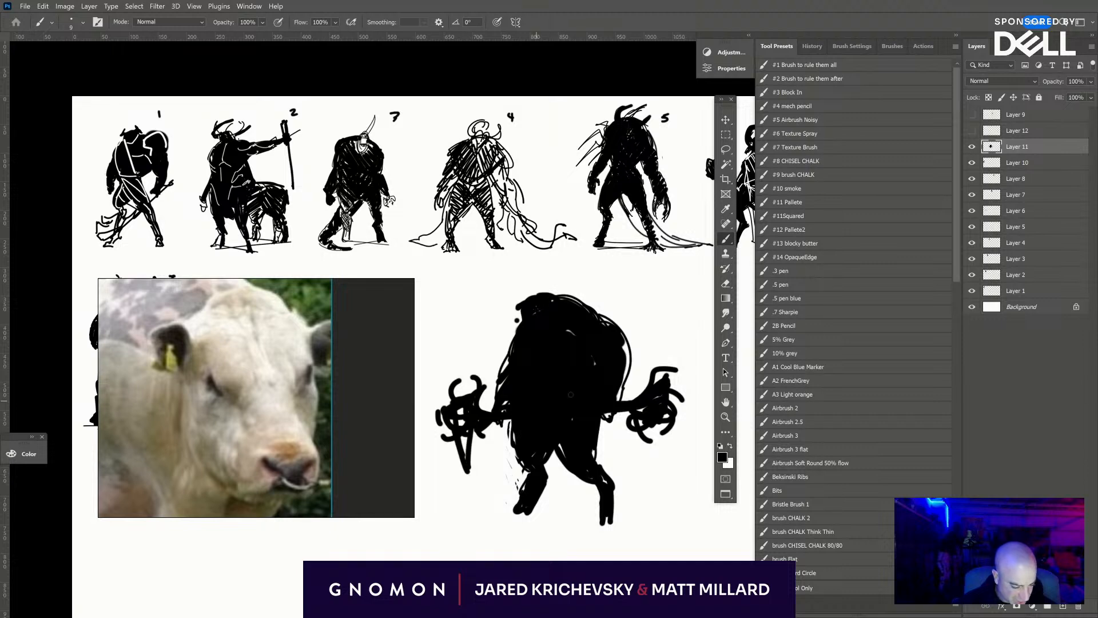
# - Add a spike to the weapon shape on the right and fill the white gaps along the adjoining arm and shoulder
pyautogui.moveTo(670, 400)
pyautogui.mouseDown()
pyautogui.moveTo(702, 381)
pyautogui.moveTo(675, 409)
pyautogui.mouseUp()
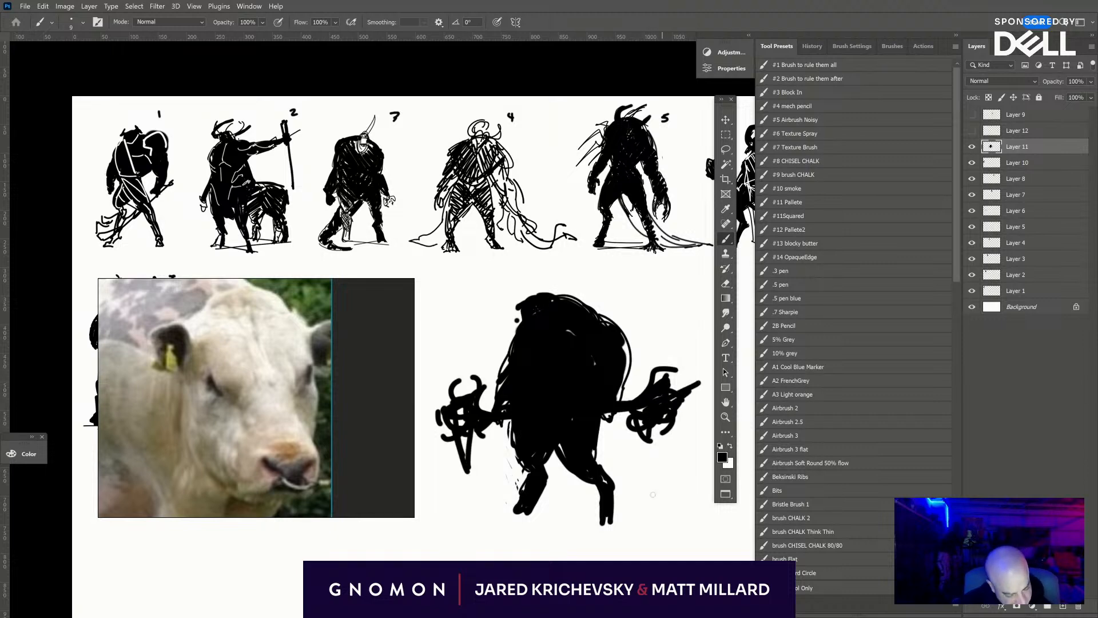
pyautogui.moveTo(602, 427)
pyautogui.mouseDown()
pyautogui.moveTo(590, 450)
pyautogui.moveTo(616, 411)
pyautogui.mouseUp()
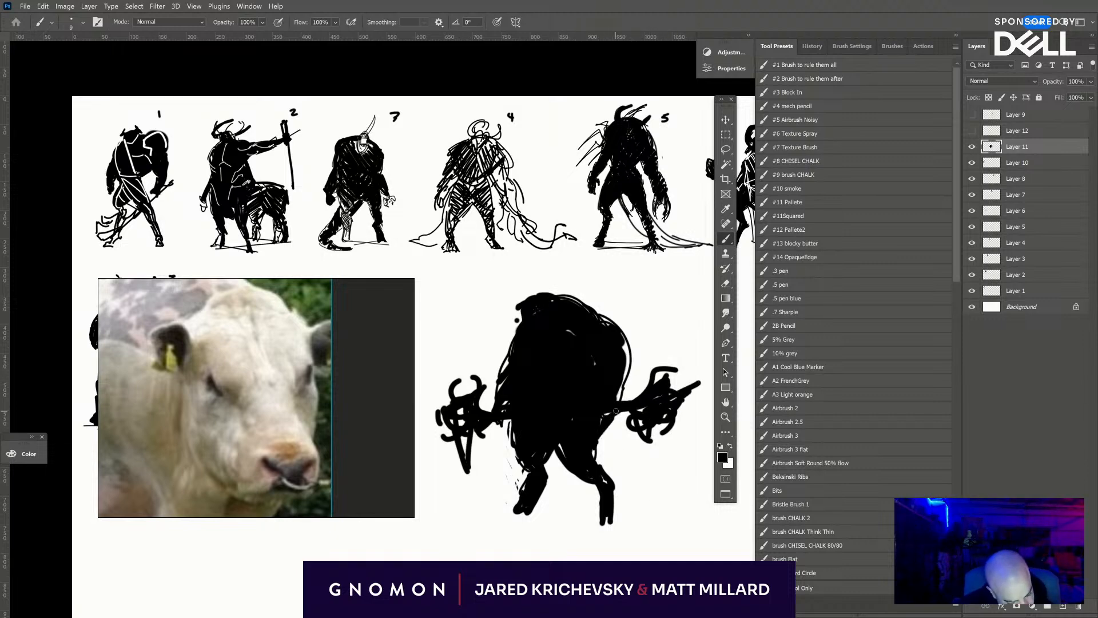
pyautogui.moveTo(621, 361)
pyautogui.mouseDown()
pyautogui.moveTo(613, 403)
pyautogui.moveTo(626, 346)
pyautogui.mouseUp()
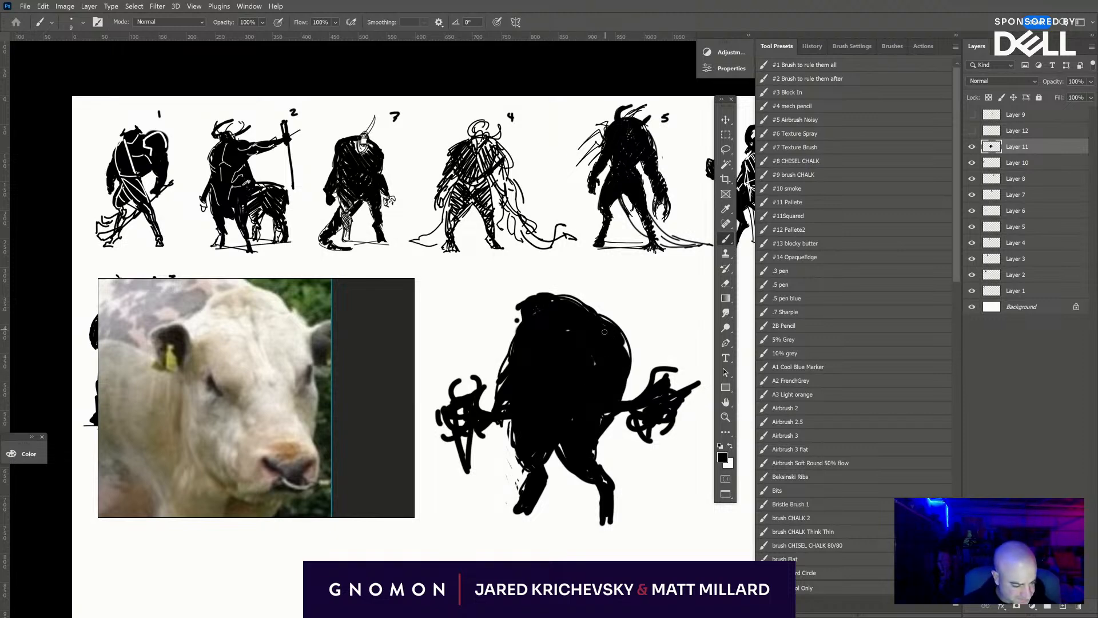
# - Reduce the brush to 2, switch to white, and draw thin diagonal strap and waist lines across the creature's torso
pyautogui.press('[')
pyautogui.press('[')
pyautogui.press('[')
pyautogui.press('[')
pyautogui.press('[')
pyautogui.press('[')
pyautogui.press('[')
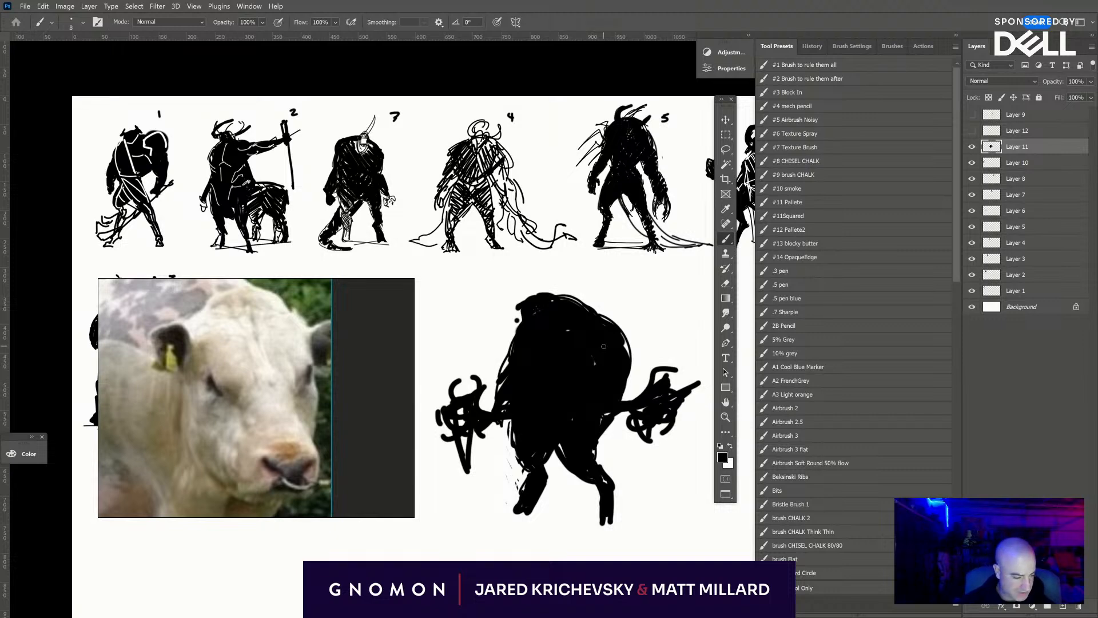
pyautogui.press('x')
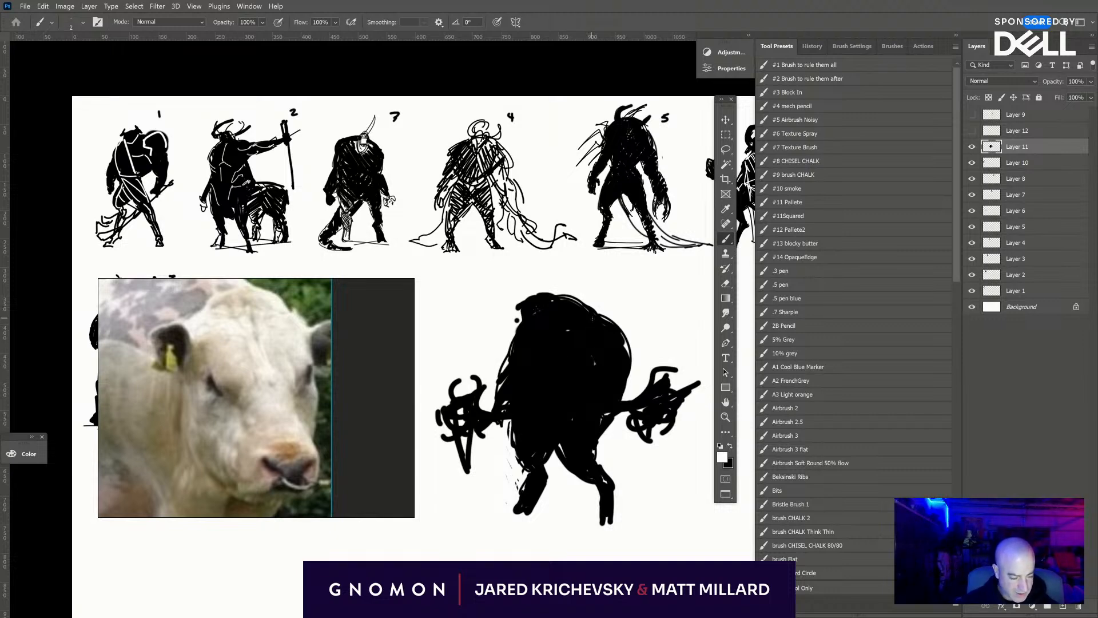
pyautogui.moveTo(594, 319)
pyautogui.mouseDown()
pyautogui.moveTo(534, 406)
pyautogui.moveTo(514, 384)
pyautogui.moveTo(520, 367)
pyautogui.moveTo(522, 414)
pyautogui.moveTo(597, 408)
pyautogui.moveTo(593, 348)
pyautogui.moveTo(587, 404)
pyautogui.mouseUp()
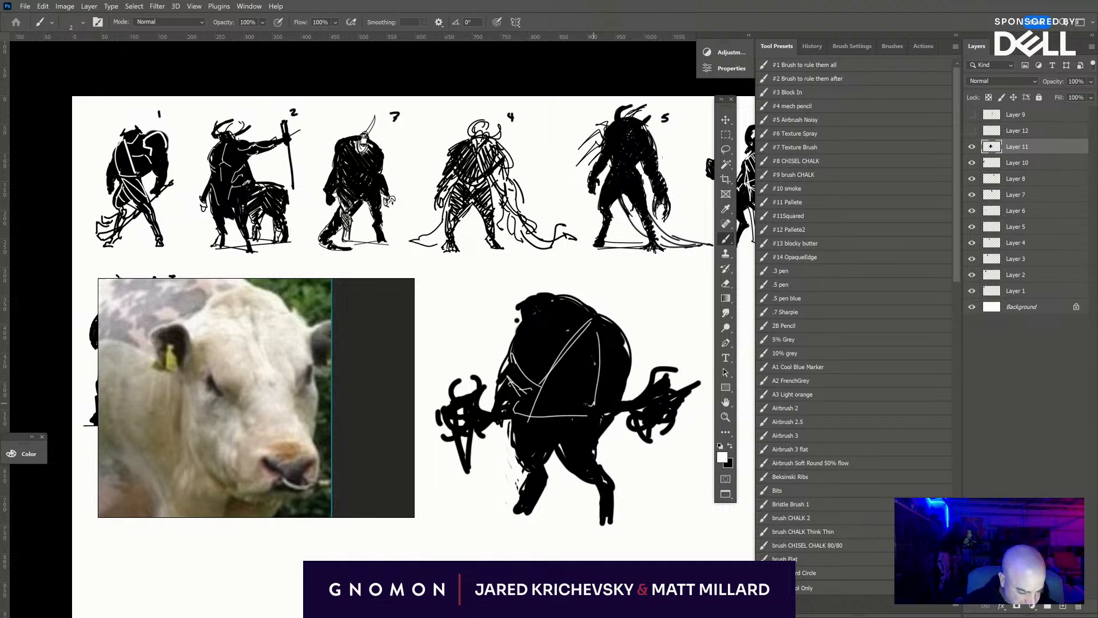
# - Add thin white lines for the belt and loincloth, plus contour strokes across the creature's bulky arm
pyautogui.moveTo(513, 410)
pyautogui.mouseDown()
pyautogui.moveTo(601, 405)
pyautogui.moveTo(571, 407)
pyautogui.mouseUp()
pyautogui.moveTo(518, 413); pyautogui.dragTo(554, 429)
pyautogui.moveTo(519, 418)
pyautogui.mouseDown()
pyautogui.moveTo(560, 451)
pyautogui.moveTo(598, 418)
pyautogui.moveTo(544, 448)
pyautogui.mouseUp()
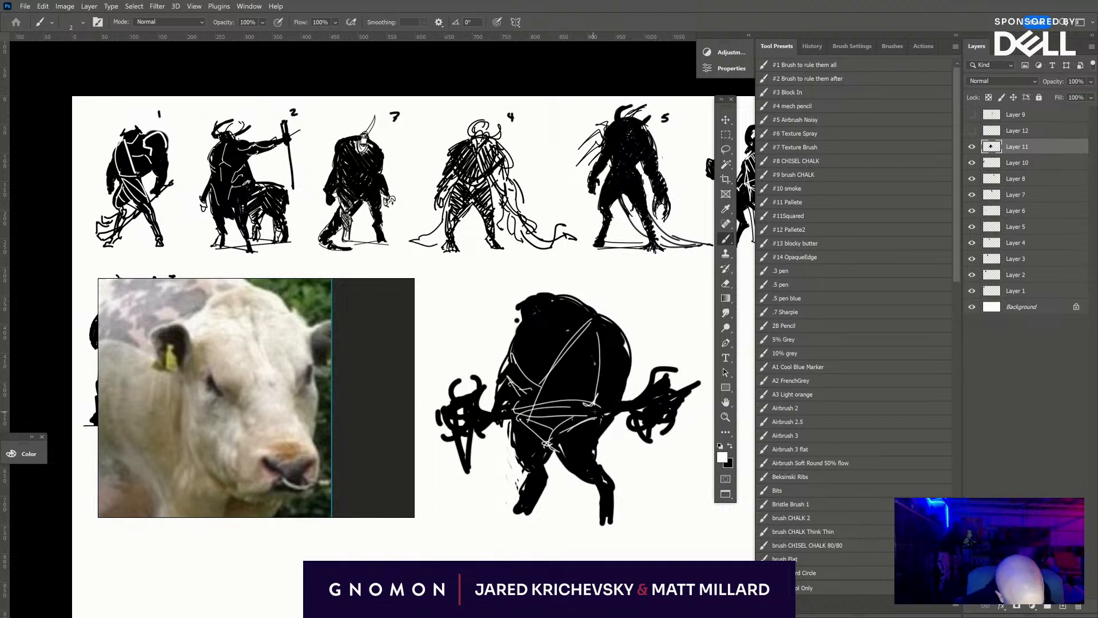
pyautogui.moveTo(605, 379); pyautogui.dragTo(629, 371)
pyautogui.moveTo(632, 360); pyautogui.dragTo(595, 376)
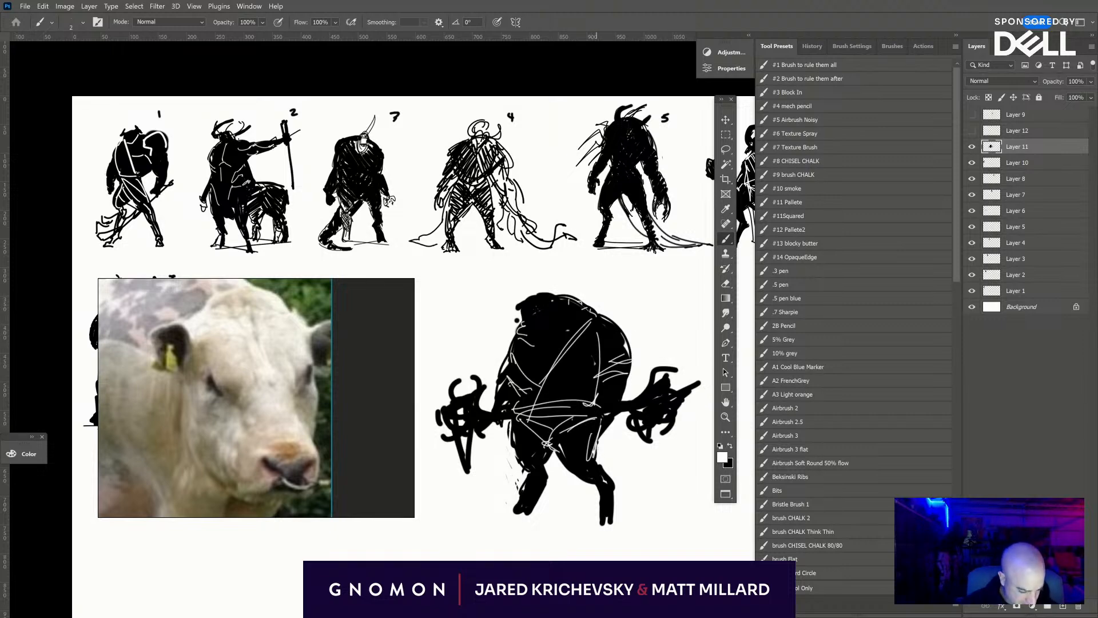
# - Switch back to black with the brush at 7, touch up the thigh, and extend both hooves downward
pyautogui.press('x')
pyautogui.moveTo(601, 434); pyautogui.dragTo(599, 464)
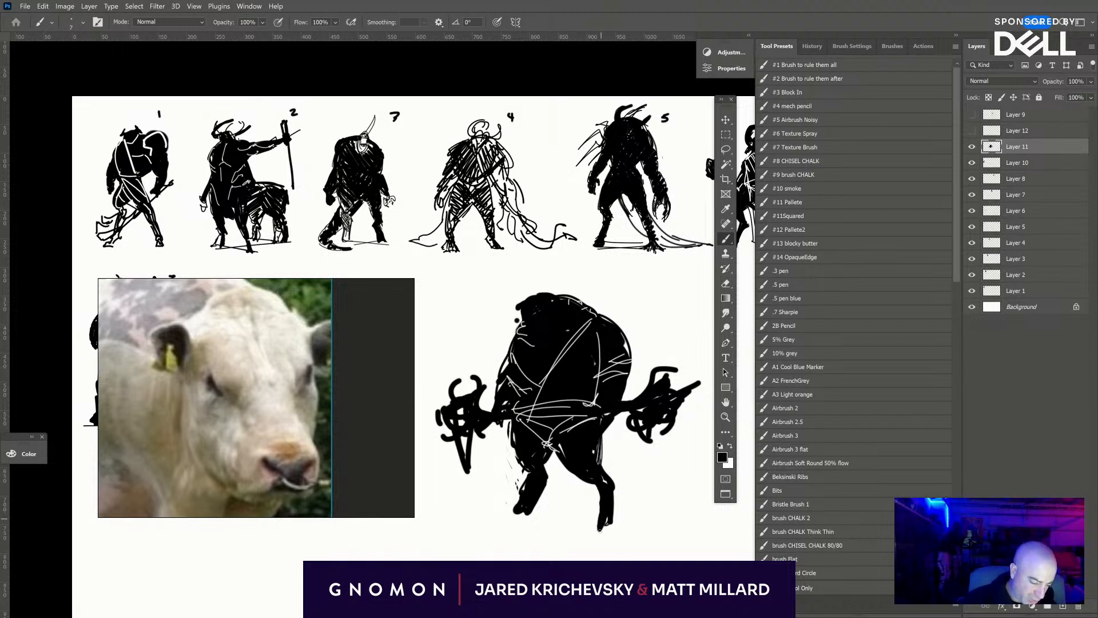
pyautogui.moveTo(520, 509); pyautogui.dragTo(517, 516)
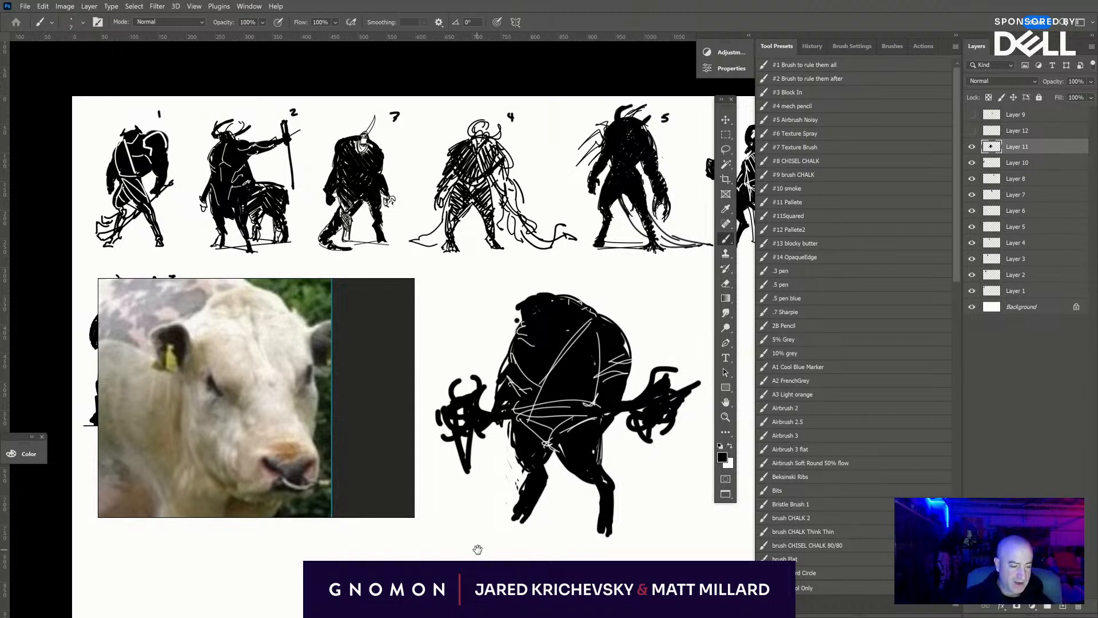
# - Undo the stray brush stroke, select Layer 6, and move the "Mythos" title down to the page's lower-left corner
pyautogui.moveTo(478, 549); pyautogui.dragTo(892, 518)
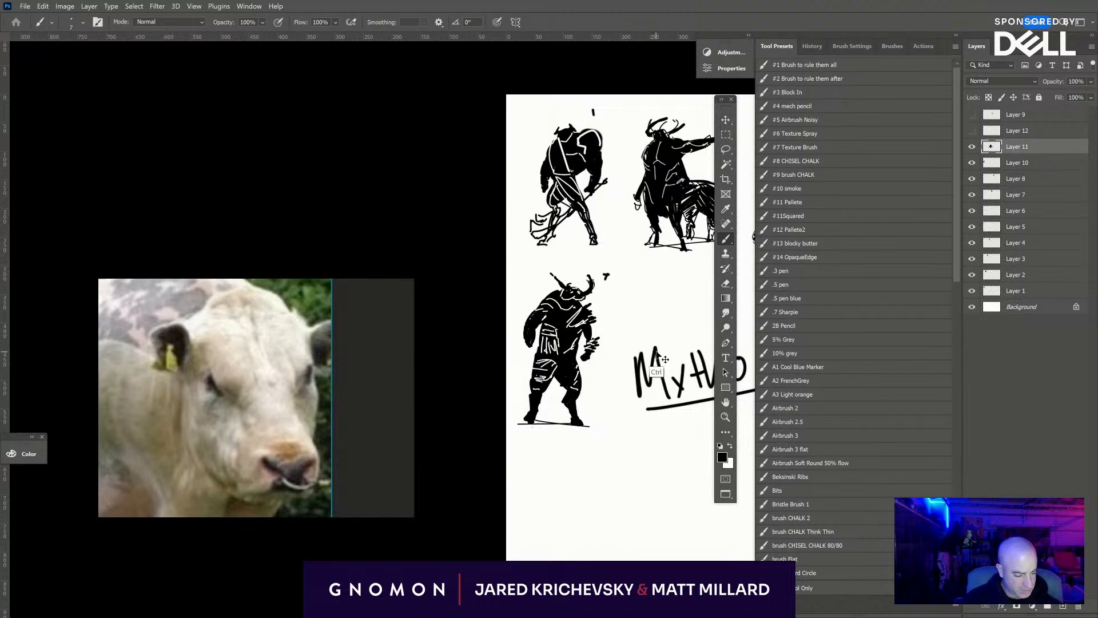
pyautogui.moveTo(656, 350)
pyautogui.mouseDown()
pyautogui.moveTo(627, 473)
pyautogui.moveTo(640, 442)
pyautogui.mouseUp()
pyautogui.hotkey('ctrl', 'z')
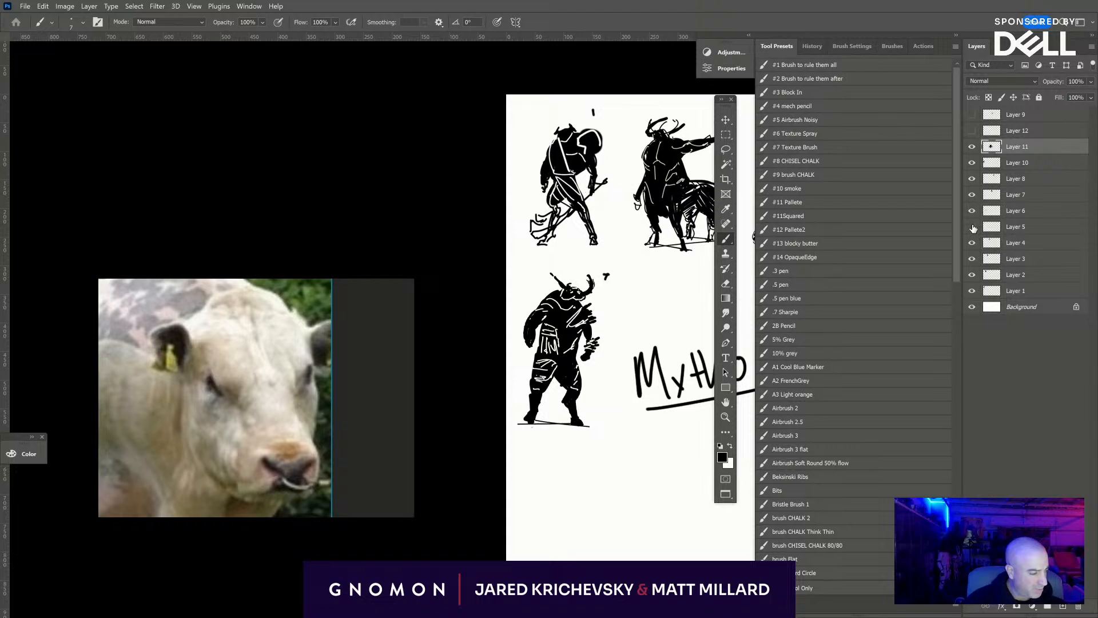
pyautogui.click(1010, 217)
pyautogui.moveTo(572, 571); pyautogui.dragTo(376, 467)
pyautogui.click(726, 121)
pyautogui.moveTo(550, 271); pyautogui.dragTo(496, 574)
pyautogui.moveTo(619, 471); pyautogui.dragTo(665, 344)
pyautogui.moveTo(533, 449); pyautogui.dragTo(498, 428)
pyautogui.moveTo(666, 408); pyautogui.dragTo(461, 580)
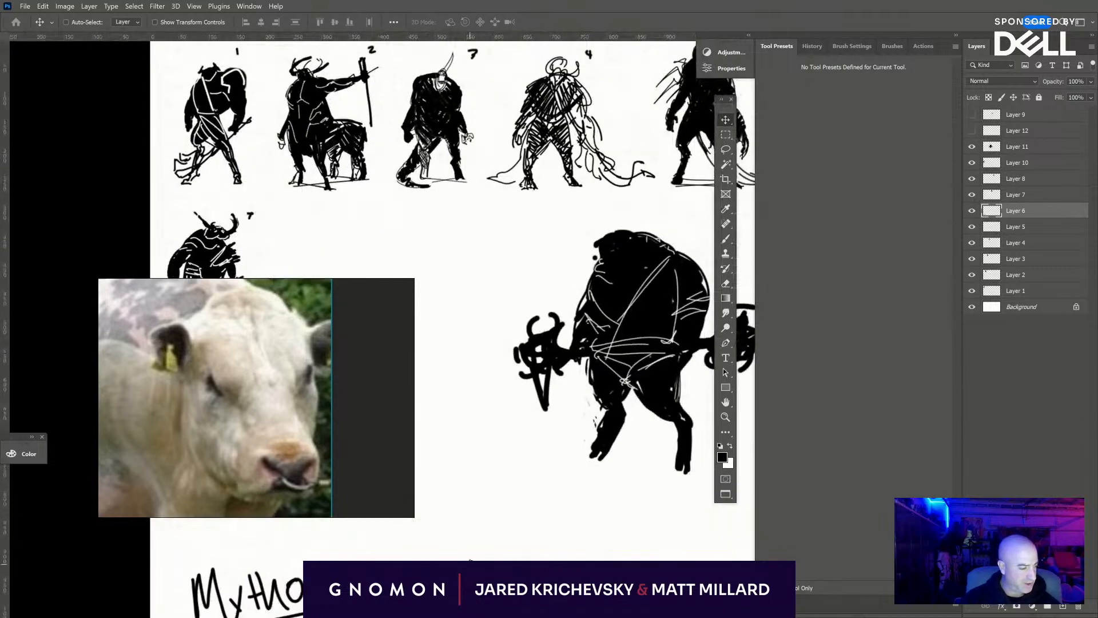
# - Select the hunched creature's layer and move it toward the start of the second row, near figure 7
pyautogui.keyDown('ctrl'); pyautogui.click(646, 291); pyautogui.keyUp('ctrl')
pyautogui.moveTo(659, 326); pyautogui.dragTo(366, 253)
pyautogui.moveTo(534, 253)
pyautogui.mouseDown()
pyautogui.moveTo(701, 277)
pyautogui.moveTo(524, 240)
pyautogui.mouseUp()
pyautogui.moveTo(591, 248); pyautogui.dragTo(685, 272)
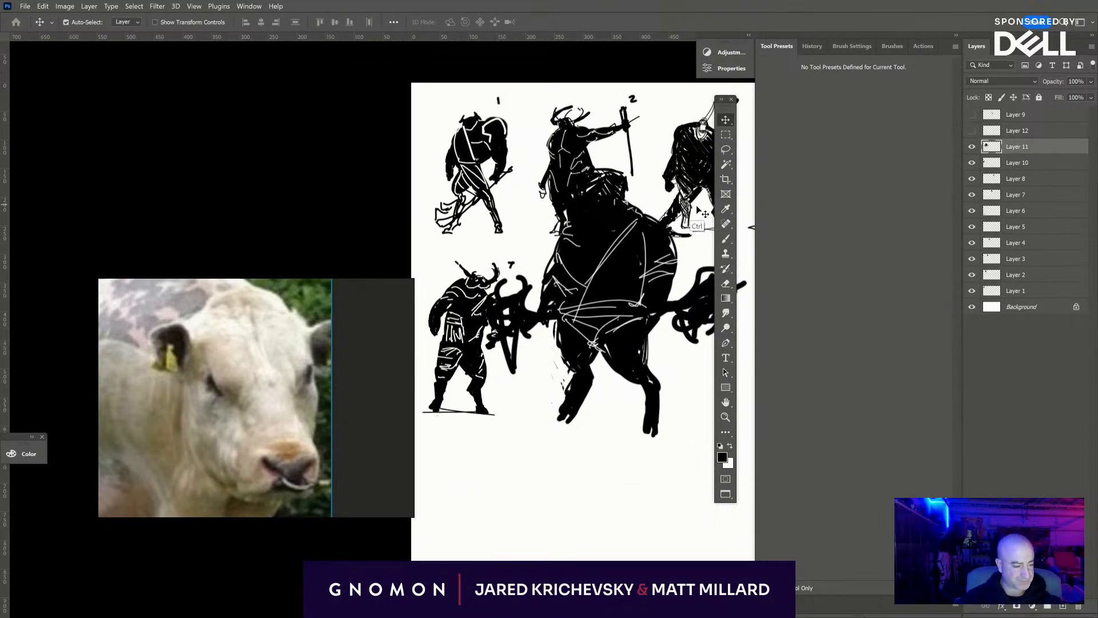
# - Scale the hunched creature to 63.15%, rotate it -3.82 degrees, and position it beside figure 7 in the second row
pyautogui.hotkey('ctrl', 't')
pyautogui.moveTo(480, 192); pyautogui.dragTo(559, 265)
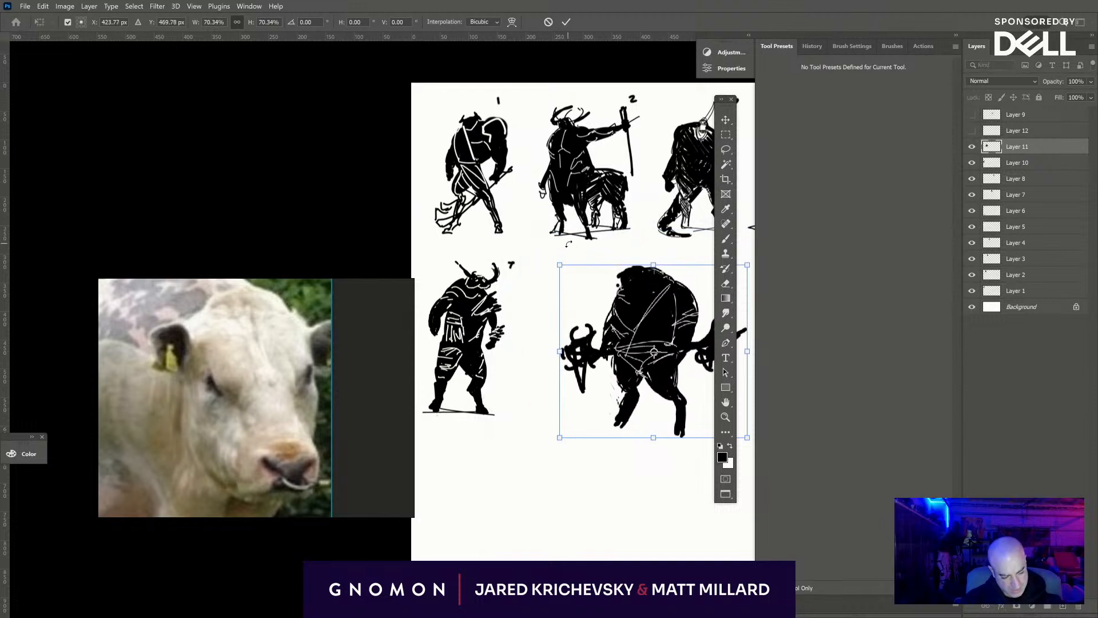
pyautogui.moveTo(684, 338); pyautogui.dragTo(633, 329)
pyautogui.moveTo(620, 446); pyautogui.dragTo(628, 445)
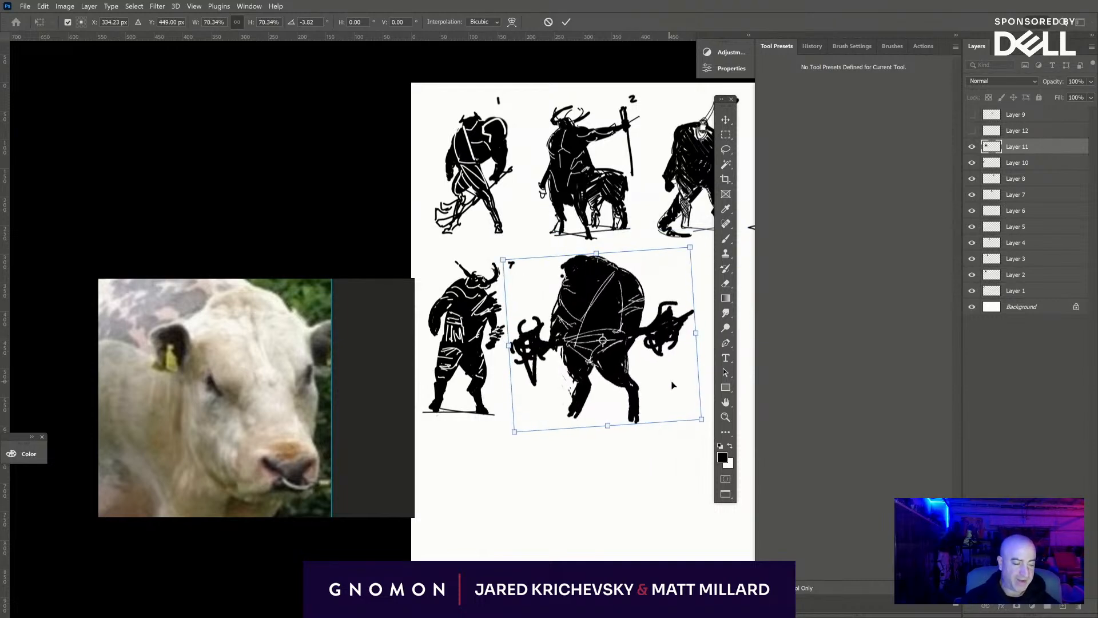
pyautogui.moveTo(672, 385); pyautogui.dragTo(675, 399)
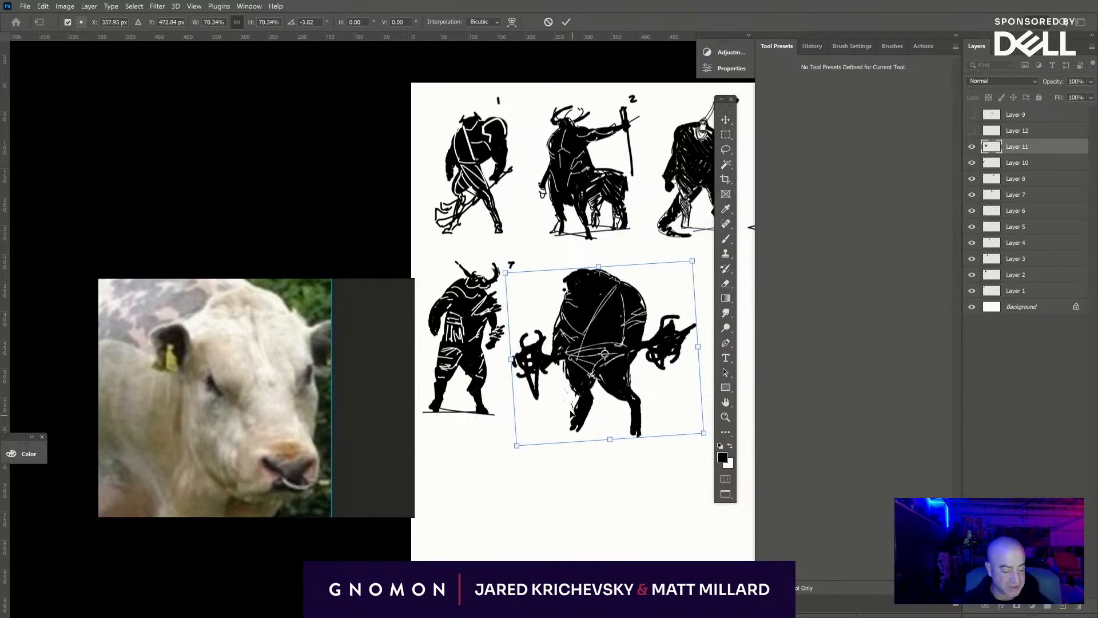
pyautogui.moveTo(517, 446); pyautogui.dragTo(535, 430)
pyautogui.moveTo(663, 399); pyautogui.dragTo(662, 400)
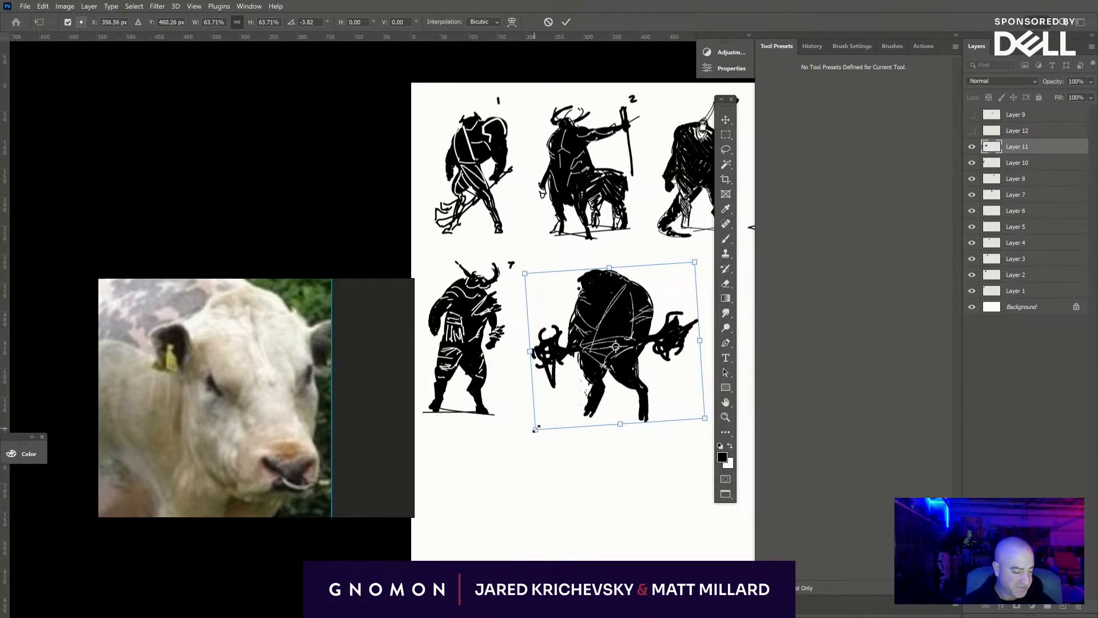
pyautogui.moveTo(535, 429); pyautogui.dragTo(536, 427)
pyautogui.moveTo(665, 390); pyautogui.dragTo(663, 388)
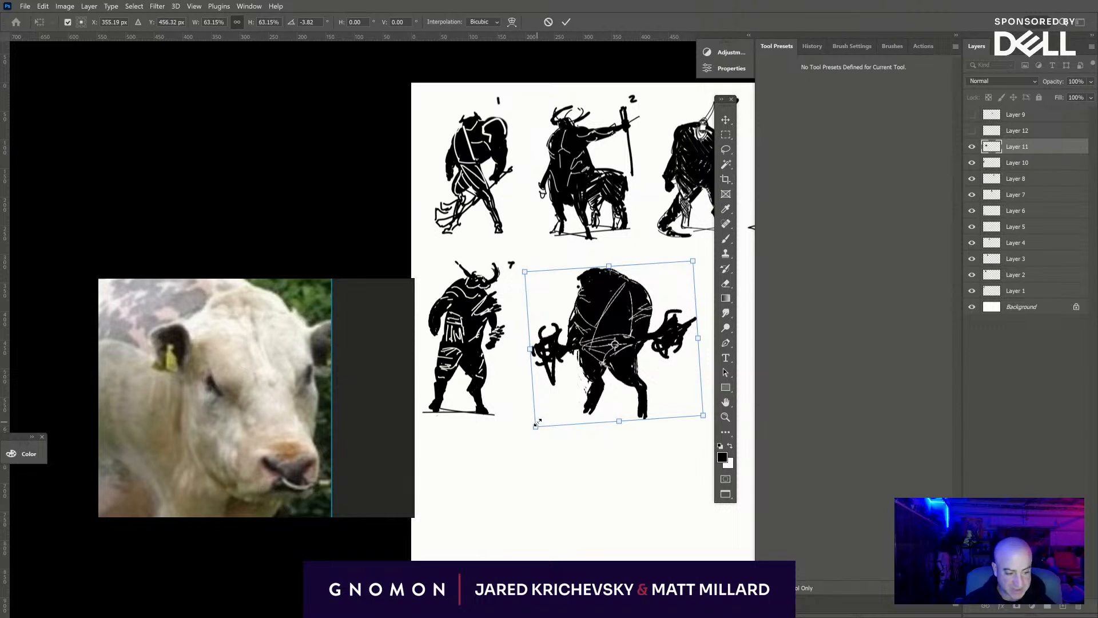
pyautogui.press('Return')
# - Select the Background layer and brush a black number "8" beside the top of the hunched creature
pyautogui.moveTo(652, 539); pyautogui.dragTo(466, 393)
pyautogui.click(1023, 309)
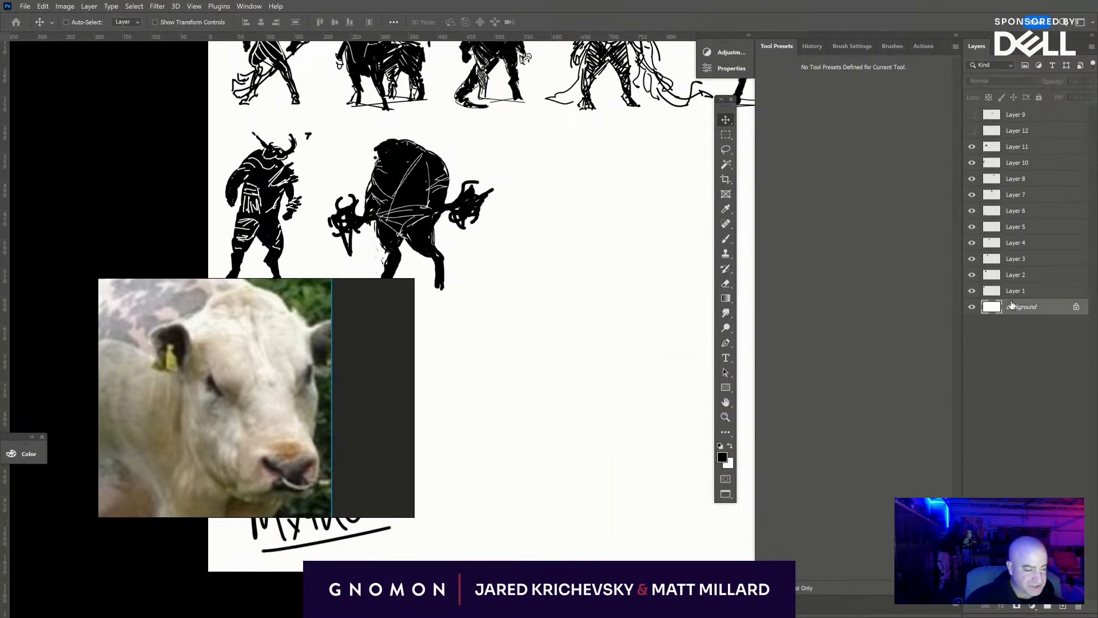
pyautogui.press('b')
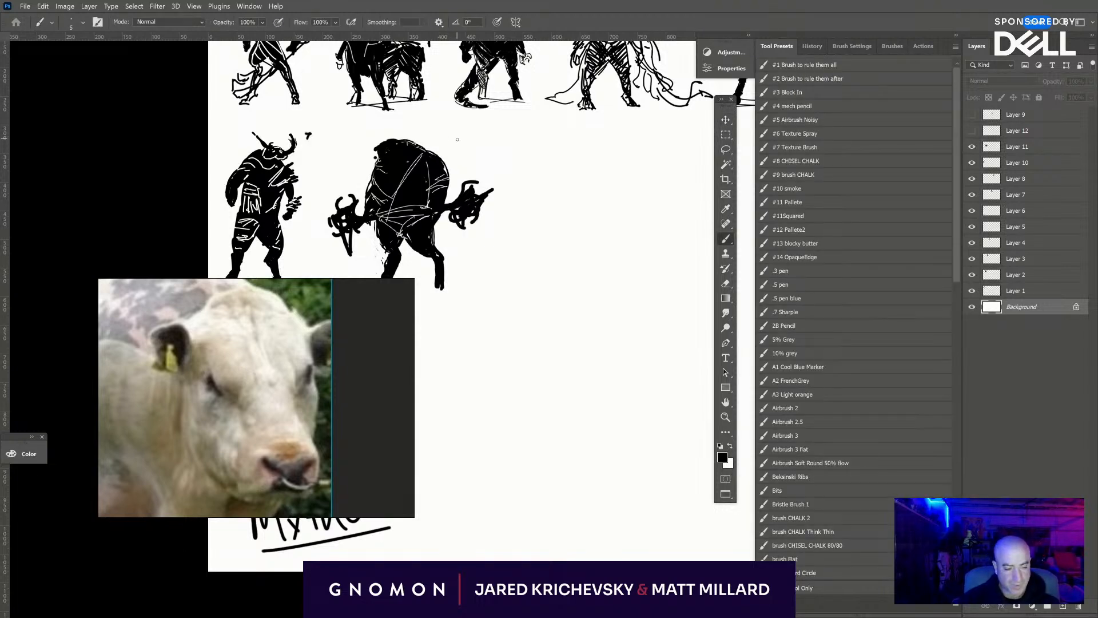
pyautogui.moveTo(458, 143); pyautogui.dragTo(458, 135)
# - Narrow the reference window to the edge of the white bull photo, uncovering the "Mythos" title
pyautogui.hotkey('ctrl', '-')
pyautogui.hotkey('ctrl', '-')
pyautogui.hotkey('ctrl', '-')
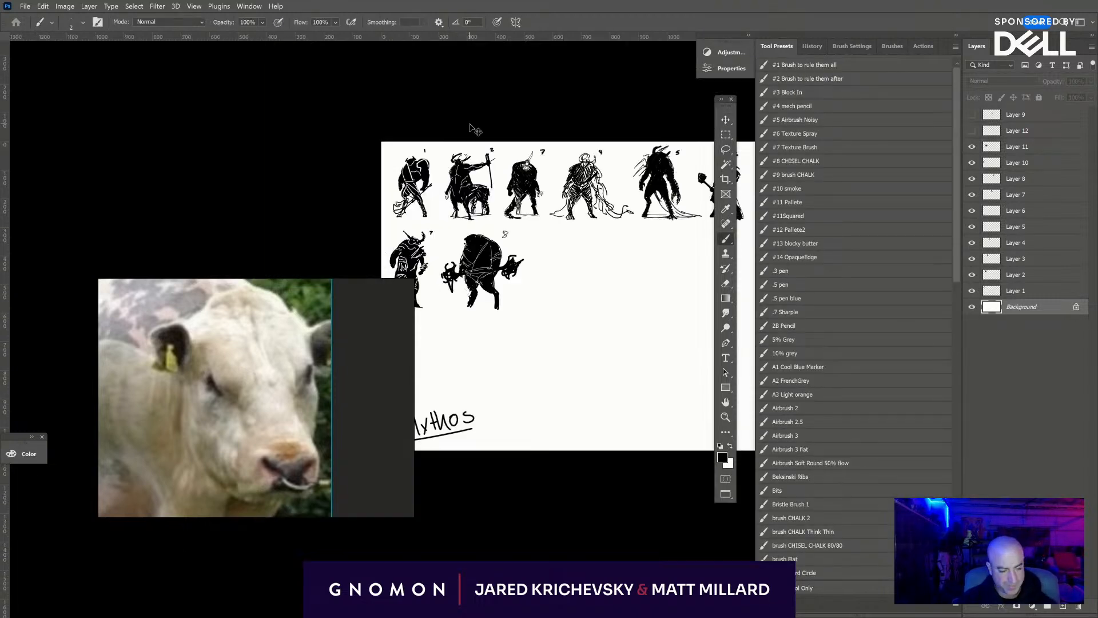
pyautogui.moveTo(605, 441); pyautogui.dragTo(562, 387)
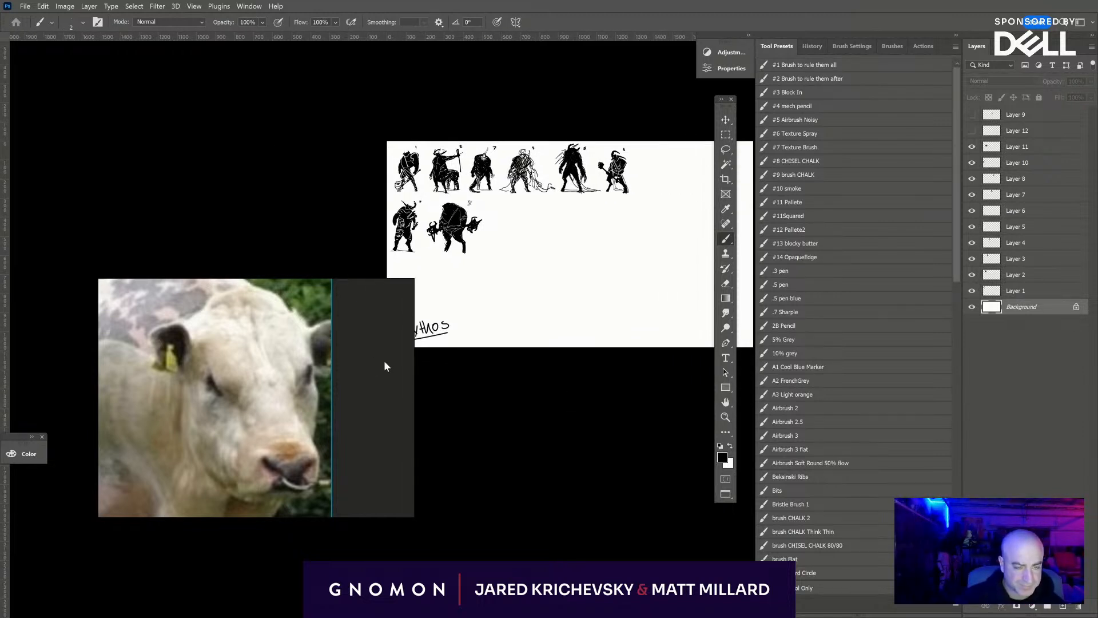
pyautogui.moveTo(408, 369); pyautogui.dragTo(322, 370)
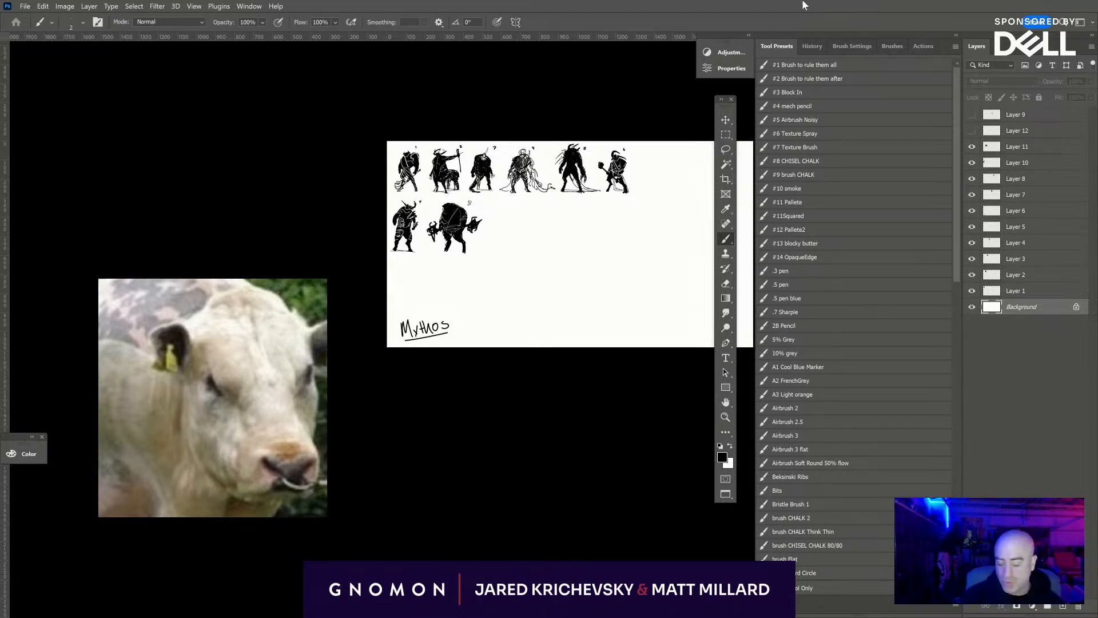
# - Add a new layer directly above Layer 11 for the next creature figure
pyautogui.hotkey('ctrl', '+')
pyautogui.hotkey('ctrl', '+')
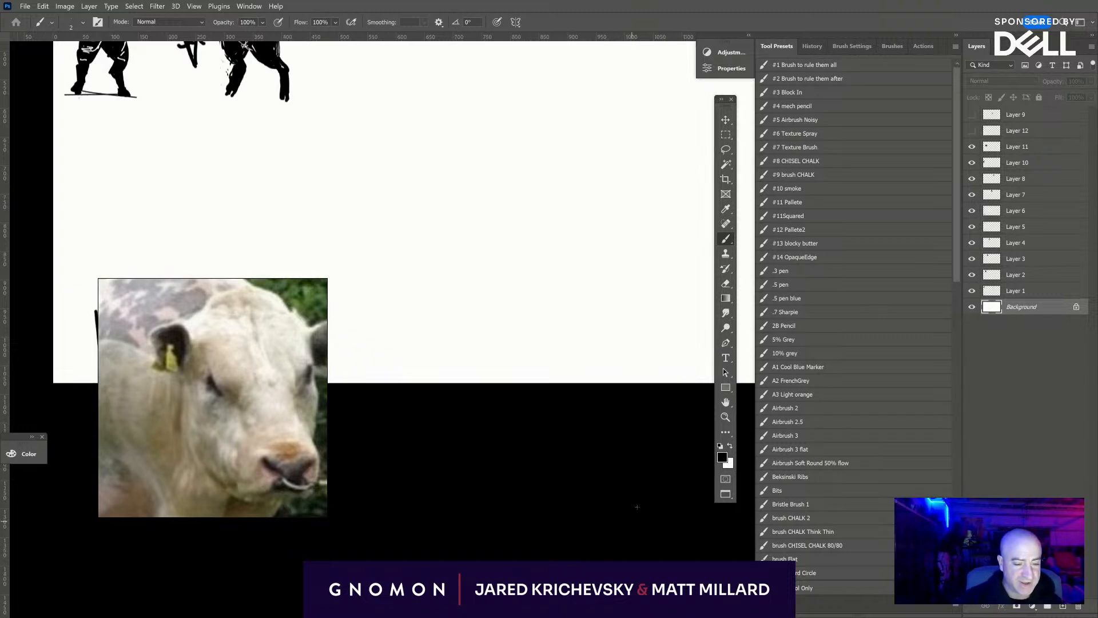
pyautogui.moveTo(570, 309); pyautogui.dragTo(584, 498)
pyautogui.click(1024, 150)
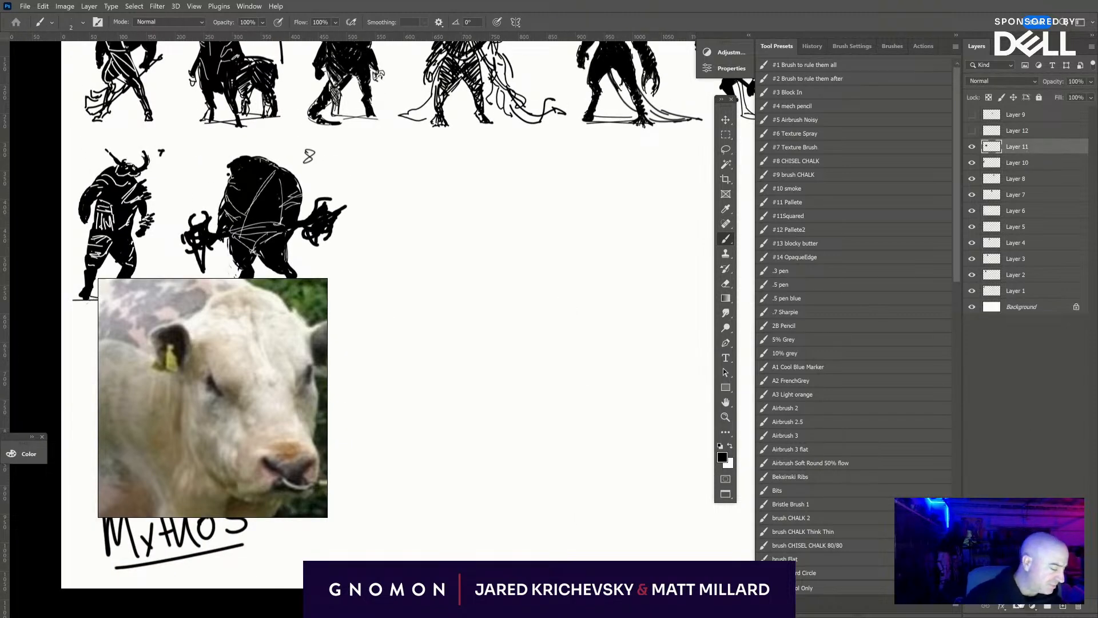
pyautogui.click(1064, 607)
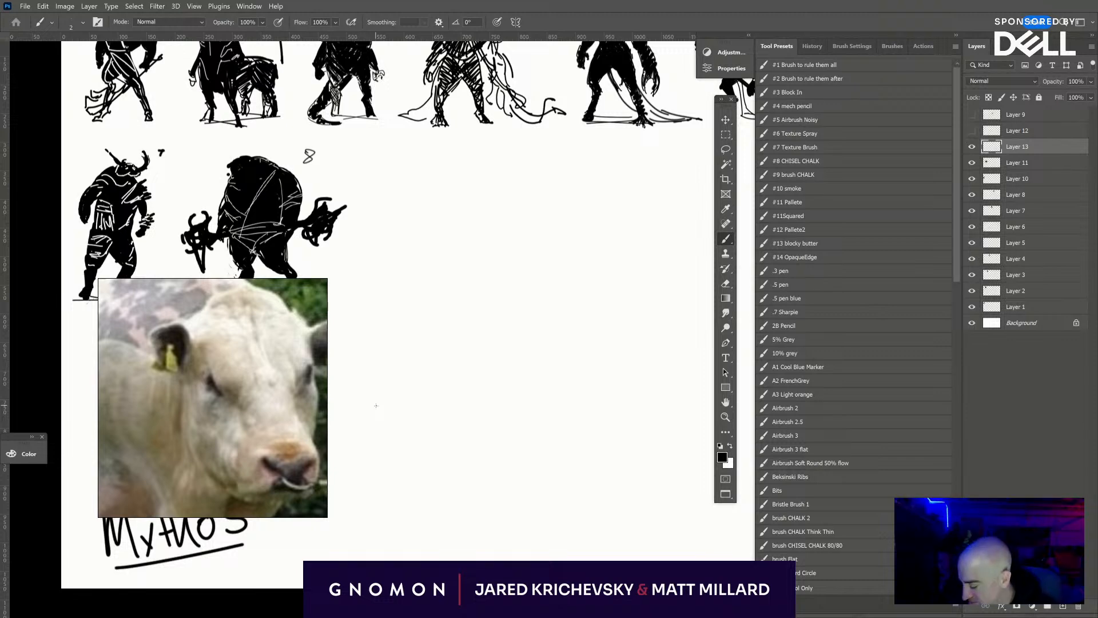
# - Brush thick overlapping ovals for the new creature's upper body, with a tapered waist beneath, in the empty space past figure 8
pyautogui.moveTo(588, 225)
pyautogui.mouseDown()
pyautogui.moveTo(572, 280)
pyautogui.moveTo(584, 268)
pyautogui.mouseUp()
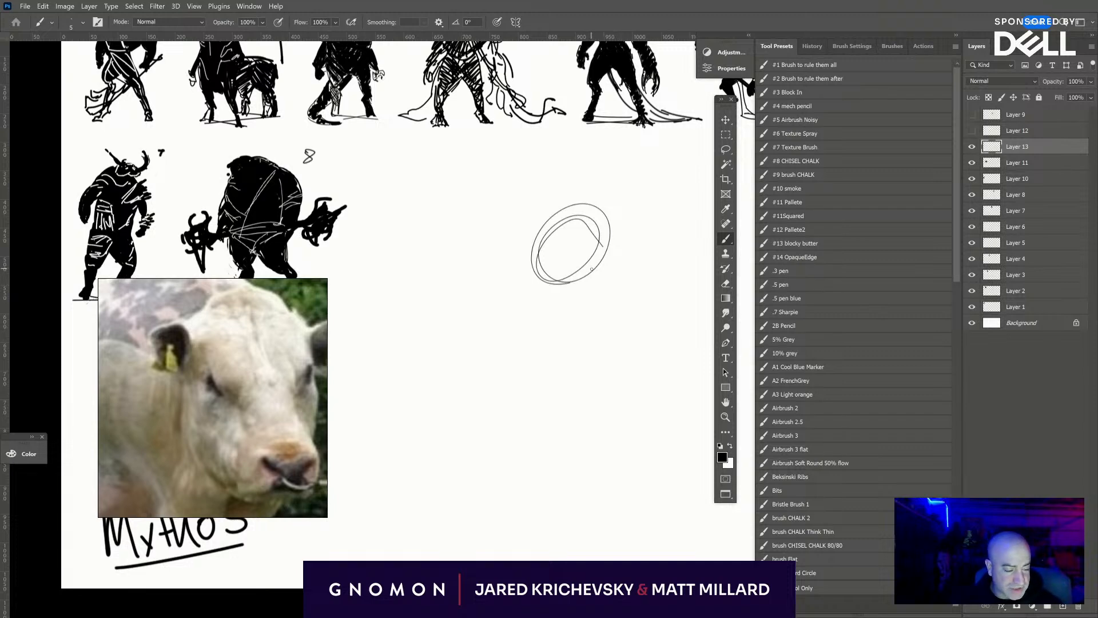
pyautogui.moveTo(592, 269)
pyautogui.mouseDown()
pyautogui.moveTo(572, 224)
pyautogui.moveTo(544, 263)
pyautogui.moveTo(603, 229)
pyautogui.mouseUp()
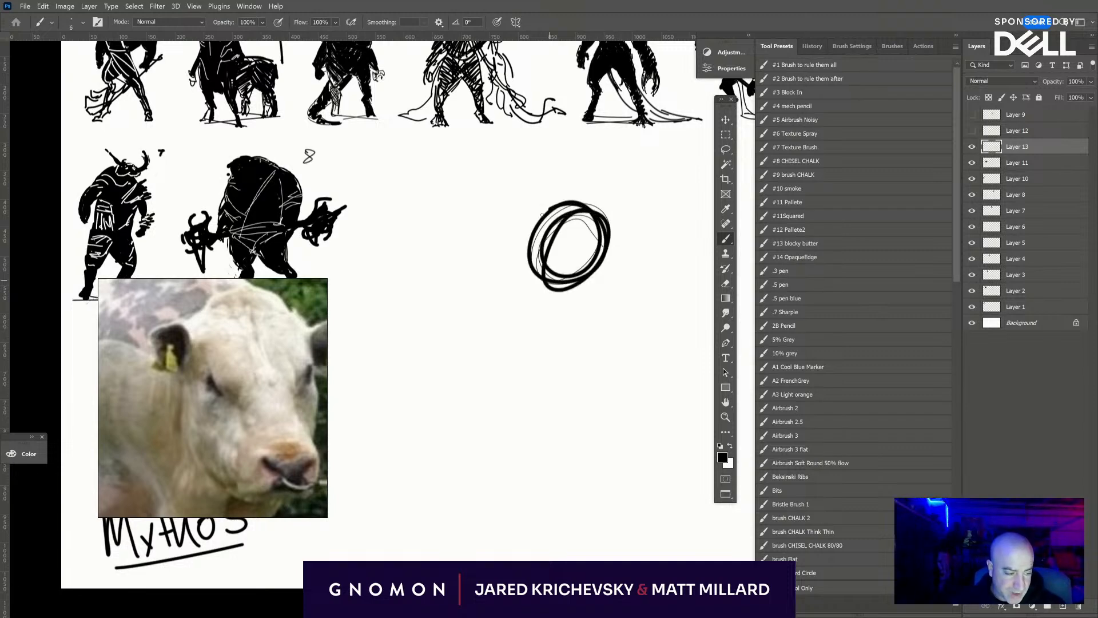
pyautogui.moveTo(548, 262); pyautogui.dragTo(535, 211)
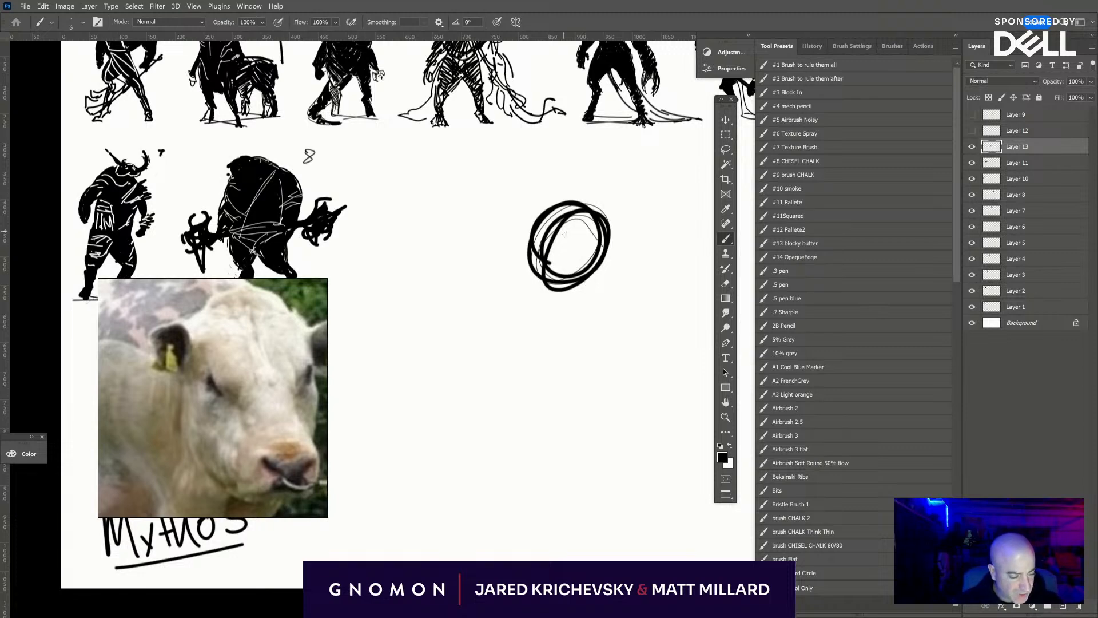
pyautogui.moveTo(550, 220)
pyautogui.mouseDown()
pyautogui.moveTo(597, 231)
pyautogui.moveTo(528, 261)
pyautogui.moveTo(594, 246)
pyautogui.moveTo(569, 209)
pyautogui.moveTo(579, 240)
pyautogui.mouseUp()
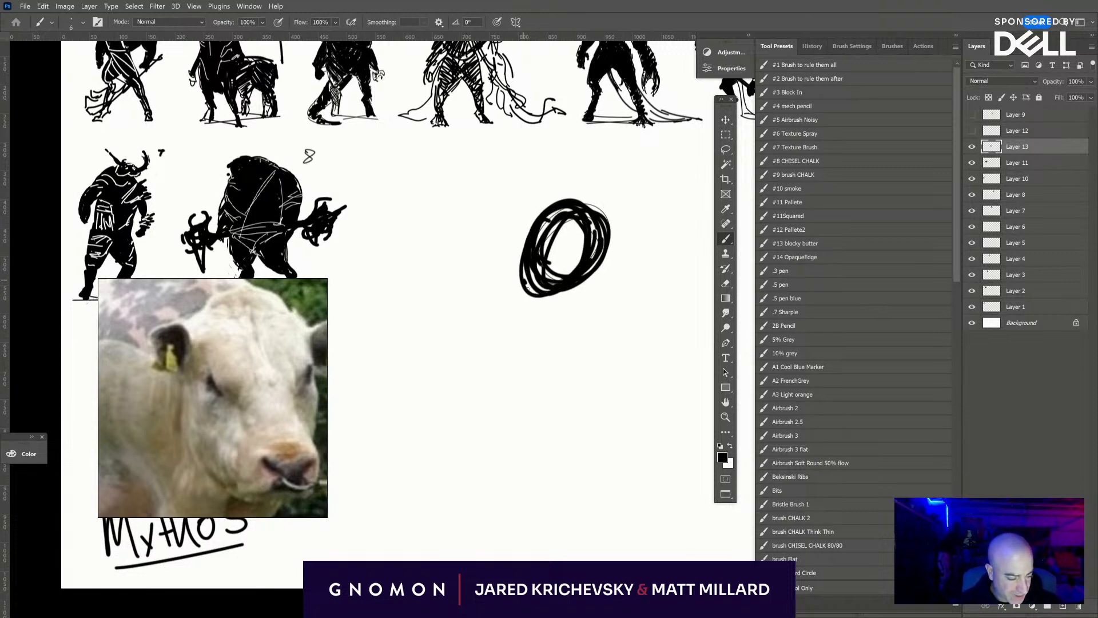
pyautogui.moveTo(547, 283)
pyautogui.mouseDown()
pyautogui.moveTo(535, 317)
pyautogui.moveTo(595, 275)
pyautogui.moveTo(540, 324)
pyautogui.moveTo(592, 273)
pyautogui.mouseUp()
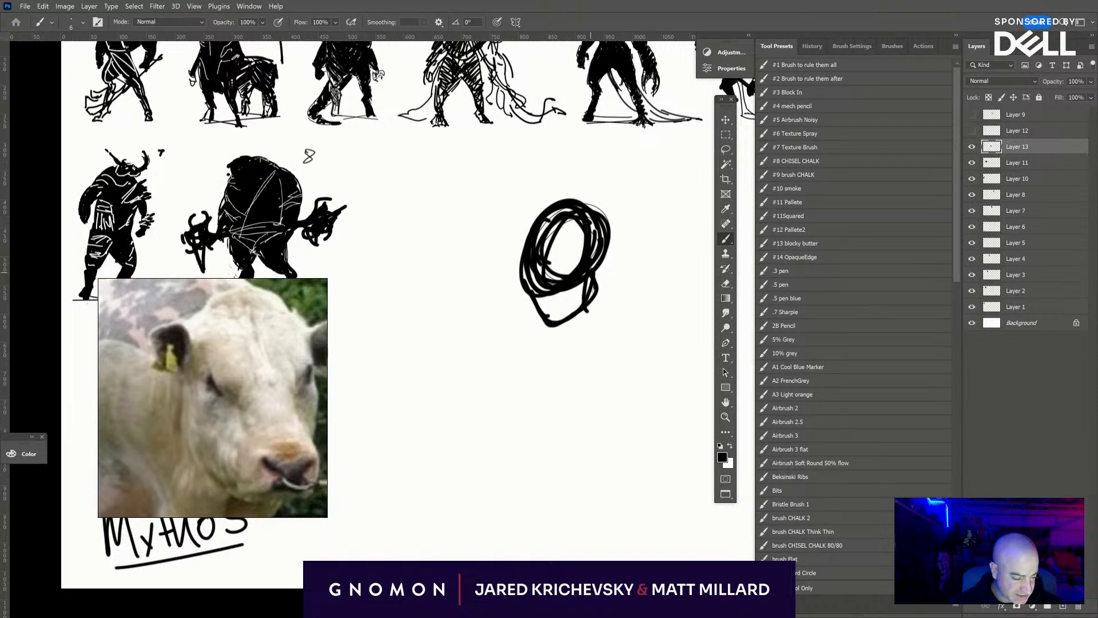
# - Brush the creature's hips, two bulging thighs and bent, animal-like lower legs in a striding pose below the waist
pyautogui.moveTo(542, 329)
pyautogui.mouseDown()
pyautogui.moveTo(586, 323)
pyautogui.moveTo(598, 343)
pyautogui.moveTo(572, 347)
pyautogui.moveTo(572, 370)
pyautogui.moveTo(543, 402)
pyautogui.moveTo(516, 395)
pyautogui.moveTo(562, 378)
pyautogui.moveTo(518, 423)
pyautogui.moveTo(553, 435)
pyautogui.mouseUp()
pyautogui.moveTo(552, 396)
pyautogui.mouseDown()
pyautogui.moveTo(568, 446)
pyautogui.moveTo(565, 436)
pyautogui.moveTo(551, 470)
pyautogui.moveTo(583, 427)
pyautogui.moveTo(564, 429)
pyautogui.moveTo(541, 473)
pyautogui.mouseUp()
pyautogui.moveTo(550, 434)
pyautogui.mouseDown()
pyautogui.moveTo(533, 473)
pyautogui.moveTo(550, 476)
pyautogui.moveTo(521, 488)
pyautogui.moveTo(542, 489)
pyautogui.mouseUp()
pyautogui.moveTo(572, 363)
pyautogui.mouseDown()
pyautogui.moveTo(569, 334)
pyautogui.moveTo(613, 317)
pyautogui.moveTo(602, 400)
pyautogui.mouseUp()
pyautogui.moveTo(611, 319)
pyautogui.mouseDown()
pyautogui.moveTo(607, 409)
pyautogui.moveTo(626, 407)
pyautogui.moveTo(626, 425)
pyautogui.mouseUp()
pyautogui.moveTo(614, 392)
pyautogui.mouseDown()
pyautogui.moveTo(639, 431)
pyautogui.moveTo(632, 458)
pyautogui.mouseUp()
pyautogui.moveTo(634, 420); pyautogui.dragTo(648, 484)
pyautogui.moveTo(628, 441); pyautogui.dragTo(624, 479)
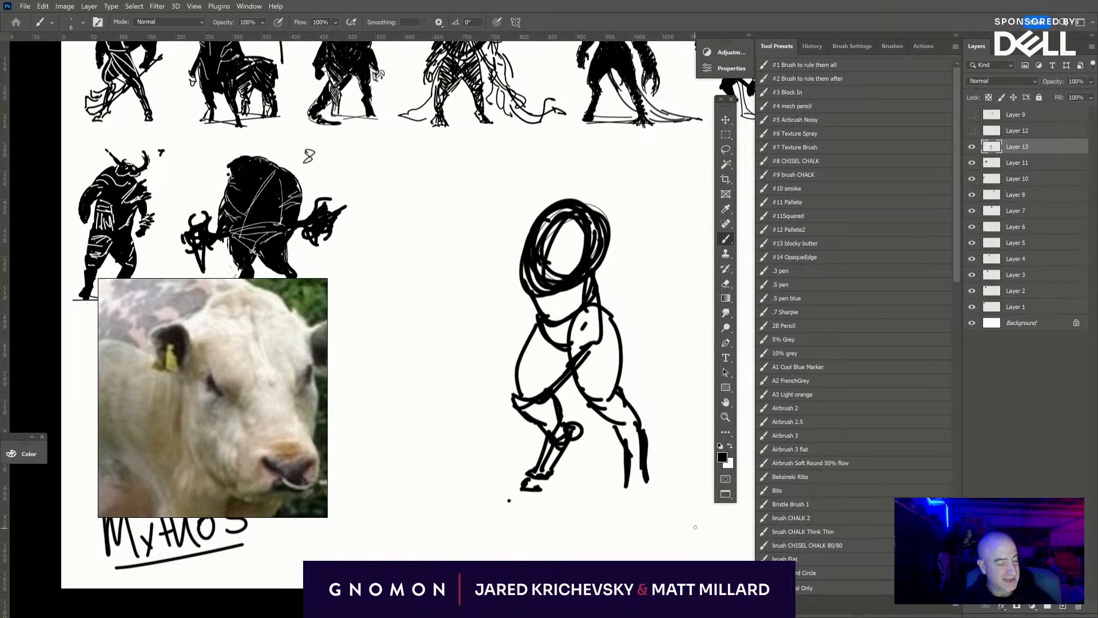
# - Outline the creature's arched back and shoulder, and brush the rear foot with shaggy strokes along the lower leg
pyautogui.moveTo(603, 309)
pyautogui.mouseDown()
pyautogui.moveTo(606, 257)
pyautogui.moveTo(635, 232)
pyautogui.mouseUp()
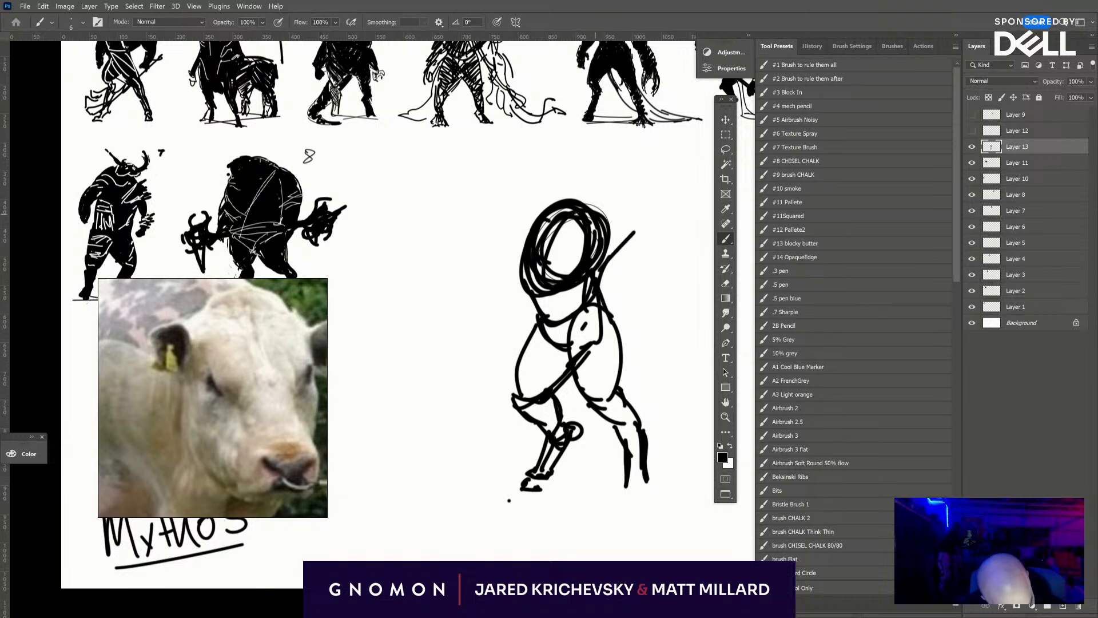
pyautogui.moveTo(546, 208)
pyautogui.mouseDown()
pyautogui.moveTo(624, 197)
pyautogui.moveTo(641, 238)
pyautogui.moveTo(602, 289)
pyautogui.mouseUp()
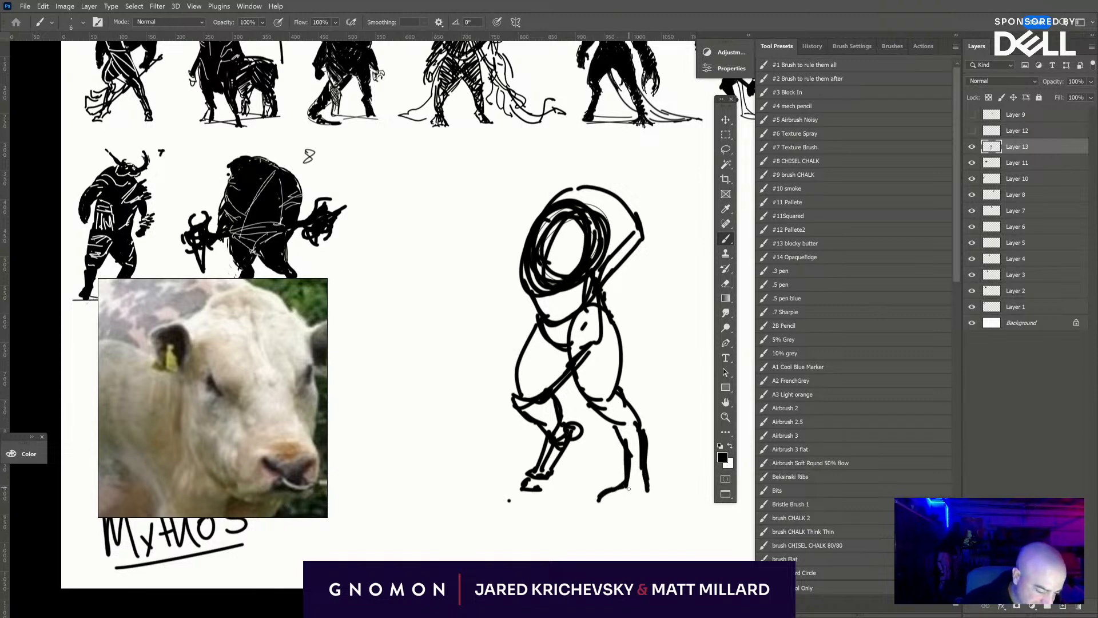
pyautogui.moveTo(628, 488)
pyautogui.mouseDown()
pyautogui.moveTo(614, 504)
pyautogui.moveTo(664, 489)
pyautogui.moveTo(663, 499)
pyautogui.moveTo(647, 492)
pyautogui.moveTo(666, 485)
pyautogui.mouseUp()
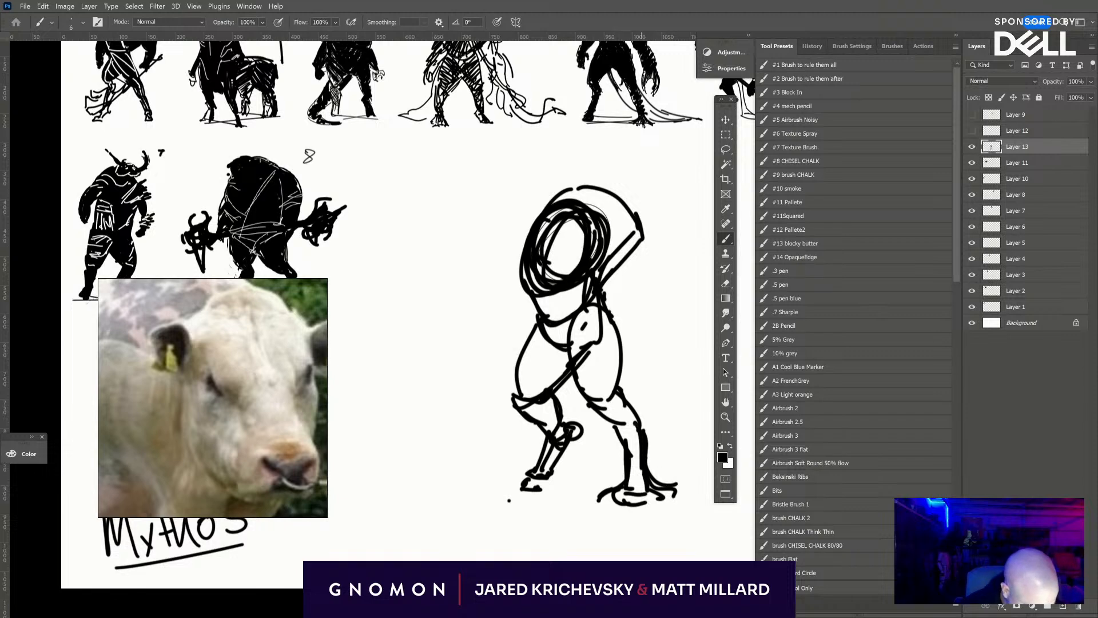
pyautogui.moveTo(612, 428)
pyautogui.mouseDown()
pyautogui.moveTo(616, 462)
pyautogui.moveTo(633, 478)
pyautogui.mouseUp()
pyautogui.moveTo(675, 184); pyautogui.dragTo(519, 269)
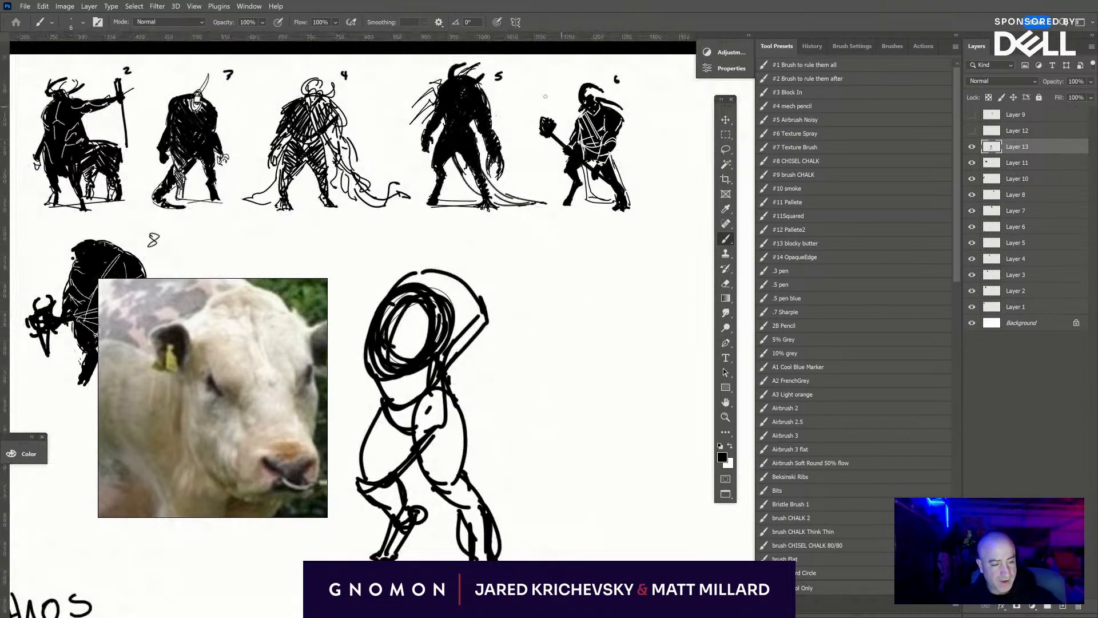
pyautogui.moveTo(482, 301); pyautogui.dragTo(545, 198)
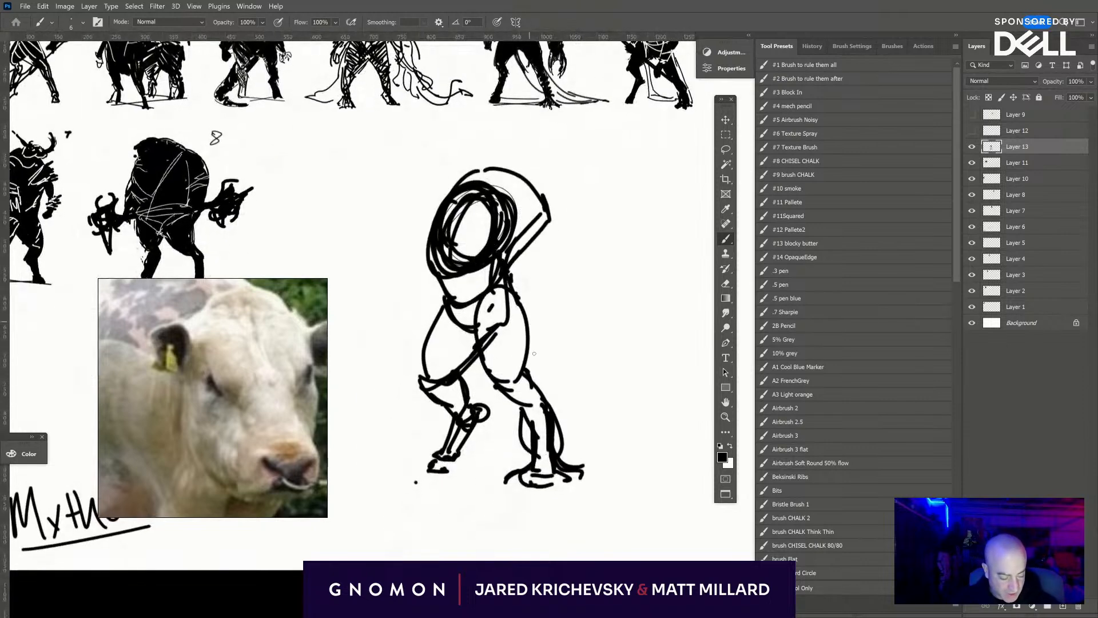
pyautogui.moveTo(524, 415)
pyautogui.mouseDown()
pyautogui.moveTo(535, 447)
pyautogui.moveTo(556, 444)
pyautogui.moveTo(580, 470)
pyautogui.mouseUp()
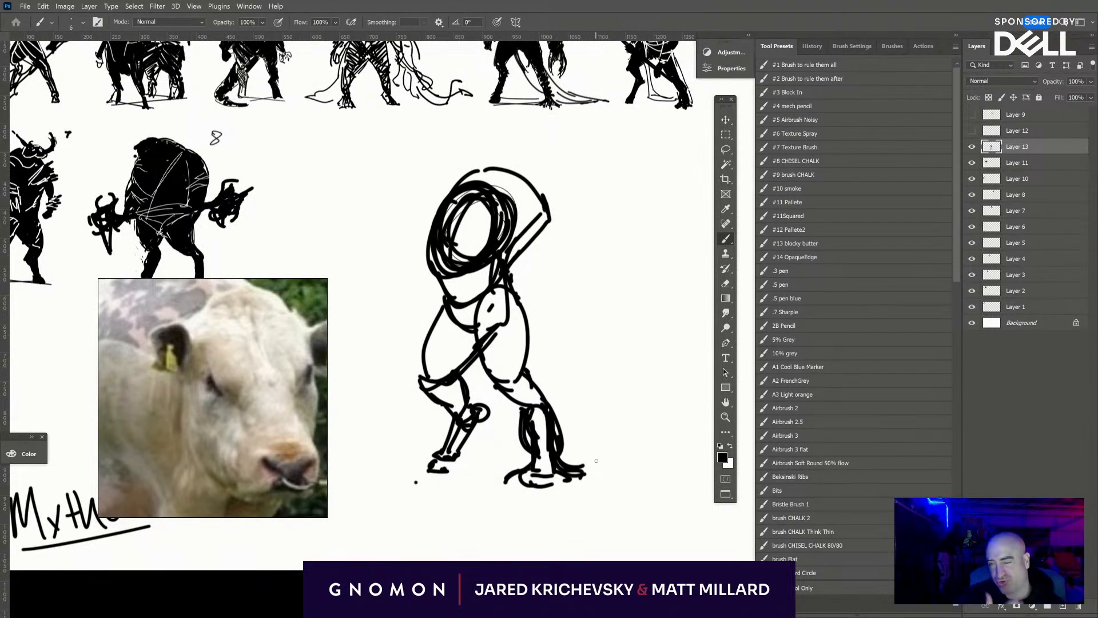
# - Brush a long arm hanging from the creature's shoulder, ending in a clawed hand beside the thigh
pyautogui.moveTo(509, 236); pyautogui.dragTo(534, 198)
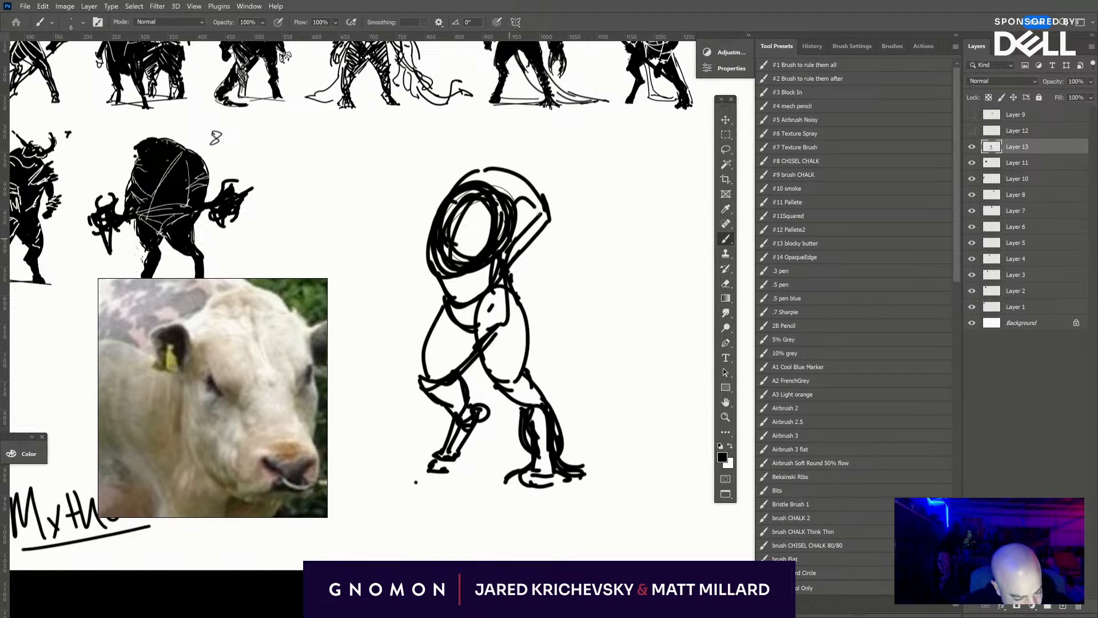
pyautogui.moveTo(522, 264)
pyautogui.mouseDown()
pyautogui.moveTo(547, 235)
pyautogui.moveTo(559, 270)
pyautogui.mouseUp()
pyautogui.moveTo(547, 226)
pyautogui.mouseDown()
pyautogui.moveTo(574, 277)
pyautogui.moveTo(539, 281)
pyautogui.moveTo(559, 312)
pyautogui.mouseUp()
pyautogui.moveTo(544, 263)
pyautogui.mouseDown()
pyautogui.moveTo(575, 395)
pyautogui.moveTo(538, 381)
pyautogui.moveTo(534, 395)
pyautogui.moveTo(521, 390)
pyautogui.mouseUp()
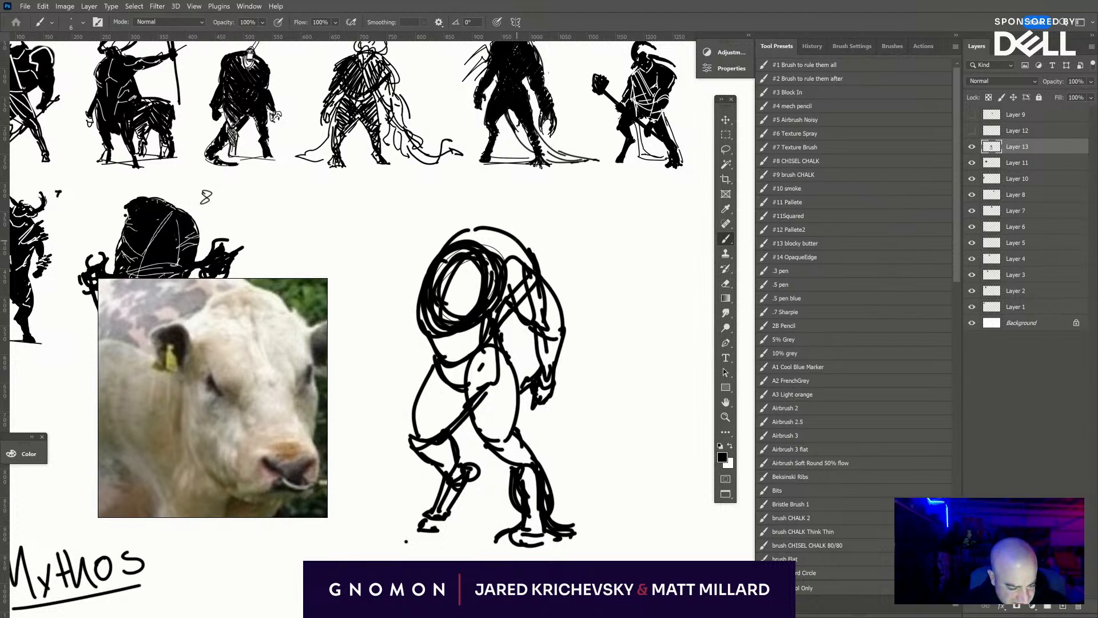
# - Brush jagged spikes along the creature's shoulder, outer arm and the top of its arched back
pyautogui.moveTo(537, 255)
pyautogui.mouseDown()
pyautogui.moveTo(553, 285)
pyautogui.moveTo(550, 229)
pyautogui.moveTo(566, 267)
pyautogui.mouseUp()
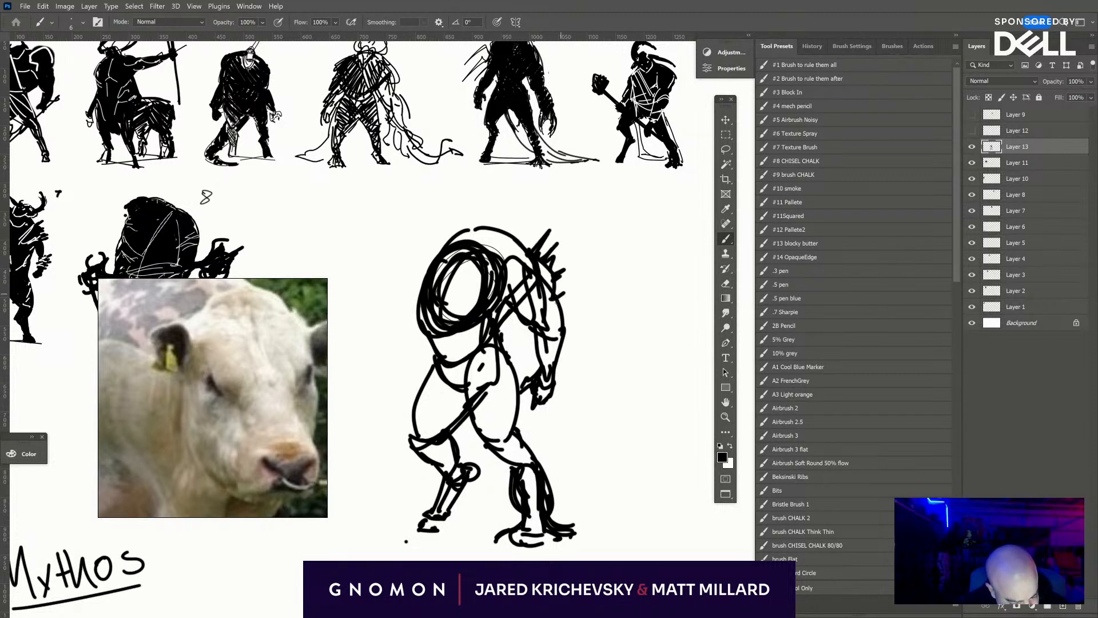
pyautogui.moveTo(564, 305)
pyautogui.mouseDown()
pyautogui.moveTo(567, 343)
pyautogui.moveTo(555, 372)
pyautogui.mouseUp()
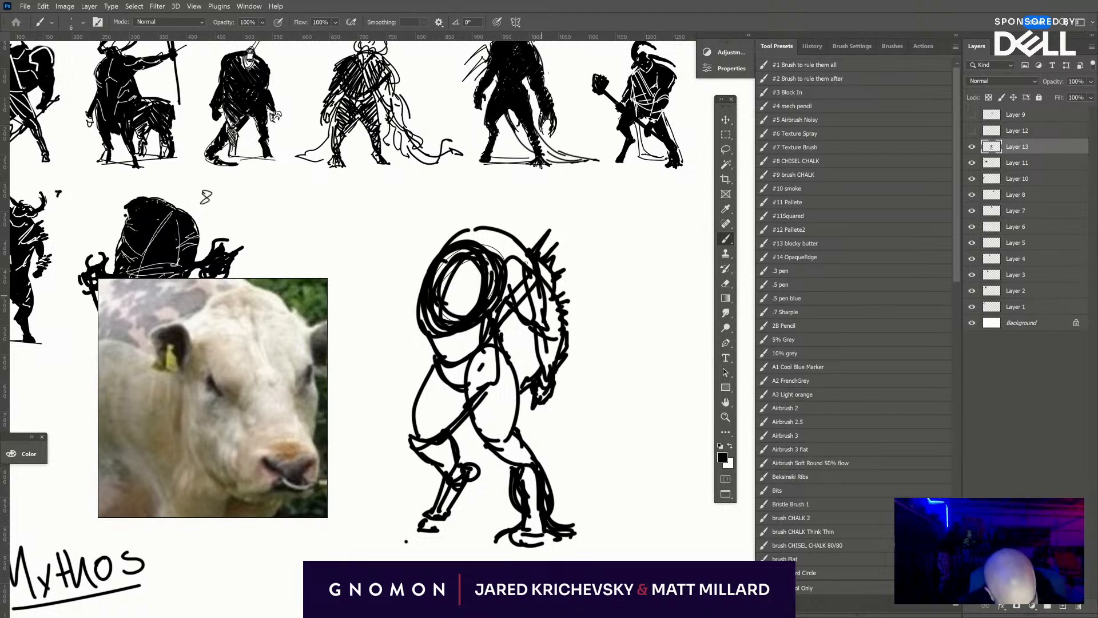
pyautogui.moveTo(455, 241)
pyautogui.mouseDown()
pyautogui.moveTo(478, 200)
pyautogui.moveTo(495, 199)
pyautogui.moveTo(530, 238)
pyautogui.mouseUp()
# - Lasso the creature's upper body and arm, scale them down, rotate them clockwise and place them over the hips, and deselect
pyautogui.moveTo(587, 358); pyautogui.dragTo(688, 394)
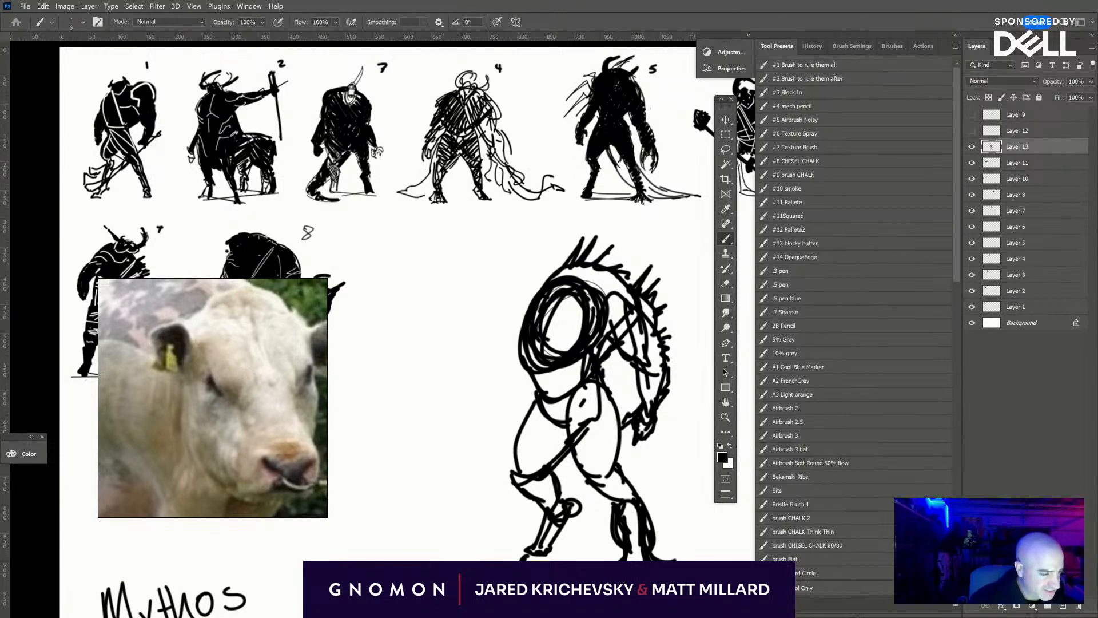
pyautogui.click(726, 148)
pyautogui.moveTo(694, 332)
pyautogui.mouseDown()
pyautogui.moveTo(554, 232)
pyautogui.moveTo(498, 368)
pyautogui.moveTo(555, 388)
pyautogui.moveTo(619, 374)
pyautogui.moveTo(623, 439)
pyautogui.moveTo(705, 426)
pyautogui.mouseUp()
pyautogui.hotkey('ctrl', 't')
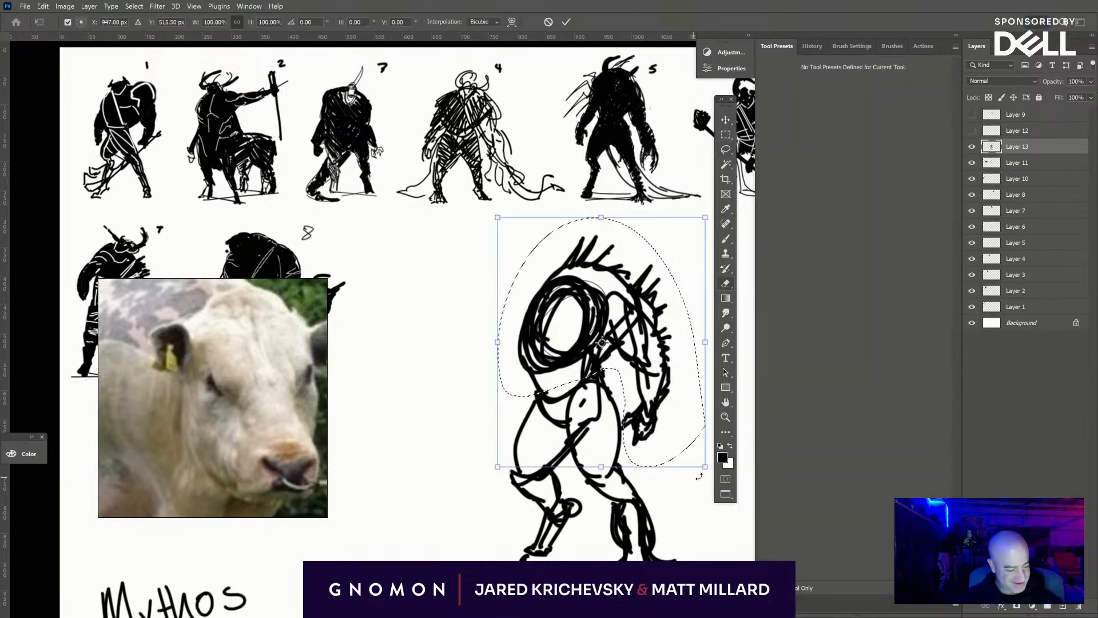
pyautogui.moveTo(705, 467); pyautogui.dragTo(679, 421)
pyautogui.moveTo(704, 436); pyautogui.dragTo(683, 458)
pyautogui.moveTo(610, 387)
pyautogui.mouseDown()
pyautogui.moveTo(633, 373)
pyautogui.moveTo(628, 388)
pyautogui.mouseUp()
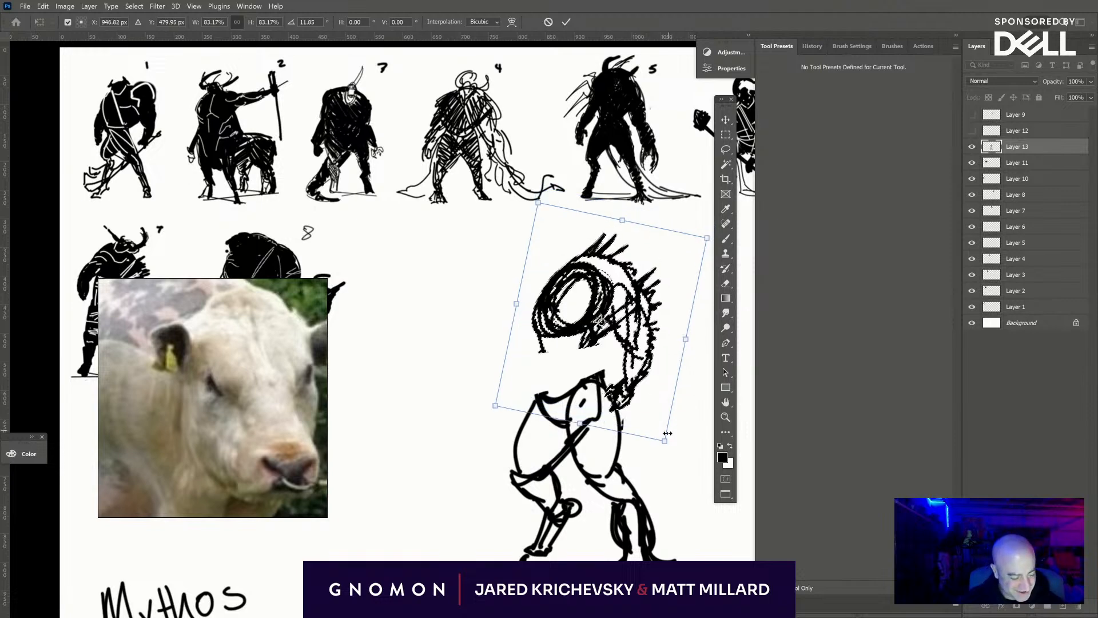
pyautogui.moveTo(668, 433)
pyautogui.mouseDown()
pyautogui.moveTo(648, 409)
pyautogui.moveTo(634, 417)
pyautogui.mouseUp()
pyautogui.press('Return')
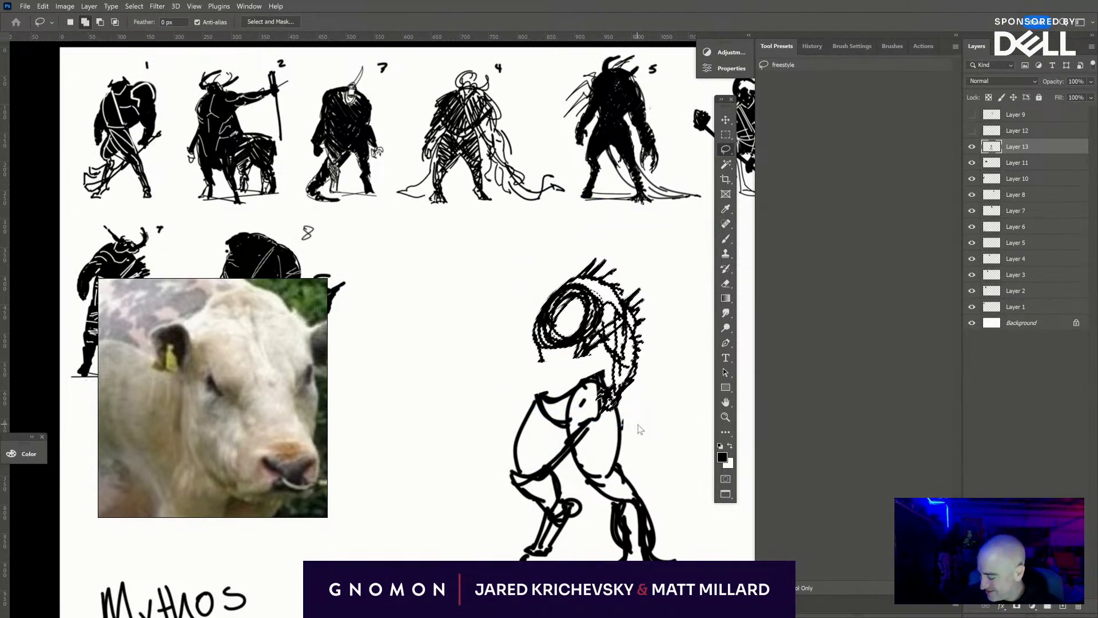
pyautogui.hotkey('ctrl', 'shift', 'a')
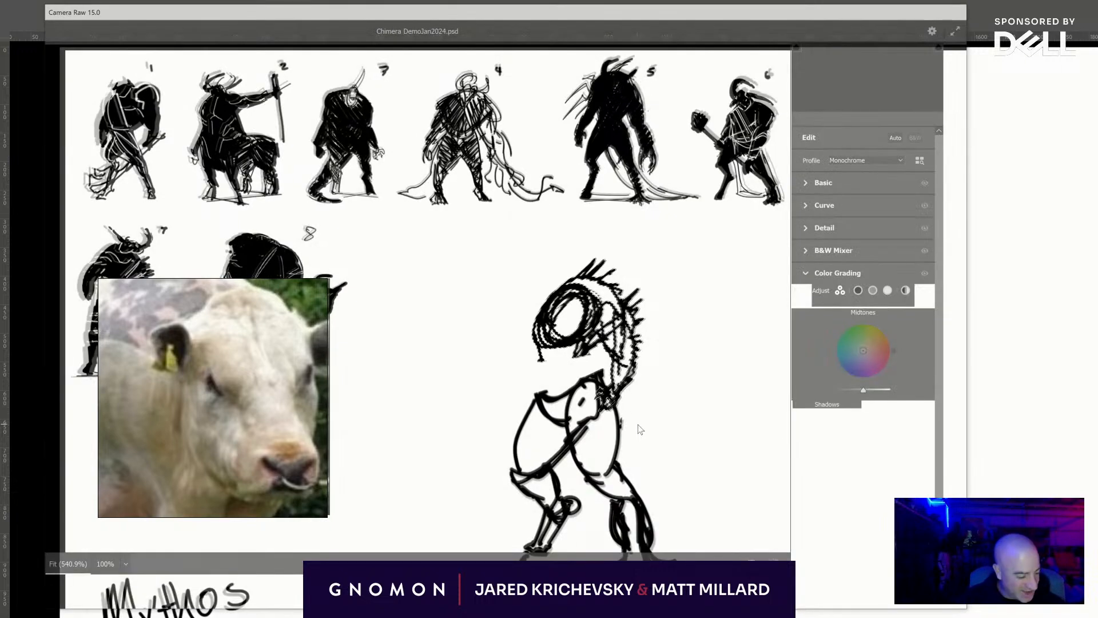
pyautogui.press('Escape')
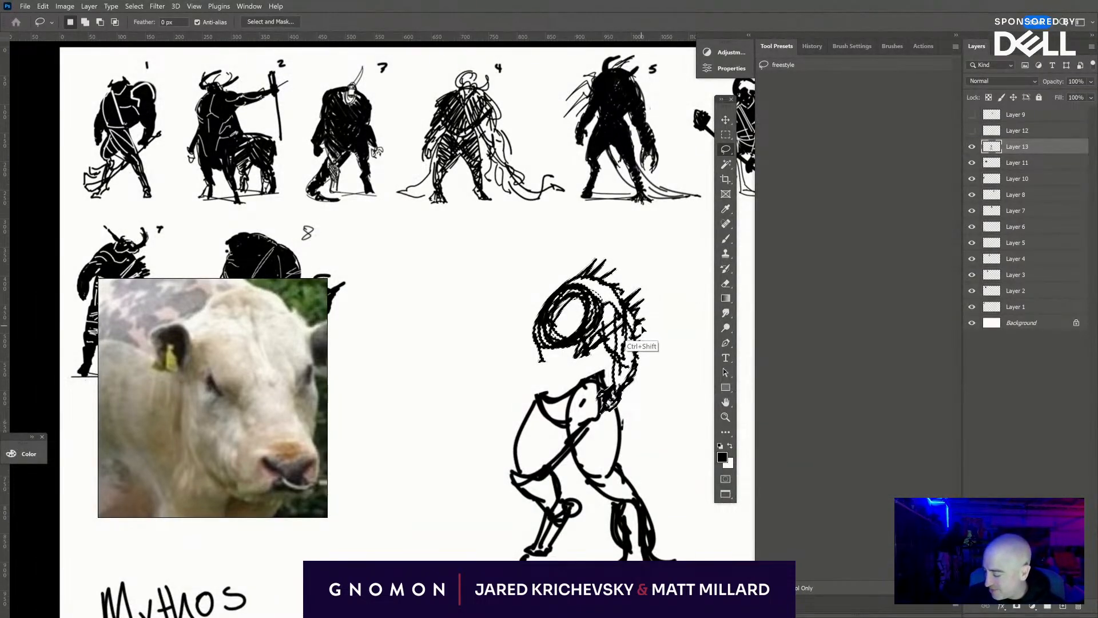
pyautogui.hotkey('ctrl', 'd')
# - Erase the creature's whole upper body with a large eraser, and clean away the knee circle and shaggy strokes around the lower legs
pyautogui.press('b')
pyautogui.press('e')
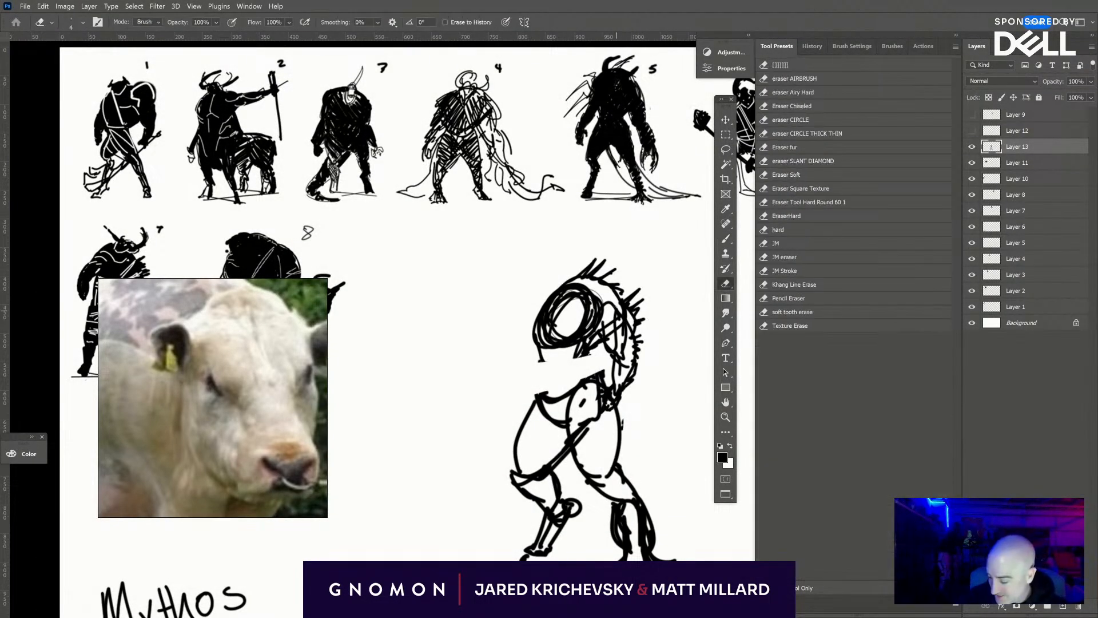
pyautogui.press(']')
pyautogui.press(']')
pyautogui.press(']')
pyautogui.press(']')
pyautogui.press(']')
pyautogui.press(']')
pyautogui.press(']')
pyautogui.press(']')
pyautogui.press(']')
pyautogui.press(']')
pyautogui.moveTo(635, 307)
pyautogui.mouseDown()
pyautogui.moveTo(530, 360)
pyautogui.moveTo(571, 299)
pyautogui.moveTo(632, 383)
pyautogui.moveTo(604, 349)
pyautogui.mouseUp()
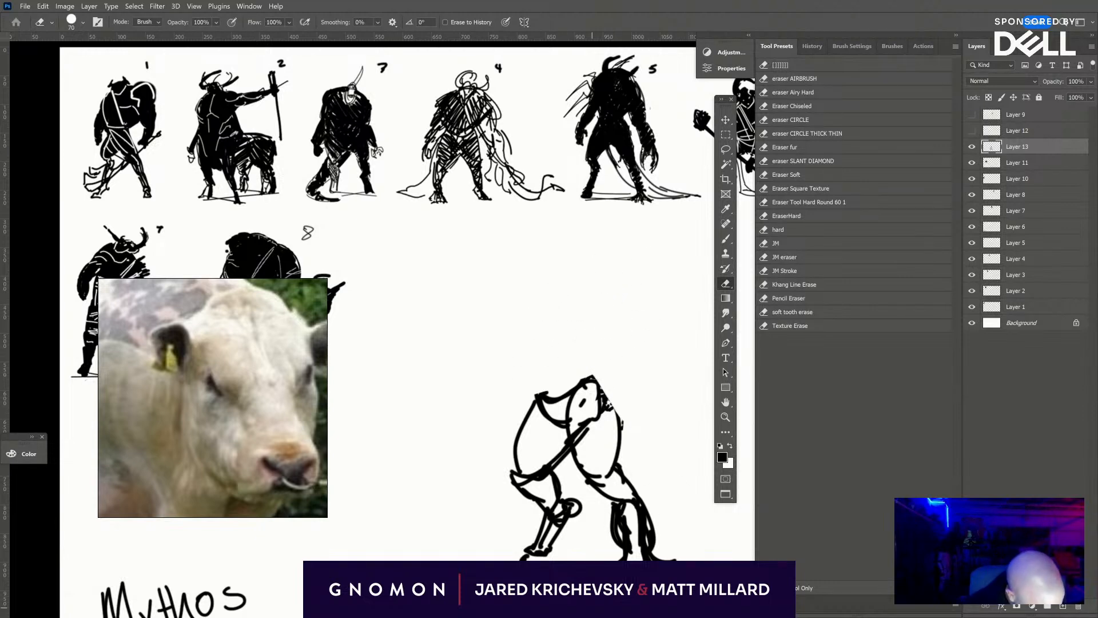
pyautogui.moveTo(594, 508); pyautogui.dragTo(609, 559)
pyautogui.moveTo(669, 491); pyautogui.dragTo(679, 572)
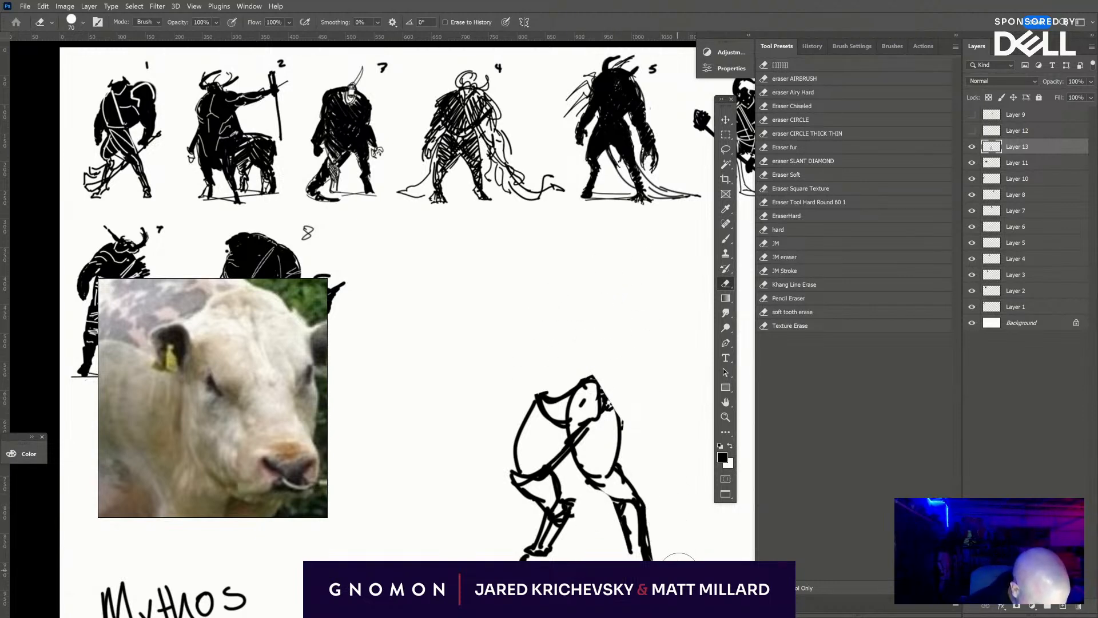
# - Brush a waist and a tall, slim torso rising from the hips, topped with a thin neck and a small forward-facing head
pyautogui.press('b')
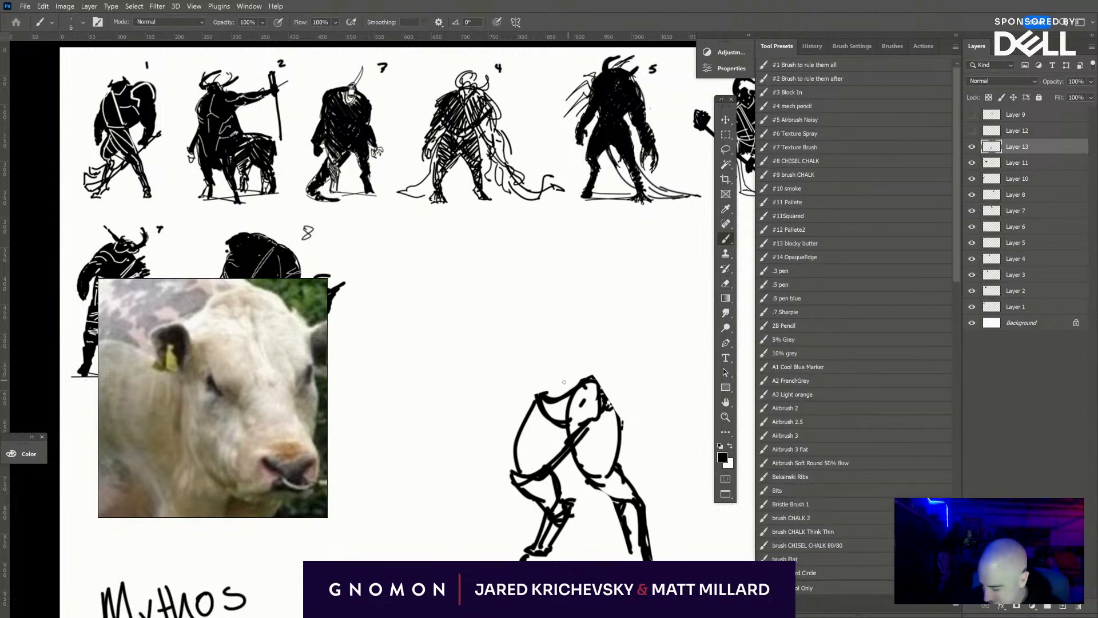
pyautogui.moveTo(549, 384)
pyautogui.mouseDown()
pyautogui.moveTo(572, 372)
pyautogui.moveTo(611, 404)
pyautogui.moveTo(572, 366)
pyautogui.moveTo(535, 408)
pyautogui.moveTo(548, 366)
pyautogui.moveTo(543, 301)
pyautogui.moveTo(544, 394)
pyautogui.mouseUp()
pyautogui.hotkey('ctrl', 'z')
pyautogui.hotkey('ctrl', 'z')
pyautogui.hotkey('ctrl', 'z')
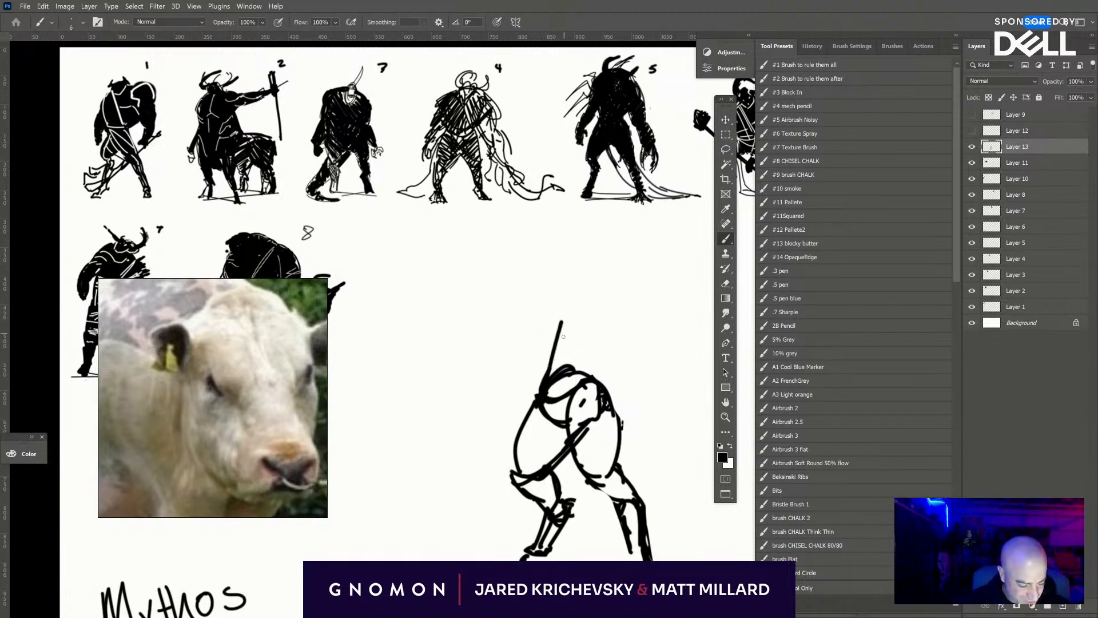
pyautogui.moveTo(563, 315); pyautogui.dragTo(576, 294)
pyautogui.moveTo(579, 294)
pyautogui.mouseDown()
pyautogui.moveTo(606, 317)
pyautogui.moveTo(602, 382)
pyautogui.moveTo(590, 275)
pyautogui.moveTo(600, 313)
pyautogui.moveTo(562, 329)
pyautogui.moveTo(544, 403)
pyautogui.mouseUp()
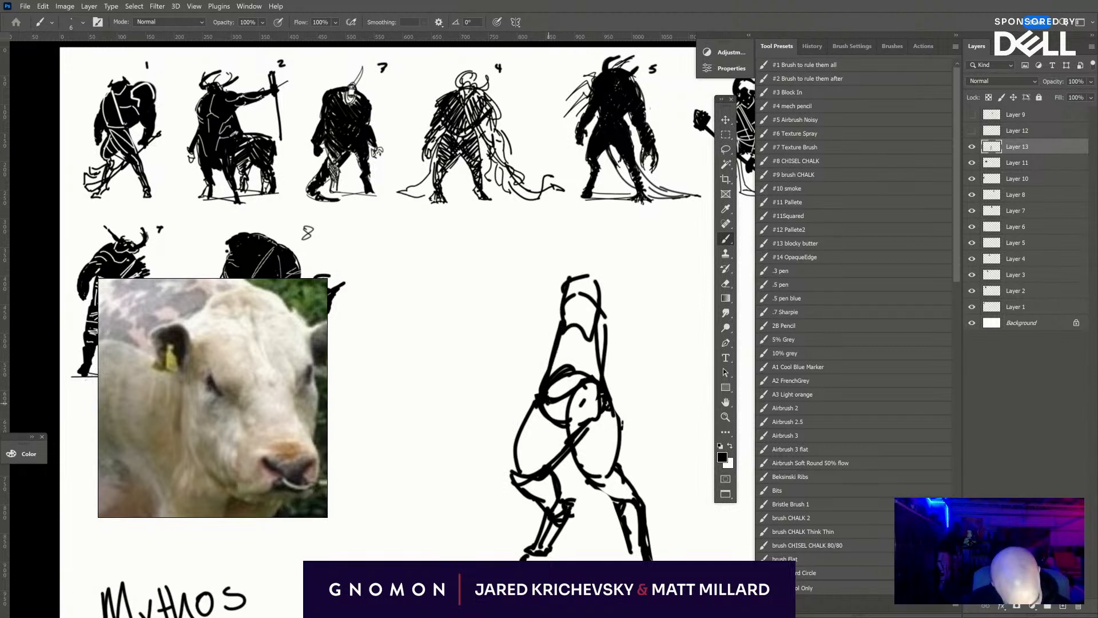
pyautogui.moveTo(592, 375); pyautogui.dragTo(596, 331)
pyautogui.moveTo(571, 278)
pyautogui.mouseDown()
pyautogui.moveTo(562, 253)
pyautogui.moveTo(538, 250)
pyautogui.moveTo(568, 252)
pyautogui.mouseUp()
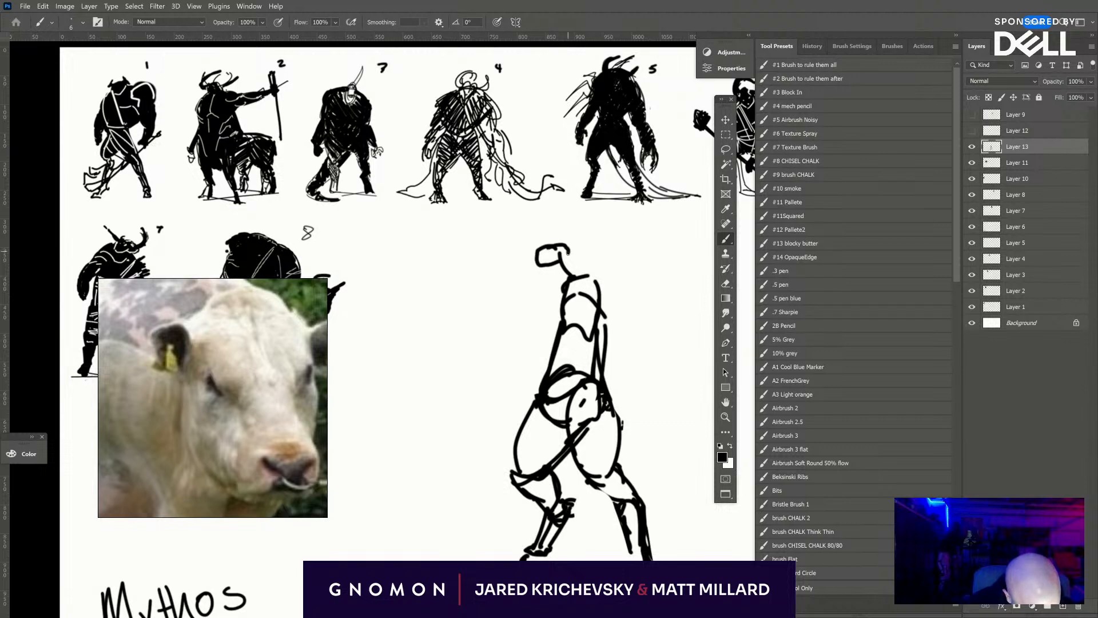
# - Thicken the front thigh and torso outlines, and fill the creature's small head and neck with black
pyautogui.moveTo(579, 444); pyautogui.dragTo(534, 484)
pyautogui.moveTo(539, 408); pyautogui.dragTo(512, 472)
pyautogui.moveTo(518, 457); pyautogui.dragTo(536, 404)
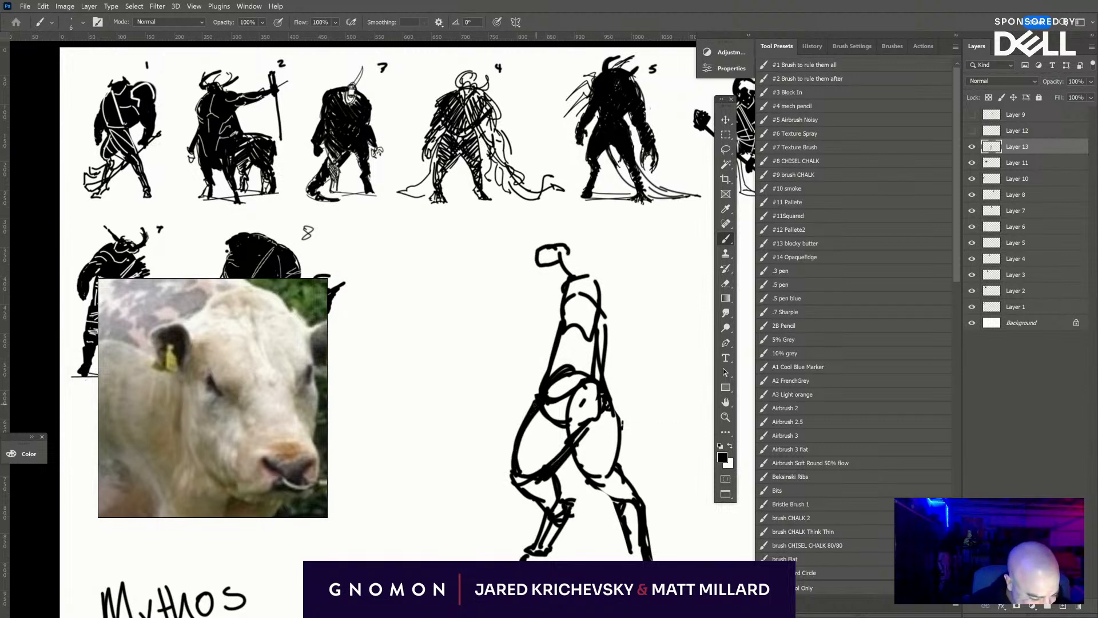
pyautogui.moveTo(560, 338)
pyautogui.mouseDown()
pyautogui.moveTo(555, 390)
pyautogui.moveTo(569, 334)
pyautogui.mouseUp()
pyautogui.moveTo(613, 408); pyautogui.dragTo(596, 287)
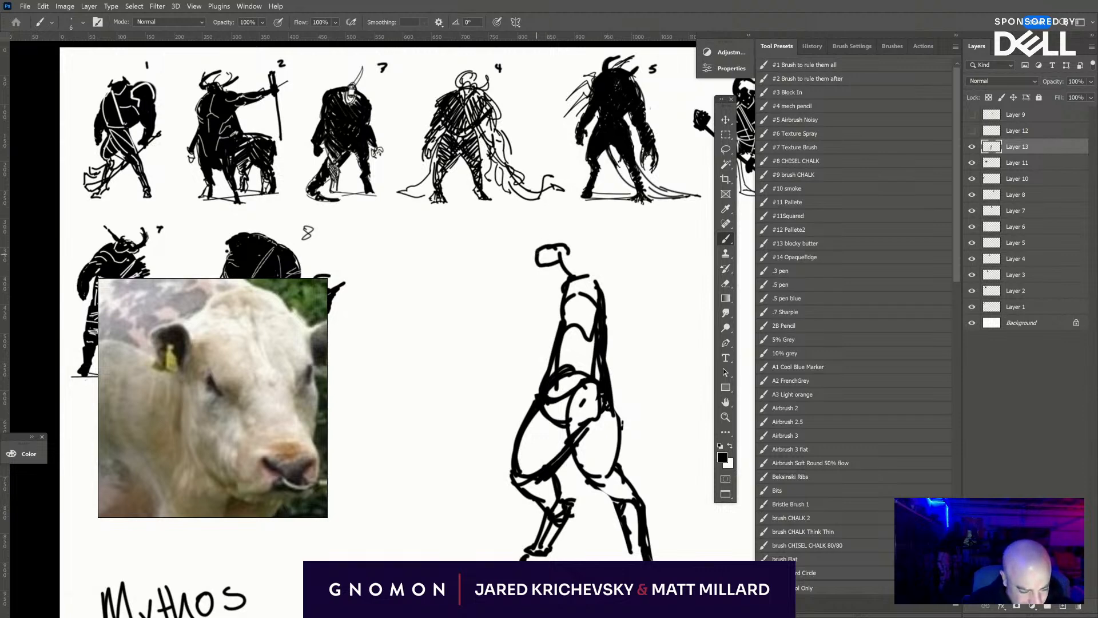
pyautogui.moveTo(536, 252)
pyautogui.mouseDown()
pyautogui.moveTo(567, 252)
pyautogui.moveTo(583, 275)
pyautogui.mouseUp()
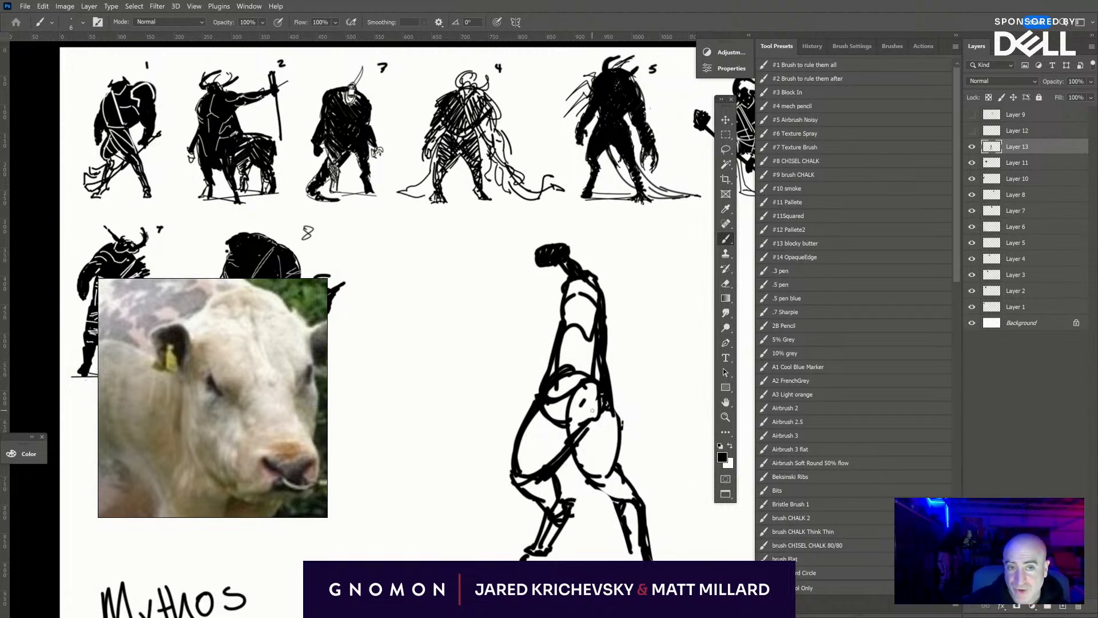
# - Fill the creature's hips, thighs and lower legs with dense black brush hatching, and strengthen the torso's front edge
pyautogui.moveTo(563, 513); pyautogui.dragTo(560, 523)
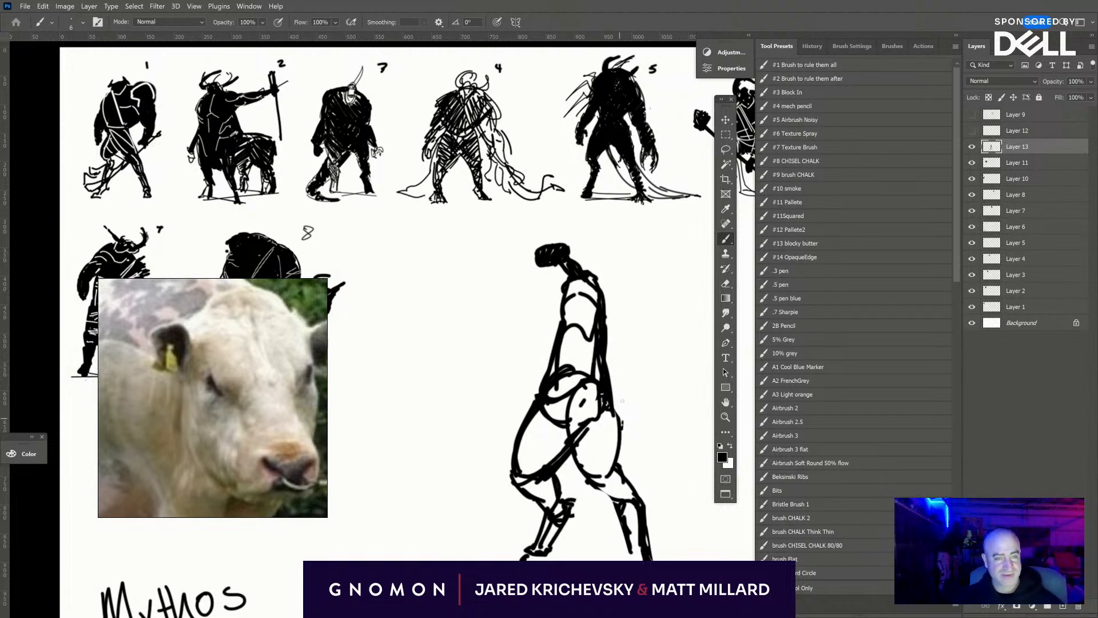
pyautogui.moveTo(566, 290)
pyautogui.mouseDown()
pyautogui.moveTo(569, 323)
pyautogui.moveTo(549, 353)
pyautogui.moveTo(552, 343)
pyautogui.mouseUp()
pyautogui.moveTo(518, 470)
pyautogui.mouseDown()
pyautogui.moveTo(541, 409)
pyautogui.moveTo(563, 401)
pyautogui.moveTo(529, 486)
pyautogui.moveTo(558, 506)
pyautogui.moveTo(538, 558)
pyautogui.moveTo(477, 487)
pyautogui.moveTo(504, 496)
pyautogui.mouseUp()
pyautogui.moveTo(502, 423)
pyautogui.mouseDown()
pyautogui.moveTo(508, 431)
pyautogui.moveTo(530, 400)
pyautogui.moveTo(537, 412)
pyautogui.mouseUp()
pyautogui.moveTo(515, 363)
pyautogui.mouseDown()
pyautogui.moveTo(538, 401)
pyautogui.moveTo(489, 381)
pyautogui.moveTo(479, 364)
pyautogui.mouseUp()
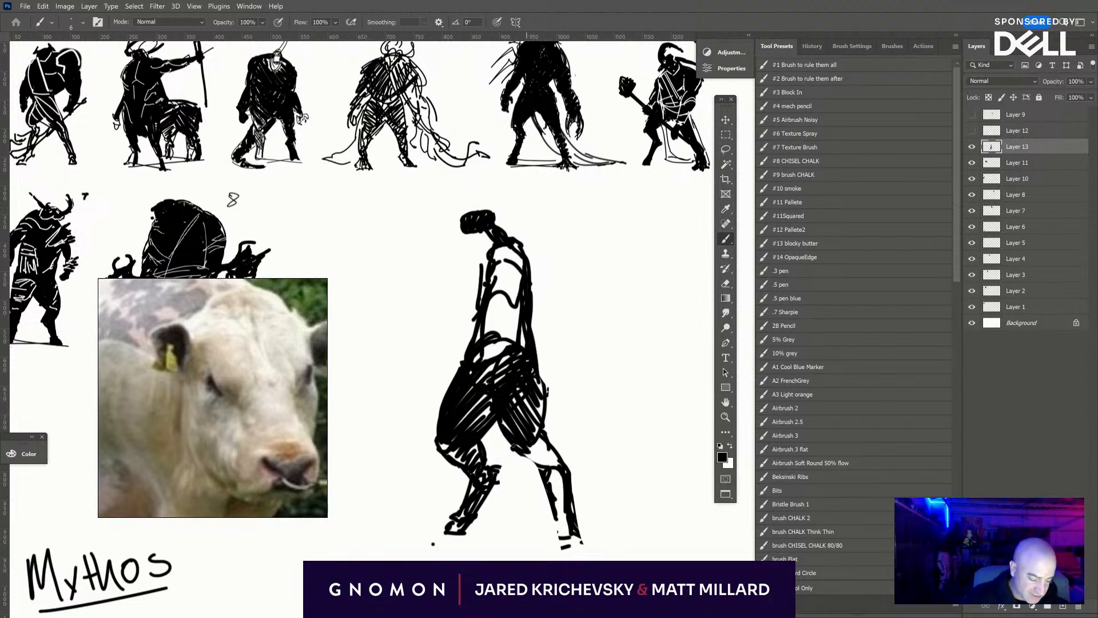
pyautogui.moveTo(543, 445)
pyautogui.mouseDown()
pyautogui.moveTo(532, 475)
pyautogui.moveTo(538, 427)
pyautogui.mouseUp()
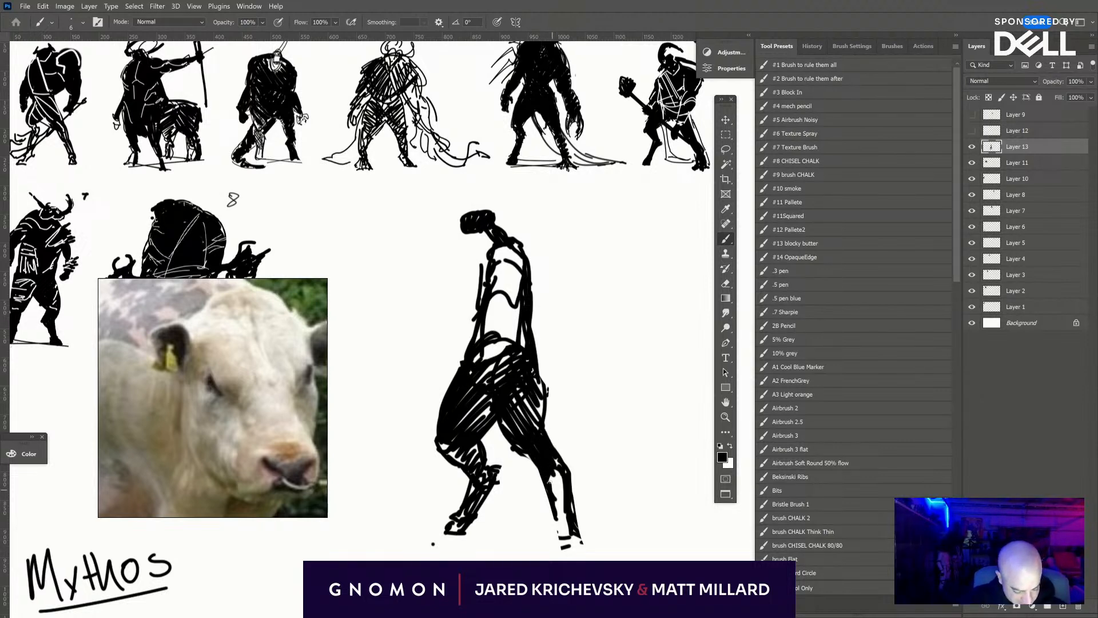
pyautogui.moveTo(554, 474)
pyautogui.mouseDown()
pyautogui.moveTo(561, 531)
pyautogui.moveTo(566, 489)
pyautogui.mouseUp()
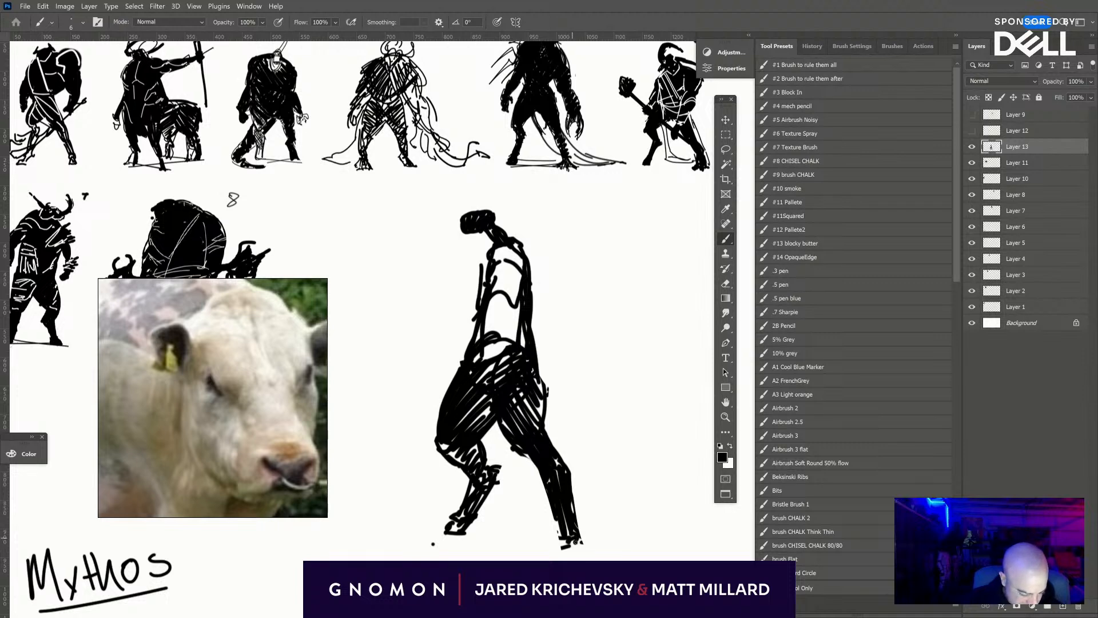
pyautogui.moveTo(470, 366)
pyautogui.mouseDown()
pyautogui.moveTo(497, 369)
pyautogui.moveTo(489, 350)
pyautogui.moveTo(515, 363)
pyautogui.moveTo(526, 329)
pyautogui.moveTo(506, 328)
pyautogui.mouseUp()
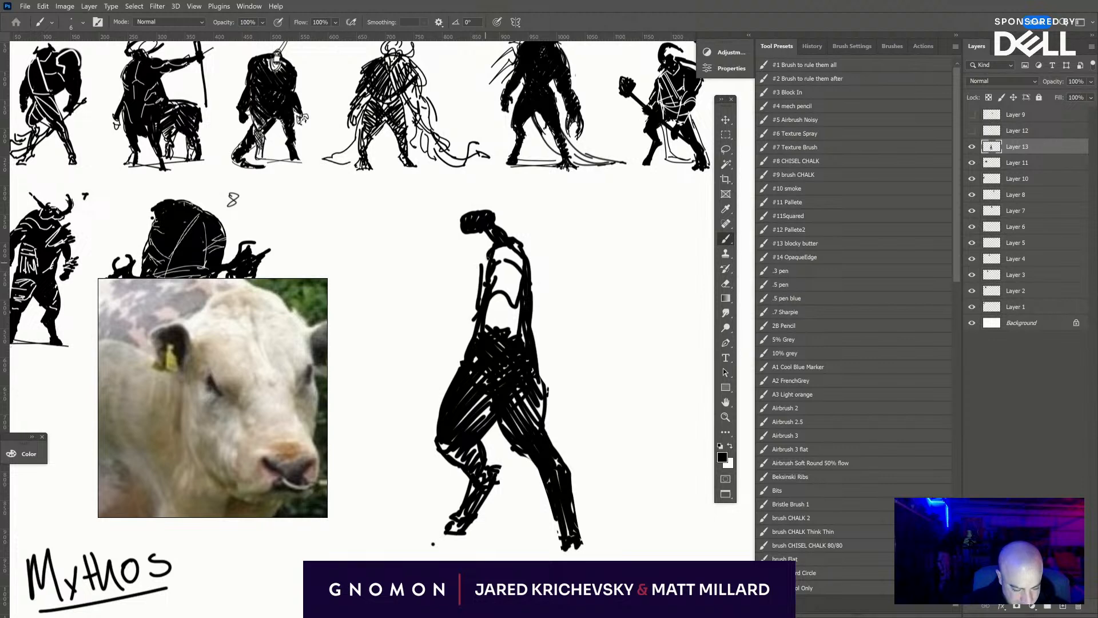
# - Brush a small front shoulder curve, and paint the rear arm hanging bent behind the torso and ending in a small fist
pyautogui.moveTo(470, 275)
pyautogui.mouseDown()
pyautogui.moveTo(490, 254)
pyautogui.moveTo(466, 282)
pyautogui.mouseUp()
pyautogui.hotkey('ctrl', 'z')
pyautogui.hotkey('ctrl', 'z')
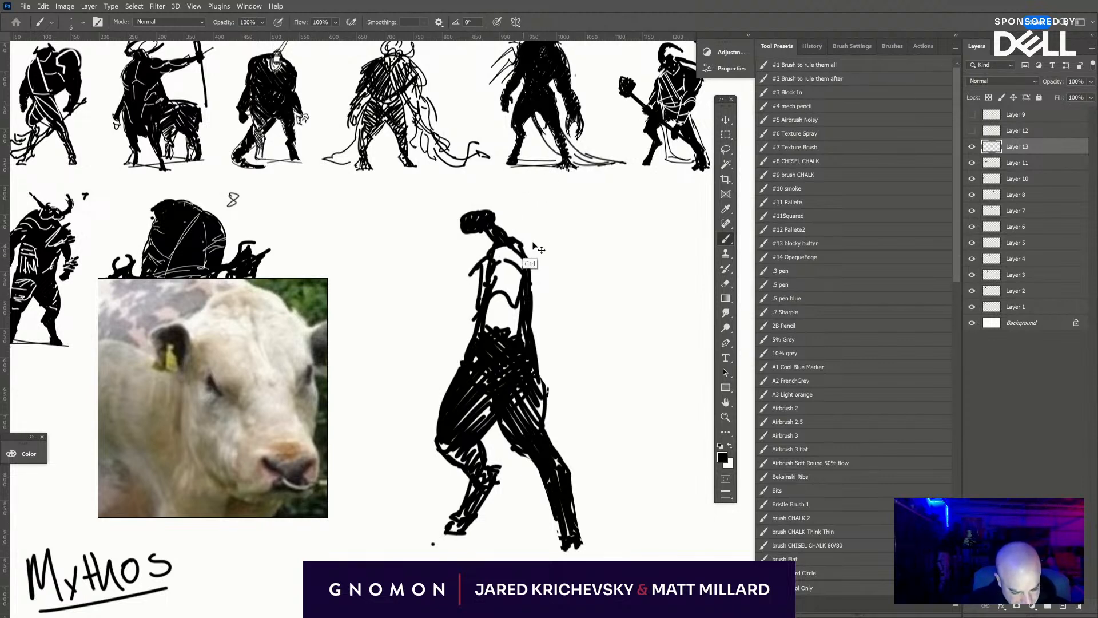
pyautogui.moveTo(514, 237)
pyautogui.mouseDown()
pyautogui.moveTo(556, 278)
pyautogui.moveTo(571, 327)
pyautogui.moveTo(560, 336)
pyautogui.moveTo(570, 336)
pyautogui.mouseUp()
pyautogui.moveTo(558, 277); pyautogui.dragTo(569, 318)
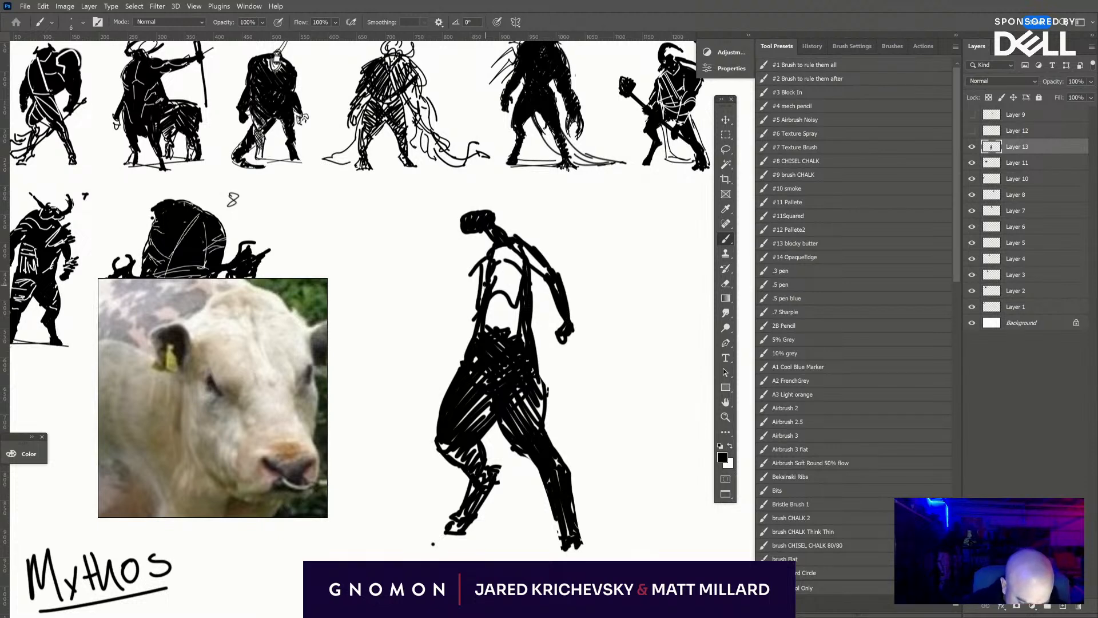
# - Brush the front arm reaching down beside the torso, and thicken both arms at the shoulders
pyautogui.moveTo(486, 280); pyautogui.dragTo(466, 306)
pyautogui.moveTo(488, 260); pyautogui.dragTo(470, 302)
pyautogui.moveTo(485, 282); pyautogui.dragTo(446, 344)
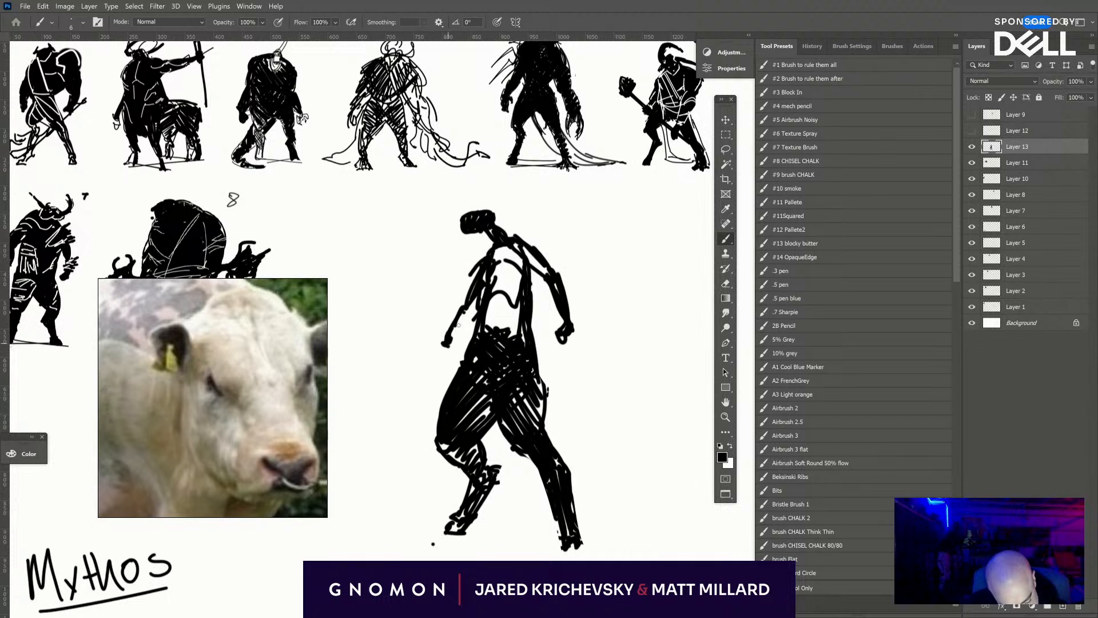
pyautogui.moveTo(495, 246); pyautogui.dragTo(463, 305)
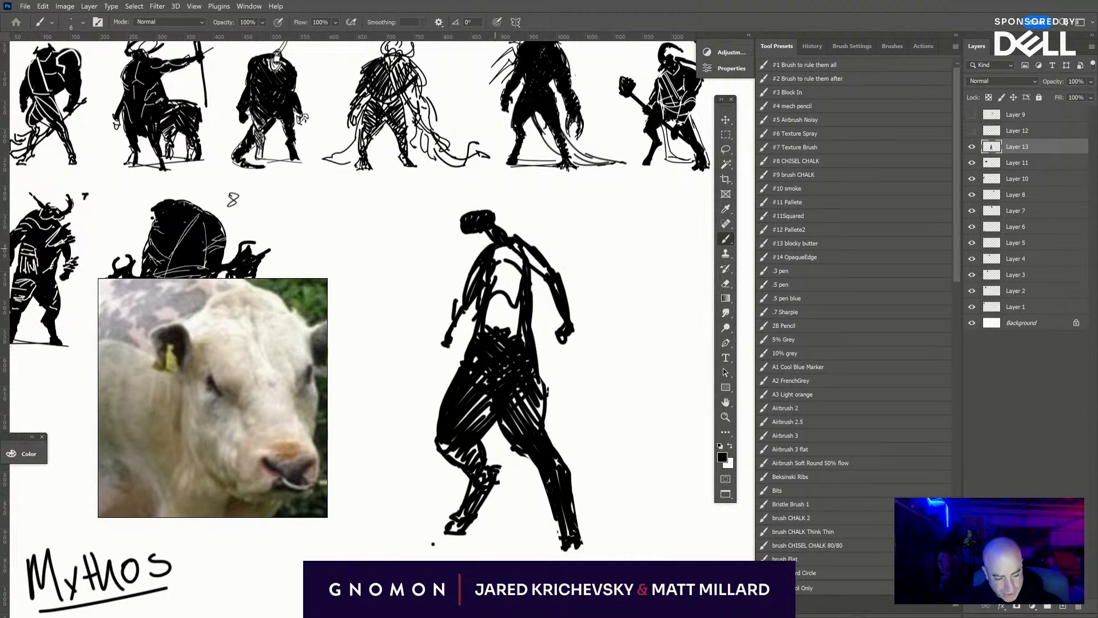
pyautogui.moveTo(514, 244); pyautogui.dragTo(540, 266)
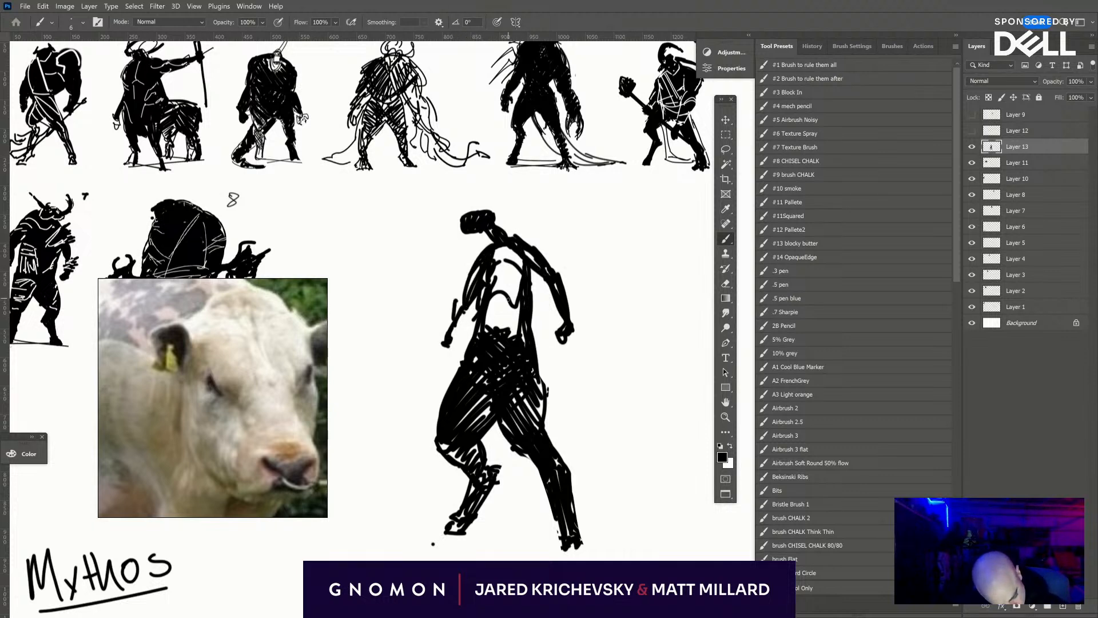
# - Hatch the torso black, build up a thick neck and mane behind the head, and trim the head's shape with the eraser
pyautogui.moveTo(493, 303); pyautogui.dragTo(518, 289)
pyautogui.moveTo(501, 338)
pyautogui.mouseDown()
pyautogui.moveTo(522, 272)
pyautogui.moveTo(493, 254)
pyautogui.mouseUp()
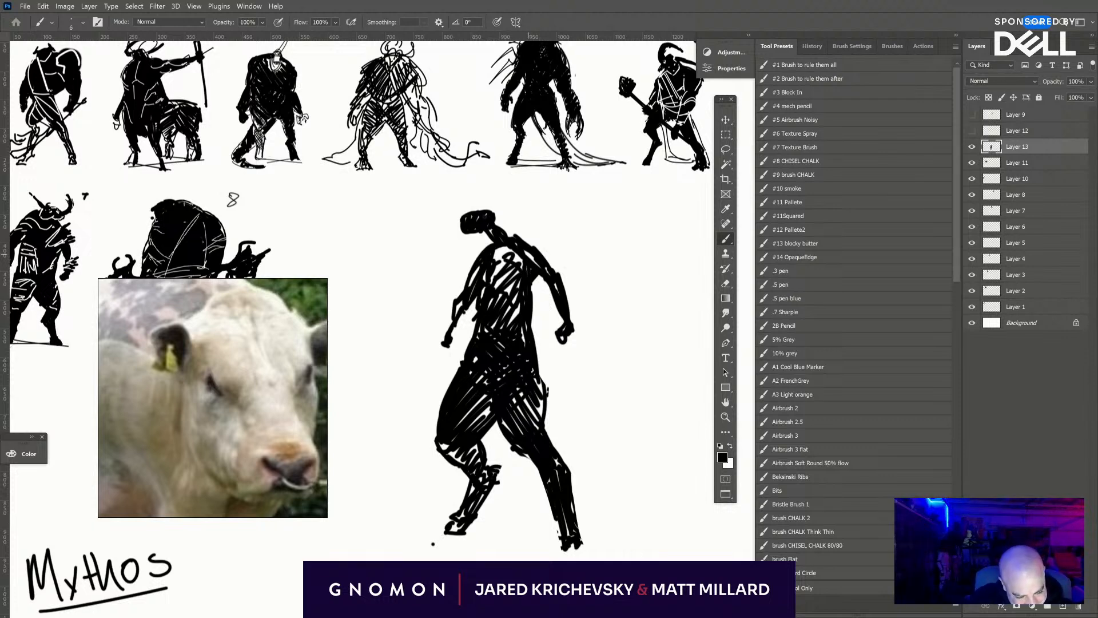
pyautogui.moveTo(524, 234)
pyautogui.mouseDown()
pyautogui.moveTo(490, 216)
pyautogui.moveTo(496, 256)
pyautogui.mouseUp()
pyautogui.moveTo(492, 213); pyautogui.dragTo(502, 207)
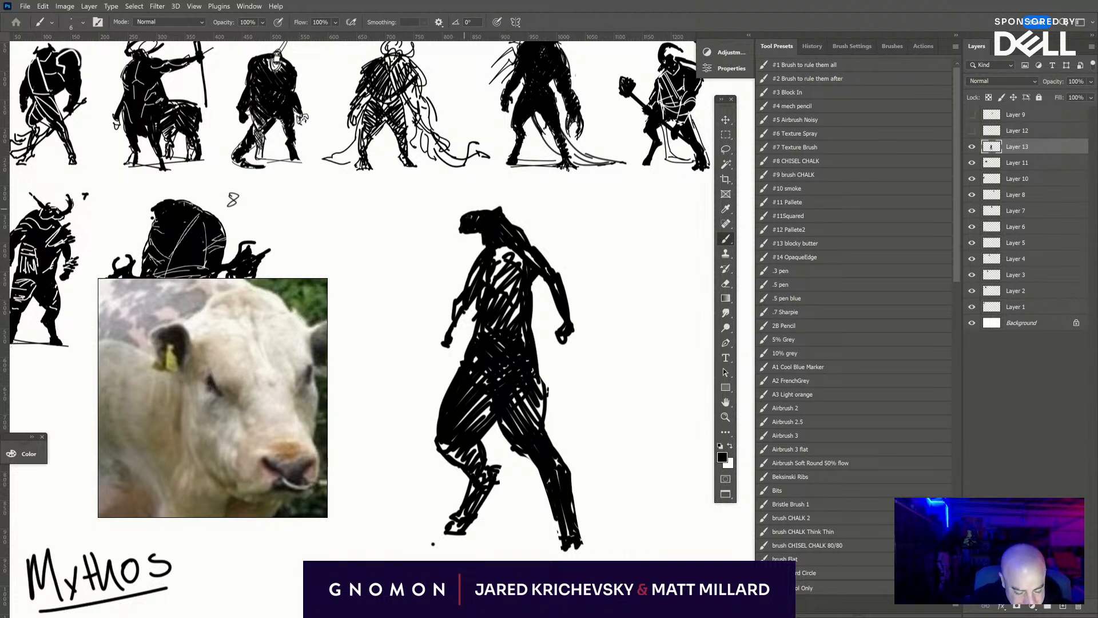
pyautogui.press('e')
pyautogui.moveTo(474, 226)
pyautogui.mouseDown()
pyautogui.moveTo(466, 208)
pyautogui.moveTo(486, 203)
pyautogui.moveTo(464, 226)
pyautogui.moveTo(491, 202)
pyautogui.moveTo(500, 205)
pyautogui.moveTo(477, 229)
pyautogui.moveTo(490, 217)
pyautogui.moveTo(533, 243)
pyautogui.mouseUp()
pyautogui.press('b')
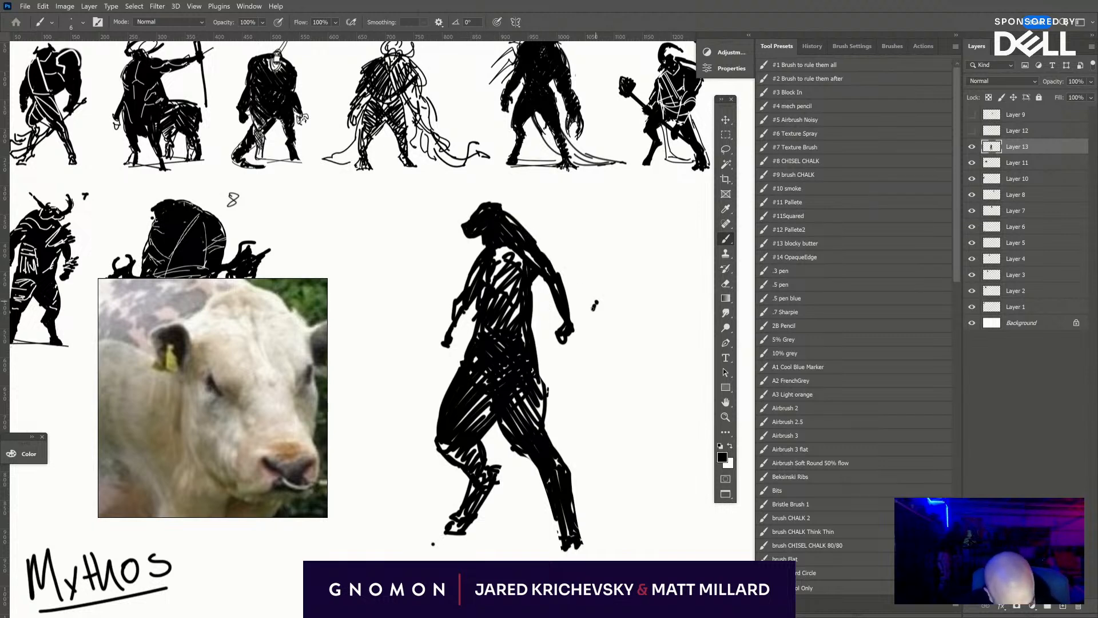
# - Draw a long diagonal staff through the rear hand, thicken the front forearm, and darken the chest and rear shoulder
pyautogui.moveTo(538, 357); pyautogui.dragTo(640, 273)
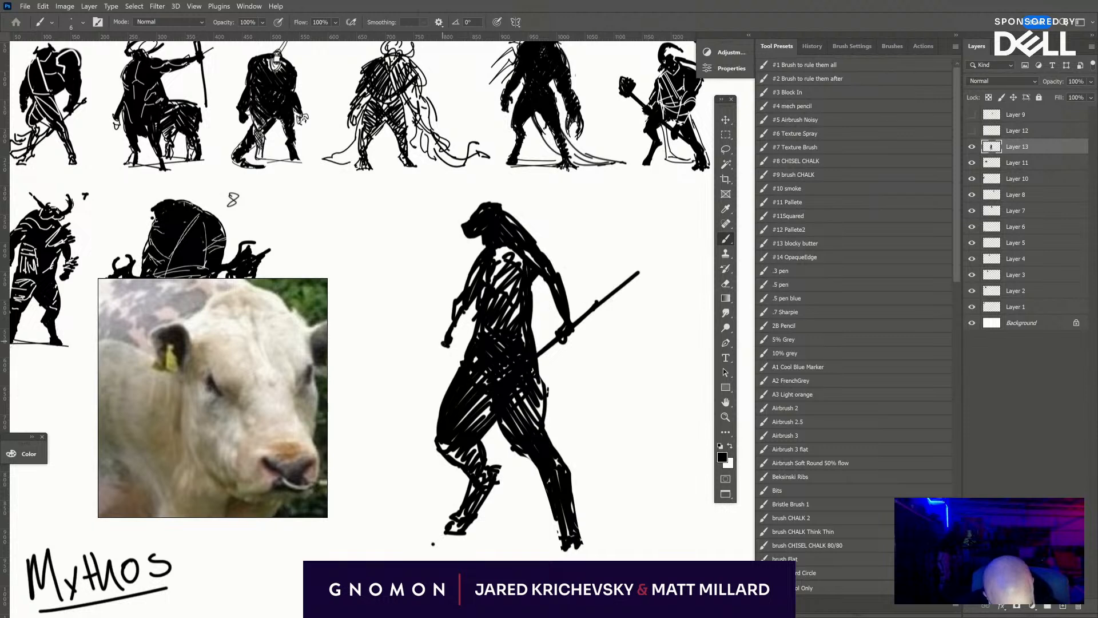
pyautogui.moveTo(454, 330); pyautogui.dragTo(480, 298)
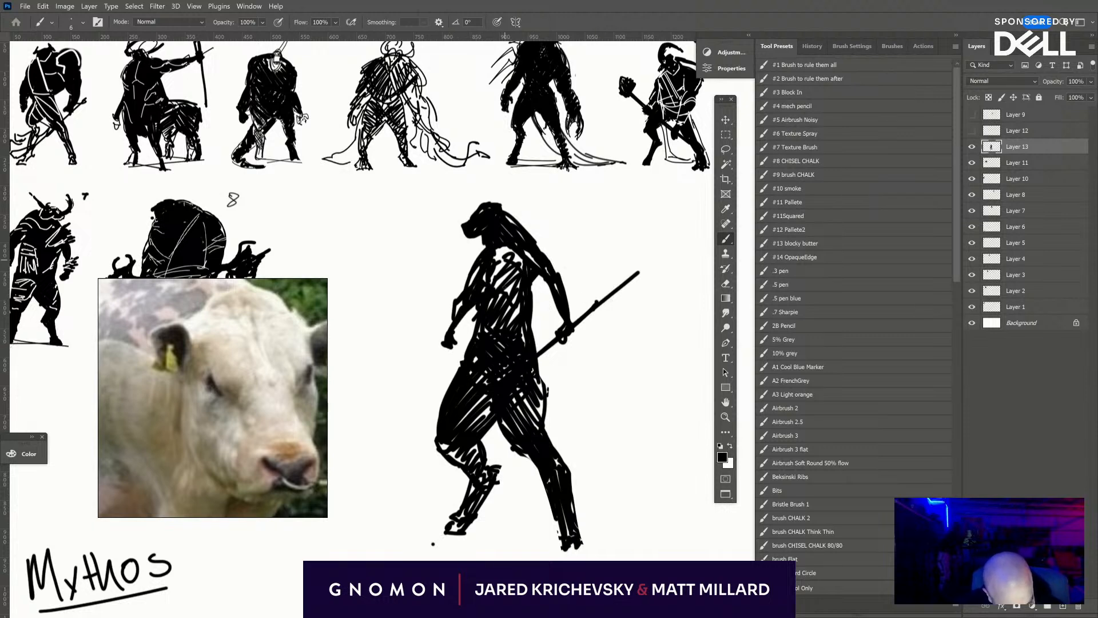
pyautogui.moveTo(505, 260)
pyautogui.mouseDown()
pyautogui.moveTo(499, 274)
pyautogui.moveTo(519, 268)
pyautogui.moveTo(499, 247)
pyautogui.moveTo(478, 259)
pyautogui.moveTo(547, 257)
pyautogui.mouseUp()
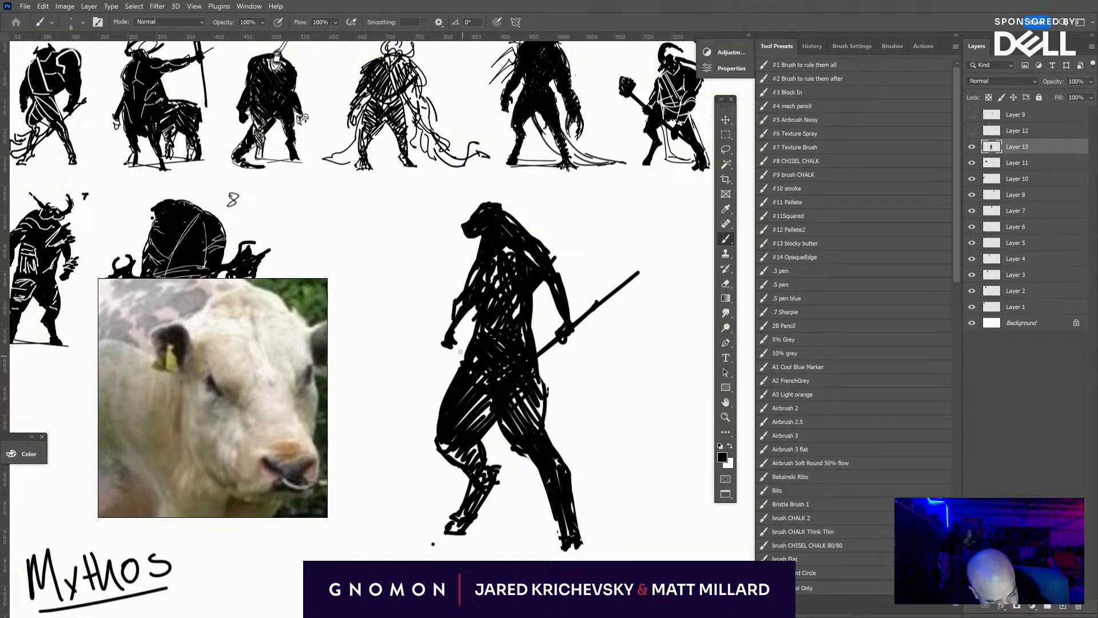
# - Trim the waist and hip edges with the eraser at size 10, and brush a rounder contour onto the rear hip
pyautogui.press('e')
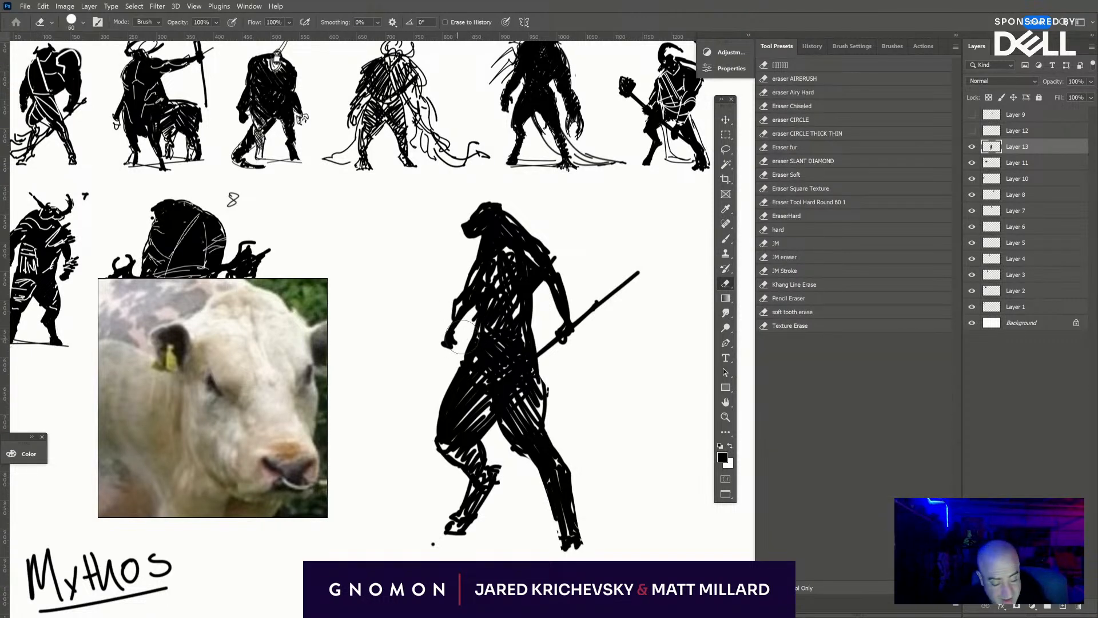
pyautogui.press('[')
pyautogui.press('[')
pyautogui.press('[')
pyautogui.press('[')
pyautogui.press('[')
pyautogui.press('[')
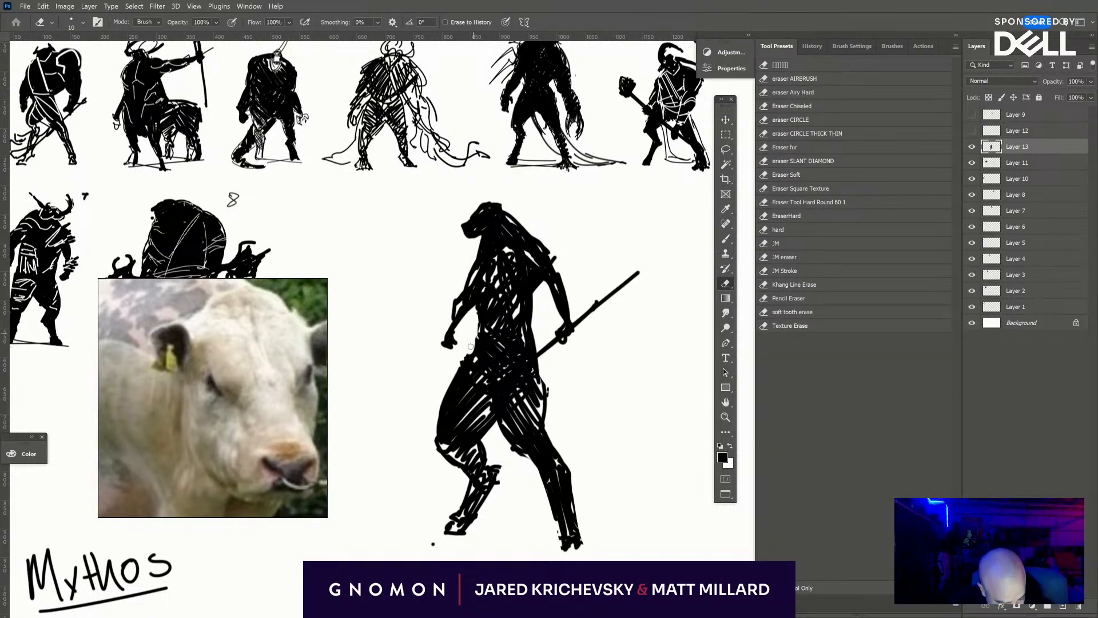
pyautogui.moveTo(533, 297)
pyautogui.mouseDown()
pyautogui.moveTo(536, 345)
pyautogui.moveTo(535, 285)
pyautogui.mouseUp()
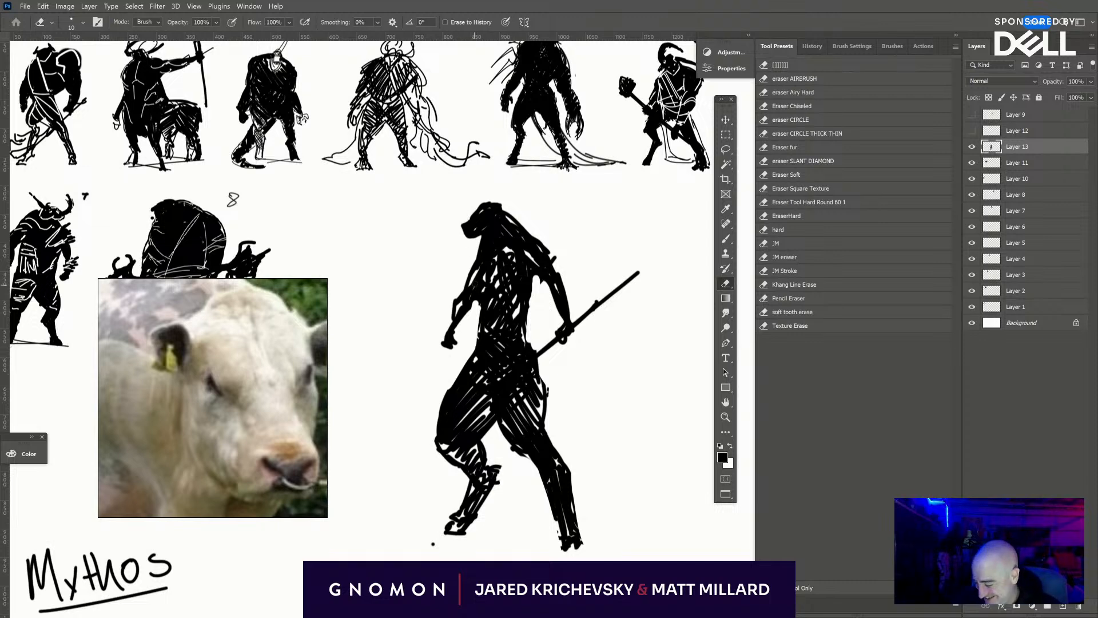
pyautogui.press('b')
pyautogui.moveTo(522, 323)
pyautogui.mouseDown()
pyautogui.moveTo(543, 396)
pyautogui.moveTo(539, 377)
pyautogui.moveTo(533, 436)
pyautogui.mouseUp()
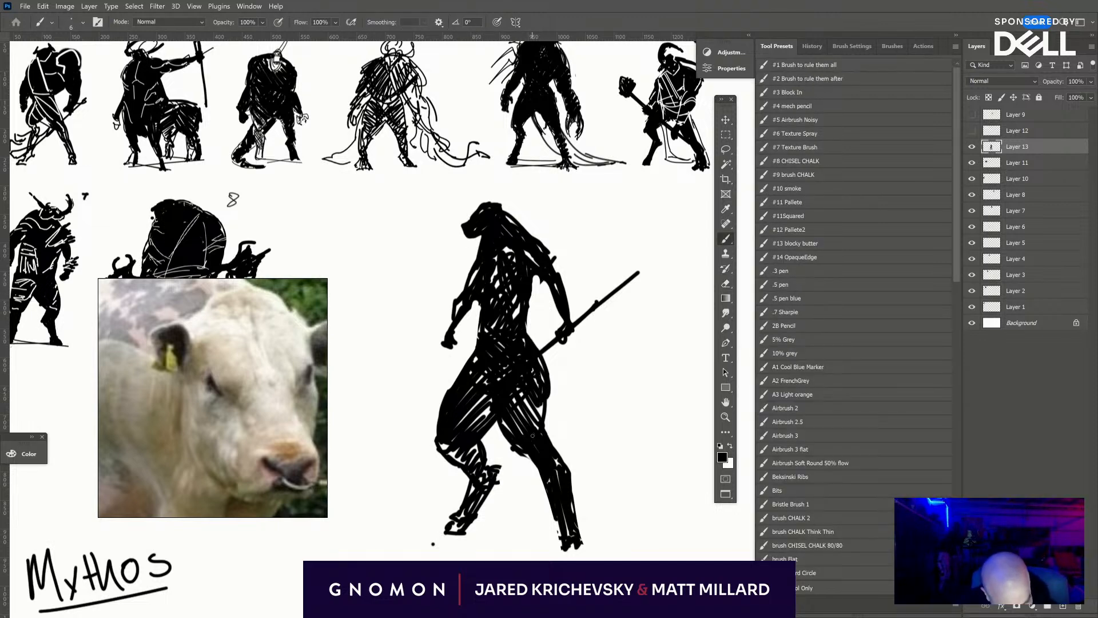
# - Switch the reference board to the full-body bull photo and examine its hindquarters up close
pyautogui.scroll(-6, 213, 398)
pyautogui.moveTo(212, 395); pyautogui.dragTo(243, 417)
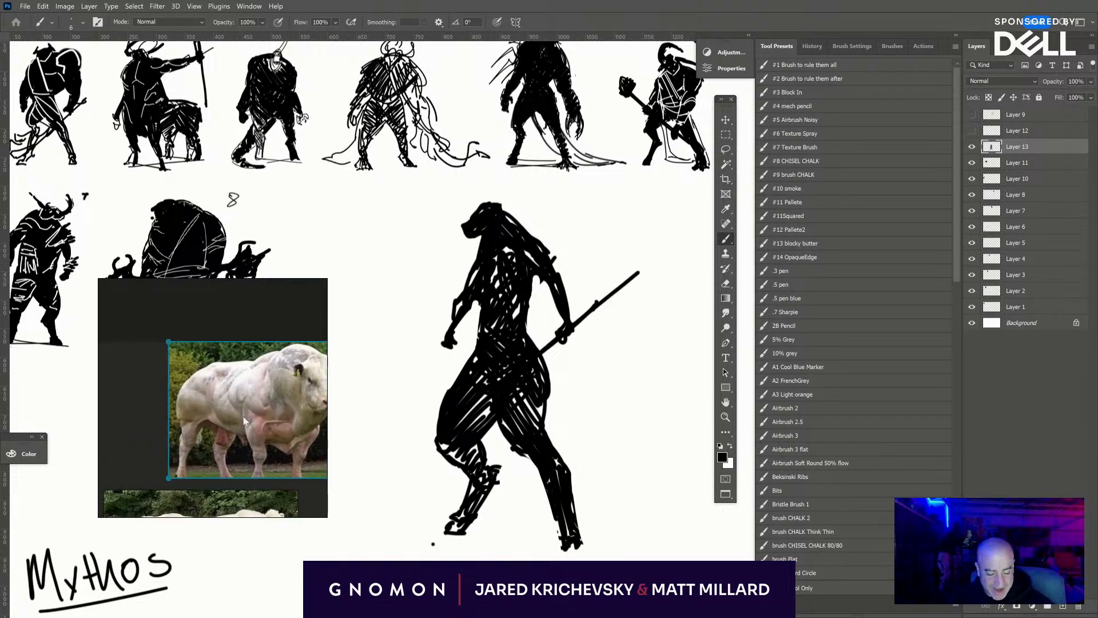
pyautogui.scroll(4, 207, 414)
pyautogui.scroll(2, 205, 414)
pyautogui.moveTo(202, 449); pyautogui.dragTo(222, 415)
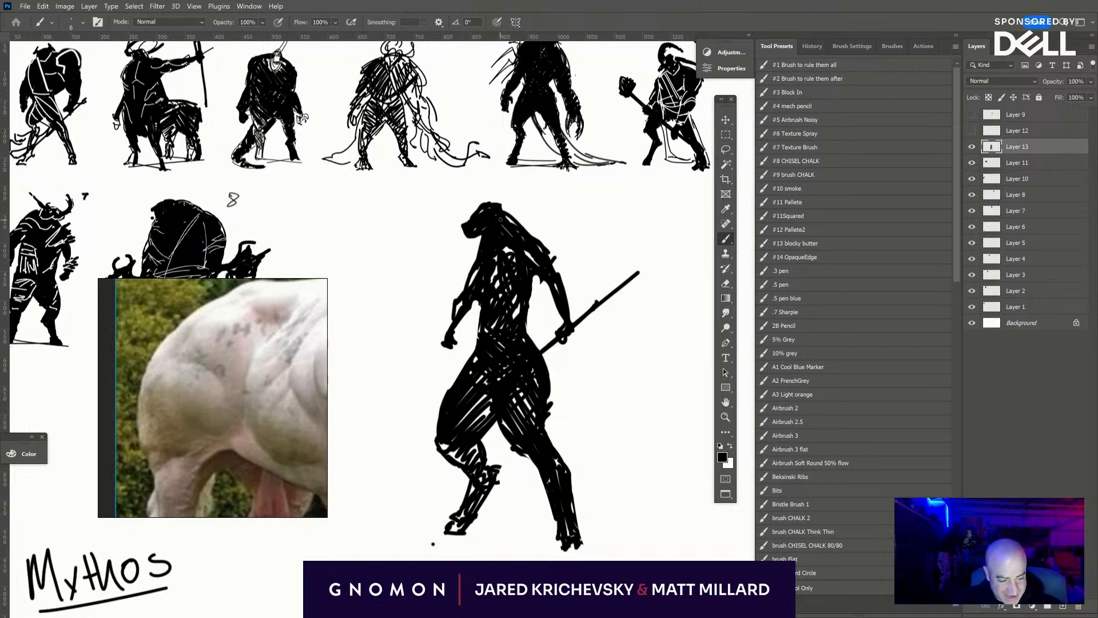
# - Bulk up the rear shoulder, rear hand and front upper arm, and fill the torso's remaining gaps with solid black
pyautogui.moveTo(500, 219); pyautogui.dragTo(548, 258)
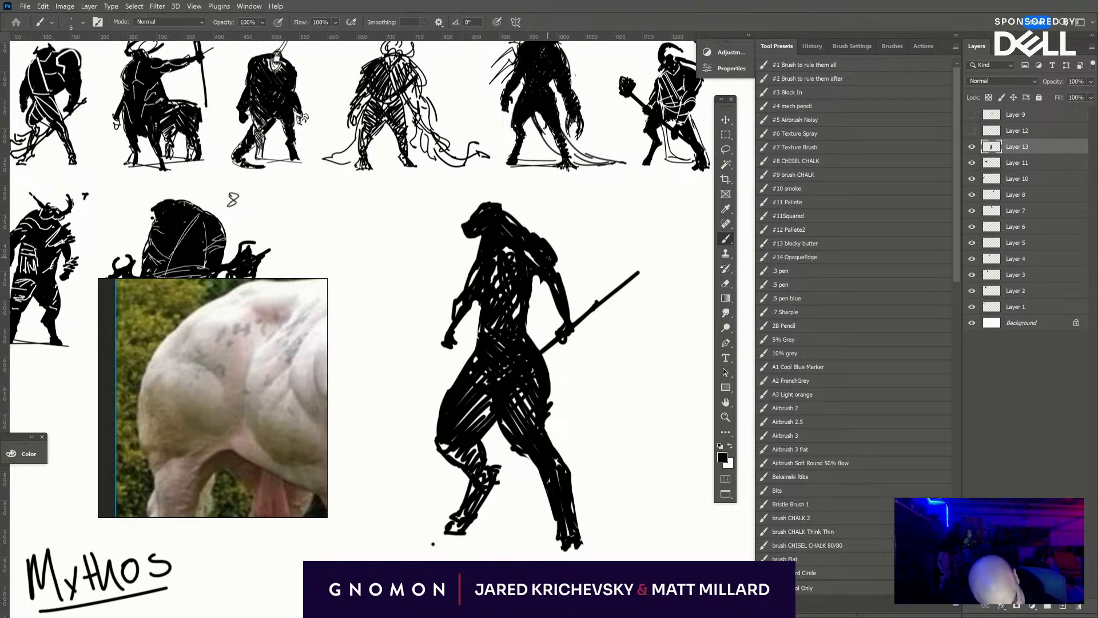
pyautogui.moveTo(564, 338); pyautogui.dragTo(570, 323)
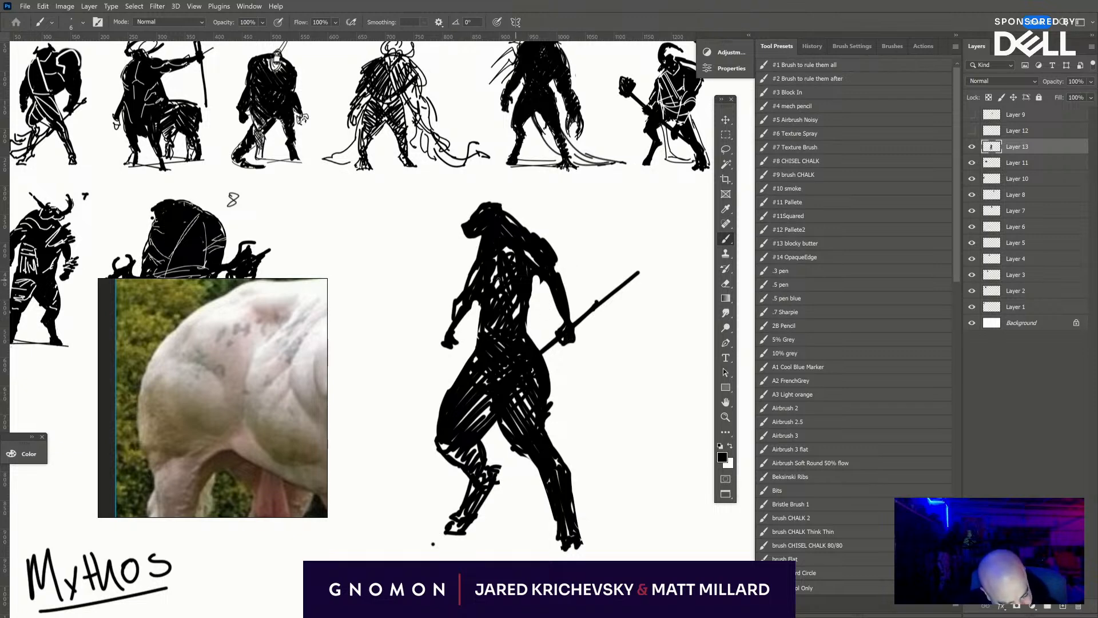
pyautogui.moveTo(467, 284); pyautogui.dragTo(480, 255)
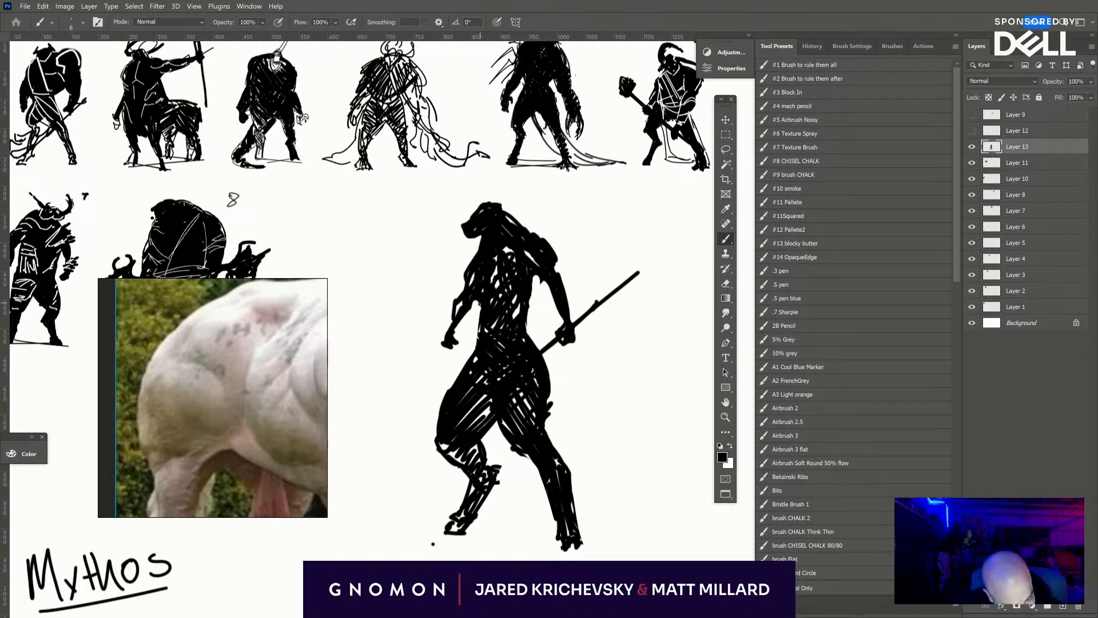
pyautogui.press('e')
pyautogui.press('b')
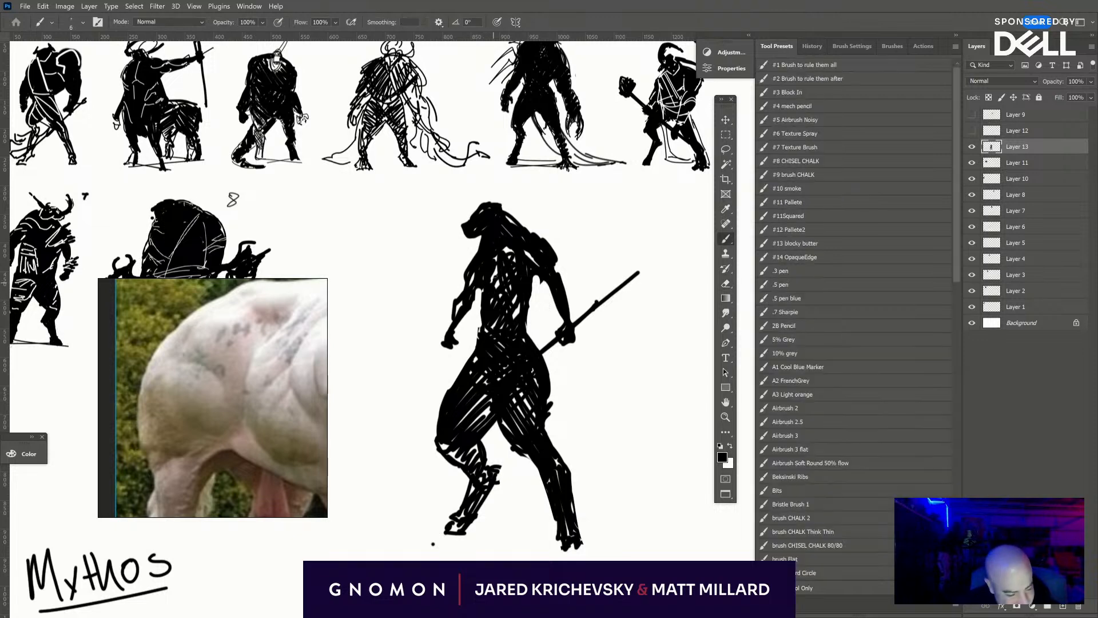
pyautogui.moveTo(508, 275)
pyautogui.mouseDown()
pyautogui.moveTo(517, 318)
pyautogui.moveTo(529, 292)
pyautogui.mouseUp()
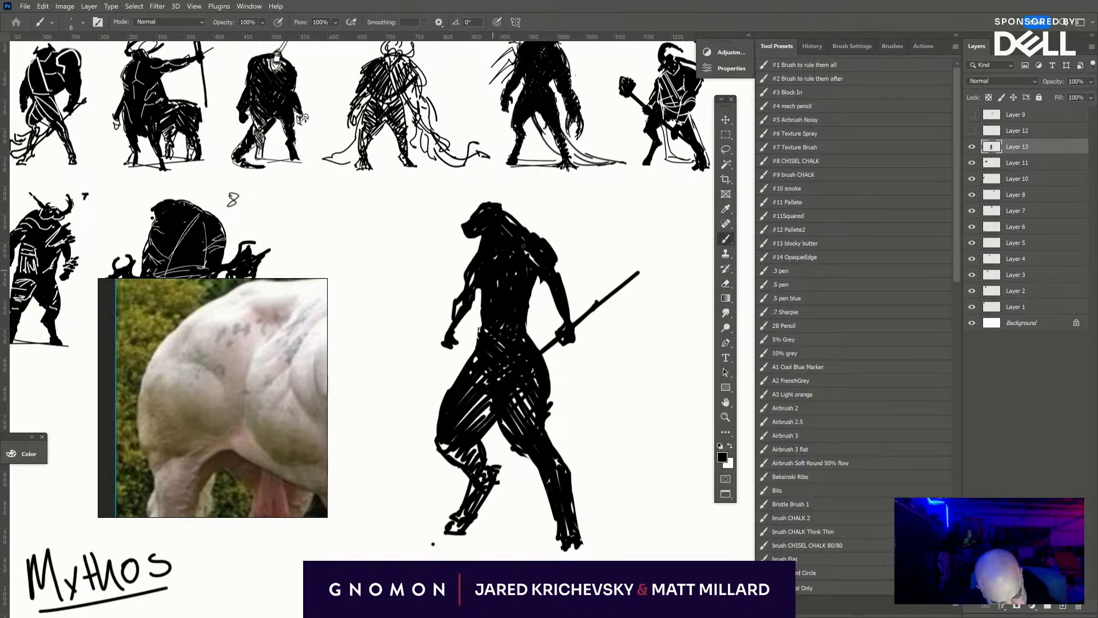
# - Erase thin white lines into the silhouette for a collar, crossed diagonal chest straps and a belt around the waist
pyautogui.press('e')
pyautogui.press('x')
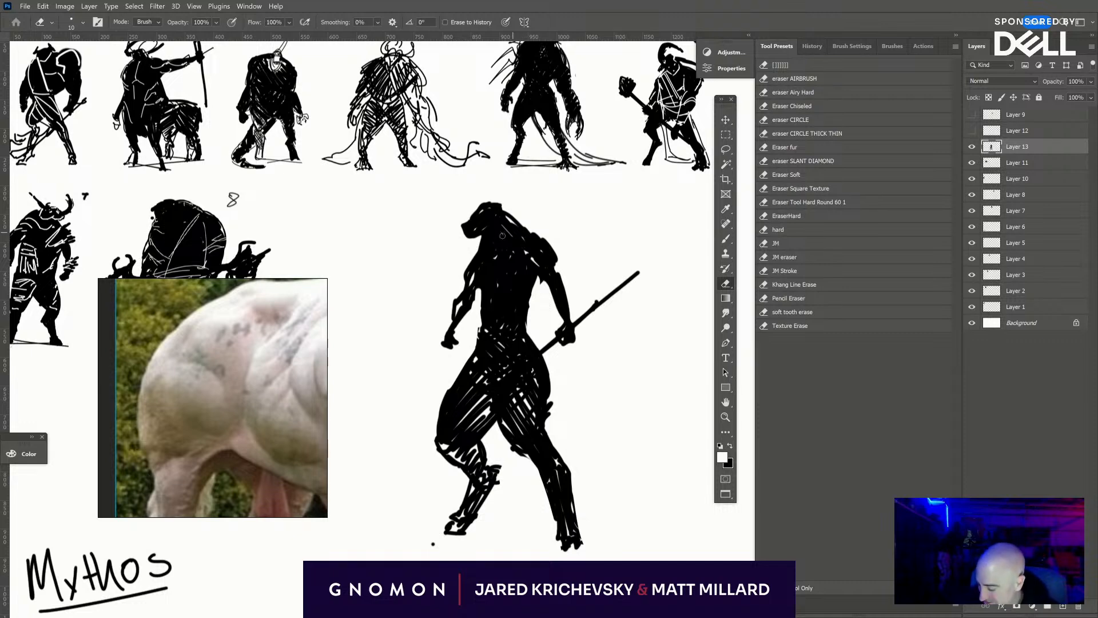
pyautogui.press('[')
pyautogui.press('[')
pyautogui.moveTo(527, 235)
pyautogui.mouseDown()
pyautogui.moveTo(479, 260)
pyautogui.moveTo(517, 297)
pyautogui.mouseUp()
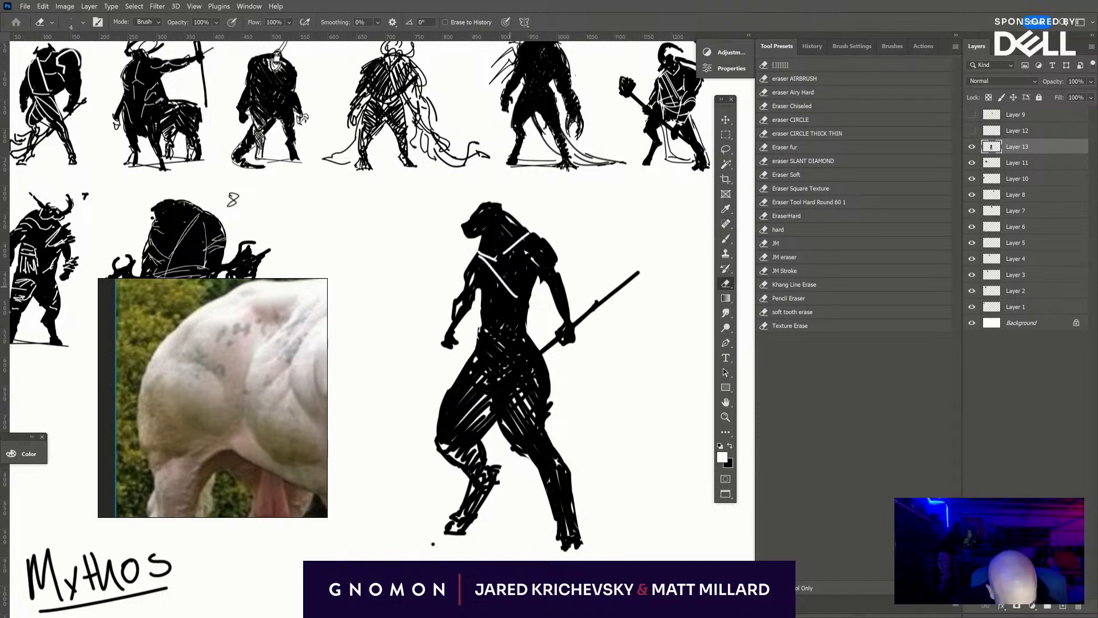
pyautogui.moveTo(489, 258); pyautogui.dragTo(526, 306)
pyautogui.moveTo(482, 342); pyautogui.dragTo(520, 329)
pyautogui.moveTo(477, 339); pyautogui.dragTo(516, 327)
# - Scale the finished creature to 43.71%, flip it horizontally and place it beside figure 8 in the second row
pyautogui.hotkey('ctrl', '-')
pyautogui.hotkey('ctrl', '-')
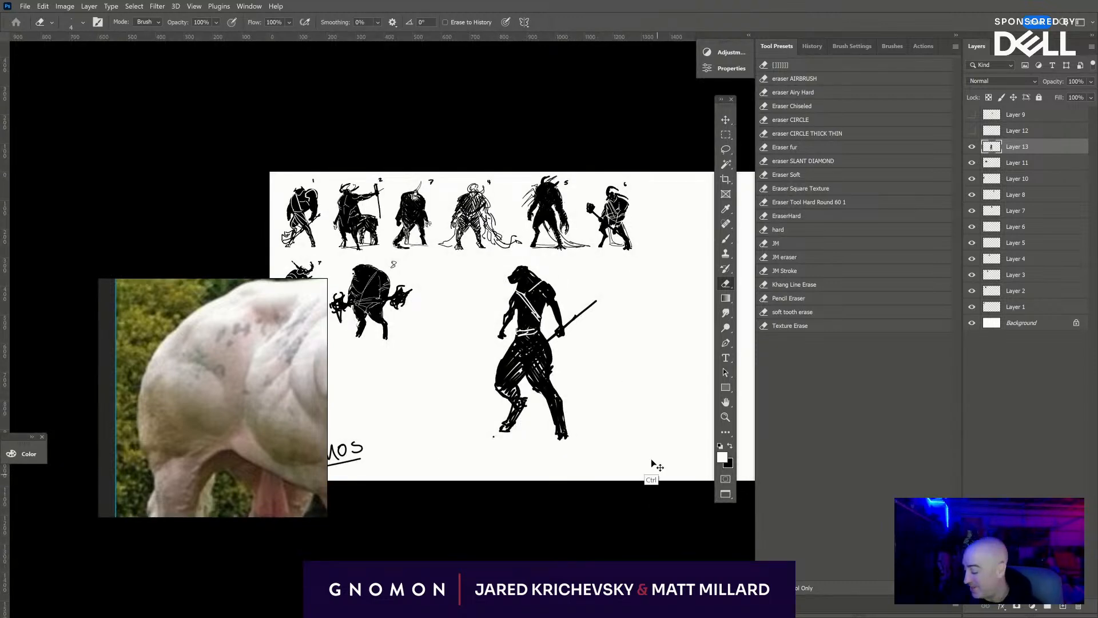
pyautogui.hotkey('ctrl', 't')
pyautogui.moveTo(597, 440); pyautogui.dragTo(434, 292)
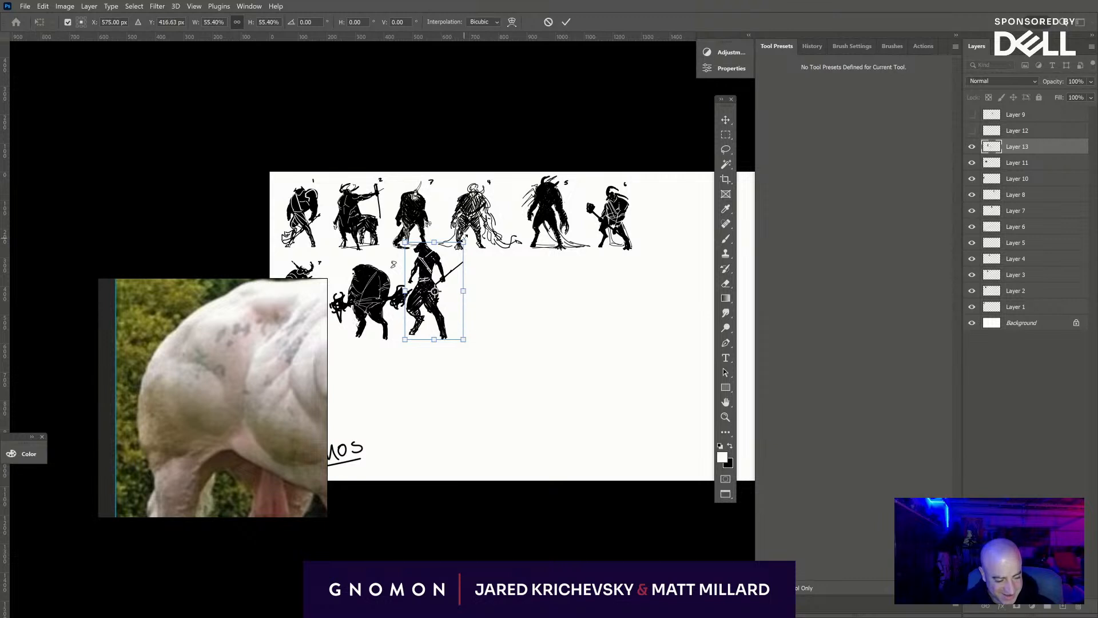
pyautogui.moveTo(470, 243); pyautogui.dragTo(460, 274)
pyautogui.rightClick(460, 275)
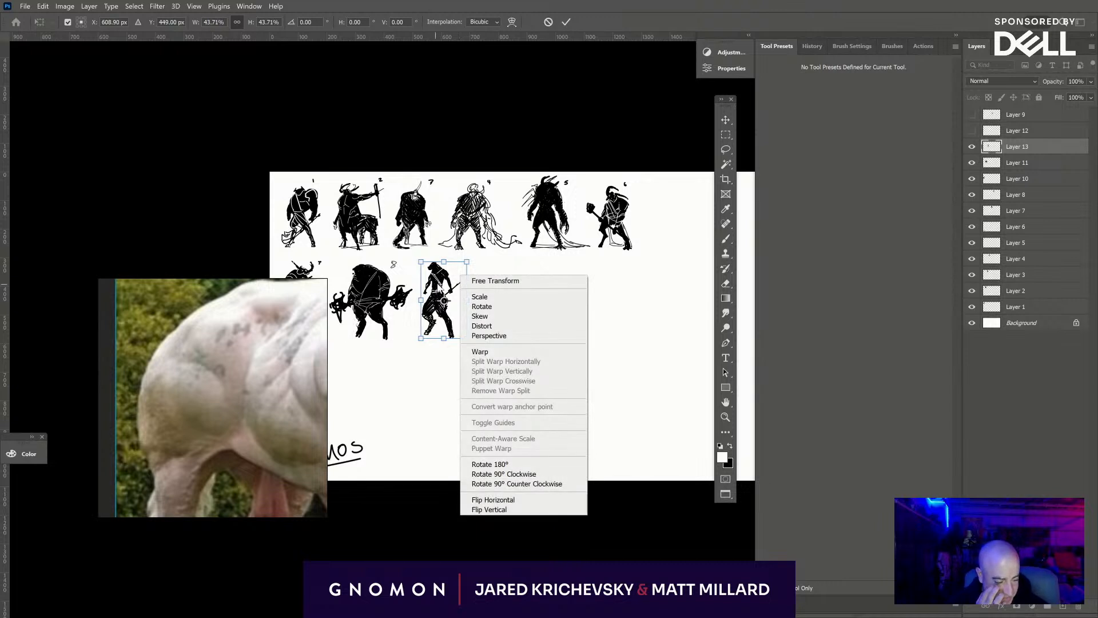
pyautogui.rightClick(437, 283)
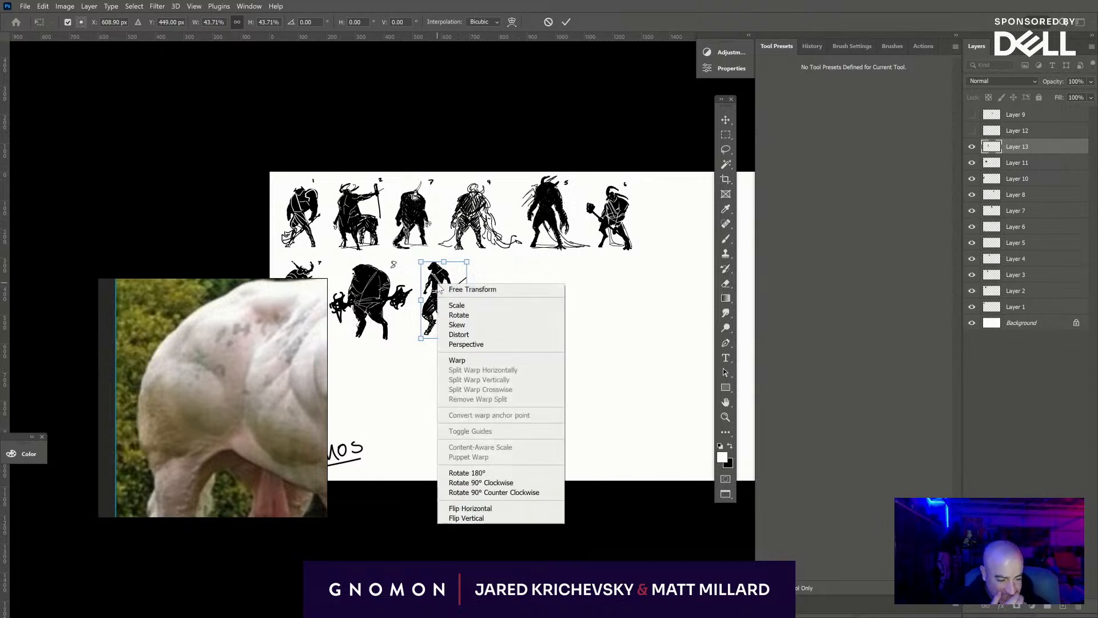
pyautogui.click(501, 508)
pyautogui.moveTo(452, 321); pyautogui.dragTo(443, 323)
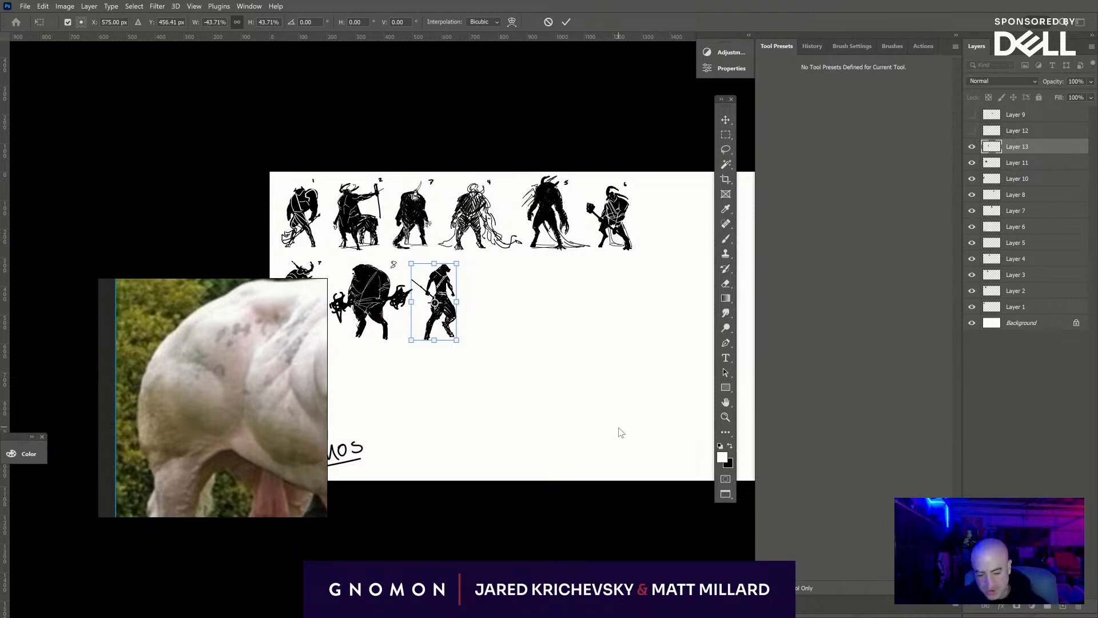
pyautogui.press('Return')
# - Write a small black number 9 on the Background layer beside the staff-bearing figure's head, using a smaller brush
pyautogui.press('e')
pyautogui.click(1022, 323)
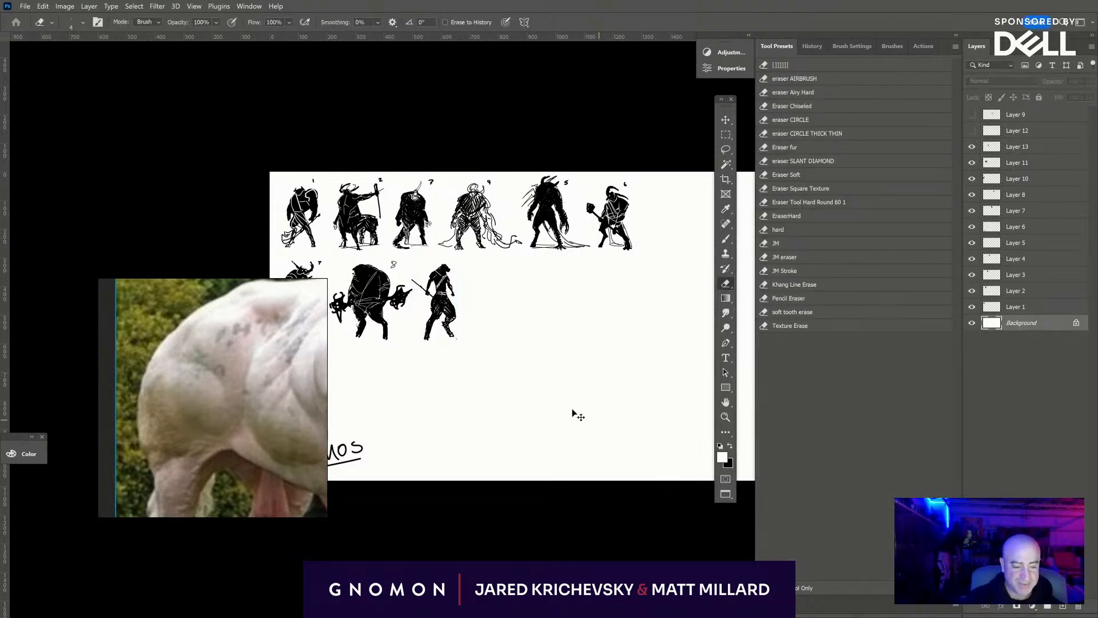
pyautogui.hotkey('ctrl', '+')
pyautogui.hotkey('ctrl', '+')
pyautogui.moveTo(478, 282); pyautogui.dragTo(609, 329)
pyautogui.press('b')
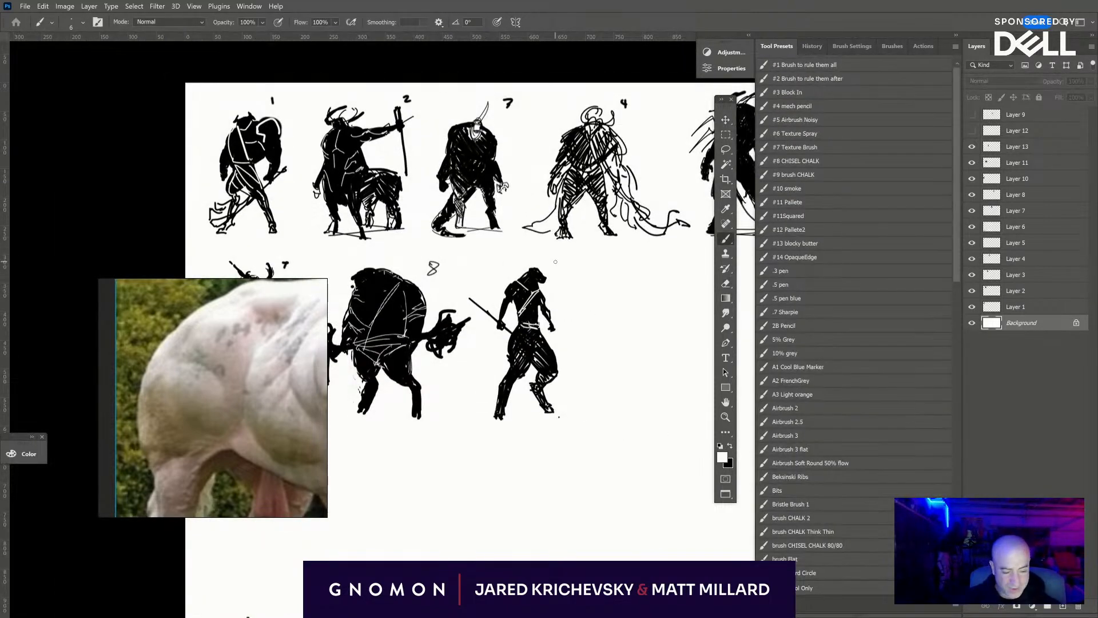
pyautogui.press('[')
pyautogui.press('[')
pyautogui.press('[')
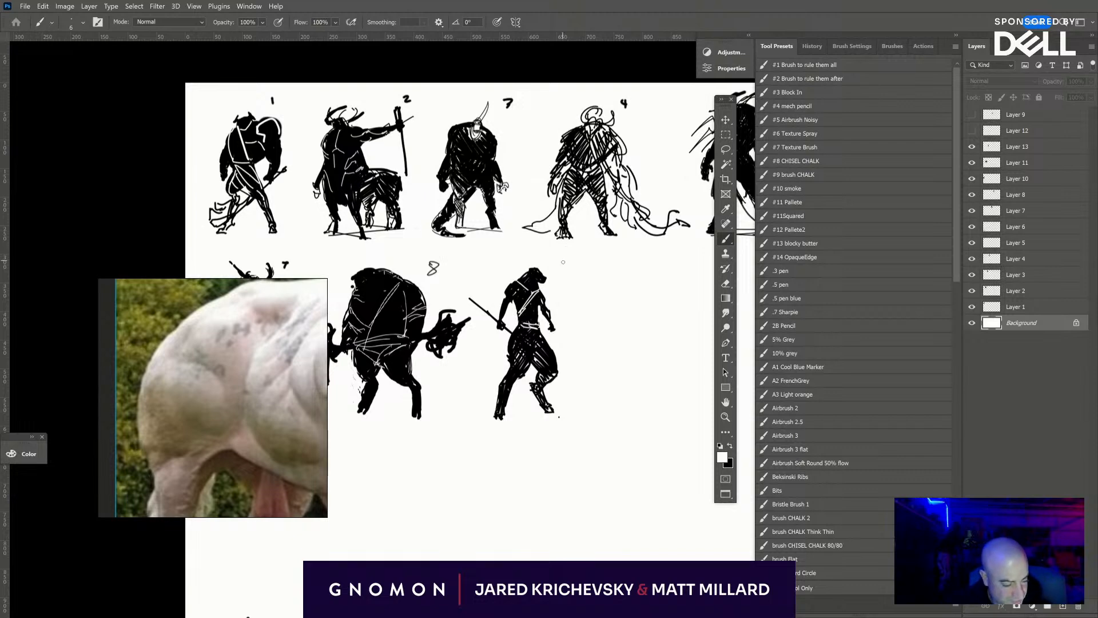
pyautogui.press('x')
pyautogui.moveTo(564, 262); pyautogui.dragTo(573, 280)
pyautogui.hotkey('ctrl', 'z')
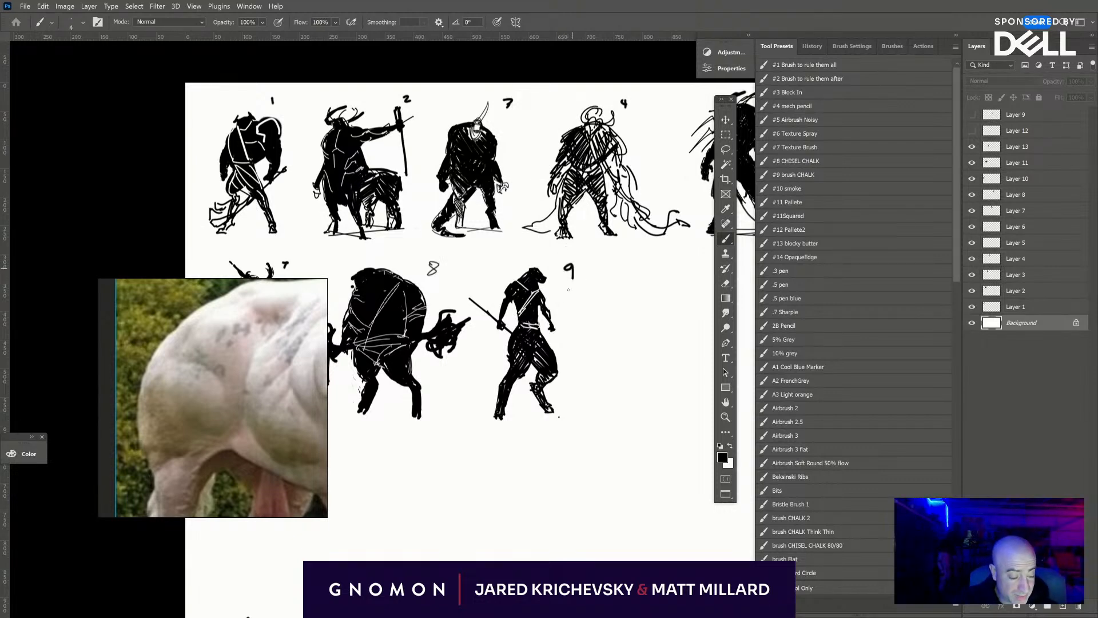
# - Make Layer 13 active and switch its visibility off and on to check that it holds figure 9
pyautogui.hotkey('ctrl', '-')
pyautogui.hotkey('ctrl', '-')
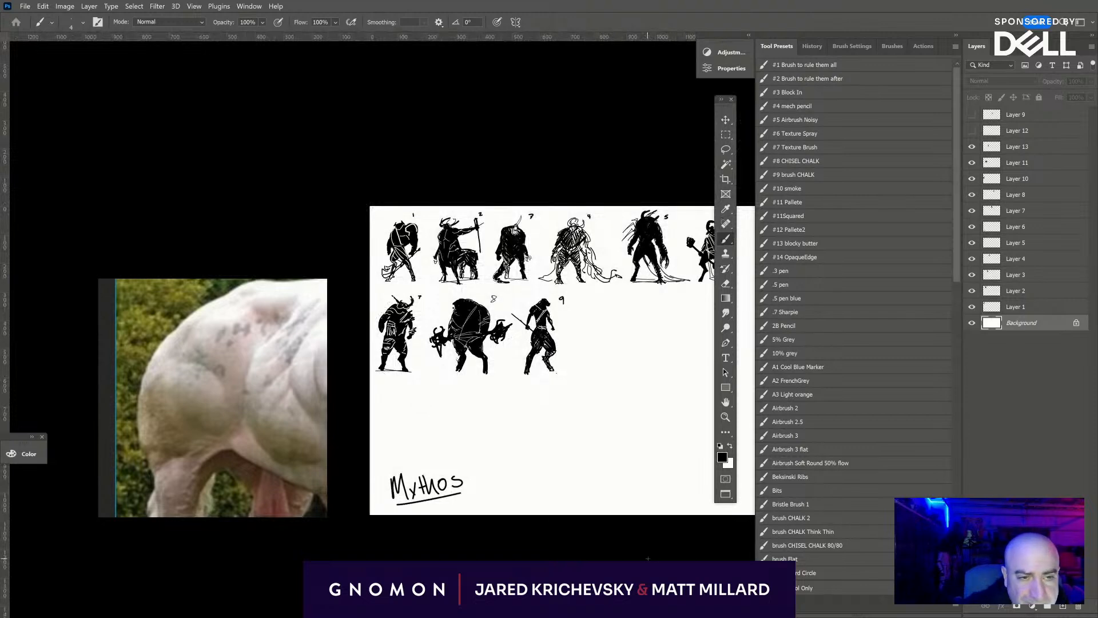
pyautogui.moveTo(647, 545); pyautogui.dragTo(623, 496)
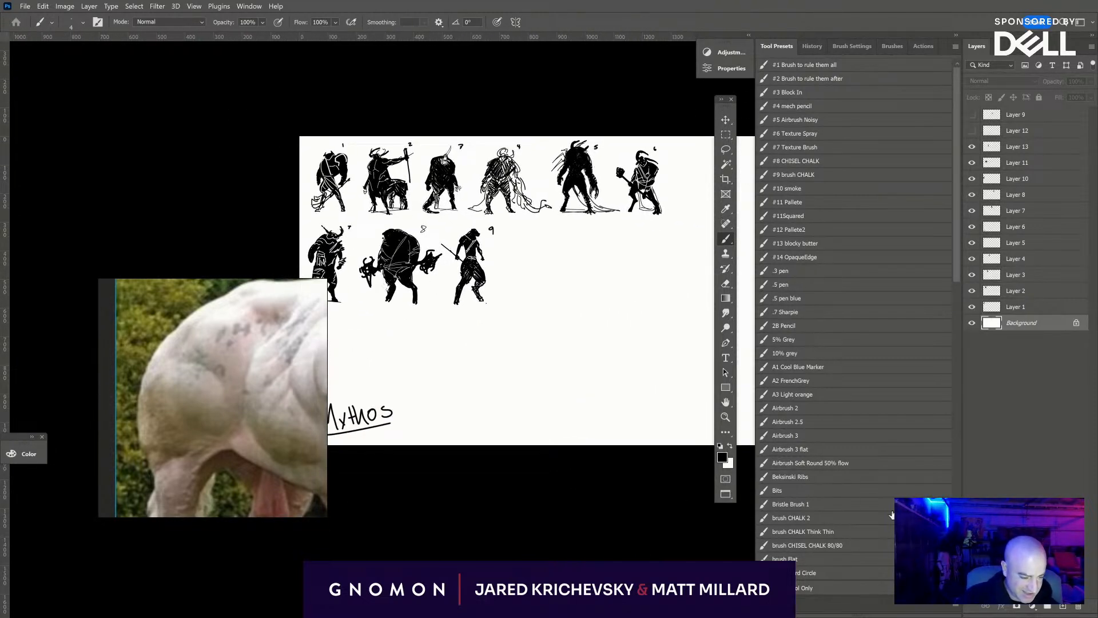
pyautogui.hotkey('ctrl', '+')
pyautogui.hotkey('ctrl', '+')
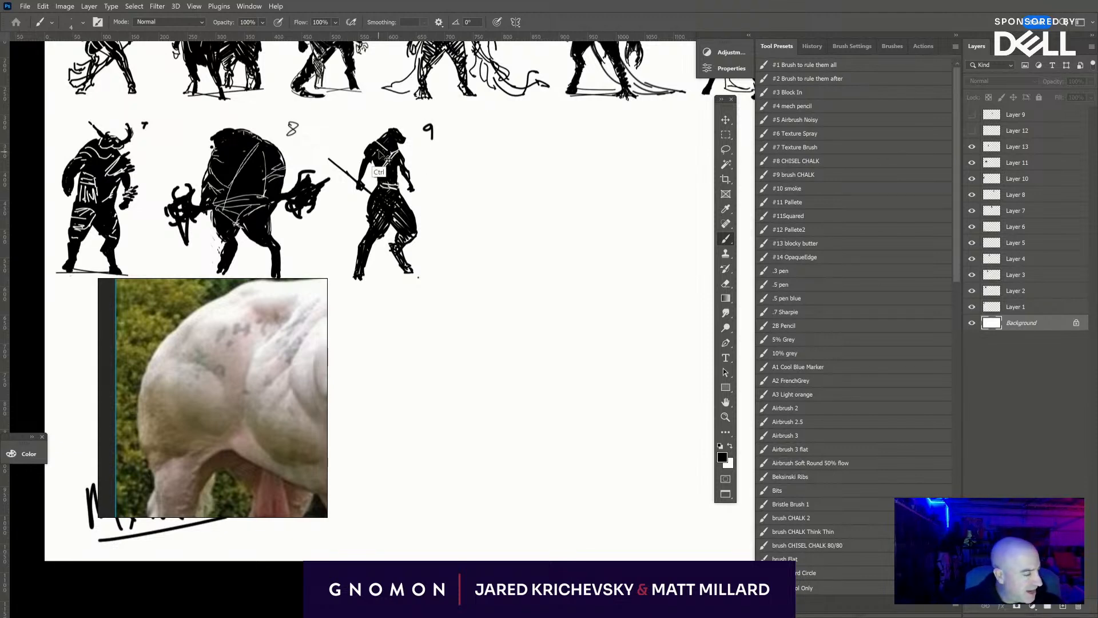
pyautogui.click(1019, 148)
pyautogui.click(972, 147)
pyautogui.click(972, 147)
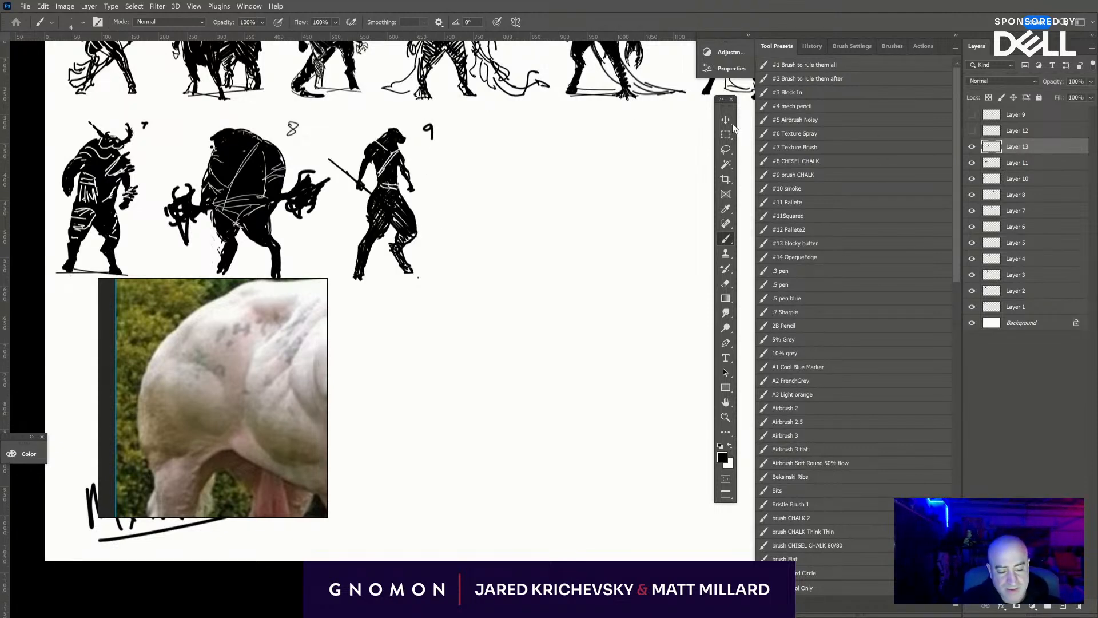
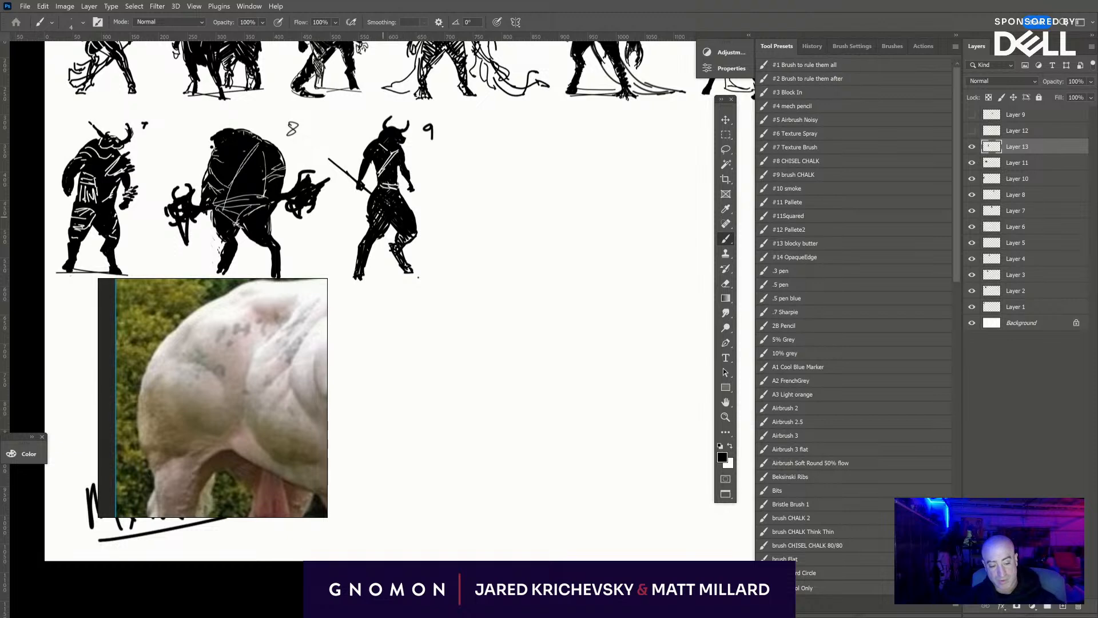
# - Draw a thin ground line beneath figure 9's feet and add a new layer above Layer 13
pyautogui.moveTo(345, 284)
pyautogui.mouseDown()
pyautogui.moveTo(420, 272)
pyautogui.moveTo(399, 281)
pyautogui.mouseUp()
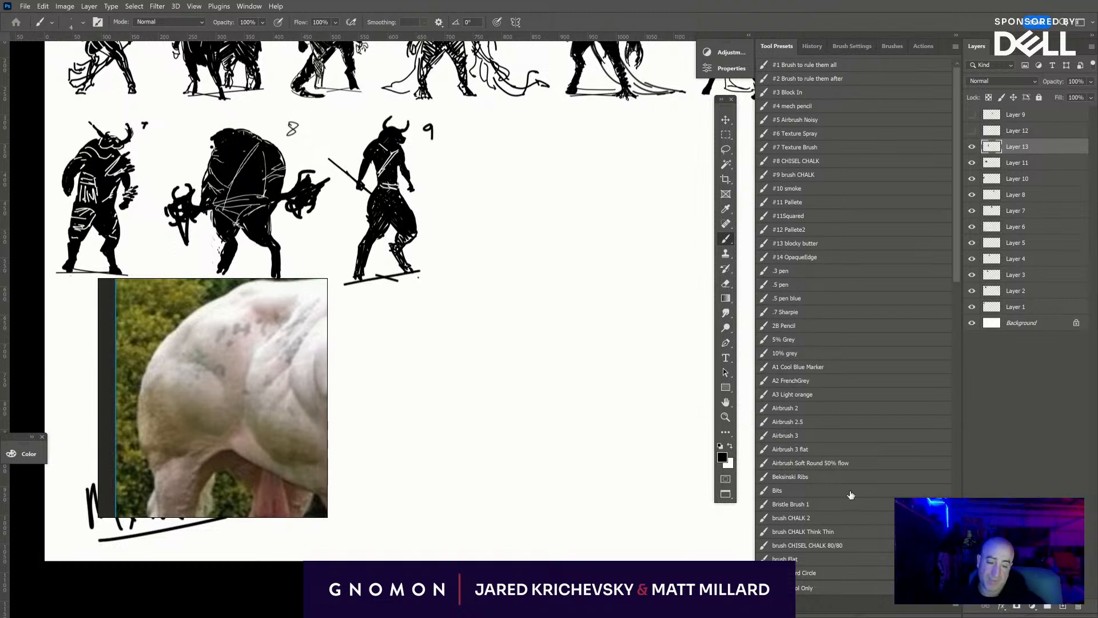
pyautogui.moveTo(583, 486); pyautogui.dragTo(538, 468)
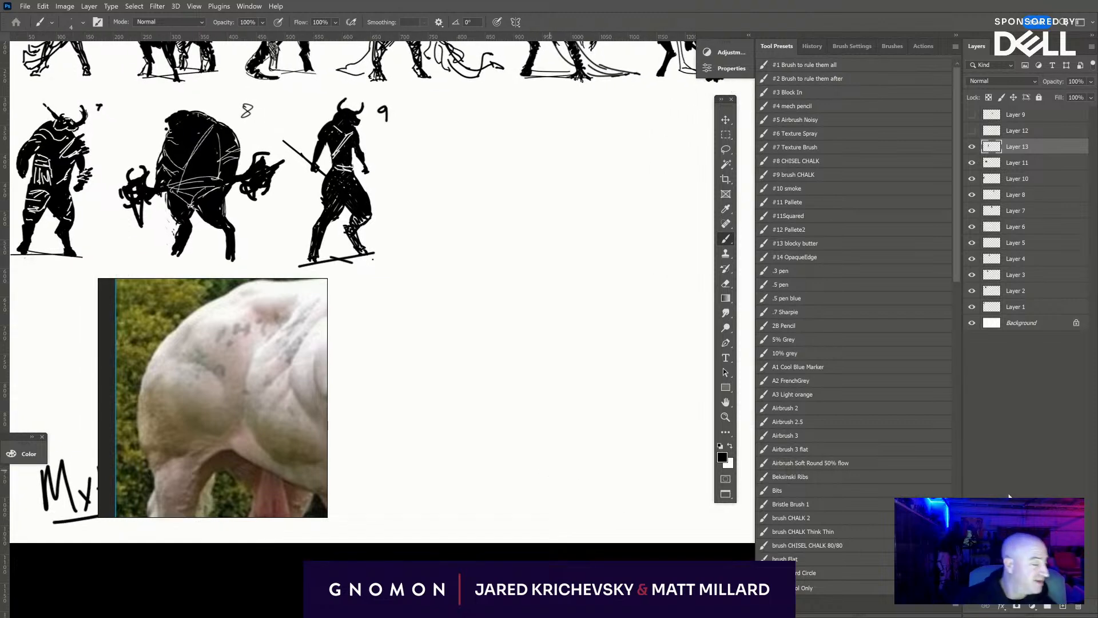
pyautogui.click(1063, 606)
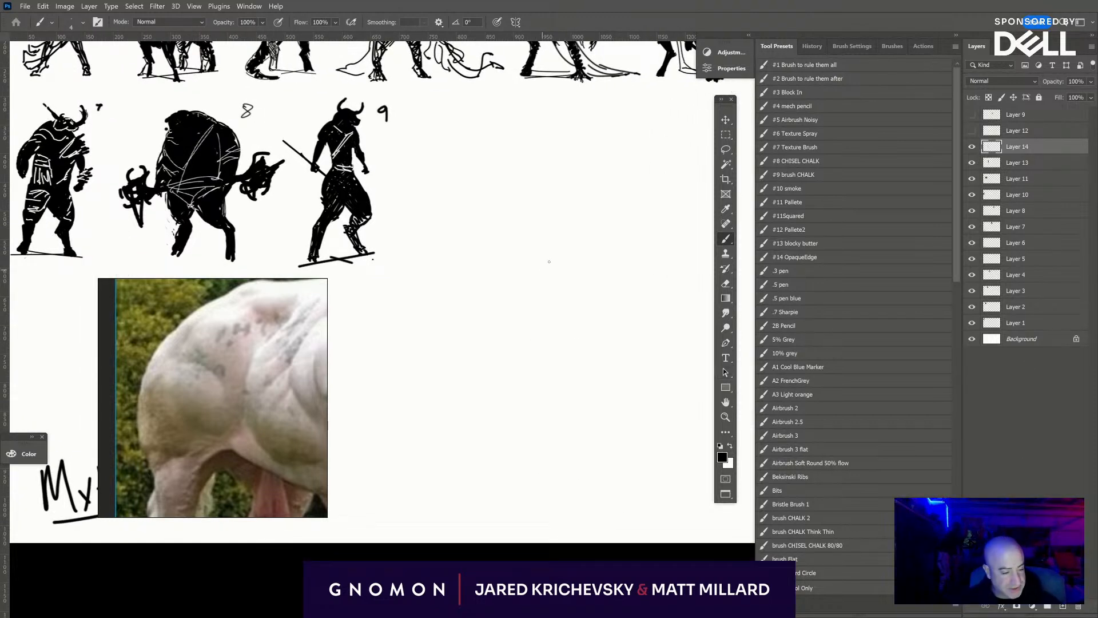
# - Rough out a massive hunched torso from overlapping round outlines in the empty space beyond figure 9
pyautogui.moveTo(566, 217)
pyautogui.mouseDown()
pyautogui.moveTo(570, 268)
pyautogui.moveTo(575, 201)
pyautogui.mouseUp()
pyautogui.hotkey('ctrl', 'z')
pyautogui.moveTo(603, 243); pyautogui.dragTo(524, 264)
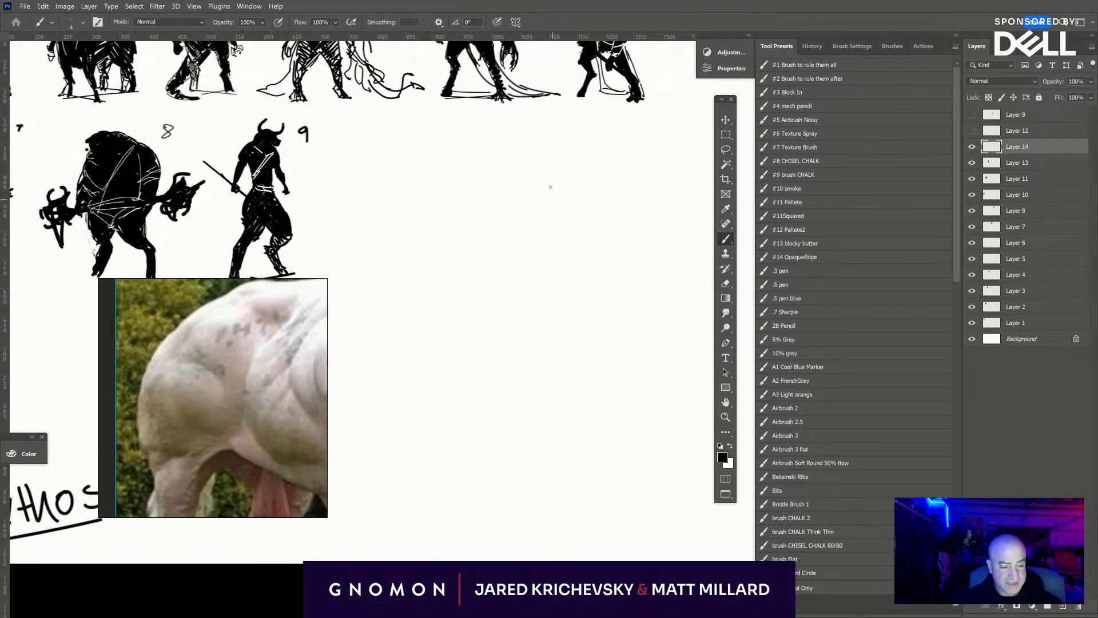
pyautogui.moveTo(485, 217)
pyautogui.mouseDown()
pyautogui.moveTo(550, 178)
pyautogui.moveTo(568, 197)
pyautogui.mouseUp()
pyautogui.moveTo(501, 265); pyautogui.dragTo(539, 250)
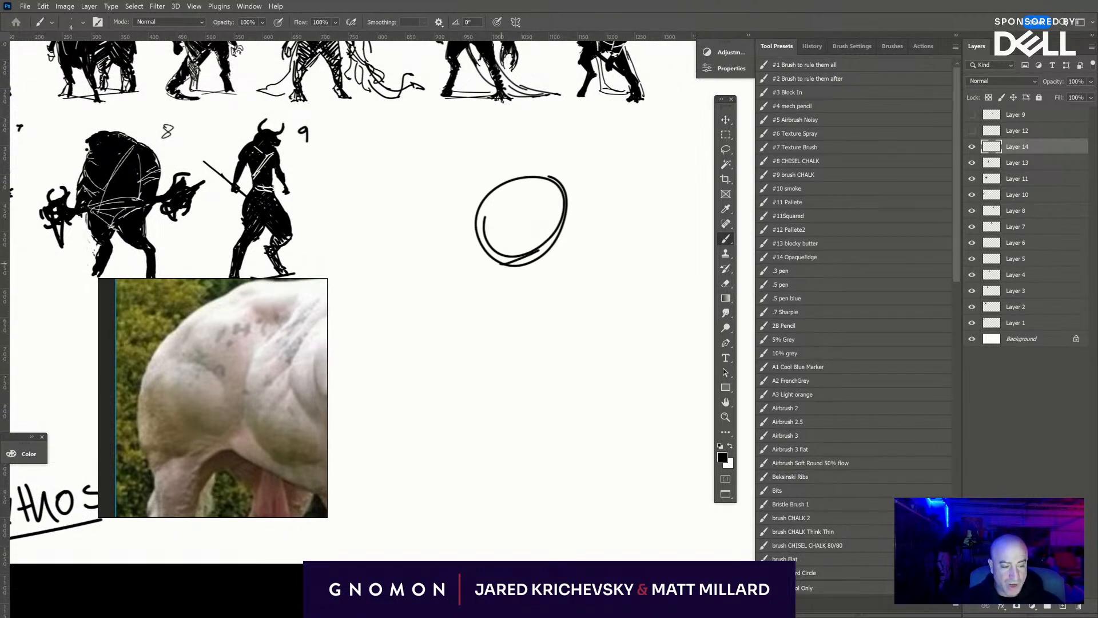
pyautogui.moveTo(502, 186)
pyautogui.mouseDown()
pyautogui.moveTo(556, 180)
pyautogui.moveTo(584, 208)
pyautogui.mouseUp()
pyautogui.moveTo(524, 180)
pyautogui.mouseDown()
pyautogui.moveTo(535, 180)
pyautogui.moveTo(568, 266)
pyautogui.moveTo(548, 283)
pyautogui.mouseUp()
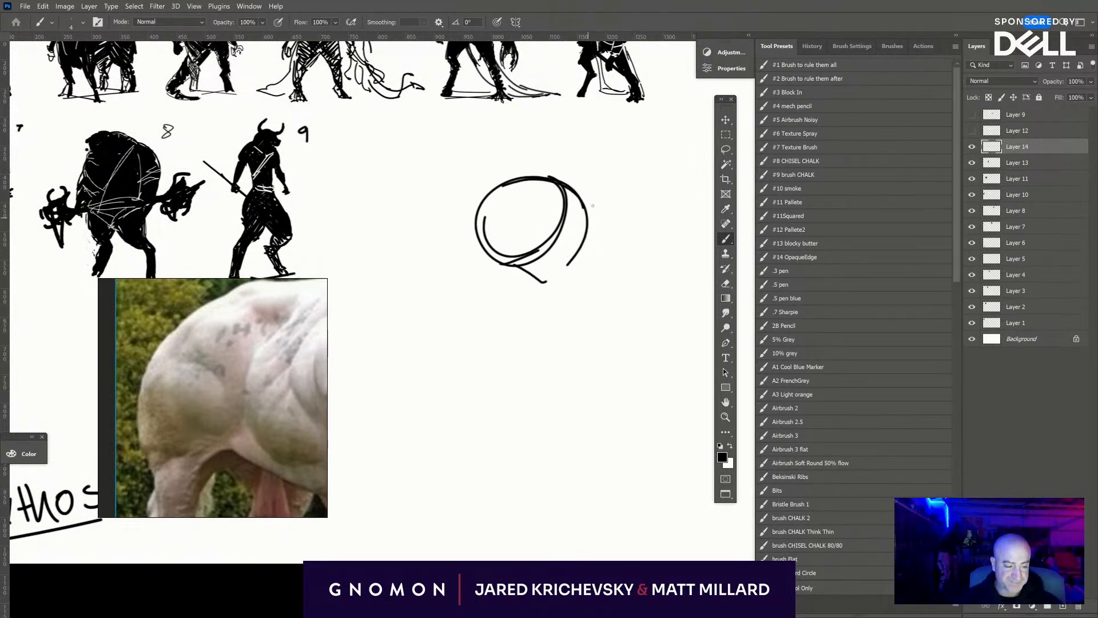
pyautogui.moveTo(586, 223); pyautogui.dragTo(574, 283)
pyautogui.moveTo(487, 264)
pyautogui.mouseDown()
pyautogui.moveTo(564, 291)
pyautogui.moveTo(526, 301)
pyautogui.moveTo(574, 293)
pyautogui.mouseUp()
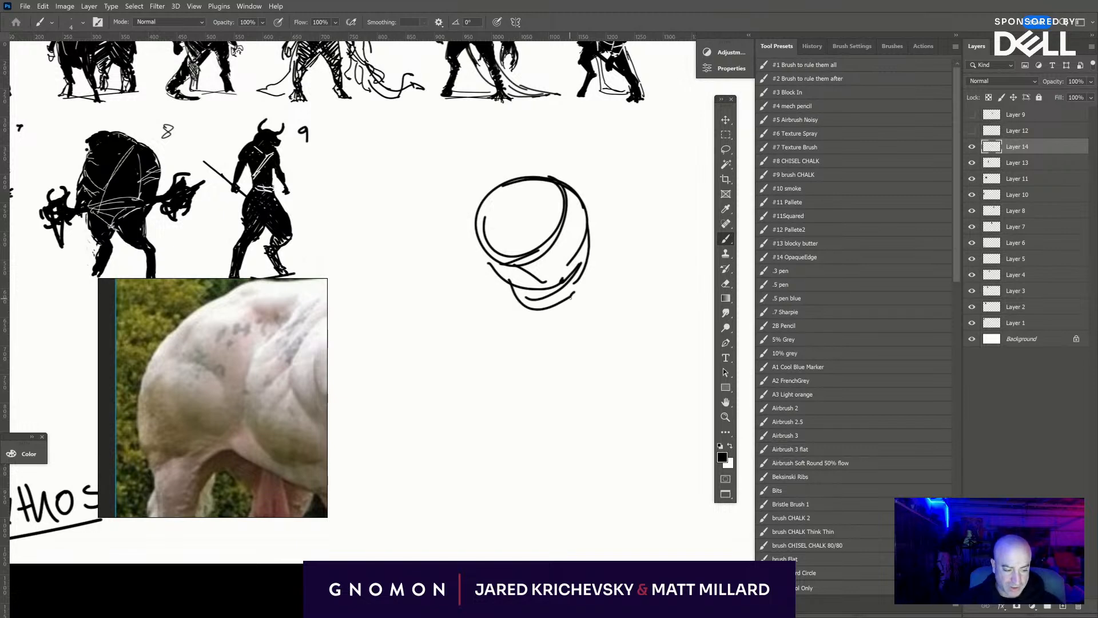
# - Sketch a small oval head hanging low in front of the torso and reinforce the upper back's contour
pyautogui.moveTo(499, 191)
pyautogui.mouseDown()
pyautogui.moveTo(517, 255)
pyautogui.moveTo(529, 238)
pyautogui.mouseUp()
pyautogui.moveTo(463, 239)
pyautogui.mouseDown()
pyautogui.moveTo(450, 264)
pyautogui.moveTo(468, 257)
pyautogui.moveTo(442, 254)
pyautogui.mouseUp()
pyautogui.moveTo(492, 214)
pyautogui.mouseDown()
pyautogui.moveTo(461, 253)
pyautogui.moveTo(540, 185)
pyautogui.moveTo(563, 182)
pyautogui.mouseUp()
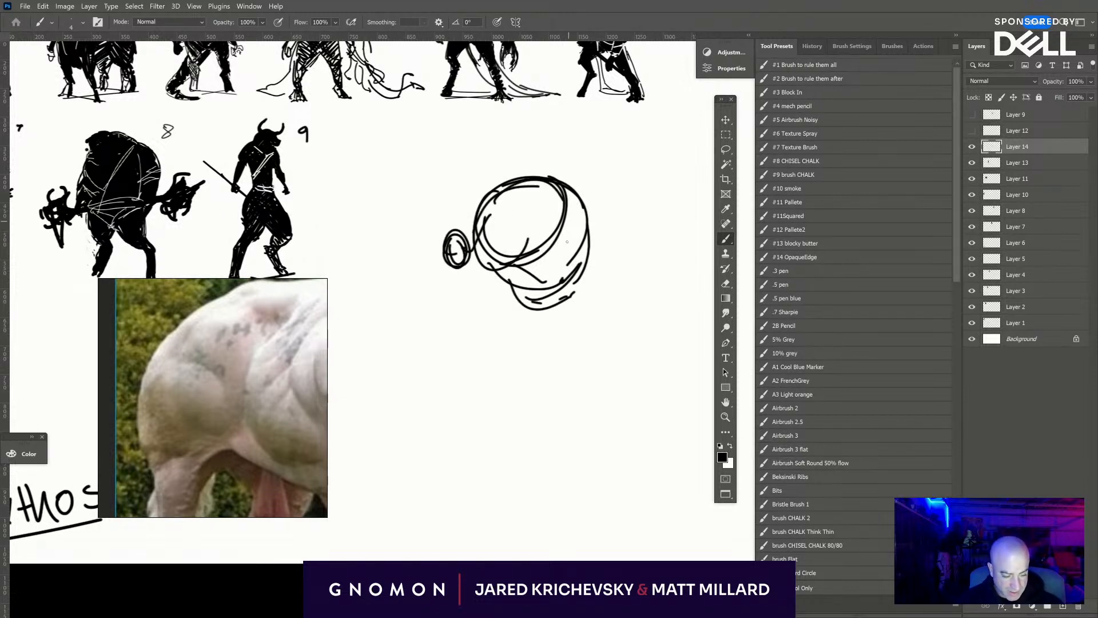
# - Outline two striding legs below the torso, the front one bent at the knee and the rear one stretched back
pyautogui.moveTo(502, 275)
pyautogui.mouseDown()
pyautogui.moveTo(507, 304)
pyautogui.moveTo(527, 302)
pyautogui.moveTo(501, 328)
pyautogui.moveTo(529, 335)
pyautogui.moveTo(508, 350)
pyautogui.mouseUp()
pyautogui.moveTo(510, 318)
pyautogui.mouseDown()
pyautogui.moveTo(476, 369)
pyautogui.moveTo(501, 361)
pyautogui.moveTo(506, 380)
pyautogui.mouseUp()
pyautogui.moveTo(487, 366)
pyautogui.mouseDown()
pyautogui.moveTo(476, 375)
pyautogui.moveTo(512, 386)
pyautogui.mouseUp()
pyautogui.moveTo(503, 354)
pyautogui.mouseDown()
pyautogui.moveTo(517, 381)
pyautogui.moveTo(484, 438)
pyautogui.mouseUp()
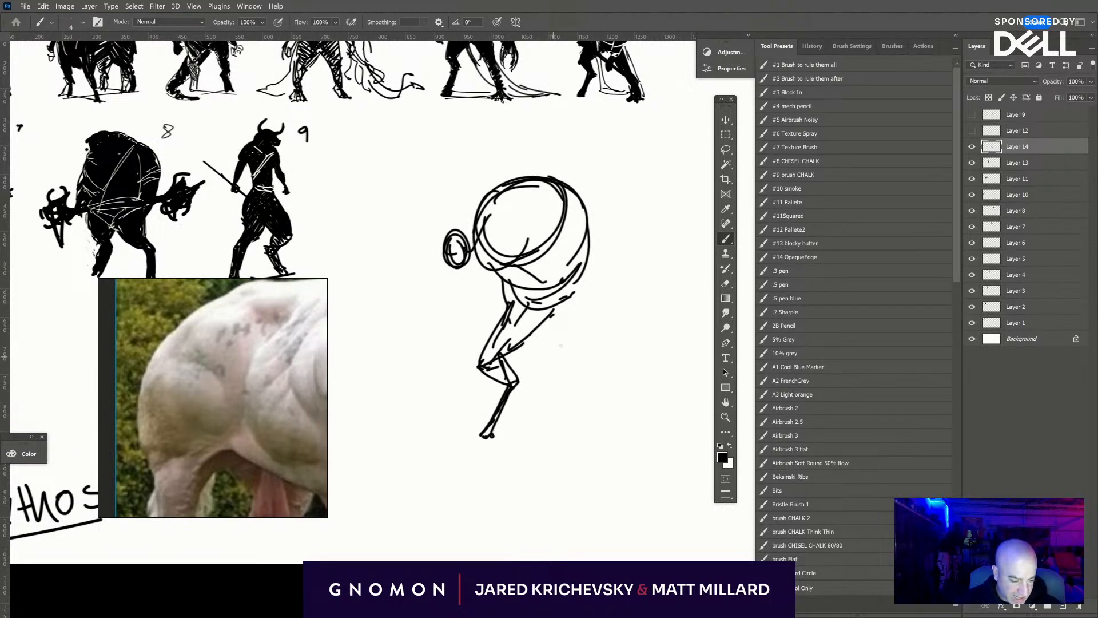
pyautogui.moveTo(553, 321); pyautogui.dragTo(550, 331)
pyautogui.moveTo(569, 288)
pyautogui.mouseDown()
pyautogui.moveTo(549, 327)
pyautogui.moveTo(615, 396)
pyautogui.moveTo(635, 443)
pyautogui.mouseUp()
pyautogui.moveTo(605, 381); pyautogui.dragTo(632, 434)
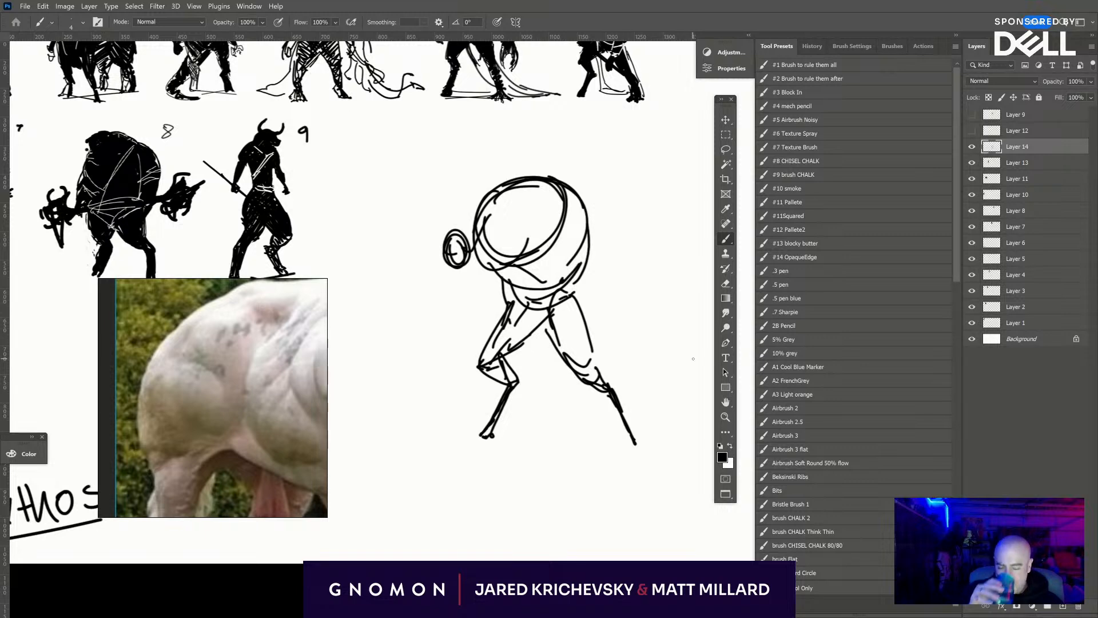
# - Sketch the hanging front arm and the rear arm, gripping a long diagonal staff in the rear hand
pyautogui.moveTo(482, 274)
pyautogui.mouseDown()
pyautogui.moveTo(474, 298)
pyautogui.moveTo(487, 273)
pyautogui.moveTo(459, 330)
pyautogui.mouseUp()
pyautogui.moveTo(479, 295)
pyautogui.mouseDown()
pyautogui.moveTo(453, 340)
pyautogui.moveTo(461, 376)
pyautogui.mouseUp()
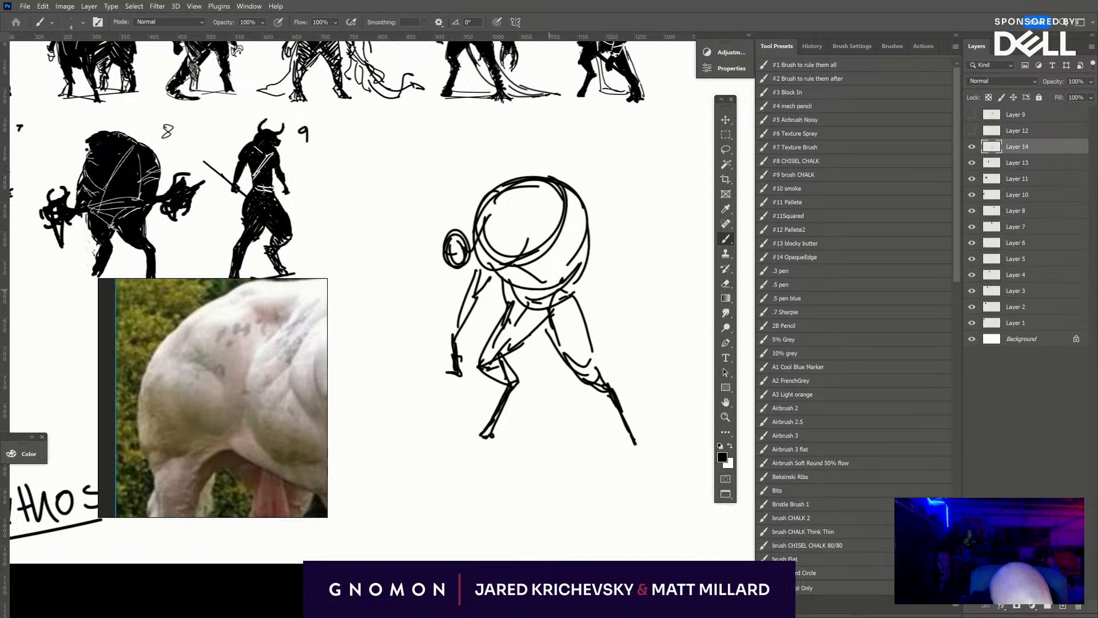
pyautogui.moveTo(536, 287); pyautogui.dragTo(565, 262)
pyautogui.moveTo(563, 283)
pyautogui.mouseDown()
pyautogui.moveTo(530, 305)
pyautogui.moveTo(569, 257)
pyautogui.mouseUp()
pyautogui.moveTo(574, 243)
pyautogui.mouseDown()
pyautogui.moveTo(606, 290)
pyautogui.moveTo(564, 263)
pyautogui.moveTo(637, 324)
pyautogui.mouseUp()
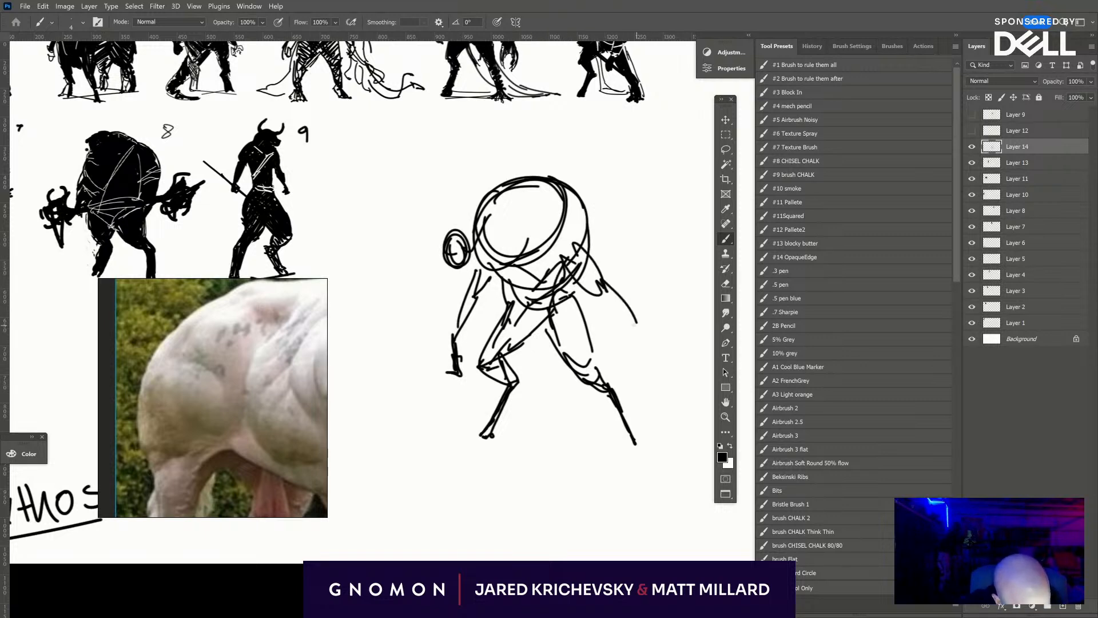
pyautogui.moveTo(596, 290)
pyautogui.mouseDown()
pyautogui.moveTo(636, 334)
pyautogui.moveTo(617, 344)
pyautogui.mouseUp()
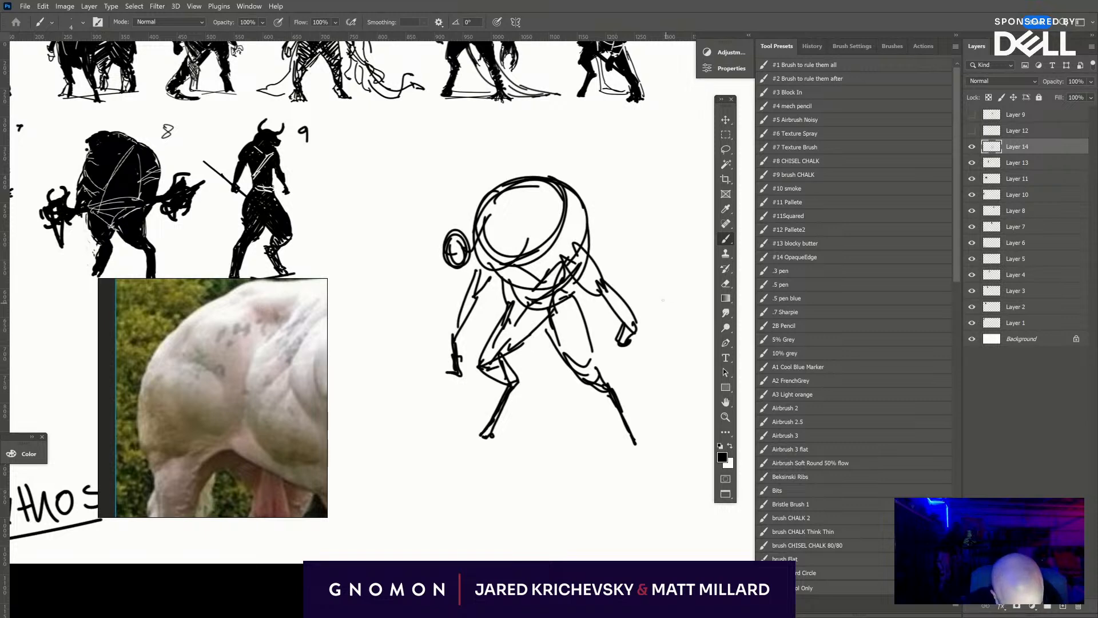
pyautogui.moveTo(668, 283); pyautogui.dragTo(523, 439)
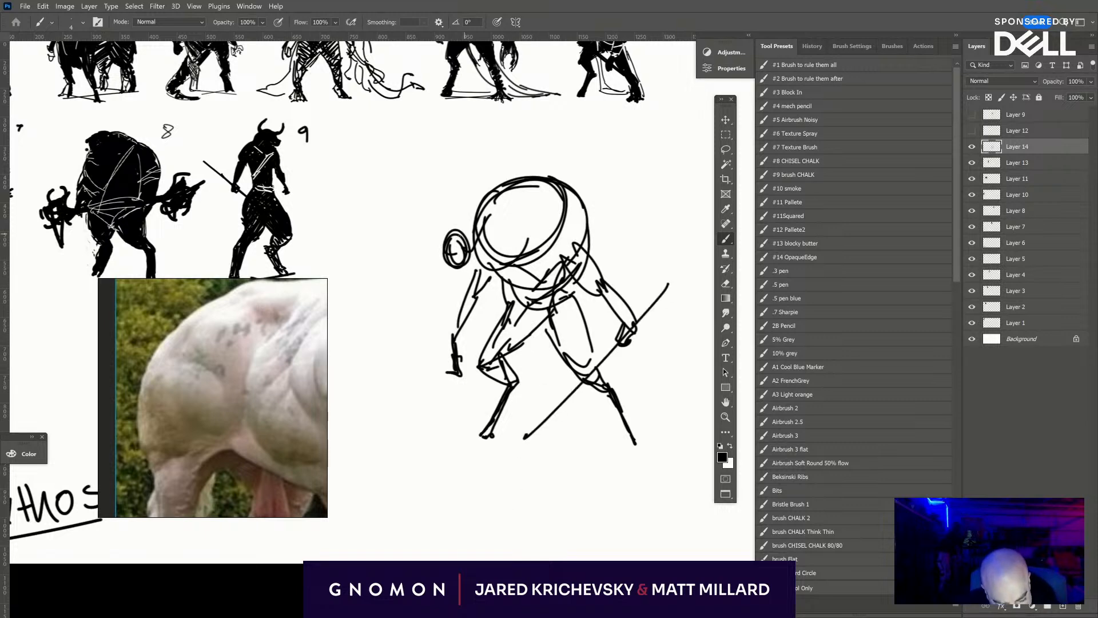
# - Build up the head with a protruding snout, curved horns and dark scribbled shading joining it to the neck
pyautogui.moveTo(494, 190)
pyautogui.mouseDown()
pyautogui.moveTo(461, 234)
pyautogui.moveTo(515, 284)
pyautogui.mouseUp()
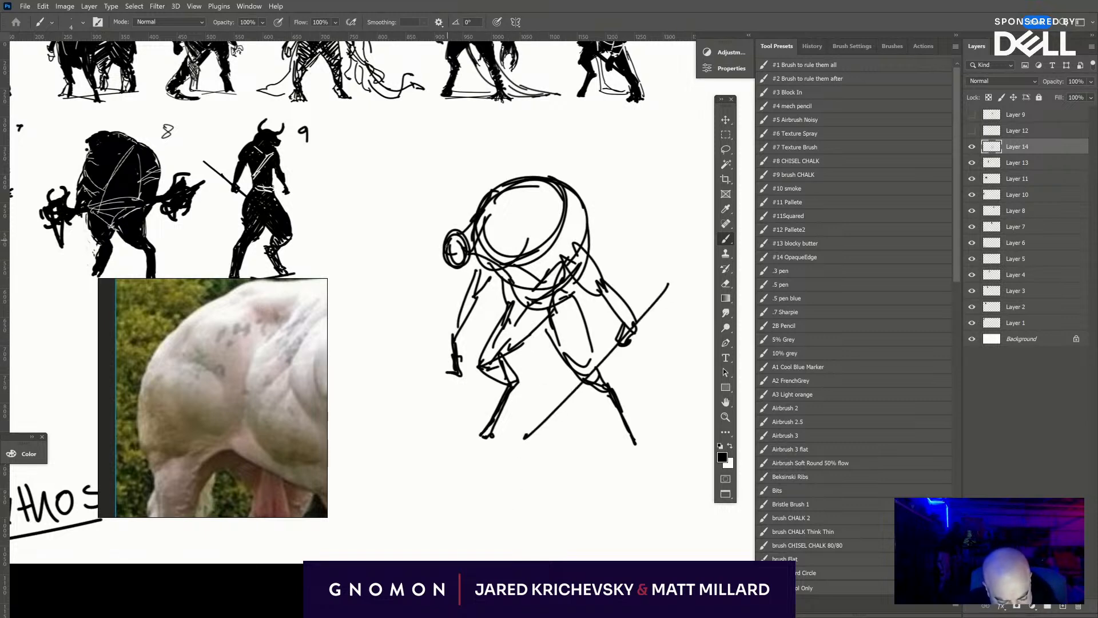
pyautogui.moveTo(446, 244); pyautogui.dragTo(440, 267)
pyautogui.moveTo(440, 267)
pyautogui.mouseDown()
pyautogui.moveTo(464, 261)
pyautogui.moveTo(451, 258)
pyautogui.mouseUp()
pyautogui.moveTo(457, 234)
pyautogui.mouseDown()
pyautogui.moveTo(470, 251)
pyautogui.moveTo(480, 216)
pyautogui.mouseUp()
pyautogui.moveTo(477, 254)
pyautogui.mouseDown()
pyautogui.moveTo(488, 227)
pyautogui.moveTo(461, 206)
pyautogui.mouseUp()
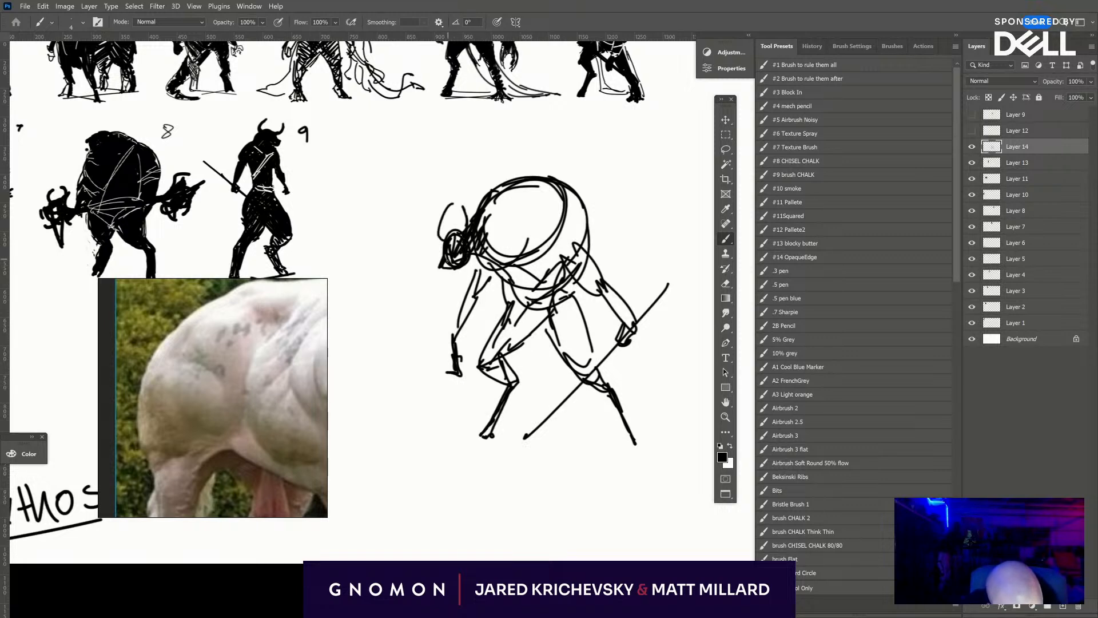
pyautogui.moveTo(441, 265)
pyautogui.mouseDown()
pyautogui.moveTo(455, 280)
pyautogui.moveTo(465, 270)
pyautogui.moveTo(437, 250)
pyautogui.moveTo(434, 259)
pyautogui.mouseUp()
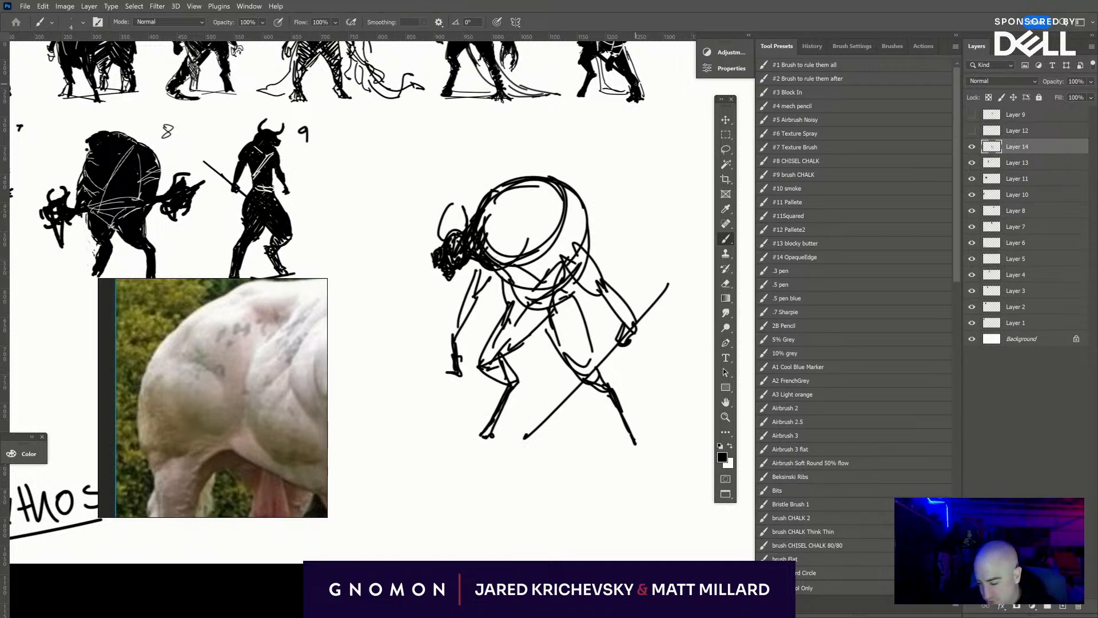
# - Block in the torso and the rear arm in solid black with a larger brush
pyautogui.press(']')
pyautogui.press(']')
pyautogui.press(']')
pyautogui.press(']')
pyautogui.press(']')
pyautogui.press(']')
pyautogui.press(']')
pyautogui.moveTo(552, 250)
pyautogui.mouseDown()
pyautogui.moveTo(576, 261)
pyautogui.moveTo(576, 210)
pyautogui.moveTo(583, 230)
pyautogui.moveTo(560, 246)
pyautogui.moveTo(579, 235)
pyautogui.moveTo(579, 260)
pyautogui.moveTo(625, 315)
pyautogui.moveTo(611, 291)
pyautogui.moveTo(525, 286)
pyautogui.moveTo(514, 260)
pyautogui.moveTo(481, 246)
pyautogui.moveTo(527, 269)
pyautogui.moveTo(530, 207)
pyautogui.moveTo(567, 202)
pyautogui.moveTo(552, 183)
pyautogui.mouseUp()
# - Add spiky hairs along the hunched back and shaggy tufts on the head with a smaller brush, darkening the neck
pyautogui.press('[')
pyautogui.press('[')
pyautogui.press('[')
pyautogui.press('[')
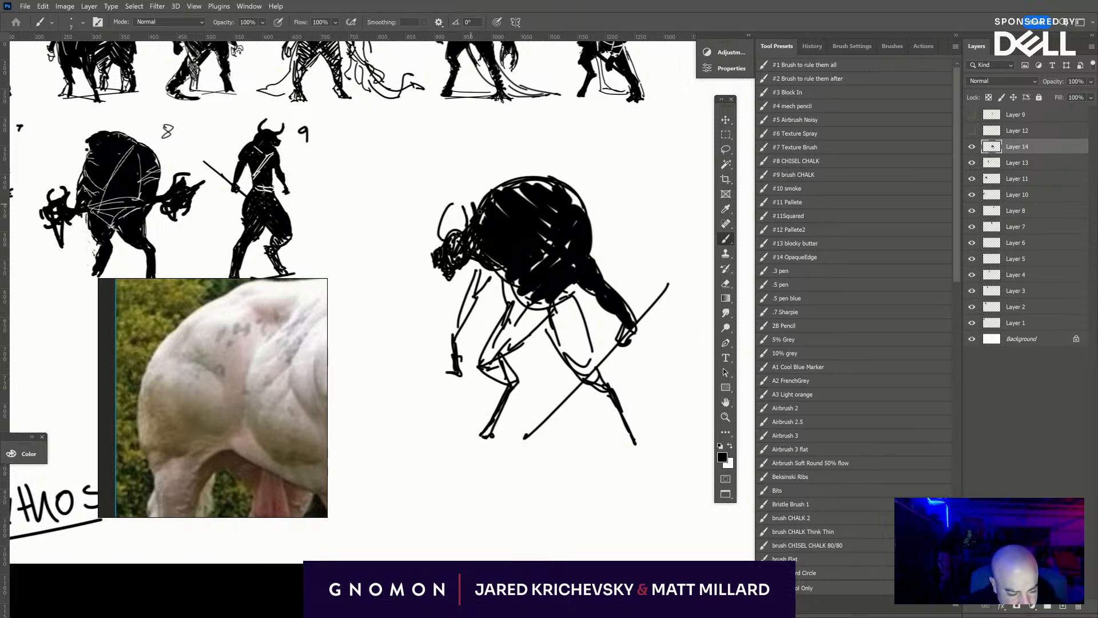
pyautogui.moveTo(472, 225)
pyautogui.mouseDown()
pyautogui.moveTo(488, 184)
pyautogui.moveTo(493, 209)
pyautogui.moveTo(522, 172)
pyautogui.moveTo(508, 181)
pyautogui.moveTo(544, 161)
pyautogui.moveTo(526, 185)
pyautogui.moveTo(521, 155)
pyautogui.moveTo(545, 158)
pyautogui.mouseUp()
pyautogui.moveTo(550, 189); pyautogui.dragTo(561, 158)
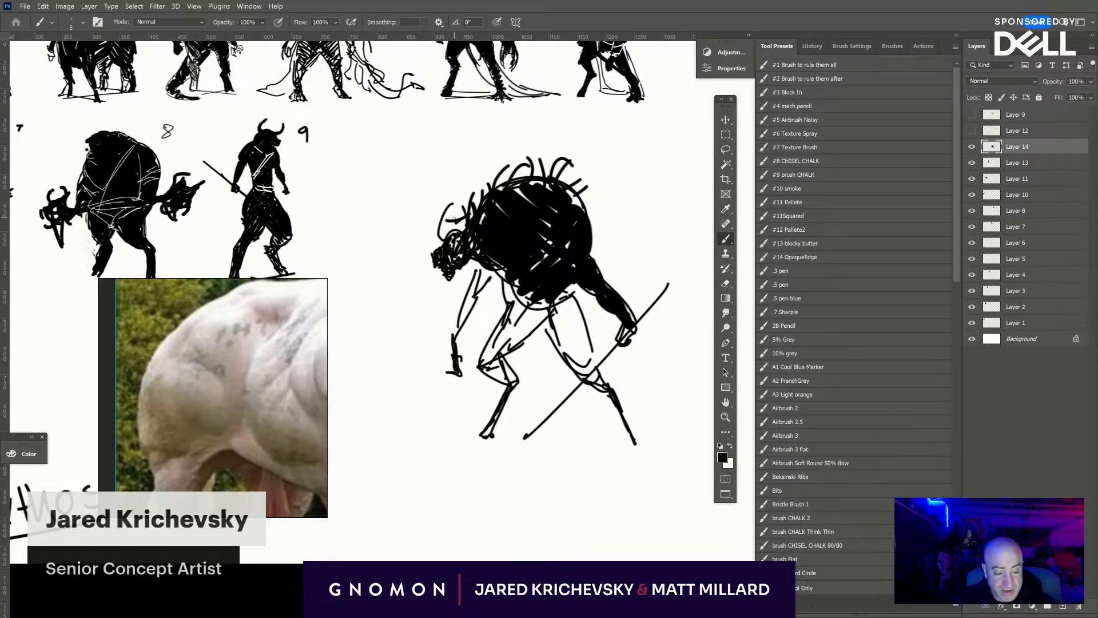
pyautogui.moveTo(455, 218)
pyautogui.mouseDown()
pyautogui.moveTo(437, 234)
pyautogui.moveTo(470, 222)
pyautogui.moveTo(434, 223)
pyautogui.mouseUp()
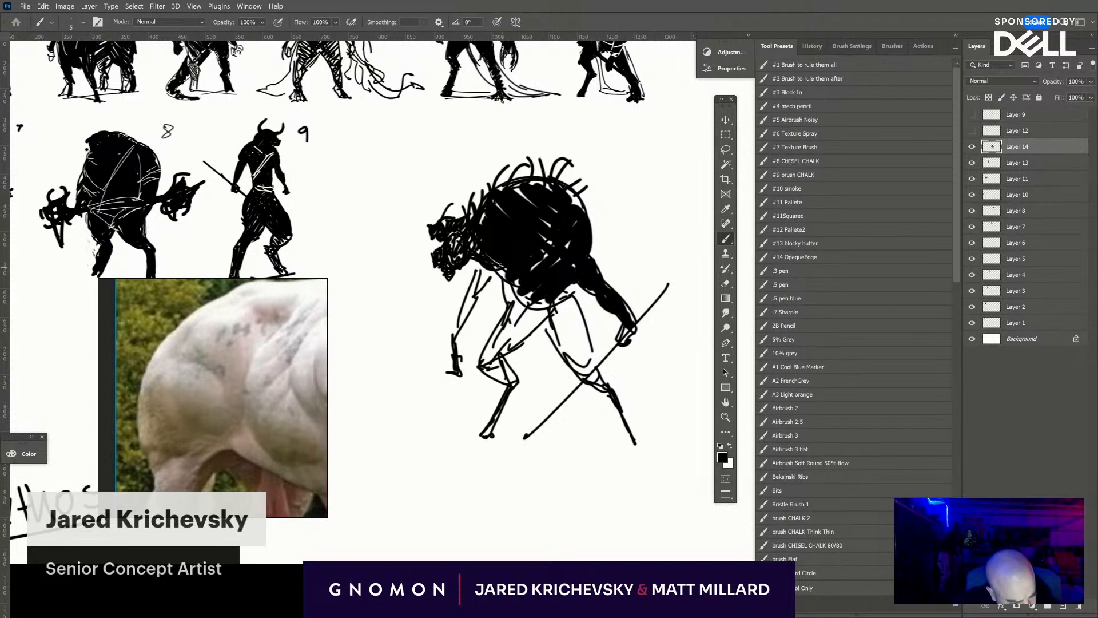
pyautogui.moveTo(475, 262); pyautogui.dragTo(484, 268)
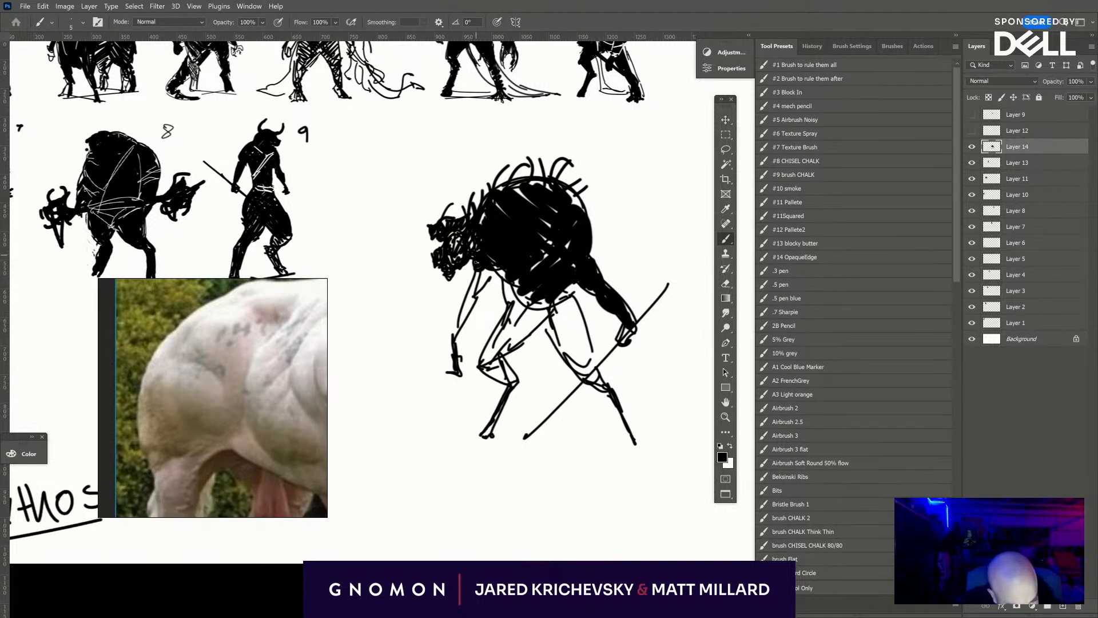
# - Hatch both thighs and the hips in black, and darken the head and front shoulder
pyautogui.moveTo(536, 294)
pyautogui.mouseDown()
pyautogui.moveTo(510, 354)
pyautogui.moveTo(484, 363)
pyautogui.moveTo(518, 283)
pyautogui.moveTo(525, 318)
pyautogui.mouseUp()
pyautogui.moveTo(507, 366)
pyautogui.mouseDown()
pyautogui.moveTo(480, 380)
pyautogui.moveTo(493, 384)
pyautogui.mouseUp()
pyautogui.moveTo(569, 286)
pyautogui.mouseDown()
pyautogui.moveTo(565, 366)
pyautogui.moveTo(590, 358)
pyautogui.moveTo(596, 389)
pyautogui.mouseUp()
pyautogui.moveTo(564, 335)
pyautogui.mouseDown()
pyautogui.moveTo(546, 363)
pyautogui.moveTo(540, 330)
pyautogui.mouseUp()
pyautogui.moveTo(581, 297); pyautogui.dragTo(572, 314)
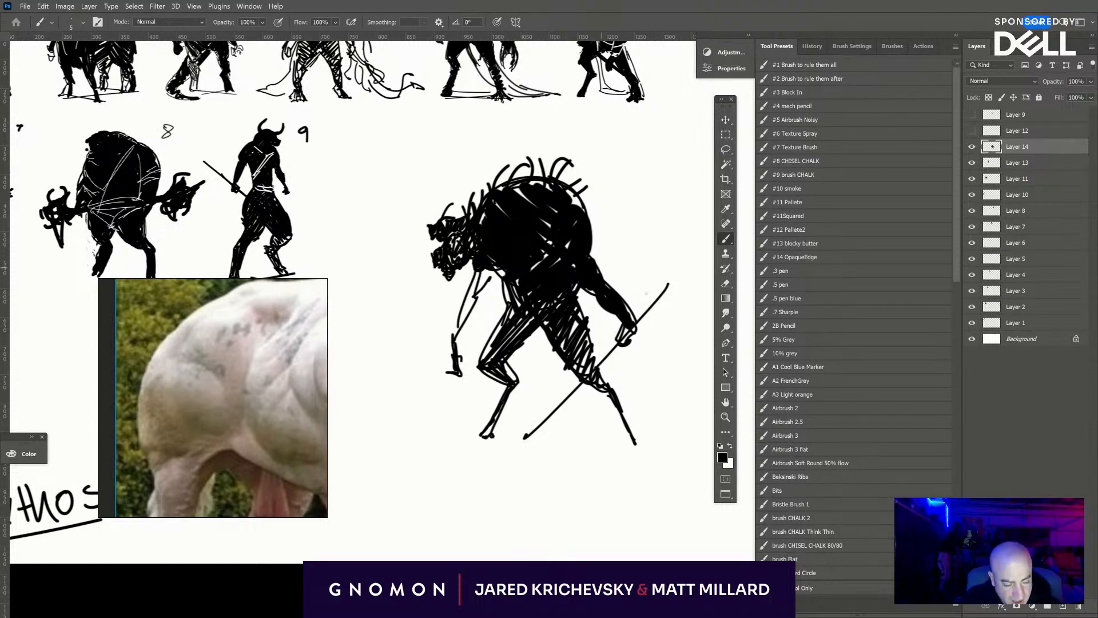
pyautogui.moveTo(444, 250)
pyautogui.mouseDown()
pyautogui.moveTo(460, 239)
pyautogui.moveTo(457, 258)
pyautogui.moveTo(478, 238)
pyautogui.moveTo(476, 288)
pyautogui.mouseUp()
pyautogui.moveTo(488, 270); pyautogui.dragTo(484, 282)
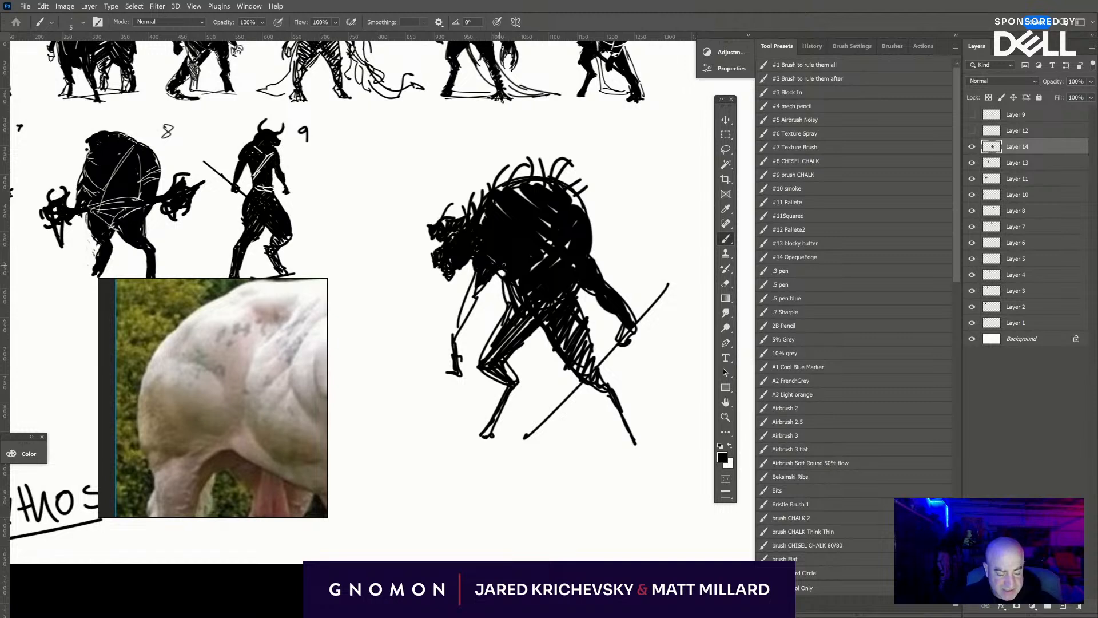
# - Thicken and shape both lower legs and the rear foot, bulk out the front thigh and extend the back hairs
pyautogui.moveTo(597, 378)
pyautogui.mouseDown()
pyautogui.moveTo(622, 437)
pyautogui.moveTo(635, 434)
pyautogui.moveTo(646, 452)
pyautogui.moveTo(630, 445)
pyautogui.moveTo(649, 443)
pyautogui.mouseUp()
pyautogui.press('e')
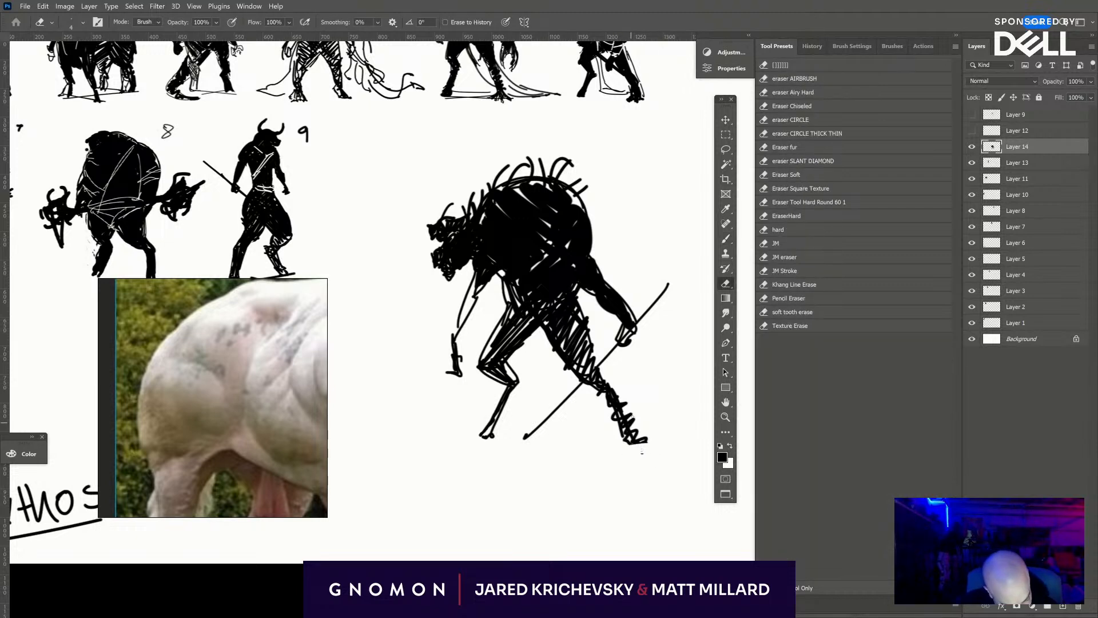
pyautogui.press('b')
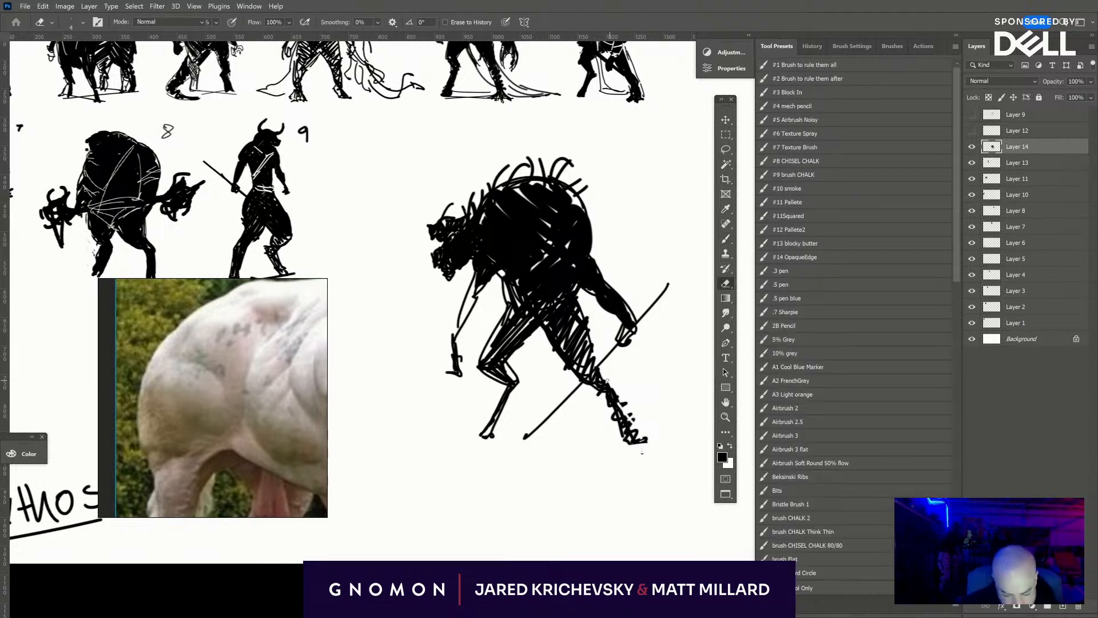
pyautogui.moveTo(630, 414); pyautogui.dragTo(639, 432)
pyautogui.moveTo(579, 289); pyautogui.dragTo(582, 320)
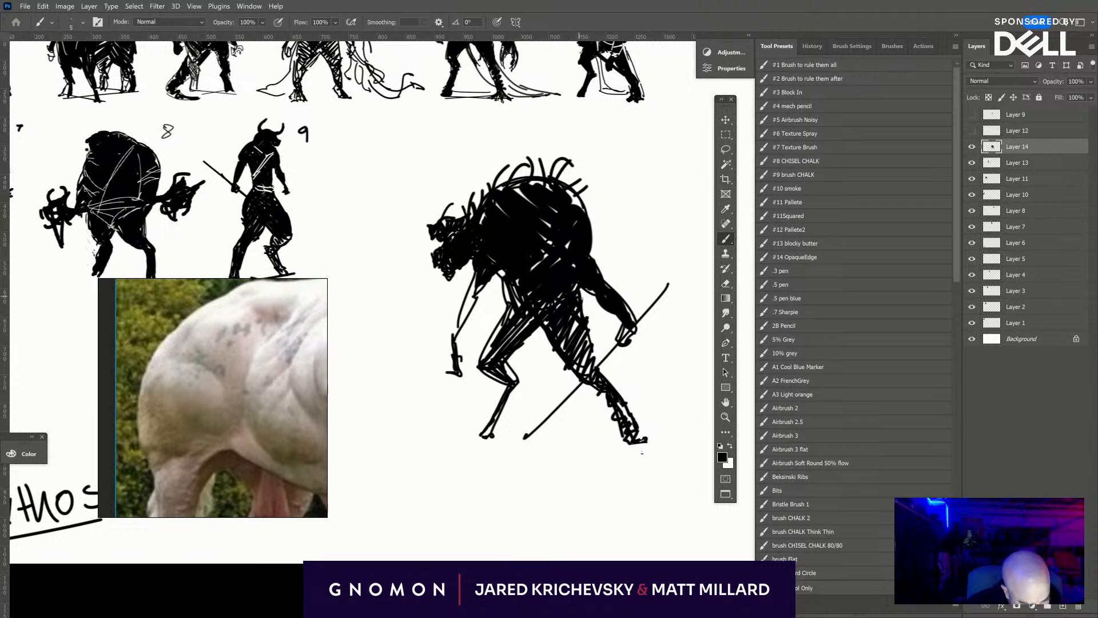
pyautogui.moveTo(518, 384)
pyautogui.mouseDown()
pyautogui.moveTo(493, 435)
pyautogui.moveTo(483, 428)
pyautogui.mouseUp()
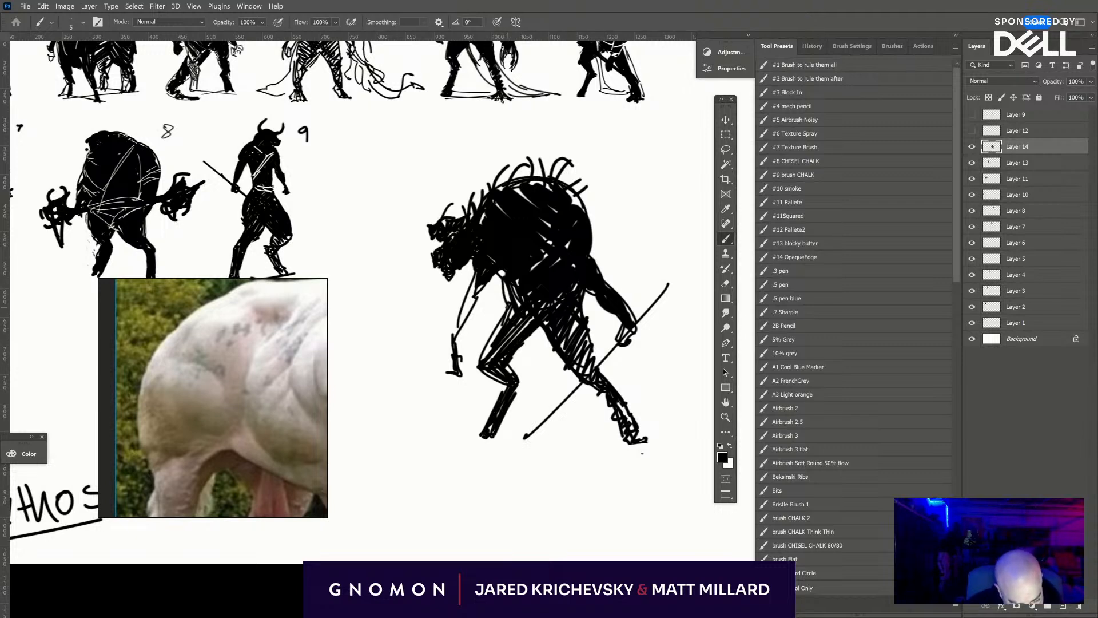
pyautogui.moveTo(506, 306); pyautogui.dragTo(486, 357)
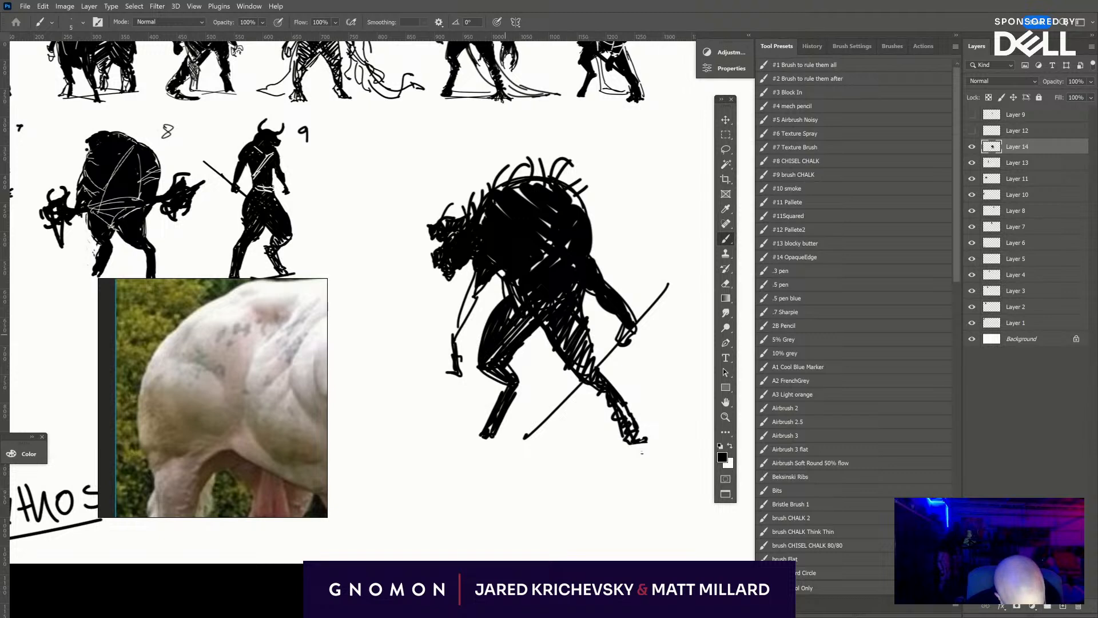
pyautogui.moveTo(499, 288)
pyautogui.mouseDown()
pyautogui.moveTo(513, 314)
pyautogui.moveTo(519, 305)
pyautogui.mouseUp()
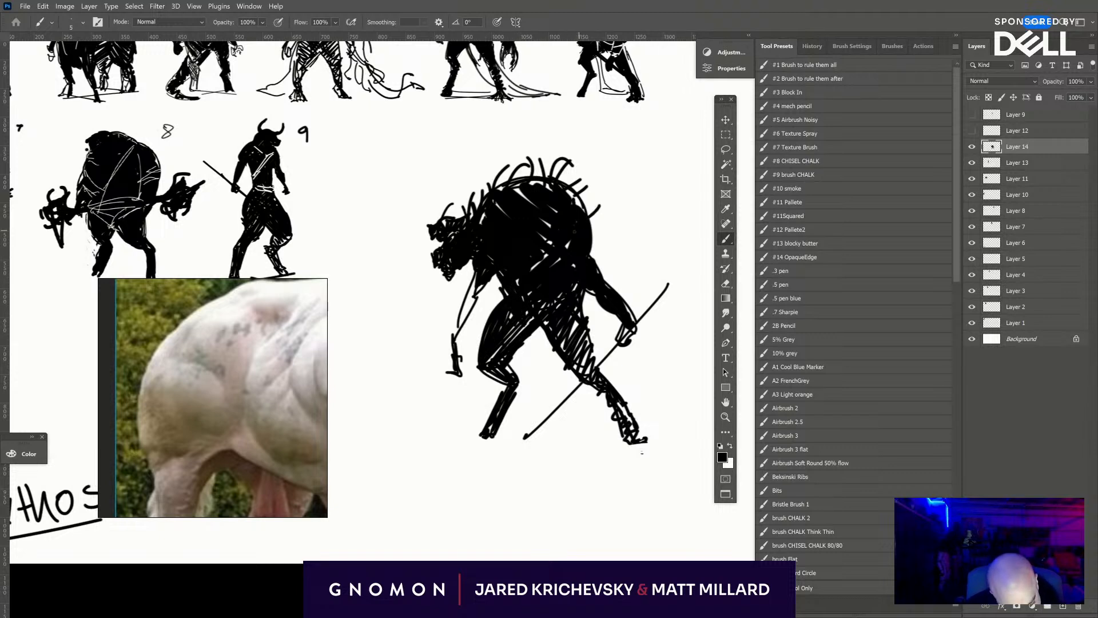
# - Fill the hanging front arm in black and give it a hand with clawed fingers
pyautogui.moveTo(479, 285)
pyautogui.mouseDown()
pyautogui.moveTo(455, 338)
pyautogui.moveTo(468, 388)
pyautogui.mouseUp()
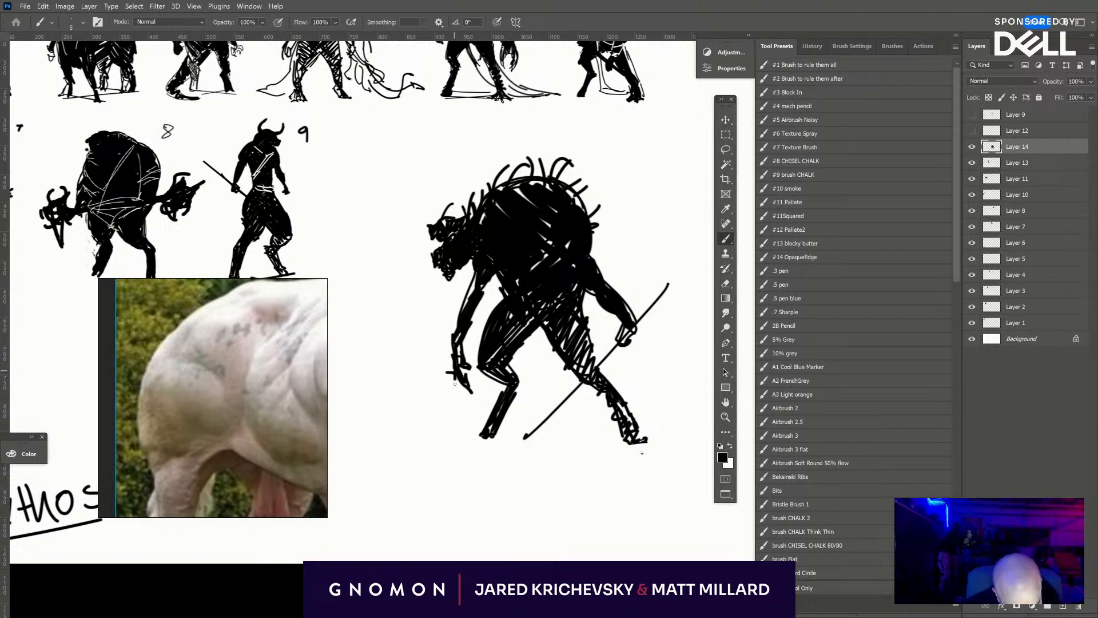
pyautogui.moveTo(457, 318); pyautogui.dragTo(451, 349)
pyautogui.moveTo(474, 271)
pyautogui.mouseDown()
pyautogui.moveTo(458, 319)
pyautogui.moveTo(464, 289)
pyautogui.mouseUp()
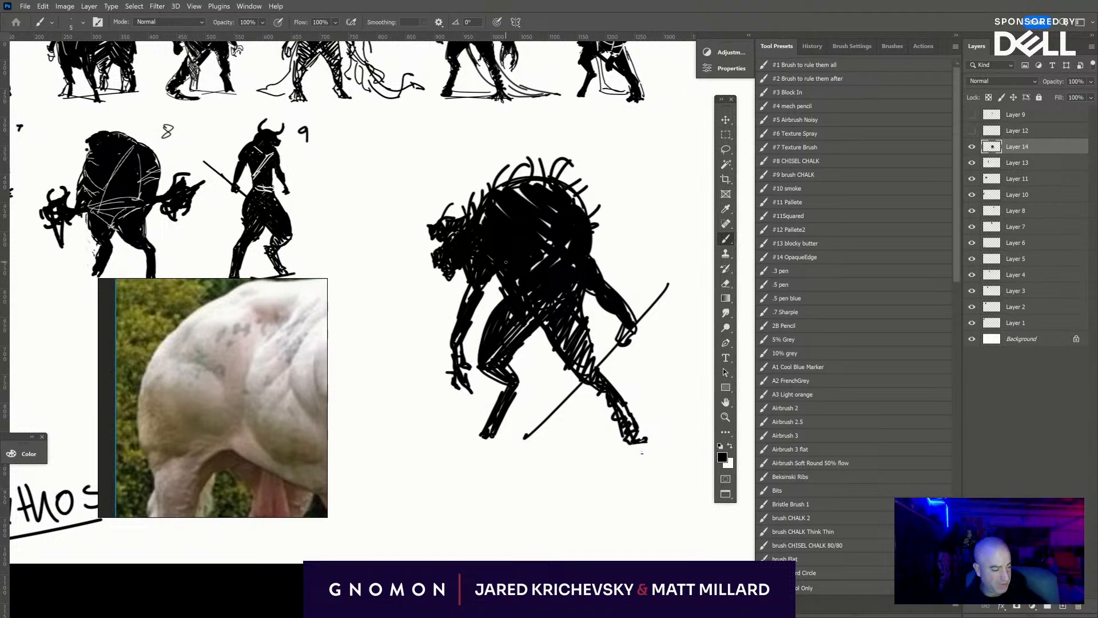
# - Scale the hunched creature down to about 48%, rotate it -4°, and place it after figure 9 in the second row
pyautogui.hotkey('ctrl', 't')
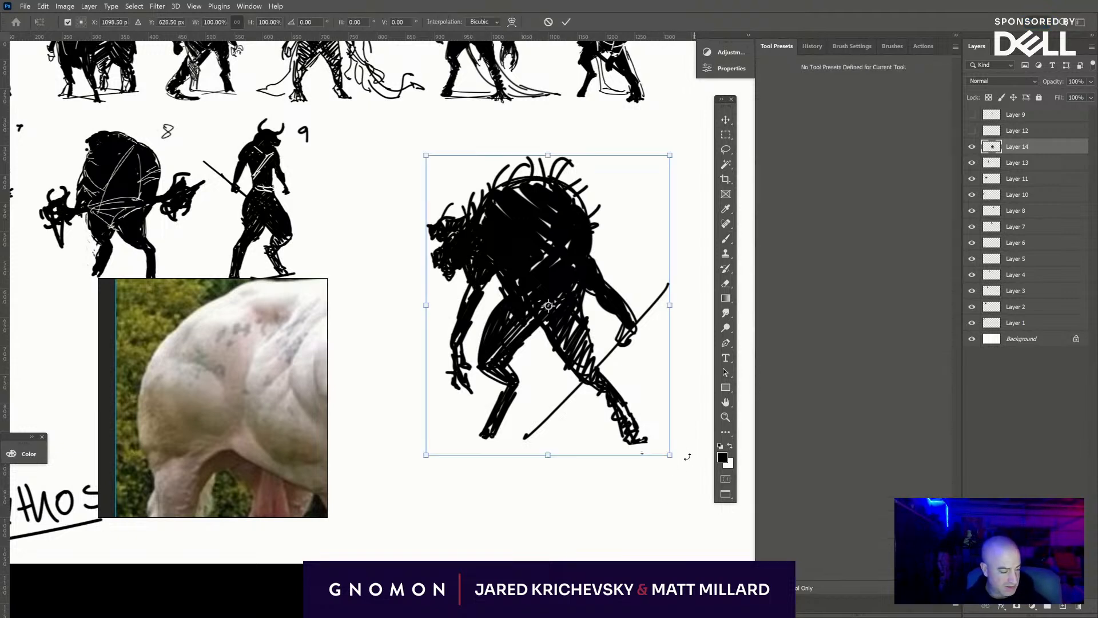
pyautogui.moveTo(671, 456)
pyautogui.mouseDown()
pyautogui.moveTo(537, 313)
pyautogui.moveTo(546, 322)
pyautogui.mouseUp()
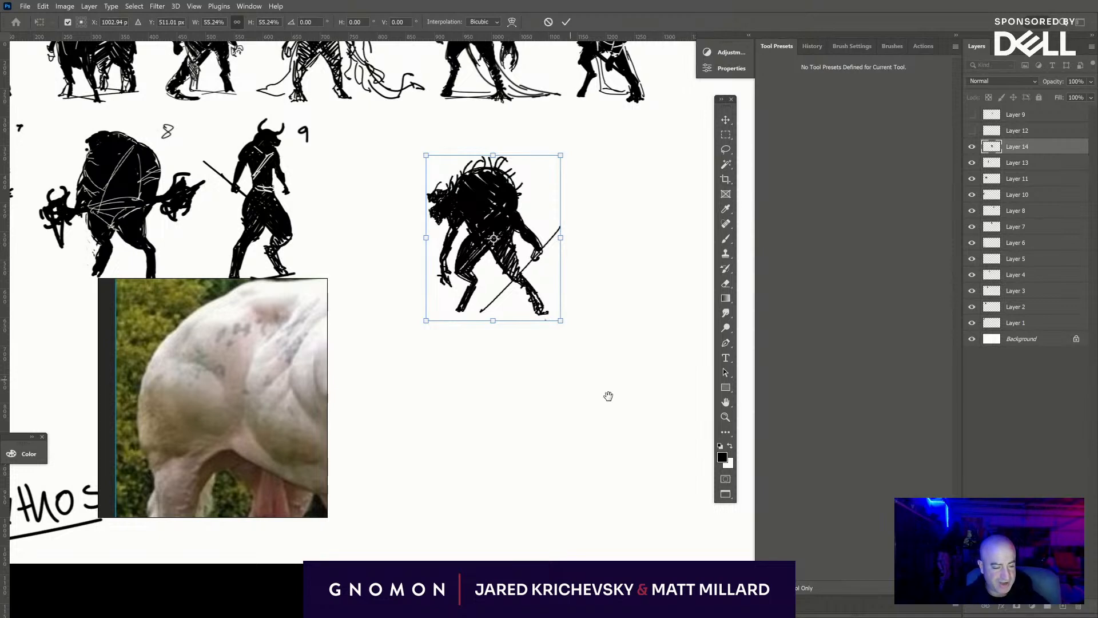
pyautogui.moveTo(609, 397); pyautogui.dragTo(729, 441)
pyautogui.moveTo(621, 327)
pyautogui.mouseDown()
pyautogui.moveTo(596, 299)
pyautogui.moveTo(510, 296)
pyautogui.mouseUp()
pyautogui.moveTo(569, 167); pyautogui.dragTo(553, 189)
pyautogui.moveTo(590, 201); pyautogui.dragTo(586, 193)
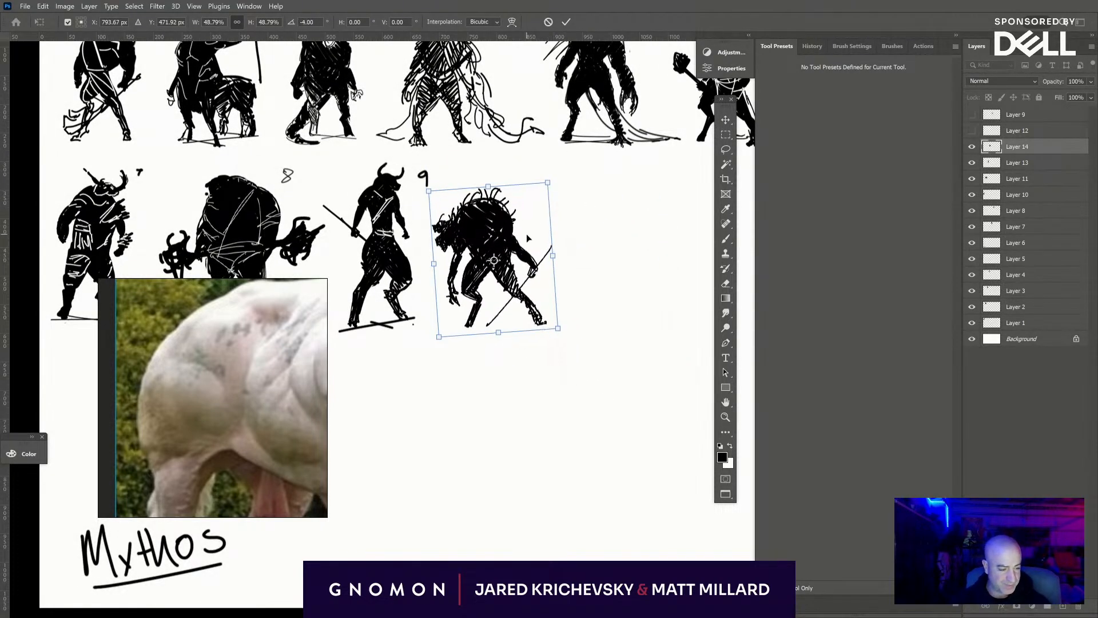
pyautogui.moveTo(528, 238); pyautogui.dragTo(549, 237)
pyautogui.moveTo(568, 183); pyautogui.dragTo(545, 212)
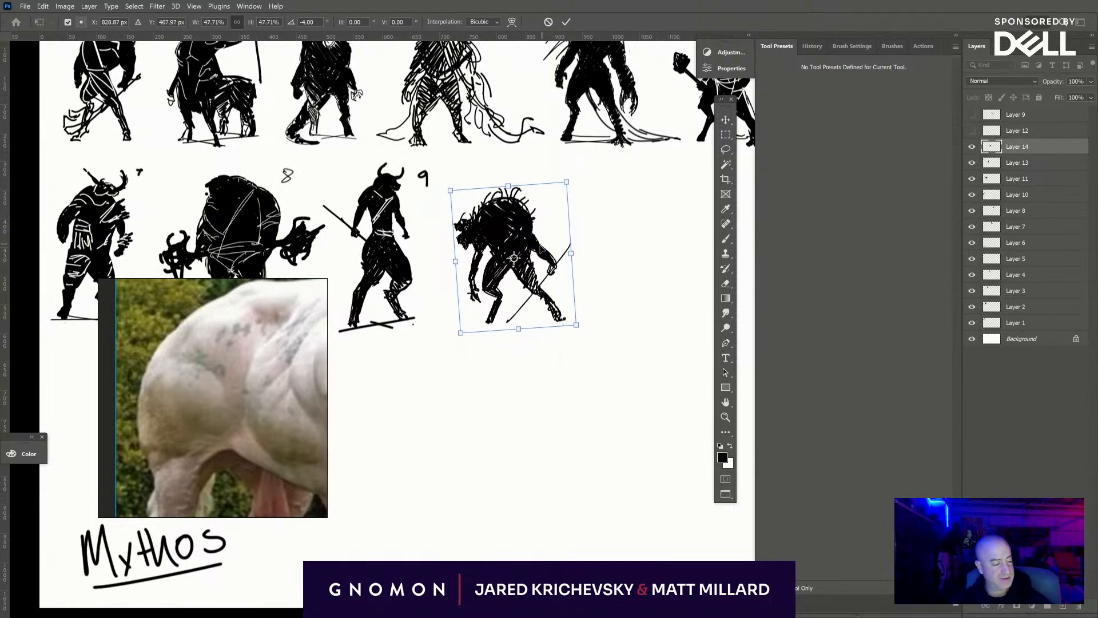
pyautogui.press('Return')
# - Handwrite the number 10 above and beside the hunched creature on the Background layer
pyautogui.click(1025, 343)
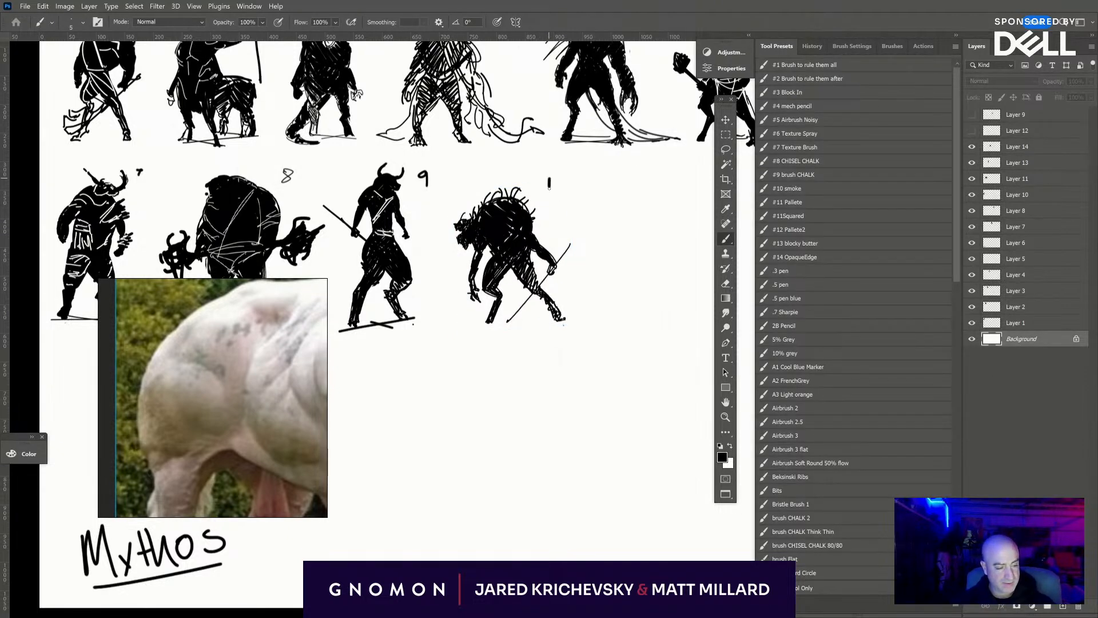
pyautogui.hotkey('ctrl', '-')
pyautogui.hotkey('ctrl', '-')
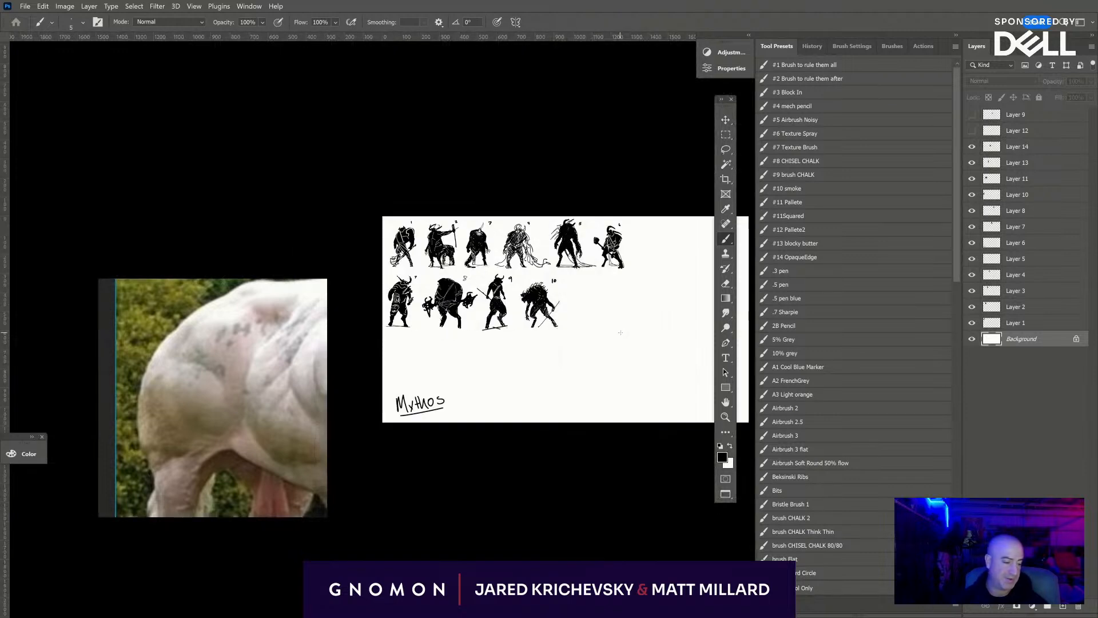
pyautogui.hotkey('ctrl', '+')
pyautogui.hotkey('ctrl', '+')
pyautogui.moveTo(612, 535); pyautogui.dragTo(401, 502)
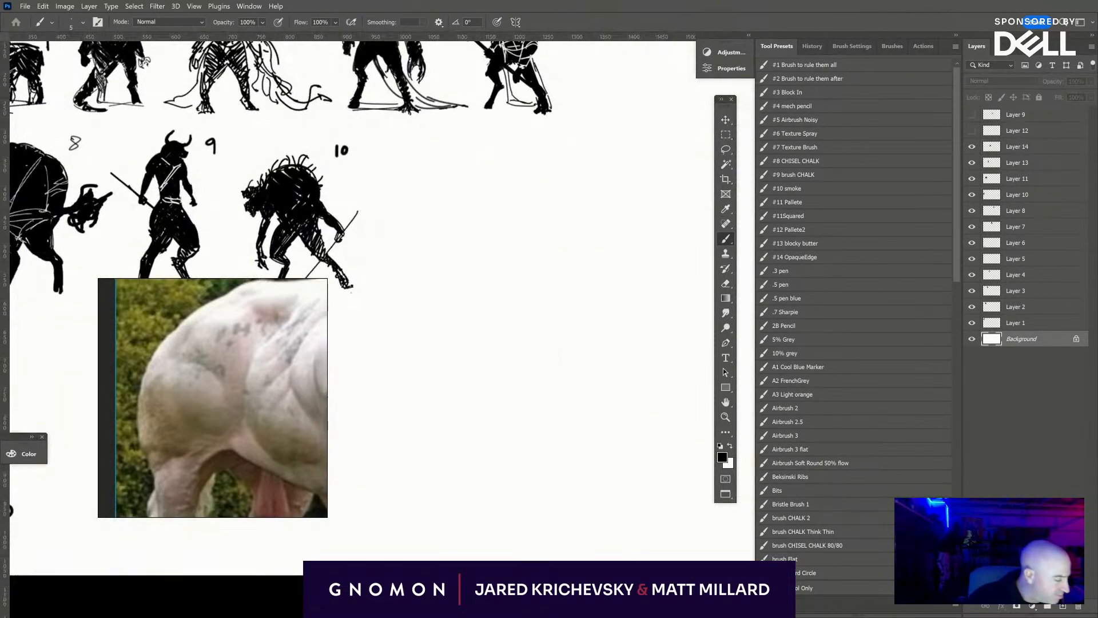
# - Add a new layer above Layer 14, the hunched creature's layer
pyautogui.click(1027, 149)
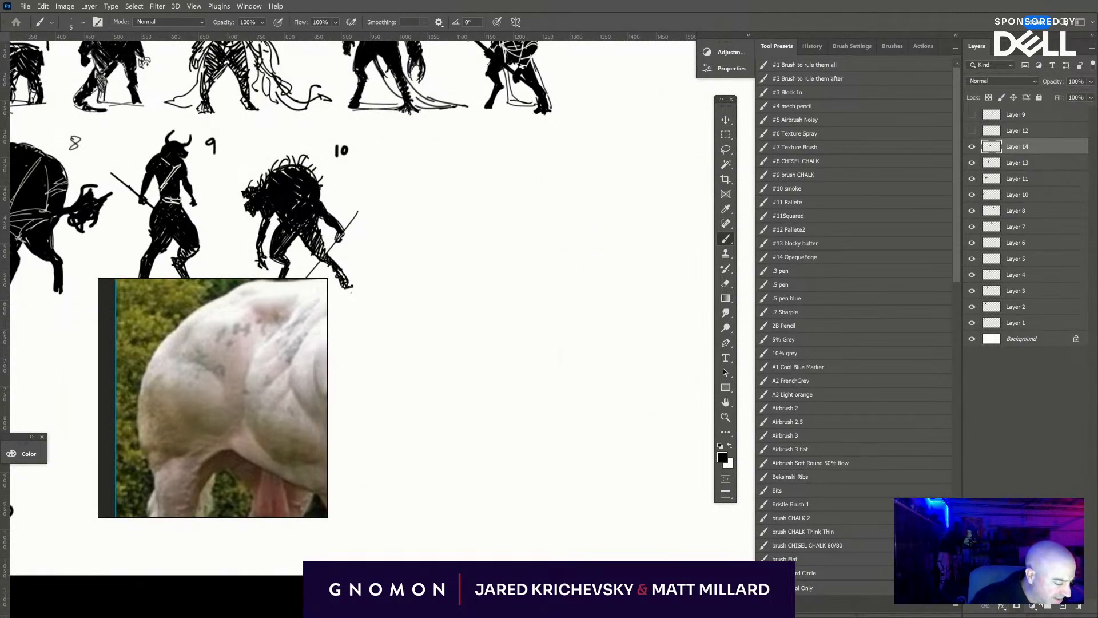
pyautogui.moveTo(484, 440); pyautogui.dragTo(825, 586)
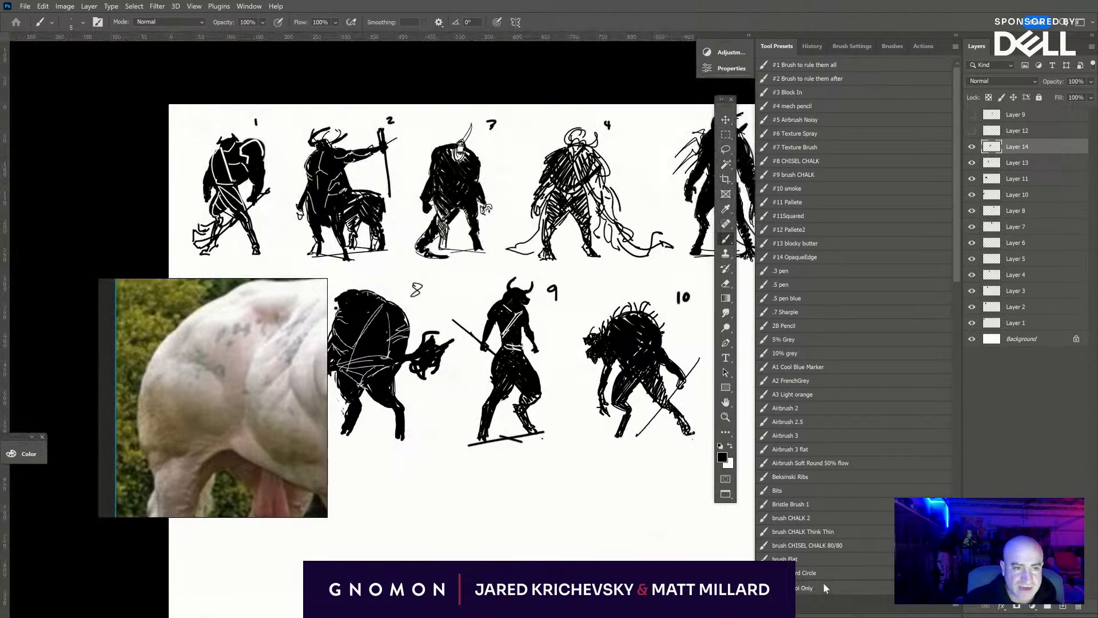
pyautogui.hotkey('ctrl', '-')
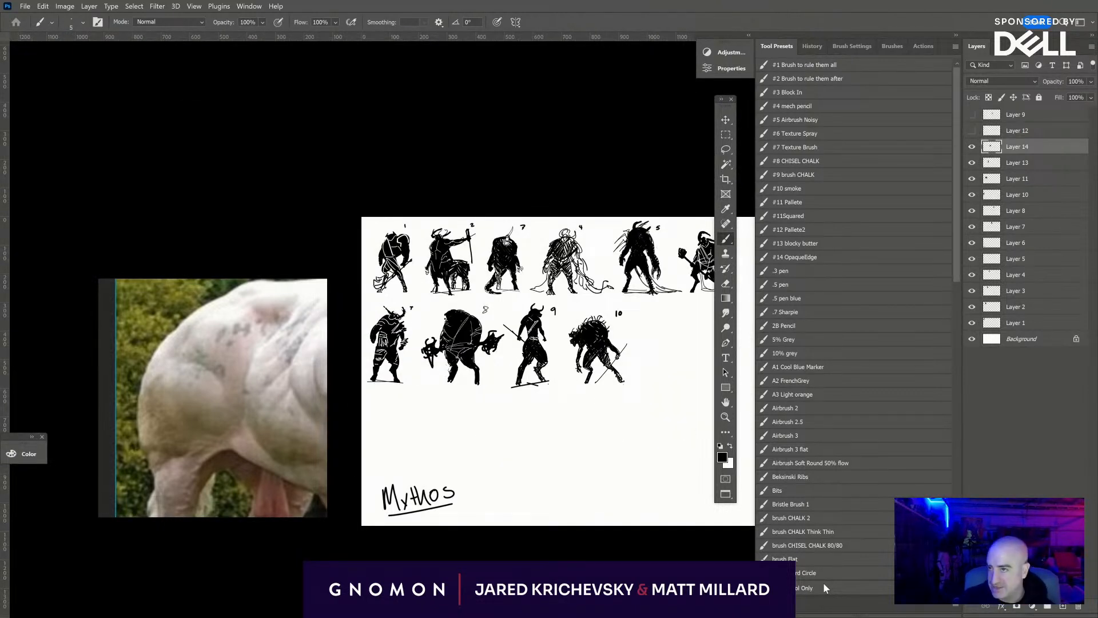
pyautogui.moveTo(594, 528); pyautogui.dragTo(393, 536)
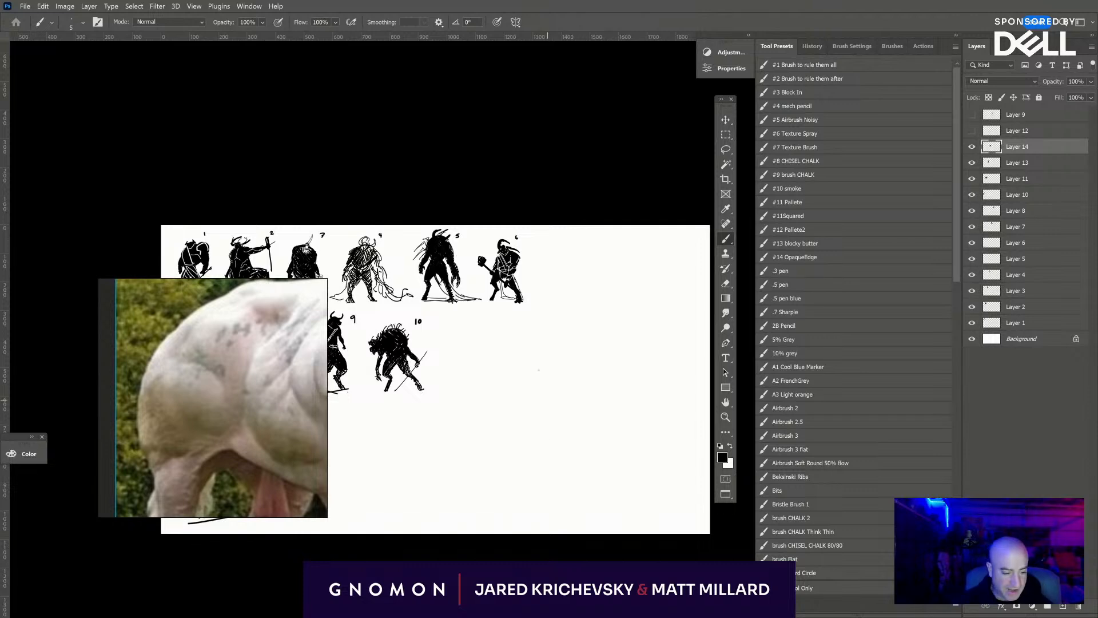
pyautogui.hotkey('ctrl', '+')
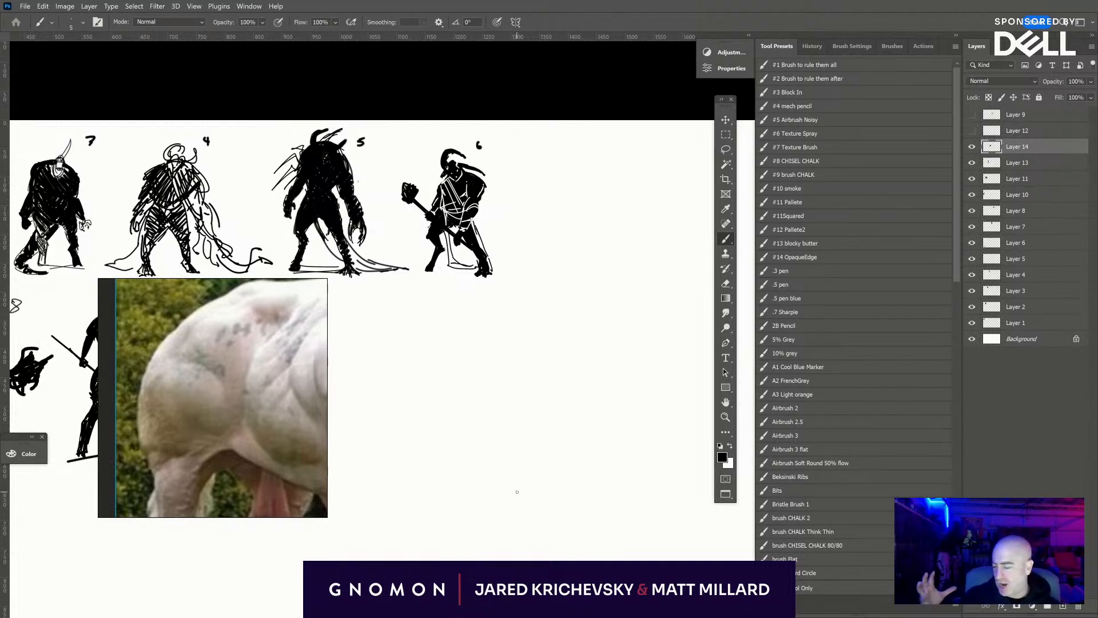
pyautogui.click(1063, 606)
pyautogui.moveTo(530, 412)
pyautogui.mouseDown()
pyautogui.moveTo(509, 375)
pyautogui.moveTo(444, 344)
pyautogui.mouseUp()
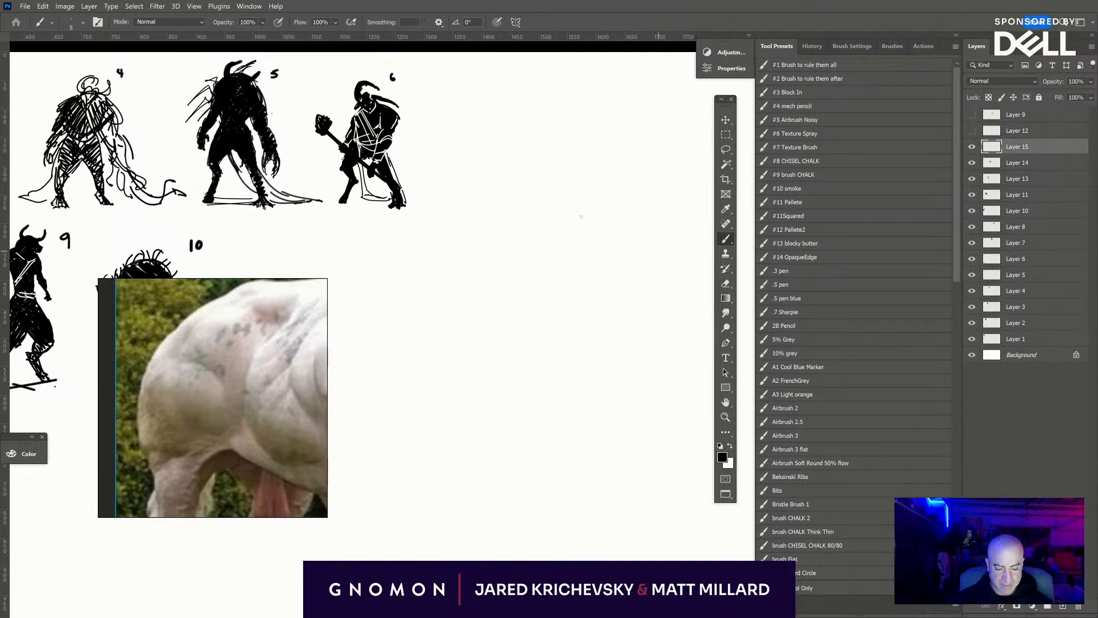
# - Look through the white bull reference photos and frame a close view of one bull's head and forequarters
pyautogui.scroll(-5, 268, 389)
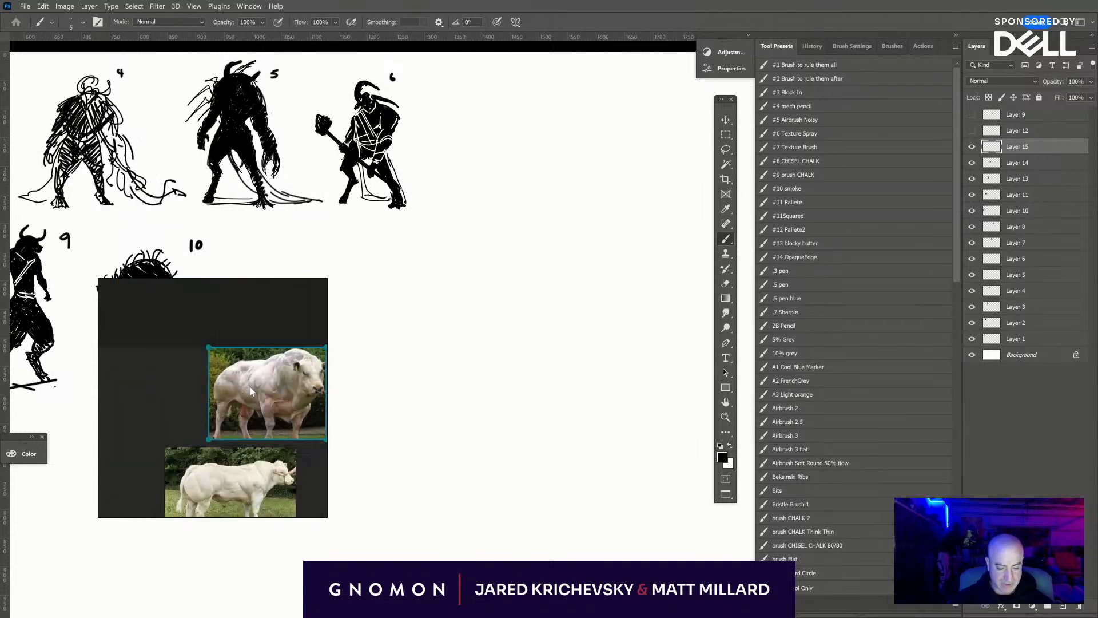
pyautogui.moveTo(279, 412); pyautogui.dragTo(62, 418)
pyautogui.scroll(3, 129, 400)
pyautogui.moveTo(151, 492); pyautogui.dragTo(352, 373)
pyautogui.scroll(1, 347, 374)
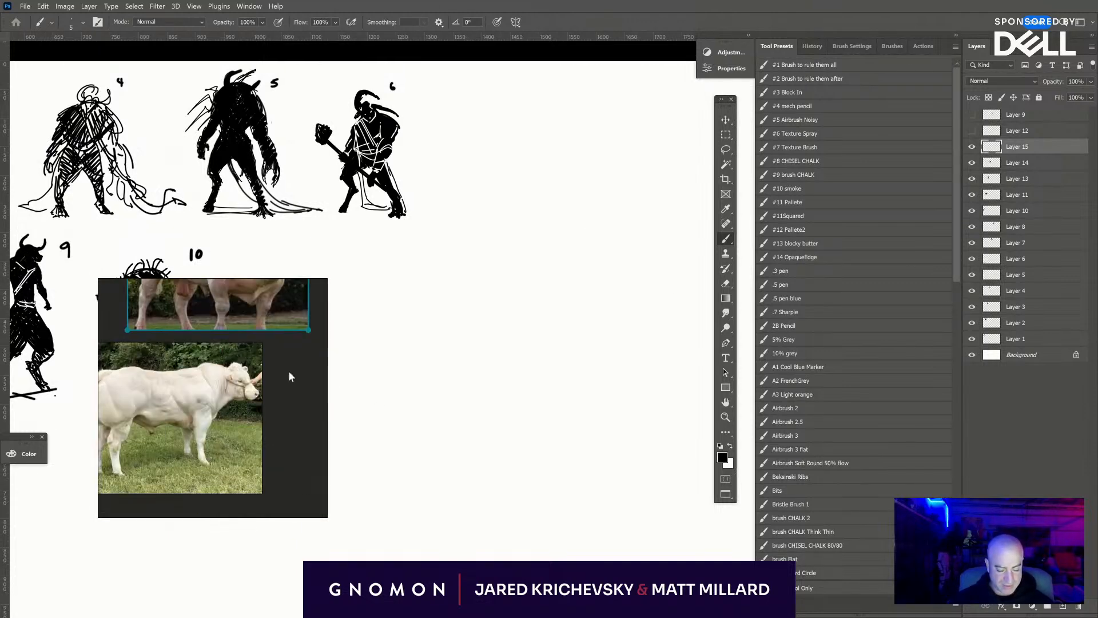
pyautogui.scroll(5, 249, 372)
pyautogui.moveTo(229, 415); pyautogui.dragTo(338, 359)
pyautogui.scroll(-4, 206, 368)
pyautogui.scroll(5, 204, 365)
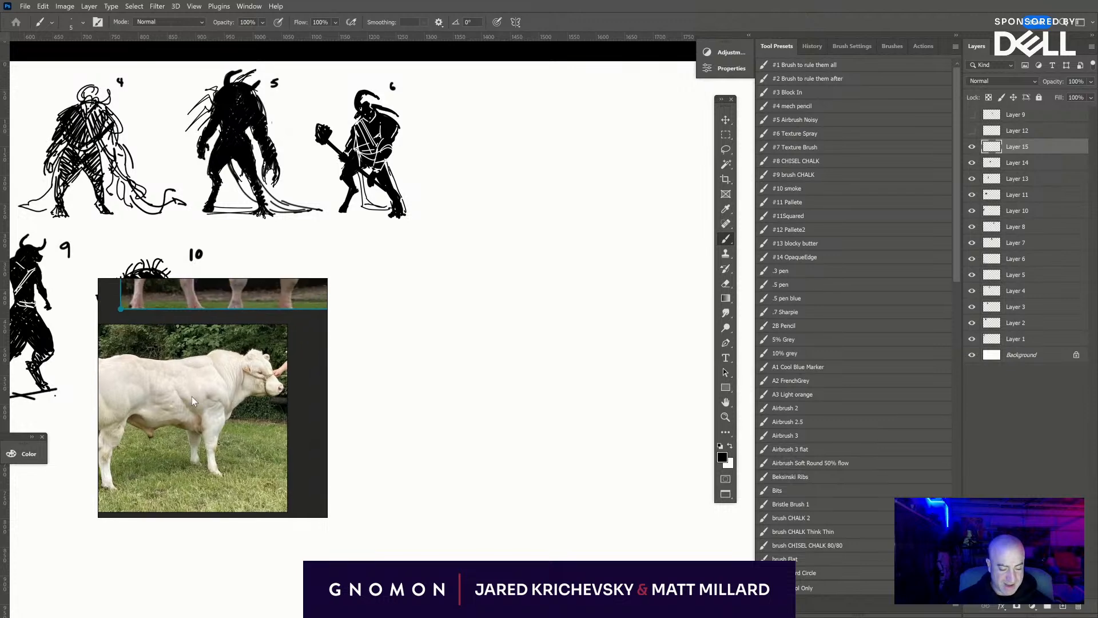
pyautogui.scroll(-2, 180, 419)
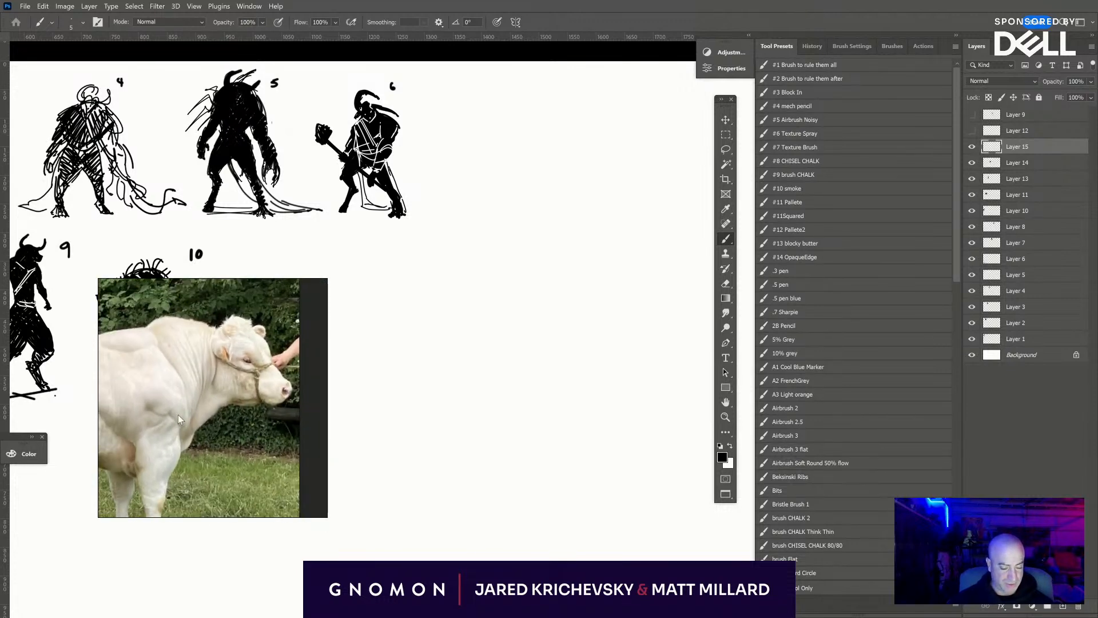
# - On another new layer, sketch a hatched oval torso with narrow waist and a dark head in the empty space beyond figure 10
pyautogui.click(1064, 608)
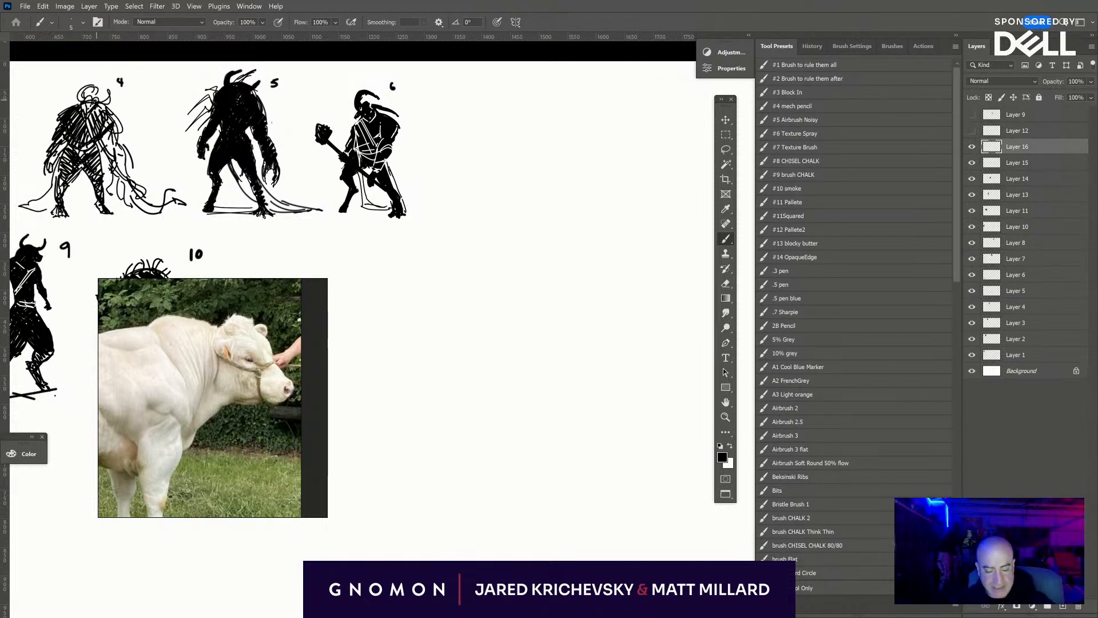
pyautogui.moveTo(517, 277)
pyautogui.mouseDown()
pyautogui.moveTo(512, 303)
pyautogui.moveTo(509, 257)
pyautogui.moveTo(503, 301)
pyautogui.moveTo(541, 266)
pyautogui.moveTo(558, 315)
pyautogui.moveTo(499, 300)
pyautogui.mouseUp()
pyautogui.moveTo(526, 242)
pyautogui.mouseDown()
pyautogui.moveTo(568, 283)
pyautogui.moveTo(523, 323)
pyautogui.moveTo(515, 317)
pyautogui.mouseUp()
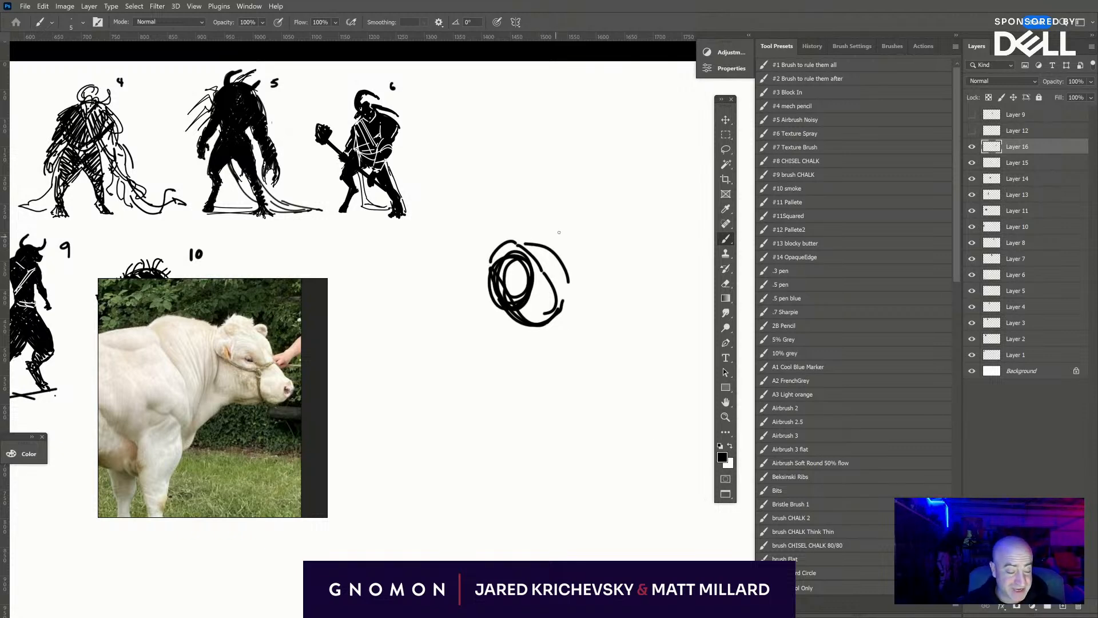
pyautogui.moveTo(516, 243)
pyautogui.mouseDown()
pyautogui.moveTo(499, 280)
pyautogui.moveTo(538, 251)
pyautogui.moveTo(557, 267)
pyautogui.moveTo(564, 303)
pyautogui.moveTo(555, 262)
pyautogui.moveTo(524, 237)
pyautogui.moveTo(555, 252)
pyautogui.moveTo(532, 327)
pyautogui.moveTo(569, 294)
pyautogui.moveTo(543, 352)
pyautogui.mouseUp()
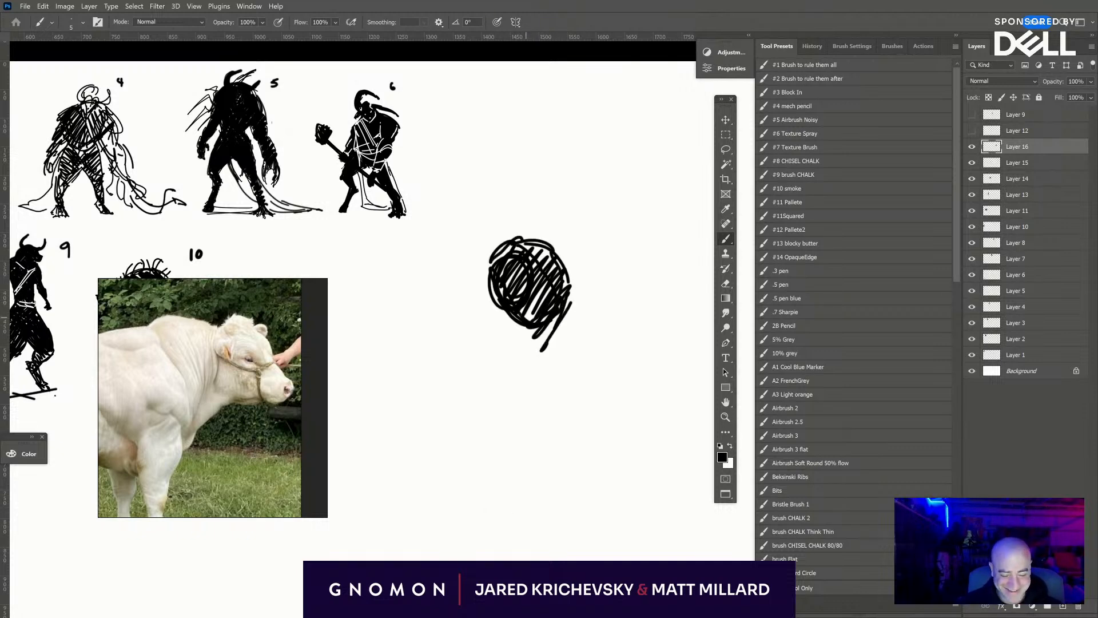
pyautogui.moveTo(507, 314)
pyautogui.mouseDown()
pyautogui.moveTo(509, 343)
pyautogui.moveTo(537, 351)
pyautogui.moveTo(517, 344)
pyautogui.moveTo(529, 349)
pyautogui.moveTo(546, 329)
pyautogui.mouseUp()
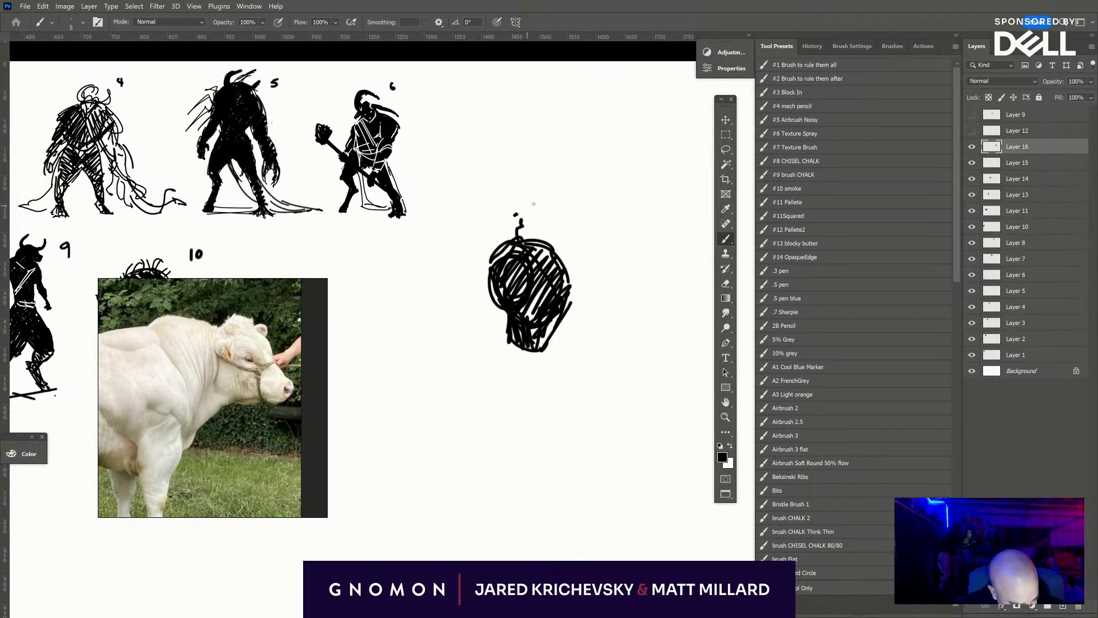
pyautogui.moveTo(515, 216)
pyautogui.mouseDown()
pyautogui.moveTo(546, 214)
pyautogui.moveTo(541, 235)
pyautogui.moveTo(546, 226)
pyautogui.moveTo(538, 210)
pyautogui.moveTo(545, 219)
pyautogui.moveTo(498, 255)
pyautogui.moveTo(527, 240)
pyautogui.mouseUp()
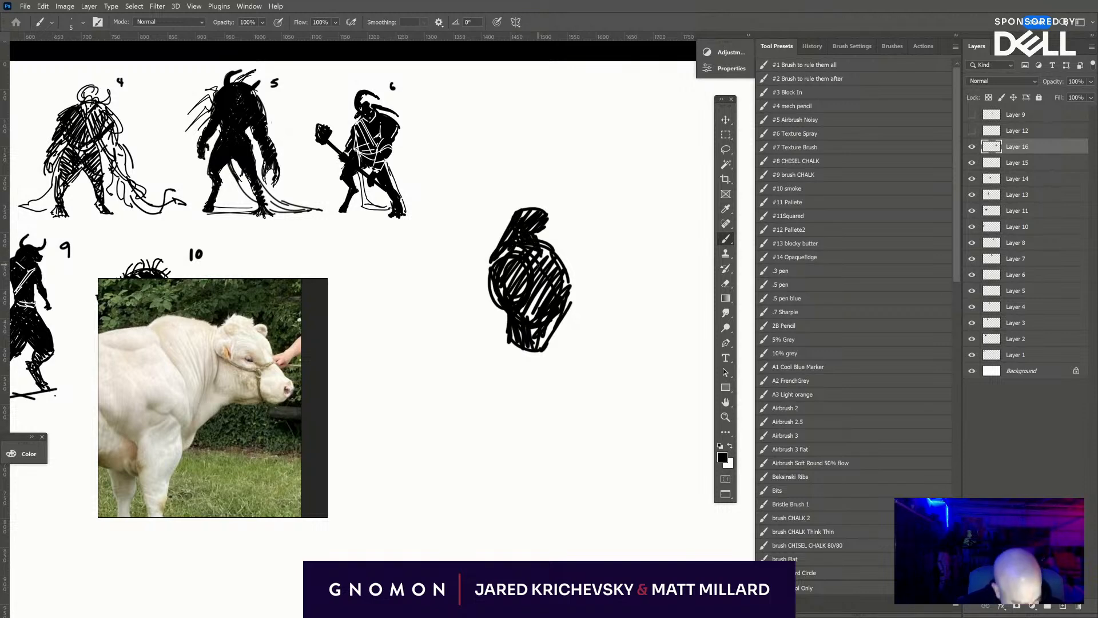
# - Outline the hips and the first leg, with a broad thigh, bent knee, slim lower leg and small foot
pyautogui.moveTo(559, 294)
pyautogui.mouseDown()
pyautogui.moveTo(546, 338)
pyautogui.moveTo(503, 351)
pyautogui.moveTo(544, 337)
pyautogui.moveTo(506, 343)
pyautogui.moveTo(516, 348)
pyautogui.moveTo(528, 322)
pyautogui.moveTo(492, 345)
pyautogui.moveTo(485, 361)
pyautogui.moveTo(537, 357)
pyautogui.moveTo(525, 376)
pyautogui.moveTo(541, 356)
pyautogui.moveTo(519, 375)
pyautogui.mouseUp()
pyautogui.moveTo(527, 382)
pyautogui.mouseDown()
pyautogui.moveTo(475, 417)
pyautogui.moveTo(497, 414)
pyautogui.moveTo(493, 426)
pyautogui.mouseUp()
pyautogui.moveTo(476, 428)
pyautogui.mouseDown()
pyautogui.moveTo(500, 442)
pyautogui.moveTo(504, 464)
pyautogui.moveTo(473, 504)
pyautogui.mouseUp()
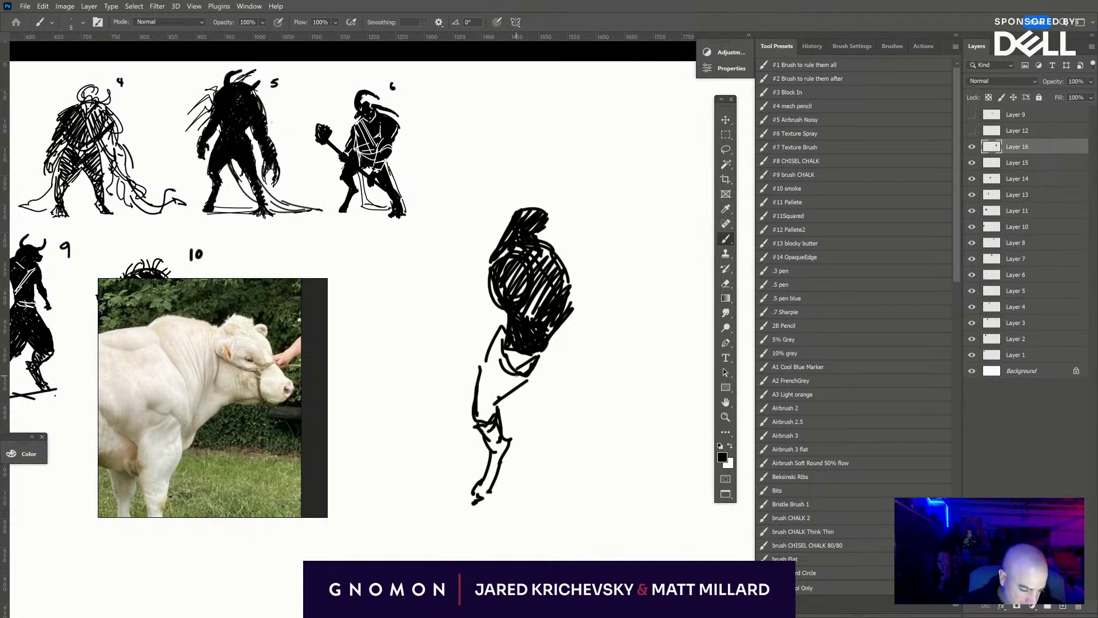
pyautogui.moveTo(532, 351)
pyautogui.mouseDown()
pyautogui.moveTo(522, 393)
pyautogui.moveTo(556, 387)
pyautogui.moveTo(540, 415)
pyautogui.moveTo(552, 427)
pyautogui.mouseUp()
pyautogui.moveTo(556, 383)
pyautogui.mouseDown()
pyautogui.moveTo(554, 444)
pyautogui.moveTo(569, 451)
pyautogui.mouseUp()
pyautogui.moveTo(537, 417)
pyautogui.mouseDown()
pyautogui.moveTo(568, 455)
pyautogui.moveTo(569, 441)
pyautogui.moveTo(571, 456)
pyautogui.moveTo(586, 438)
pyautogui.moveTo(610, 496)
pyautogui.mouseUp()
pyautogui.moveTo(585, 442); pyautogui.dragTo(606, 505)
pyautogui.moveTo(582, 437); pyautogui.dragTo(557, 496)
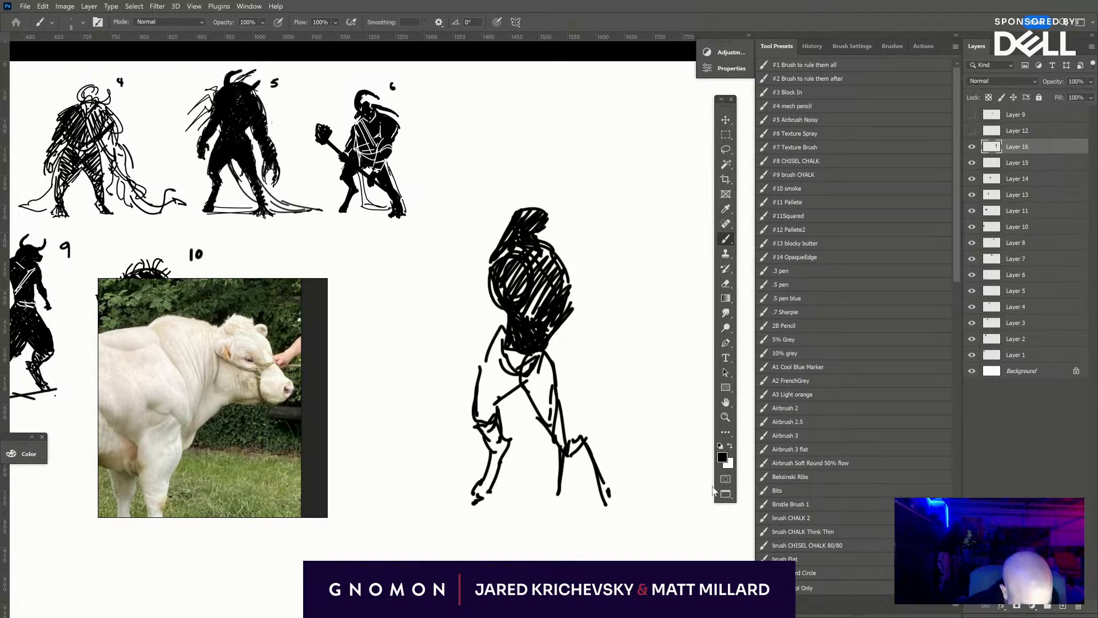
pyautogui.hotkey('ctrl', 'z')
pyautogui.hotkey('ctrl', 'z')
pyautogui.hotkey('ctrl', 'z')
pyautogui.hotkey('ctrl', 'z')
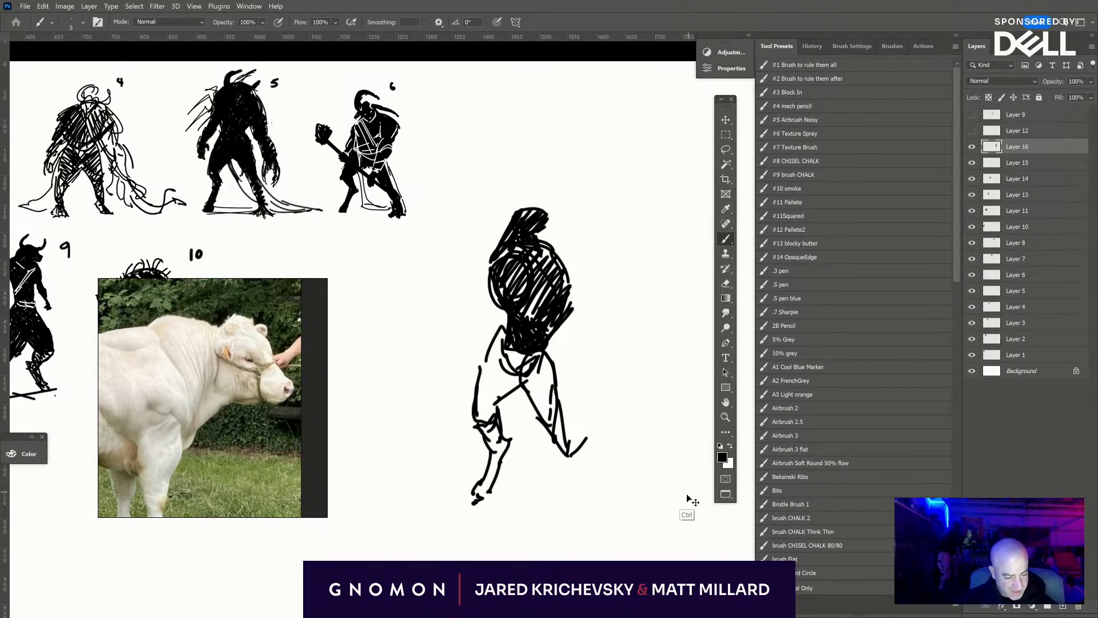
pyautogui.hotkey('ctrl', 'z')
pyautogui.hotkey('ctrl', 'z')
pyautogui.hotkey('ctrl', 'z')
pyautogui.hotkey('ctrl', 'z')
pyautogui.hotkey('ctrl', 'z')
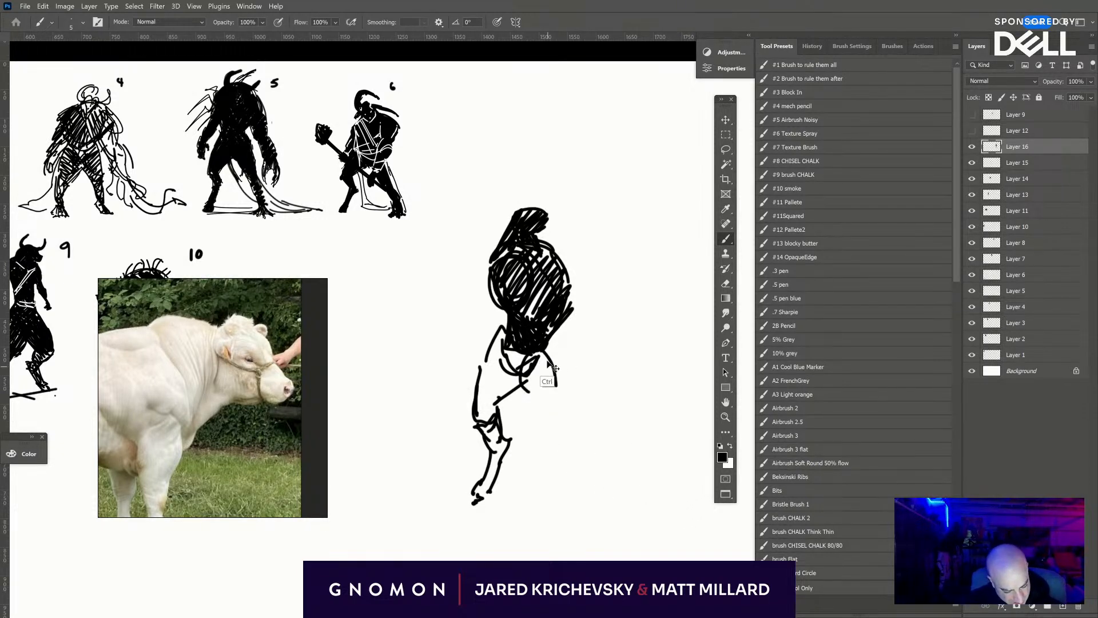
# - Sketch the second leg striding outward from the hips, with thigh, knee, lower leg and foot
pyautogui.moveTo(548, 345); pyautogui.dragTo(555, 404)
pyautogui.moveTo(524, 378)
pyautogui.mouseDown()
pyautogui.moveTo(553, 422)
pyautogui.moveTo(548, 352)
pyautogui.moveTo(562, 421)
pyautogui.mouseUp()
pyautogui.moveTo(543, 405)
pyautogui.mouseDown()
pyautogui.moveTo(576, 465)
pyautogui.moveTo(580, 504)
pyautogui.moveTo(591, 504)
pyautogui.mouseUp()
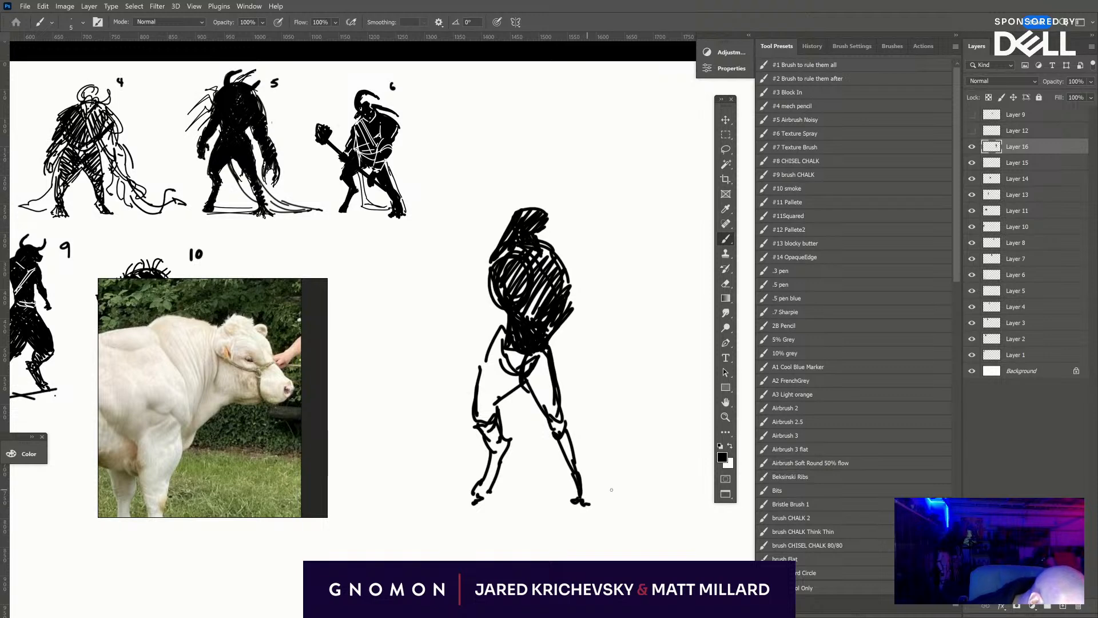
# - Undo the second leg's foot and lower-leg strokes and redraw the lower leg slanting farther outward from the knee
pyautogui.hotkey('ctrl', 'z')
pyautogui.hotkey('ctrl', 'z')
pyautogui.hotkey('ctrl', 'z')
pyautogui.hotkey('ctrl', 'z')
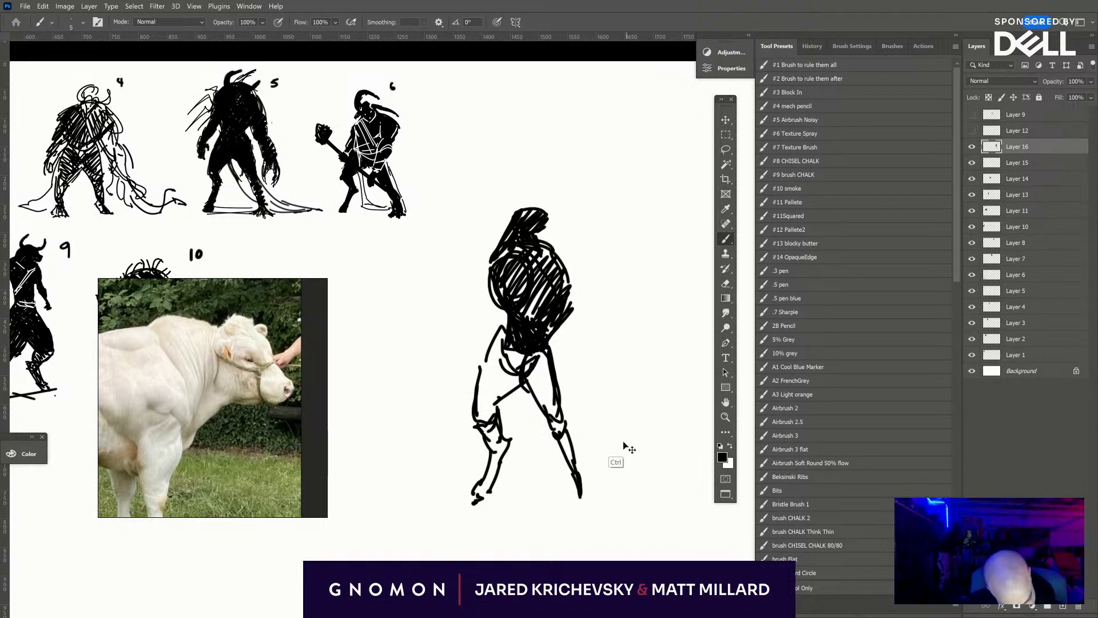
pyautogui.moveTo(558, 440)
pyautogui.mouseDown()
pyautogui.moveTo(575, 492)
pyautogui.moveTo(569, 440)
pyautogui.moveTo(578, 507)
pyautogui.mouseUp()
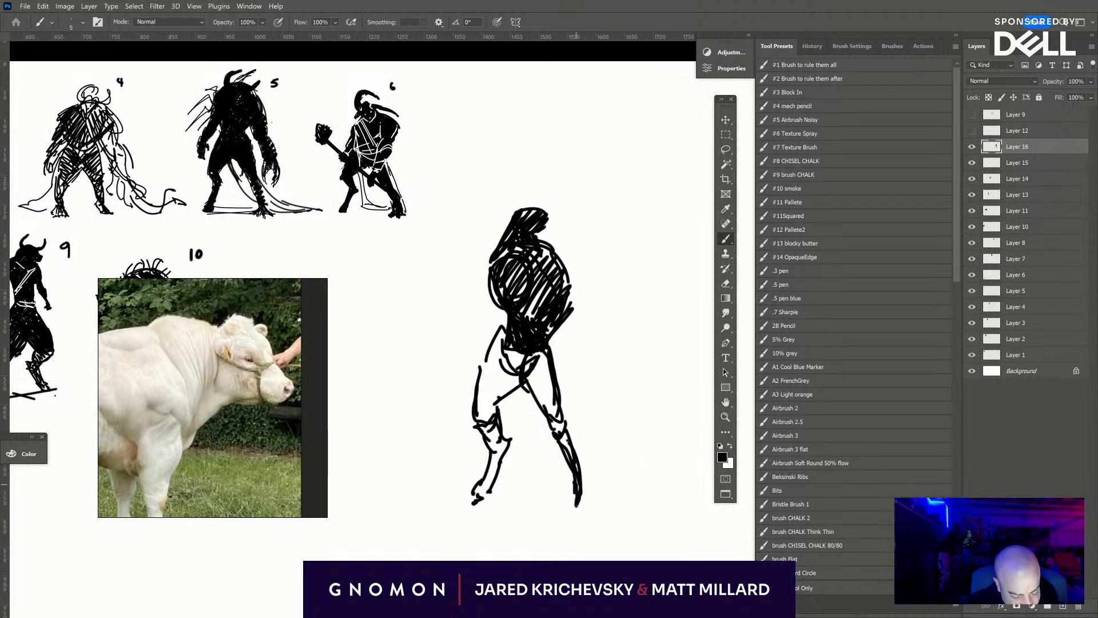
pyautogui.hotkey('ctrl', 'z')
pyautogui.hotkey('ctrl', 'z')
pyautogui.hotkey('ctrl', 'z')
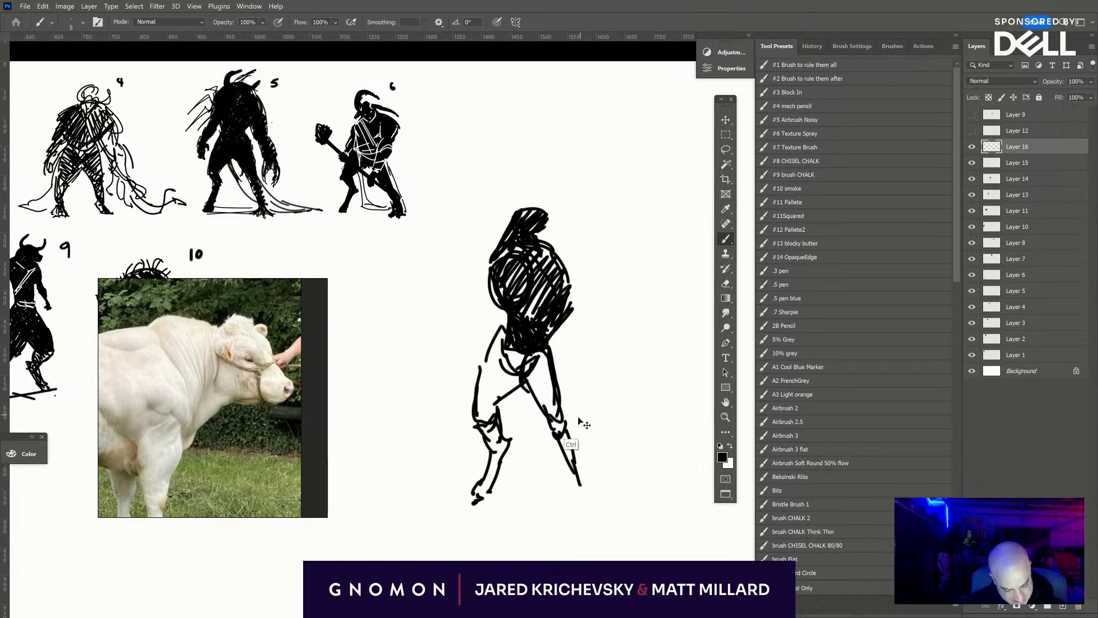
pyautogui.moveTo(558, 421)
pyautogui.mouseDown()
pyautogui.moveTo(553, 443)
pyautogui.moveTo(577, 462)
pyautogui.moveTo(593, 500)
pyautogui.mouseUp()
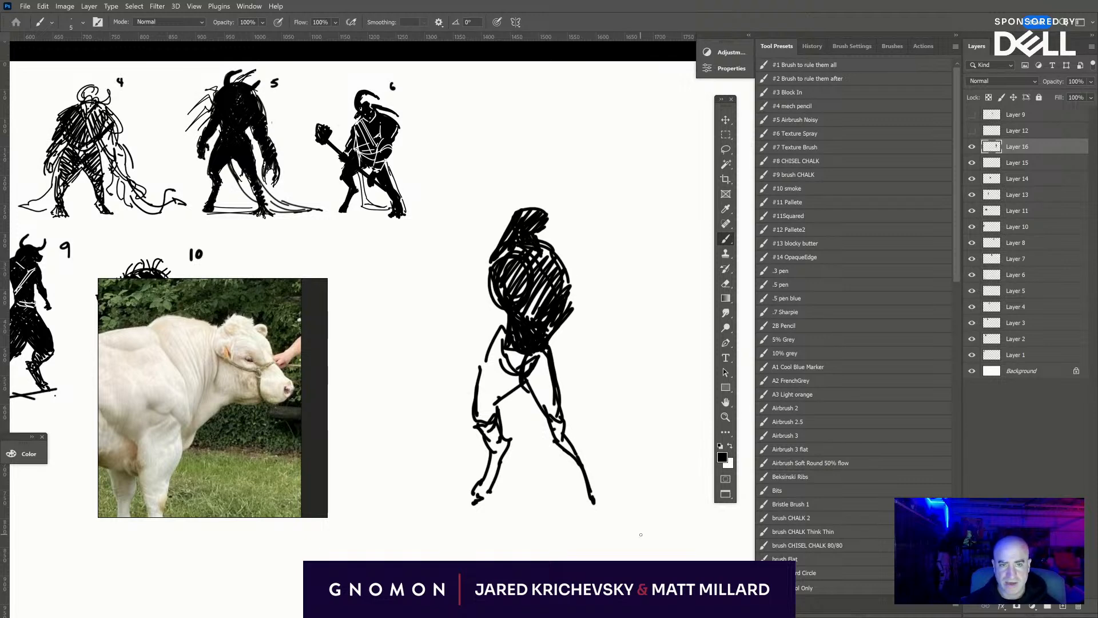
# - Hatch the second leg's thigh and the hips in black, and thicken the first thigh's outline
pyautogui.moveTo(527, 353); pyautogui.dragTo(566, 447)
pyautogui.moveTo(512, 378)
pyautogui.mouseDown()
pyautogui.moveTo(489, 407)
pyautogui.moveTo(479, 399)
pyautogui.moveTo(476, 420)
pyautogui.moveTo(493, 338)
pyautogui.mouseUp()
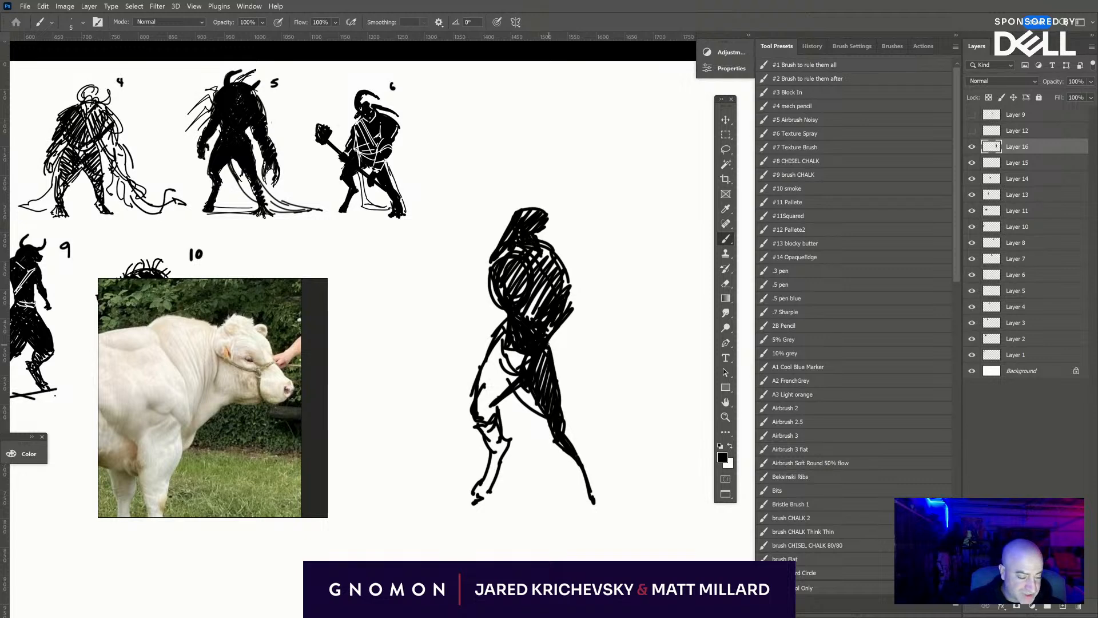
# - Draw long flowing strips trailing from behind the hips past the second leg, ending in ragged, forked tips
pyautogui.moveTo(549, 344)
pyautogui.mouseDown()
pyautogui.moveTo(582, 400)
pyautogui.moveTo(629, 432)
pyautogui.mouseUp()
pyautogui.moveTo(560, 423); pyautogui.dragTo(663, 453)
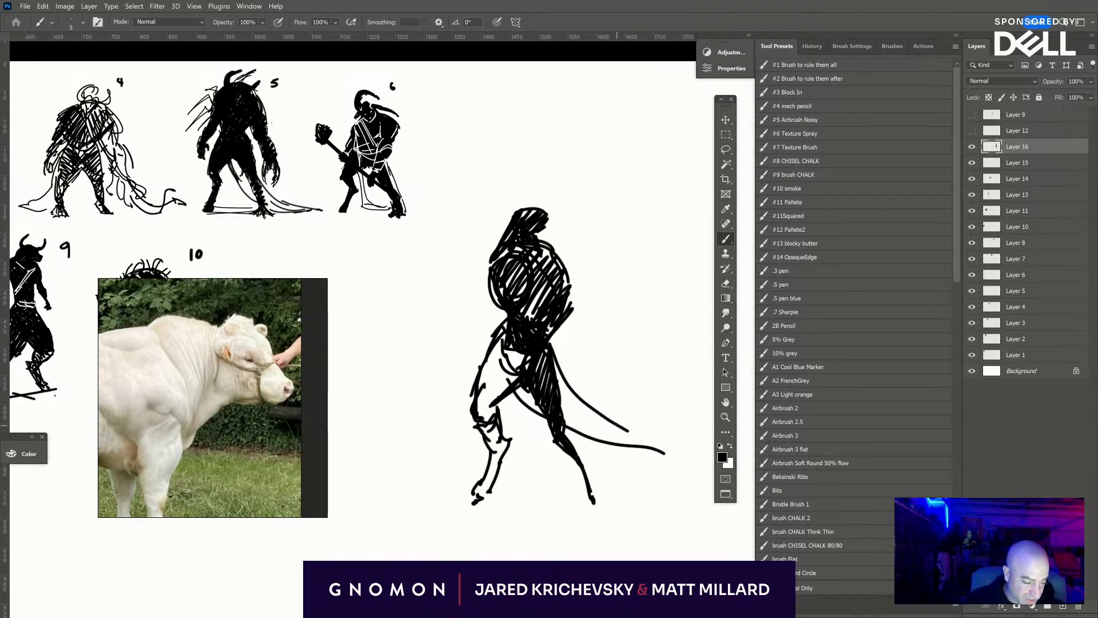
pyautogui.moveTo(615, 424); pyautogui.dragTo(684, 456)
pyautogui.moveTo(574, 396)
pyautogui.mouseDown()
pyautogui.moveTo(625, 409)
pyautogui.moveTo(621, 419)
pyautogui.moveTo(719, 424)
pyautogui.mouseUp()
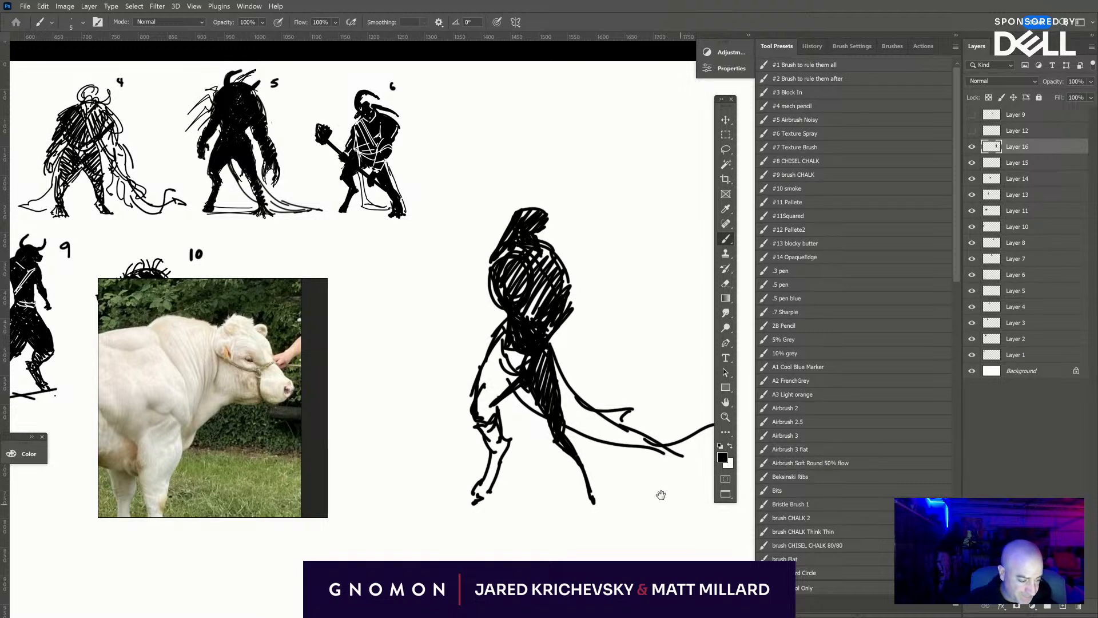
pyautogui.moveTo(659, 496); pyautogui.dragTo(558, 483)
pyautogui.moveTo(620, 413)
pyautogui.mouseDown()
pyautogui.moveTo(592, 442)
pyautogui.moveTo(595, 473)
pyautogui.moveTo(616, 469)
pyautogui.moveTo(610, 459)
pyautogui.mouseUp()
pyautogui.moveTo(702, 508); pyautogui.dragTo(784, 525)
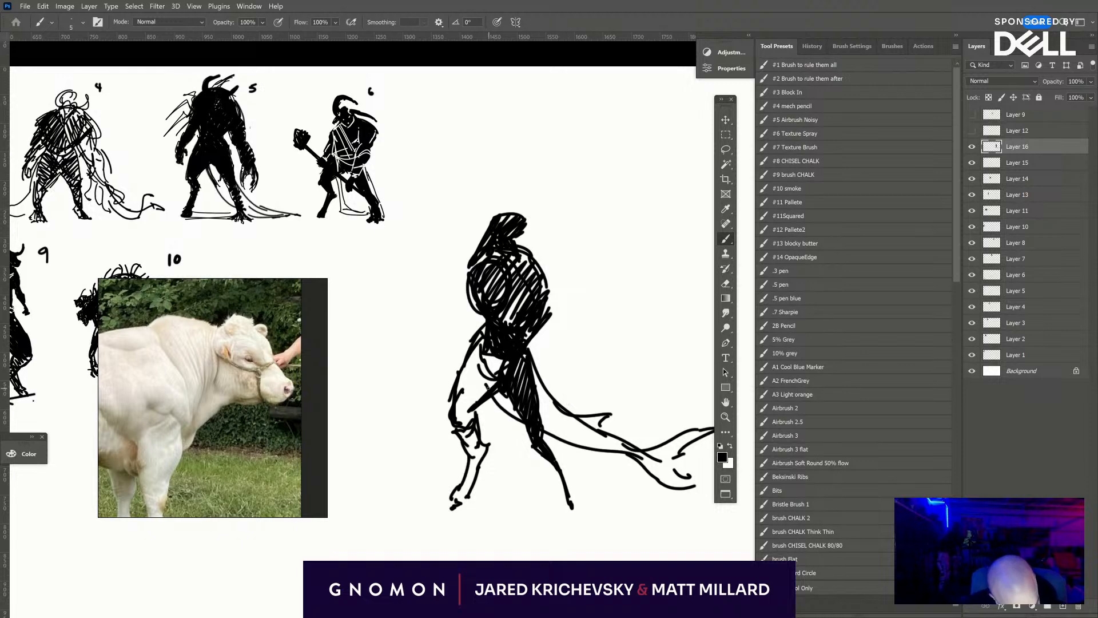
# - Hatch the trailing strip behind the second leg in black and cut white highlight strokes into that leg's thigh
pyautogui.moveTo(495, 393)
pyautogui.mouseDown()
pyautogui.moveTo(517, 405)
pyautogui.moveTo(531, 380)
pyautogui.moveTo(540, 423)
pyautogui.moveTo(551, 405)
pyautogui.moveTo(581, 442)
pyautogui.moveTo(640, 453)
pyautogui.mouseUp()
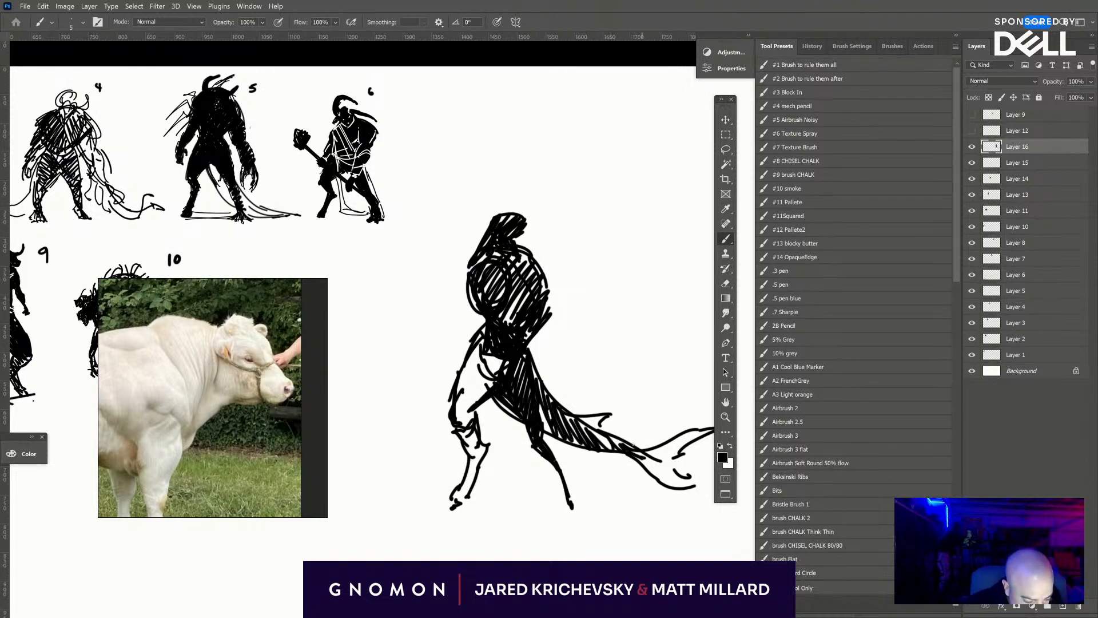
pyautogui.moveTo(506, 389)
pyautogui.mouseDown()
pyautogui.moveTo(531, 440)
pyautogui.moveTo(505, 376)
pyautogui.mouseUp()
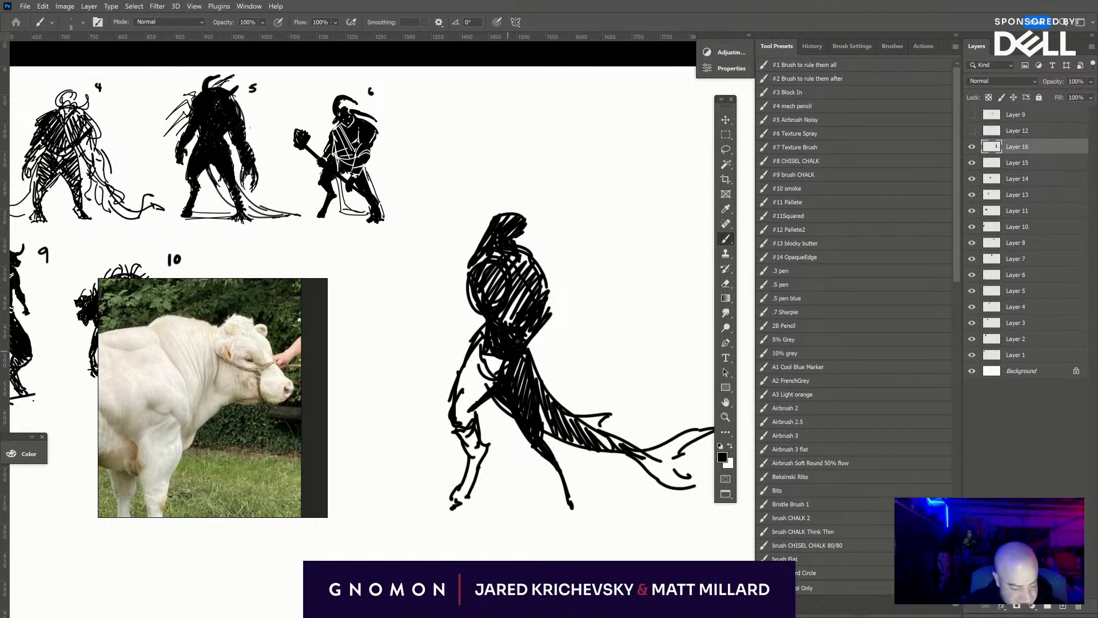
pyautogui.press('x')
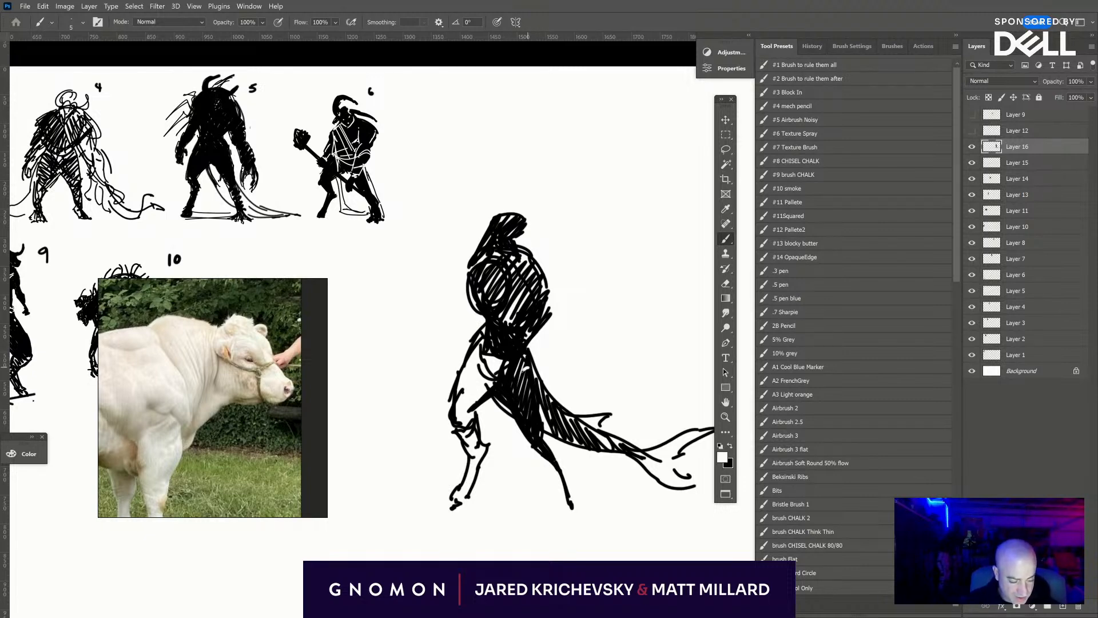
pyautogui.moveTo(532, 375)
pyautogui.mouseDown()
pyautogui.moveTo(520, 395)
pyautogui.moveTo(535, 427)
pyautogui.mouseUp()
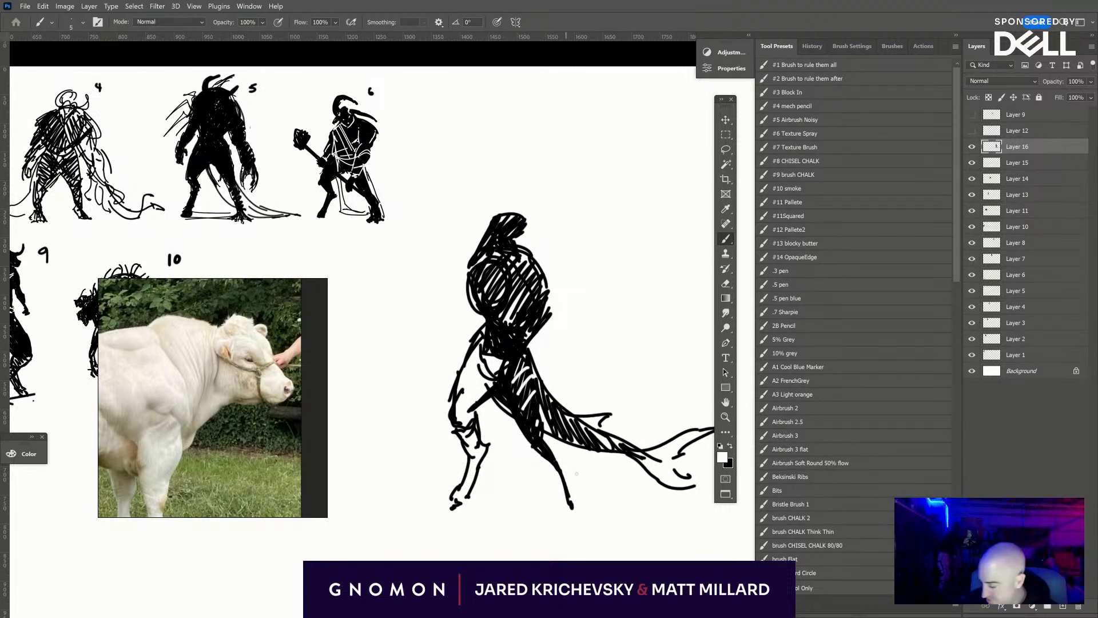
# - Draw the near arm hanging beside the torso, with upper arm, forearm and fist, and hatch it black up to the shoulder
pyautogui.press('x')
pyautogui.moveTo(468, 269)
pyautogui.mouseDown()
pyautogui.moveTo(455, 294)
pyautogui.moveTo(461, 312)
pyautogui.moveTo(467, 264)
pyautogui.moveTo(446, 347)
pyautogui.mouseUp()
pyautogui.moveTo(451, 337)
pyautogui.mouseDown()
pyautogui.moveTo(435, 350)
pyautogui.moveTo(433, 377)
pyautogui.mouseUp()
pyautogui.moveTo(449, 349)
pyautogui.mouseDown()
pyautogui.moveTo(440, 390)
pyautogui.moveTo(439, 394)
pyautogui.mouseUp()
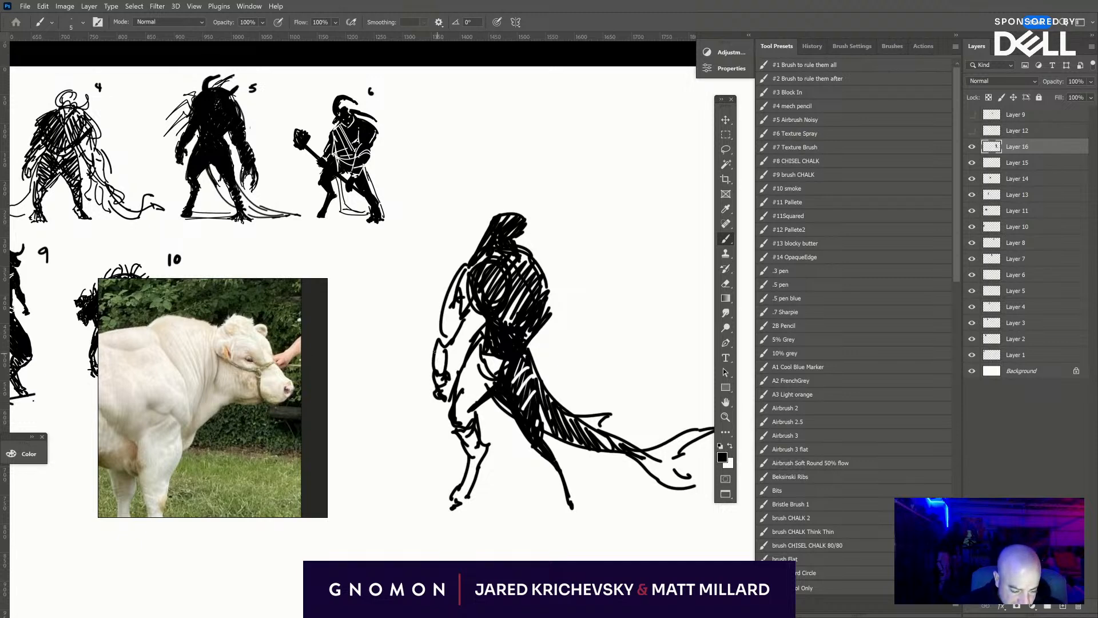
pyautogui.moveTo(435, 354); pyautogui.dragTo(436, 371)
pyautogui.moveTo(445, 304)
pyautogui.mouseDown()
pyautogui.moveTo(439, 334)
pyautogui.moveTo(447, 323)
pyautogui.mouseUp()
pyautogui.moveTo(459, 278); pyautogui.dragTo(457, 322)
pyautogui.moveTo(475, 247)
pyautogui.mouseDown()
pyautogui.moveTo(455, 289)
pyautogui.moveTo(463, 263)
pyautogui.mouseUp()
pyautogui.moveTo(493, 236)
pyautogui.mouseDown()
pyautogui.moveTo(483, 246)
pyautogui.moveTo(563, 281)
pyautogui.moveTo(569, 233)
pyautogui.moveTo(584, 278)
pyautogui.mouseUp()
pyautogui.moveTo(551, 316)
pyautogui.mouseDown()
pyautogui.moveTo(555, 232)
pyautogui.moveTo(592, 297)
pyautogui.moveTo(561, 309)
pyautogui.moveTo(575, 327)
pyautogui.mouseUp()
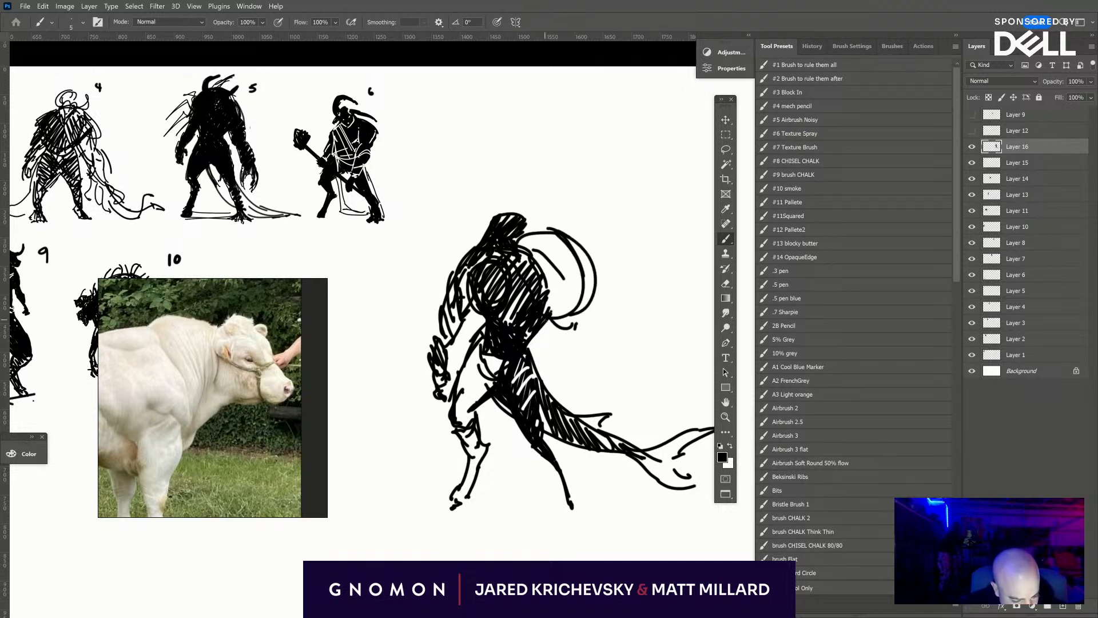
pyautogui.moveTo(513, 294); pyautogui.dragTo(519, 267)
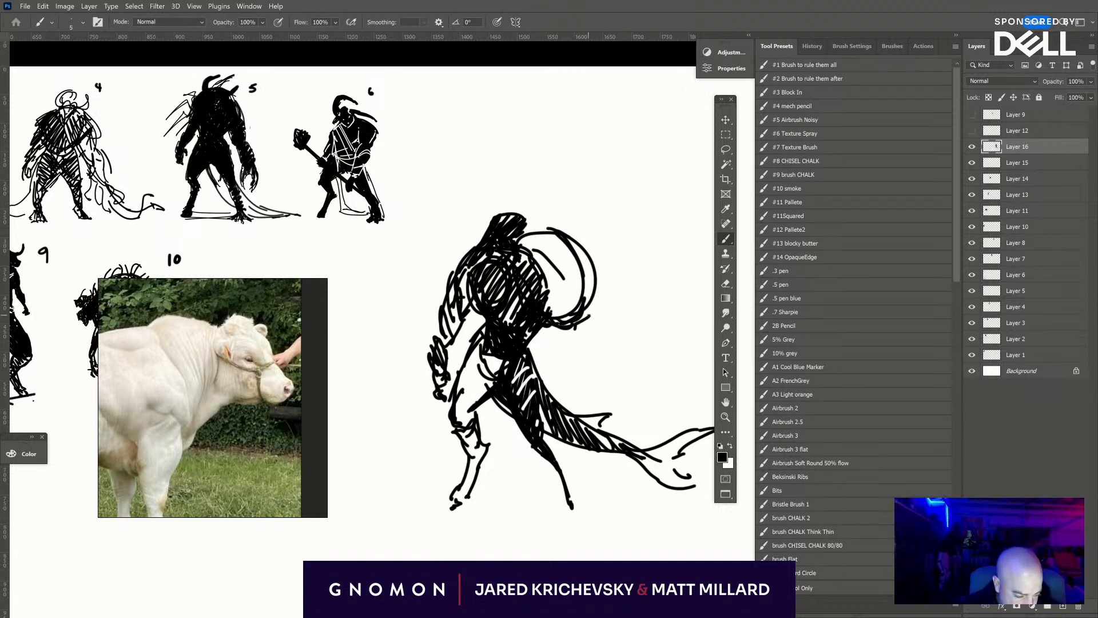
pyautogui.moveTo(596, 312); pyautogui.dragTo(594, 336)
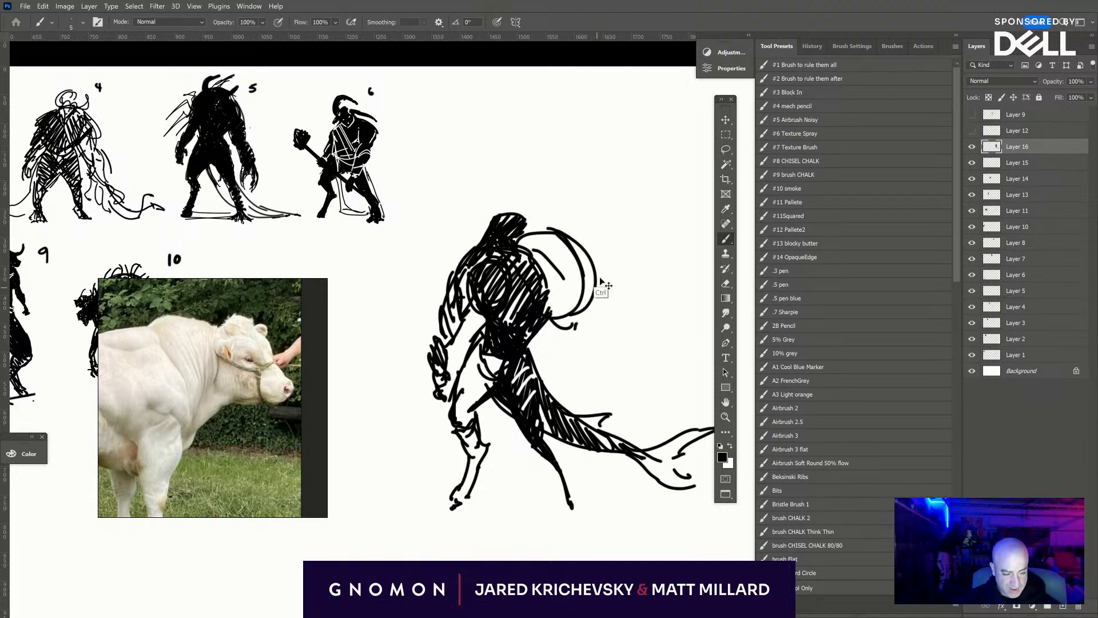
pyautogui.hotkey('ctrl', 'z')
pyautogui.hotkey('ctrl', 'z')
pyautogui.hotkey('ctrl', 'z')
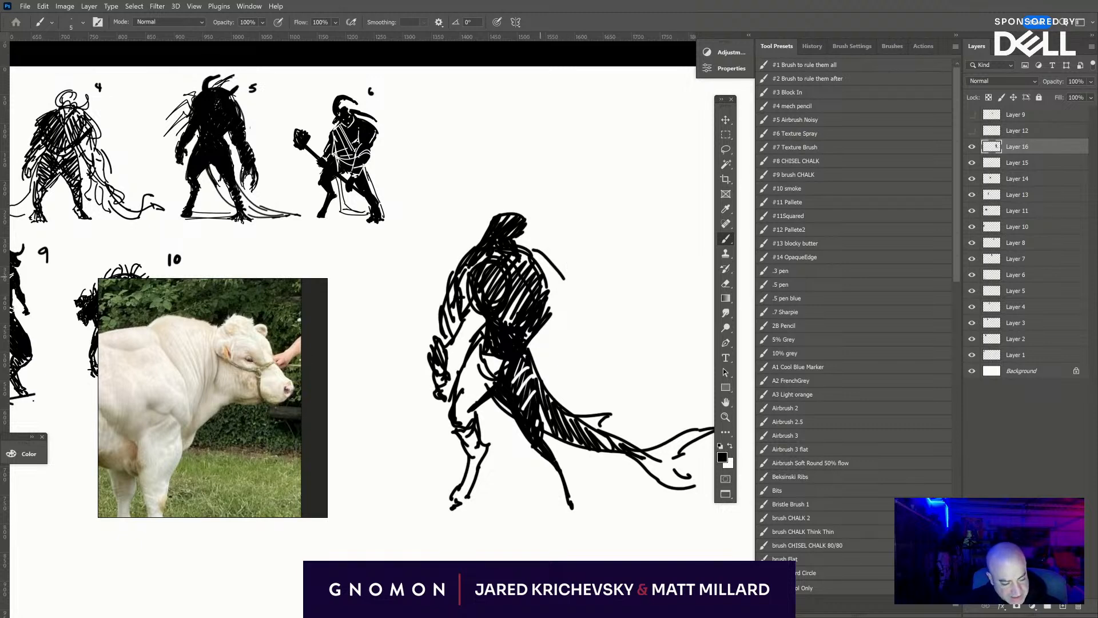
# - Draw the far shoulder as rounded forms with a leaf-shaped form flaring outward below it, plus a small downward arrow beside it
pyautogui.moveTo(564, 281)
pyautogui.mouseDown()
pyautogui.moveTo(556, 265)
pyautogui.moveTo(563, 272)
pyautogui.mouseUp()
pyautogui.moveTo(541, 259); pyautogui.dragTo(548, 266)
pyautogui.moveTo(548, 299); pyautogui.dragTo(591, 331)
pyautogui.moveTo(570, 283)
pyautogui.mouseDown()
pyautogui.moveTo(603, 331)
pyautogui.moveTo(580, 322)
pyautogui.mouseUp()
pyautogui.moveTo(579, 329)
pyautogui.mouseDown()
pyautogui.moveTo(606, 339)
pyautogui.moveTo(598, 351)
pyautogui.mouseUp()
pyautogui.moveTo(551, 307)
pyautogui.mouseDown()
pyautogui.moveTo(595, 350)
pyautogui.moveTo(584, 289)
pyautogui.moveTo(627, 359)
pyautogui.mouseUp()
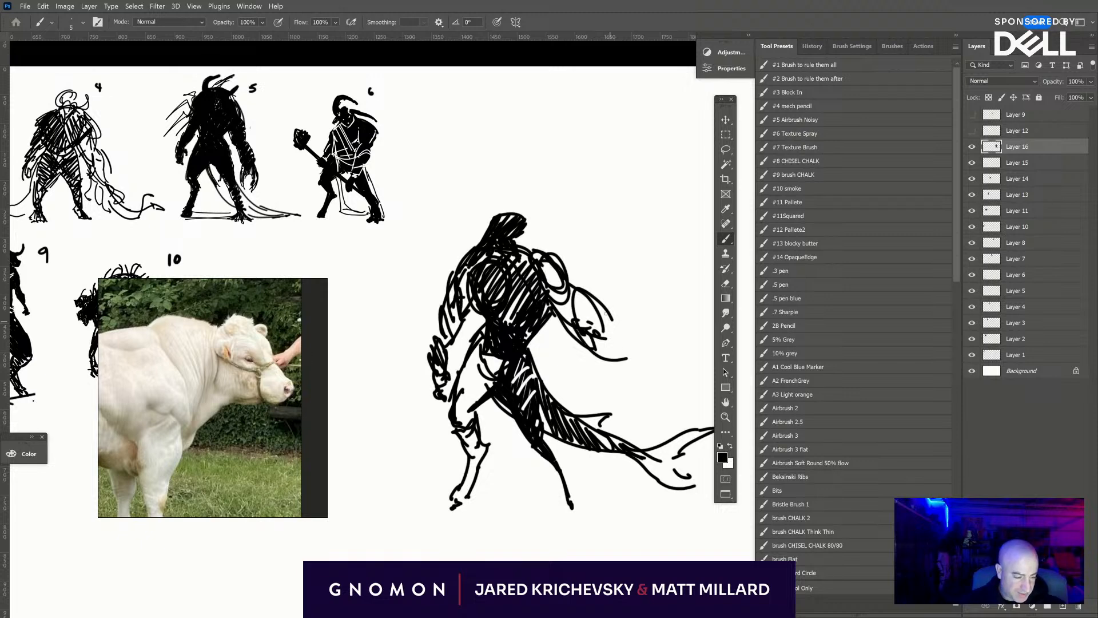
pyautogui.moveTo(600, 309); pyautogui.dragTo(630, 345)
pyautogui.moveTo(613, 270); pyautogui.dragTo(607, 295)
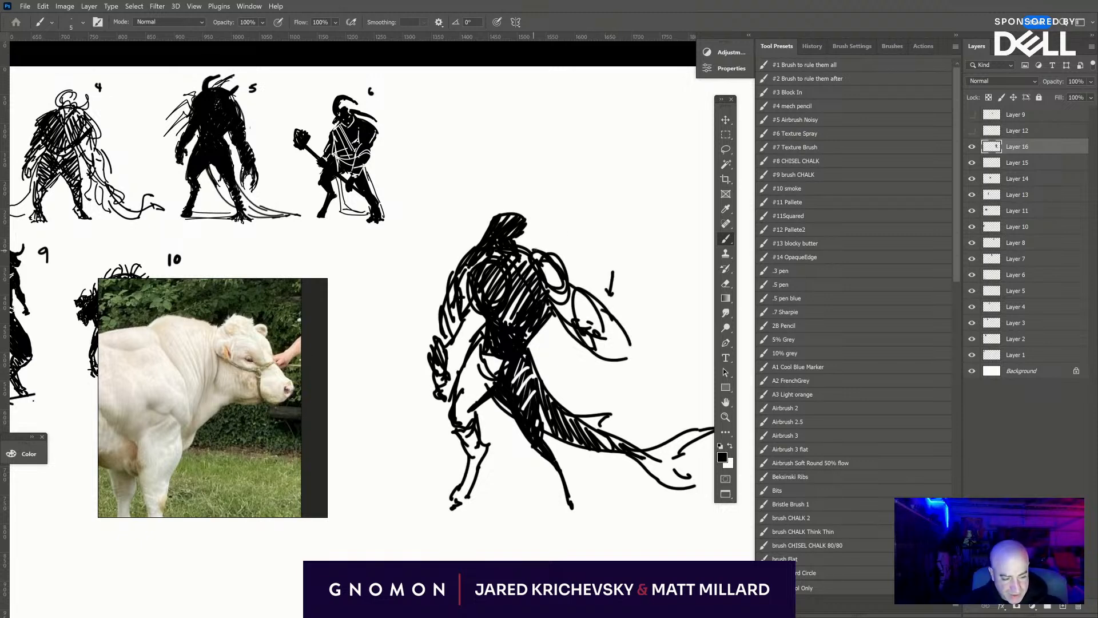
# - Hatch the far shoulder in black and cut white strokes across the chest and collar to separate the forms
pyautogui.moveTo(523, 250)
pyautogui.mouseDown()
pyautogui.moveTo(550, 241)
pyautogui.moveTo(572, 266)
pyautogui.moveTo(535, 255)
pyautogui.moveTo(566, 258)
pyautogui.mouseUp()
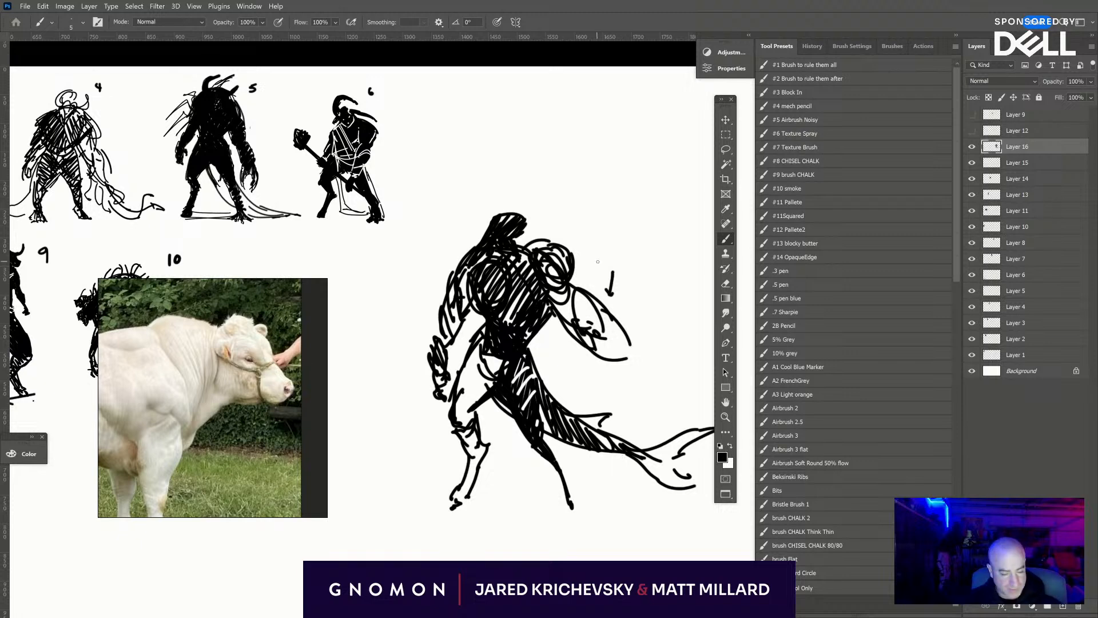
pyautogui.moveTo(531, 252)
pyautogui.mouseDown()
pyautogui.moveTo(513, 269)
pyautogui.moveTo(535, 250)
pyautogui.moveTo(539, 274)
pyautogui.moveTo(571, 269)
pyautogui.moveTo(577, 246)
pyautogui.moveTo(501, 273)
pyautogui.moveTo(494, 295)
pyautogui.moveTo(505, 315)
pyautogui.mouseUp()
pyautogui.press('x')
pyautogui.moveTo(553, 281); pyautogui.dragTo(519, 333)
pyautogui.moveTo(521, 248); pyautogui.dragTo(462, 270)
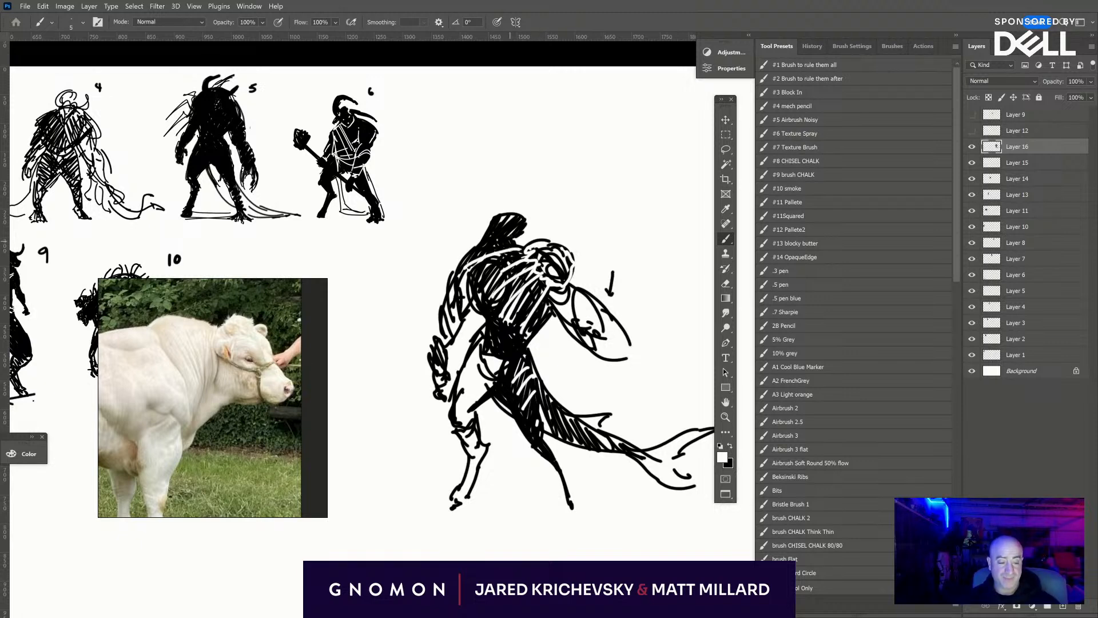
# - Extend the flaring form below the far shoulder into long curling strands with ragged tips
pyautogui.press('x')
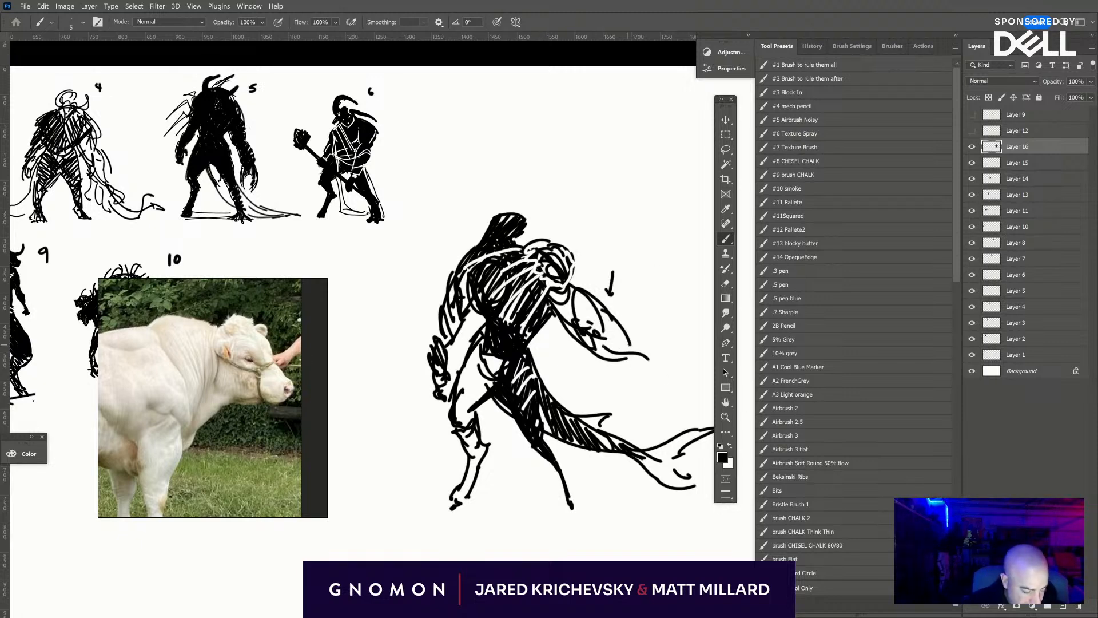
pyautogui.moveTo(636, 320)
pyautogui.mouseDown()
pyautogui.moveTo(545, 321)
pyautogui.moveTo(547, 355)
pyautogui.moveTo(611, 370)
pyautogui.mouseUp()
pyautogui.moveTo(510, 356)
pyautogui.mouseDown()
pyautogui.moveTo(567, 401)
pyautogui.moveTo(595, 389)
pyautogui.moveTo(574, 373)
pyautogui.moveTo(629, 357)
pyautogui.mouseUp()
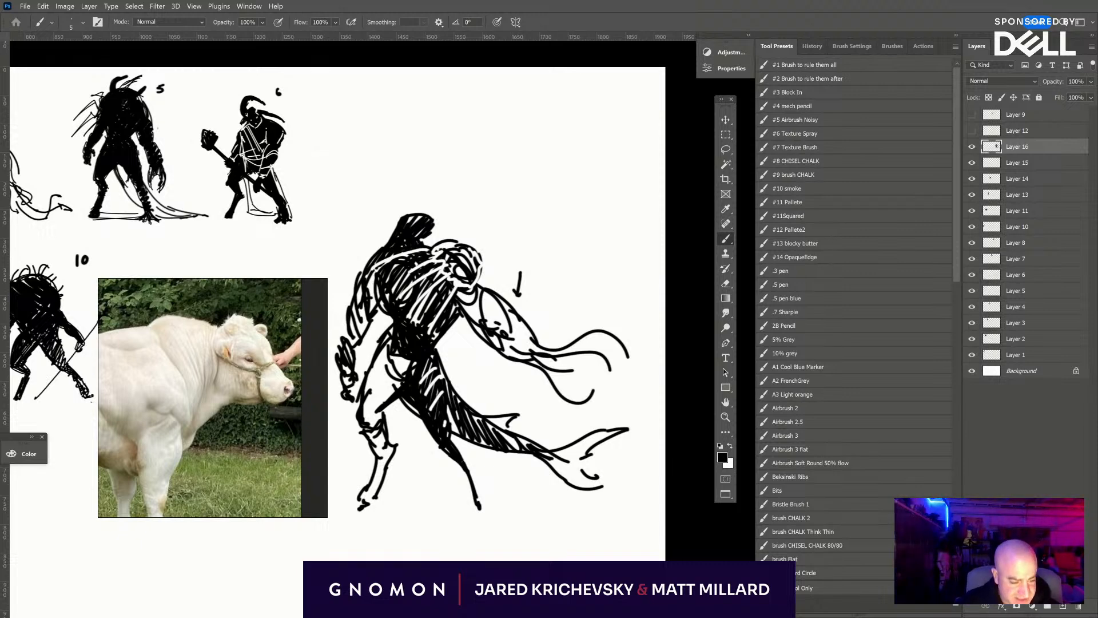
pyautogui.moveTo(535, 369)
pyautogui.mouseDown()
pyautogui.moveTo(560, 398)
pyautogui.moveTo(614, 397)
pyautogui.moveTo(612, 385)
pyautogui.moveTo(631, 395)
pyautogui.moveTo(623, 404)
pyautogui.mouseUp()
pyautogui.moveTo(634, 398); pyautogui.dragTo(636, 398)
pyautogui.moveTo(629, 405); pyautogui.dragTo(639, 402)
pyautogui.moveTo(629, 350); pyautogui.dragTo(638, 360)
pyautogui.moveTo(585, 393); pyautogui.dragTo(609, 400)
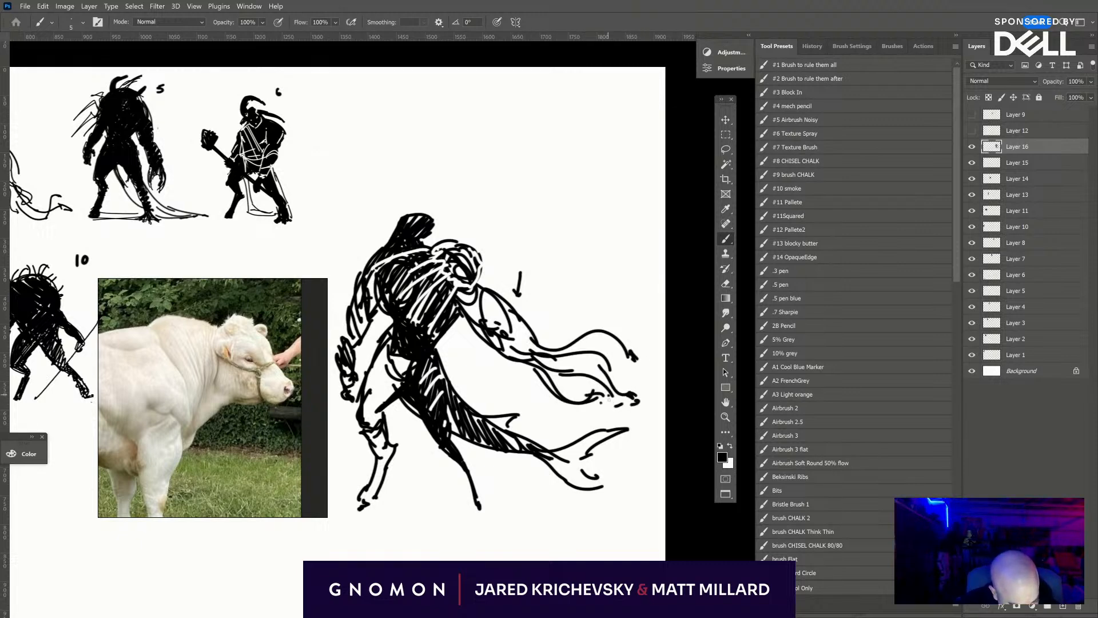
pyautogui.click(733, 430)
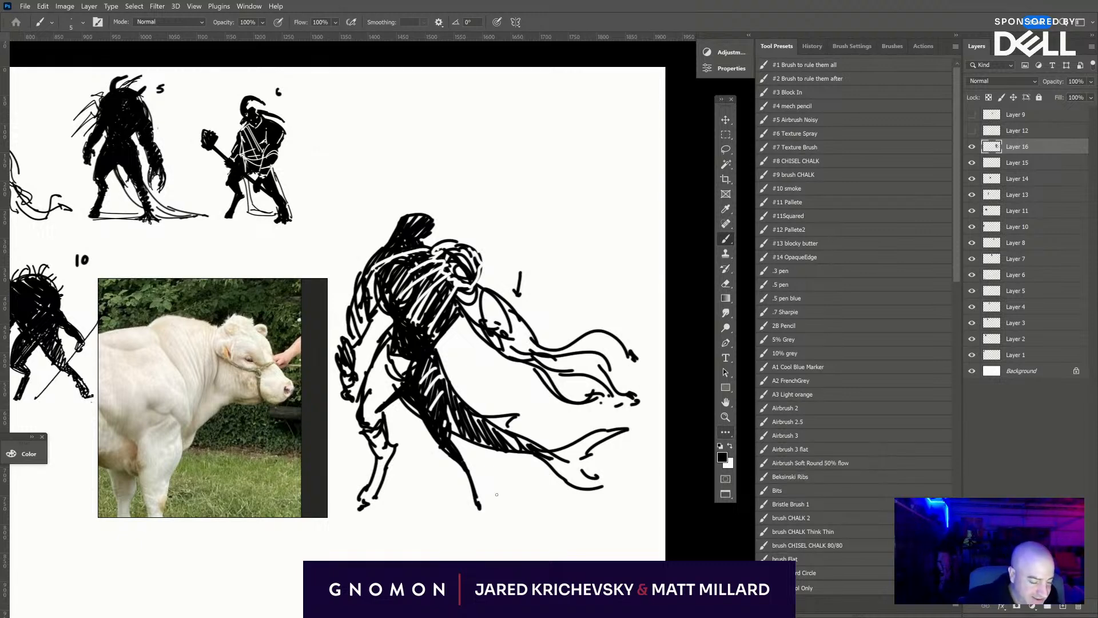
# - Thicken the second leg's lower leg in black and define the first leg's foot
pyautogui.moveTo(458, 454); pyautogui.dragTo(481, 516)
pyautogui.moveTo(469, 470); pyautogui.dragTo(475, 494)
pyautogui.moveTo(459, 448); pyautogui.dragTo(483, 509)
pyautogui.moveTo(379, 499)
pyautogui.mouseDown()
pyautogui.moveTo(353, 508)
pyautogui.moveTo(372, 515)
pyautogui.mouseUp()
# - Darken the hips and both sides of the torso, and hatch the first leg's lower leg in black
pyautogui.moveTo(394, 354); pyautogui.dragTo(399, 364)
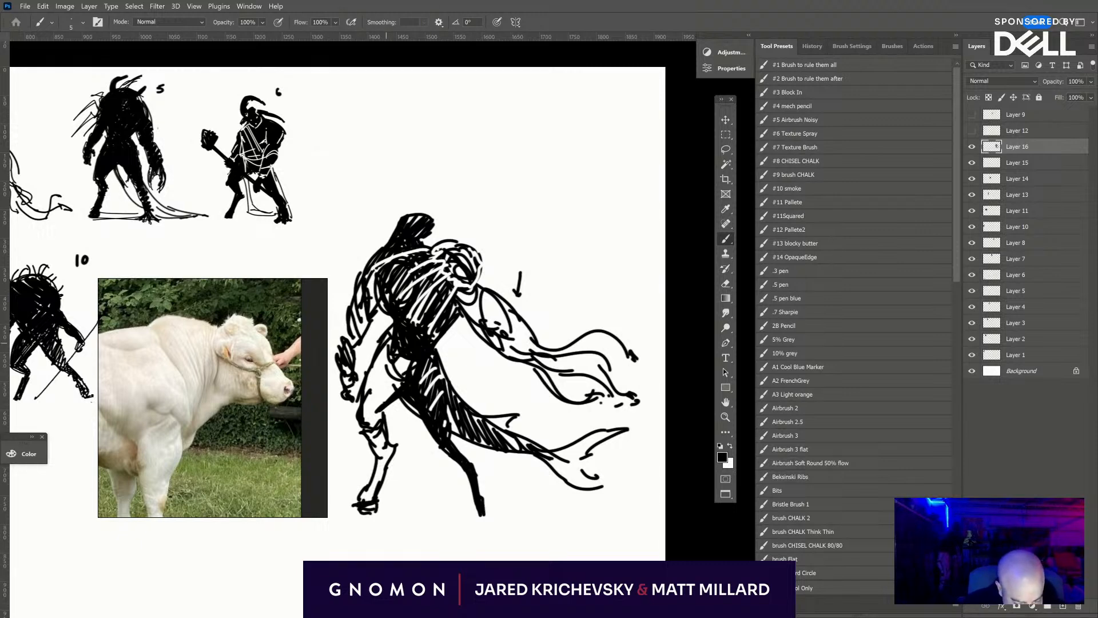
pyautogui.moveTo(393, 320); pyautogui.dragTo(383, 343)
pyautogui.moveTo(380, 301); pyautogui.dragTo(389, 325)
pyautogui.moveTo(463, 311); pyautogui.dragTo(436, 347)
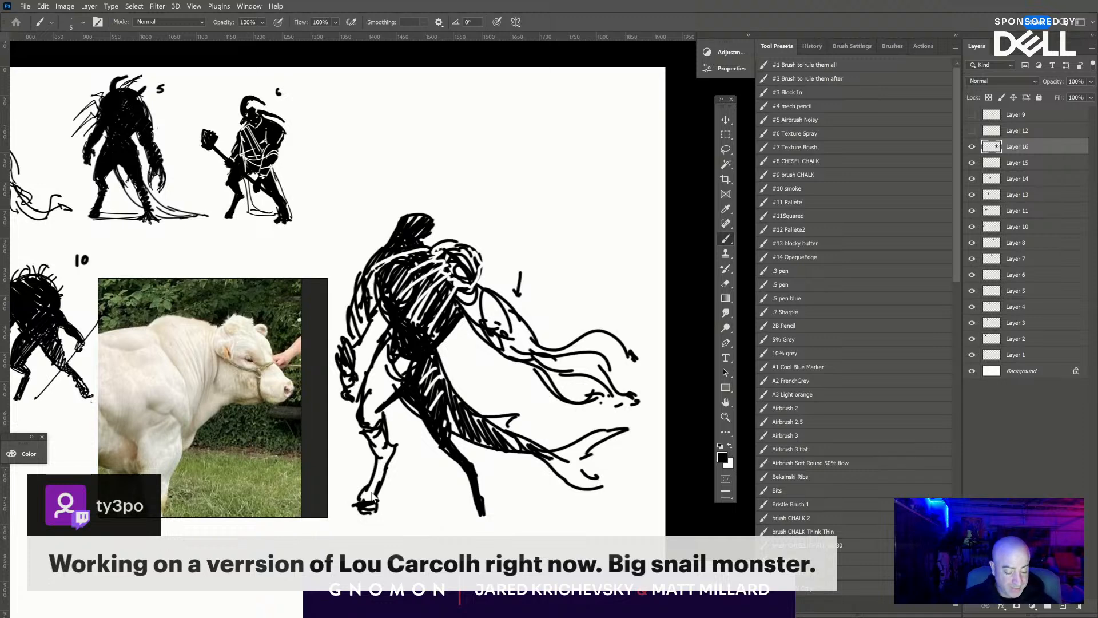
pyautogui.moveTo(373, 490); pyautogui.dragTo(379, 439)
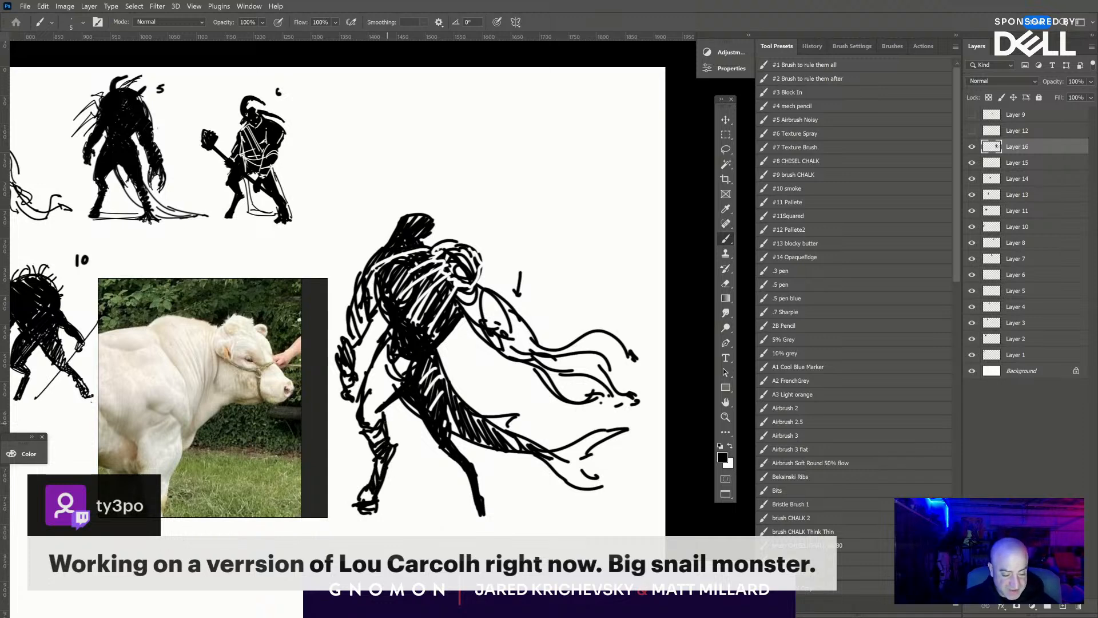
# - Draw two curved horns rising from the head, the near one longer and hooked at its tip
pyautogui.moveTo(394, 219)
pyautogui.mouseDown()
pyautogui.moveTo(414, 183)
pyautogui.moveTo(397, 213)
pyautogui.mouseUp()
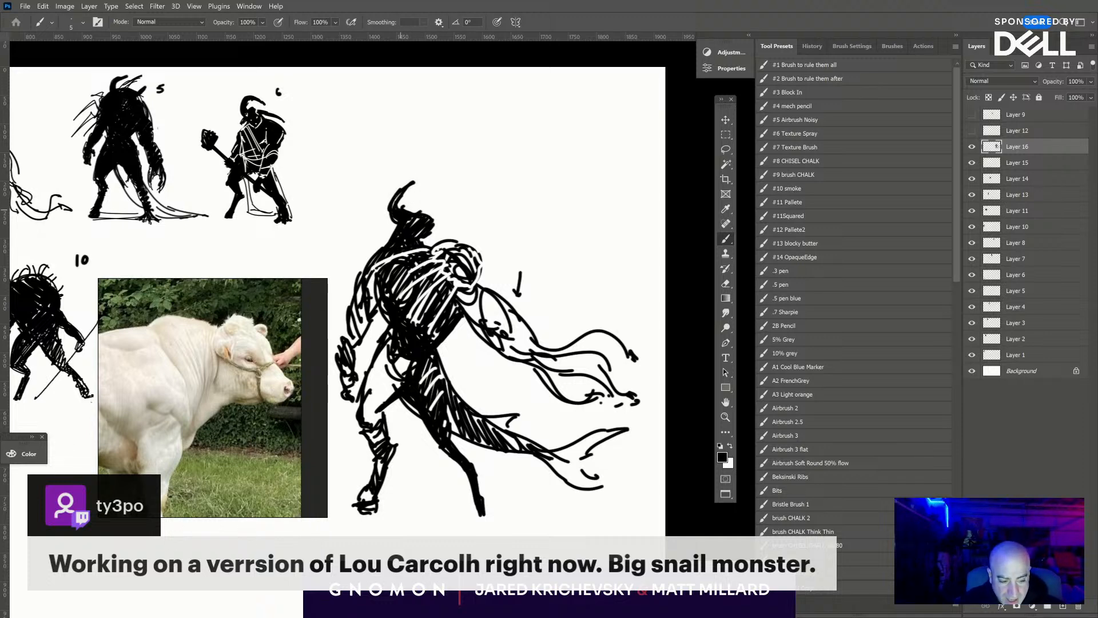
pyautogui.moveTo(393, 201); pyautogui.dragTo(427, 173)
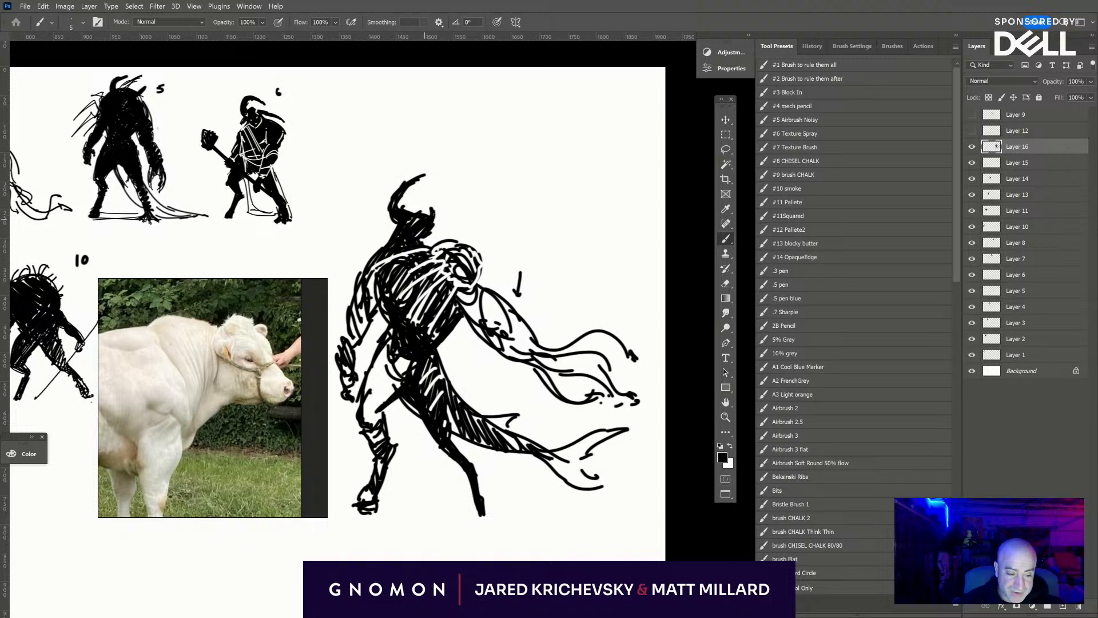
pyautogui.moveTo(433, 201); pyautogui.dragTo(423, 217)
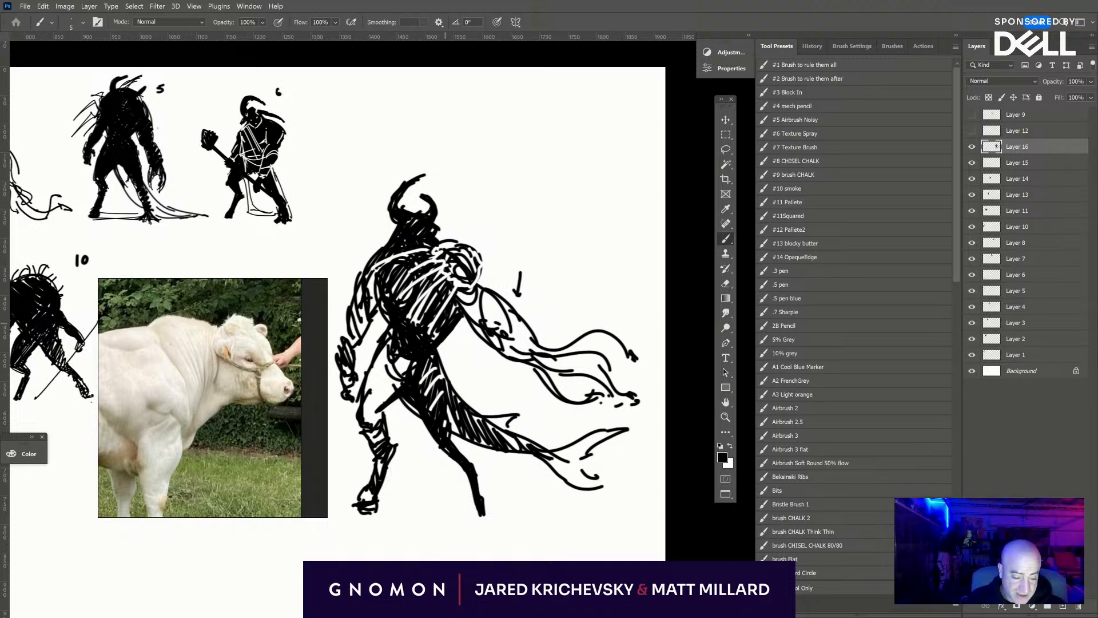
# - Erase along the torso's far side to narrow the waist, and repaint its edge with black strokes
pyautogui.press('e')
pyautogui.moveTo(455, 316); pyautogui.dragTo(440, 344)
pyautogui.moveTo(458, 307)
pyautogui.mouseDown()
pyautogui.moveTo(429, 329)
pyautogui.moveTo(446, 297)
pyautogui.mouseUp()
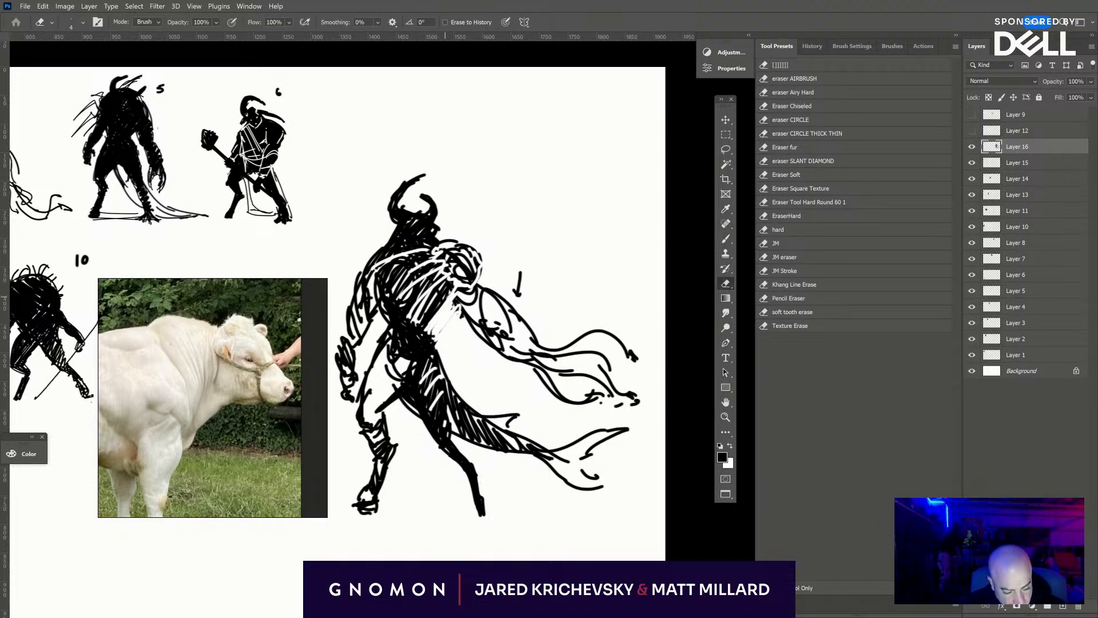
pyautogui.press('b')
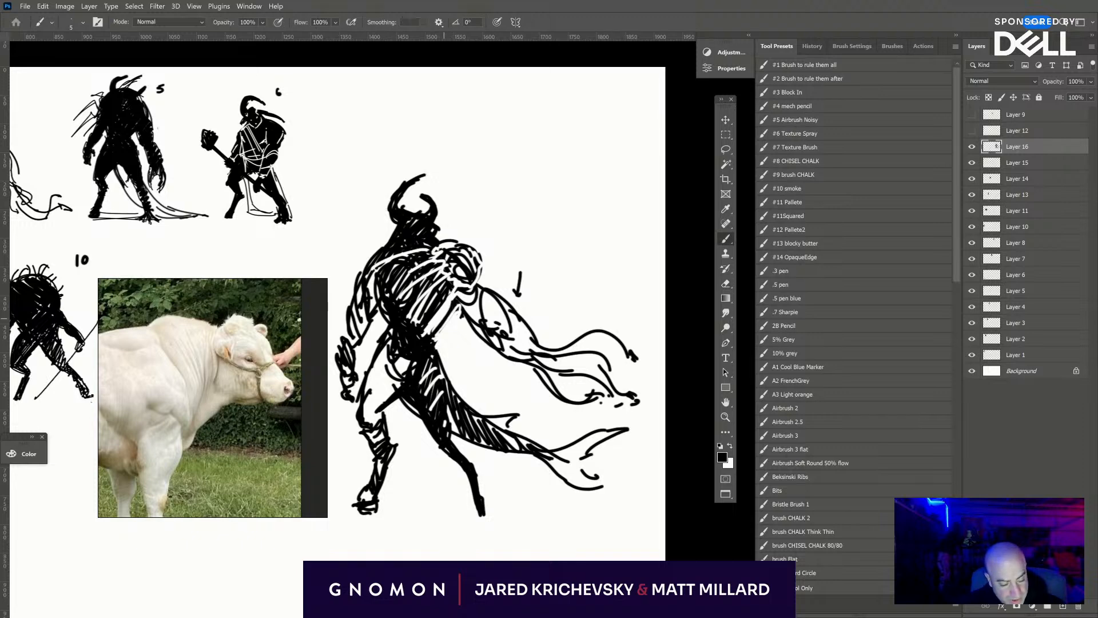
pyautogui.moveTo(455, 324)
pyautogui.mouseDown()
pyautogui.moveTo(432, 310)
pyautogui.moveTo(454, 315)
pyautogui.mouseUp()
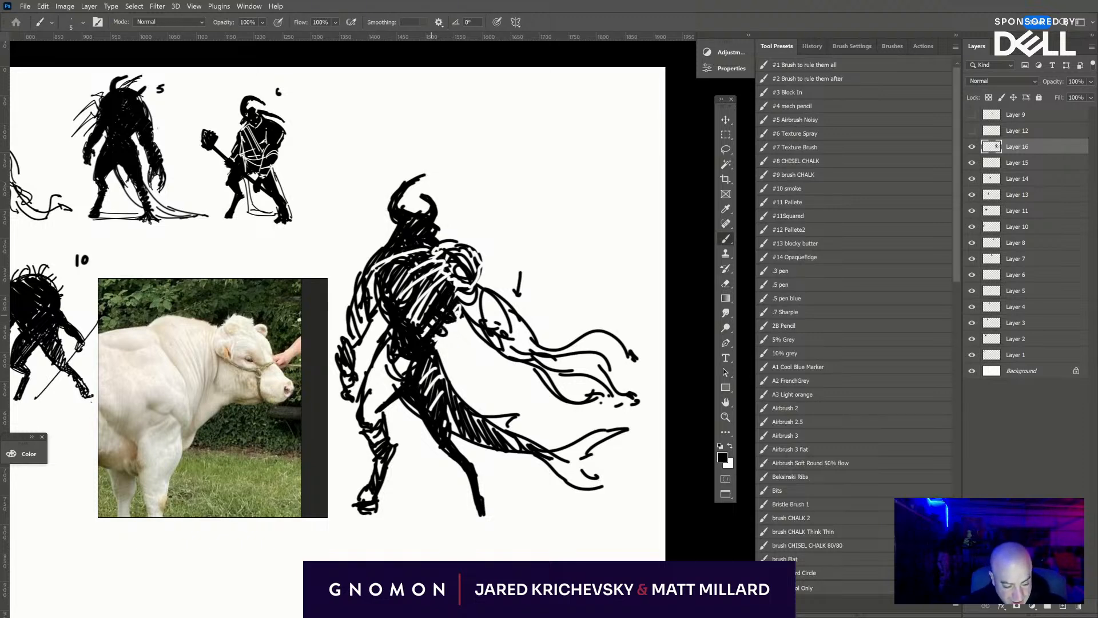
# - Build up the near shoulder and chest with black hatching, and cut white strokes across the shoulders
pyautogui.moveTo(388, 246)
pyautogui.mouseDown()
pyautogui.moveTo(347, 291)
pyautogui.moveTo(389, 244)
pyautogui.mouseUp()
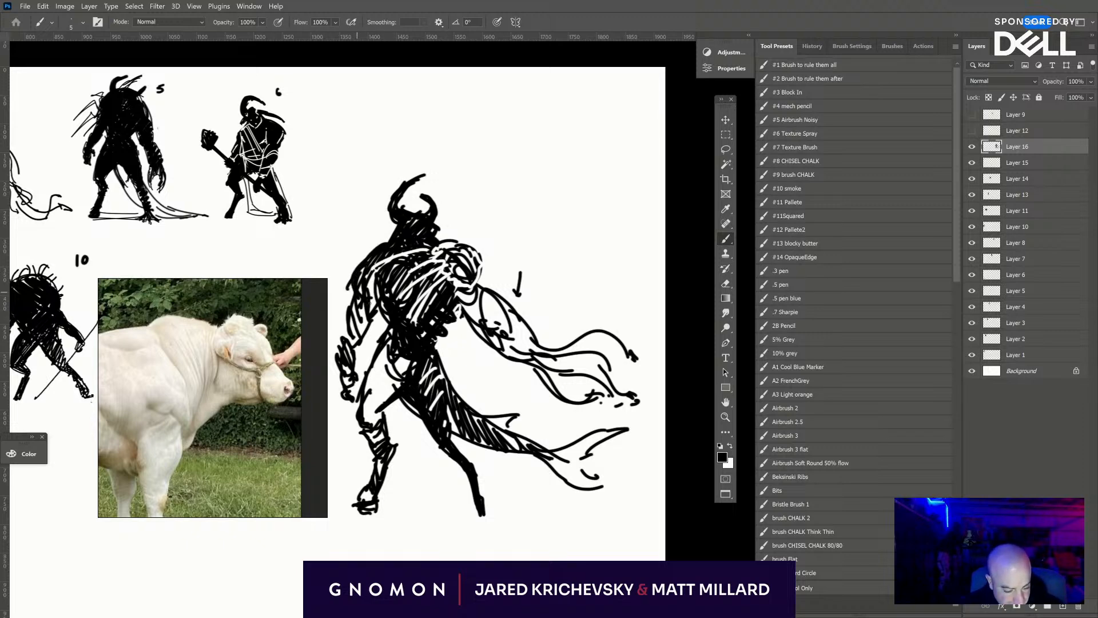
pyautogui.moveTo(351, 272)
pyautogui.mouseDown()
pyautogui.moveTo(408, 218)
pyautogui.moveTo(368, 287)
pyautogui.mouseUp()
pyautogui.moveTo(410, 251)
pyautogui.mouseDown()
pyautogui.moveTo(387, 279)
pyautogui.moveTo(484, 295)
pyautogui.moveTo(459, 264)
pyautogui.moveTo(432, 309)
pyautogui.mouseUp()
pyautogui.press('x')
pyautogui.moveTo(449, 256)
pyautogui.mouseDown()
pyautogui.moveTo(425, 308)
pyautogui.moveTo(457, 286)
pyautogui.moveTo(455, 261)
pyautogui.moveTo(476, 228)
pyautogui.moveTo(503, 237)
pyautogui.moveTo(475, 238)
pyautogui.moveTo(501, 252)
pyautogui.mouseUp()
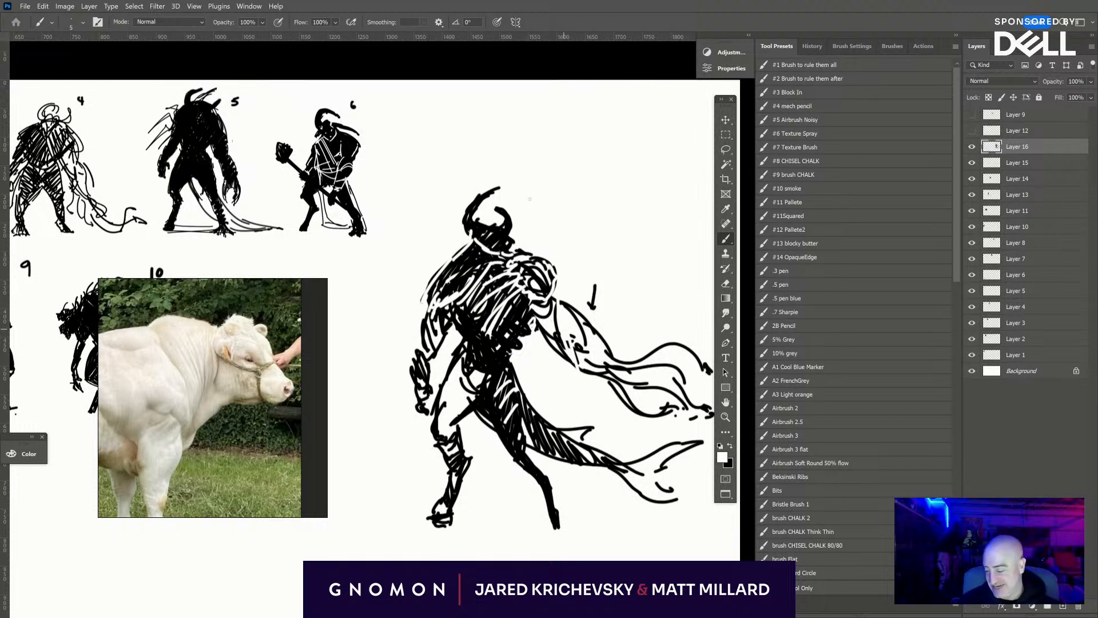
# - Add black shading strokes along the inside and outer edge of the form flaring from the far shoulder
pyautogui.press('x')
pyautogui.moveTo(556, 300)
pyautogui.mouseDown()
pyautogui.moveTo(584, 371)
pyautogui.moveTo(576, 361)
pyautogui.mouseUp()
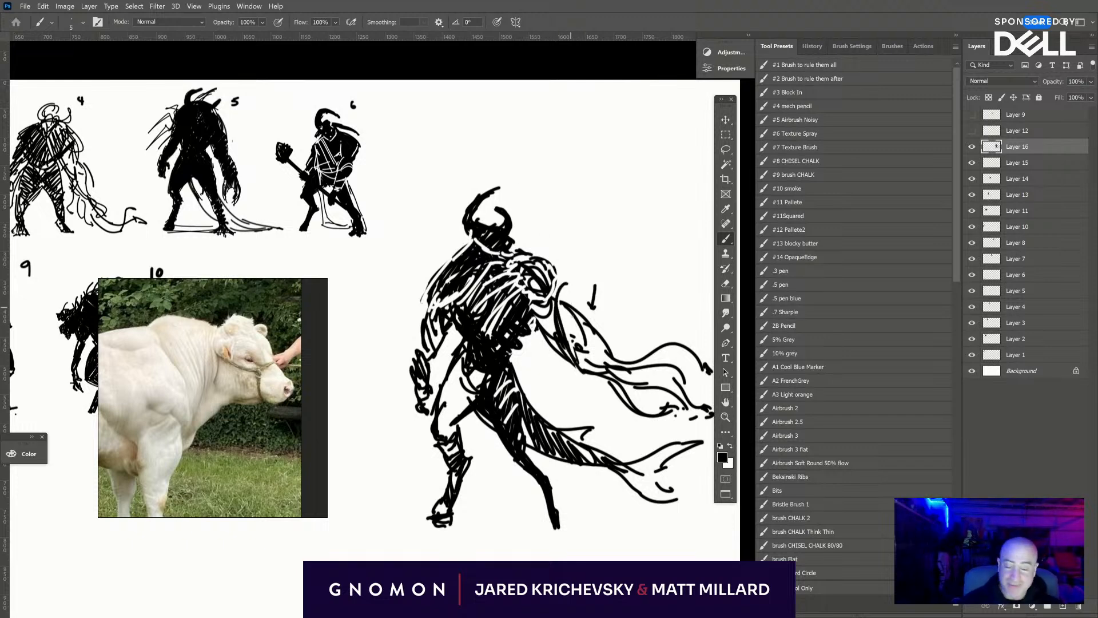
pyautogui.moveTo(566, 306)
pyautogui.mouseDown()
pyautogui.moveTo(612, 348)
pyautogui.moveTo(588, 320)
pyautogui.moveTo(609, 349)
pyautogui.moveTo(605, 336)
pyautogui.moveTo(564, 303)
pyautogui.moveTo(615, 350)
pyautogui.mouseUp()
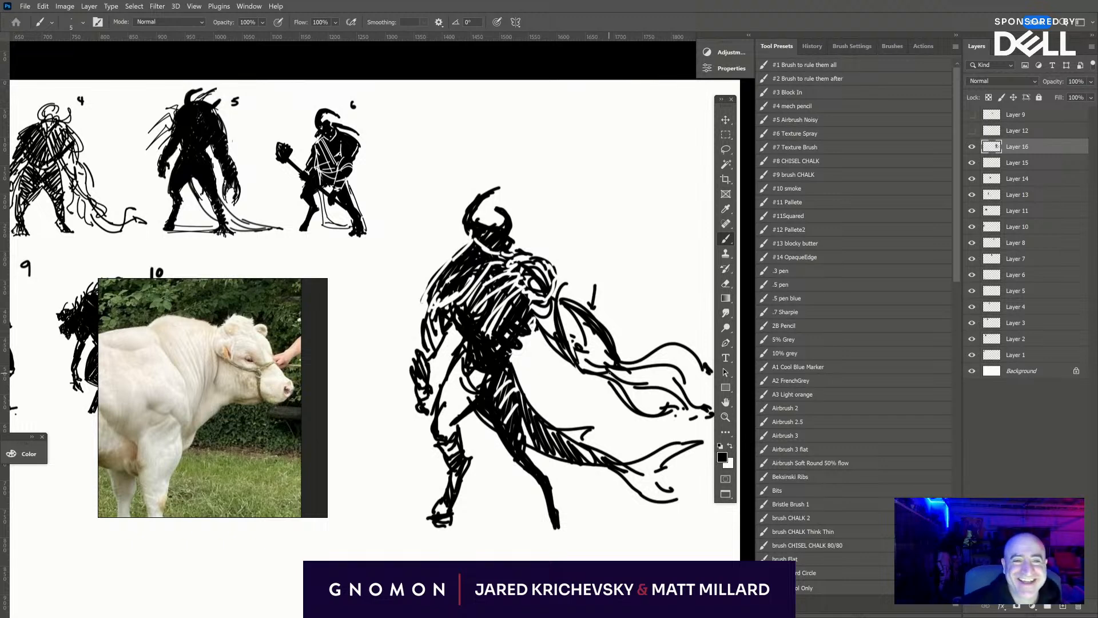
# - Scale the horned figure down and place it in the second row beside figure 10, and select the Background layer
pyautogui.moveTo(532, 466); pyautogui.dragTo(679, 435)
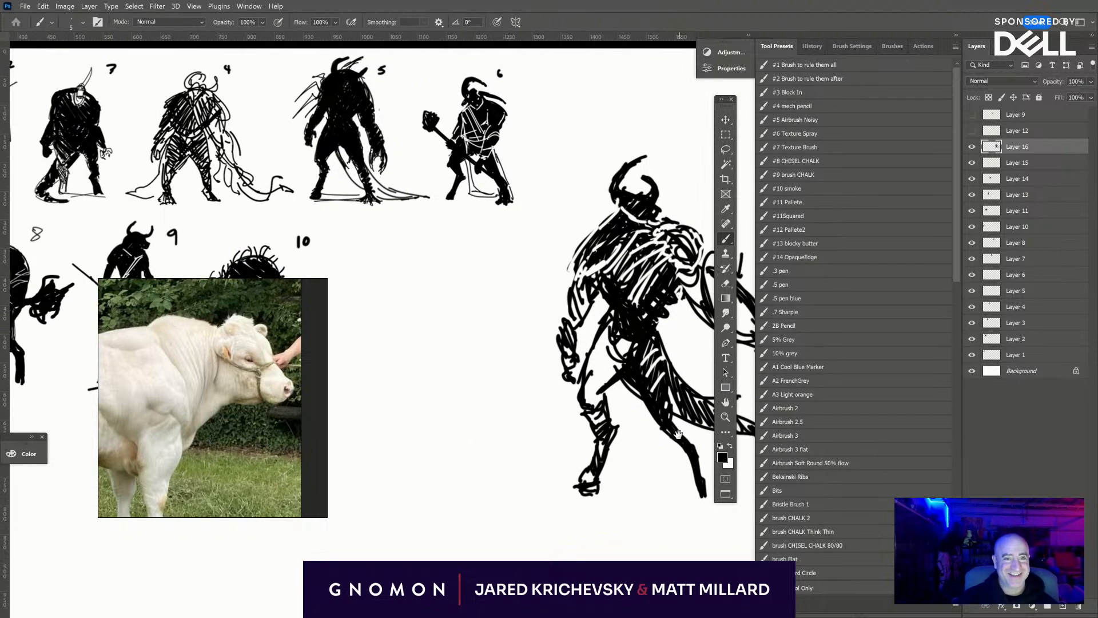
pyautogui.hotkey('ctrl', '-')
pyautogui.hotkey('ctrl', '-')
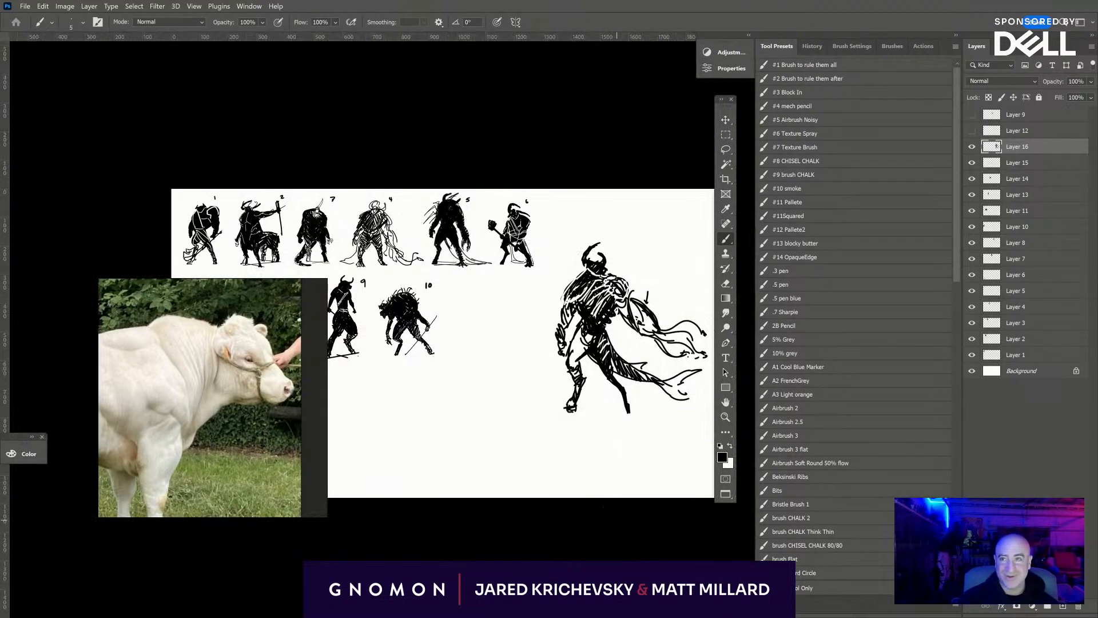
pyautogui.moveTo(500, 447); pyautogui.dragTo(487, 475)
pyautogui.hotkey('ctrl', 't')
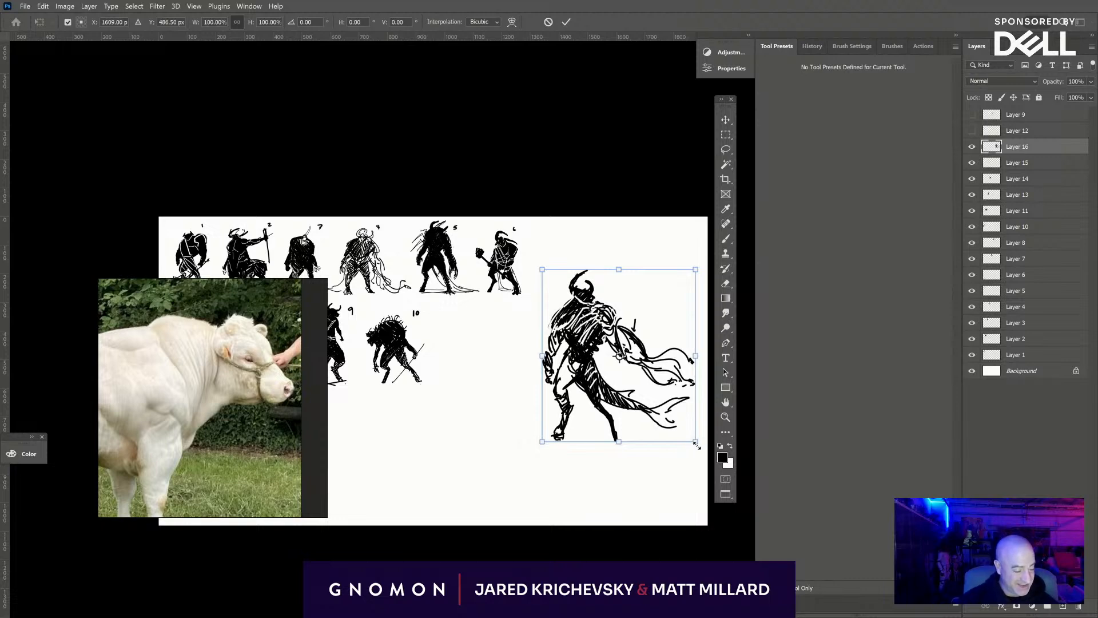
pyautogui.moveTo(697, 445); pyautogui.dragTo(502, 350)
pyautogui.moveTo(517, 303); pyautogui.dragTo(510, 310)
pyautogui.press('Return')
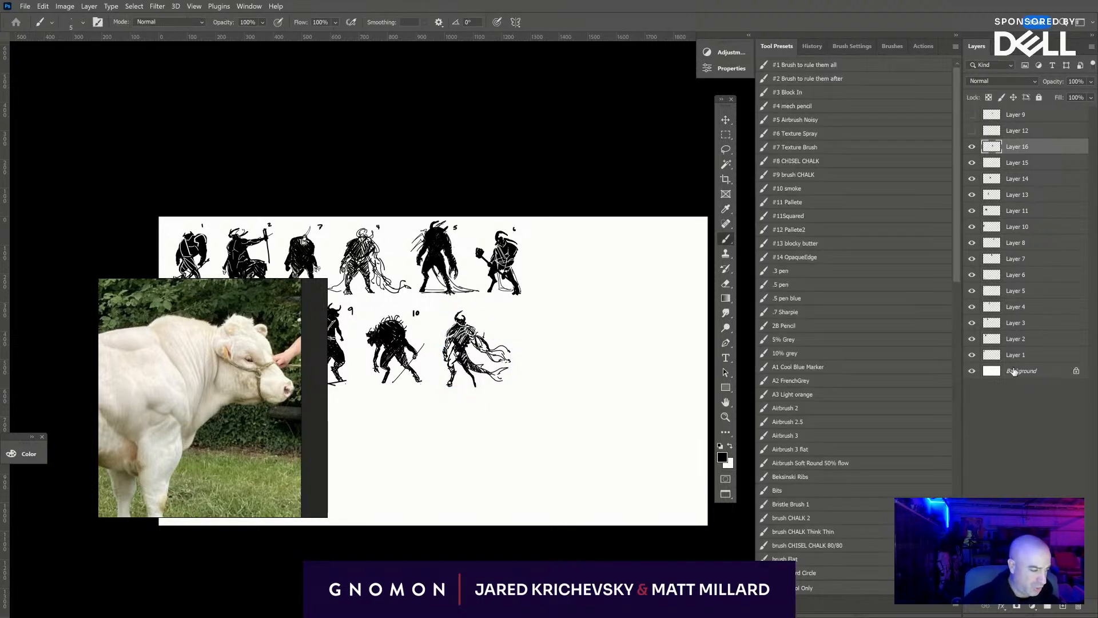
pyautogui.click(1013, 371)
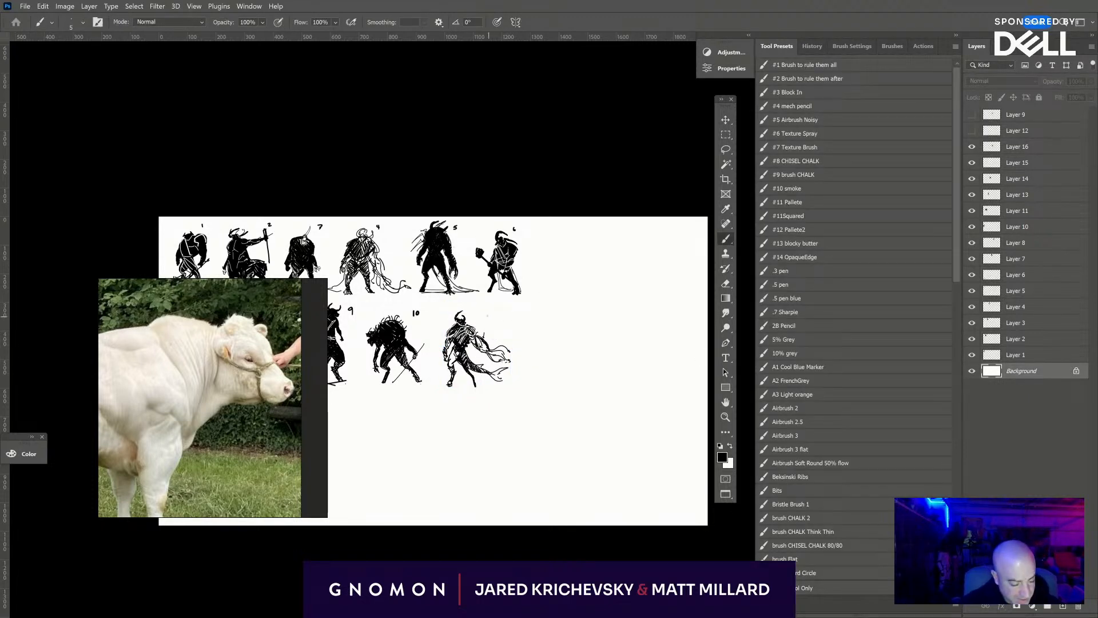
# - Hand-letter the number "11." in black beside the horned figure with trailing strands in the second row
pyautogui.moveTo(486, 313); pyautogui.dragTo(486, 318)
pyautogui.moveTo(490, 313); pyautogui.dragTo(490, 319)
pyautogui.click(492, 318)
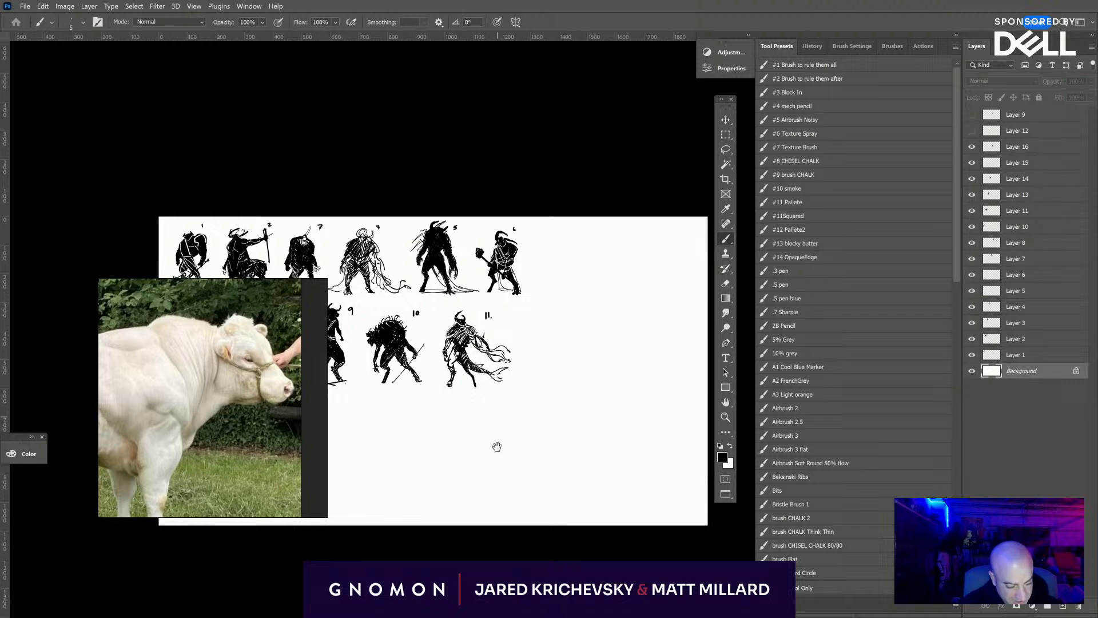
# - Add a new layer directly above Layer 16 for the next creature
pyautogui.moveTo(502, 457)
pyautogui.mouseDown()
pyautogui.moveTo(749, 435)
pyautogui.moveTo(626, 414)
pyautogui.moveTo(734, 407)
pyautogui.moveTo(603, 301)
pyautogui.moveTo(561, 378)
pyautogui.mouseUp()
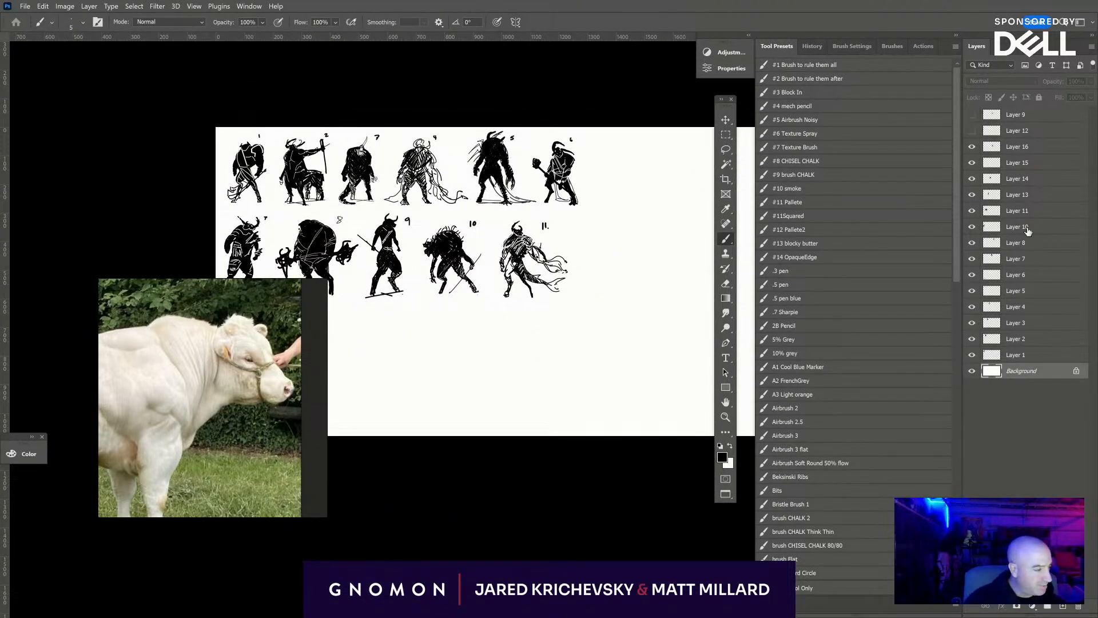
pyautogui.click(1030, 150)
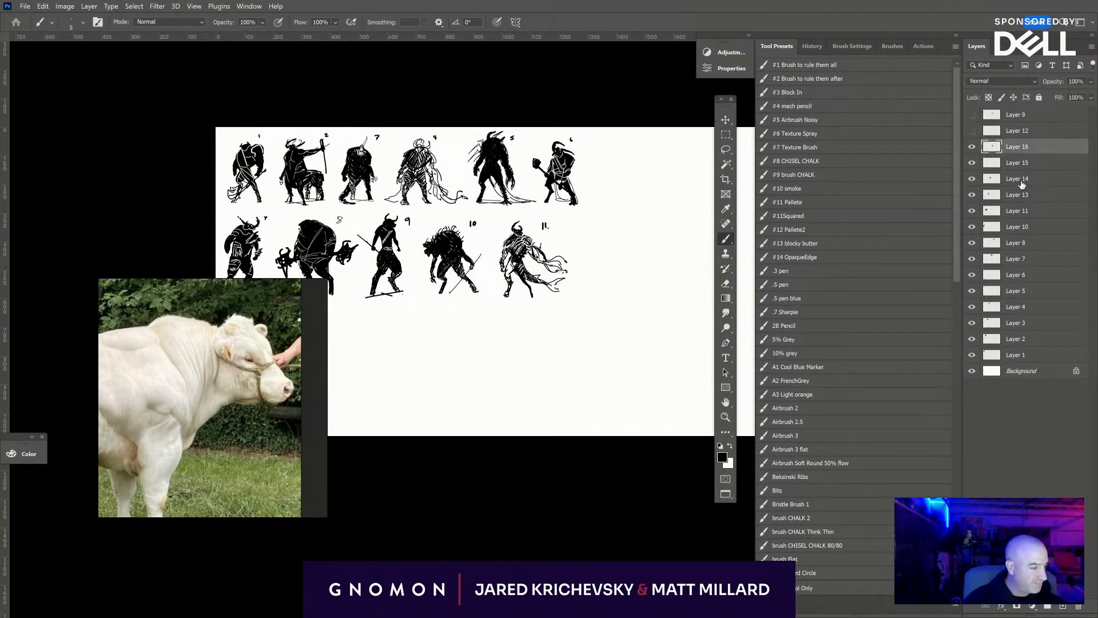
pyautogui.click(1064, 607)
pyautogui.hotkey('ctrl', '+')
pyautogui.hotkey('ctrl', '+')
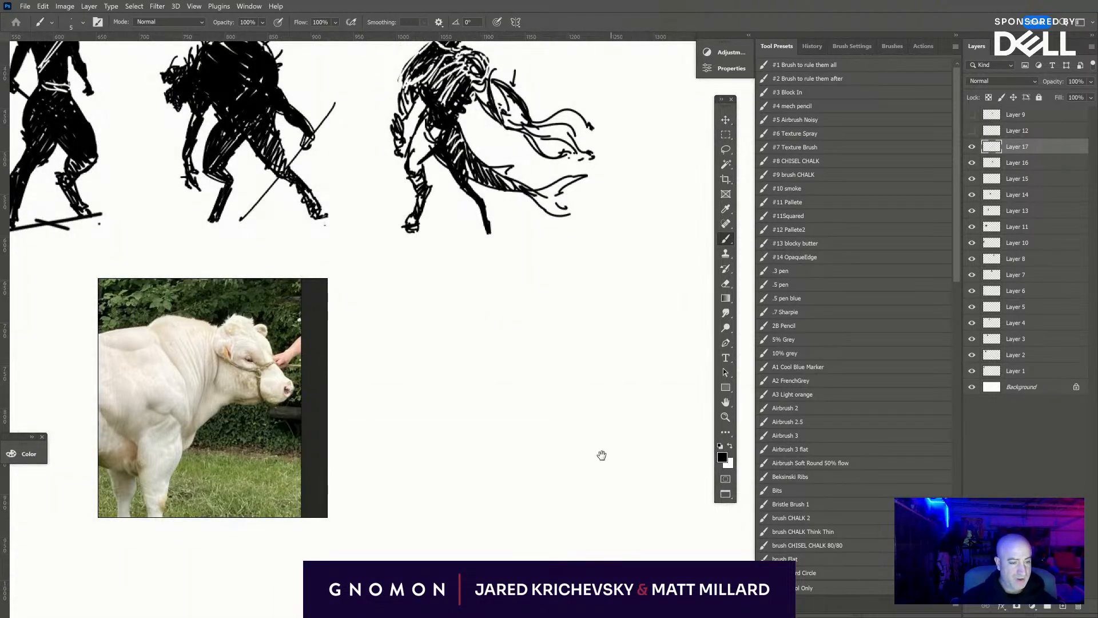
pyautogui.moveTo(602, 455)
pyautogui.mouseDown()
pyautogui.moveTo(426, 613)
pyautogui.moveTo(417, 522)
pyautogui.mouseUp()
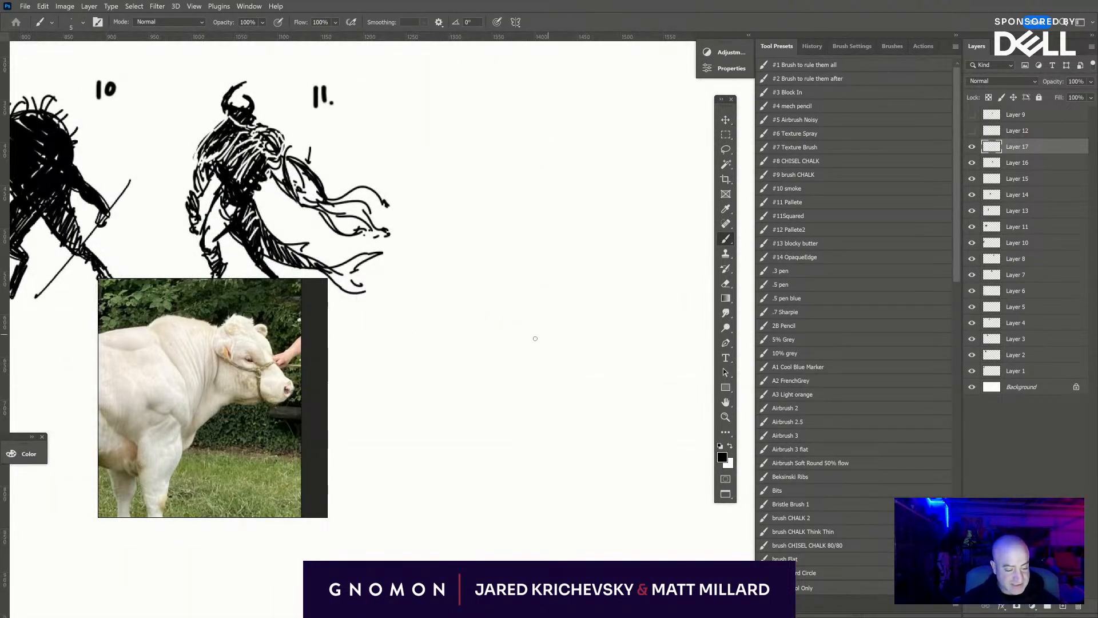
pyautogui.moveTo(536, 339)
pyautogui.mouseDown()
pyautogui.moveTo(497, 358)
pyautogui.moveTo(485, 344)
pyautogui.moveTo(511, 408)
pyautogui.mouseUp()
pyautogui.hotkey('ctrl', 'z')
pyautogui.moveTo(621, 437); pyautogui.dragTo(477, 390)
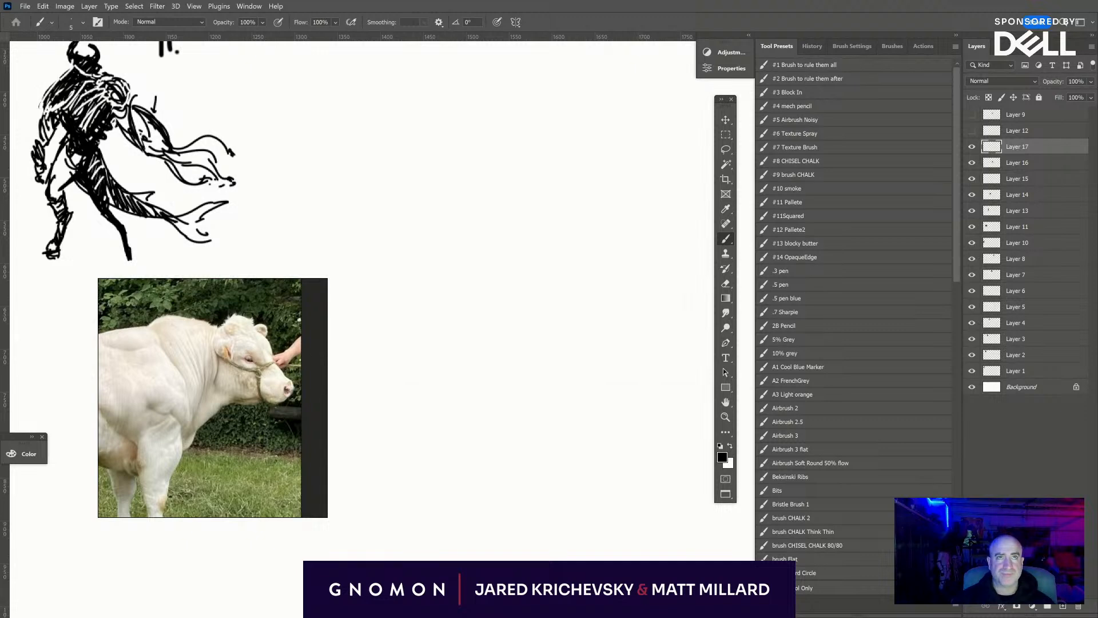
# - Switch to the Chrome seahorse image search, browse the results, and view the EMBRC photo of the crested seahorse head in a maximized window
pyautogui.moveTo(532, 0); pyautogui.dragTo(662, 156)
pyautogui.scroll(-3, 515, 355)
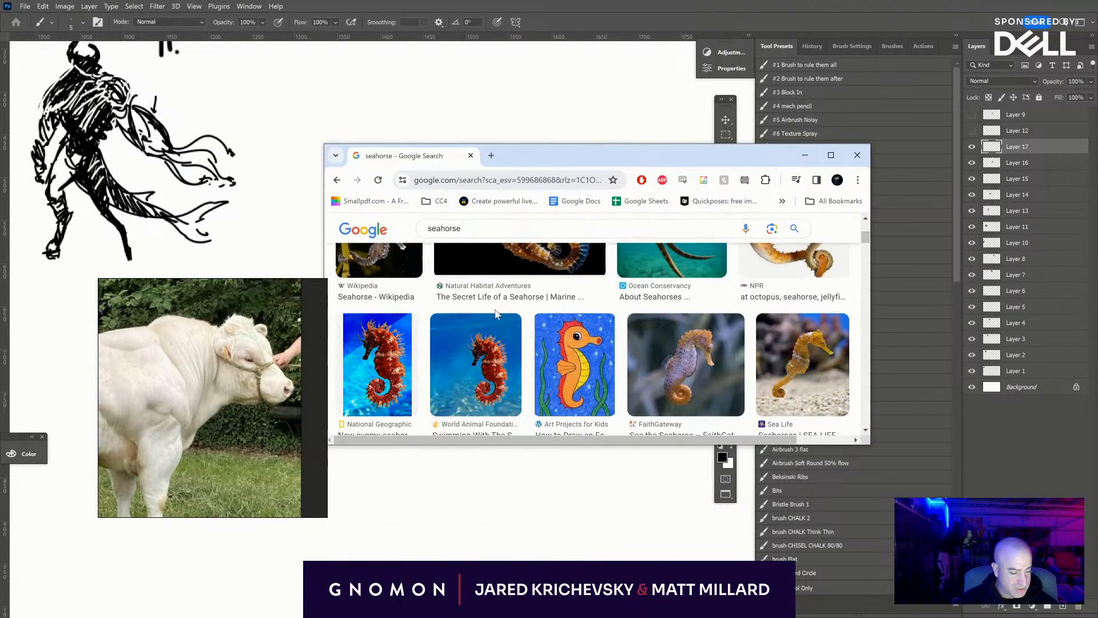
pyautogui.scroll(1, 457, 372)
pyautogui.click(404, 412)
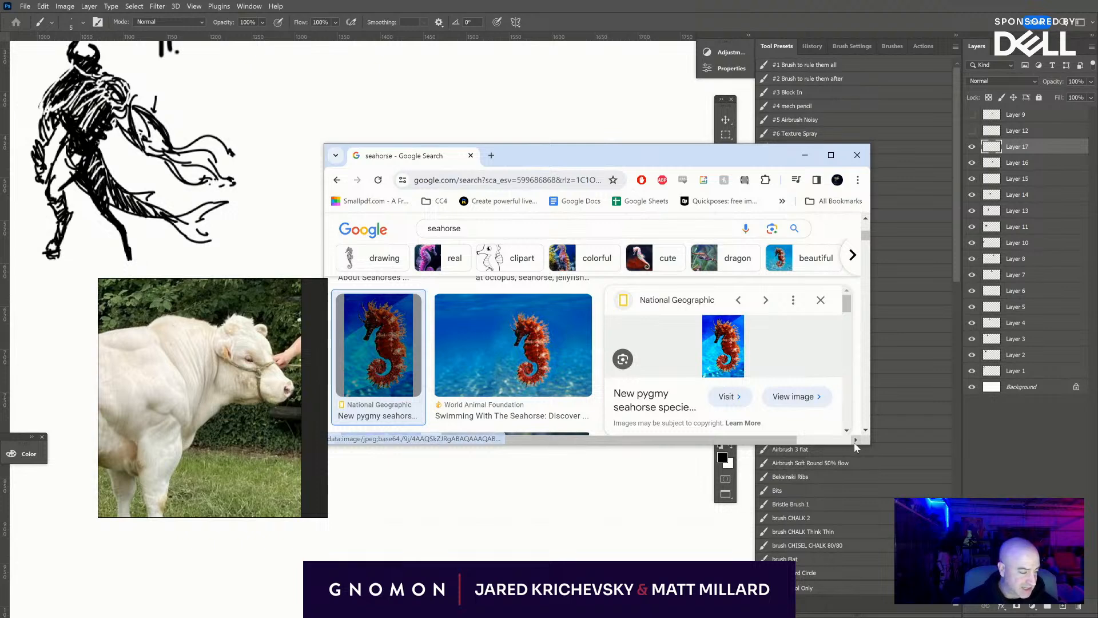
pyautogui.moveTo(875, 456); pyautogui.dragTo(1064, 456)
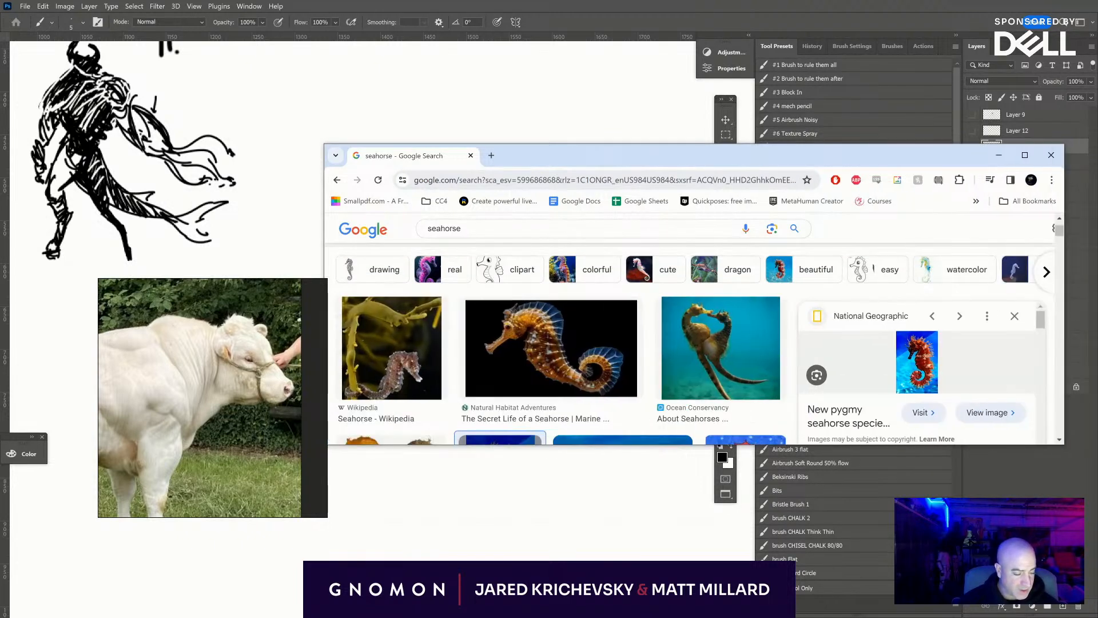
pyautogui.scroll(-3, 572, 346)
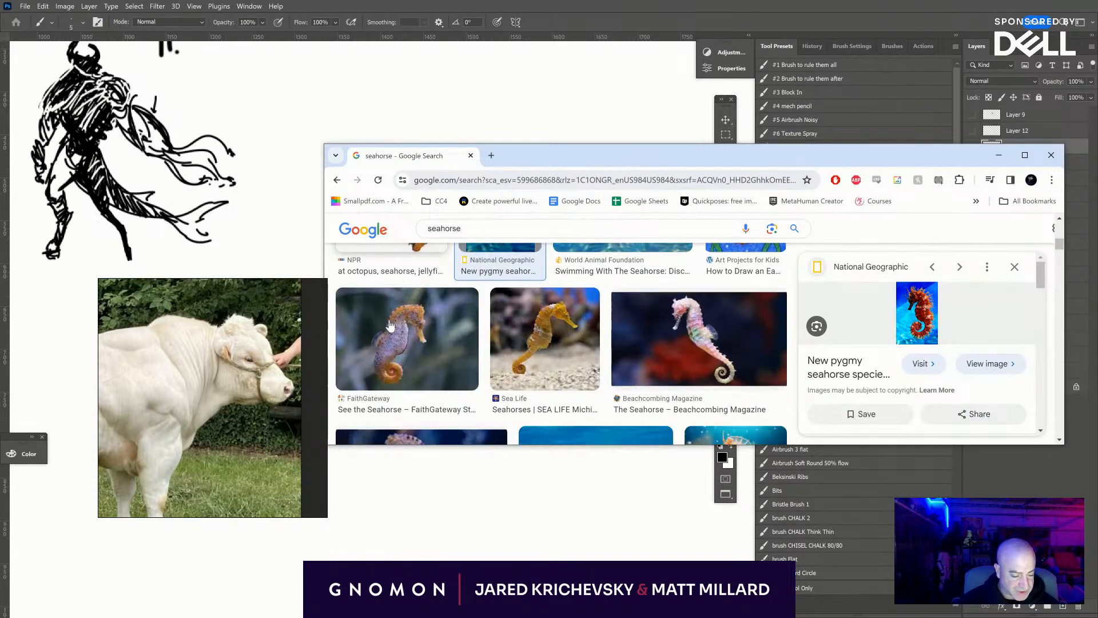
pyautogui.scroll(-3, 545, 347)
pyautogui.scroll(5, 437, 329)
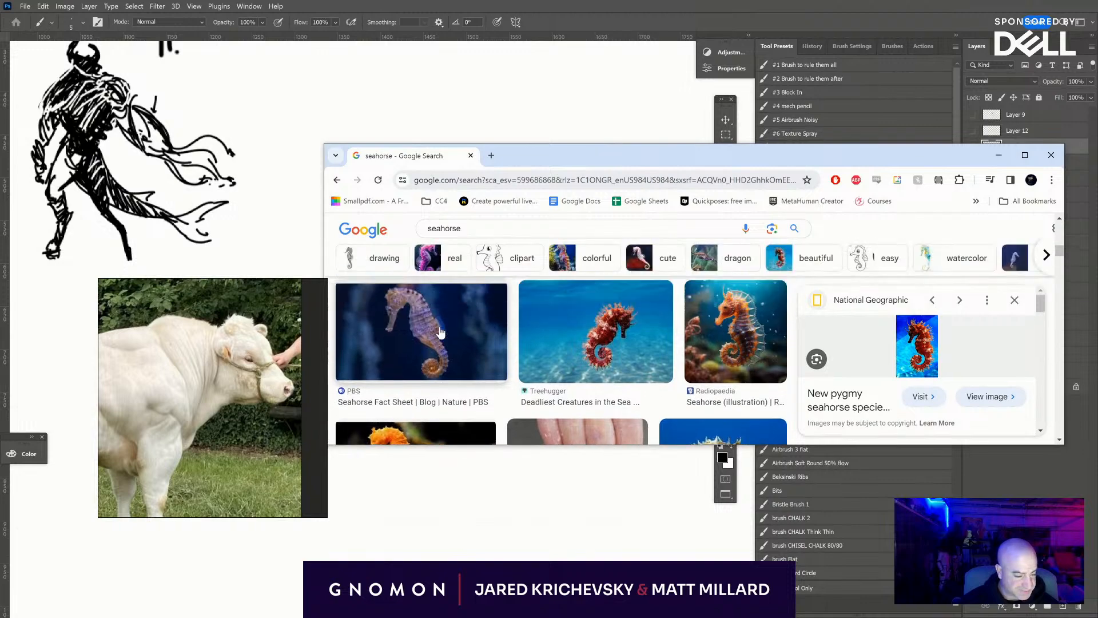
pyautogui.scroll(-2, 441, 332)
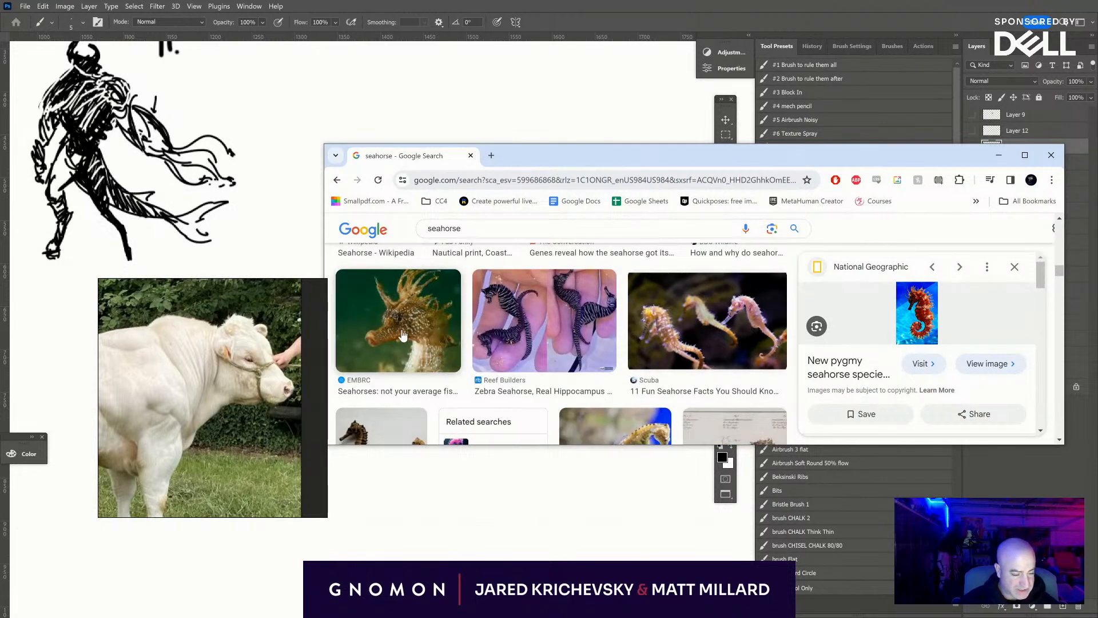
pyautogui.click(442, 333)
pyautogui.click(1025, 155)
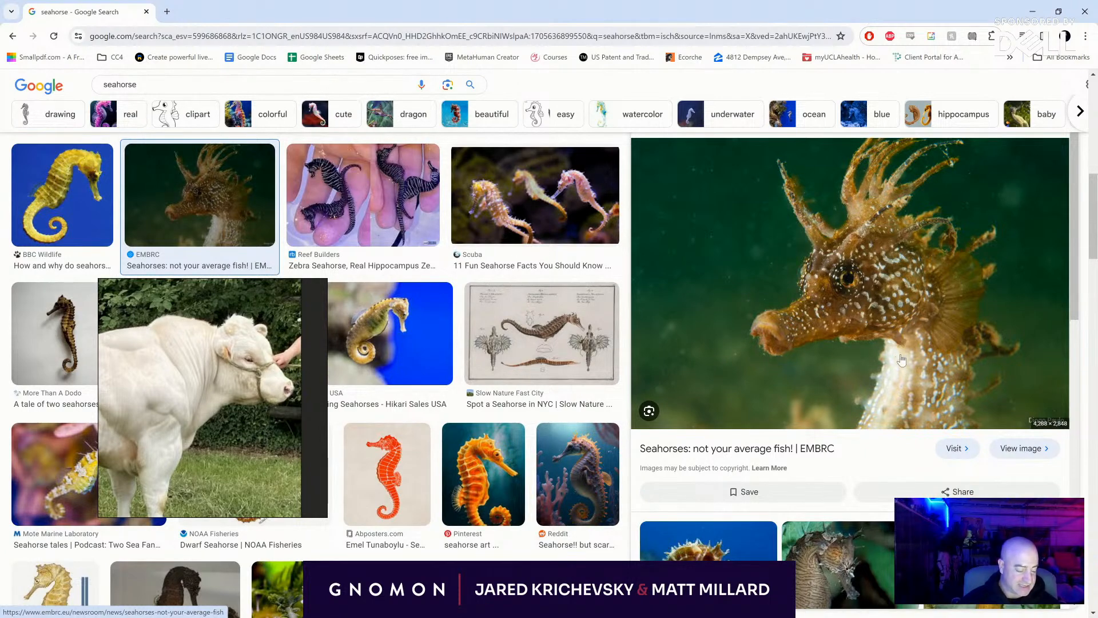
# - Study more seahorse head and neck photos from the related images, including "Seahorses of the Chesapeake Bay", and return to Photoshop
pyautogui.scroll(-5, 904, 343)
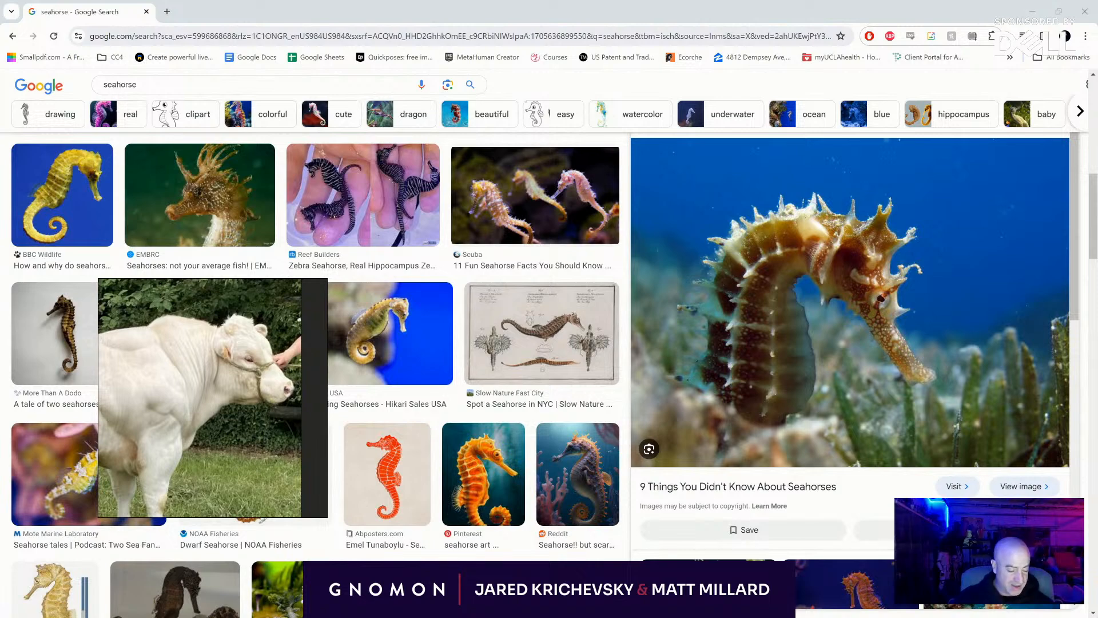
pyautogui.scroll(-5, 630, 290)
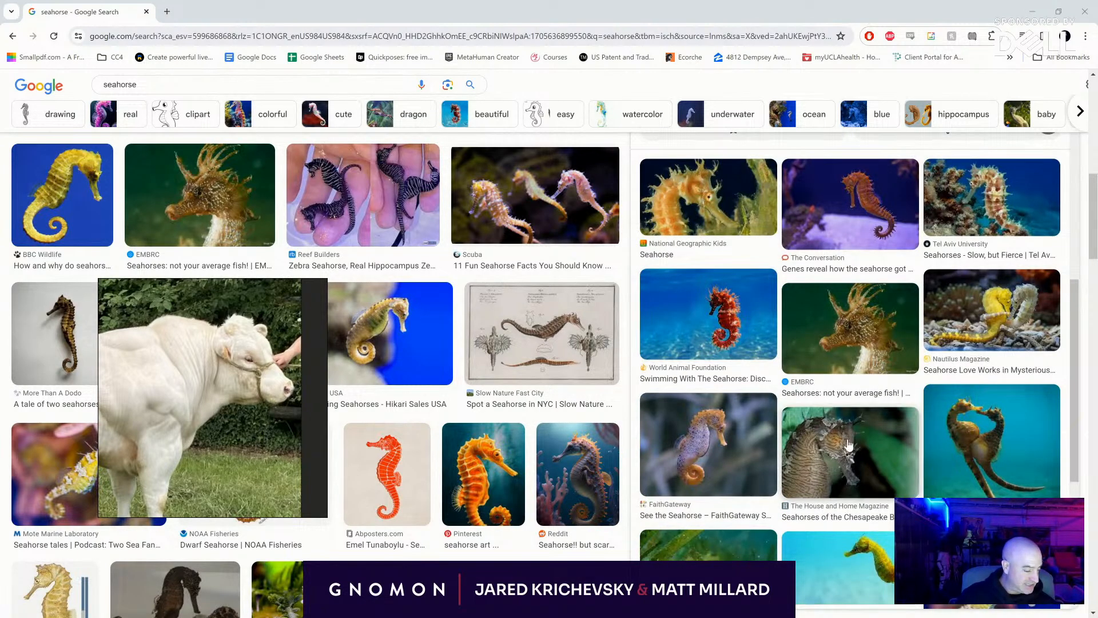
pyautogui.click(849, 446)
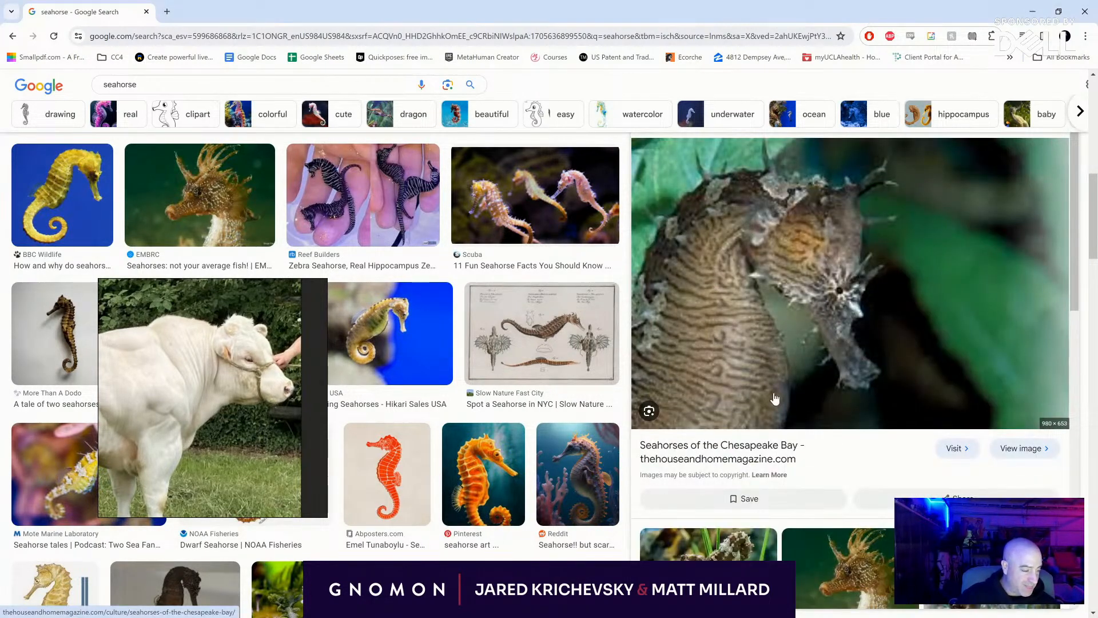
pyautogui.scroll(-6, 852, 455)
pyautogui.click(763, 449)
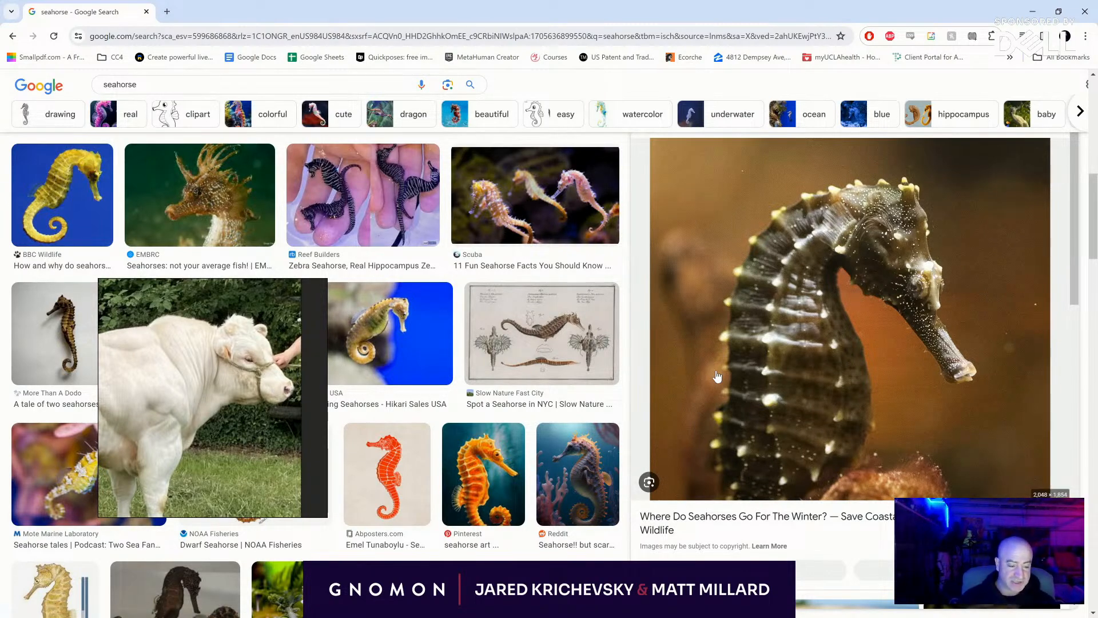
pyautogui.click(1033, 11)
# - Sketch a black oval for the new creature's chest in the empty space beside figure 11
pyautogui.moveTo(531, 442)
pyautogui.mouseDown()
pyautogui.moveTo(689, 414)
pyautogui.moveTo(636, 453)
pyautogui.mouseUp()
pyautogui.moveTo(556, 470)
pyautogui.mouseDown()
pyautogui.moveTo(517, 522)
pyautogui.moveTo(526, 518)
pyautogui.mouseUp()
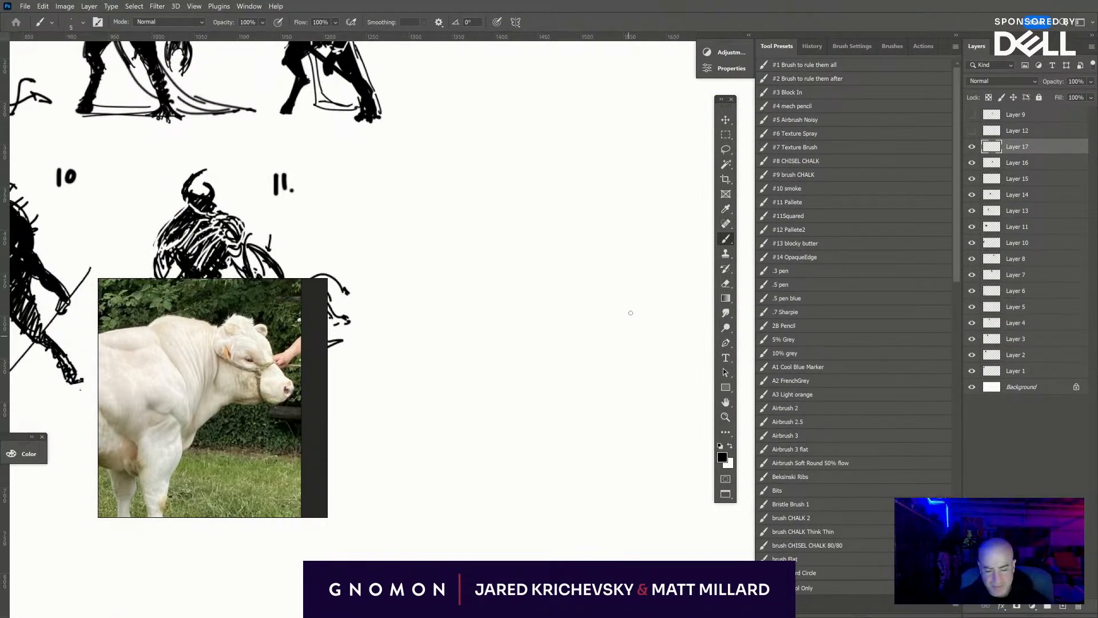
pyautogui.moveTo(532, 267)
pyautogui.mouseDown()
pyautogui.moveTo(567, 213)
pyautogui.moveTo(603, 268)
pyautogui.mouseUp()
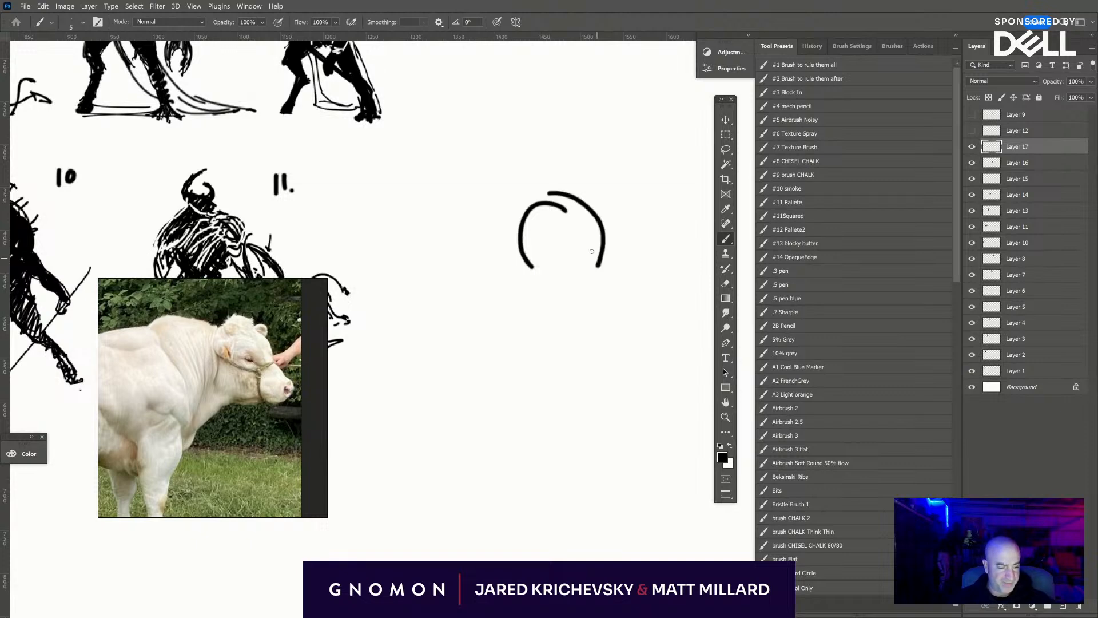
pyautogui.moveTo(520, 235)
pyautogui.mouseDown()
pyautogui.moveTo(543, 295)
pyautogui.moveTo(583, 193)
pyautogui.moveTo(531, 297)
pyautogui.moveTo(590, 282)
pyautogui.moveTo(541, 332)
pyautogui.mouseUp()
pyautogui.moveTo(521, 281); pyautogui.dragTo(533, 345)
pyautogui.moveTo(590, 297); pyautogui.dragTo(527, 370)
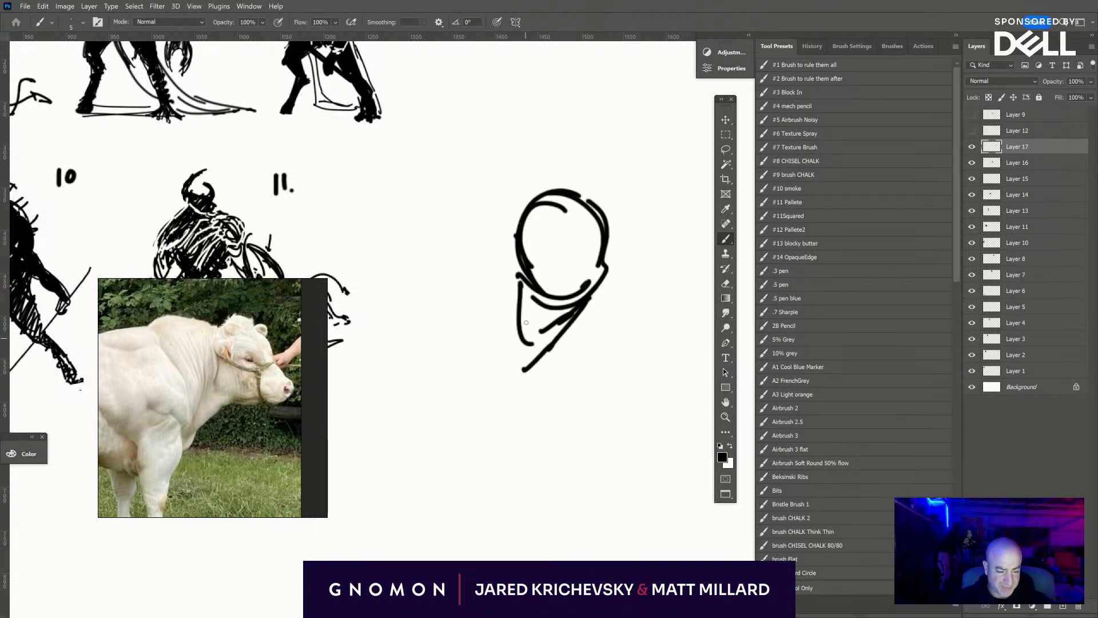
pyautogui.moveTo(522, 309)
pyautogui.mouseDown()
pyautogui.moveTo(518, 363)
pyautogui.moveTo(541, 366)
pyautogui.mouseUp()
pyautogui.moveTo(569, 327); pyautogui.dragTo(544, 370)
pyautogui.hotkey('ctrl', 'z')
pyautogui.hotkey('ctrl', 'z')
pyautogui.hotkey('ctrl', 'z')
pyautogui.hotkey('ctrl', 'z')
pyautogui.hotkey('ctrl', 'z')
pyautogui.hotkey('ctrl', 'z')
pyautogui.hotkey('ctrl', 'z')
pyautogui.hotkey('ctrl', 'z')
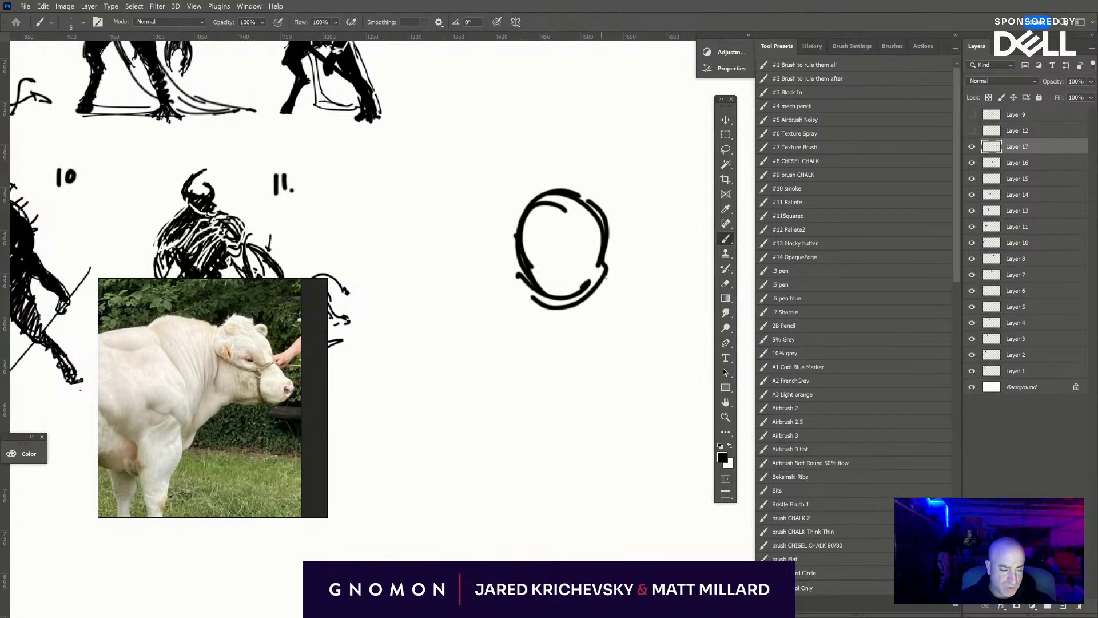
# - Outline a long slanting lower body beneath the chest oval, bending into a coiled serpentine tail along the ground
pyautogui.moveTo(606, 290); pyautogui.dragTo(514, 433)
pyautogui.moveTo(532, 293)
pyautogui.mouseDown()
pyautogui.moveTo(471, 404)
pyautogui.moveTo(487, 452)
pyautogui.mouseUp()
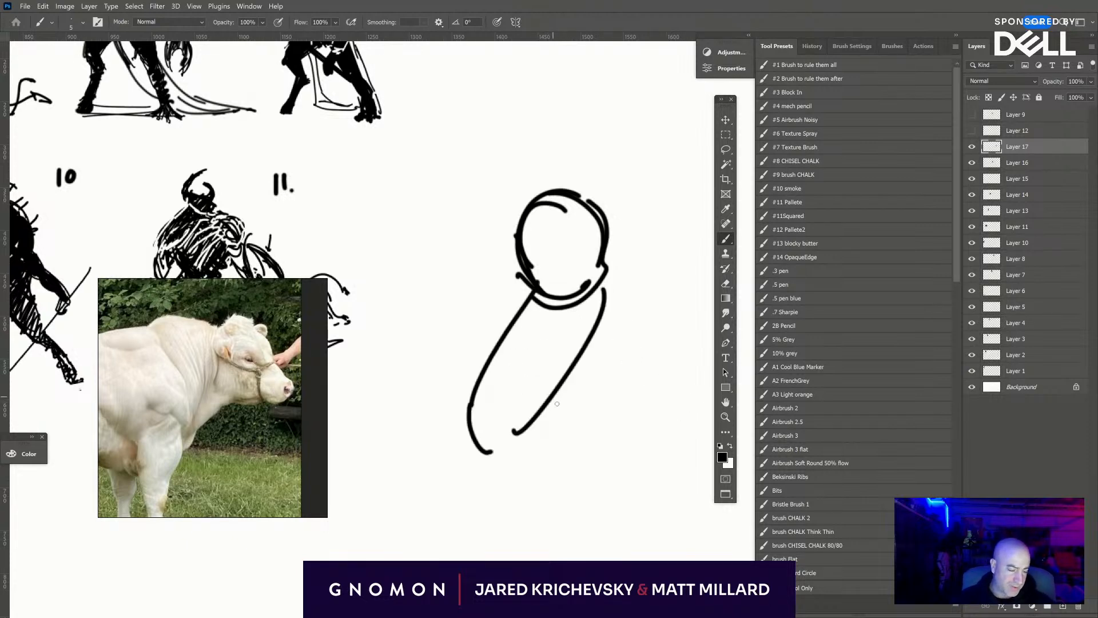
pyautogui.moveTo(554, 395); pyautogui.dragTo(577, 416)
pyautogui.moveTo(488, 452); pyautogui.dragTo(641, 451)
pyautogui.moveTo(574, 410)
pyautogui.mouseDown()
pyautogui.moveTo(666, 416)
pyautogui.moveTo(691, 453)
pyautogui.moveTo(610, 499)
pyautogui.mouseUp()
pyautogui.moveTo(694, 454)
pyautogui.mouseDown()
pyautogui.moveTo(579, 511)
pyautogui.moveTo(667, 521)
pyautogui.moveTo(612, 519)
pyautogui.moveTo(710, 510)
pyautogui.mouseUp()
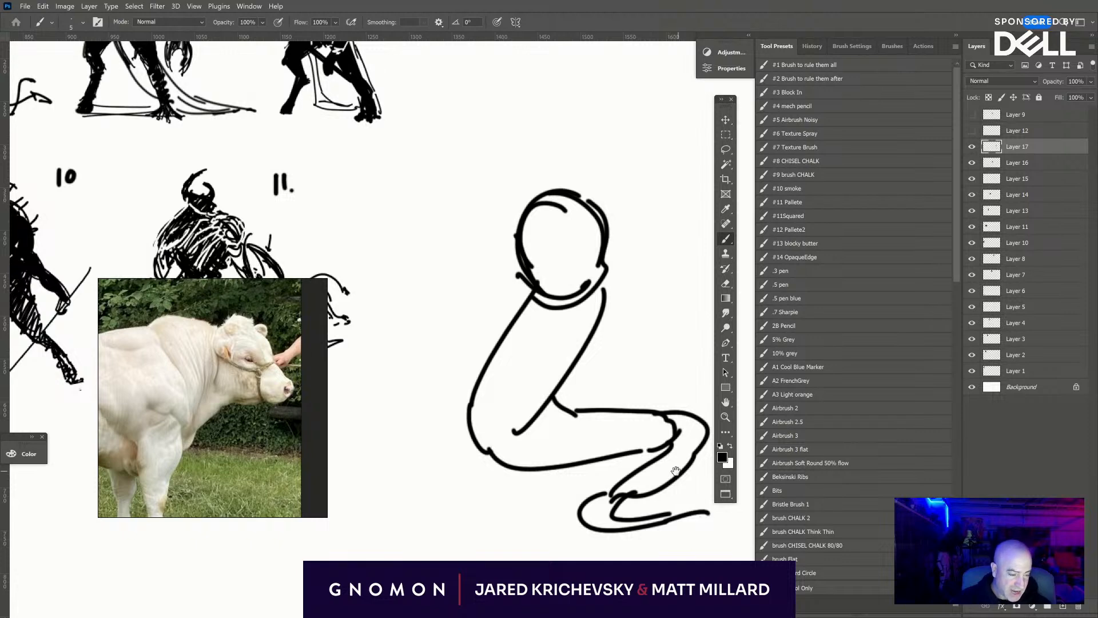
# - Draw a small oval head and arched neck above the chest, and add short spines along the crest and upper back
pyautogui.moveTo(599, 250); pyautogui.dragTo(586, 302)
pyautogui.moveTo(526, 267)
pyautogui.mouseDown()
pyautogui.moveTo(531, 198)
pyautogui.moveTo(508, 209)
pyautogui.moveTo(529, 194)
pyautogui.moveTo(566, 210)
pyautogui.moveTo(586, 252)
pyautogui.mouseUp()
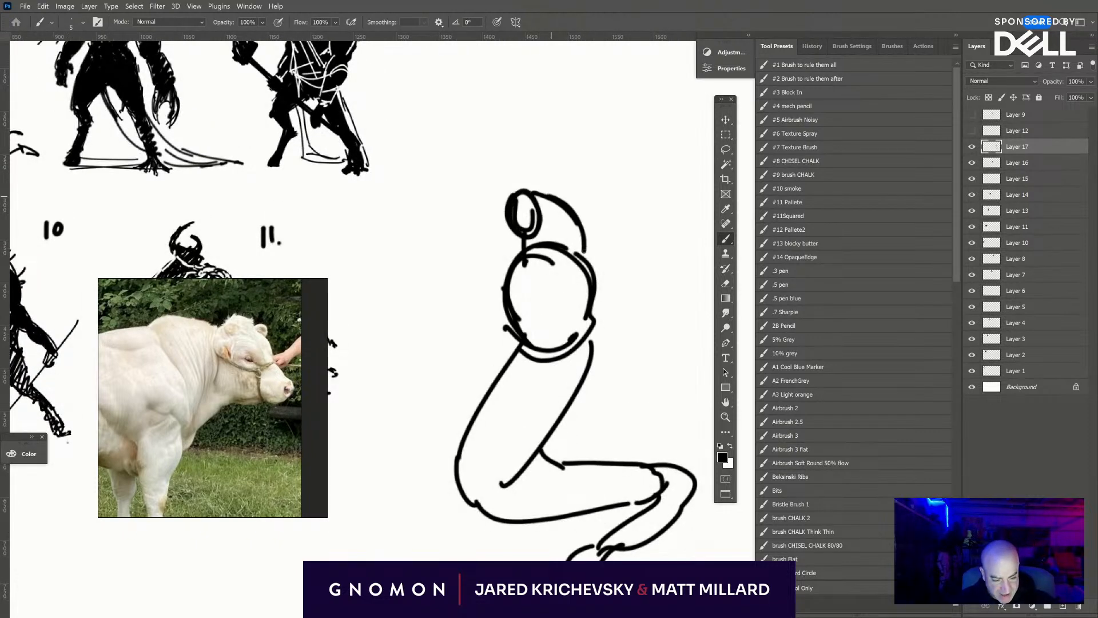
pyautogui.moveTo(559, 207); pyautogui.dragTo(584, 253)
pyautogui.moveTo(545, 190)
pyautogui.mouseDown()
pyautogui.moveTo(544, 175)
pyautogui.moveTo(572, 186)
pyautogui.mouseUp()
pyautogui.moveTo(553, 210)
pyautogui.mouseDown()
pyautogui.moveTo(572, 187)
pyautogui.moveTo(590, 207)
pyautogui.mouseUp()
pyautogui.moveTo(580, 222)
pyautogui.mouseDown()
pyautogui.moveTo(596, 216)
pyautogui.moveTo(598, 236)
pyautogui.mouseUp()
pyautogui.moveTo(592, 276); pyautogui.dragTo(605, 264)
pyautogui.moveTo(597, 323); pyautogui.dragTo(604, 297)
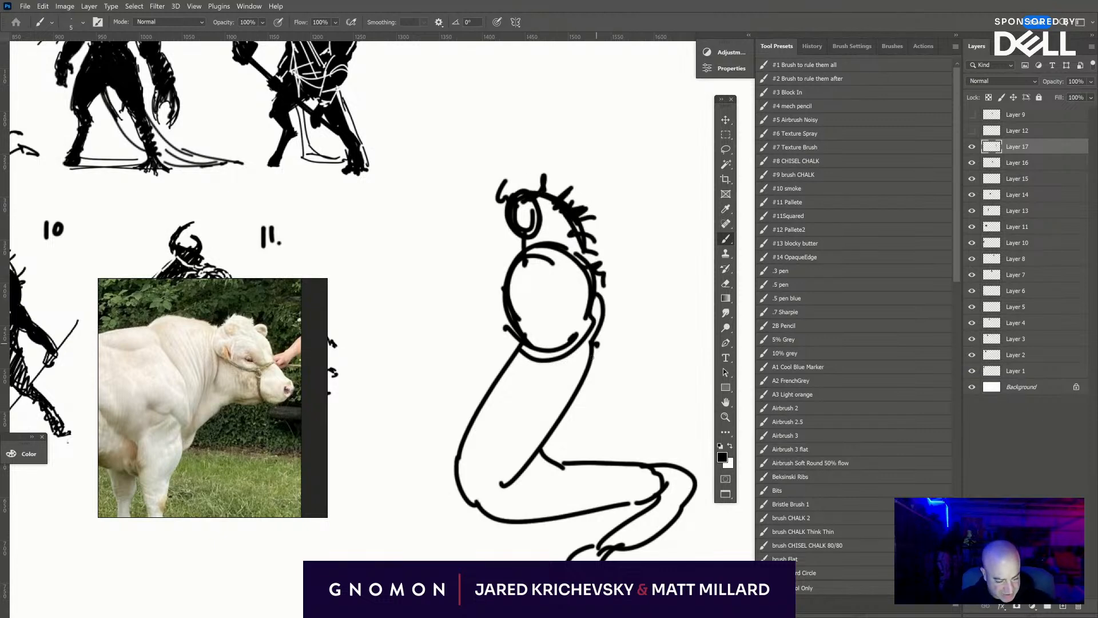
pyautogui.moveTo(578, 373); pyautogui.dragTo(597, 346)
# - Draw two thin arms hanging from either side of the chest, with a rounded shoulder and bent elbow on the spined side
pyautogui.moveTo(503, 291)
pyautogui.mouseDown()
pyautogui.moveTo(485, 342)
pyautogui.moveTo(492, 356)
pyautogui.mouseUp()
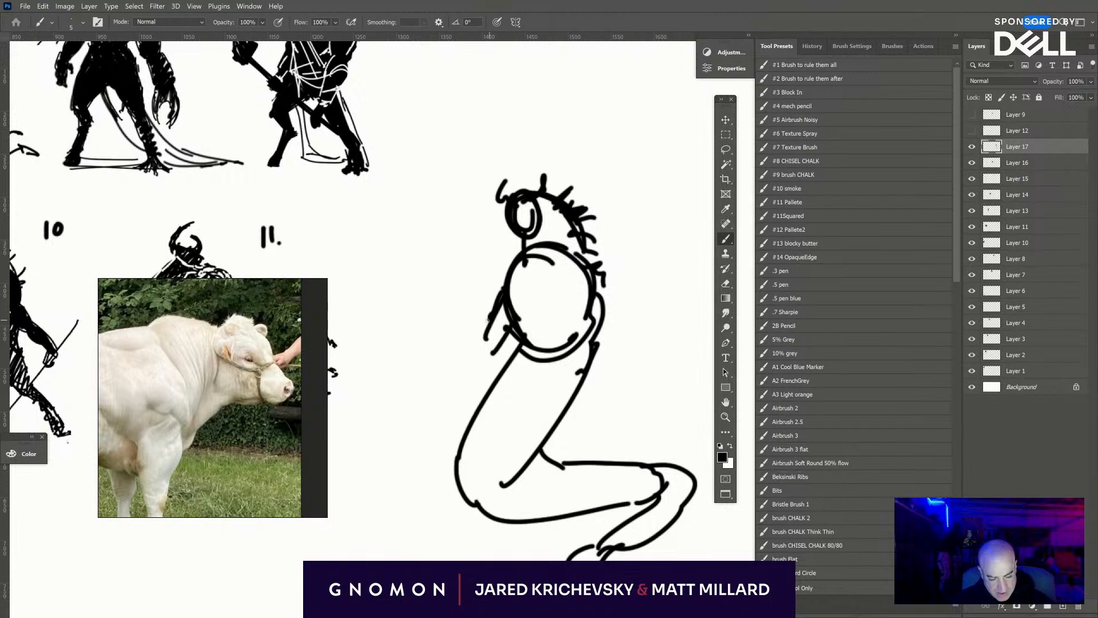
pyautogui.moveTo(490, 318)
pyautogui.mouseDown()
pyautogui.moveTo(484, 362)
pyautogui.moveTo(471, 371)
pyautogui.mouseUp()
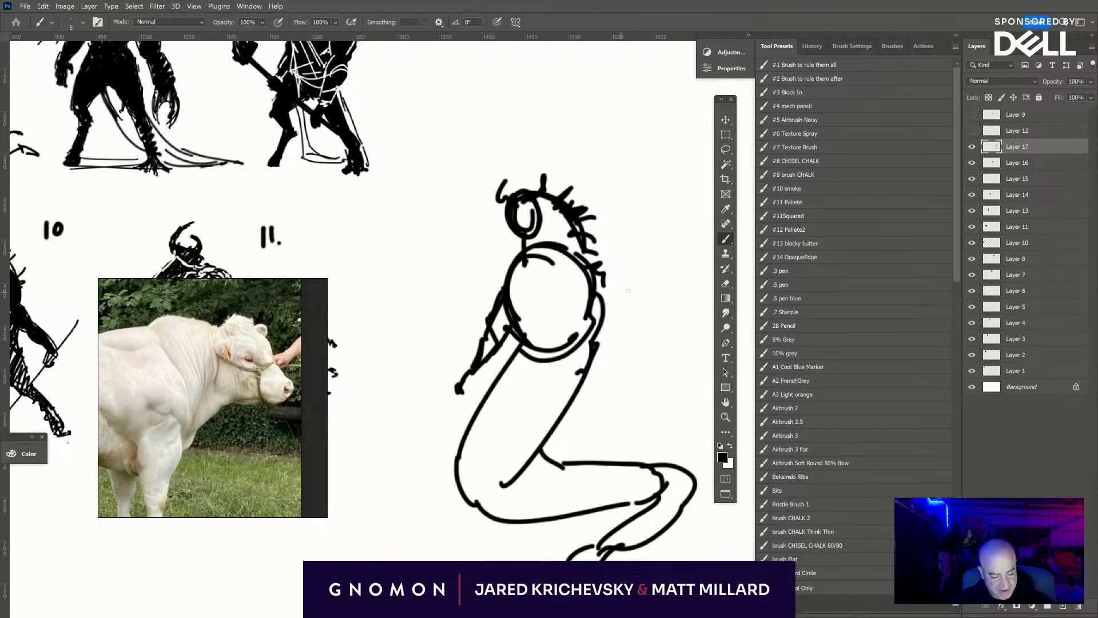
pyautogui.moveTo(587, 259); pyautogui.dragTo(609, 246)
pyautogui.moveTo(583, 263)
pyautogui.mouseDown()
pyautogui.moveTo(576, 295)
pyautogui.moveTo(614, 273)
pyautogui.mouseUp()
pyautogui.moveTo(595, 298); pyautogui.dragTo(616, 319)
pyautogui.moveTo(609, 258)
pyautogui.mouseDown()
pyautogui.moveTo(603, 313)
pyautogui.moveTo(623, 327)
pyautogui.mouseUp()
pyautogui.moveTo(620, 298)
pyautogui.mouseDown()
pyautogui.moveTo(632, 323)
pyautogui.moveTo(618, 368)
pyautogui.moveTo(616, 314)
pyautogui.mouseUp()
pyautogui.moveTo(625, 326); pyautogui.dragTo(615, 381)
pyautogui.moveTo(635, 306); pyautogui.dragTo(626, 323)
pyautogui.moveTo(640, 332); pyautogui.dragTo(605, 394)
pyautogui.moveTo(609, 379); pyautogui.dragTo(600, 399)
# - Reinforce the tail's underside and bends with extra contour lines, and extend the tail tip outward along the ground
pyautogui.moveTo(495, 521); pyautogui.dragTo(523, 524)
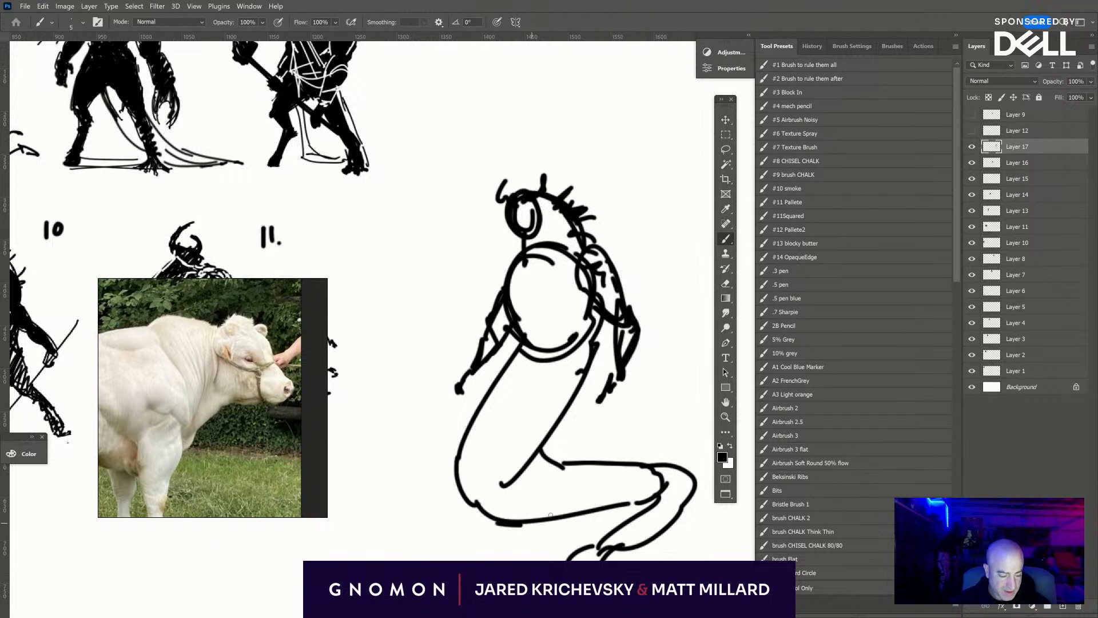
pyautogui.moveTo(490, 473)
pyautogui.mouseDown()
pyautogui.moveTo(503, 498)
pyautogui.moveTo(669, 482)
pyautogui.mouseUp()
pyautogui.moveTo(544, 460)
pyautogui.mouseDown()
pyautogui.moveTo(667, 464)
pyautogui.moveTo(703, 537)
pyautogui.moveTo(633, 549)
pyautogui.mouseUp()
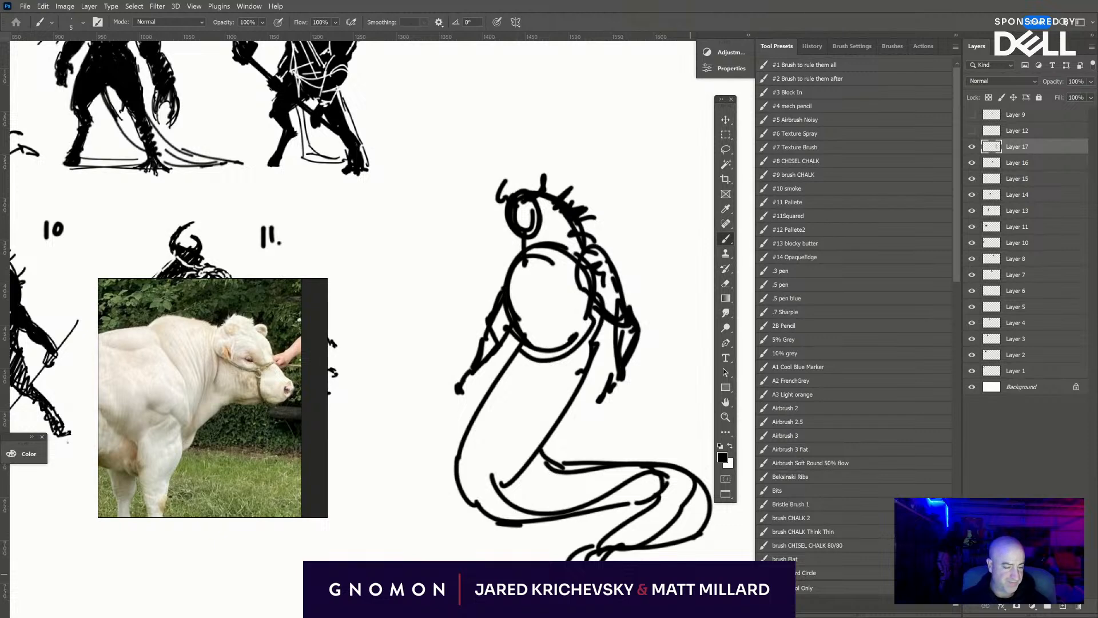
pyautogui.press('space')
pyautogui.moveTo(691, 574)
pyautogui.mouseDown()
pyautogui.moveTo(569, 542)
pyautogui.moveTo(670, 561)
pyautogui.mouseUp()
pyautogui.moveTo(721, 547); pyautogui.dragTo(762, 542)
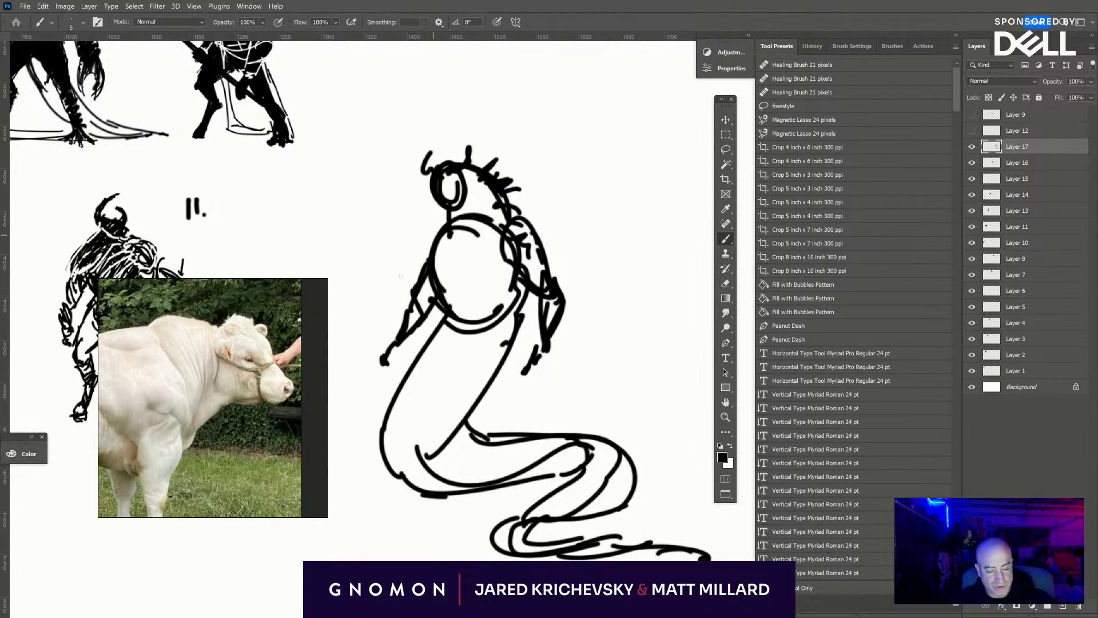
# - Darken the thin front hand and fill the upper chest oval with diagonal black hatching above a slanted edge line
pyautogui.moveTo(409, 325); pyautogui.dragTo(384, 359)
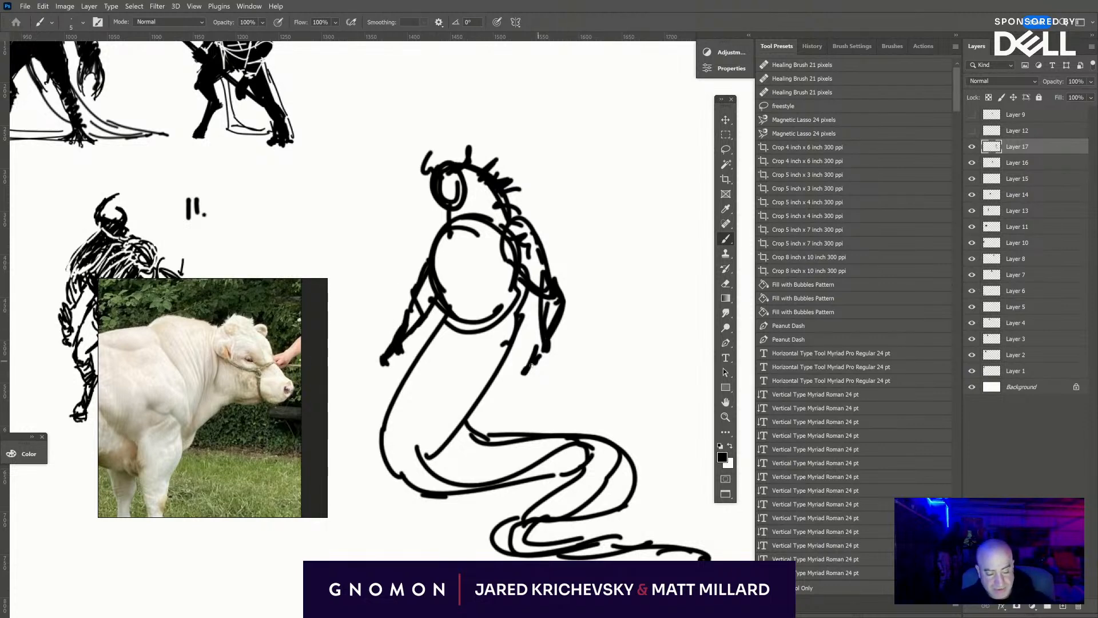
pyautogui.moveTo(519, 270); pyautogui.dragTo(472, 311)
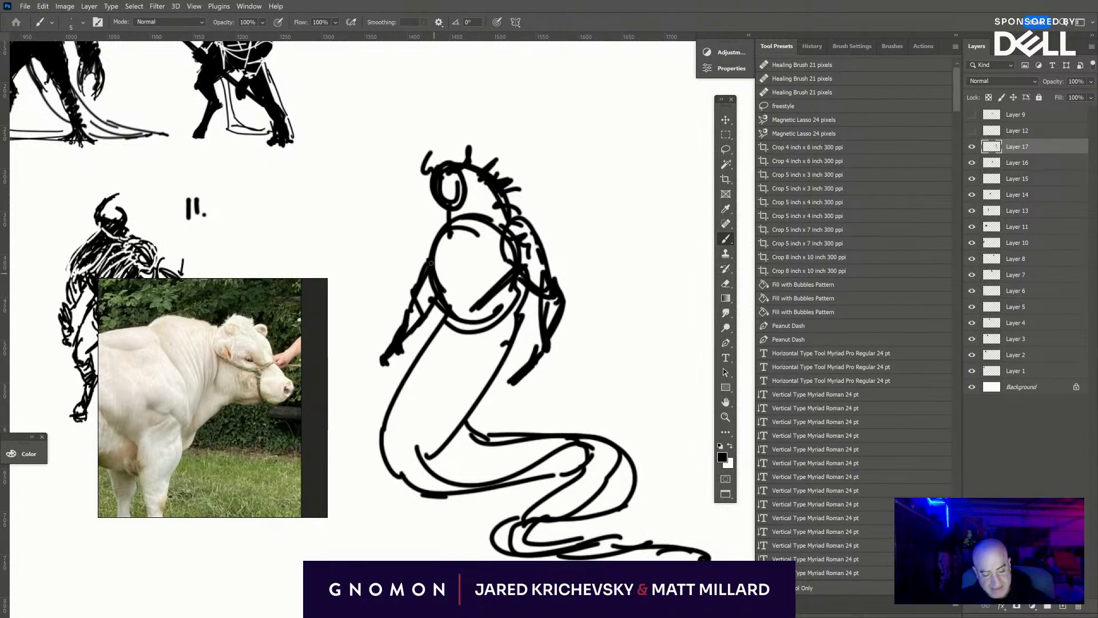
pyautogui.moveTo(432, 261); pyautogui.dragTo(460, 299)
pyautogui.moveTo(436, 251); pyautogui.dragTo(474, 302)
pyautogui.moveTo(444, 240); pyautogui.dragTo(481, 297)
pyautogui.moveTo(448, 235); pyautogui.dragTo(496, 289)
pyautogui.moveTo(452, 229)
pyautogui.mouseDown()
pyautogui.moveTo(504, 280)
pyautogui.moveTo(513, 272)
pyautogui.mouseUp()
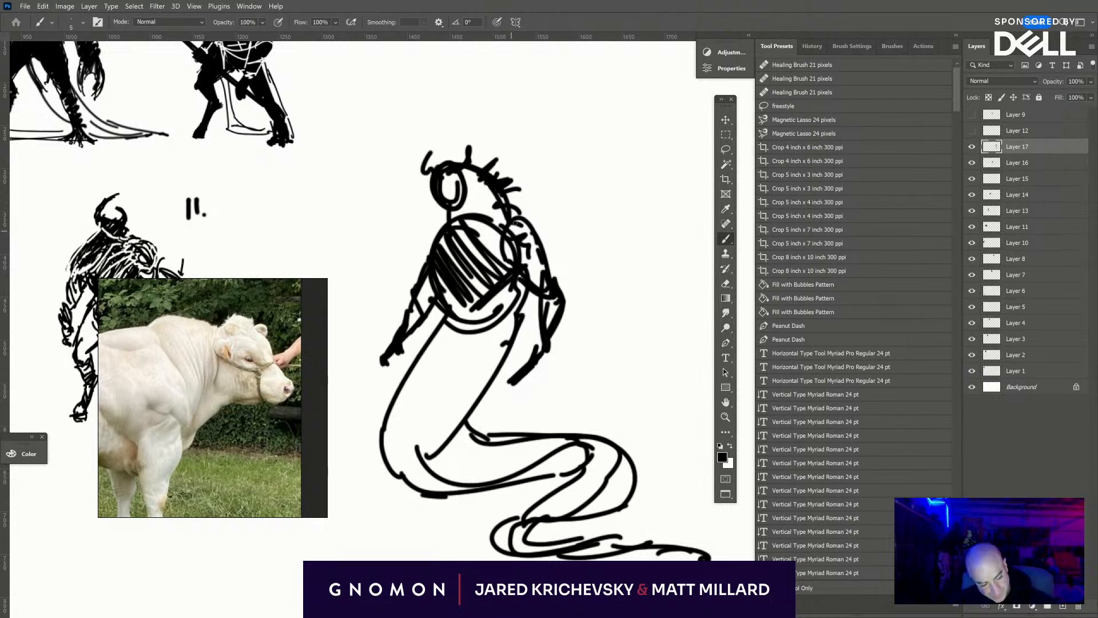
# - Shade the shoulder and upper arm on the spined side with black strokes, and ring the shoulder with a white outline
pyautogui.moveTo(511, 221); pyautogui.dragTo(527, 235)
pyautogui.moveTo(516, 224)
pyautogui.mouseDown()
pyautogui.moveTo(506, 264)
pyautogui.moveTo(532, 263)
pyautogui.mouseUp()
pyautogui.moveTo(526, 246); pyautogui.dragTo(540, 280)
pyautogui.moveTo(520, 209); pyautogui.dragTo(544, 244)
pyautogui.moveTo(543, 243); pyautogui.dragTo(556, 279)
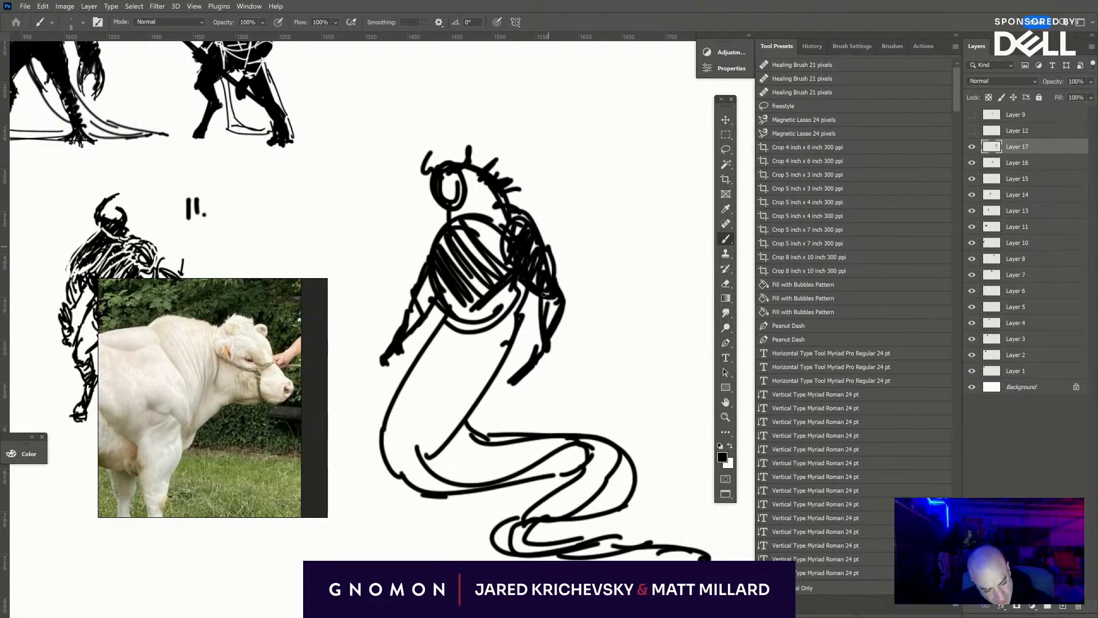
pyautogui.moveTo(515, 206); pyautogui.dragTo(535, 254)
pyautogui.press('x')
pyautogui.moveTo(507, 211); pyautogui.dragTo(526, 251)
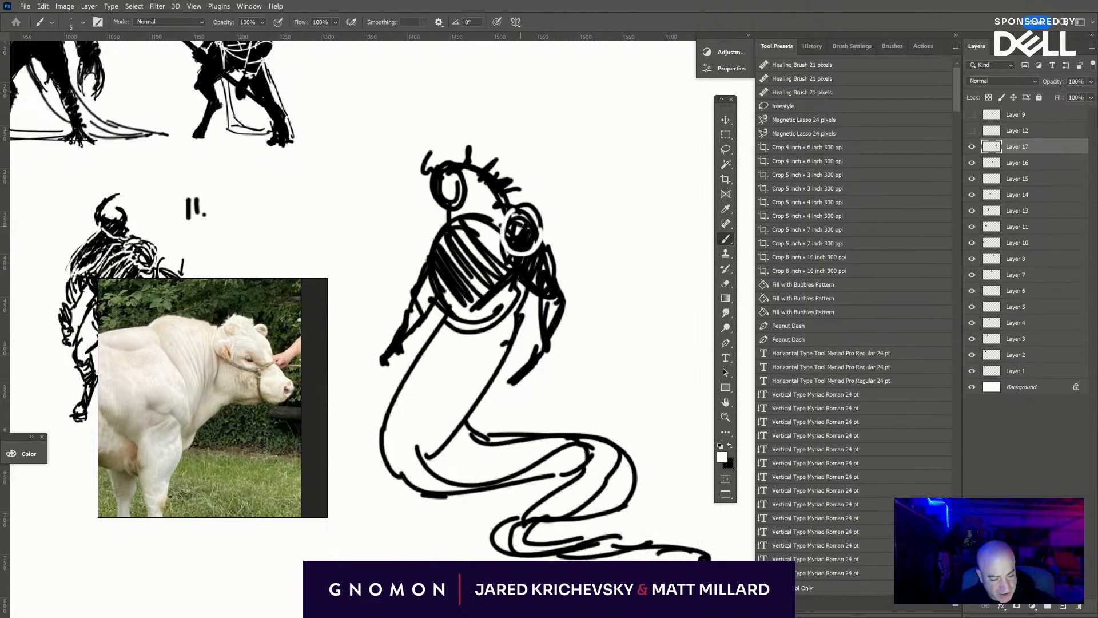
# - Fill the serpentine creature's neck with black and bulk up the forearm and clawed hand on the spined side
pyautogui.press('x')
pyautogui.moveTo(509, 207); pyautogui.dragTo(495, 246)
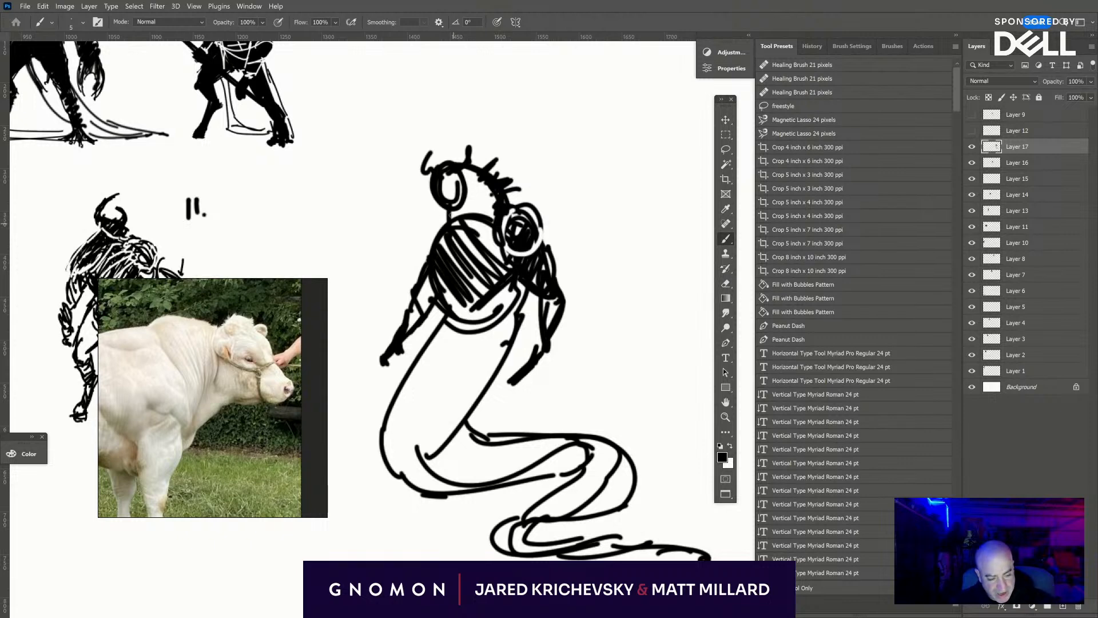
pyautogui.moveTo(452, 215)
pyautogui.mouseDown()
pyautogui.moveTo(488, 232)
pyautogui.moveTo(470, 182)
pyautogui.moveTo(491, 165)
pyautogui.mouseUp()
pyautogui.moveTo(544, 351)
pyautogui.mouseDown()
pyautogui.moveTo(507, 374)
pyautogui.moveTo(539, 350)
pyautogui.moveTo(525, 387)
pyautogui.mouseUp()
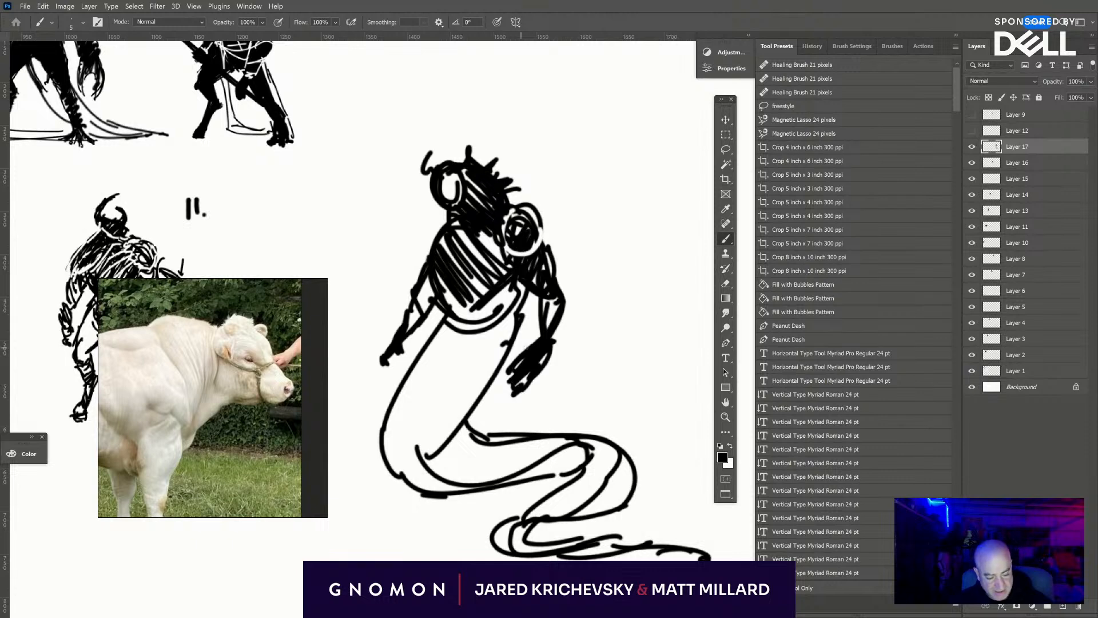
pyautogui.moveTo(526, 348)
pyautogui.mouseDown()
pyautogui.moveTo(492, 407)
pyautogui.moveTo(525, 361)
pyautogui.mouseUp()
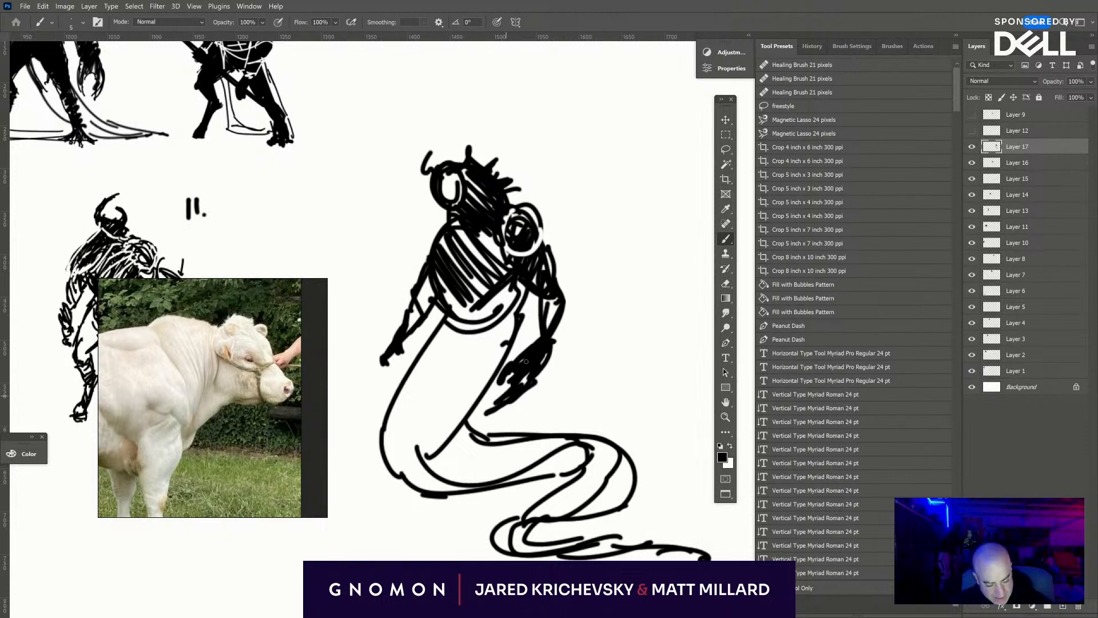
pyautogui.moveTo(538, 296)
pyautogui.mouseDown()
pyautogui.moveTo(529, 359)
pyautogui.moveTo(566, 303)
pyautogui.moveTo(547, 263)
pyautogui.moveTo(563, 320)
pyautogui.moveTo(543, 320)
pyautogui.moveTo(542, 288)
pyautogui.mouseUp()
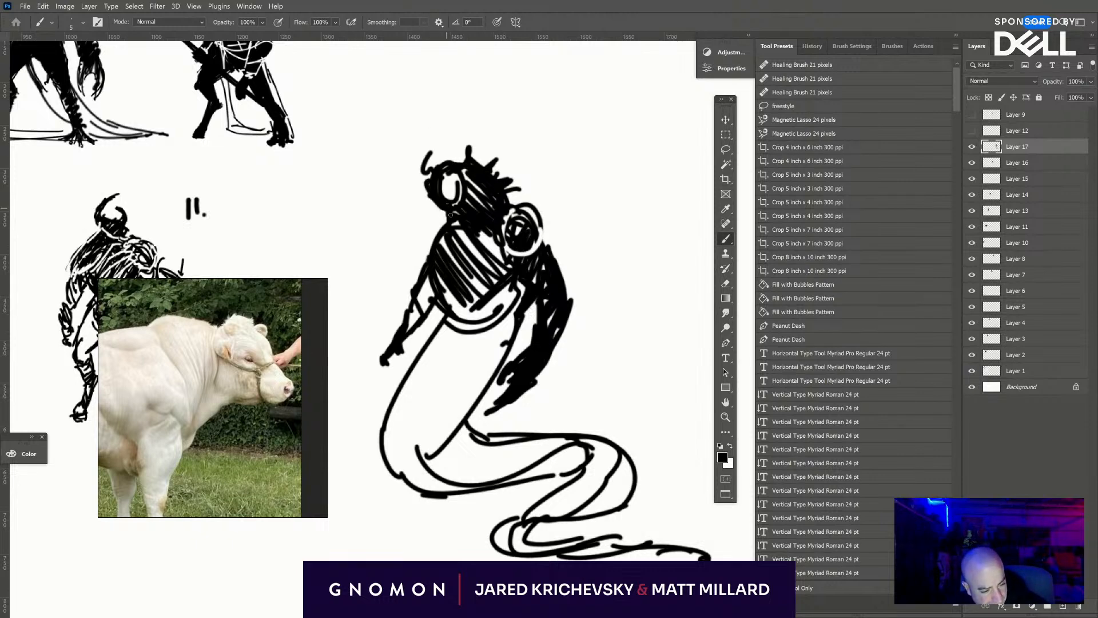
# - Shade the waist, the tail's inner edge and the coils with black diagonal hatching, and thicken the tail tip
pyautogui.moveTo(514, 289); pyautogui.dragTo(474, 346)
pyautogui.moveTo(515, 308); pyautogui.dragTo(415, 448)
pyautogui.moveTo(490, 367)
pyautogui.mouseDown()
pyautogui.moveTo(420, 448)
pyautogui.moveTo(443, 428)
pyautogui.moveTo(512, 455)
pyautogui.moveTo(486, 460)
pyautogui.moveTo(500, 463)
pyautogui.moveTo(538, 460)
pyautogui.moveTo(541, 470)
pyautogui.moveTo(600, 455)
pyautogui.moveTo(594, 465)
pyautogui.moveTo(624, 497)
pyautogui.moveTo(628, 475)
pyautogui.moveTo(600, 553)
pyautogui.moveTo(687, 550)
pyautogui.mouseUp()
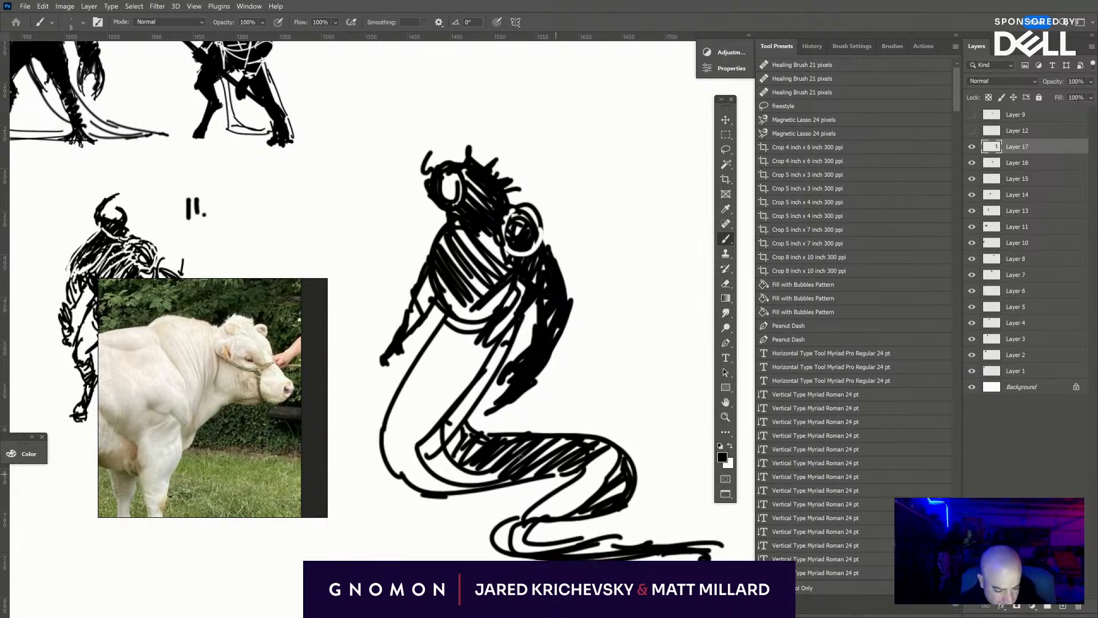
pyautogui.moveTo(510, 334); pyautogui.dragTo(440, 416)
pyautogui.moveTo(486, 359); pyautogui.dragTo(429, 431)
pyautogui.moveTo(496, 385); pyautogui.dragTo(445, 440)
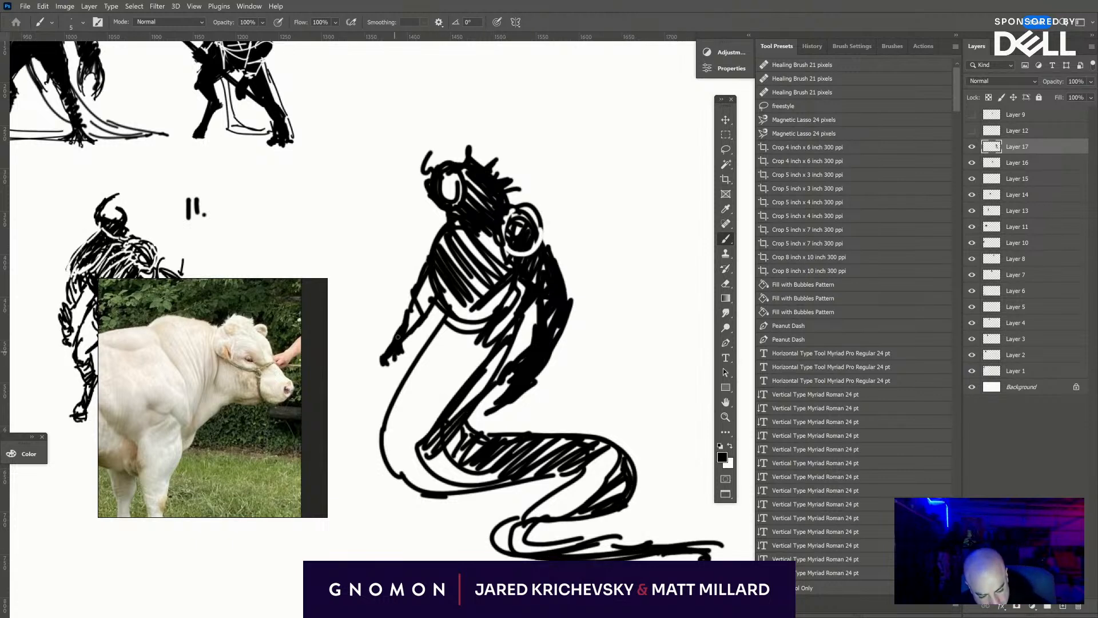
# - Darken the thin front arm and hand, and build up the front shoulder with black strokes
pyautogui.moveTo(398, 337)
pyautogui.mouseDown()
pyautogui.moveTo(382, 370)
pyautogui.moveTo(401, 327)
pyautogui.mouseUp()
pyautogui.moveTo(421, 267)
pyautogui.mouseDown()
pyautogui.moveTo(436, 226)
pyautogui.moveTo(414, 277)
pyautogui.mouseUp()
pyautogui.moveTo(452, 220); pyautogui.dragTo(421, 269)
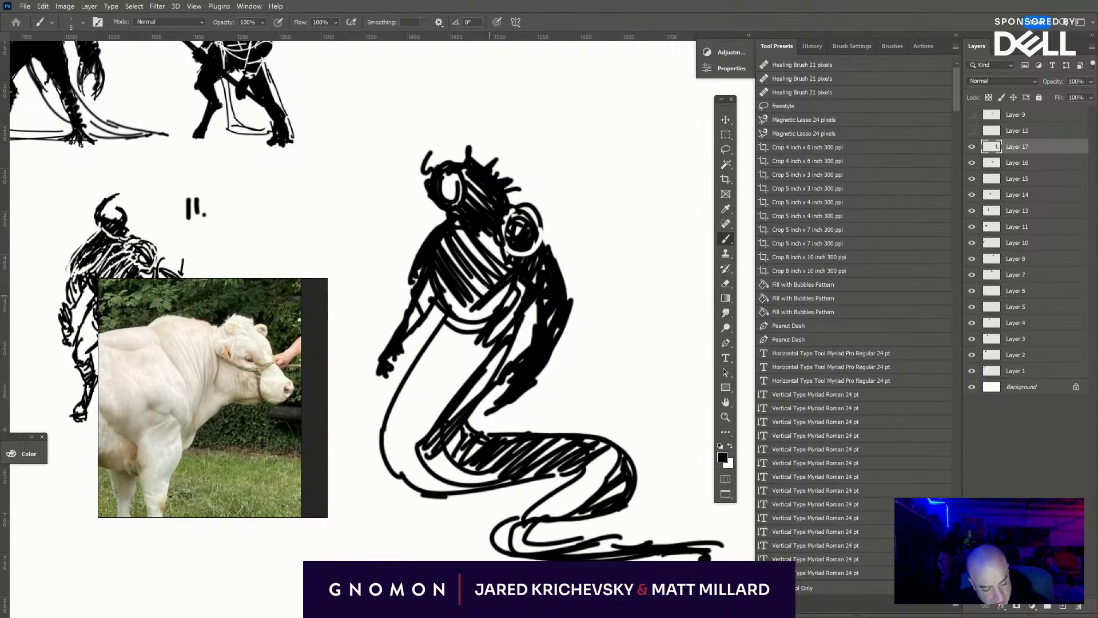
# - Add a long snout to the creature's head and trim it back to a short muzzle with white paint
pyautogui.moveTo(429, 183); pyautogui.dragTo(407, 198)
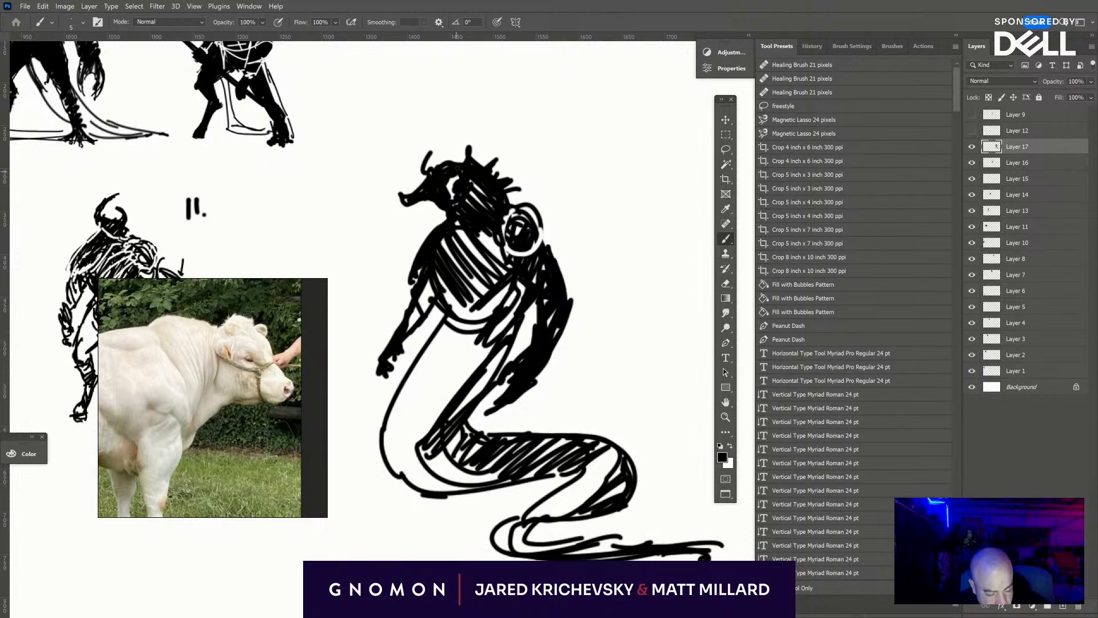
pyautogui.press('x')
pyautogui.moveTo(453, 180)
pyautogui.mouseDown()
pyautogui.moveTo(411, 178)
pyautogui.moveTo(417, 210)
pyautogui.moveTo(383, 172)
pyautogui.moveTo(431, 206)
pyautogui.mouseUp()
# - Erase thin gaps between the torso and the upper arm on the spined side
pyautogui.press('e')
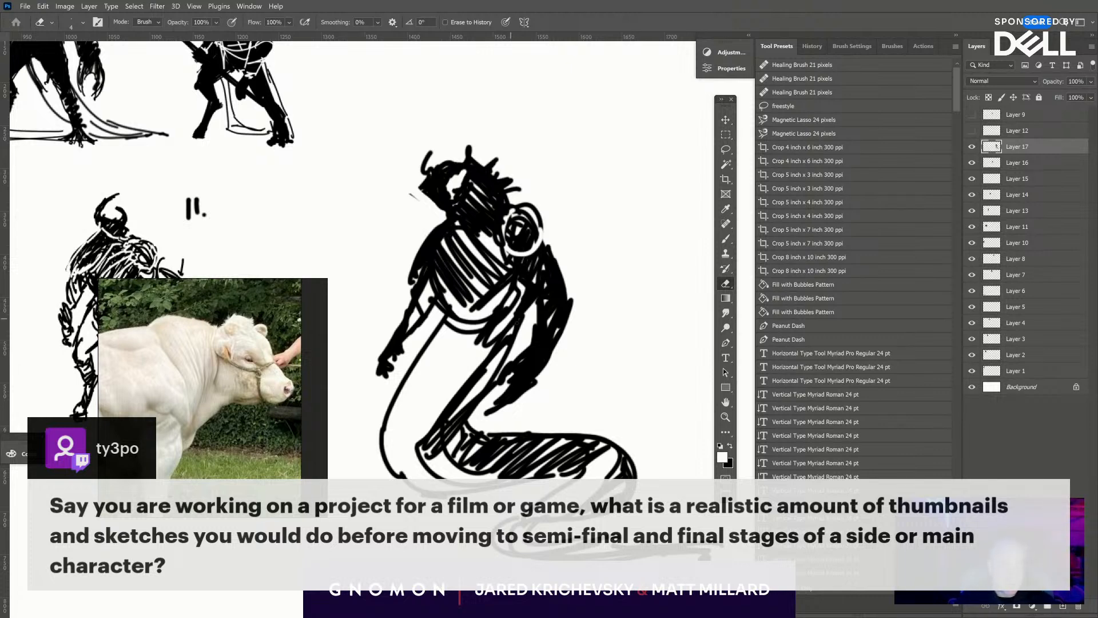
pyautogui.moveTo(530, 305); pyautogui.dragTo(519, 324)
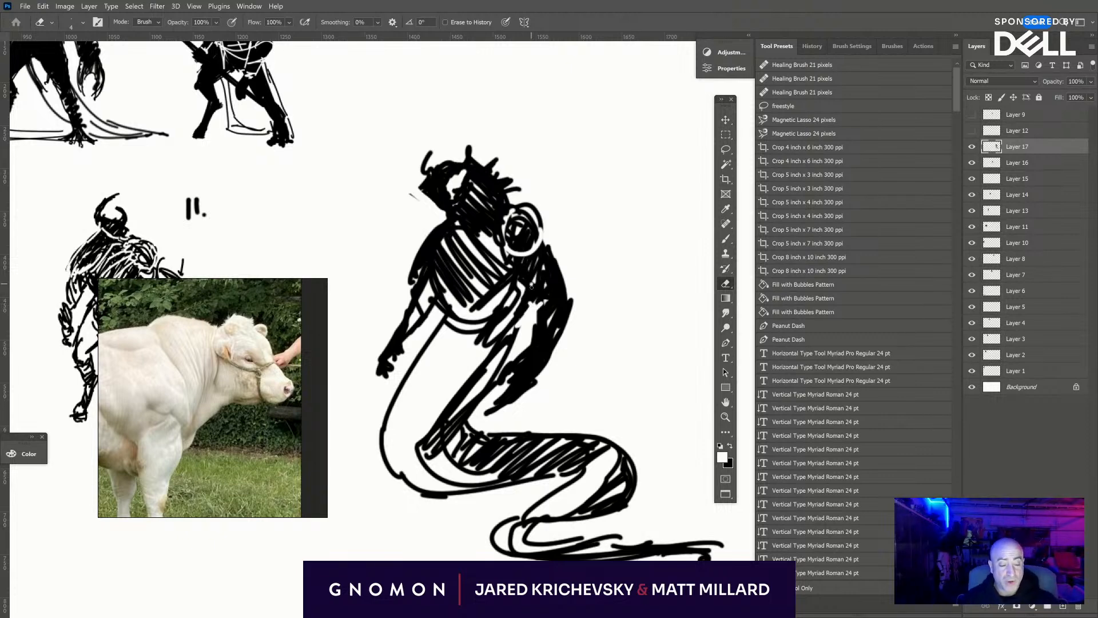
pyautogui.moveTo(531, 285); pyautogui.dragTo(527, 292)
# - Fill the spined-side upper arm and lower chest with black, and add long spikes along the back and around the ringed shoulder
pyautogui.press('b')
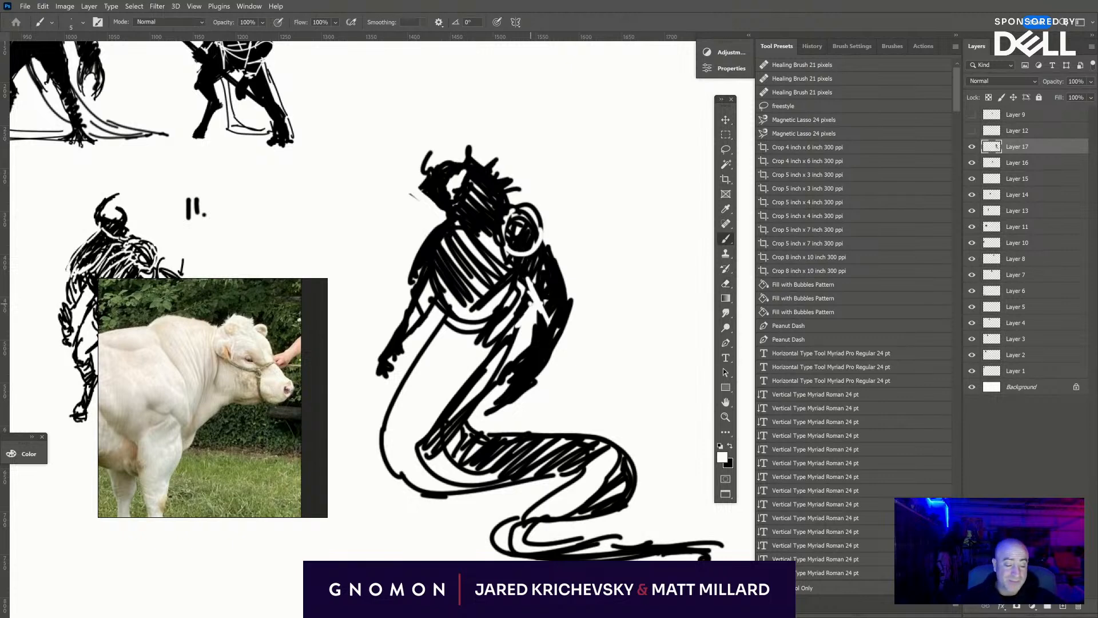
pyautogui.press('x')
pyautogui.moveTo(531, 276)
pyautogui.mouseDown()
pyautogui.moveTo(530, 312)
pyautogui.moveTo(548, 289)
pyautogui.moveTo(552, 320)
pyautogui.moveTo(559, 315)
pyautogui.moveTo(539, 315)
pyautogui.moveTo(539, 303)
pyautogui.moveTo(568, 309)
pyautogui.mouseUp()
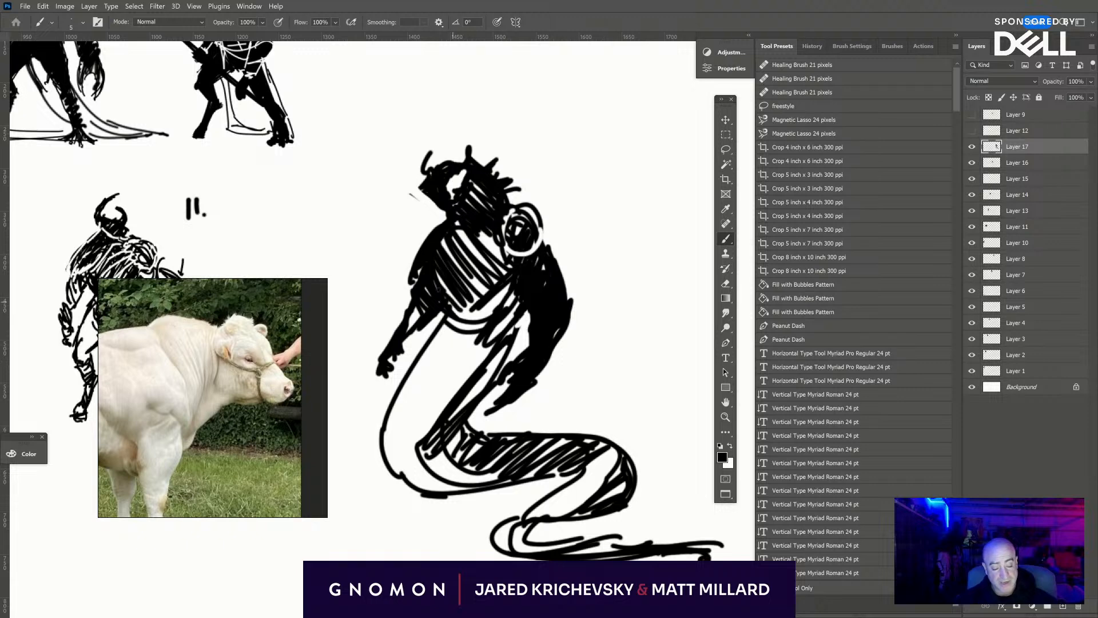
pyautogui.moveTo(458, 311)
pyautogui.mouseDown()
pyautogui.moveTo(438, 286)
pyautogui.moveTo(467, 275)
pyautogui.moveTo(492, 303)
pyautogui.moveTo(518, 290)
pyautogui.moveTo(506, 320)
pyautogui.mouseUp()
pyautogui.moveTo(509, 189)
pyautogui.mouseDown()
pyautogui.moveTo(549, 160)
pyautogui.moveTo(509, 204)
pyautogui.moveTo(526, 172)
pyautogui.moveTo(560, 182)
pyautogui.moveTo(544, 209)
pyautogui.moveTo(560, 216)
pyautogui.moveTo(565, 246)
pyautogui.moveTo(553, 251)
pyautogui.moveTo(556, 235)
pyautogui.moveTo(550, 262)
pyautogui.mouseUp()
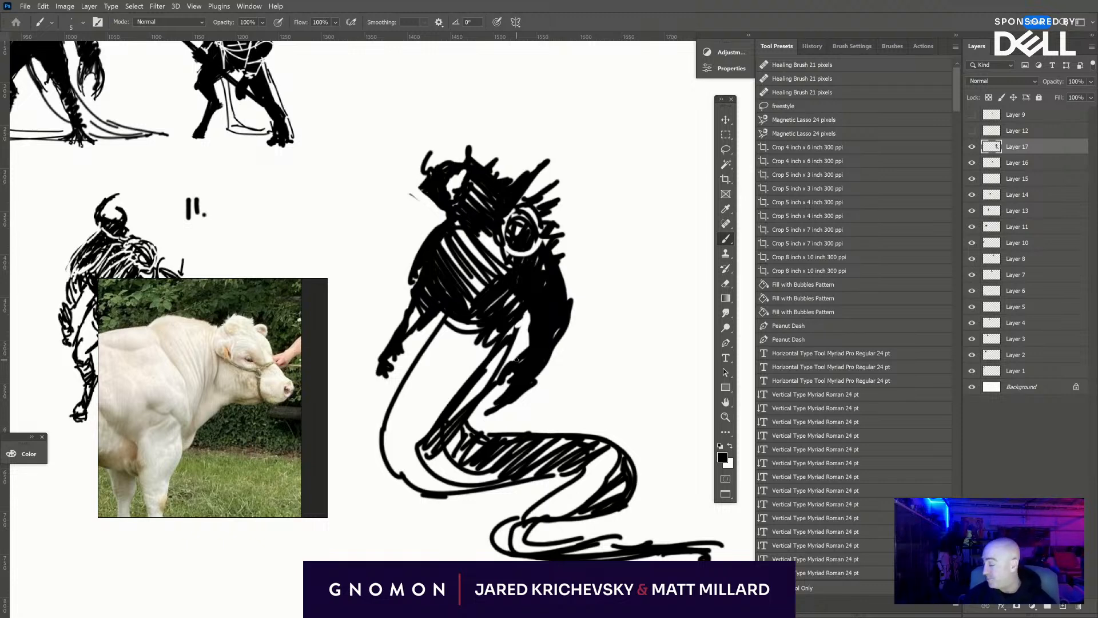
# - Darken the chest with dense black hatching and touch up the white accent along the throat
pyautogui.moveTo(427, 304)
pyautogui.mouseDown()
pyautogui.moveTo(413, 330)
pyautogui.moveTo(446, 314)
pyautogui.moveTo(533, 306)
pyautogui.mouseUp()
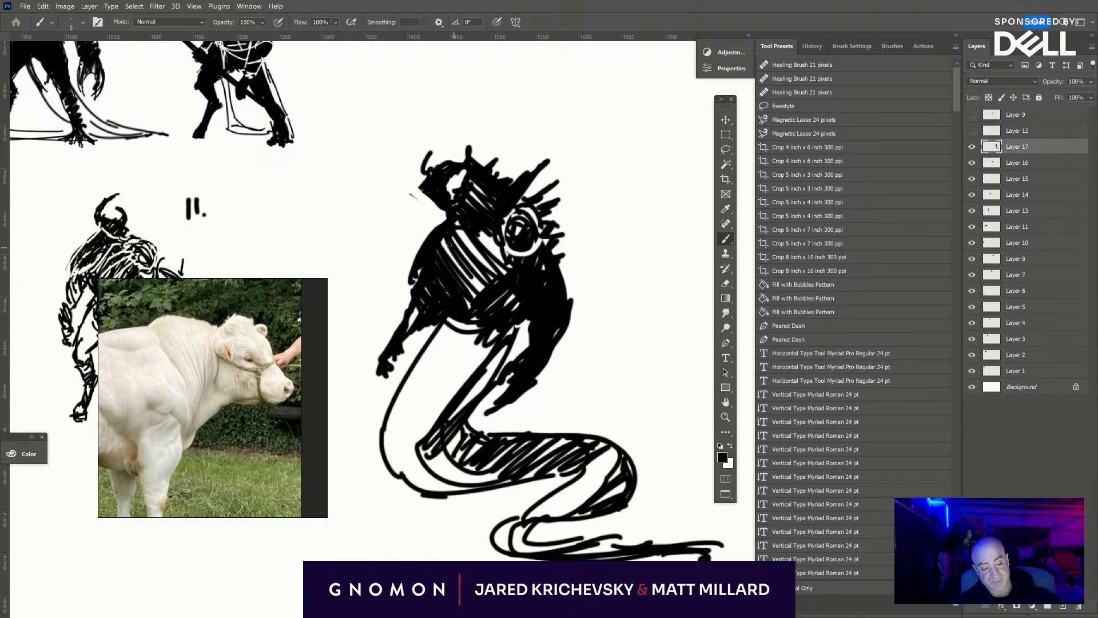
pyautogui.moveTo(495, 220)
pyautogui.mouseDown()
pyautogui.moveTo(460, 269)
pyautogui.moveTo(497, 242)
pyautogui.moveTo(523, 274)
pyautogui.mouseUp()
pyautogui.moveTo(445, 287); pyautogui.dragTo(456, 271)
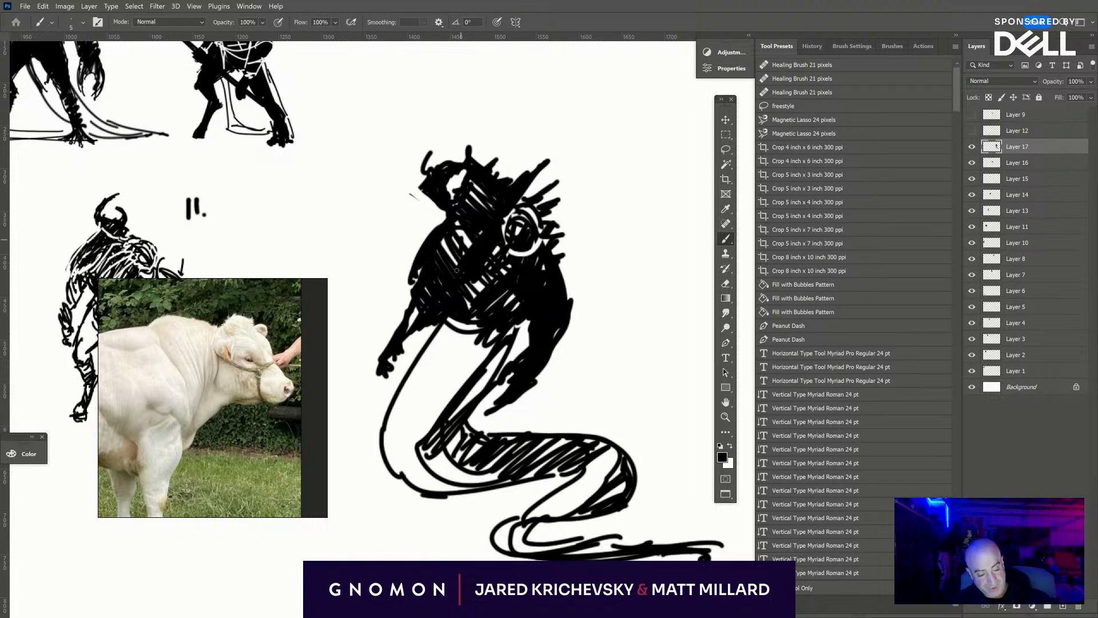
pyautogui.press('x')
pyautogui.moveTo(456, 202)
pyautogui.mouseDown()
pyautogui.moveTo(469, 283)
pyautogui.moveTo(470, 189)
pyautogui.mouseUp()
pyautogui.press('x')
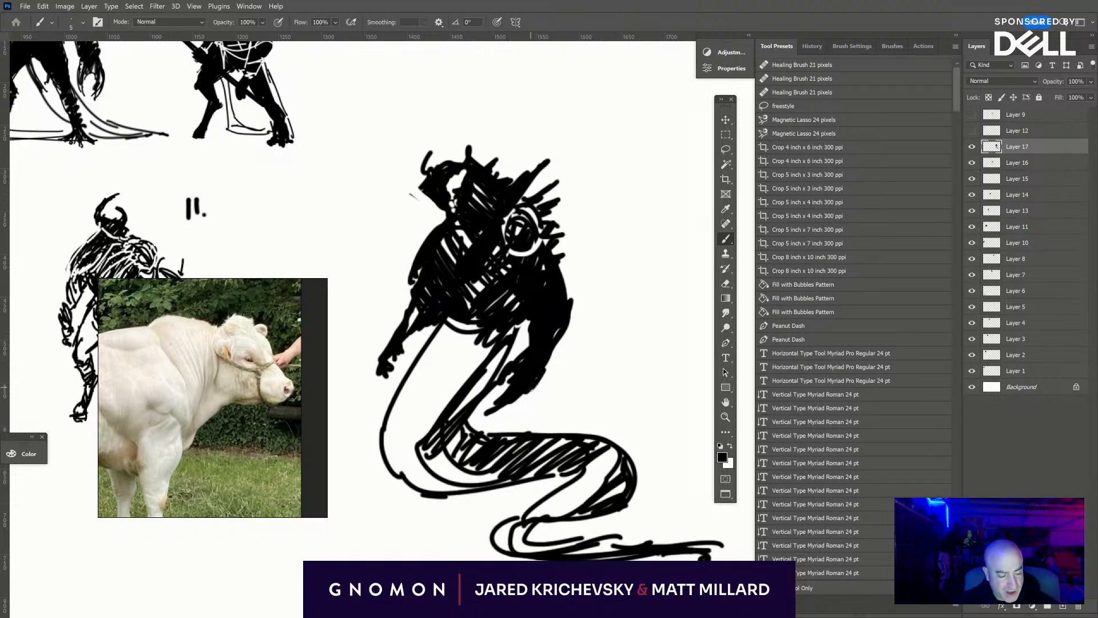
# - Darken the head and the spined-side hand, and add tall spikes to the crown and jagged spines along the outer arm
pyautogui.moveTo(491, 416); pyautogui.dragTo(553, 340)
pyautogui.moveTo(532, 377)
pyautogui.mouseDown()
pyautogui.moveTo(563, 333)
pyautogui.moveTo(548, 361)
pyautogui.moveTo(566, 324)
pyautogui.mouseUp()
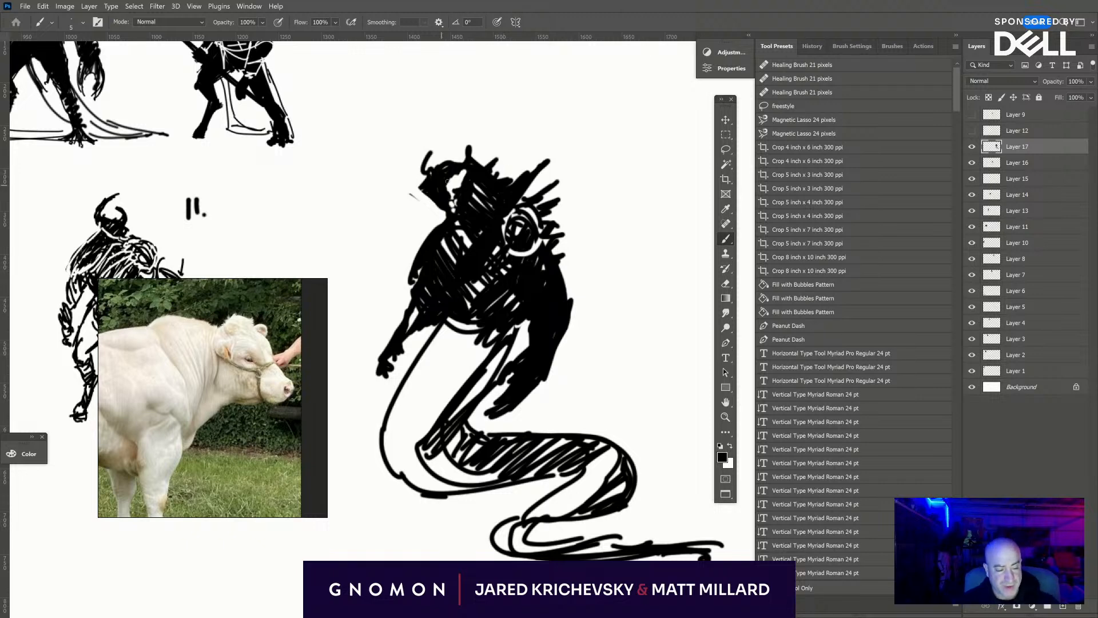
pyautogui.moveTo(447, 181); pyautogui.dragTo(469, 167)
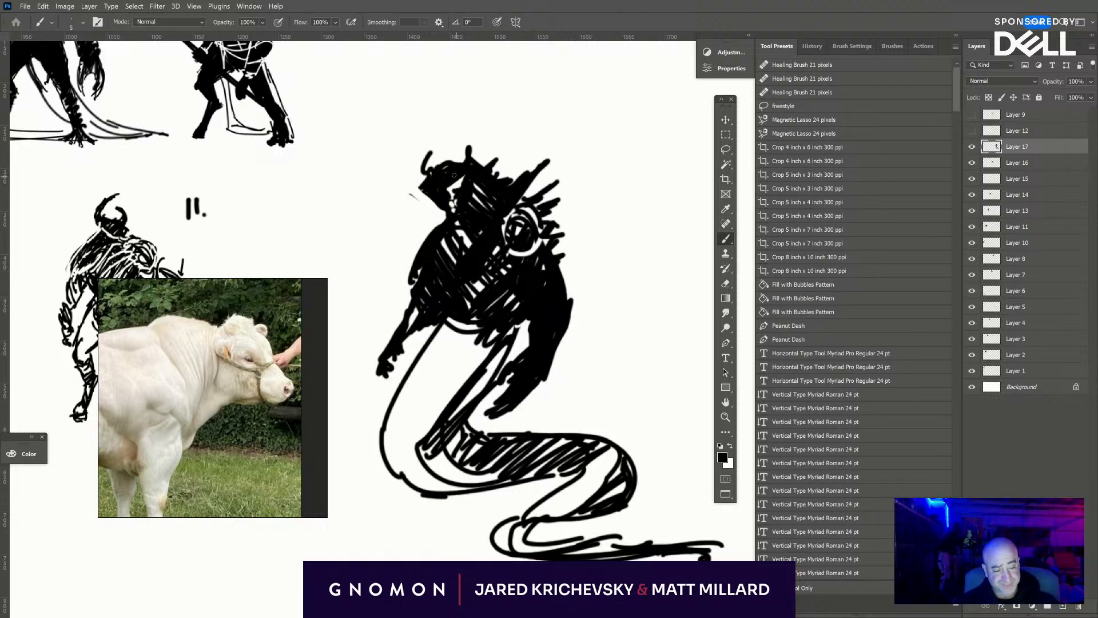
pyautogui.moveTo(456, 181)
pyautogui.mouseDown()
pyautogui.moveTo(441, 184)
pyautogui.moveTo(478, 198)
pyautogui.moveTo(479, 185)
pyautogui.moveTo(519, 175)
pyautogui.moveTo(487, 156)
pyautogui.moveTo(507, 171)
pyautogui.moveTo(528, 160)
pyautogui.moveTo(481, 137)
pyautogui.moveTo(479, 124)
pyautogui.mouseUp()
pyautogui.moveTo(468, 164)
pyautogui.mouseDown()
pyautogui.moveTo(457, 141)
pyautogui.moveTo(454, 162)
pyautogui.mouseUp()
pyautogui.moveTo(527, 171); pyautogui.dragTo(540, 157)
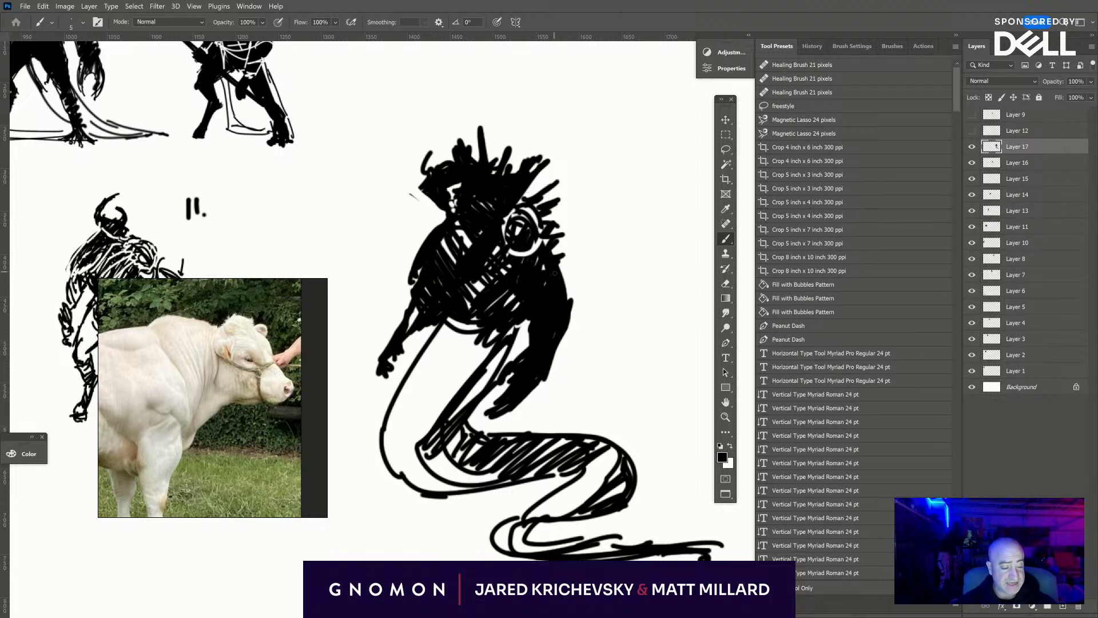
pyautogui.moveTo(555, 273)
pyautogui.mouseDown()
pyautogui.moveTo(570, 317)
pyautogui.moveTo(583, 281)
pyautogui.moveTo(578, 310)
pyautogui.moveTo(541, 366)
pyautogui.mouseUp()
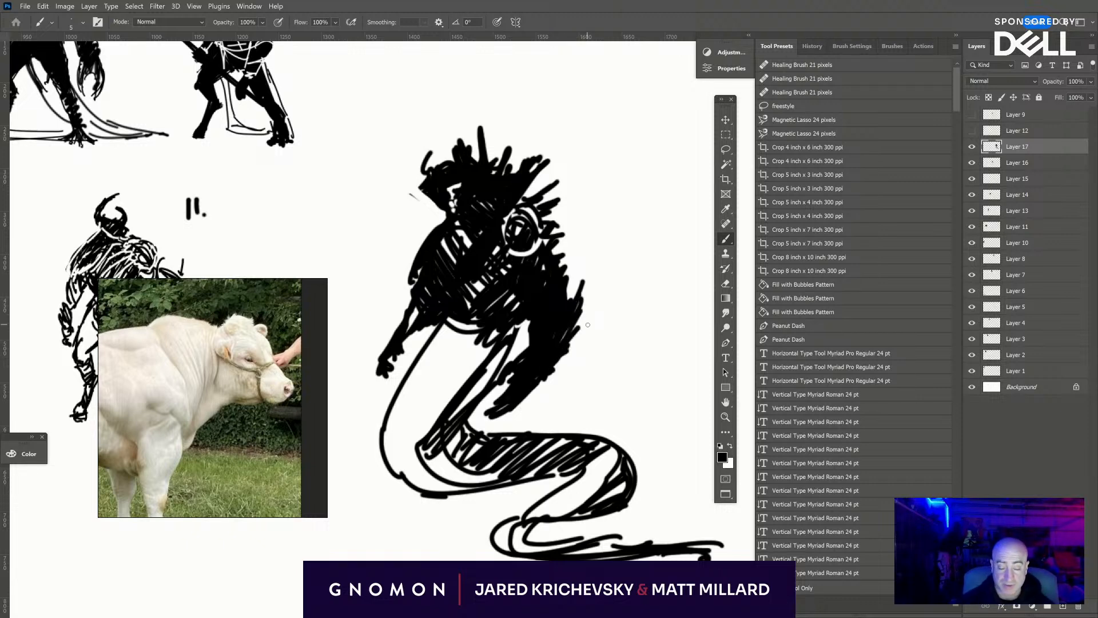
# - Scale down the serpentine creature and move it below figure 7, just above the Mythos title
pyautogui.scroll(-3, 588, 324)
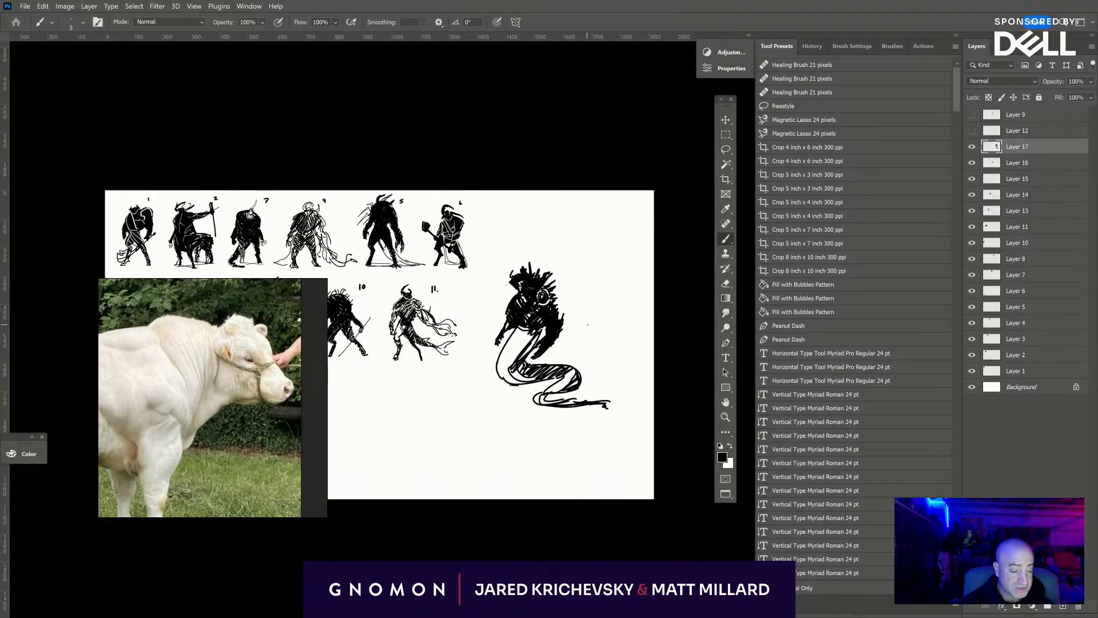
pyautogui.hotkey('ctrl', 't')
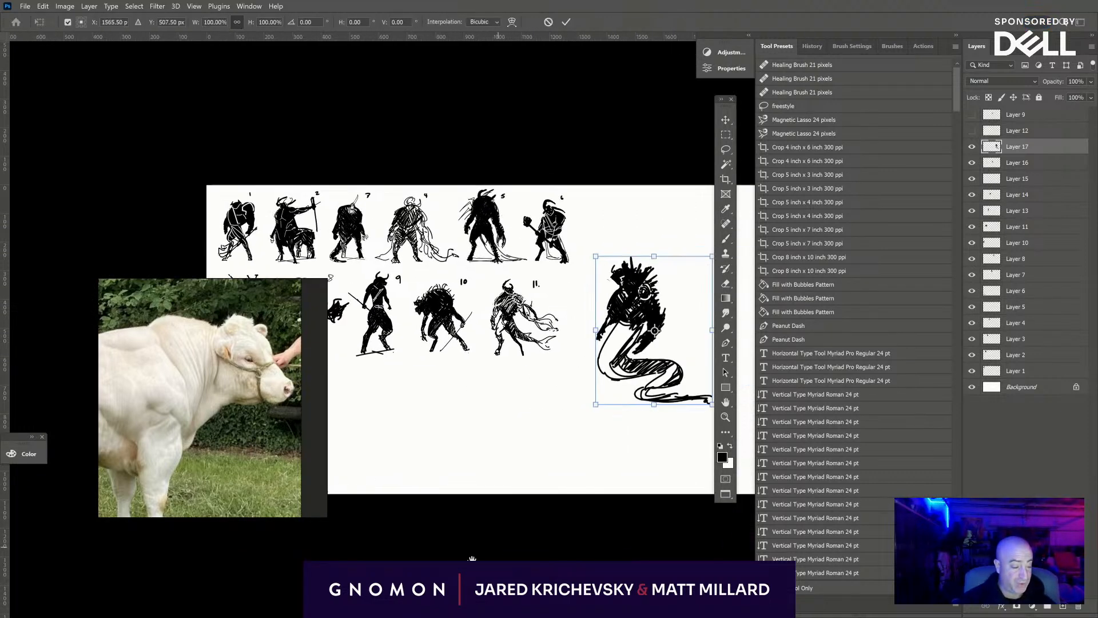
pyautogui.moveTo(616, 275); pyautogui.dragTo(575, 332)
pyautogui.moveTo(512, 434); pyautogui.dragTo(676, 364)
pyautogui.moveTo(692, 314); pyautogui.dragTo(521, 312)
pyautogui.press('Return')
# - Write the number 12 beside the serpentine creature's head on the Background layer, using a smaller black brush
pyautogui.press('b')
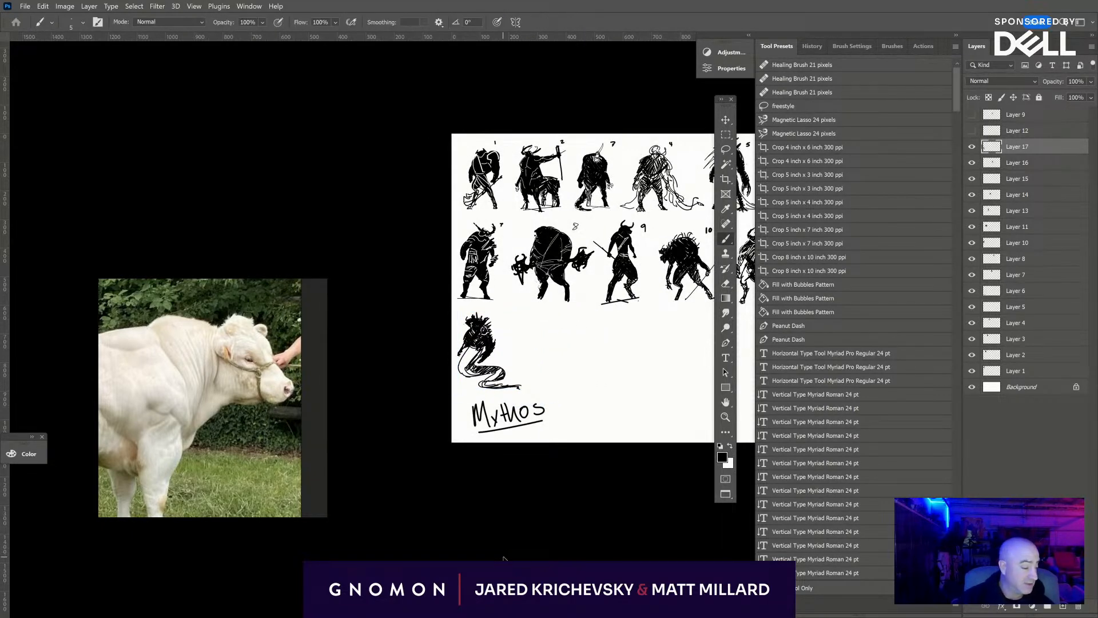
pyautogui.hotkey('ctrl', '=')
pyautogui.hotkey('ctrl', '=')
pyautogui.click(1015, 393)
pyautogui.moveTo(636, 492); pyautogui.dragTo(226, 567)
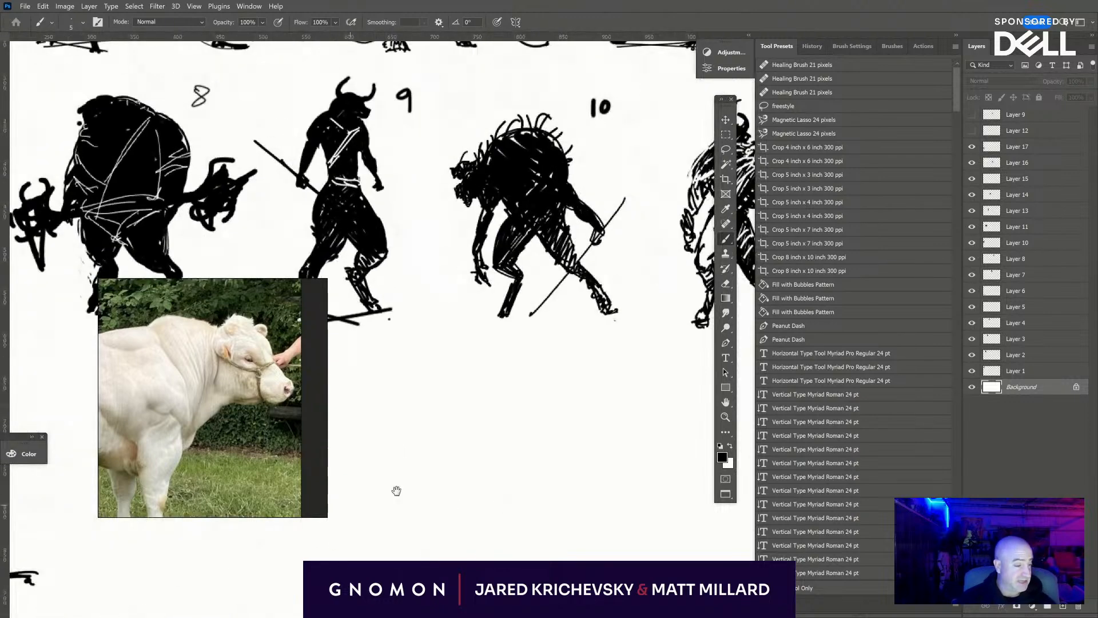
pyautogui.moveTo(623, 460); pyautogui.dragTo(1092, 503)
pyautogui.moveTo(493, 429); pyautogui.dragTo(559, 393)
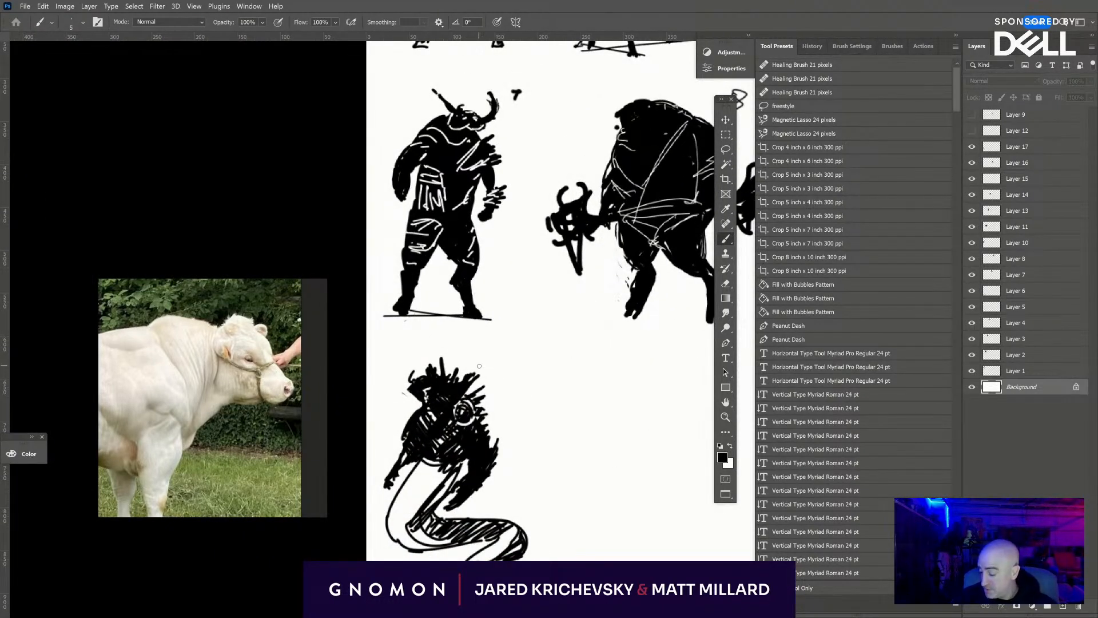
pyautogui.press('[')
pyautogui.moveTo(489, 367)
pyautogui.mouseDown()
pyautogui.moveTo(493, 381)
pyautogui.moveTo(509, 376)
pyautogui.mouseUp()
pyautogui.press(']')
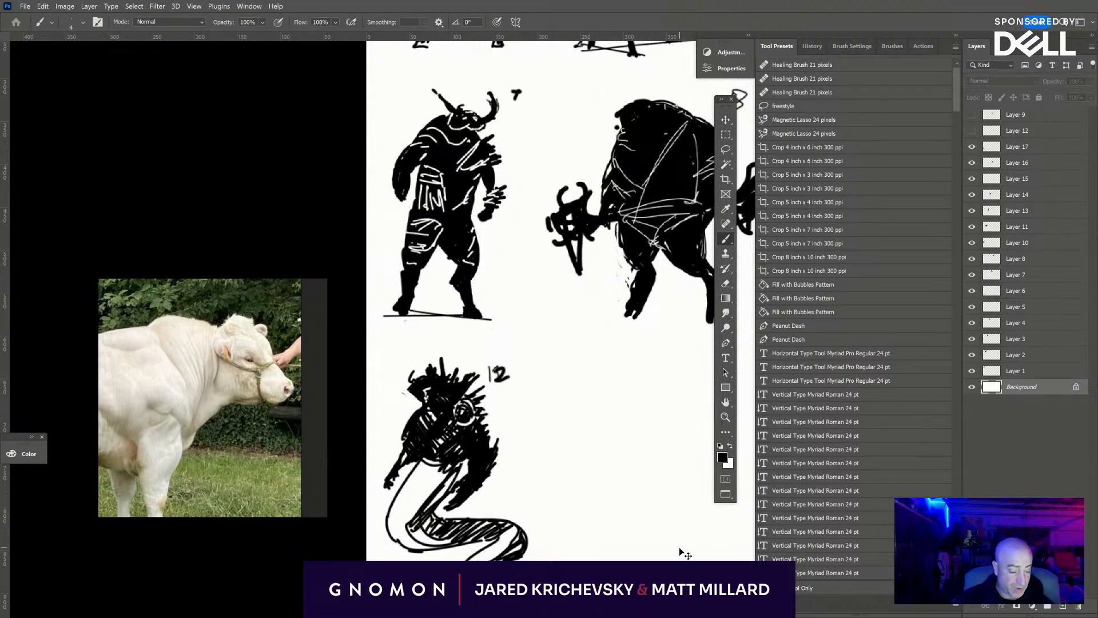
# - Add a new empty layer above Layer 9 for the next figure
pyautogui.hotkey('ctrl', '-')
pyautogui.hotkey('ctrl', '-')
pyautogui.hotkey('ctrl', '-')
pyautogui.moveTo(610, 532); pyautogui.dragTo(437, 500)
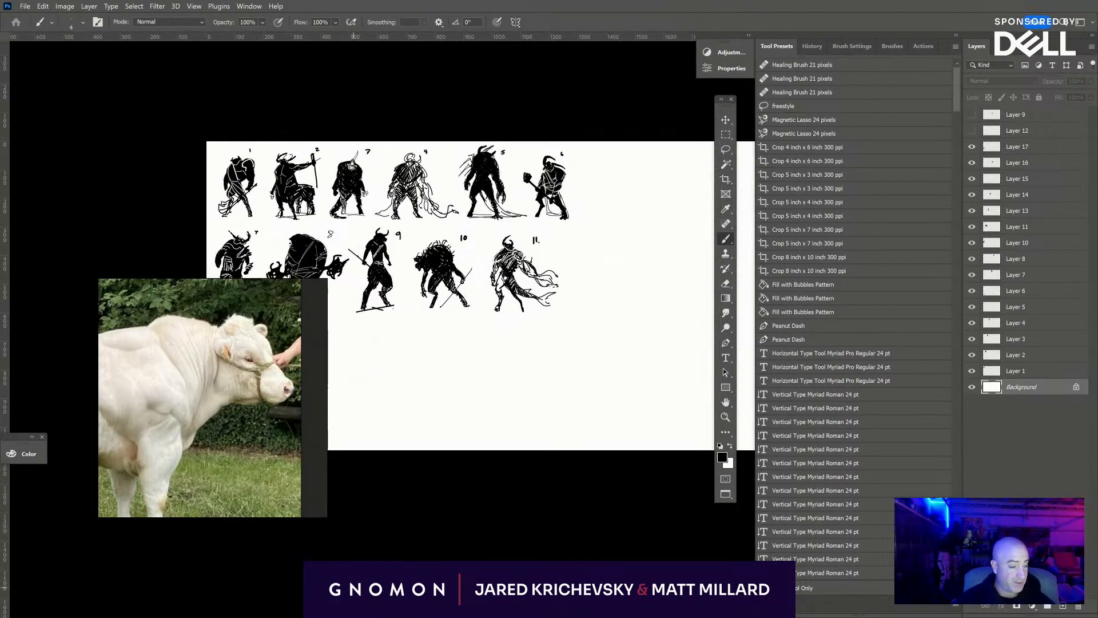
pyautogui.hotkey('ctrl', '+')
pyautogui.hotkey('ctrl', '+')
pyautogui.moveTo(571, 502); pyautogui.dragTo(345, 445)
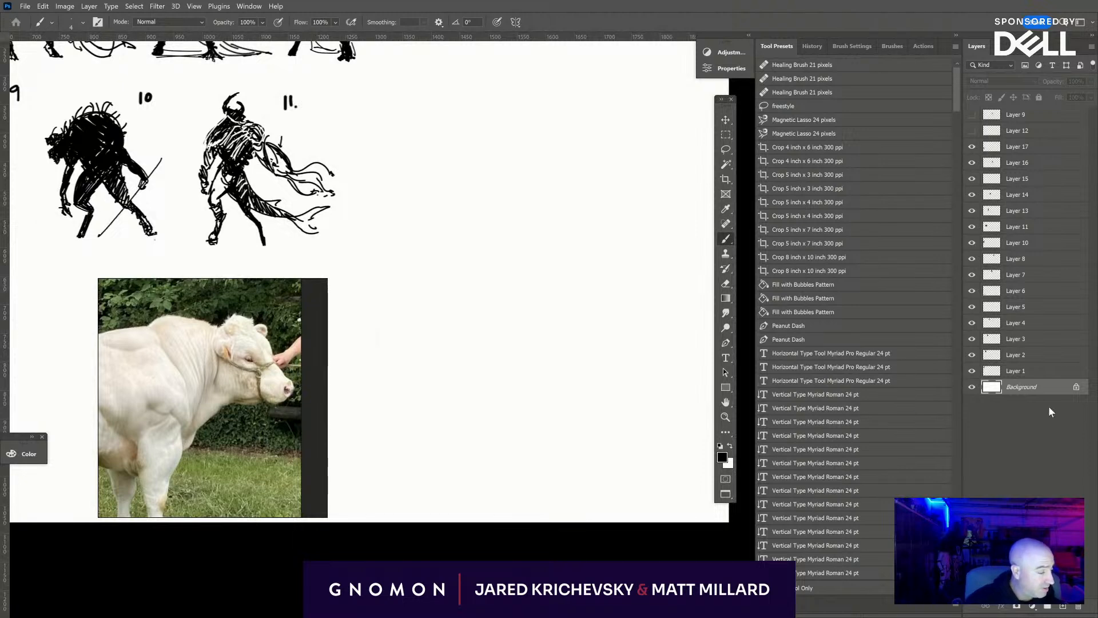
pyautogui.click(1035, 117)
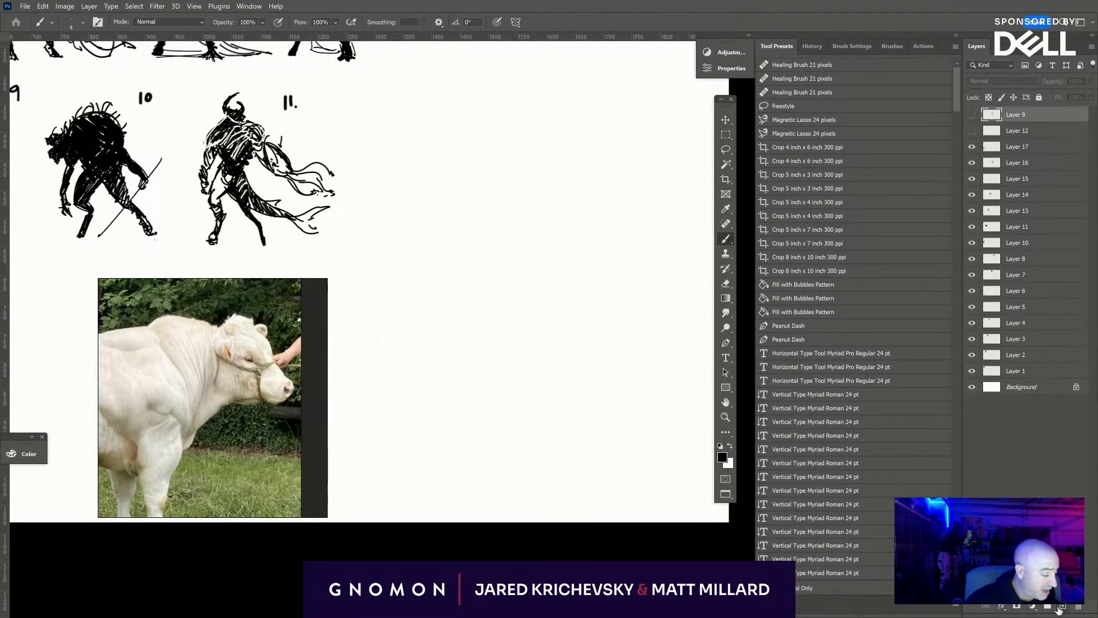
pyautogui.click(1060, 607)
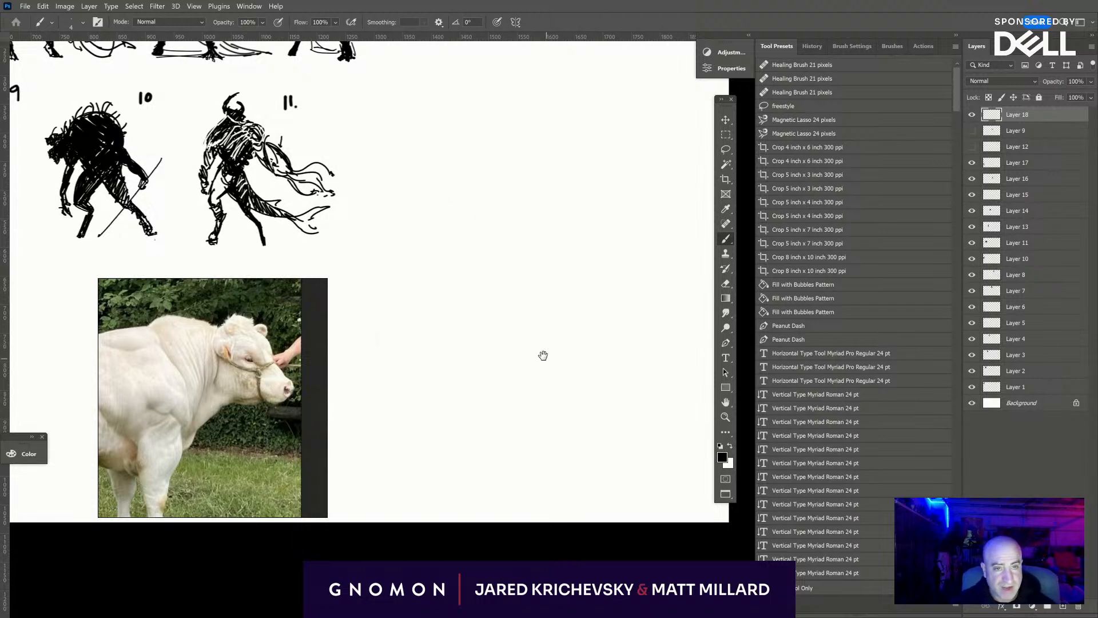
# - Draw a large tilted oval with overlapping loops in the blank area beyond figure 11, and hatch its interior
pyautogui.scroll(2, 541, 355)
pyautogui.moveTo(538, 174)
pyautogui.mouseDown()
pyautogui.moveTo(490, 231)
pyautogui.moveTo(503, 169)
pyautogui.moveTo(493, 193)
pyautogui.moveTo(577, 246)
pyautogui.moveTo(501, 171)
pyautogui.moveTo(534, 167)
pyautogui.moveTo(559, 250)
pyautogui.moveTo(488, 175)
pyautogui.mouseUp()
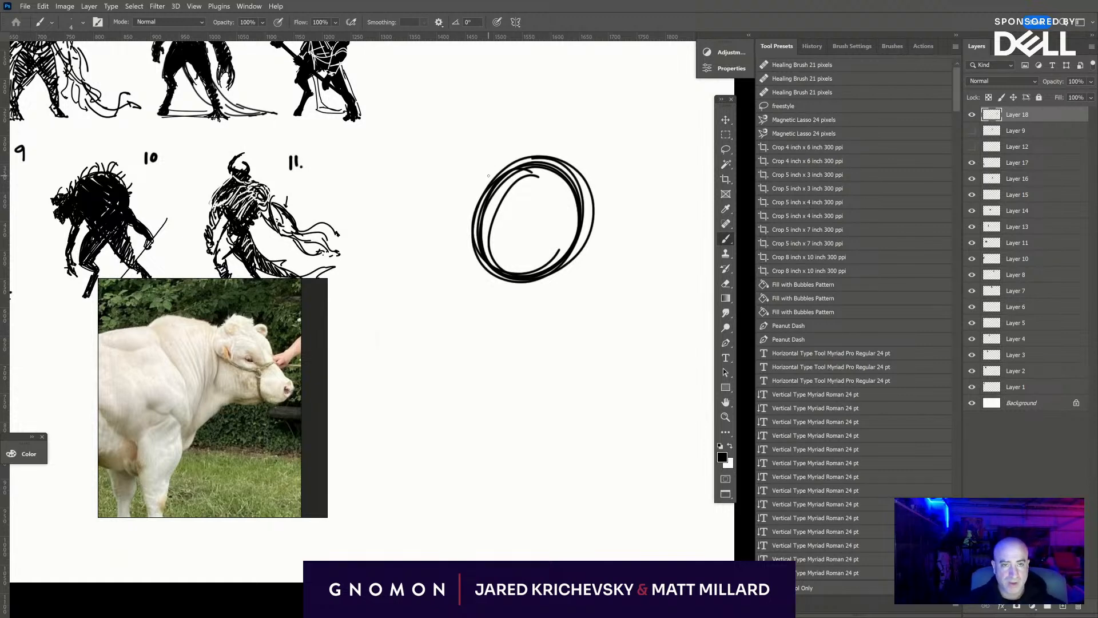
pyautogui.moveTo(484, 230)
pyautogui.mouseDown()
pyautogui.moveTo(509, 269)
pyautogui.moveTo(542, 268)
pyautogui.moveTo(551, 171)
pyautogui.moveTo(570, 183)
pyautogui.moveTo(570, 243)
pyautogui.mouseUp()
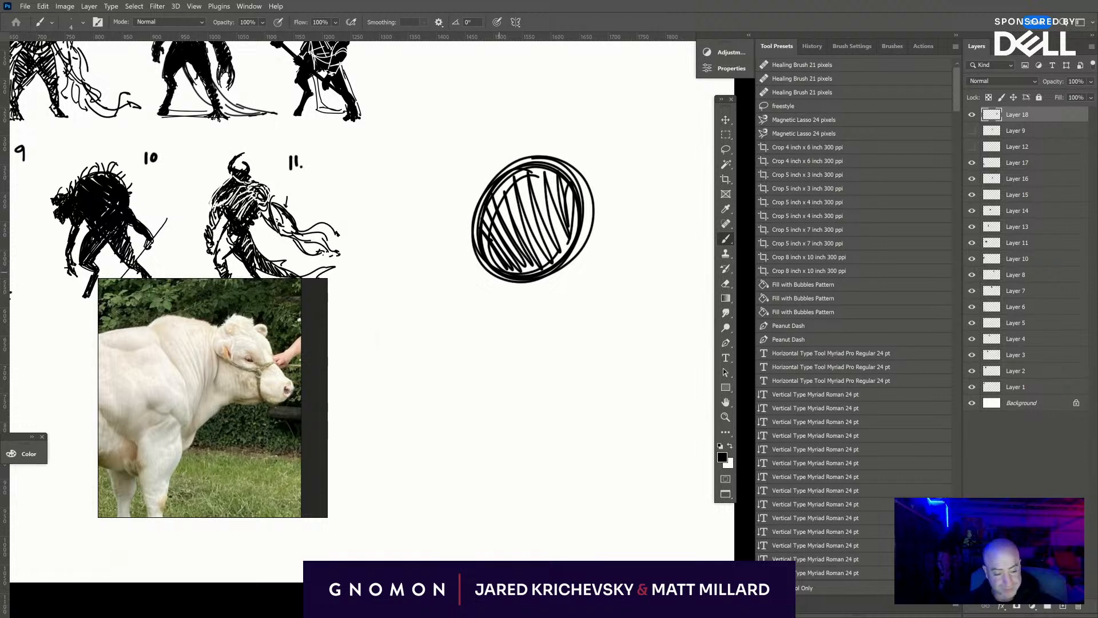
# - Block in a solid black head, torso and rounded lower mass over the hatched oval with a larger brush
pyautogui.moveTo(489, 259)
pyautogui.mouseDown()
pyautogui.moveTo(503, 288)
pyautogui.moveTo(492, 246)
pyautogui.moveTo(531, 272)
pyautogui.moveTo(569, 256)
pyautogui.moveTo(565, 236)
pyautogui.moveTo(508, 229)
pyautogui.moveTo(513, 198)
pyautogui.moveTo(532, 200)
pyautogui.moveTo(534, 146)
pyautogui.mouseUp()
pyautogui.press(']')
pyautogui.press(']')
pyautogui.press(']')
pyautogui.press(']')
pyautogui.press(']')
pyautogui.press(']')
pyautogui.press(']')
pyautogui.press(']')
pyautogui.press(']')
pyautogui.press(']')
pyautogui.press(']')
pyautogui.press('[')
pyautogui.press('[')
# - Erase the left side of the oval with an enlarged eraser to carve a straighter back edge on the silhouette
pyautogui.press('e')
pyautogui.moveTo(473, 254); pyautogui.dragTo(491, 182)
pyautogui.moveTo(484, 268)
pyautogui.mouseDown()
pyautogui.moveTo(499, 171)
pyautogui.moveTo(493, 178)
pyautogui.mouseUp()
pyautogui.moveTo(477, 266); pyautogui.dragTo(500, 180)
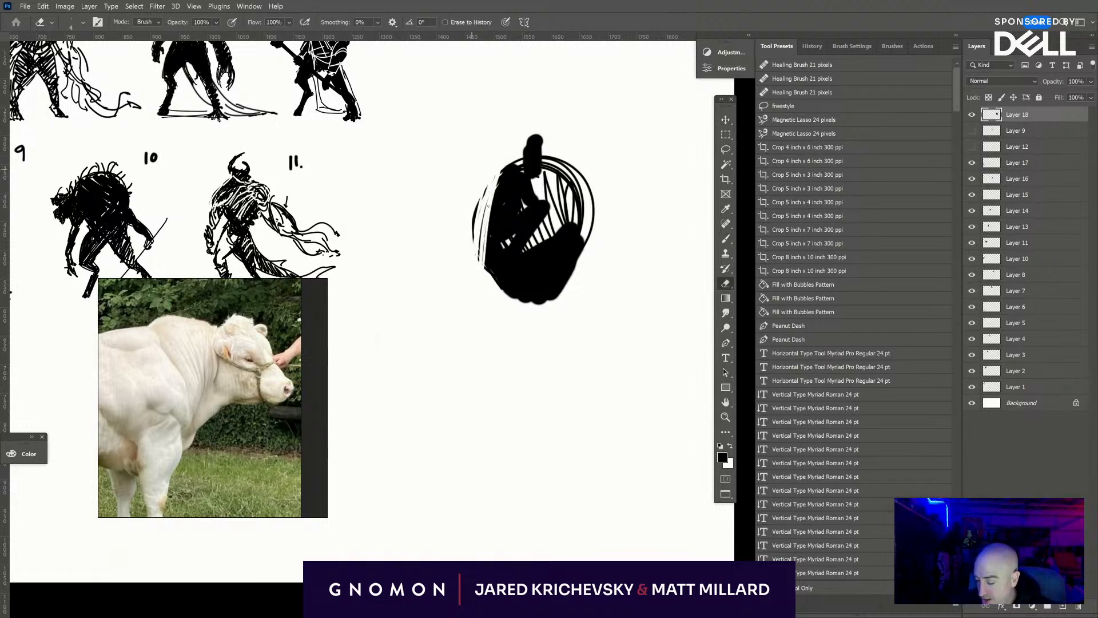
pyautogui.press(']')
pyautogui.moveTo(480, 270); pyautogui.dragTo(488, 198)
pyautogui.moveTo(494, 288)
pyautogui.mouseDown()
pyautogui.moveTo(480, 225)
pyautogui.moveTo(503, 275)
pyautogui.moveTo(494, 188)
pyautogui.moveTo(506, 164)
pyautogui.mouseUp()
pyautogui.moveTo(504, 213); pyautogui.dragTo(498, 164)
pyautogui.moveTo(517, 300); pyautogui.dragTo(499, 251)
# - Erase the right side of the oval and the stray outer lines, narrowing the silhouette to a slim upright shape
pyautogui.moveTo(579, 286)
pyautogui.mouseDown()
pyautogui.moveTo(566, 305)
pyautogui.moveTo(585, 215)
pyautogui.moveTo(583, 170)
pyautogui.mouseUp()
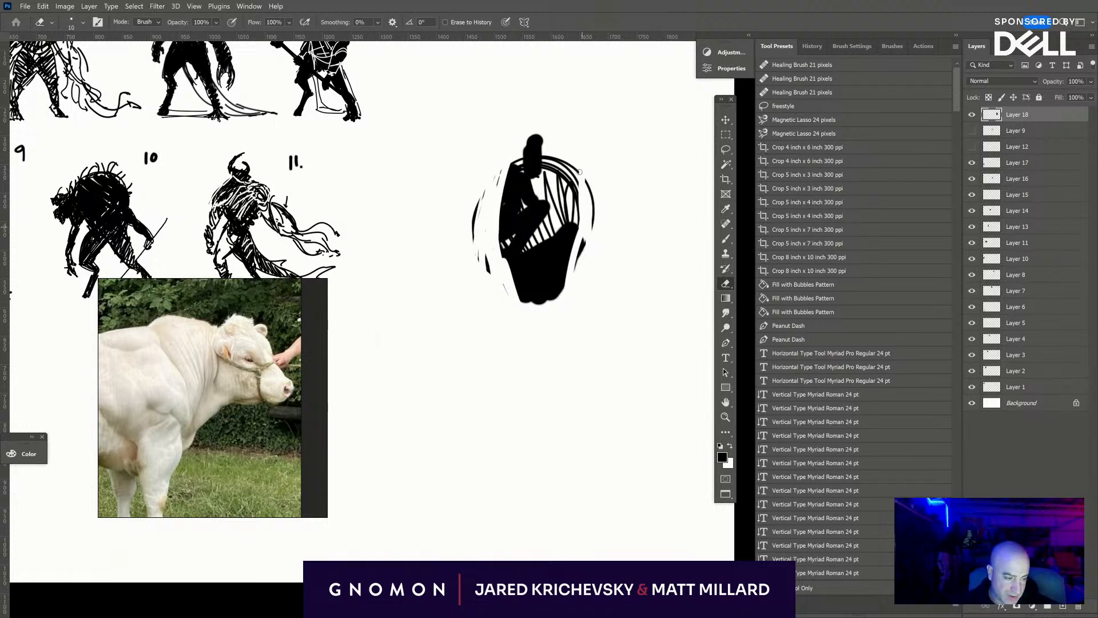
pyautogui.moveTo(577, 266); pyautogui.dragTo(577, 169)
pyautogui.moveTo(582, 256)
pyautogui.mouseDown()
pyautogui.moveTo(578, 209)
pyautogui.moveTo(591, 200)
pyautogui.moveTo(567, 161)
pyautogui.mouseUp()
pyautogui.moveTo(564, 217)
pyautogui.mouseDown()
pyautogui.moveTo(563, 155)
pyautogui.moveTo(573, 247)
pyautogui.moveTo(552, 307)
pyautogui.mouseUp()
pyautogui.moveTo(477, 212)
pyautogui.mouseDown()
pyautogui.moveTo(487, 269)
pyautogui.moveTo(488, 170)
pyautogui.mouseUp()
pyautogui.moveTo(593, 232); pyautogui.dragTo(595, 169)
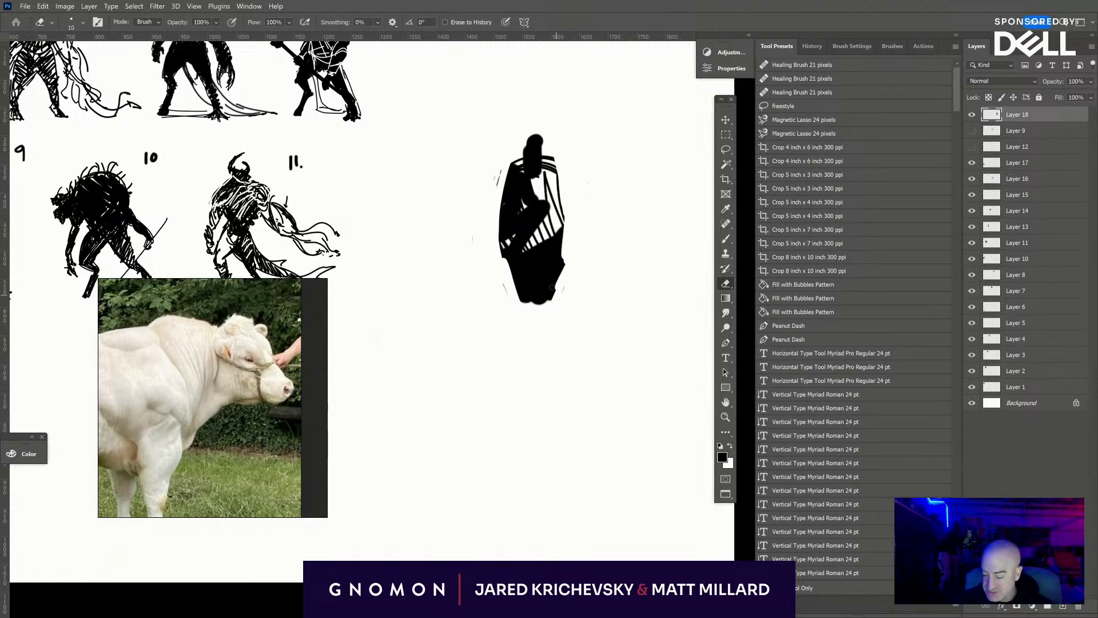
# - Try painting a slim tapering leg with a foot below the torso, and undo the leg strokes
pyautogui.press('b')
pyautogui.moveTo(518, 275)
pyautogui.mouseDown()
pyautogui.moveTo(499, 316)
pyautogui.moveTo(525, 291)
pyautogui.moveTo(494, 341)
pyautogui.moveTo(525, 301)
pyautogui.moveTo(485, 345)
pyautogui.moveTo(492, 368)
pyautogui.moveTo(474, 453)
pyautogui.mouseUp()
pyautogui.press('[')
pyautogui.press('[')
pyautogui.press('[')
pyautogui.moveTo(486, 371); pyautogui.dragTo(485, 378)
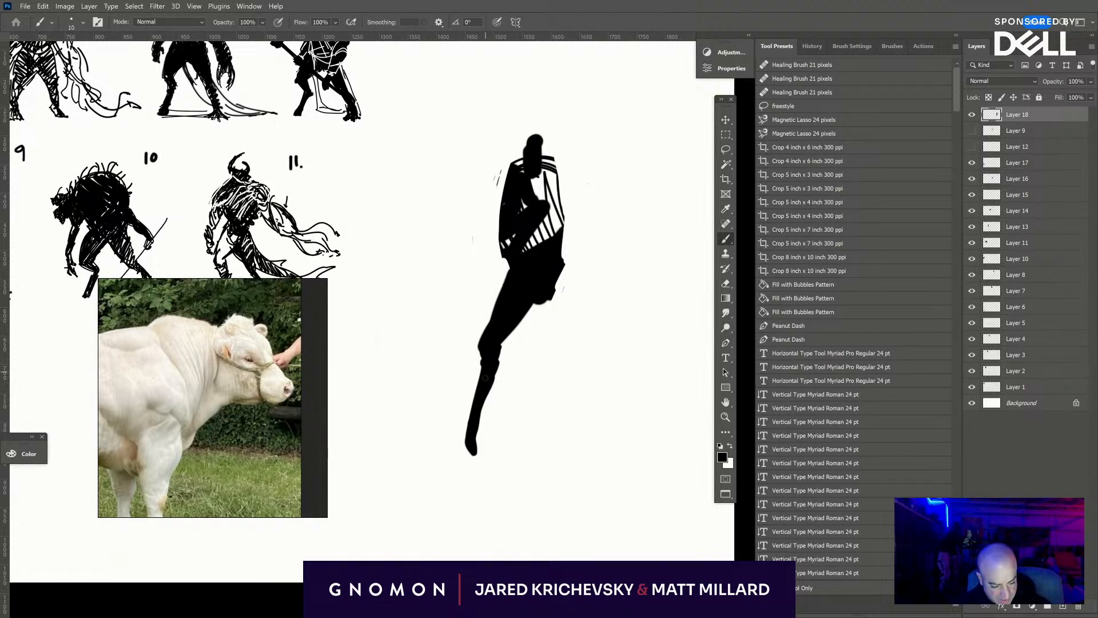
pyautogui.moveTo(473, 454); pyautogui.dragTo(473, 465)
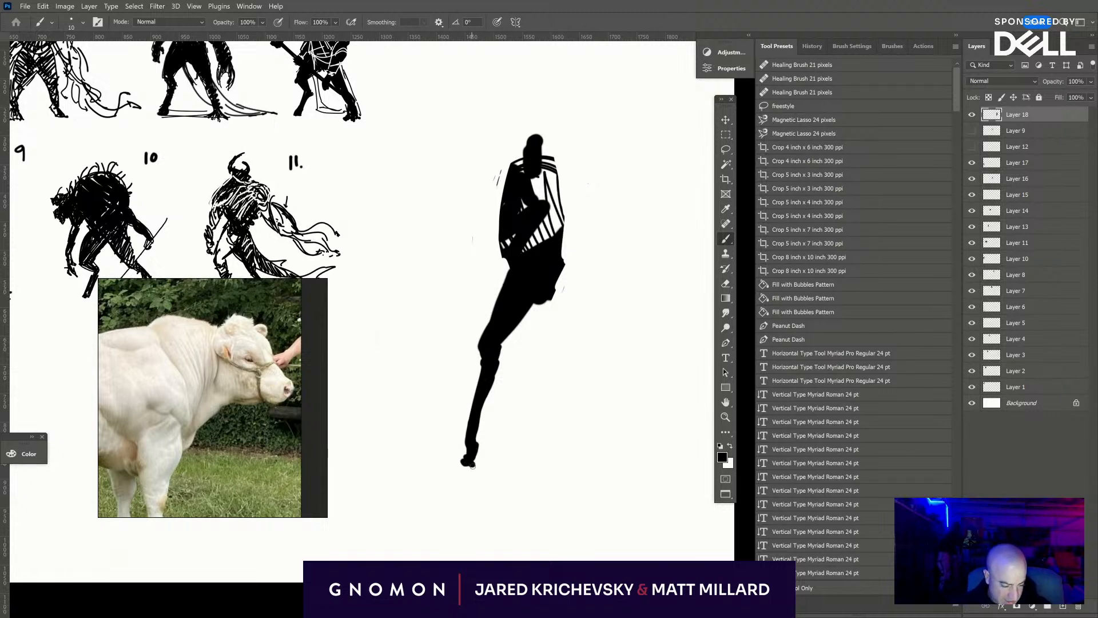
pyautogui.hotkey('ctrl', 'z')
pyautogui.hotkey('ctrl', 'z')
pyautogui.hotkey('ctrl', 'z')
pyautogui.hotkey('ctrl', 'z')
pyautogui.hotkey('ctrl', 'z')
pyautogui.hotkey('ctrl', 'z')
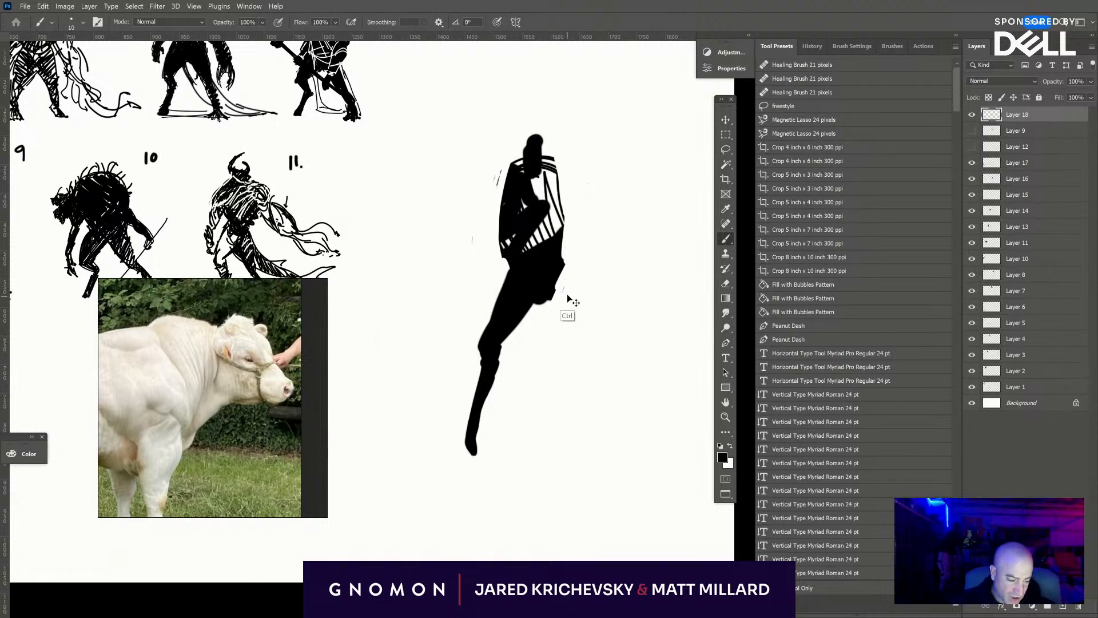
# - Paint a long striding leg from the hip, with a solid thigh, bent knee, thin shin and small hoof
pyautogui.moveTo(541, 301)
pyautogui.mouseDown()
pyautogui.moveTo(481, 376)
pyautogui.moveTo(473, 365)
pyautogui.moveTo(468, 396)
pyautogui.mouseUp()
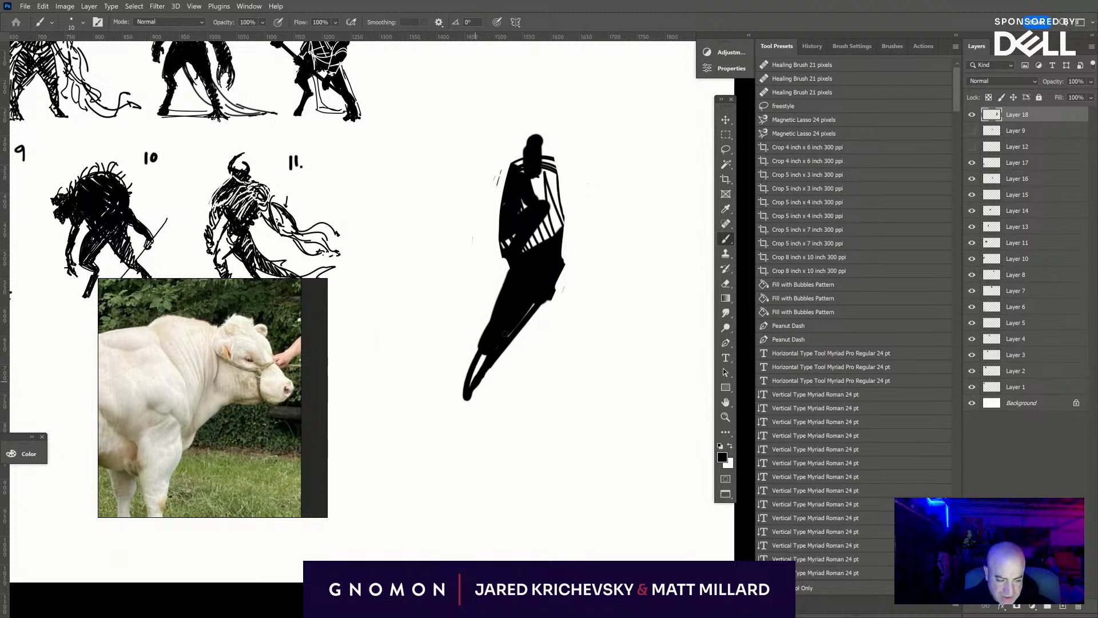
pyautogui.moveTo(484, 354); pyautogui.dragTo(474, 382)
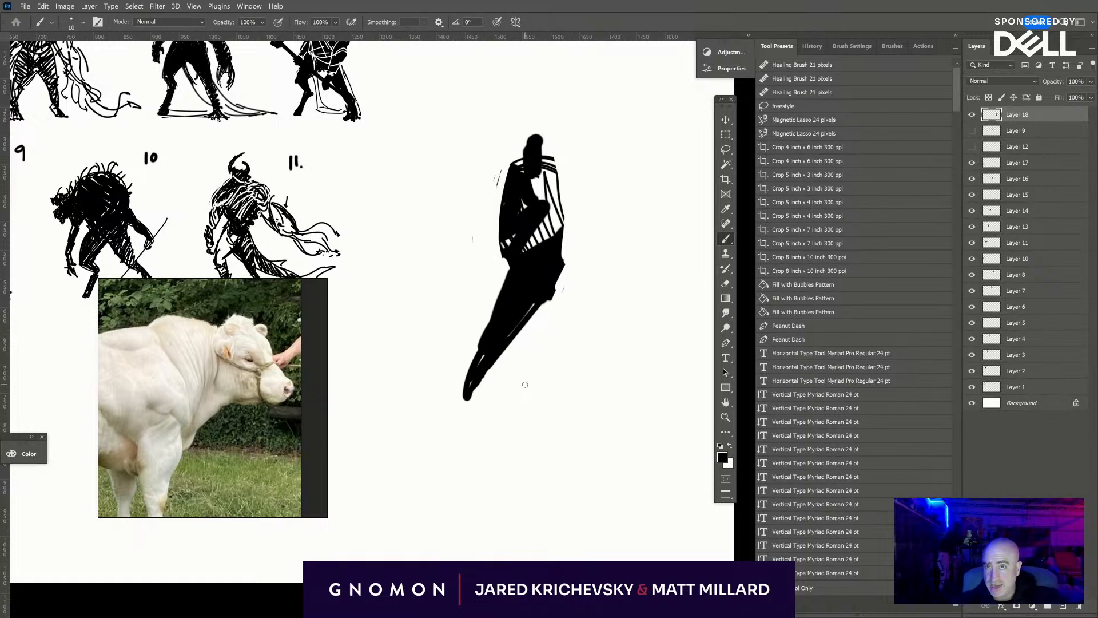
pyautogui.moveTo(511, 344)
pyautogui.mouseDown()
pyautogui.moveTo(450, 415)
pyautogui.moveTo(428, 504)
pyautogui.moveTo(438, 504)
pyautogui.mouseUp()
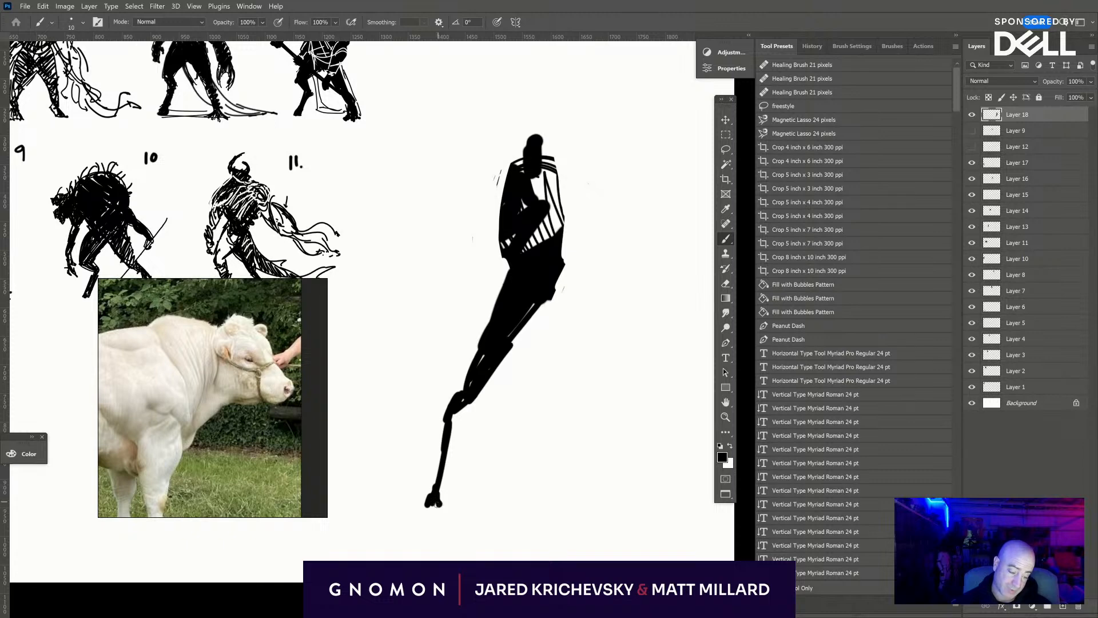
pyautogui.moveTo(442, 454)
pyautogui.mouseDown()
pyautogui.moveTo(459, 399)
pyautogui.moveTo(445, 406)
pyautogui.moveTo(441, 461)
pyautogui.mouseUp()
# - Paint the second leg with a solid thigh and a thin, straight lower leg, and thicken the first leg's knee
pyautogui.moveTo(549, 312); pyautogui.dragTo(530, 325)
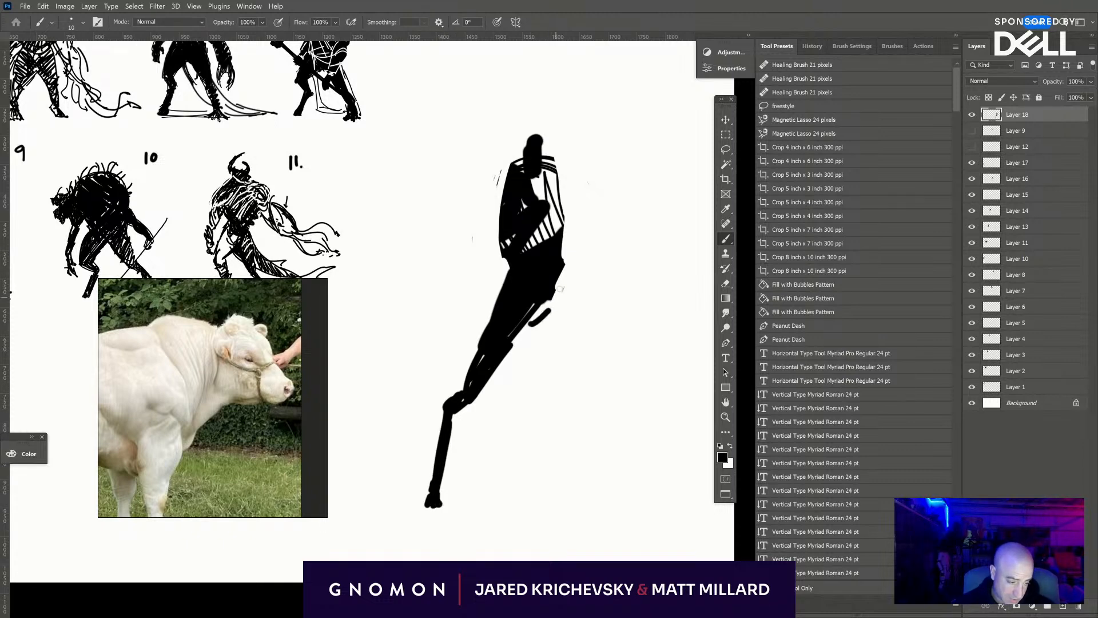
pyautogui.moveTo(564, 267); pyautogui.dragTo(559, 391)
pyautogui.moveTo(559, 297)
pyautogui.mouseDown()
pyautogui.moveTo(560, 389)
pyautogui.moveTo(541, 331)
pyautogui.moveTo(554, 385)
pyautogui.moveTo(541, 362)
pyautogui.moveTo(546, 287)
pyautogui.moveTo(561, 272)
pyautogui.moveTo(560, 393)
pyautogui.mouseUp()
pyautogui.moveTo(479, 376)
pyautogui.mouseDown()
pyautogui.moveTo(444, 402)
pyautogui.moveTo(444, 427)
pyautogui.mouseUp()
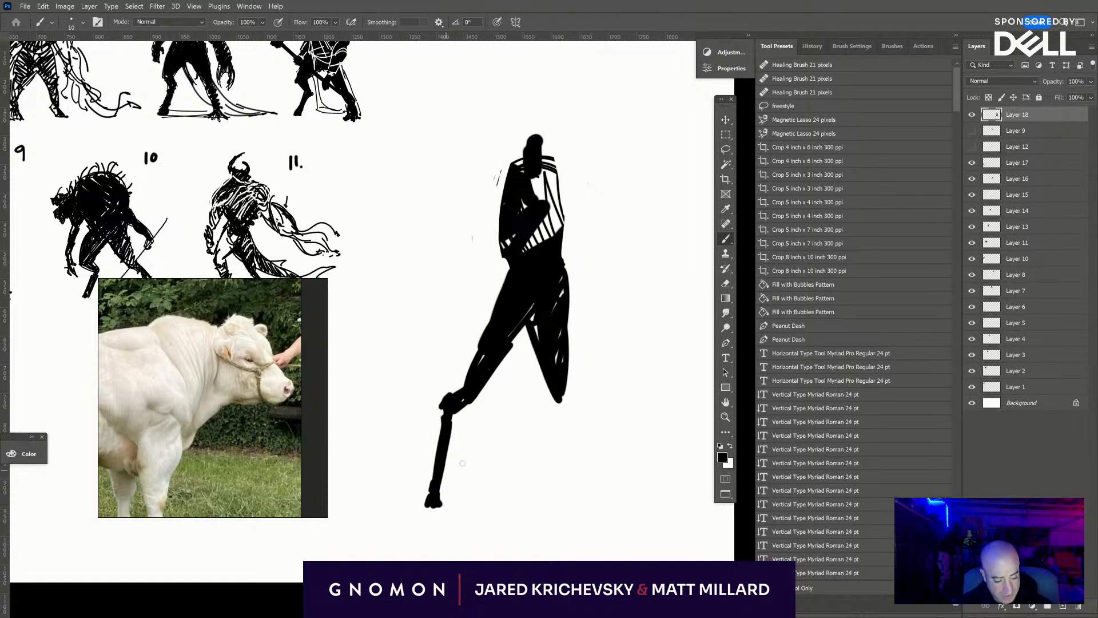
pyautogui.moveTo(556, 391); pyautogui.dragTo(565, 506)
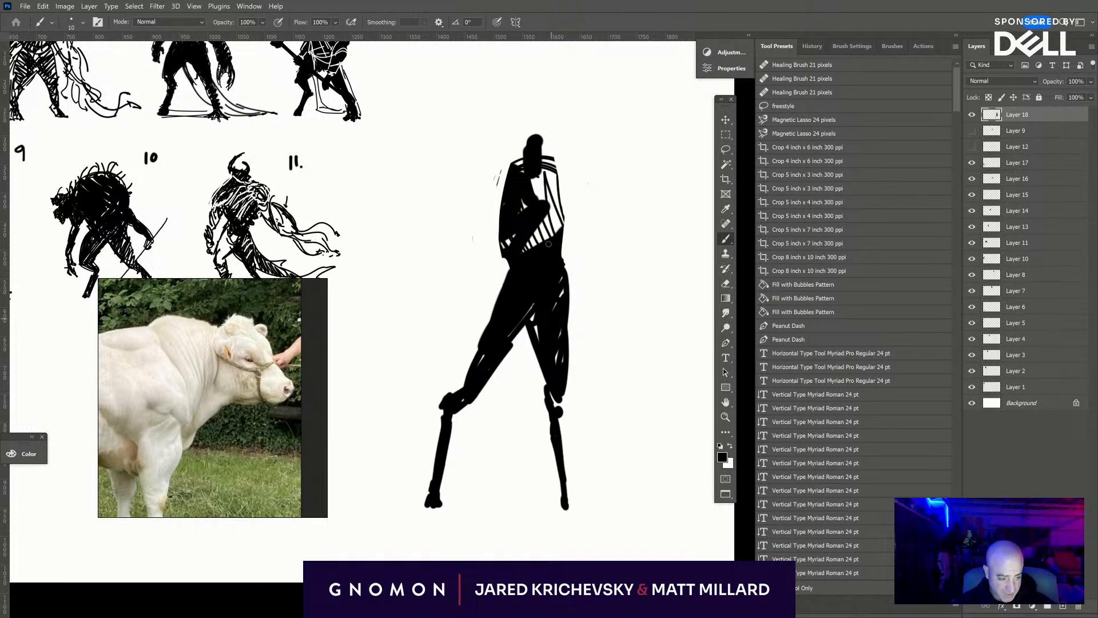
# - Darken the hatched side of the torso and paint a sloping shoulder and upper arm on the opposite side
pyautogui.moveTo(548, 243)
pyautogui.mouseDown()
pyautogui.moveTo(555, 174)
pyautogui.moveTo(556, 231)
pyautogui.mouseUp()
pyautogui.moveTo(562, 183); pyautogui.dragTo(558, 235)
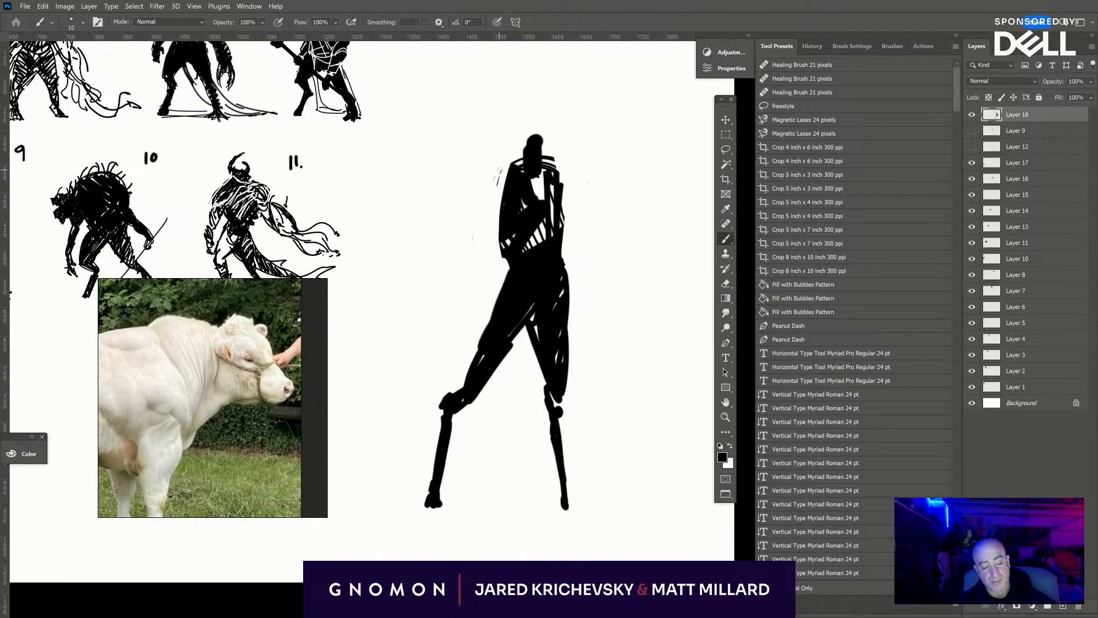
pyautogui.moveTo(514, 164)
pyautogui.mouseDown()
pyautogui.moveTo(481, 218)
pyautogui.moveTo(491, 210)
pyautogui.mouseUp()
pyautogui.moveTo(524, 156)
pyautogui.mouseDown()
pyautogui.moveTo(482, 223)
pyautogui.moveTo(506, 202)
pyautogui.moveTo(485, 224)
pyautogui.moveTo(517, 208)
pyautogui.moveTo(501, 239)
pyautogui.moveTo(514, 273)
pyautogui.mouseUp()
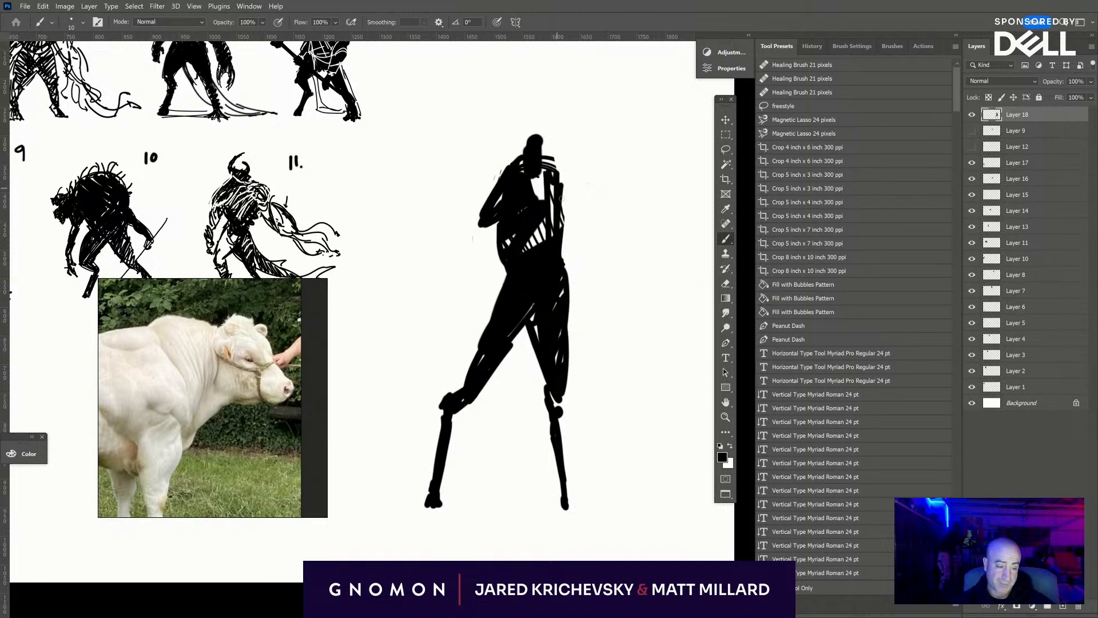
pyautogui.moveTo(561, 199)
pyautogui.mouseDown()
pyautogui.moveTo(564, 268)
pyautogui.moveTo(557, 199)
pyautogui.mouseUp()
# - Fill the lower torso solid and paint both hanging arms down to the hands
pyautogui.moveTo(554, 247)
pyautogui.mouseDown()
pyautogui.moveTo(526, 248)
pyautogui.moveTo(556, 227)
pyautogui.moveTo(552, 197)
pyautogui.moveTo(461, 270)
pyautogui.mouseUp()
pyautogui.moveTo(483, 215)
pyautogui.mouseDown()
pyautogui.moveTo(462, 285)
pyautogui.moveTo(470, 321)
pyautogui.mouseUp()
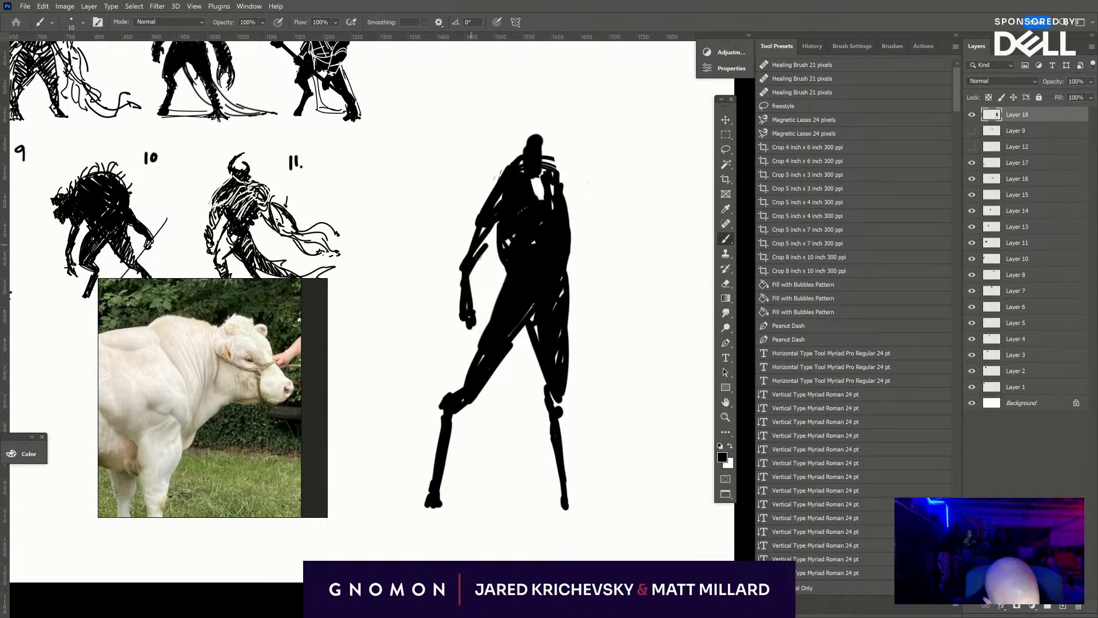
pyautogui.moveTo(478, 258); pyautogui.dragTo(497, 223)
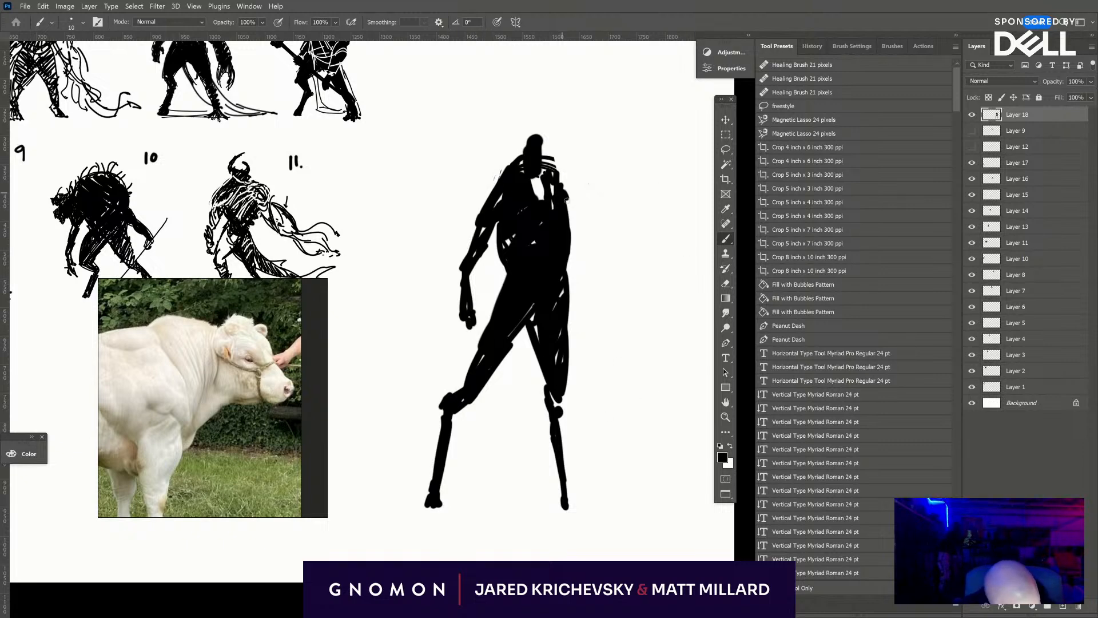
pyautogui.moveTo(566, 199); pyautogui.dragTo(582, 315)
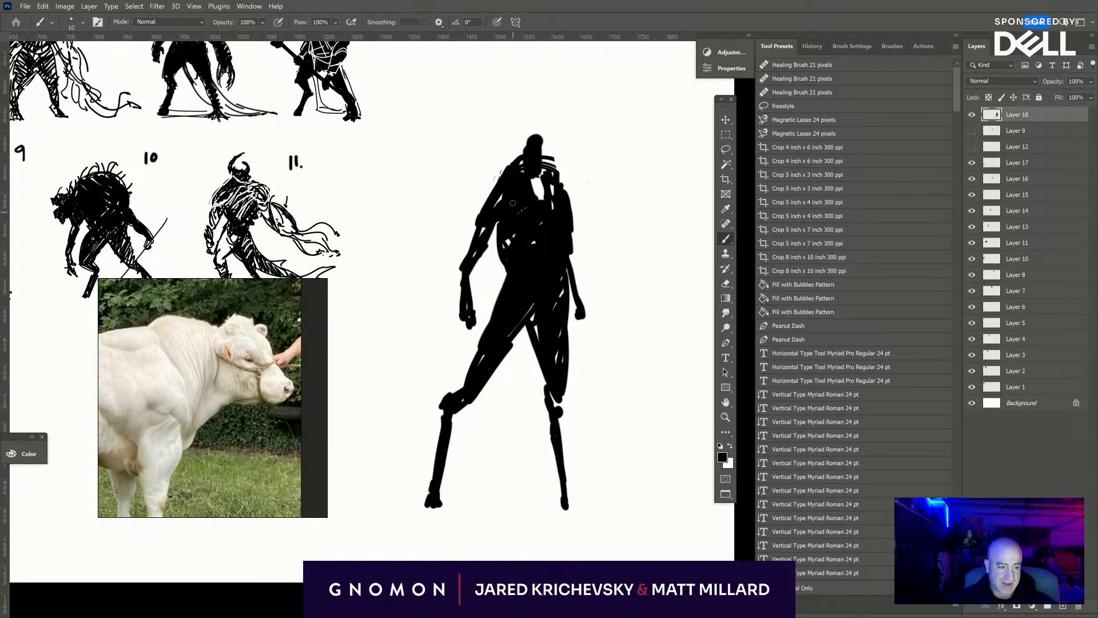
# - Reshape the head with the eraser and brush into a low bull head with two curved horns
pyautogui.moveTo(532, 139)
pyautogui.mouseDown()
pyautogui.moveTo(548, 146)
pyautogui.moveTo(532, 194)
pyautogui.moveTo(552, 180)
pyautogui.moveTo(536, 187)
pyautogui.moveTo(514, 156)
pyautogui.moveTo(526, 144)
pyautogui.moveTo(520, 163)
pyautogui.moveTo(538, 113)
pyautogui.mouseUp()
pyautogui.click(560, 149)
pyautogui.press('e')
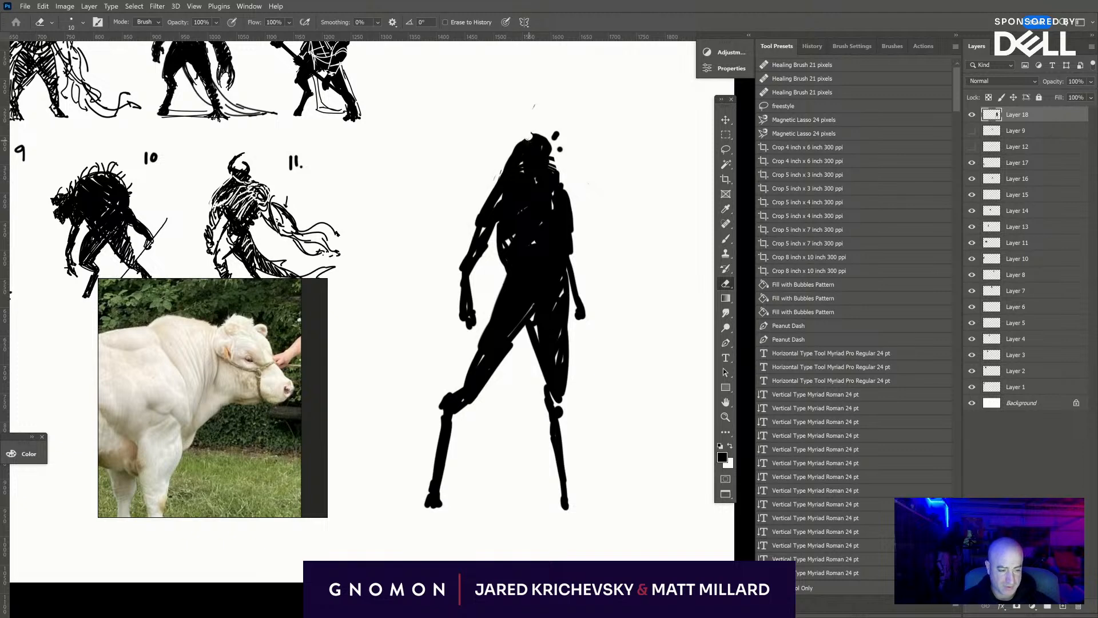
pyautogui.press('b')
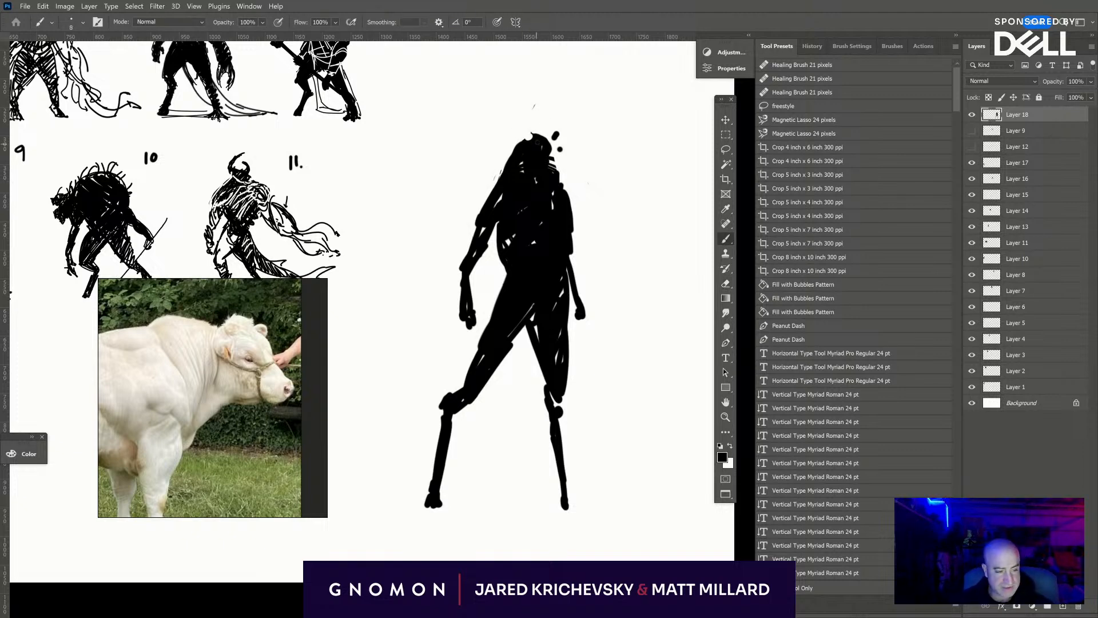
pyautogui.moveTo(515, 135)
pyautogui.mouseDown()
pyautogui.moveTo(530, 114)
pyautogui.moveTo(563, 124)
pyautogui.moveTo(555, 147)
pyautogui.moveTo(535, 138)
pyautogui.moveTo(551, 137)
pyautogui.moveTo(551, 154)
pyautogui.mouseUp()
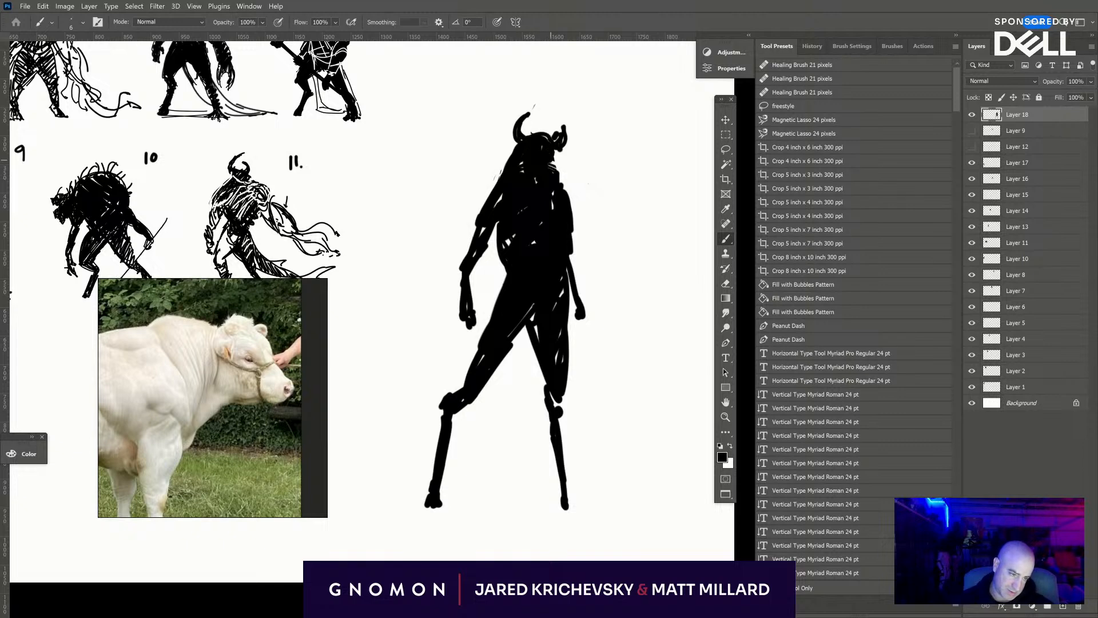
# - Fill the white gaps in the chest, and erase along the waist and inner thigh to widen the gap between the legs
pyautogui.moveTo(495, 225); pyautogui.dragTo(523, 194)
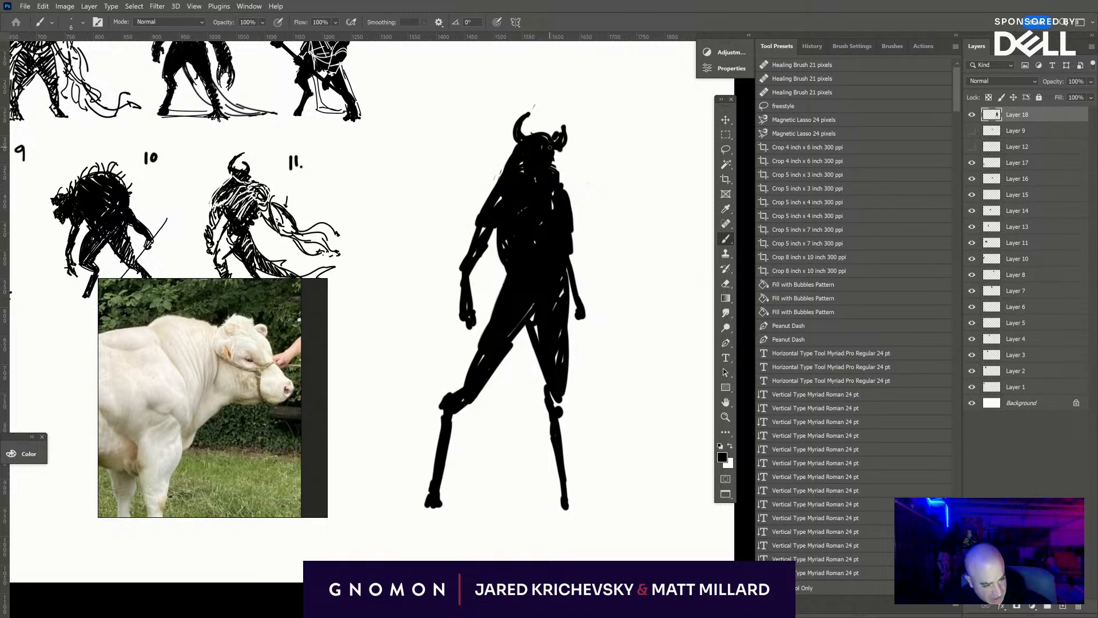
pyautogui.press('e')
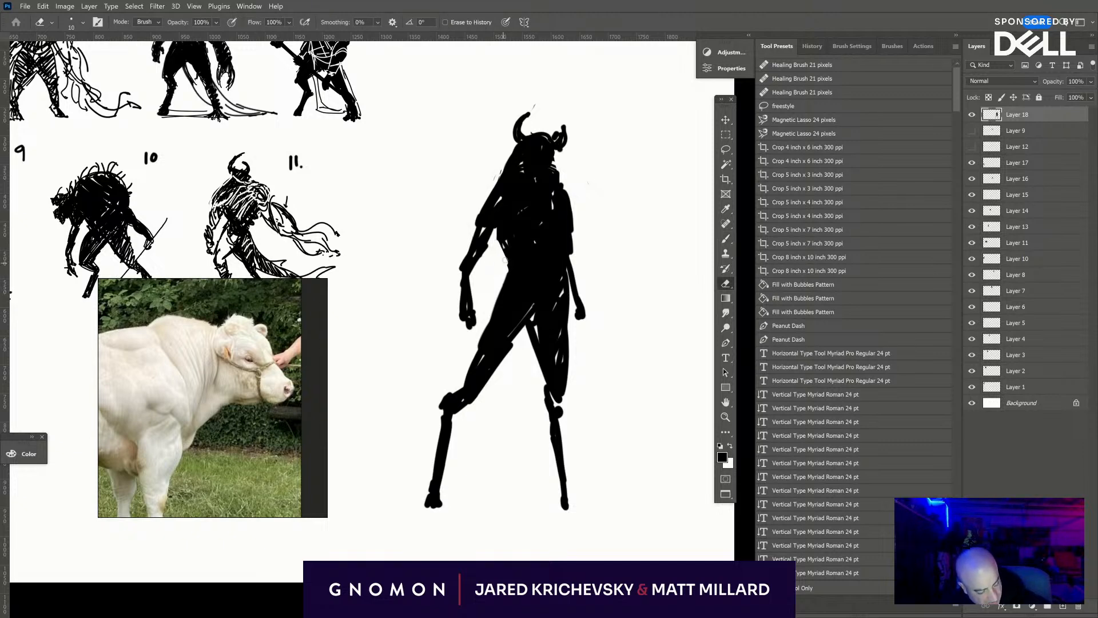
pyautogui.moveTo(498, 236)
pyautogui.mouseDown()
pyautogui.moveTo(506, 262)
pyautogui.moveTo(501, 246)
pyautogui.mouseUp()
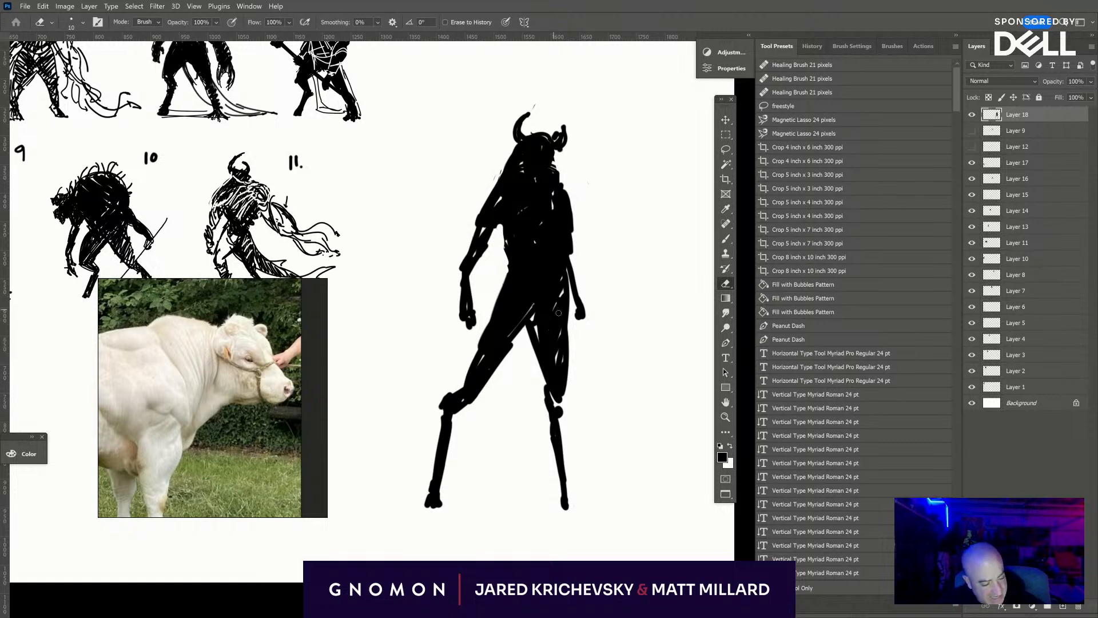
pyautogui.moveTo(534, 324)
pyautogui.mouseDown()
pyautogui.moveTo(544, 370)
pyautogui.moveTo(542, 361)
pyautogui.mouseUp()
pyautogui.moveTo(533, 329); pyautogui.dragTo(545, 402)
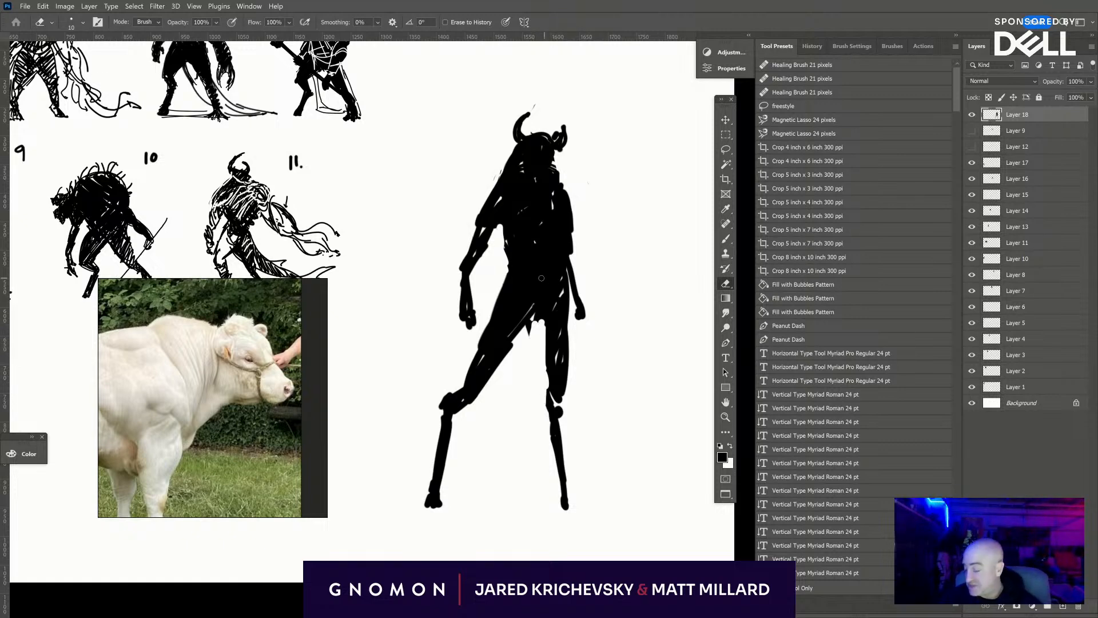
# - Smooth the crotch, trim the waist narrower, and touch up the chest side and far shoulder in solid black
pyautogui.press('b')
pyautogui.moveTo(537, 314); pyautogui.dragTo(522, 335)
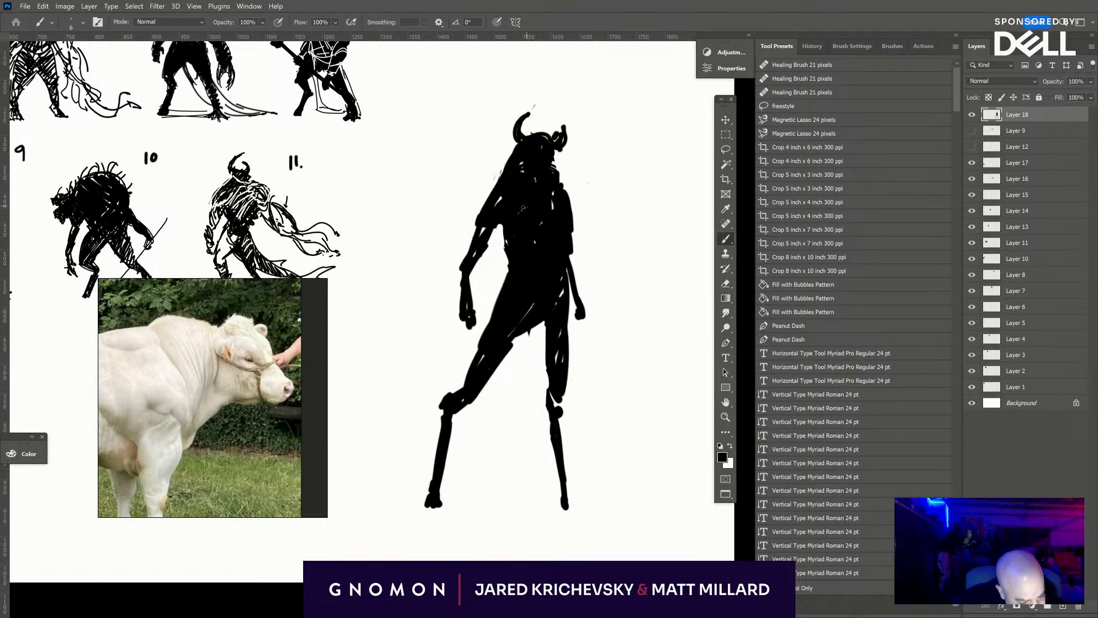
pyautogui.press('e')
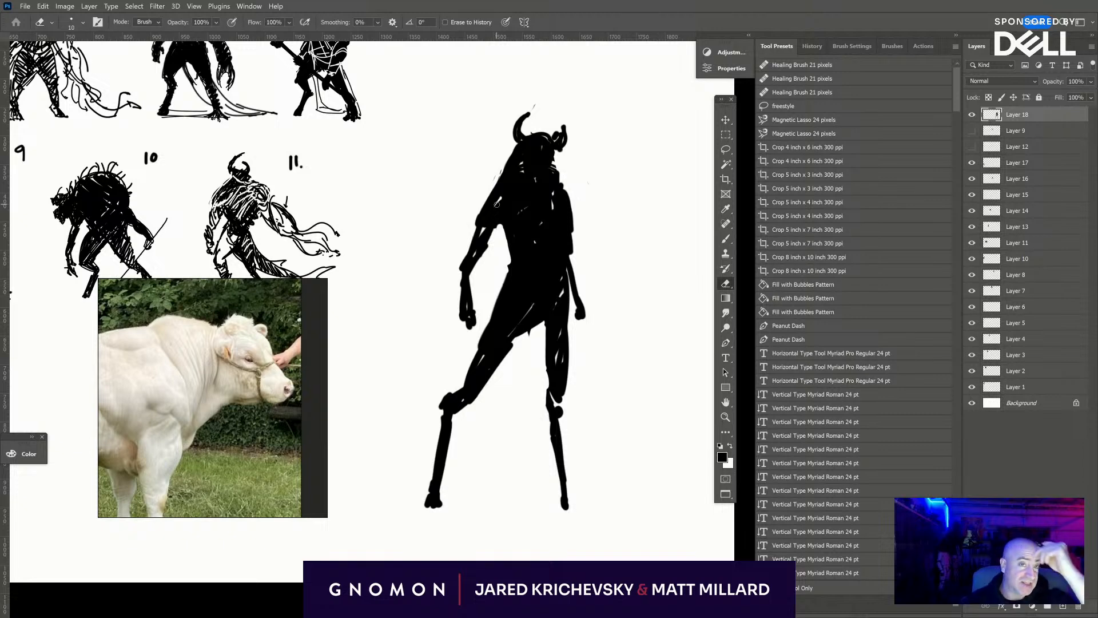
pyautogui.press('b')
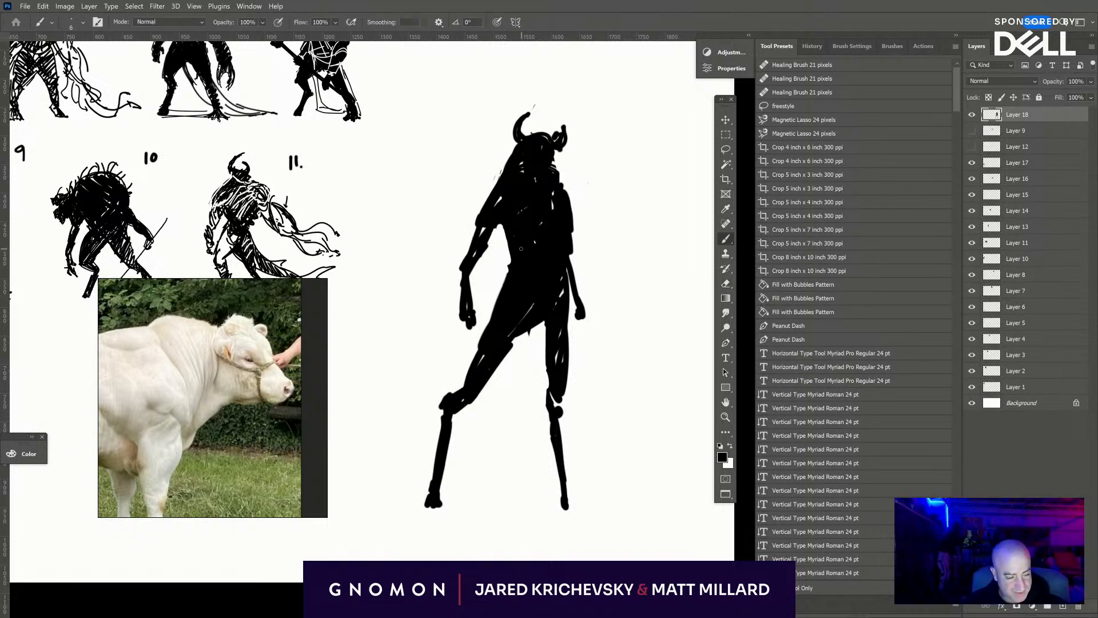
pyautogui.moveTo(502, 224); pyautogui.dragTo(507, 254)
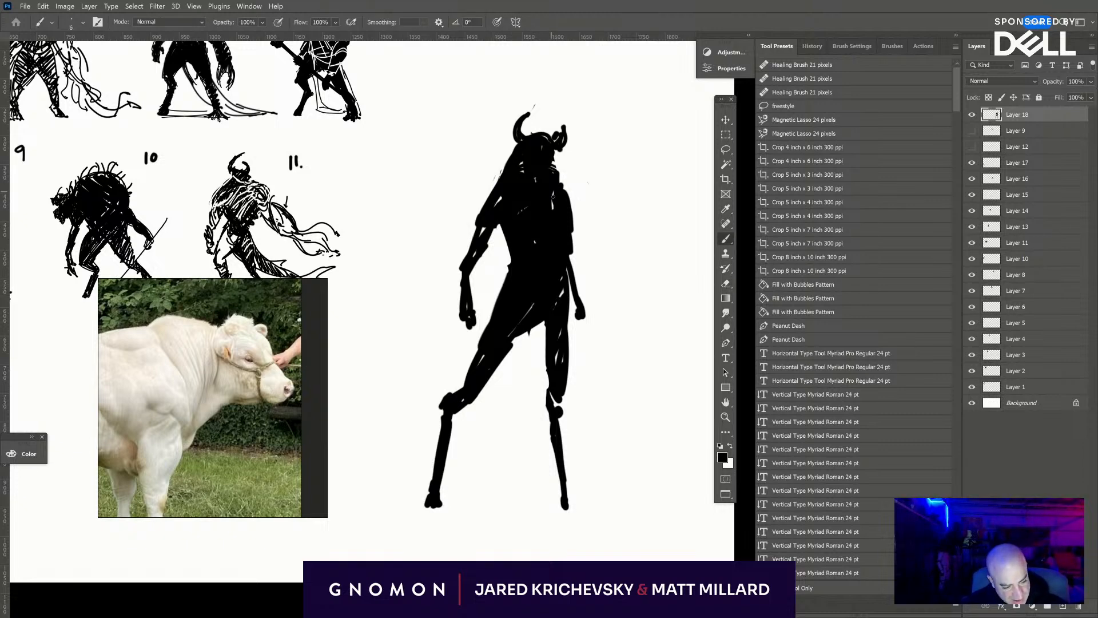
pyautogui.moveTo(553, 165)
pyautogui.mouseDown()
pyautogui.moveTo(574, 219)
pyautogui.moveTo(555, 164)
pyautogui.mouseUp()
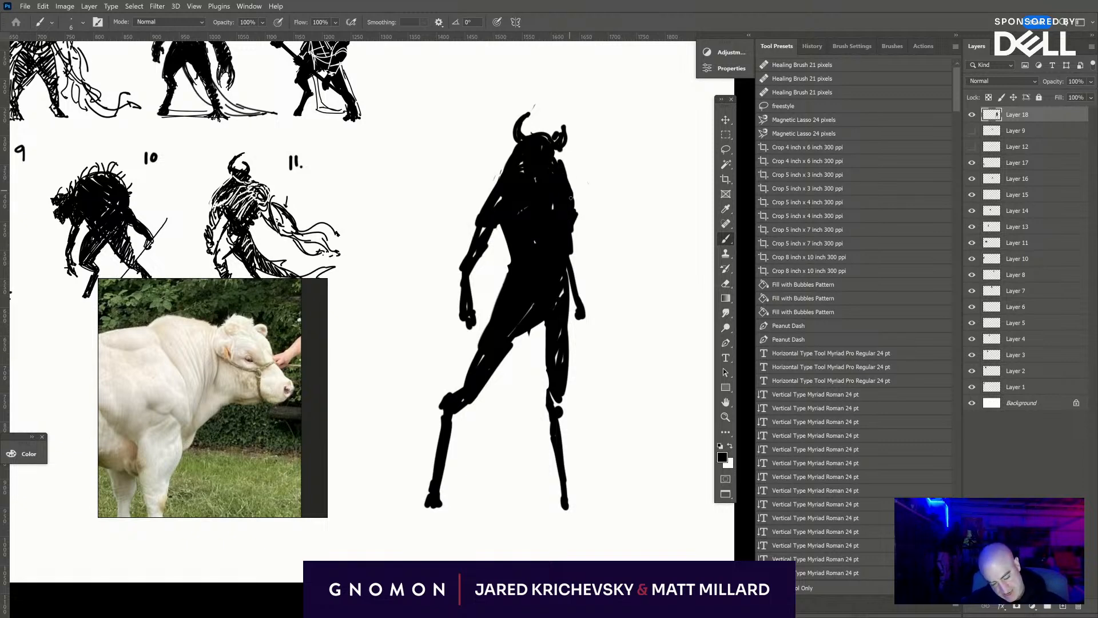
# - Draw a long-handled axe running diagonally through the hand and behind the legs, with a large hatched, pointed blade
pyautogui.moveTo(392, 218)
pyautogui.mouseDown()
pyautogui.moveTo(547, 410)
pyautogui.moveTo(592, 444)
pyautogui.mouseUp()
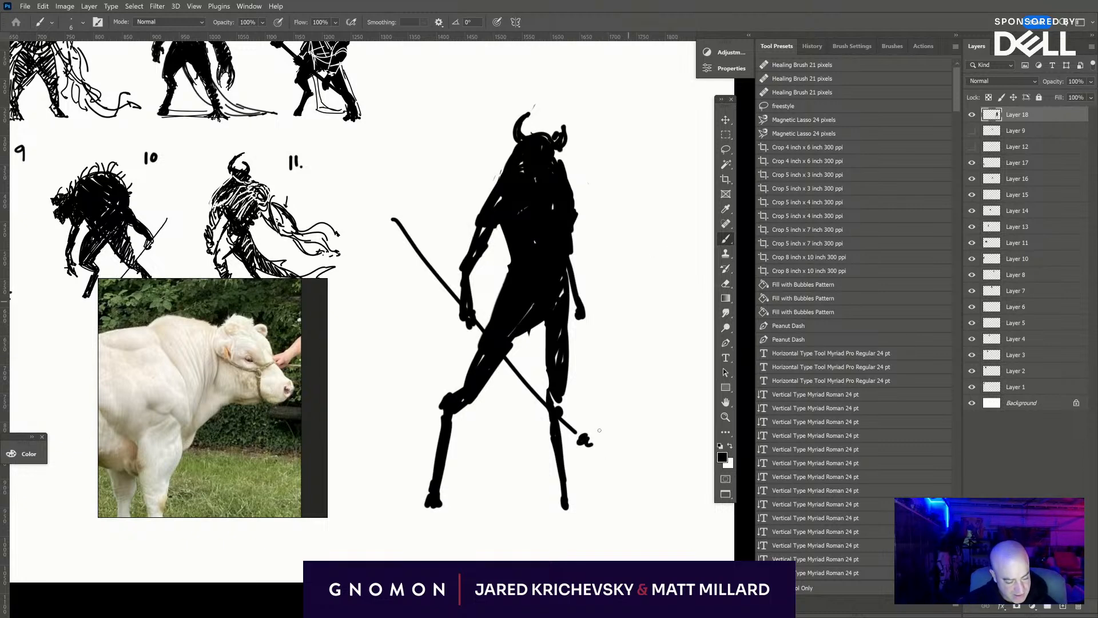
pyautogui.moveTo(505, 358)
pyautogui.mouseDown()
pyautogui.moveTo(598, 424)
pyautogui.moveTo(595, 436)
pyautogui.moveTo(617, 379)
pyautogui.mouseUp()
pyautogui.moveTo(600, 445)
pyautogui.mouseDown()
pyautogui.moveTo(560, 428)
pyautogui.moveTo(559, 475)
pyautogui.moveTo(565, 462)
pyautogui.moveTo(537, 440)
pyautogui.mouseUp()
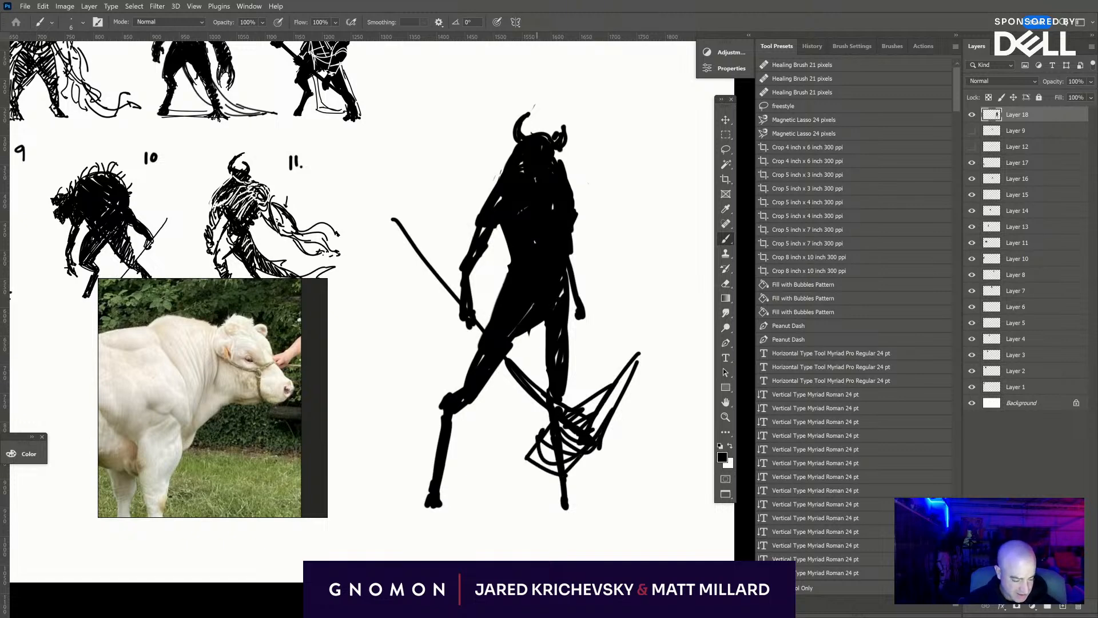
pyautogui.moveTo(402, 230); pyautogui.dragTo(490, 336)
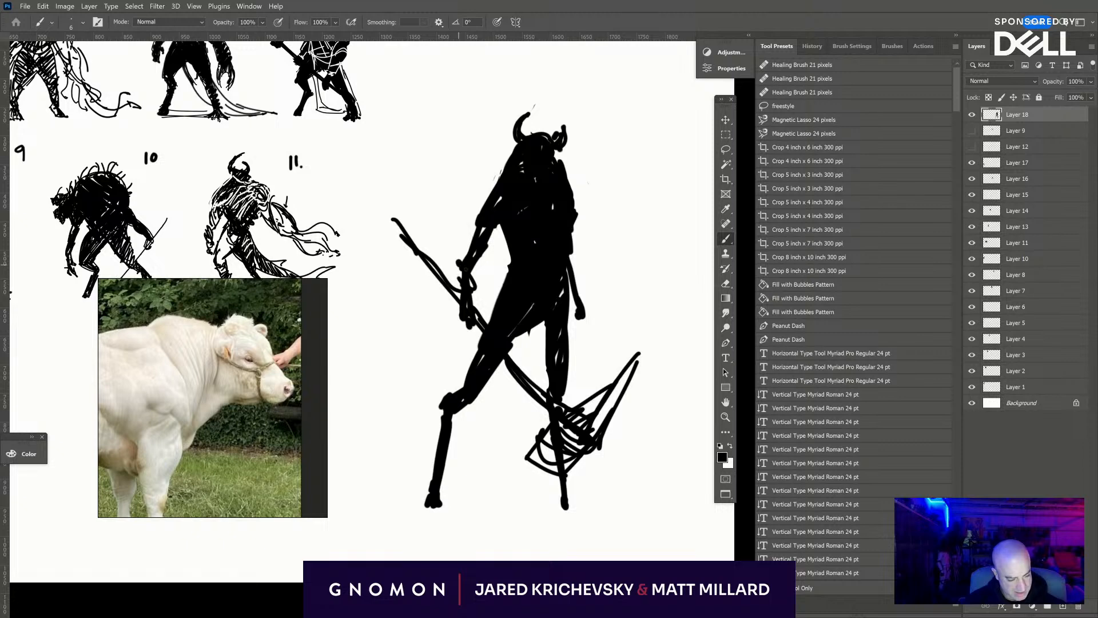
# - Add jagged bumps along the weapon arm, thicken the free arm with a fingered hand, and fill the axe blade
pyautogui.moveTo(483, 201); pyautogui.dragTo(491, 178)
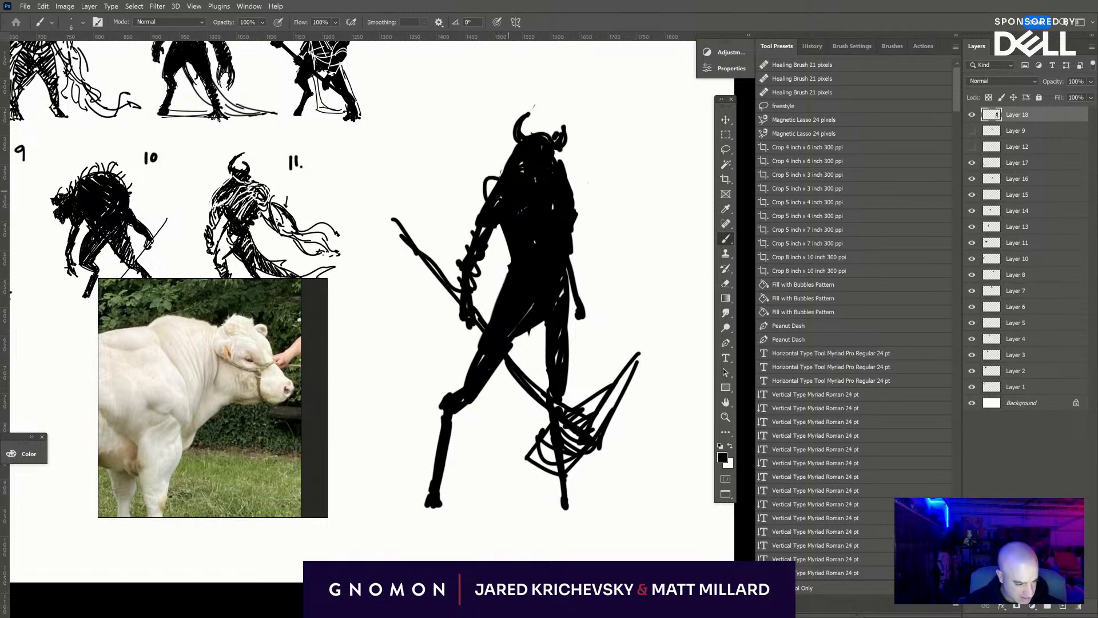
pyautogui.moveTo(575, 255)
pyautogui.mouseDown()
pyautogui.moveTo(592, 329)
pyautogui.moveTo(576, 322)
pyautogui.moveTo(581, 333)
pyautogui.moveTo(574, 251)
pyautogui.mouseUp()
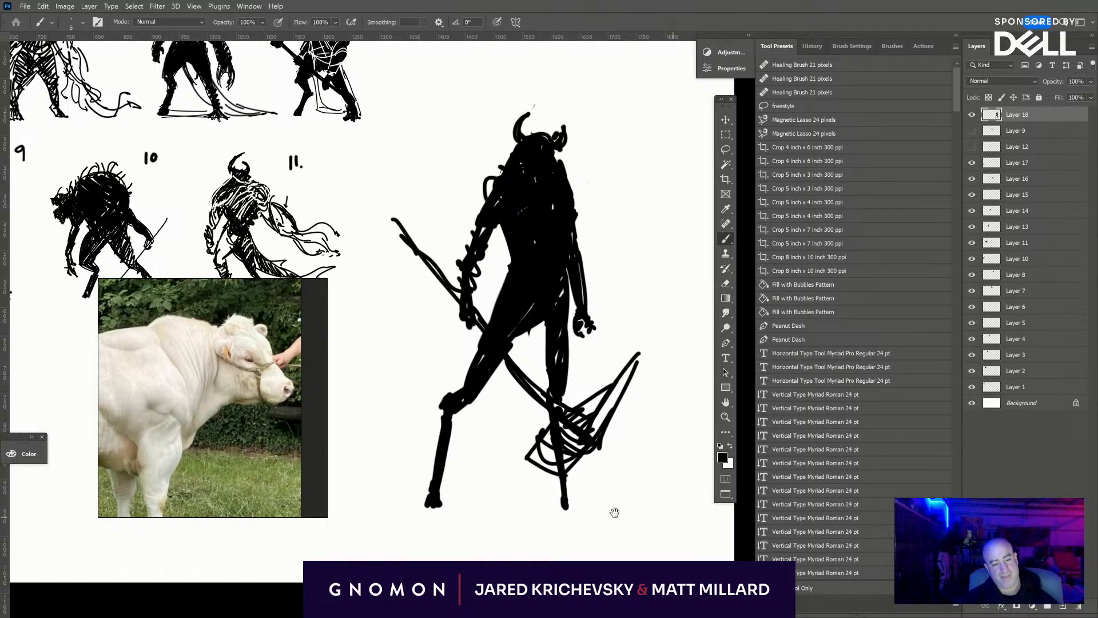
pyautogui.moveTo(576, 468)
pyautogui.mouseDown()
pyautogui.moveTo(636, 448)
pyautogui.moveTo(623, 401)
pyautogui.moveTo(607, 440)
pyautogui.moveTo(626, 429)
pyautogui.moveTo(629, 445)
pyautogui.moveTo(579, 432)
pyautogui.mouseUp()
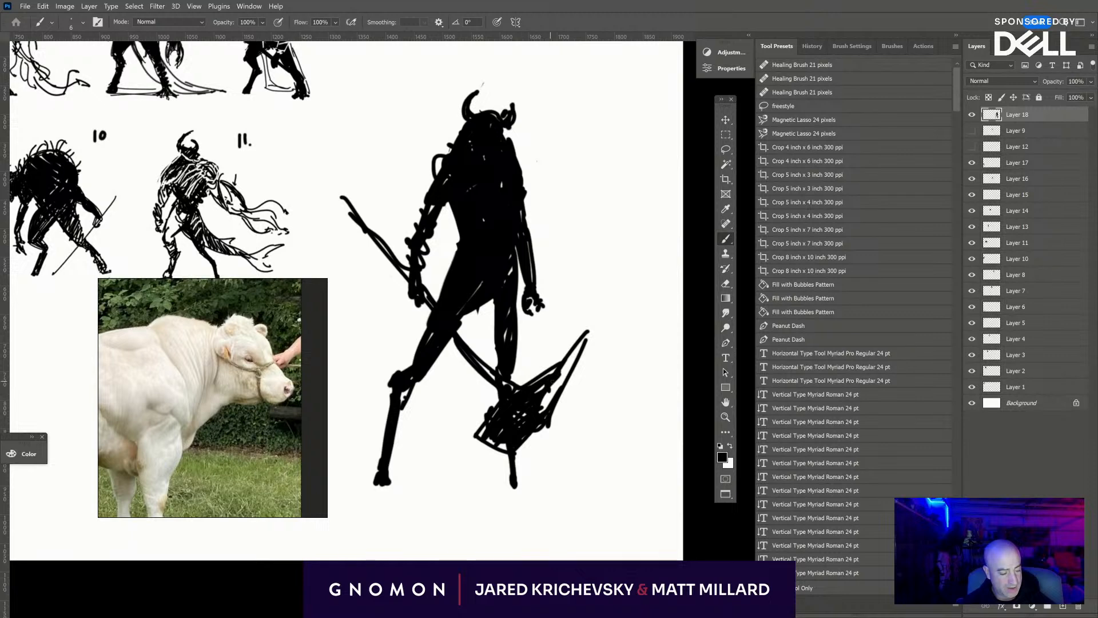
pyautogui.moveTo(546, 406)
pyautogui.mouseDown()
pyautogui.moveTo(587, 335)
pyautogui.moveTo(537, 382)
pyautogui.moveTo(521, 377)
pyautogui.mouseUp()
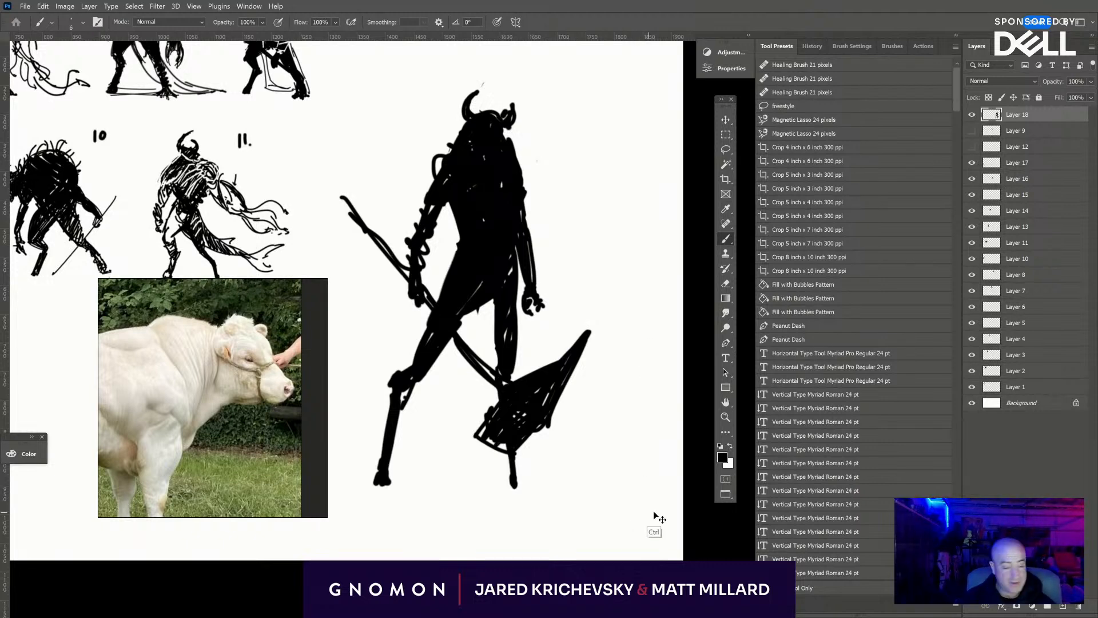
# - Scale the axe-bearing figure down to about 68% and move it over to the space beside figure 12
pyautogui.hotkey('ctrl', 't')
pyautogui.moveTo(590, 81); pyautogui.dragTo(510, 214)
pyautogui.moveTo(504, 349); pyautogui.dragTo(724, 310)
pyautogui.moveTo(671, 345); pyautogui.dragTo(430, 396)
pyautogui.moveTo(432, 395); pyautogui.dragTo(700, 380)
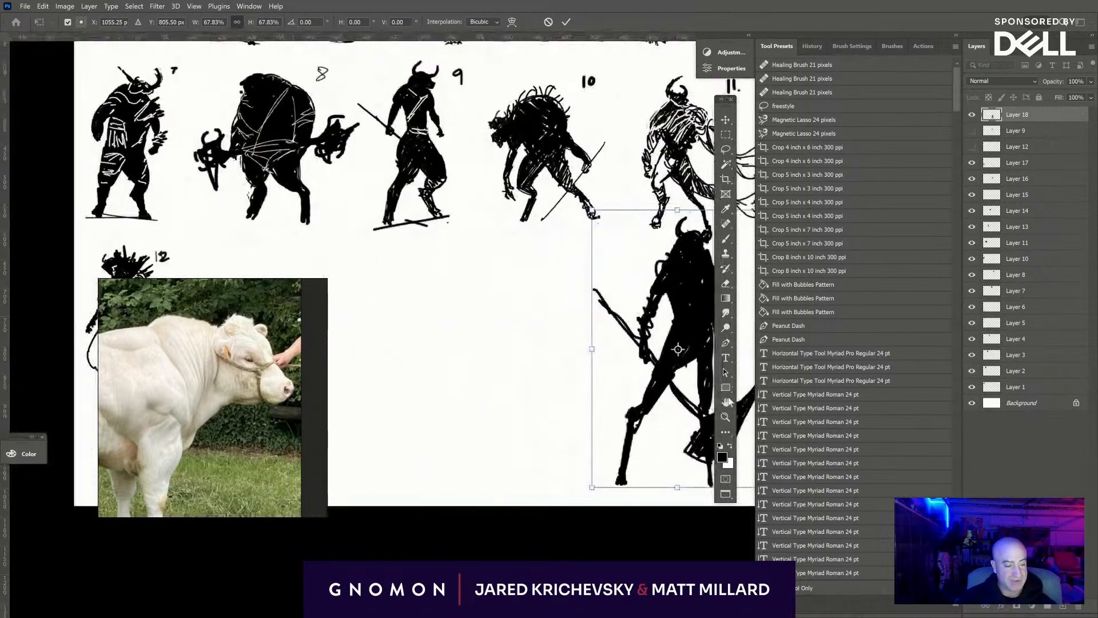
pyautogui.moveTo(630, 420)
pyautogui.mouseDown()
pyautogui.moveTo(473, 394)
pyautogui.moveTo(340, 422)
pyautogui.mouseUp()
pyautogui.moveTo(530, 410); pyautogui.dragTo(743, 384)
pyautogui.moveTo(611, 379)
pyautogui.mouseDown()
pyautogui.moveTo(598, 358)
pyautogui.moveTo(506, 315)
pyautogui.mouseUp()
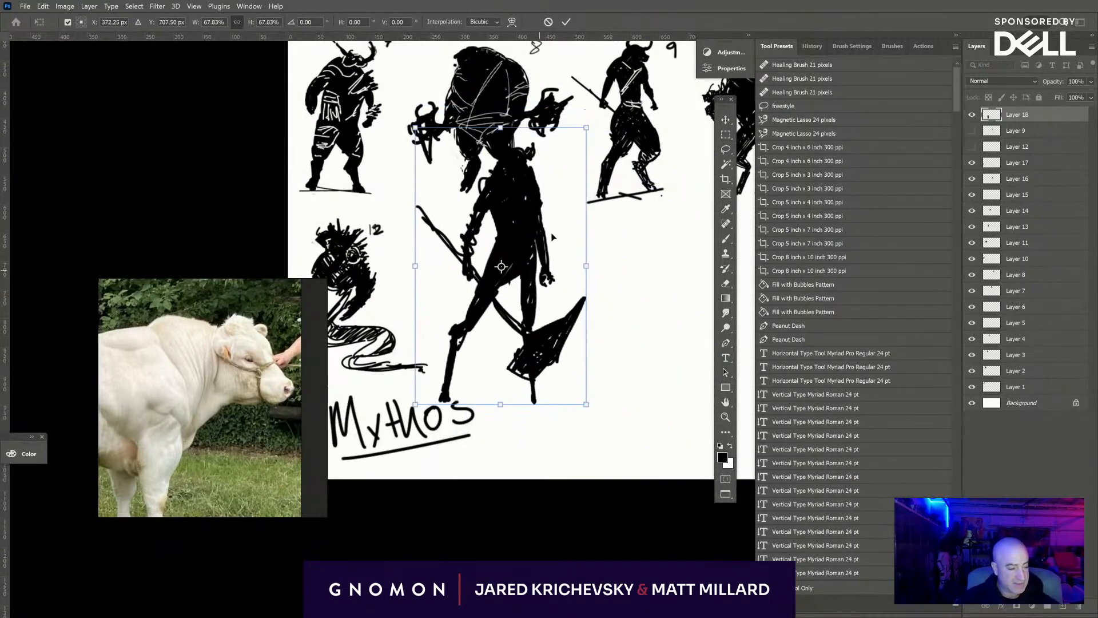
# - Scale the figure to 38.56%, tilt it about -1.9°, and place it in the bottom row just right of figure 12
pyautogui.moveTo(587, 128); pyautogui.dragTo(525, 236)
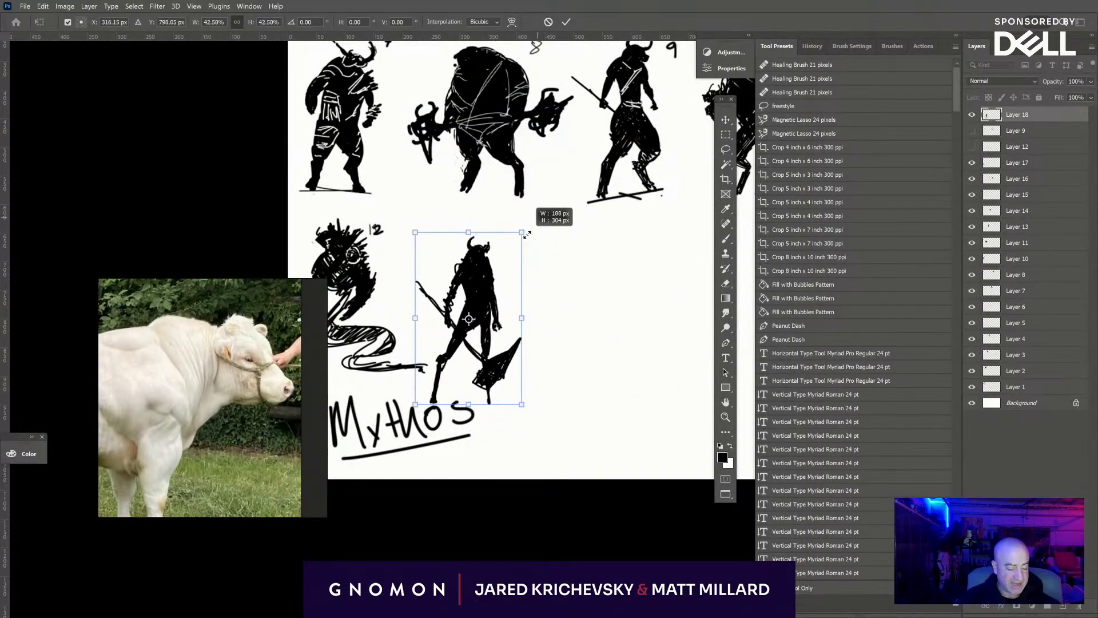
pyautogui.moveTo(498, 292); pyautogui.dragTo(519, 264)
pyautogui.moveTo(545, 205); pyautogui.dragTo(536, 220)
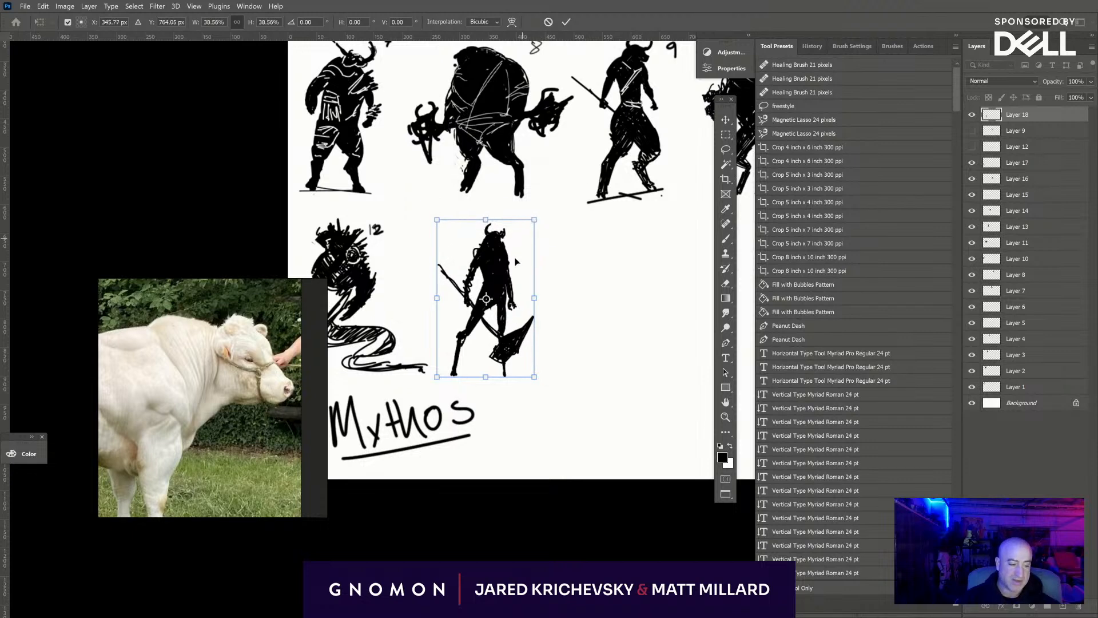
pyautogui.moveTo(517, 263); pyautogui.dragTo(522, 258)
pyautogui.moveTo(621, 378)
pyautogui.mouseDown()
pyautogui.moveTo(610, 400)
pyautogui.moveTo(622, 371)
pyautogui.mouseUp()
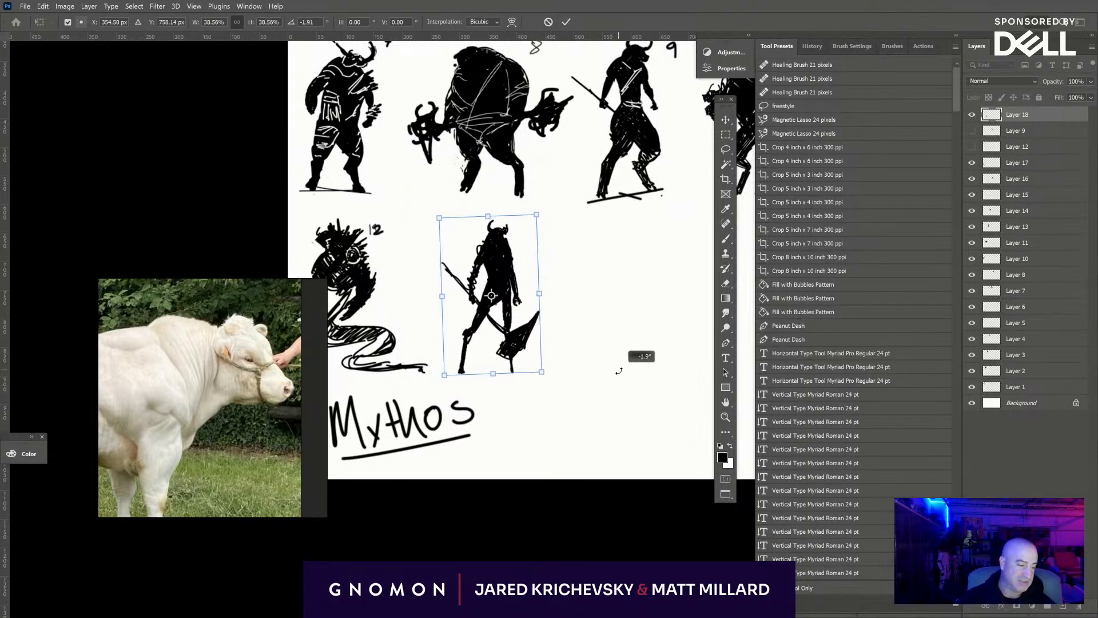
pyautogui.moveTo(501, 348); pyautogui.dragTo(505, 348)
pyautogui.press('Return')
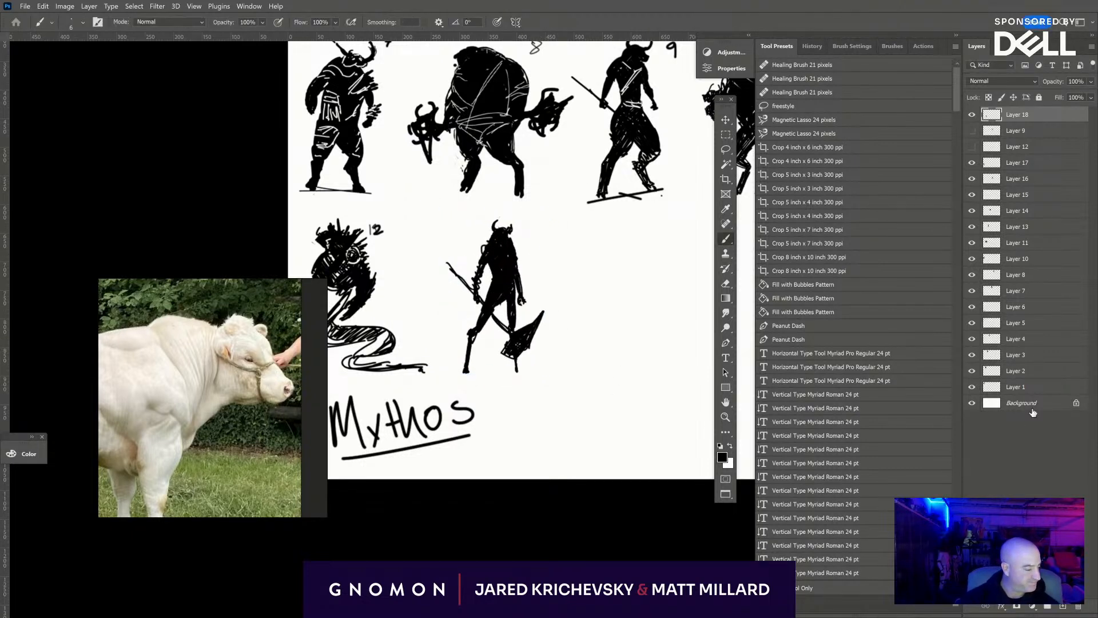
# - Number the placed figure 13 by hand on the Background layer
pyautogui.click(1030, 407)
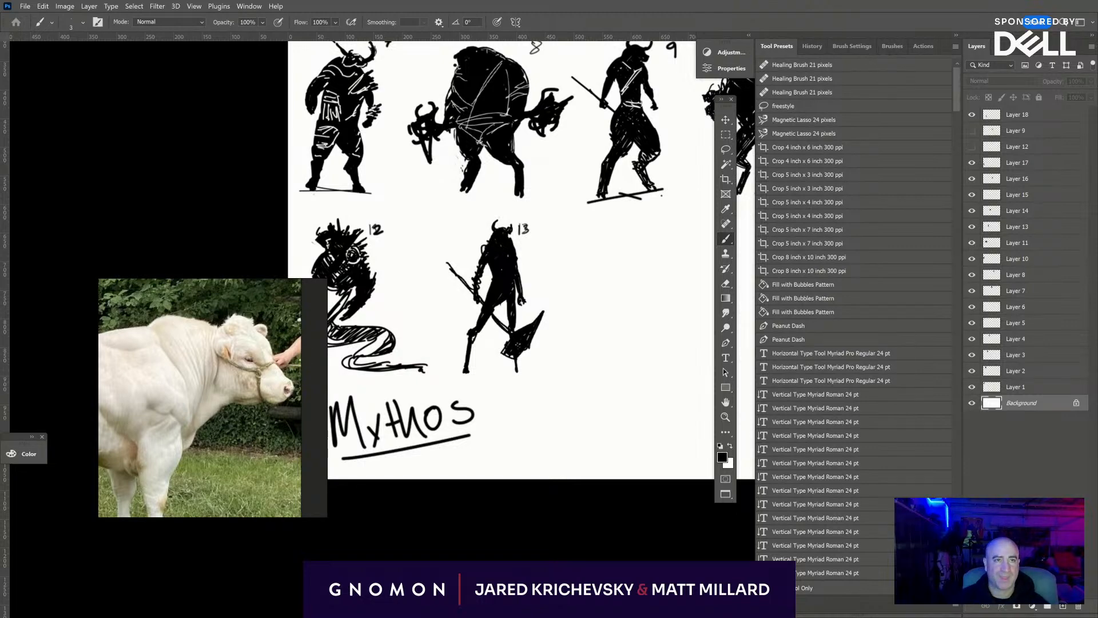
# - Switch to Chrome, maximize the "arrival aliens" image results, and preview the CNN image
pyautogui.moveTo(509, 1); pyautogui.dragTo(552, 127)
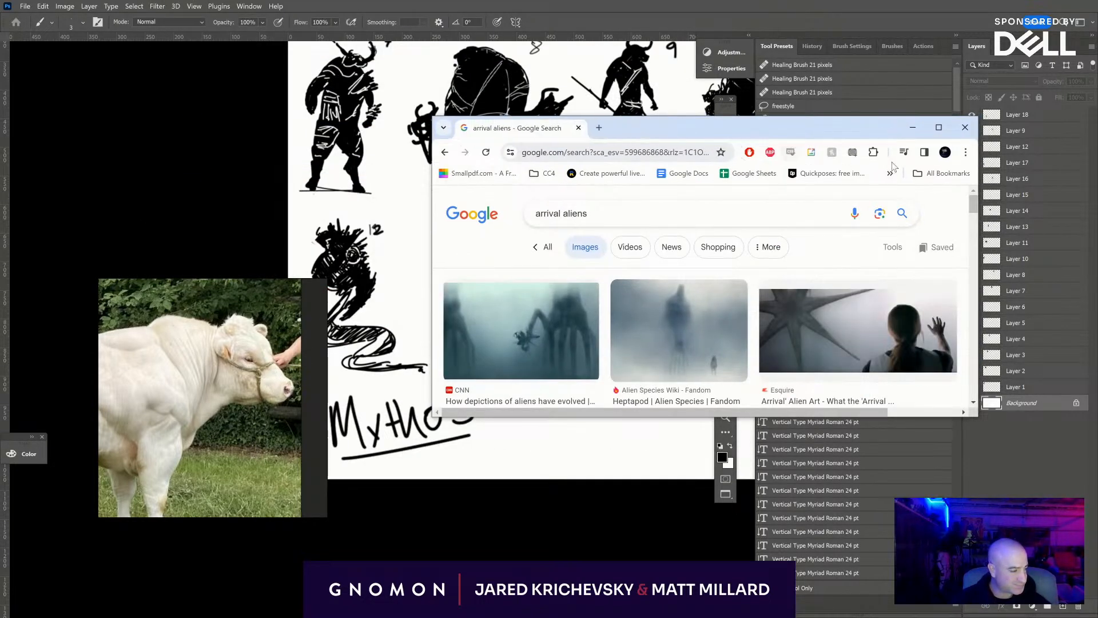
pyautogui.click(939, 127)
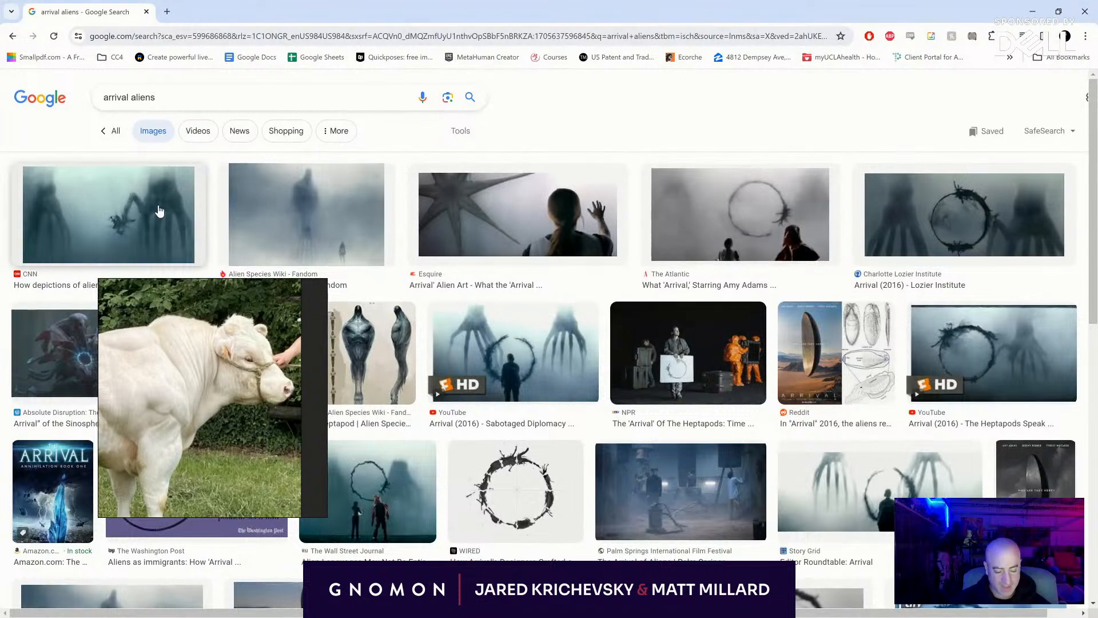
pyautogui.click(105, 246)
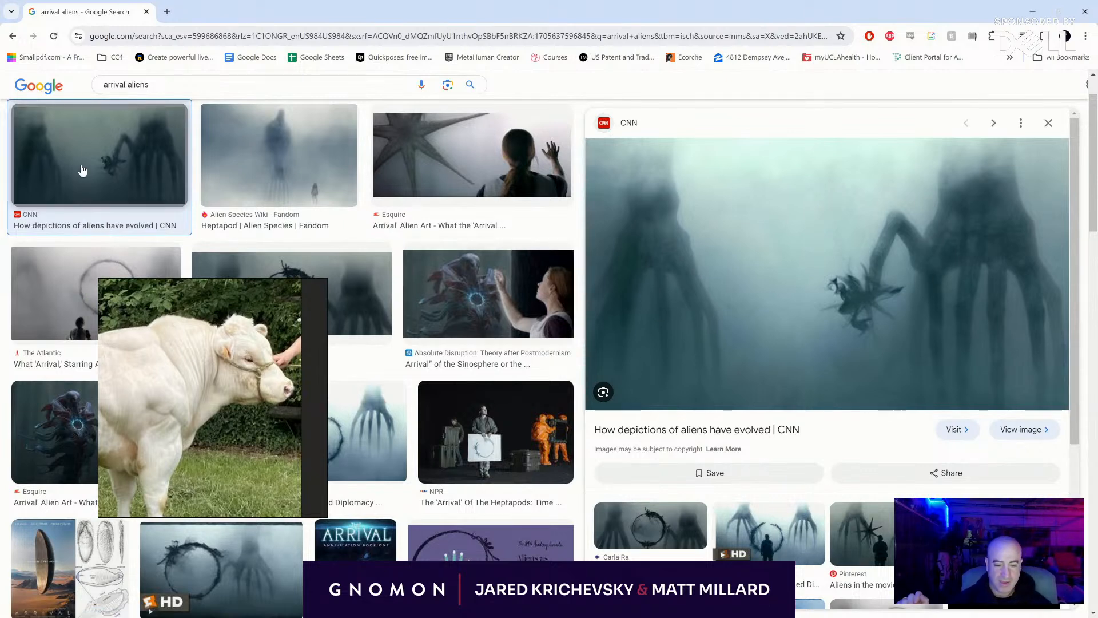
# - Search Google Images for "the arrival aliens" and refine the search to "the arrival aliens 1996"
pyautogui.click(106, 86)
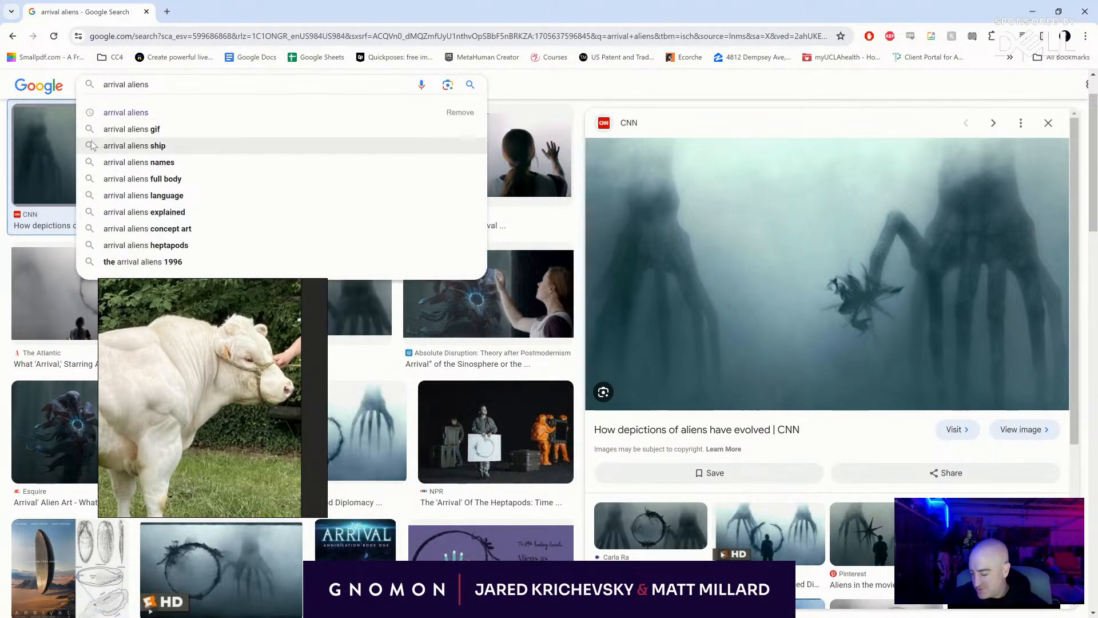
pyautogui.press('Home')
pyautogui.write('the')
pyautogui.press('Return')
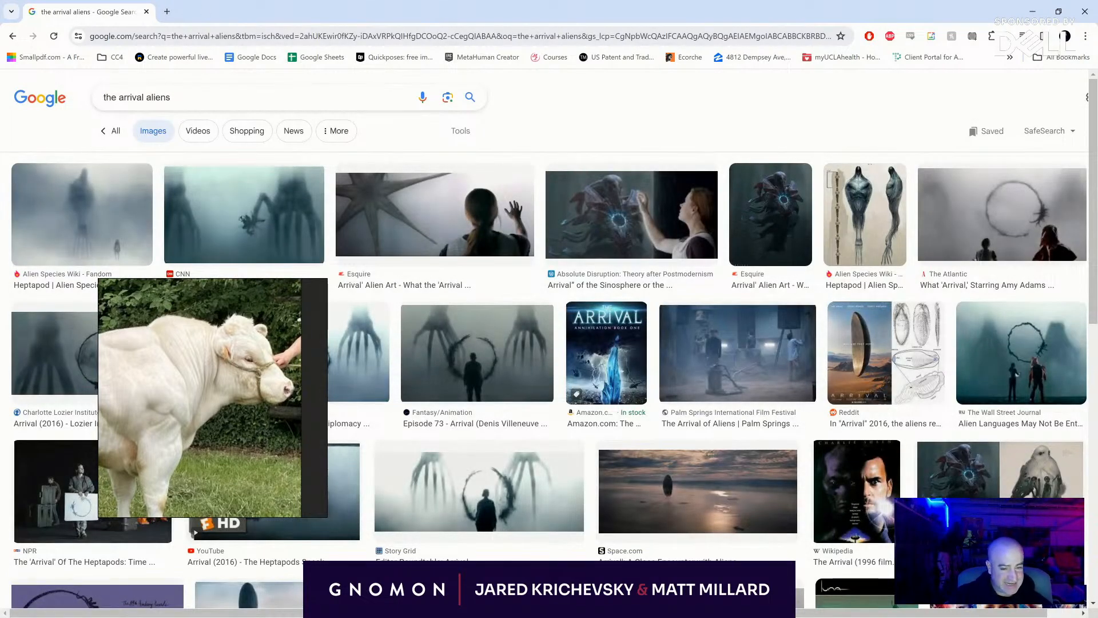
pyautogui.moveTo(178, 98); pyautogui.dragTo(153, 99)
pyautogui.click(148, 147)
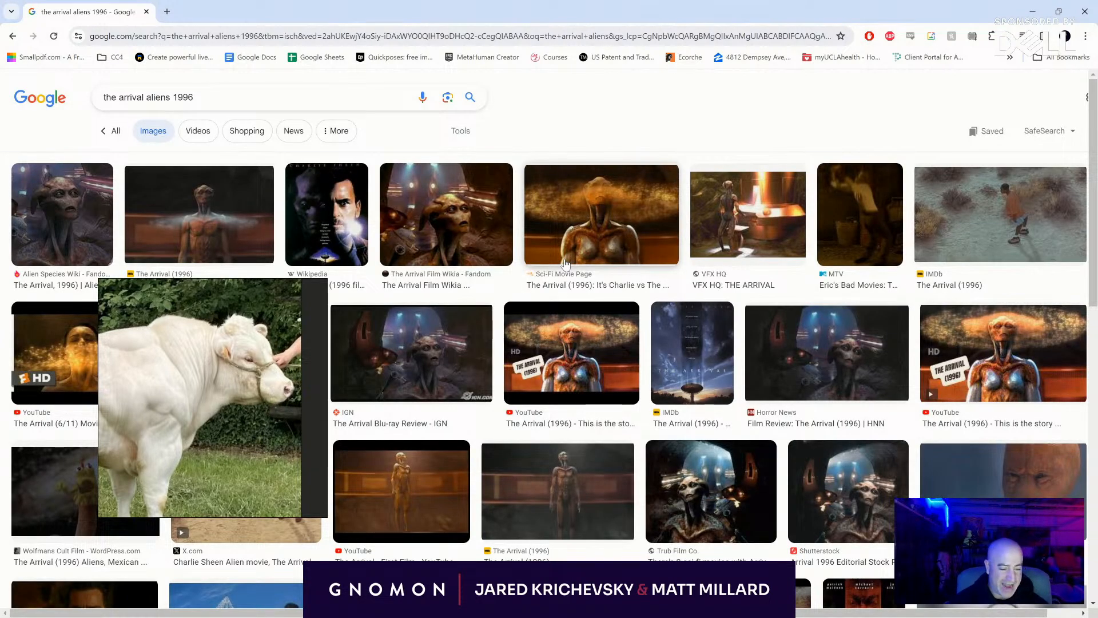
# - Browse the 1996 results and preview the Wikipedia and Plex posters of The Arrival
pyautogui.scroll(-2, 565, 260)
pyautogui.scroll(3, 406, 256)
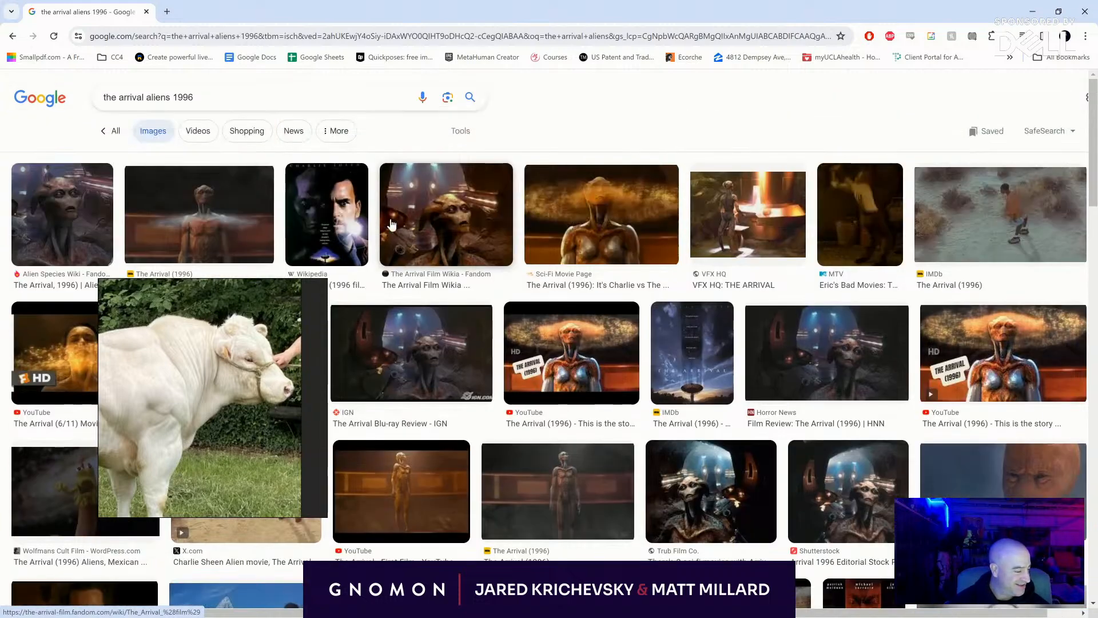
pyautogui.click(339, 213)
pyautogui.scroll(-3, 339, 213)
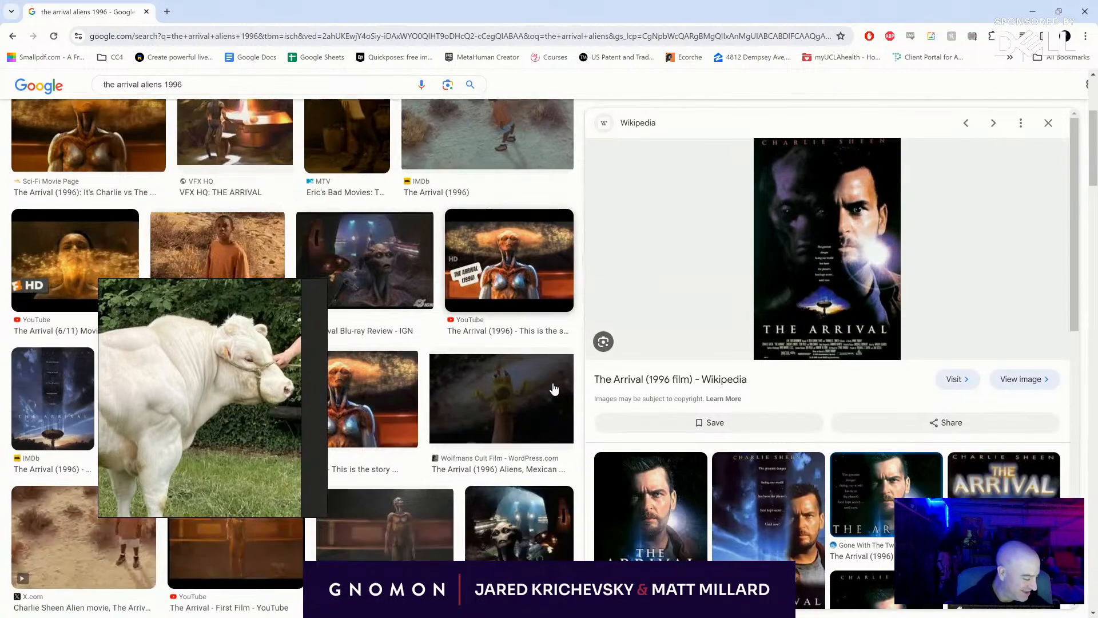
pyautogui.click(769, 506)
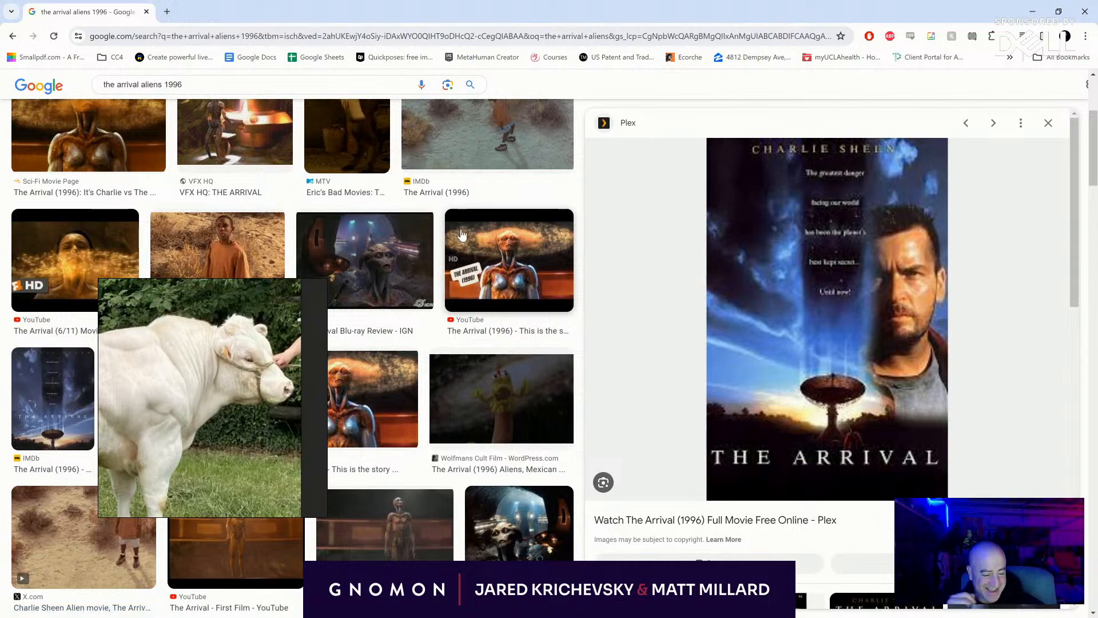
# - Look through the remaining image results and preview WatchMojo's close-up of the alien face
pyautogui.scroll(1, 381, 297)
pyautogui.scroll(-4, 381, 324)
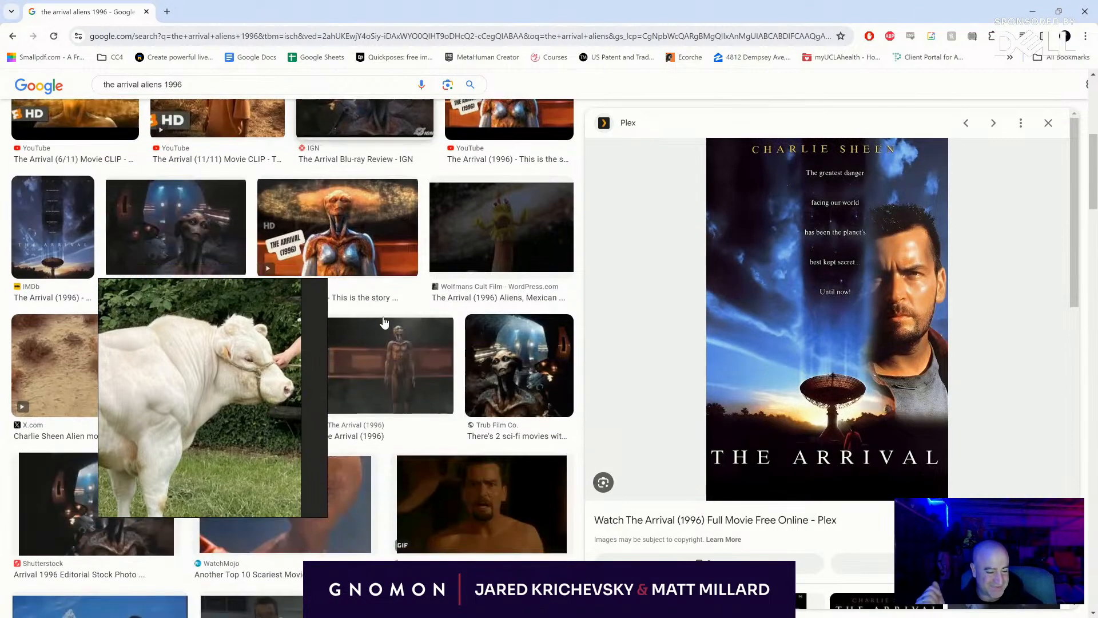
pyautogui.scroll(-5, 359, 328)
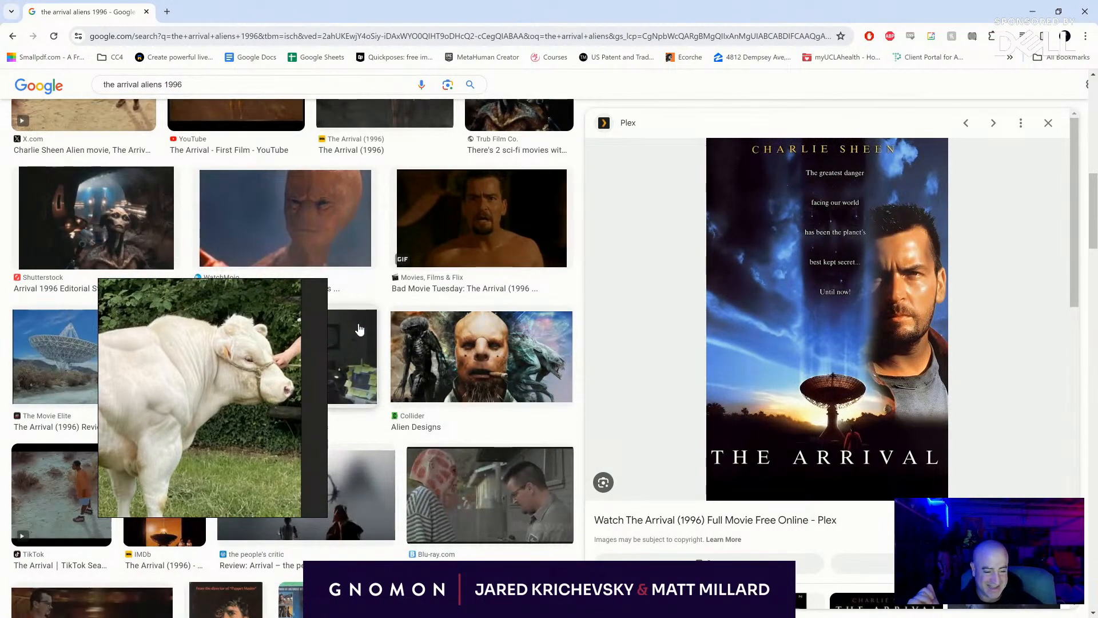
pyautogui.scroll(-4, 370, 262)
pyautogui.scroll(5, 257, 291)
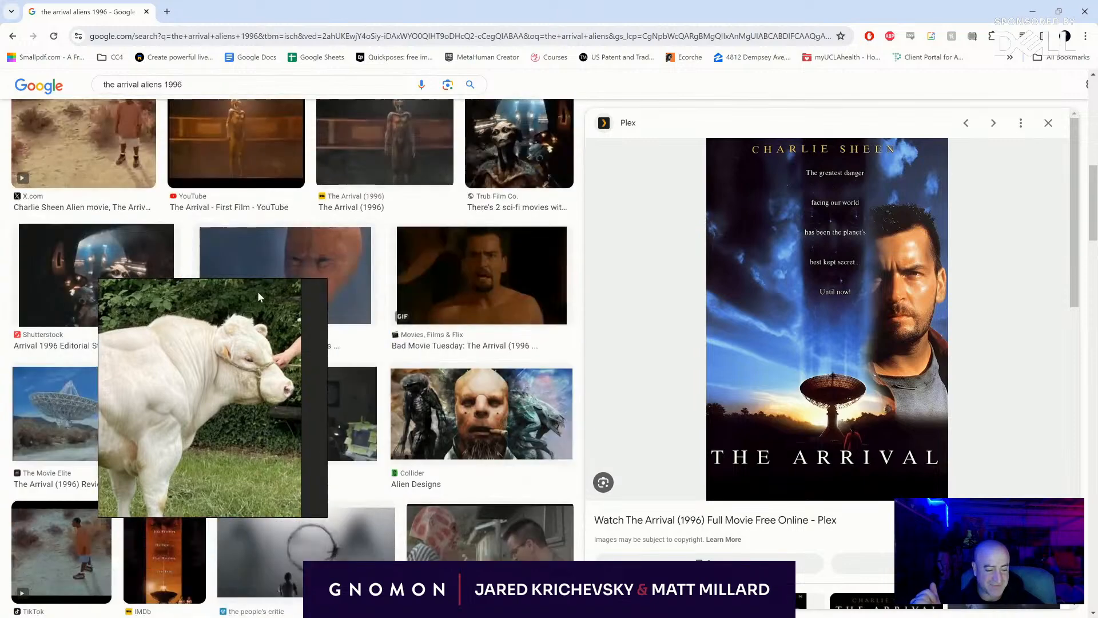
pyautogui.click(258, 291)
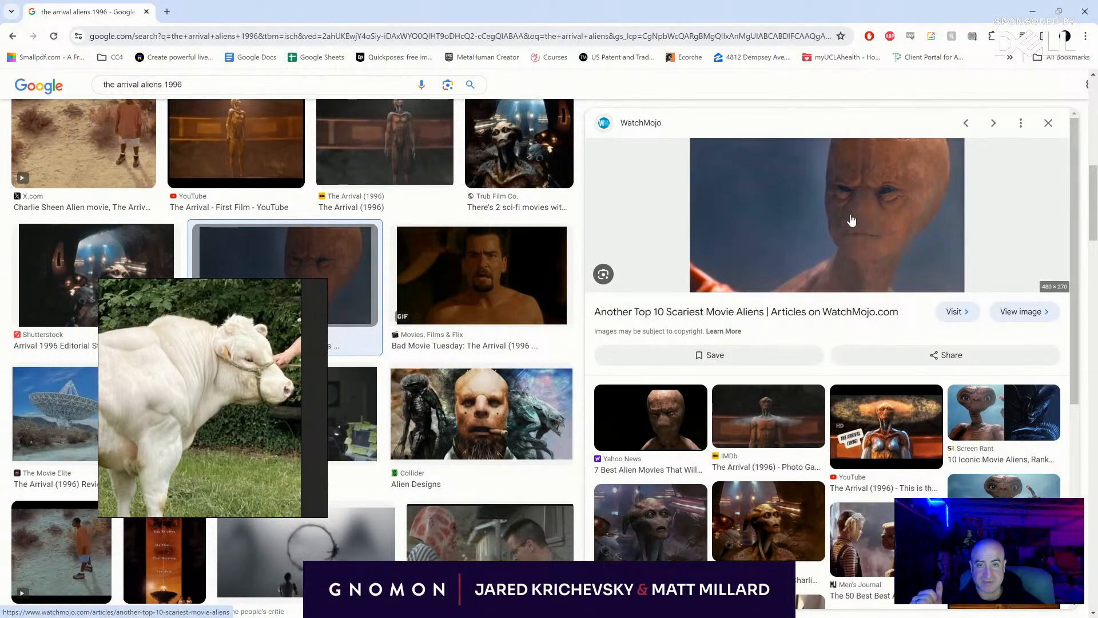
# - Preview the Tubi still from The Arrival with its related images, and minimize the browser to return to Photoshop
pyautogui.scroll(-5, 541, 399)
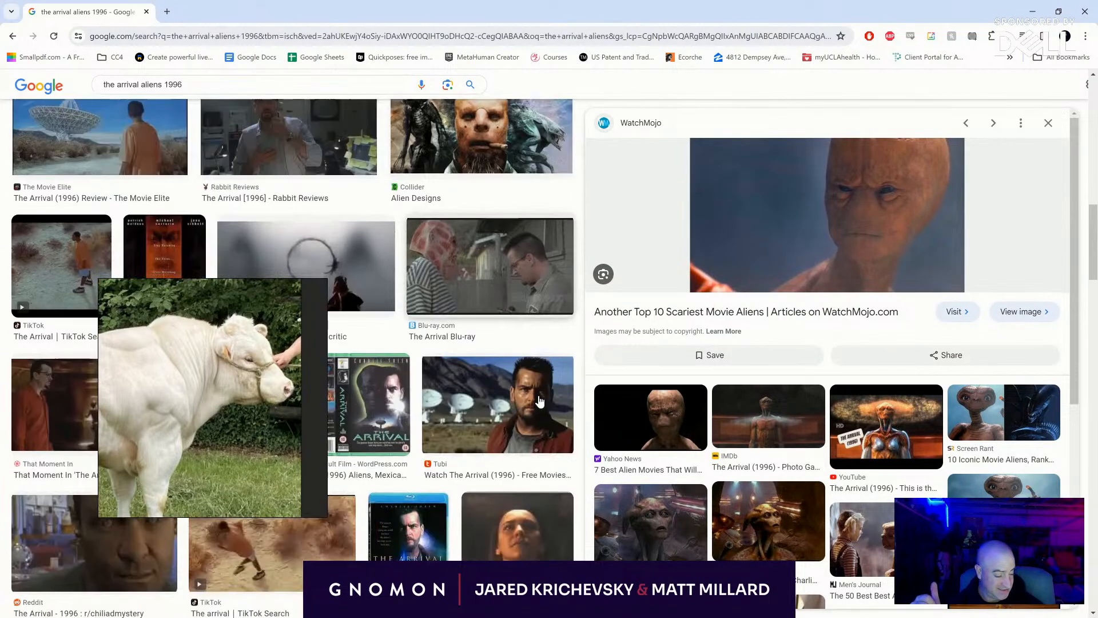
pyautogui.click(498, 403)
pyautogui.scroll(-3, 790, 384)
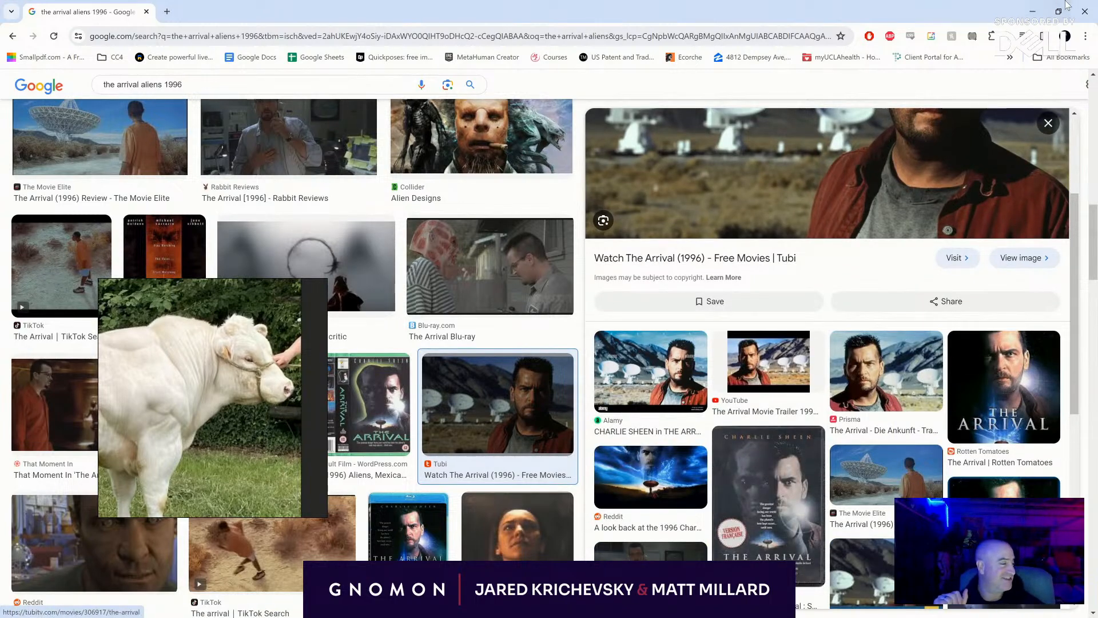
pyautogui.click(1032, 12)
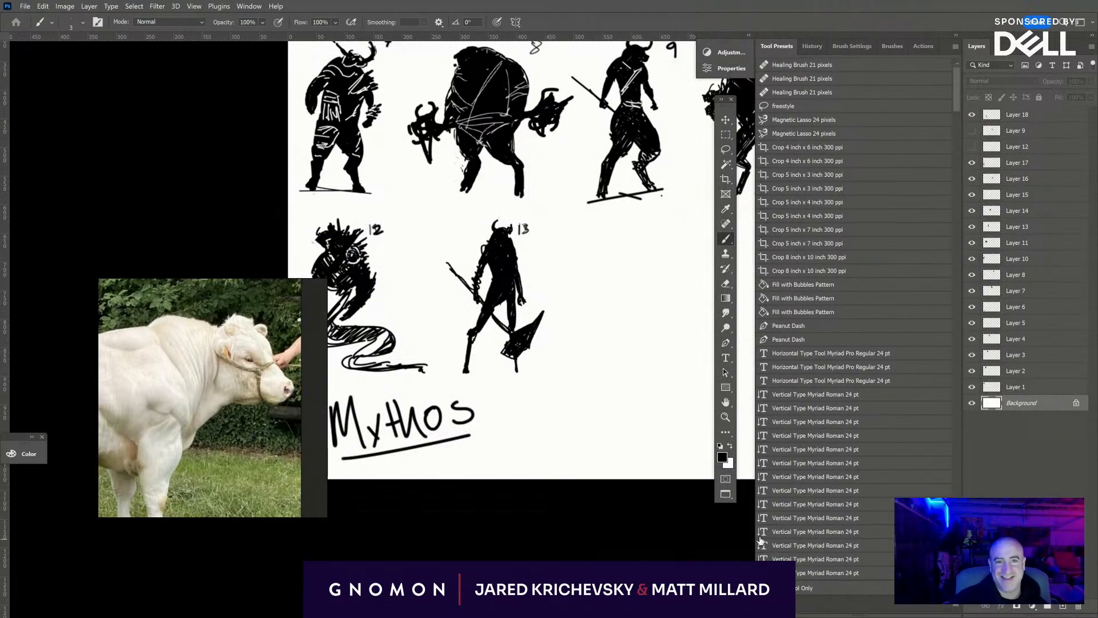
# - Change the screen mode to the standard document window with panels shown, framing the empty canvas beside figure 11
pyautogui.press('Tab')
pyautogui.moveTo(789, 483); pyautogui.dragTo(523, 601)
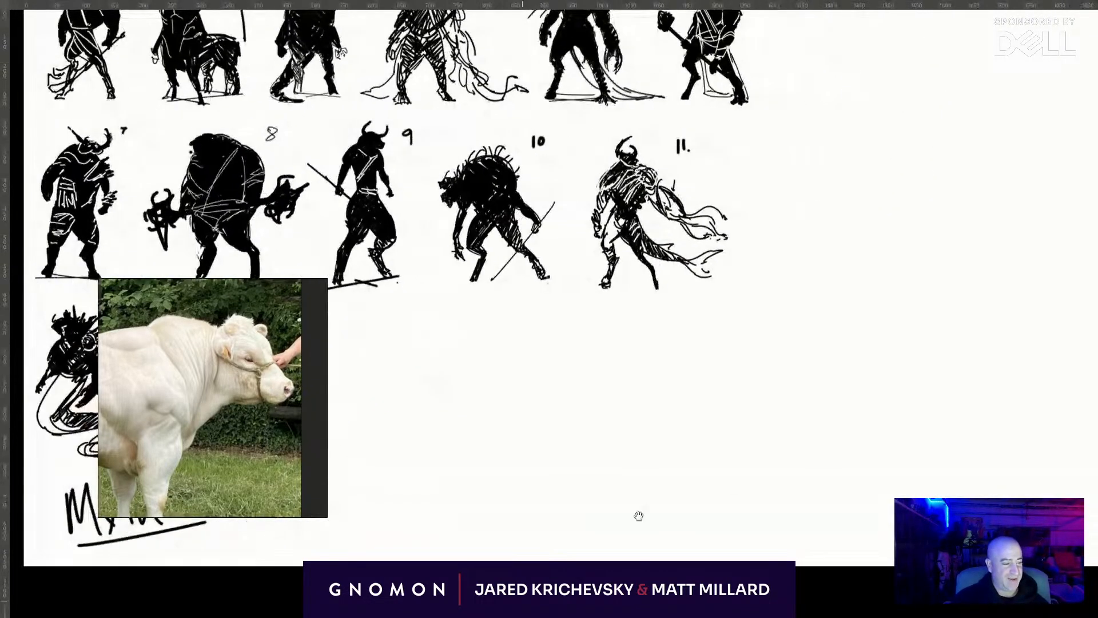
pyautogui.moveTo(755, 500); pyautogui.dragTo(984, 498)
pyautogui.press('f')
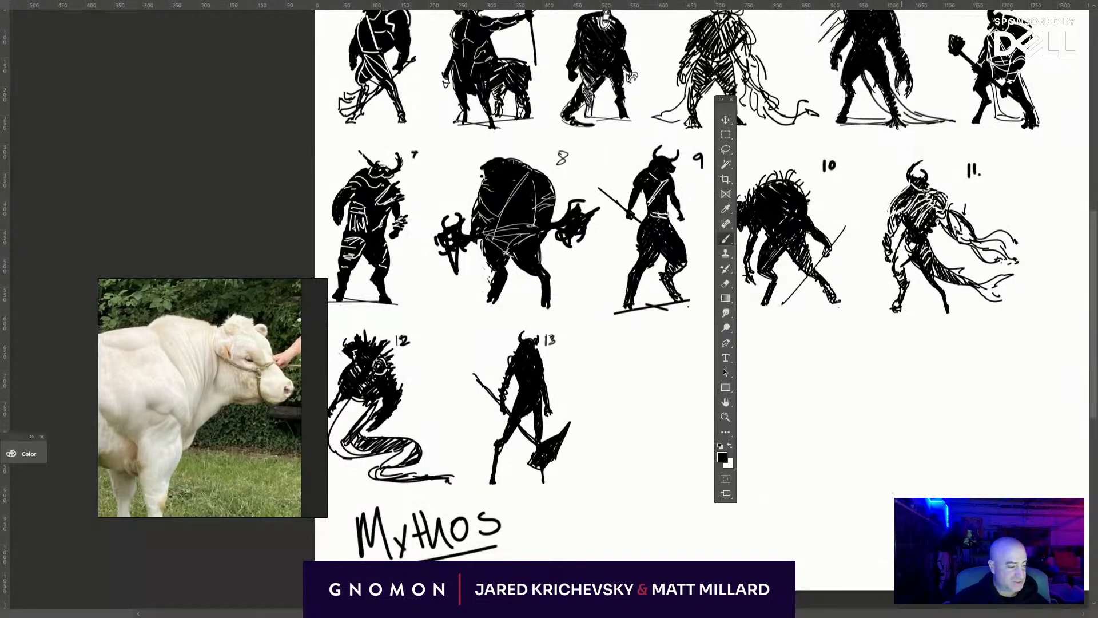
pyautogui.press('f')
pyautogui.moveTo(647, 479); pyautogui.dragTo(418, 418)
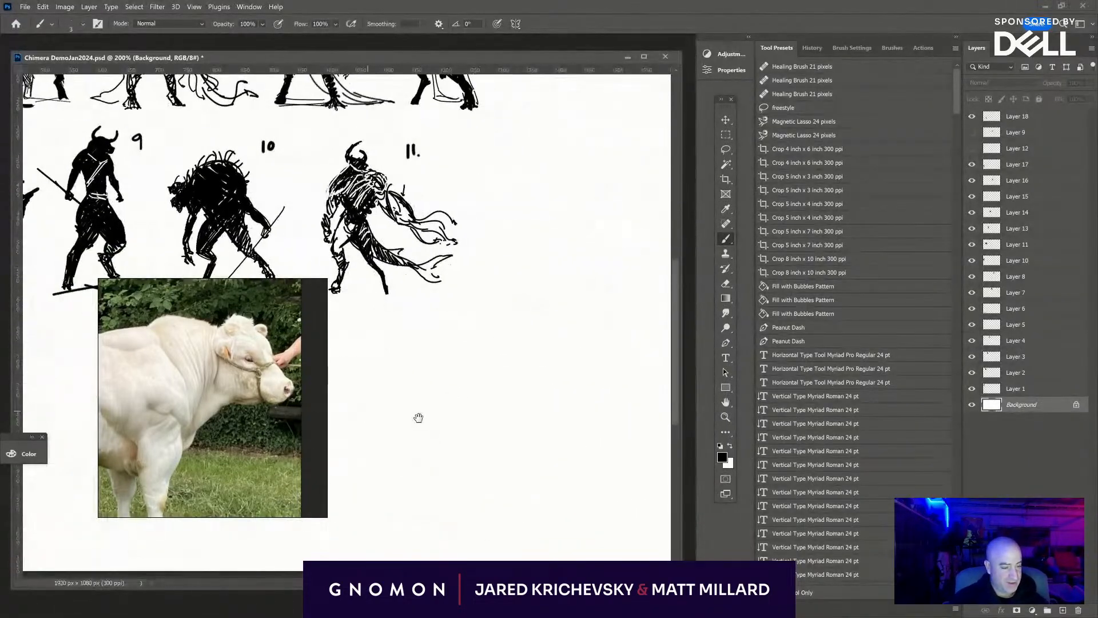
# - Add a new empty layer directly above Layer 18
pyautogui.click(1029, 120)
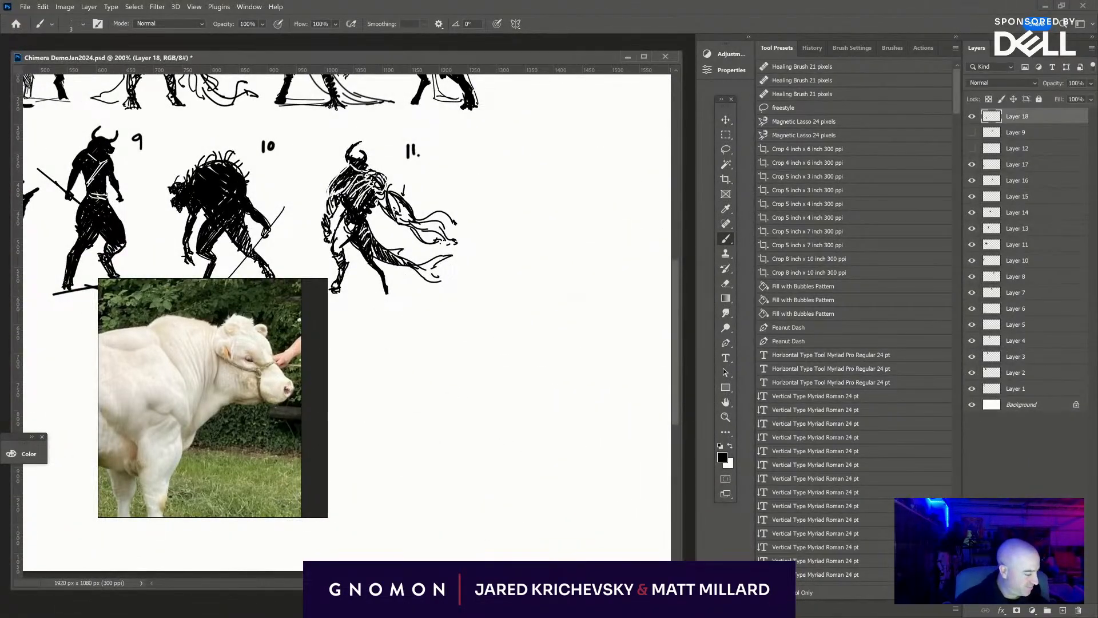
pyautogui.click(1064, 611)
pyautogui.moveTo(535, 405); pyautogui.dragTo(480, 409)
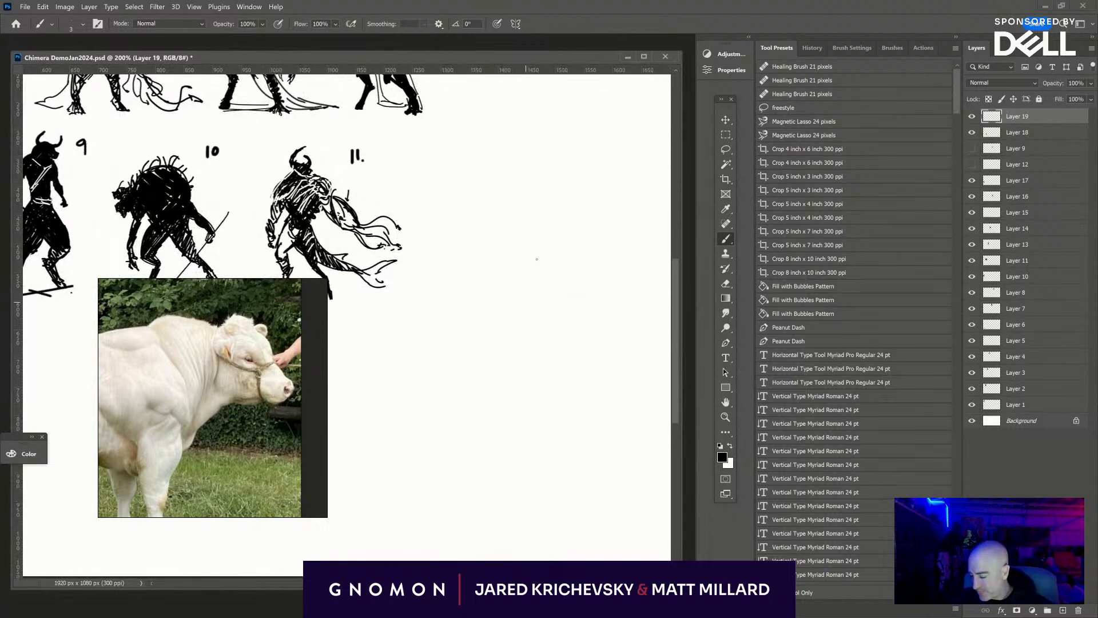
# - Sketch a tall torso in thin lines on the blank area right of figure 11, outlining its chest, back, waist and hips
pyautogui.moveTo(538, 143)
pyautogui.mouseDown()
pyautogui.moveTo(568, 193)
pyautogui.moveTo(510, 215)
pyautogui.moveTo(496, 278)
pyautogui.mouseUp()
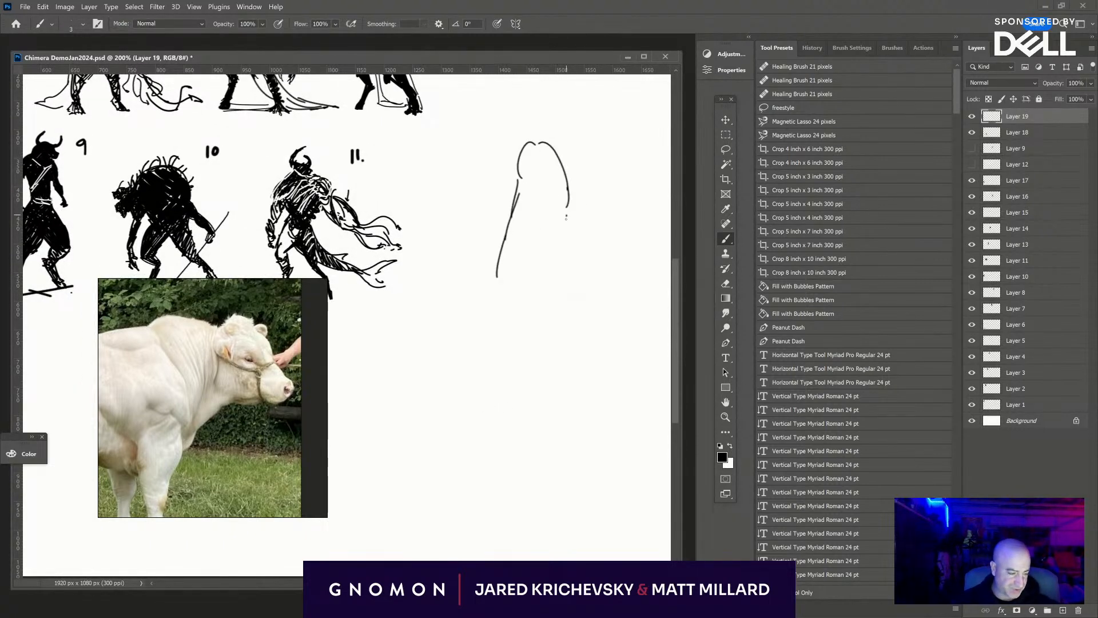
pyautogui.moveTo(566, 216)
pyautogui.mouseDown()
pyautogui.moveTo(553, 250)
pyautogui.moveTo(569, 312)
pyautogui.moveTo(552, 336)
pyautogui.mouseUp()
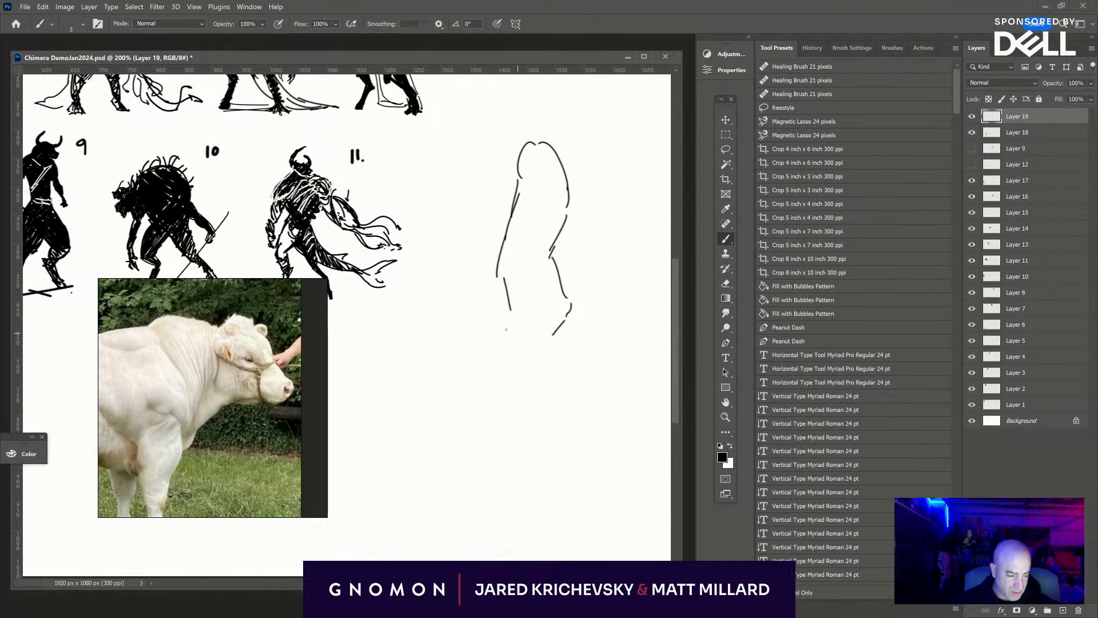
pyautogui.moveTo(502, 279); pyautogui.dragTo(520, 337)
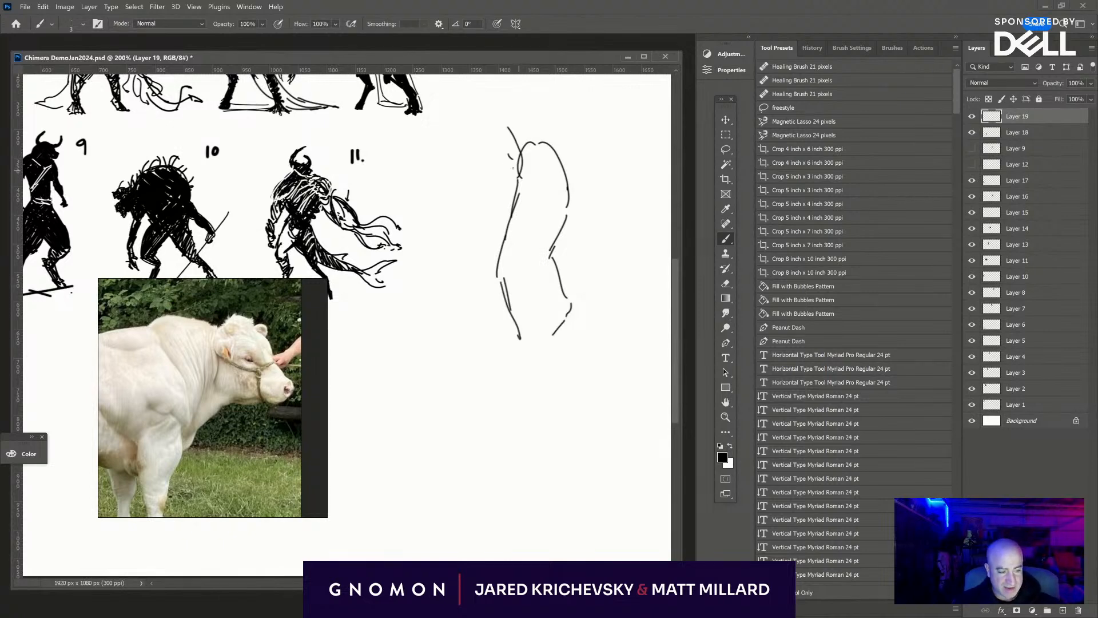
# - Sketch the hunched shoulders and neck arching forward into a lowered head with curved horns
pyautogui.moveTo(518, 172)
pyautogui.mouseDown()
pyautogui.moveTo(509, 112)
pyautogui.moveTo(562, 155)
pyautogui.mouseUp()
pyautogui.moveTo(502, 106)
pyautogui.mouseDown()
pyautogui.moveTo(467, 141)
pyautogui.moveTo(486, 164)
pyautogui.moveTo(477, 167)
pyautogui.mouseUp()
pyautogui.moveTo(487, 109)
pyautogui.mouseDown()
pyautogui.moveTo(453, 145)
pyautogui.moveTo(457, 132)
pyautogui.mouseUp()
pyautogui.moveTo(462, 135); pyautogui.dragTo(459, 161)
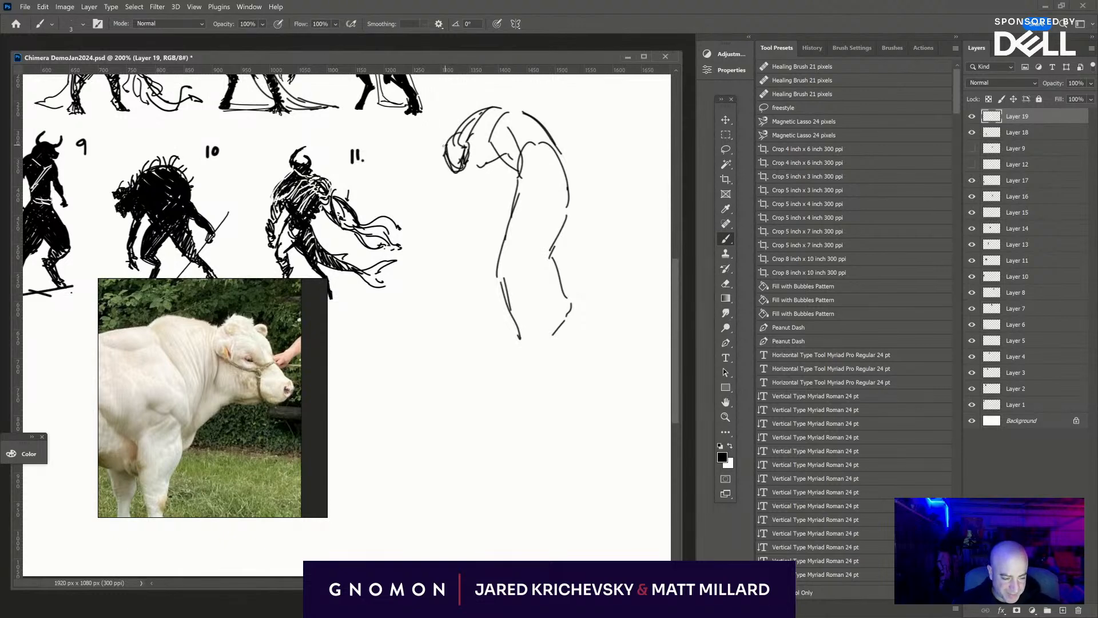
pyautogui.moveTo(444, 145)
pyautogui.mouseDown()
pyautogui.moveTo(424, 148)
pyautogui.moveTo(487, 109)
pyautogui.moveTo(480, 140)
pyautogui.mouseUp()
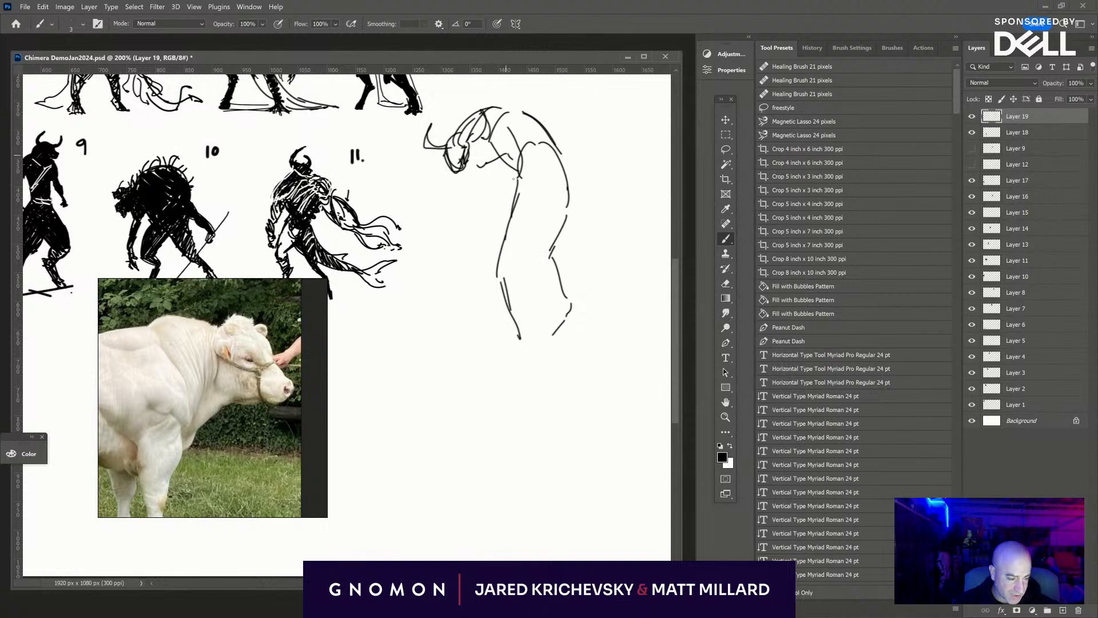
# - Reinforce the belly and pelvis lines, and sketch the forward leg with a bent knee and angled, animal-like lower leg
pyautogui.moveTo(517, 215)
pyautogui.mouseDown()
pyautogui.moveTo(497, 280)
pyautogui.moveTo(507, 329)
pyautogui.mouseUp()
pyautogui.moveTo(527, 301)
pyautogui.mouseDown()
pyautogui.moveTo(543, 338)
pyautogui.moveTo(555, 327)
pyautogui.mouseUp()
pyautogui.moveTo(566, 290); pyautogui.dragTo(540, 358)
pyautogui.moveTo(561, 322)
pyautogui.mouseDown()
pyautogui.moveTo(550, 350)
pyautogui.moveTo(477, 386)
pyautogui.mouseUp()
pyautogui.moveTo(529, 364)
pyautogui.mouseDown()
pyautogui.moveTo(475, 403)
pyautogui.moveTo(508, 390)
pyautogui.mouseUp()
pyautogui.moveTo(508, 391)
pyautogui.mouseDown()
pyautogui.moveTo(490, 404)
pyautogui.moveTo(484, 462)
pyautogui.mouseUp()
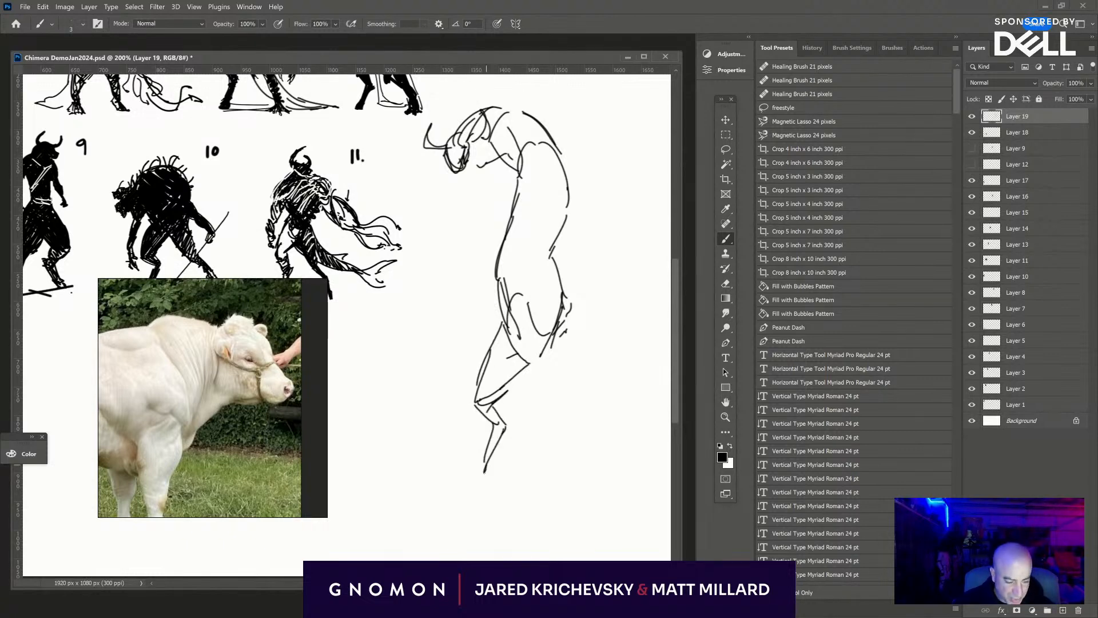
# - Sketch the figure's rear leg in thin lines, with a tapering thigh, a bent joint and a slim lower leg ending in a small hoof
pyautogui.moveTo(540, 331); pyautogui.dragTo(536, 368)
pyautogui.moveTo(538, 334)
pyautogui.mouseDown()
pyautogui.moveTo(552, 324)
pyautogui.moveTo(578, 382)
pyautogui.moveTo(558, 420)
pyautogui.mouseUp()
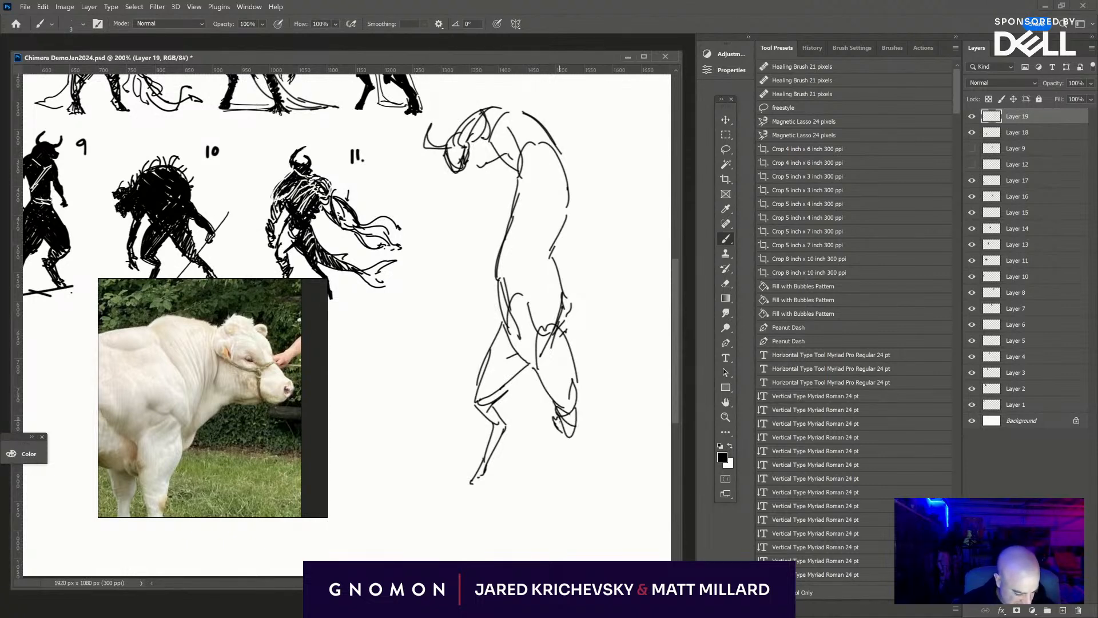
pyautogui.moveTo(565, 462); pyautogui.dragTo(571, 479)
pyautogui.moveTo(565, 438); pyautogui.dragTo(578, 486)
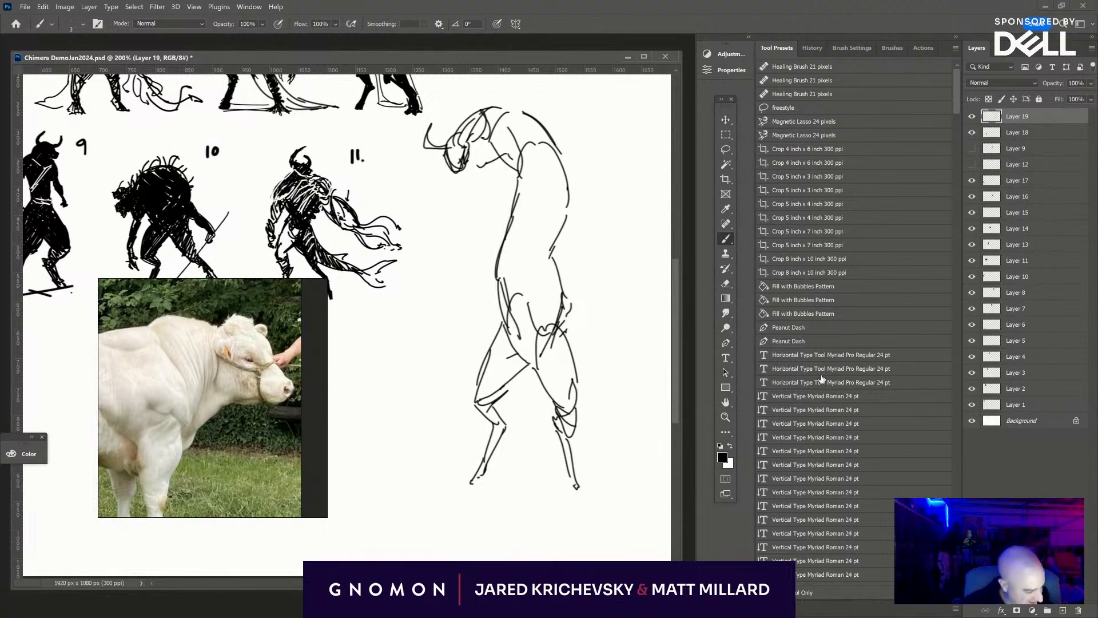
# - Scale the whole hunched figure down with Free Transform, keeping it on the blank area beside figure 11
pyautogui.hotkey('ctrl', 't')
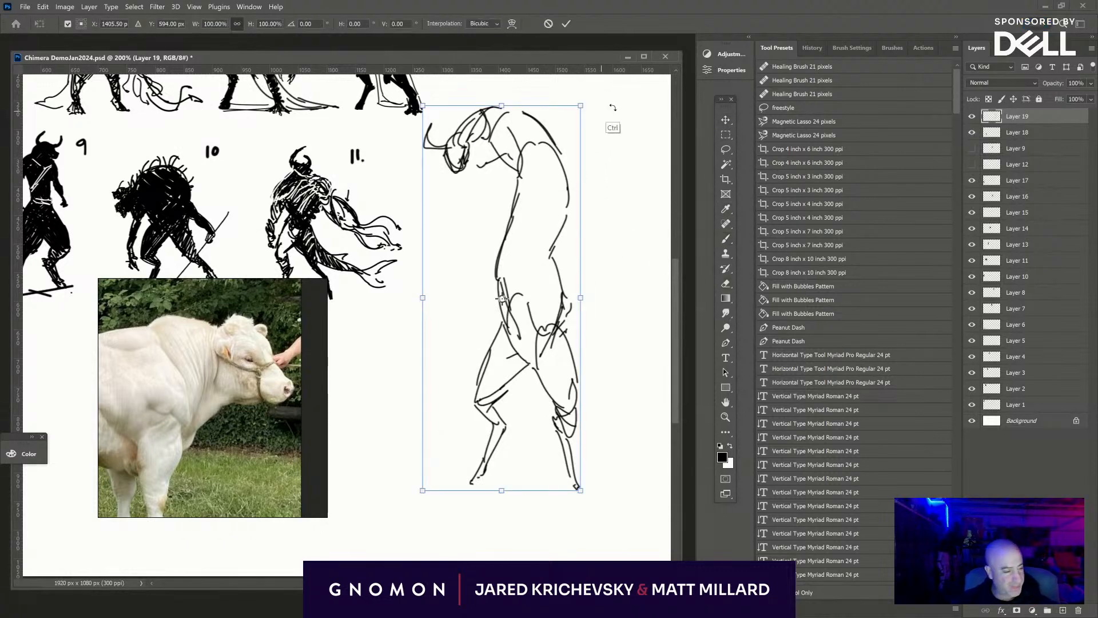
pyautogui.moveTo(581, 105)
pyautogui.mouseDown()
pyautogui.moveTo(556, 164)
pyautogui.moveTo(630, 222)
pyautogui.mouseUp()
pyautogui.press('Return')
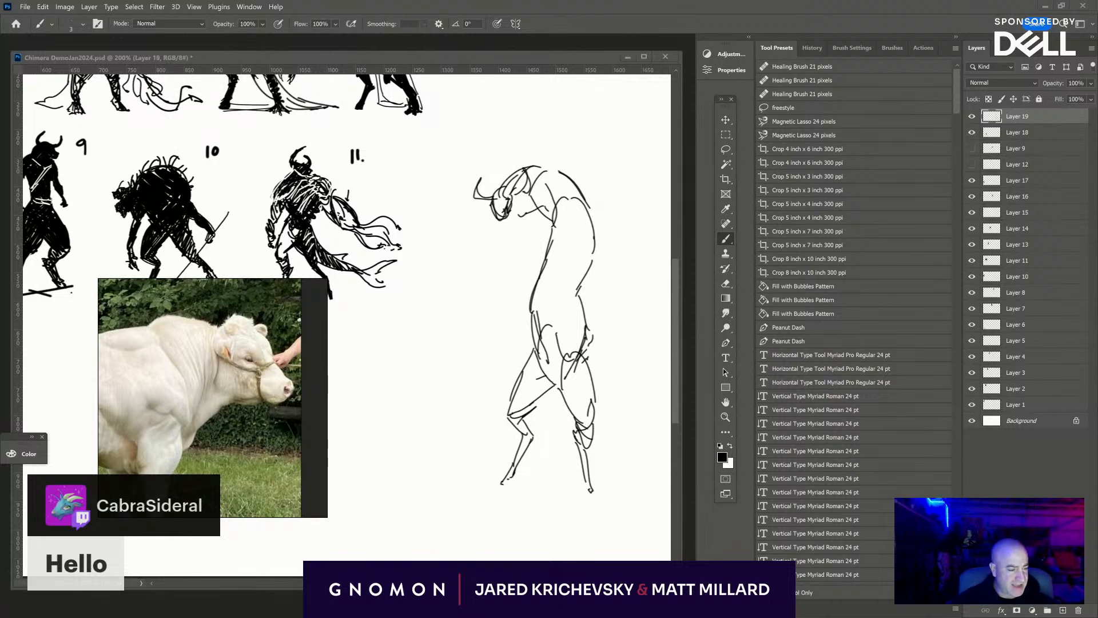
# - Sketch an elongated upper body arching forward and down from the torso, curling in to a small round head at its end
pyautogui.moveTo(549, 207)
pyautogui.mouseDown()
pyautogui.moveTo(510, 228)
pyautogui.moveTo(472, 282)
pyautogui.mouseUp()
pyautogui.moveTo(513, 177)
pyautogui.mouseDown()
pyautogui.moveTo(438, 282)
pyautogui.moveTo(479, 309)
pyautogui.moveTo(505, 279)
pyautogui.moveTo(505, 324)
pyautogui.moveTo(492, 329)
pyautogui.mouseUp()
pyautogui.moveTo(500, 195); pyautogui.dragTo(501, 309)
pyautogui.hotkey('ctrl', 'z')
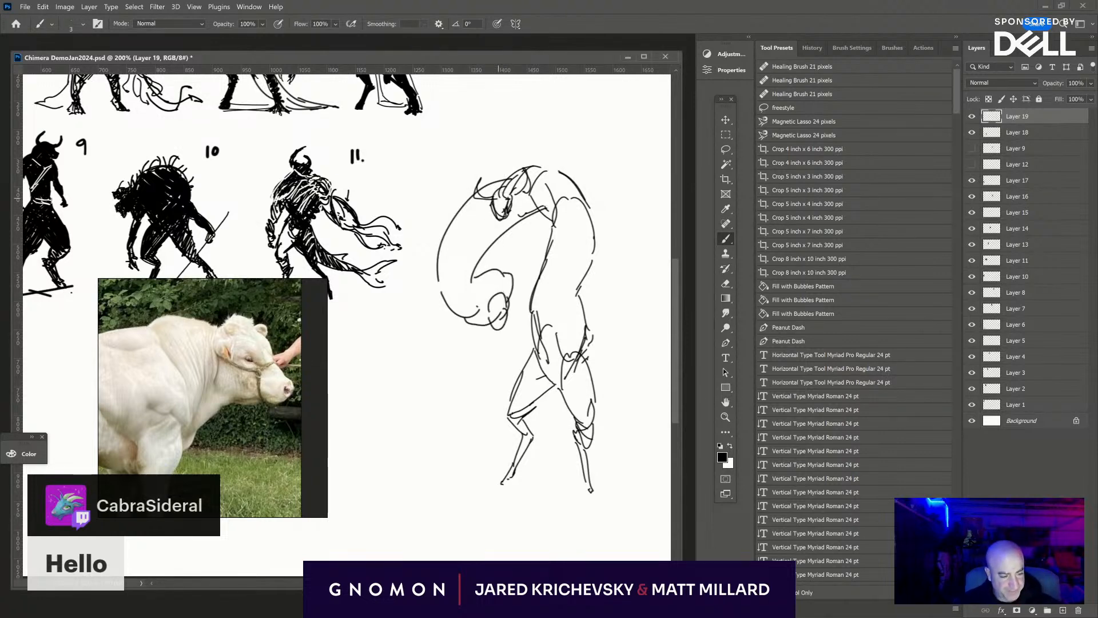
# - Erase the old horned head and neck inside the arch, and redraw the arch's outer contour as one continuous curve
pyautogui.press('e')
pyautogui.moveTo(526, 198)
pyautogui.mouseDown()
pyautogui.moveTo(500, 209)
pyautogui.moveTo(512, 181)
pyautogui.moveTo(534, 171)
pyautogui.mouseUp()
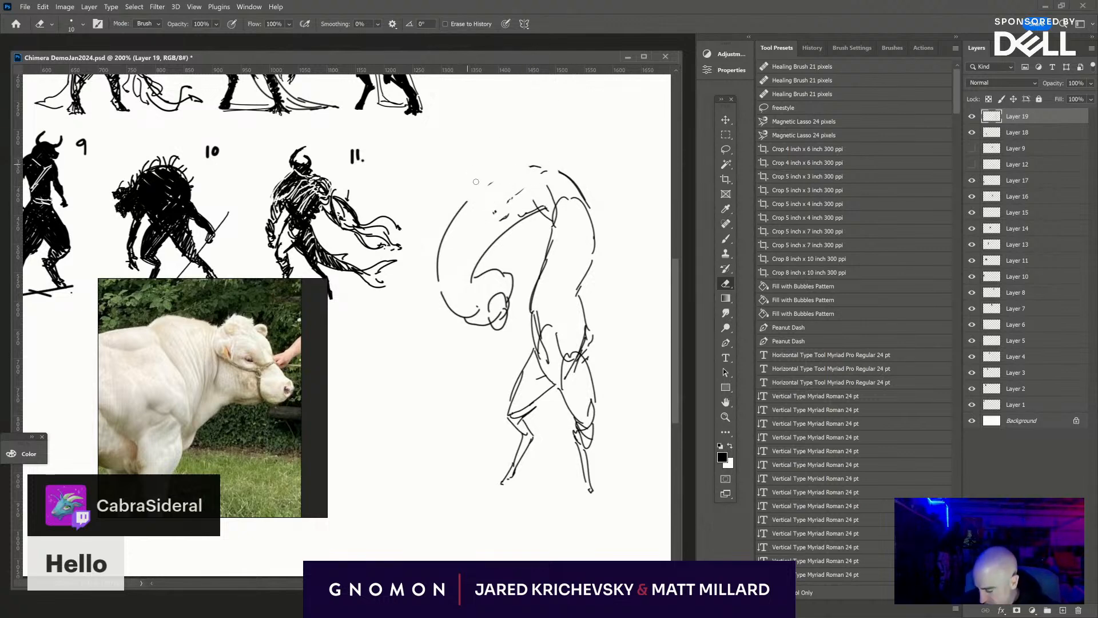
pyautogui.press('b')
pyautogui.moveTo(454, 219); pyautogui.dragTo(522, 166)
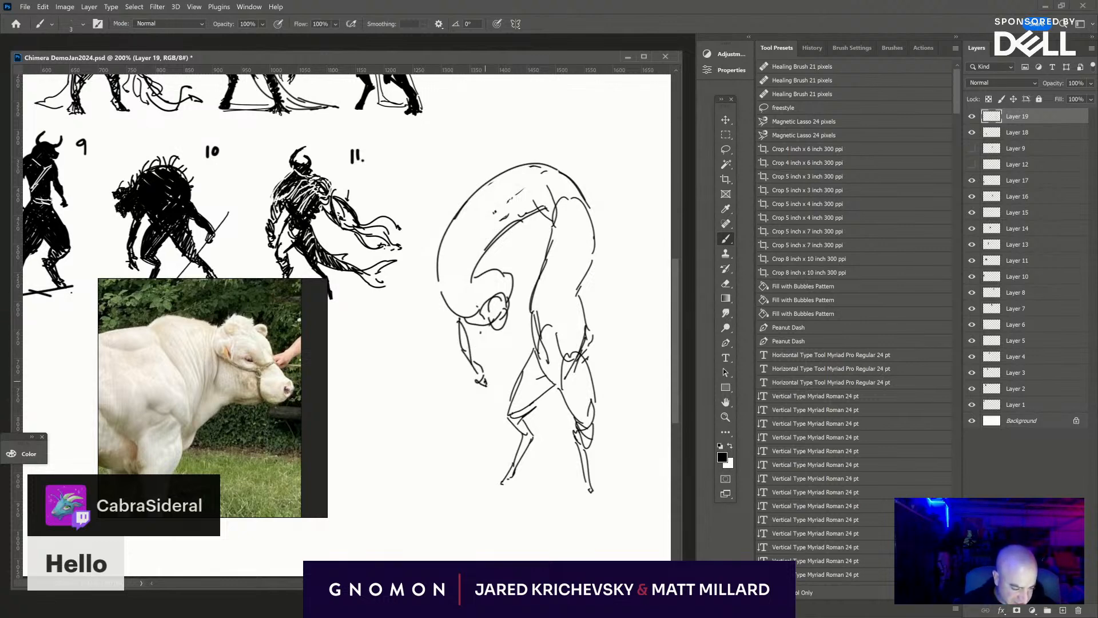
# - Sketch two thin arms hanging from the lowered shoulders, gripping a long-handled axe with its broad blade near the ground
pyautogui.moveTo(492, 330); pyautogui.dragTo(501, 390)
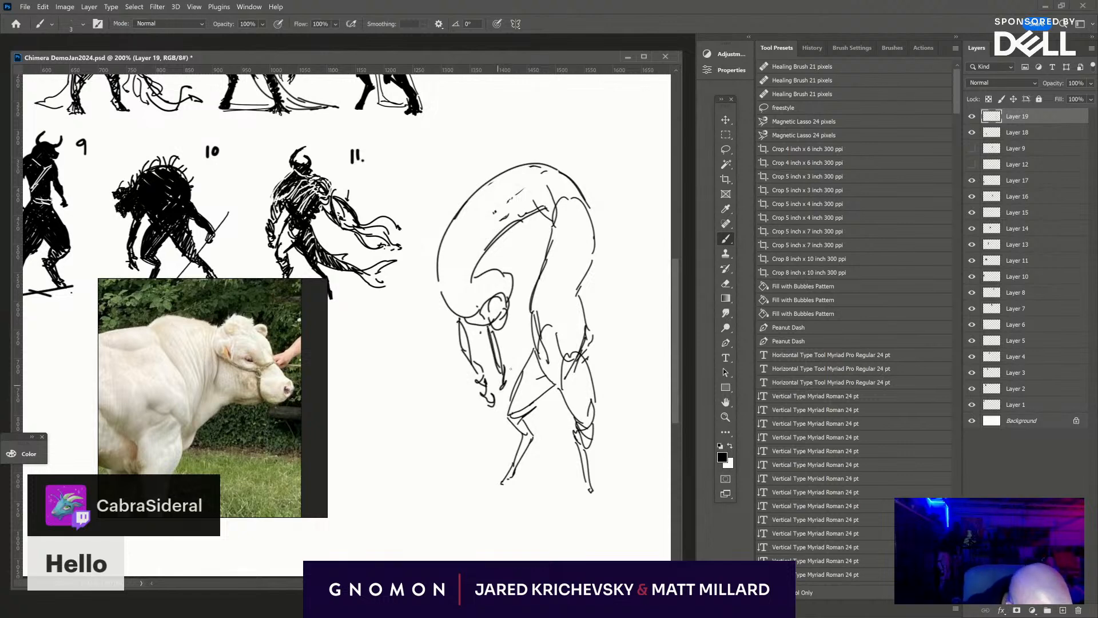
pyautogui.moveTo(519, 353); pyautogui.dragTo(409, 472)
pyautogui.moveTo(492, 394)
pyautogui.mouseDown()
pyautogui.moveTo(471, 486)
pyautogui.moveTo(421, 472)
pyautogui.moveTo(486, 406)
pyautogui.mouseUp()
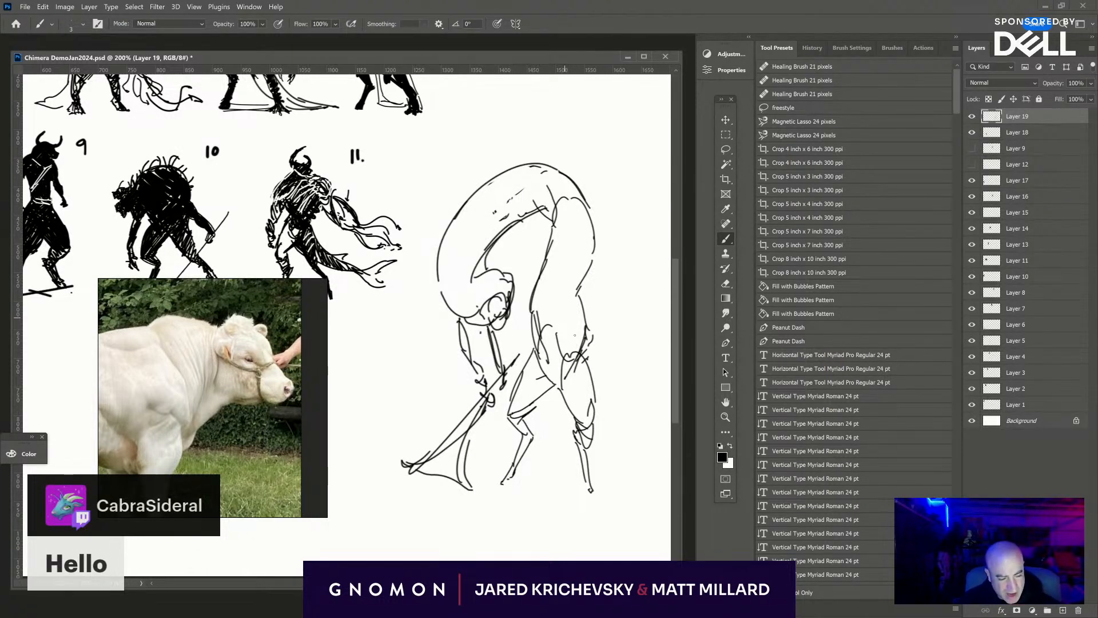
# - Bulge the back's contour outward below the top of the arch, and block in the head with a large solid black dab
pyautogui.moveTo(543, 162)
pyautogui.mouseDown()
pyautogui.moveTo(606, 217)
pyautogui.moveTo(579, 277)
pyautogui.mouseUp()
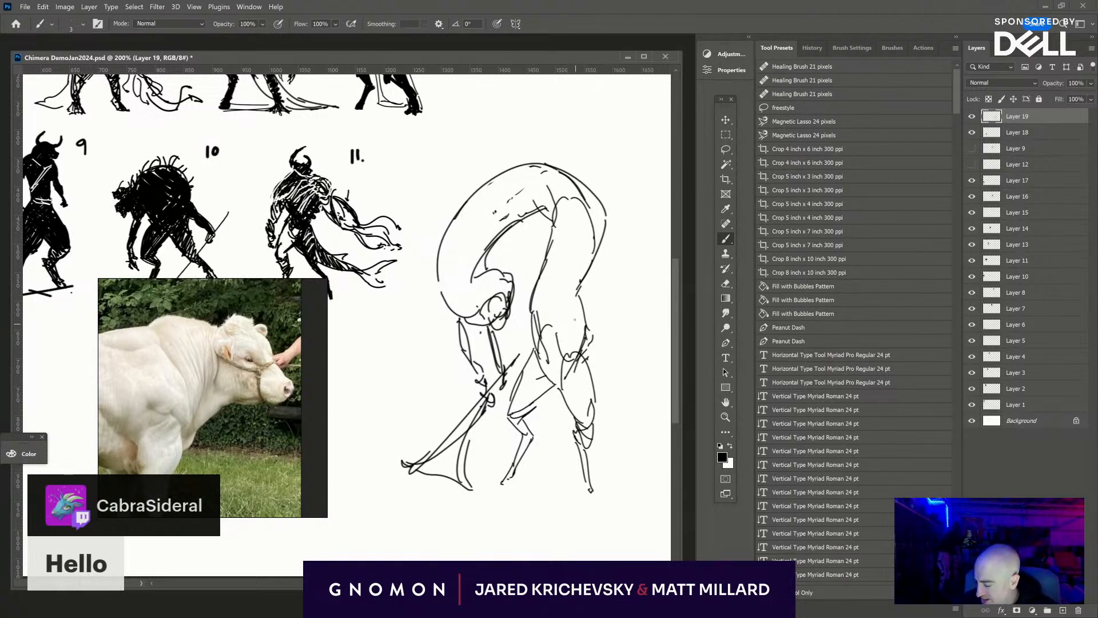
pyautogui.press(']')
pyautogui.press(']')
pyautogui.press(']')
pyautogui.press(']')
pyautogui.press(']')
pyautogui.press(']')
pyautogui.press(']')
pyautogui.click(501, 307)
pyautogui.click(499, 313)
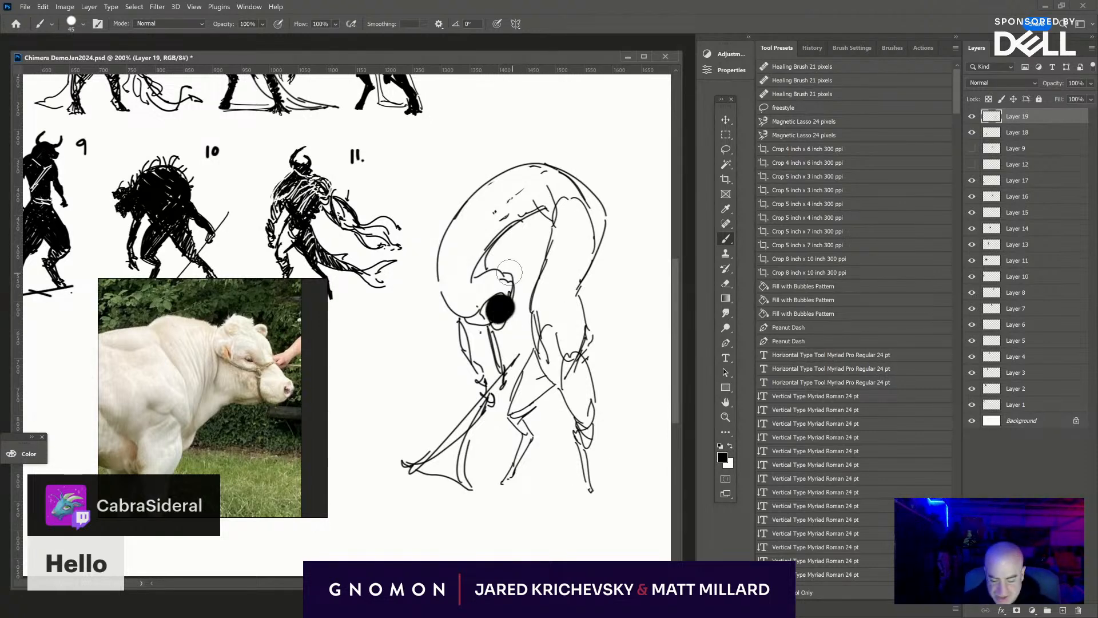
pyautogui.hotkey('ctrl', 'z')
# - Fill the upright torso from the top of the arch down to the pelvis in solid black with a 30-pixel brush
pyautogui.press('[')
pyautogui.press('[')
pyautogui.press('[')
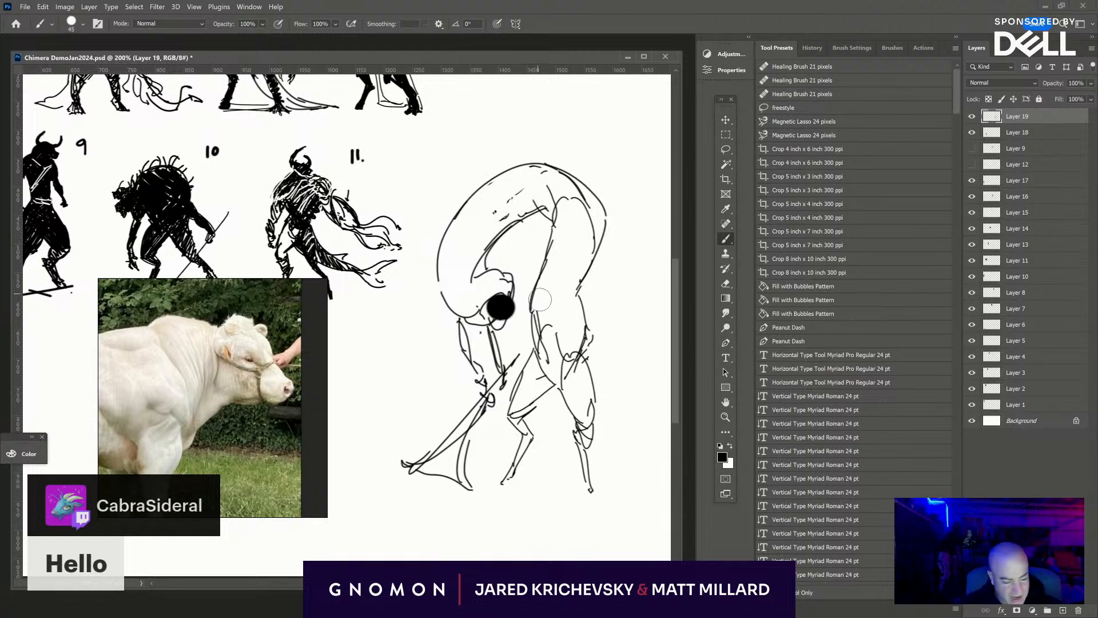
pyautogui.moveTo(493, 434)
pyautogui.mouseDown()
pyautogui.moveTo(808, 355)
pyautogui.moveTo(454, 404)
pyautogui.moveTo(378, 401)
pyautogui.mouseUp()
pyautogui.moveTo(430, 290)
pyautogui.mouseDown()
pyautogui.moveTo(432, 313)
pyautogui.moveTo(424, 264)
pyautogui.moveTo(430, 313)
pyautogui.moveTo(457, 344)
pyautogui.moveTo(459, 302)
pyautogui.moveTo(426, 278)
pyautogui.moveTo(442, 221)
pyautogui.moveTo(453, 245)
pyautogui.moveTo(470, 211)
pyautogui.moveTo(451, 189)
pyautogui.moveTo(445, 212)
pyautogui.moveTo(456, 187)
pyautogui.moveTo(463, 226)
pyautogui.moveTo(443, 160)
pyautogui.moveTo(481, 212)
pyautogui.moveTo(516, 235)
pyautogui.mouseUp()
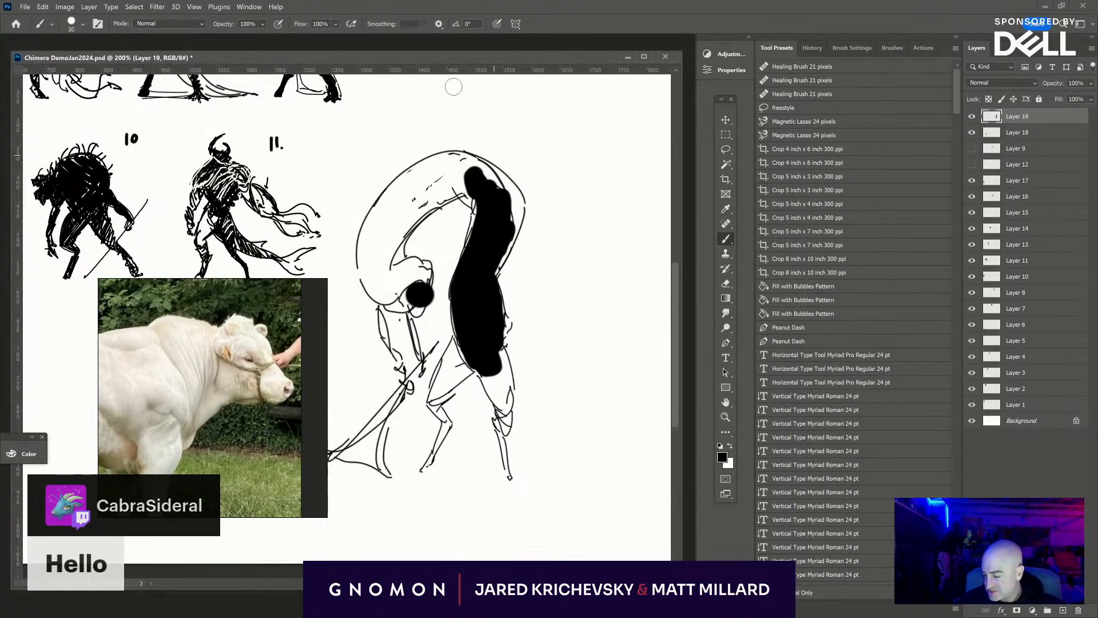
# - Reduce the brush size to 15 pixels
pyautogui.press('[')
pyautogui.press('[')
pyautogui.press('[')
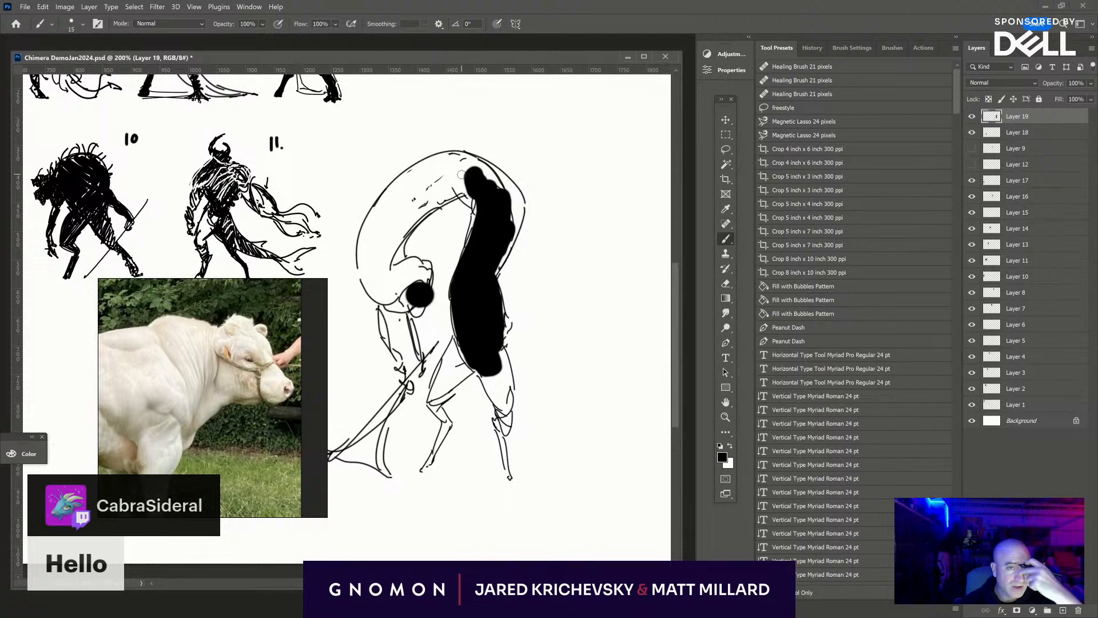
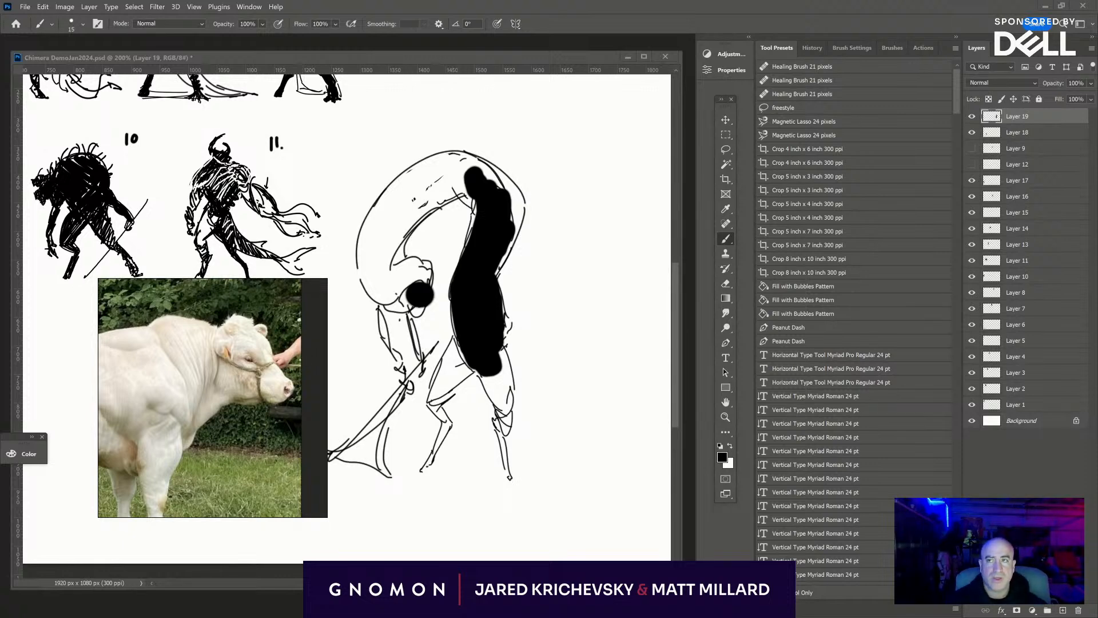
# - Switch to the Chrome browser and run a Google image search for "damascus goats"
pyautogui.moveTo(535, 0); pyautogui.dragTo(701, 176)
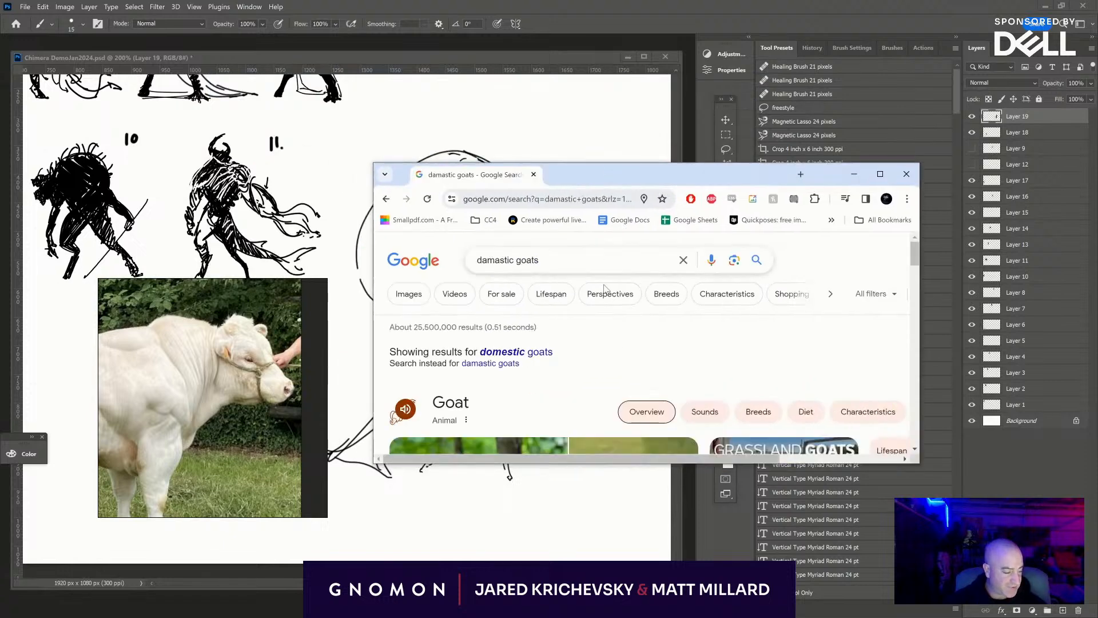
pyautogui.moveTo(581, 260); pyautogui.dragTo(466, 241)
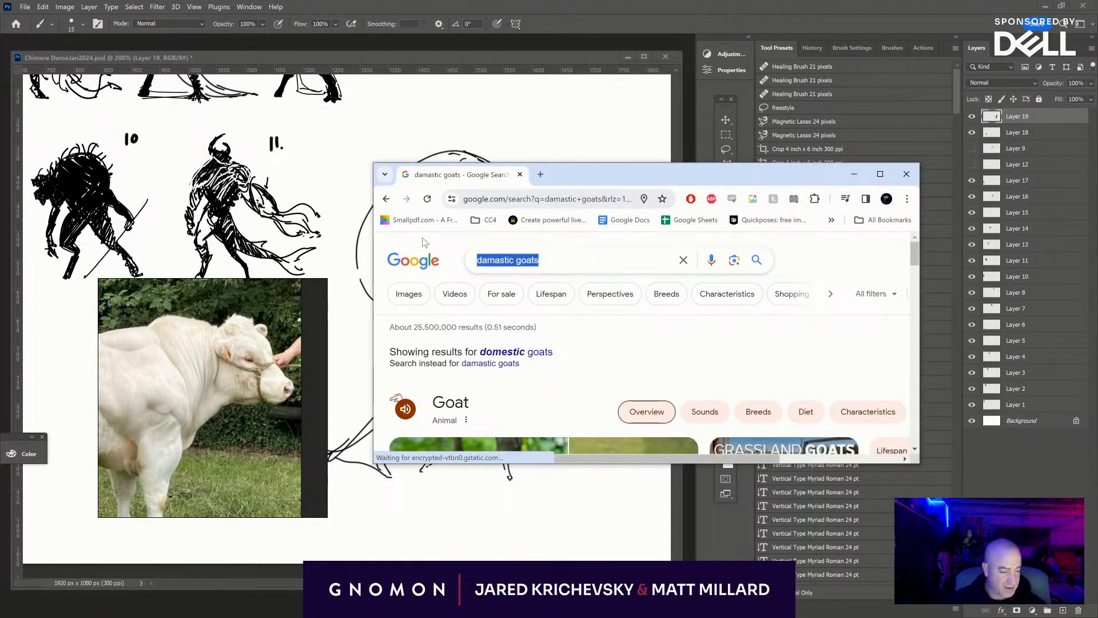
pyautogui.write('da')
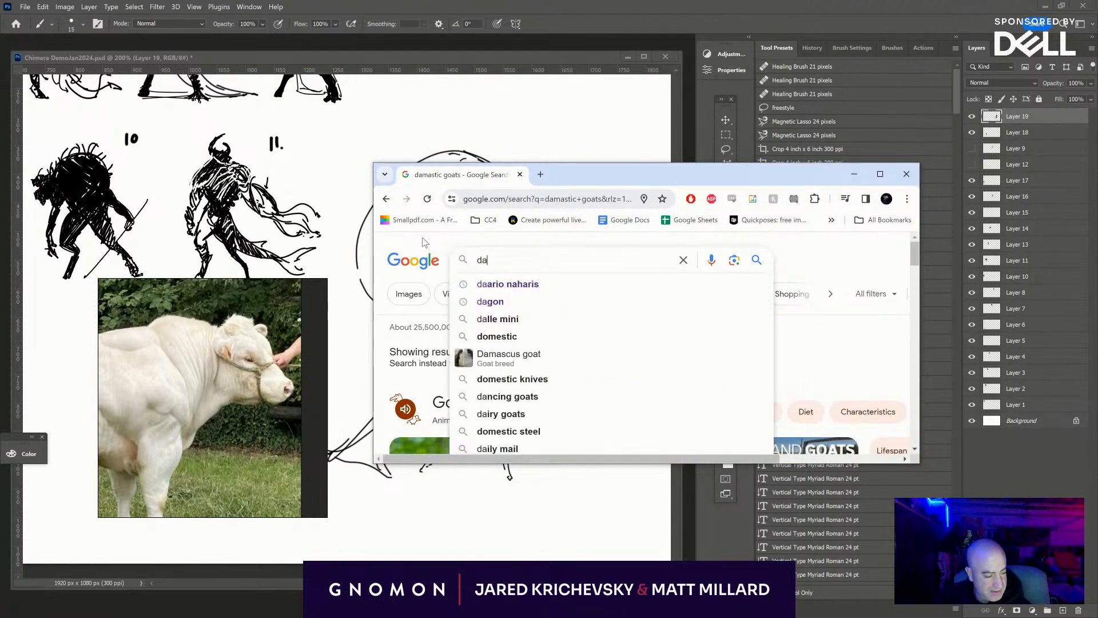
pyautogui.write('mascus goats')
pyautogui.press('Return')
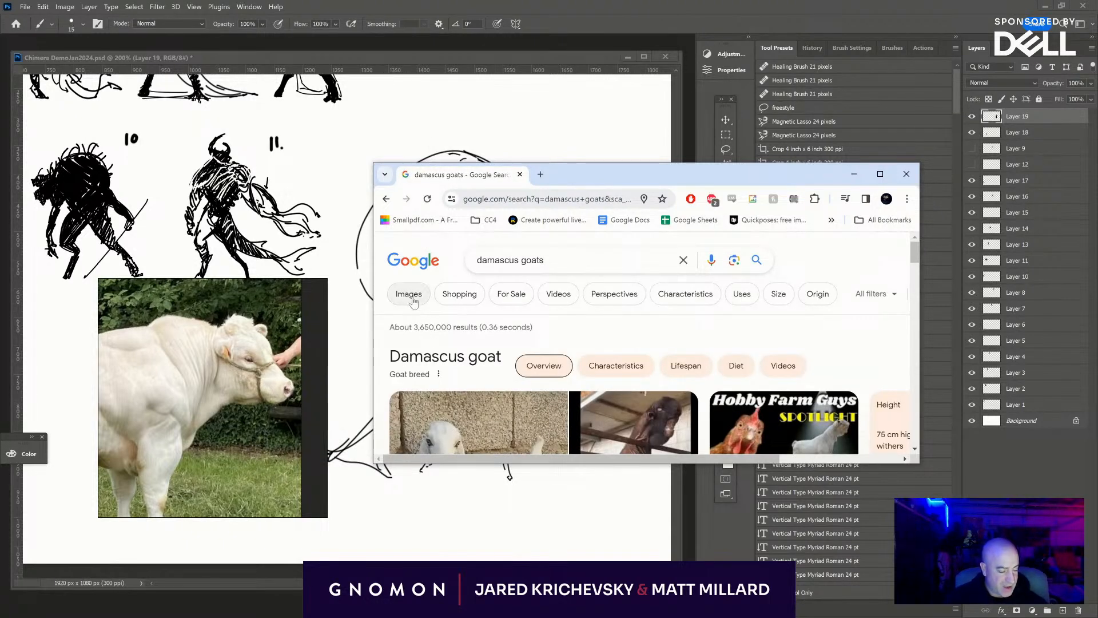
pyautogui.click(409, 294)
# - Browse the Damascus goat image results, previewing the X.com and Facebook pictures
pyautogui.moveTo(818, 171); pyautogui.dragTo(747, 109)
pyautogui.click(751, 343)
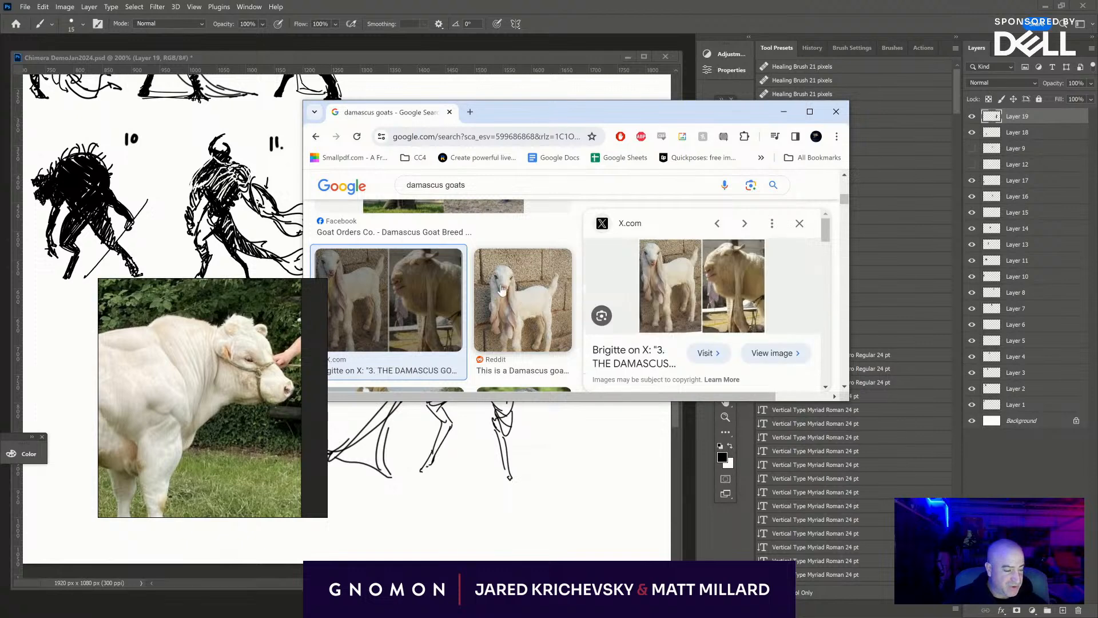
pyautogui.scroll(-2, 489, 270)
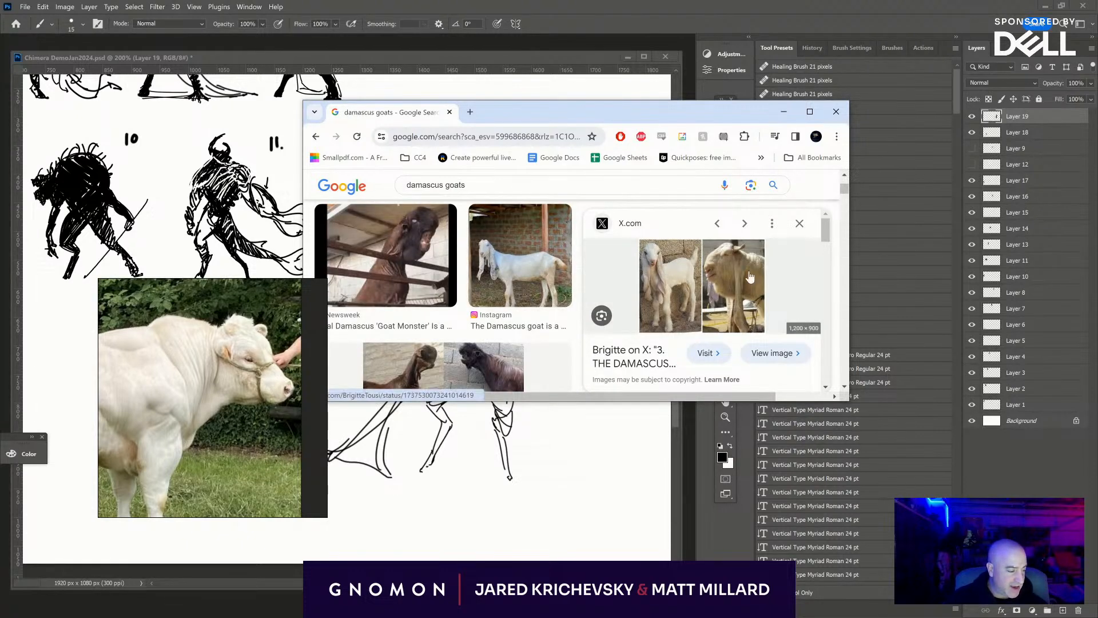
pyautogui.scroll(-3, 471, 306)
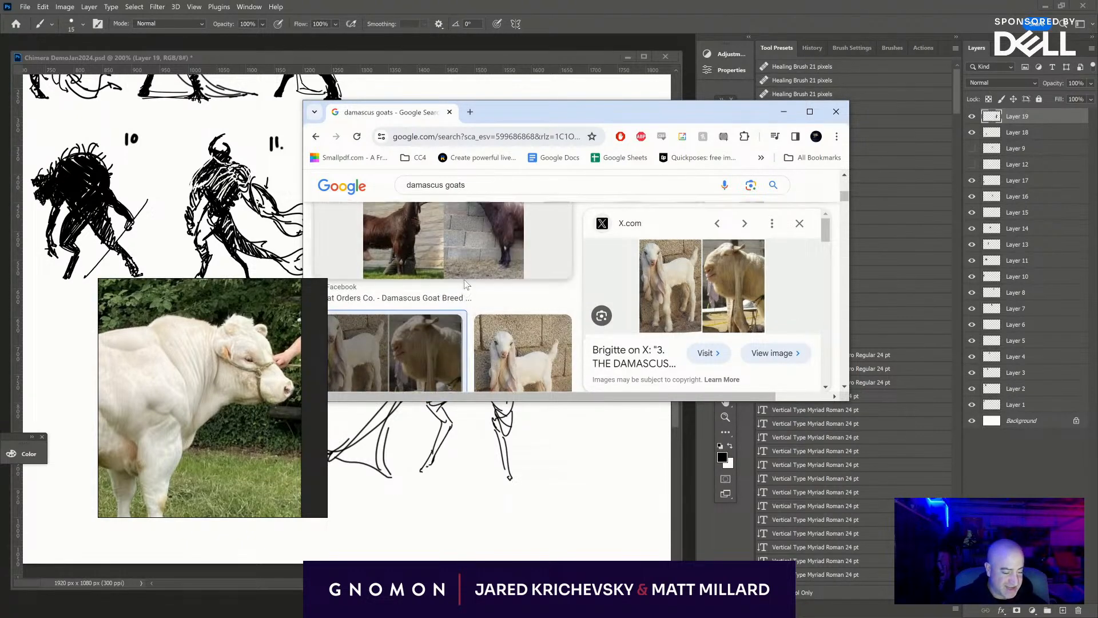
pyautogui.click(471, 306)
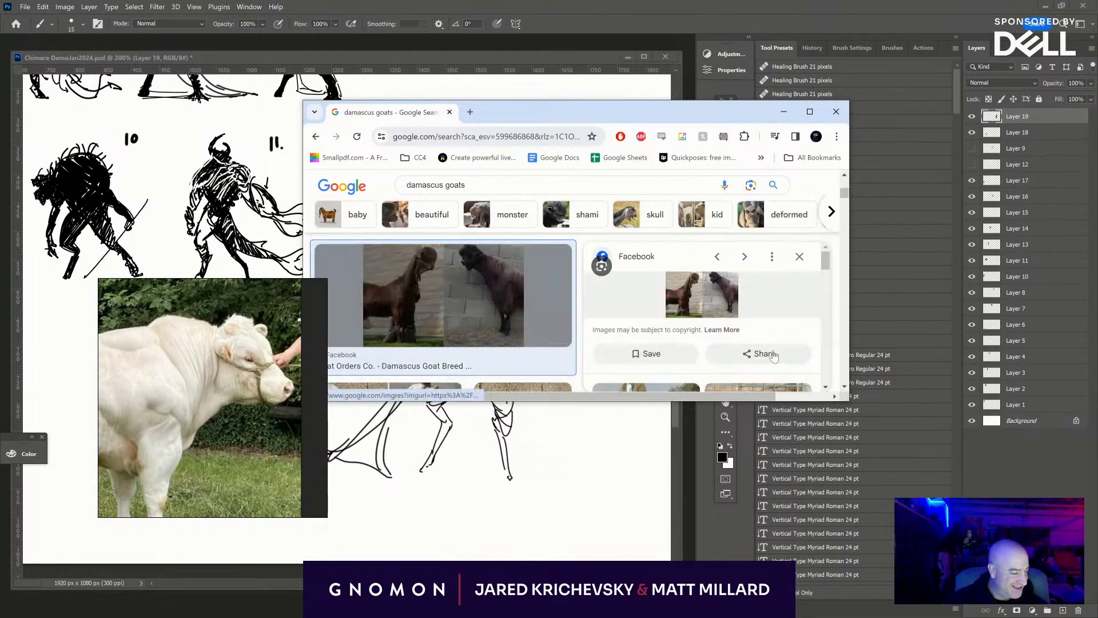
# - Maximize the browser and preview the close-up of the black Damascus goat's head from Facebook
pyautogui.click(809, 112)
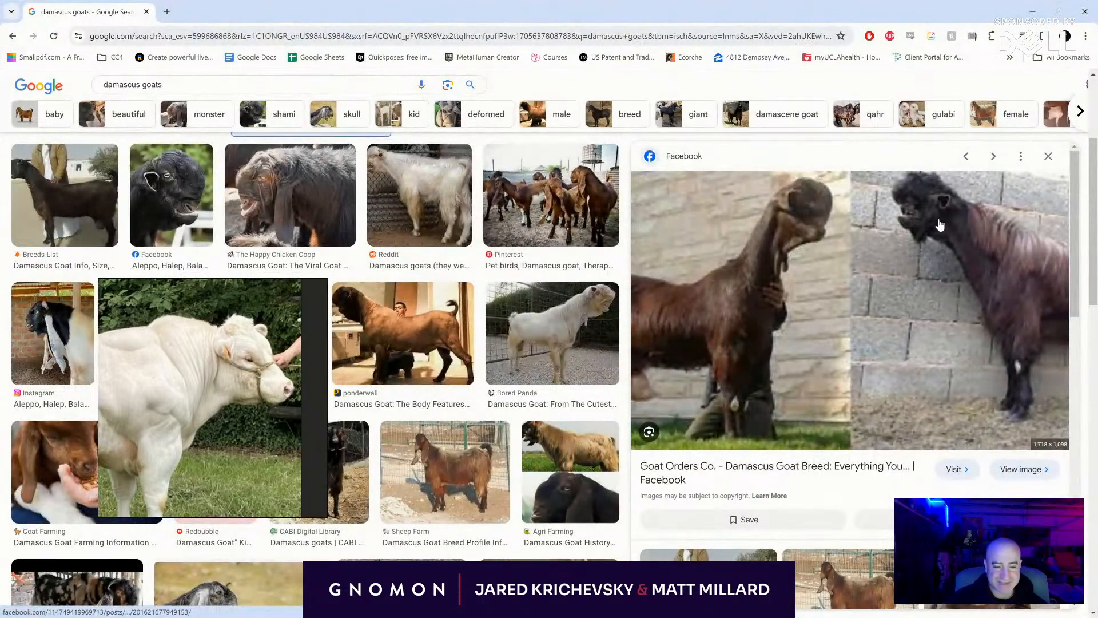
pyautogui.scroll(3, 340, 207)
pyautogui.scroll(-3, 197, 183)
pyautogui.click(189, 189)
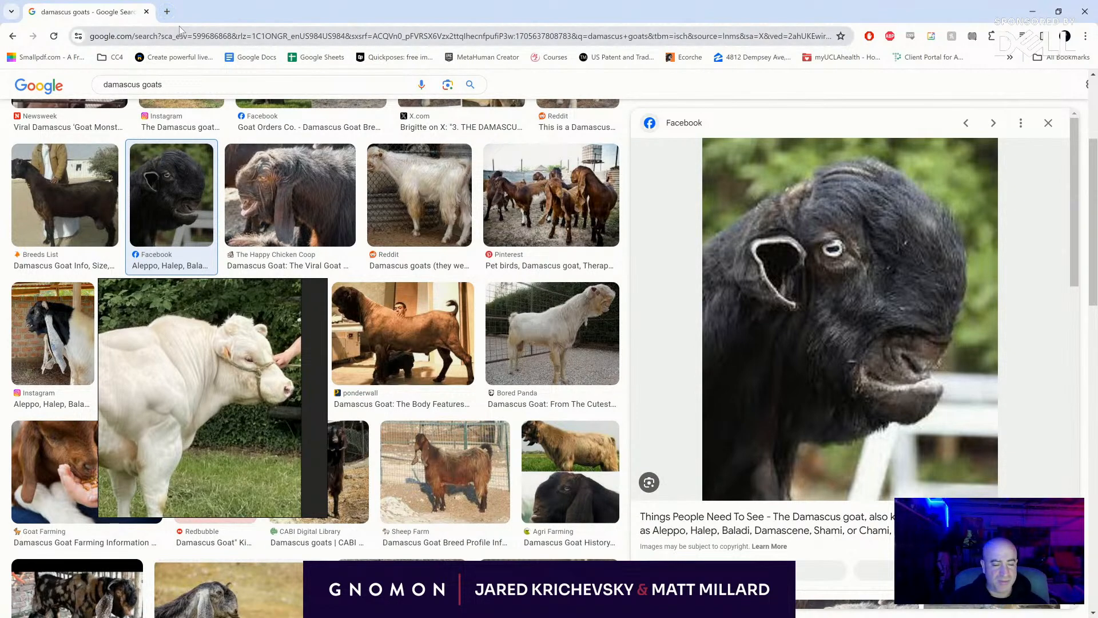
# - Run a Google image search for "American Brahman Bulls" in a new browser tab
pyautogui.click(169, 13)
pyautogui.write('American Brahman Bulls')
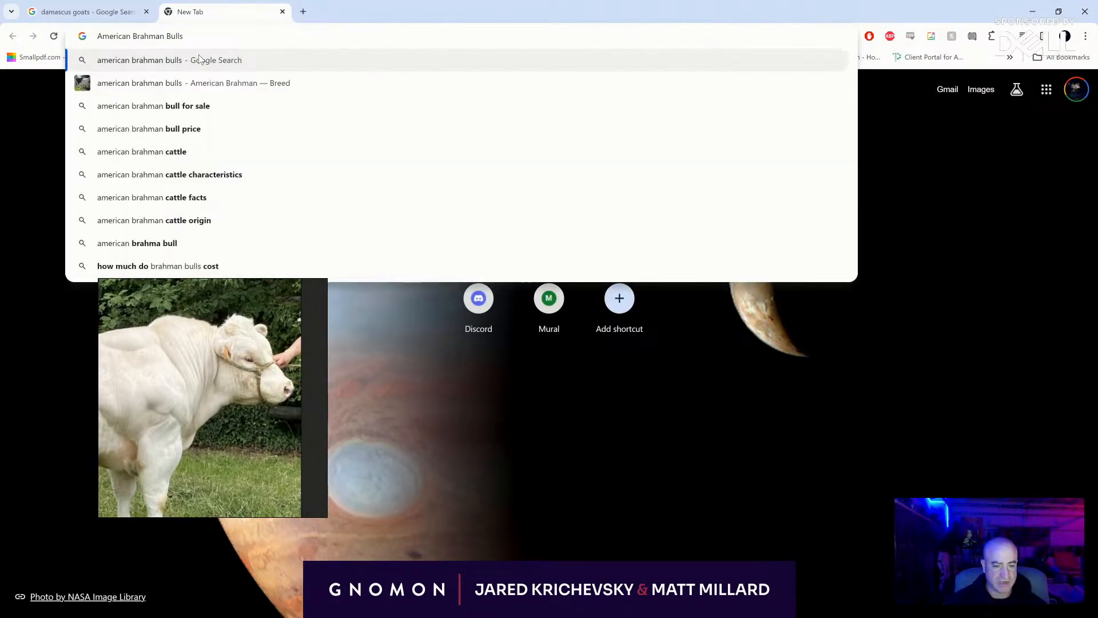
pyautogui.press('Return')
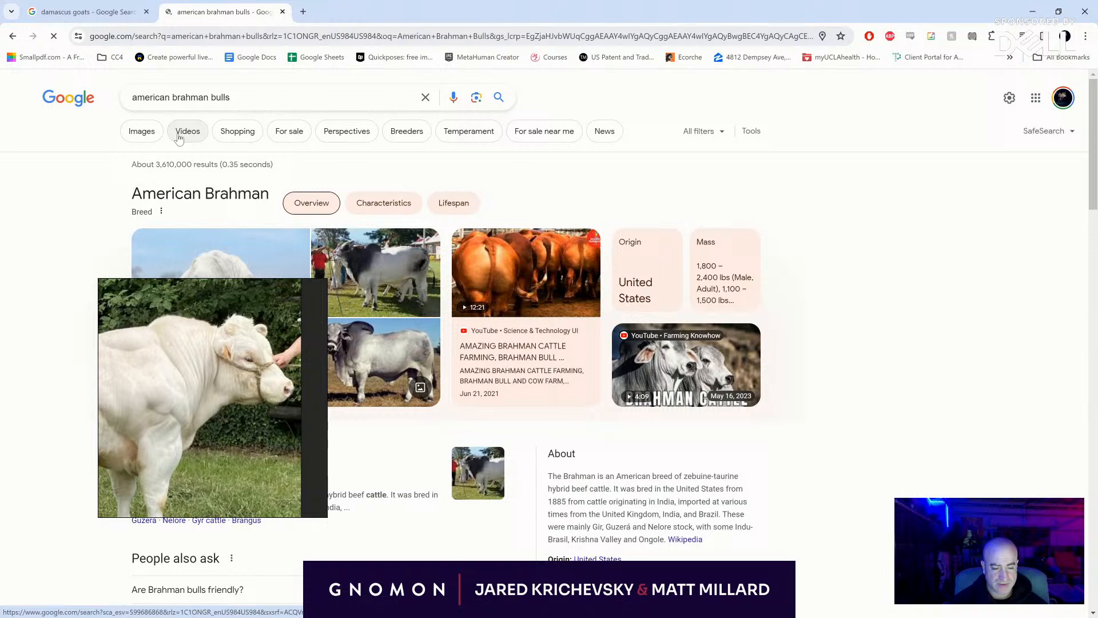
pyautogui.click(147, 130)
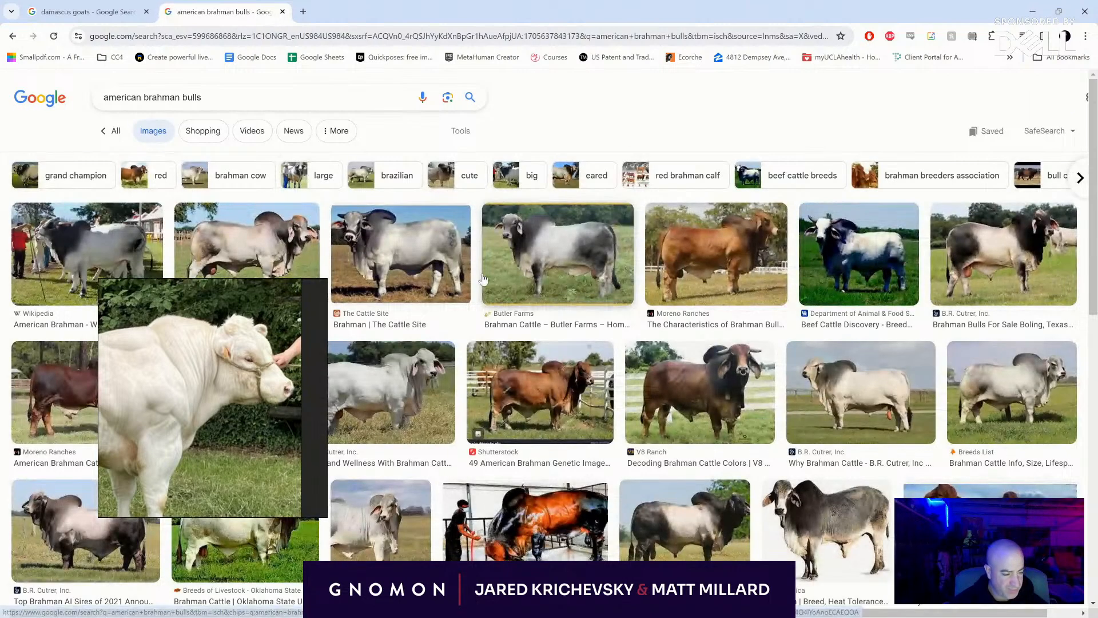
# - Preview the Butler Farms, The Cattle Site and V8 Ranch pictures of Brahman bulls
pyautogui.click(513, 268)
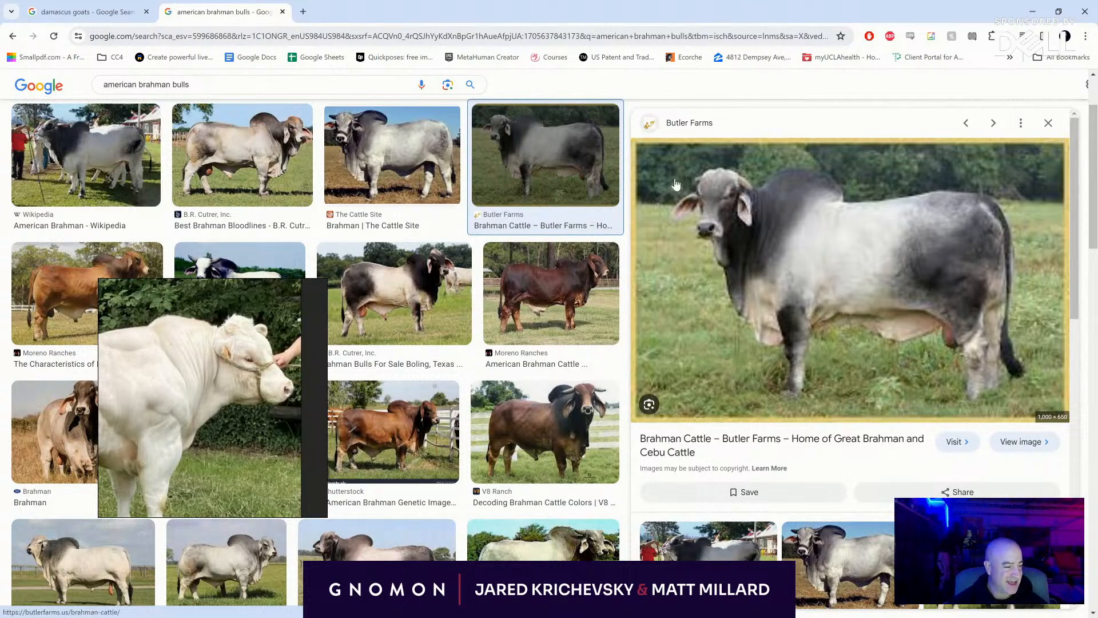
pyautogui.click(394, 149)
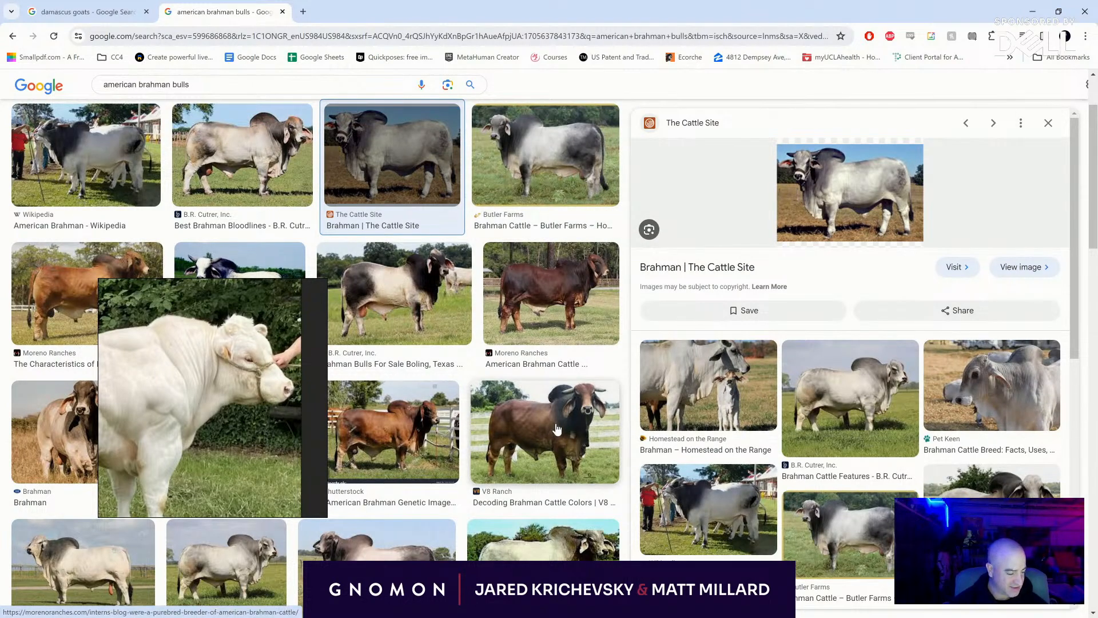
pyautogui.click(558, 429)
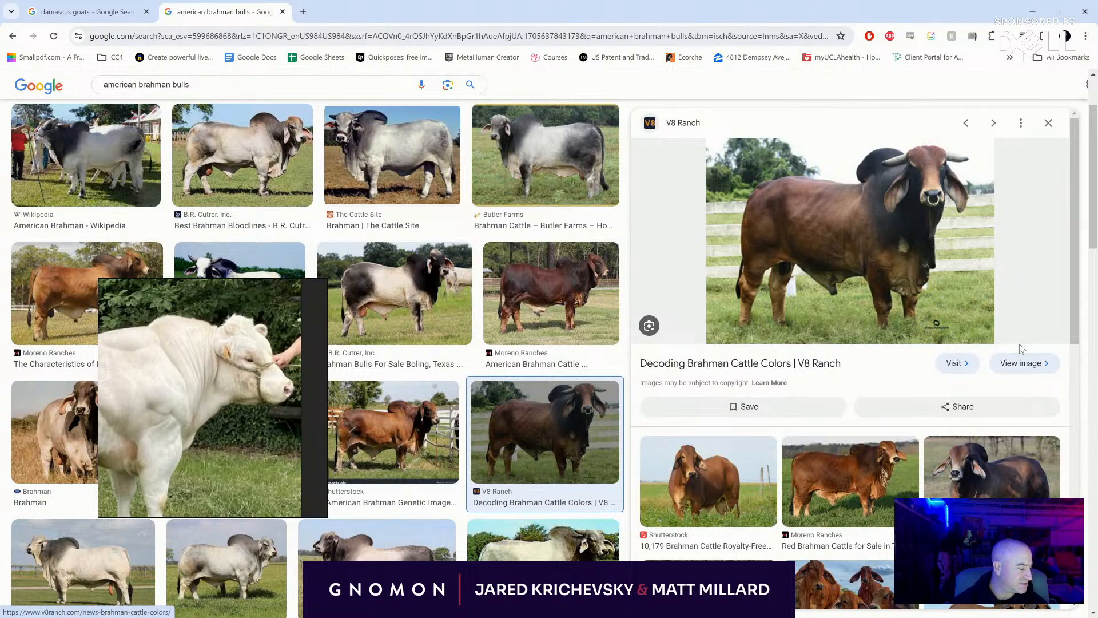
# - Copy the V8 Ranch brown bull image into the floating reference board and frame its horned head close up
pyautogui.rightClick(921, 237)
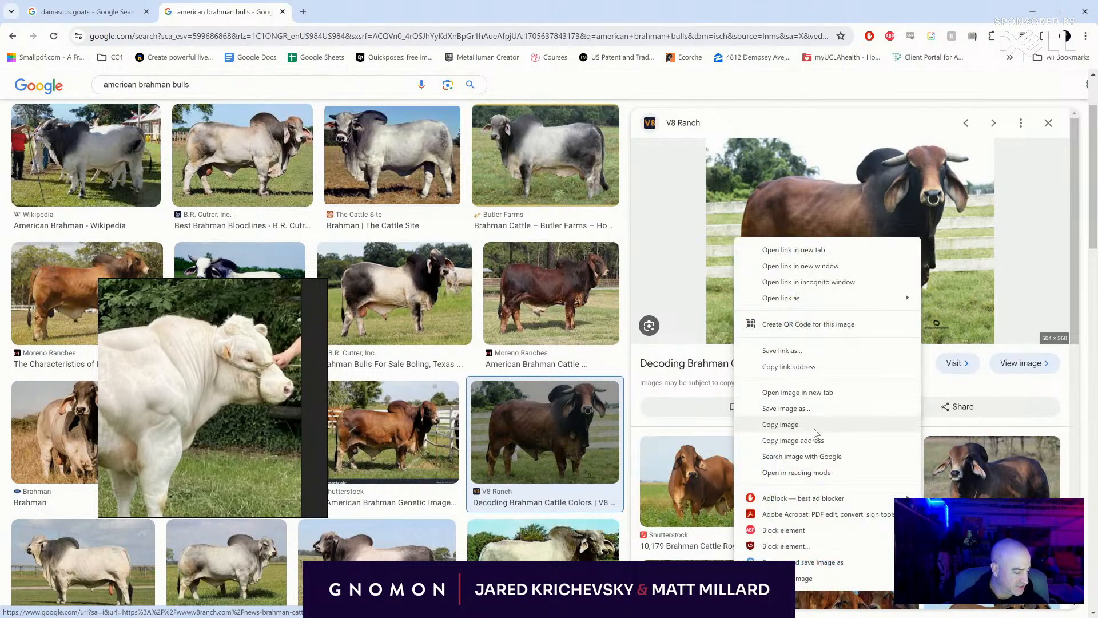
pyautogui.click(770, 424)
pyautogui.scroll(-5, 218, 392)
pyautogui.moveTo(219, 393); pyautogui.dragTo(165, 395)
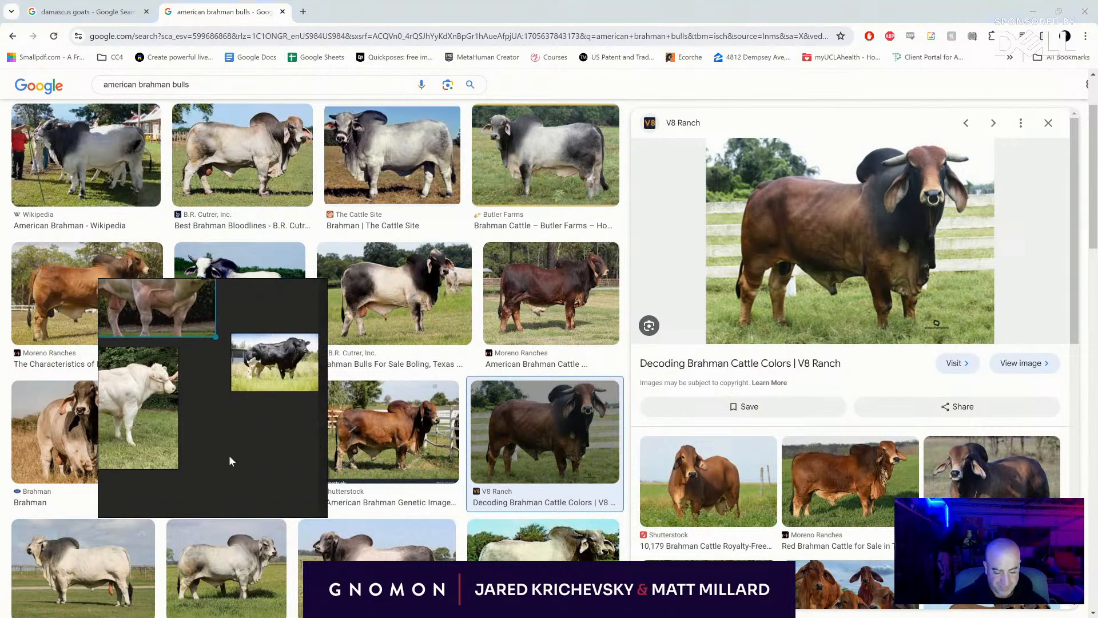
pyautogui.click(229, 455)
pyautogui.hotkey('ctrl', 'v')
pyautogui.scroll(10, 224, 426)
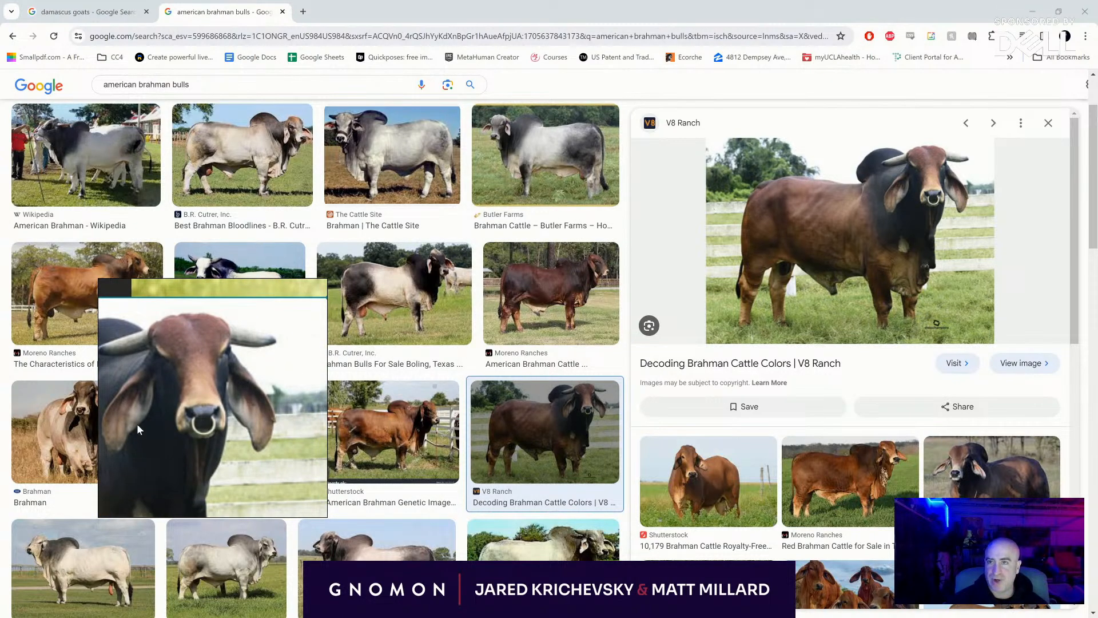
pyautogui.scroll(4, 205, 391)
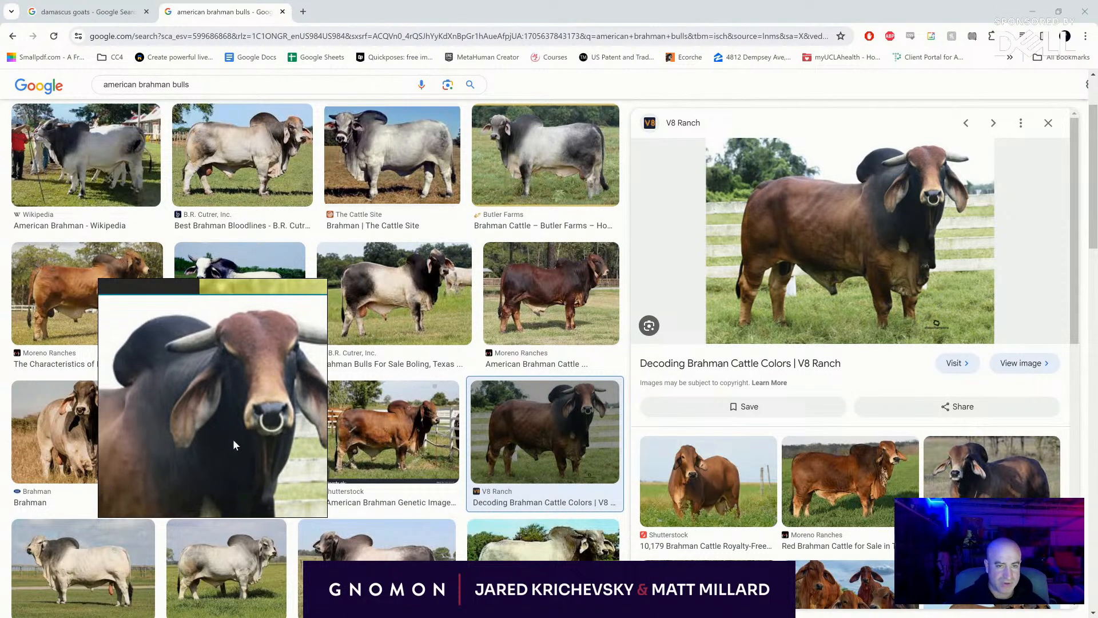
pyautogui.scroll(3, 250, 396)
pyautogui.scroll(-3, 251, 399)
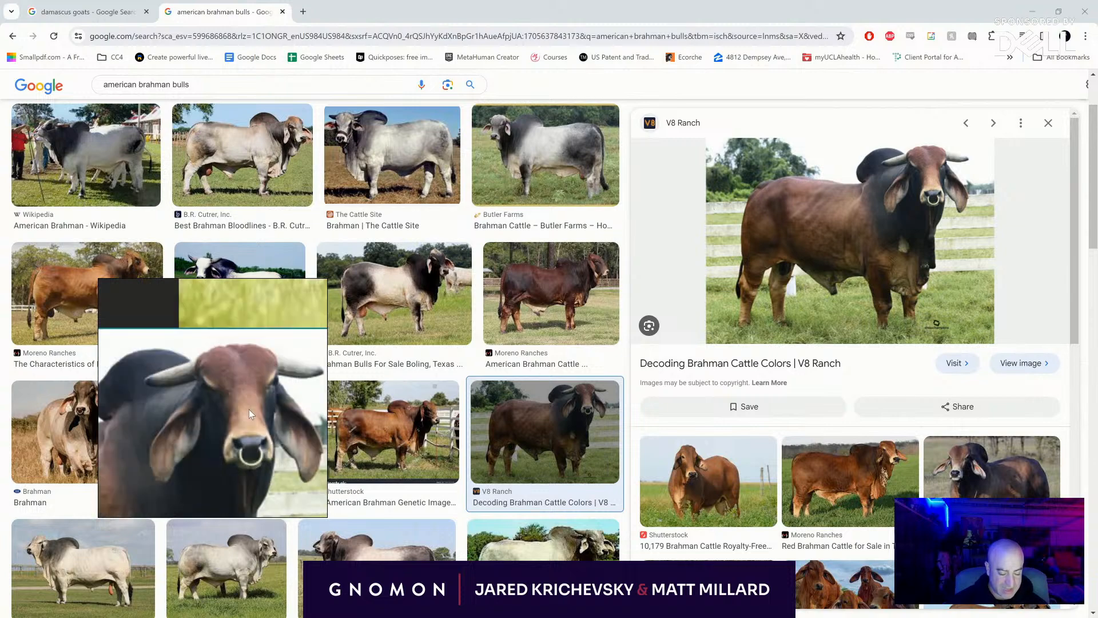
pyautogui.moveTo(248, 409); pyautogui.dragTo(216, 385)
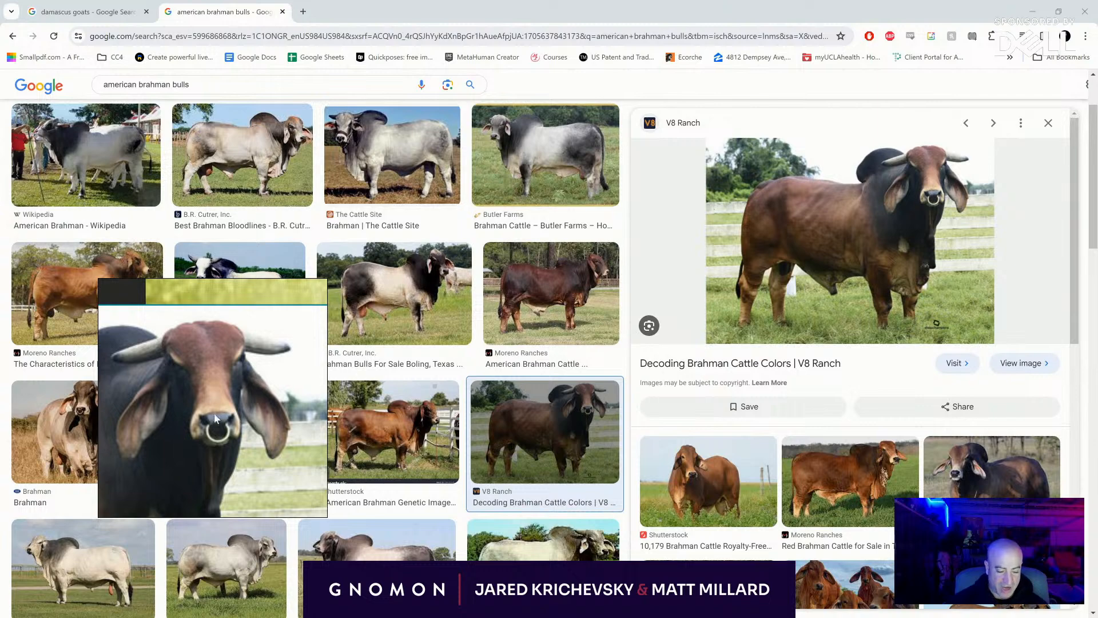
# - Find the grey Brahman bull image from Britannica and add it to the reference board
pyautogui.scroll(-7, 550, 320)
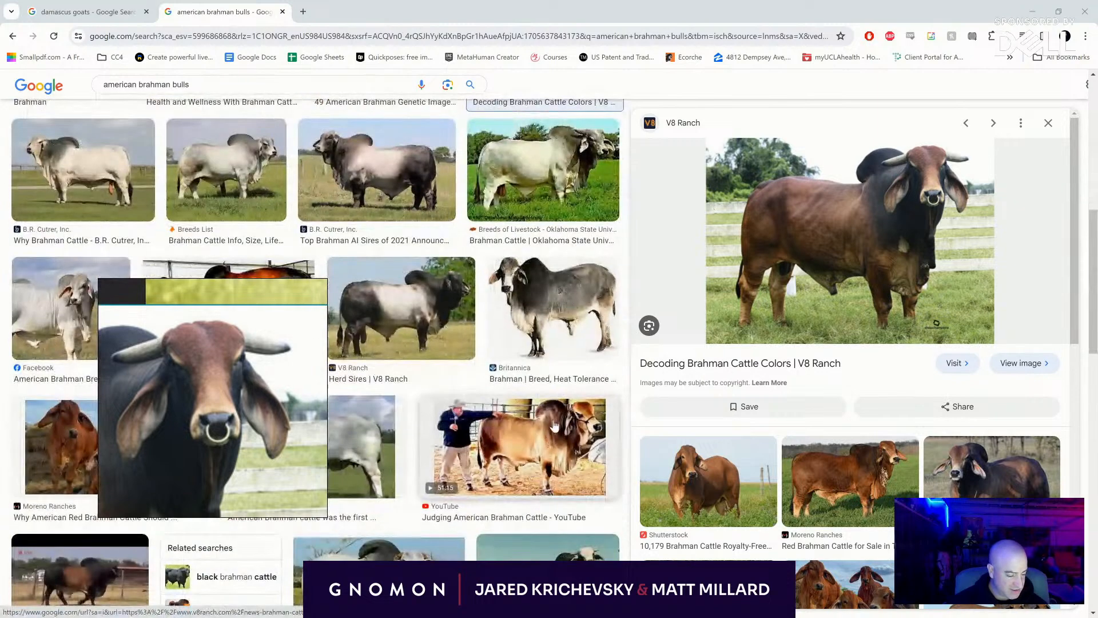
pyautogui.click(553, 307)
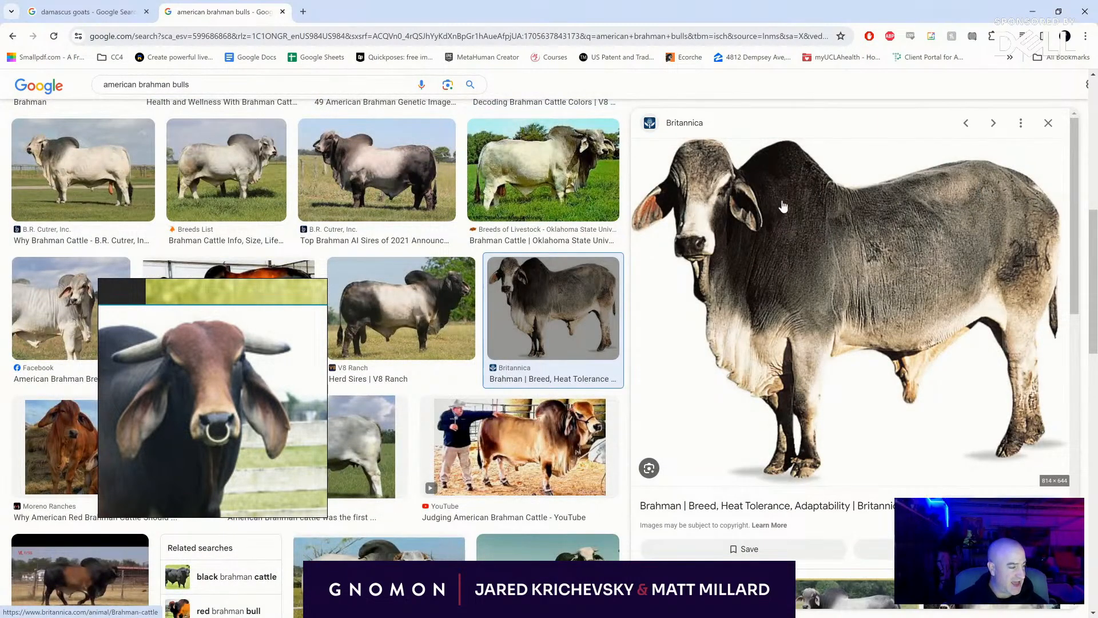
pyautogui.moveTo(858, 321); pyautogui.dragTo(267, 463)
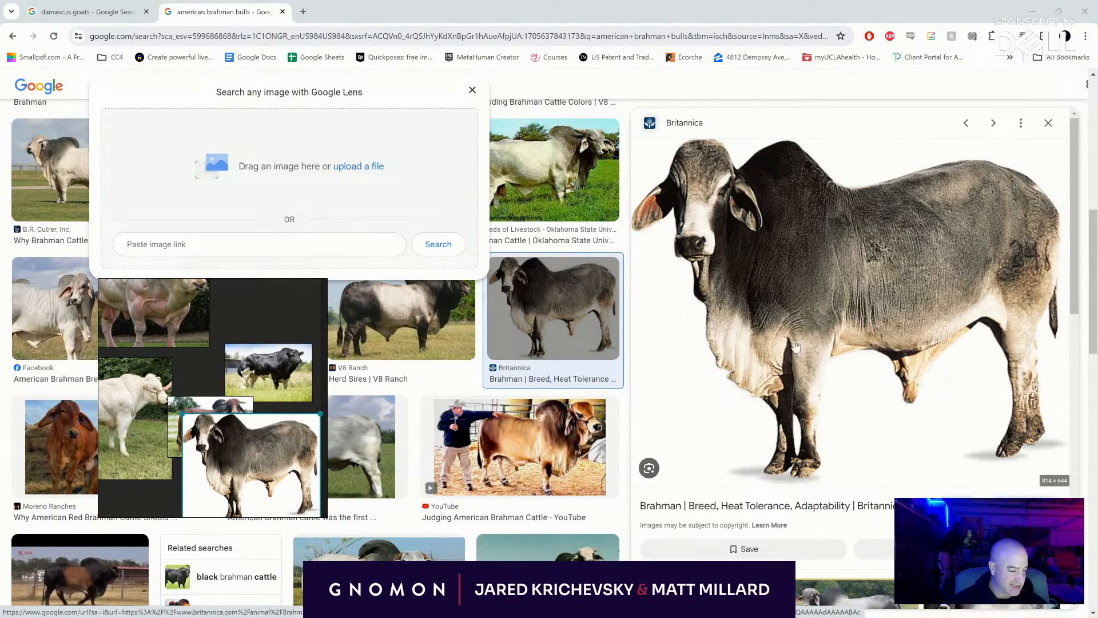
# - Add the "Judging American Brahman Cattle" image to the reference board and frame the bull's head and hump
pyautogui.scroll(-2, 533, 315)
pyautogui.click(533, 314)
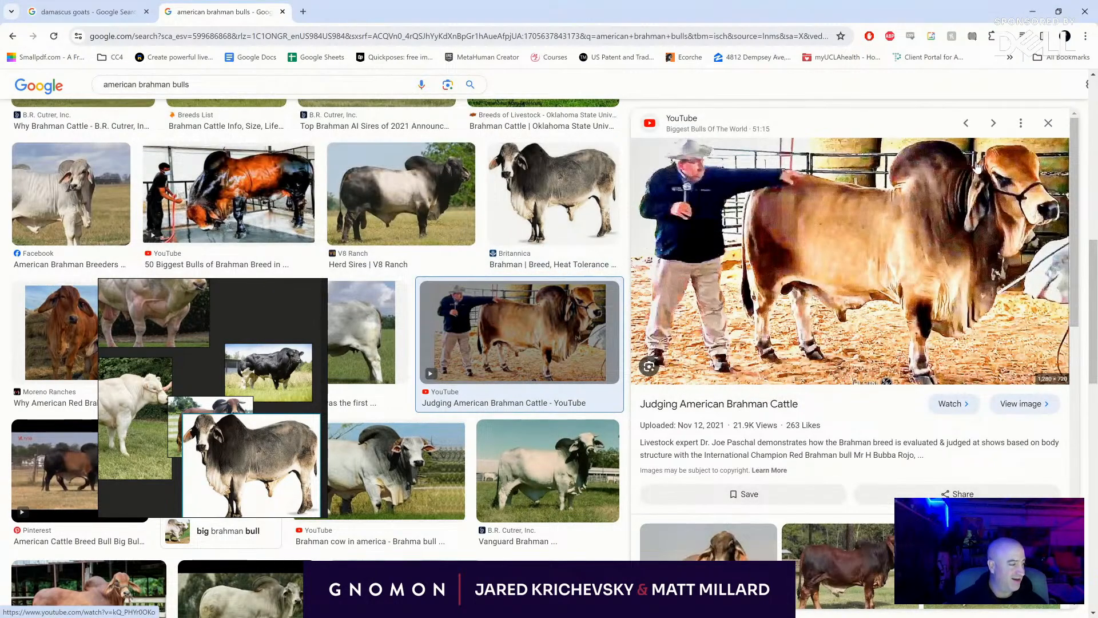
pyautogui.moveTo(964, 239); pyautogui.dragTo(203, 474)
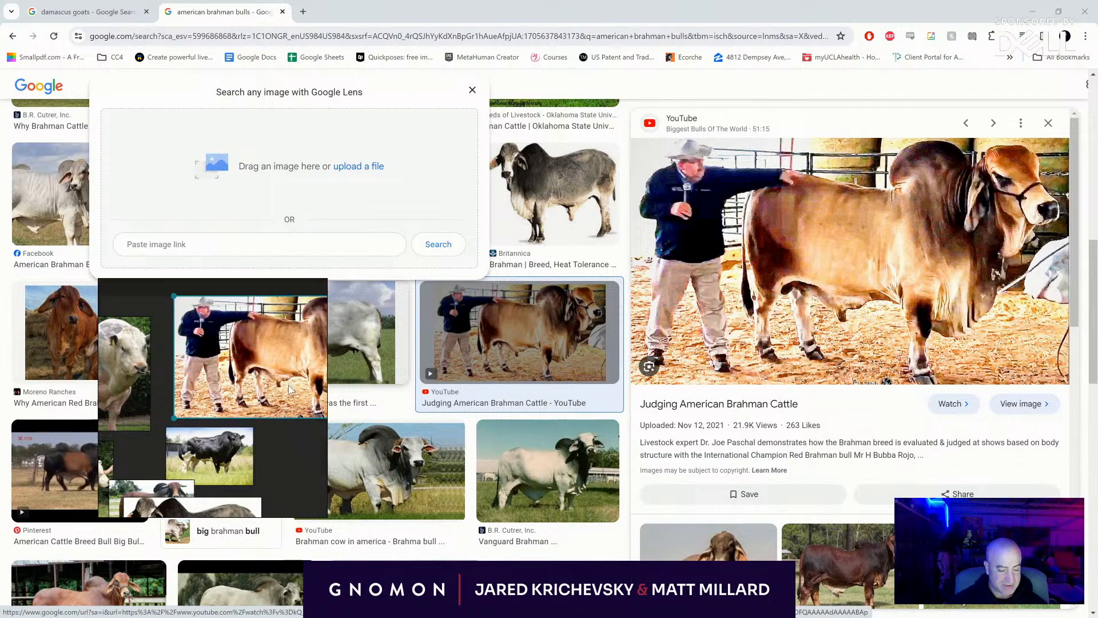
pyautogui.scroll(5, 244, 355)
pyautogui.scroll(-5, 244, 354)
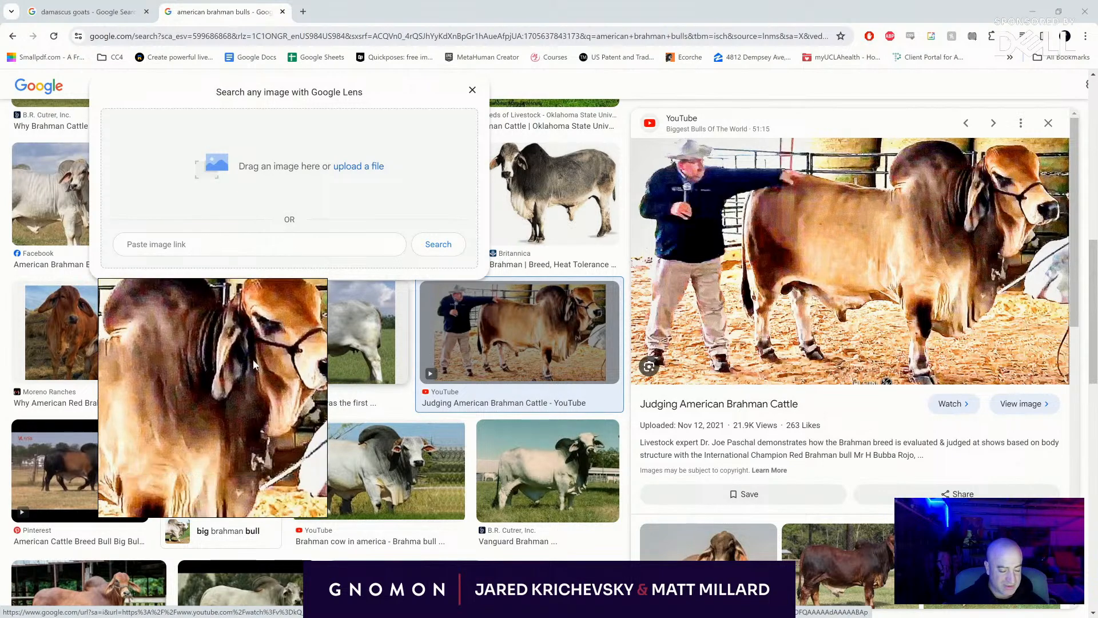
pyautogui.moveTo(285, 407); pyautogui.dragTo(214, 440)
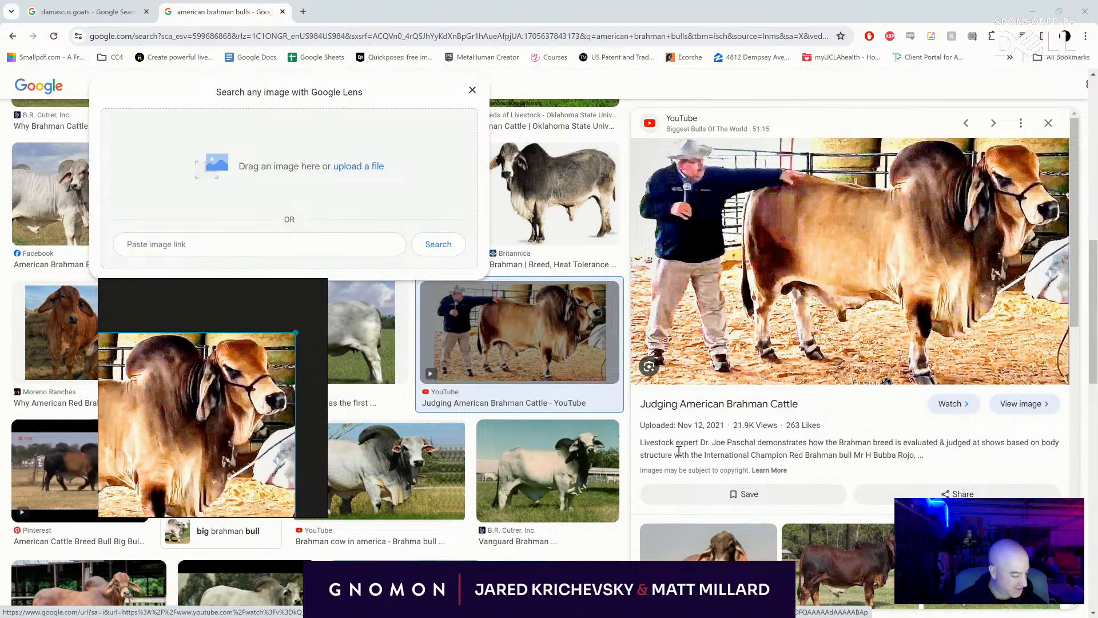
# - Add the "Standard of Excellence - Brahman" image from the related results to the reference board and enlarge the central grey bull's head
pyautogui.scroll(-6, 709, 486)
pyautogui.scroll(-5, 713, 495)
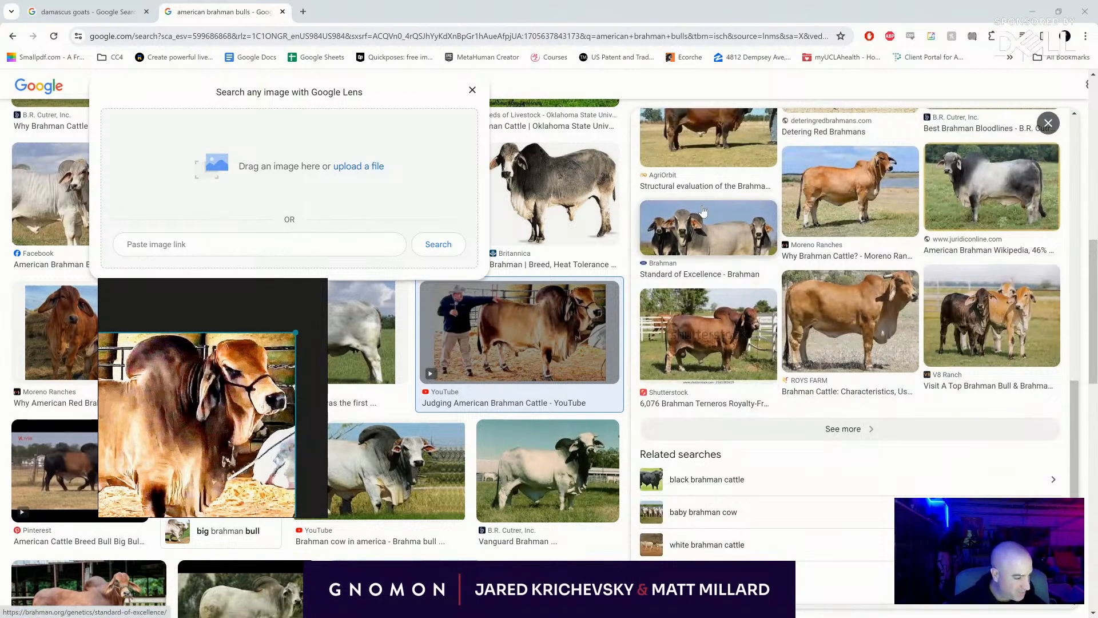
pyautogui.scroll(1, 791, 263)
pyautogui.click(791, 264)
pyautogui.moveTo(791, 264); pyautogui.dragTo(259, 413)
pyautogui.scroll(4, 274, 397)
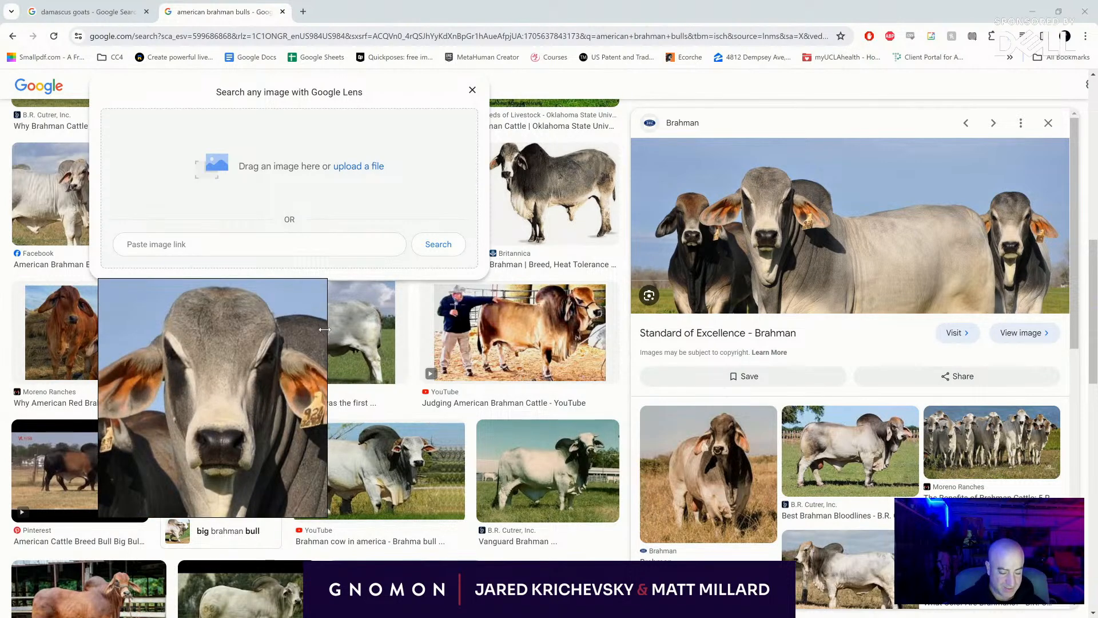
# - Widen the reference board window and frame the grey bull's whole head with both ears in it
pyautogui.moveTo(328, 342); pyautogui.dragTo(468, 346)
pyautogui.moveTo(256, 372); pyautogui.dragTo(351, 350)
pyautogui.scroll(4, 351, 349)
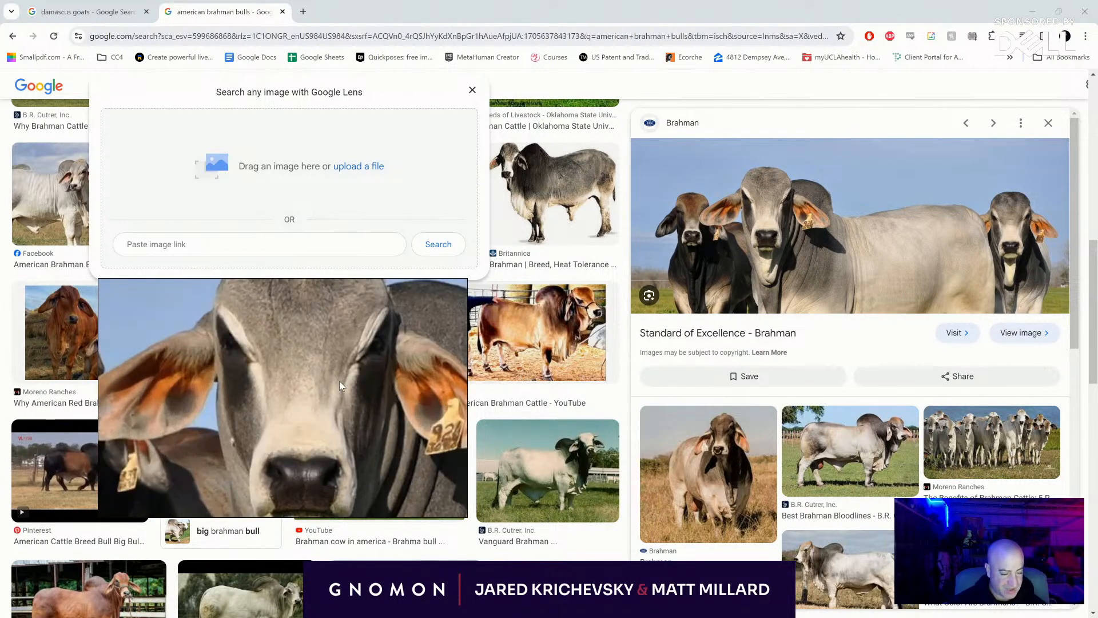
pyautogui.scroll(-2, 331, 419)
pyautogui.moveTo(331, 419); pyautogui.dragTo(280, 386)
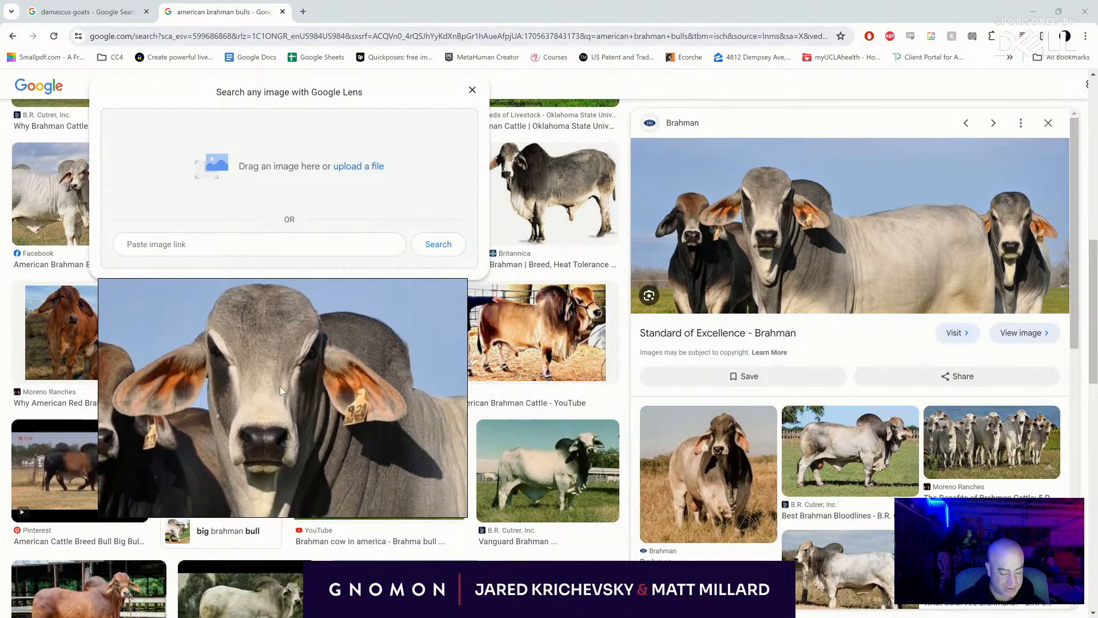
# - Add the "Brahman Cattle Sales Archives" image from the related results to the reference board and frame the bull's head and hump
pyautogui.click(473, 90)
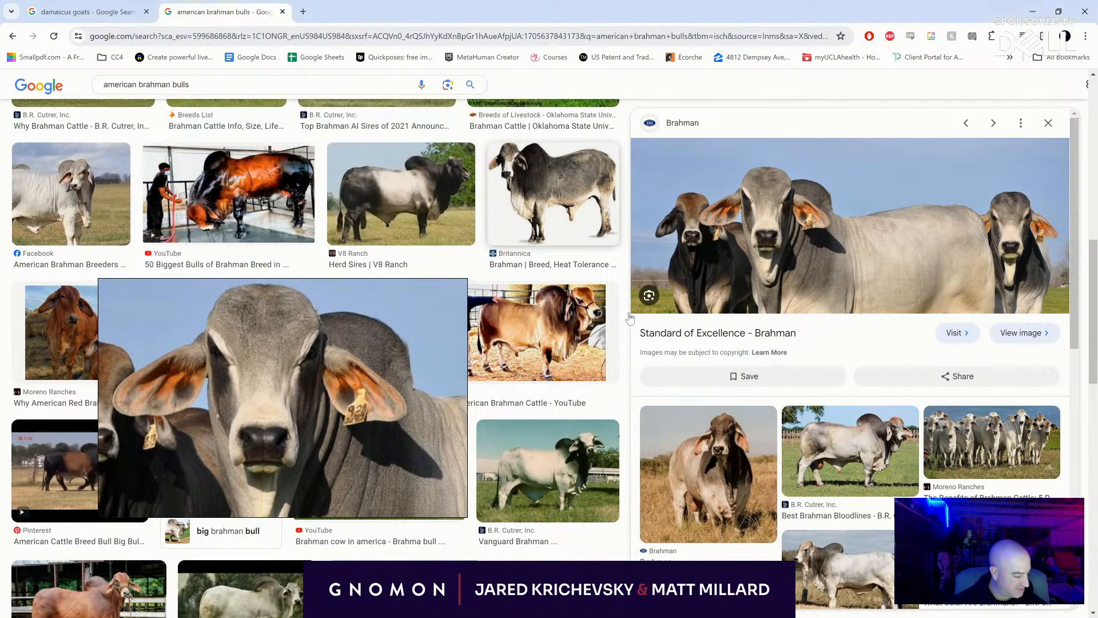
pyautogui.scroll(-2, 788, 484)
pyautogui.scroll(-6, 787, 485)
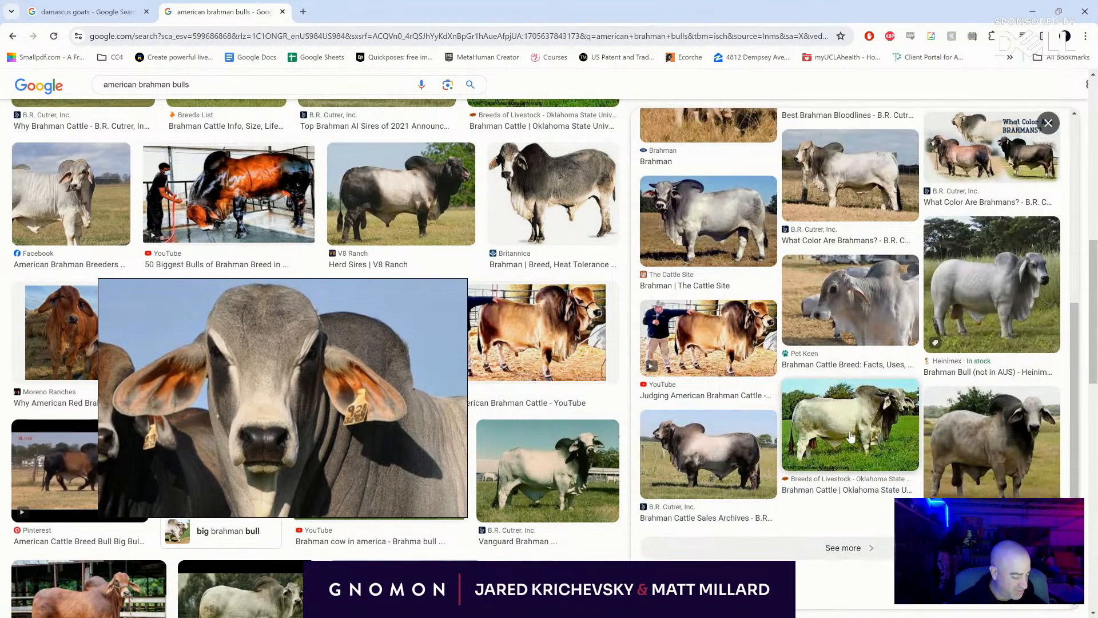
pyautogui.click(735, 438)
pyautogui.moveTo(761, 354); pyautogui.dragTo(248, 458)
pyautogui.moveTo(248, 458); pyautogui.dragTo(338, 368)
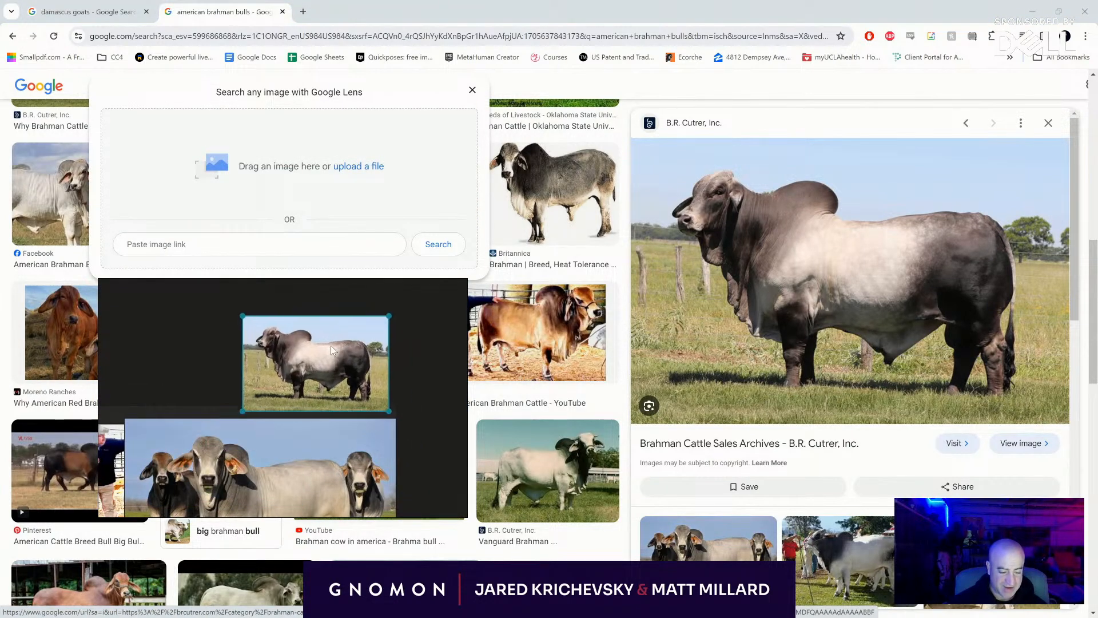
pyautogui.scroll(8, 346, 348)
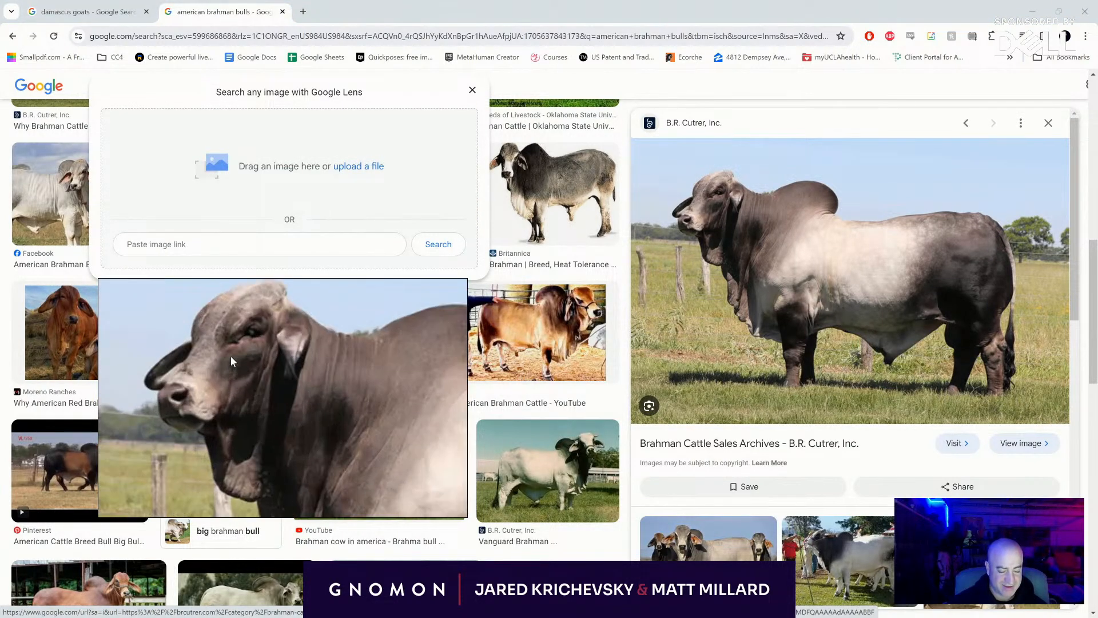
pyautogui.moveTo(258, 396); pyautogui.dragTo(235, 418)
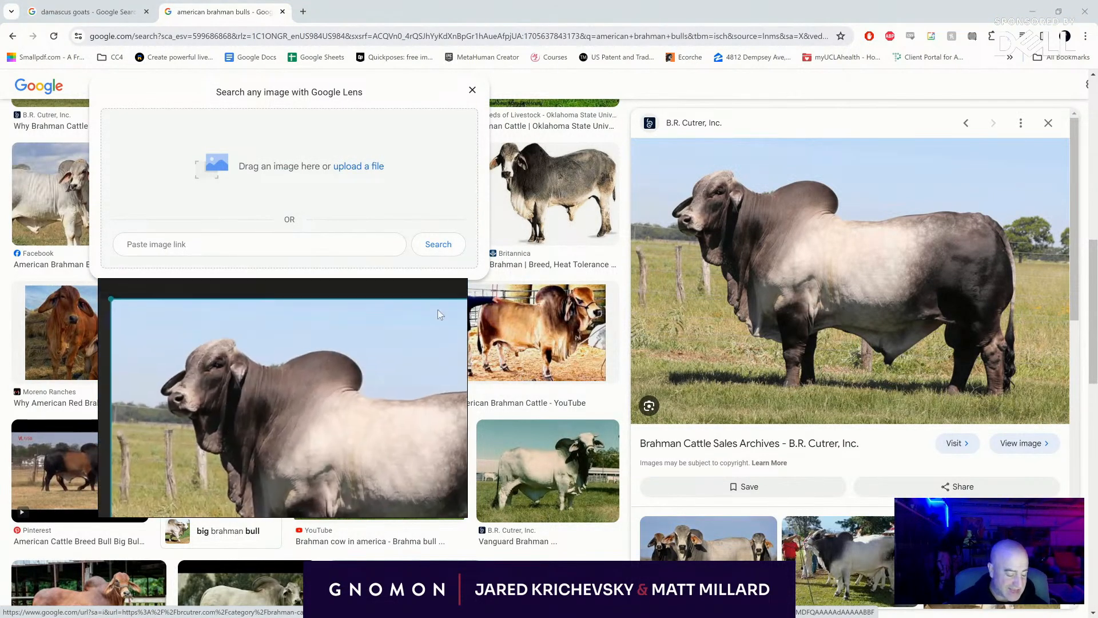
# - Switch to the Photoshop drawing and fill the arching figure's thighs and lower legs in solid black
pyautogui.click(1033, 11)
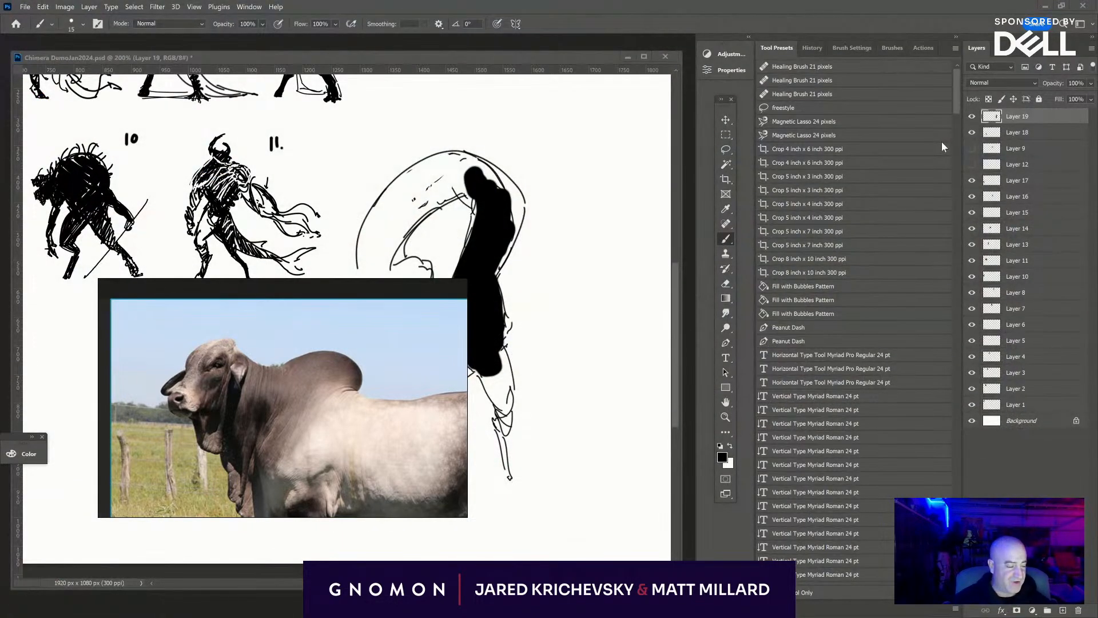
pyautogui.moveTo(560, 355)
pyautogui.mouseDown()
pyautogui.moveTo(670, 304)
pyautogui.moveTo(670, 265)
pyautogui.mouseUp()
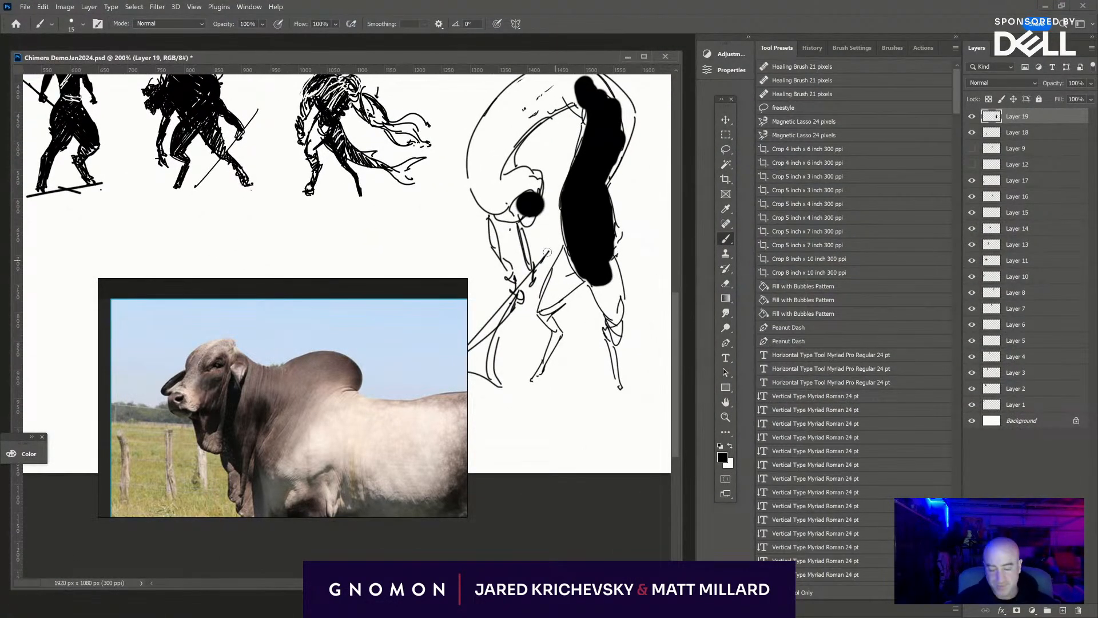
pyautogui.moveTo(576, 294)
pyautogui.mouseDown()
pyautogui.moveTo(546, 315)
pyautogui.moveTo(582, 240)
pyautogui.moveTo(606, 318)
pyautogui.moveTo(603, 260)
pyautogui.moveTo(617, 289)
pyautogui.mouseUp()
pyautogui.hotkey('ctrl', 'z')
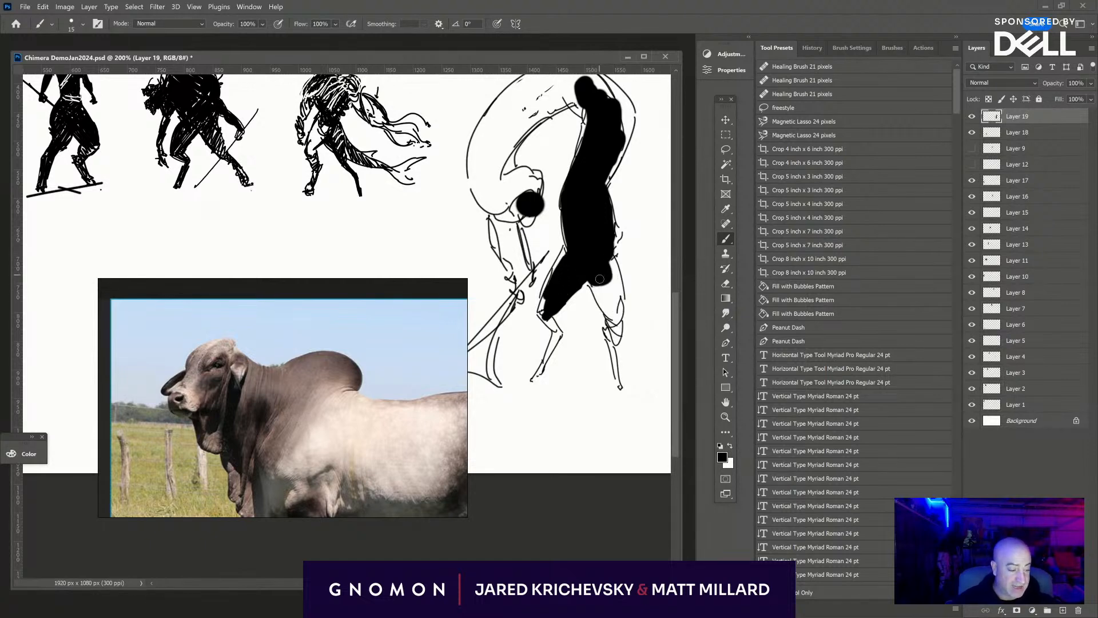
pyautogui.moveTo(600, 278)
pyautogui.mouseDown()
pyautogui.moveTo(610, 308)
pyautogui.moveTo(609, 274)
pyautogui.moveTo(596, 284)
pyautogui.moveTo(609, 317)
pyautogui.moveTo(615, 264)
pyautogui.moveTo(605, 332)
pyautogui.mouseUp()
pyautogui.press('[')
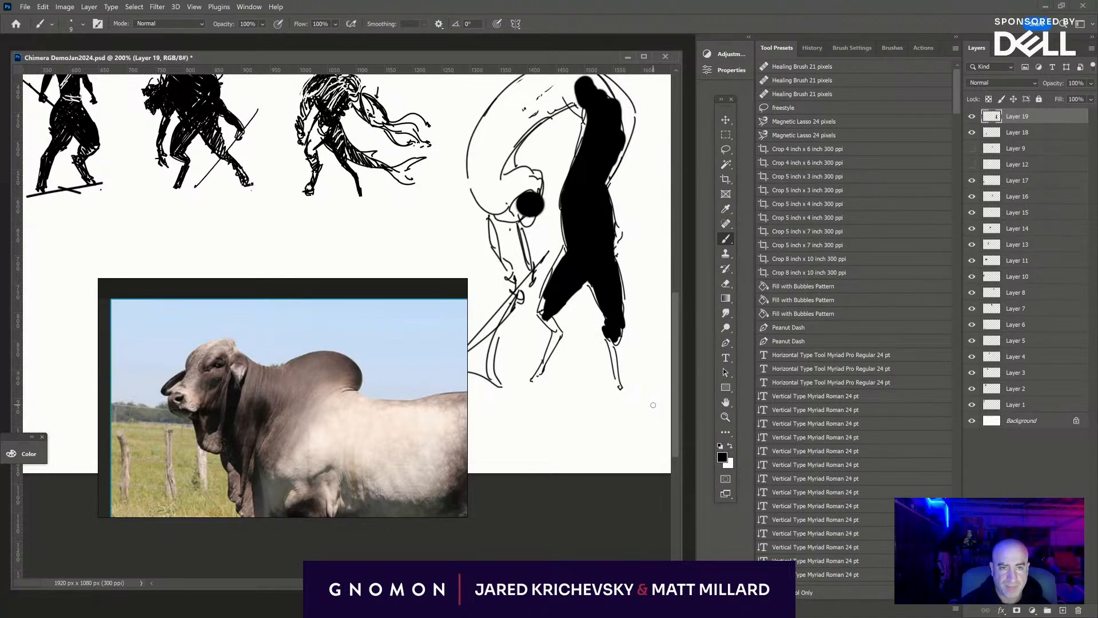
pyautogui.moveTo(607, 337)
pyautogui.mouseDown()
pyautogui.moveTo(617, 378)
pyautogui.moveTo(611, 346)
pyautogui.mouseUp()
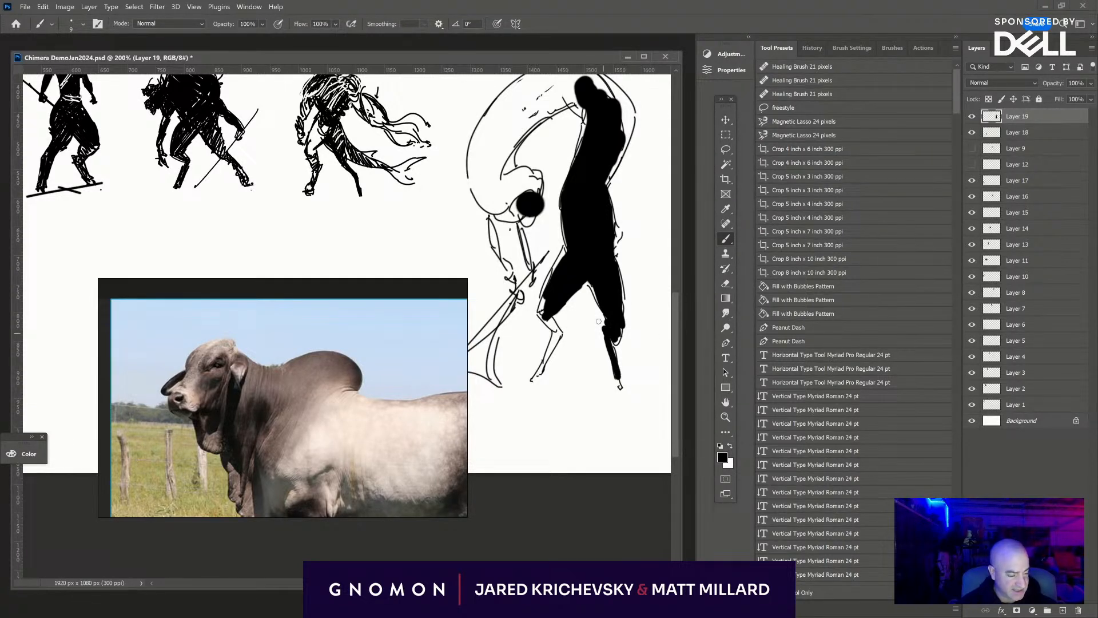
pyautogui.moveTo(543, 312)
pyautogui.mouseDown()
pyautogui.moveTo(559, 335)
pyautogui.moveTo(548, 354)
pyautogui.mouseUp()
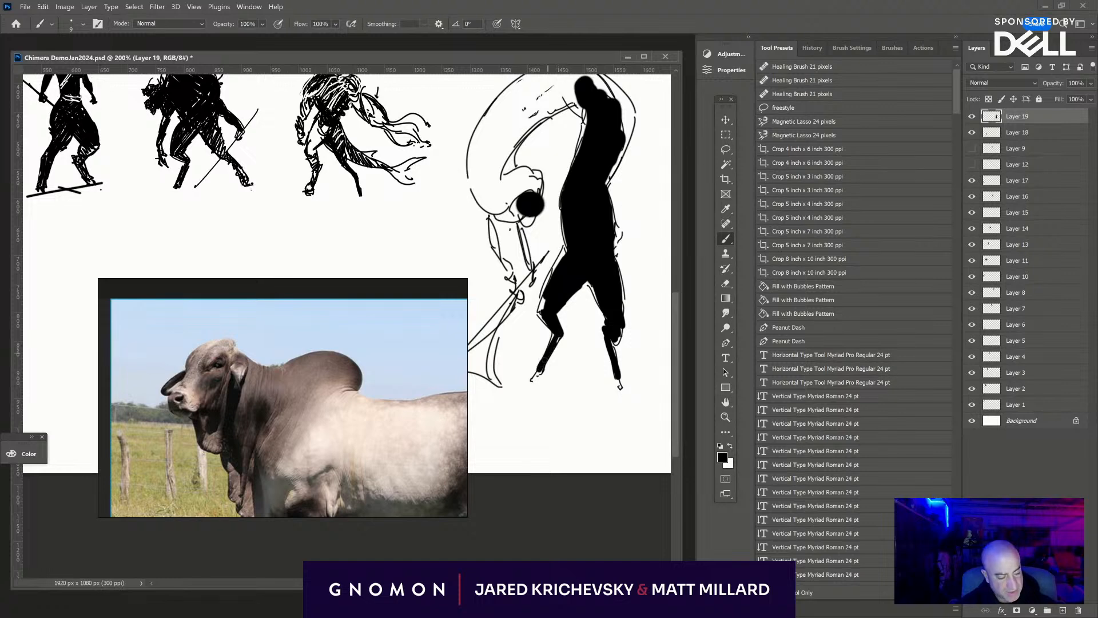
# - Fill the figure's long arching upper body and head in solid black
pyautogui.moveTo(582, 268); pyautogui.dragTo(587, 372)
pyautogui.moveTo(536, 275)
pyautogui.mouseDown()
pyautogui.moveTo(526, 309)
pyautogui.moveTo(538, 280)
pyautogui.moveTo(532, 291)
pyautogui.moveTo(524, 275)
pyautogui.moveTo(511, 299)
pyautogui.moveTo(510, 286)
pyautogui.moveTo(488, 290)
pyautogui.moveTo(497, 231)
pyautogui.moveTo(497, 291)
pyautogui.moveTo(537, 205)
pyautogui.moveTo(513, 251)
pyautogui.moveTo(576, 188)
pyautogui.moveTo(562, 185)
pyautogui.moveTo(503, 226)
pyautogui.moveTo(552, 181)
pyautogui.moveTo(496, 223)
pyautogui.moveTo(571, 176)
pyautogui.moveTo(574, 185)
pyautogui.moveTo(560, 180)
pyautogui.moveTo(593, 204)
pyautogui.moveTo(562, 178)
pyautogui.moveTo(560, 206)
pyautogui.moveTo(587, 204)
pyautogui.moveTo(579, 187)
pyautogui.moveTo(603, 189)
pyautogui.moveTo(631, 240)
pyautogui.mouseUp()
pyautogui.press(']')
pyautogui.press(']')
pyautogui.press(']')
pyautogui.press('[')
pyautogui.press('[')
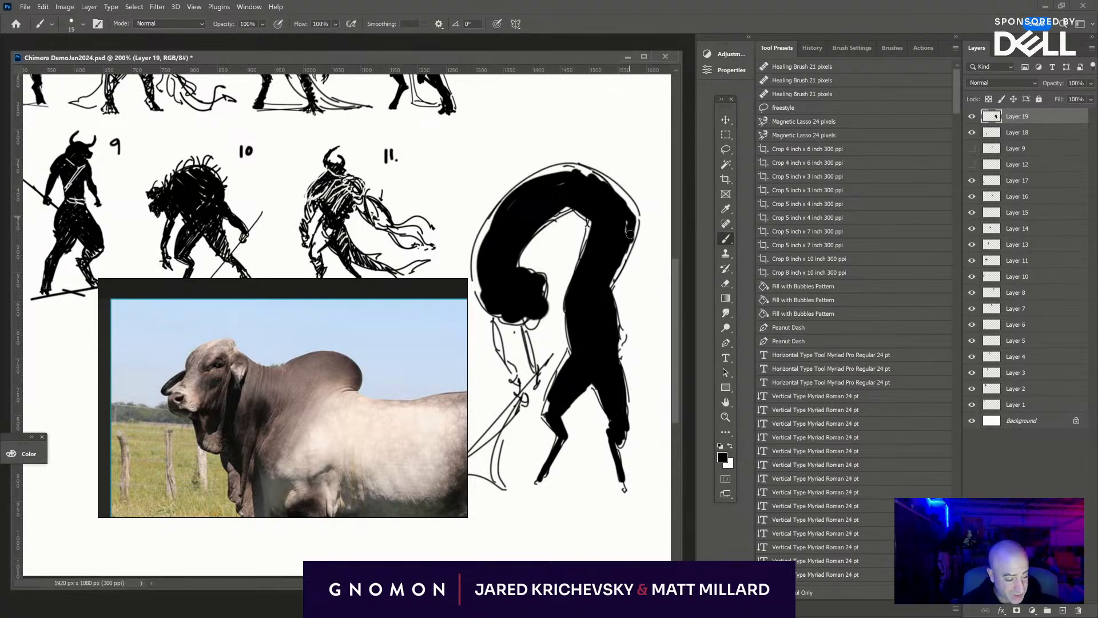
# - Fill the figure's hanging arms and head in black and thicken the axe handle in its hands
pyautogui.moveTo(532, 309)
pyautogui.mouseDown()
pyautogui.moveTo(545, 280)
pyautogui.moveTo(533, 280)
pyautogui.moveTo(547, 282)
pyautogui.moveTo(534, 266)
pyautogui.moveTo(551, 274)
pyautogui.moveTo(546, 310)
pyautogui.moveTo(552, 288)
pyautogui.moveTo(493, 313)
pyautogui.moveTo(503, 305)
pyautogui.moveTo(506, 366)
pyautogui.mouseUp()
pyautogui.moveTo(500, 269); pyautogui.dragTo(557, 323)
pyautogui.moveTo(582, 376); pyautogui.dragTo(592, 415)
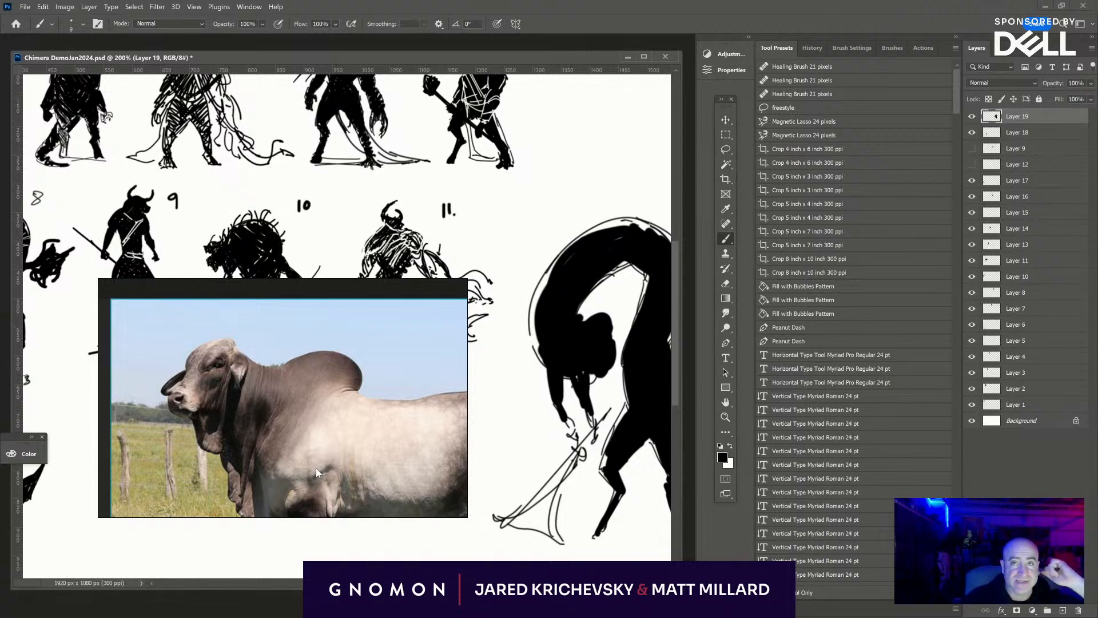
pyautogui.moveTo(570, 323); pyautogui.dragTo(597, 323)
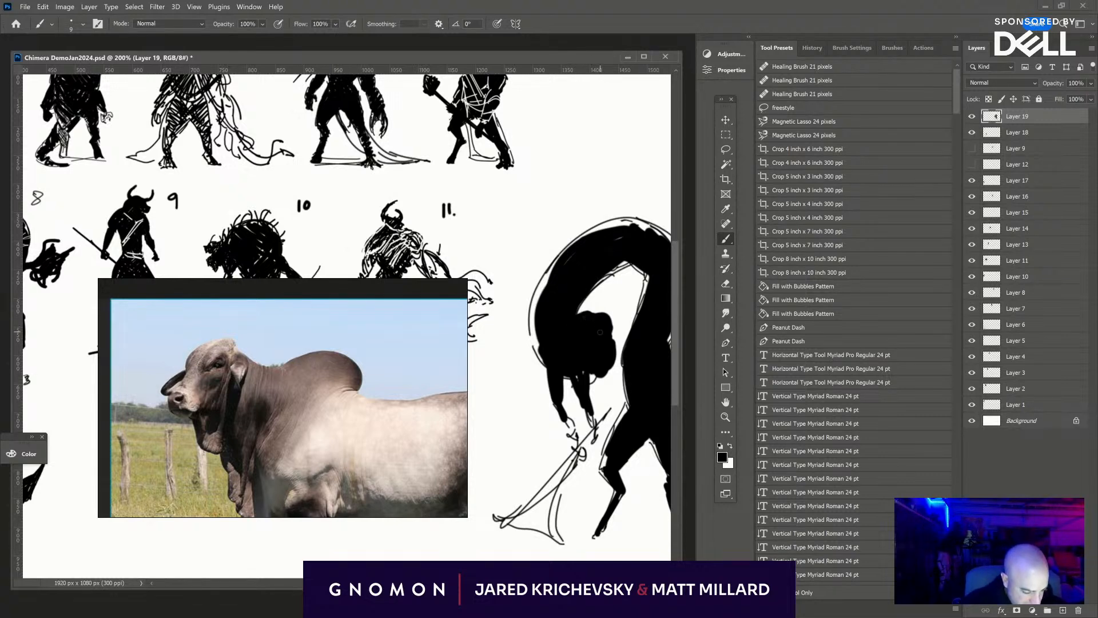
pyautogui.moveTo(584, 396); pyautogui.dragTo(556, 306)
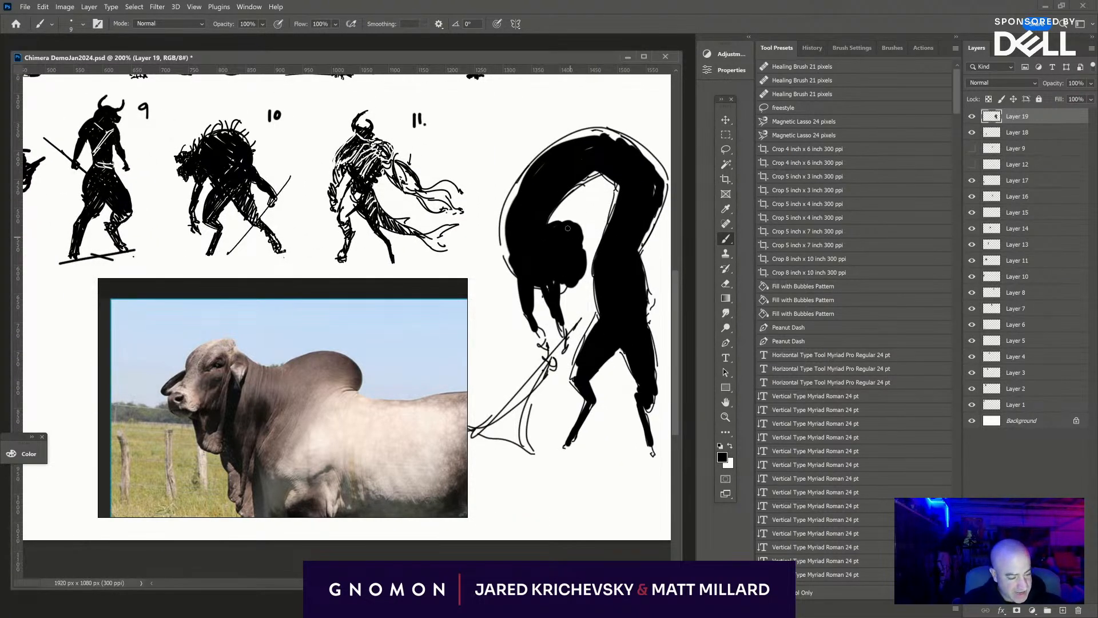
pyautogui.moveTo(568, 228); pyautogui.dragTo(575, 242)
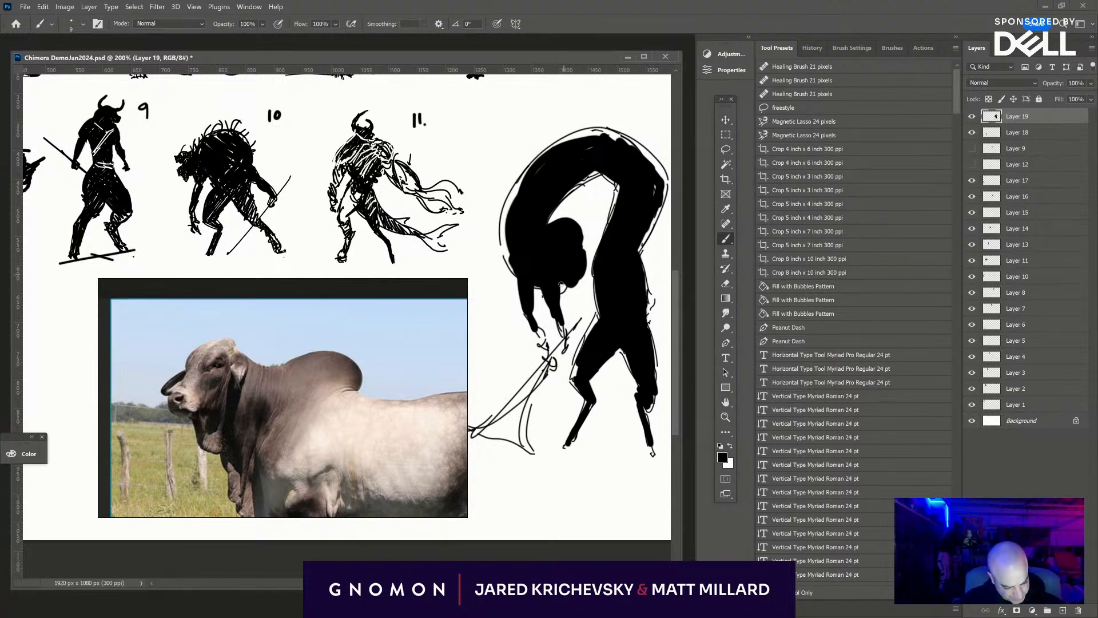
pyautogui.moveTo(538, 326)
pyautogui.mouseDown()
pyautogui.moveTo(551, 350)
pyautogui.moveTo(561, 331)
pyautogui.moveTo(490, 433)
pyautogui.mouseUp()
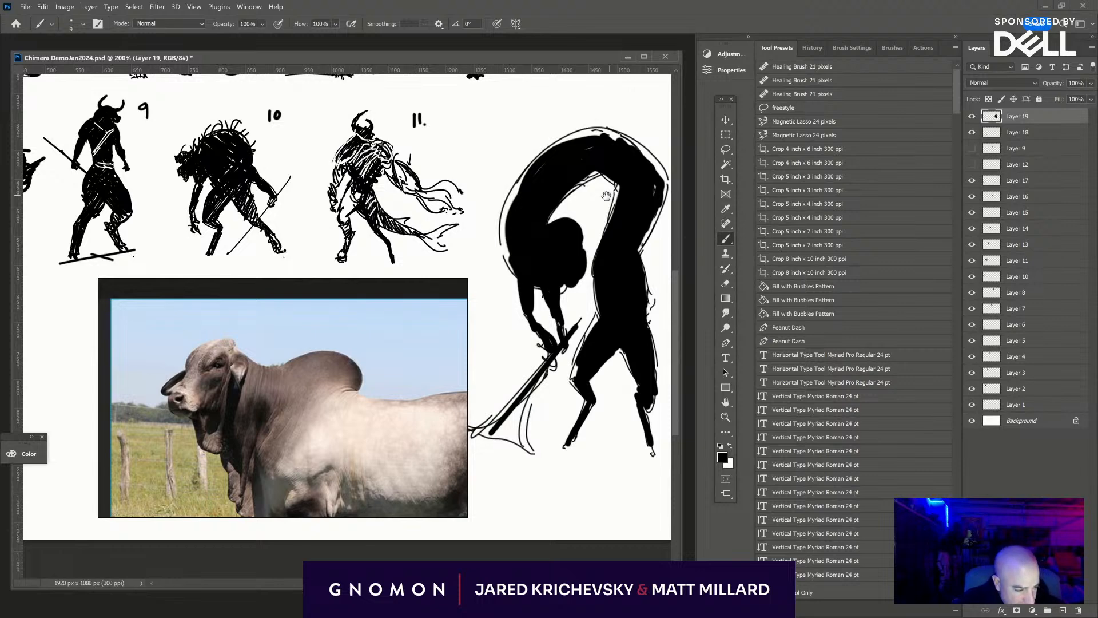
# - Outline a long tail sweeping from the figure's hips down and curling back beneath its feet
pyautogui.moveTo(606, 196); pyautogui.dragTo(526, 186)
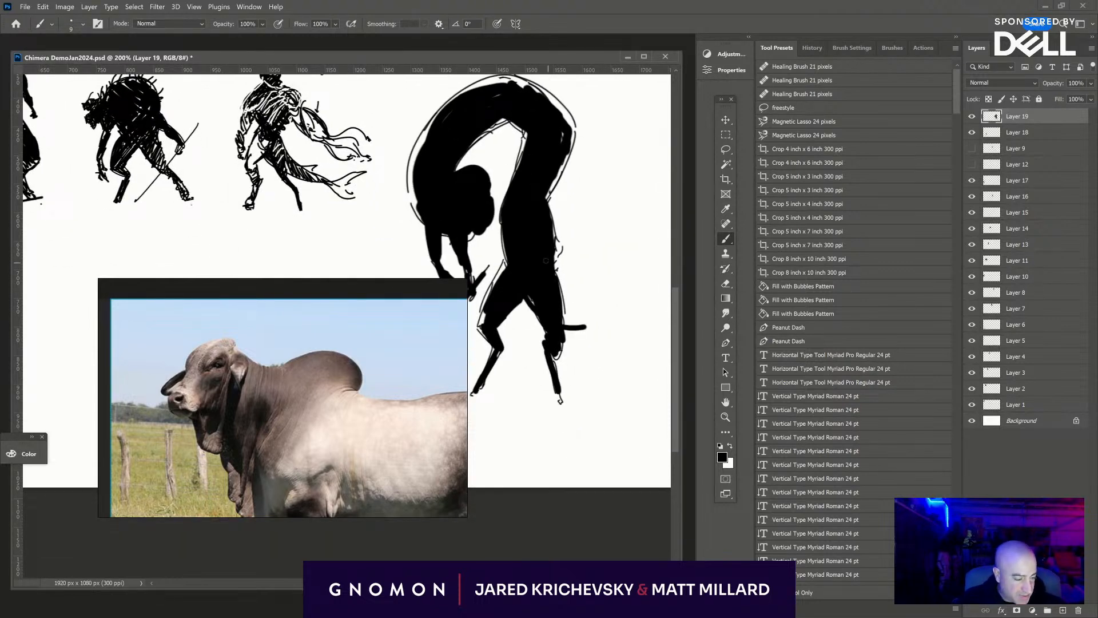
pyautogui.moveTo(558, 275); pyautogui.dragTo(635, 358)
pyautogui.moveTo(570, 325)
pyautogui.mouseDown()
pyautogui.moveTo(628, 364)
pyautogui.moveTo(603, 404)
pyautogui.mouseUp()
pyautogui.moveTo(632, 359)
pyautogui.mouseDown()
pyautogui.moveTo(564, 419)
pyautogui.moveTo(493, 430)
pyautogui.moveTo(558, 442)
pyautogui.mouseUp()
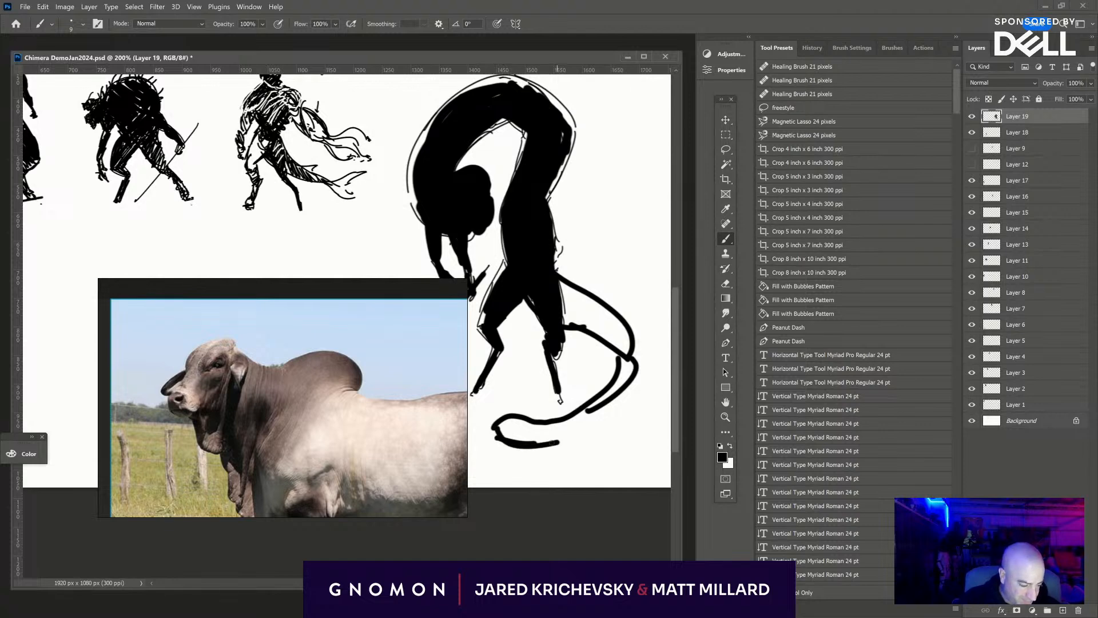
# - Fill the tail in solid black with a larger brush, rounding off its tip and thickening its base at the hips
pyautogui.moveTo(606, 401)
pyautogui.mouseDown()
pyautogui.moveTo(504, 421)
pyautogui.moveTo(522, 440)
pyautogui.moveTo(572, 439)
pyautogui.mouseUp()
pyautogui.press('e')
pyautogui.hotkey('ctrl', 'z')
pyautogui.hotkey('ctrl', 'z')
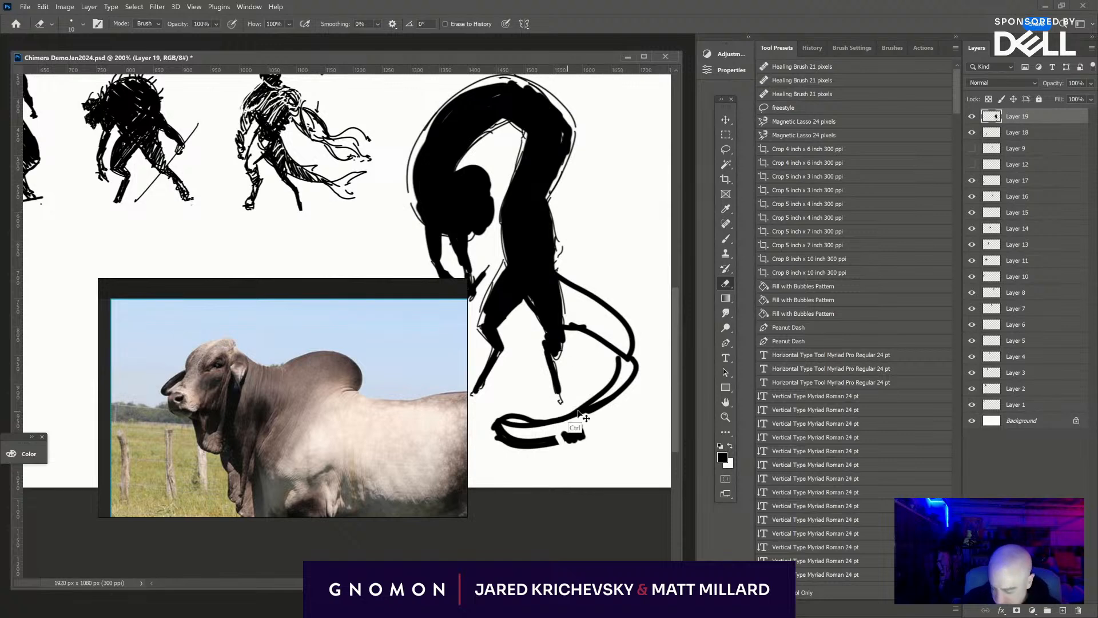
pyautogui.press('b')
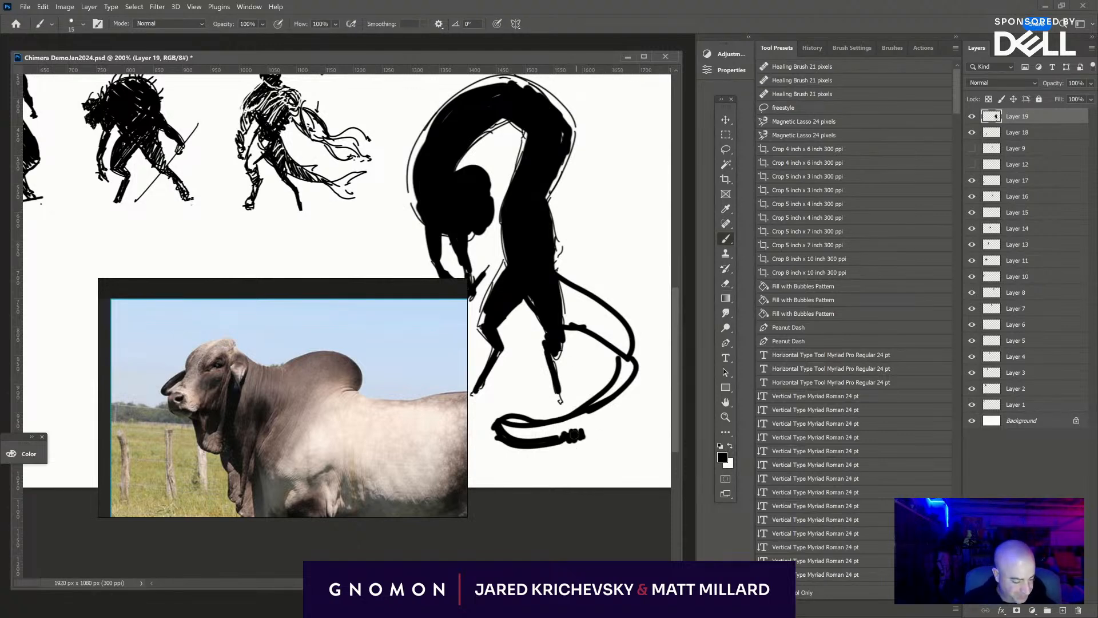
pyautogui.moveTo(572, 437); pyautogui.dragTo(600, 427)
pyautogui.moveTo(497, 424)
pyautogui.mouseDown()
pyautogui.moveTo(606, 394)
pyautogui.moveTo(635, 352)
pyautogui.mouseUp()
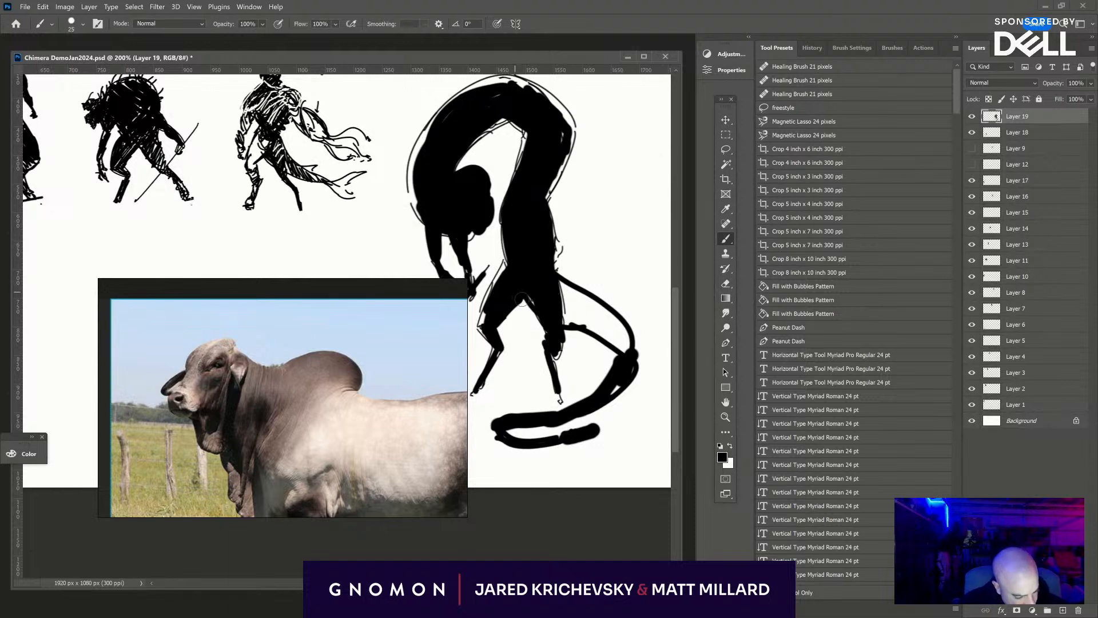
pyautogui.moveTo(556, 320)
pyautogui.mouseDown()
pyautogui.moveTo(564, 289)
pyautogui.moveTo(606, 331)
pyautogui.moveTo(560, 280)
pyautogui.moveTo(629, 349)
pyautogui.moveTo(605, 331)
pyautogui.mouseUp()
# - Add a thin ear-like stroke along the edge of the figure's head with a finer brush
pyautogui.moveTo(538, 243); pyautogui.dragTo(622, 299)
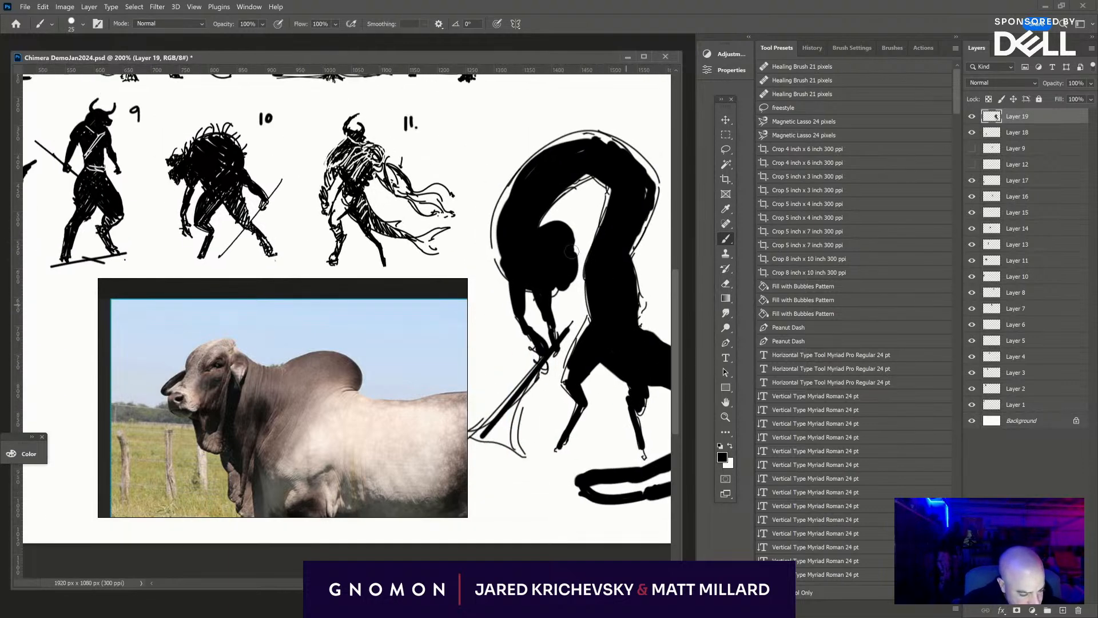
pyautogui.press('[')
pyautogui.press('[')
pyautogui.press('[')
pyautogui.press('[')
pyautogui.press('[')
pyautogui.press('[')
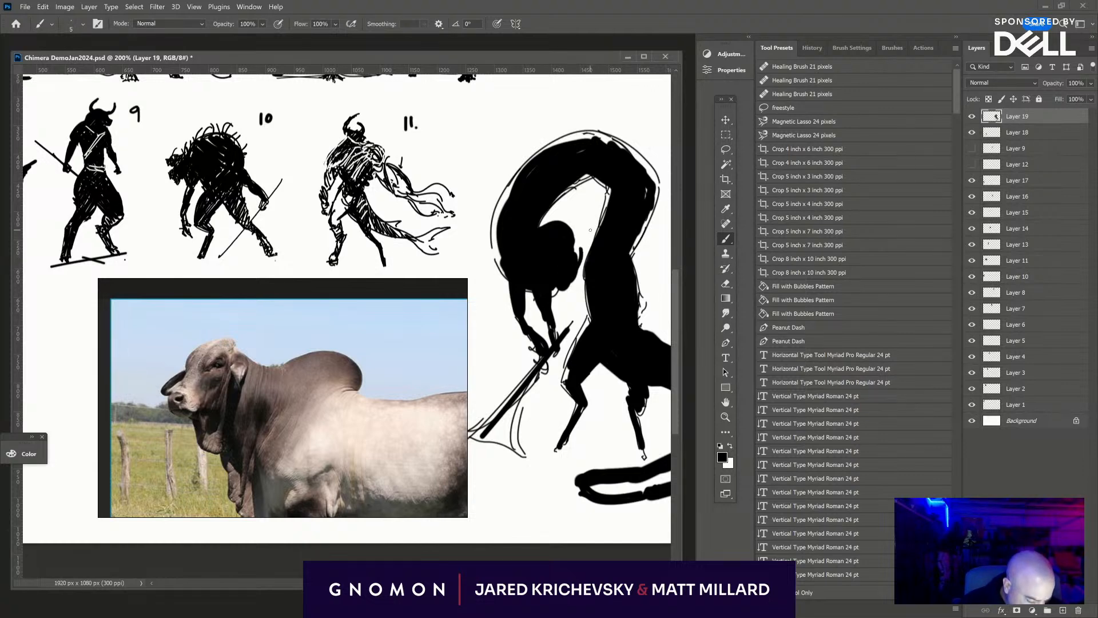
# - Scale the arching figure down to about 44% and place it beside figure 13 in the bottom row
pyautogui.hotkey('ctrl', '-')
pyautogui.hotkey('ctrl', '-')
pyautogui.moveTo(526, 467); pyautogui.dragTo(681, 286)
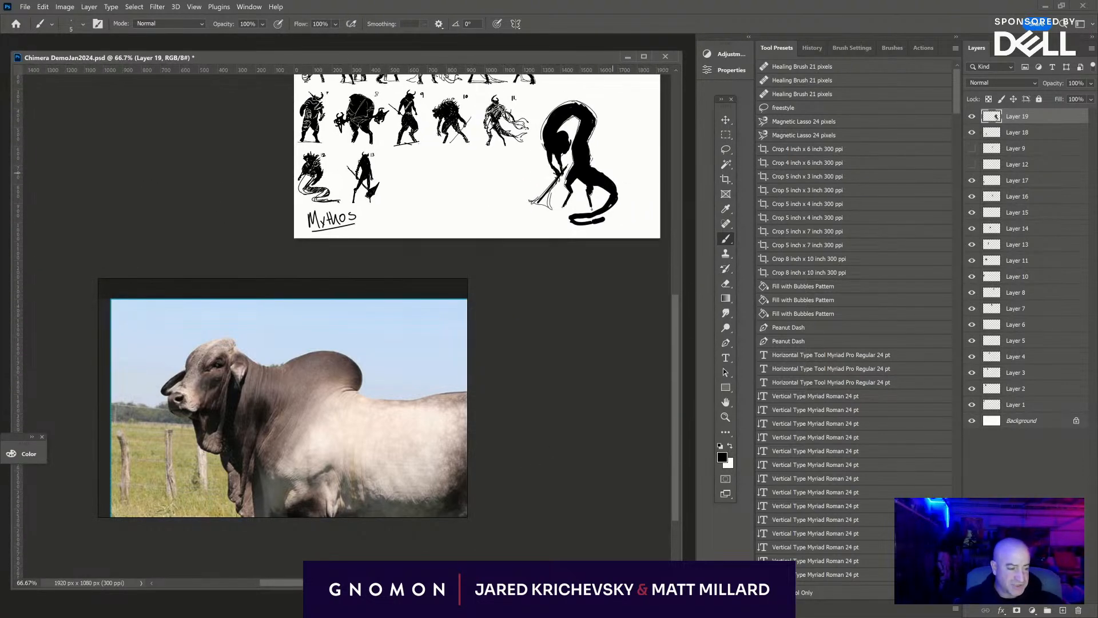
pyautogui.moveTo(615, 147); pyautogui.dragTo(621, 254)
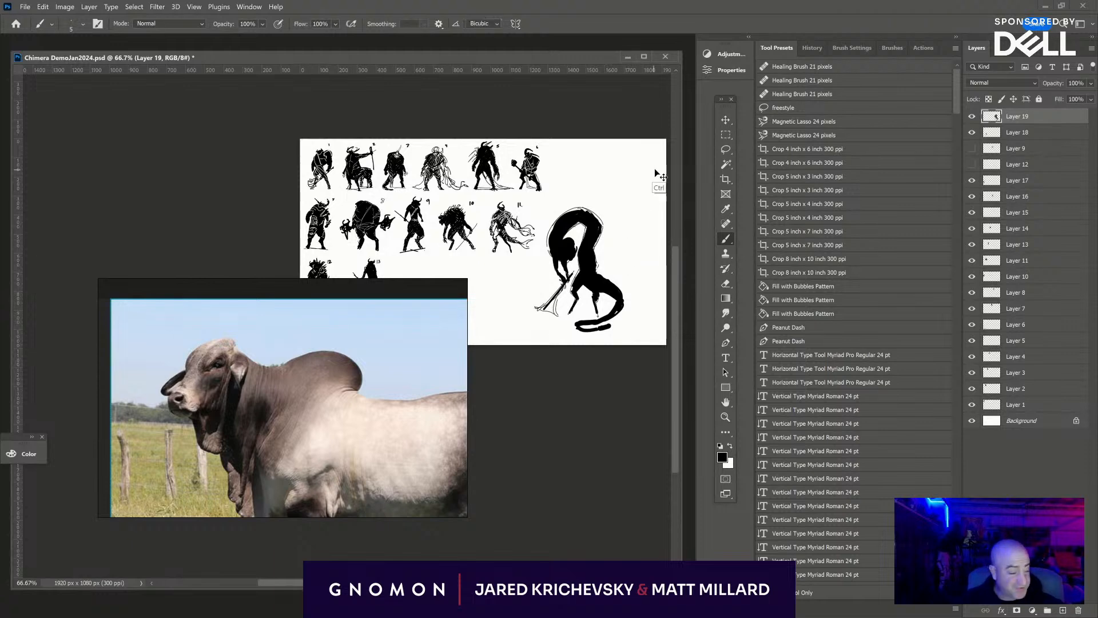
pyautogui.hotkey('ctrl', 't')
pyautogui.moveTo(622, 211); pyautogui.dragTo(517, 252)
pyautogui.moveTo(553, 207); pyautogui.dragTo(547, 229)
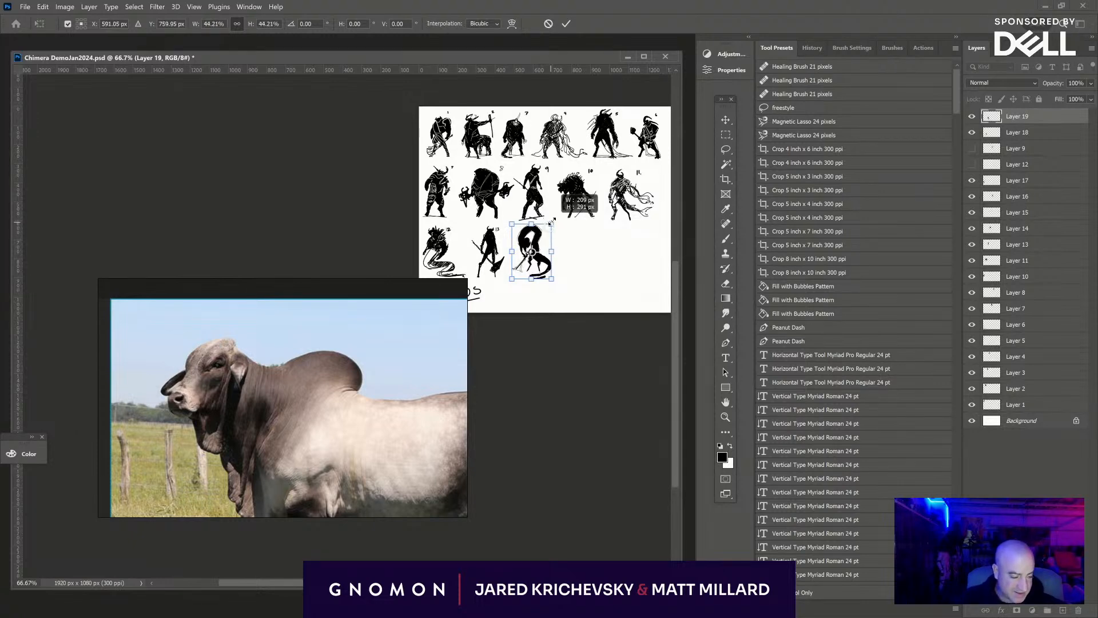
pyautogui.press('Return')
# - Minimize the reference board to clear the view of the whole "Mythos" sheet
pyautogui.click(352, 442)
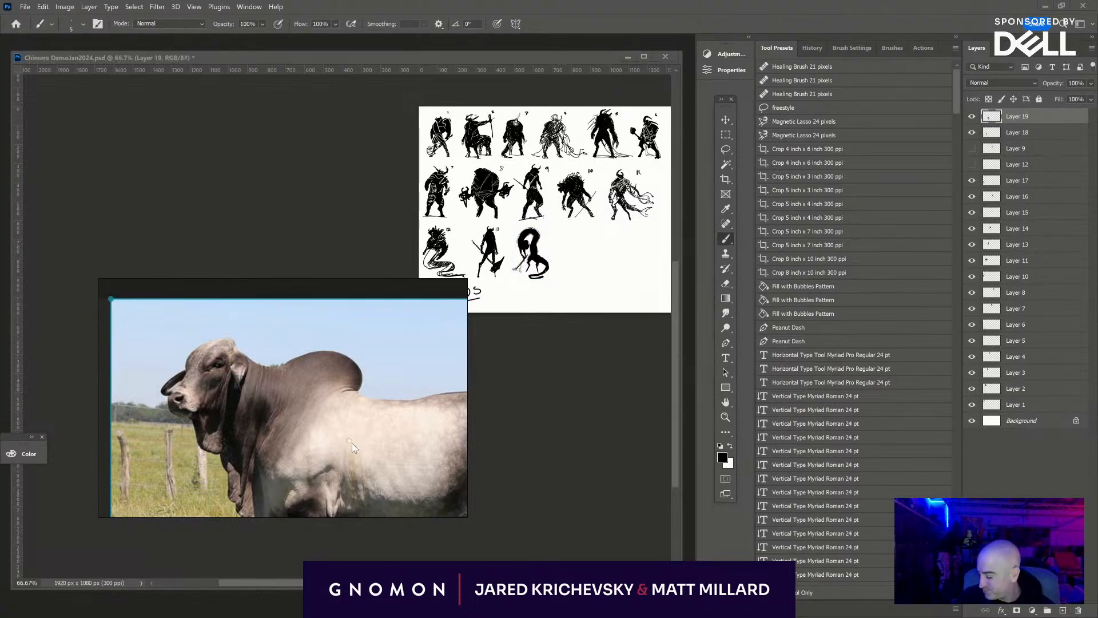
pyautogui.hotkey('ctrl', 'm')
pyautogui.moveTo(549, 467); pyautogui.dragTo(325, 549)
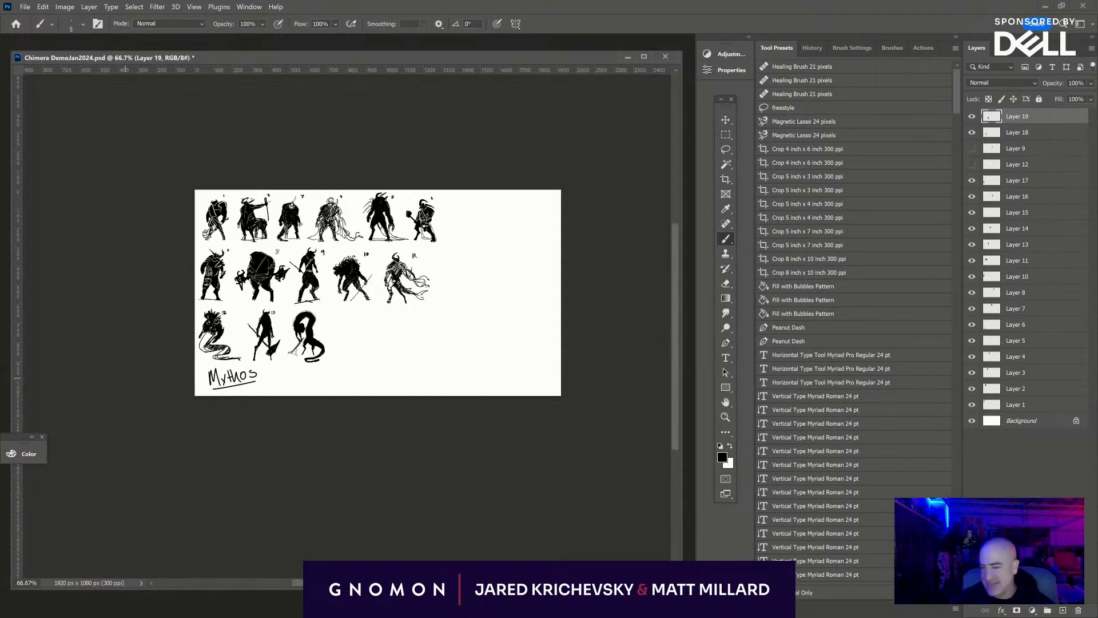
# - Write the number 14 beside the arching figure's upper body on the Background layer
pyautogui.hotkey('ctrl', '+')
pyautogui.hotkey('ctrl', '+')
pyautogui.hotkey('ctrl', '+')
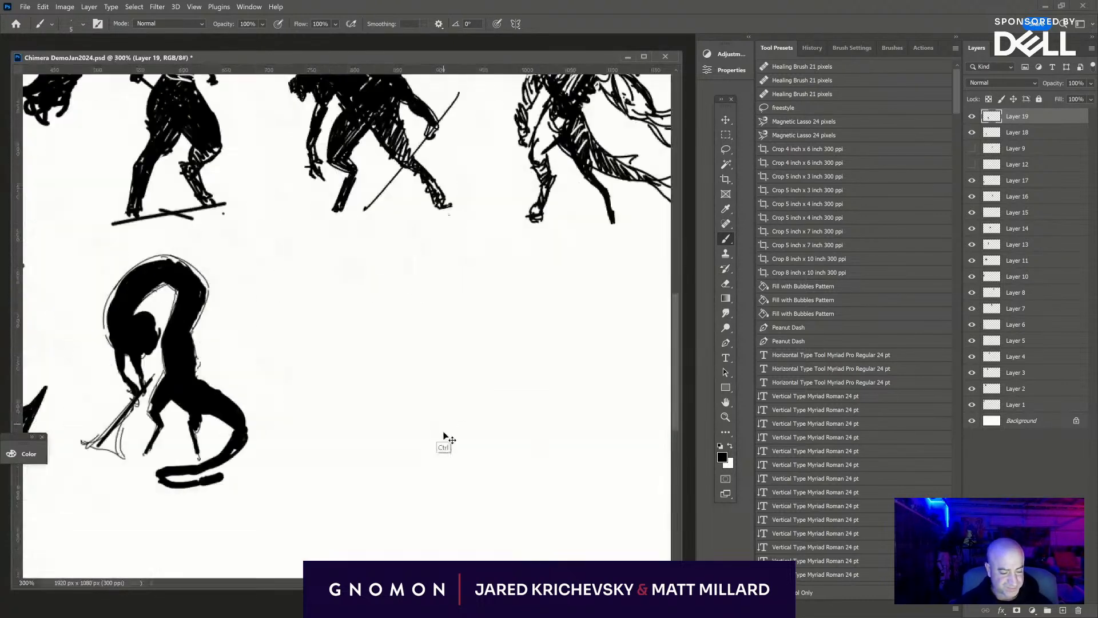
pyautogui.moveTo(395, 434); pyautogui.dragTo(678, 378)
pyautogui.click(1005, 420)
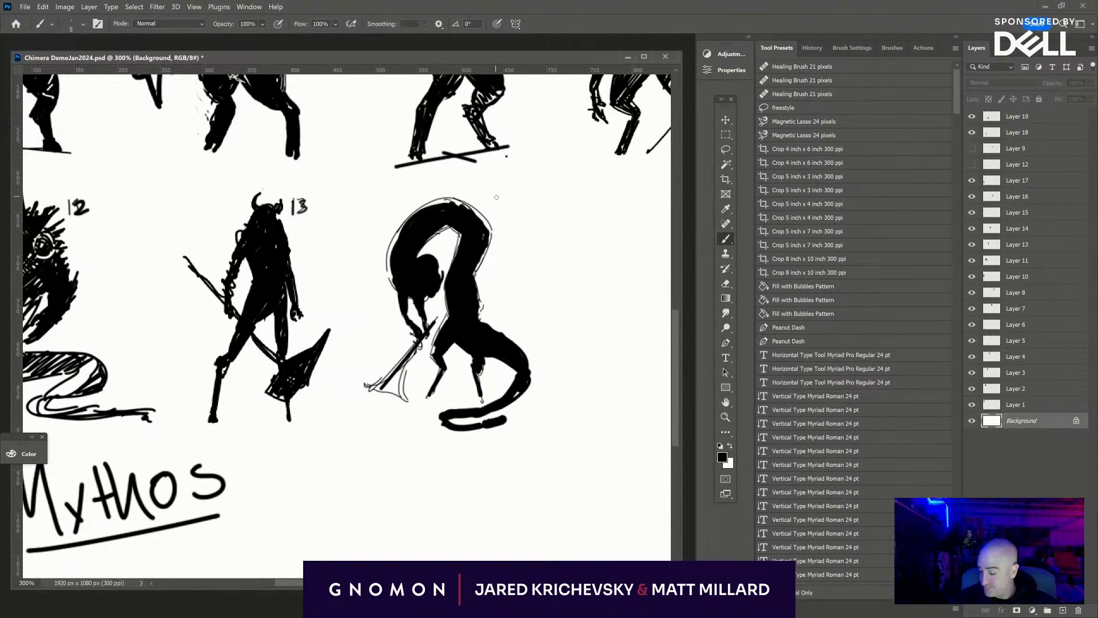
pyautogui.moveTo(513, 200); pyautogui.dragTo(517, 216)
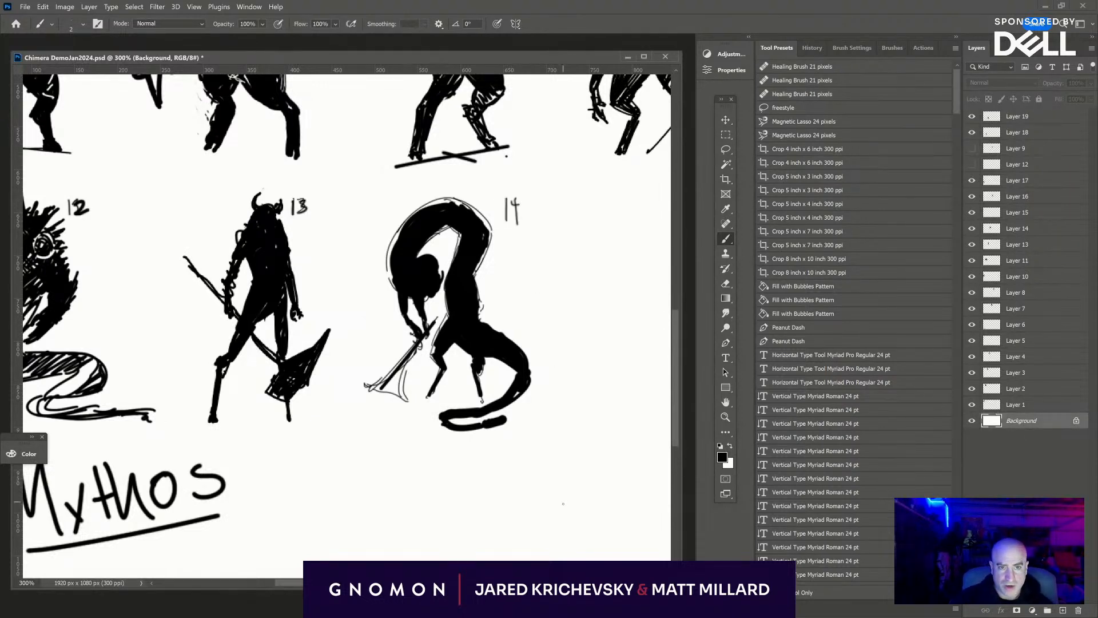
pyautogui.hotkey('ctrl', '-')
pyautogui.hotkey('ctrl', '-')
pyautogui.moveTo(515, 446); pyautogui.dragTo(294, 510)
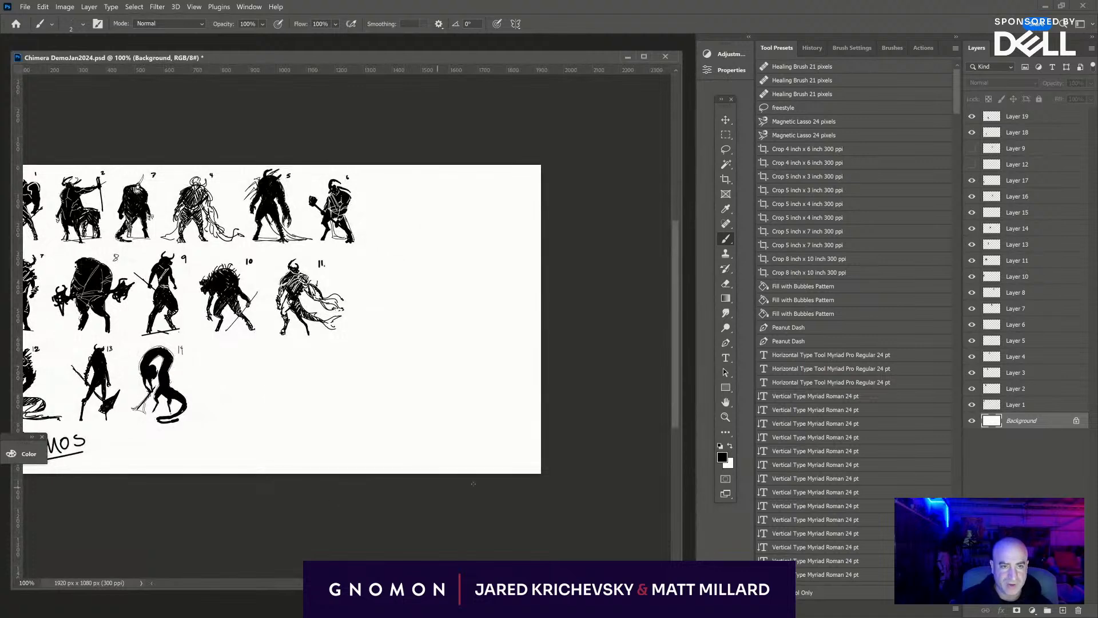
pyautogui.hotkey('ctrl', '+')
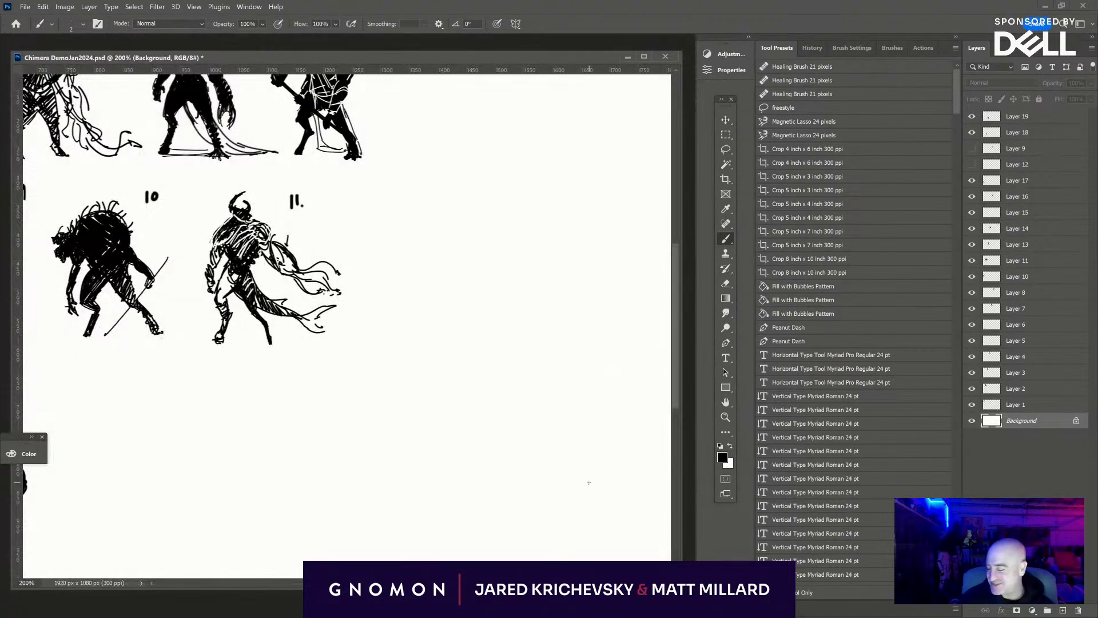
pyautogui.moveTo(546, 492)
pyautogui.mouseDown()
pyautogui.moveTo(341, 498)
pyautogui.moveTo(574, 492)
pyautogui.mouseUp()
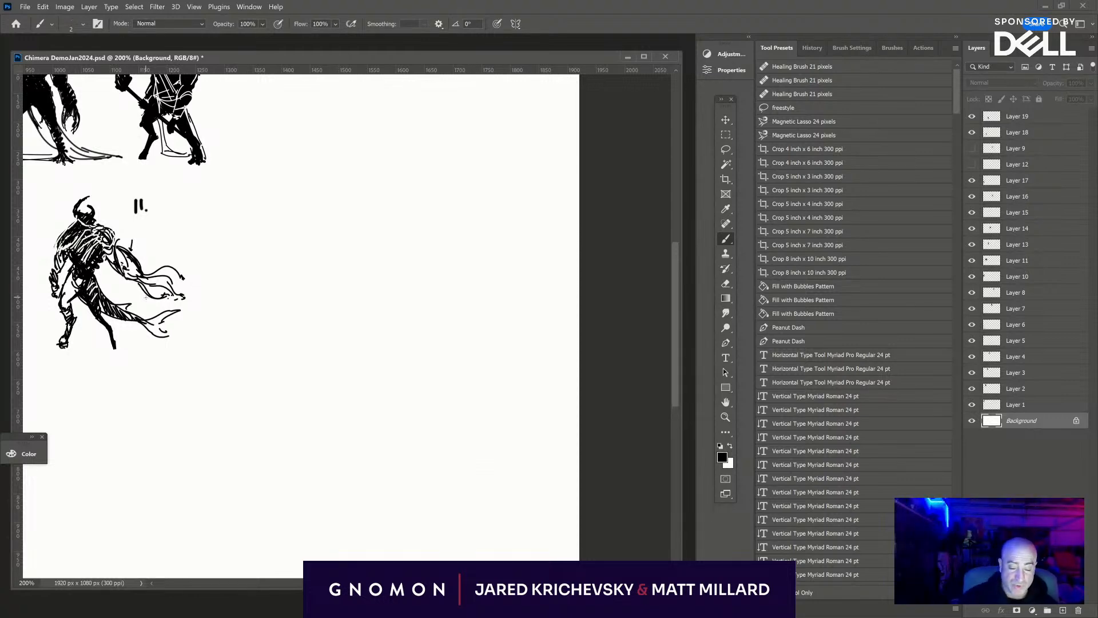
# - Add a new layer above Layer 19 and sketch a loose oval for a new figure's torso in the empty space beside figure 11
pyautogui.moveTo(233, 511)
pyautogui.mouseDown()
pyautogui.moveTo(782, 424)
pyautogui.moveTo(402, 478)
pyautogui.mouseUp()
pyautogui.moveTo(519, 453); pyautogui.dragTo(456, 428)
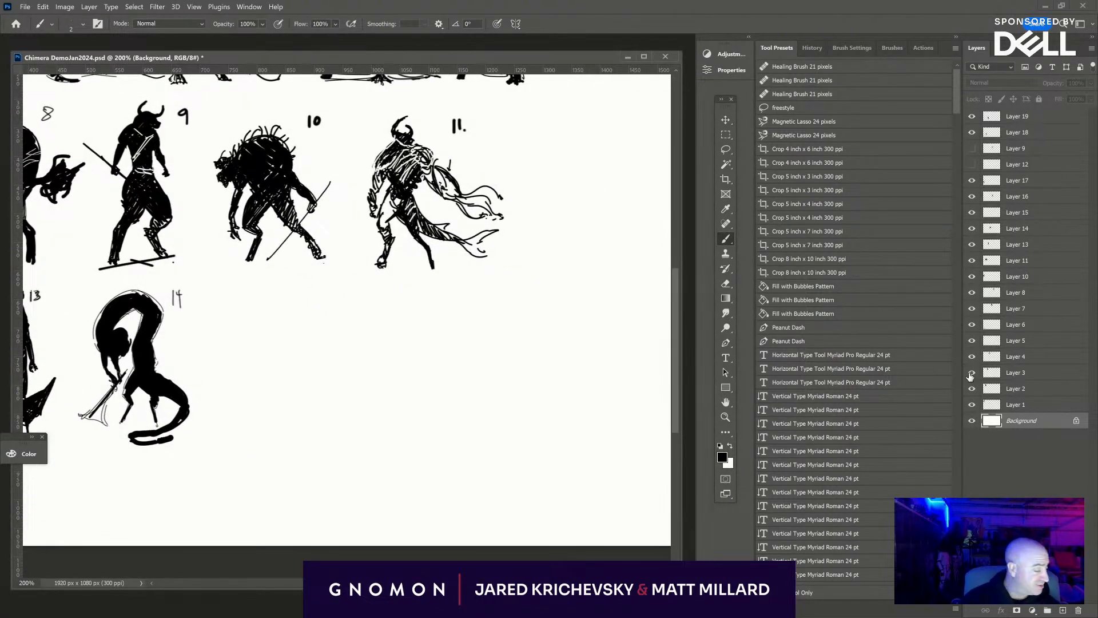
pyautogui.click(1025, 118)
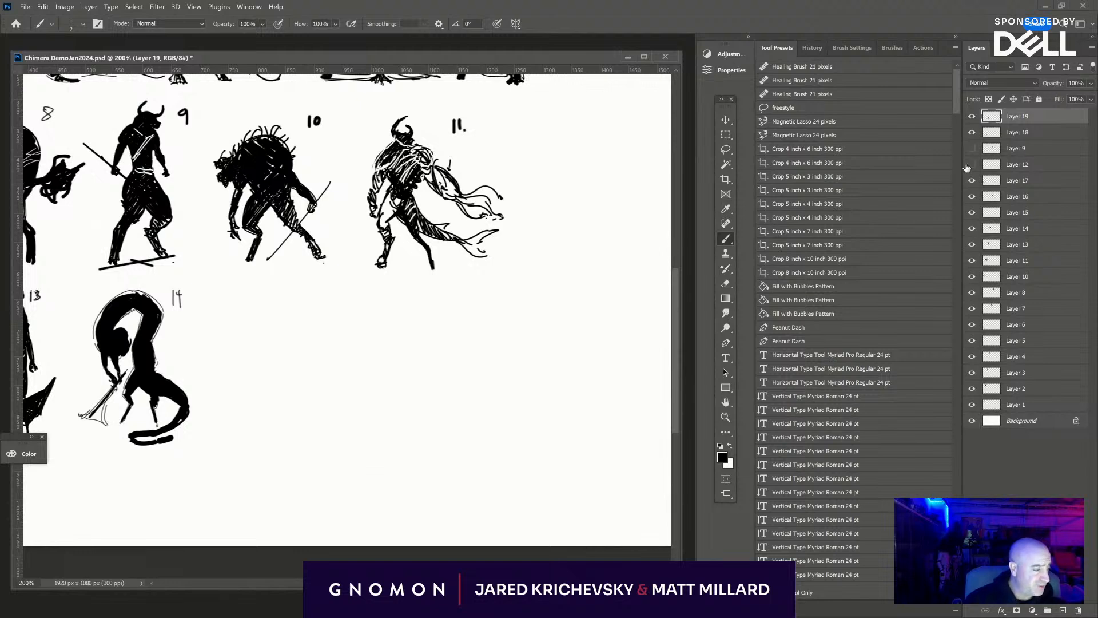
pyautogui.click(1064, 611)
pyautogui.moveTo(518, 405); pyautogui.dragTo(324, 448)
pyautogui.moveTo(497, 345); pyautogui.dragTo(398, 384)
pyautogui.moveTo(343, 210)
pyautogui.mouseDown()
pyautogui.moveTo(415, 260)
pyautogui.moveTo(351, 214)
pyautogui.moveTo(419, 218)
pyautogui.moveTo(370, 263)
pyautogui.moveTo(384, 168)
pyautogui.moveTo(411, 221)
pyautogui.moveTo(377, 168)
pyautogui.mouseUp()
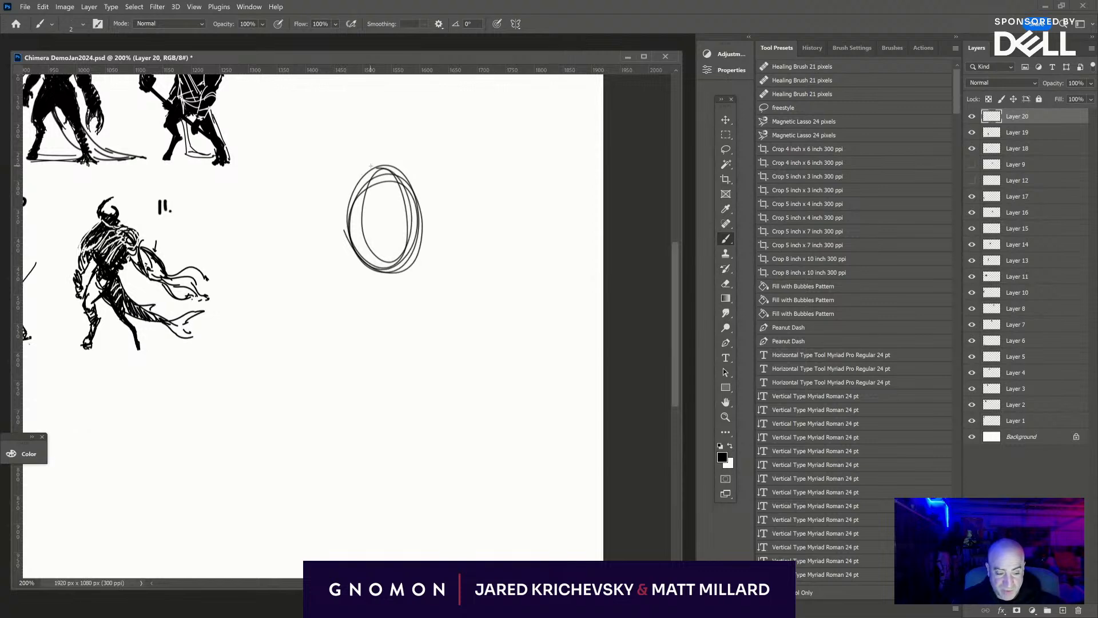
# - Build up the new figure's torso, pelvis and head over the oval with thicker brush strokes
pyautogui.press(']')
pyautogui.press(']')
pyautogui.moveTo(359, 206)
pyautogui.mouseDown()
pyautogui.moveTo(356, 242)
pyautogui.moveTo(417, 183)
pyautogui.moveTo(395, 268)
pyautogui.moveTo(372, 256)
pyautogui.moveTo(367, 193)
pyautogui.moveTo(376, 227)
pyautogui.moveTo(437, 194)
pyautogui.moveTo(429, 243)
pyautogui.moveTo(393, 277)
pyautogui.moveTo(344, 226)
pyautogui.moveTo(357, 276)
pyautogui.mouseUp()
pyautogui.moveTo(422, 235)
pyautogui.mouseDown()
pyautogui.moveTo(346, 268)
pyautogui.moveTo(415, 260)
pyautogui.moveTo(346, 269)
pyautogui.moveTo(407, 268)
pyautogui.moveTo(346, 309)
pyautogui.moveTo(372, 320)
pyautogui.moveTo(382, 289)
pyautogui.mouseUp()
pyautogui.moveTo(381, 171)
pyautogui.mouseDown()
pyautogui.moveTo(401, 163)
pyautogui.moveTo(375, 188)
pyautogui.moveTo(395, 164)
pyautogui.mouseUp()
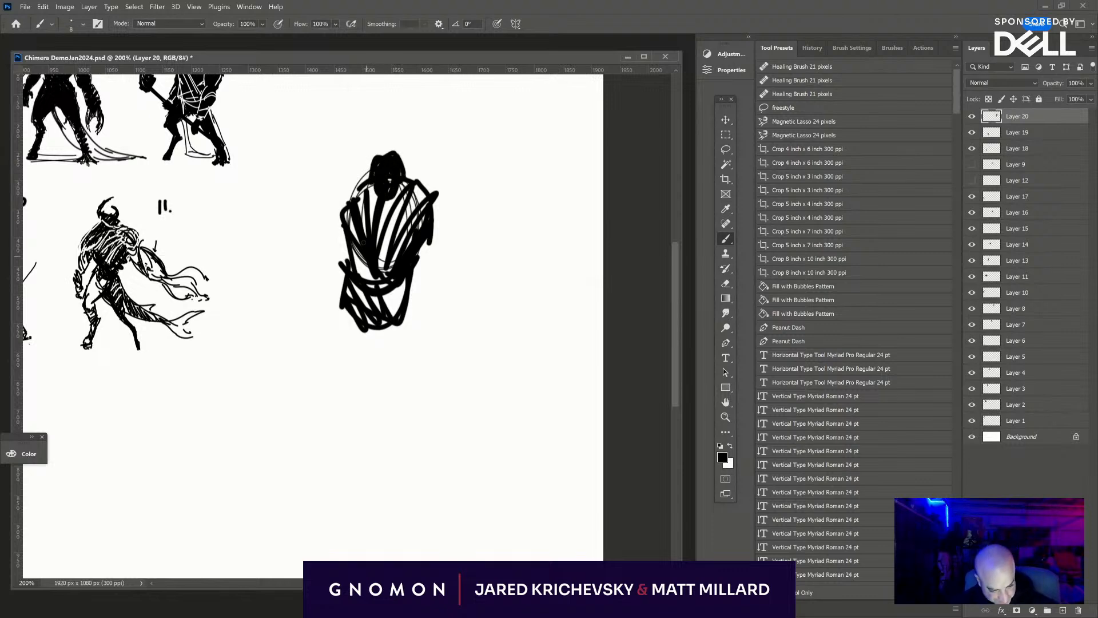
# - Draw the outlines of both legs below the pelvis in a wide stance, with bent knees and tapering shins
pyautogui.moveTo(364, 243)
pyautogui.mouseDown()
pyautogui.moveTo(393, 275)
pyautogui.moveTo(315, 372)
pyautogui.moveTo(315, 391)
pyautogui.moveTo(335, 372)
pyautogui.moveTo(335, 408)
pyautogui.moveTo(331, 438)
pyautogui.moveTo(309, 457)
pyautogui.mouseUp()
pyautogui.moveTo(331, 422); pyautogui.dragTo(296, 480)
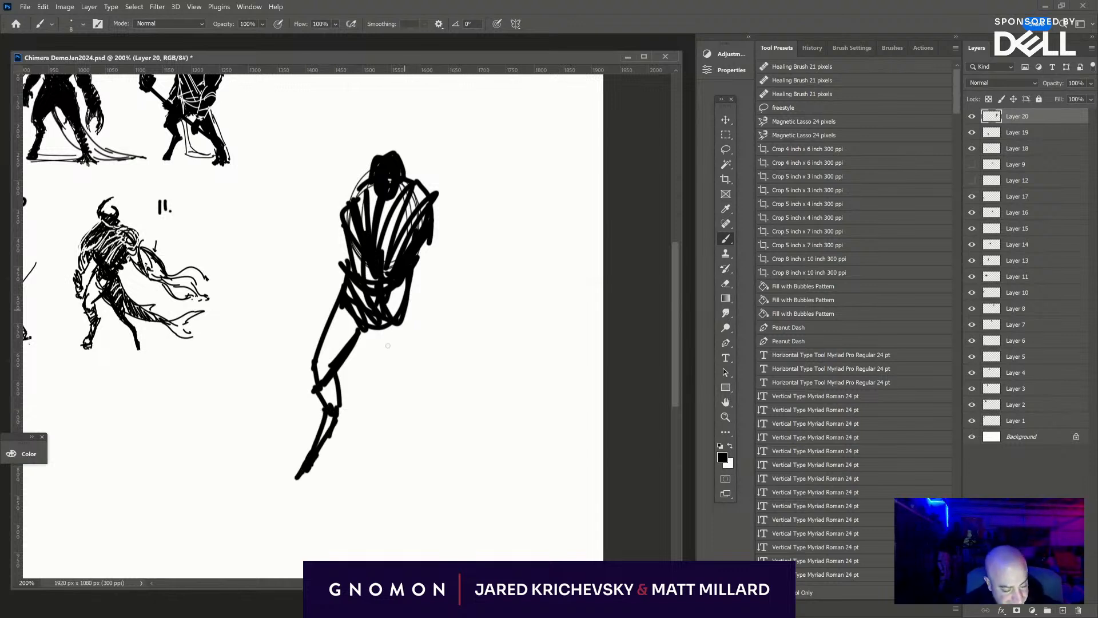
pyautogui.moveTo(387, 346)
pyautogui.mouseDown()
pyautogui.moveTo(405, 285)
pyautogui.moveTo(422, 349)
pyautogui.moveTo(417, 341)
pyautogui.mouseUp()
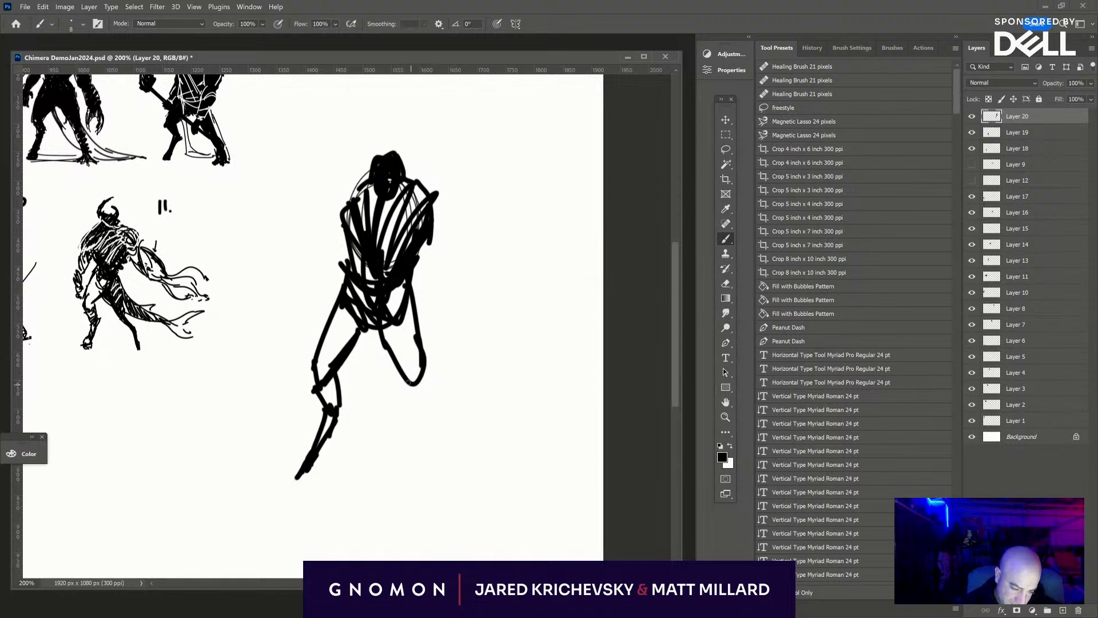
pyautogui.moveTo(409, 383); pyautogui.dragTo(448, 483)
pyautogui.moveTo(439, 418); pyautogui.dragTo(448, 485)
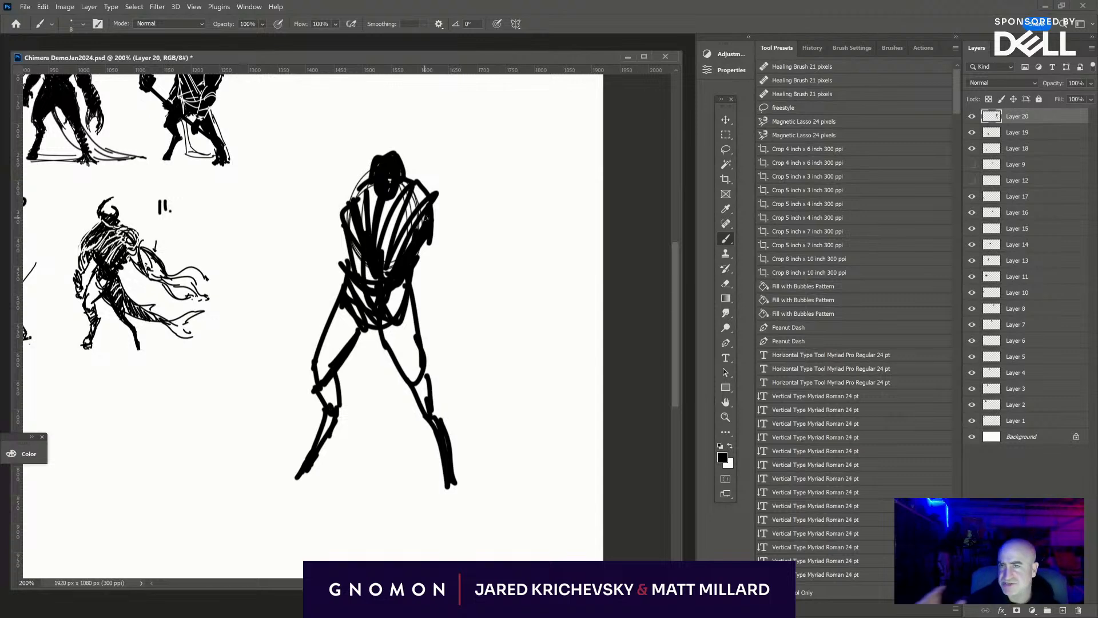
# - Shade the figure's left-hand thigh with dense black hatching
pyautogui.moveTo(332, 382); pyautogui.dragTo(372, 329)
pyautogui.moveTo(346, 364); pyautogui.dragTo(366, 328)
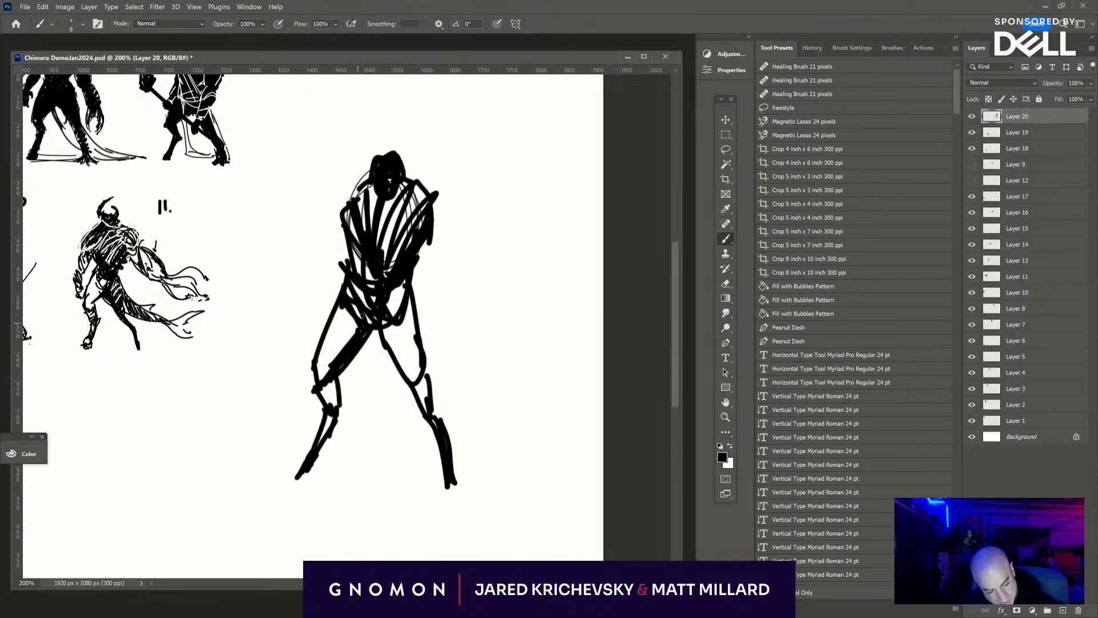
pyautogui.moveTo(321, 361)
pyautogui.mouseDown()
pyautogui.moveTo(341, 343)
pyautogui.moveTo(345, 313)
pyautogui.mouseUp()
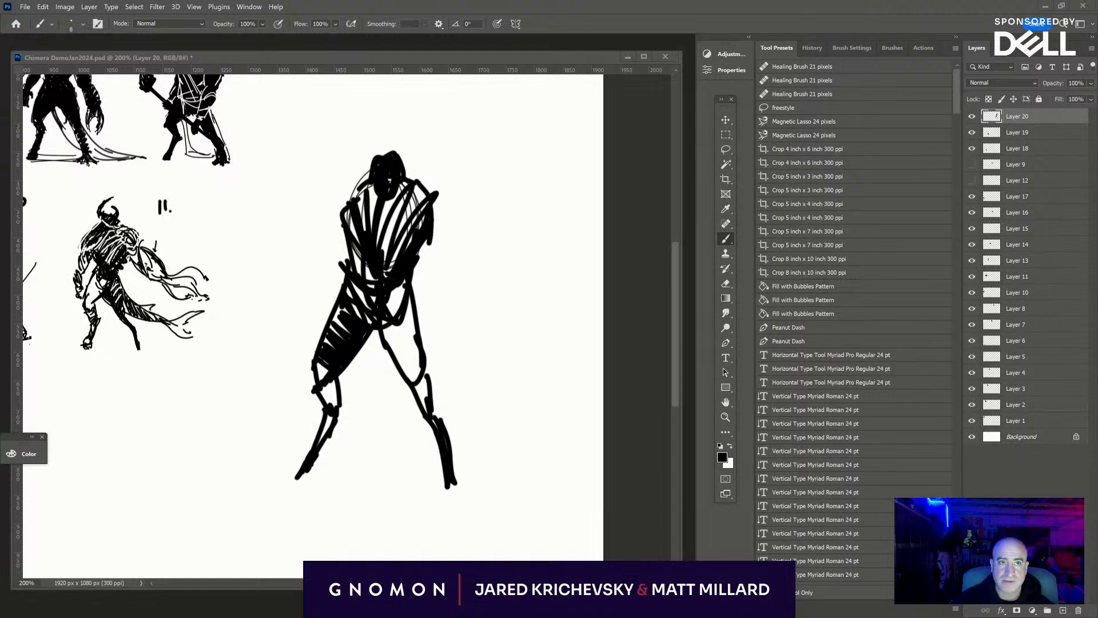
# - Switch to the browser, look through the "fear and loathing" image results and close the window
pyautogui.moveTo(475, 0); pyautogui.dragTo(662, 149)
pyautogui.click(400, 389)
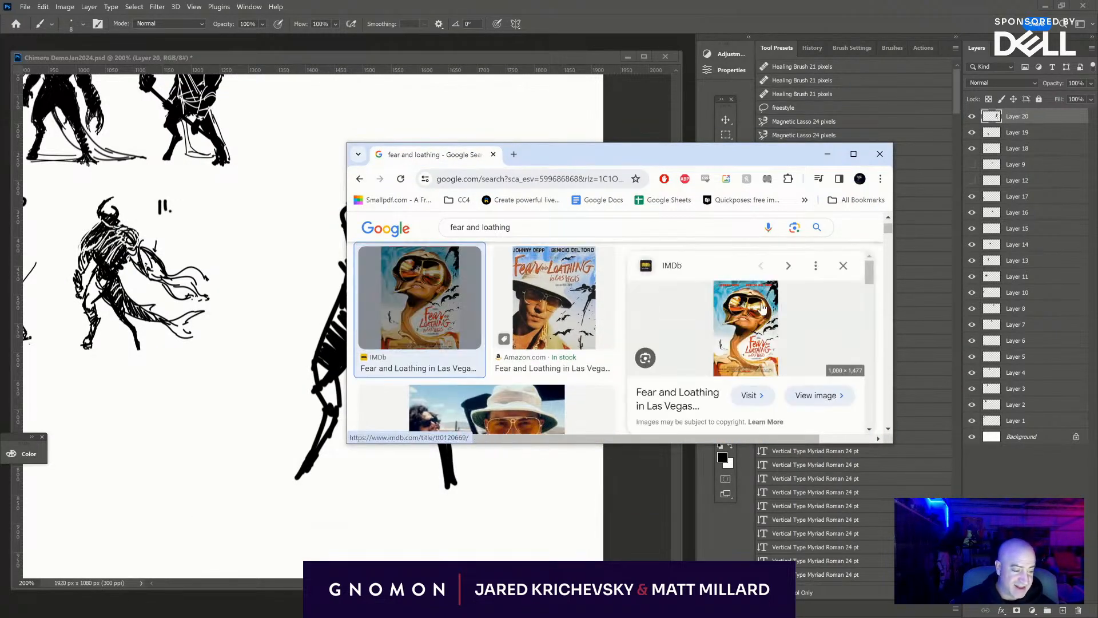
pyautogui.scroll(-3, 545, 330)
pyautogui.scroll(3, 500, 351)
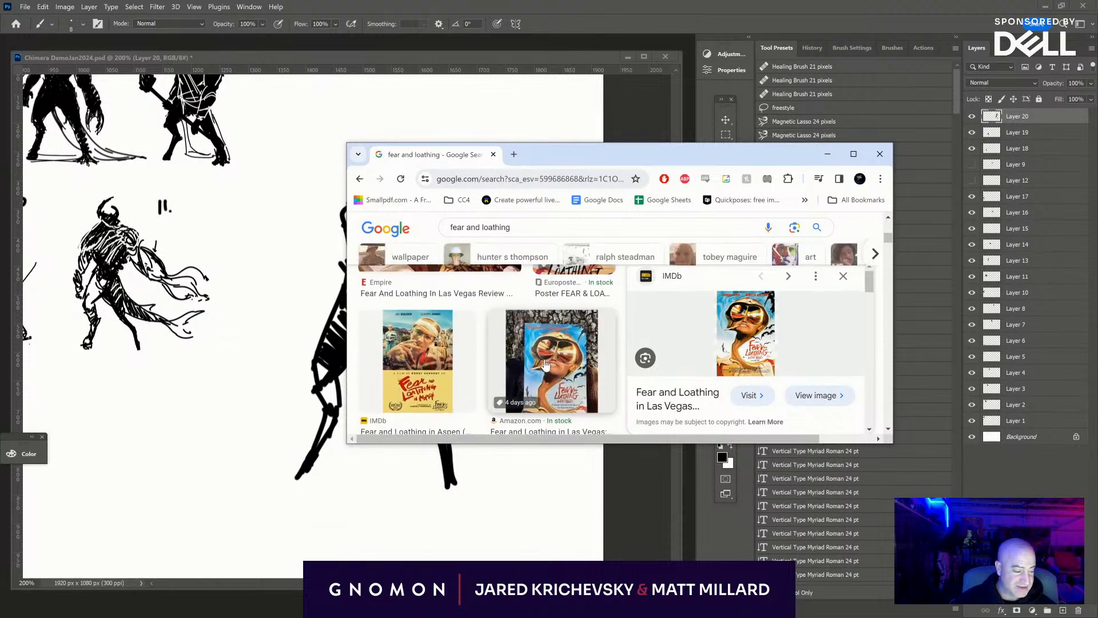
pyautogui.click(573, 337)
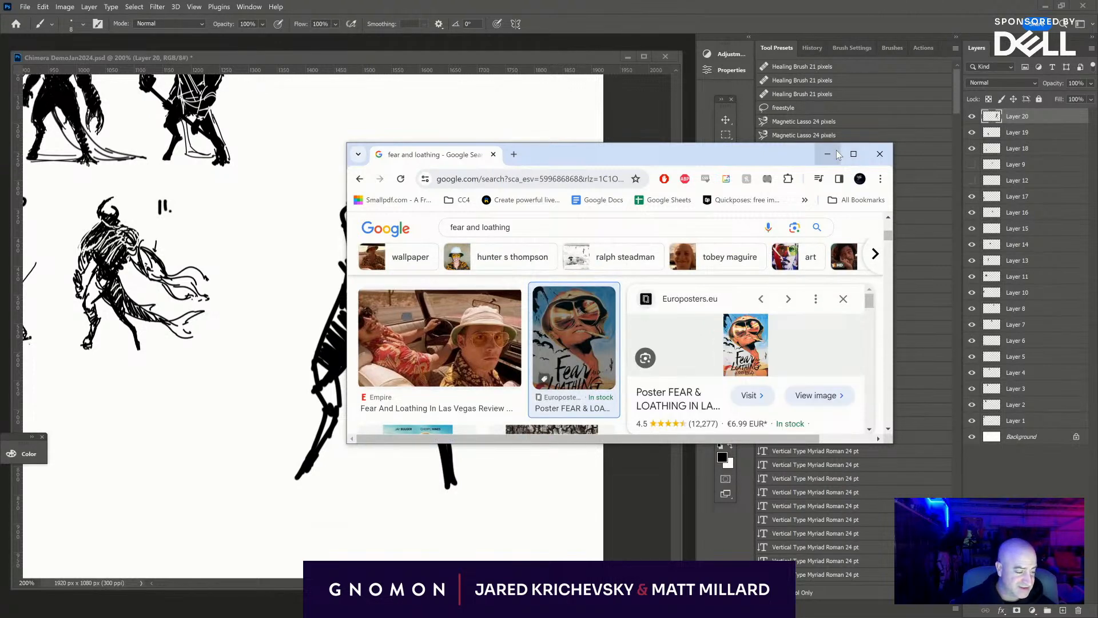
pyautogui.click(879, 155)
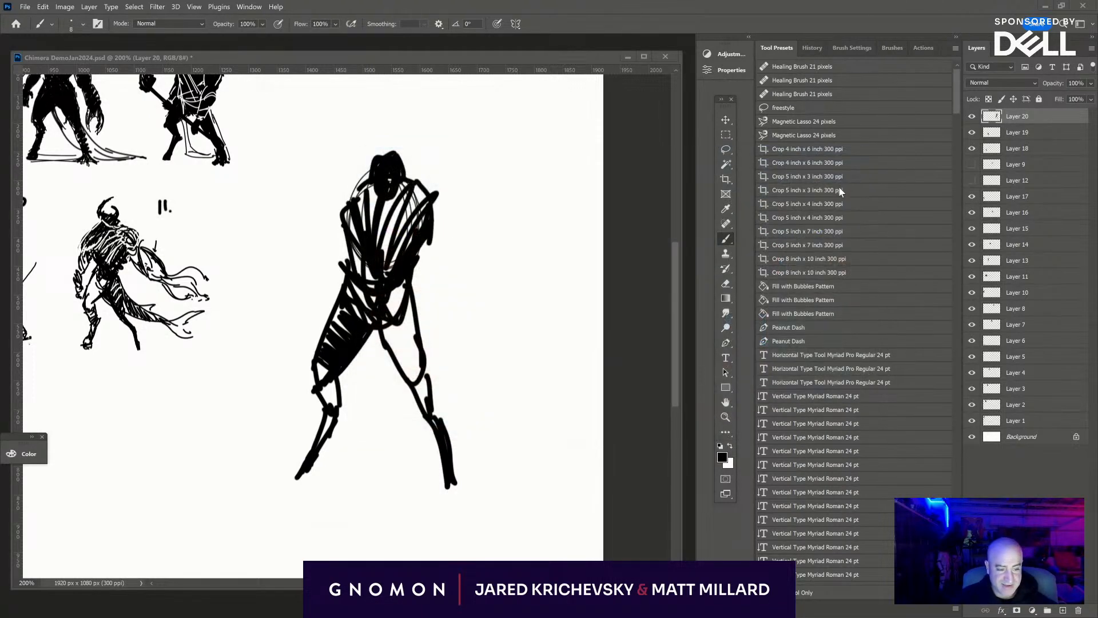
# - Fill the other thigh, the torso and both lower legs with black strokes to form a solid silhouette
pyautogui.click(389, 333)
pyautogui.moveTo(394, 346)
pyautogui.mouseDown()
pyautogui.moveTo(388, 331)
pyautogui.moveTo(410, 371)
pyautogui.moveTo(416, 318)
pyautogui.moveTo(405, 321)
pyautogui.moveTo(395, 283)
pyautogui.moveTo(363, 297)
pyautogui.mouseUp()
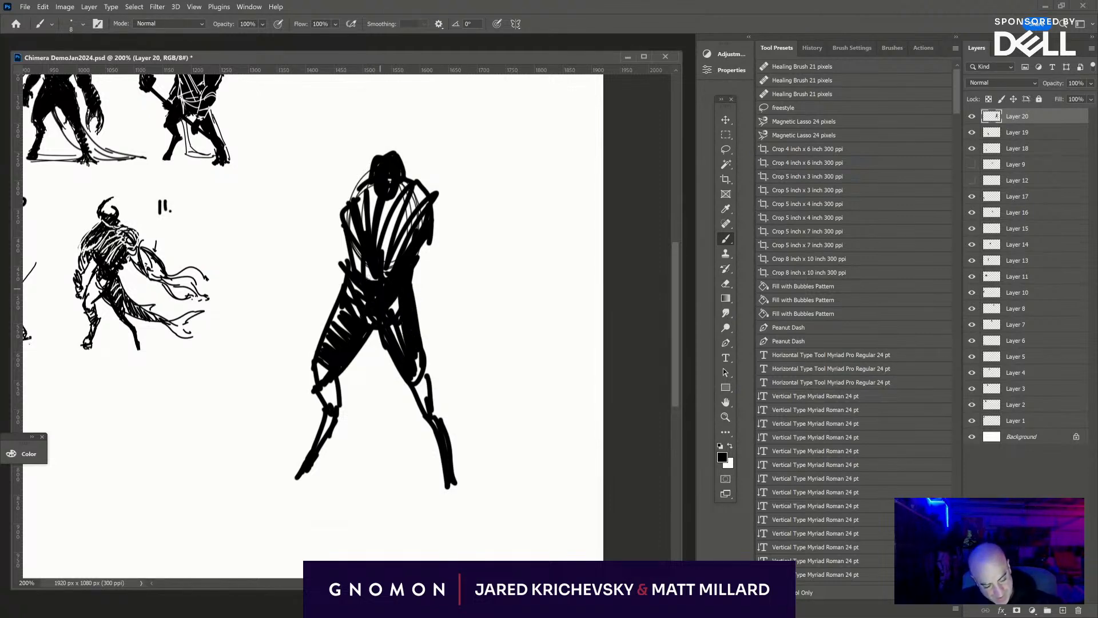
pyautogui.moveTo(372, 275)
pyautogui.mouseDown()
pyautogui.moveTo(368, 251)
pyautogui.moveTo(382, 238)
pyautogui.moveTo(405, 251)
pyautogui.moveTo(391, 197)
pyautogui.mouseUp()
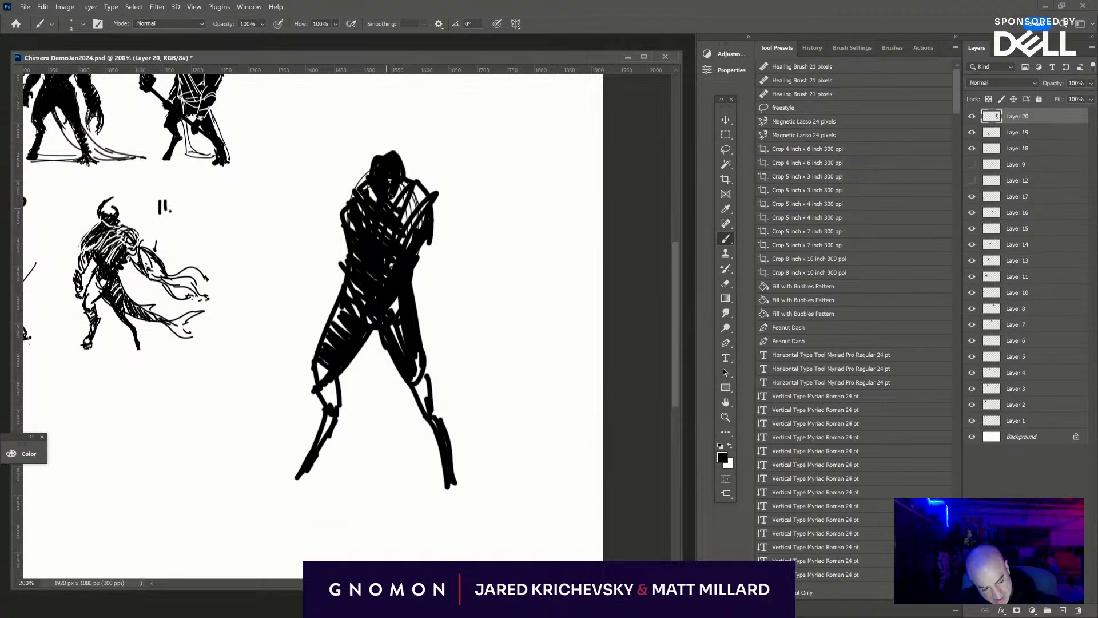
pyautogui.moveTo(312, 373)
pyautogui.mouseDown()
pyautogui.moveTo(326, 400)
pyautogui.moveTo(341, 397)
pyautogui.mouseUp()
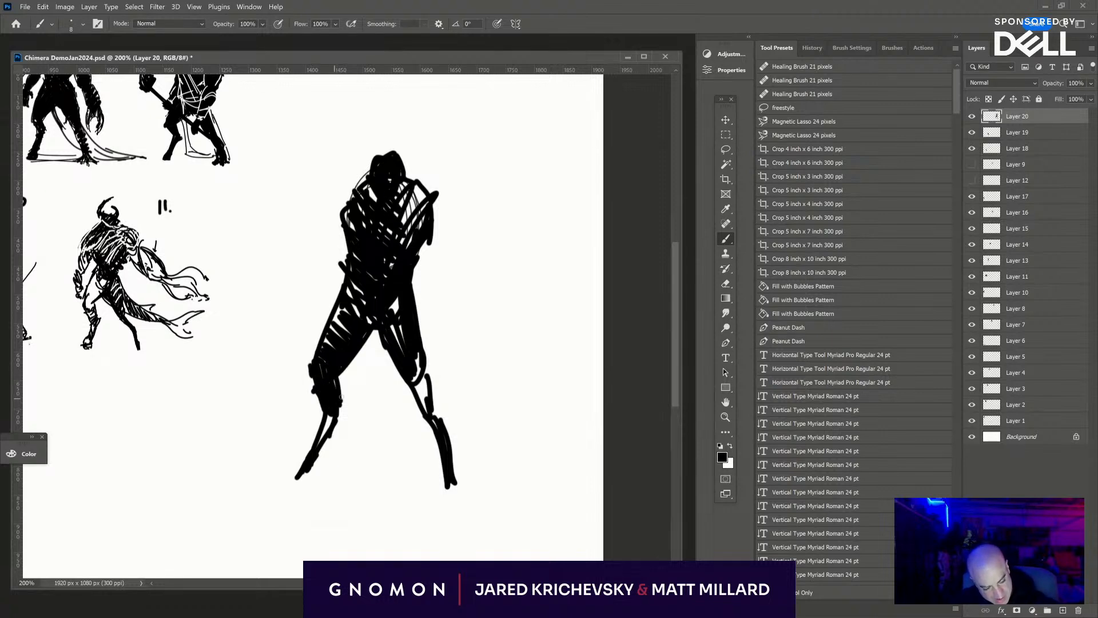
pyautogui.moveTo(303, 475)
pyautogui.mouseDown()
pyautogui.moveTo(343, 415)
pyautogui.moveTo(338, 402)
pyautogui.moveTo(335, 433)
pyautogui.moveTo(335, 409)
pyautogui.mouseUp()
pyautogui.moveTo(420, 395)
pyautogui.mouseDown()
pyautogui.moveTo(418, 361)
pyautogui.moveTo(456, 497)
pyautogui.mouseUp()
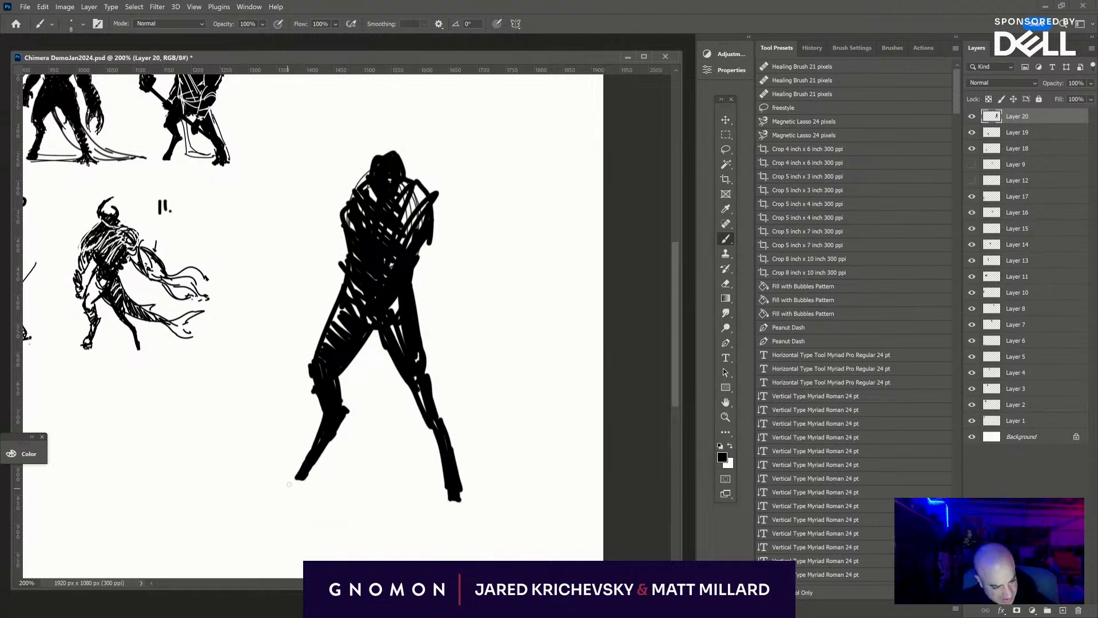
# - Draw both arms hanging outward with clawed hands, and fill in the shoulder and head edges
pyautogui.moveTo(415, 214)
pyautogui.mouseDown()
pyautogui.moveTo(448, 251)
pyautogui.moveTo(433, 208)
pyautogui.moveTo(433, 243)
pyautogui.moveTo(464, 271)
pyautogui.moveTo(457, 253)
pyautogui.moveTo(471, 278)
pyautogui.moveTo(449, 268)
pyautogui.moveTo(477, 293)
pyautogui.moveTo(489, 323)
pyautogui.mouseUp()
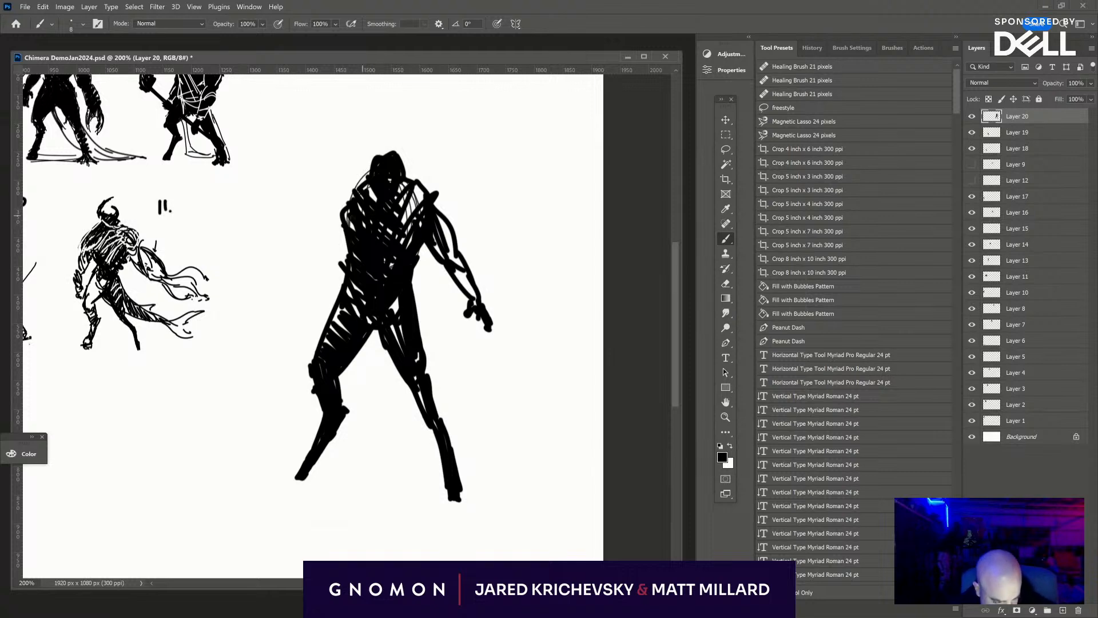
pyautogui.moveTo(340, 199); pyautogui.dragTo(317, 243)
pyautogui.moveTo(372, 184)
pyautogui.mouseDown()
pyautogui.moveTo(340, 229)
pyautogui.moveTo(289, 265)
pyautogui.moveTo(281, 288)
pyautogui.moveTo(296, 281)
pyautogui.mouseUp()
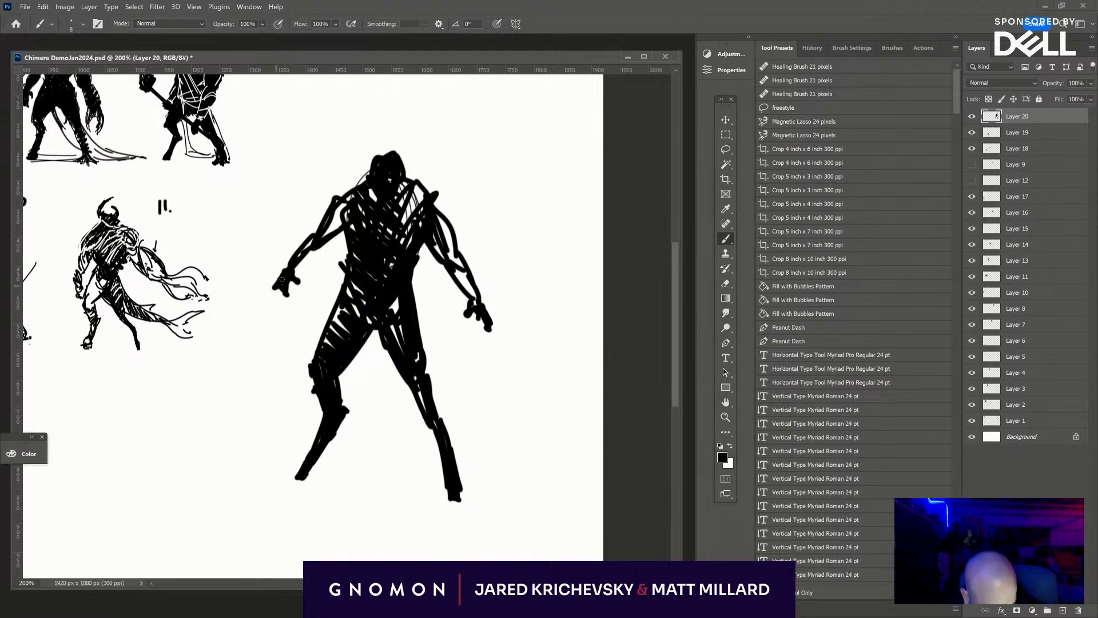
pyautogui.moveTo(328, 228)
pyautogui.mouseDown()
pyautogui.moveTo(349, 213)
pyautogui.moveTo(339, 205)
pyautogui.moveTo(386, 175)
pyautogui.moveTo(394, 205)
pyautogui.moveTo(432, 210)
pyautogui.moveTo(396, 167)
pyautogui.moveTo(401, 175)
pyautogui.moveTo(363, 184)
pyautogui.moveTo(380, 153)
pyautogui.moveTo(404, 155)
pyautogui.mouseUp()
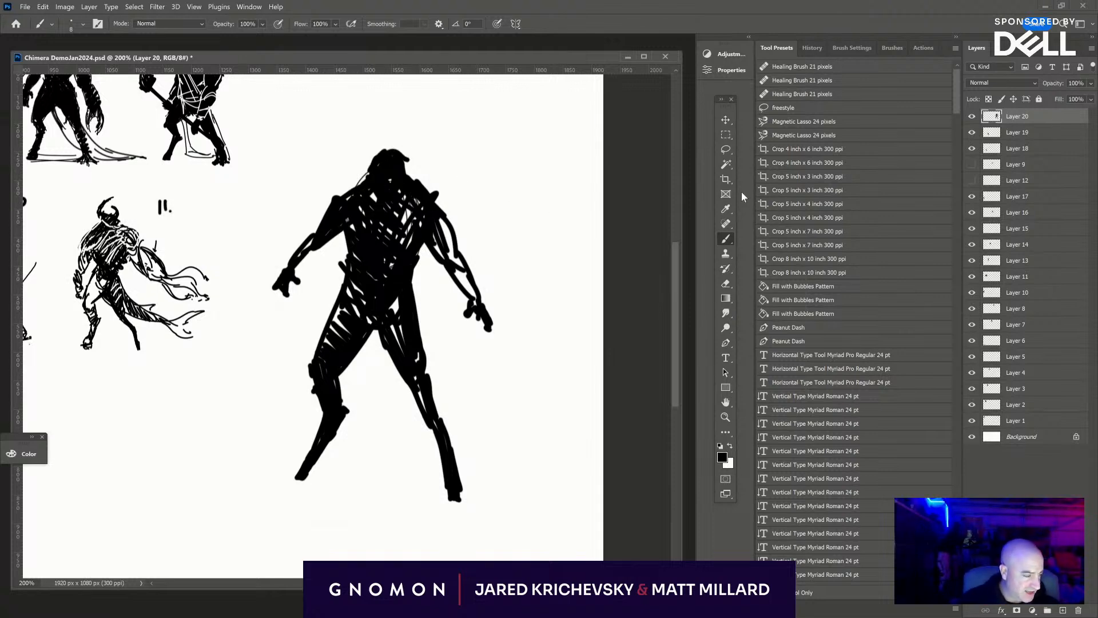
# - Lasso the figure's head, scale it down and move it up above the shoulders, clearing the selection
pyautogui.click(725, 149)
pyautogui.moveTo(400, 163)
pyautogui.mouseDown()
pyautogui.moveTo(383, 155)
pyautogui.moveTo(391, 209)
pyautogui.moveTo(404, 169)
pyautogui.mouseUp()
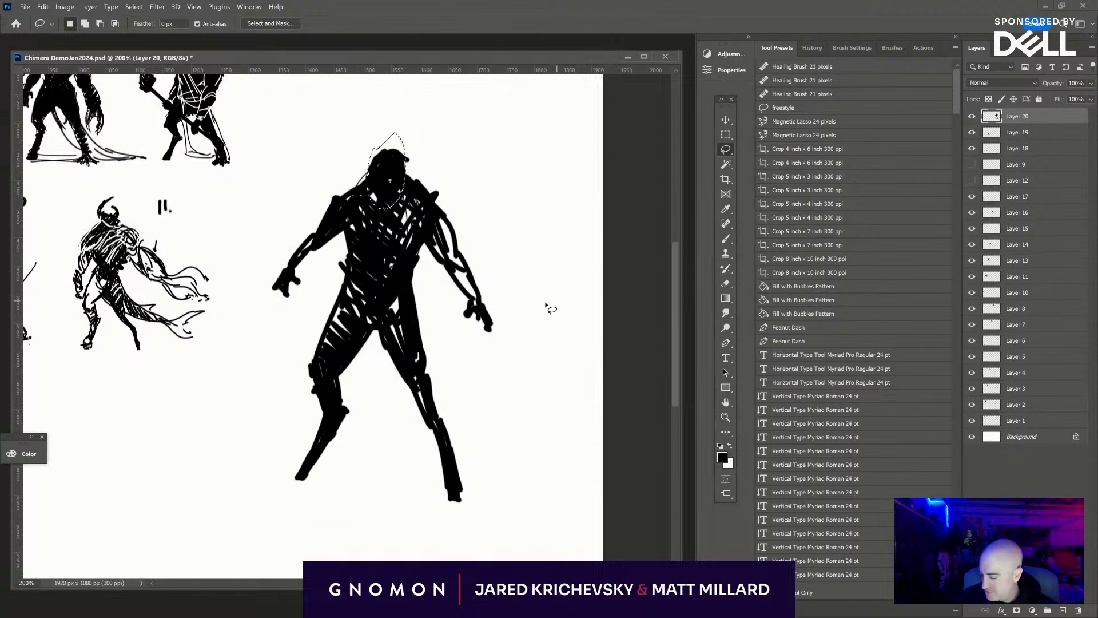
pyautogui.hotkey('ctrl', 't')
pyautogui.moveTo(408, 212); pyautogui.dragTo(385, 183)
pyautogui.moveTo(390, 176)
pyautogui.mouseDown()
pyautogui.moveTo(394, 185)
pyautogui.moveTo(402, 146)
pyautogui.mouseUp()
pyautogui.press('Return')
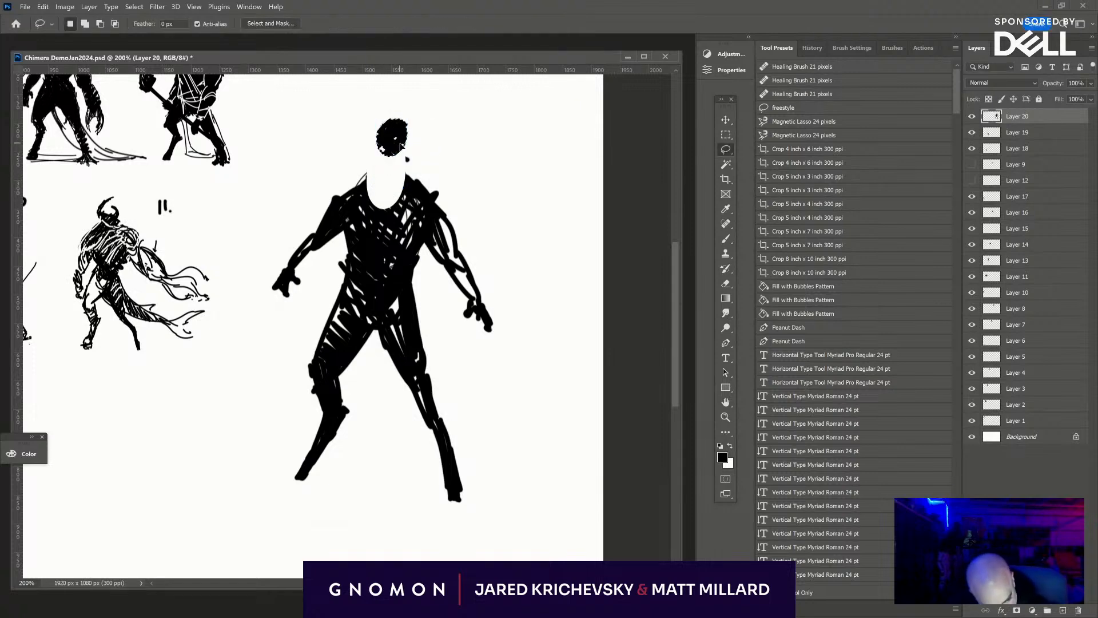
pyautogui.press('shift')
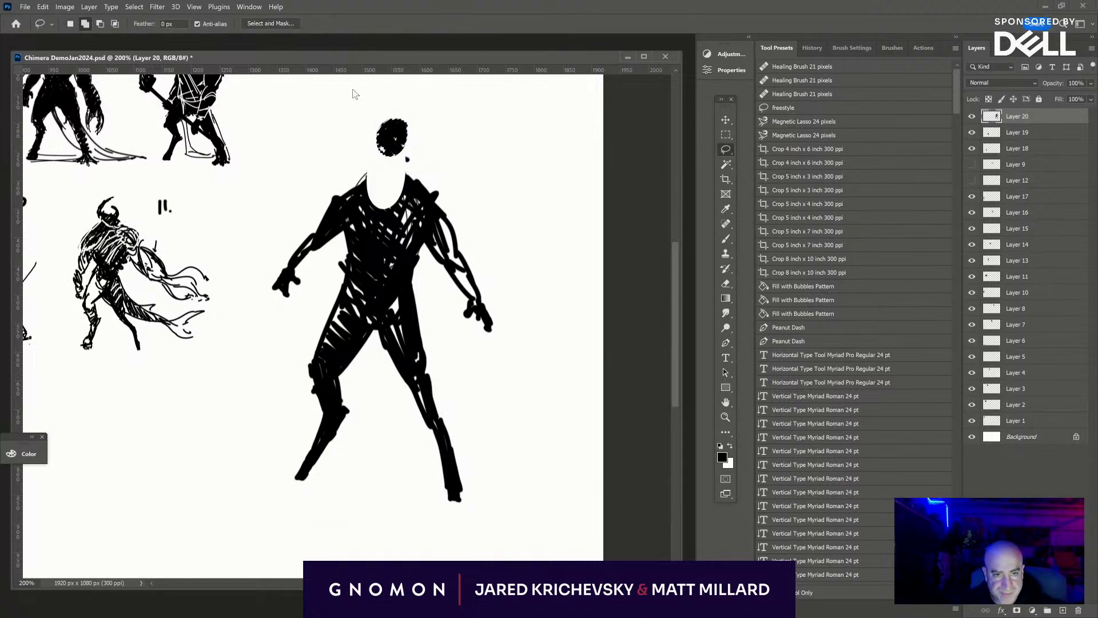
pyautogui.hotkey('ctrl', 'shift', 'a')
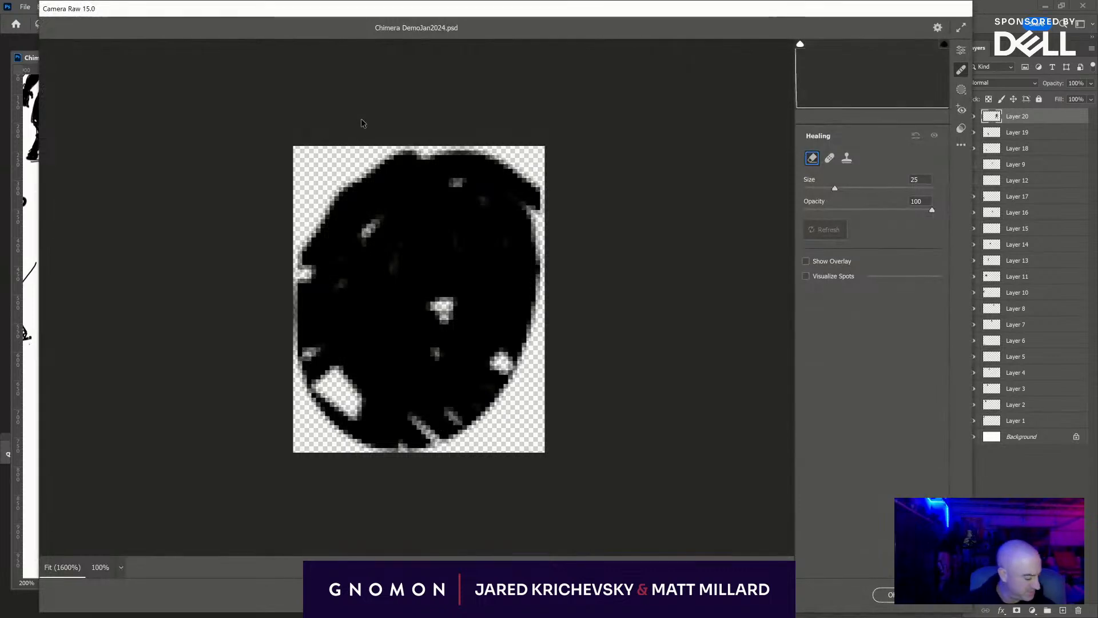
pyautogui.press('Escape')
# - Draw two upward-curving horns on the small head and trim the face's edges with the Eraser
pyautogui.press('b')
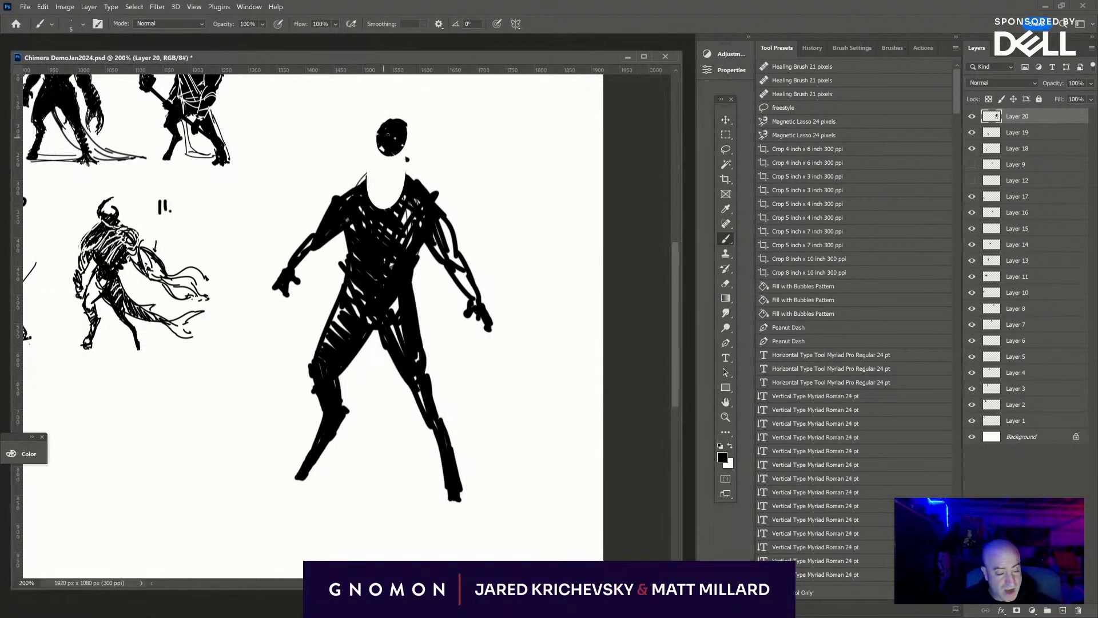
pyautogui.moveTo(378, 127); pyautogui.dragTo(385, 106)
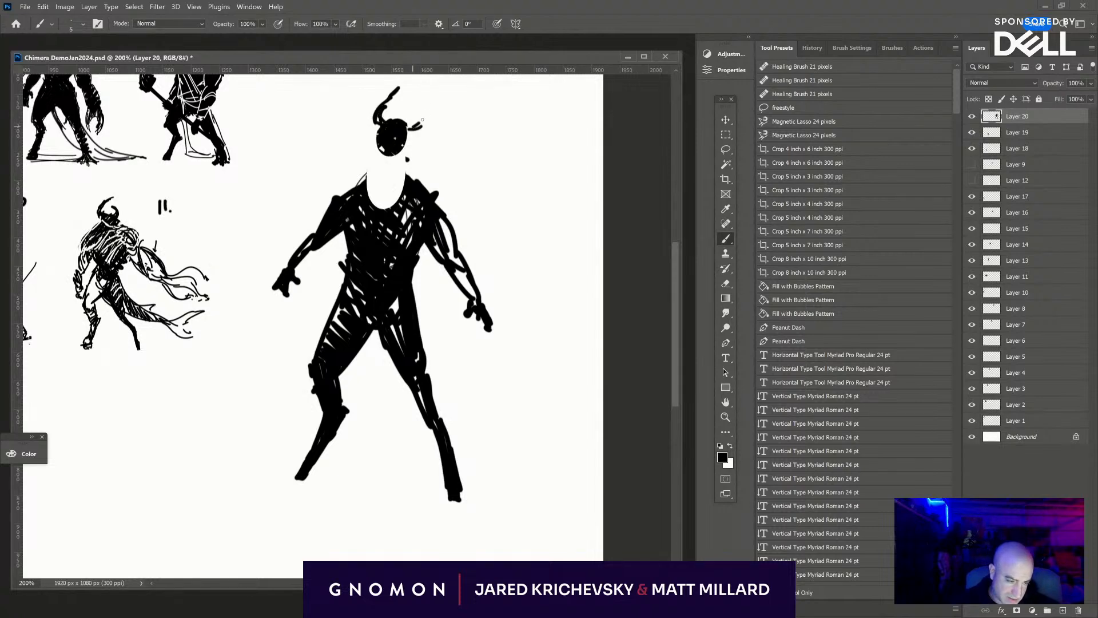
pyautogui.moveTo(423, 120)
pyautogui.mouseDown()
pyautogui.moveTo(436, 96)
pyautogui.moveTo(404, 142)
pyautogui.mouseUp()
pyautogui.press('e')
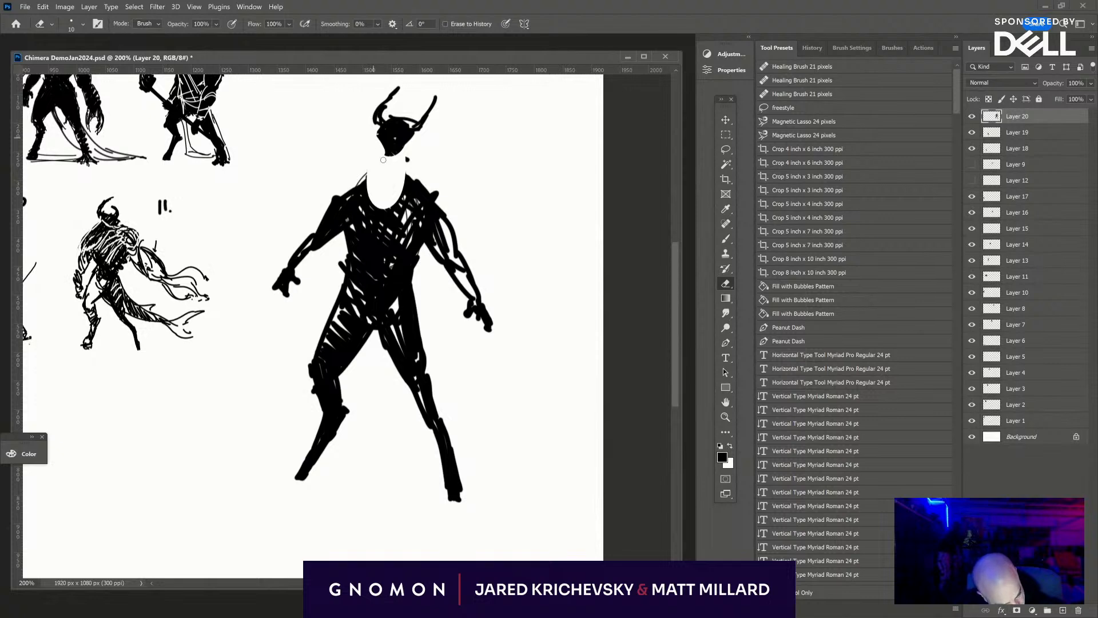
pyautogui.moveTo(385, 152); pyautogui.dragTo(412, 139)
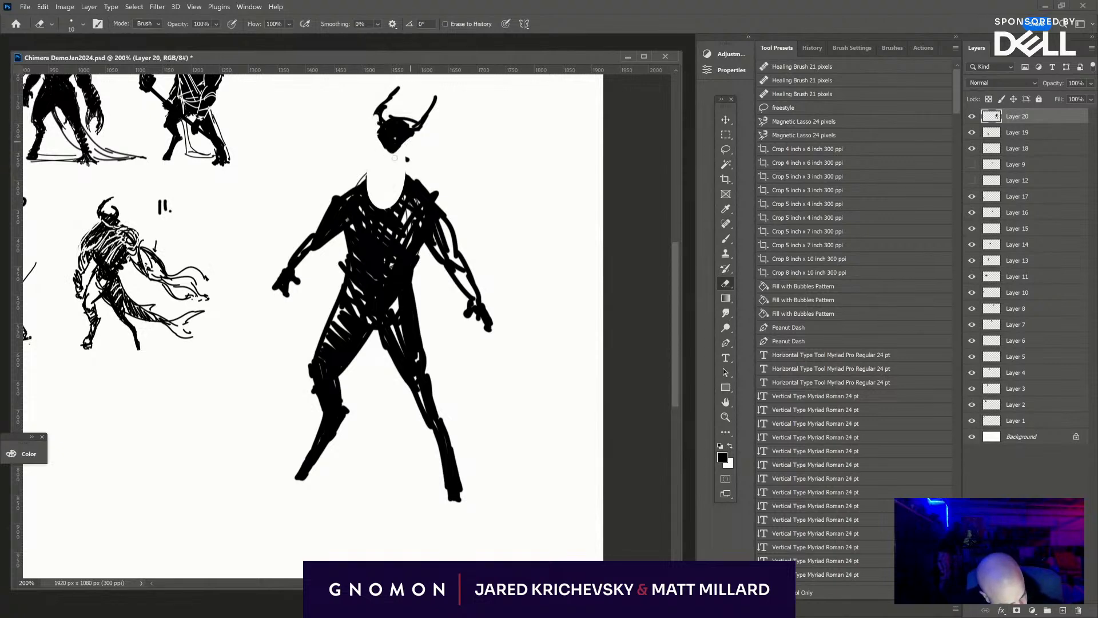
# - Brush curved, collar-like strokes around both sides of the open neck area above the chest
pyautogui.moveTo(371, 195)
pyautogui.mouseDown()
pyautogui.moveTo(356, 156)
pyautogui.moveTo(375, 219)
pyautogui.moveTo(373, 154)
pyautogui.moveTo(364, 215)
pyautogui.mouseUp()
pyautogui.press('b')
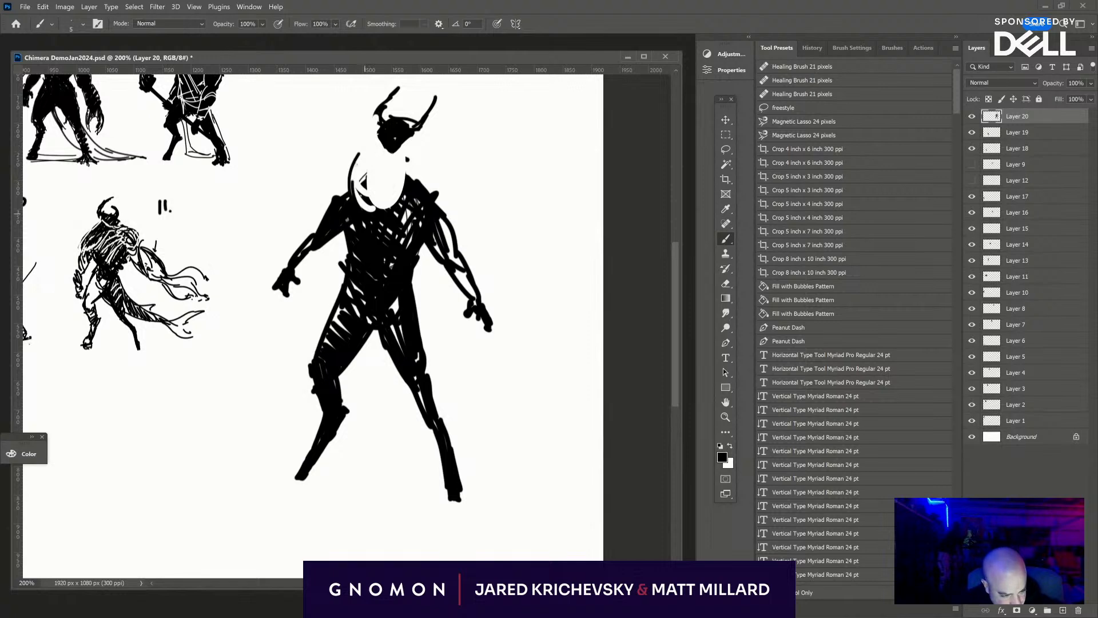
pyautogui.moveTo(366, 150)
pyautogui.mouseDown()
pyautogui.moveTo(362, 175)
pyautogui.moveTo(389, 206)
pyautogui.mouseUp()
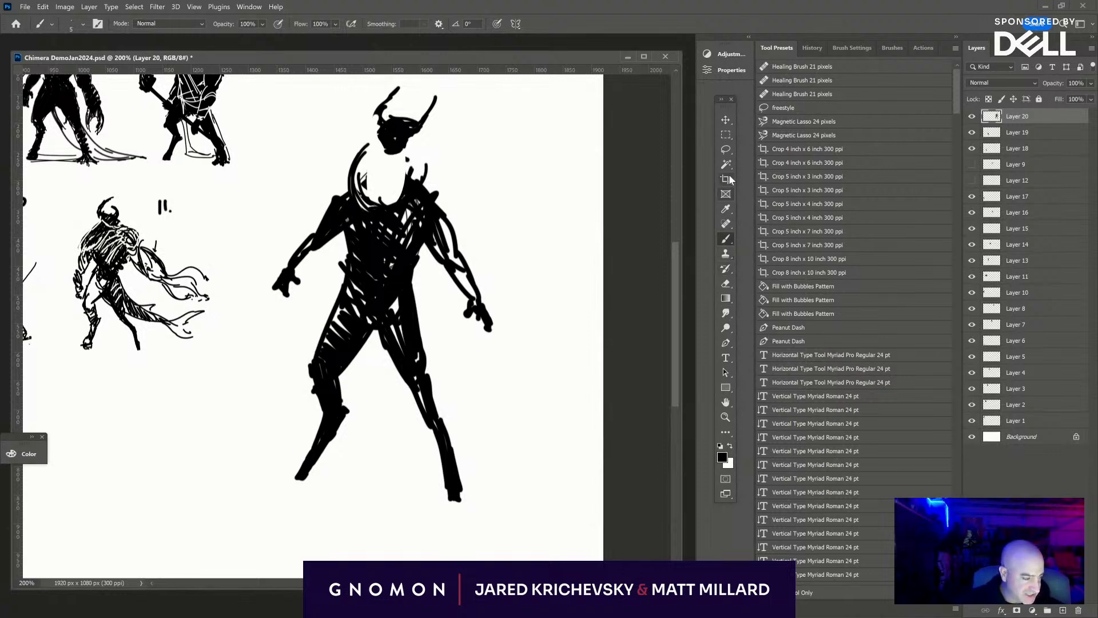
# - Lasso the right-hand arm with the adjoining part of the chest, move it up and outward, and clear the selection
pyautogui.press('l')
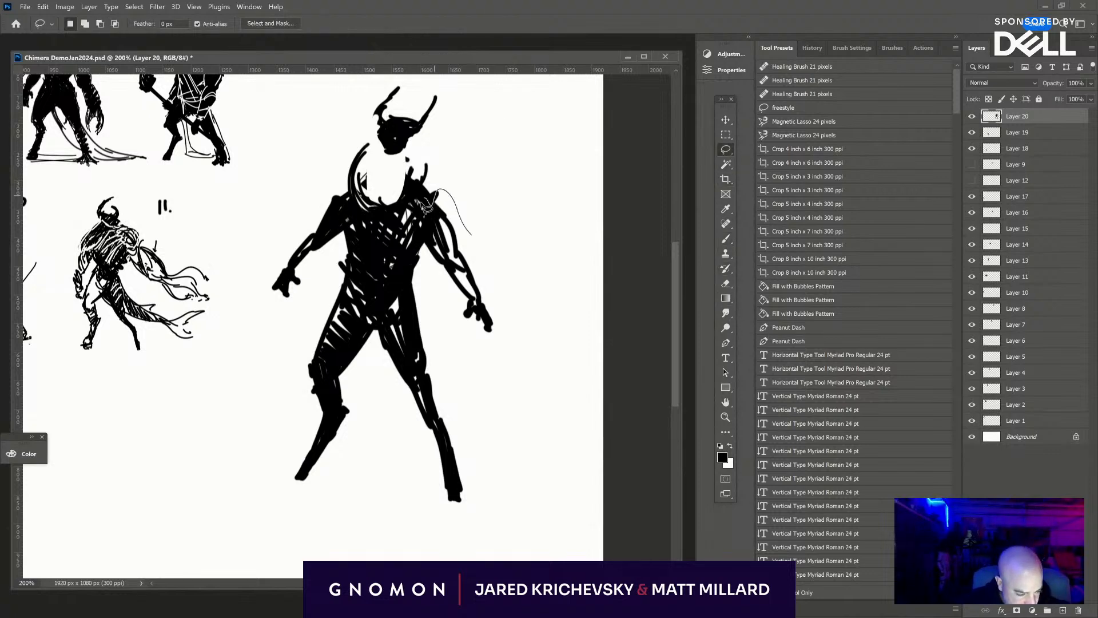
pyautogui.moveTo(493, 230)
pyautogui.mouseDown()
pyautogui.moveTo(504, 254)
pyautogui.moveTo(426, 175)
pyautogui.moveTo(455, 326)
pyautogui.moveTo(532, 336)
pyautogui.mouseUp()
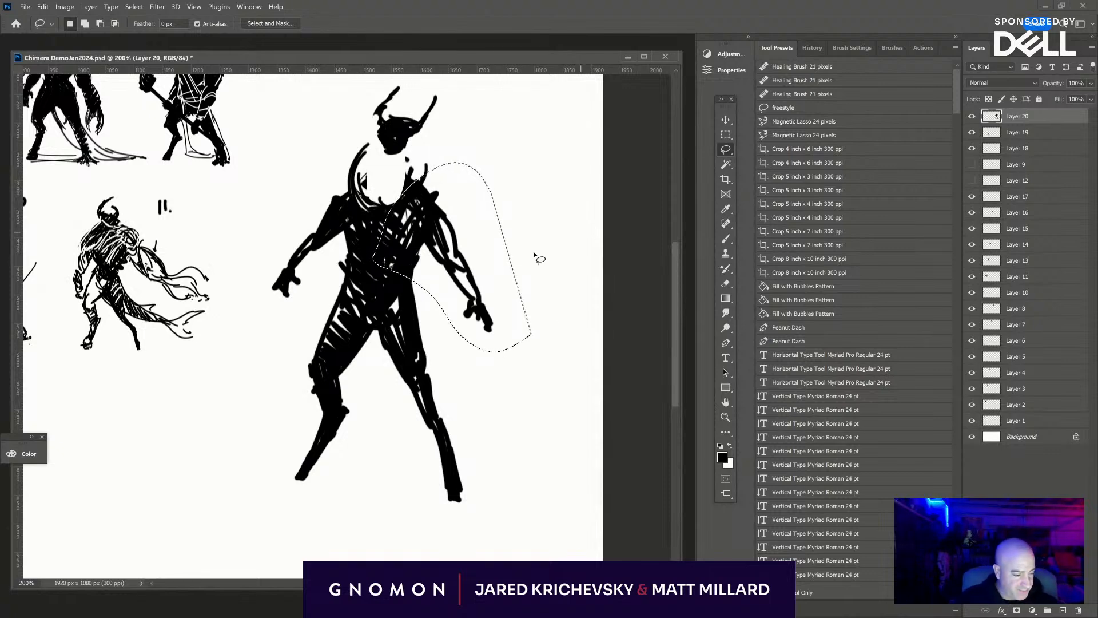
pyautogui.moveTo(421, 221)
pyautogui.mouseDown()
pyautogui.moveTo(463, 189)
pyautogui.moveTo(455, 202)
pyautogui.moveTo(445, 203)
pyautogui.moveTo(446, 178)
pyautogui.mouseUp()
pyautogui.hotkey('ctrl', 'd')
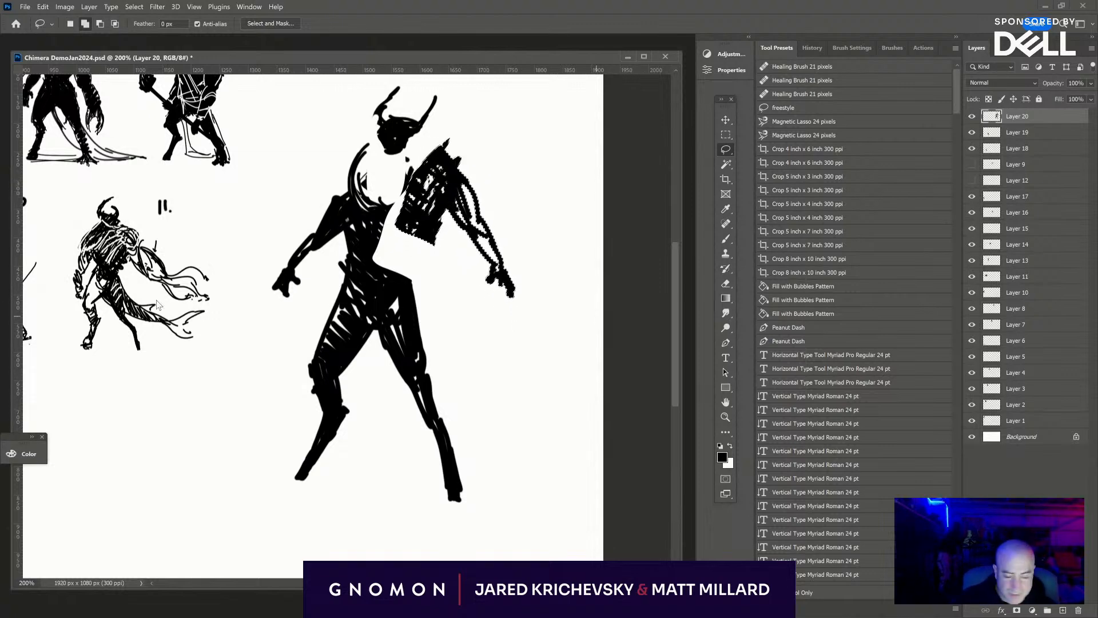
pyautogui.hotkey('shift', 'ctrl', 'a')
pyautogui.press('Escape')
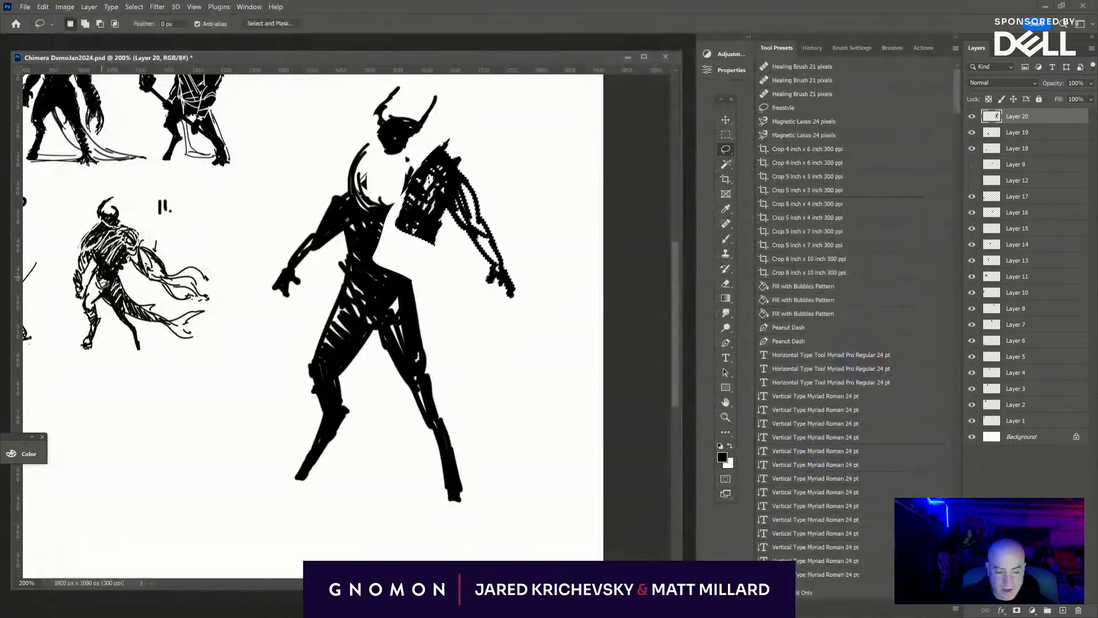
pyautogui.hotkey('ctrl', 'd')
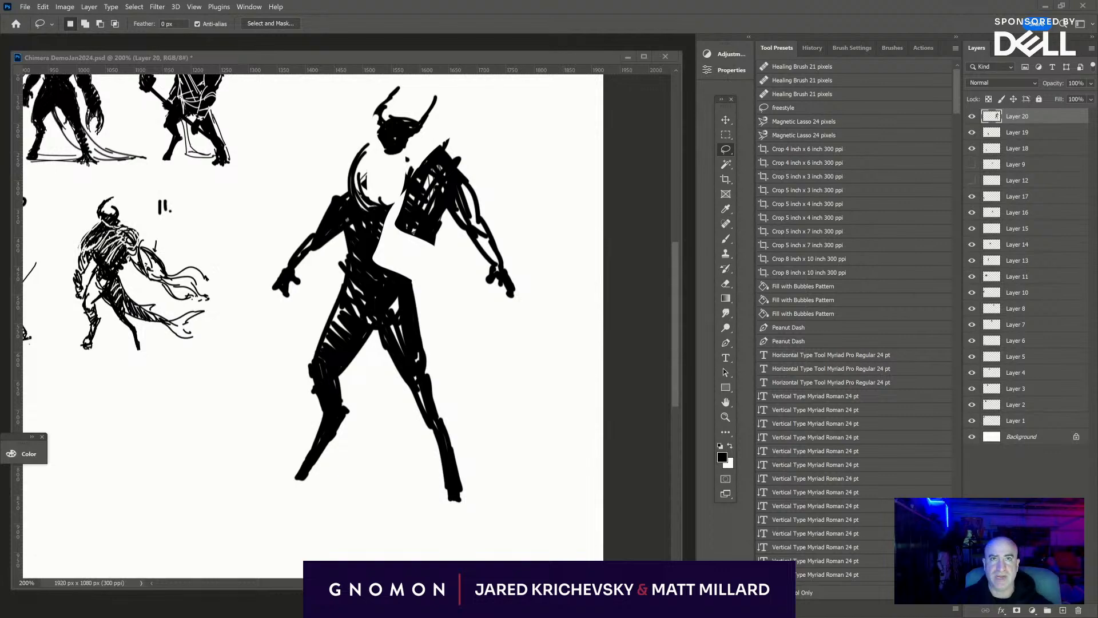
# - Switch to the browser and examine the T-1000 terminator image results, enlarging the window and opening the Splash Head effect picture
pyautogui.moveTo(491, 3); pyautogui.dragTo(480, 176)
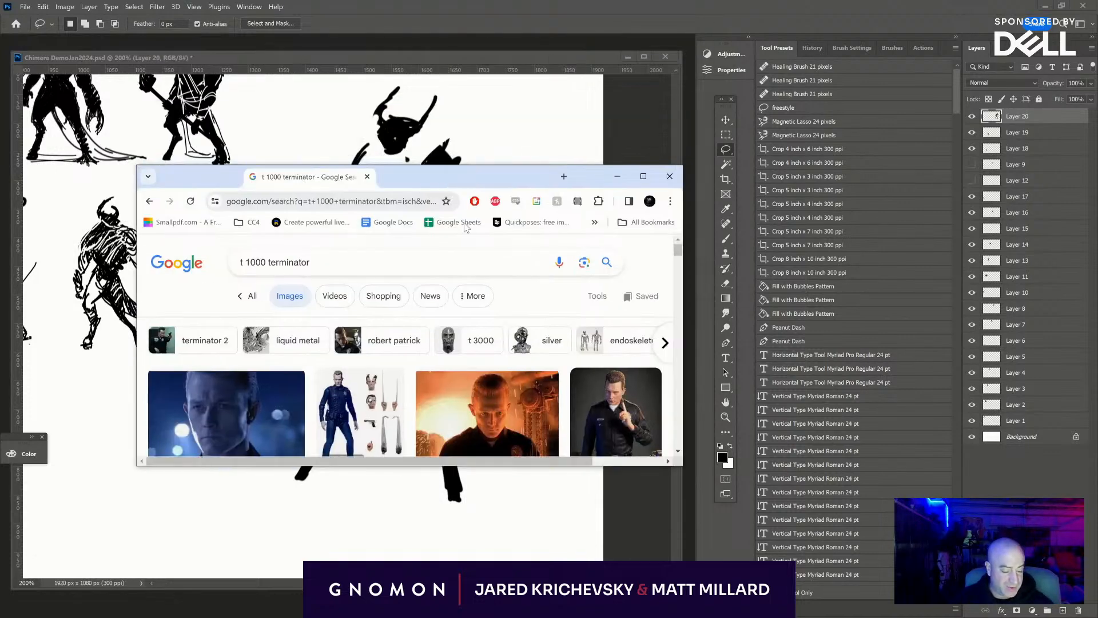
pyautogui.scroll(-5, 548, 347)
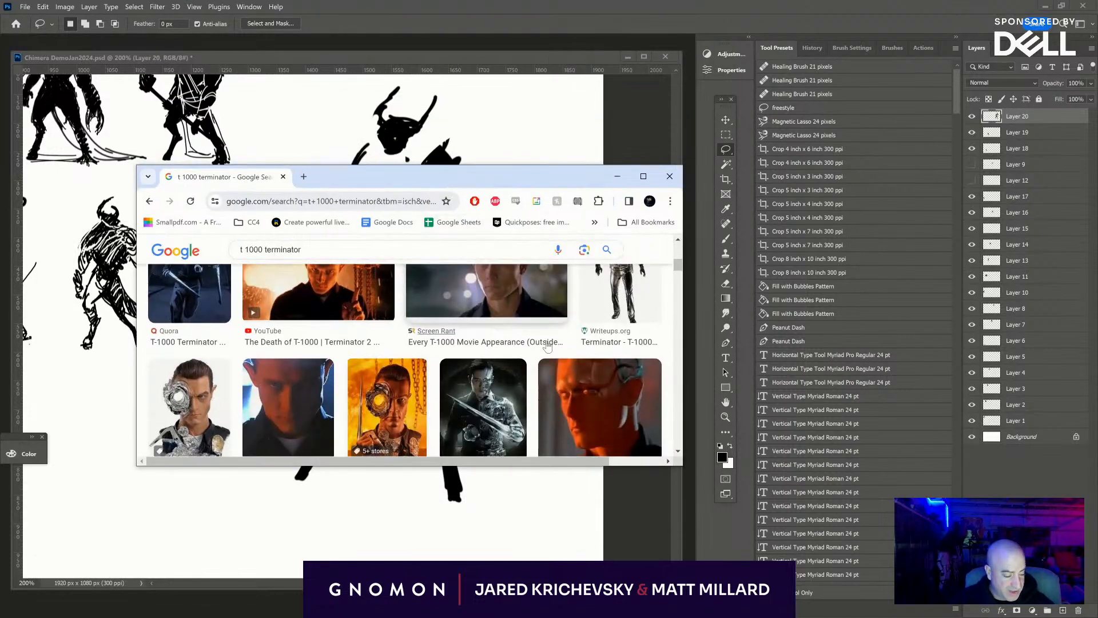
pyautogui.click(643, 176)
pyautogui.click(762, 274)
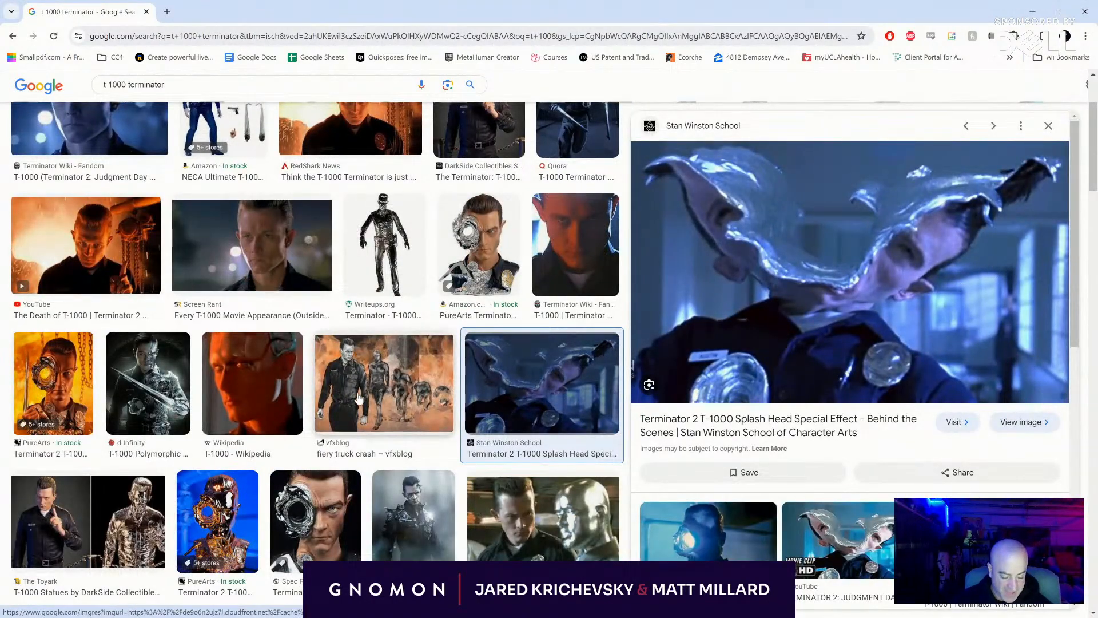
pyautogui.scroll(-2, 343, 394)
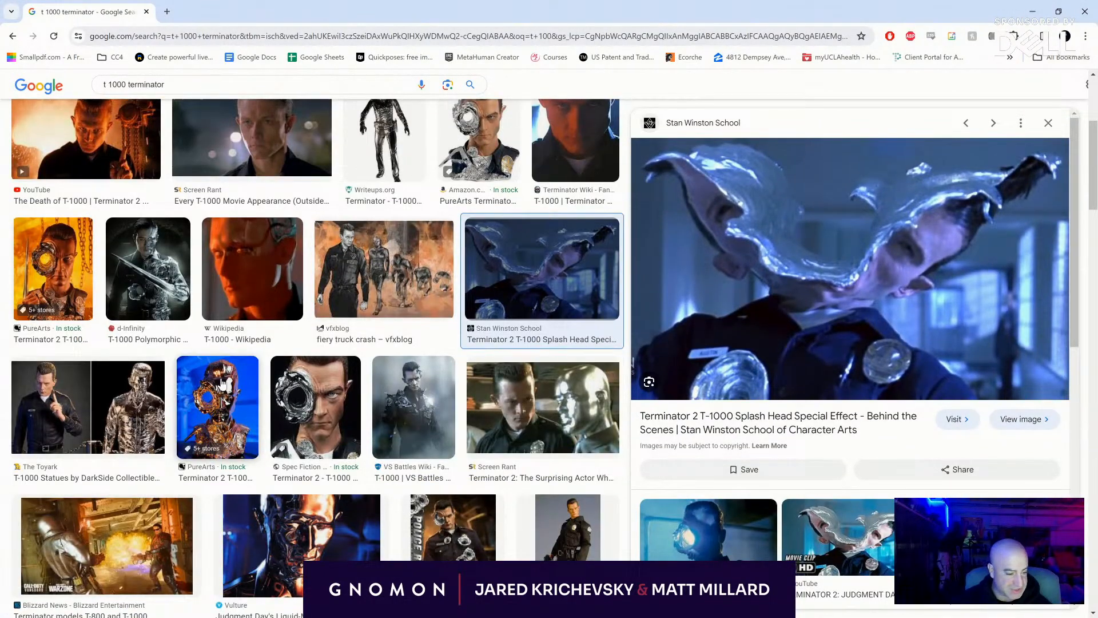
pyautogui.scroll(-4, 309, 358)
pyautogui.scroll(-10, 286, 348)
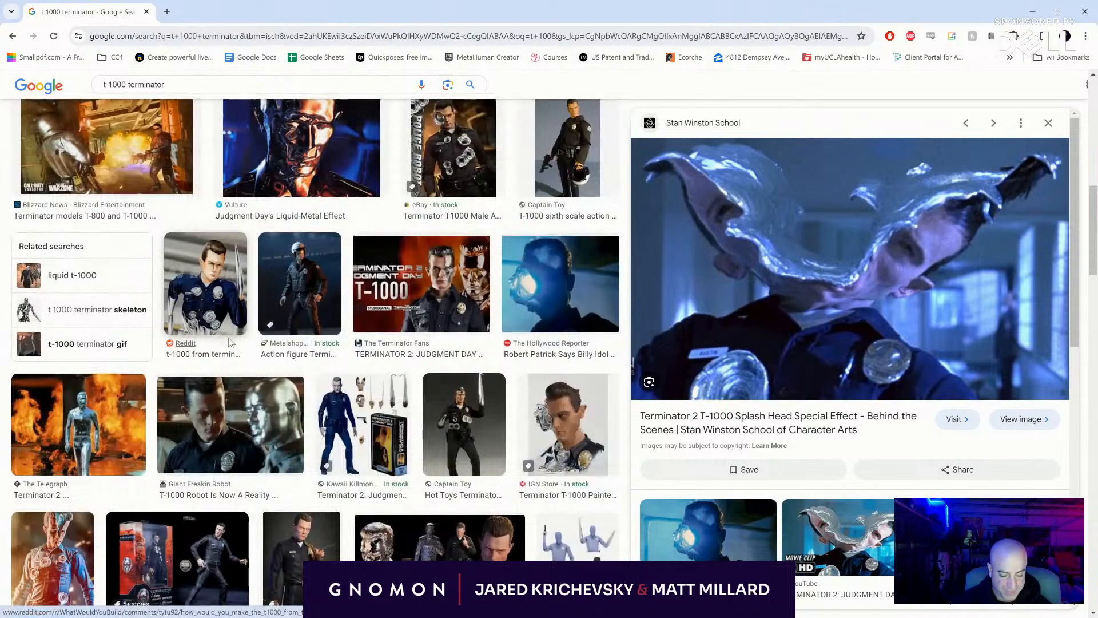
pyautogui.scroll(-7, 213, 335)
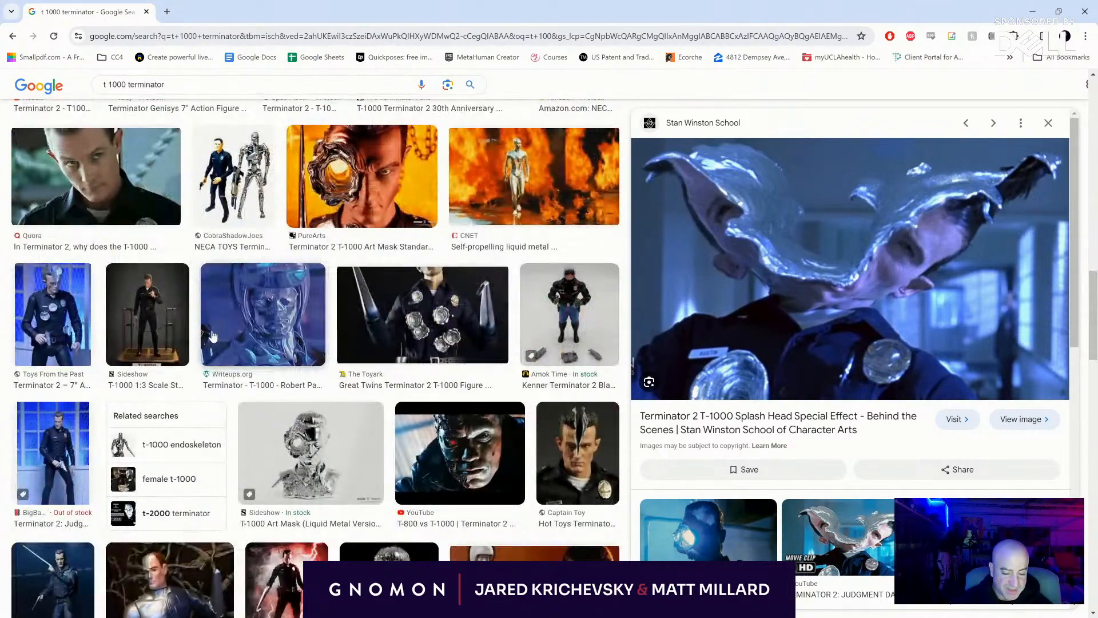
pyautogui.scroll(-5, 213, 335)
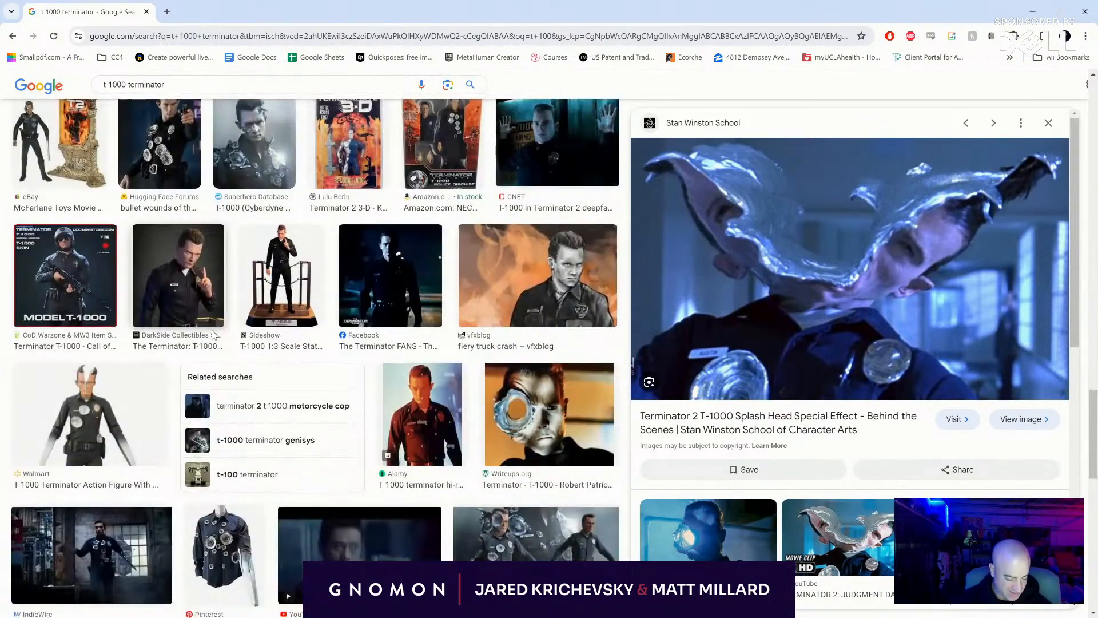
pyautogui.scroll(-4, 213, 335)
pyautogui.scroll(-7, 213, 336)
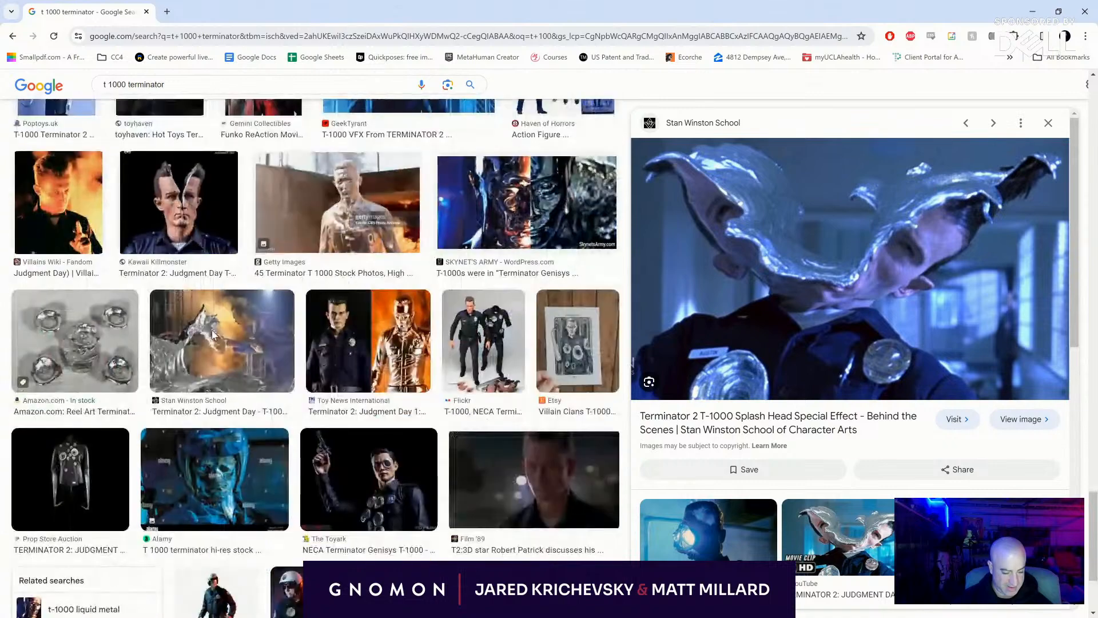
# - Open the Stan Winston School T-1000 effects picture and look through its related images and further results
pyautogui.click(213, 336)
pyautogui.scroll(-6, 921, 330)
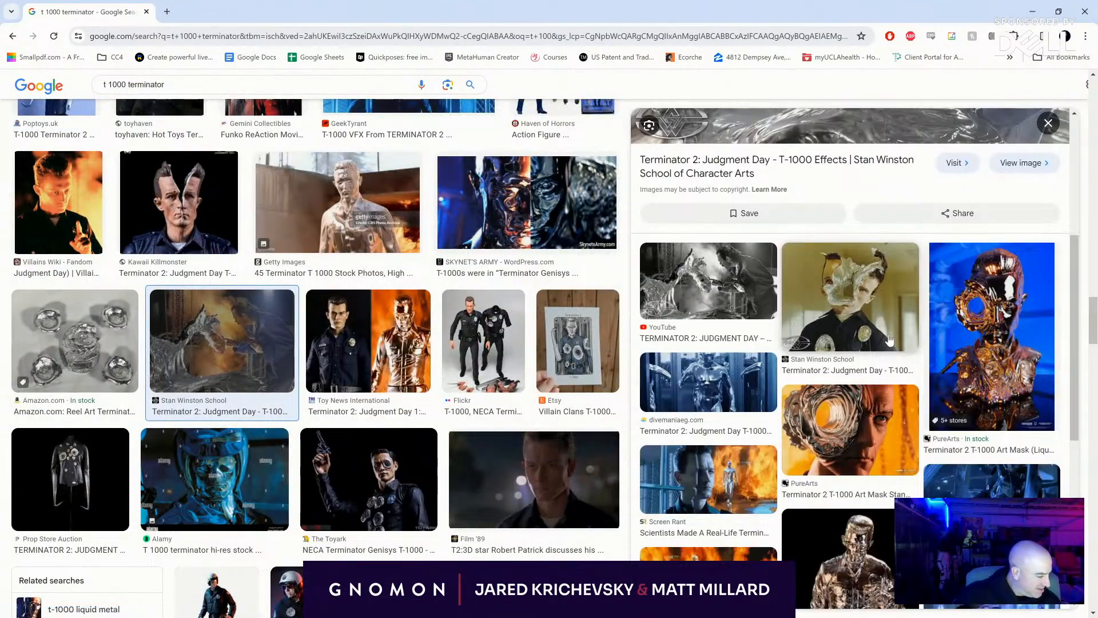
pyautogui.scroll(-4, 711, 312)
pyautogui.scroll(-5, 424, 307)
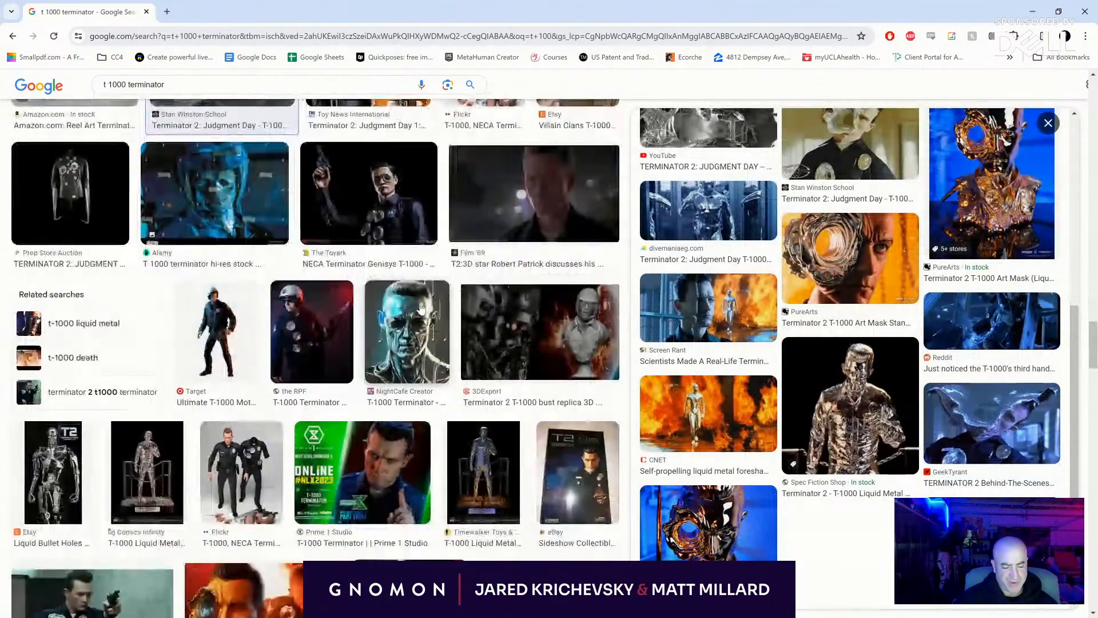
pyautogui.scroll(-4, 424, 308)
pyautogui.scroll(-6, 424, 308)
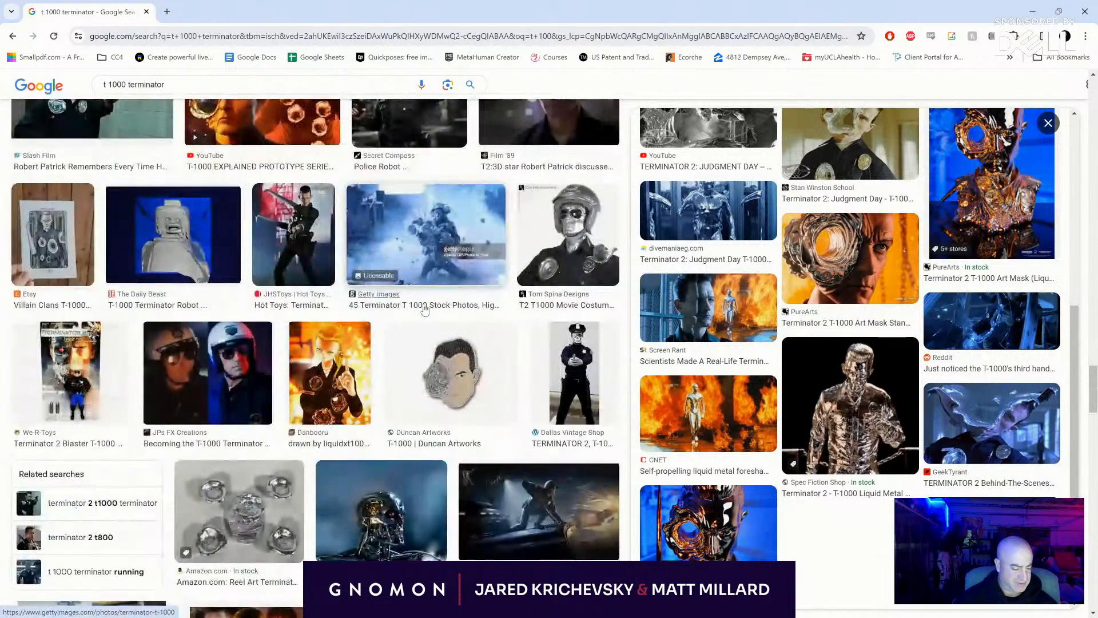
# - Search images for "t 1000 terminator end", view the molten final-scene picture from meme-arsenal.com, and return to the Photoshop sketch
pyautogui.click(184, 86)
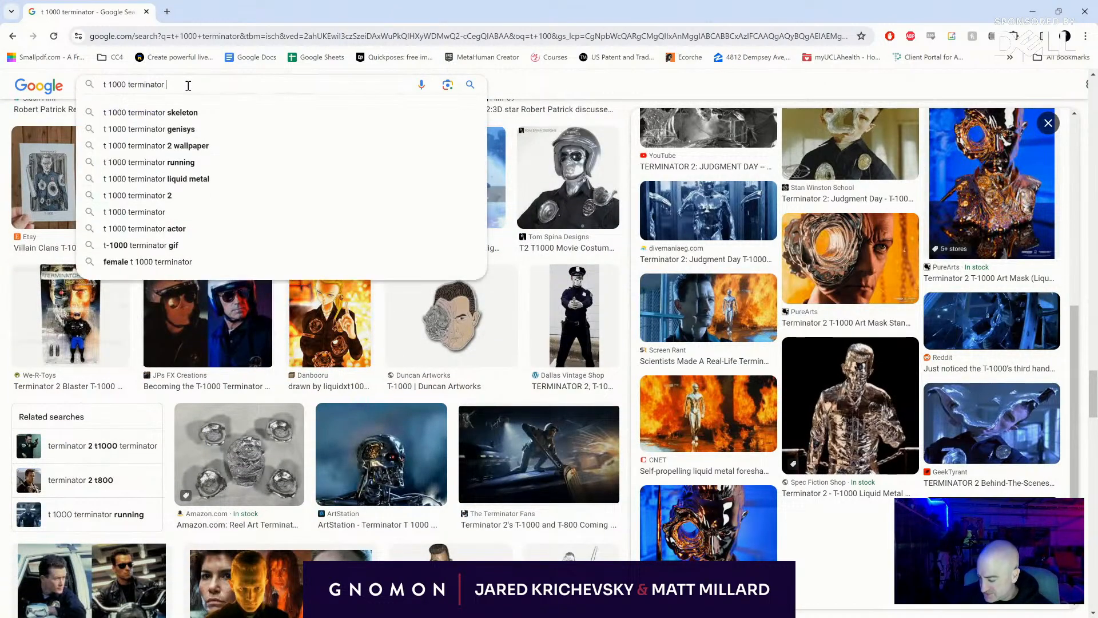
pyautogui.write('end')
pyautogui.press('Return')
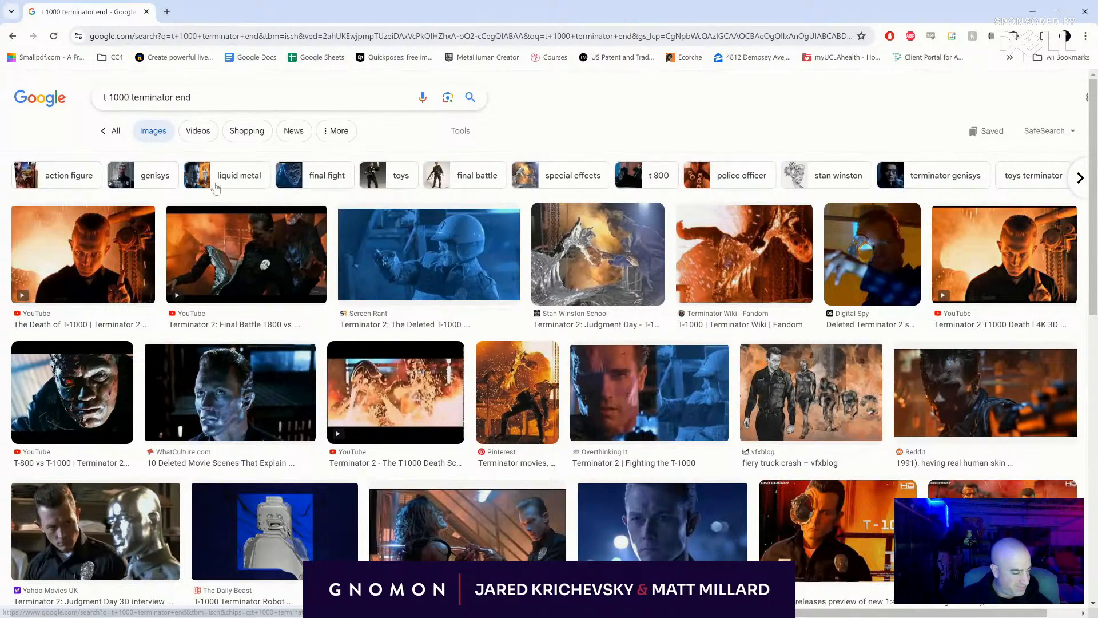
pyautogui.click(758, 253)
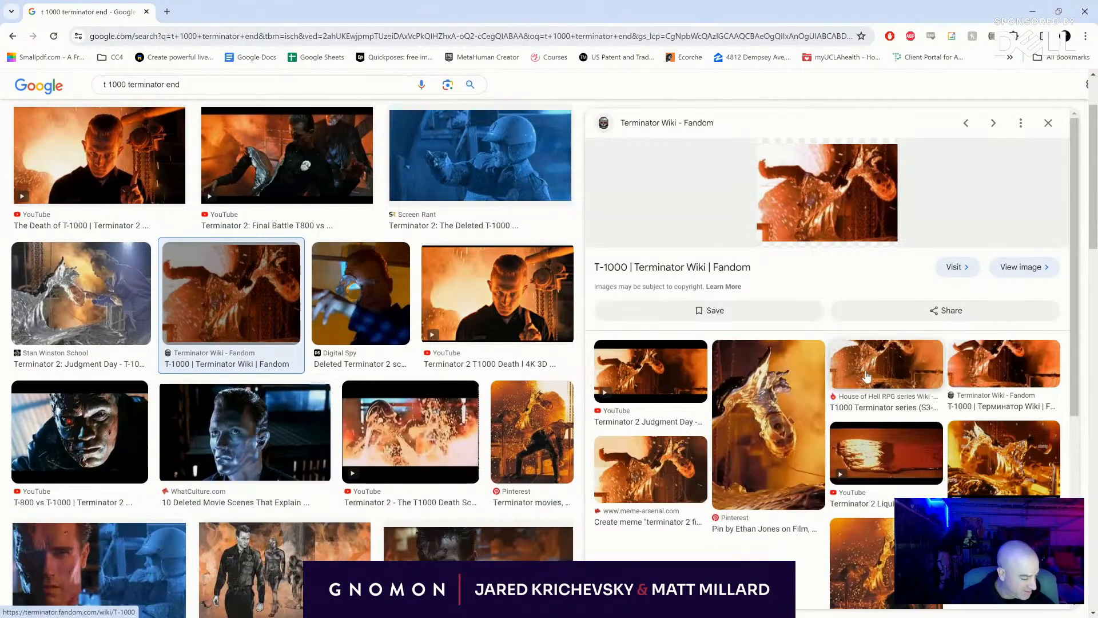
pyautogui.click(663, 451)
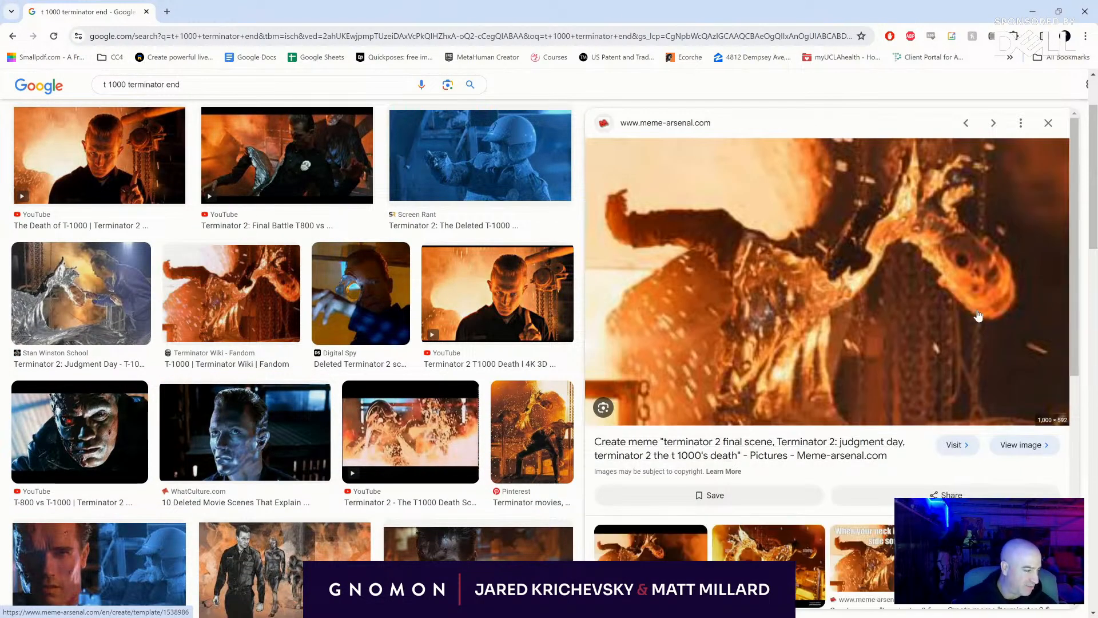
pyautogui.scroll(-5, 348, 424)
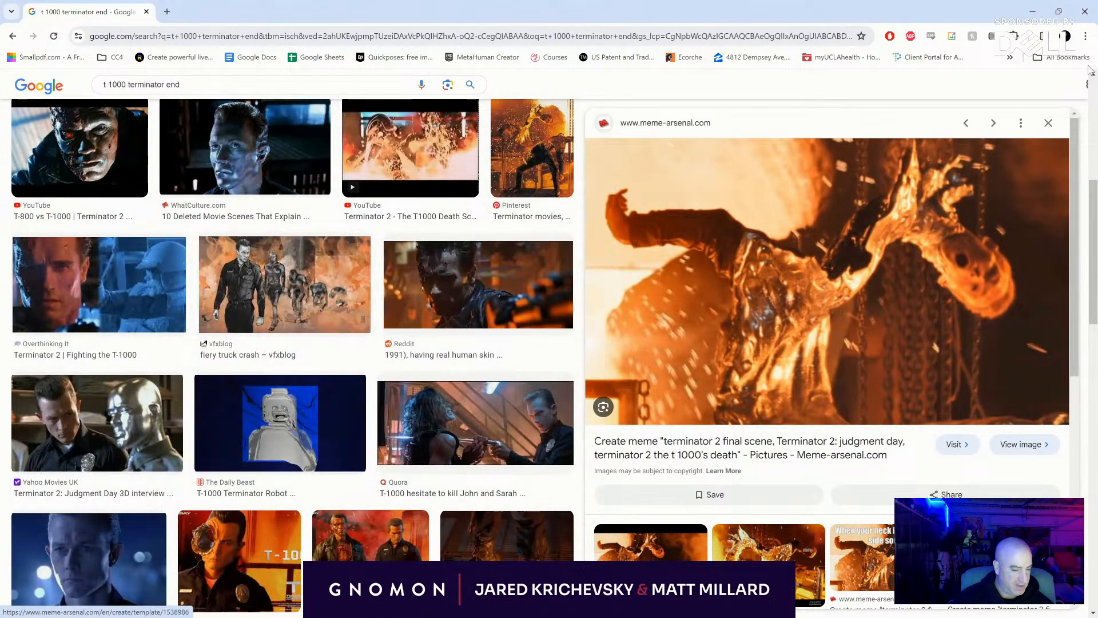
pyautogui.click(1024, 11)
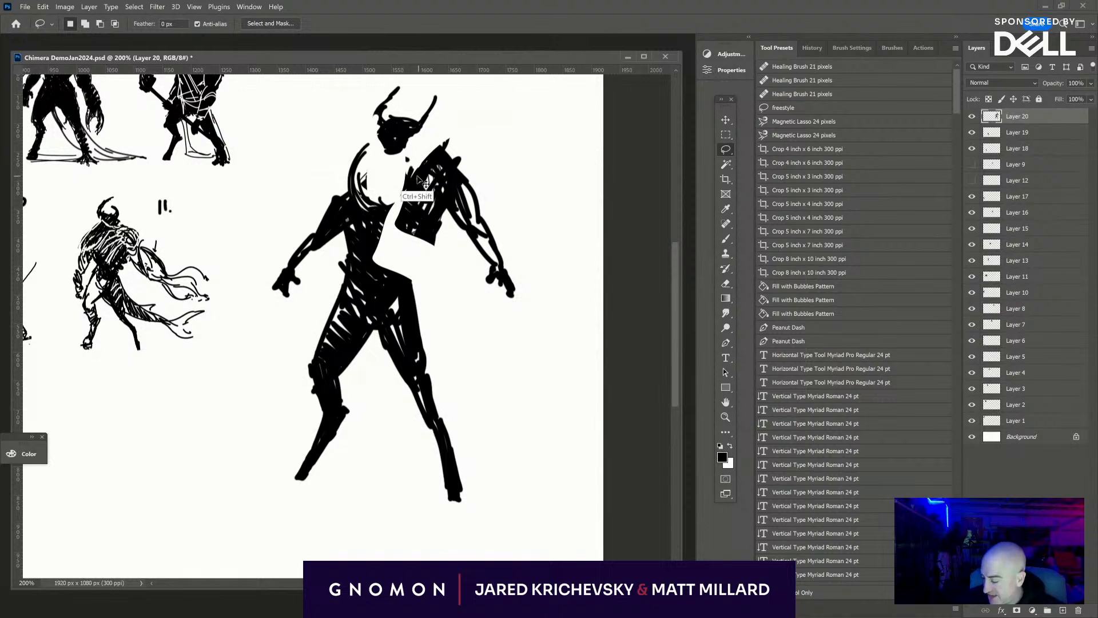
# - Reshape the split chest with Brush and Eraser, adding spikes on the left-hand shoulder and small floating fragments around the right-hand arm
pyautogui.press('b')
pyautogui.moveTo(402, 230)
pyautogui.mouseDown()
pyautogui.moveTo(371, 266)
pyautogui.moveTo(436, 188)
pyautogui.moveTo(374, 262)
pyautogui.moveTo(436, 230)
pyautogui.moveTo(411, 235)
pyautogui.moveTo(454, 201)
pyautogui.moveTo(403, 243)
pyautogui.mouseUp()
pyautogui.press('e')
pyautogui.moveTo(449, 205)
pyautogui.mouseDown()
pyautogui.moveTo(409, 233)
pyautogui.moveTo(445, 183)
pyautogui.moveTo(431, 127)
pyautogui.moveTo(403, 248)
pyautogui.moveTo(426, 227)
pyautogui.moveTo(377, 252)
pyautogui.mouseUp()
pyautogui.press('b')
pyautogui.moveTo(335, 200)
pyautogui.mouseDown()
pyautogui.moveTo(330, 165)
pyautogui.moveTo(350, 203)
pyautogui.moveTo(320, 207)
pyautogui.mouseUp()
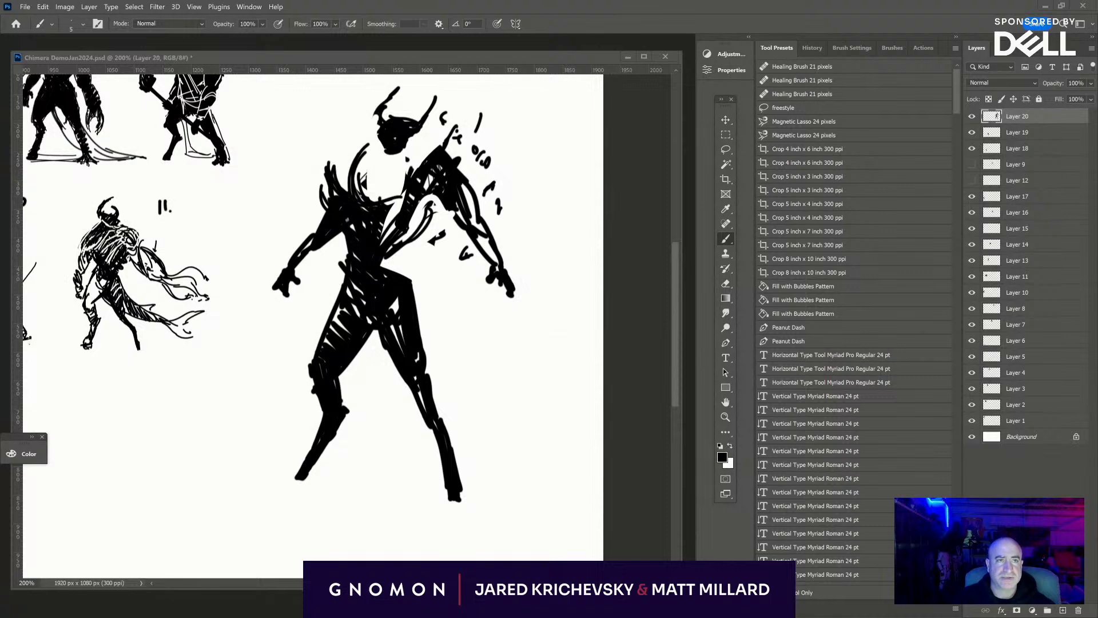
# - Look through the browser's "thresh" image results, open the DeviantArt Thresh picture with its related images, and close the window
pyautogui.moveTo(460, 0); pyautogui.dragTo(438, 67)
pyautogui.scroll(-5, 404, 217)
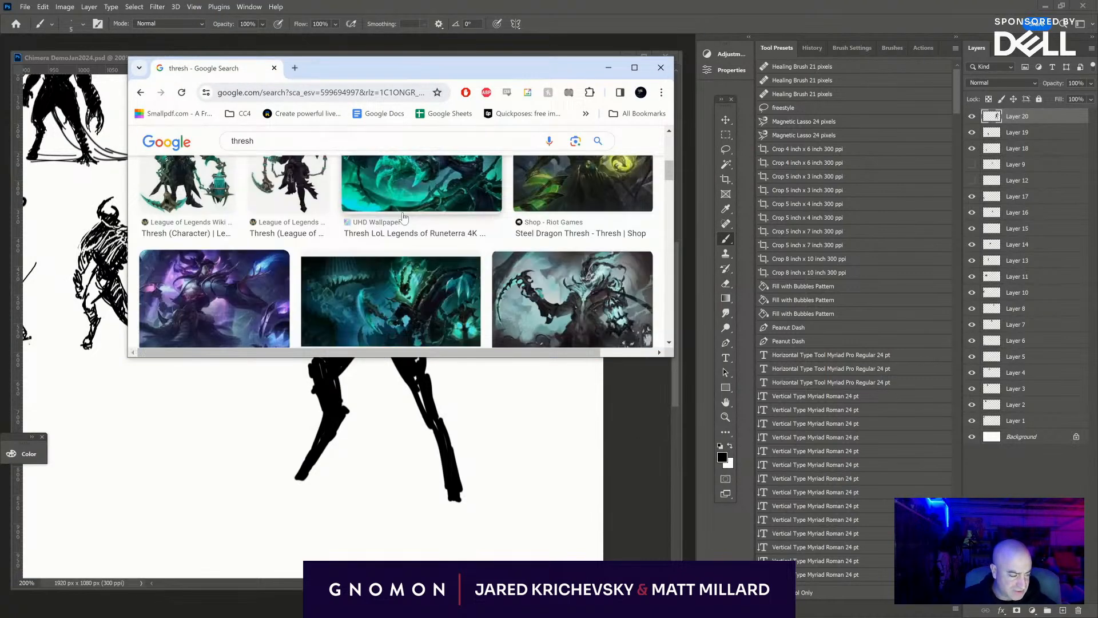
pyautogui.scroll(-2, 404, 216)
pyautogui.click(531, 191)
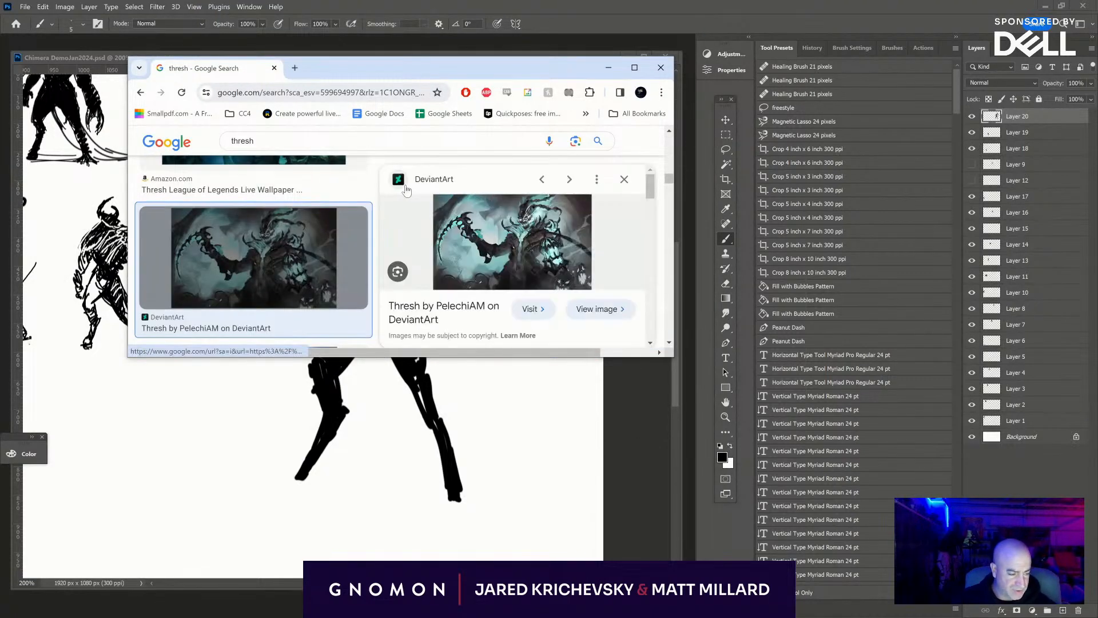
pyautogui.scroll(-4, 466, 229)
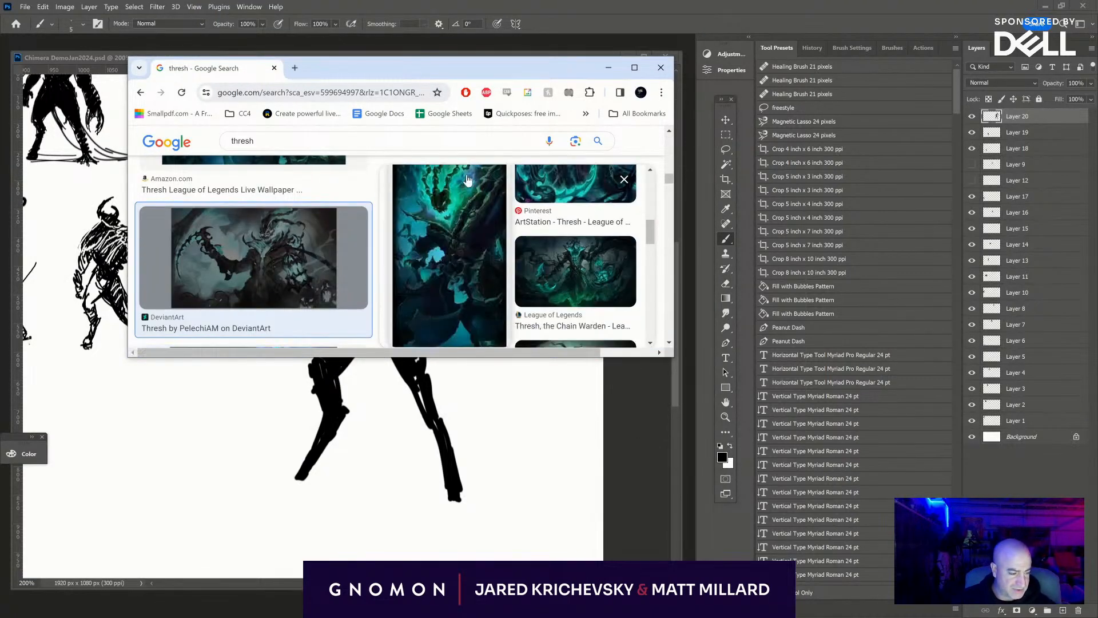
pyautogui.click(661, 68)
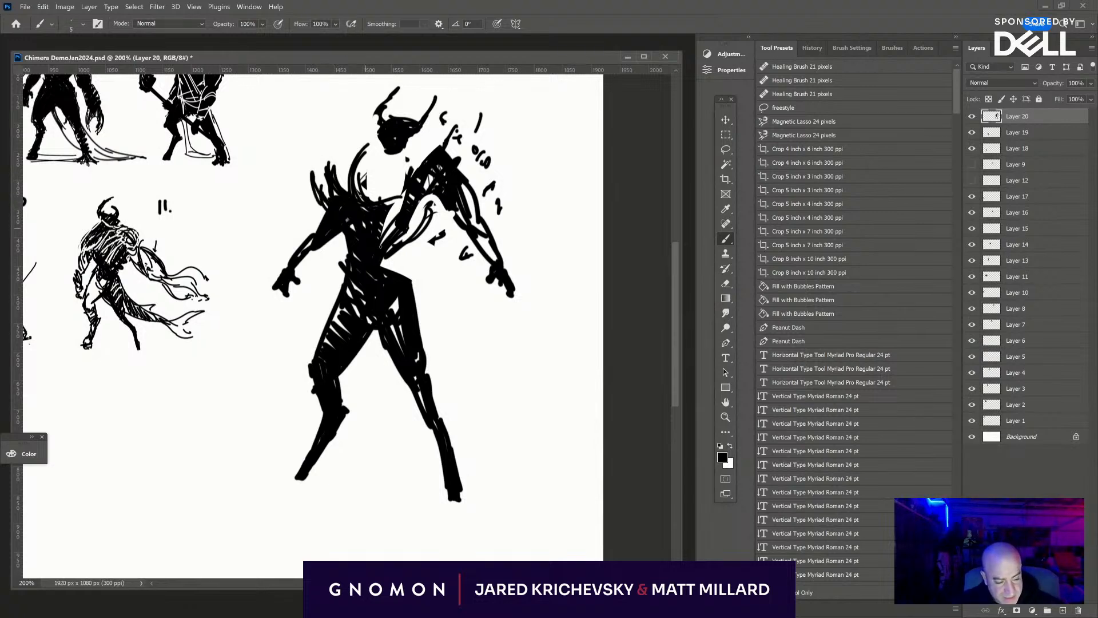
# - Erase the stray edges in the torso gap and brush ragged strokes along the waist, hip and outer right-hand thigh
pyautogui.press('e')
pyautogui.moveTo(384, 274)
pyautogui.mouseDown()
pyautogui.moveTo(411, 260)
pyautogui.moveTo(375, 273)
pyautogui.moveTo(429, 213)
pyautogui.mouseUp()
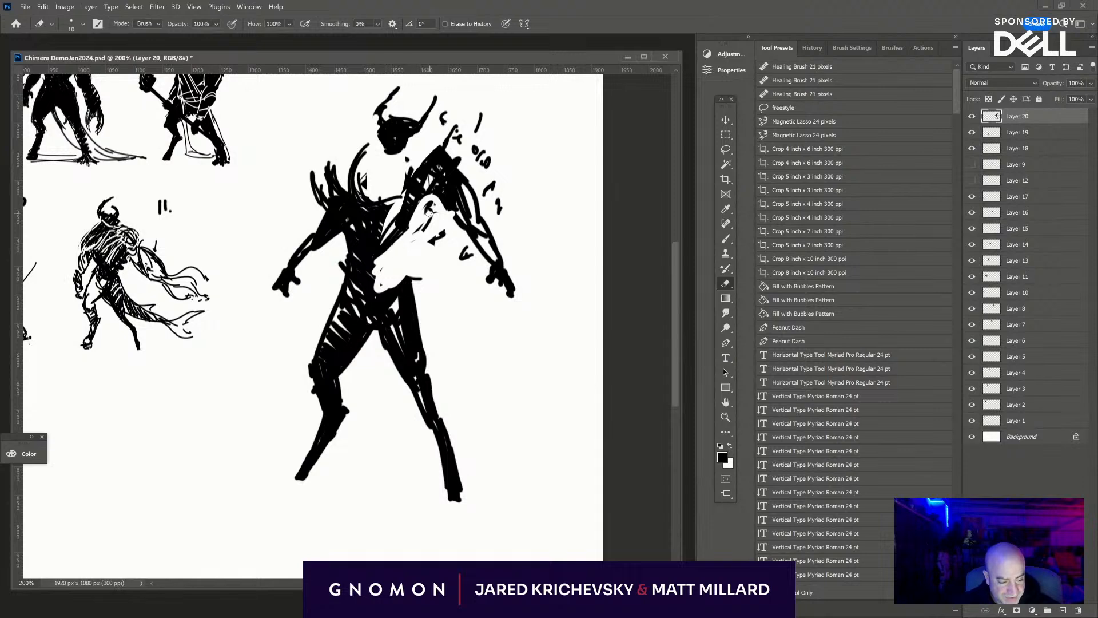
pyautogui.press('b')
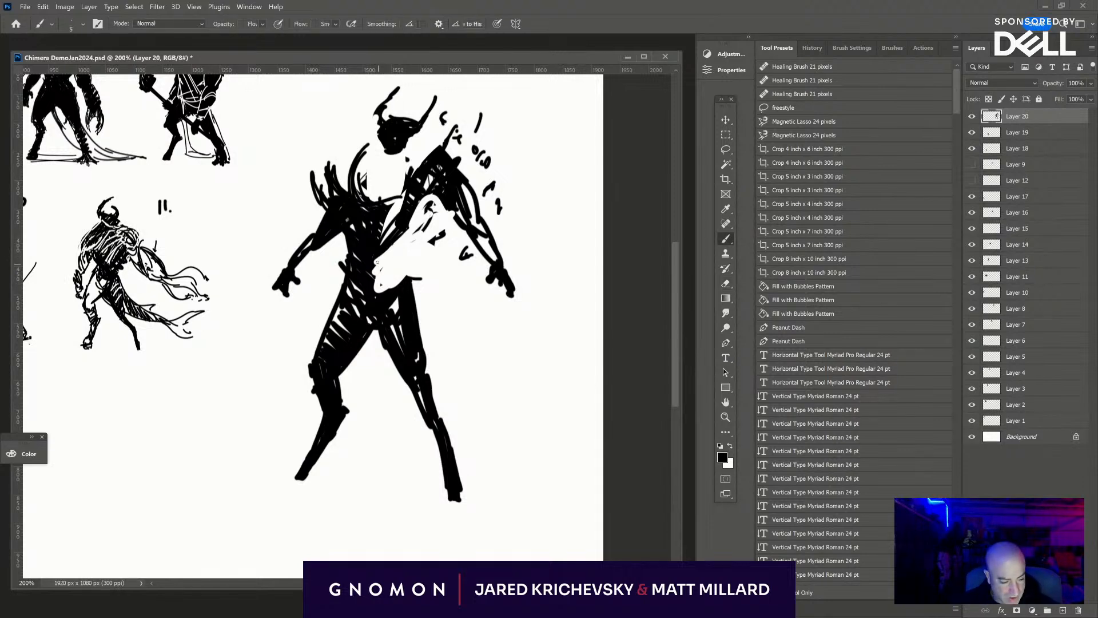
pyautogui.moveTo(414, 258); pyautogui.dragTo(375, 292)
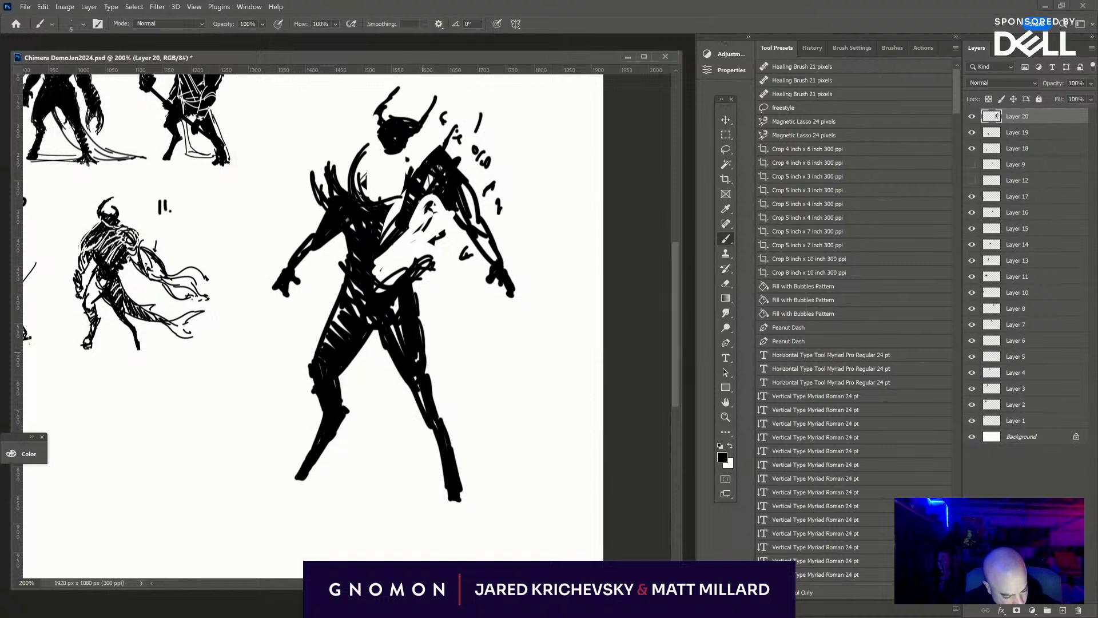
pyautogui.moveTo(416, 281)
pyautogui.mouseDown()
pyautogui.moveTo(425, 372)
pyautogui.moveTo(424, 287)
pyautogui.mouseUp()
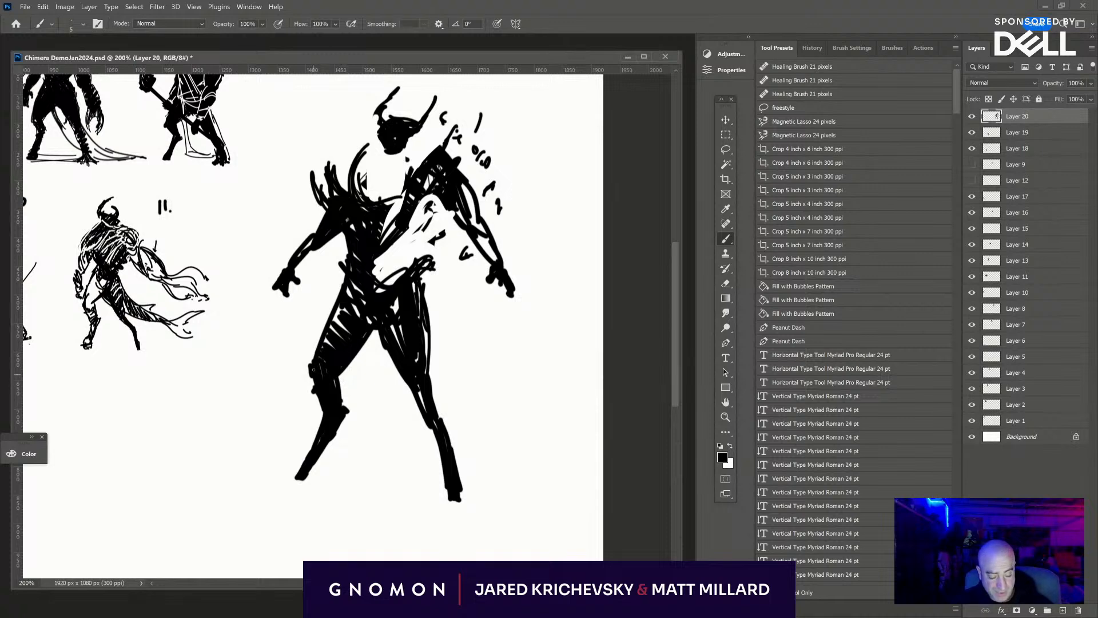
# - Erase slanted bands across both legs to break them into separate segments, and brush a pointed foot on the right-hand leg
pyautogui.press('e')
pyautogui.moveTo(348, 397); pyautogui.dragTo(321, 405)
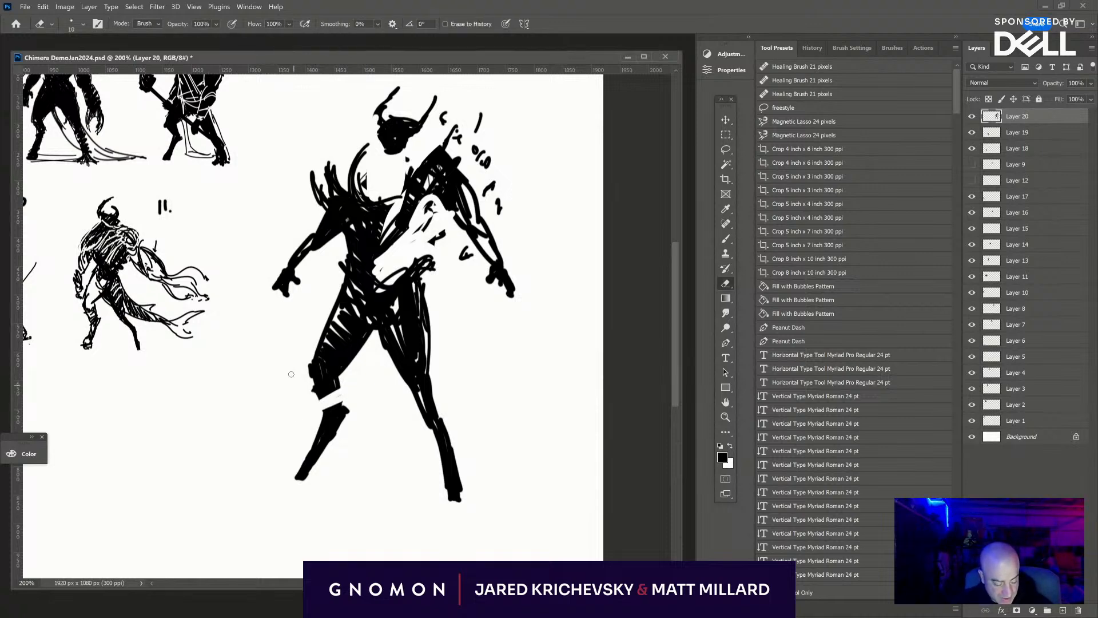
pyautogui.moveTo(350, 359); pyautogui.dragTo(311, 369)
pyautogui.moveTo(346, 337); pyautogui.dragTo(317, 347)
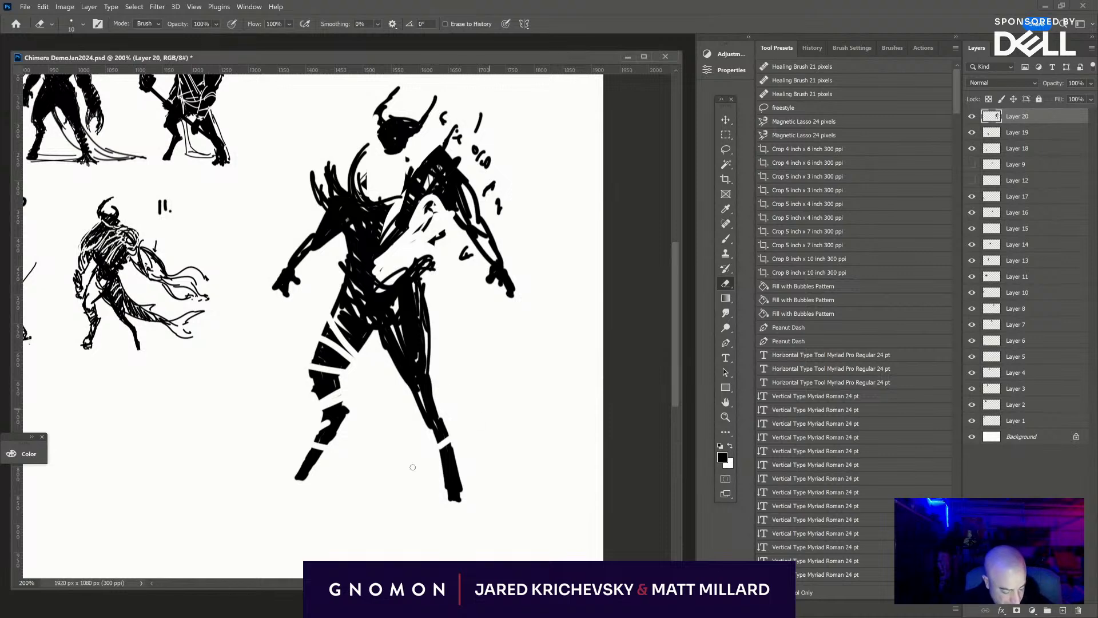
pyautogui.moveTo(436, 457); pyautogui.dragTo(460, 445)
pyautogui.moveTo(441, 491); pyautogui.dragTo(467, 479)
pyautogui.press('b')
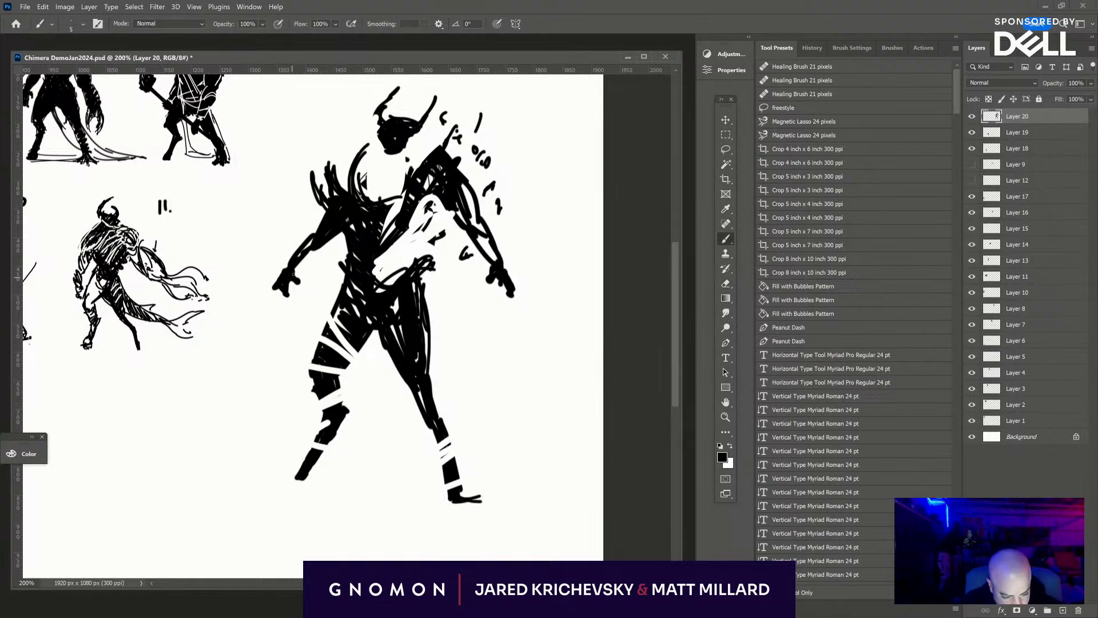
# - Erase a gap at the left-hand wrist, lasso the hand and move it away from the forearm
pyautogui.press('e')
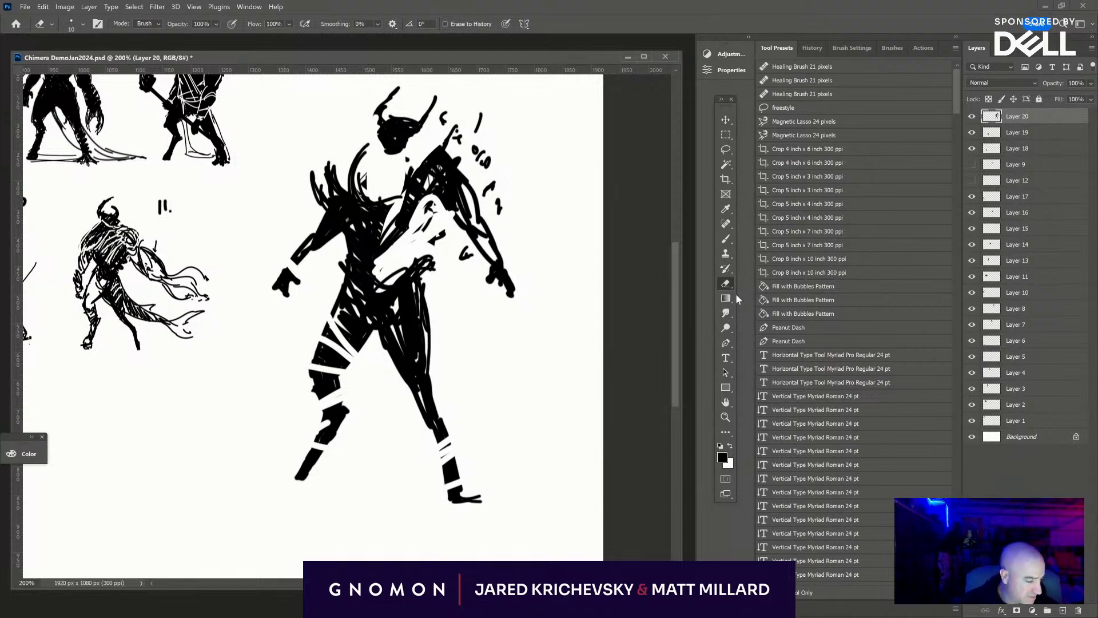
pyautogui.click(725, 149)
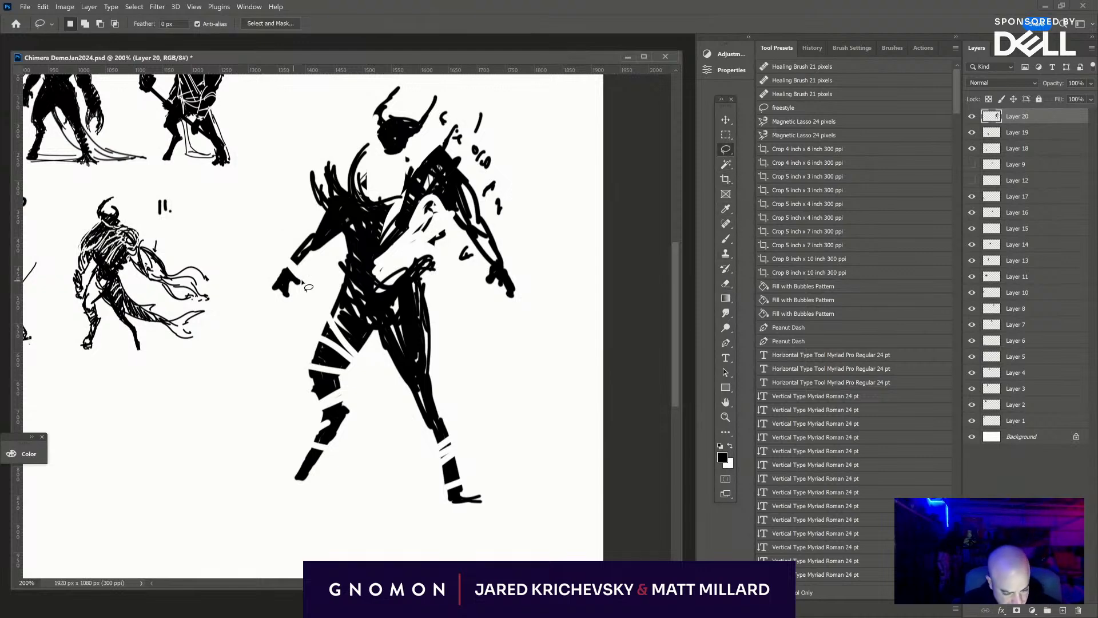
pyautogui.moveTo(308, 287)
pyautogui.mouseDown()
pyautogui.moveTo(271, 264)
pyautogui.moveTo(283, 306)
pyautogui.moveTo(309, 286)
pyautogui.moveTo(274, 332)
pyautogui.mouseUp()
pyautogui.click(281, 286)
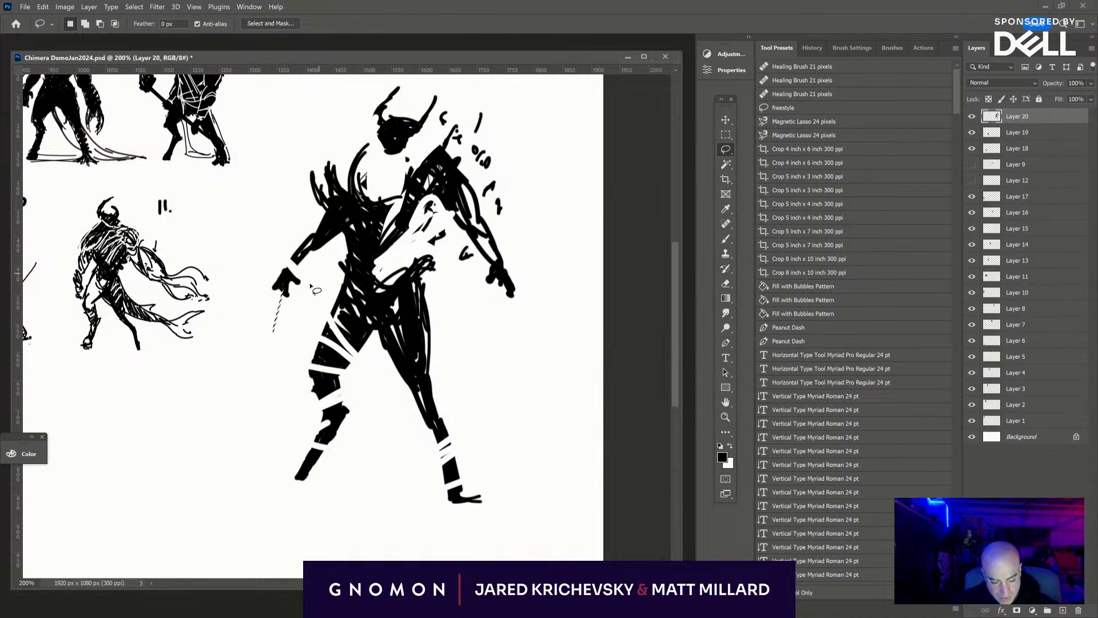
pyautogui.moveTo(305, 281); pyautogui.dragTo(262, 318)
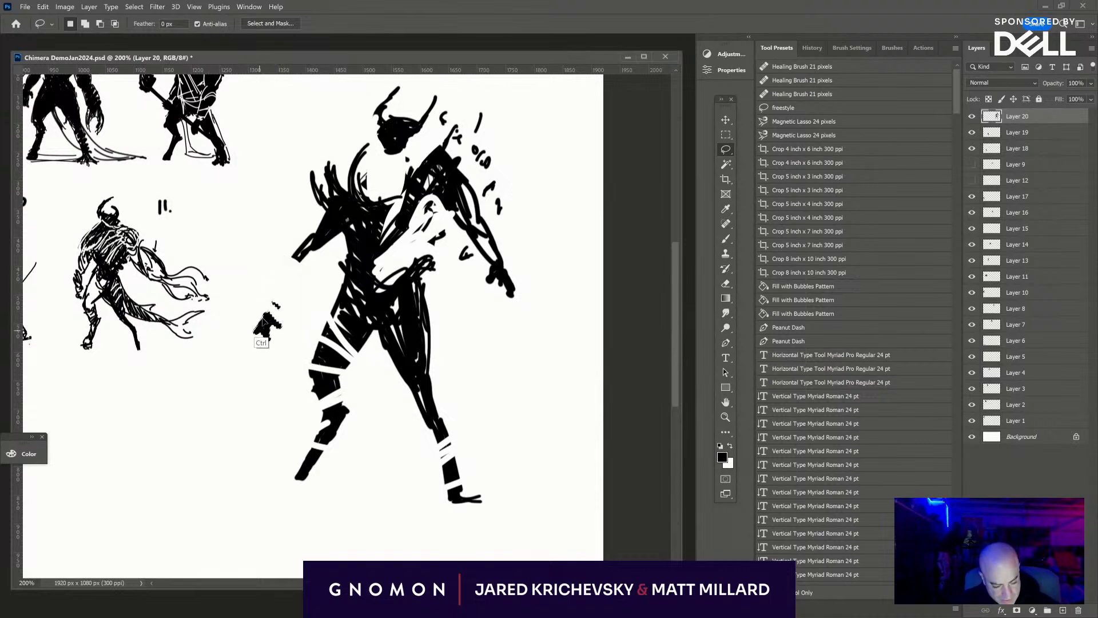
# - Rotate the detached hand to point downward, place it floating below the forearm, and brush in longer curled fingers
pyautogui.hotkey('ctrl', 't')
pyautogui.moveTo(343, 298); pyautogui.dragTo(323, 241)
pyautogui.moveTo(273, 321); pyautogui.dragTo(300, 267)
pyautogui.press('Return')
pyautogui.press('l')
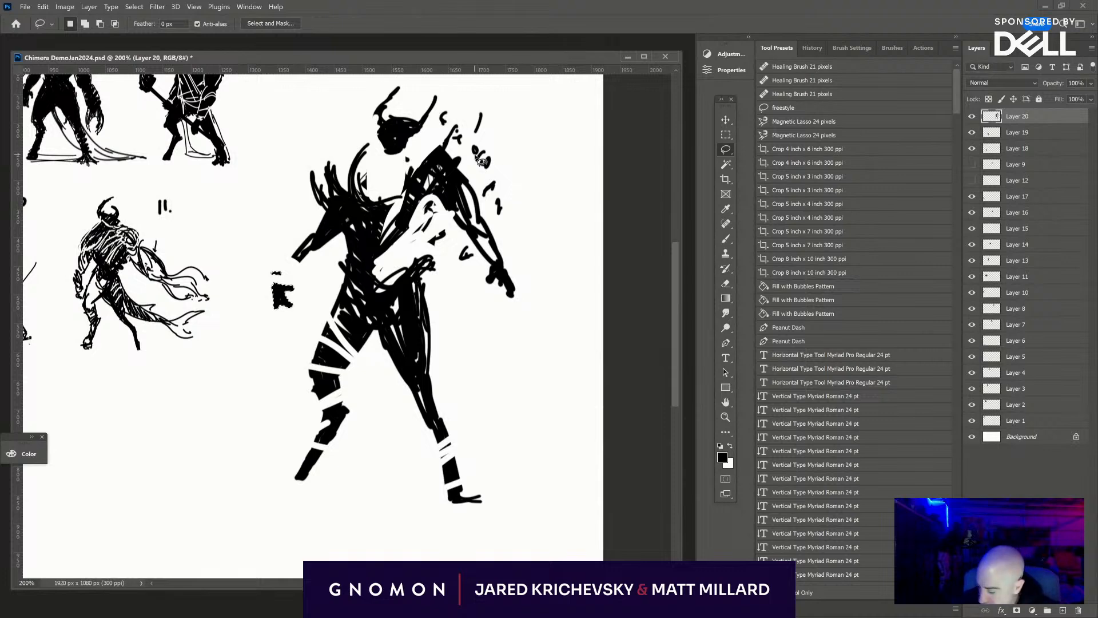
pyautogui.press('b')
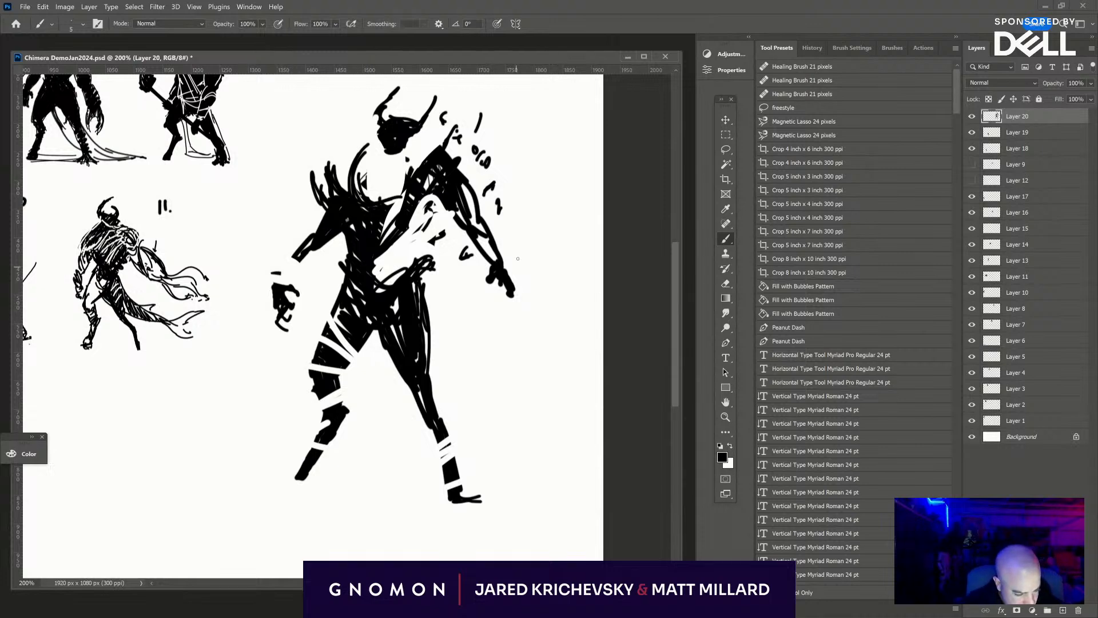
# - Brush a long curved blade through the right-hand fist, sweeping from above the shoulder down behind the leg to a hooked tip
pyautogui.moveTo(475, 300); pyautogui.dragTo(557, 189)
pyautogui.moveTo(503, 286)
pyautogui.mouseDown()
pyautogui.moveTo(561, 170)
pyautogui.moveTo(561, 189)
pyautogui.moveTo(516, 279)
pyautogui.moveTo(567, 110)
pyautogui.mouseUp()
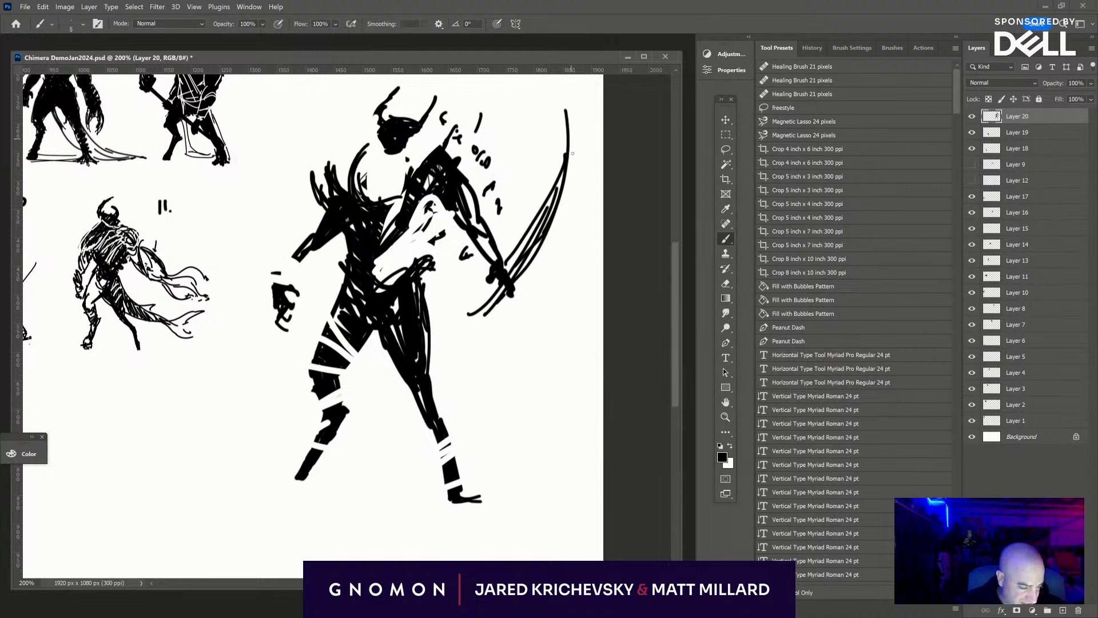
pyautogui.moveTo(572, 154); pyautogui.dragTo(556, 218)
pyautogui.moveTo(534, 271)
pyautogui.mouseDown()
pyautogui.moveTo(520, 292)
pyautogui.moveTo(463, 348)
pyautogui.mouseUp()
pyautogui.moveTo(456, 348)
pyautogui.mouseDown()
pyautogui.moveTo(496, 306)
pyautogui.moveTo(442, 362)
pyautogui.mouseUp()
pyautogui.moveTo(391, 424); pyautogui.dragTo(423, 392)
pyautogui.moveTo(489, 331); pyautogui.dragTo(364, 464)
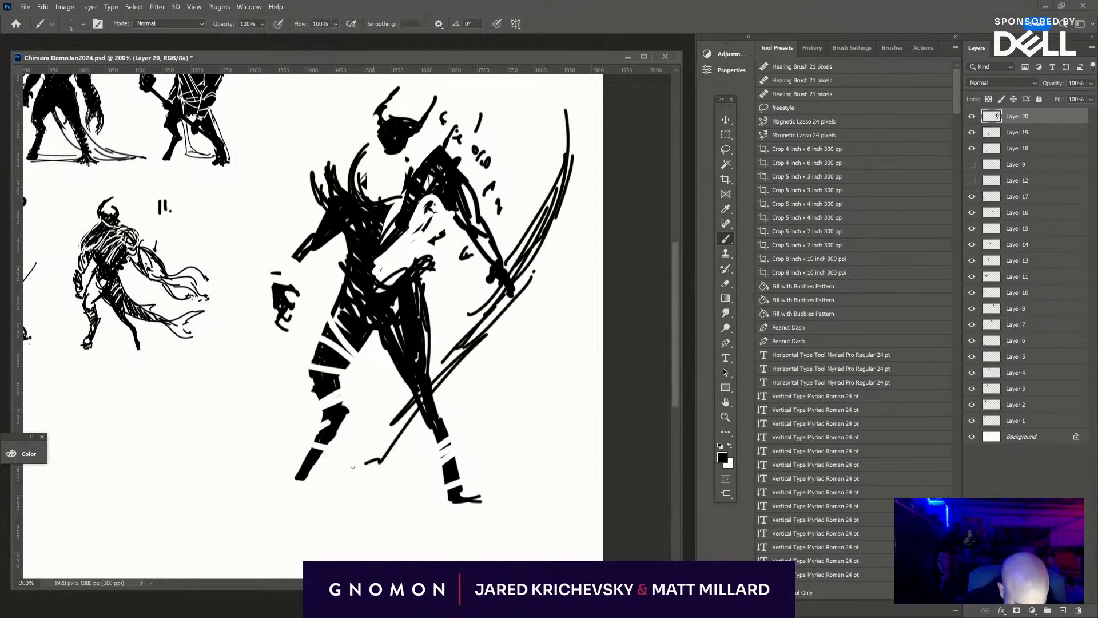
# - Erase slanted gaps along the curved blade and brush jagged shards onto its upper and lower parts so it splits into fragments
pyautogui.press('e')
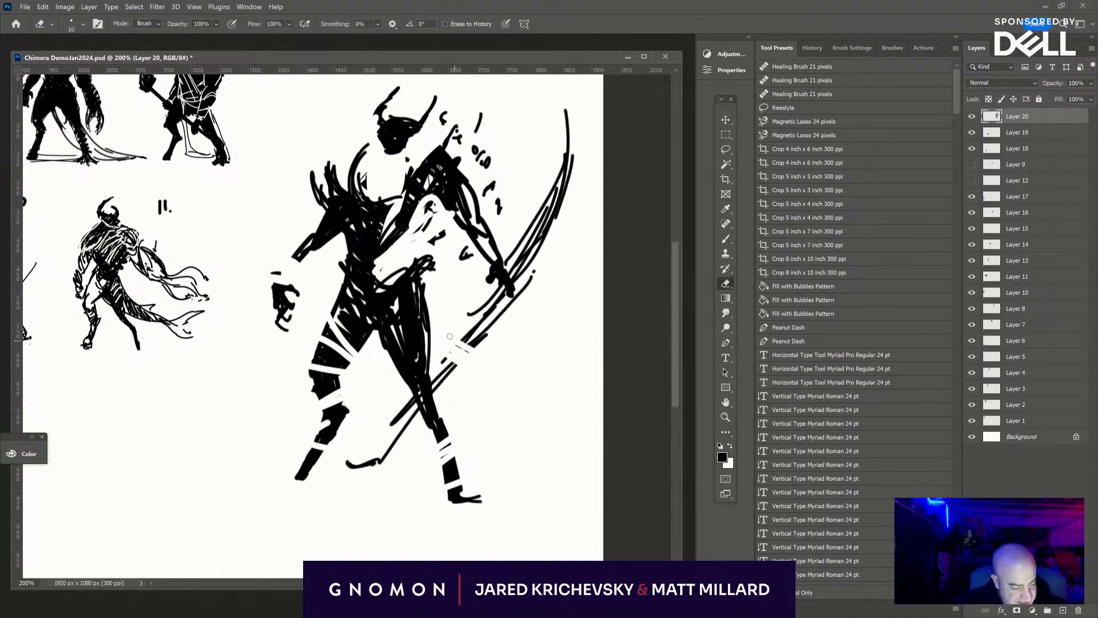
pyautogui.moveTo(450, 336)
pyautogui.mouseDown()
pyautogui.moveTo(550, 279)
pyautogui.moveTo(540, 258)
pyautogui.moveTo(506, 265)
pyautogui.moveTo(532, 230)
pyautogui.moveTo(524, 219)
pyautogui.moveTo(561, 116)
pyautogui.mouseUp()
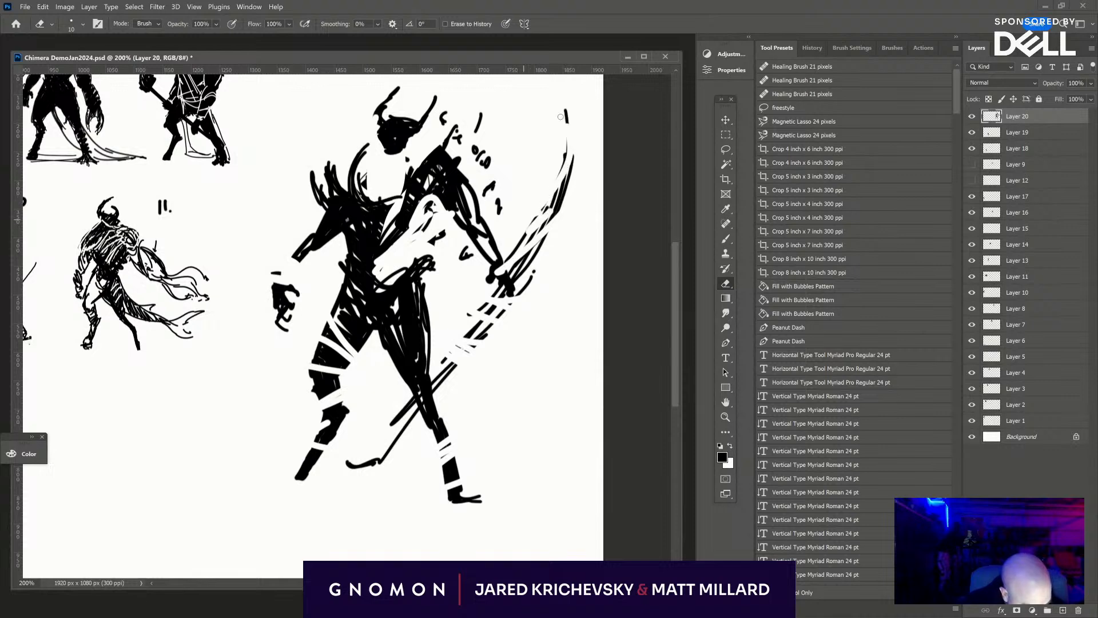
pyautogui.press('b')
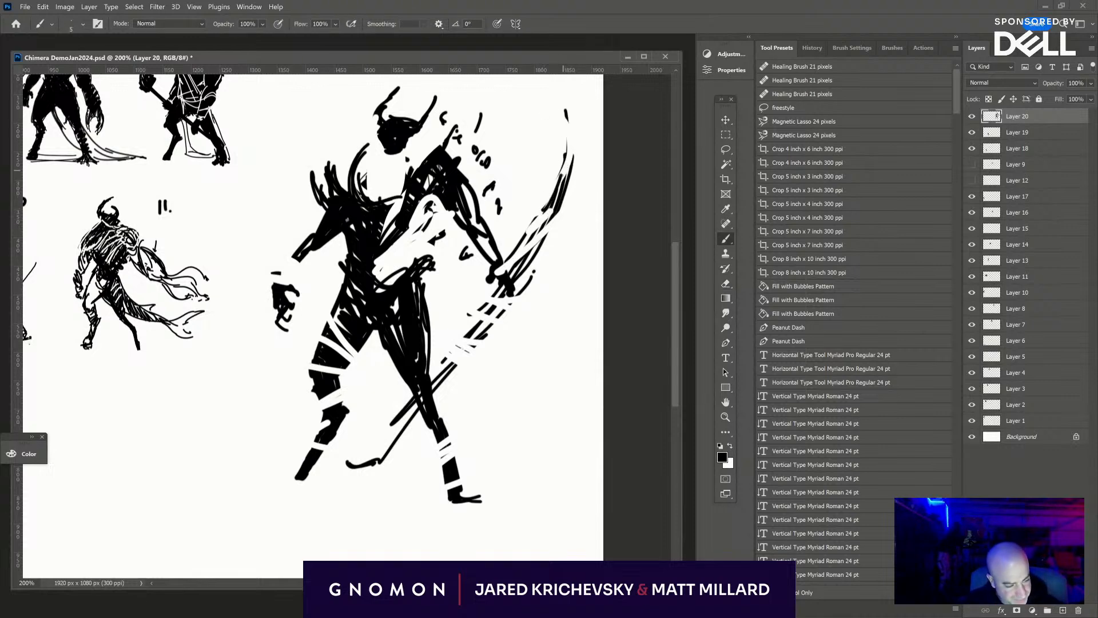
pyautogui.moveTo(564, 170); pyautogui.dragTo(544, 204)
pyautogui.moveTo(539, 203); pyautogui.dragTo(550, 157)
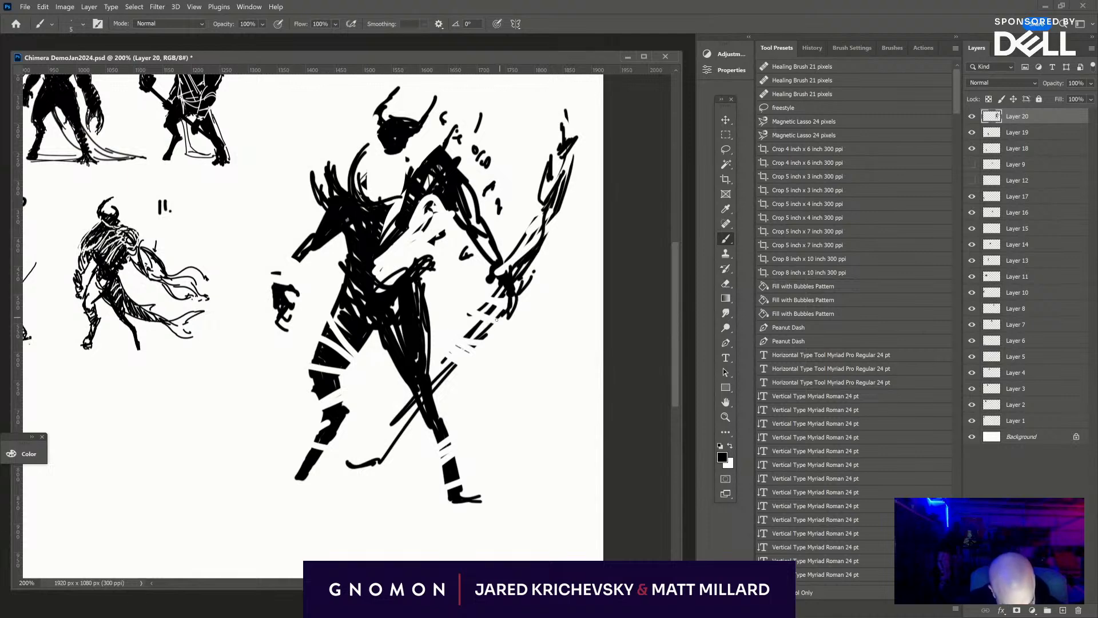
pyautogui.moveTo(403, 402); pyautogui.dragTo(378, 459)
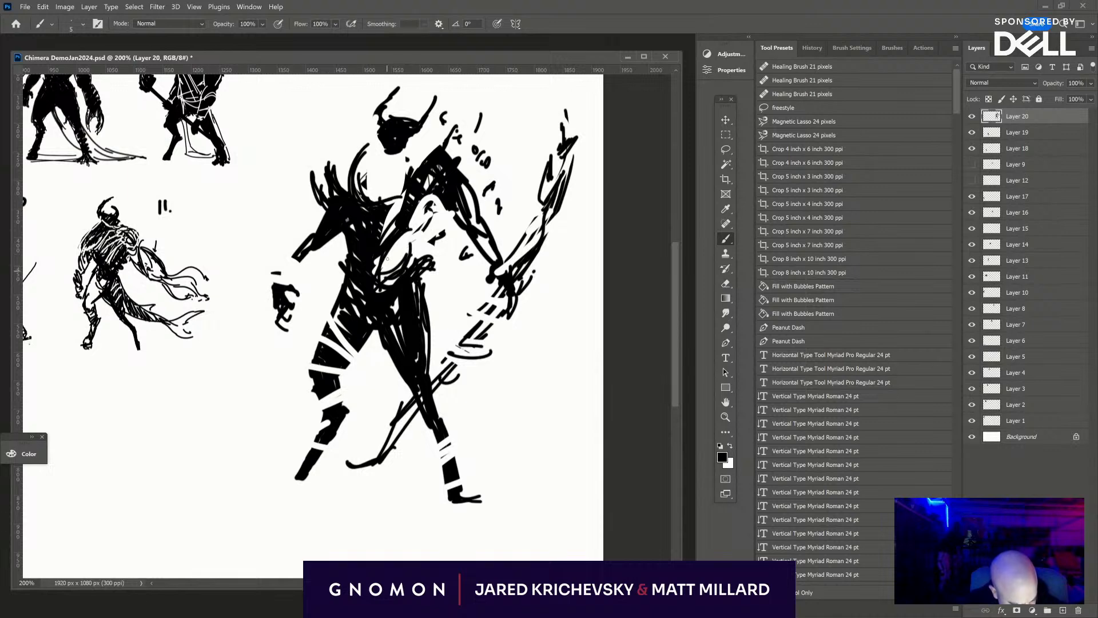
# - Erase small cuts into the left-hand upper arm and chest, and shift the whole figure slightly upward
pyautogui.press('e')
pyautogui.moveTo(351, 247)
pyautogui.mouseDown()
pyautogui.moveTo(360, 193)
pyautogui.moveTo(344, 301)
pyautogui.mouseUp()
pyautogui.press('v')
pyautogui.press('b')
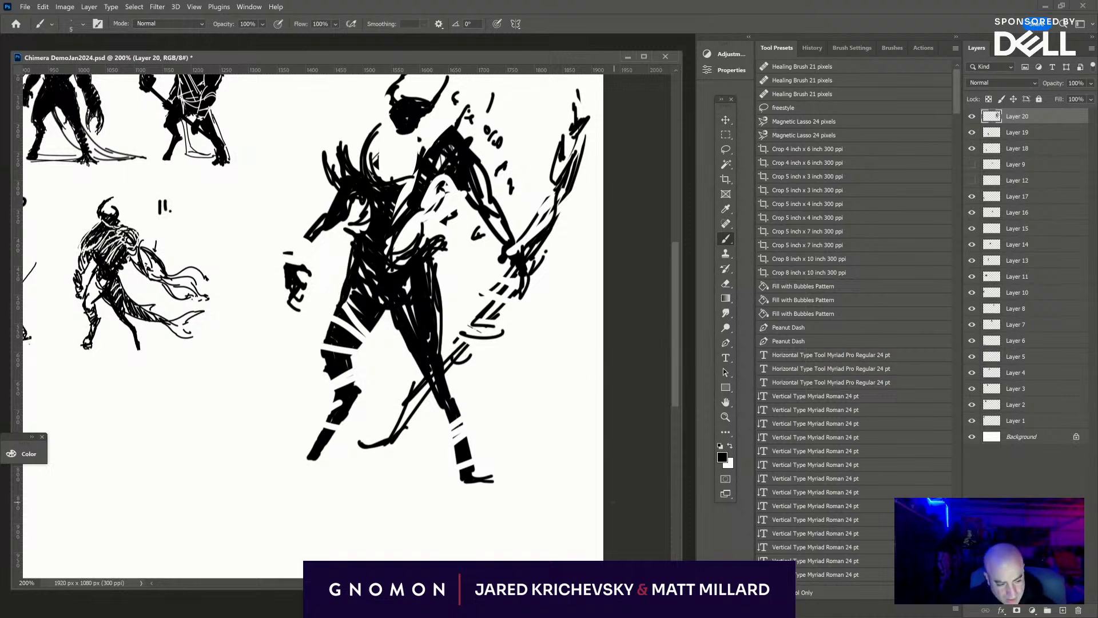
# - Scale the fragmented figure to about 40%, rotate it about -6°, and place it in the third row beside figure 14
pyautogui.moveTo(549, 393); pyautogui.dragTo(559, 458)
pyautogui.hotkey('ctrl', '-')
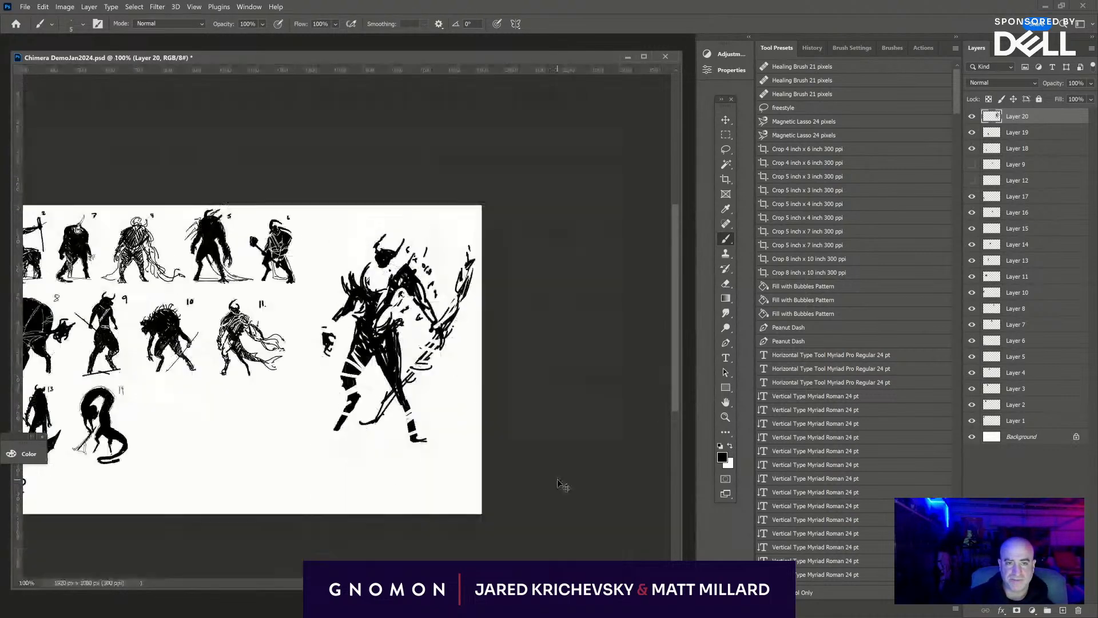
pyautogui.moveTo(412, 454); pyautogui.dragTo(620, 457)
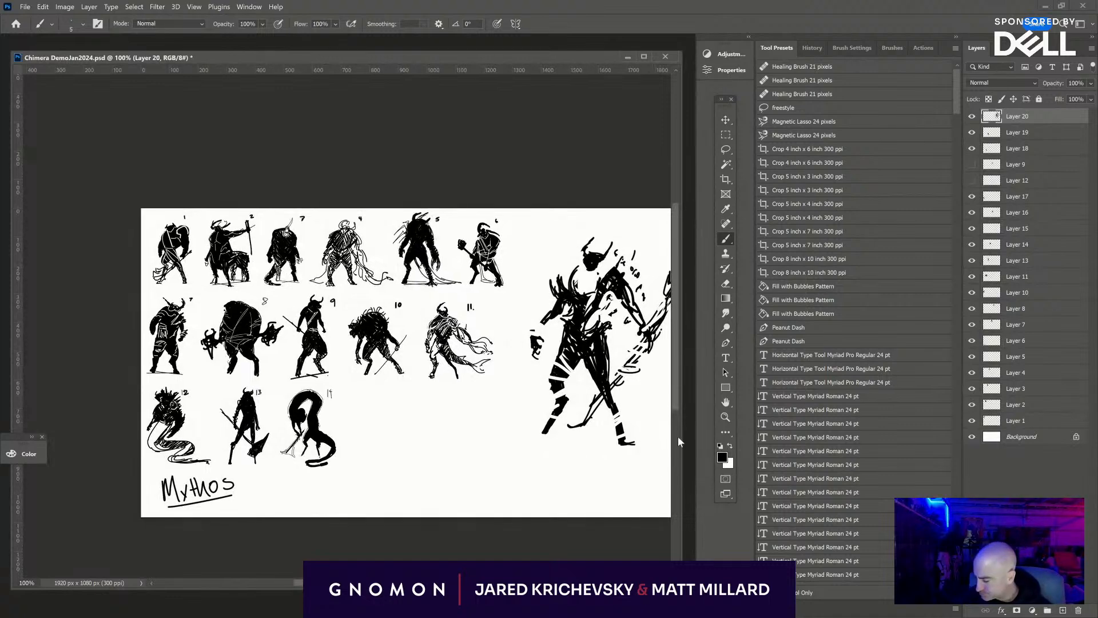
pyautogui.hotkey('ctrl', 't')
pyautogui.moveTo(607, 342); pyautogui.dragTo(428, 400)
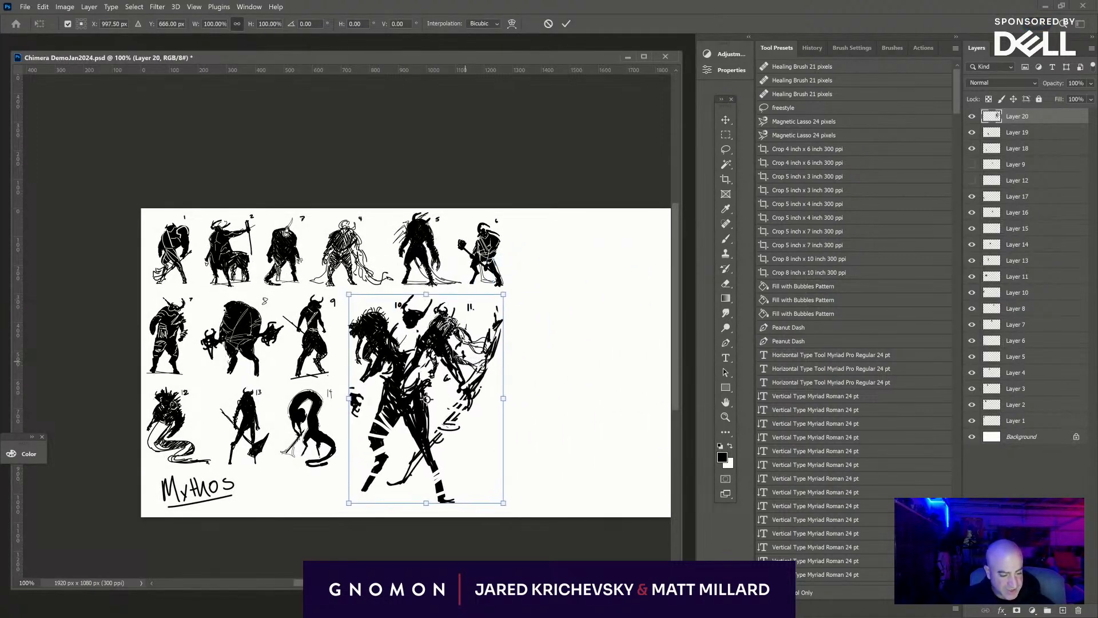
pyautogui.moveTo(501, 296)
pyautogui.mouseDown()
pyautogui.moveTo(420, 425)
pyautogui.moveTo(428, 411)
pyautogui.mouseUp()
pyautogui.moveTo(412, 458); pyautogui.dragTo(415, 433)
pyautogui.moveTo(461, 404)
pyautogui.mouseDown()
pyautogui.moveTo(410, 389)
pyautogui.moveTo(453, 406)
pyautogui.mouseUp()
pyautogui.moveTo(399, 429); pyautogui.dragTo(396, 422)
pyautogui.moveTo(456, 453); pyautogui.dragTo(458, 438)
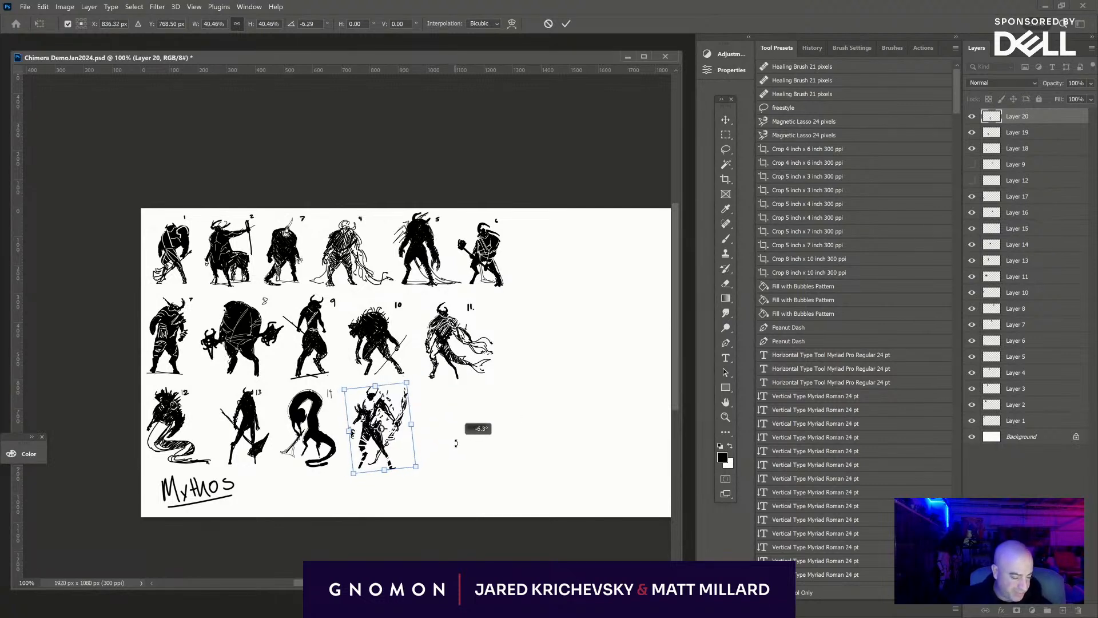
pyautogui.press('Return')
# - Add a new layer, select the Background layer and handwrite a small number 15 above the fragmented figure, undoing the unsatisfactory strokes
pyautogui.press('b')
pyautogui.hotkey('ctrl', '+')
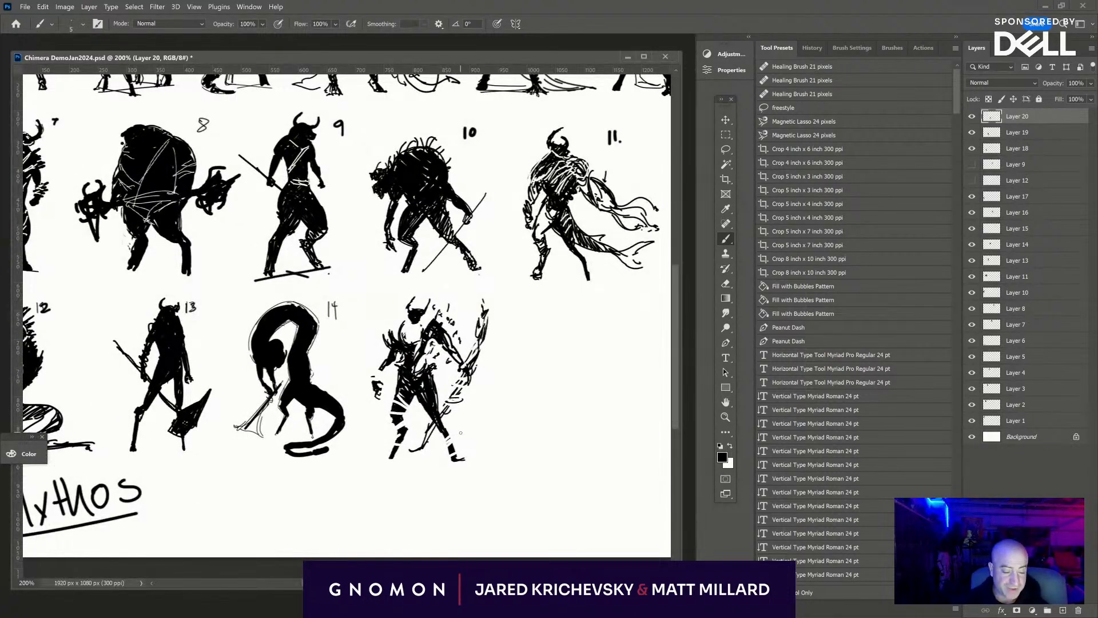
pyautogui.hotkey('ctrl', '+')
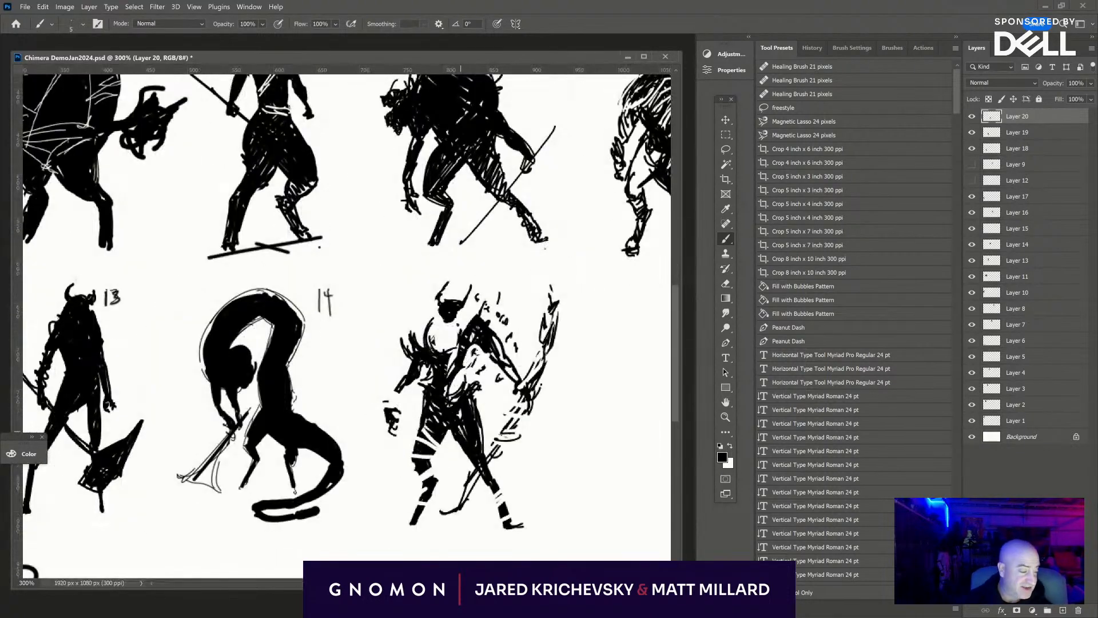
pyautogui.click(1063, 611)
pyautogui.click(1030, 452)
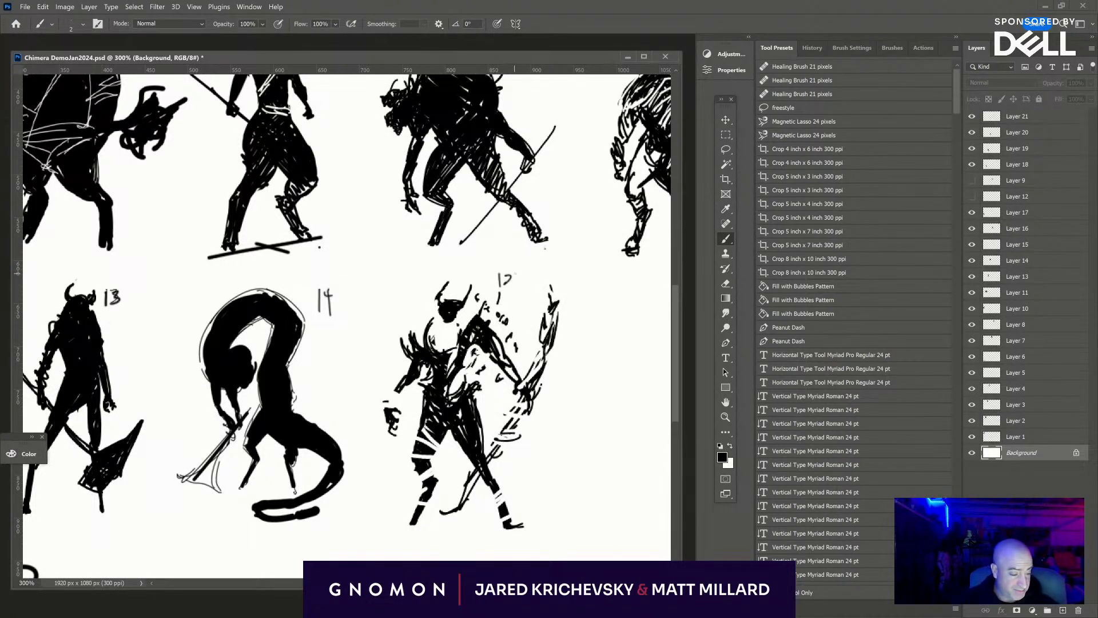
pyautogui.hotkey('ctrl', 'z')
pyautogui.hotkey('ctrl', 'z')
pyautogui.moveTo(513, 276); pyautogui.dragTo(516, 298)
pyautogui.moveTo(512, 275); pyautogui.dragTo(532, 274)
pyautogui.hotkey('ctrl', 'z')
pyautogui.hotkey('ctrl', 'z')
pyautogui.hotkey('ctrl', 'z')
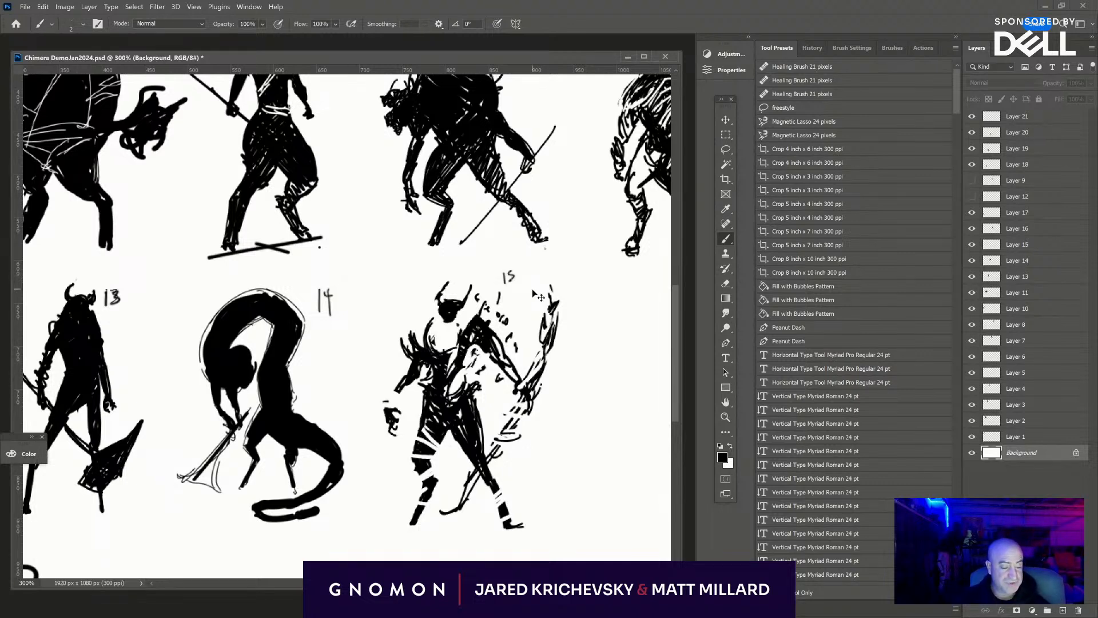
# - Merge all the silhouette layers down into the Background and duplicate the merged sheet onto a new layer
pyautogui.hotkey('ctrl', '-')
pyautogui.hotkey('ctrl', '-')
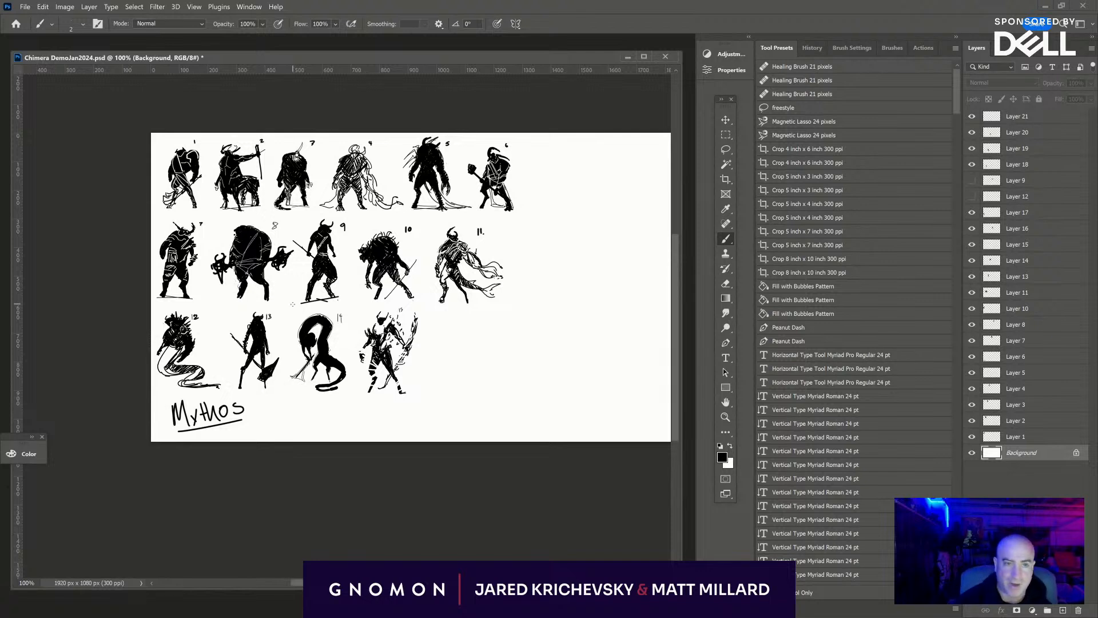
pyautogui.click(1021, 120)
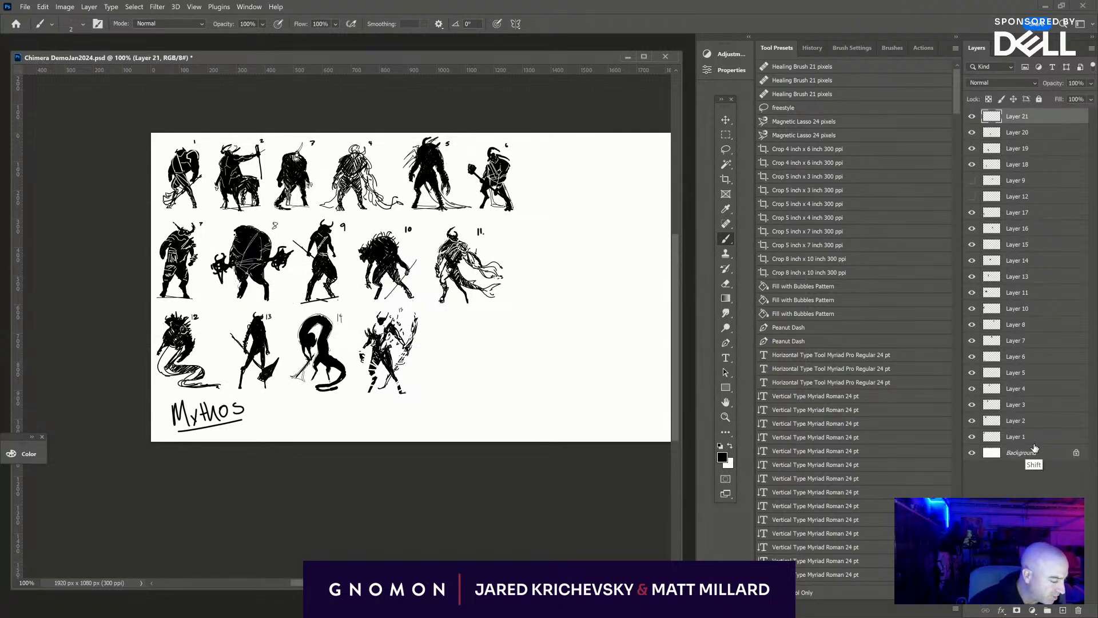
pyautogui.keyDown('shift'); pyautogui.click(1068, 440); pyautogui.keyUp('shift')
pyautogui.hotkey('ctrl', 'e')
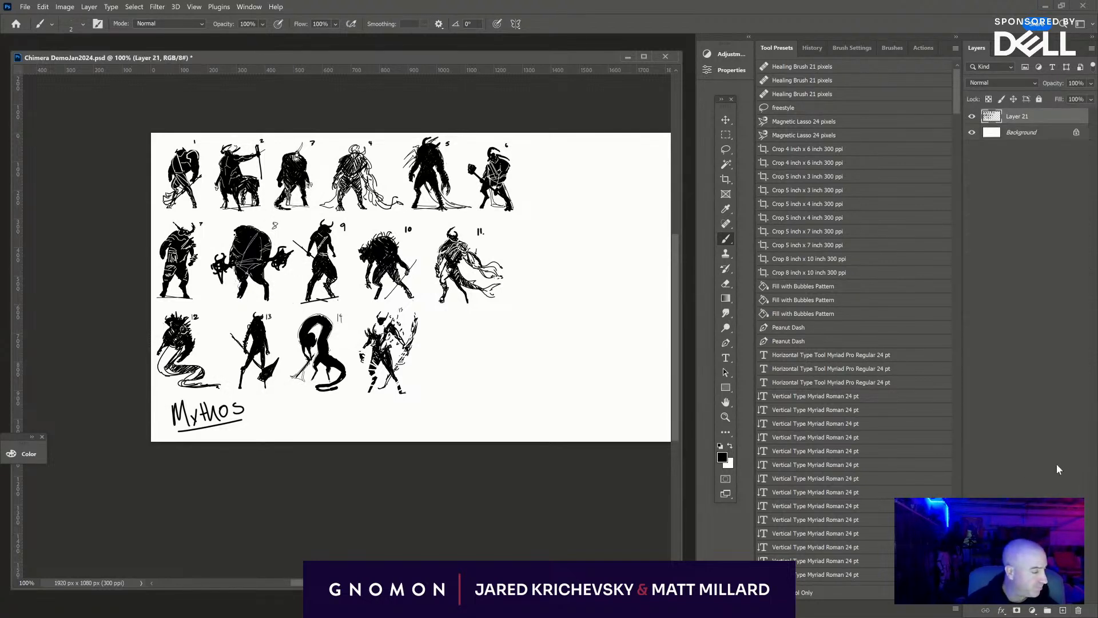
pyautogui.hotkey('ctrl', 'e')
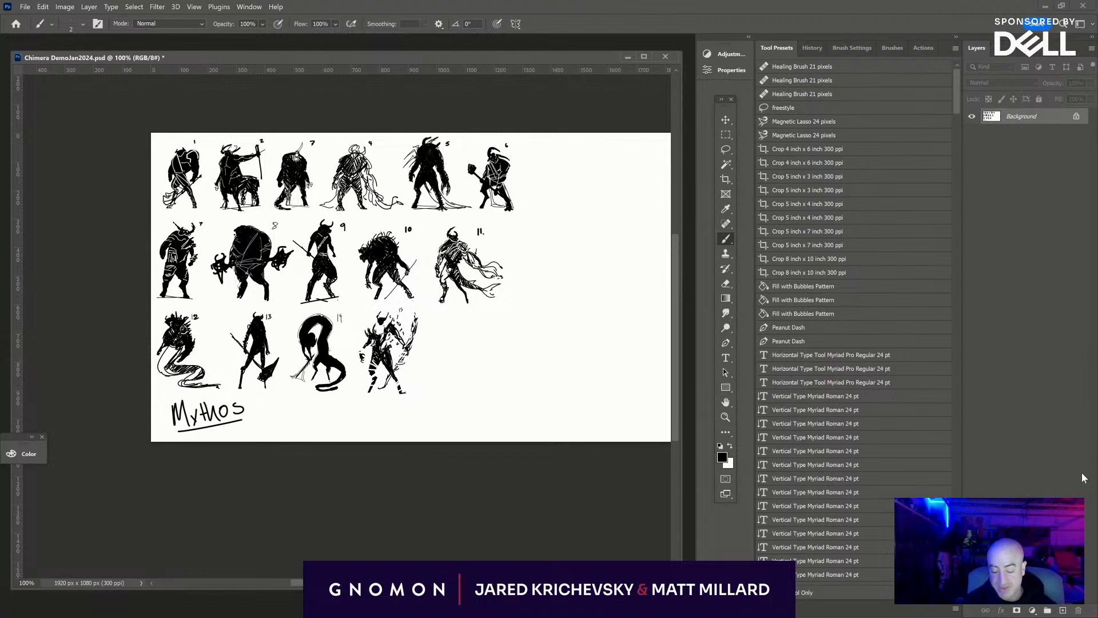
pyautogui.click(1063, 610)
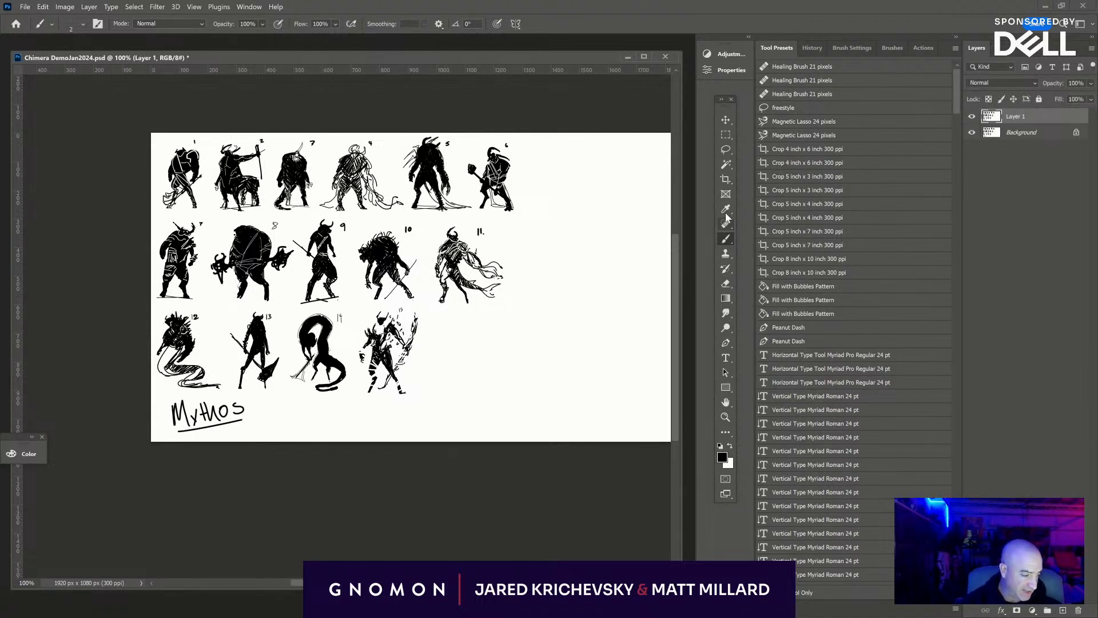
pyautogui.click(726, 149)
pyautogui.moveTo(548, 287)
pyautogui.mouseDown()
pyautogui.moveTo(529, 252)
pyautogui.moveTo(342, 126)
pyautogui.moveTo(208, 490)
pyautogui.moveTo(343, 510)
pyautogui.mouseUp()
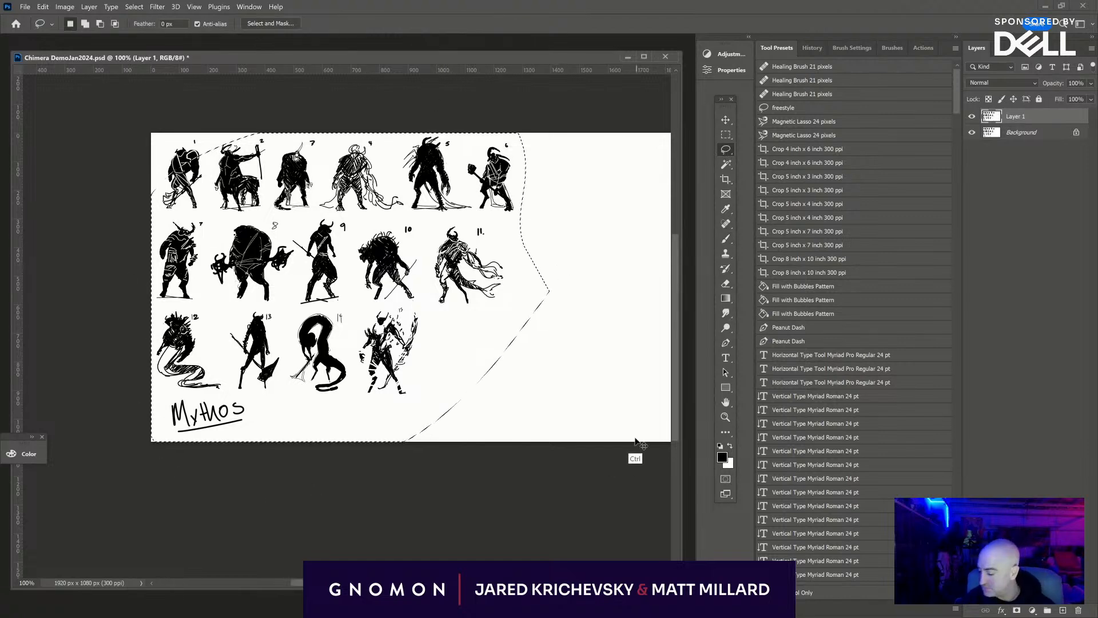
pyautogui.hotkey('ctrl', 't')
pyautogui.moveTo(549, 132); pyautogui.dragTo(500, 175)
pyautogui.moveTo(428, 264); pyautogui.dragTo(434, 232)
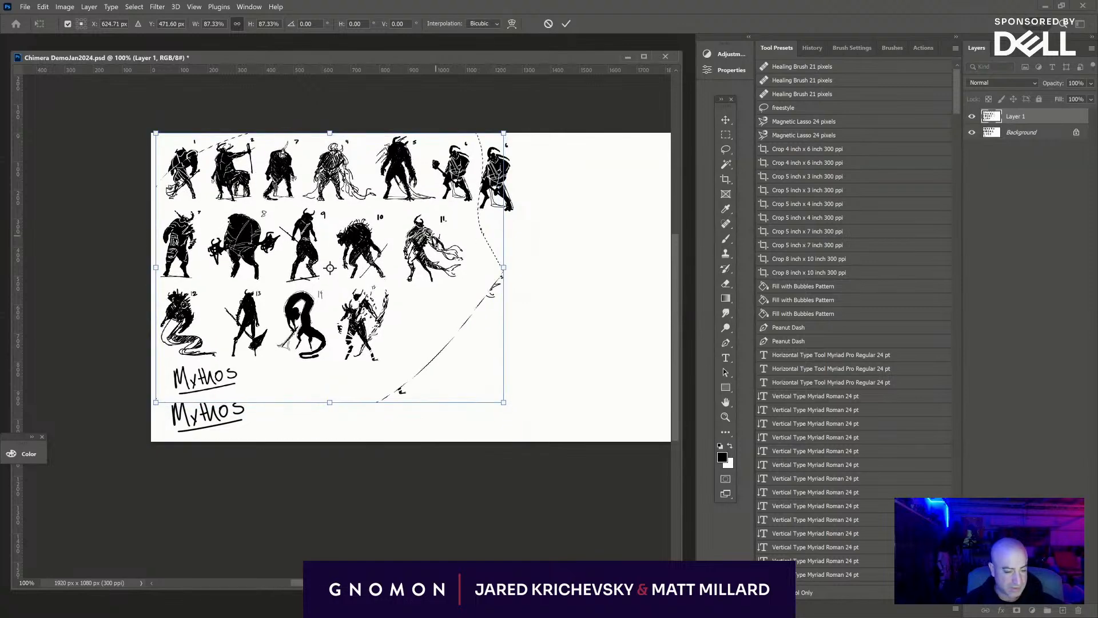
pyautogui.press('Escape')
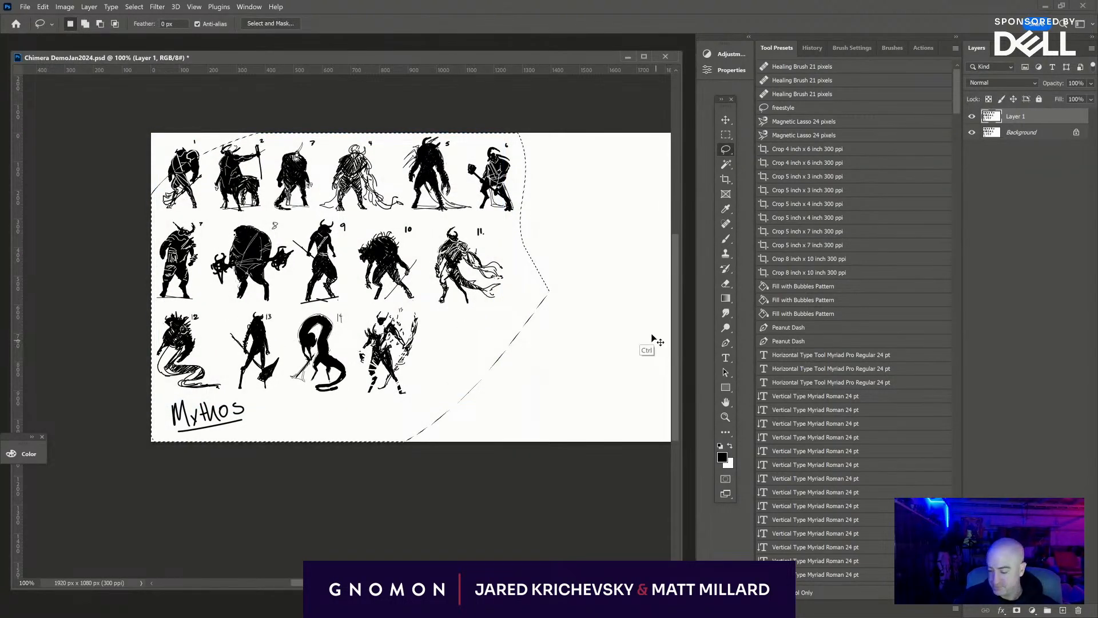
pyautogui.hotkey('ctrl', 'd')
pyautogui.hotkey('ctrl', 'f')
pyautogui.press('Escape')
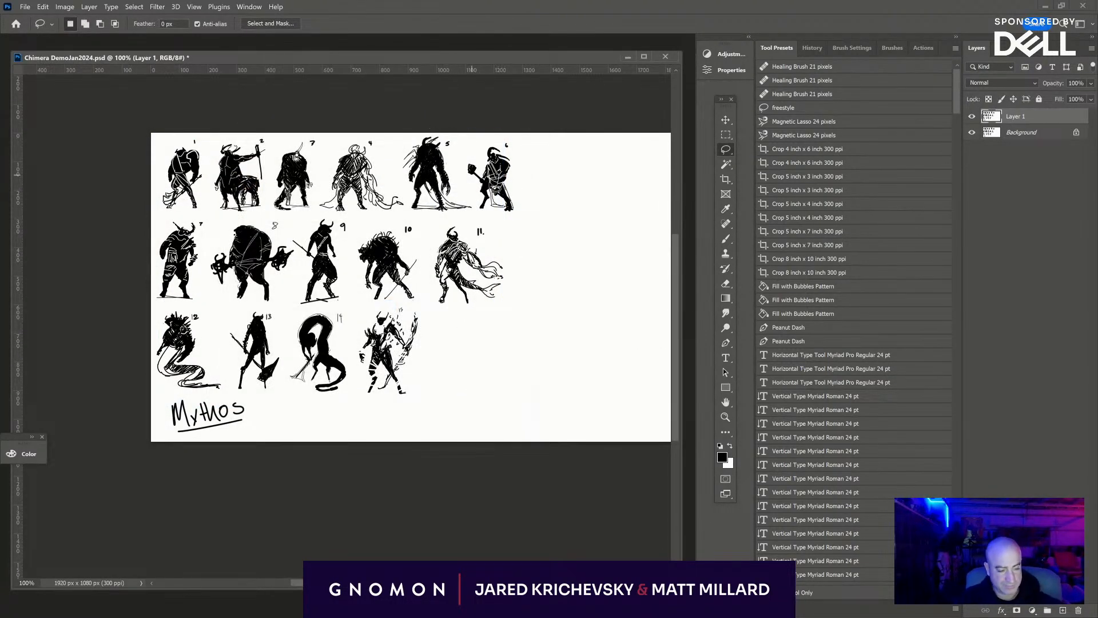
# - Lasso all the silhouettes and the Mythos title on the duplicate layer, scale them to about 80% and place them against the canvas's upper-left corner
pyautogui.moveTo(525, 159)
pyautogui.mouseDown()
pyautogui.moveTo(457, 92)
pyautogui.moveTo(172, 450)
pyautogui.moveTo(569, 267)
pyautogui.mouseUp()
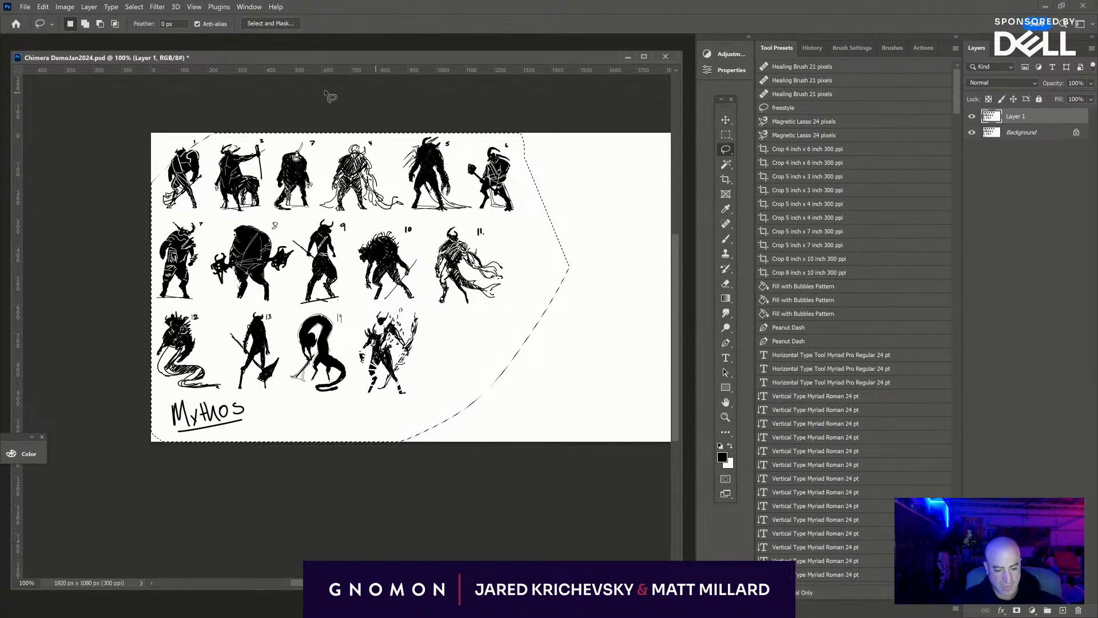
pyautogui.moveTo(330, 95)
pyautogui.mouseDown()
pyautogui.moveTo(208, 336)
pyautogui.moveTo(598, 140)
pyautogui.moveTo(558, 95)
pyautogui.mouseUp()
pyautogui.moveTo(295, 240); pyautogui.dragTo(114, 251)
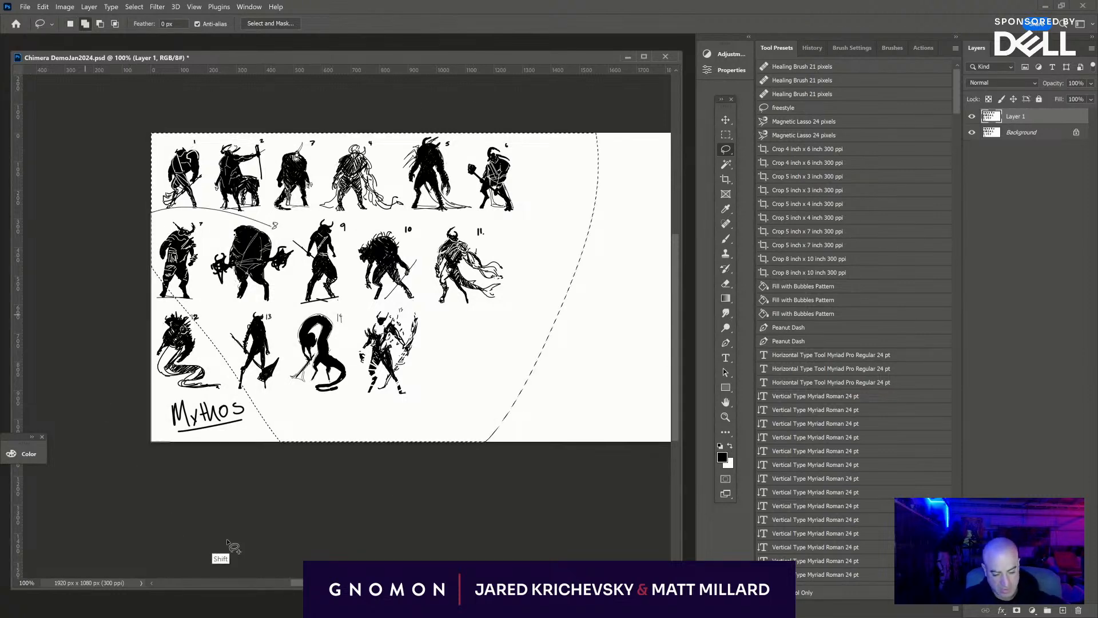
pyautogui.hotkey('ctrl', 't')
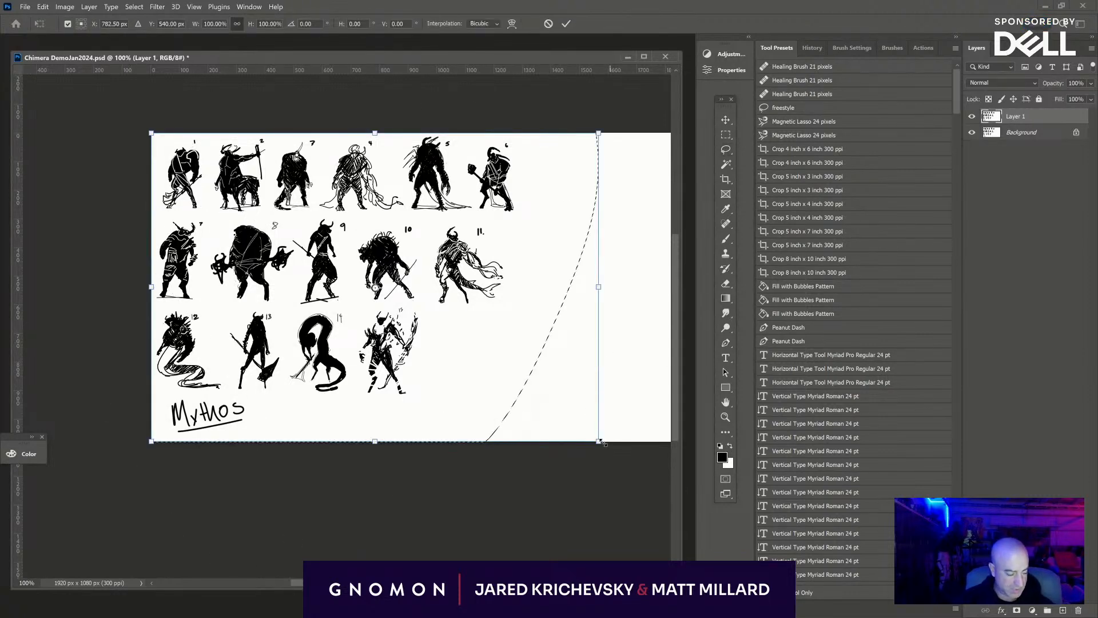
pyautogui.moveTo(598, 441)
pyautogui.mouseDown()
pyautogui.moveTo(509, 372)
pyautogui.moveTo(496, 380)
pyautogui.moveTo(480, 368)
pyautogui.mouseUp()
pyautogui.moveTo(561, 362); pyautogui.dragTo(558, 357)
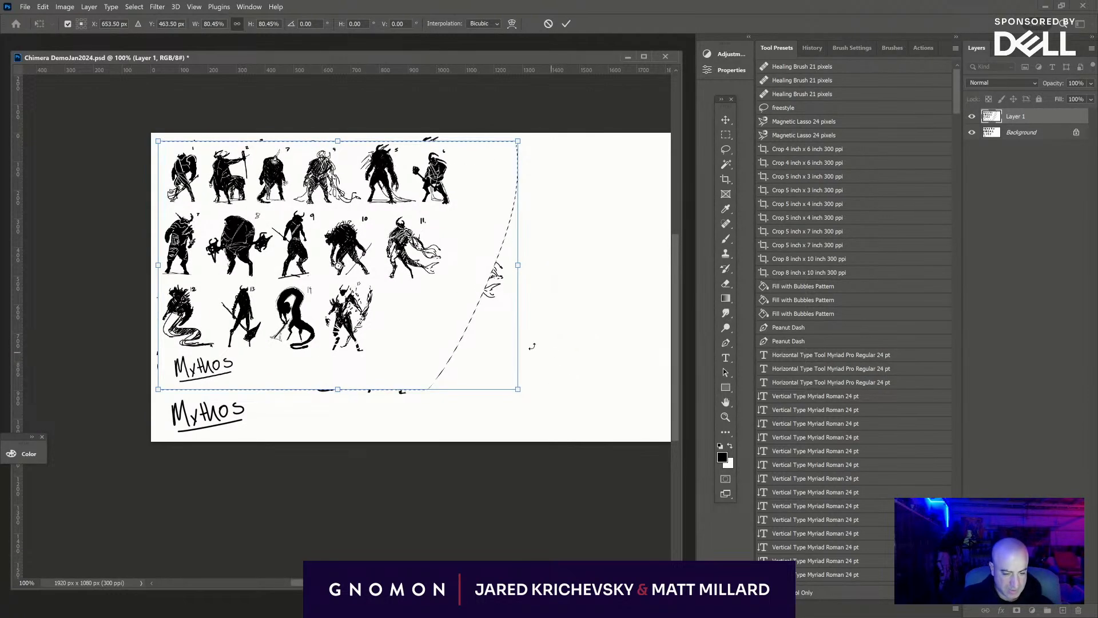
pyautogui.moveTo(476, 347); pyautogui.dragTo(462, 336)
pyautogui.press('Return')
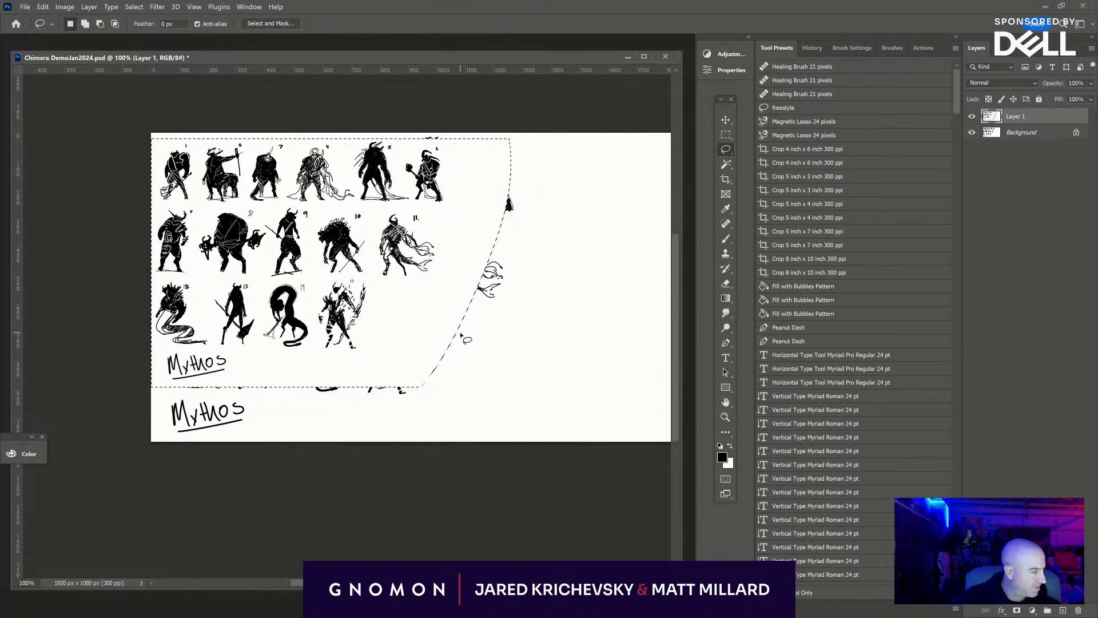
# - Deselect, and fill the Background layer with white to clear the leftover full-size sketches
pyautogui.click(1021, 132)
pyautogui.hotkey('ctrl', 'd')
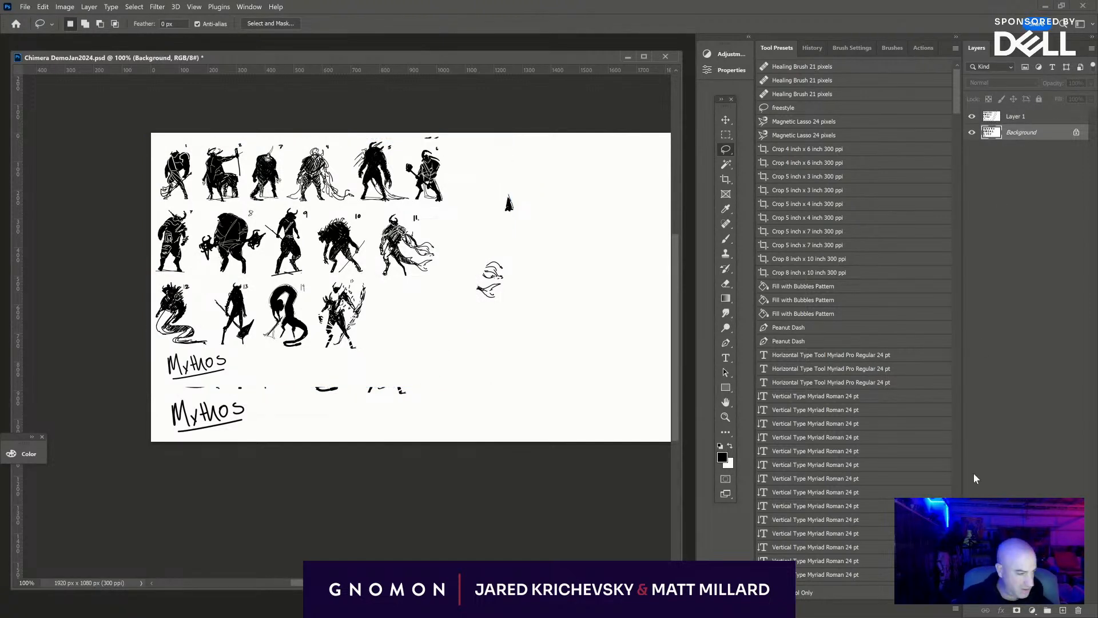
pyautogui.hotkey('ctrl', 'BackSpace')
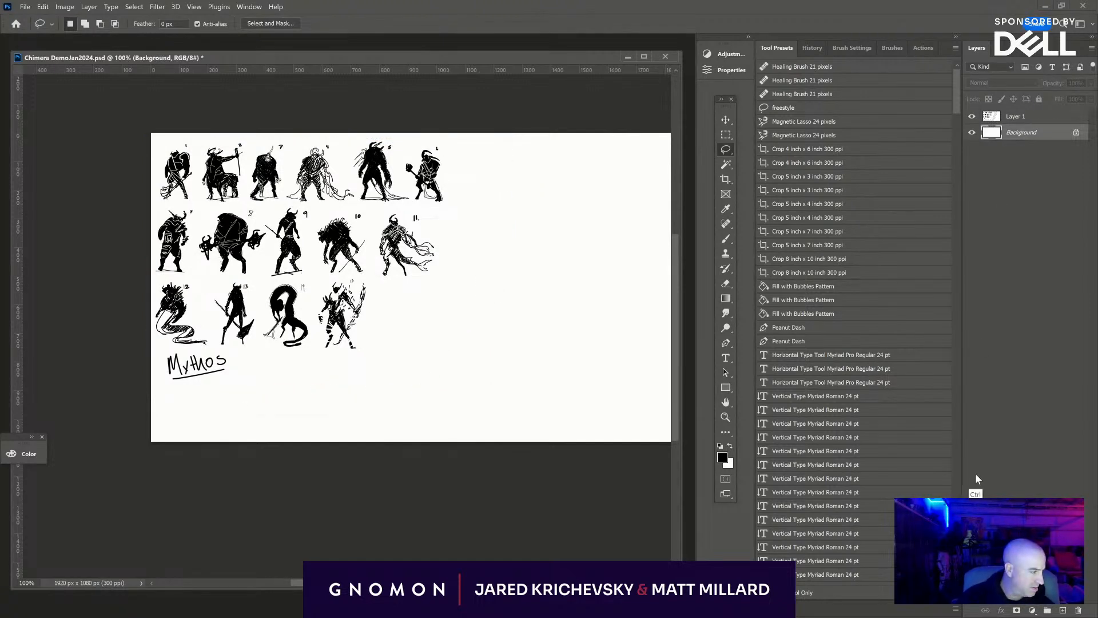
# - Add a blank layer above the scaled silhouettes and ready the Brush tool over the empty area beside figure 15
pyautogui.click(1063, 610)
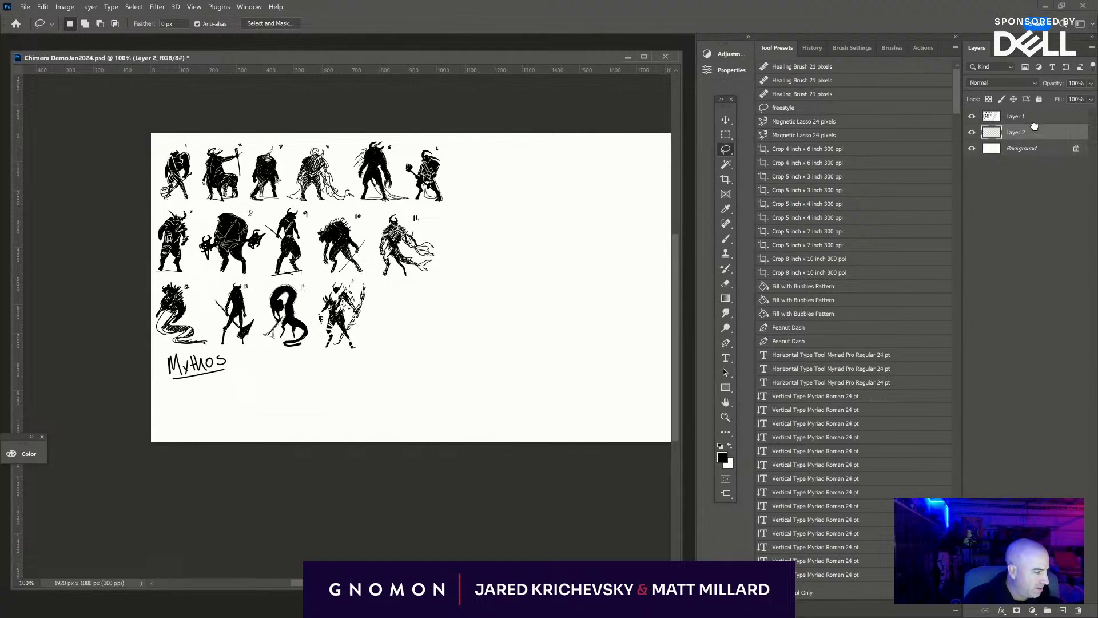
pyautogui.moveTo(1035, 132); pyautogui.dragTo(1035, 111)
pyautogui.hotkey('ctrl', '+')
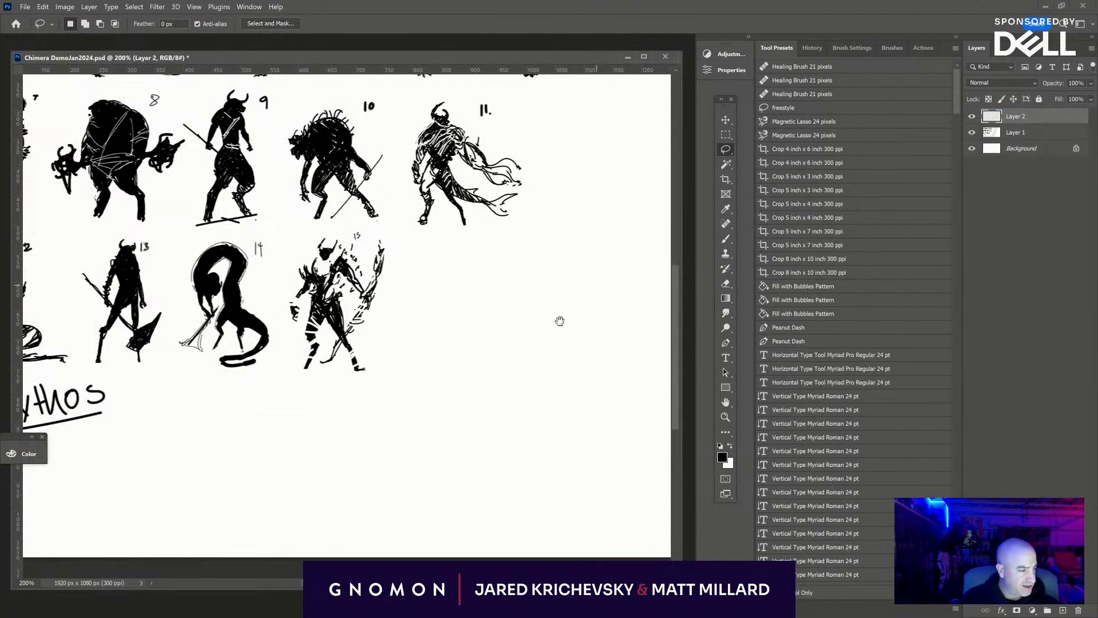
pyautogui.moveTo(560, 321); pyautogui.dragTo(416, 344)
pyautogui.click(726, 239)
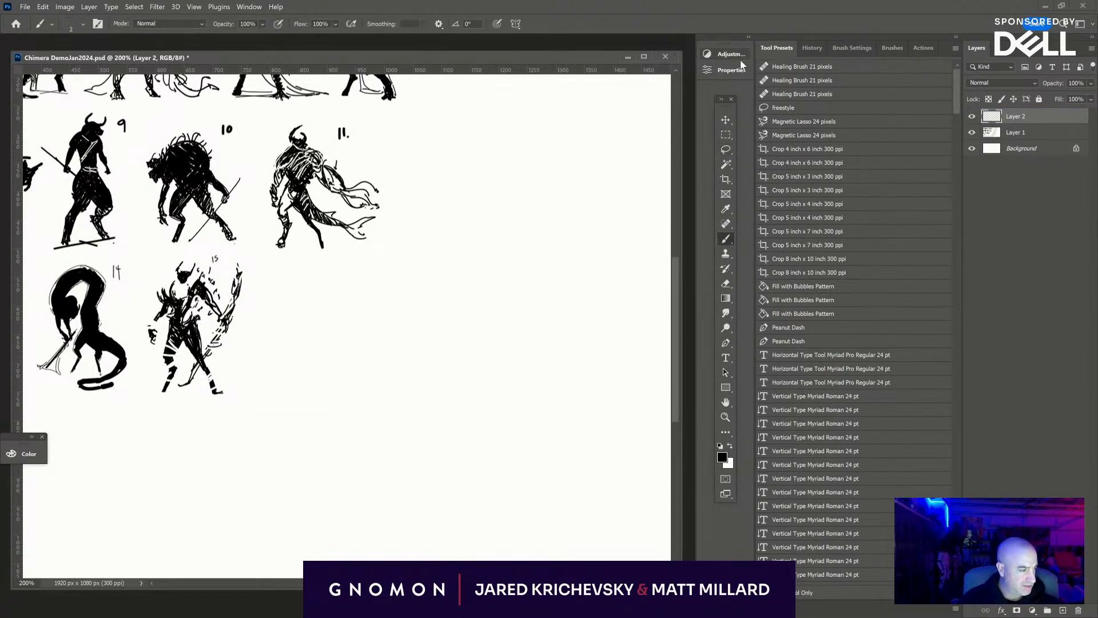
# - Load the "#4 mech pencil" brush preset and bring the whole set of silhouettes into view
pyautogui.click(738, 68)
pyautogui.click(812, 50)
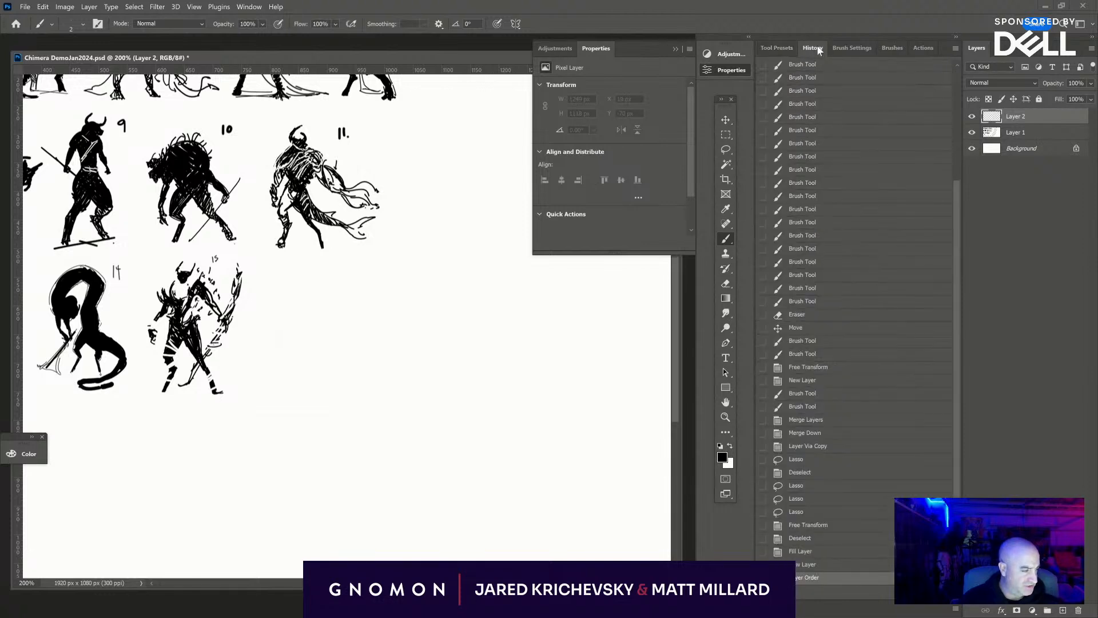
pyautogui.click(787, 49)
pyautogui.press('v')
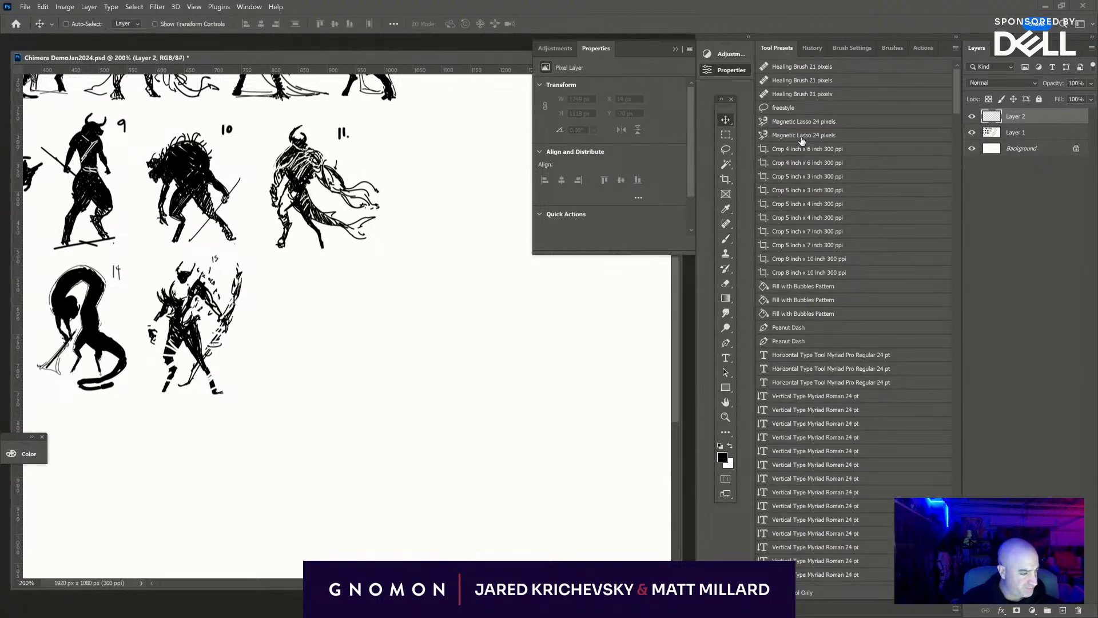
pyautogui.click(726, 239)
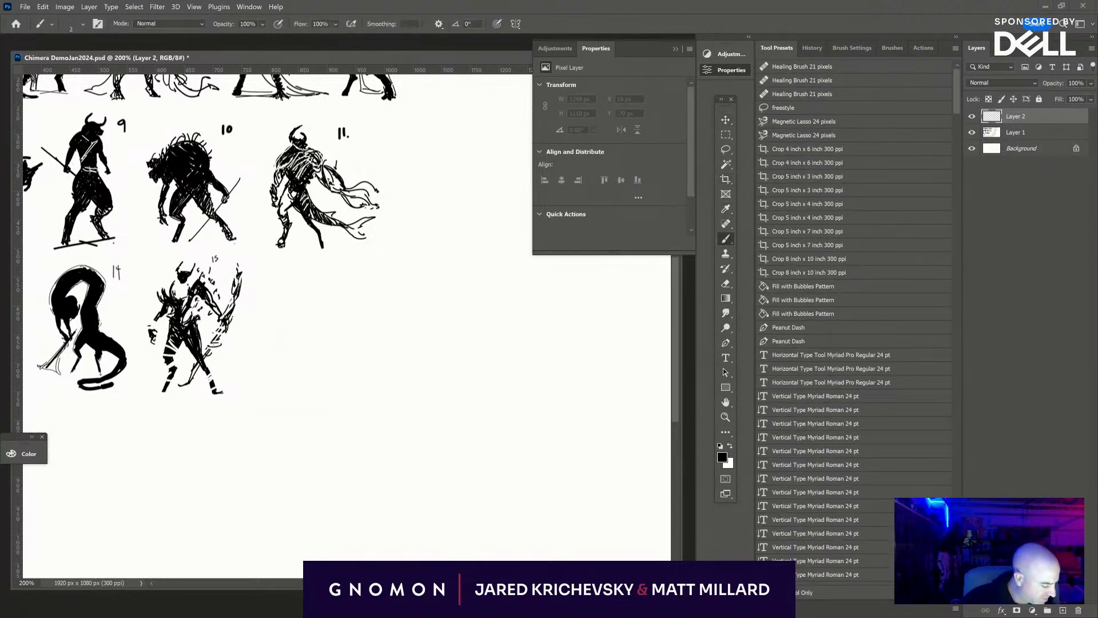
pyautogui.click(764, 593)
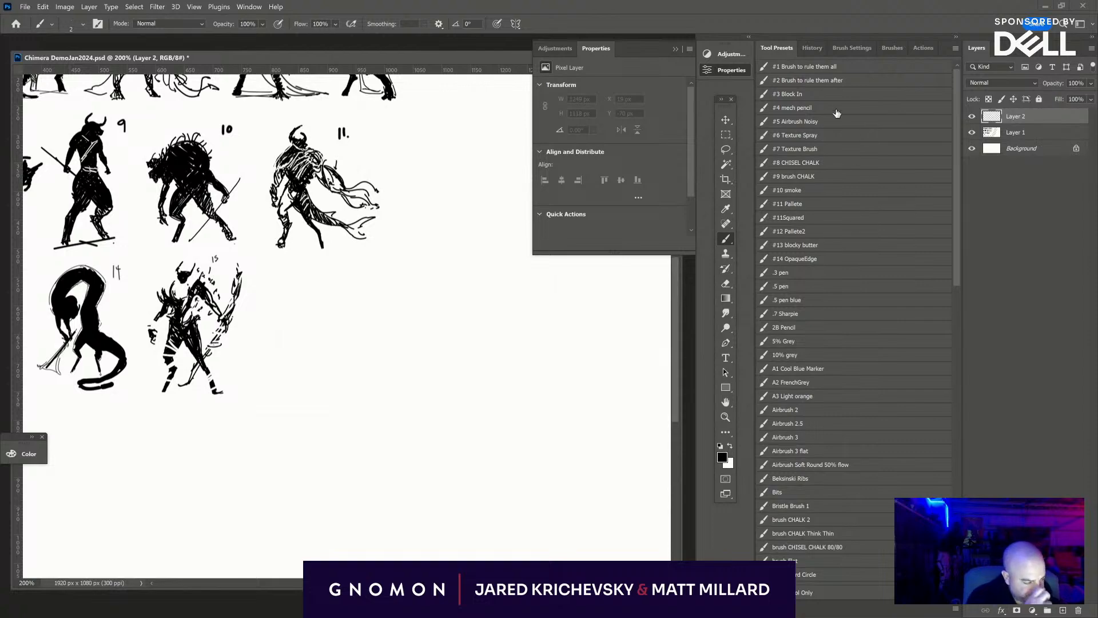
pyautogui.click(807, 108)
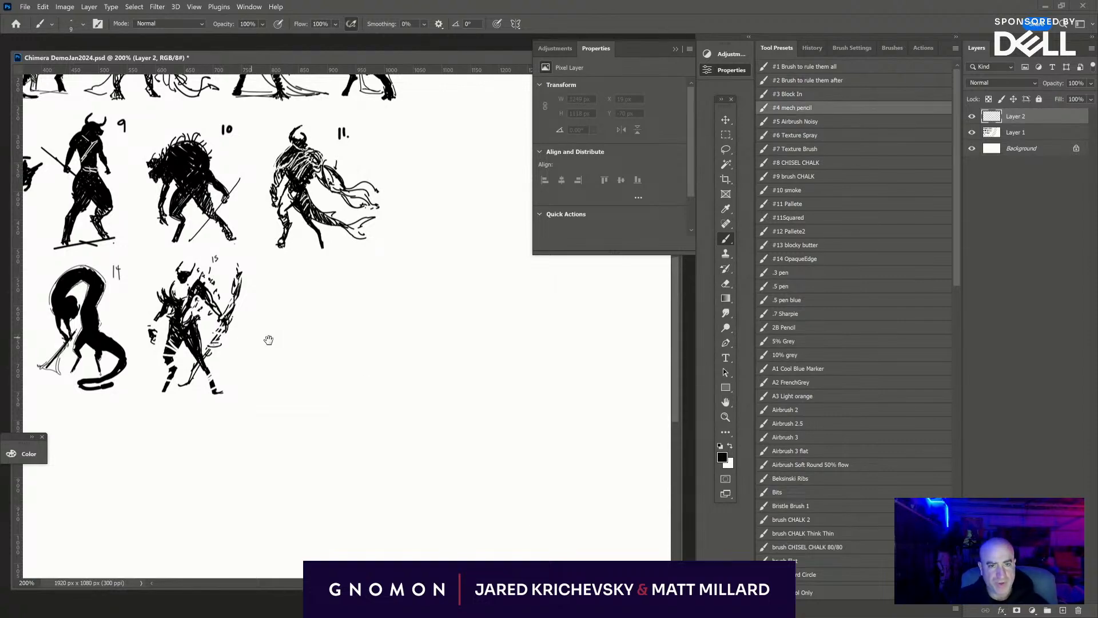
pyautogui.moveTo(406, 390)
pyautogui.mouseDown()
pyautogui.moveTo(525, 436)
pyautogui.moveTo(620, 525)
pyautogui.moveTo(557, 532)
pyautogui.mouseUp()
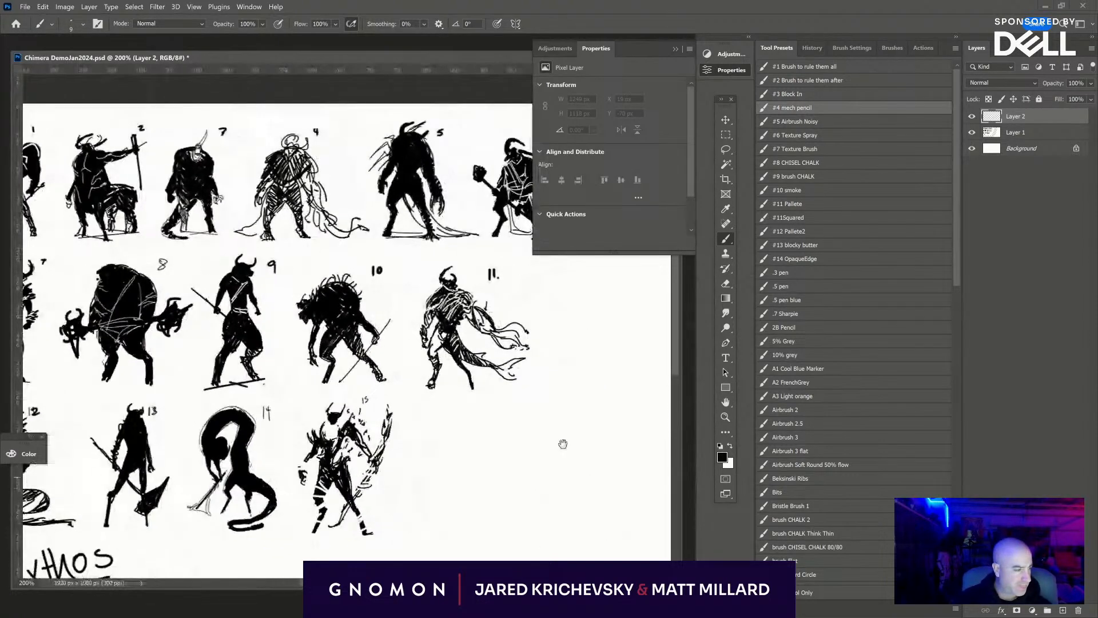
pyautogui.click(732, 71)
pyautogui.moveTo(555, 421); pyautogui.dragTo(633, 397)
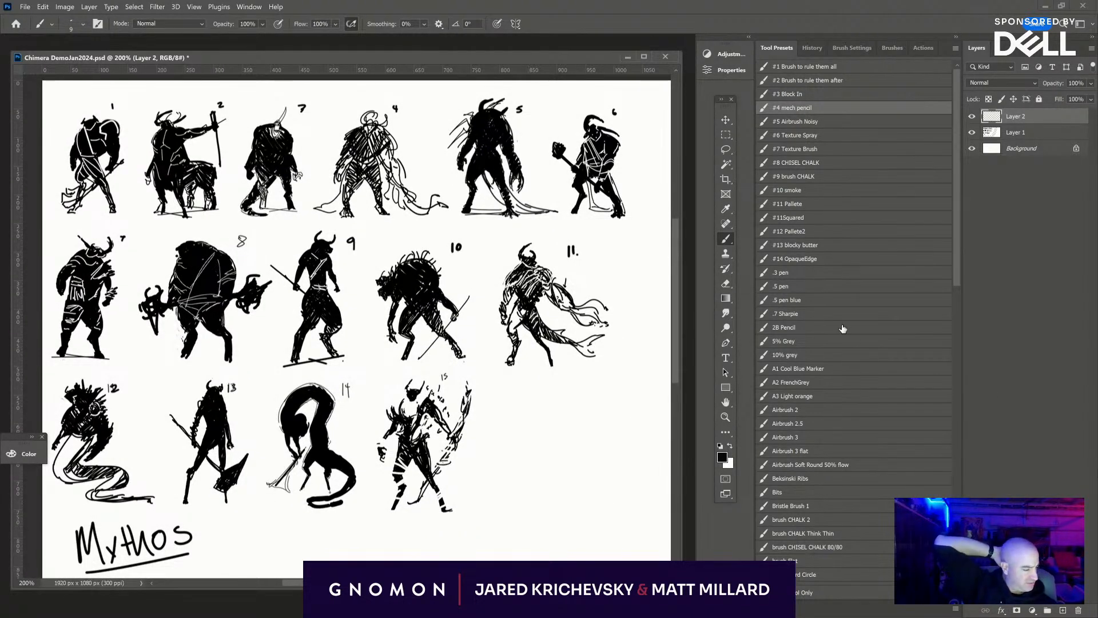
# - Add a new blank layer above the others and set the foreground colour to bright red
pyautogui.click(1063, 611)
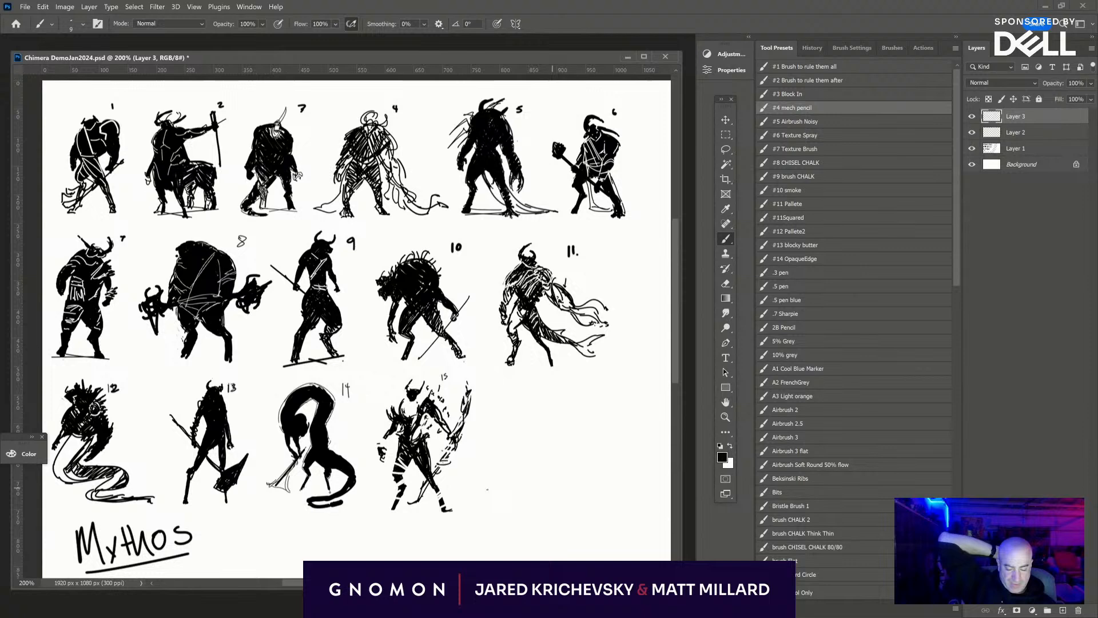
pyautogui.click(27, 453)
pyautogui.click(169, 549)
pyautogui.click(26, 455)
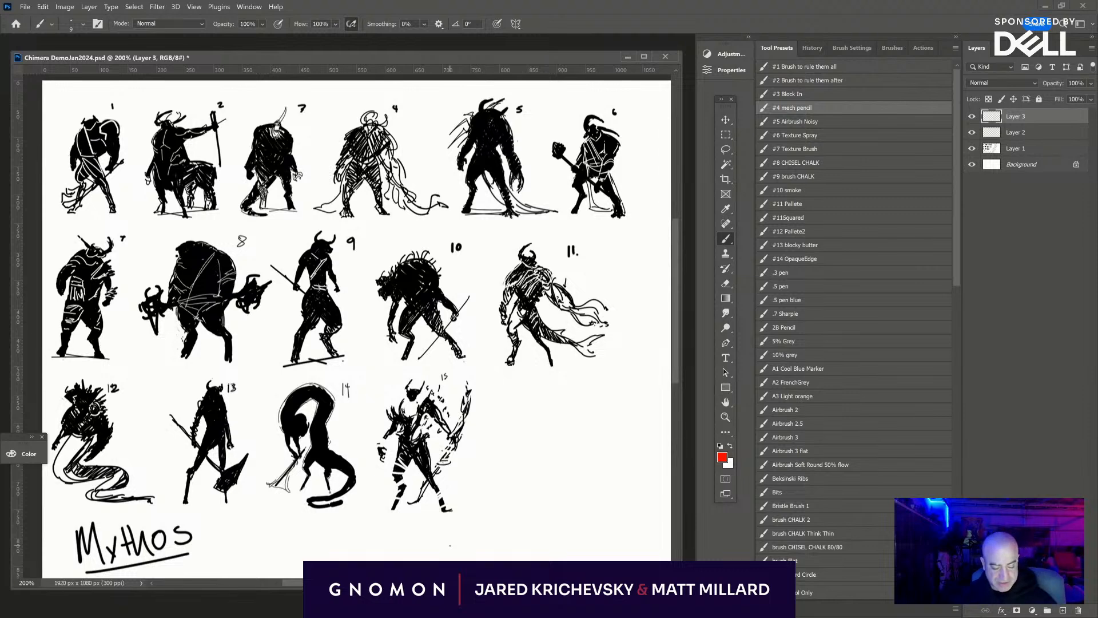
# - Circle the numbers of figures 13, 4 and 11 in red and write "4+11" beside figure 4
pyautogui.moveTo(234, 375); pyautogui.dragTo(230, 376)
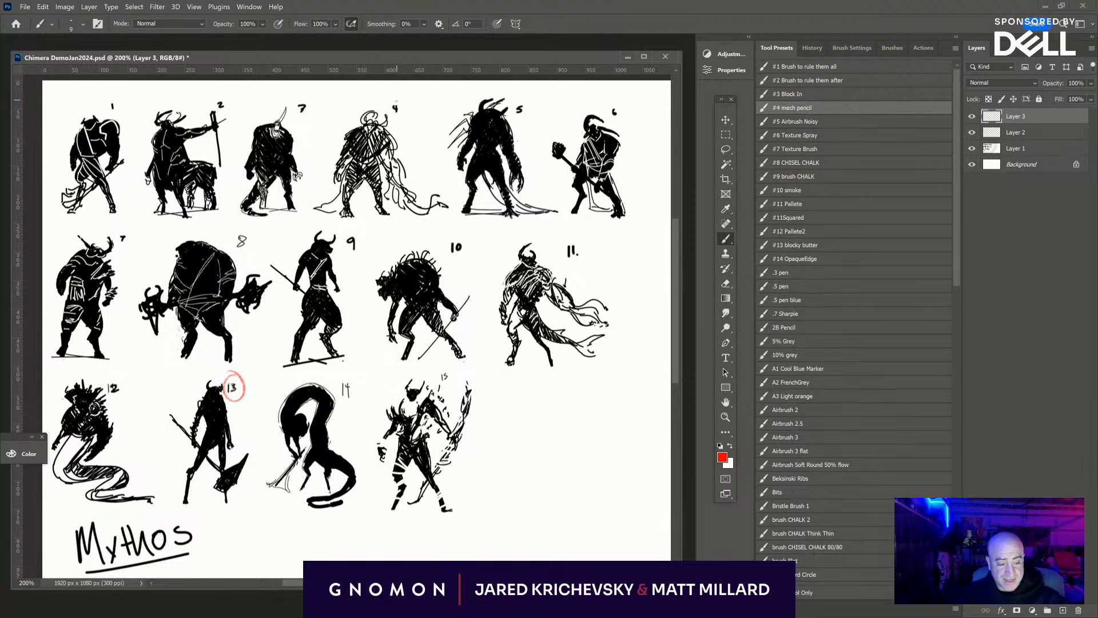
pyautogui.moveTo(392, 96); pyautogui.dragTo(390, 102)
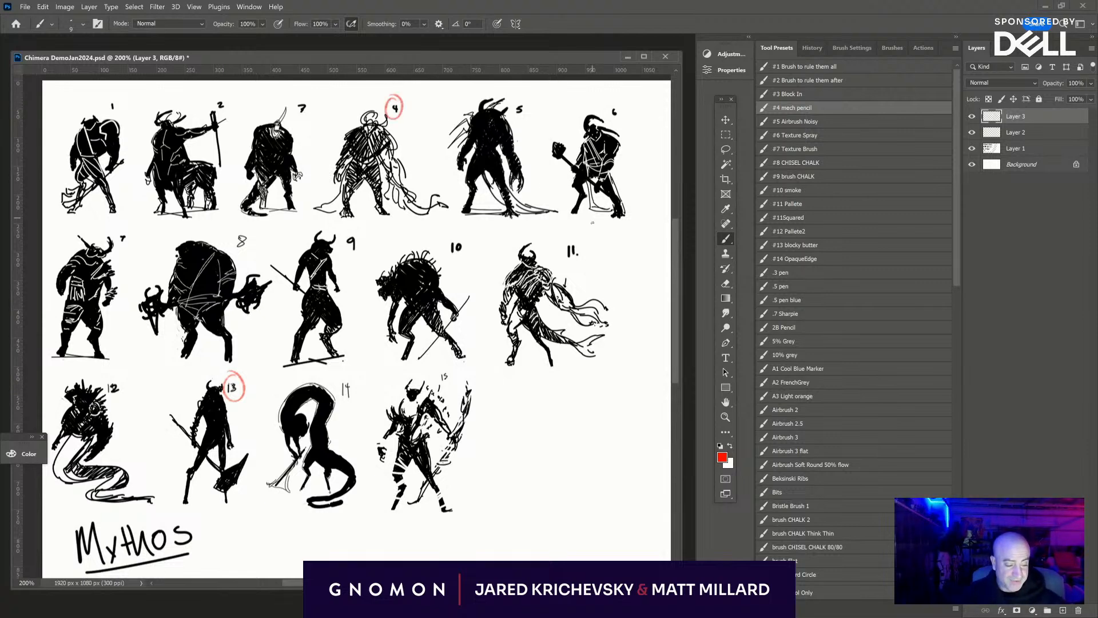
pyautogui.moveTo(574, 242); pyautogui.dragTo(577, 246)
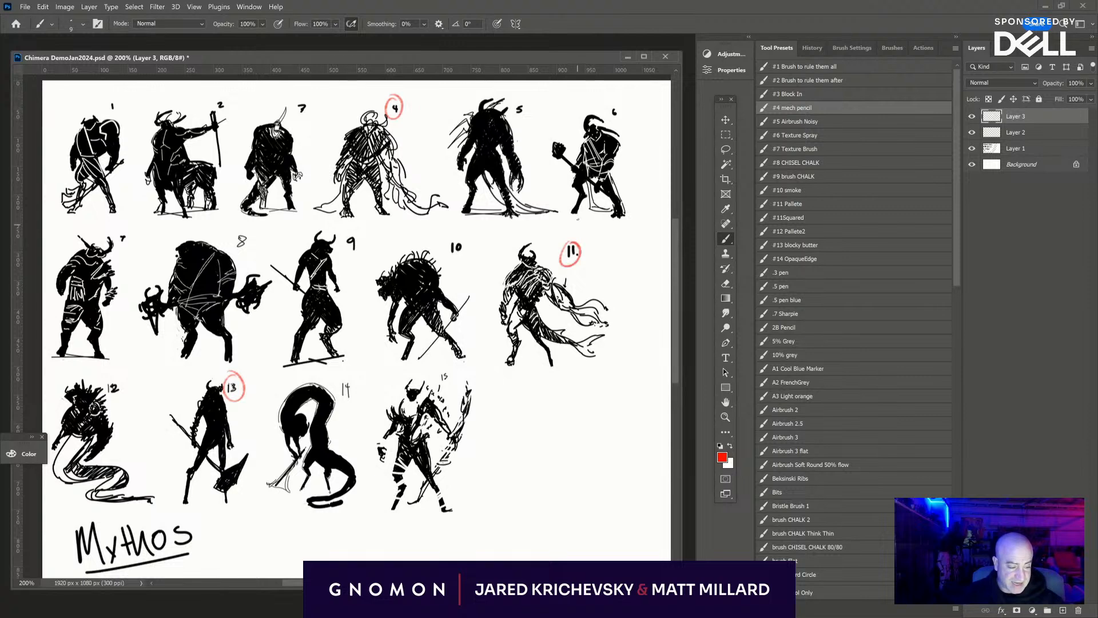
pyautogui.moveTo(410, 94); pyautogui.dragTo(425, 101)
pyautogui.moveTo(429, 90); pyautogui.dragTo(429, 102)
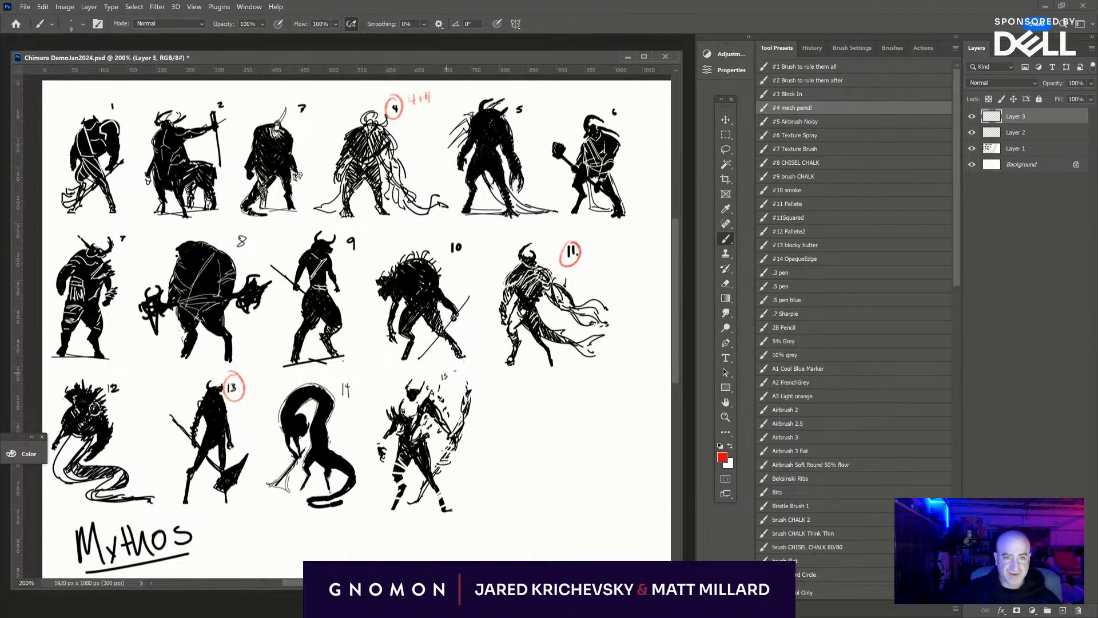
# - Circle the numbers of figure 15 and the third figure of the first row in red, and mark figure 10's snout
pyautogui.moveTo(454, 384)
pyautogui.mouseDown()
pyautogui.moveTo(438, 386)
pyautogui.moveTo(441, 373)
pyautogui.mouseUp()
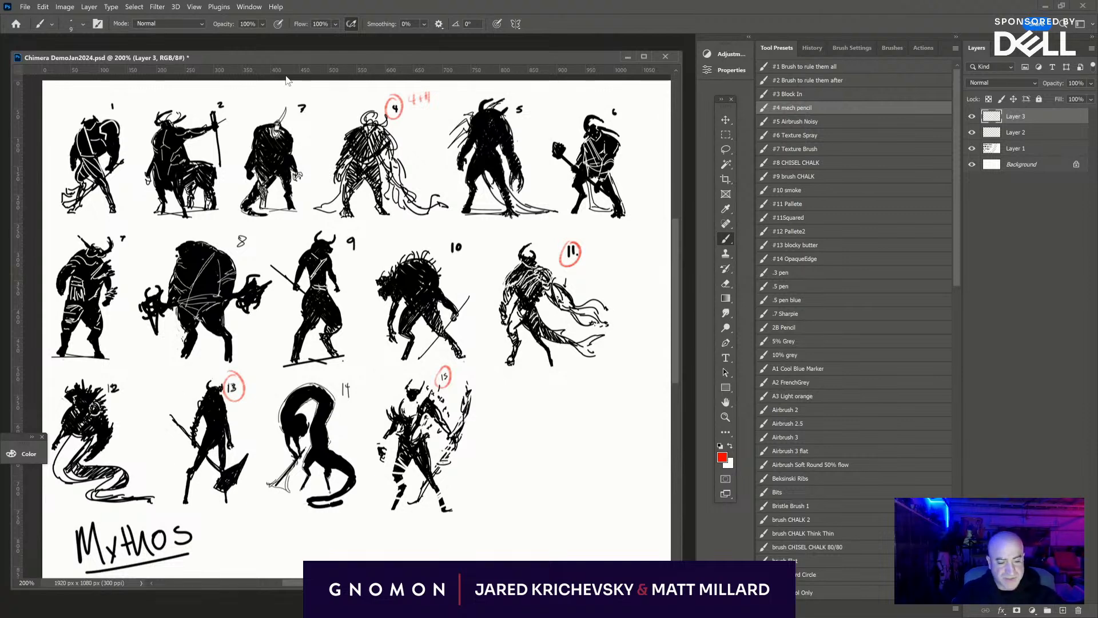
pyautogui.moveTo(291, 107); pyautogui.dragTo(293, 105)
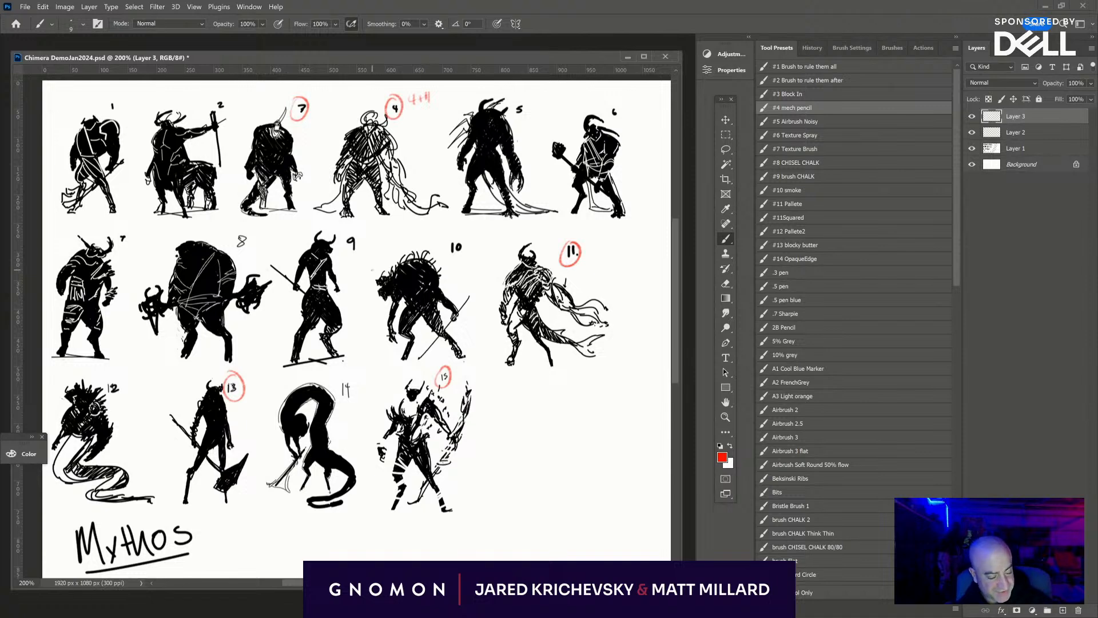
pyautogui.moveTo(369, 273); pyautogui.dragTo(375, 280)
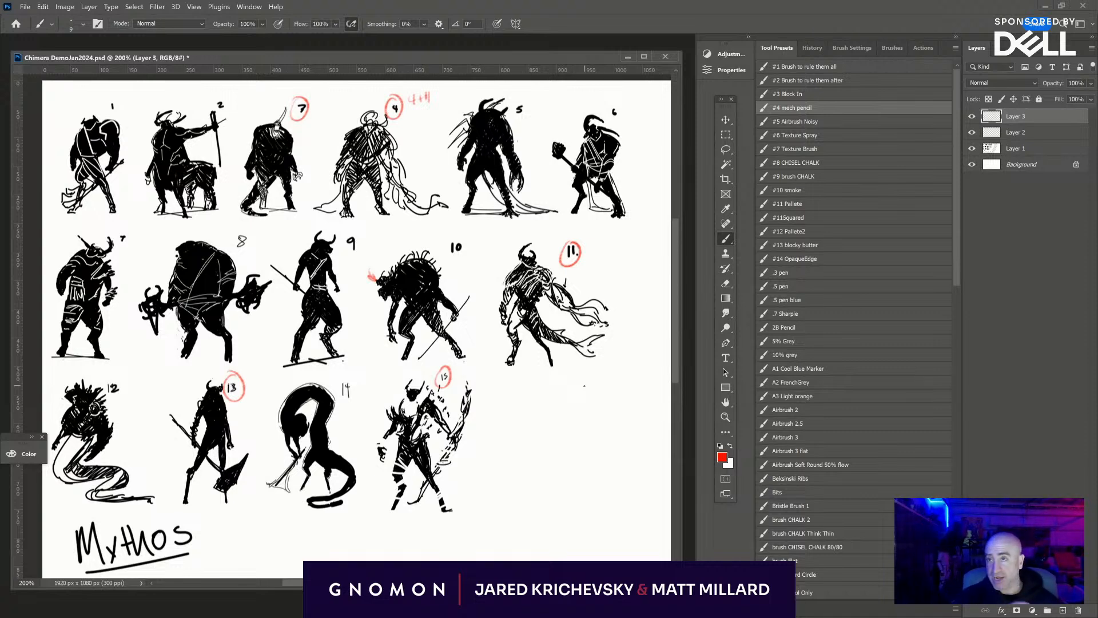
# - Lasso figure 13 on Layer 1 and copy it to its own layer
pyautogui.moveTo(552, 466); pyautogui.dragTo(453, 410)
pyautogui.click(1038, 149)
pyautogui.moveTo(352, 430); pyautogui.dragTo(557, 434)
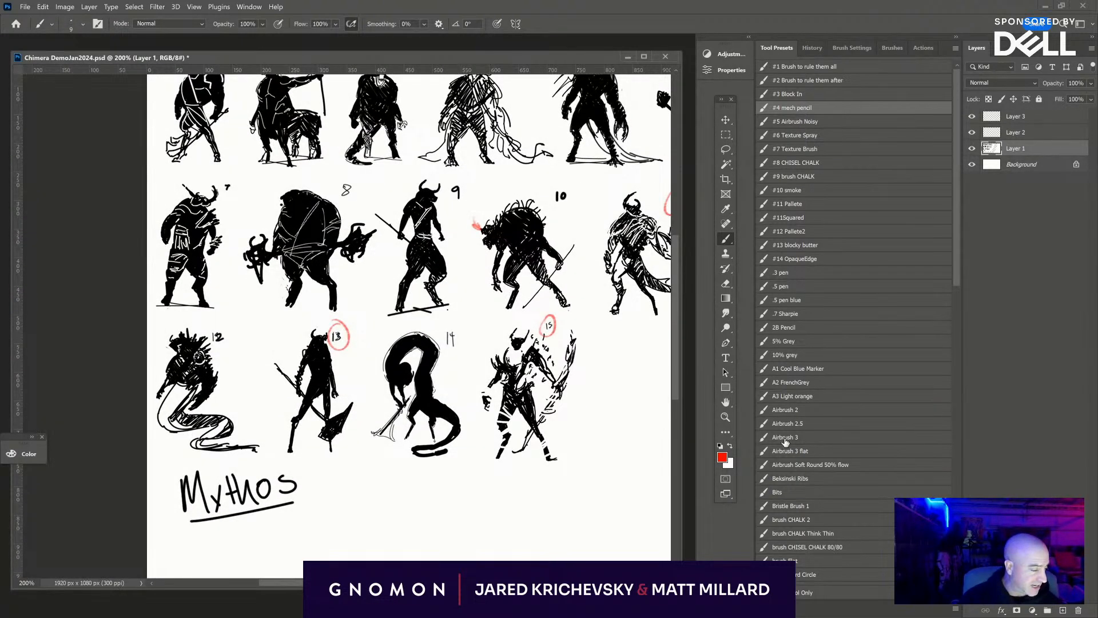
pyautogui.click(726, 150)
pyautogui.moveTo(346, 375)
pyautogui.mouseDown()
pyautogui.moveTo(338, 350)
pyautogui.moveTo(268, 433)
pyautogui.moveTo(343, 478)
pyautogui.moveTo(363, 391)
pyautogui.moveTo(359, 423)
pyautogui.mouseUp()
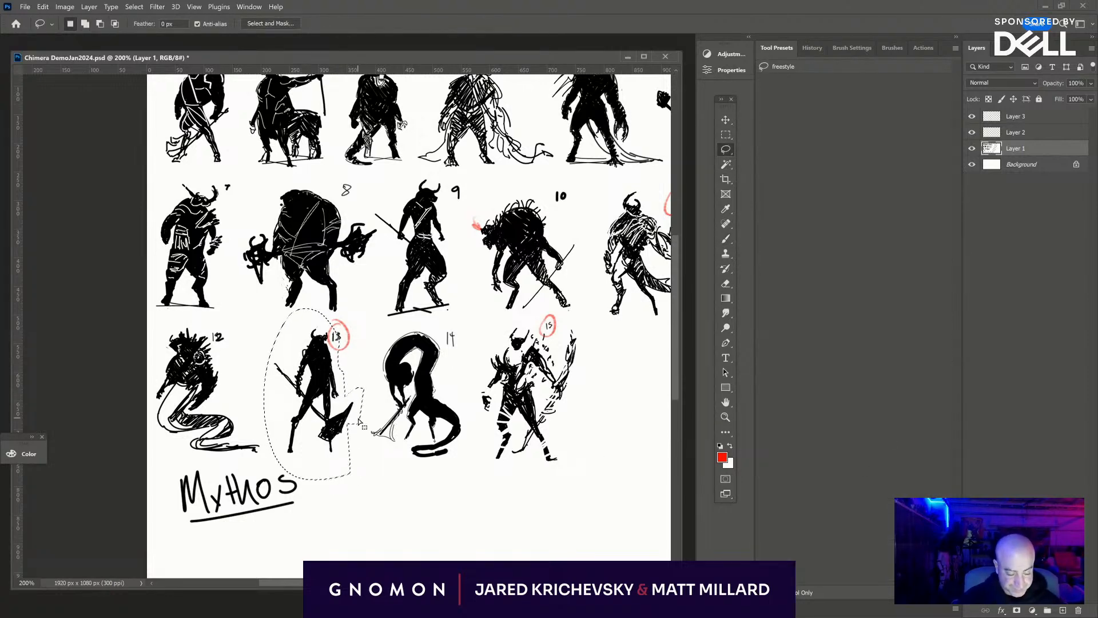
pyautogui.rightClick(301, 384)
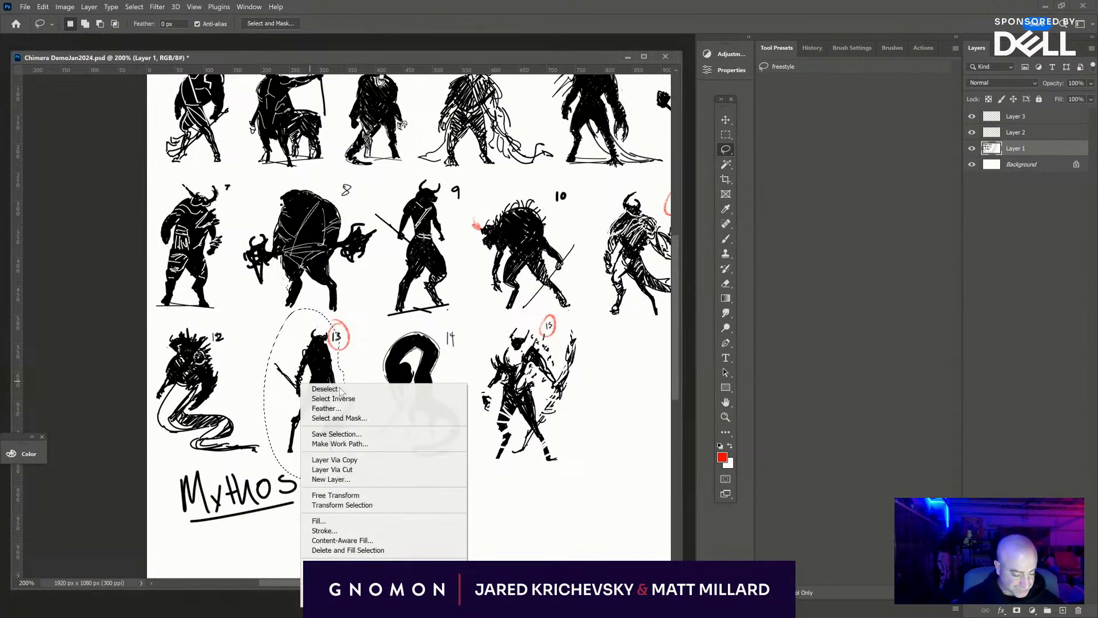
pyautogui.click(417, 459)
pyautogui.moveTo(478, 523); pyautogui.dragTo(196, 466)
pyautogui.hotkey('ctrl', 't')
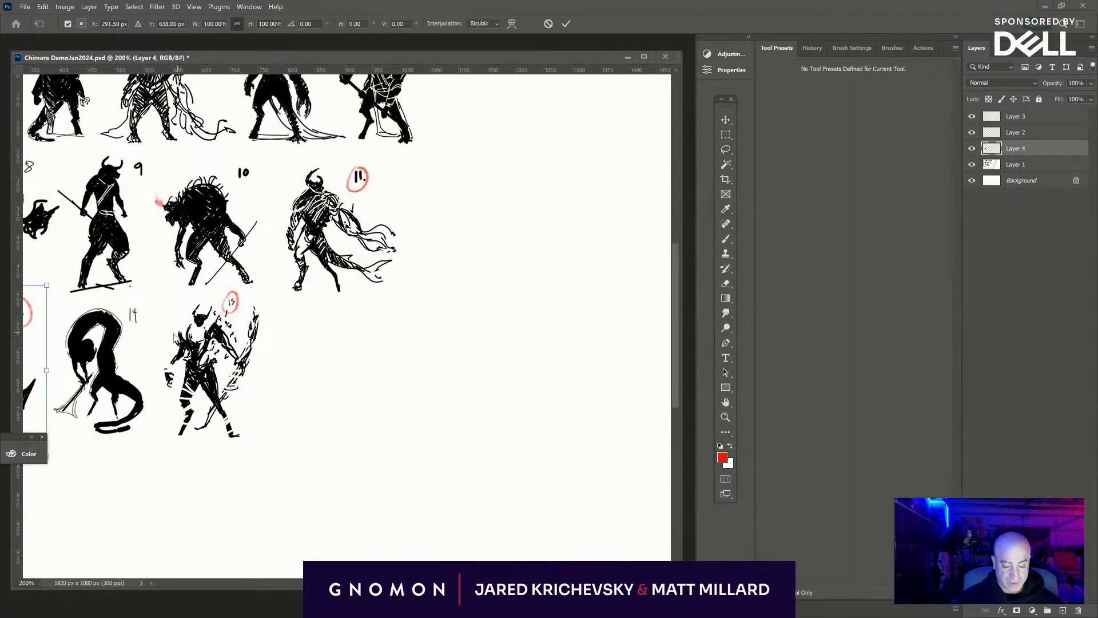
pyautogui.moveTo(91, 343); pyautogui.dragTo(289, 364)
pyautogui.rightClick(204, 361)
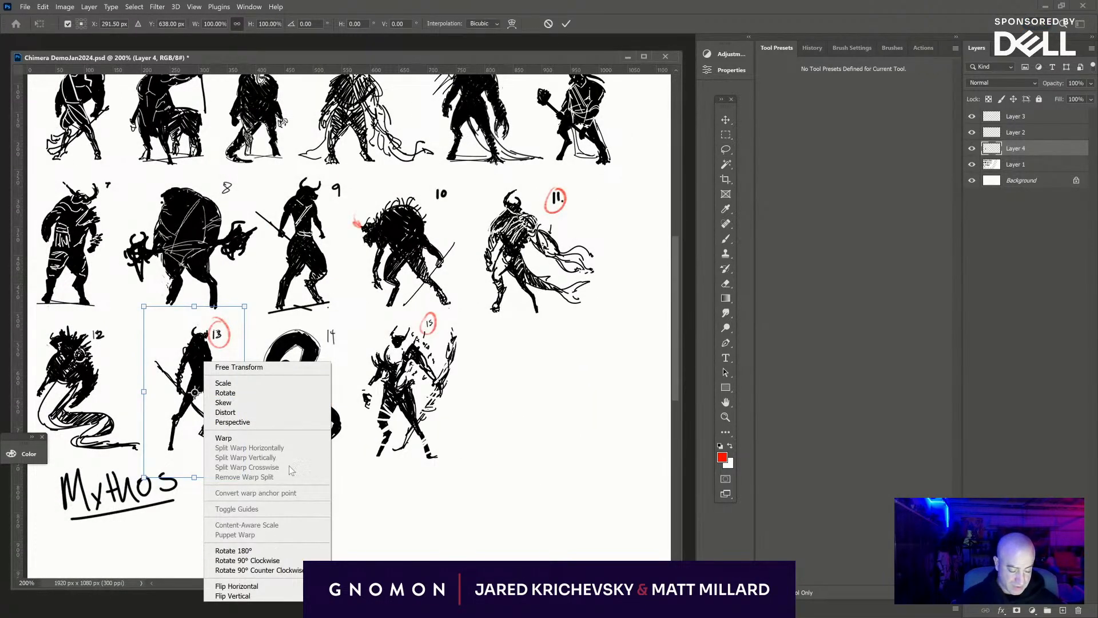
pyautogui.press('Escape')
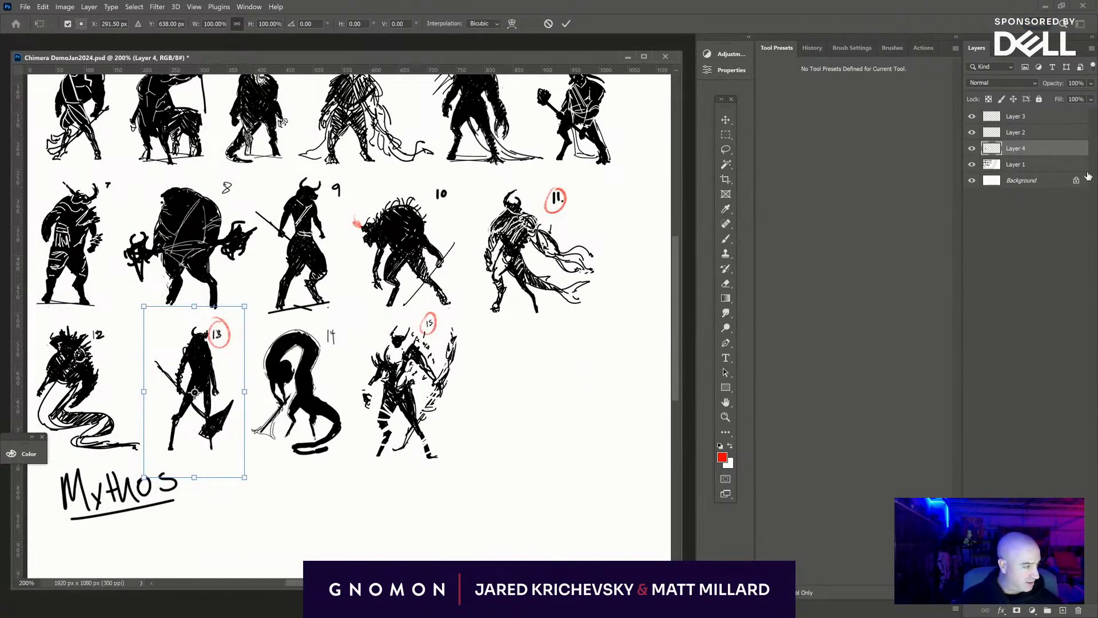
pyautogui.press('Escape')
# - Check the copied figure by toggling its layer's visibility, and move it into the empty area beyond figures 11 and 15
pyautogui.press('l')
pyautogui.click(972, 148)
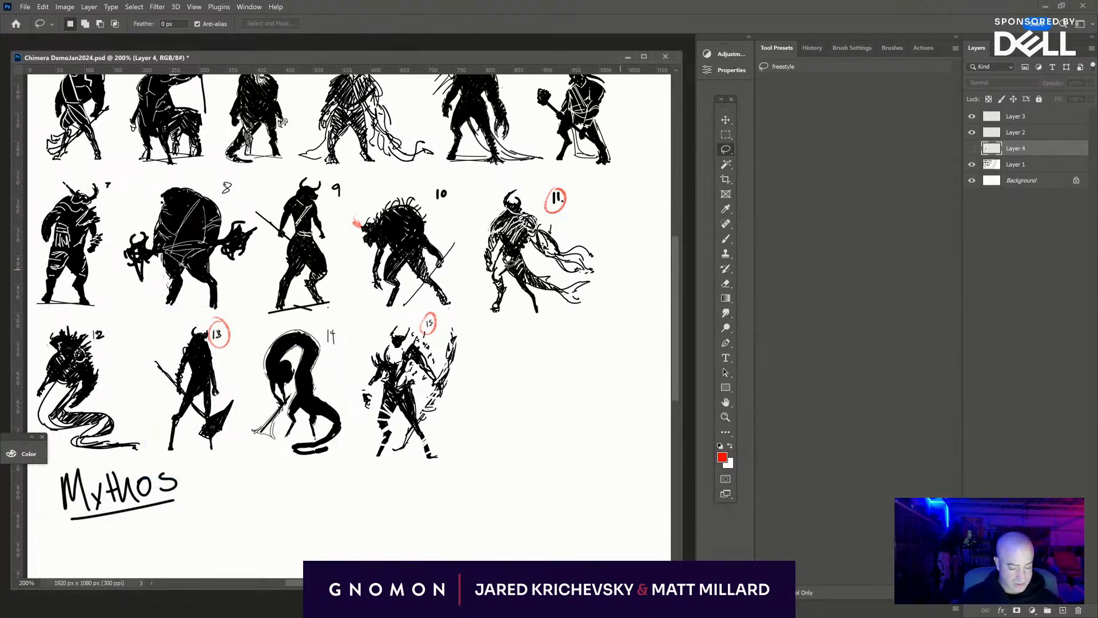
pyautogui.press('v')
pyautogui.click(972, 148)
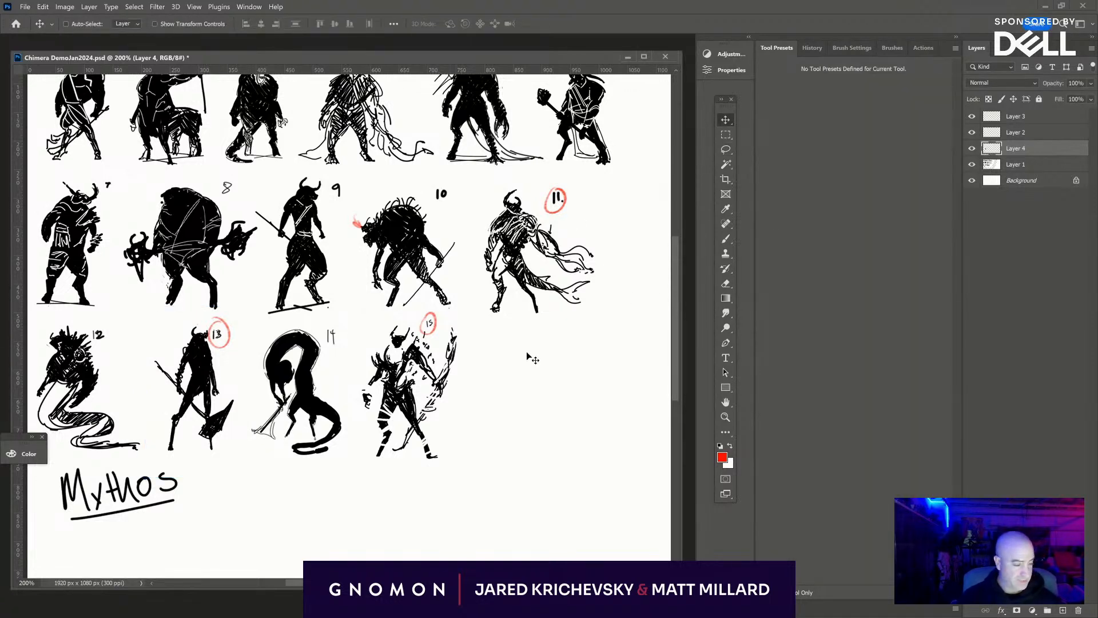
pyautogui.moveTo(194, 388); pyautogui.dragTo(277, 377)
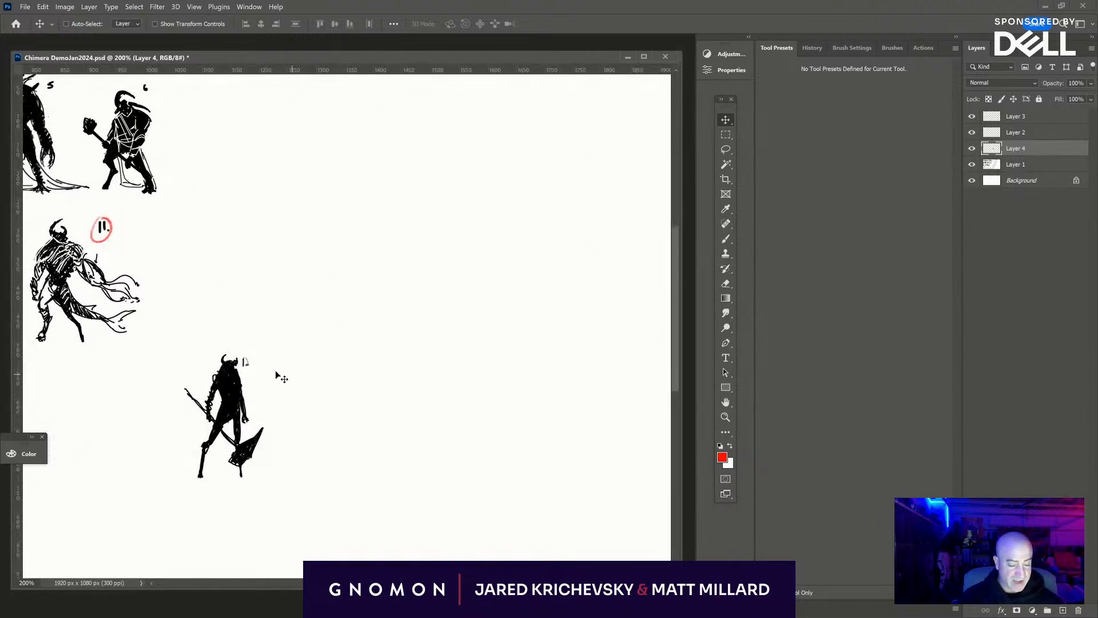
# - Free-transform the copied figure 13: flip it horizontally and scale it up to about 318%
pyautogui.hotkey('ctrl', 't')
pyautogui.rightClick(222, 380)
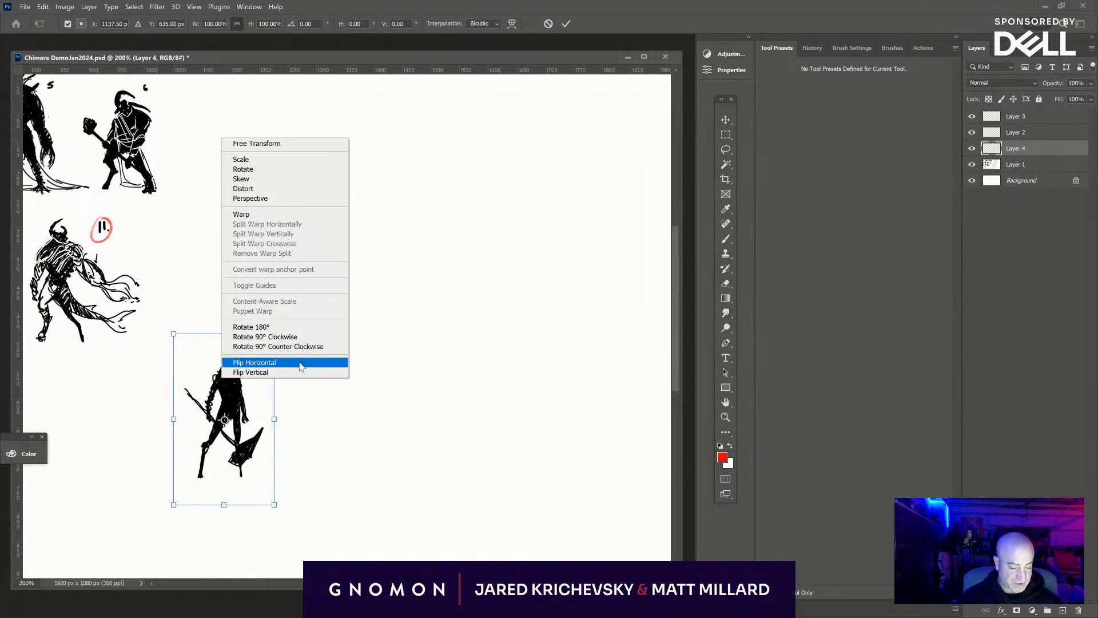
pyautogui.click(252, 362)
pyautogui.moveTo(275, 334); pyautogui.dragTo(689, 191)
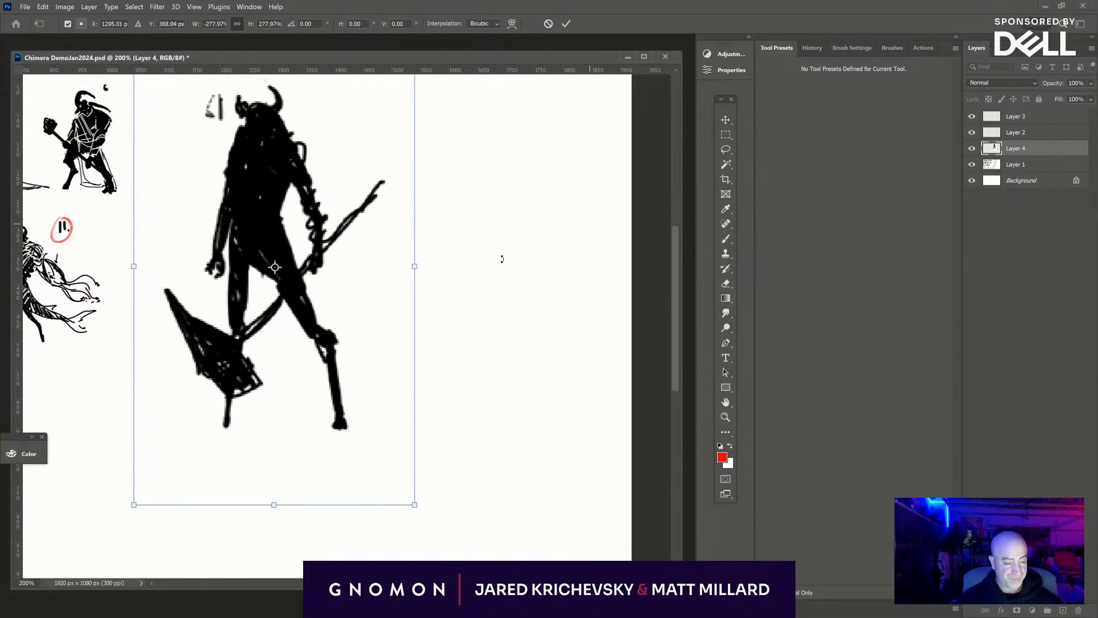
pyautogui.moveTo(323, 257); pyautogui.dragTo(352, 374)
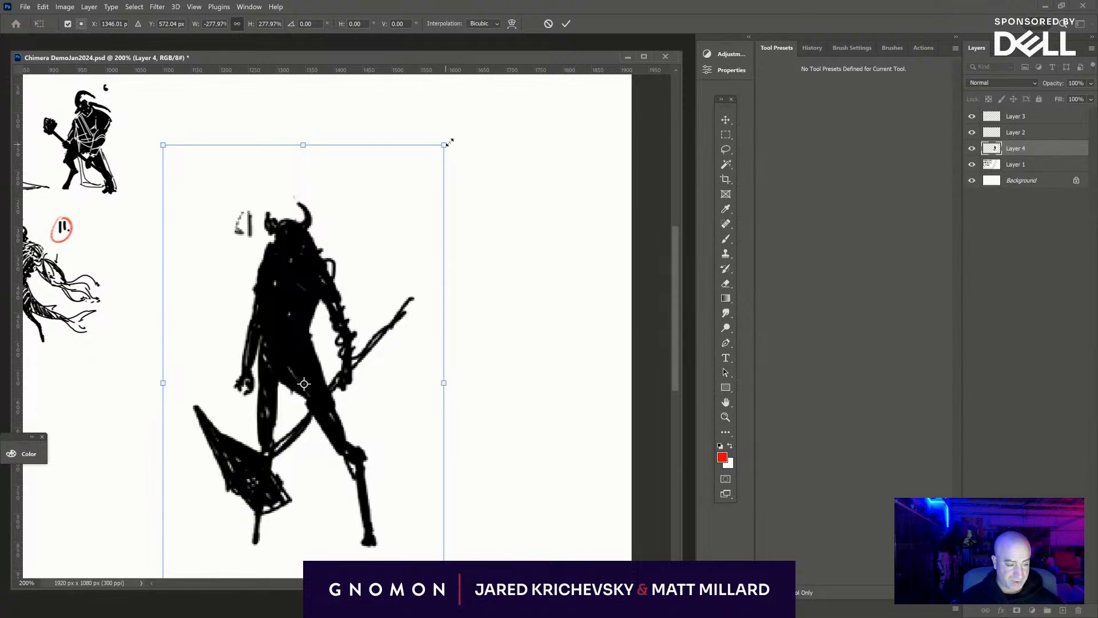
pyautogui.moveTo(447, 143); pyautogui.dragTo(562, 115)
# - Enlarge the flipped figure until it nearly fills the canvas height, place it in the empty side of the sheet and apply the transform
pyautogui.hotkey('ctrl', '-')
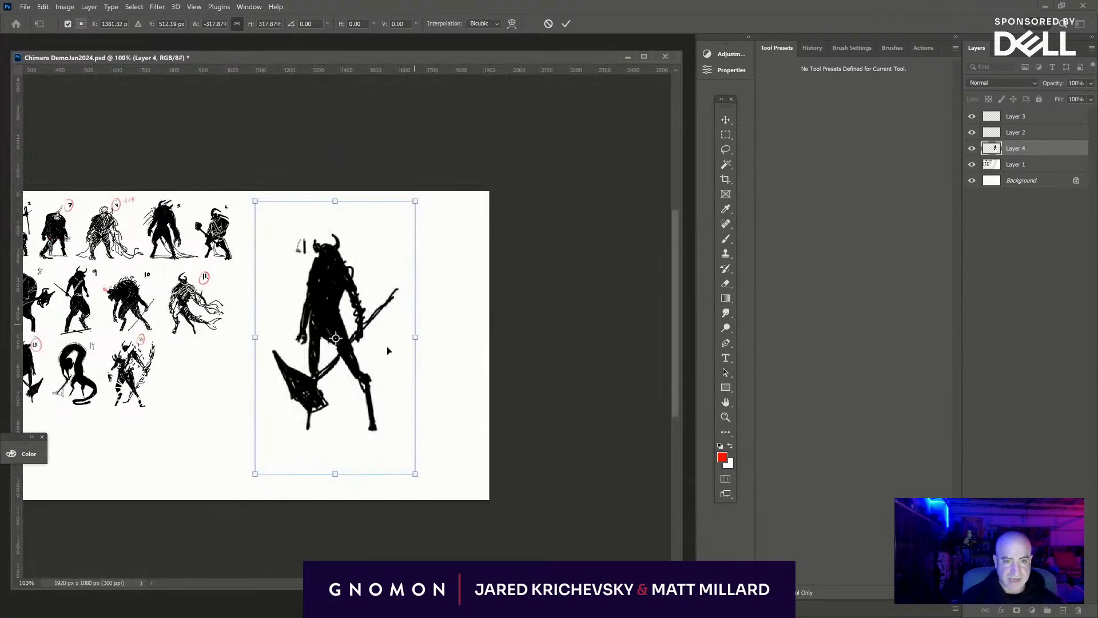
pyautogui.moveTo(387, 345); pyautogui.dragTo(409, 274)
pyautogui.moveTo(437, 405); pyautogui.dragTo(564, 454)
pyautogui.moveTo(403, 405); pyautogui.dragTo(387, 373)
pyautogui.moveTo(531, 381); pyautogui.dragTo(527, 394)
pyautogui.press('Return')
# - Examine the small silhouettes up close and compare them with the enlarged copy of figure 13
pyautogui.moveTo(265, 419)
pyautogui.mouseDown()
pyautogui.moveTo(564, 475)
pyautogui.moveTo(404, 431)
pyautogui.mouseUp()
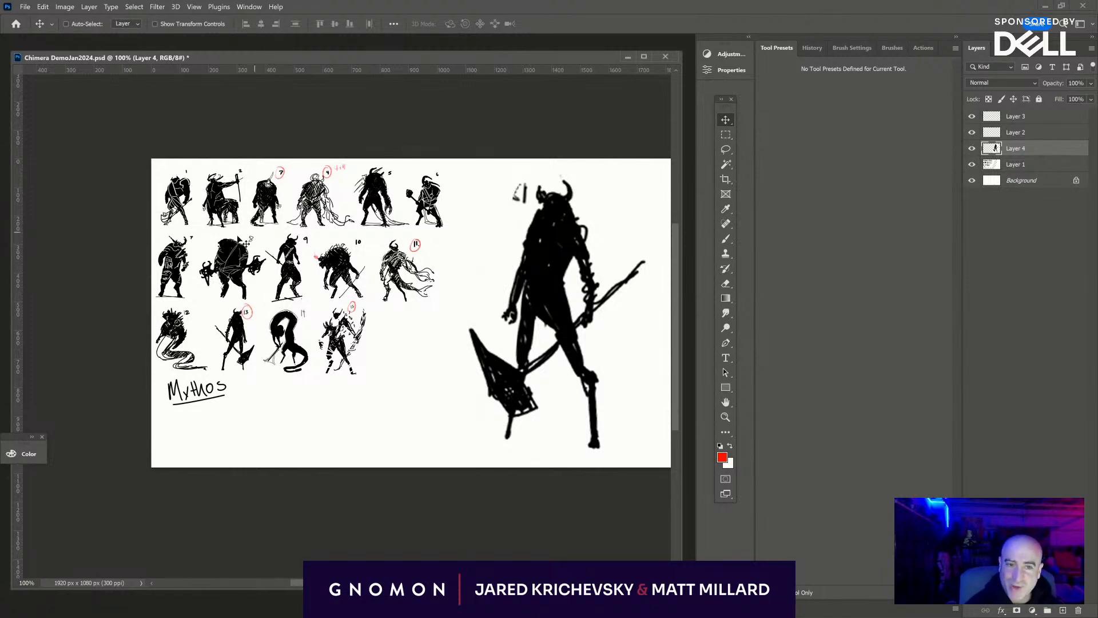
pyautogui.hotkey('ctrl', '+')
pyautogui.hotkey('ctrl', '+')
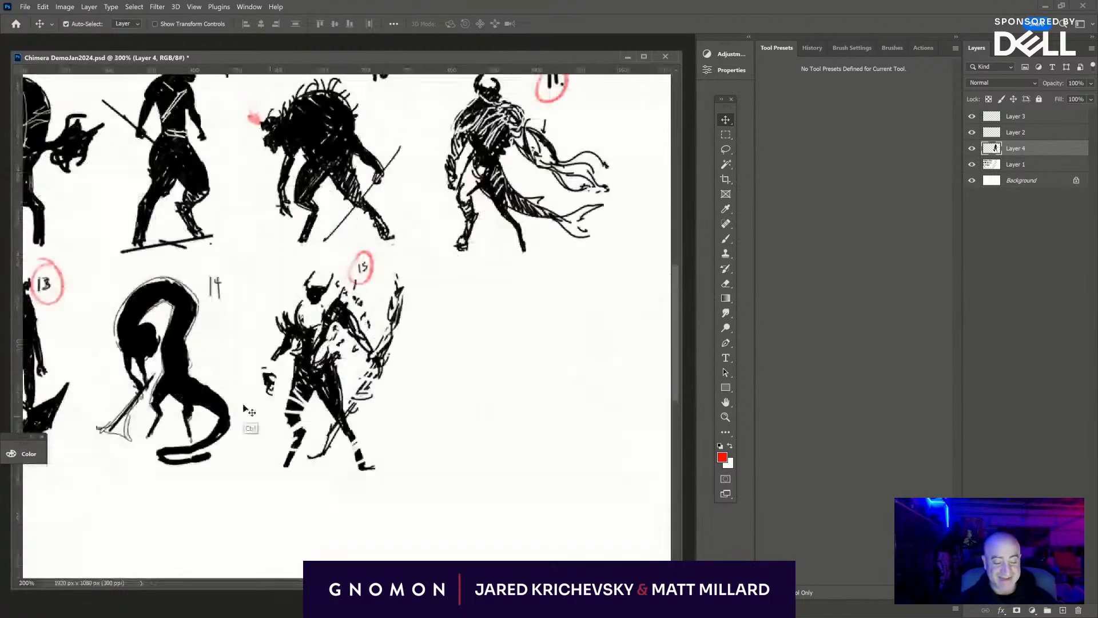
pyautogui.moveTo(250, 424); pyautogui.dragTo(552, 518)
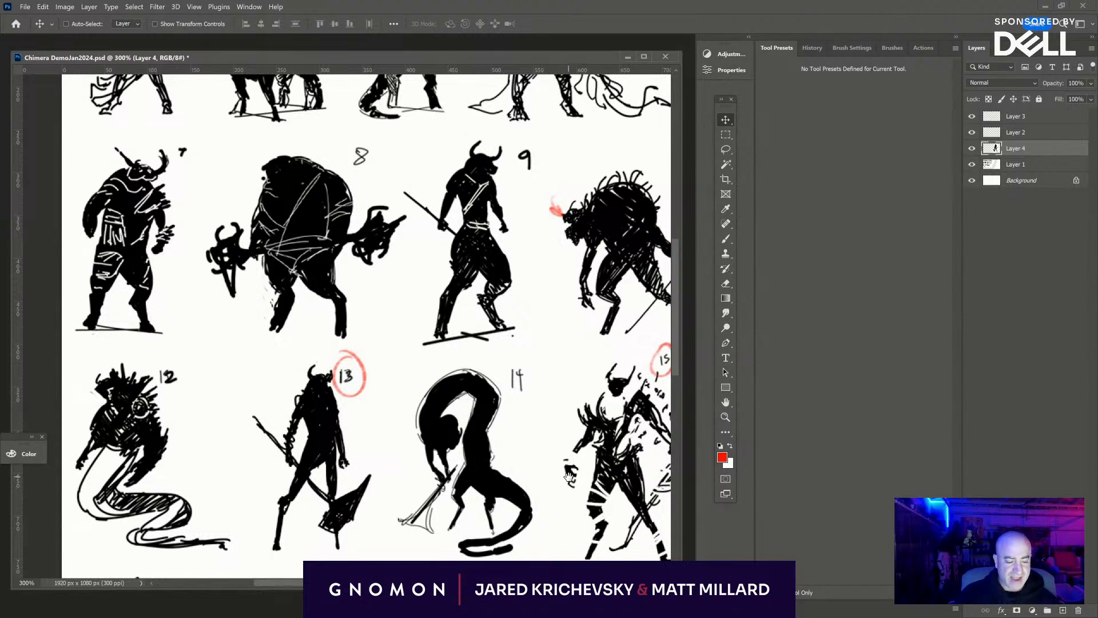
pyautogui.moveTo(559, 466); pyautogui.dragTo(205, 460)
pyautogui.moveTo(516, 447); pyautogui.dragTo(217, 450)
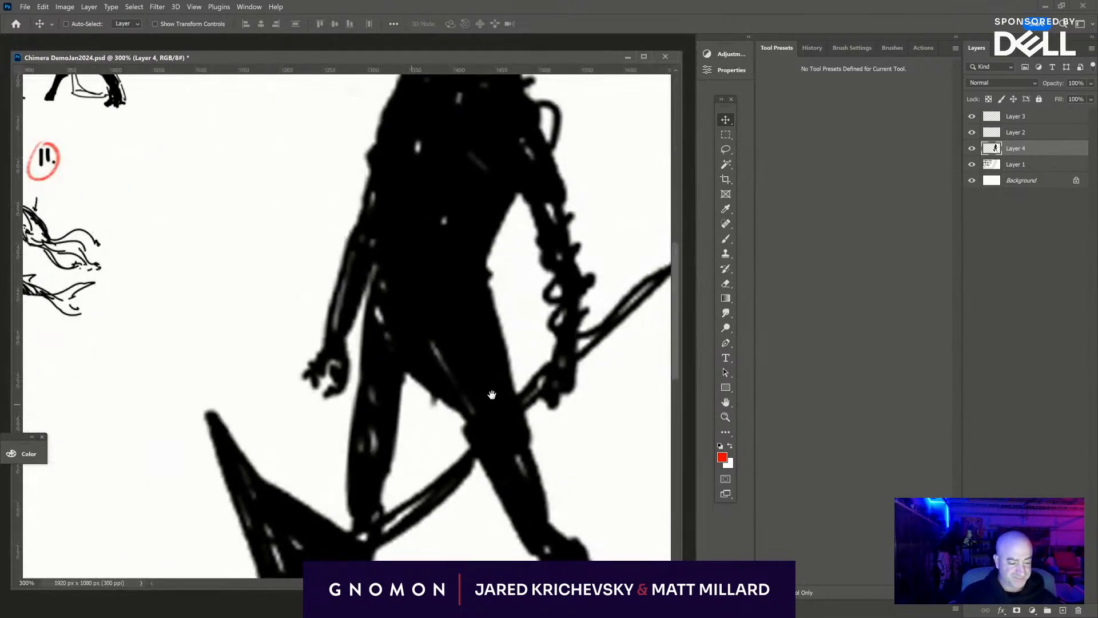
pyautogui.moveTo(580, 418); pyautogui.dragTo(480, 548)
pyautogui.hotkey('ctrl', '-')
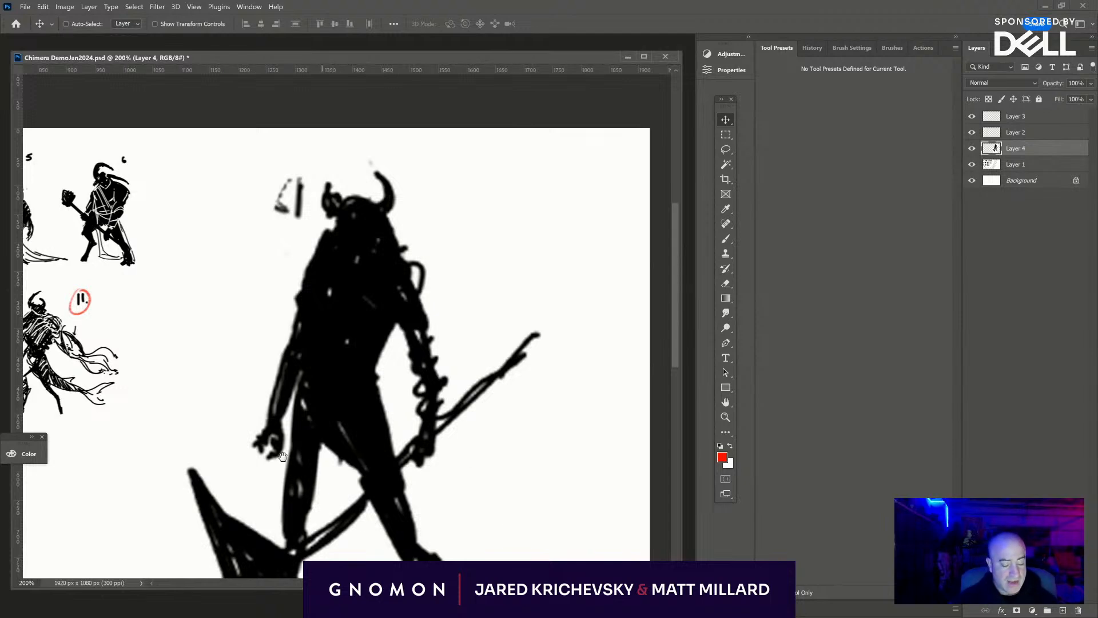
pyautogui.moveTo(182, 340); pyautogui.dragTo(531, 257)
pyautogui.moveTo(511, 324); pyautogui.dragTo(208, 378)
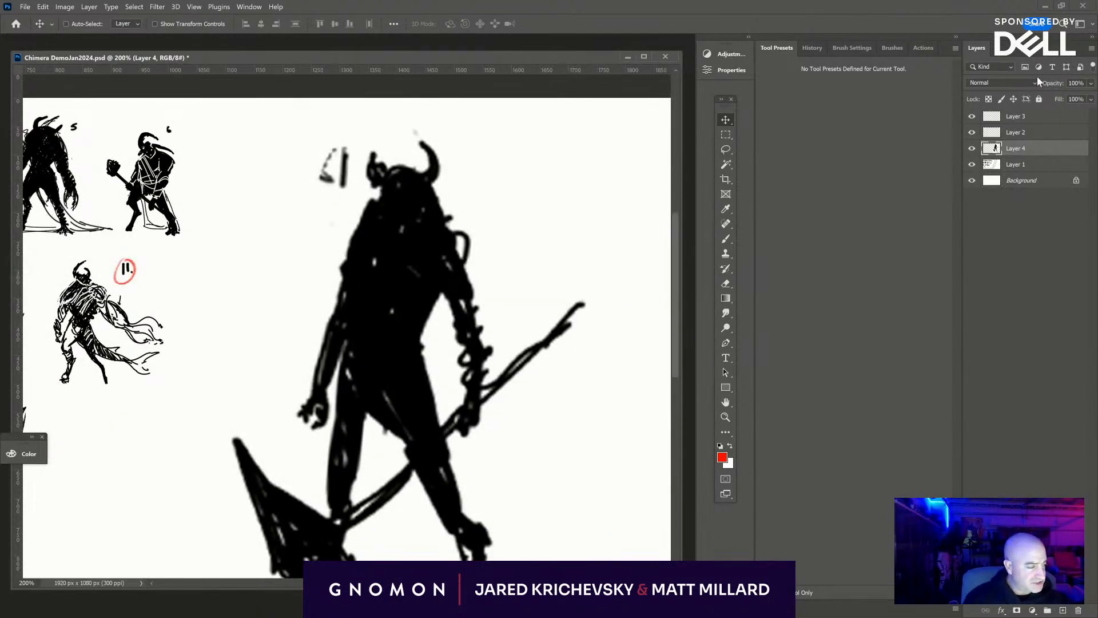
# - Fade the enlarged figure on Layer 4 to 8% fill and add a new empty layer above it
pyautogui.click(1091, 99)
pyautogui.moveTo(1040, 116); pyautogui.dragTo(1044, 116)
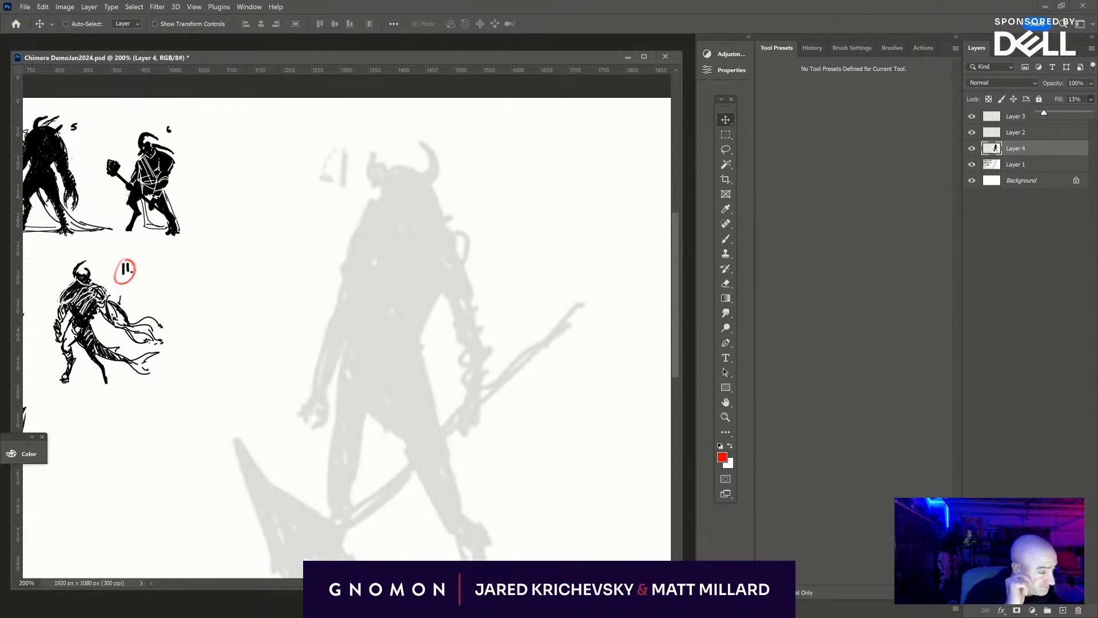
pyautogui.moveTo(1045, 116); pyautogui.dragTo(1042, 116)
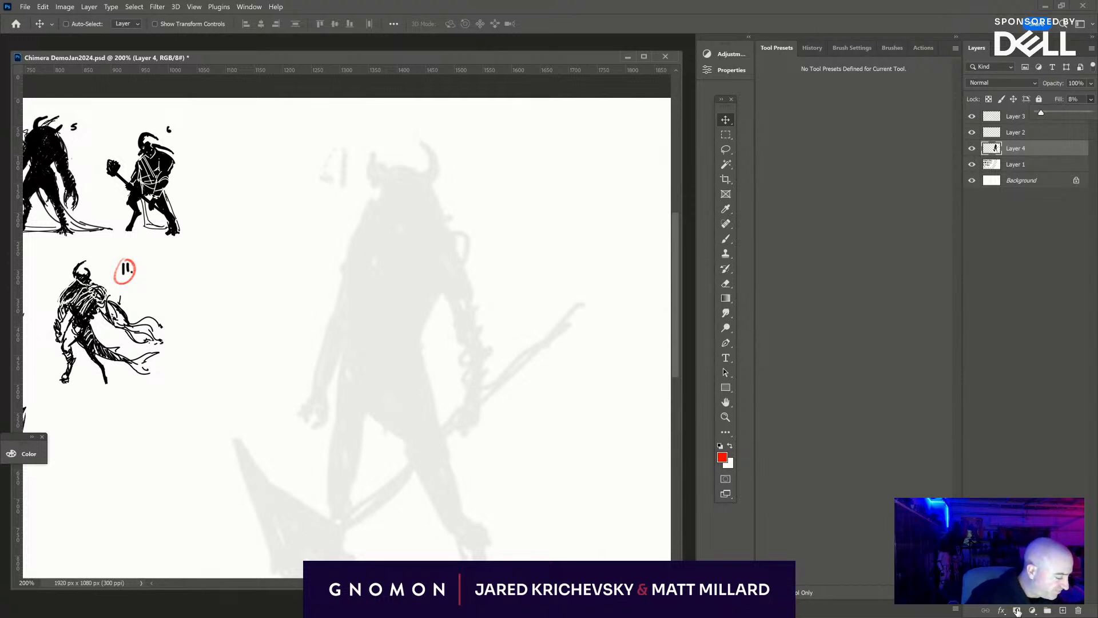
pyautogui.click(1063, 610)
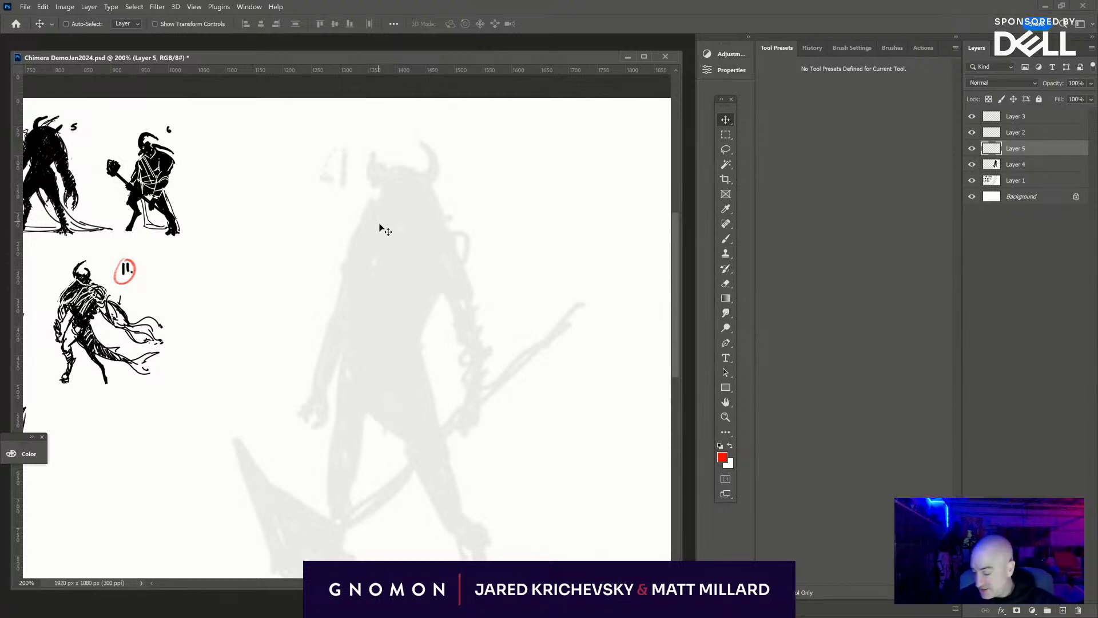
# - Sketch the ribcage outline in red with the Brush over the faded torso, with an arched notch along its lower edge
pyautogui.press('b')
pyautogui.moveTo(373, 220); pyautogui.dragTo(355, 308)
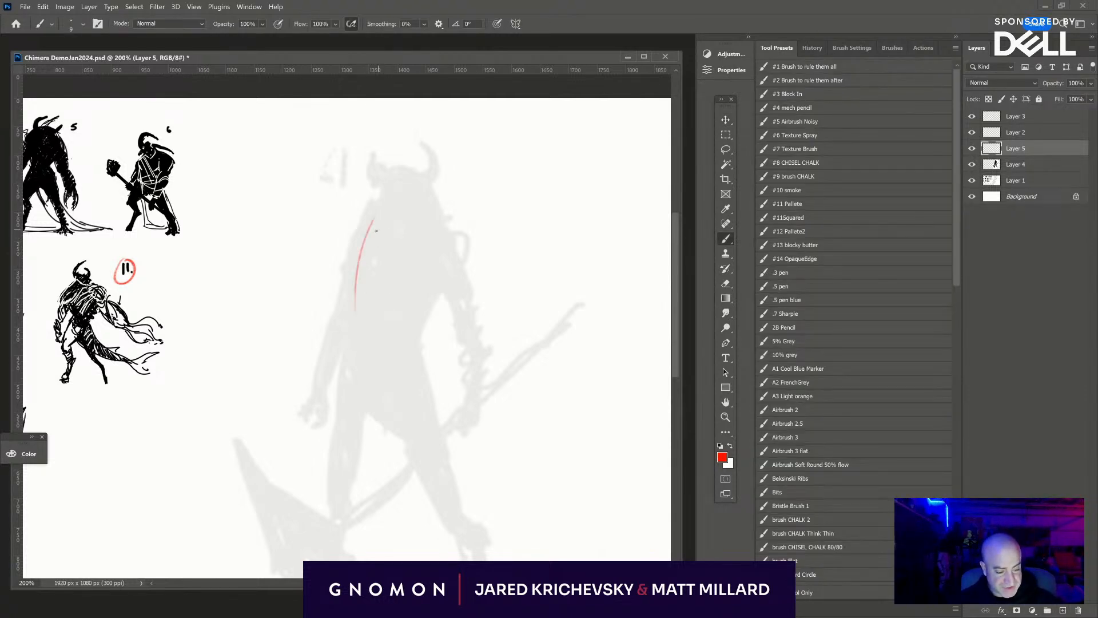
pyautogui.hotkey('ctrl', 'z')
pyautogui.moveTo(380, 220); pyautogui.dragTo(349, 291)
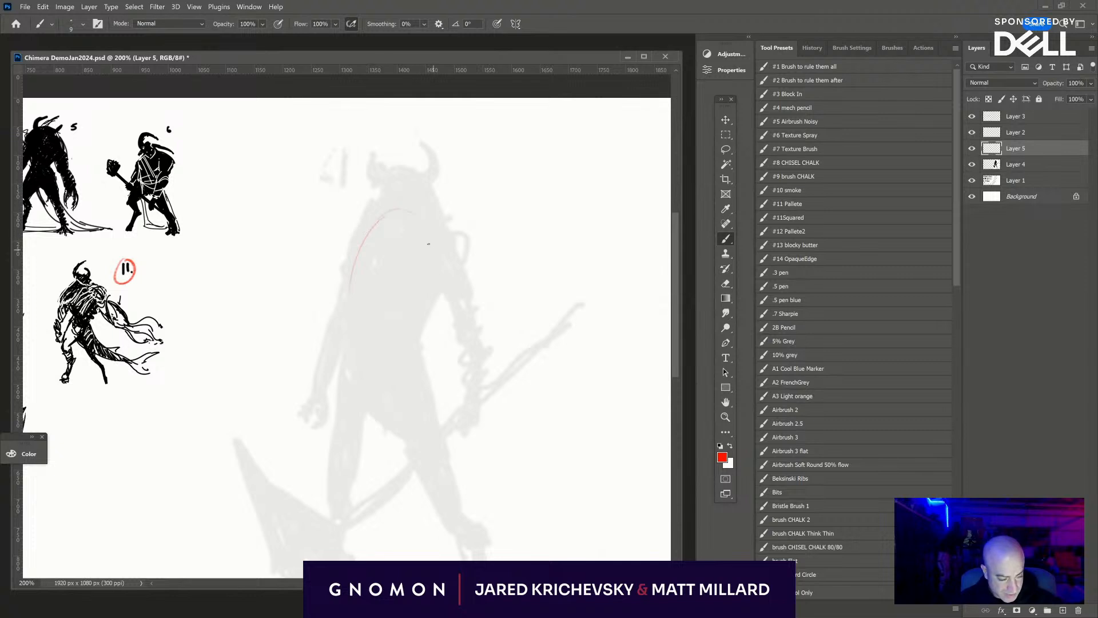
pyautogui.moveTo(411, 212)
pyautogui.mouseDown()
pyautogui.moveTo(432, 252)
pyautogui.moveTo(435, 293)
pyautogui.mouseUp()
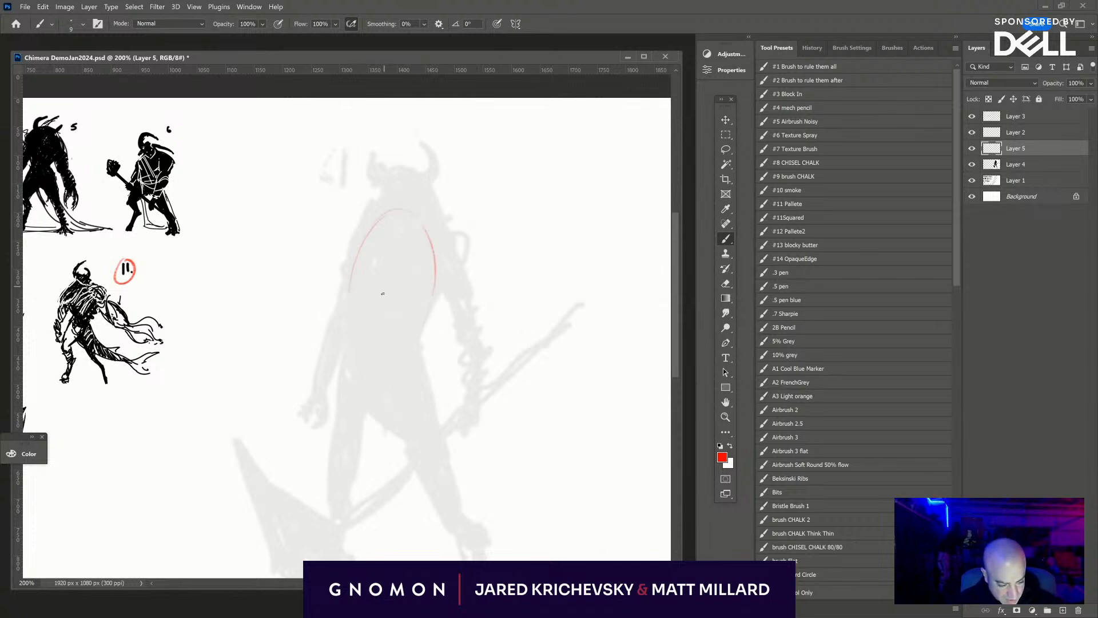
pyautogui.moveTo(398, 305)
pyautogui.mouseDown()
pyautogui.moveTo(426, 312)
pyautogui.moveTo(438, 229)
pyautogui.mouseUp()
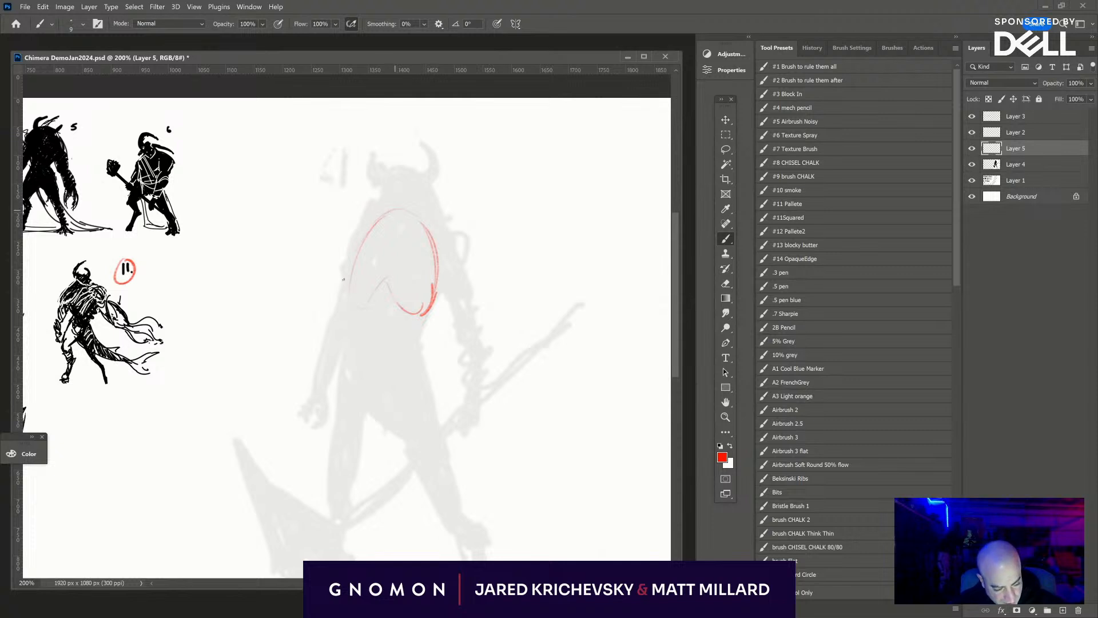
pyautogui.moveTo(354, 264)
pyautogui.mouseDown()
pyautogui.moveTo(349, 300)
pyautogui.moveTo(365, 304)
pyautogui.moveTo(387, 280)
pyautogui.moveTo(404, 304)
pyautogui.mouseUp()
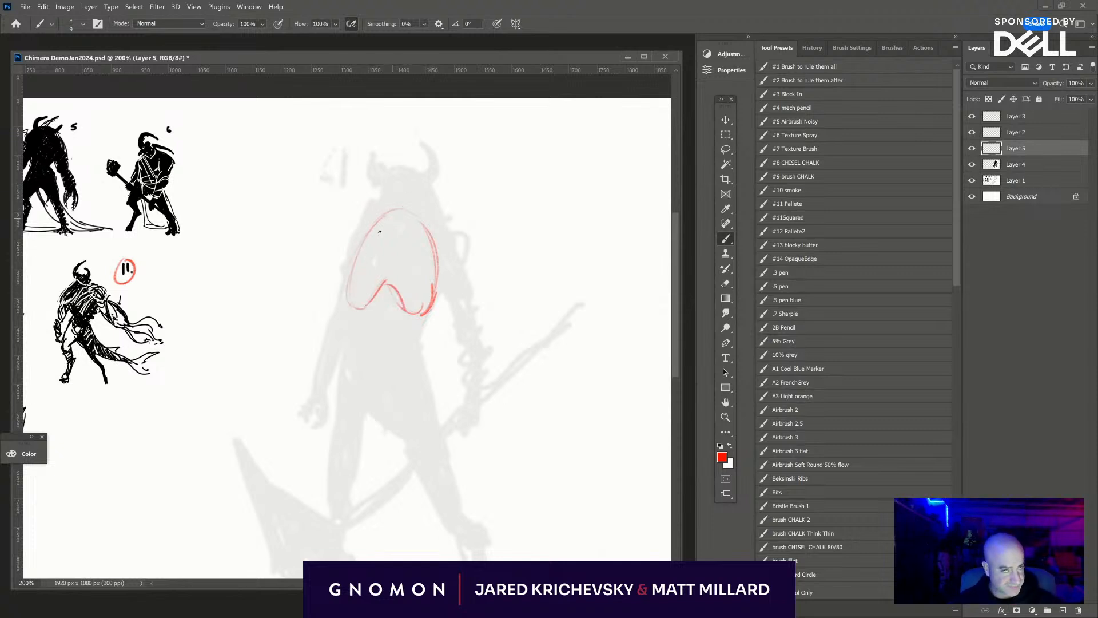
# - Reinforce the ribcage's side, add a centre line down the torso and draw the waist down to the hip points
pyautogui.moveTo(397, 210); pyautogui.dragTo(351, 304)
pyautogui.moveTo(401, 215)
pyautogui.mouseDown()
pyautogui.moveTo(384, 329)
pyautogui.moveTo(359, 335)
pyautogui.moveTo(414, 343)
pyautogui.mouseUp()
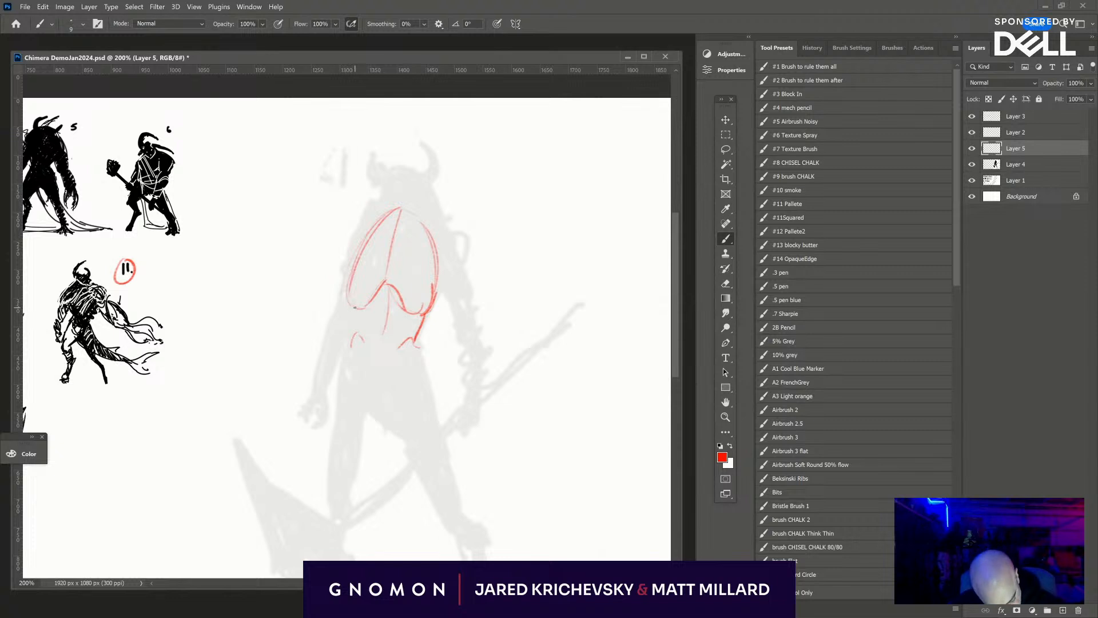
pyautogui.moveTo(355, 307); pyautogui.dragTo(351, 330)
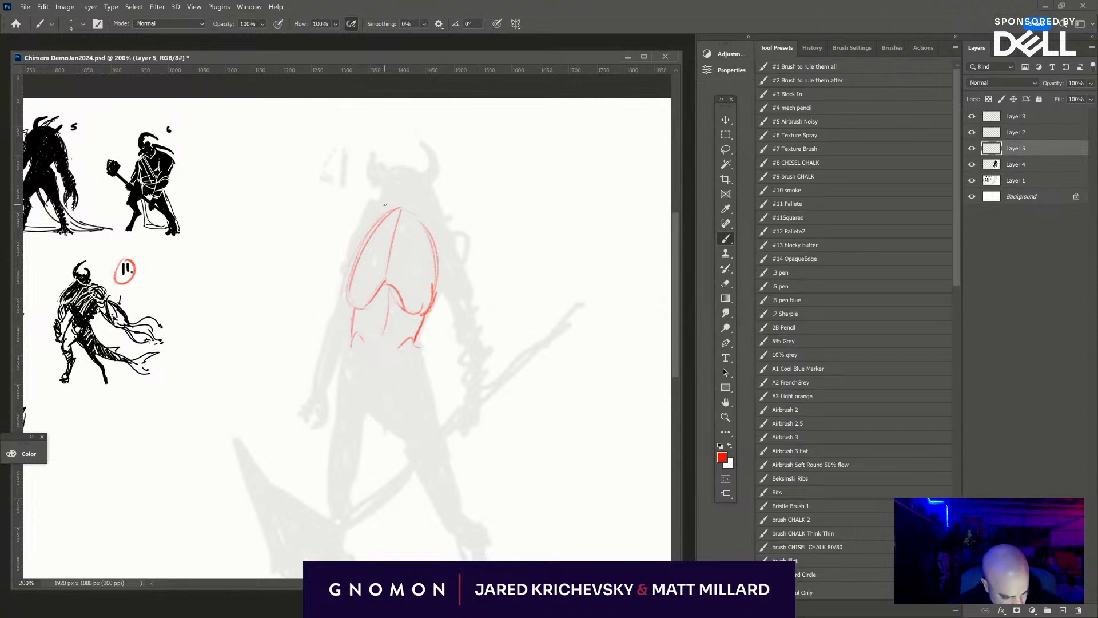
# - Sketch an oval head with a marked chin above the ribcage and reinforce its sides
pyautogui.moveTo(388, 169)
pyautogui.mouseDown()
pyautogui.moveTo(410, 167)
pyautogui.moveTo(397, 213)
pyautogui.moveTo(415, 216)
pyautogui.mouseUp()
pyautogui.moveTo(384, 171)
pyautogui.mouseDown()
pyautogui.moveTo(420, 176)
pyautogui.moveTo(410, 215)
pyautogui.moveTo(389, 213)
pyautogui.moveTo(383, 195)
pyautogui.moveTo(410, 165)
pyautogui.mouseUp()
pyautogui.moveTo(390, 213); pyautogui.dragTo(411, 216)
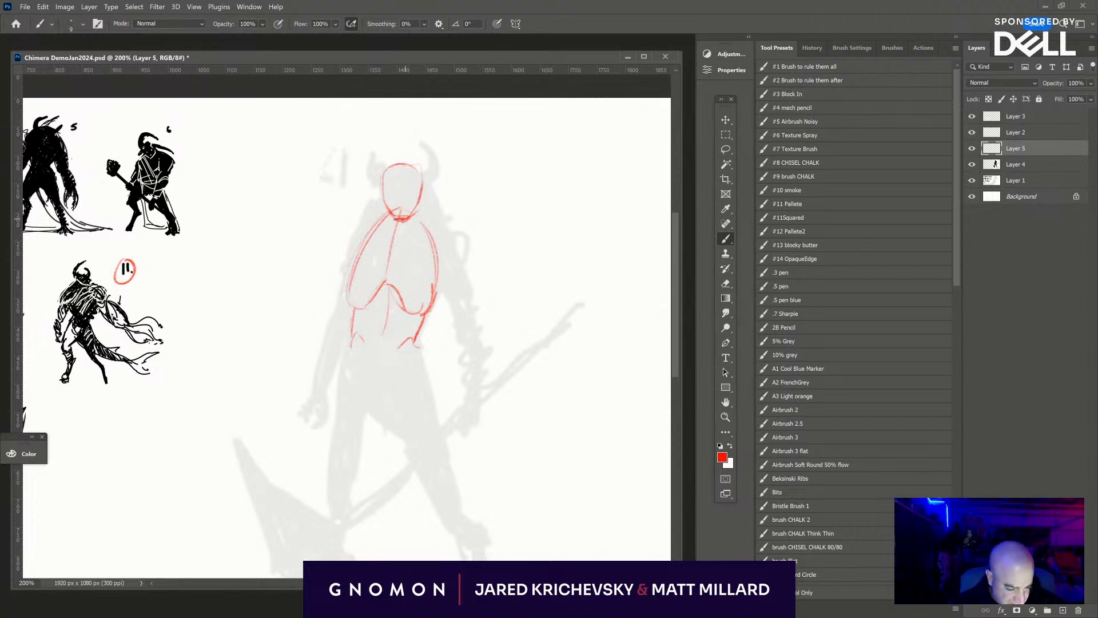
pyautogui.moveTo(381, 179); pyautogui.dragTo(388, 214)
pyautogui.moveTo(413, 165); pyautogui.dragTo(422, 194)
# - Sketch the V-shaped pelvis and the leg beside the axe blade, including thigh, knee and lower leg
pyautogui.scroll(-3, 354, 269)
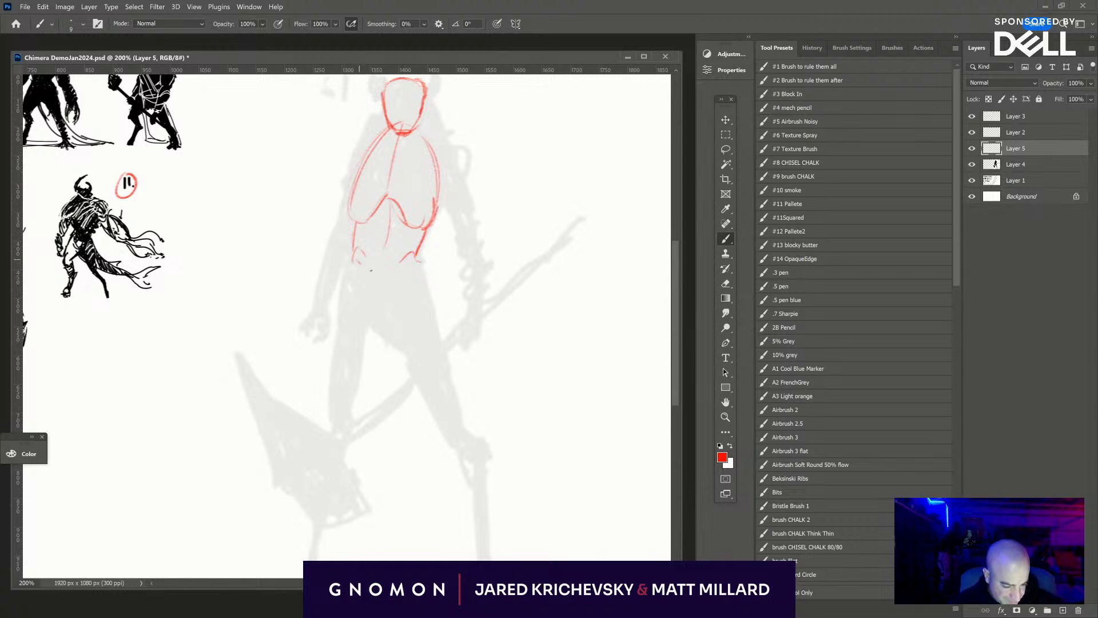
pyautogui.moveTo(359, 275); pyautogui.dragTo(387, 313)
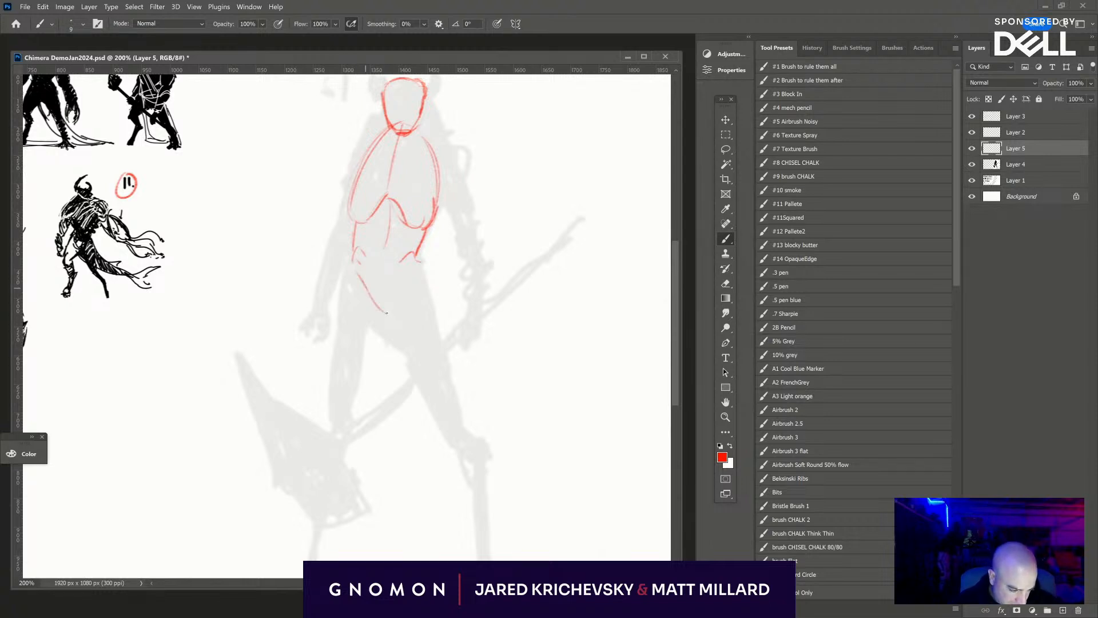
pyautogui.moveTo(412, 273)
pyautogui.mouseDown()
pyautogui.moveTo(355, 372)
pyautogui.moveTo(341, 438)
pyautogui.mouseUp()
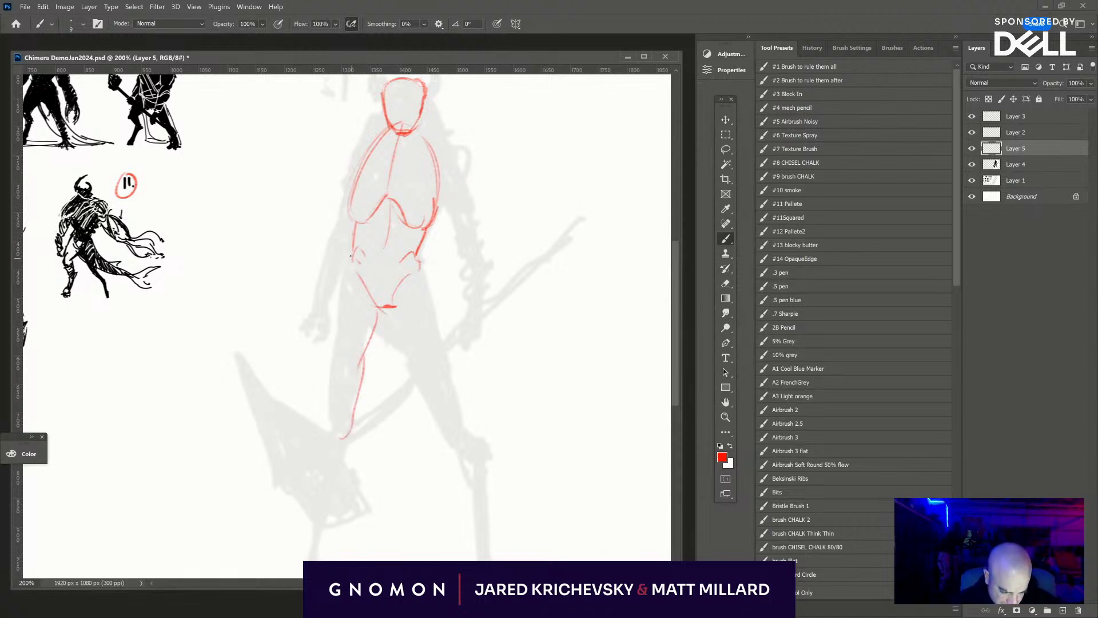
pyautogui.moveTo(350, 256)
pyautogui.mouseDown()
pyautogui.moveTo(335, 339)
pyautogui.moveTo(339, 435)
pyautogui.moveTo(313, 318)
pyautogui.moveTo(335, 314)
pyautogui.moveTo(319, 392)
pyautogui.mouseUp()
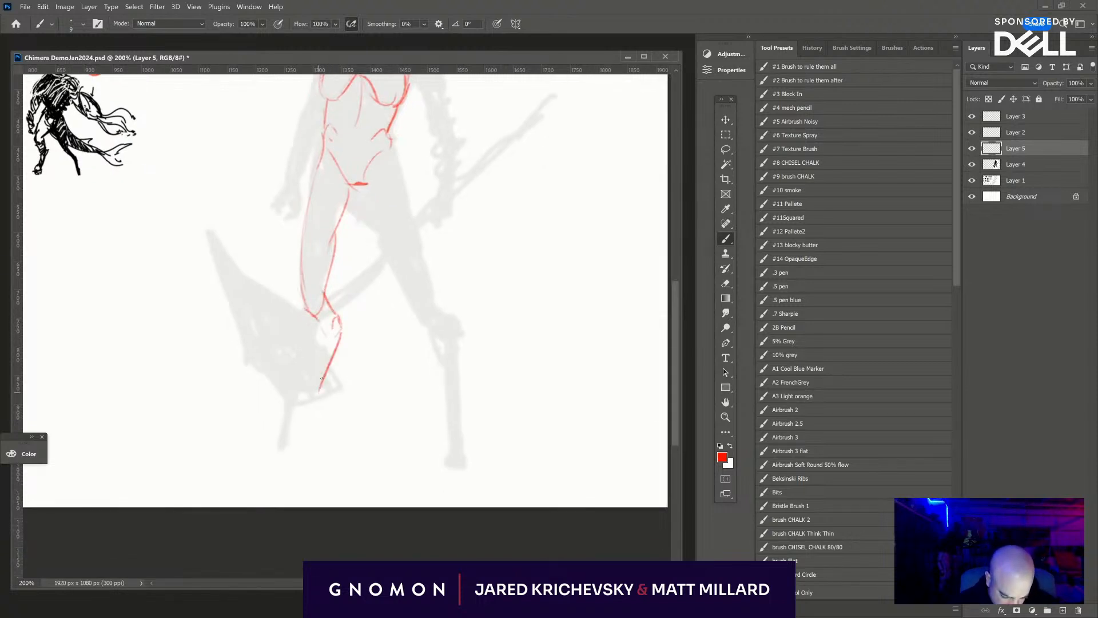
pyautogui.moveTo(325, 334); pyautogui.dragTo(286, 429)
pyautogui.moveTo(331, 368); pyautogui.dragTo(291, 445)
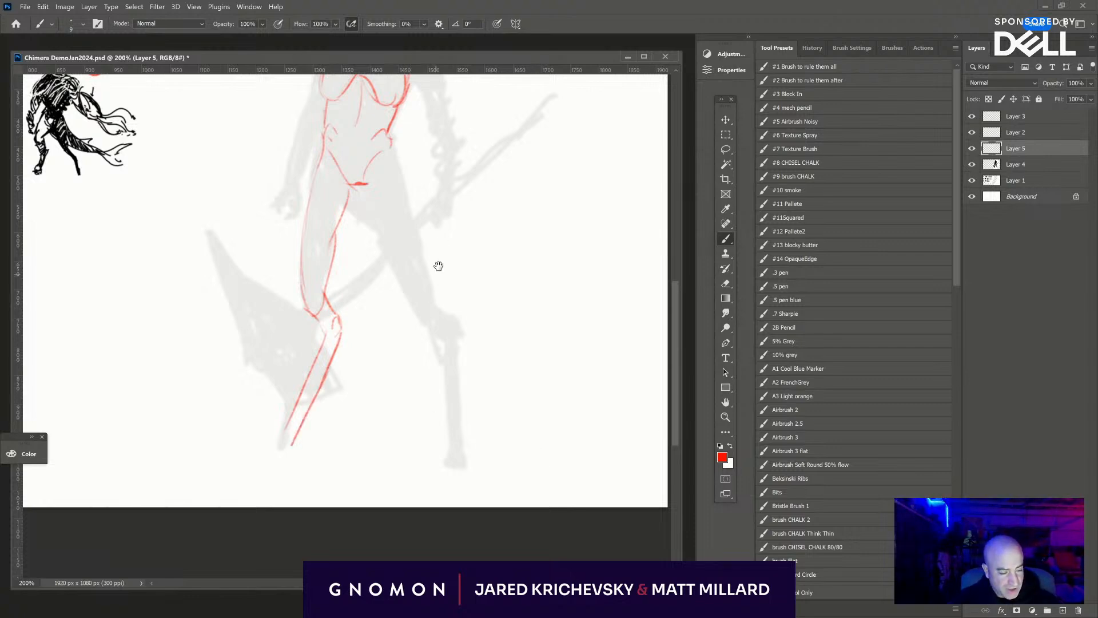
# - Erase the lower outer edge of the ribcage on the axe-blade side and redraw it slimmer
pyautogui.moveTo(434, 173); pyautogui.dragTo(461, 381)
pyautogui.moveTo(428, 321); pyautogui.dragTo(450, 215)
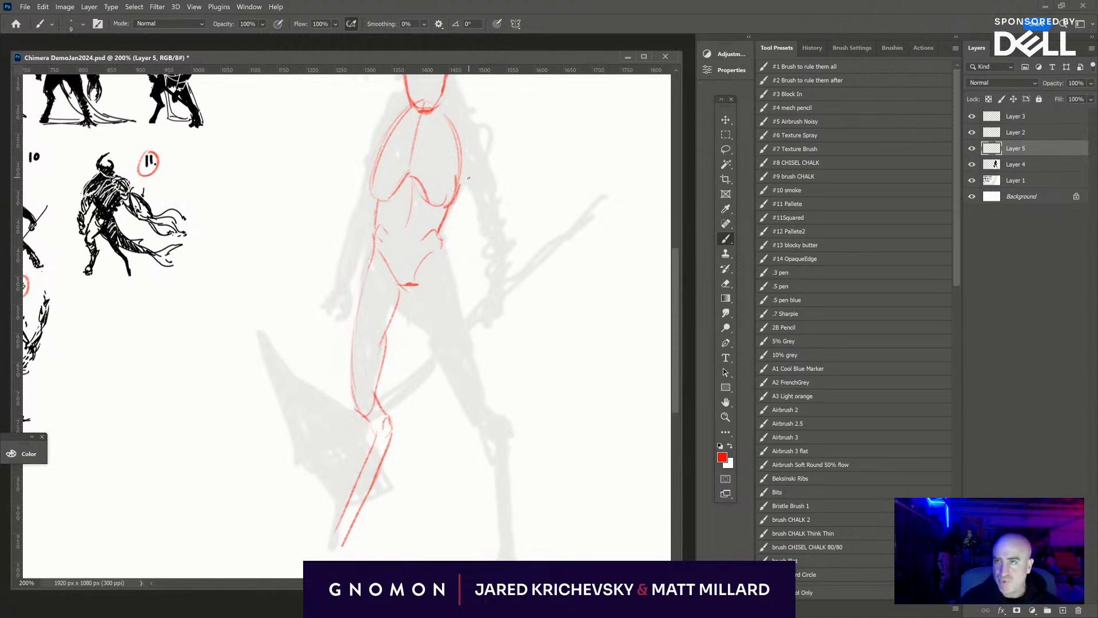
pyautogui.press('e')
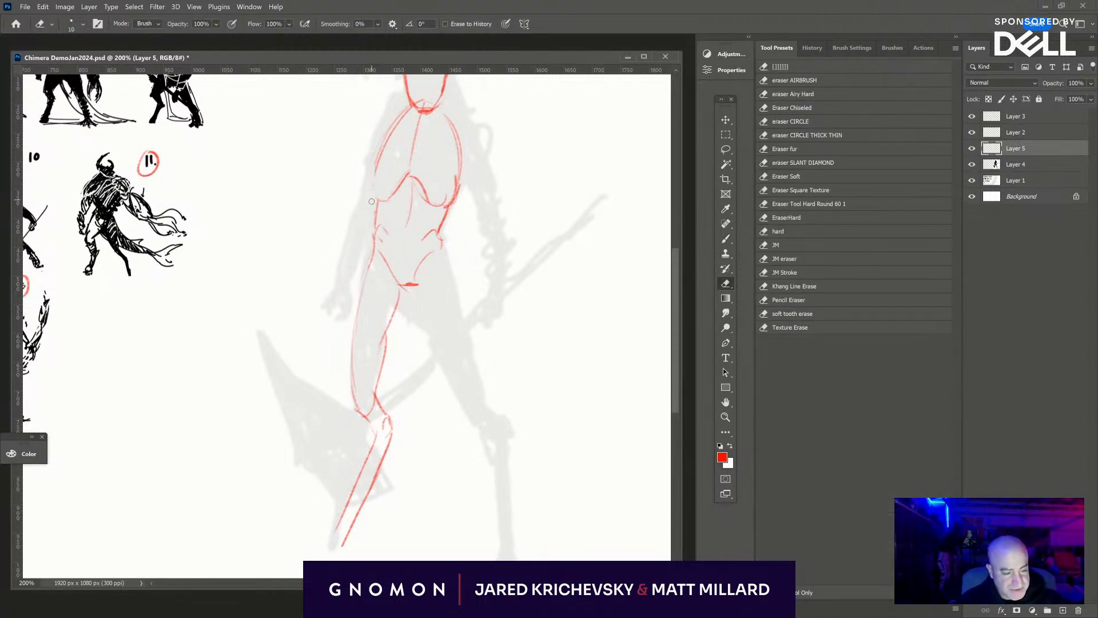
pyautogui.press('b')
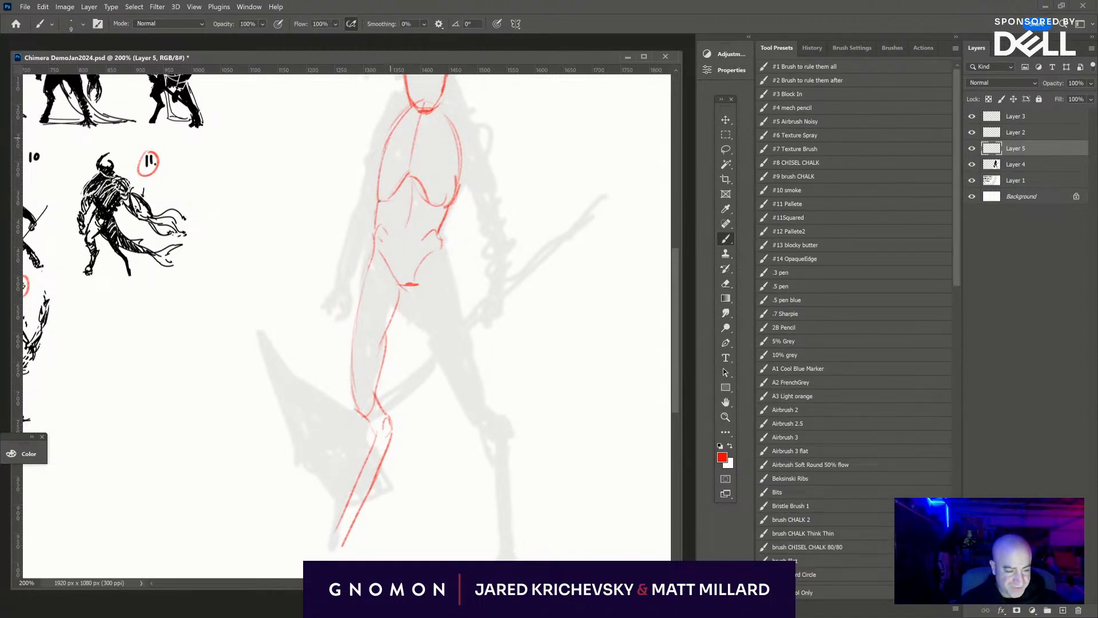
# - Draw the ankle line and a small foot at the end of the leg beside the axe blade
pyautogui.moveTo(419, 427); pyautogui.dragTo(461, 330)
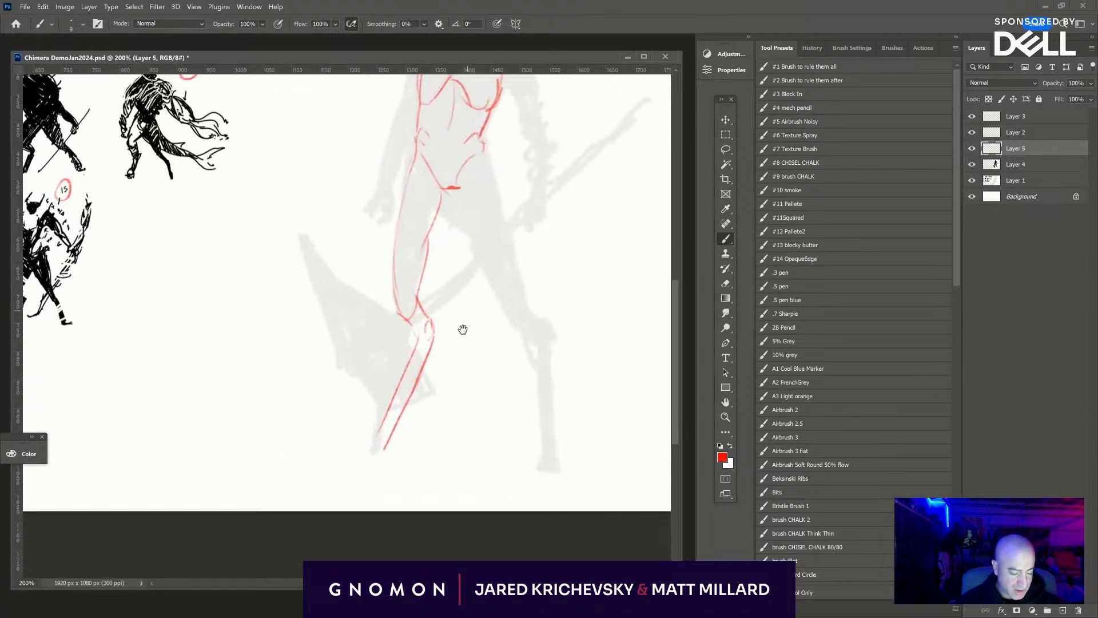
pyautogui.moveTo(383, 422)
pyautogui.mouseDown()
pyautogui.moveTo(399, 422)
pyautogui.moveTo(387, 437)
pyautogui.mouseUp()
pyautogui.moveTo(392, 425); pyautogui.dragTo(376, 446)
pyautogui.moveTo(380, 442); pyautogui.dragTo(374, 457)
# - Sketch the opposite leg over the silhouette, with thigh, knee, lower leg and foot
pyautogui.moveTo(589, 374); pyautogui.dragTo(494, 400)
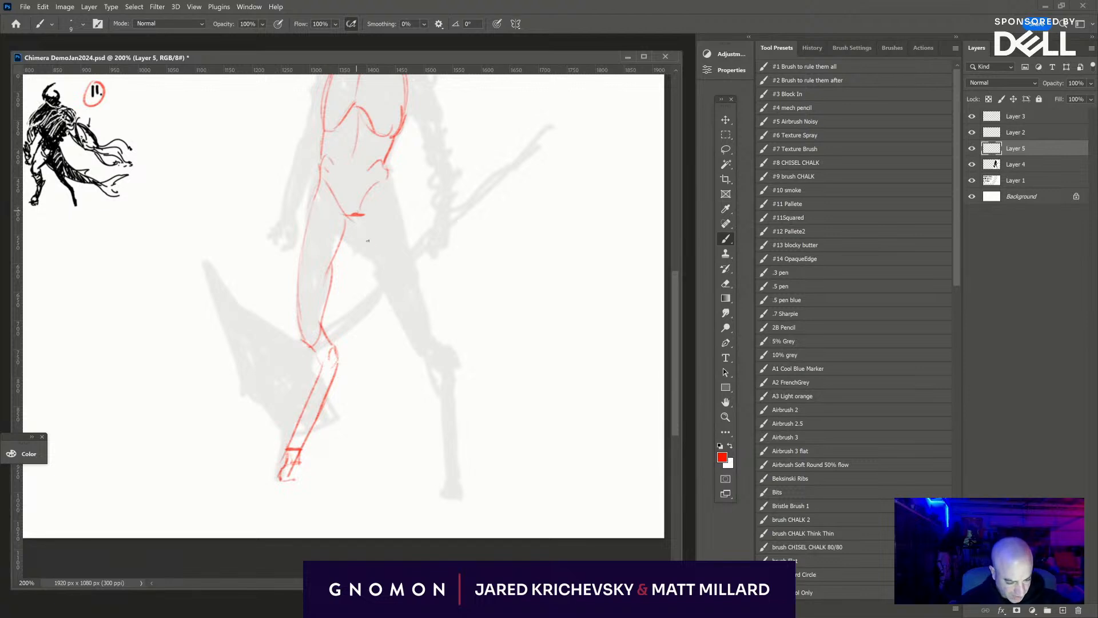
pyautogui.moveTo(360, 219); pyautogui.dragTo(416, 321)
pyautogui.moveTo(403, 205); pyautogui.dragTo(422, 338)
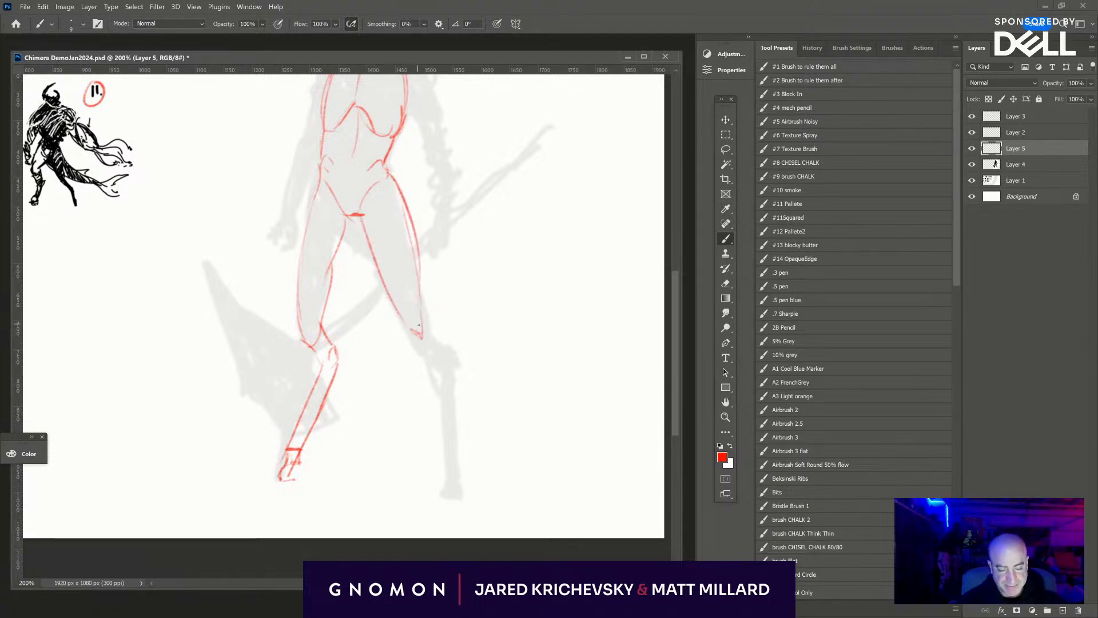
pyautogui.moveTo(433, 235); pyautogui.dragTo(459, 279)
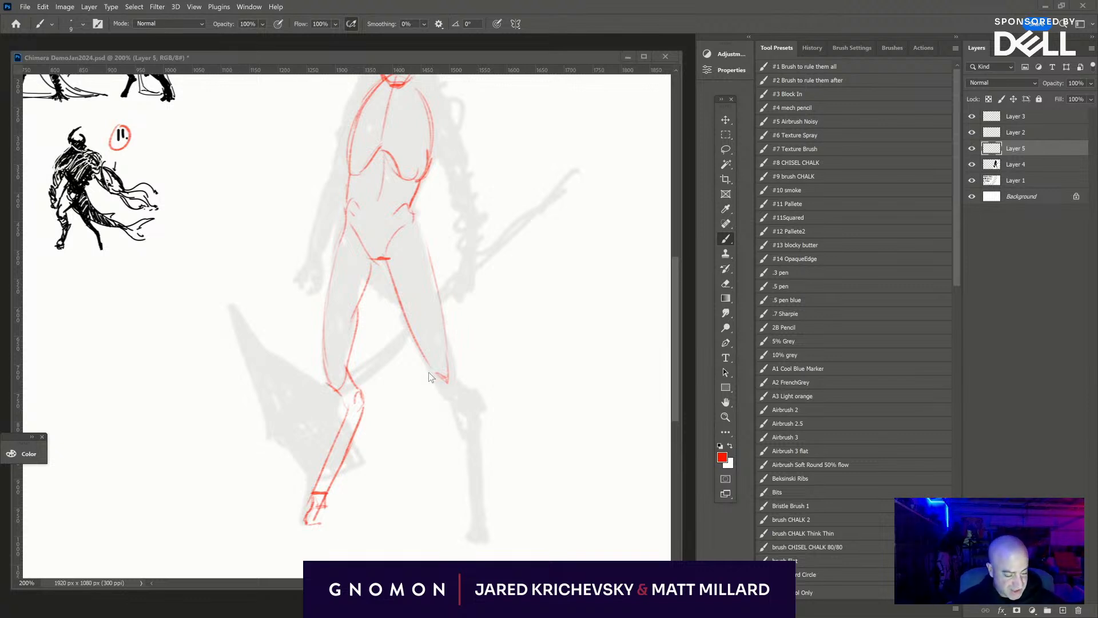
pyautogui.moveTo(435, 375)
pyautogui.mouseDown()
pyautogui.moveTo(485, 424)
pyautogui.moveTo(465, 419)
pyautogui.moveTo(494, 527)
pyautogui.mouseUp()
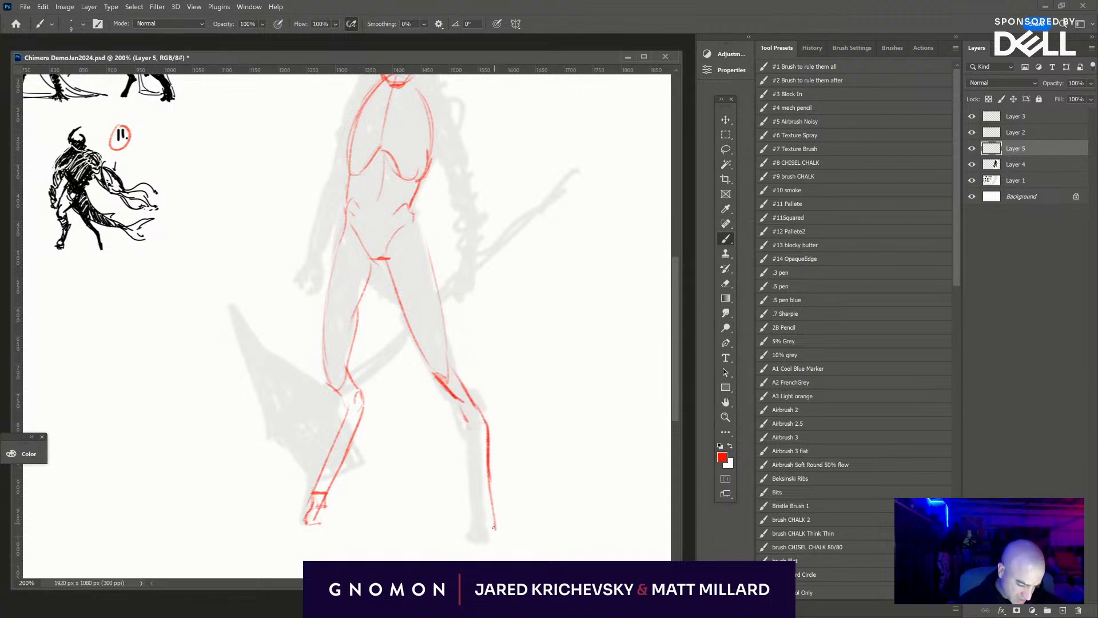
pyautogui.moveTo(466, 429)
pyautogui.mouseDown()
pyautogui.moveTo(476, 533)
pyautogui.moveTo(495, 535)
pyautogui.moveTo(483, 543)
pyautogui.moveTo(484, 524)
pyautogui.mouseUp()
pyautogui.moveTo(489, 518); pyautogui.dragTo(490, 543)
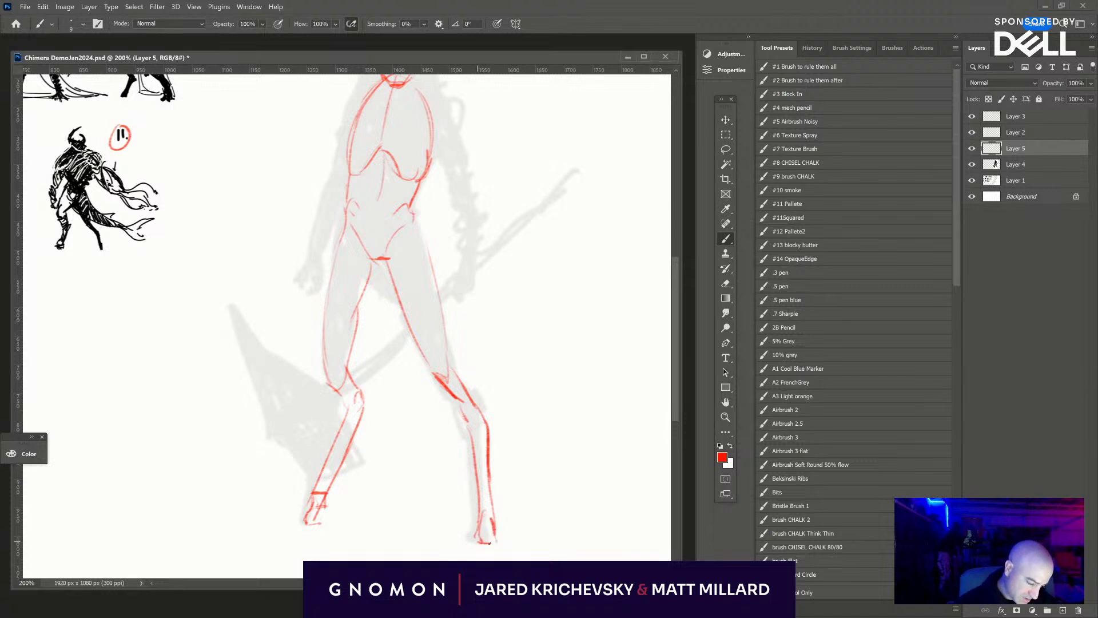
# - Add muscle contour lines inside both thighs, running from the hips toward the knees
pyautogui.press('space')
pyautogui.moveTo(539, 481); pyautogui.dragTo(598, 498)
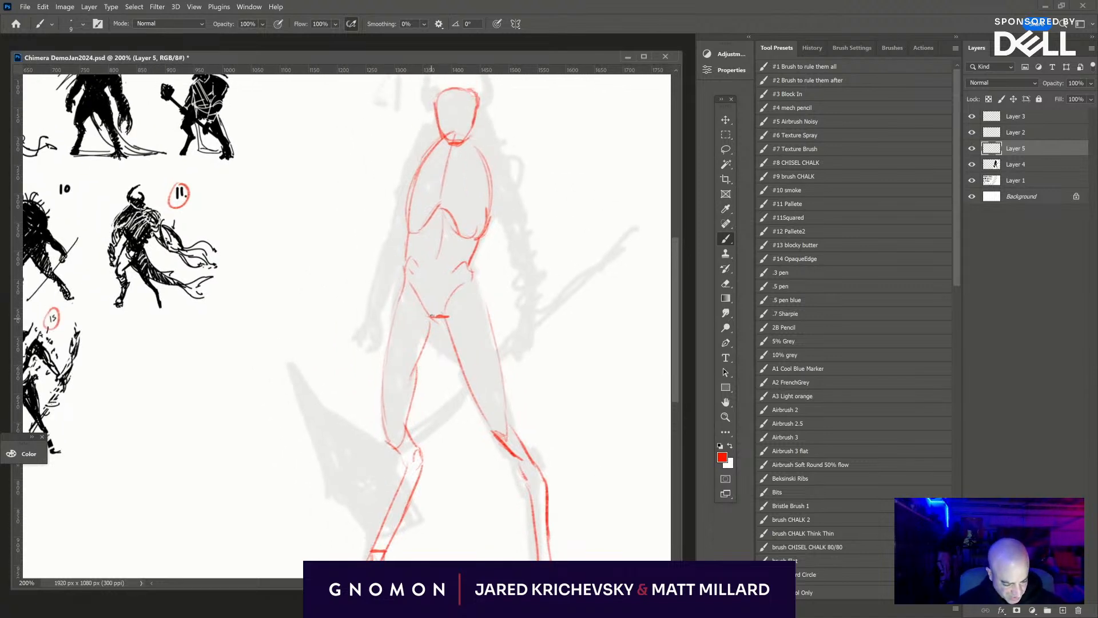
pyautogui.moveTo(466, 275)
pyautogui.mouseDown()
pyautogui.moveTo(467, 337)
pyautogui.moveTo(490, 389)
pyautogui.mouseUp()
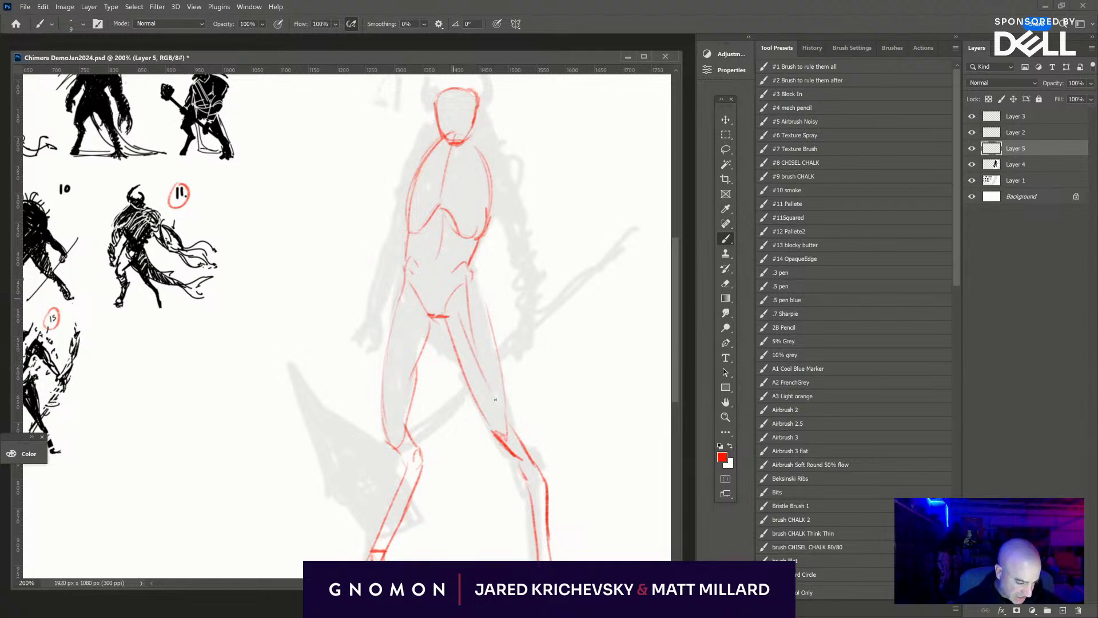
pyautogui.moveTo(477, 298); pyautogui.dragTo(491, 431)
pyautogui.moveTo(470, 368); pyautogui.dragTo(484, 423)
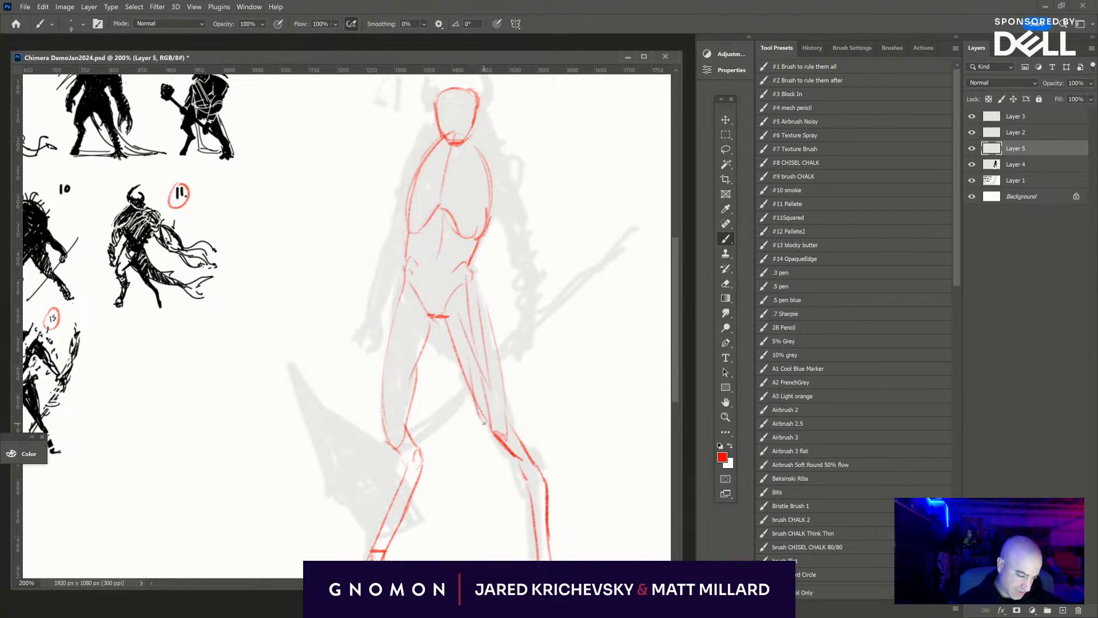
pyautogui.moveTo(490, 327); pyautogui.dragTo(504, 426)
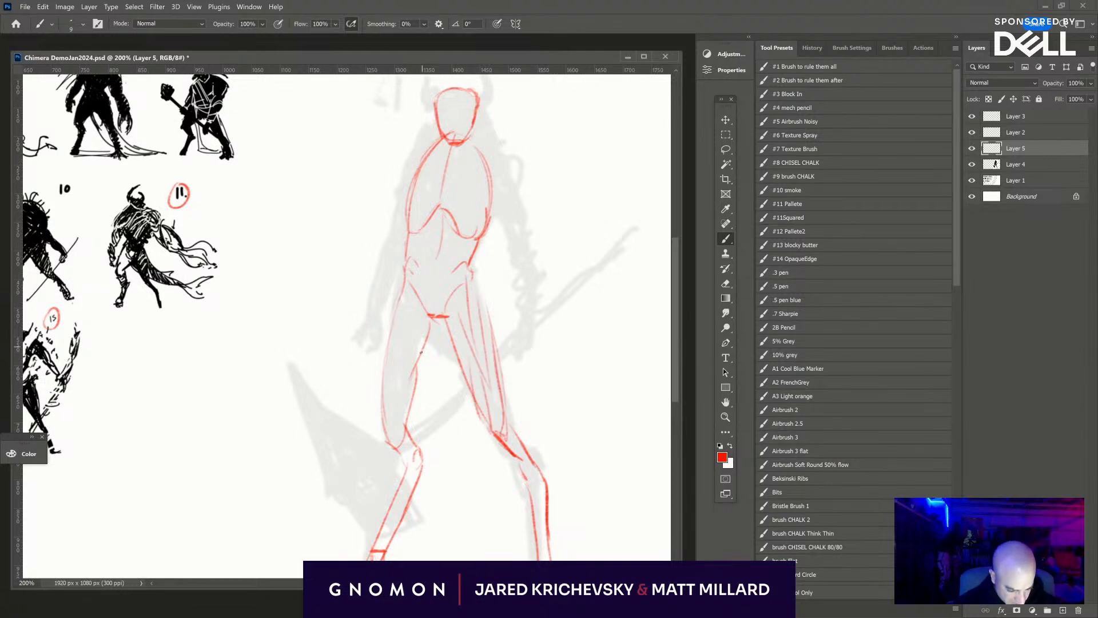
pyautogui.moveTo(433, 322); pyautogui.dragTo(409, 398)
pyautogui.moveTo(411, 289); pyautogui.dragTo(404, 410)
pyautogui.moveTo(406, 409); pyautogui.dragTo(397, 455)
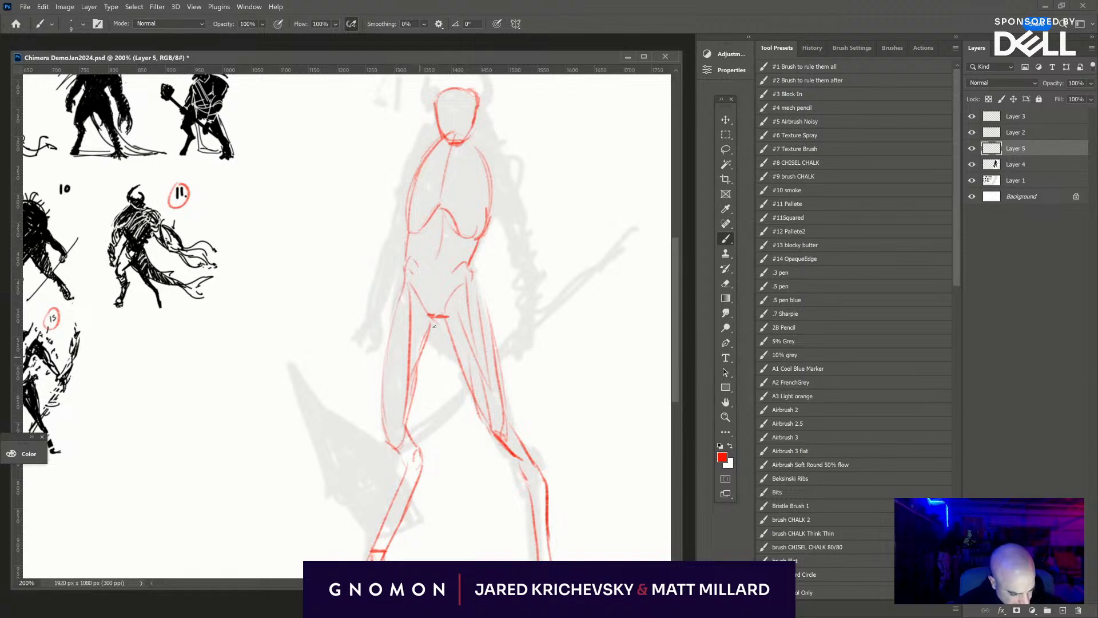
# - Draw the abdomen's centre line, the curved lower-belly contour and the side muscle line below the ribcage
pyautogui.moveTo(436, 254); pyautogui.dragTo(441, 210)
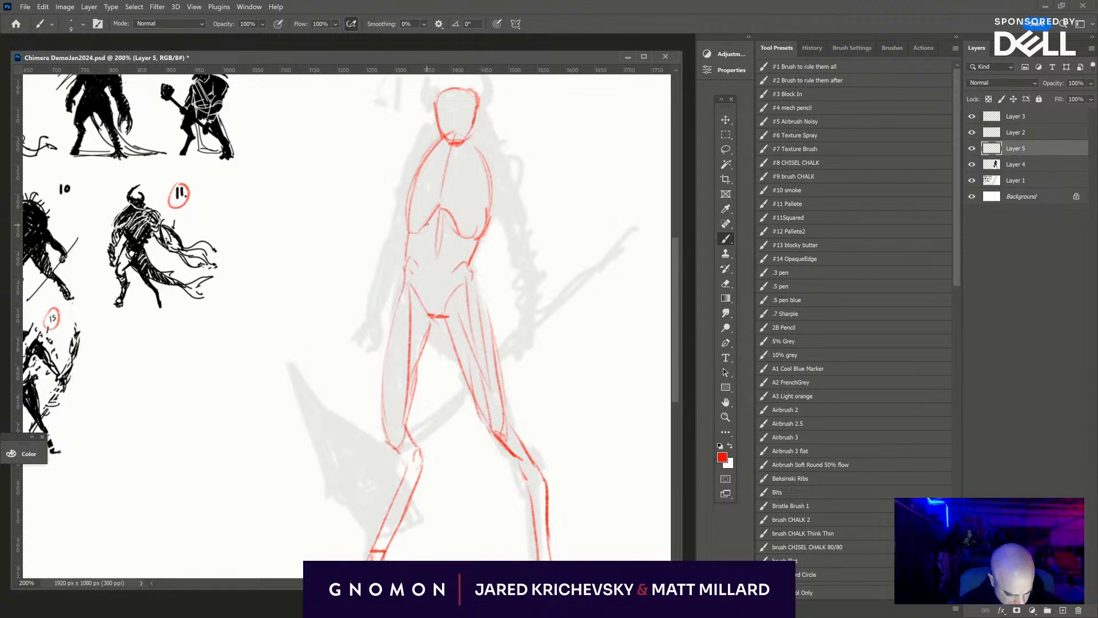
pyautogui.moveTo(416, 265); pyautogui.dragTo(452, 276)
pyautogui.moveTo(462, 236); pyautogui.dragTo(459, 260)
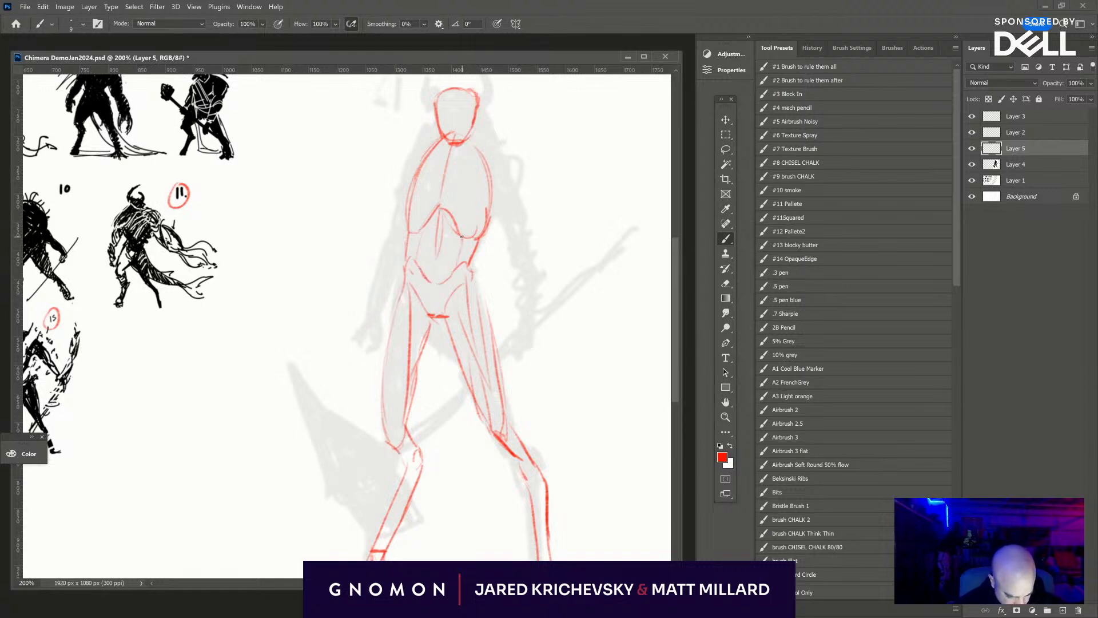
# - Add a centre line to the face and sketch curved masses around the head that slope down to the shoulder
pyautogui.moveTo(638, 439)
pyautogui.mouseDown()
pyautogui.moveTo(603, 361)
pyautogui.moveTo(595, 475)
pyautogui.moveTo(597, 458)
pyautogui.mouseUp()
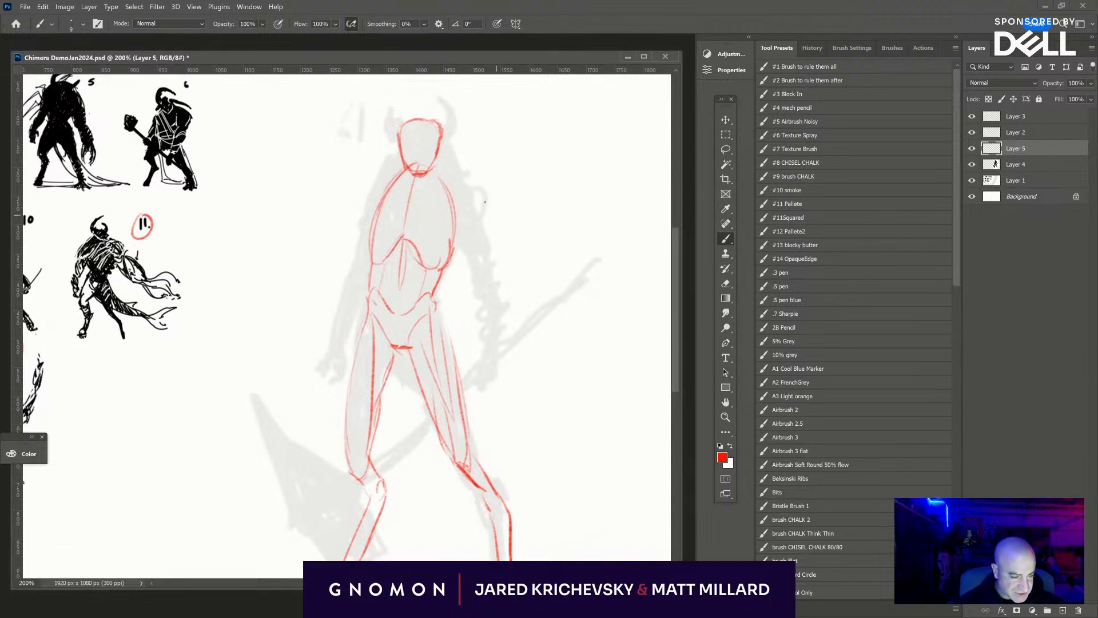
pyautogui.moveTo(411, 170); pyautogui.dragTo(433, 171)
pyautogui.moveTo(418, 123)
pyautogui.mouseDown()
pyautogui.moveTo(418, 149)
pyautogui.moveTo(392, 138)
pyautogui.moveTo(400, 170)
pyautogui.moveTo(405, 118)
pyautogui.moveTo(432, 123)
pyautogui.moveTo(464, 182)
pyautogui.mouseUp()
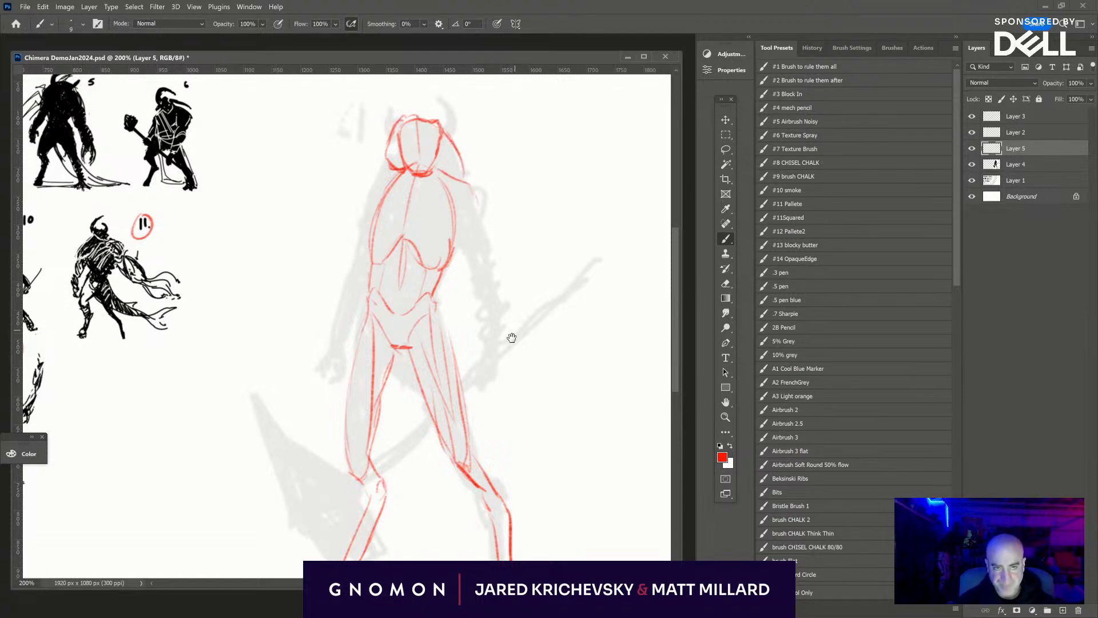
pyautogui.moveTo(484, 322); pyautogui.dragTo(443, 304)
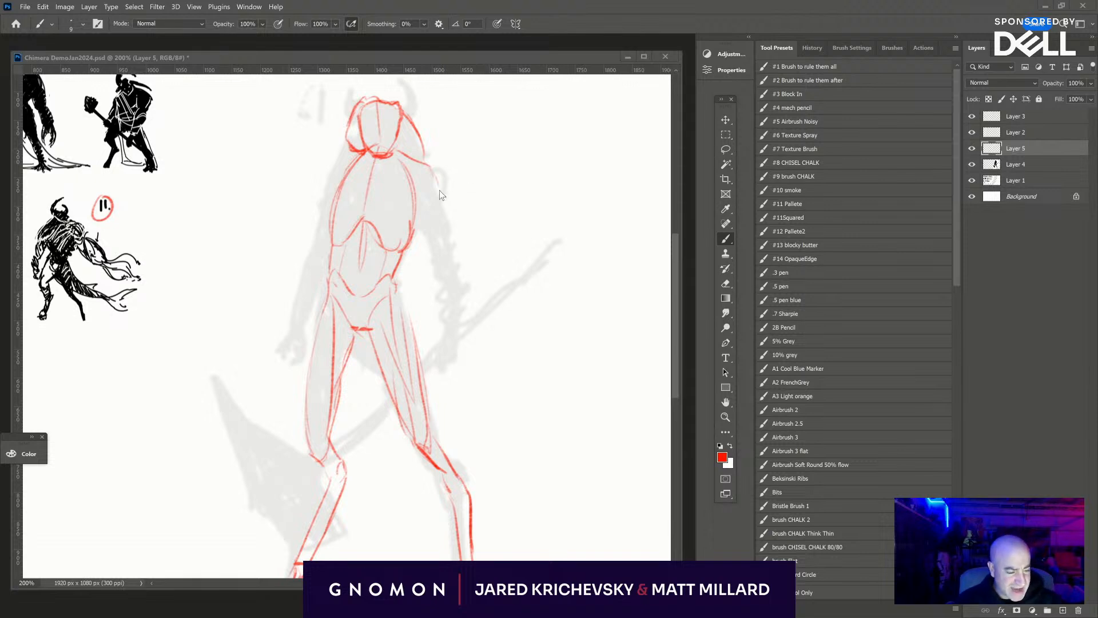
# - Sketch the arm nearest the tail-like weapon shaft, with shoulder muscle, upper arm, forearm and closed hand
pyautogui.moveTo(436, 175)
pyautogui.mouseDown()
pyautogui.moveTo(442, 216)
pyautogui.moveTo(430, 237)
pyautogui.moveTo(450, 261)
pyautogui.mouseUp()
pyautogui.moveTo(442, 209)
pyautogui.mouseDown()
pyautogui.moveTo(444, 251)
pyautogui.moveTo(420, 219)
pyautogui.moveTo(454, 264)
pyautogui.mouseUp()
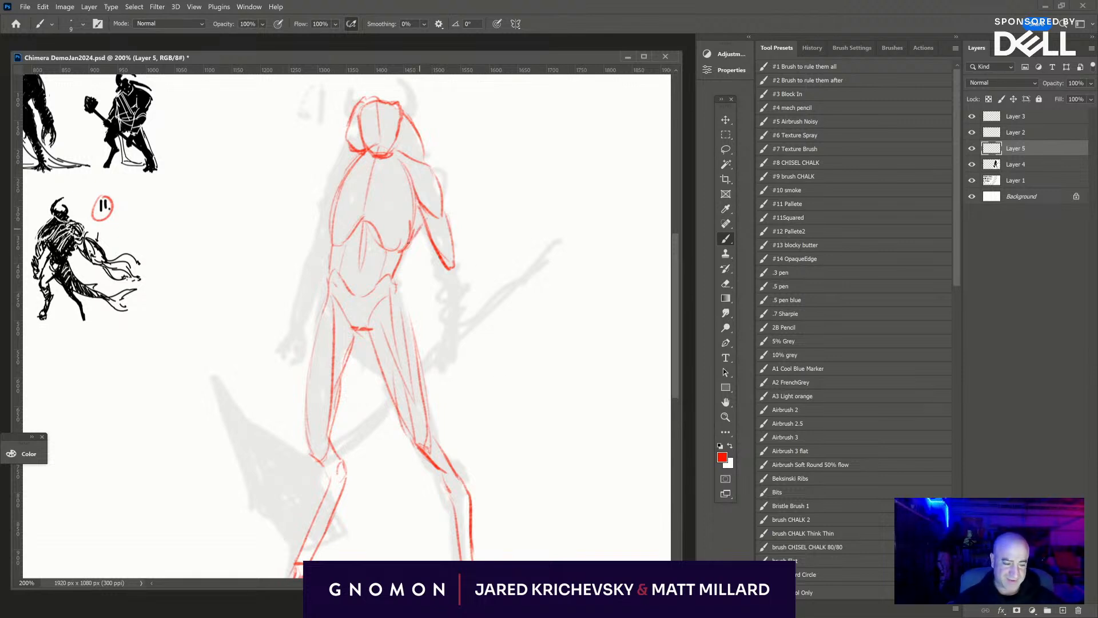
pyautogui.hotkey('ctrl', 'z')
pyautogui.moveTo(424, 214); pyautogui.dragTo(407, 244)
pyautogui.moveTo(423, 214)
pyautogui.mouseDown()
pyautogui.moveTo(457, 244)
pyautogui.moveTo(442, 262)
pyautogui.moveTo(433, 245)
pyautogui.moveTo(449, 275)
pyautogui.moveTo(449, 247)
pyautogui.moveTo(461, 299)
pyautogui.mouseUp()
pyautogui.moveTo(458, 257)
pyautogui.mouseDown()
pyautogui.moveTo(464, 300)
pyautogui.moveTo(438, 374)
pyautogui.moveTo(459, 362)
pyautogui.moveTo(439, 347)
pyautogui.mouseUp()
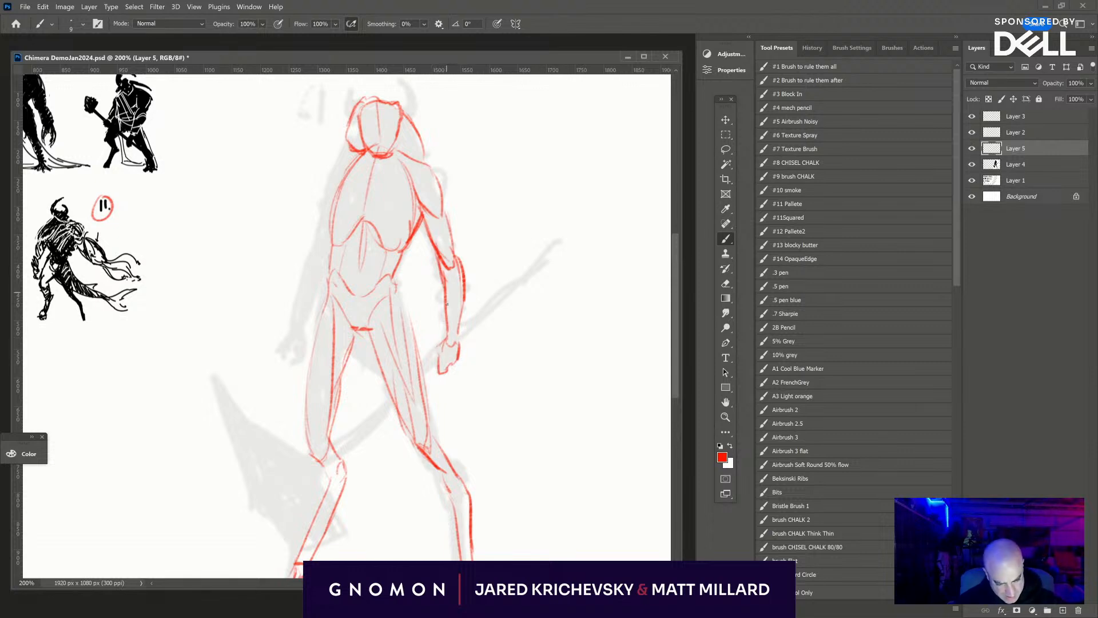
# - Draw the slanting chest muscle lines from the torso's centre line out toward both armpits
pyautogui.moveTo(489, 346); pyautogui.dragTo(501, 375)
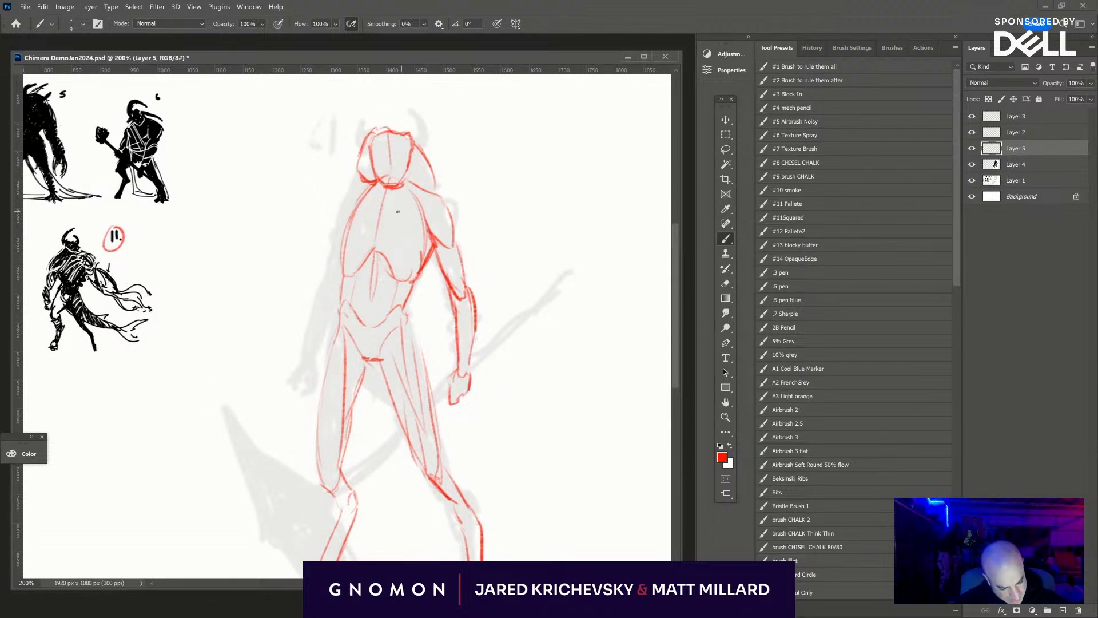
pyautogui.moveTo(399, 205); pyautogui.dragTo(435, 246)
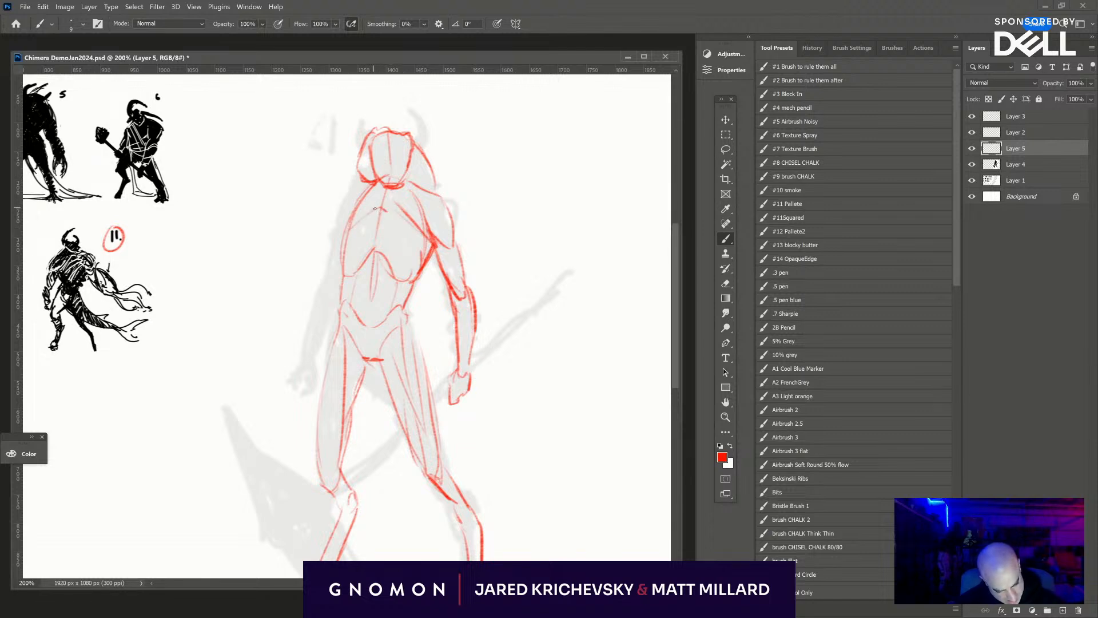
pyautogui.moveTo(382, 208); pyautogui.dragTo(347, 233)
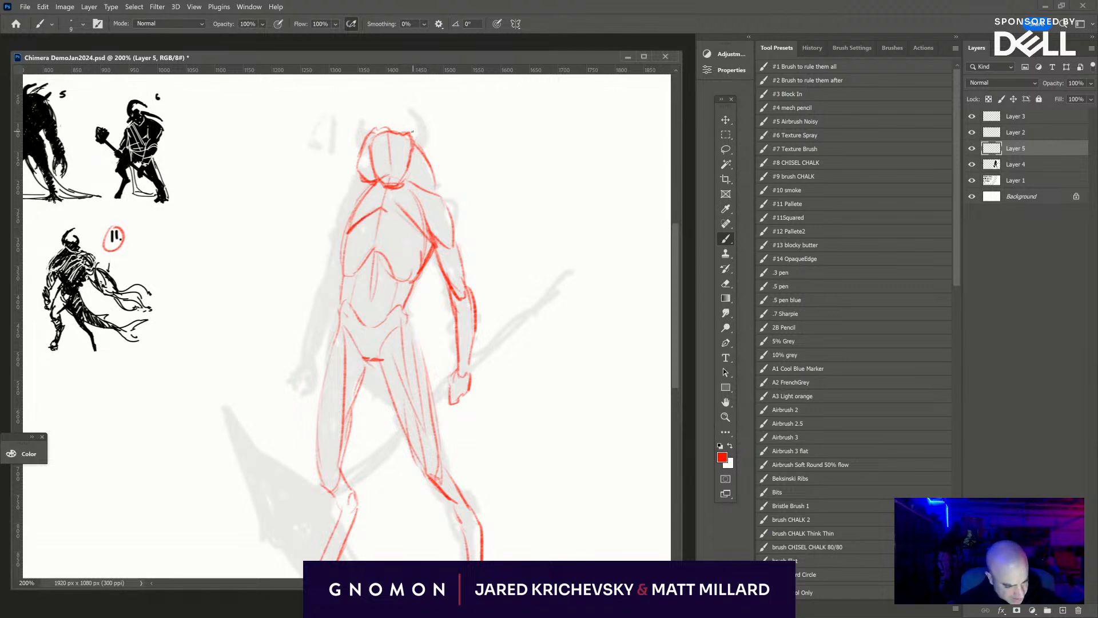
pyautogui.moveTo(414, 145); pyautogui.dragTo(429, 113)
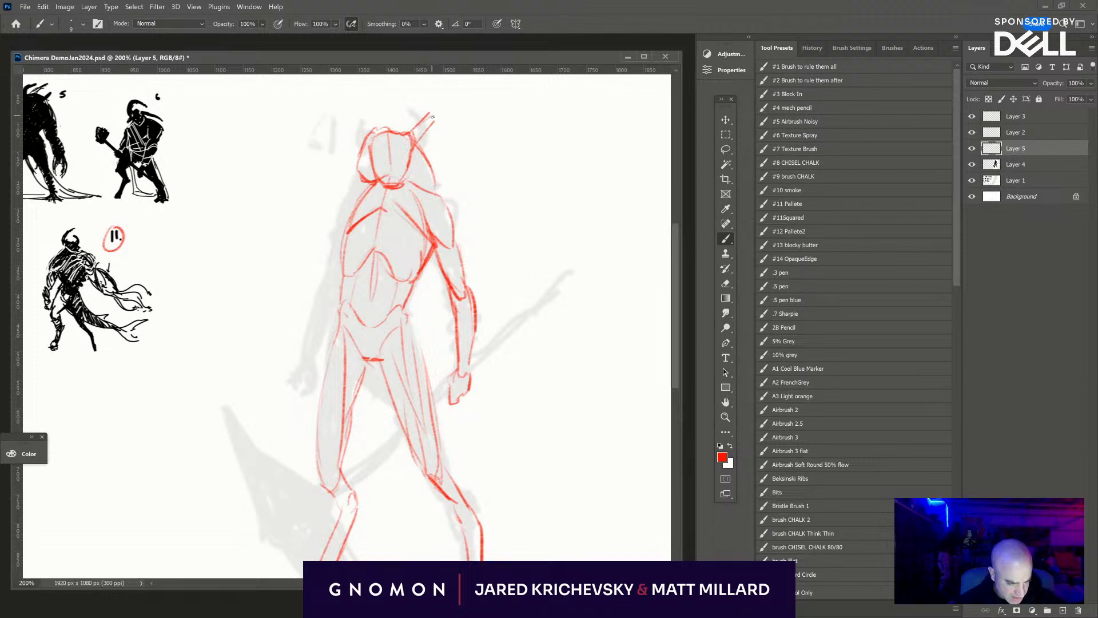
pyautogui.hotkey('ctrl', 'z')
pyautogui.hotkey('ctrl', 'z')
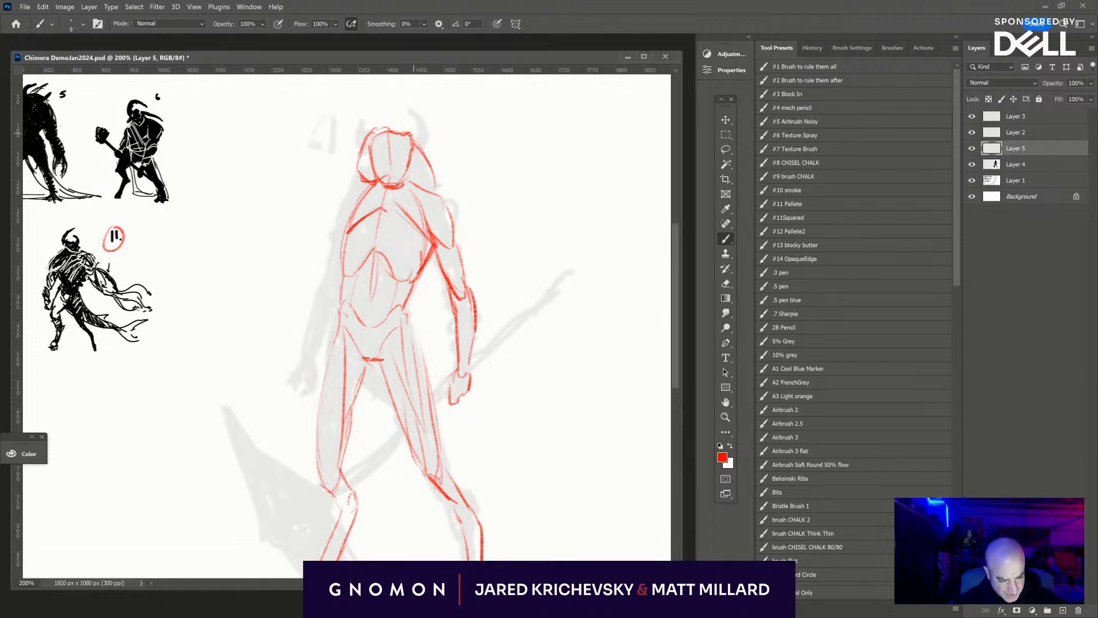
# - Add a contour down the side of the head and draw two curved, pointed horns rising from it
pyautogui.moveTo(415, 132)
pyautogui.mouseDown()
pyautogui.moveTo(429, 184)
pyautogui.moveTo(429, 171)
pyautogui.mouseUp()
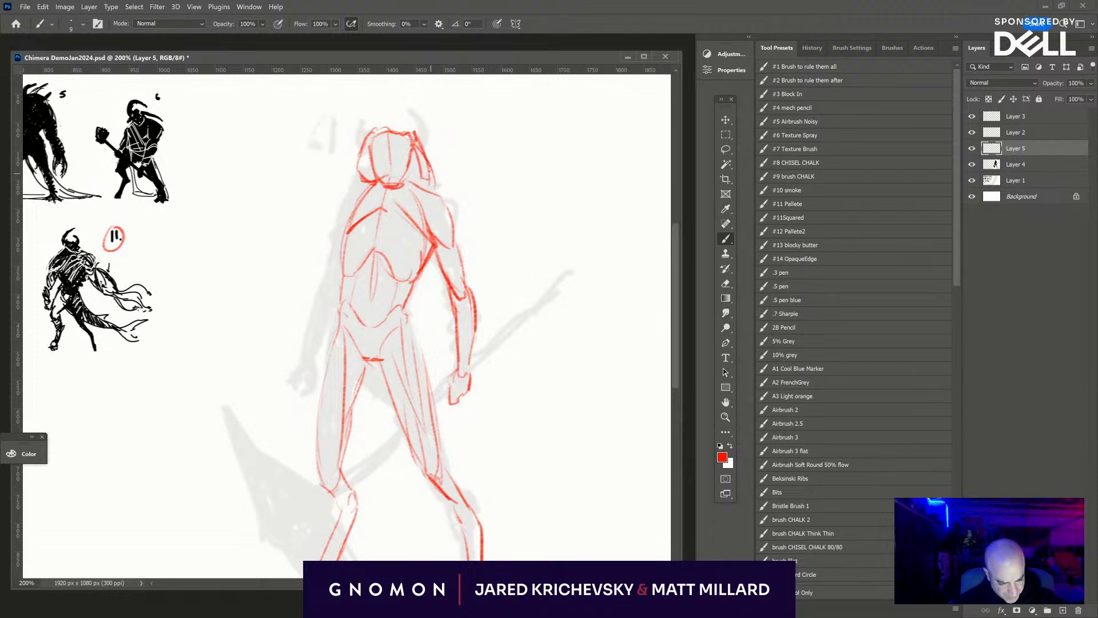
pyautogui.moveTo(417, 134)
pyautogui.mouseDown()
pyautogui.moveTo(443, 122)
pyautogui.moveTo(422, 142)
pyautogui.moveTo(453, 88)
pyautogui.mouseUp()
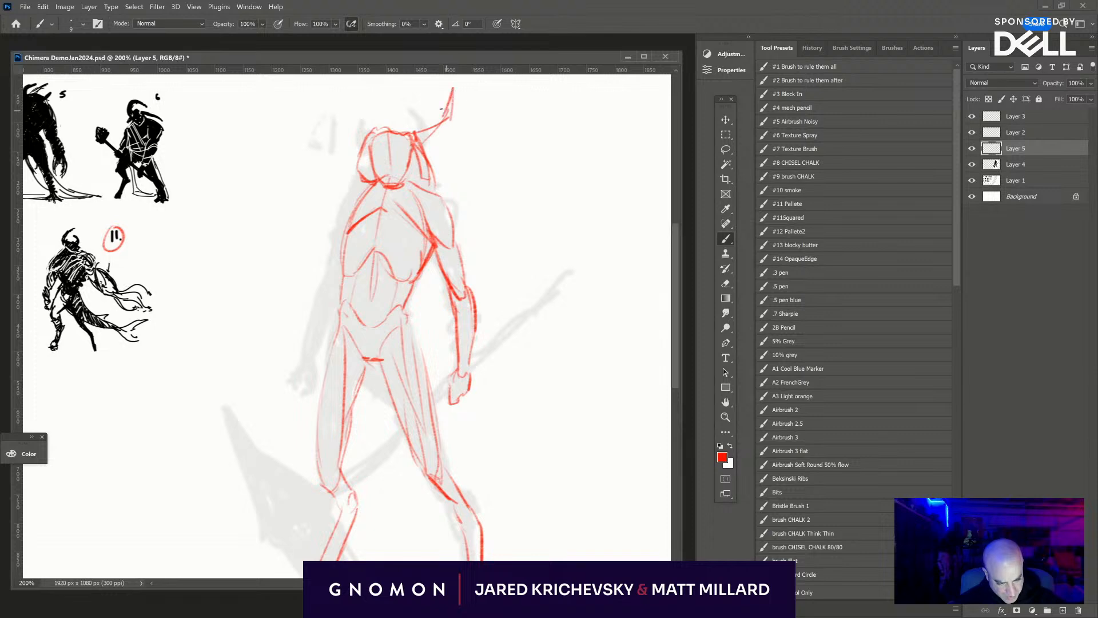
pyautogui.moveTo(362, 130)
pyautogui.mouseDown()
pyautogui.moveTo(356, 95)
pyautogui.moveTo(361, 143)
pyautogui.mouseUp()
pyautogui.moveTo(347, 144); pyautogui.dragTo(361, 150)
# - Sketch the opposite arm from the shoulder down through the upper arm and forearm to a hand with fingers
pyautogui.moveTo(567, 336); pyautogui.dragTo(569, 262)
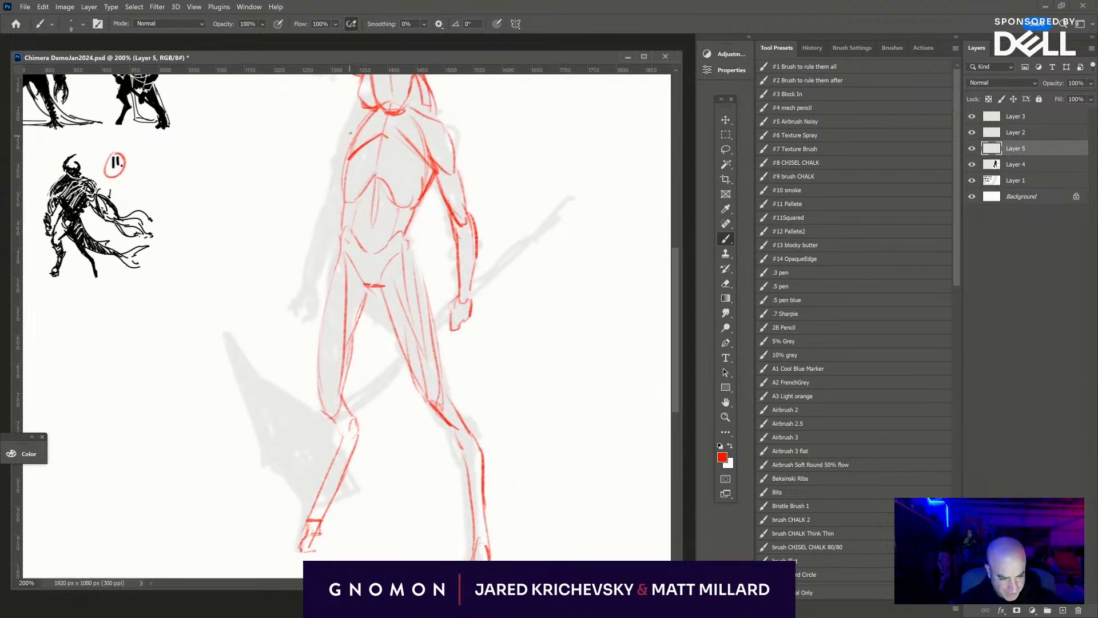
pyautogui.moveTo(363, 116)
pyautogui.mouseDown()
pyautogui.moveTo(337, 159)
pyautogui.moveTo(329, 218)
pyautogui.mouseUp()
pyautogui.moveTo(588, 367); pyautogui.dragTo(634, 355)
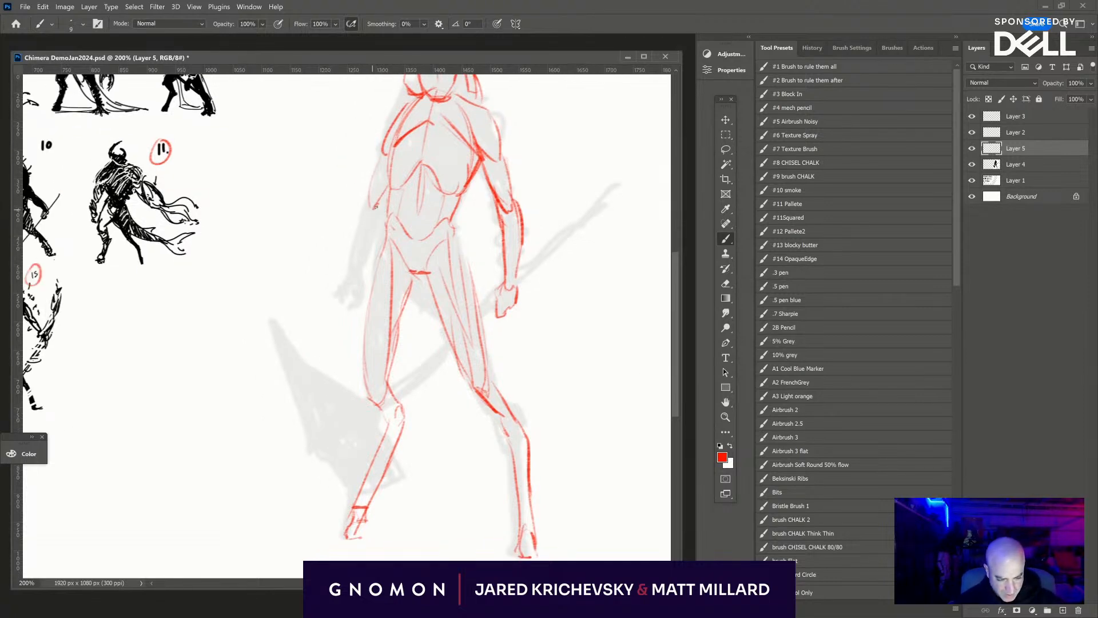
pyautogui.moveTo(376, 207)
pyautogui.mouseDown()
pyautogui.moveTo(349, 273)
pyautogui.moveTo(369, 281)
pyautogui.moveTo(361, 322)
pyautogui.mouseUp()
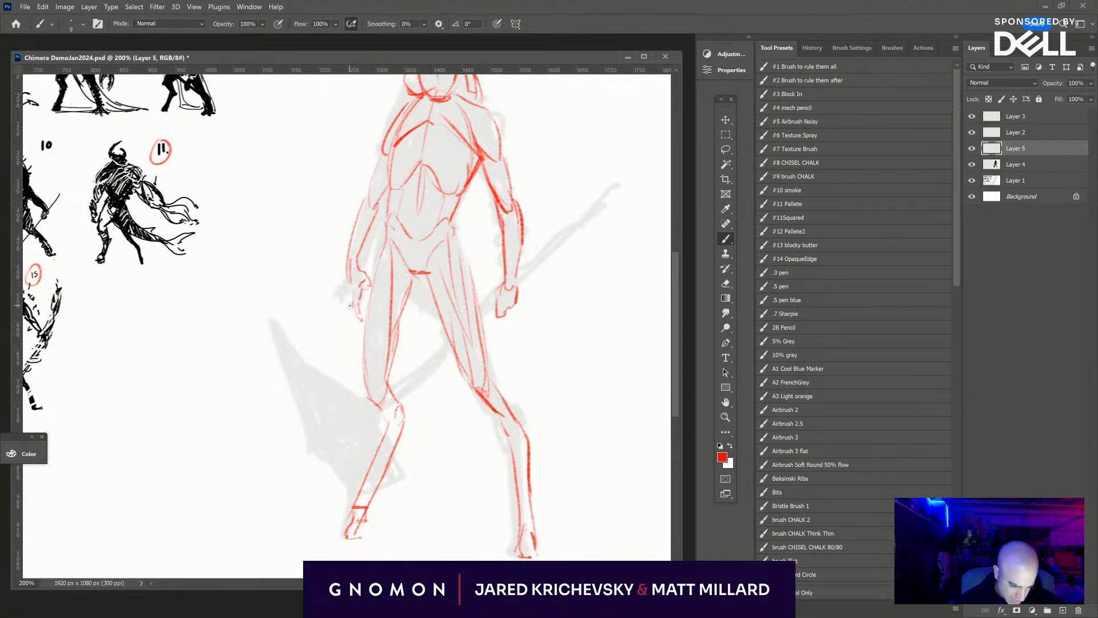
pyautogui.moveTo(348, 281); pyautogui.dragTo(354, 298)
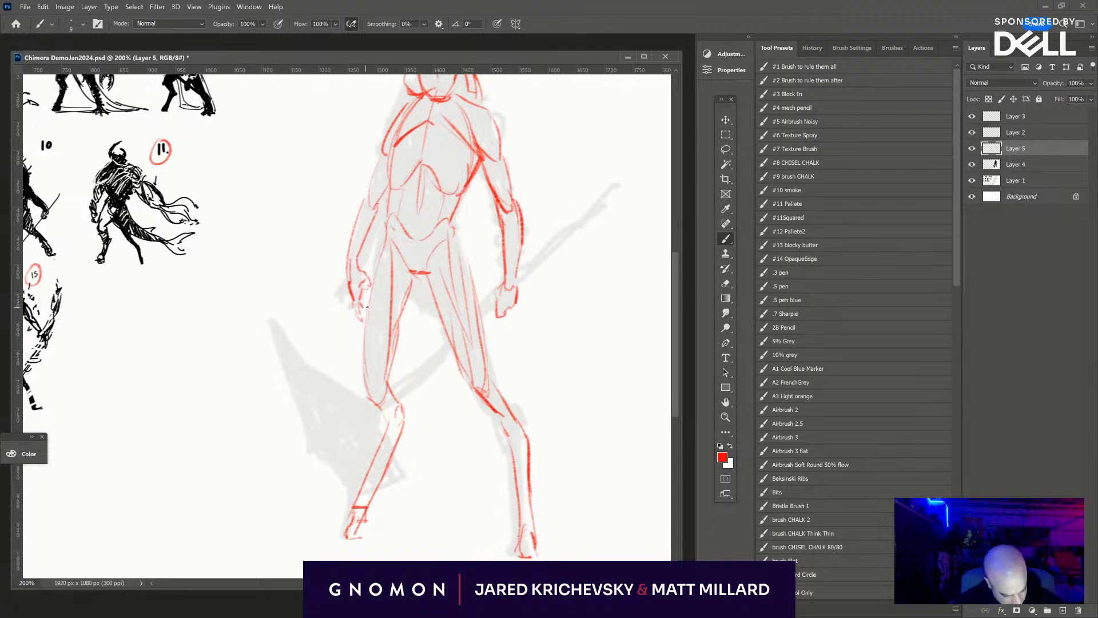
# - Draw the mass falling from both sides of the head over the shoulders, and darken the lower end of the face
pyautogui.moveTo(601, 362)
pyautogui.mouseDown()
pyautogui.moveTo(576, 444)
pyautogui.moveTo(580, 435)
pyautogui.mouseUp()
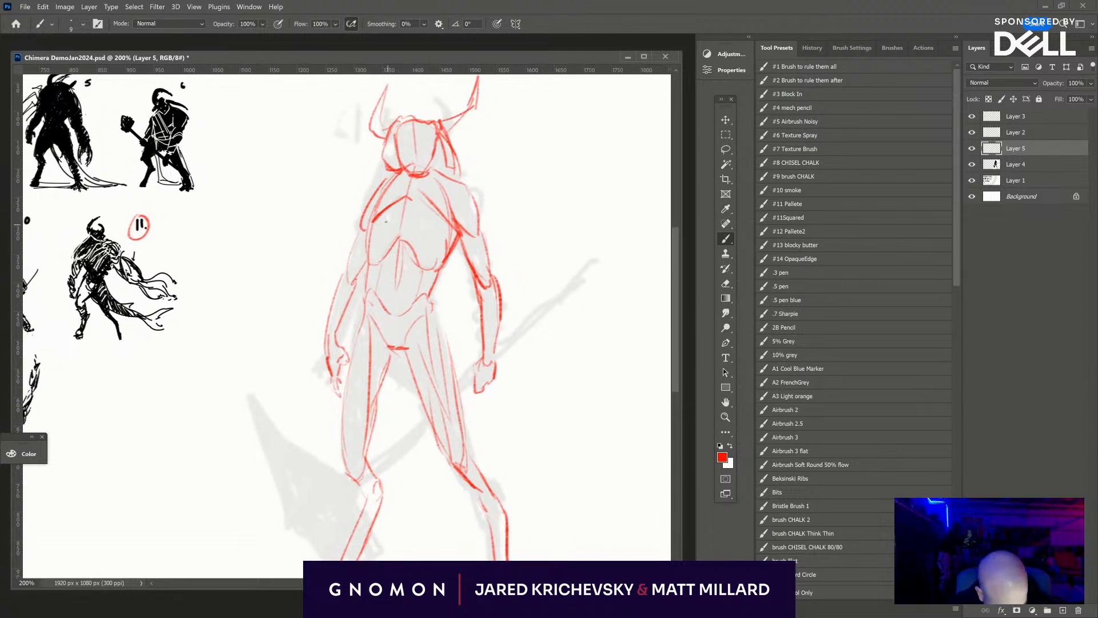
pyautogui.moveTo(385, 179)
pyautogui.mouseDown()
pyautogui.moveTo(361, 228)
pyautogui.moveTo(366, 198)
pyautogui.mouseUp()
pyautogui.moveTo(386, 159); pyautogui.dragTo(372, 183)
pyautogui.moveTo(450, 131)
pyautogui.mouseDown()
pyautogui.moveTo(475, 203)
pyautogui.moveTo(462, 157)
pyautogui.mouseUp()
pyautogui.moveTo(505, 270)
pyautogui.mouseDown()
pyautogui.moveTo(488, 186)
pyautogui.moveTo(488, 270)
pyautogui.mouseUp()
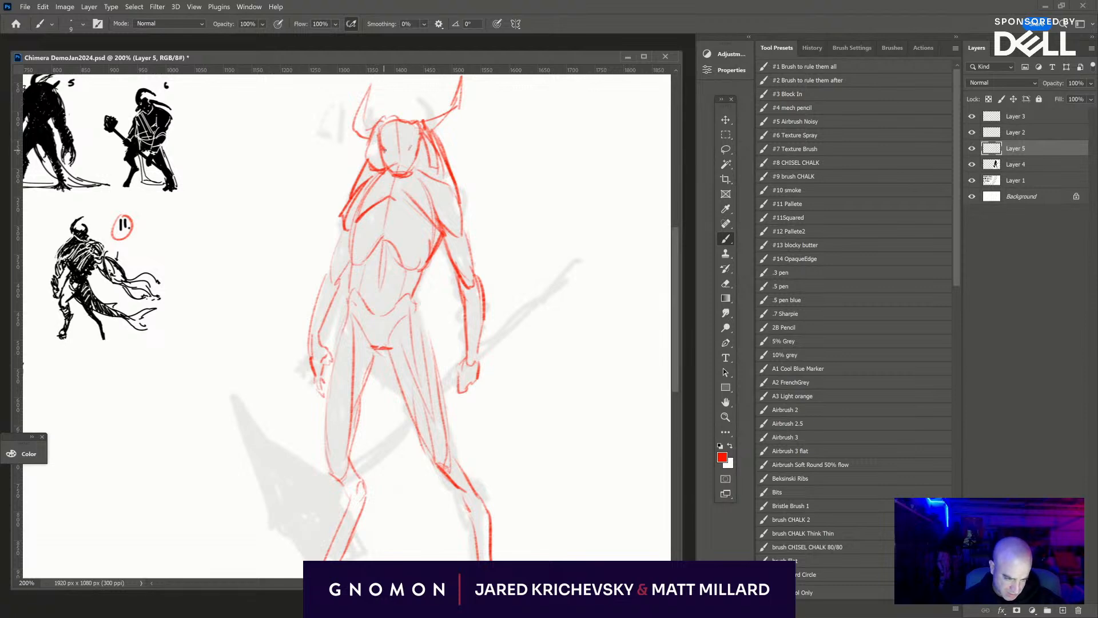
pyautogui.moveTo(396, 165); pyautogui.dragTo(409, 181)
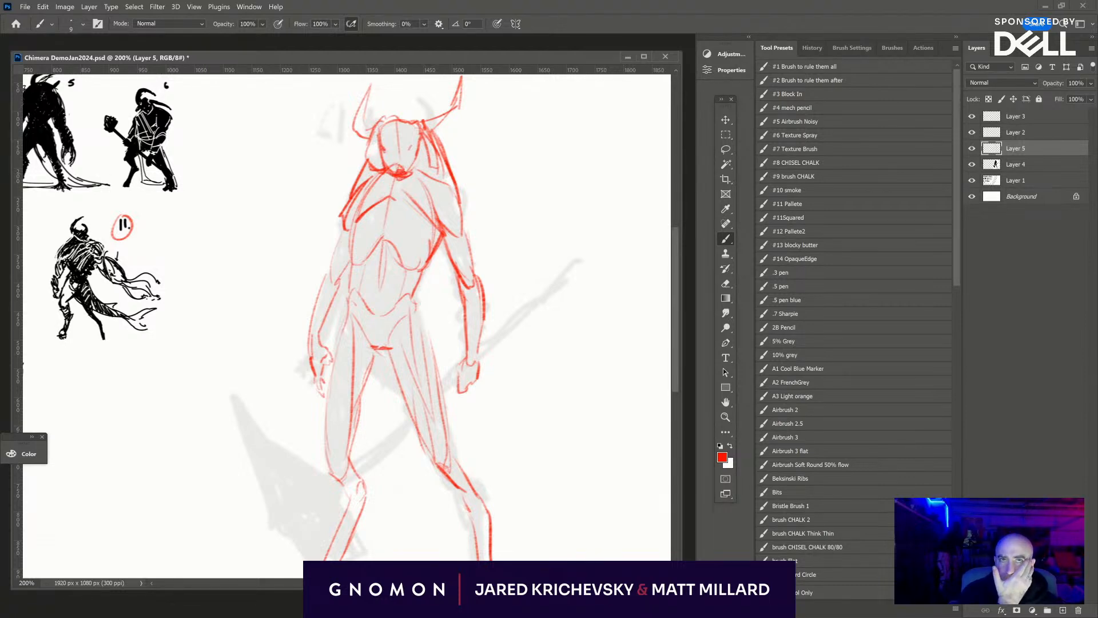
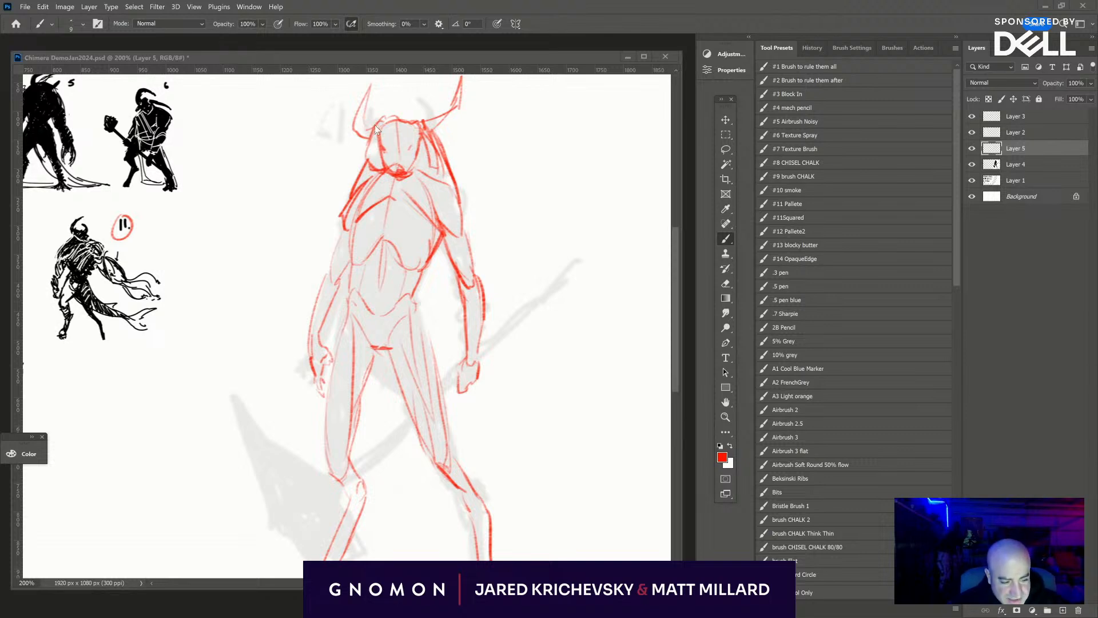
# - Sketch the bull's snout, eye and mouth in red on Layer 5, extending the muzzle out in front of the face
pyautogui.moveTo(376, 122); pyautogui.dragTo(357, 142)
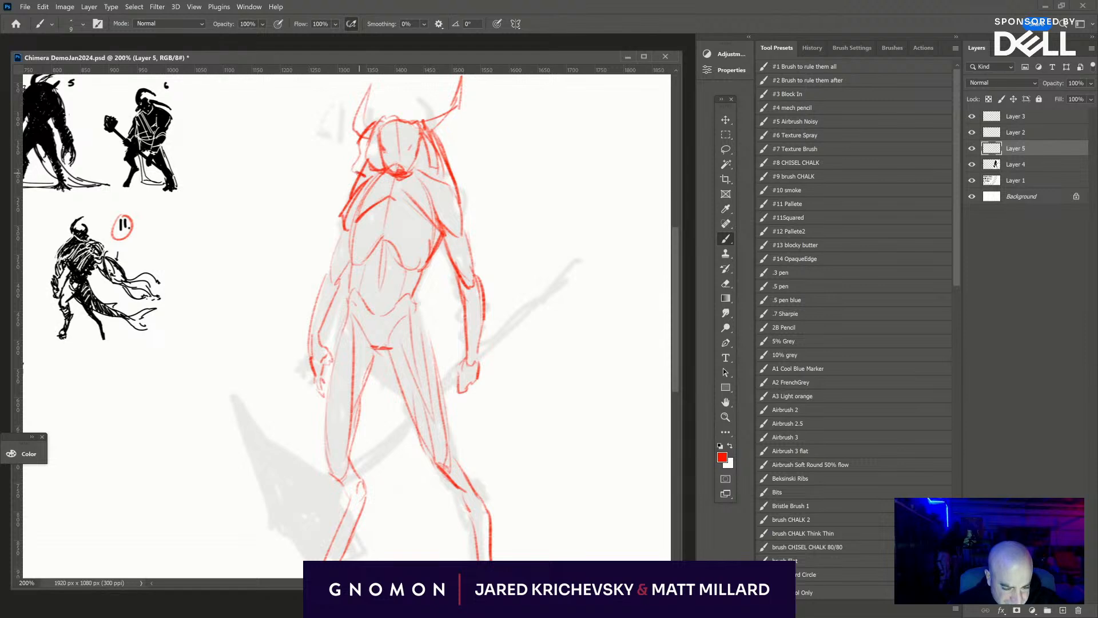
pyautogui.moveTo(369, 173); pyautogui.dragTo(380, 170)
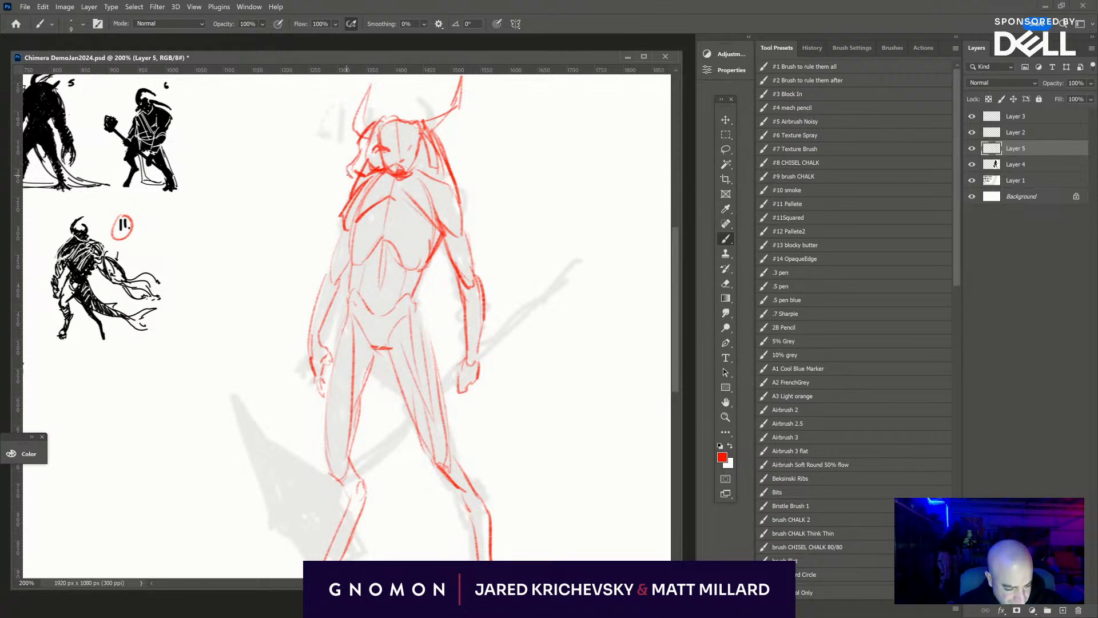
pyautogui.moveTo(347, 174)
pyautogui.mouseDown()
pyautogui.moveTo(377, 173)
pyautogui.moveTo(367, 175)
pyautogui.mouseUp()
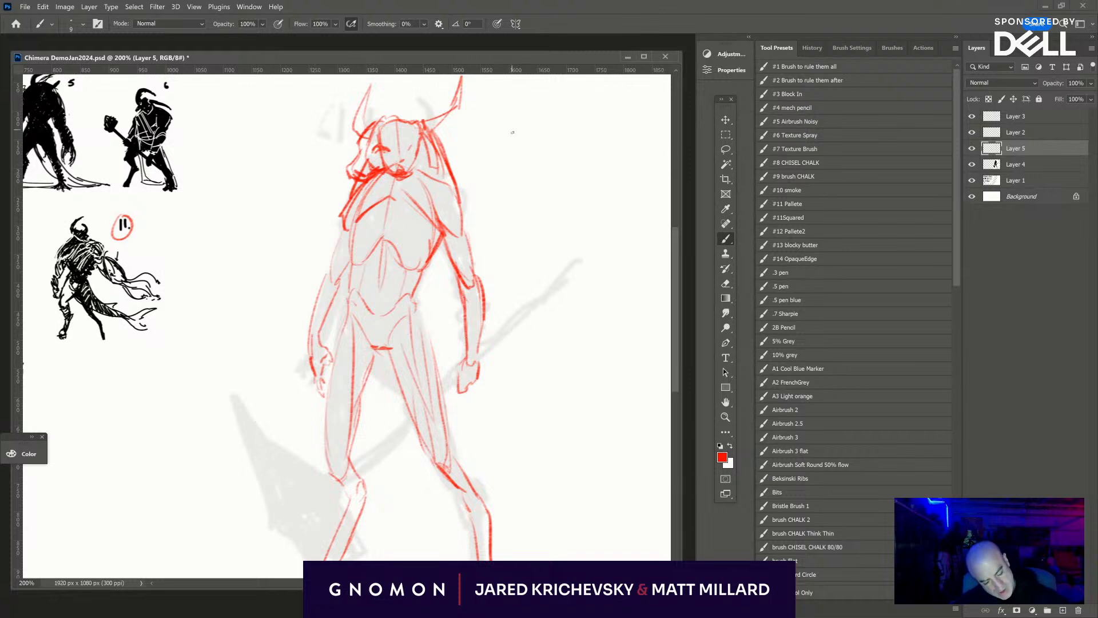
pyautogui.moveTo(422, 139); pyautogui.dragTo(411, 172)
# - Reinforce the inner and outer contours of both thighs, the crotch and the knees with heavier red lines
pyautogui.scroll(-3, 572, 379)
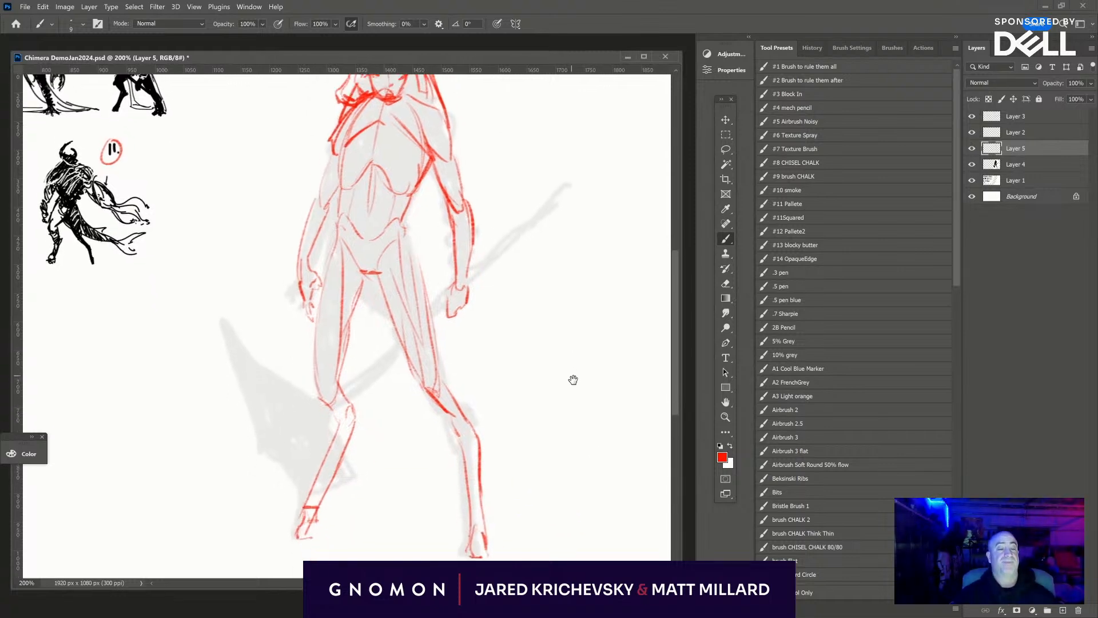
pyautogui.moveTo(346, 376)
pyautogui.mouseDown()
pyautogui.moveTo(368, 430)
pyautogui.moveTo(357, 446)
pyautogui.moveTo(355, 437)
pyautogui.moveTo(338, 502)
pyautogui.mouseUp()
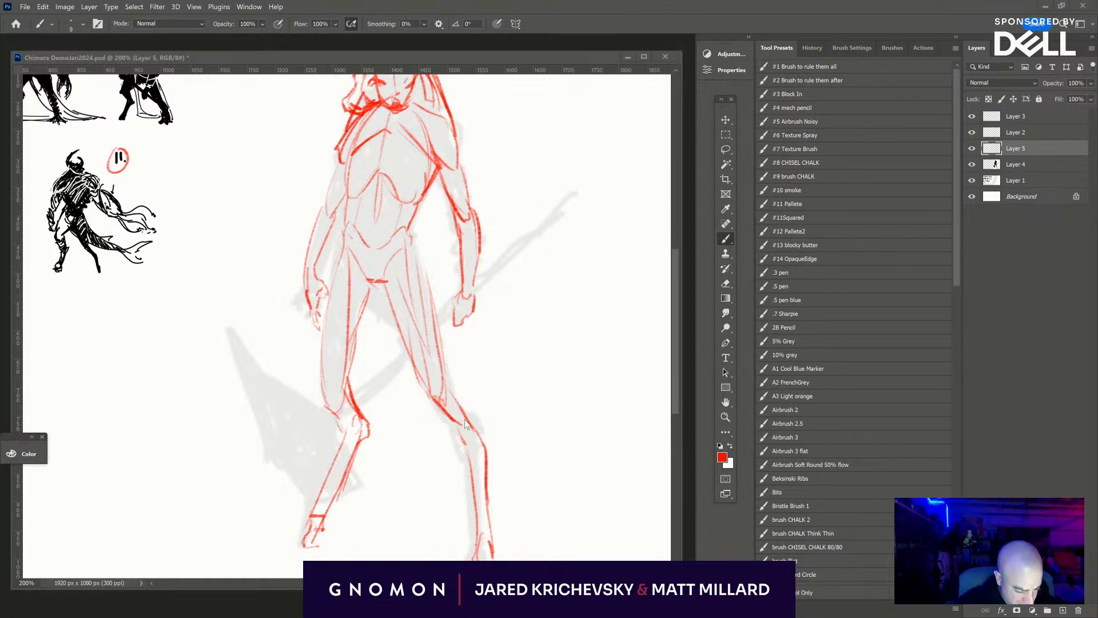
pyautogui.moveTo(445, 380)
pyautogui.mouseDown()
pyautogui.moveTo(475, 428)
pyautogui.moveTo(452, 414)
pyautogui.moveTo(465, 434)
pyautogui.moveTo(549, 528)
pyautogui.mouseUp()
pyautogui.moveTo(407, 326); pyautogui.dragTo(386, 381)
pyautogui.moveTo(408, 325)
pyautogui.mouseDown()
pyautogui.moveTo(423, 333)
pyautogui.moveTo(445, 404)
pyautogui.mouseUp()
pyautogui.moveTo(423, 362); pyautogui.dragTo(466, 442)
pyautogui.moveTo(432, 380); pyautogui.dragTo(442, 410)
pyautogui.moveTo(447, 288); pyautogui.dragTo(481, 425)
pyautogui.moveTo(477, 394)
pyautogui.mouseDown()
pyautogui.moveTo(452, 295)
pyautogui.moveTo(472, 222)
pyautogui.mouseUp()
pyautogui.moveTo(583, 322); pyautogui.dragTo(576, 252)
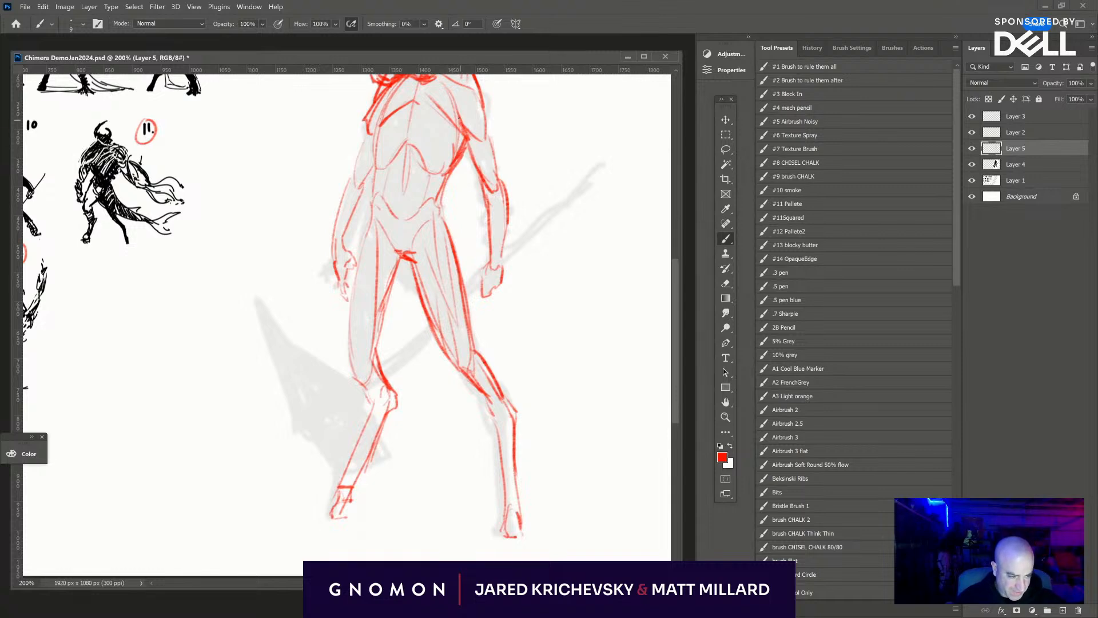
# - Strengthen the contours of the right-hand shoulder and the left-hand upper arm
pyautogui.moveTo(460, 117); pyautogui.dragTo(513, 194)
pyautogui.moveTo(385, 204); pyautogui.dragTo(369, 233)
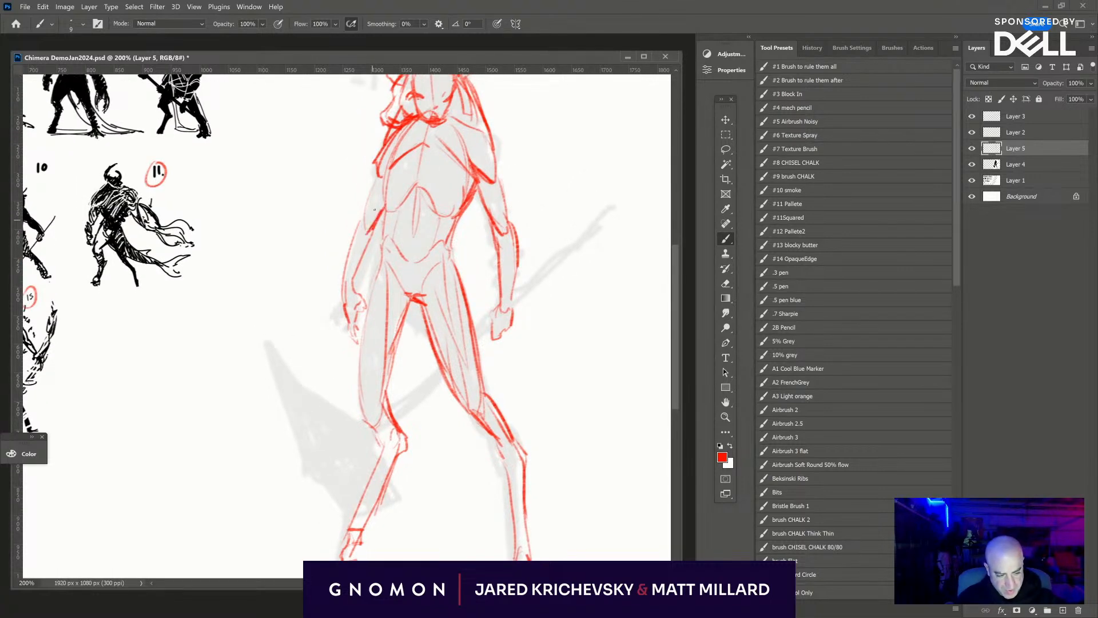
pyautogui.moveTo(376, 174); pyautogui.dragTo(363, 219)
pyautogui.moveTo(444, 196); pyautogui.dragTo(445, 255)
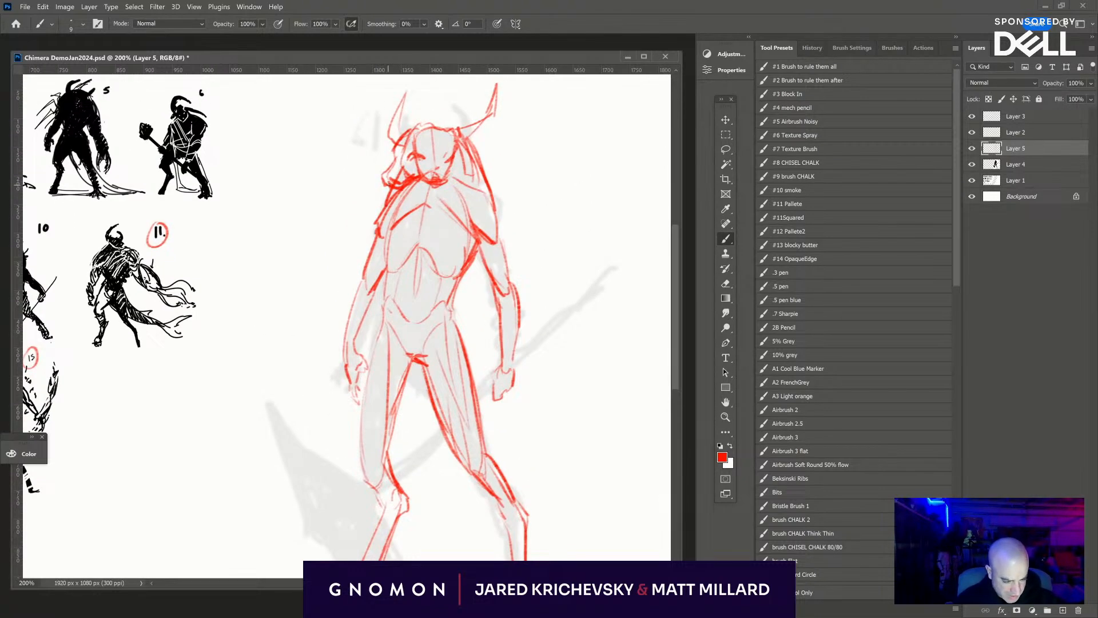
# - Darken the mane strands on both sides of the head and redraw the crown between the horns
pyautogui.moveTo(378, 227); pyautogui.dragTo(390, 182)
pyautogui.moveTo(463, 131)
pyautogui.mouseDown()
pyautogui.moveTo(487, 163)
pyautogui.moveTo(495, 232)
pyautogui.mouseUp()
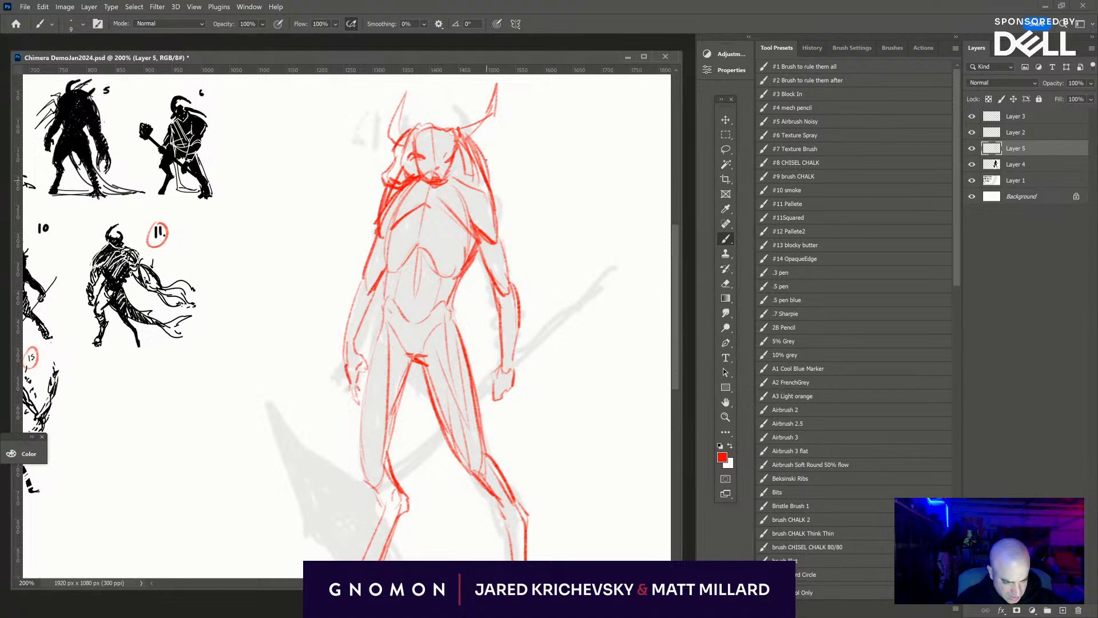
pyautogui.moveTo(417, 128)
pyautogui.mouseDown()
pyautogui.moveTo(449, 116)
pyautogui.moveTo(461, 133)
pyautogui.moveTo(431, 121)
pyautogui.moveTo(413, 132)
pyautogui.mouseUp()
pyautogui.moveTo(478, 175); pyautogui.dragTo(482, 193)
pyautogui.moveTo(516, 242); pyautogui.dragTo(507, 206)
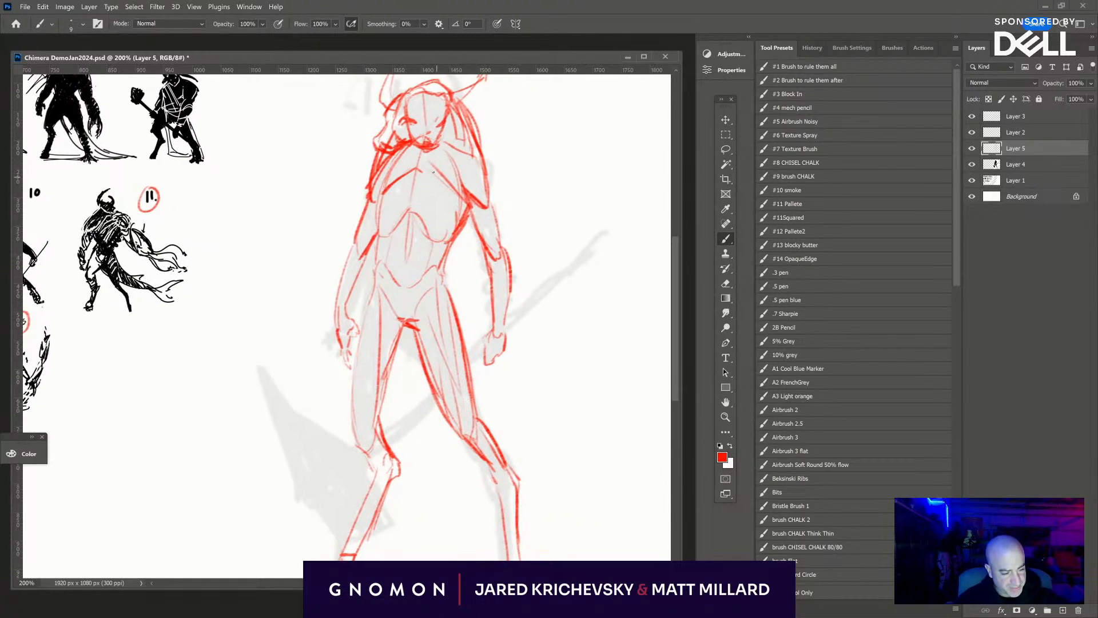
# - Define the chest with heavier collar, lower pectoral and ribcage arch lines, and mark the right-hand flank and lower belly
pyautogui.moveTo(420, 170)
pyautogui.mouseDown()
pyautogui.moveTo(464, 201)
pyautogui.moveTo(428, 174)
pyautogui.mouseUp()
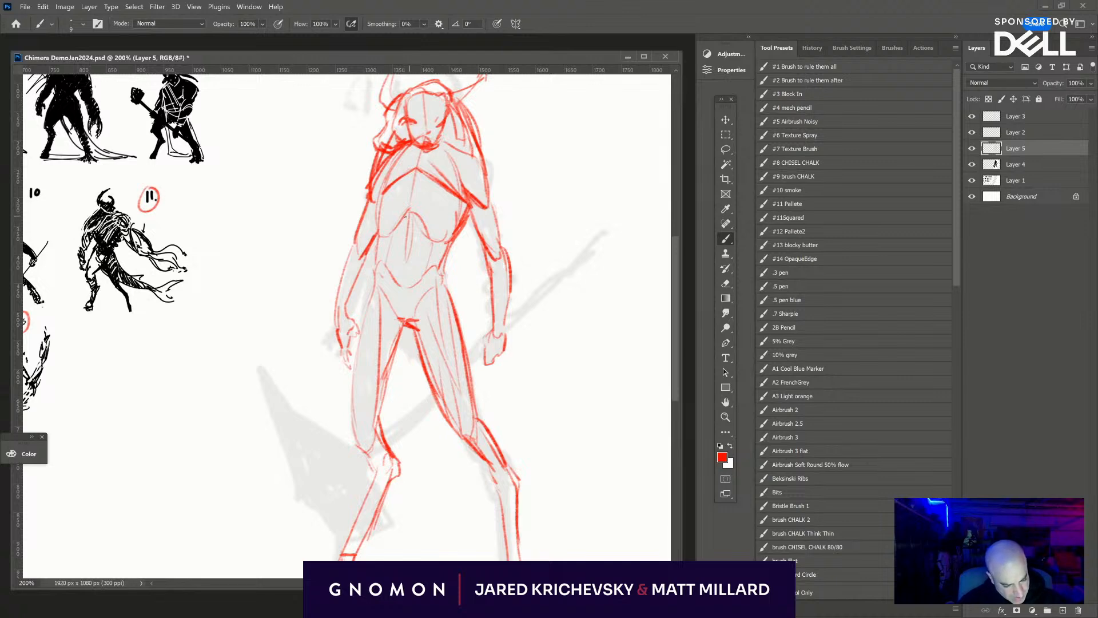
pyautogui.moveTo(405, 216); pyautogui.dragTo(433, 241)
pyautogui.moveTo(440, 202); pyautogui.dragTo(467, 192)
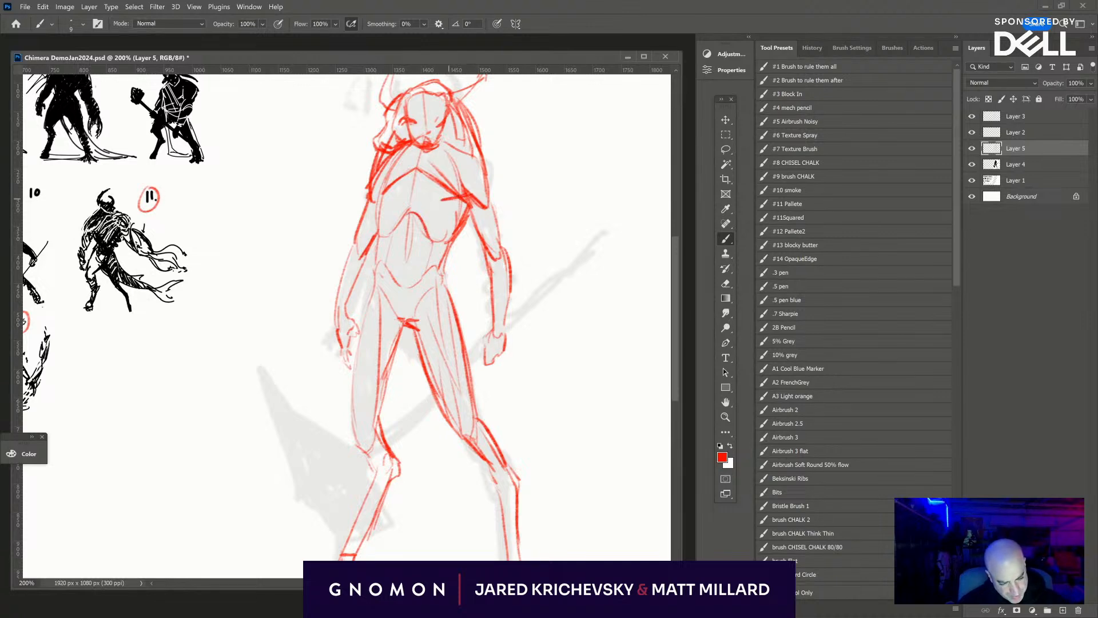
pyautogui.moveTo(378, 187)
pyautogui.mouseDown()
pyautogui.moveTo(393, 200)
pyautogui.moveTo(413, 185)
pyautogui.mouseUp()
pyautogui.moveTo(465, 215); pyautogui.dragTo(444, 248)
pyautogui.moveTo(389, 282); pyautogui.dragTo(416, 285)
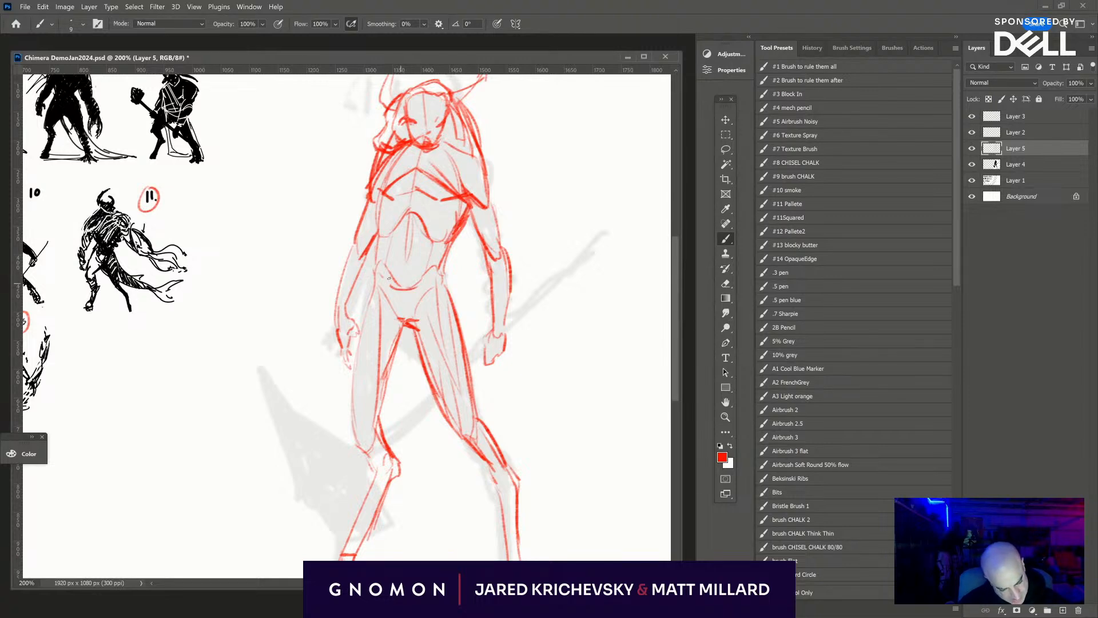
# - Outline the sides of the abdominal oval and add the muscle divisions inside it
pyautogui.moveTo(391, 233); pyautogui.dragTo(390, 286)
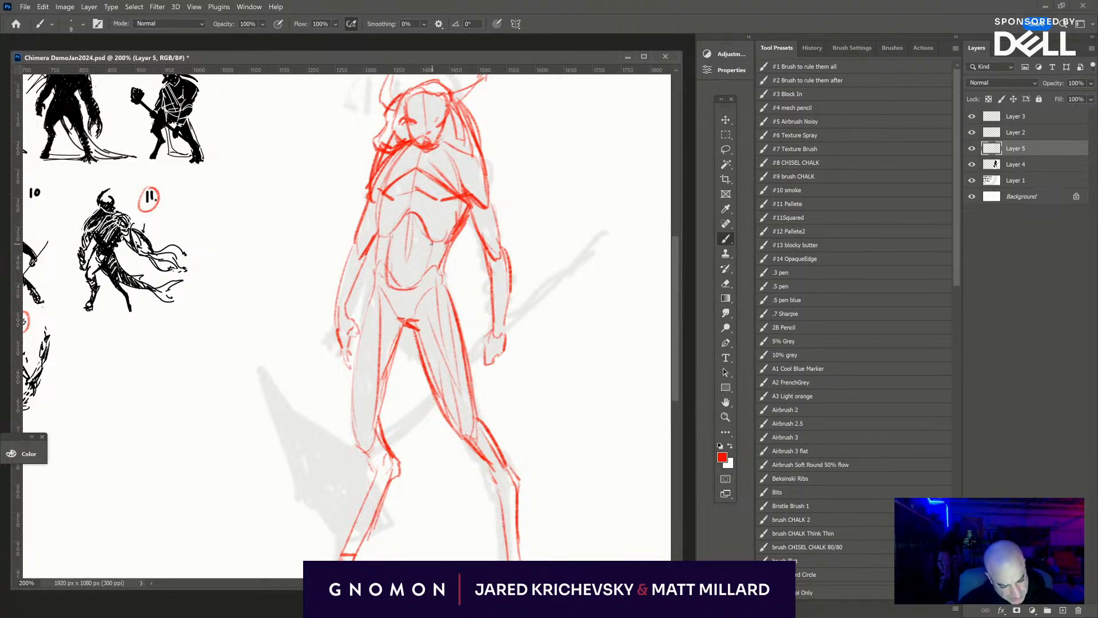
pyautogui.moveTo(432, 245)
pyautogui.mouseDown()
pyautogui.moveTo(424, 274)
pyautogui.moveTo(409, 235)
pyautogui.moveTo(427, 252)
pyautogui.moveTo(423, 273)
pyautogui.moveTo(430, 237)
pyautogui.mouseUp()
pyautogui.hotkey('ctrl', 'z')
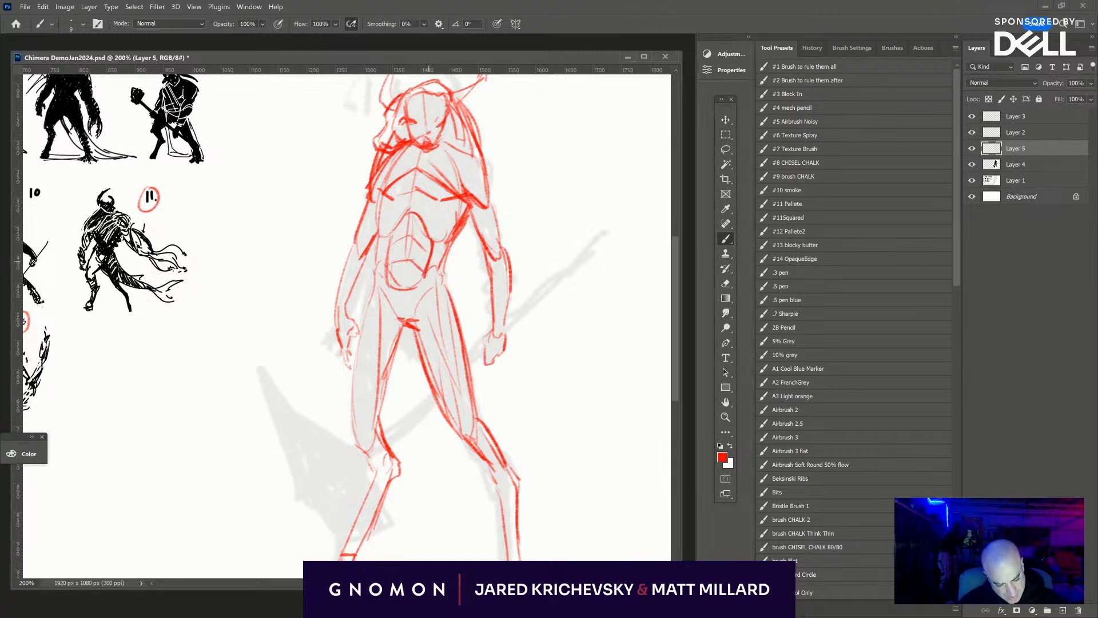
# - Strengthen the side of the torso and the left-hand leg's inner and outer thigh contours down to the knee
pyautogui.moveTo(420, 285)
pyautogui.mouseDown()
pyautogui.moveTo(406, 296)
pyautogui.moveTo(385, 247)
pyautogui.moveTo(411, 208)
pyautogui.moveTo(433, 233)
pyautogui.moveTo(377, 280)
pyautogui.mouseUp()
pyautogui.moveTo(378, 252); pyautogui.dragTo(382, 234)
pyautogui.moveTo(400, 322); pyautogui.dragTo(379, 380)
pyautogui.moveTo(378, 278)
pyautogui.mouseDown()
pyautogui.moveTo(348, 412)
pyautogui.moveTo(370, 456)
pyautogui.mouseUp()
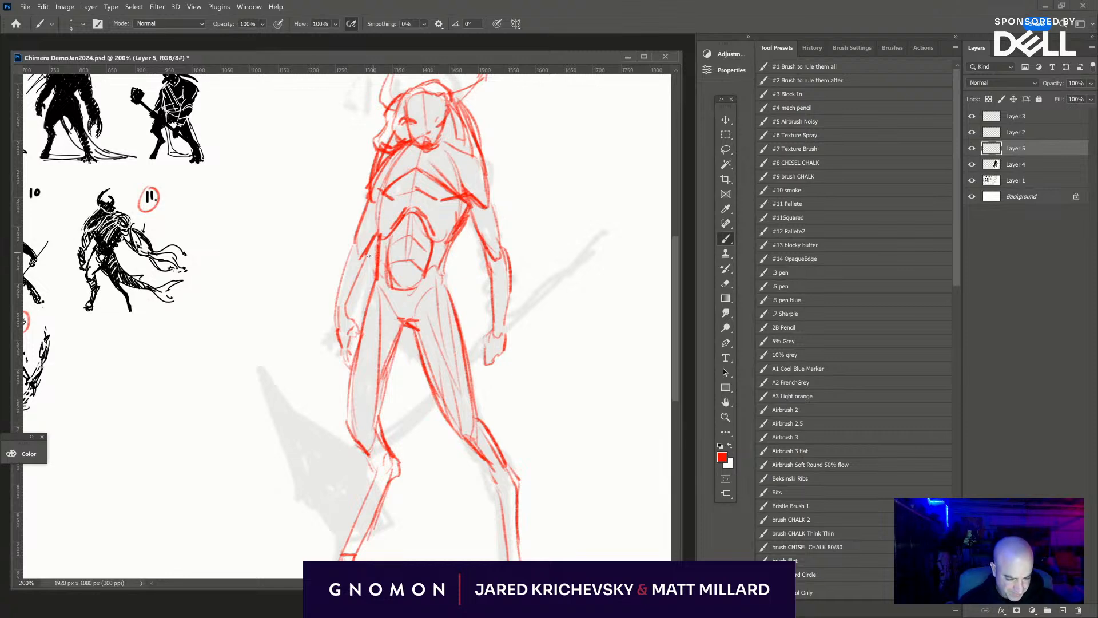
# - Reinforce the left-hand forearm and flank lines and the inner contour of the right-hand arm
pyautogui.moveTo(369, 257); pyautogui.dragTo(341, 318)
pyautogui.moveTo(347, 303)
pyautogui.mouseDown()
pyautogui.moveTo(374, 234)
pyautogui.moveTo(376, 195)
pyautogui.mouseUp()
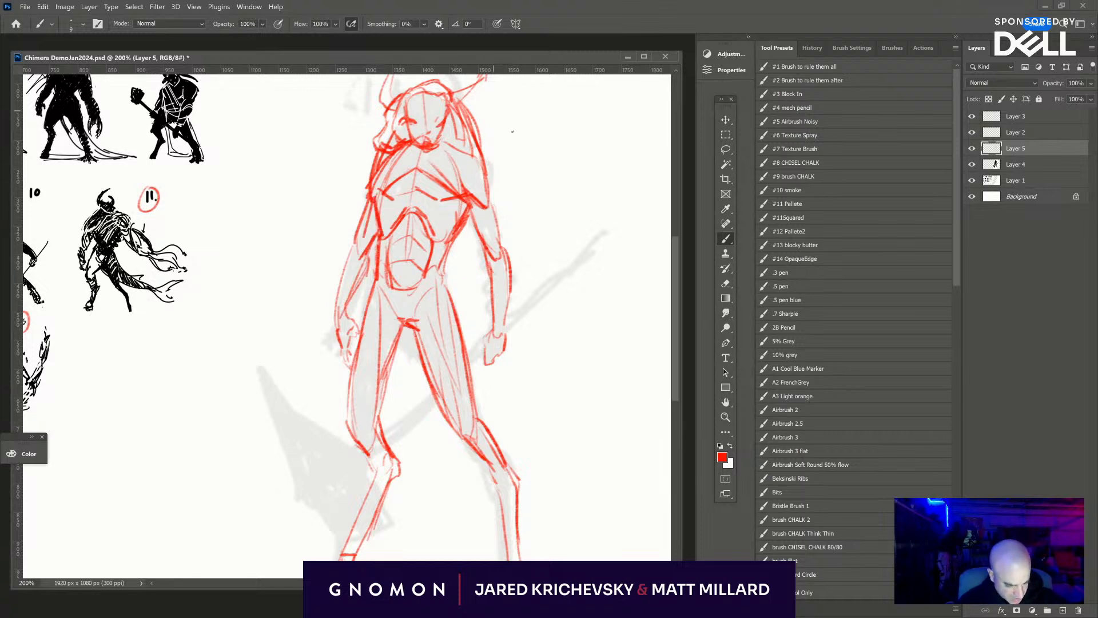
pyautogui.moveTo(454, 237)
pyautogui.mouseDown()
pyautogui.moveTo(474, 213)
pyautogui.moveTo(490, 316)
pyautogui.mouseUp()
pyautogui.hotkey('ctrl', '-')
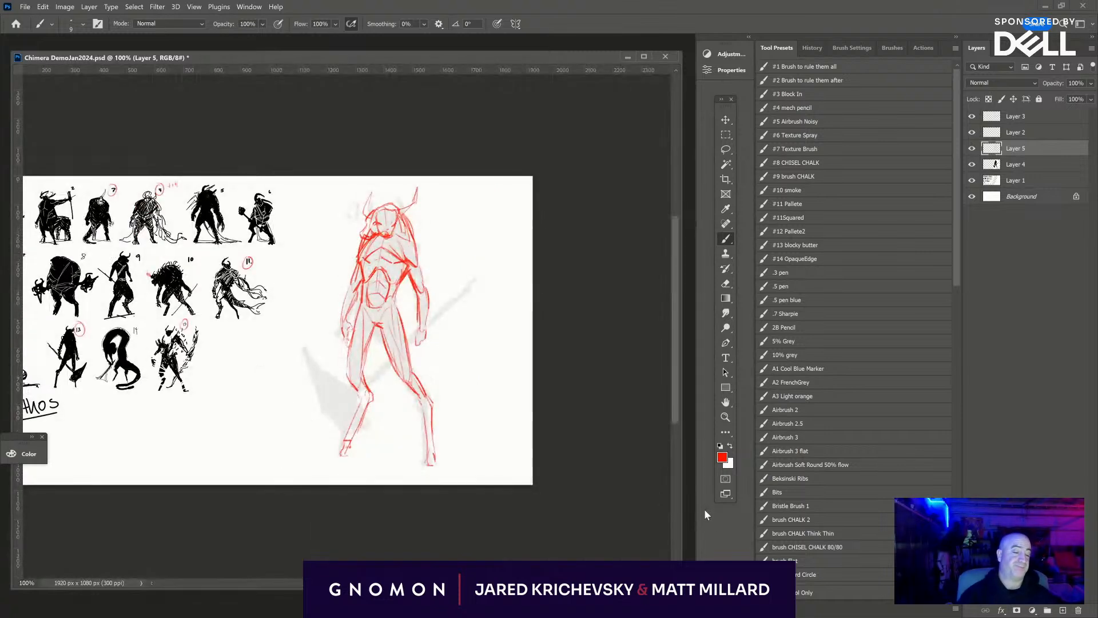
pyautogui.hotkey('ctrl', '+')
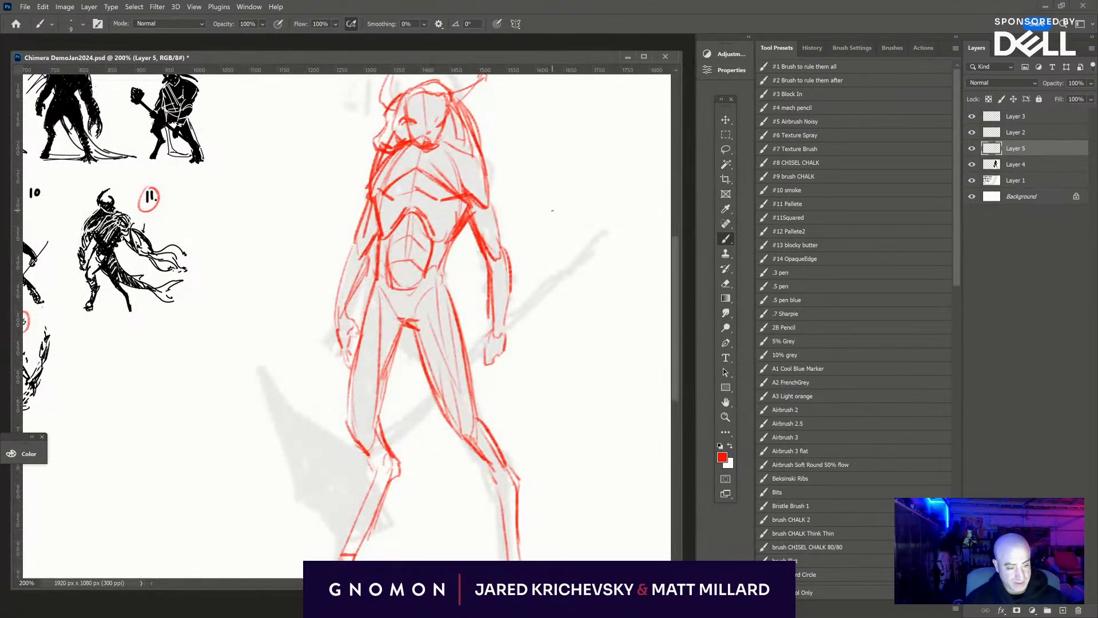
# - Thicken the right-hand arm's outer contour and fist, and draw the curve of the adjacent hip
pyautogui.moveTo(478, 139)
pyautogui.mouseDown()
pyautogui.moveTo(499, 217)
pyautogui.moveTo(495, 265)
pyautogui.moveTo(510, 270)
pyautogui.moveTo(503, 335)
pyautogui.moveTo(481, 340)
pyautogui.moveTo(496, 363)
pyautogui.moveTo(507, 330)
pyautogui.mouseUp()
pyautogui.moveTo(516, 282)
pyautogui.mouseDown()
pyautogui.moveTo(495, 179)
pyautogui.moveTo(536, 254)
pyautogui.mouseUp()
pyautogui.press('space')
pyautogui.moveTo(448, 224); pyautogui.dragTo(461, 271)
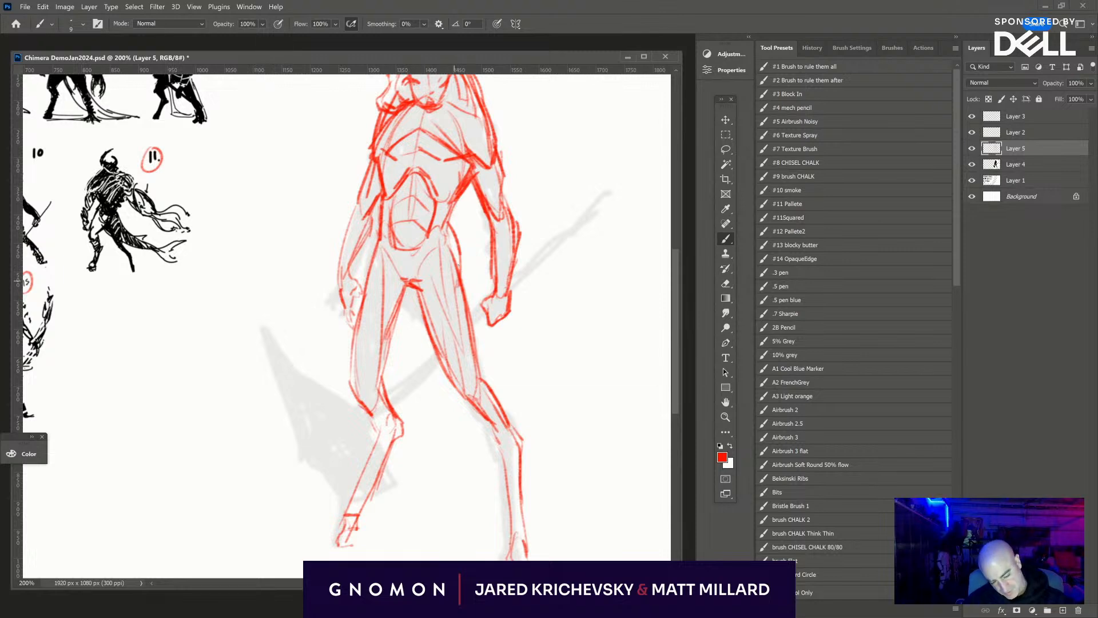
# - Redraw the left-hand leg's contour from hip to knee and tidy stray lines at the knee with the Eraser
pyautogui.moveTo(377, 253)
pyautogui.mouseDown()
pyautogui.moveTo(350, 363)
pyautogui.moveTo(383, 400)
pyautogui.moveTo(351, 377)
pyautogui.moveTo(380, 432)
pyautogui.moveTo(352, 385)
pyautogui.moveTo(367, 414)
pyautogui.mouseUp()
pyautogui.press('e')
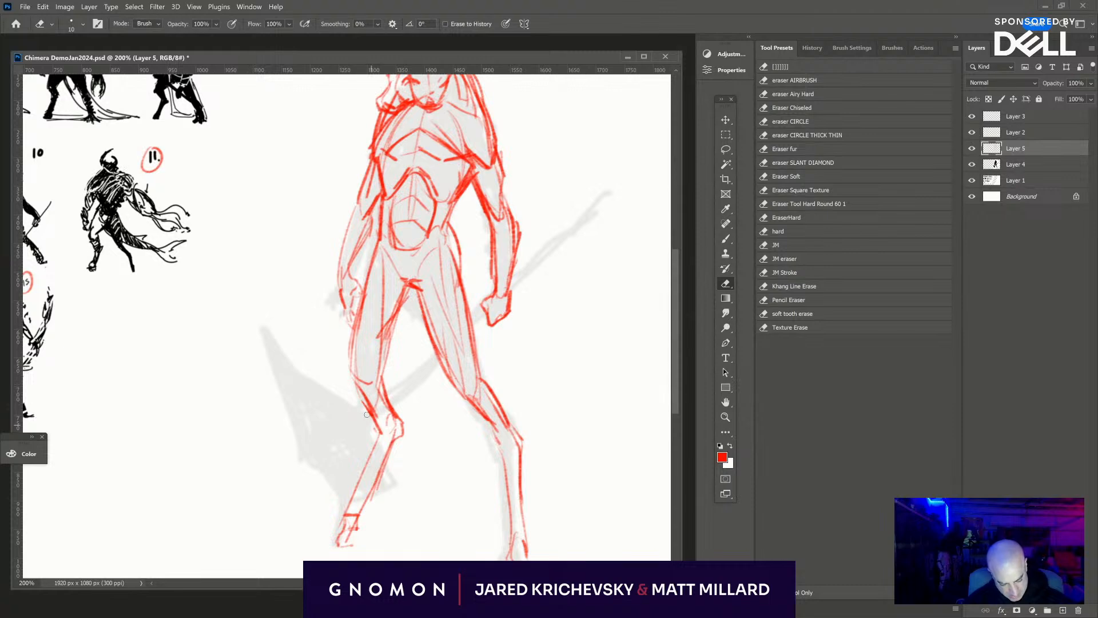
pyautogui.moveTo(620, 456); pyautogui.dragTo(607, 358)
pyautogui.press('b')
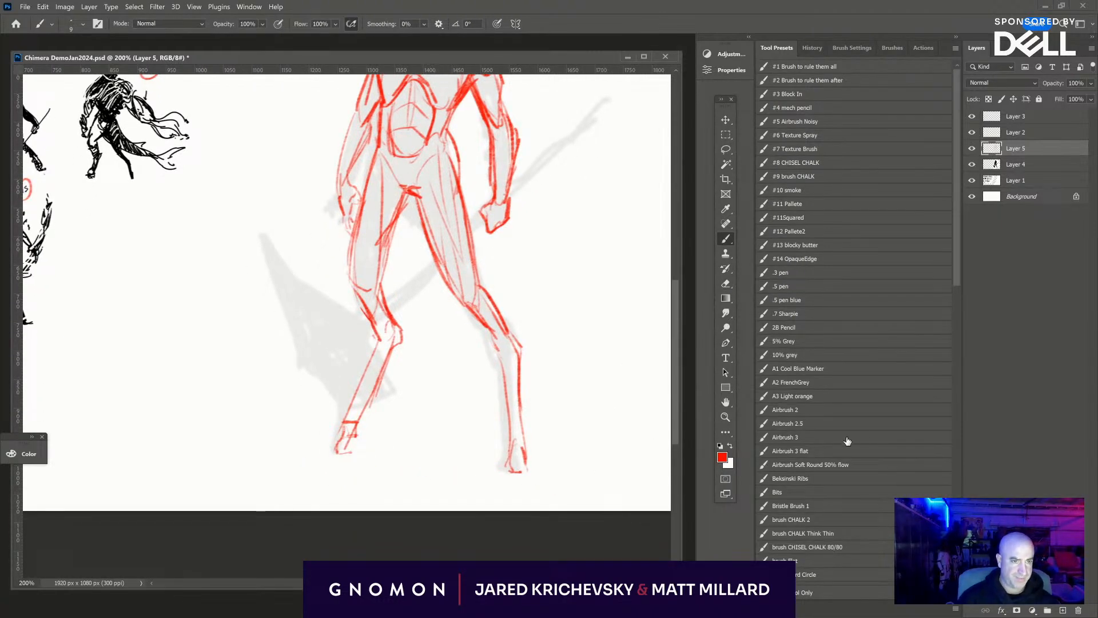
pyautogui.moveTo(266, 456); pyautogui.dragTo(635, 480)
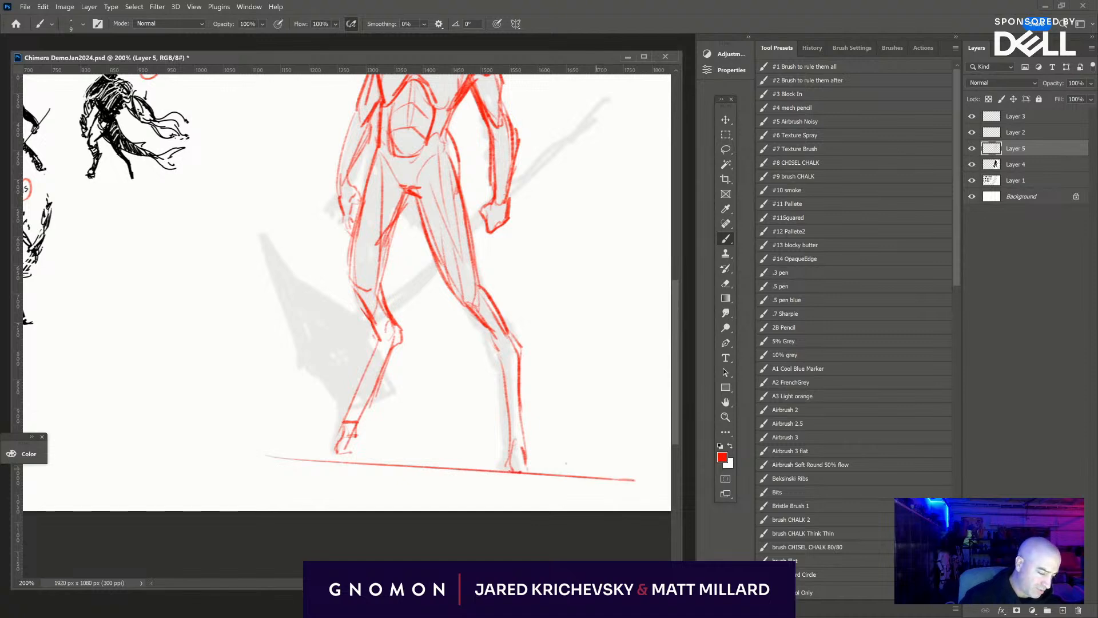
pyautogui.hotkey('ctrl', 'z')
pyautogui.moveTo(352, 459); pyautogui.dragTo(597, 474)
pyautogui.hotkey('ctrl', 'z')
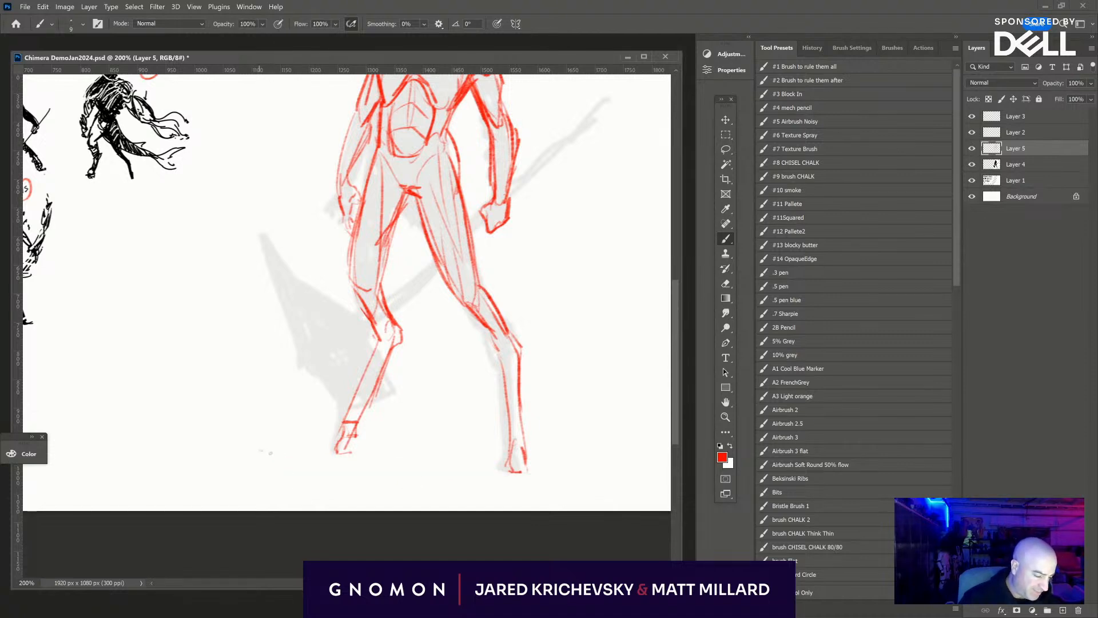
pyautogui.moveTo(263, 452); pyautogui.dragTo(619, 482)
pyautogui.hotkey('ctrl', 'z')
# - Draw a sloping ground line beneath the feet, with crossing perspective guides at the feet, lower joints and shins
pyautogui.moveTo(304, 454); pyautogui.dragTo(577, 481)
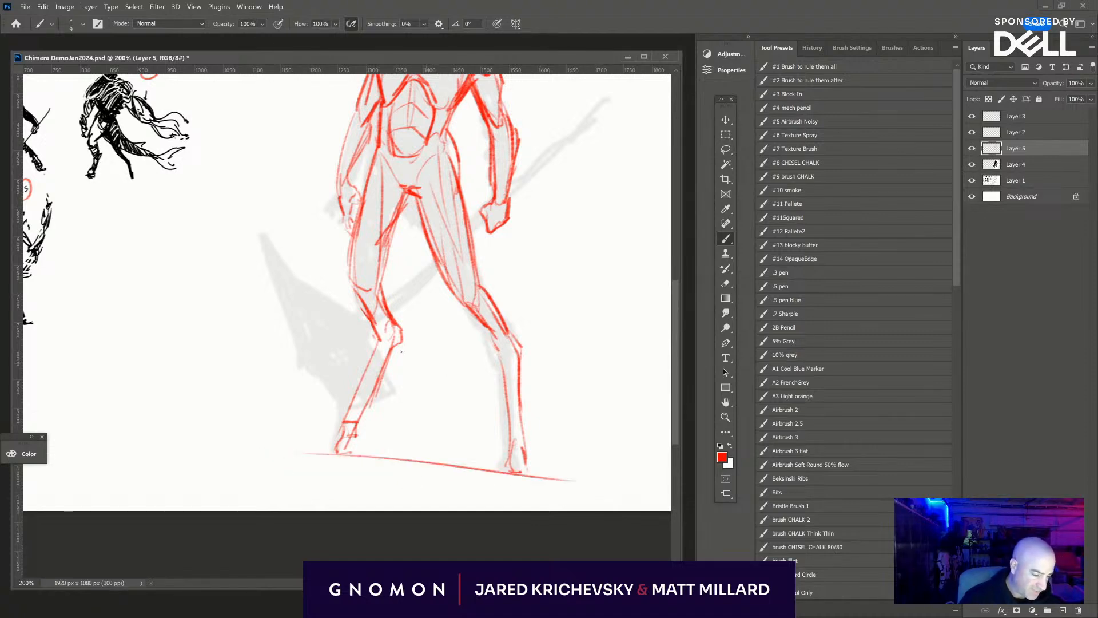
pyautogui.moveTo(402, 343); pyautogui.dragTo(558, 350)
pyautogui.moveTo(472, 451); pyautogui.dragTo(321, 474)
pyautogui.moveTo(477, 340); pyautogui.dragTo(408, 347)
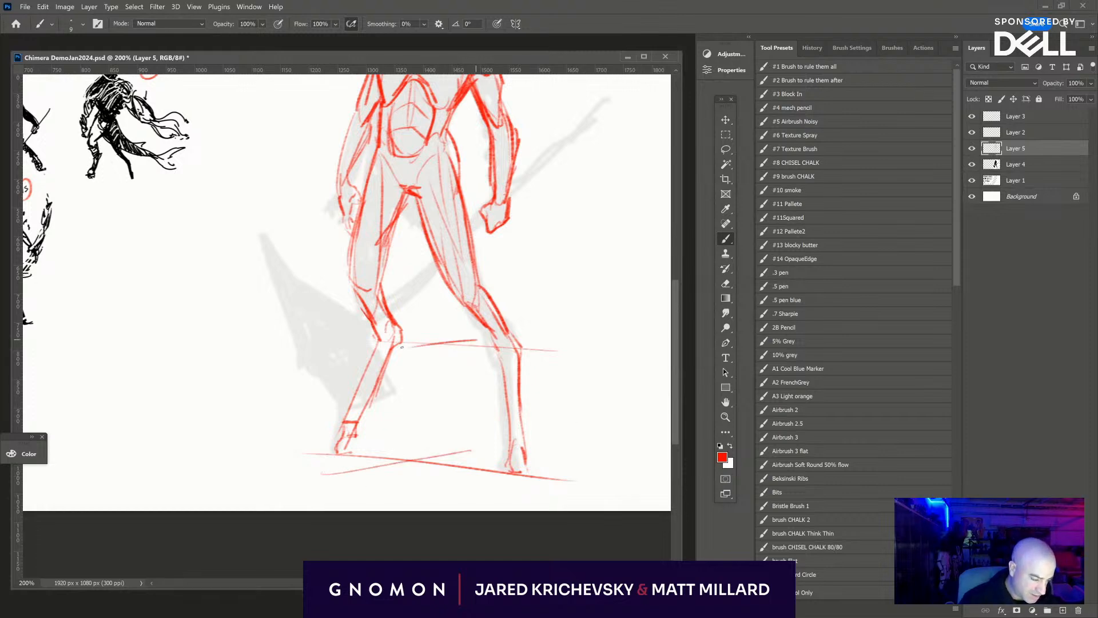
pyautogui.moveTo(557, 398)
pyautogui.mouseDown()
pyautogui.moveTo(544, 421)
pyautogui.moveTo(555, 387)
pyautogui.mouseUp()
pyautogui.moveTo(370, 407); pyautogui.dragTo(486, 412)
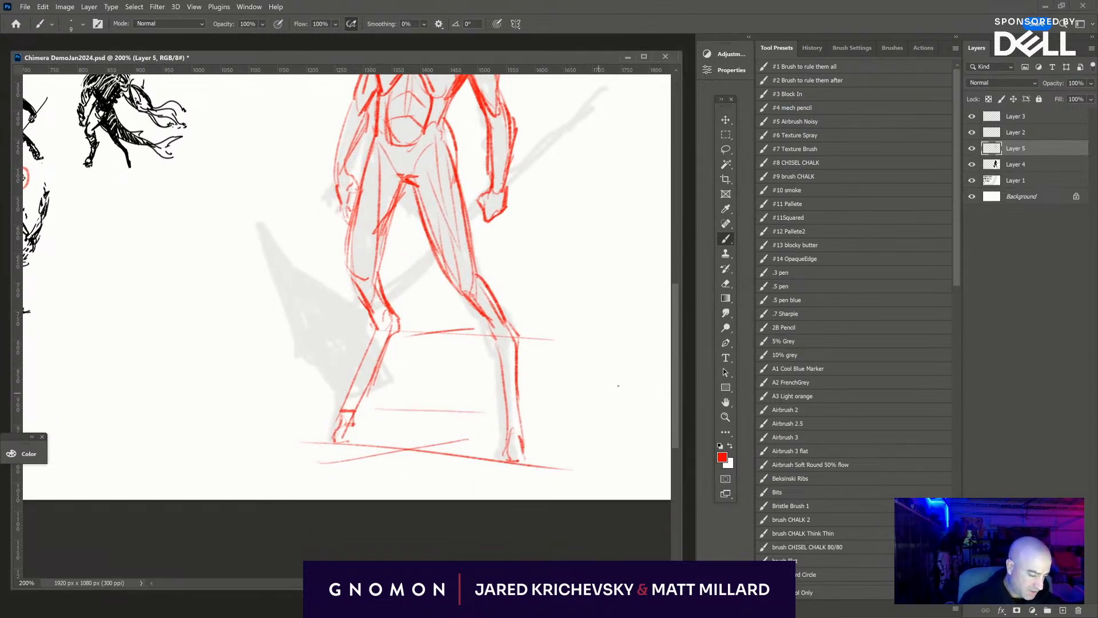
# - Draw horizontal guide lines across both knees and across the hips to check the stance's alignment
pyautogui.moveTo(598, 375); pyautogui.dragTo(565, 430)
pyautogui.moveTo(465, 236); pyautogui.dragTo(473, 277)
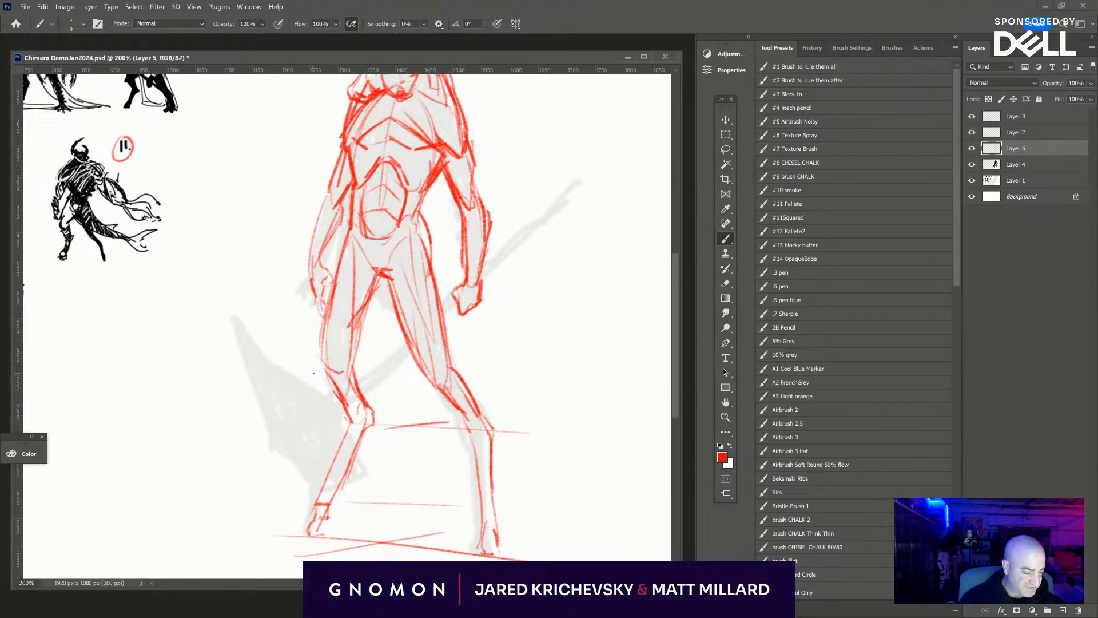
pyautogui.moveTo(315, 374); pyautogui.dragTo(505, 377)
pyautogui.moveTo(412, 373); pyautogui.dragTo(358, 378)
pyautogui.moveTo(582, 399); pyautogui.dragTo(569, 412)
pyautogui.moveTo(324, 264); pyautogui.dragTo(420, 265)
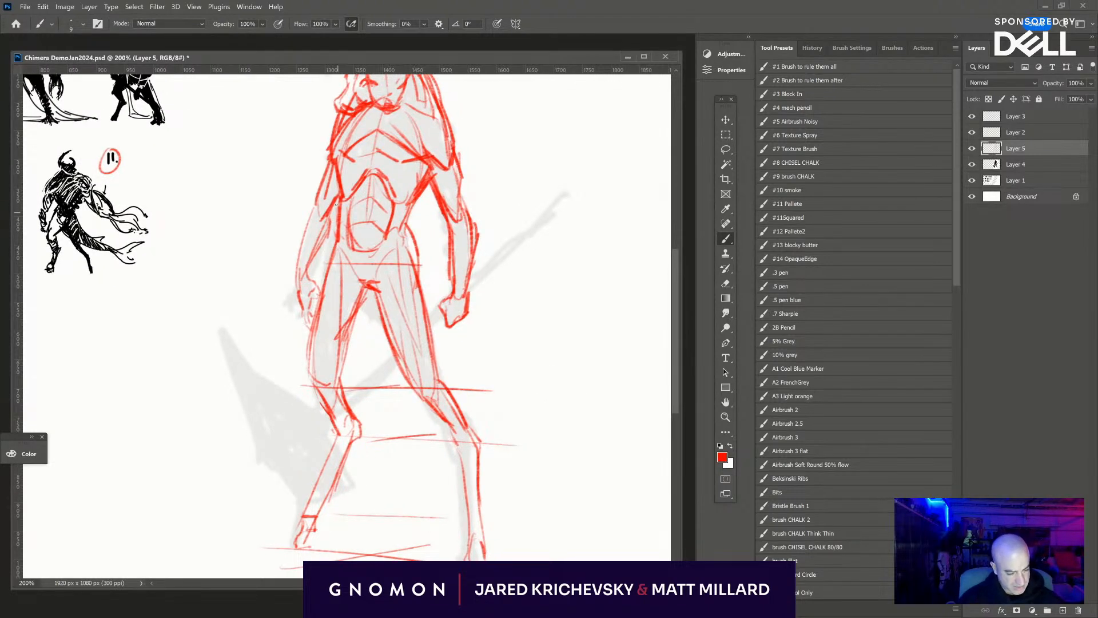
# - Strengthen both sides of the waist and the line where the right-hand arm meets the torso
pyautogui.moveTo(337, 193); pyautogui.dragTo(333, 263)
pyautogui.moveTo(410, 214); pyautogui.dragTo(430, 184)
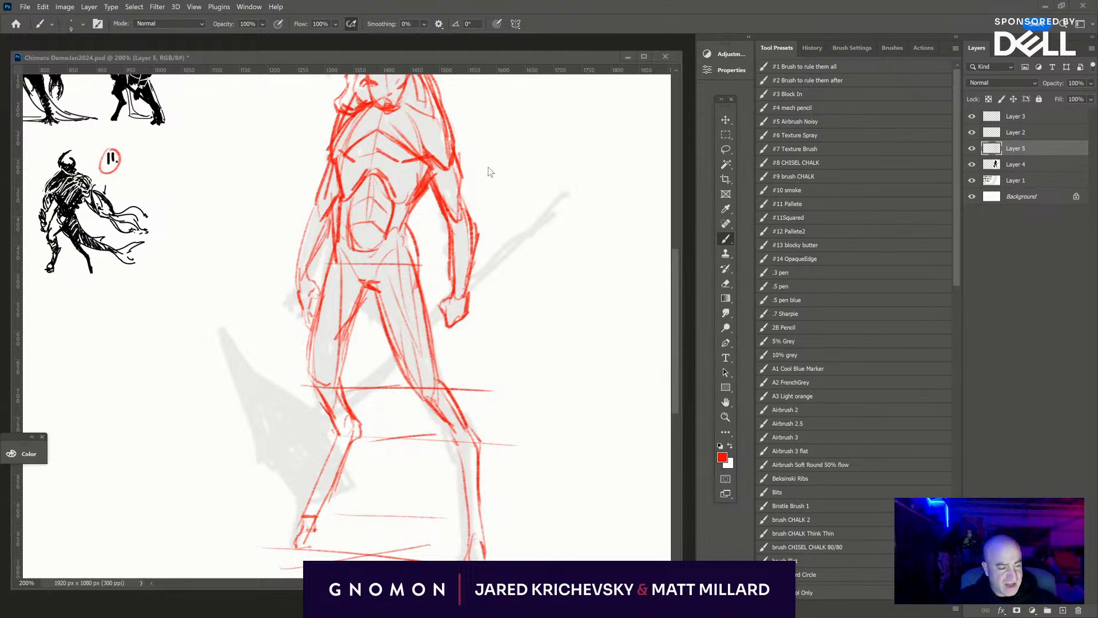
pyautogui.moveTo(480, 155)
pyautogui.mouseDown()
pyautogui.moveTo(471, 241)
pyautogui.moveTo(482, 279)
pyautogui.mouseUp()
pyautogui.moveTo(441, 189); pyautogui.dragTo(420, 231)
pyautogui.moveTo(428, 168)
pyautogui.mouseDown()
pyautogui.moveTo(397, 213)
pyautogui.moveTo(439, 198)
pyautogui.mouseUp()
# - Rework the upper chest lines and the strands falling over the right-hand shoulder
pyautogui.press('e')
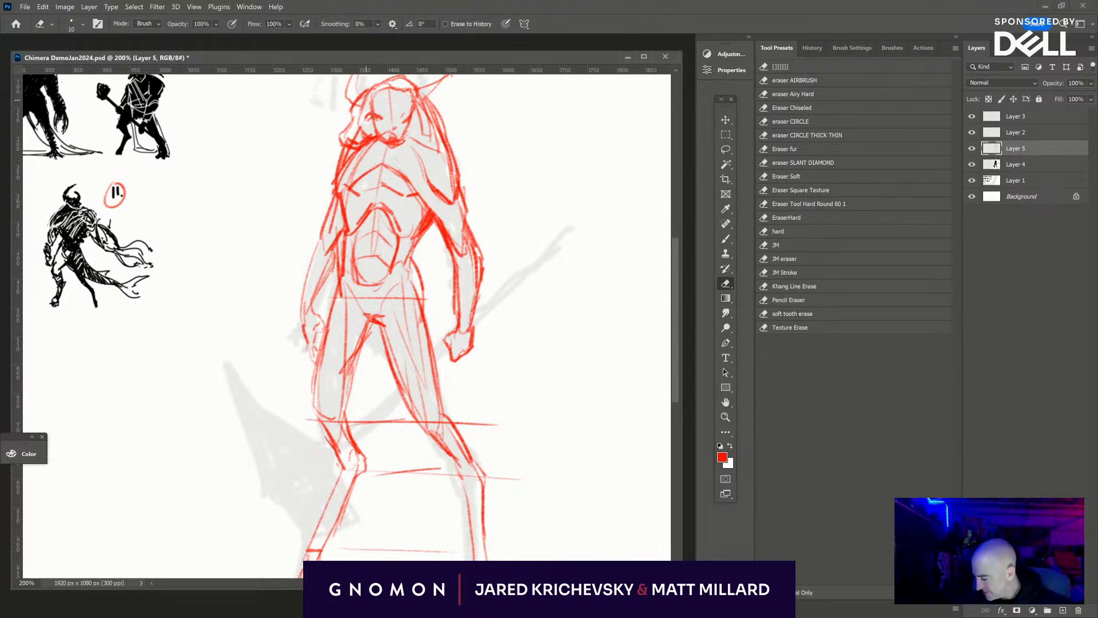
pyautogui.press('b')
pyautogui.moveTo(382, 164); pyautogui.dragTo(408, 186)
pyautogui.moveTo(430, 150)
pyautogui.mouseDown()
pyautogui.moveTo(442, 152)
pyautogui.moveTo(455, 194)
pyautogui.moveTo(456, 182)
pyautogui.mouseUp()
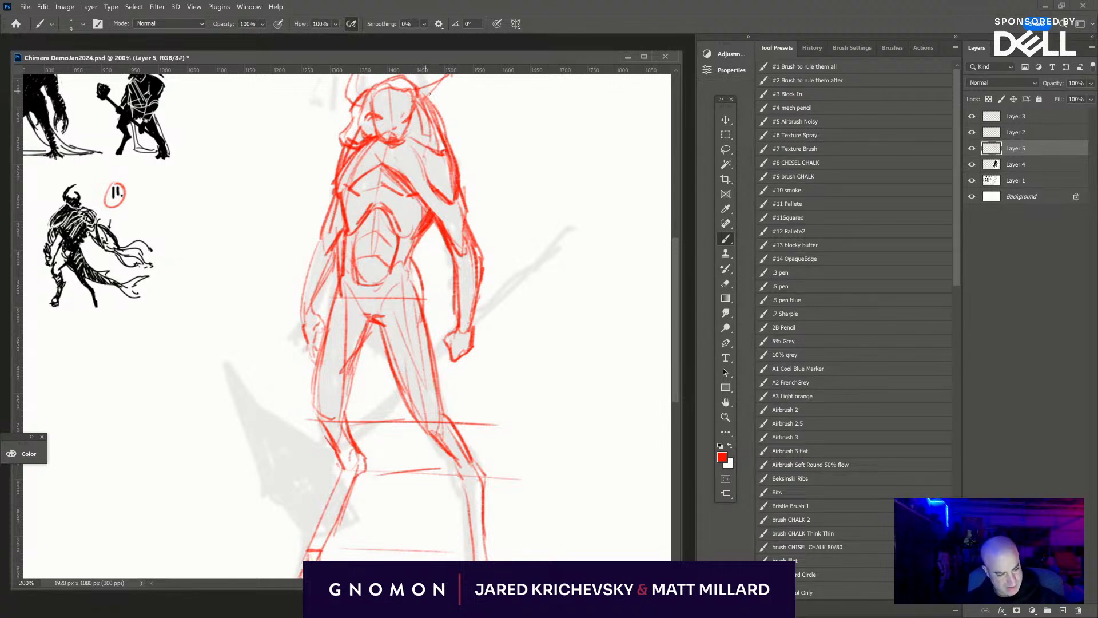
# - Draw an arched hump behind the head between the horns and bring up the humped bull reference photo
pyautogui.moveTo(430, 94)
pyautogui.mouseDown()
pyautogui.moveTo(450, 134)
pyautogui.moveTo(432, 180)
pyautogui.mouseUp()
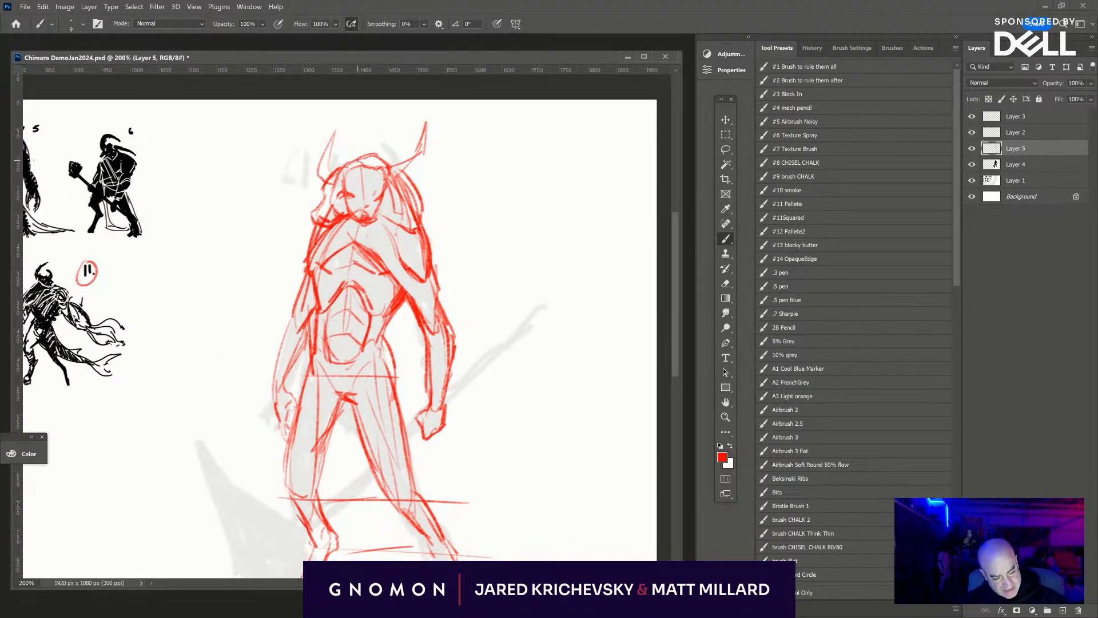
pyautogui.moveTo(357, 157); pyautogui.dragTo(408, 162)
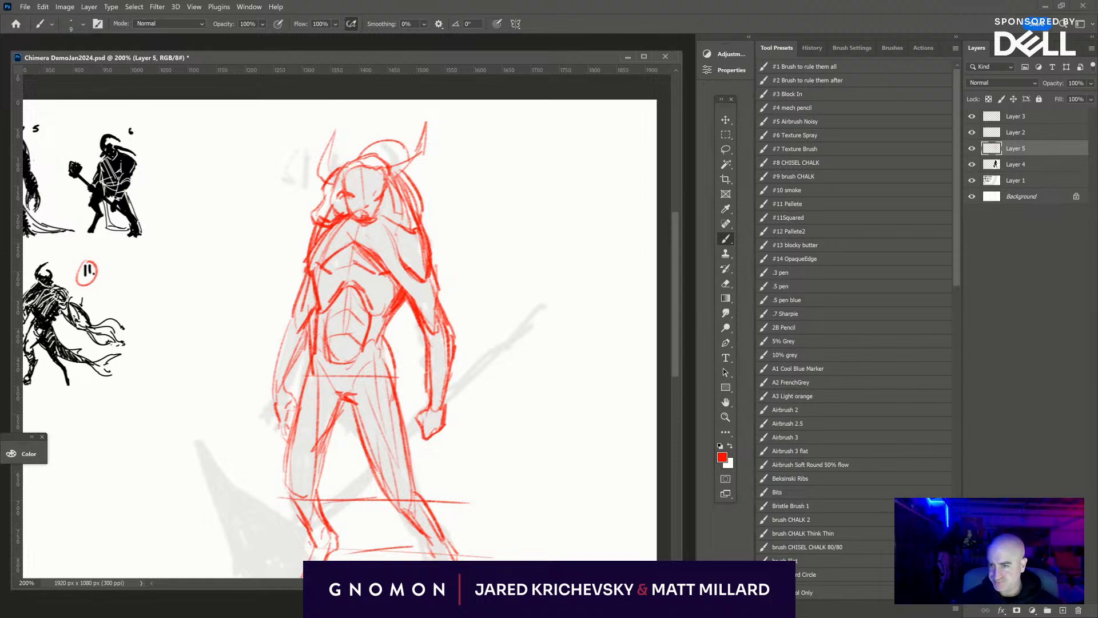
pyautogui.hotkey('alt', 'Tab')
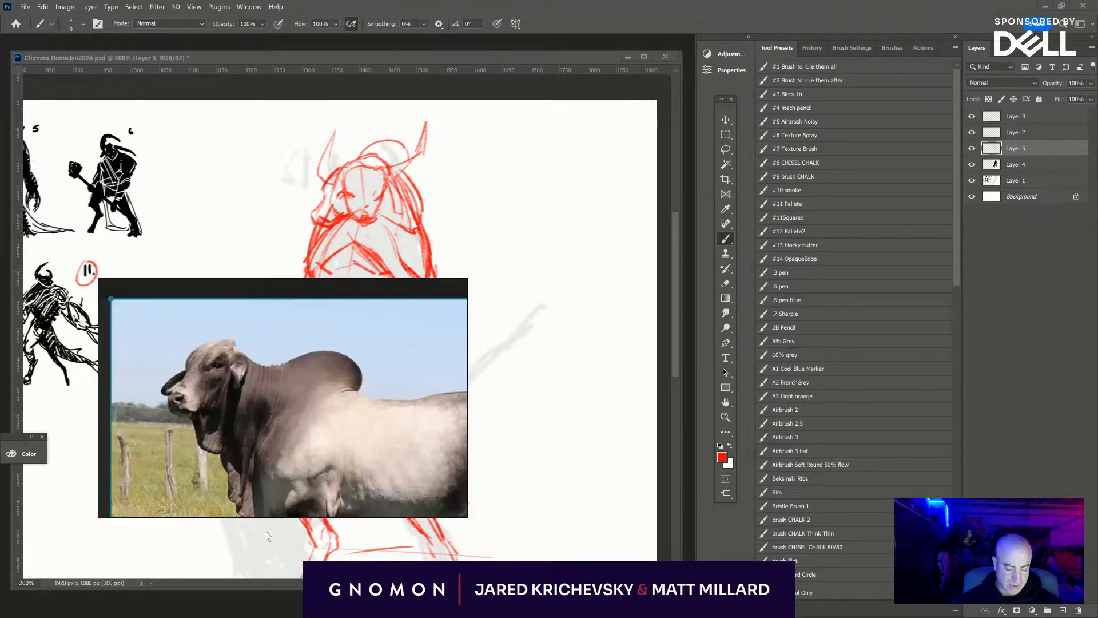
# - Rework the line under the muzzle and extend the hump down behind the right-hand horn, following the bull reference
pyautogui.moveTo(267, 407); pyautogui.dragTo(216, 344)
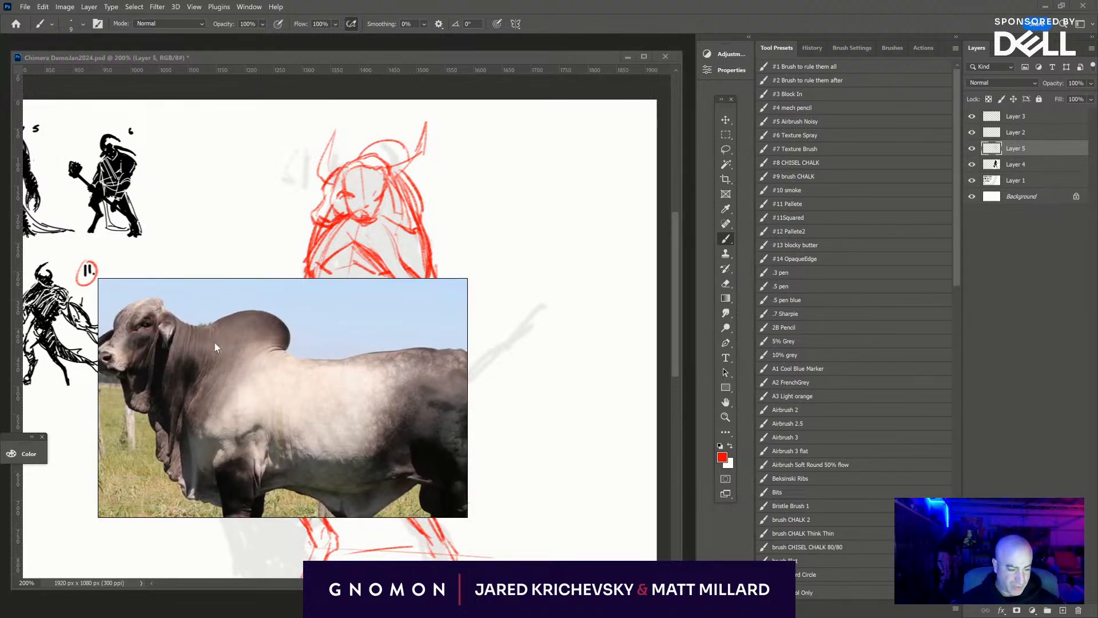
pyautogui.click(350, 221)
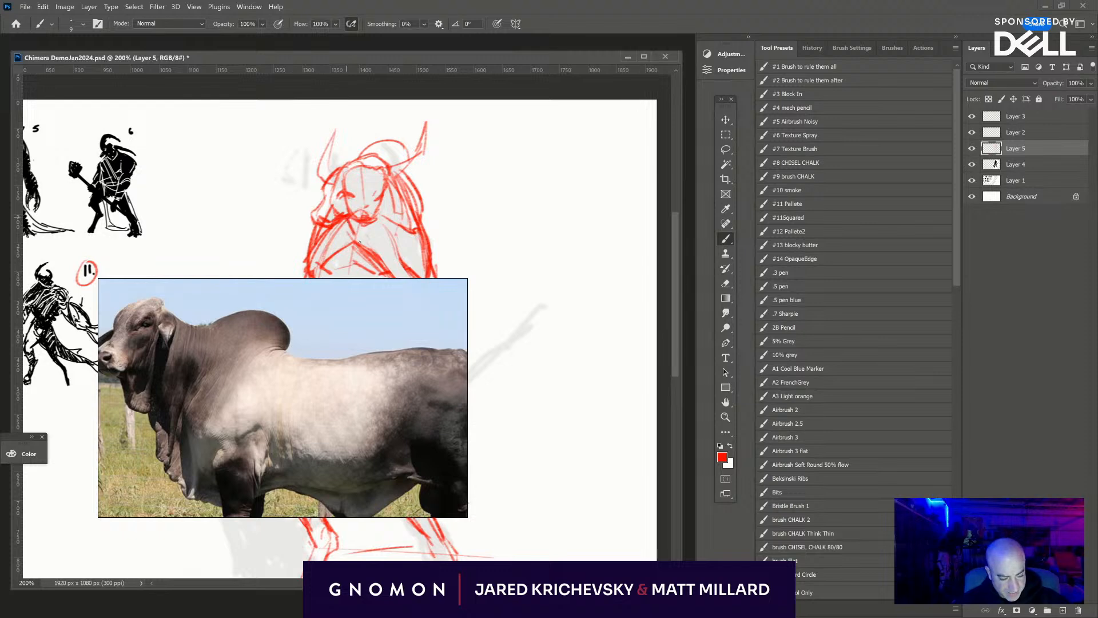
pyautogui.moveTo(384, 221)
pyautogui.mouseDown()
pyautogui.moveTo(377, 233)
pyautogui.moveTo(389, 227)
pyautogui.mouseUp()
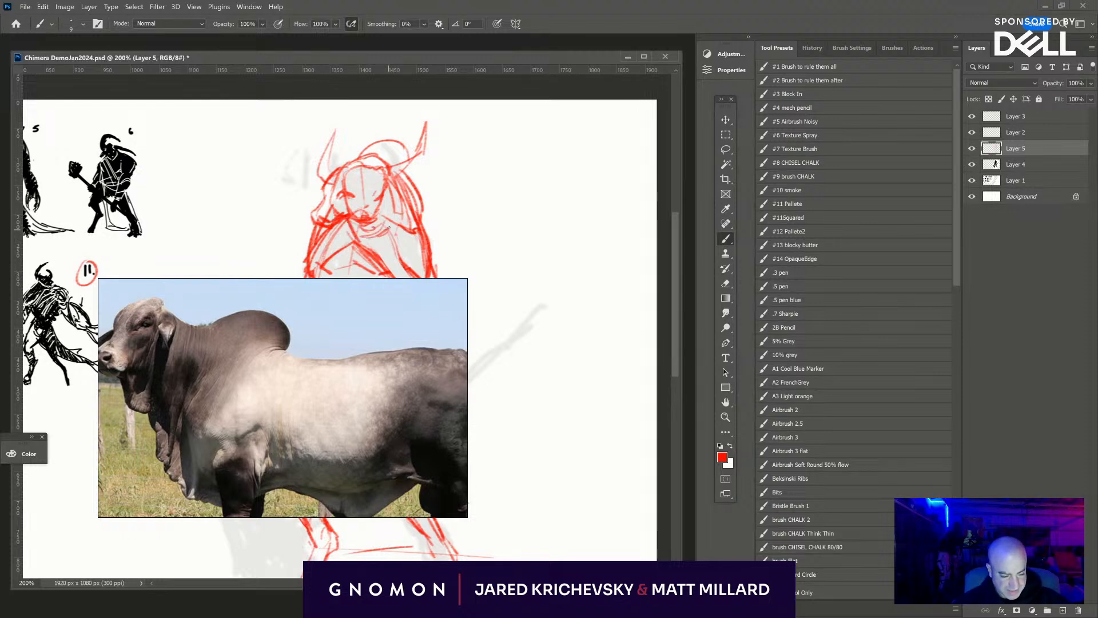
pyautogui.moveTo(399, 132)
pyautogui.mouseDown()
pyautogui.moveTo(413, 162)
pyautogui.moveTo(417, 192)
pyautogui.moveTo(401, 142)
pyautogui.moveTo(418, 195)
pyautogui.mouseUp()
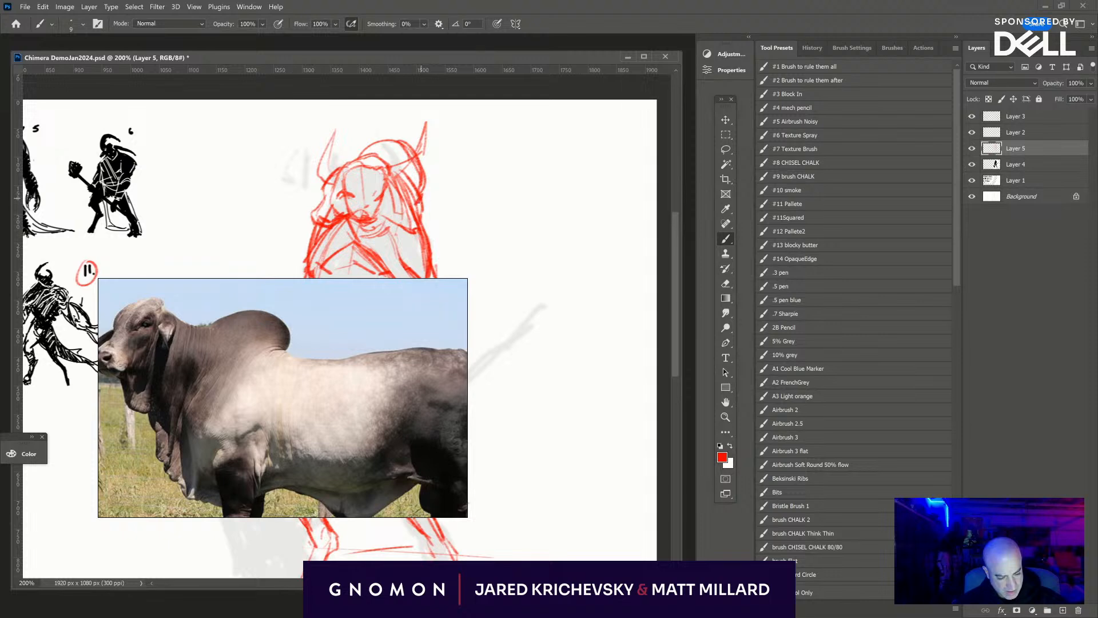
pyautogui.moveTo(425, 180); pyautogui.dragTo(416, 209)
pyautogui.moveTo(428, 170); pyautogui.dragTo(424, 198)
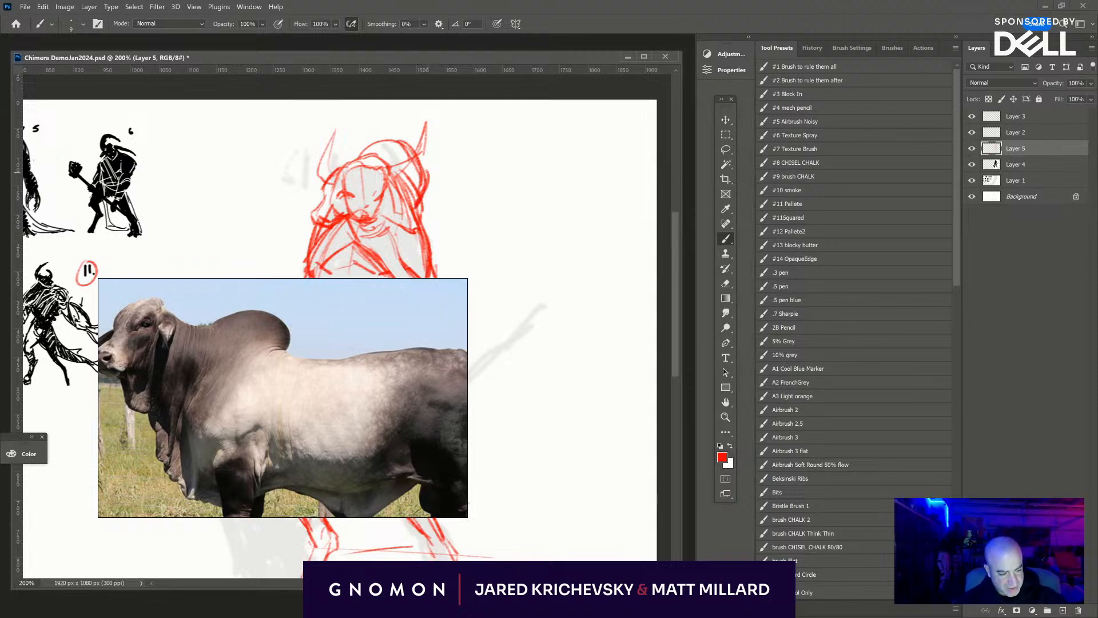
pyautogui.moveTo(411, 149)
pyautogui.mouseDown()
pyautogui.moveTo(425, 183)
pyautogui.moveTo(424, 250)
pyautogui.mouseUp()
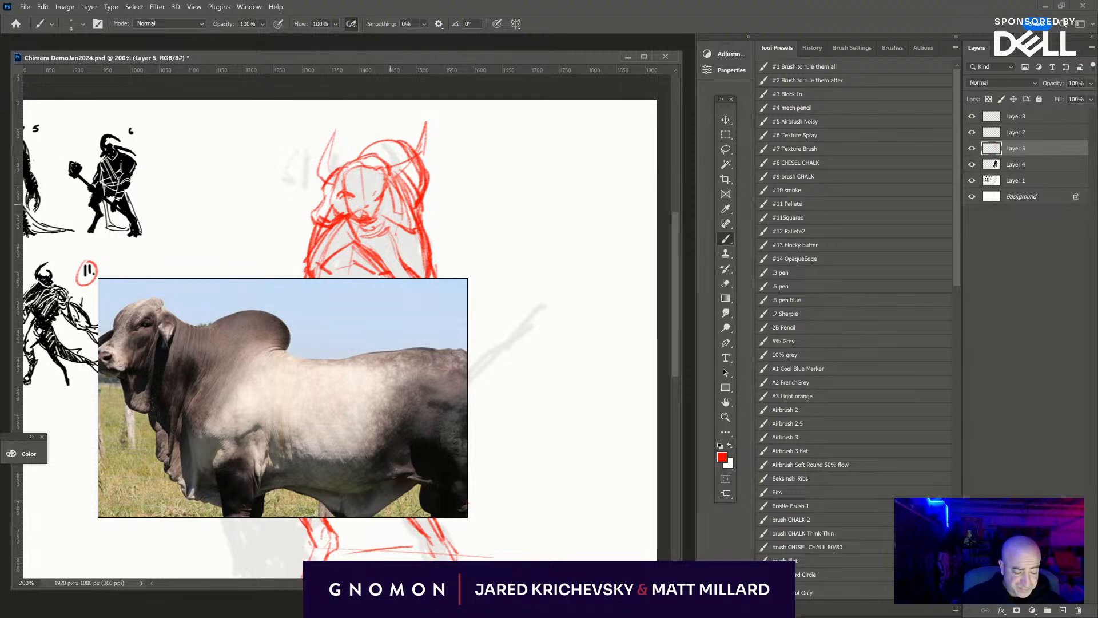
# - Narrow the bull reference photo to a small window around the head and neck, clear of the sketched figure
pyautogui.moveTo(467, 312); pyautogui.dragTo(201, 258)
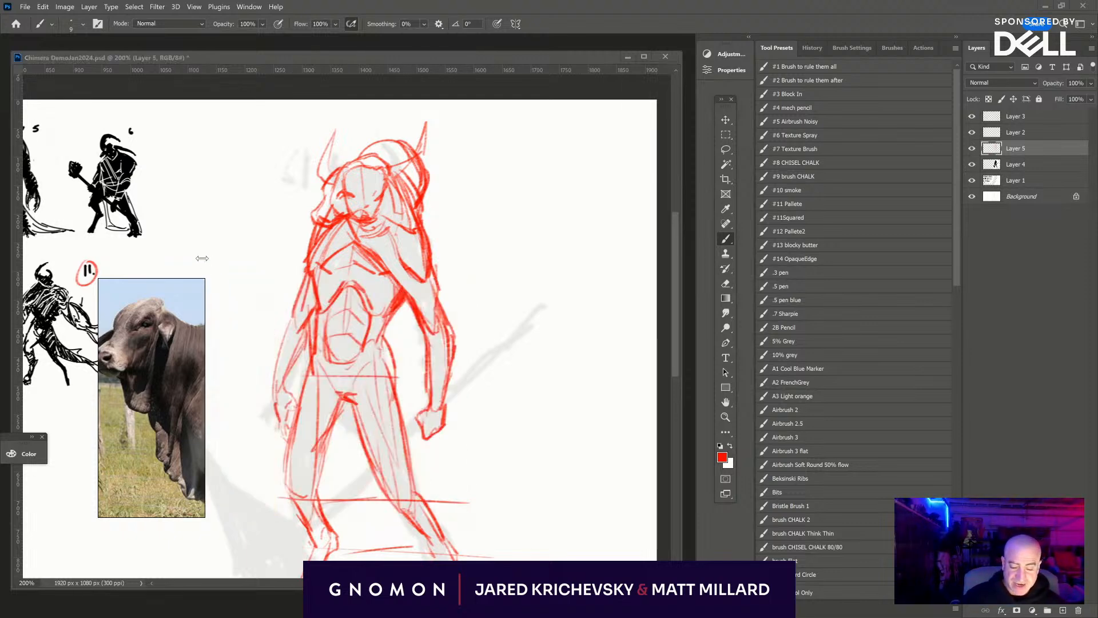
pyautogui.moveTo(98, 297); pyautogui.dragTo(39, 297)
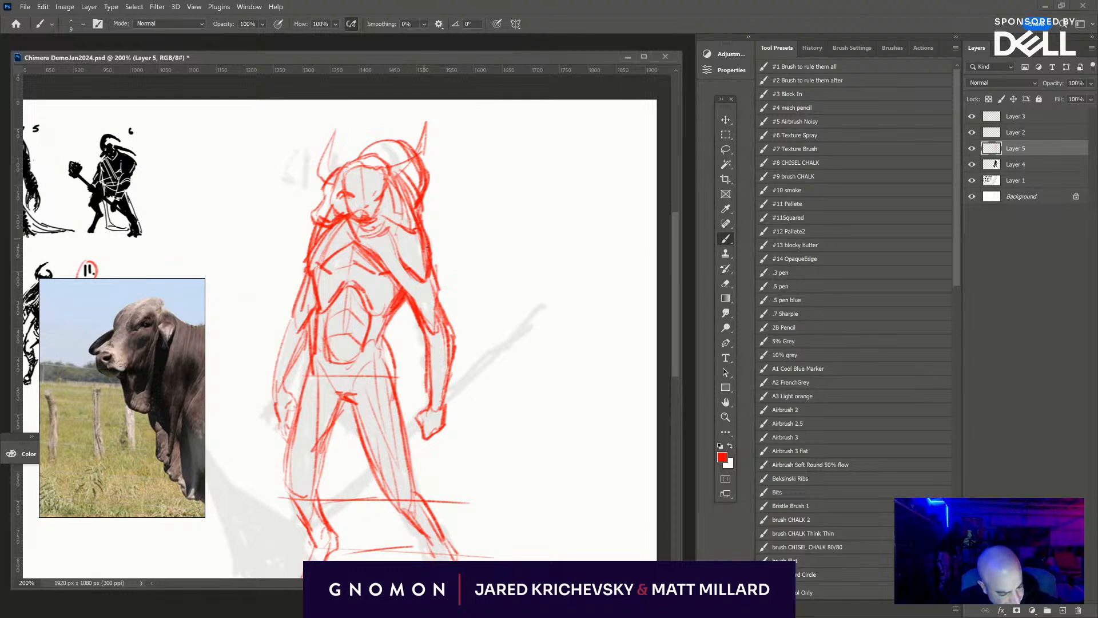
# - Redraw the inner thigh of the left-hand leg and the angled crease lines at both hips
pyautogui.moveTo(472, 349)
pyautogui.mouseDown()
pyautogui.moveTo(517, 211)
pyautogui.moveTo(552, 221)
pyautogui.mouseUp()
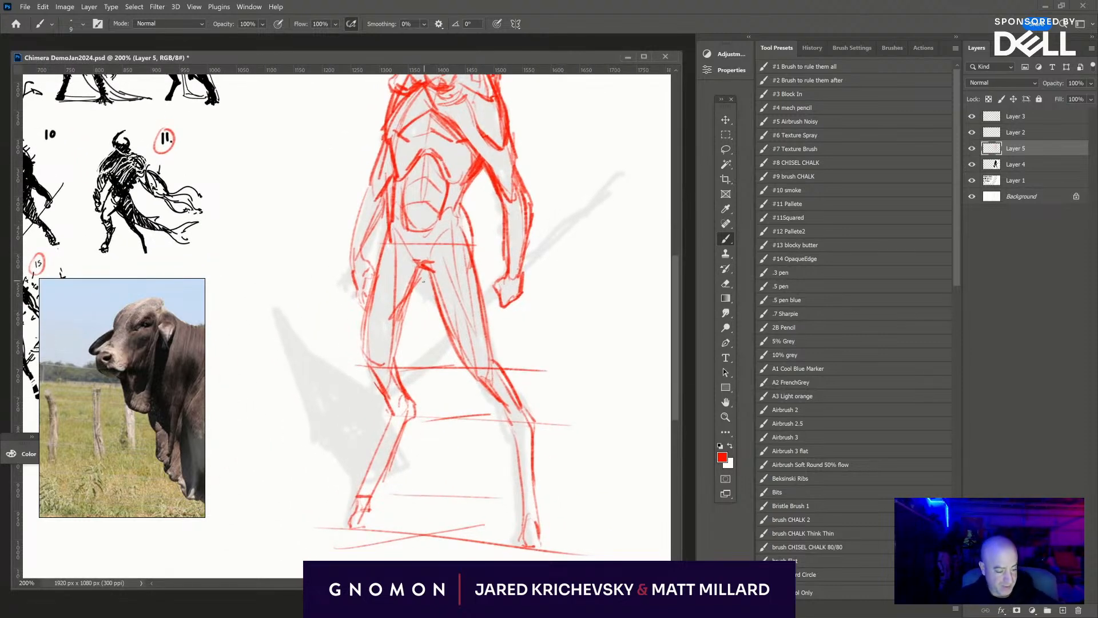
pyautogui.moveTo(423, 278); pyautogui.dragTo(391, 361)
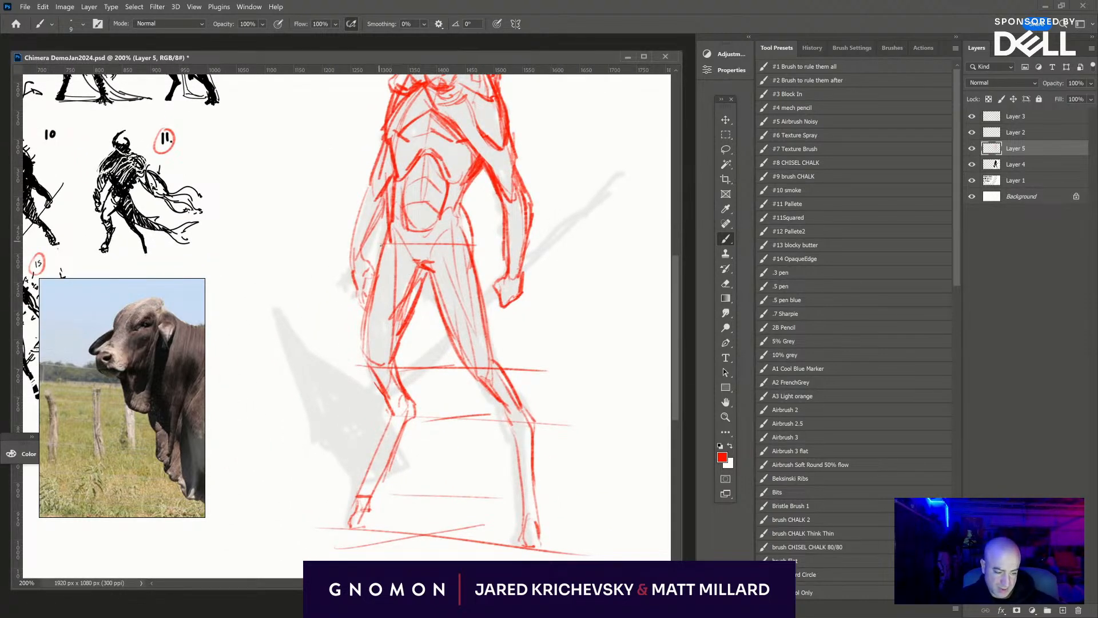
pyautogui.moveTo(380, 245)
pyautogui.mouseDown()
pyautogui.moveTo(387, 225)
pyautogui.moveTo(392, 264)
pyautogui.moveTo(465, 237)
pyautogui.mouseUp()
# - Draw the right-hand fist's grip and the weapon shaft rising diagonally behind it along the grey silhouette
pyautogui.moveTo(495, 286); pyautogui.dragTo(478, 301)
pyautogui.moveTo(477, 301); pyautogui.dragTo(471, 322)
pyautogui.moveTo(496, 305); pyautogui.dragTo(464, 319)
pyautogui.moveTo(536, 278)
pyautogui.mouseDown()
pyautogui.moveTo(523, 289)
pyautogui.moveTo(575, 219)
pyautogui.mouseUp()
pyautogui.moveTo(553, 258); pyautogui.dragTo(626, 171)
pyautogui.moveTo(582, 214)
pyautogui.mouseDown()
pyautogui.moveTo(640, 162)
pyautogui.moveTo(632, 168)
pyautogui.mouseUp()
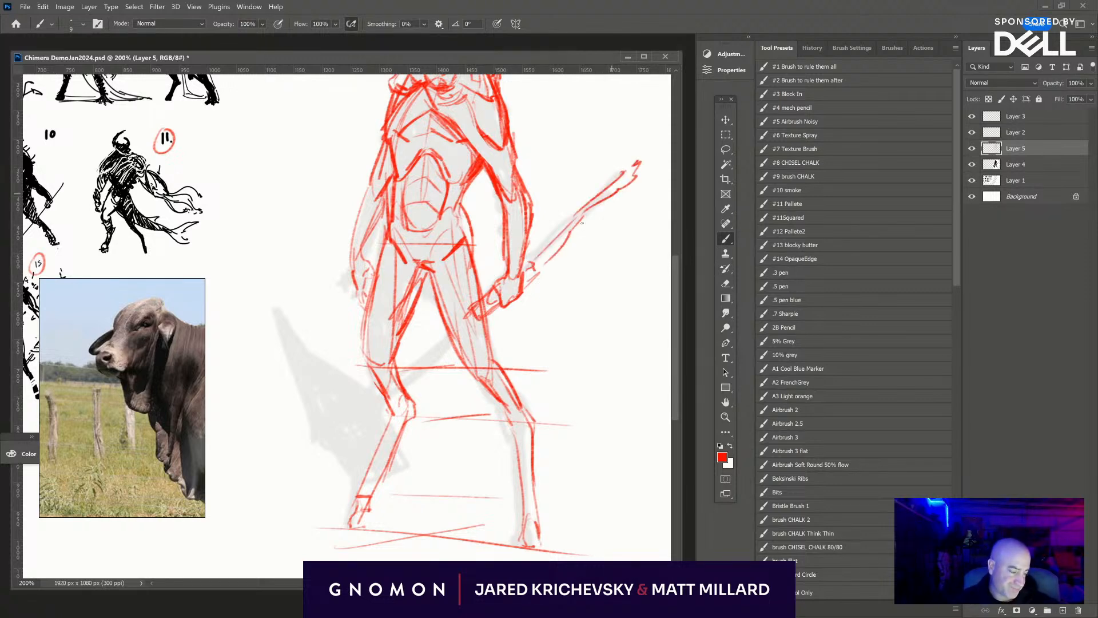
# - Extend the weapon shaft diagonally down across the legs and rough in the first edges of the large axe head
pyautogui.moveTo(486, 316); pyautogui.dragTo(423, 371)
pyautogui.moveTo(467, 312)
pyautogui.mouseDown()
pyautogui.moveTo(387, 389)
pyautogui.moveTo(345, 406)
pyautogui.mouseUp()
pyautogui.moveTo(426, 373)
pyautogui.mouseDown()
pyautogui.moveTo(350, 407)
pyautogui.moveTo(331, 459)
pyautogui.mouseUp()
pyautogui.moveTo(360, 425); pyautogui.dragTo(334, 464)
pyautogui.moveTo(341, 408)
pyautogui.mouseDown()
pyautogui.moveTo(312, 397)
pyautogui.moveTo(346, 401)
pyautogui.moveTo(338, 368)
pyautogui.moveTo(293, 375)
pyautogui.moveTo(318, 358)
pyautogui.mouseUp()
pyautogui.moveTo(368, 408)
pyautogui.mouseDown()
pyautogui.moveTo(337, 462)
pyautogui.moveTo(305, 391)
pyautogui.moveTo(361, 415)
pyautogui.mouseUp()
pyautogui.moveTo(292, 373); pyautogui.dragTo(275, 320)
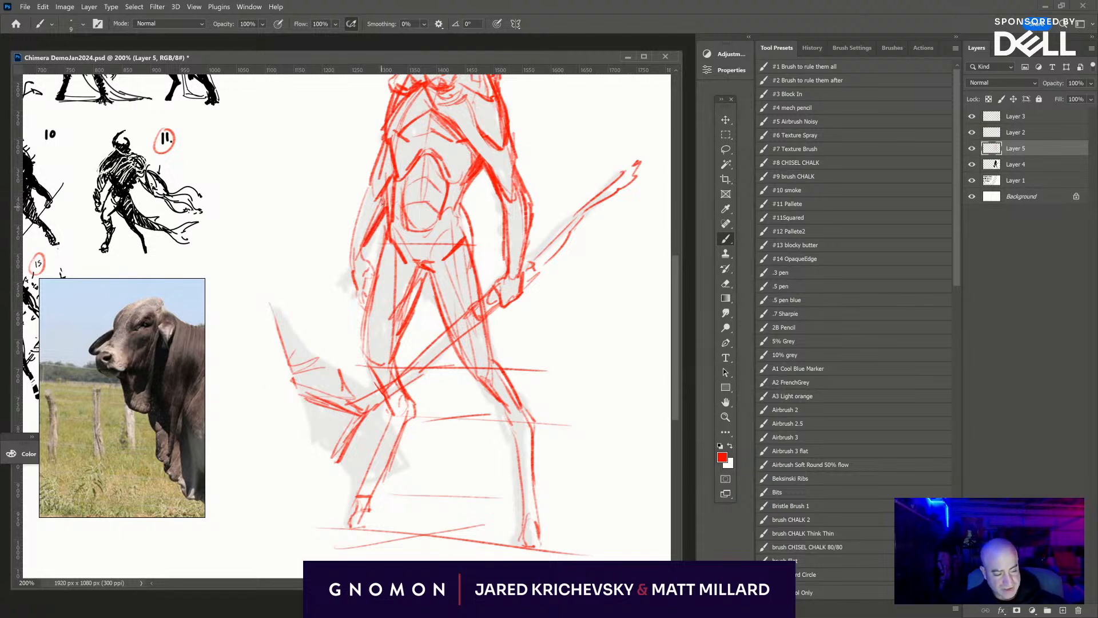
# - Strengthen the outline of the left-hand arm and shoulder and the right-hand side of the waist
pyautogui.moveTo(383, 204); pyautogui.dragTo(384, 188)
pyautogui.moveTo(501, 289); pyautogui.dragTo(497, 372)
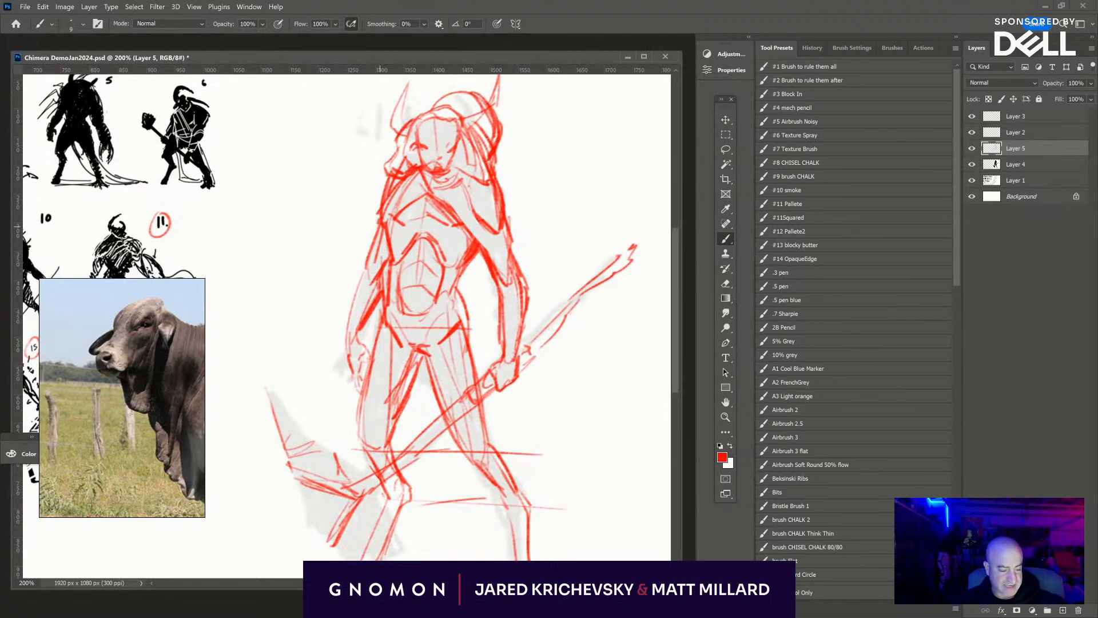
pyautogui.moveTo(383, 225)
pyautogui.mouseDown()
pyautogui.moveTo(394, 245)
pyautogui.moveTo(385, 178)
pyautogui.mouseUp()
pyautogui.moveTo(669, 341); pyautogui.dragTo(715, 262)
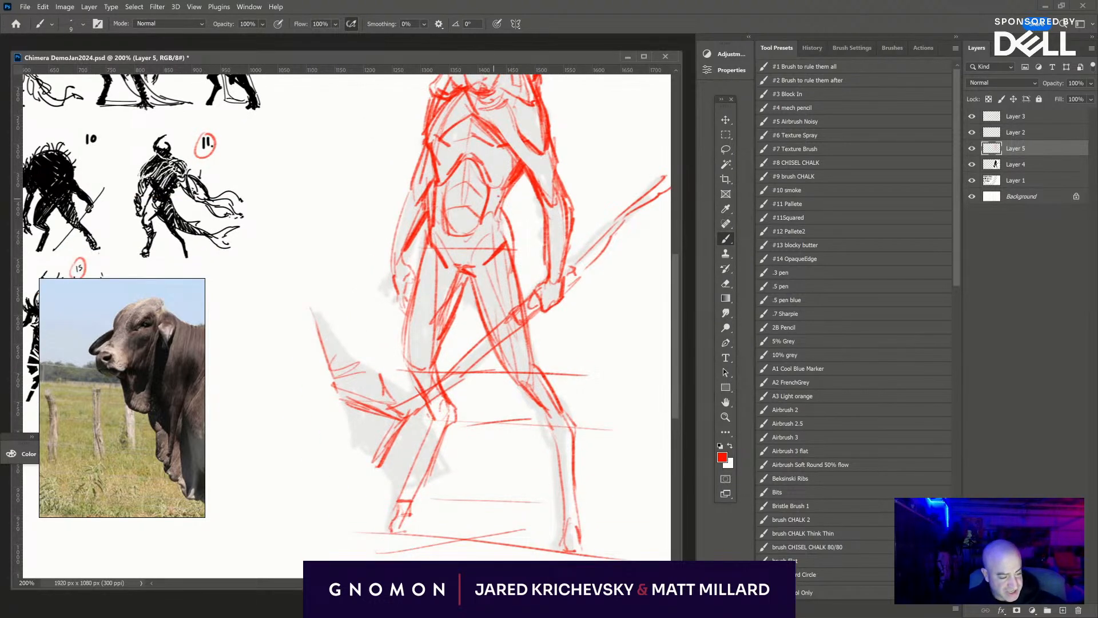
pyautogui.moveTo(509, 187)
pyautogui.mouseDown()
pyautogui.moveTo(501, 212)
pyautogui.moveTo(513, 258)
pyautogui.mouseUp()
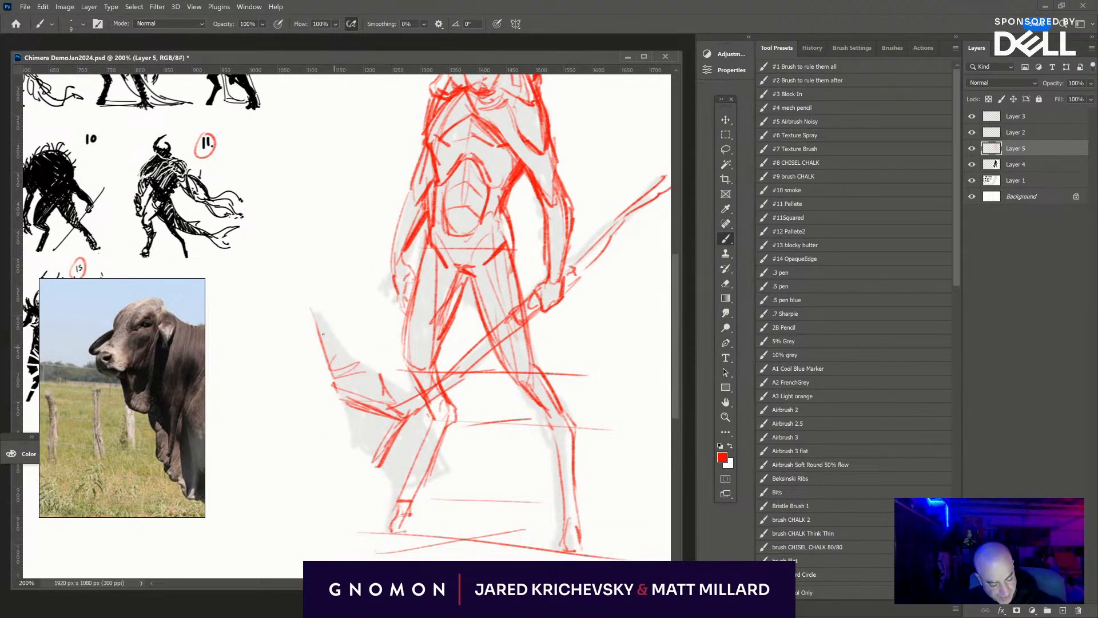
# - Complete the axe blade's jagged outline with chipped inner facets and accent the right-hand knee
pyautogui.moveTo(312, 307)
pyautogui.mouseDown()
pyautogui.moveTo(393, 385)
pyautogui.moveTo(445, 459)
pyautogui.moveTo(426, 489)
pyautogui.moveTo(392, 490)
pyautogui.mouseUp()
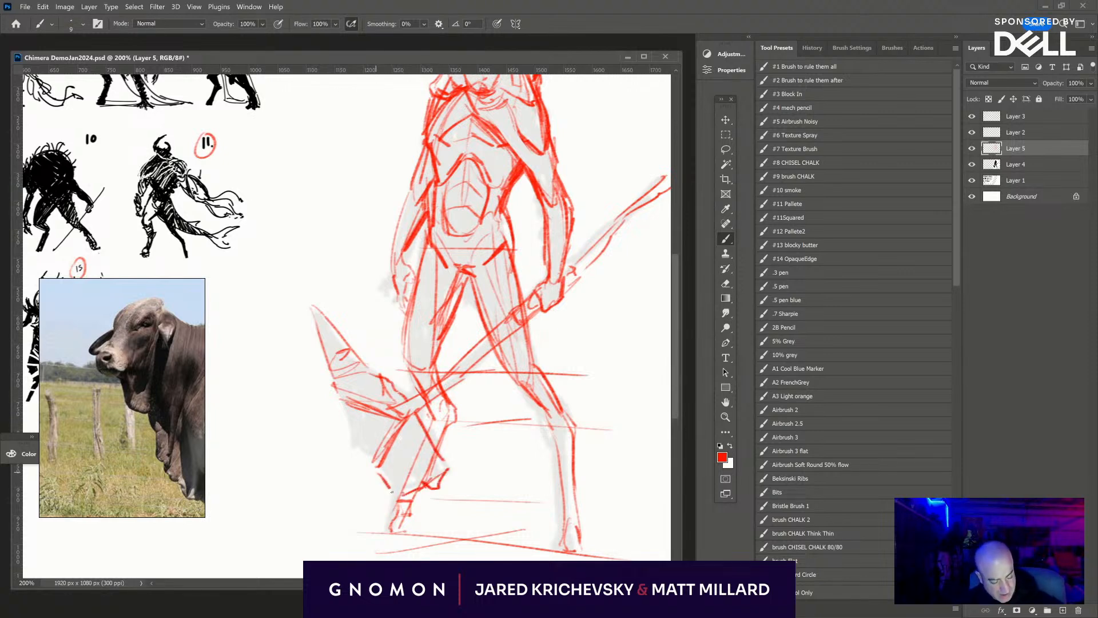
pyautogui.moveTo(360, 452)
pyautogui.mouseDown()
pyautogui.moveTo(368, 458)
pyautogui.moveTo(339, 401)
pyautogui.moveTo(368, 427)
pyautogui.moveTo(360, 423)
pyautogui.mouseUp()
pyautogui.moveTo(337, 371); pyautogui.dragTo(352, 385)
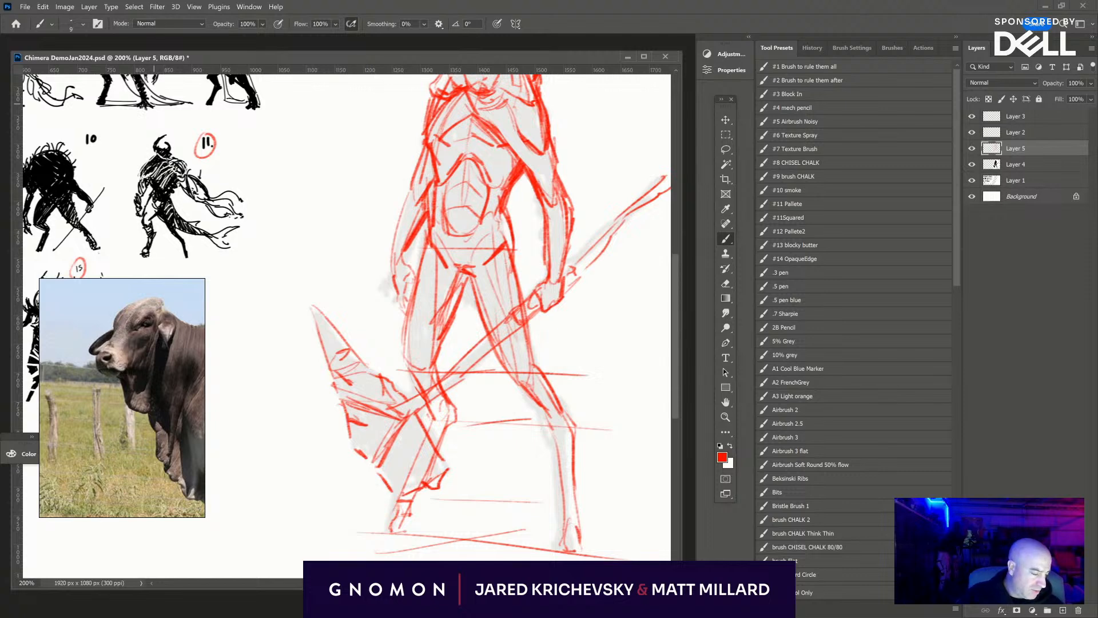
pyautogui.moveTo(508, 375)
pyautogui.mouseDown()
pyautogui.moveTo(525, 384)
pyautogui.moveTo(531, 343)
pyautogui.mouseUp()
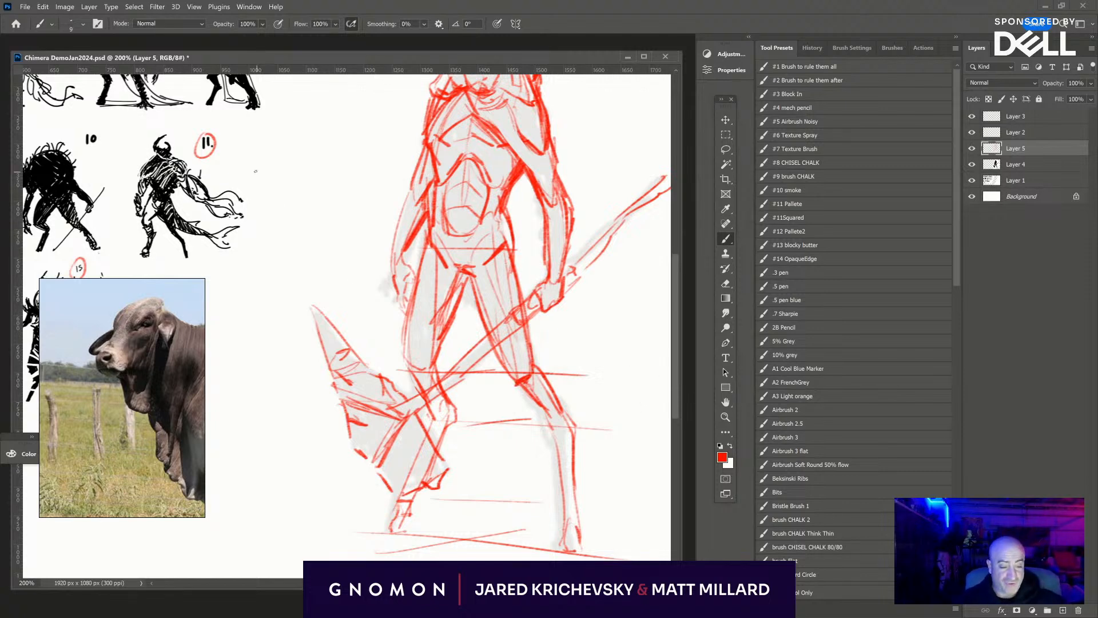
# - Handwrite the red note "Drawing is Re Drawing" in the empty space beside the figure
pyautogui.moveTo(255, 171)
pyautogui.mouseDown()
pyautogui.moveTo(260, 183)
pyautogui.moveTo(319, 146)
pyautogui.moveTo(332, 168)
pyautogui.moveTo(293, 223)
pyautogui.moveTo(340, 186)
pyautogui.moveTo(369, 182)
pyautogui.mouseUp()
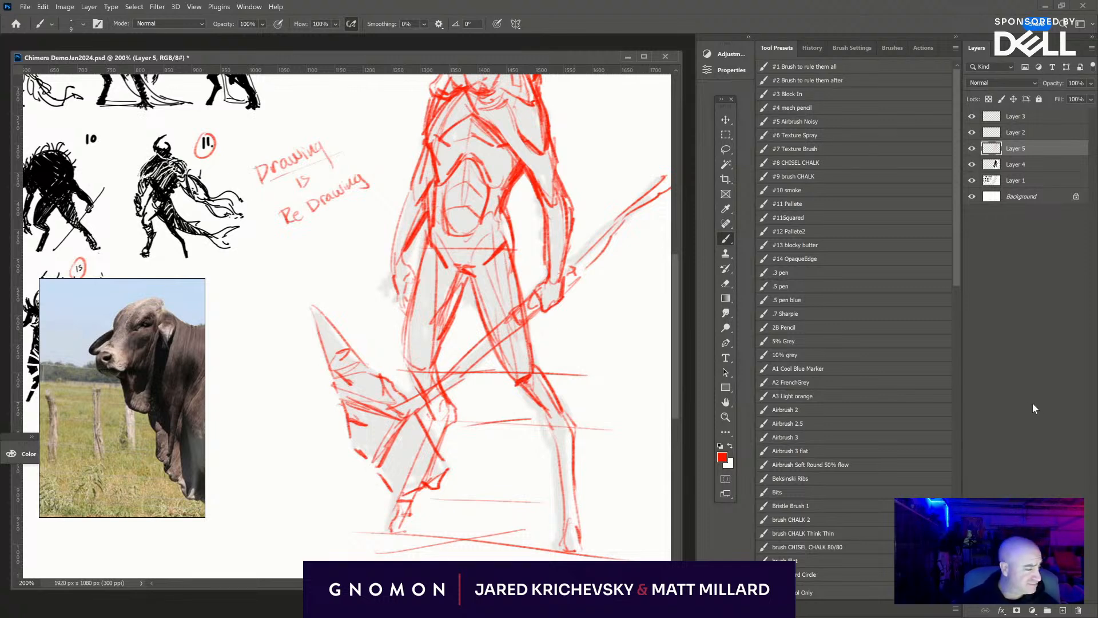
pyautogui.click(808, 108)
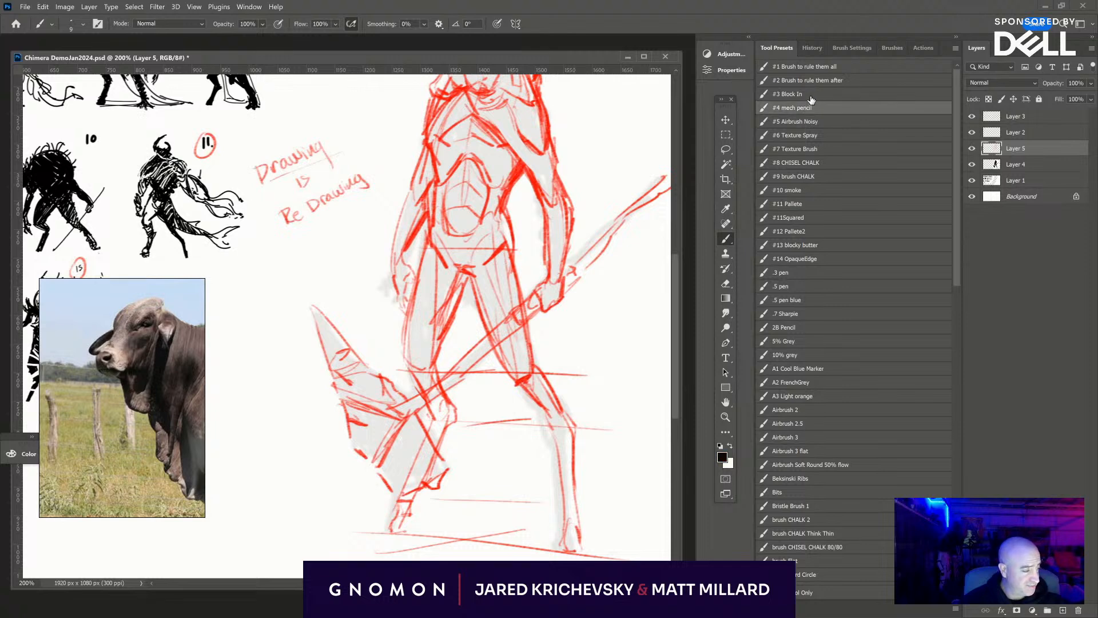
pyautogui.click(813, 94)
pyautogui.moveTo(252, 165); pyautogui.dragTo(289, 226)
pyautogui.hotkey('ctrl', 'z')
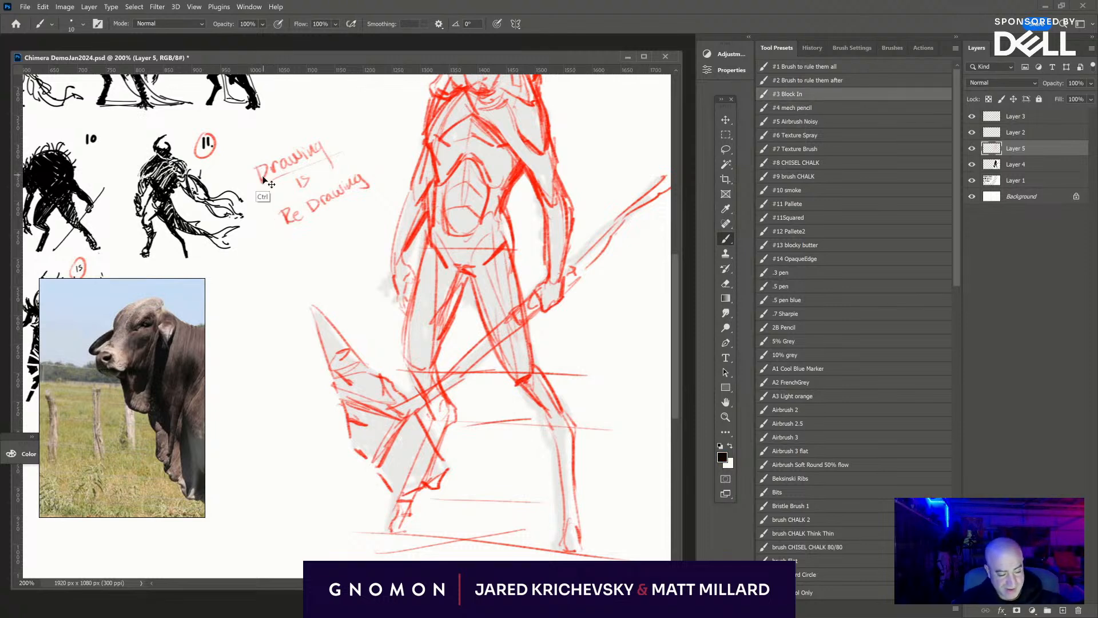
pyautogui.press('e')
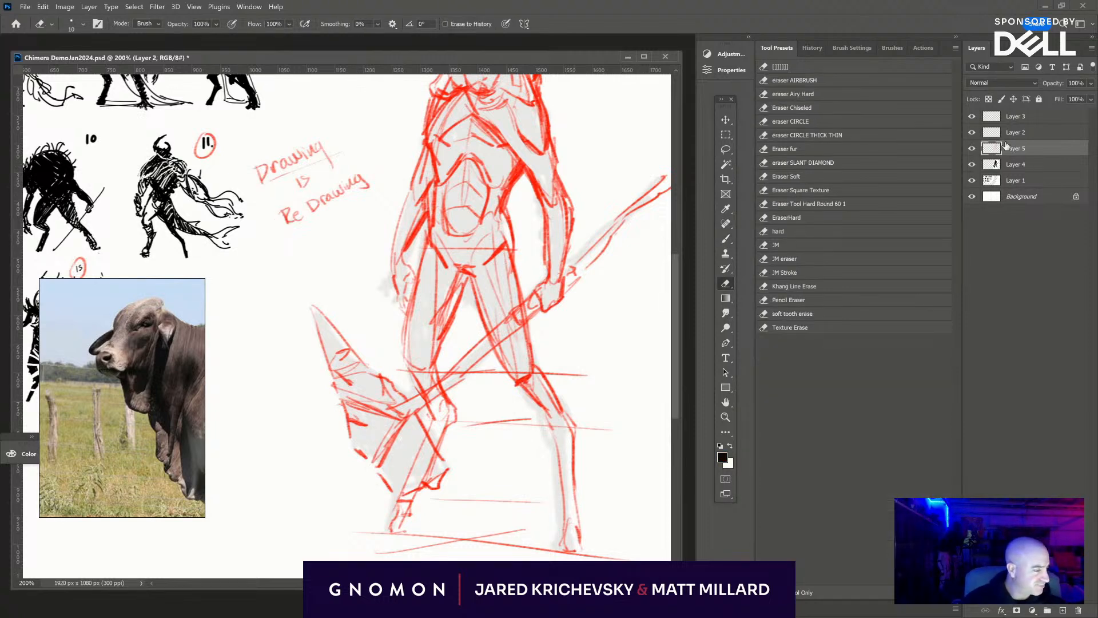
# - Merge the red sketch on Layer 5 and the grey silhouette on Layer 4 into a single layer
pyautogui.click(1014, 132)
pyautogui.click(971, 148)
pyautogui.click(971, 151)
pyautogui.click(1017, 151)
pyautogui.click(1021, 167)
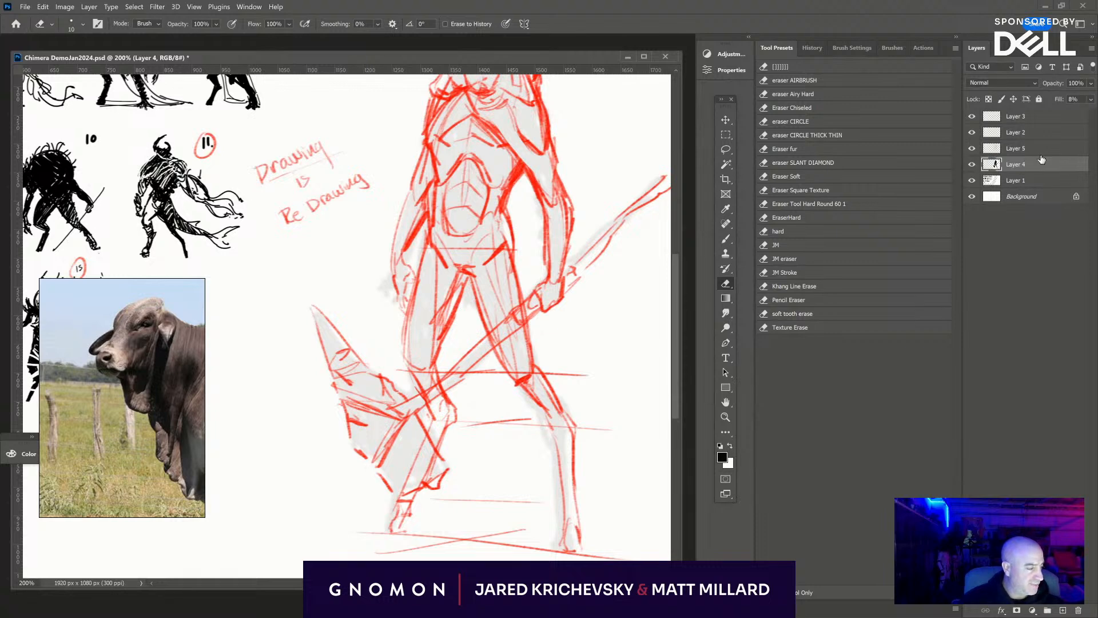
pyautogui.click(1044, 153)
pyautogui.hotkey('ctrl', 'e')
pyautogui.hotkey('ctrl', 'z')
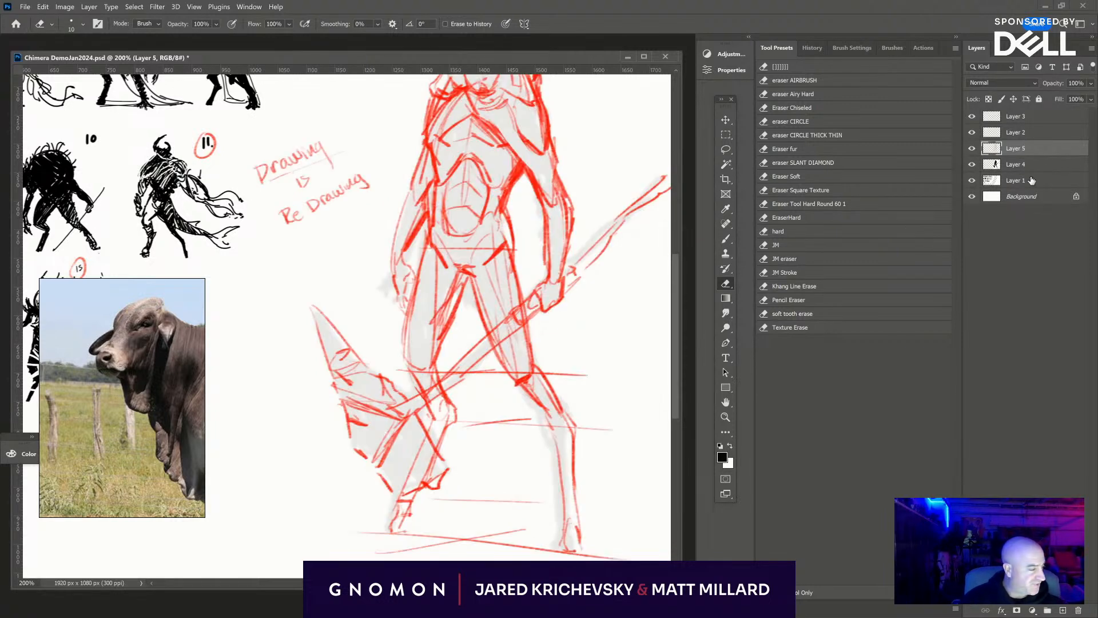
pyautogui.keyDown('ctrl'); pyautogui.click(1041, 166); pyautogui.keyUp('ctrl')
pyautogui.hotkey('ctrl', 'e')
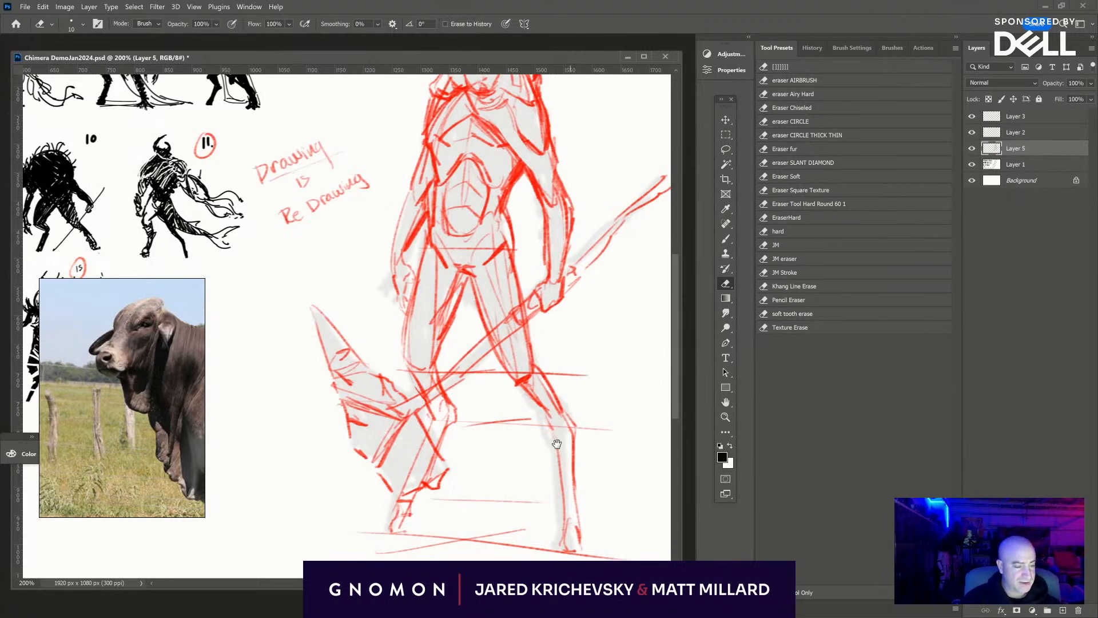
# - Lower the merged sketch layer's fill until the drawing is a faint underlay, and add a new empty layer above it
pyautogui.moveTo(556, 444); pyautogui.dragTo(472, 542)
pyautogui.hotkey('ctrl', '-')
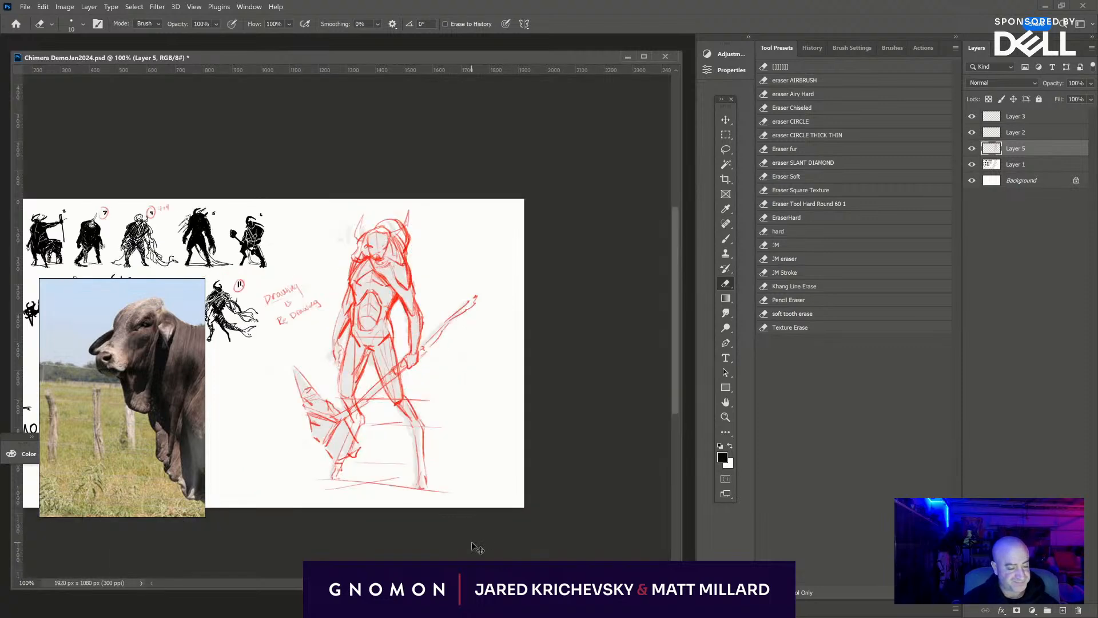
pyautogui.moveTo(530, 425); pyautogui.dragTo(685, 355)
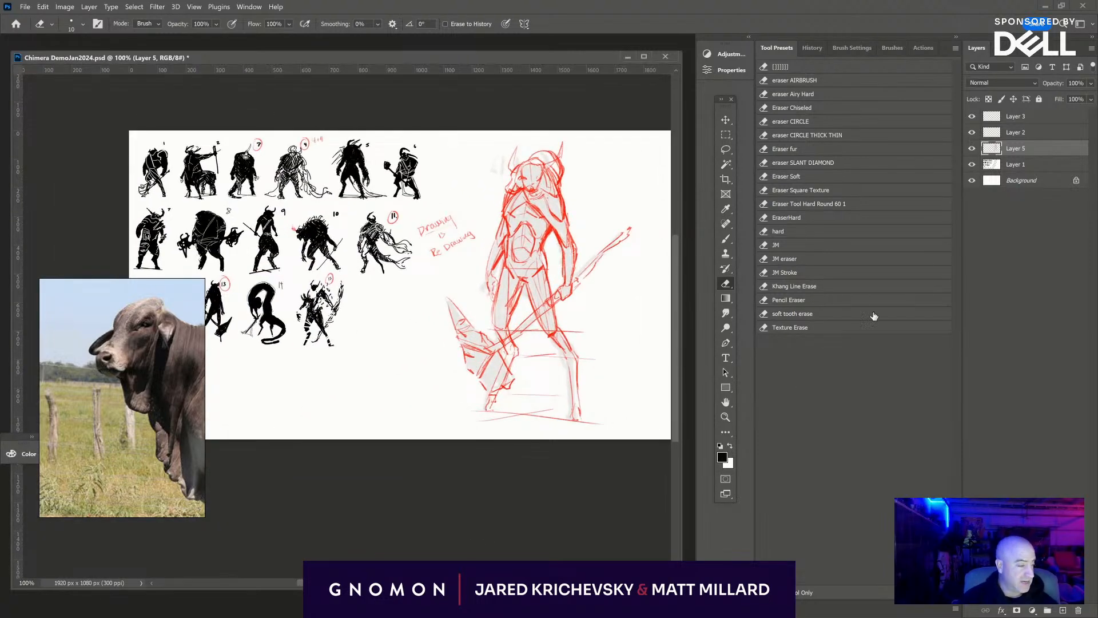
pyautogui.click(1091, 99)
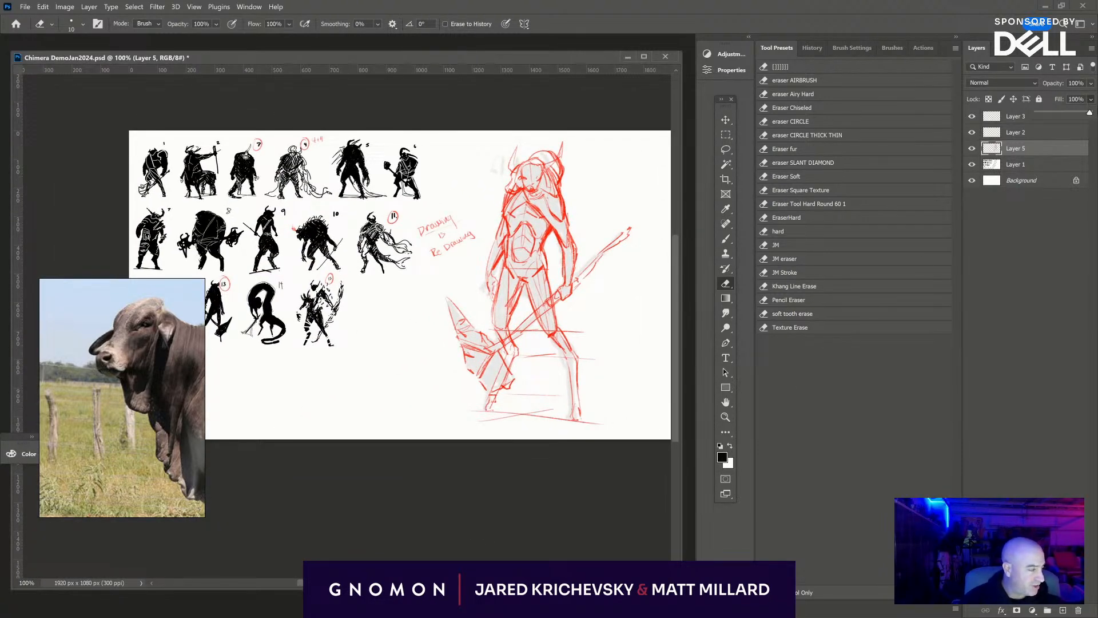
pyautogui.moveTo(1040, 117); pyautogui.dragTo(1048, 111)
pyautogui.moveTo(547, 474); pyautogui.dragTo(429, 469)
pyautogui.hotkey('ctrl', 'shift', 'alt', 'n')
# - Set up the #4 mech pencil brush with bright red as the drawing colour for refining the creature's head
pyautogui.hotkey('ctrl', '+')
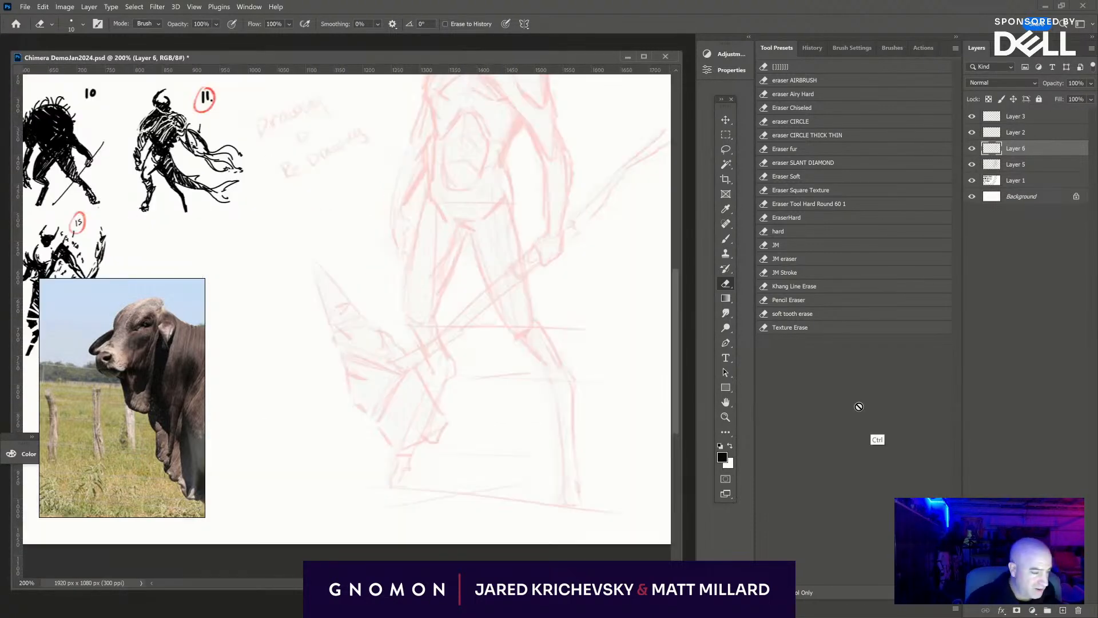
pyautogui.hotkey('ctrl', '+')
pyautogui.moveTo(524, 228); pyautogui.dragTo(412, 507)
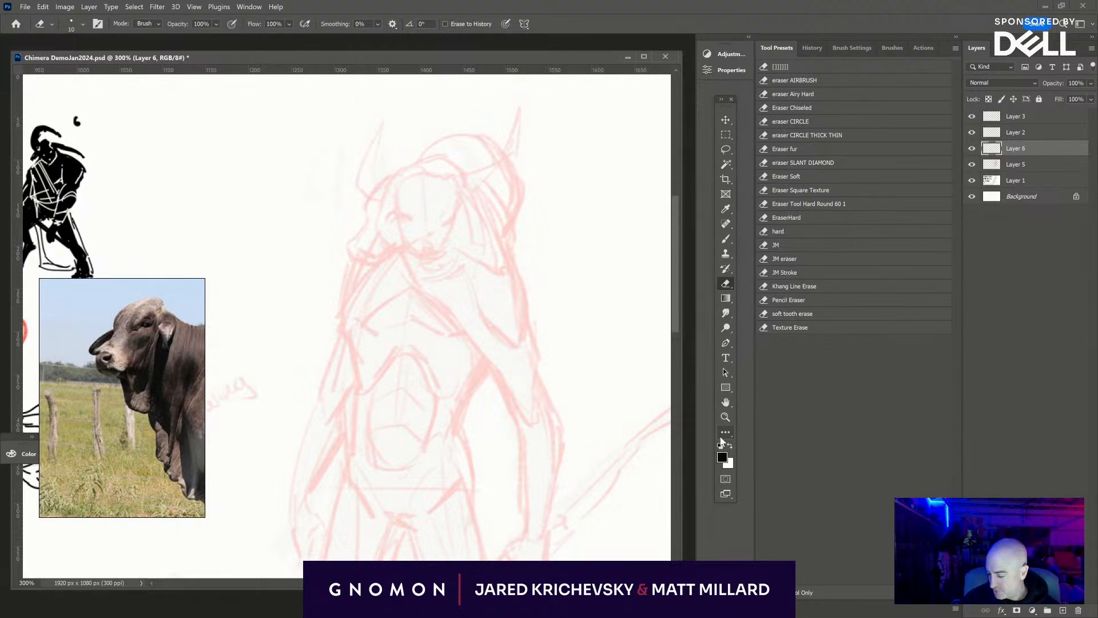
pyautogui.press('b')
pyautogui.click(805, 108)
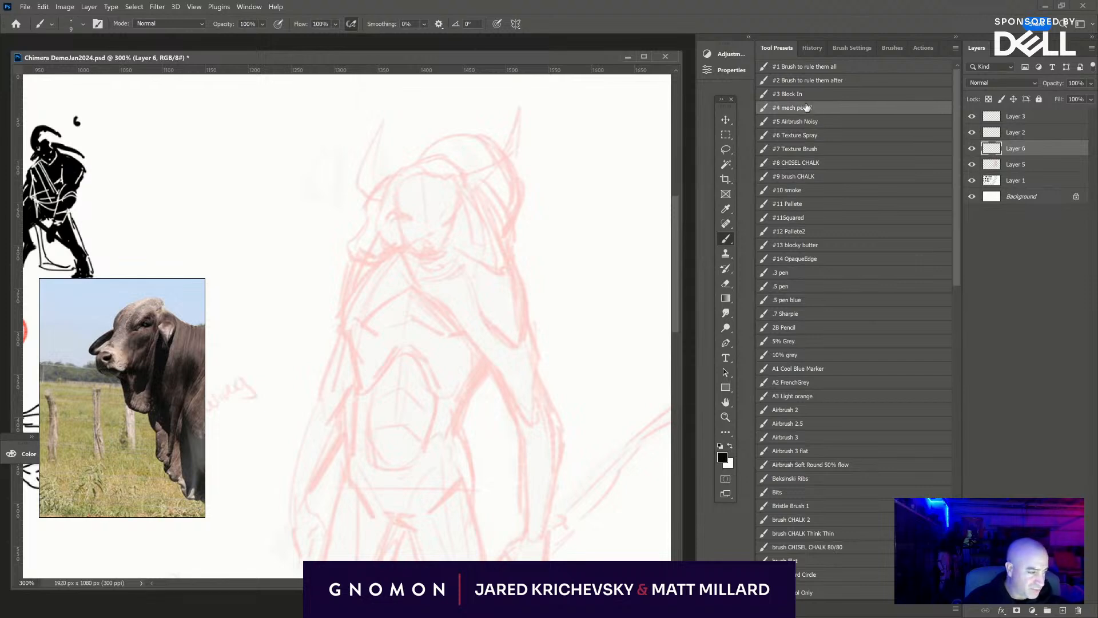
pyautogui.moveTo(403, 217); pyautogui.dragTo(411, 222)
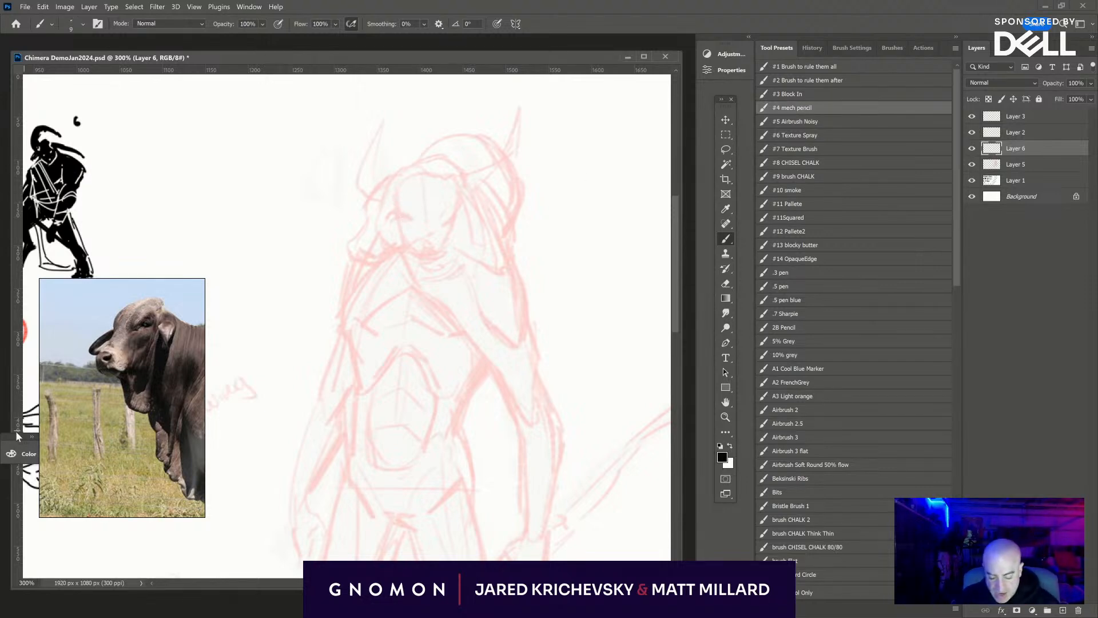
pyautogui.click(25, 454)
pyautogui.moveTo(159, 550); pyautogui.dragTo(168, 550)
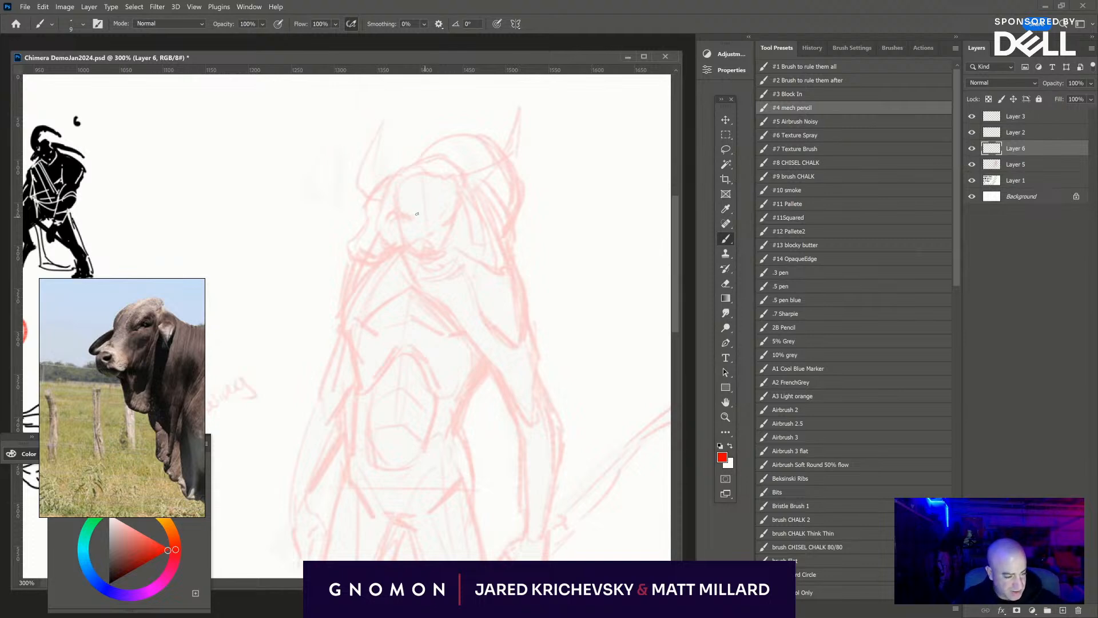
# - Redraw the creature's face over the faded rough with a smaller brush: eyes, brow, snout, nostrils, mouth and jawline
pyautogui.moveTo(404, 217); pyautogui.dragTo(403, 218)
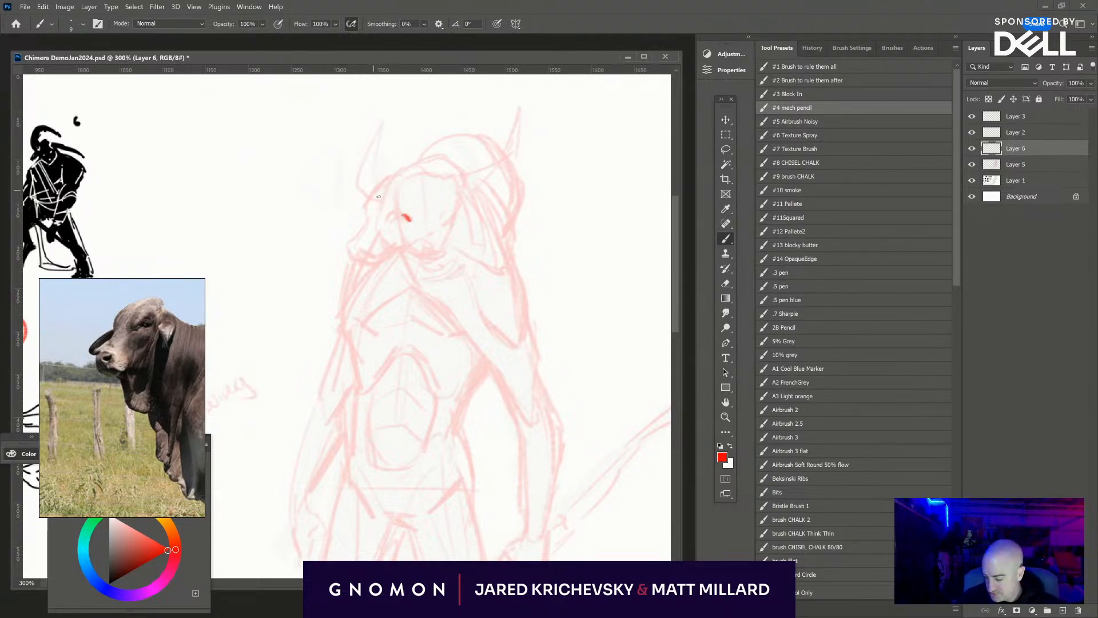
pyautogui.press('[')
pyautogui.press('[')
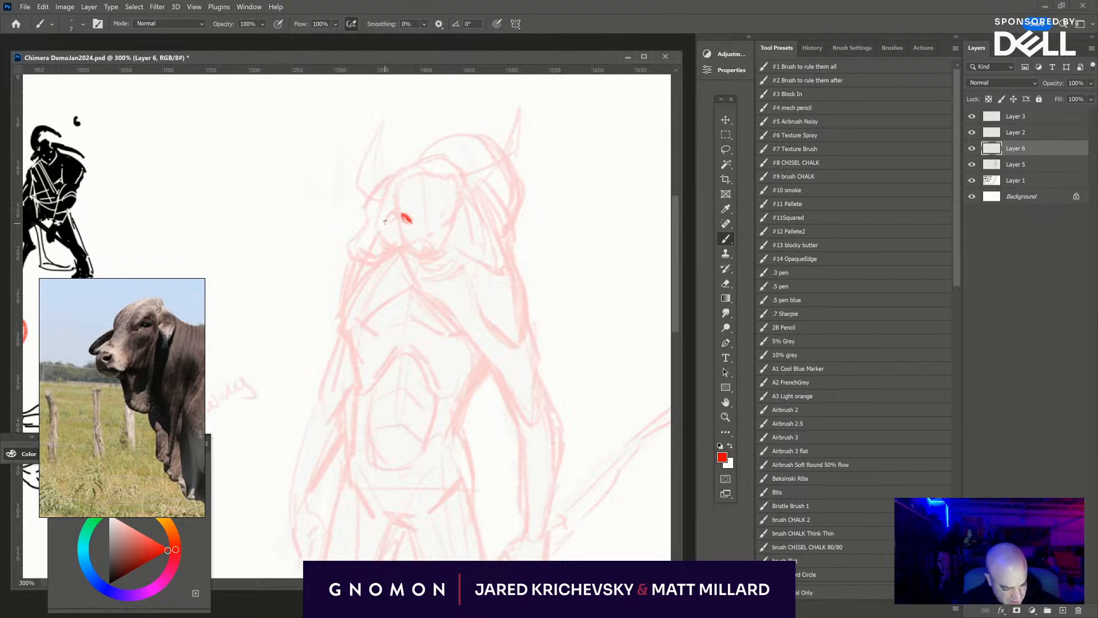
pyautogui.moveTo(384, 221); pyautogui.dragTo(387, 232)
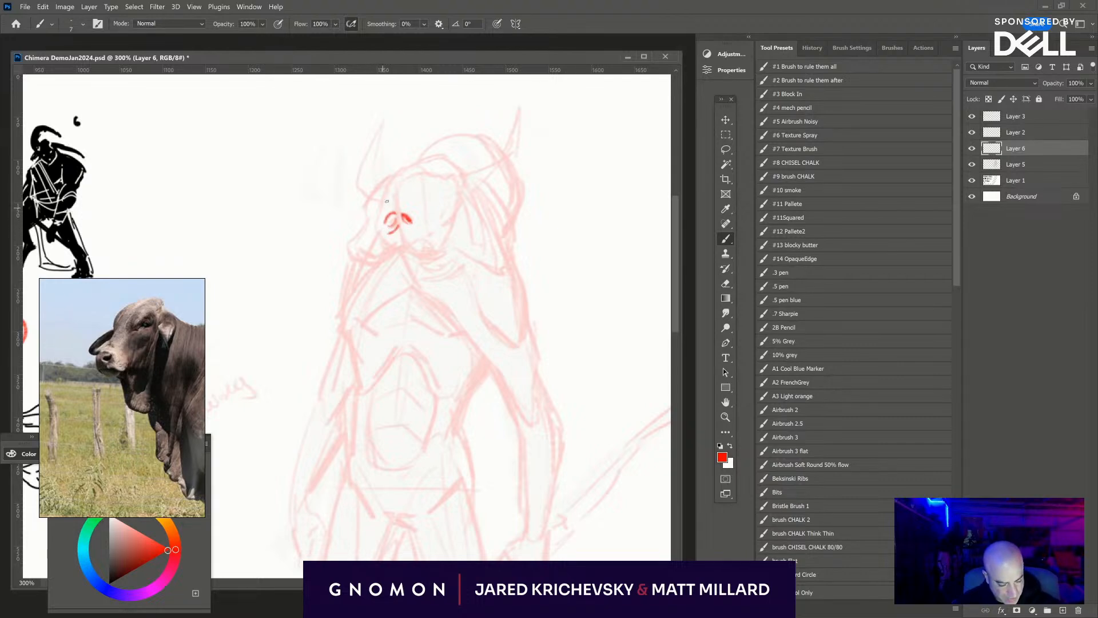
pyautogui.moveTo(366, 208); pyautogui.dragTo(395, 176)
pyautogui.moveTo(366, 217)
pyautogui.mouseDown()
pyautogui.moveTo(343, 258)
pyautogui.moveTo(358, 252)
pyautogui.moveTo(361, 264)
pyautogui.moveTo(381, 266)
pyautogui.moveTo(370, 275)
pyautogui.moveTo(389, 259)
pyautogui.moveTo(365, 273)
pyautogui.mouseUp()
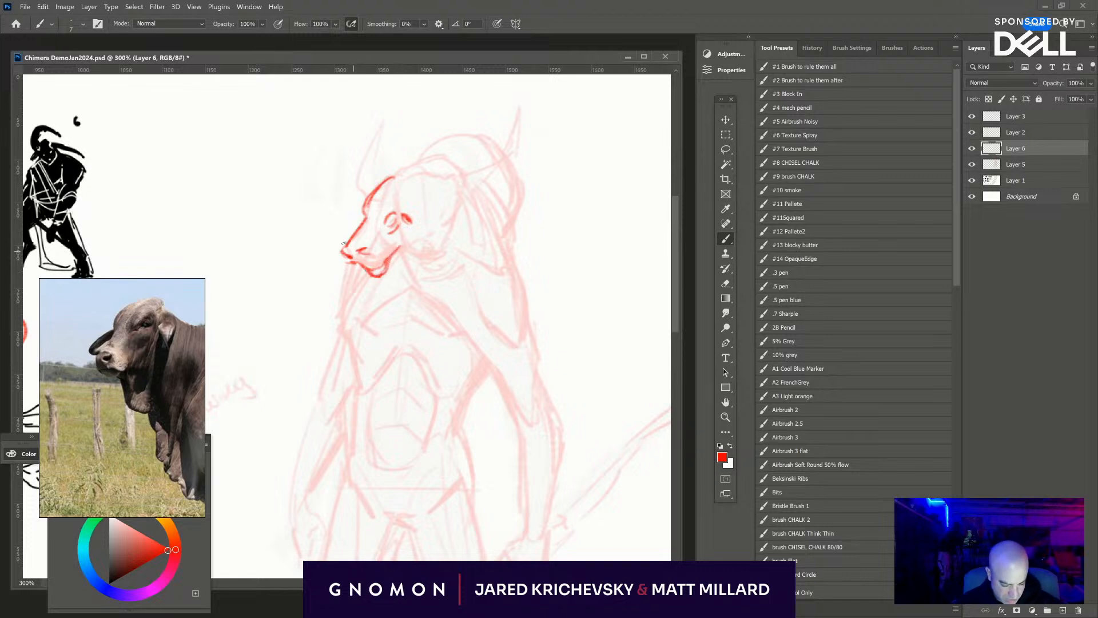
pyautogui.moveTo(351, 273)
pyautogui.mouseDown()
pyautogui.moveTo(369, 283)
pyautogui.moveTo(404, 255)
pyautogui.moveTo(417, 263)
pyautogui.mouseUp()
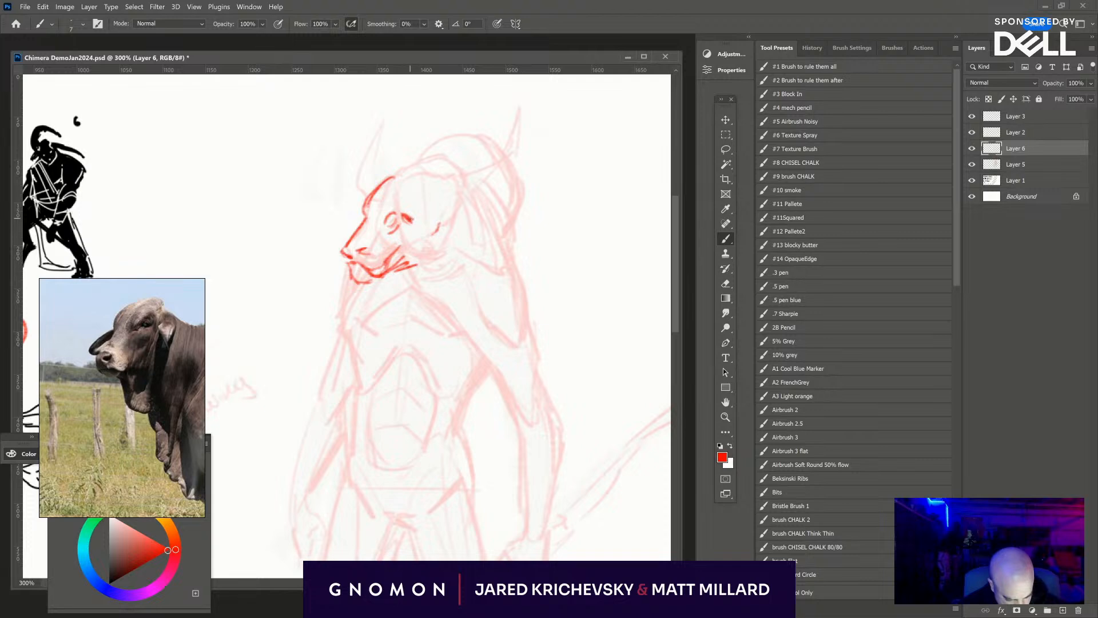
pyautogui.moveTo(402, 213)
pyautogui.mouseDown()
pyautogui.moveTo(422, 231)
pyautogui.moveTo(408, 242)
pyautogui.moveTo(428, 265)
pyautogui.moveTo(450, 249)
pyautogui.moveTo(444, 219)
pyautogui.moveTo(457, 226)
pyautogui.moveTo(468, 198)
pyautogui.mouseUp()
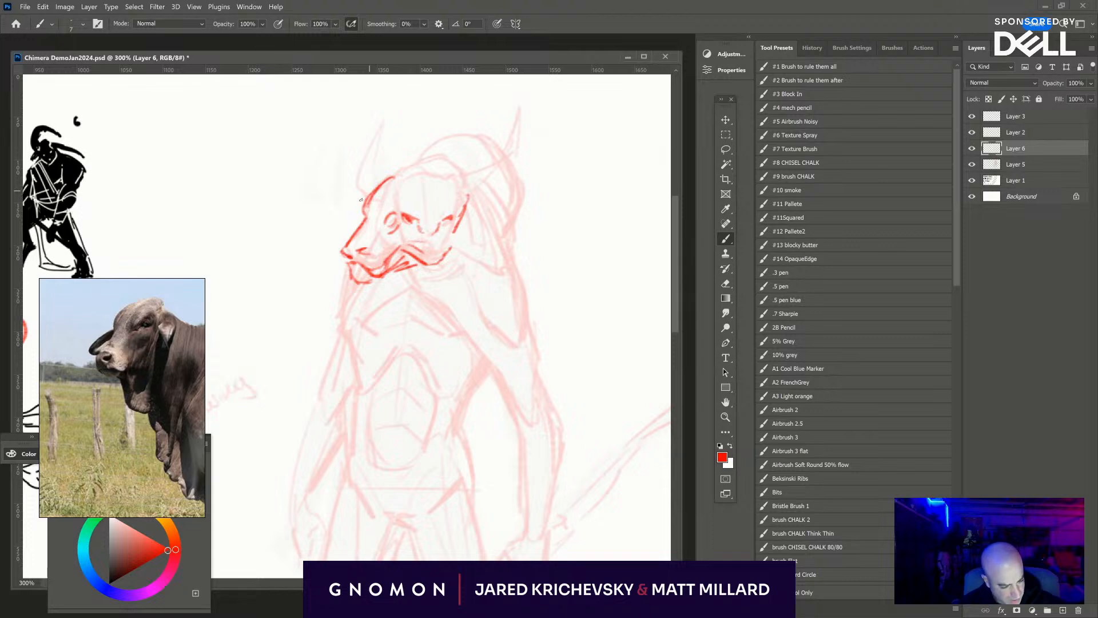
# - Outline the crown of the head and draw the long hanging ear beside the cheek, adding a short stroke at the mouth
pyautogui.moveTo(361, 201)
pyautogui.mouseDown()
pyautogui.moveTo(402, 166)
pyautogui.moveTo(440, 165)
pyautogui.moveTo(479, 197)
pyautogui.moveTo(460, 273)
pyautogui.moveTo(468, 283)
pyautogui.mouseUp()
pyautogui.moveTo(477, 236)
pyautogui.mouseDown()
pyautogui.moveTo(468, 284)
pyautogui.moveTo(473, 269)
pyautogui.mouseUp()
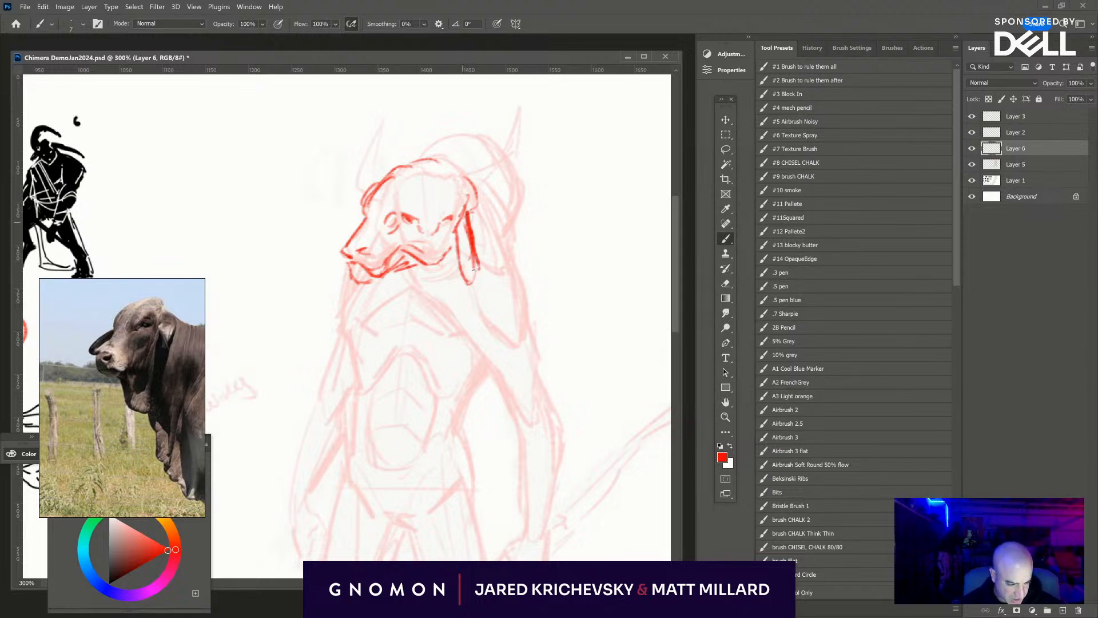
pyautogui.moveTo(459, 230); pyautogui.dragTo(467, 273)
pyautogui.moveTo(461, 235); pyautogui.dragTo(463, 256)
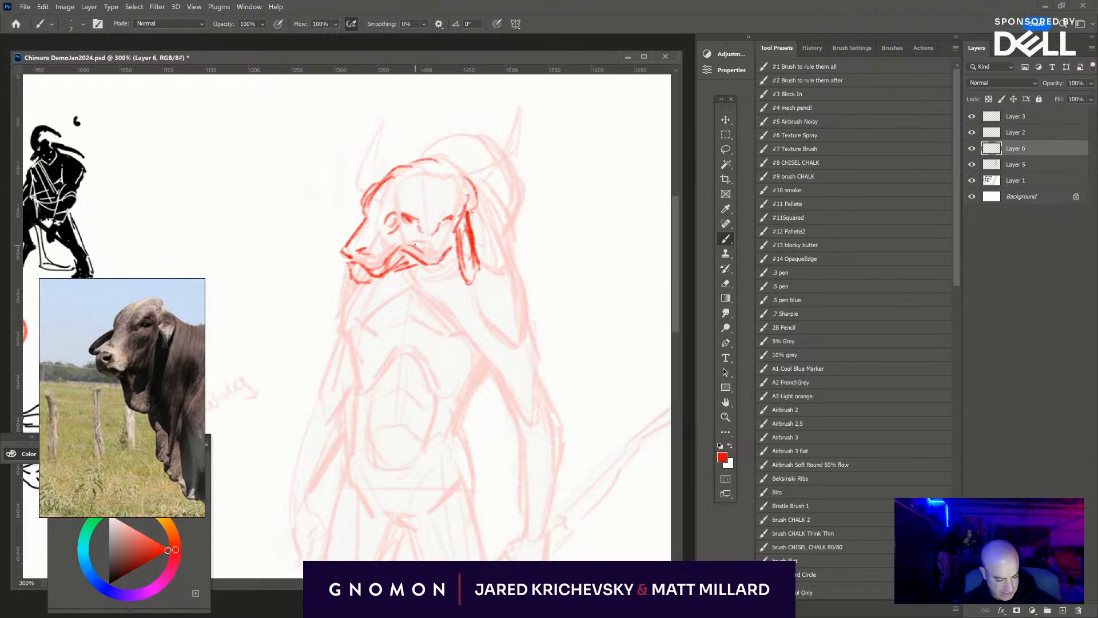
pyautogui.moveTo(414, 245); pyautogui.dragTo(426, 249)
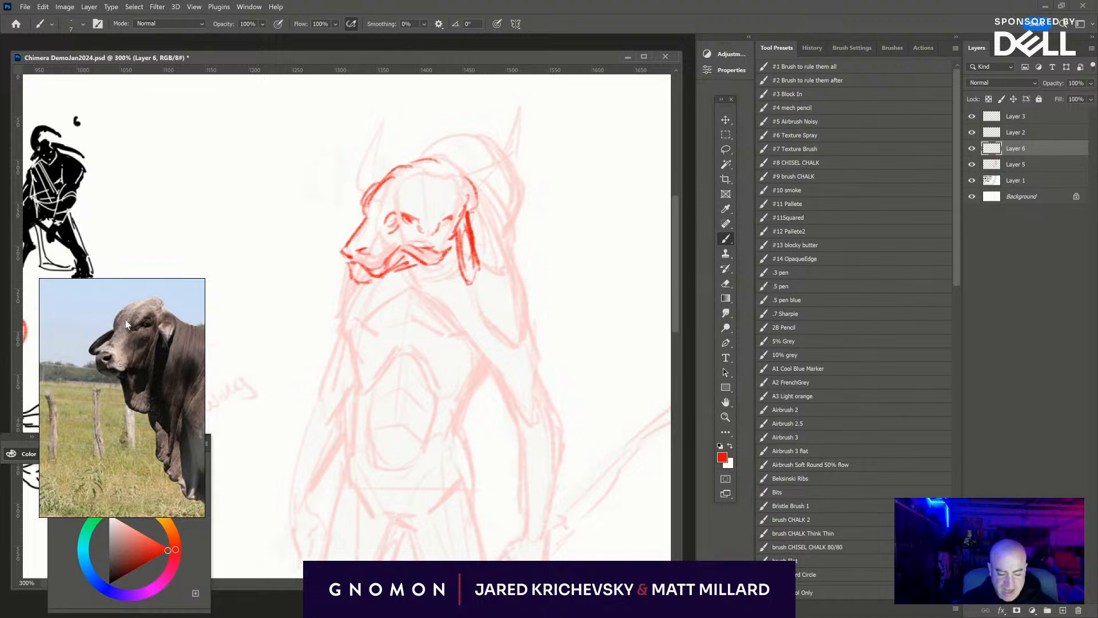
# - Enlarge the bull reference window, rotate the photo so the muzzle tilts downward, and frame it on the bull's head
pyautogui.scroll(5, 124, 371)
pyautogui.moveTo(204, 342); pyautogui.dragTo(291, 355)
pyautogui.moveTo(196, 412); pyautogui.dragTo(260, 349)
pyautogui.scroll(-3, 194, 380)
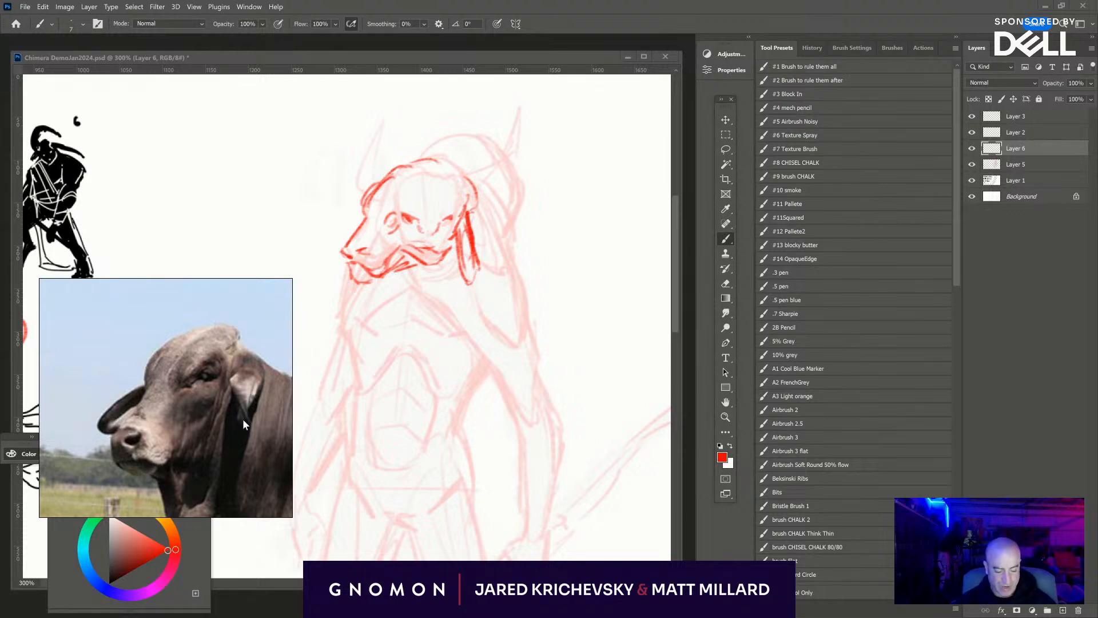
pyautogui.scroll(4, 208, 373)
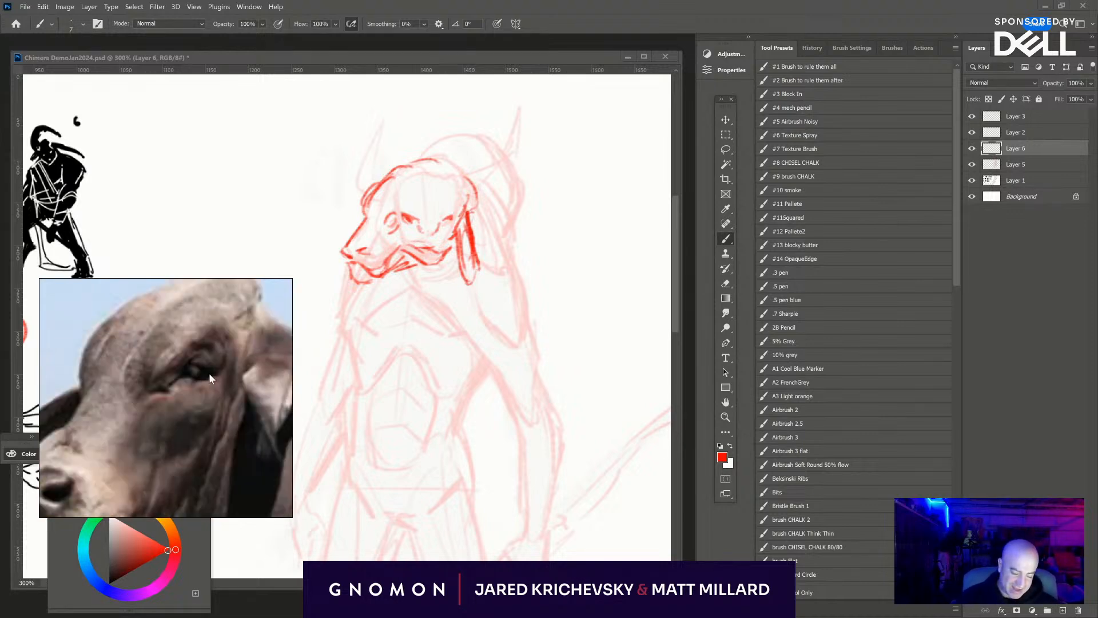
pyautogui.moveTo(208, 372); pyautogui.dragTo(227, 366)
pyautogui.scroll(-4, 169, 394)
pyautogui.moveTo(107, 399); pyautogui.dragTo(142, 411)
pyautogui.scroll(-5, 117, 372)
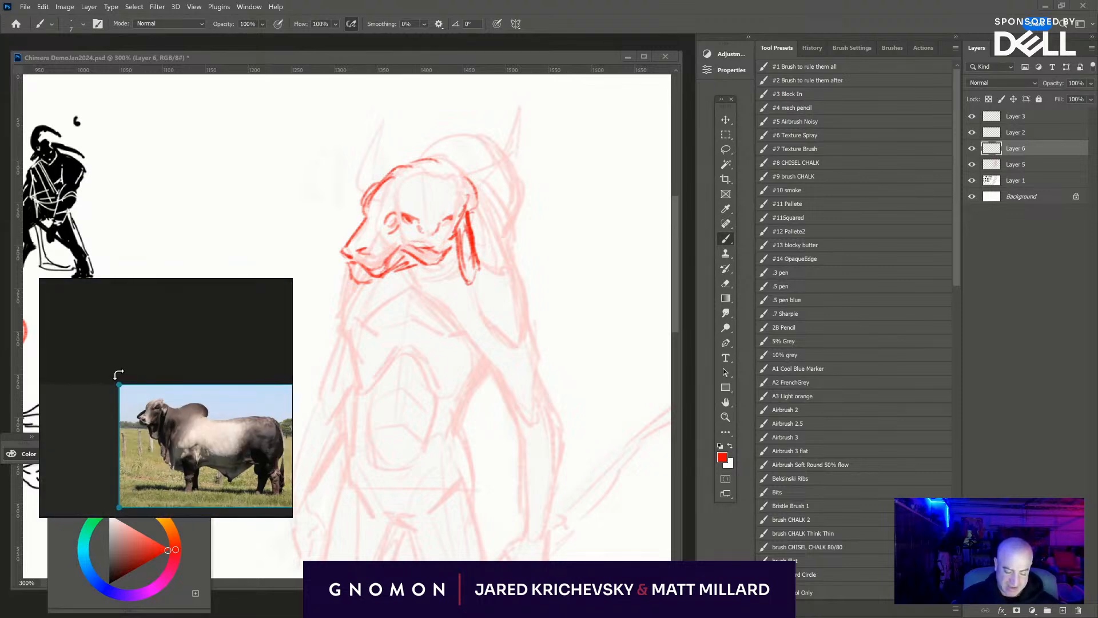
pyautogui.moveTo(112, 376); pyautogui.dragTo(96, 421)
pyautogui.scroll(6, 225, 365)
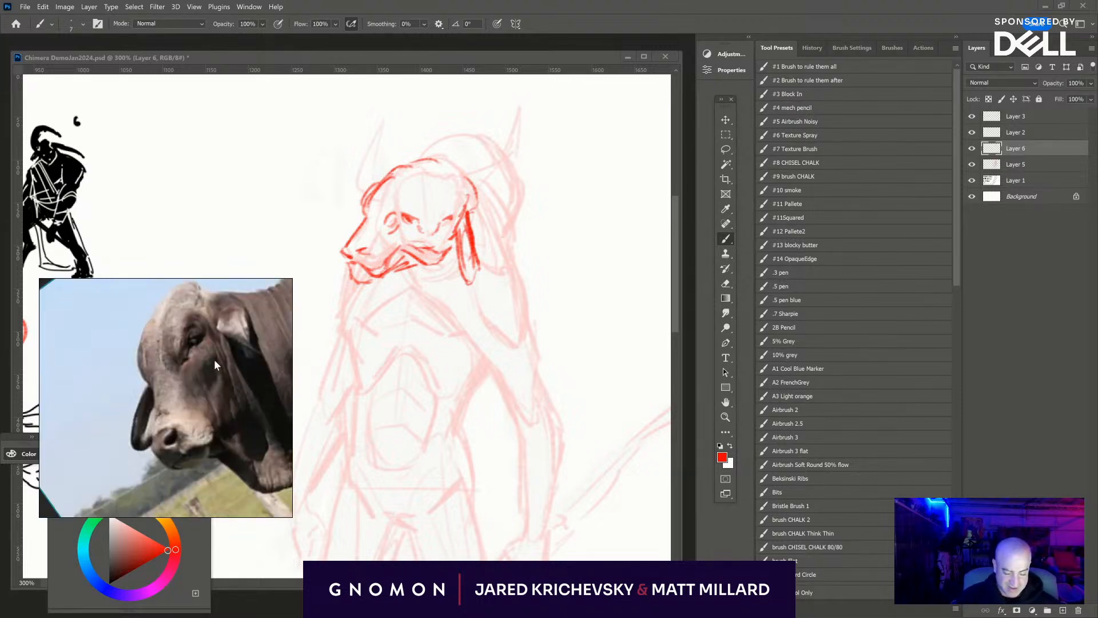
pyautogui.moveTo(239, 374); pyautogui.dragTo(221, 424)
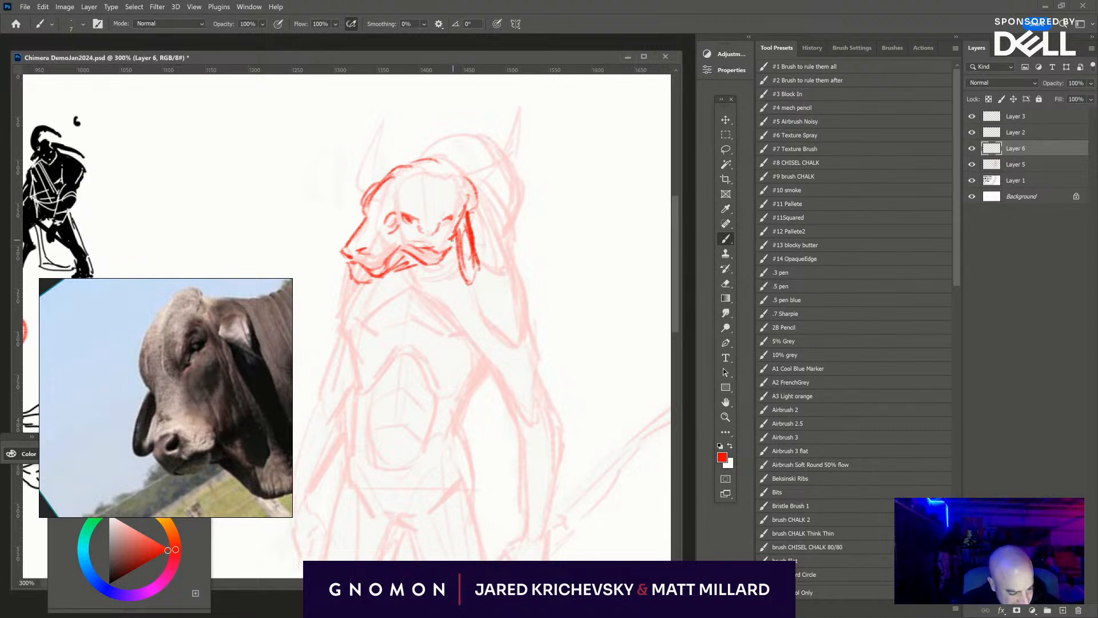
# - Strengthen the mouth folds and eyes in red, then draw two long tapering horns from the sides of the head
pyautogui.press('d')
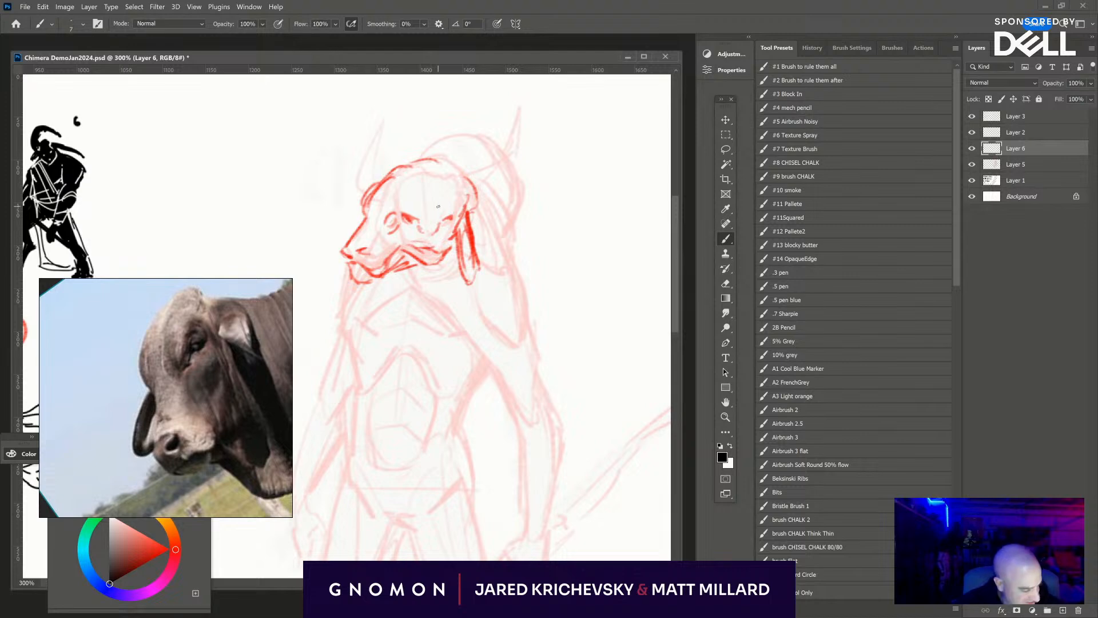
pyautogui.keyDown('alt'); pyautogui.click(422, 250); pyautogui.keyUp('alt')
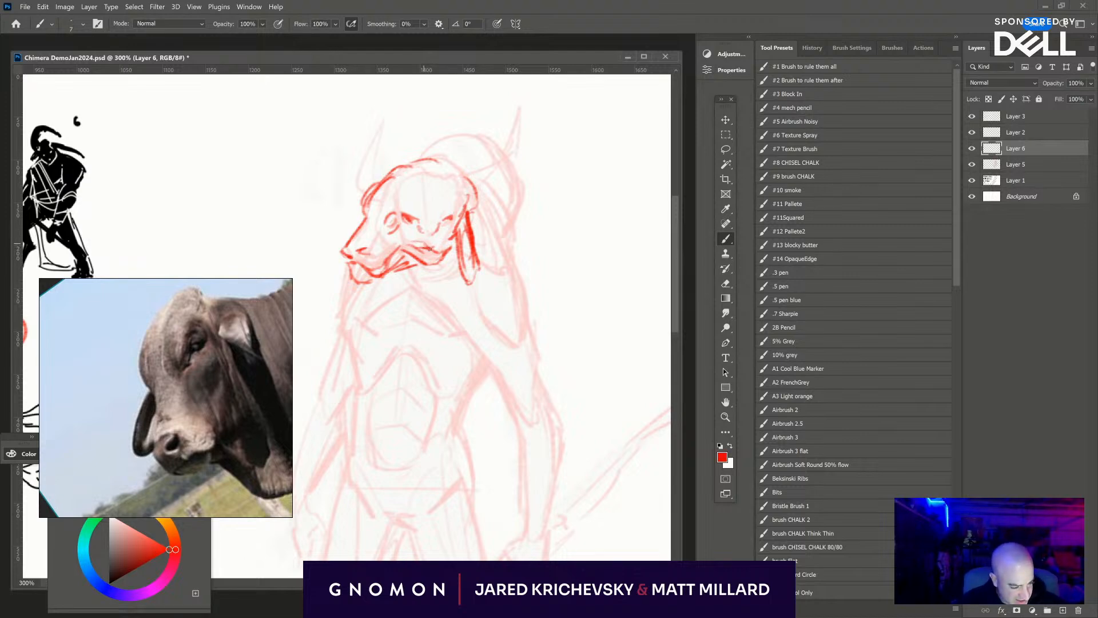
pyautogui.moveTo(424, 245); pyautogui.dragTo(435, 251)
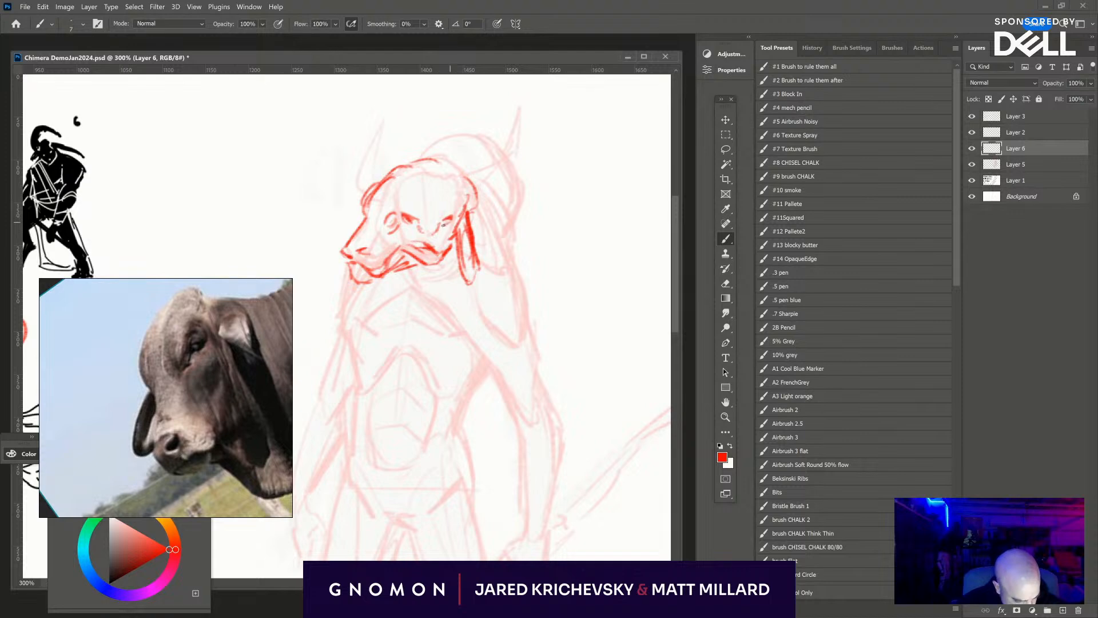
pyautogui.moveTo(449, 224)
pyautogui.mouseDown()
pyautogui.moveTo(392, 238)
pyautogui.moveTo(438, 257)
pyautogui.moveTo(408, 257)
pyautogui.moveTo(448, 261)
pyautogui.mouseUp()
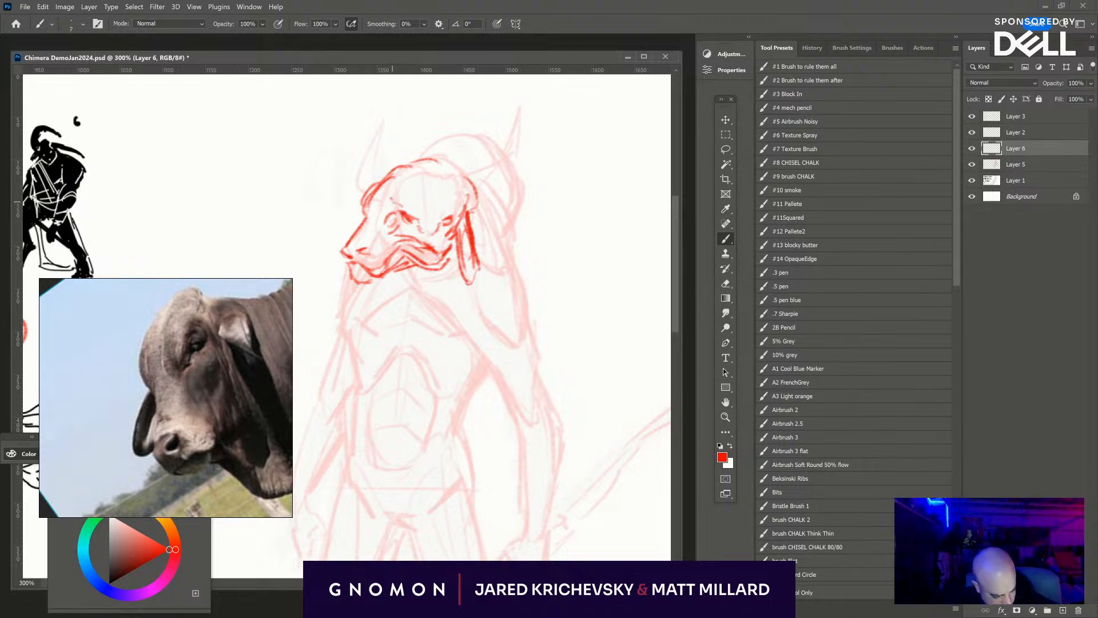
pyautogui.moveTo(353, 199)
pyautogui.mouseDown()
pyautogui.moveTo(366, 187)
pyautogui.moveTo(366, 204)
pyautogui.moveTo(353, 183)
pyautogui.moveTo(383, 125)
pyautogui.moveTo(355, 173)
pyautogui.moveTo(403, 89)
pyautogui.moveTo(367, 155)
pyautogui.moveTo(394, 86)
pyautogui.moveTo(390, 132)
pyautogui.moveTo(364, 184)
pyautogui.mouseUp()
pyautogui.moveTo(454, 191)
pyautogui.mouseDown()
pyautogui.moveTo(485, 176)
pyautogui.moveTo(451, 191)
pyautogui.moveTo(479, 174)
pyautogui.moveTo(545, 166)
pyautogui.moveTo(520, 167)
pyautogui.moveTo(544, 154)
pyautogui.moveTo(543, 165)
pyautogui.moveTo(545, 154)
pyautogui.moveTo(622, 145)
pyautogui.moveTo(580, 152)
pyautogui.moveTo(619, 153)
pyautogui.mouseUp()
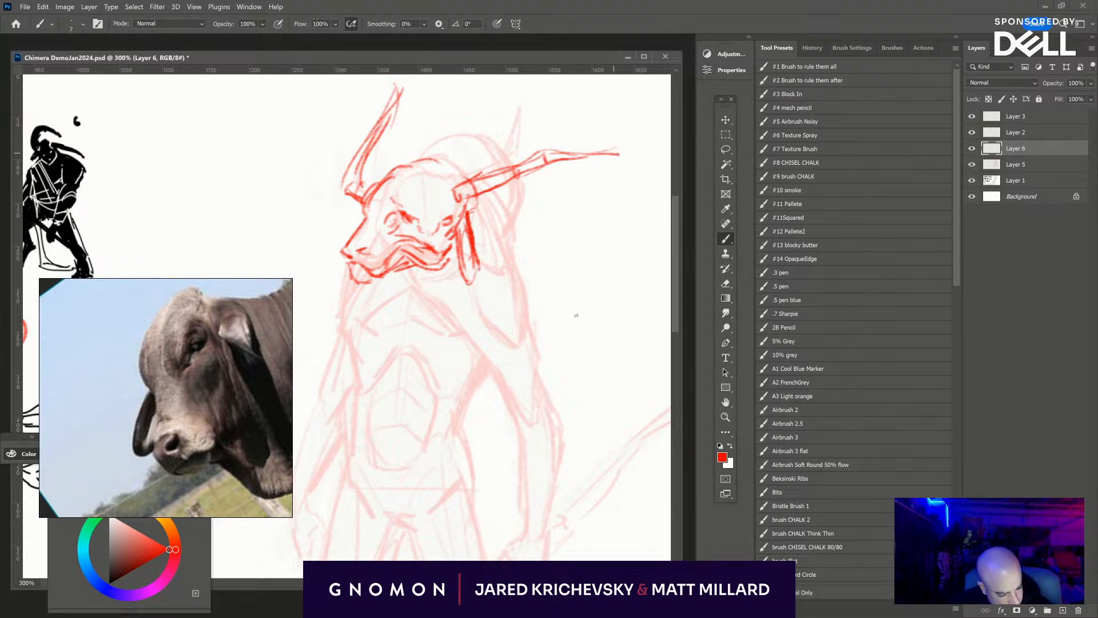
# - Draw the throat and dewlap contour running from under the jaw diagonally down across the chest
pyautogui.moveTo(580, 333); pyautogui.dragTo(586, 234)
pyautogui.moveTo(433, 178)
pyautogui.mouseDown()
pyautogui.moveTo(413, 193)
pyautogui.moveTo(447, 208)
pyautogui.moveTo(438, 204)
pyautogui.mouseUp()
pyautogui.moveTo(439, 203); pyautogui.dragTo(454, 214)
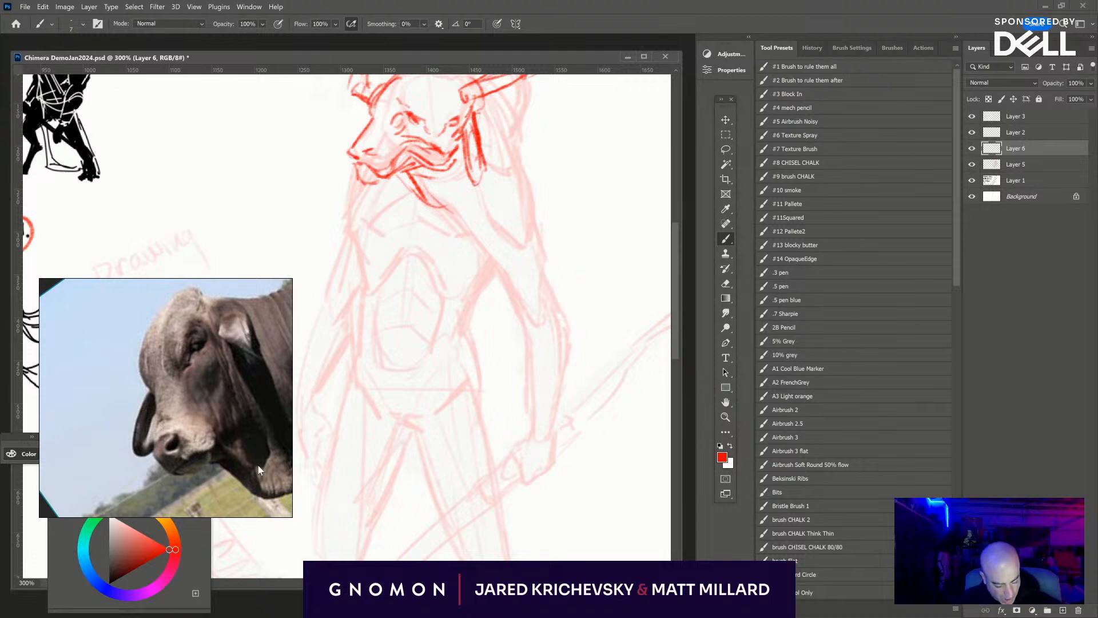
pyautogui.moveTo(404, 175)
pyautogui.mouseDown()
pyautogui.moveTo(454, 208)
pyautogui.moveTo(480, 245)
pyautogui.mouseUp()
pyautogui.press('space')
pyautogui.moveTo(575, 199); pyautogui.dragTo(517, 277)
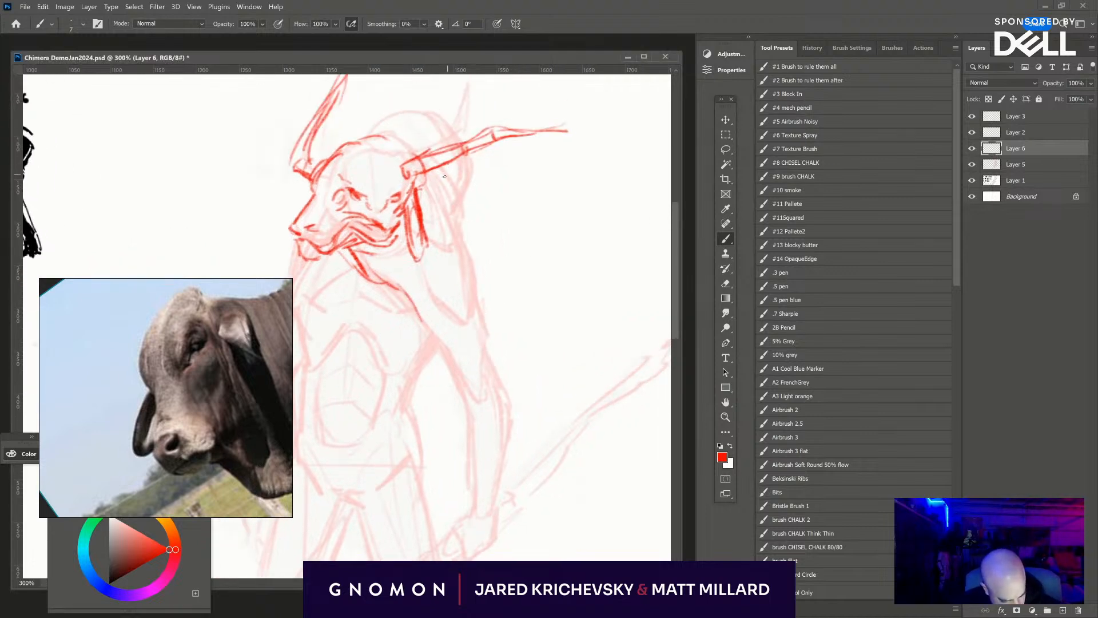
# - Draw the shoulder and upper arm below the hanging ear, along with the chest muscle beside the armpit and start of the waist
pyautogui.moveTo(440, 171)
pyautogui.mouseDown()
pyautogui.moveTo(466, 217)
pyautogui.moveTo(462, 246)
pyautogui.moveTo(461, 225)
pyautogui.moveTo(480, 293)
pyautogui.mouseUp()
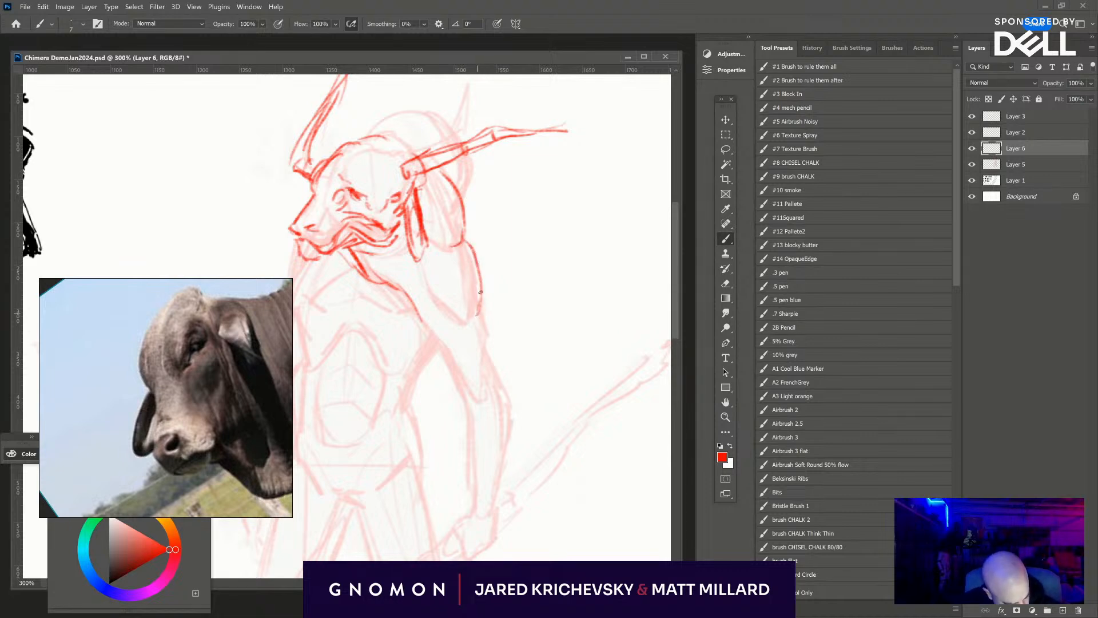
pyautogui.moveTo(415, 263)
pyautogui.mouseDown()
pyautogui.moveTo(469, 318)
pyautogui.moveTo(440, 349)
pyautogui.moveTo(475, 401)
pyautogui.mouseUp()
pyautogui.moveTo(478, 316)
pyautogui.mouseDown()
pyautogui.moveTo(488, 386)
pyautogui.moveTo(505, 413)
pyautogui.moveTo(567, 333)
pyautogui.moveTo(602, 379)
pyautogui.mouseUp()
pyautogui.moveTo(443, 250); pyautogui.dragTo(498, 296)
pyautogui.moveTo(519, 317)
pyautogui.mouseDown()
pyautogui.moveTo(490, 341)
pyautogui.moveTo(503, 334)
pyautogui.mouseUp()
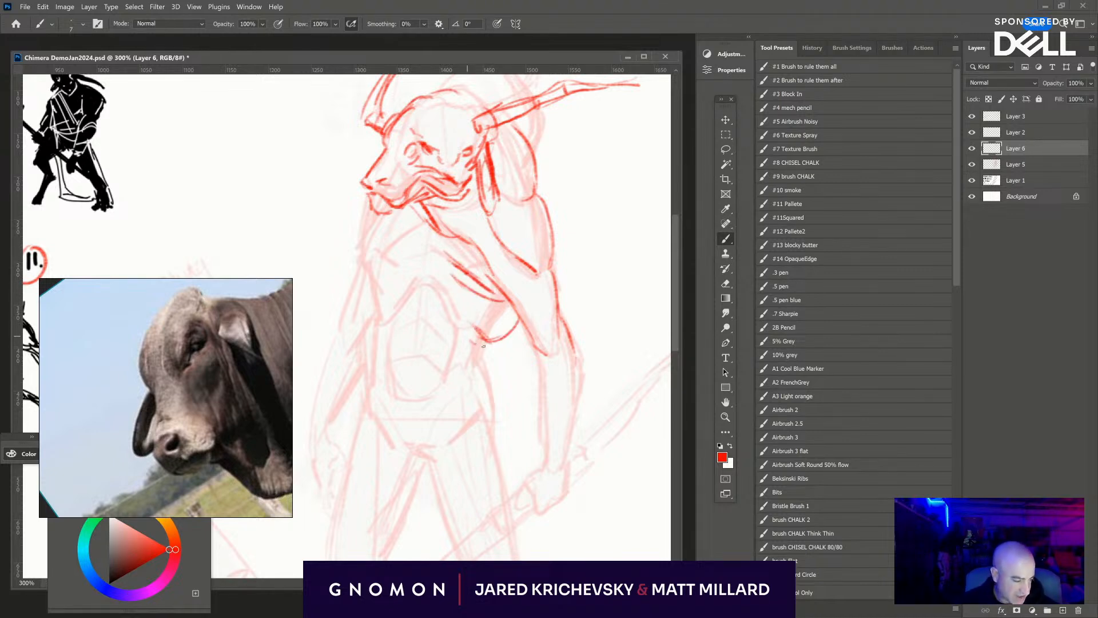
pyautogui.moveTo(536, 369)
pyautogui.mouseDown()
pyautogui.moveTo(509, 261)
pyautogui.moveTo(459, 256)
pyautogui.mouseUp()
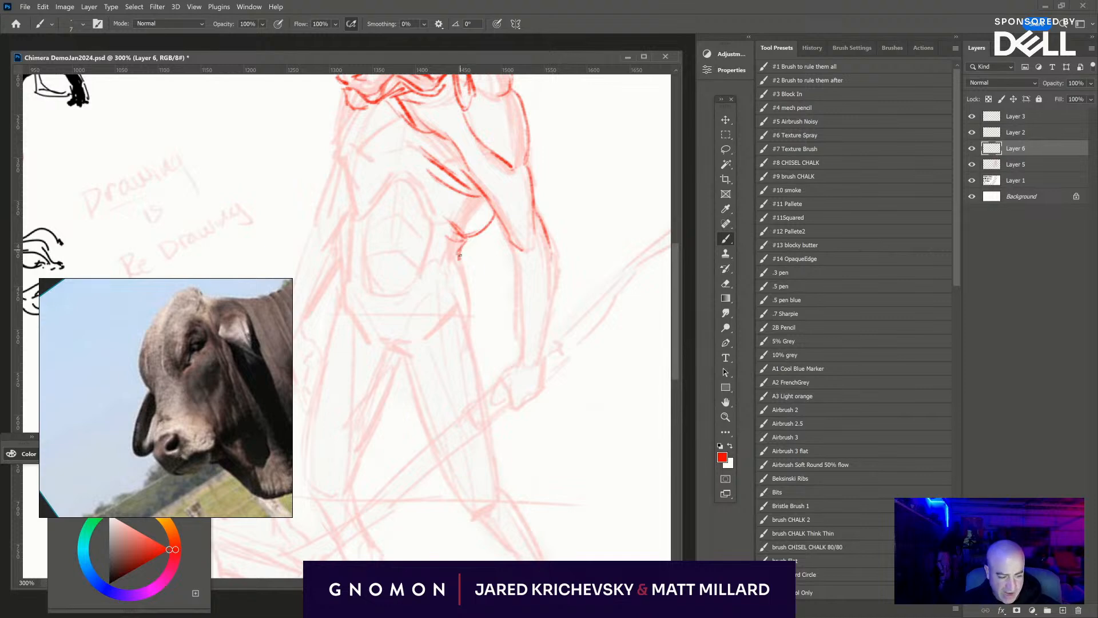
# - Draw the arched hump of the back rising behind the head and continue its contour past the horn to the shoulder
pyautogui.hotkey('ctrl', '-')
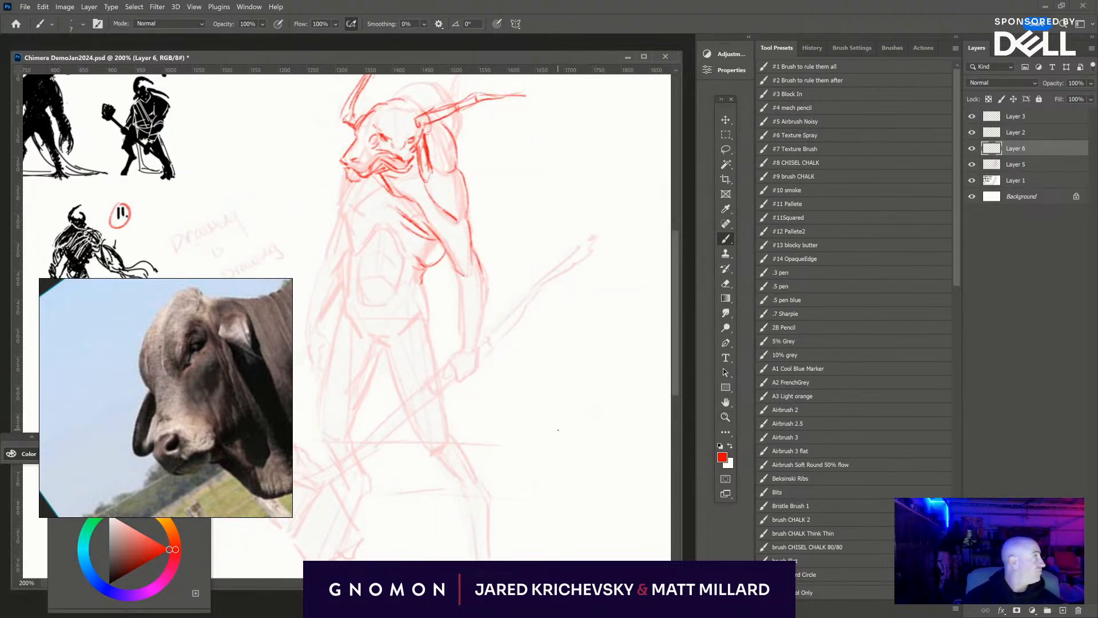
pyautogui.moveTo(422, 388)
pyautogui.mouseDown()
pyautogui.moveTo(478, 422)
pyautogui.moveTo(472, 416)
pyautogui.mouseUp()
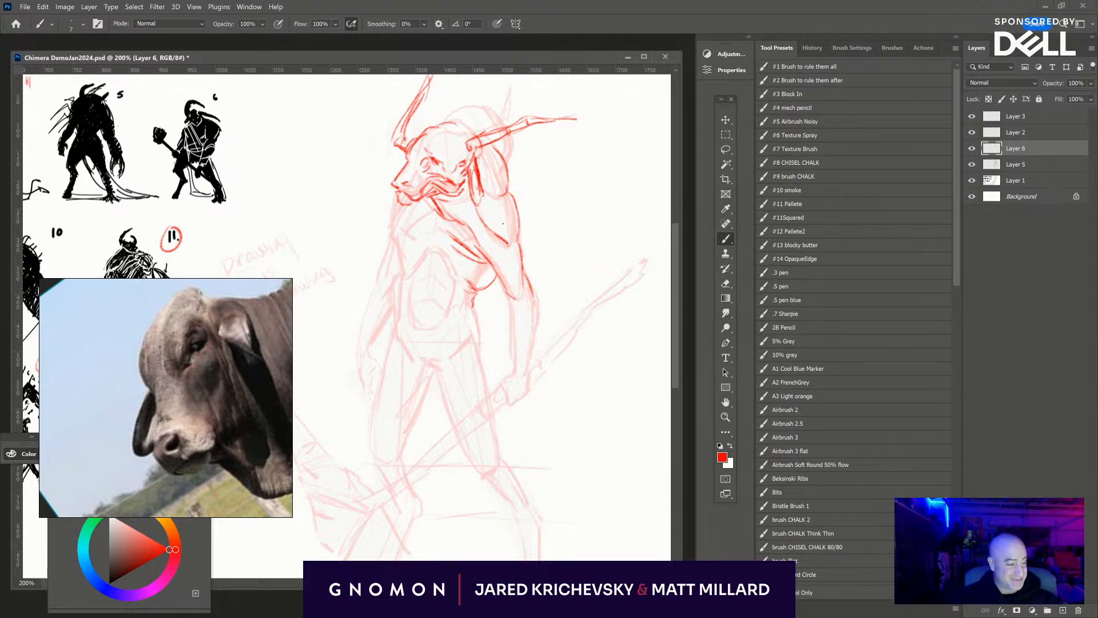
pyautogui.moveTo(465, 149)
pyautogui.mouseDown()
pyautogui.moveTo(454, 128)
pyautogui.moveTo(422, 137)
pyautogui.mouseUp()
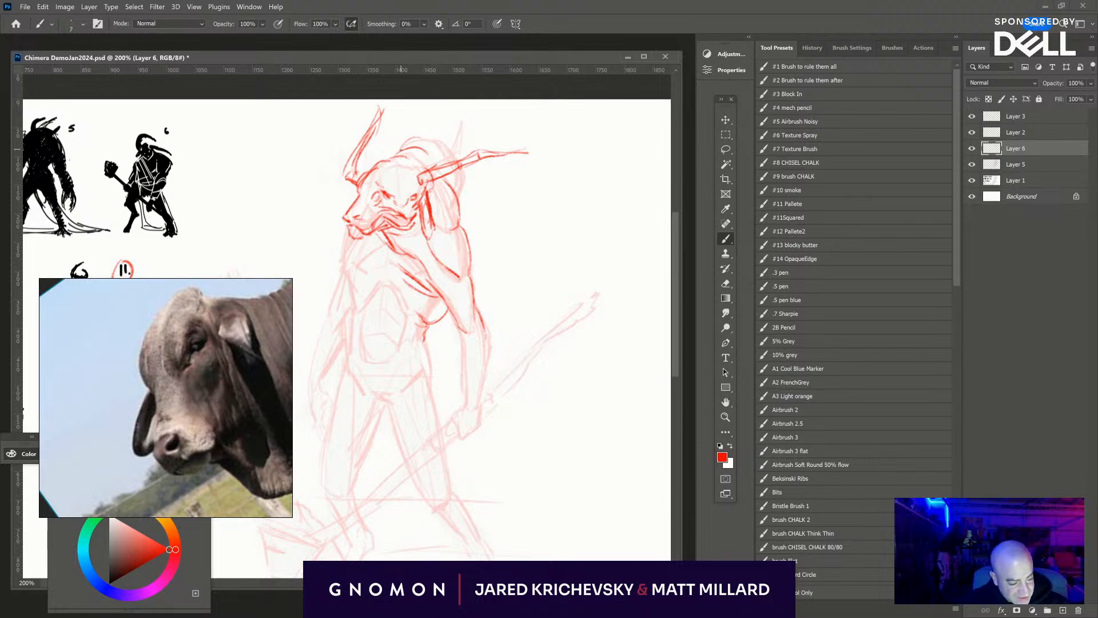
pyautogui.moveTo(401, 143); pyautogui.dragTo(423, 135)
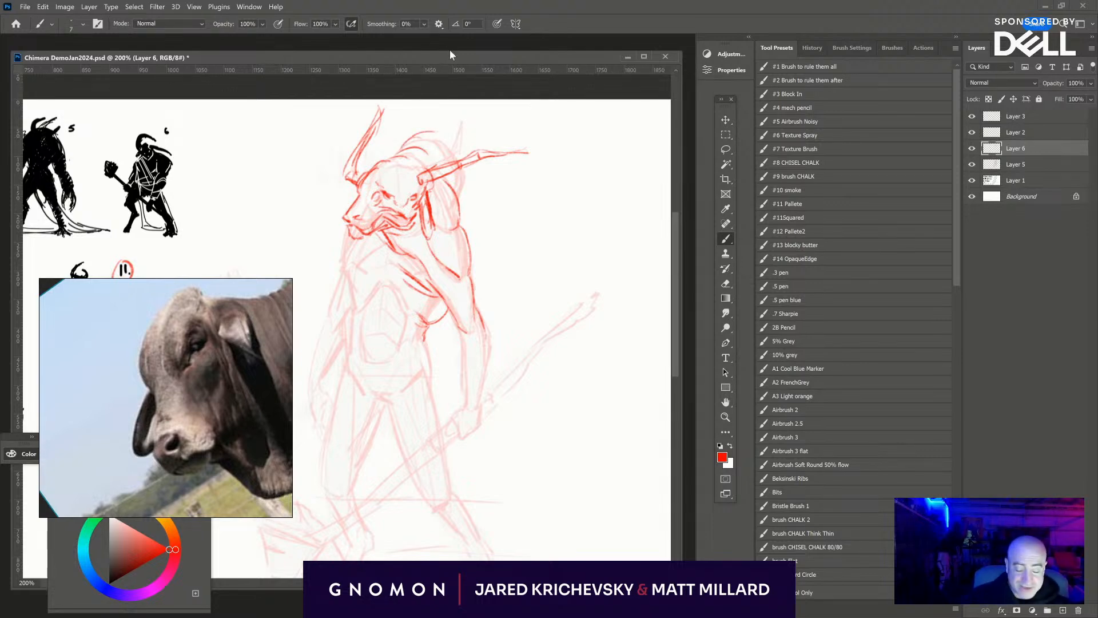
pyautogui.moveTo(434, 133); pyautogui.dragTo(466, 152)
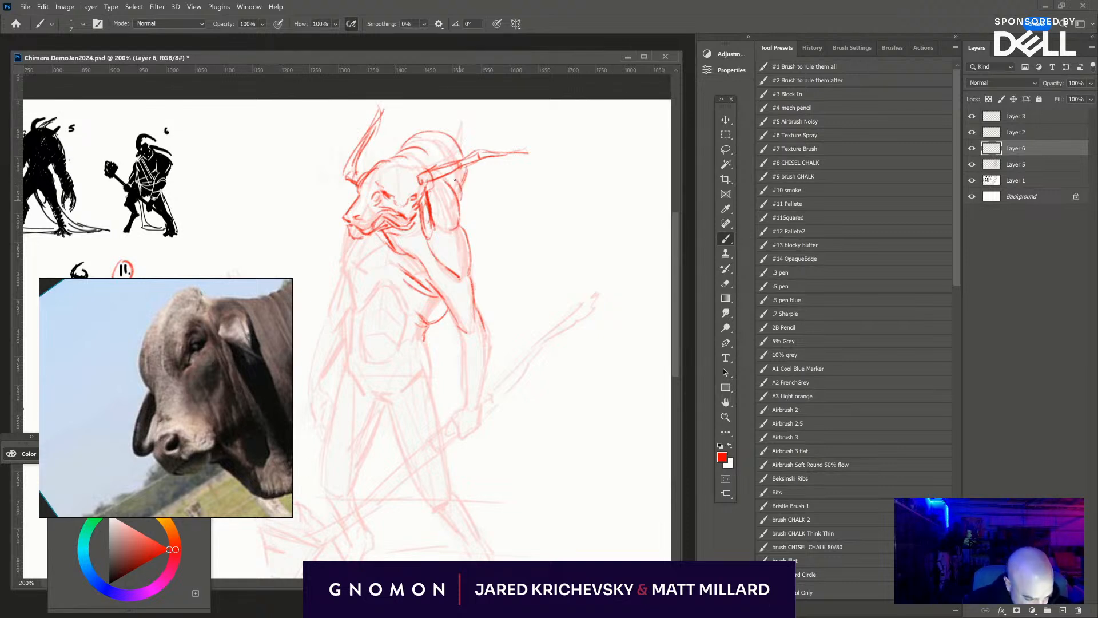
pyautogui.moveTo(469, 167)
pyautogui.mouseDown()
pyautogui.moveTo(458, 146)
pyautogui.moveTo(468, 170)
pyautogui.mouseUp()
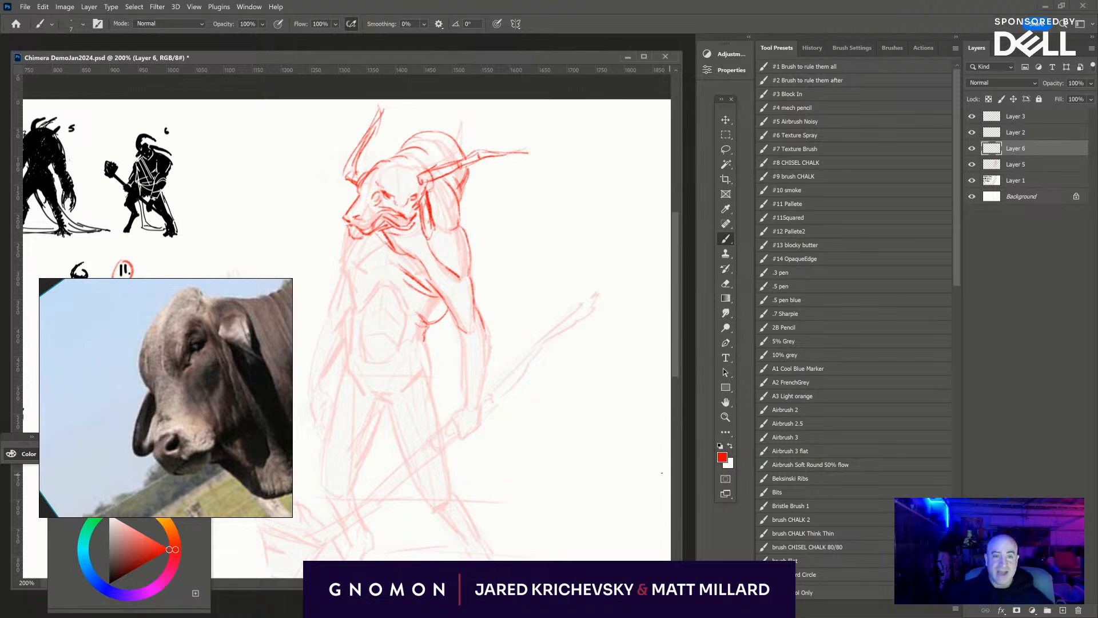
# - Refine the side of the ribcage, then draw the forearm down to the wrist and the fist gripping the axe handle
pyautogui.moveTo(457, 428); pyautogui.dragTo(459, 375)
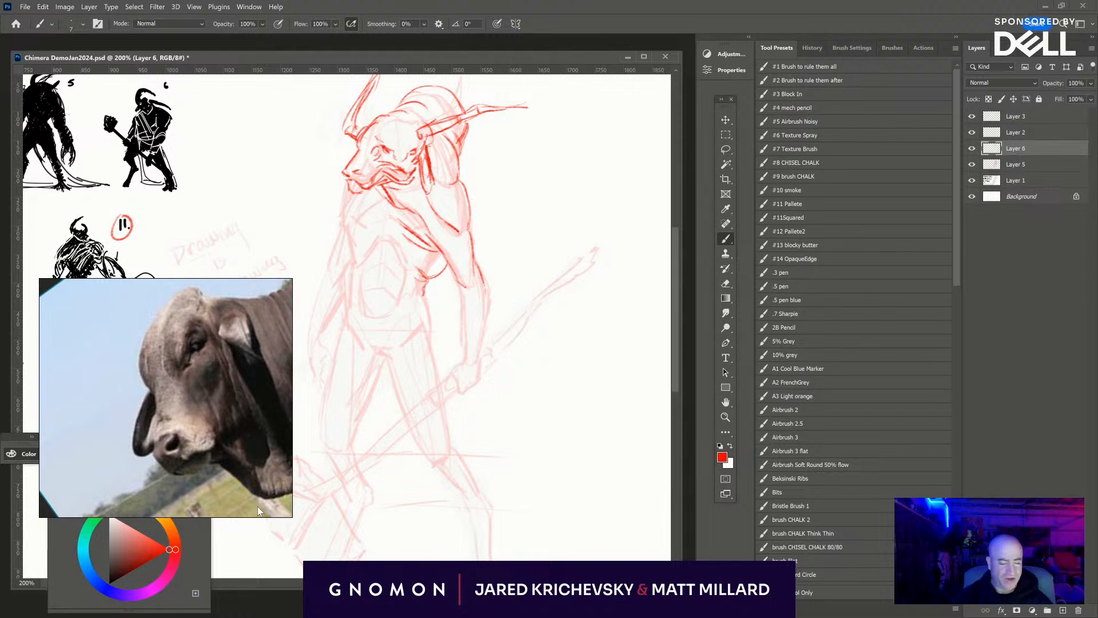
pyautogui.moveTo(403, 254); pyautogui.dragTo(420, 286)
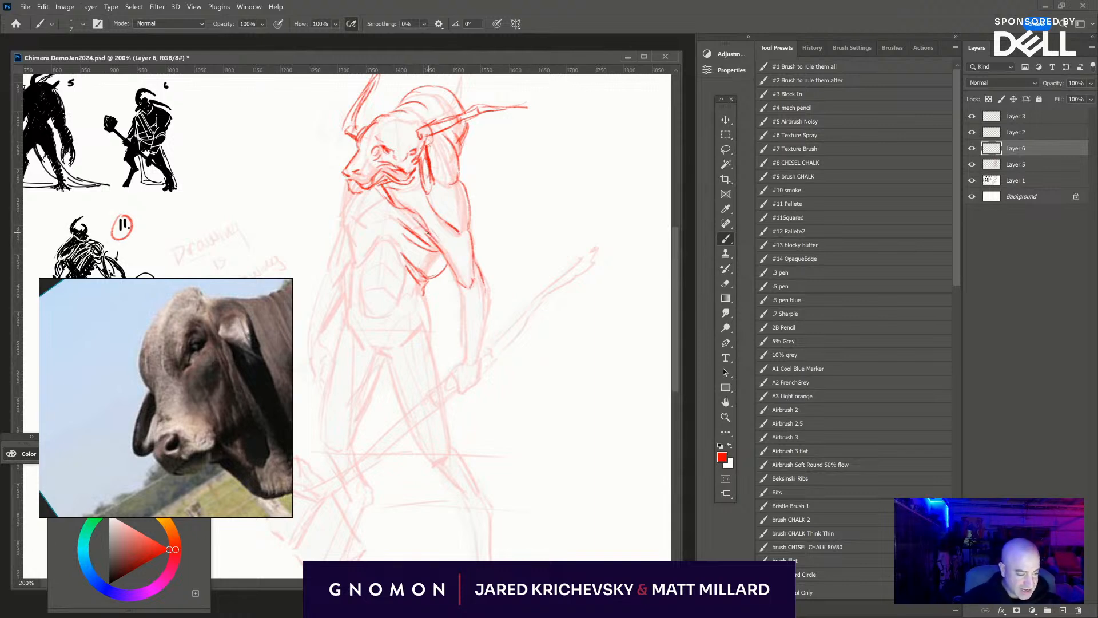
pyautogui.moveTo(459, 279); pyautogui.dragTo(464, 359)
pyautogui.moveTo(482, 278)
pyautogui.mouseDown()
pyautogui.moveTo(483, 346)
pyautogui.moveTo(469, 364)
pyautogui.mouseUp()
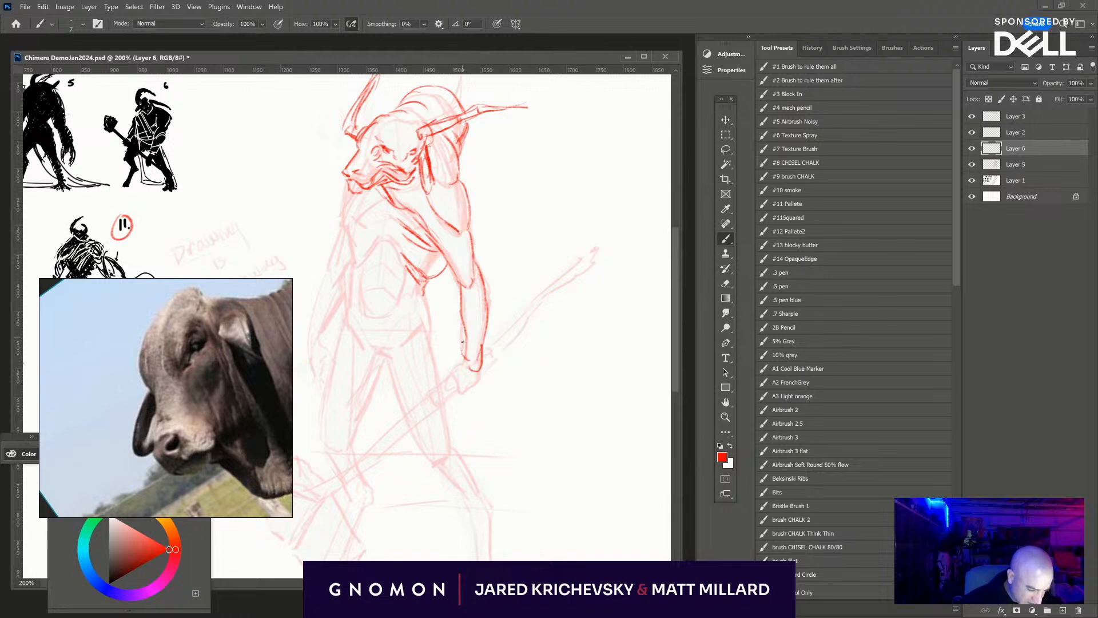
pyautogui.moveTo(462, 330)
pyautogui.mouseDown()
pyautogui.moveTo(444, 379)
pyautogui.moveTo(455, 400)
pyautogui.mouseUp()
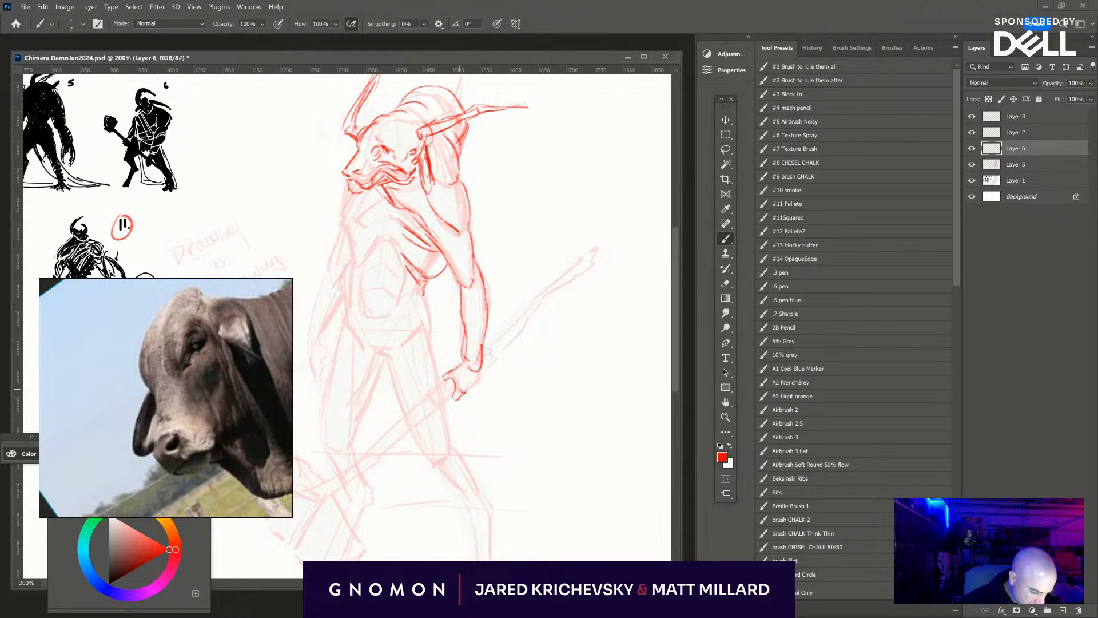
pyautogui.moveTo(466, 394); pyautogui.dragTo(481, 375)
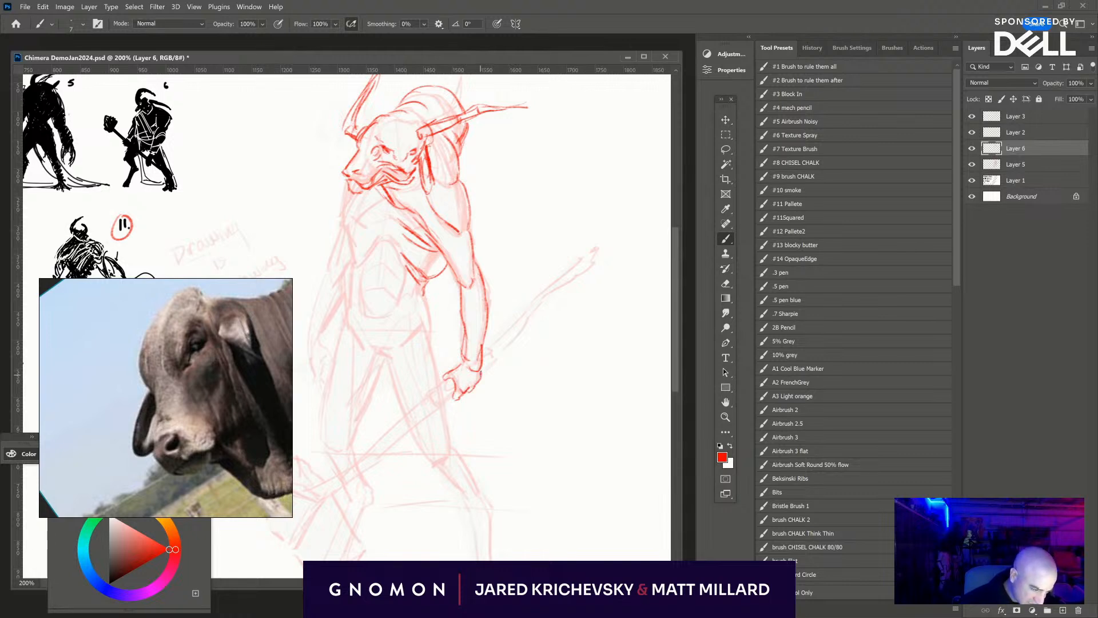
# - Refine the lower chest contour beside the armpit, then draw the side of the waist and the V-shaped pelvis line
pyautogui.moveTo(447, 266); pyautogui.dragTo(457, 286)
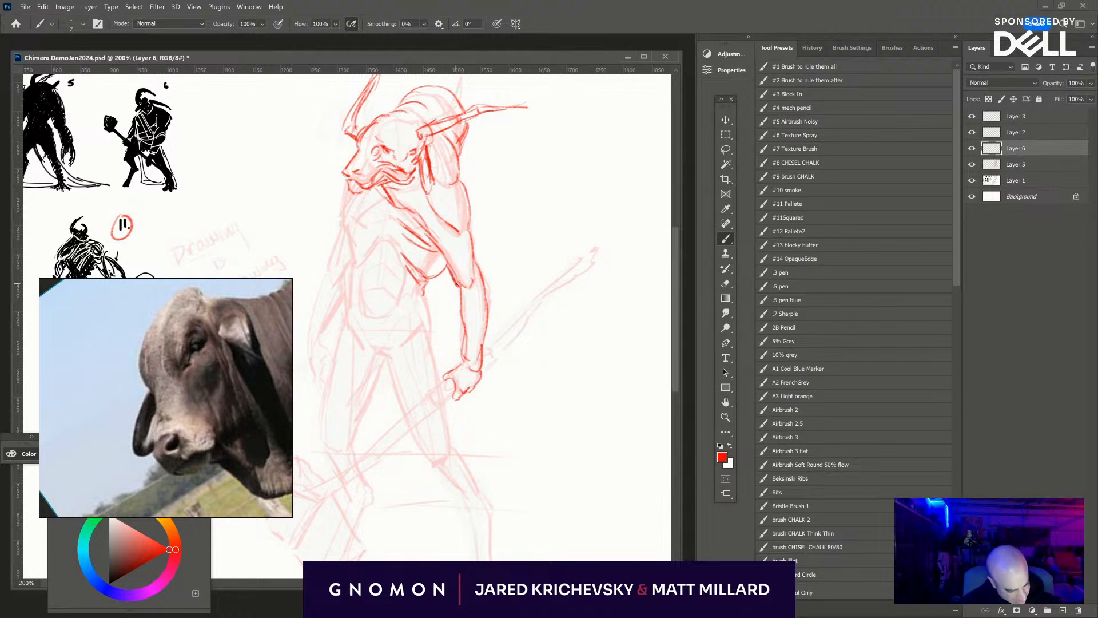
pyautogui.moveTo(429, 239)
pyautogui.mouseDown()
pyautogui.moveTo(455, 273)
pyautogui.moveTo(428, 237)
pyautogui.mouseUp()
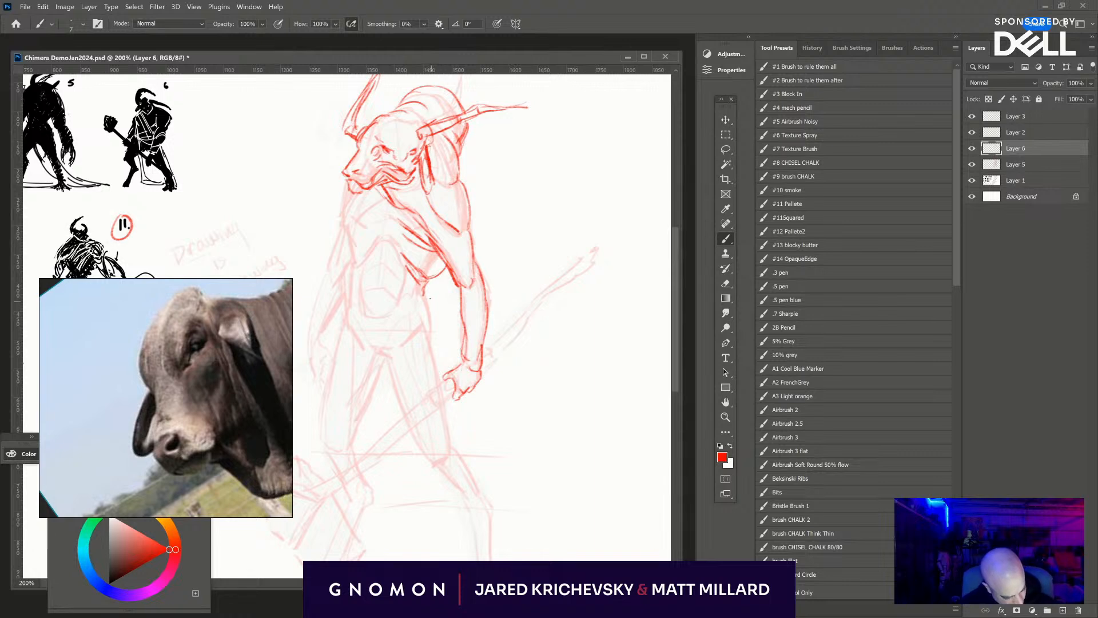
pyautogui.moveTo(425, 289)
pyautogui.mouseDown()
pyautogui.moveTo(431, 348)
pyautogui.moveTo(431, 331)
pyautogui.mouseUp()
pyautogui.moveTo(380, 357); pyautogui.dragTo(393, 359)
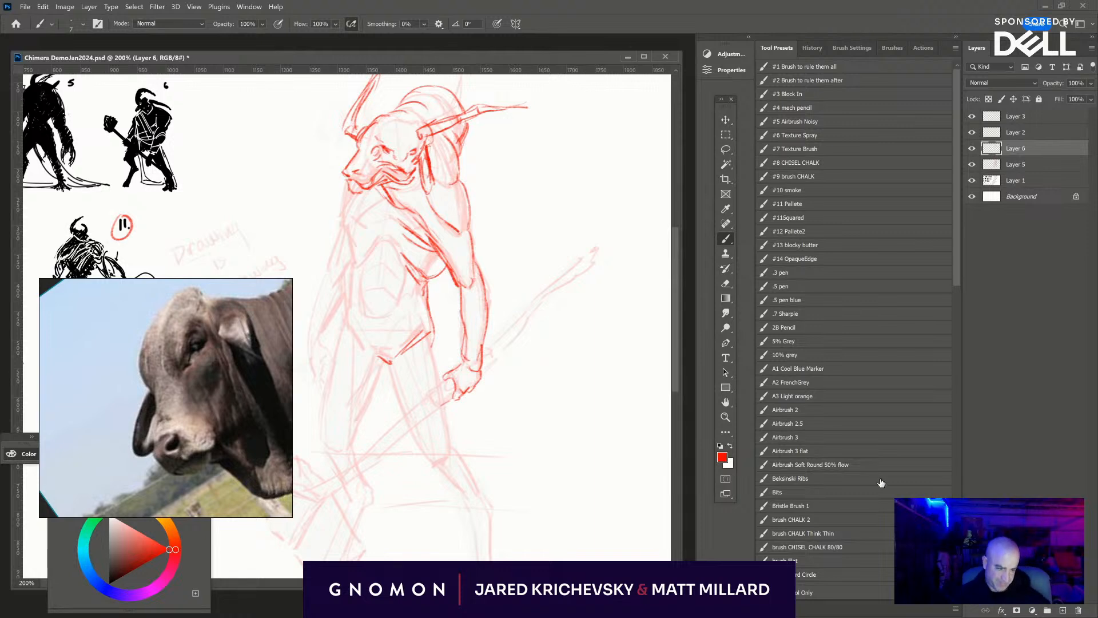
# - Draw the chest folds and far side of the ribcage, then the ribcage arch and abdominal muscles beneath it
pyautogui.moveTo(393, 209)
pyautogui.mouseDown()
pyautogui.moveTo(401, 183)
pyautogui.moveTo(350, 192)
pyautogui.moveTo(348, 203)
pyautogui.mouseUp()
pyautogui.moveTo(384, 171)
pyautogui.mouseDown()
pyautogui.moveTo(356, 201)
pyautogui.moveTo(372, 204)
pyautogui.moveTo(355, 235)
pyautogui.mouseUp()
pyautogui.moveTo(352, 197); pyautogui.dragTo(357, 242)
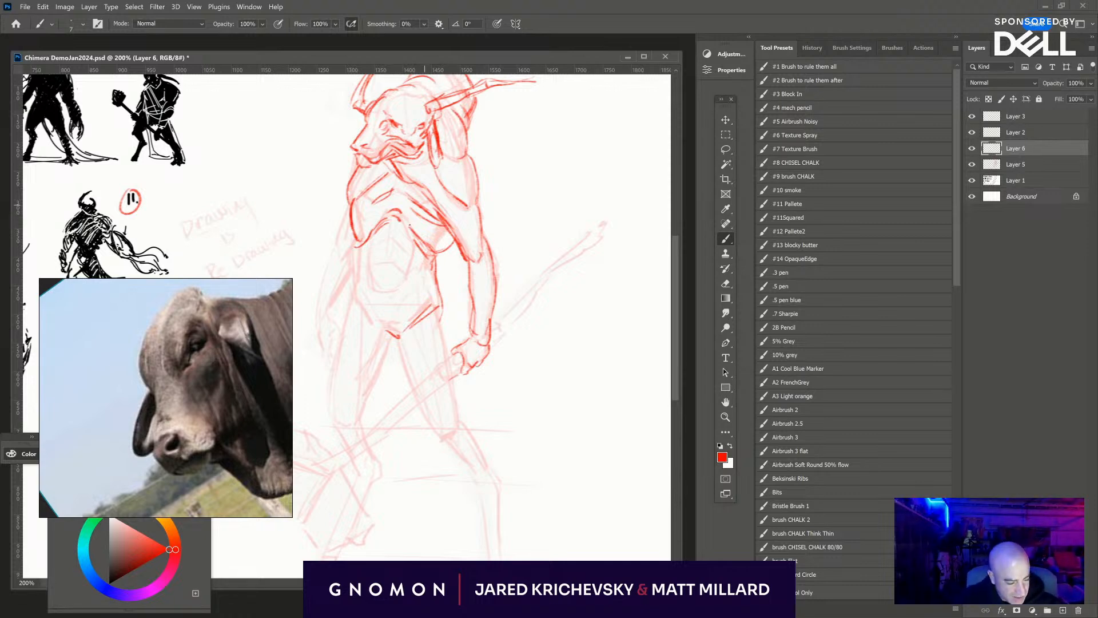
pyautogui.moveTo(377, 240); pyautogui.dragTo(410, 241)
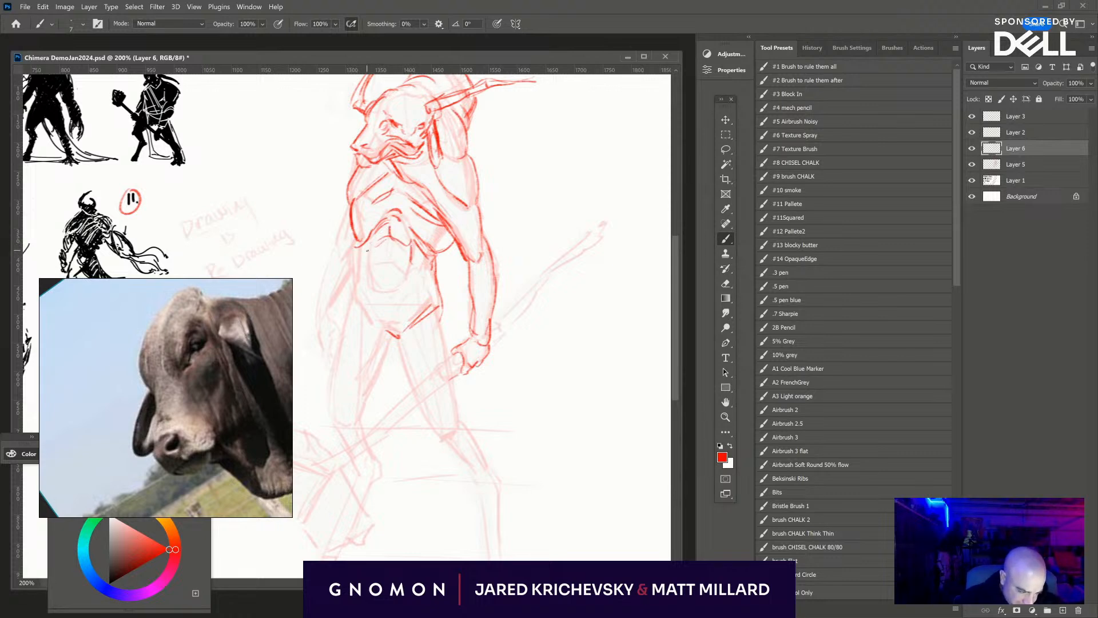
pyautogui.moveTo(388, 245)
pyautogui.mouseDown()
pyautogui.moveTo(372, 276)
pyautogui.moveTo(357, 255)
pyautogui.moveTo(355, 278)
pyautogui.moveTo(354, 244)
pyautogui.moveTo(366, 291)
pyautogui.mouseUp()
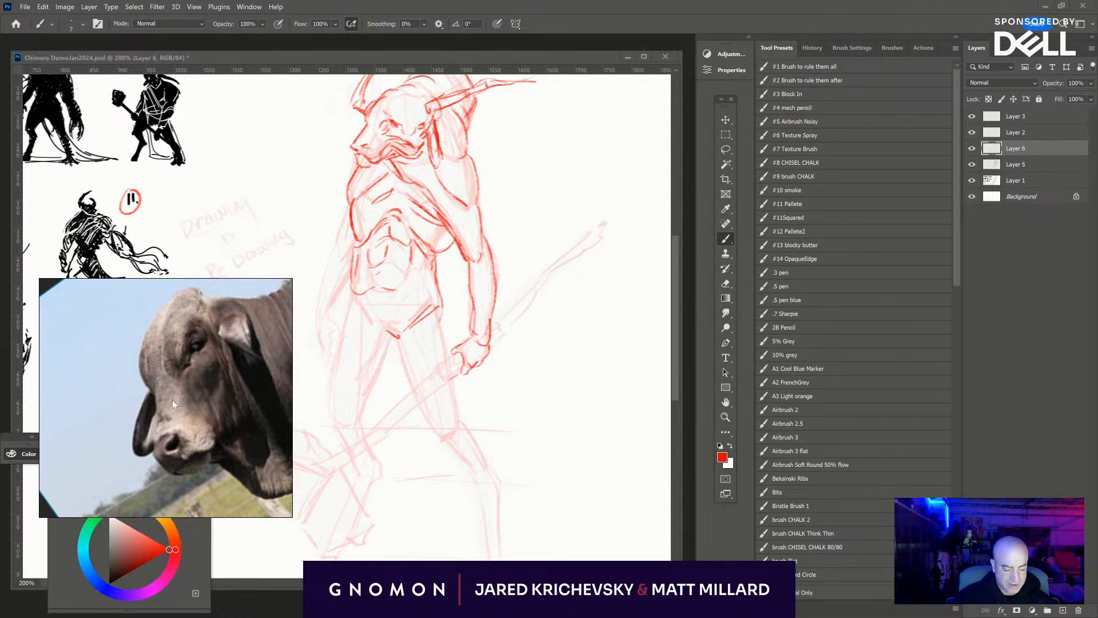
# - Paste photo references of torsos with loose skin into an empty area of the reference board and frame them
pyautogui.scroll(-5, 173, 400)
pyautogui.moveTo(173, 399); pyautogui.dragTo(146, 541)
pyautogui.click(157, 360)
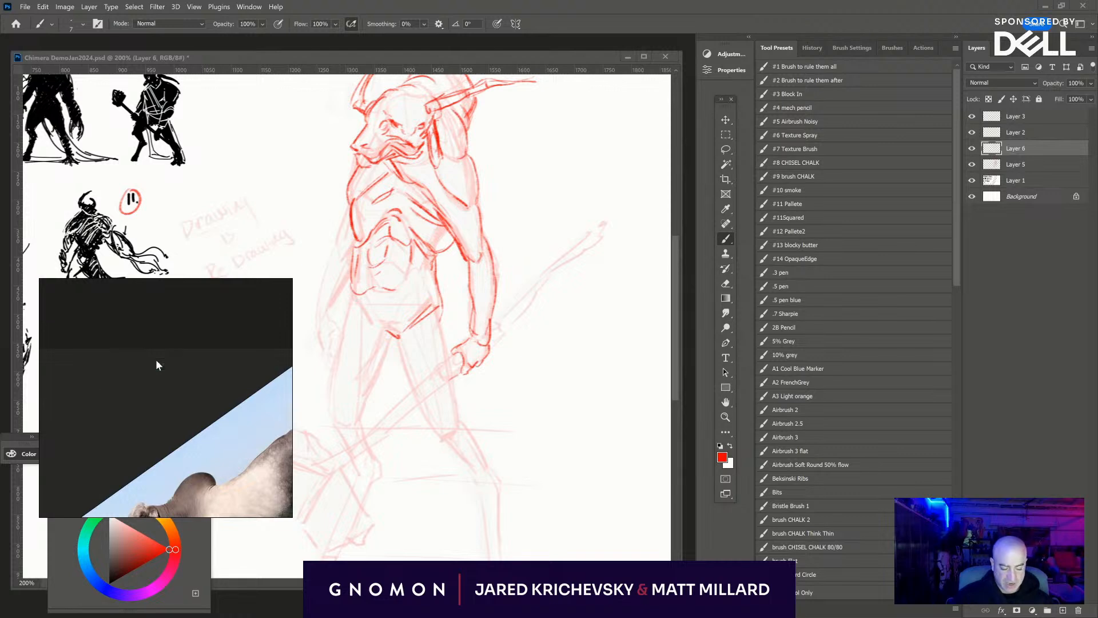
pyautogui.hotkey('ctrl', 'v')
pyautogui.scroll(-4, 129, 344)
pyautogui.moveTo(118, 380); pyautogui.dragTo(172, 453)
pyautogui.moveTo(198, 433); pyautogui.dragTo(166, 441)
pyautogui.scroll(7, 107, 396)
pyautogui.scroll(-2, 108, 396)
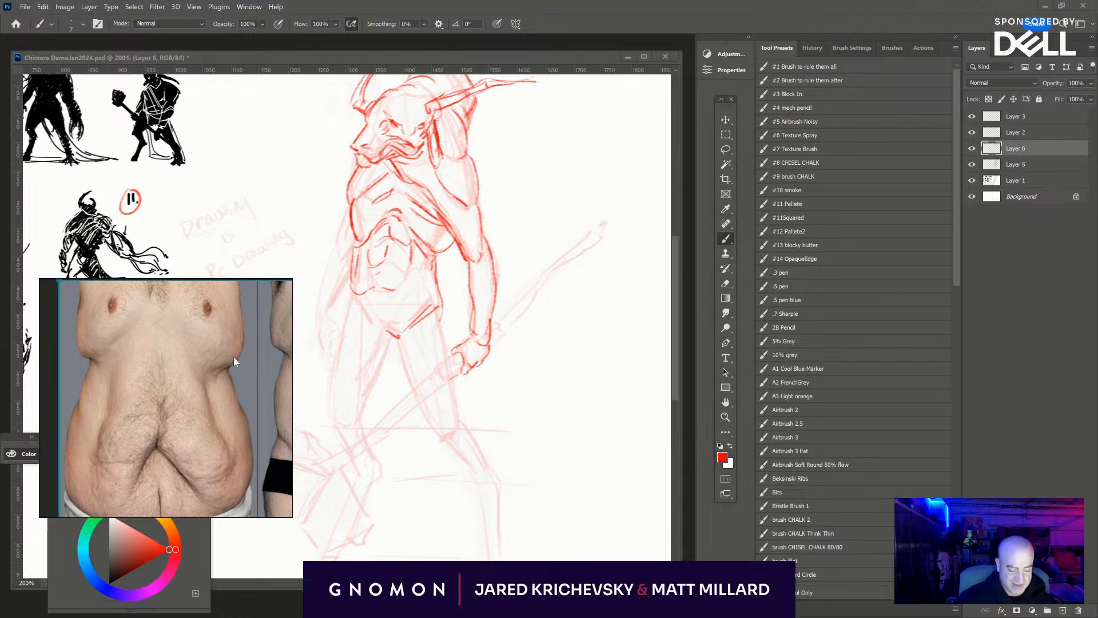
# - Examine how the loose skin folds across the back and sides in the torso reference photos
pyautogui.doubleClick(212, 346)
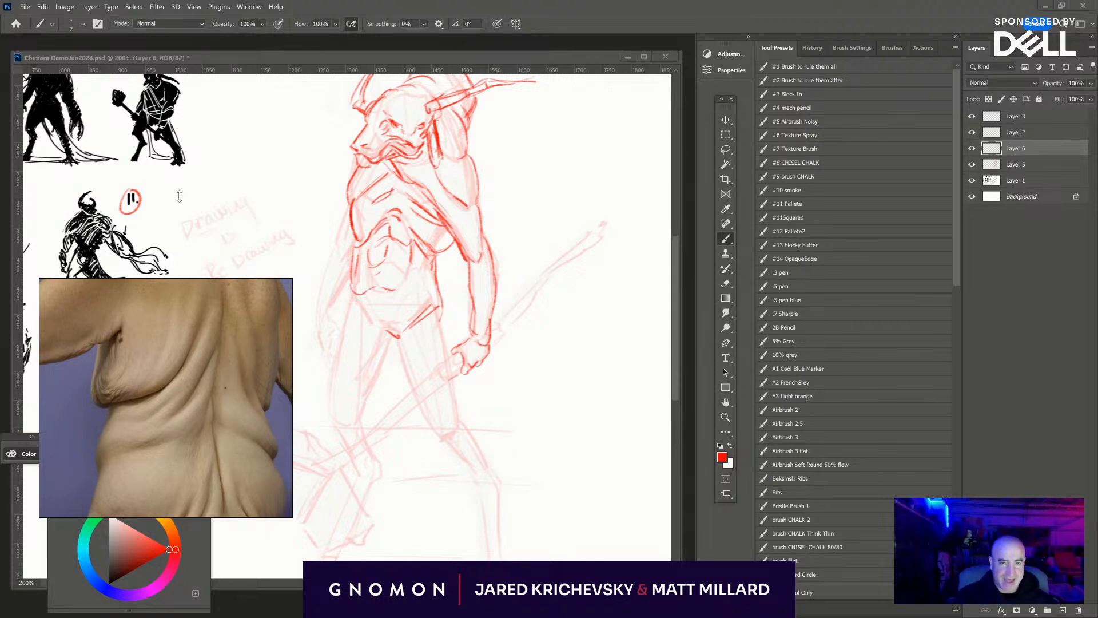
pyautogui.scroll(-7, 156, 388)
pyautogui.moveTo(157, 388); pyautogui.dragTo(152, 454)
pyautogui.scroll(6, 112, 432)
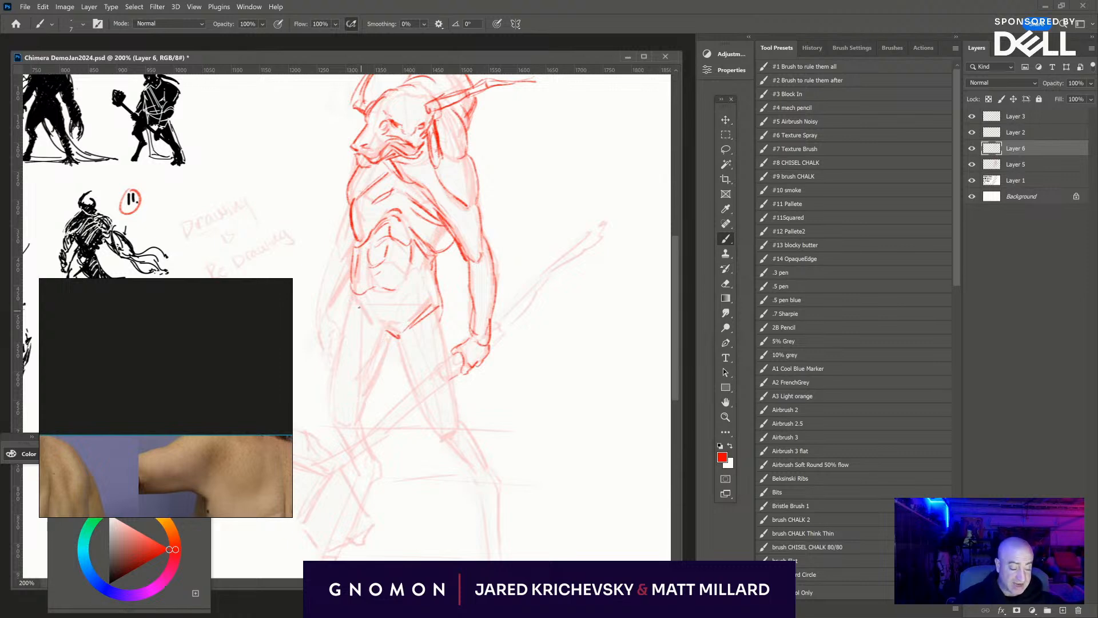
# - Draw the far side of the hip and groin line, adding skin folds running into the inner thigh
pyautogui.moveTo(365, 307); pyautogui.dragTo(377, 334)
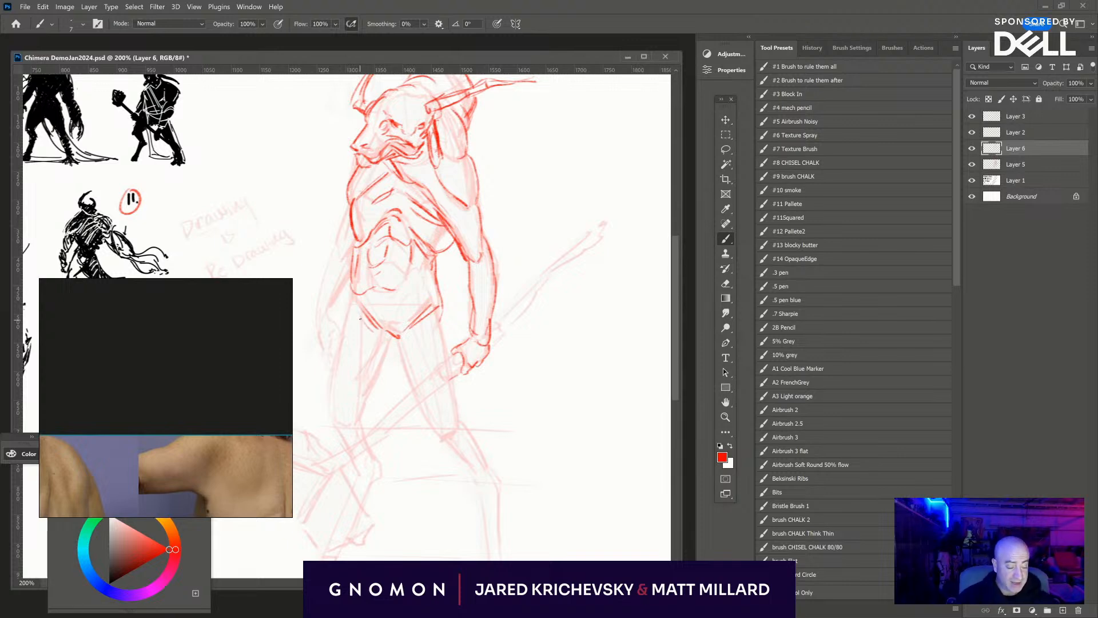
pyautogui.moveTo(360, 318)
pyautogui.mouseDown()
pyautogui.moveTo(389, 346)
pyautogui.moveTo(382, 359)
pyautogui.mouseUp()
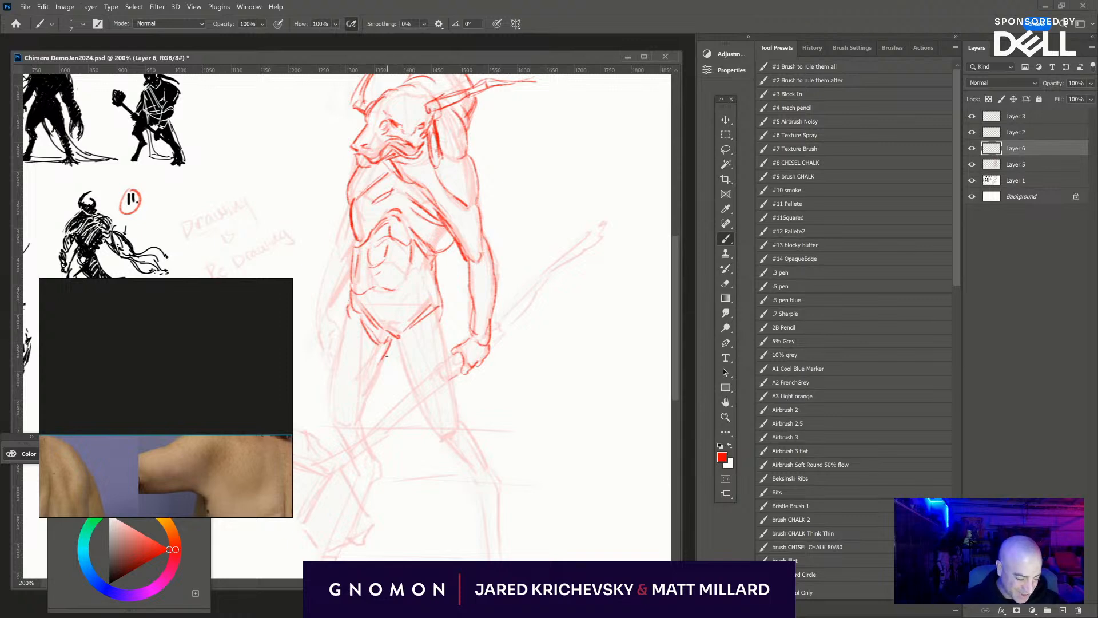
pyautogui.moveTo(361, 330); pyautogui.dragTo(376, 375)
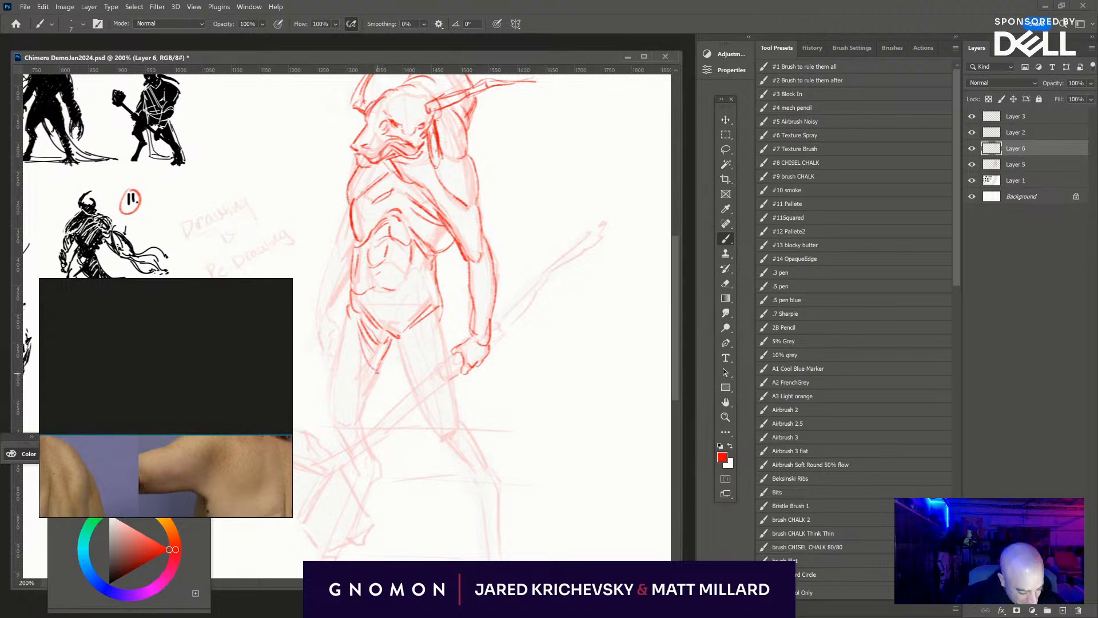
# - Draw the inner and outer contours of the far thigh down to the knee, with a small muscle accent inside
pyautogui.moveTo(387, 349); pyautogui.dragTo(355, 425)
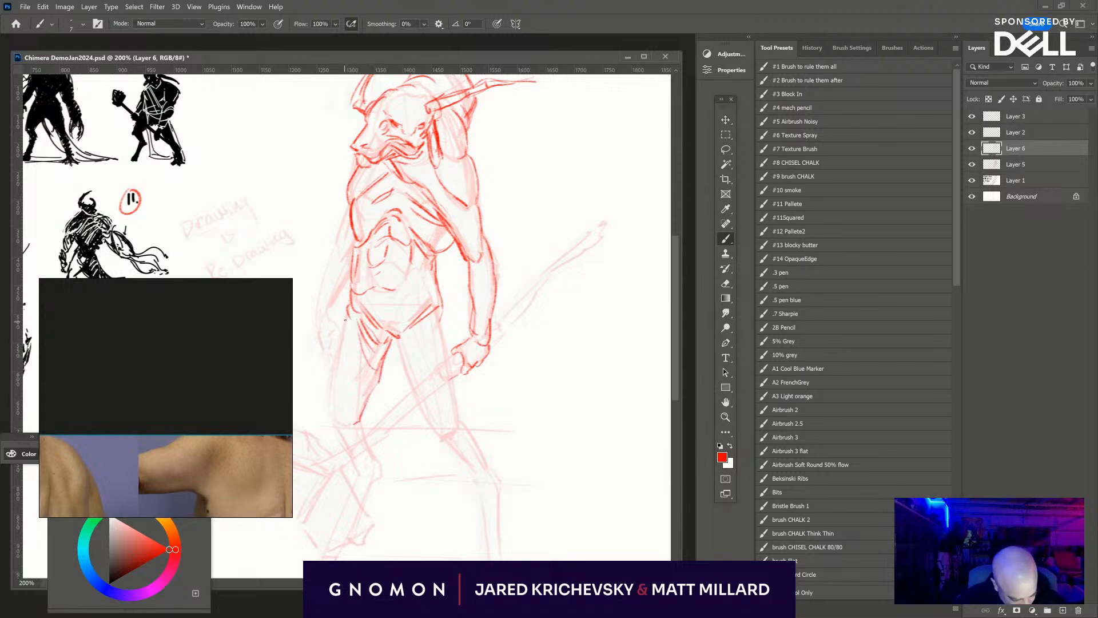
pyautogui.moveTo(346, 311)
pyautogui.mouseDown()
pyautogui.moveTo(331, 403)
pyautogui.moveTo(339, 434)
pyautogui.mouseUp()
pyautogui.moveTo(361, 361); pyautogui.dragTo(369, 393)
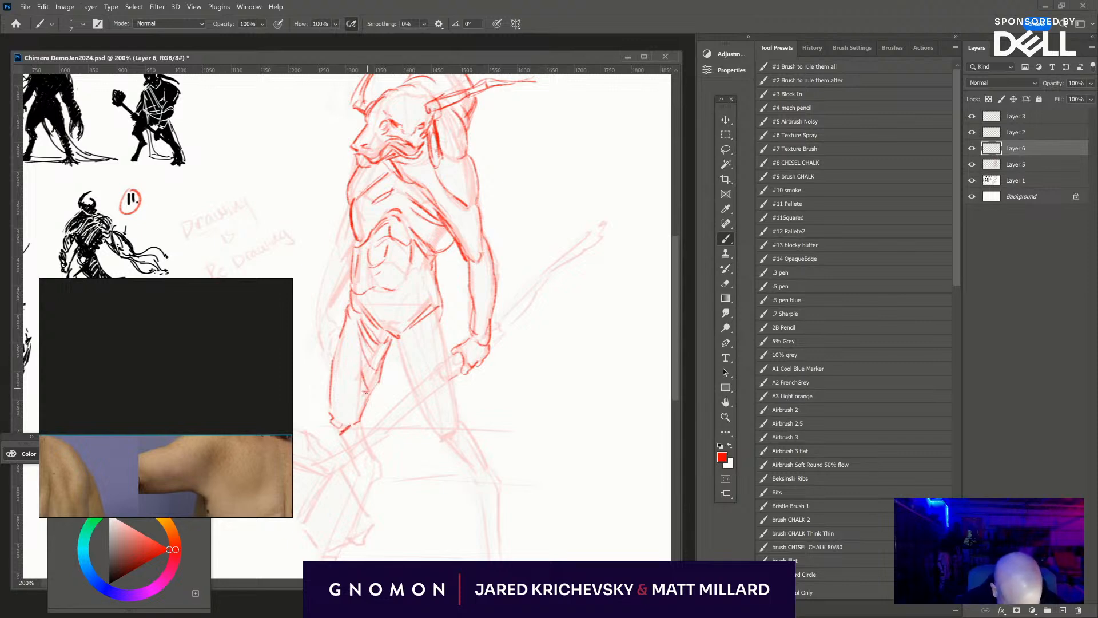
# - Start the near inner thigh, then draw the axe handle below and above the fist, ending in a jagged, branch-like tip
pyautogui.moveTo(396, 338); pyautogui.dragTo(420, 404)
pyautogui.moveTo(457, 352)
pyautogui.mouseDown()
pyautogui.moveTo(425, 381)
pyautogui.moveTo(454, 357)
pyautogui.moveTo(462, 371)
pyautogui.moveTo(425, 402)
pyautogui.mouseUp()
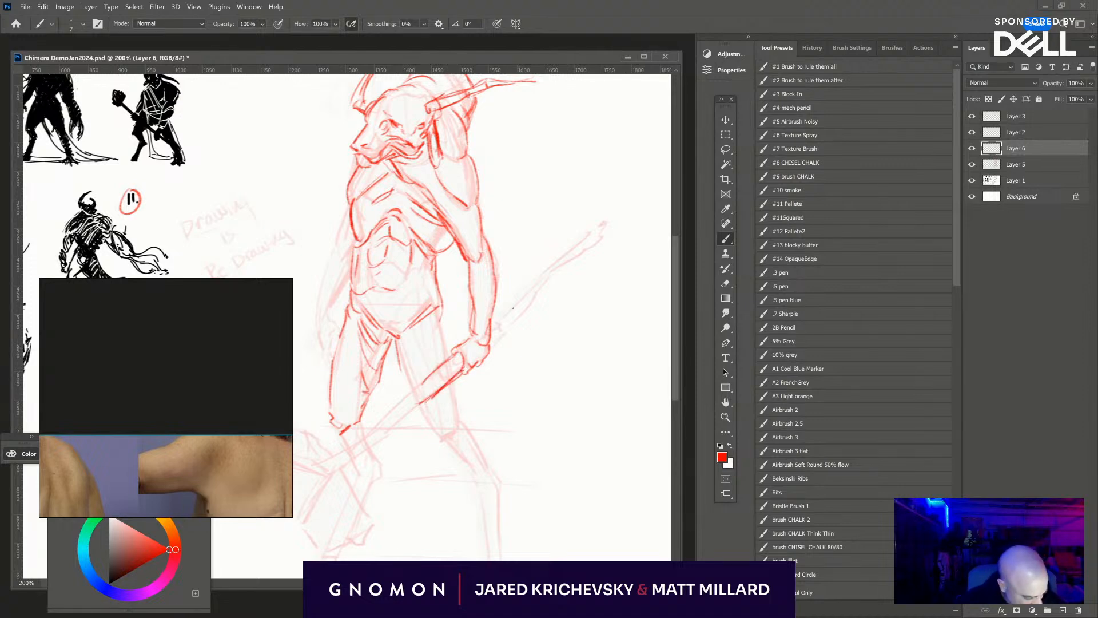
pyautogui.moveTo(493, 330); pyautogui.dragTo(511, 310)
pyautogui.moveTo(491, 347)
pyautogui.mouseDown()
pyautogui.moveTo(538, 277)
pyautogui.moveTo(528, 309)
pyautogui.moveTo(521, 288)
pyautogui.moveTo(576, 258)
pyautogui.moveTo(557, 276)
pyautogui.moveTo(629, 198)
pyautogui.mouseUp()
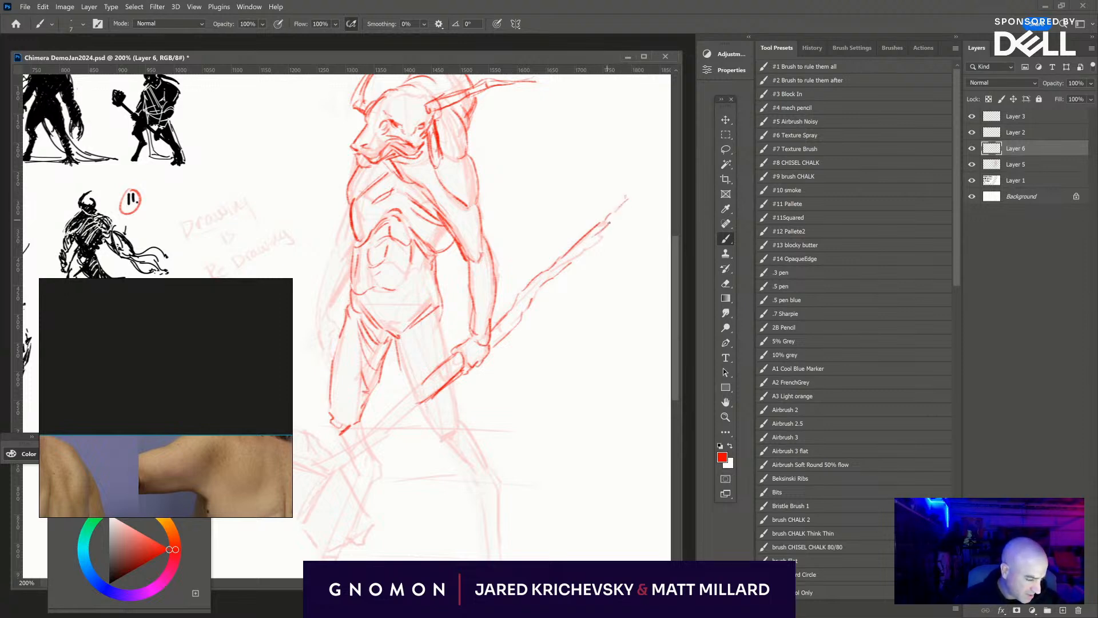
pyautogui.moveTo(601, 213)
pyautogui.mouseDown()
pyautogui.moveTo(613, 202)
pyautogui.moveTo(619, 226)
pyautogui.moveTo(593, 219)
pyautogui.moveTo(607, 210)
pyautogui.moveTo(612, 227)
pyautogui.mouseUp()
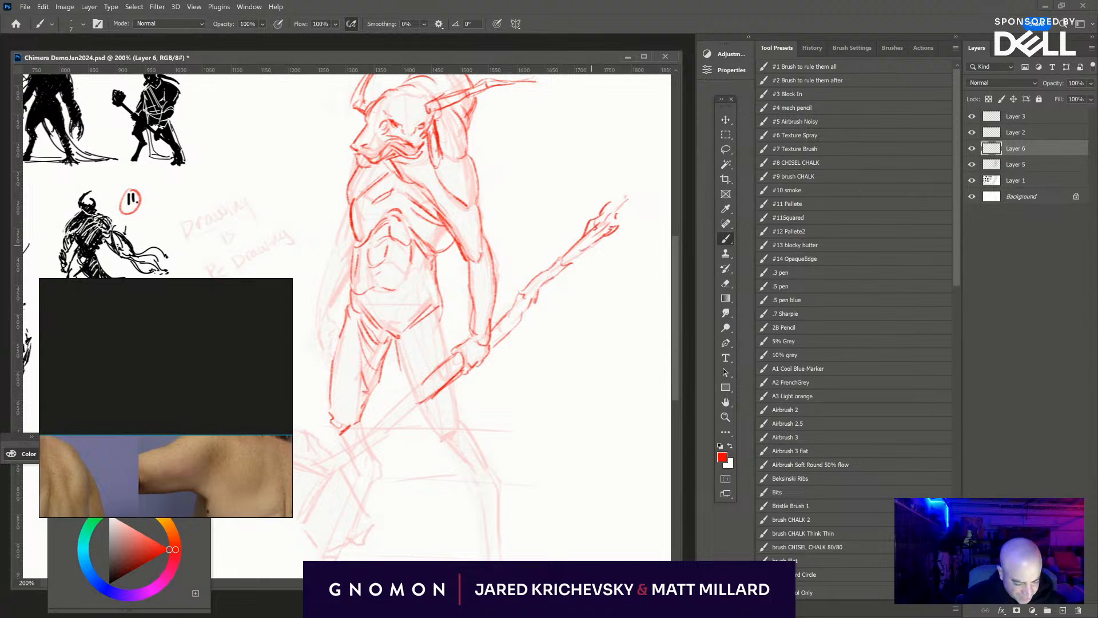
# - Draw the hip crease and inner fold of the near thigh, then its outer contour behind the axe handle
pyautogui.moveTo(517, 455)
pyautogui.mouseDown()
pyautogui.moveTo(625, 353)
pyautogui.moveTo(619, 361)
pyautogui.mouseUp()
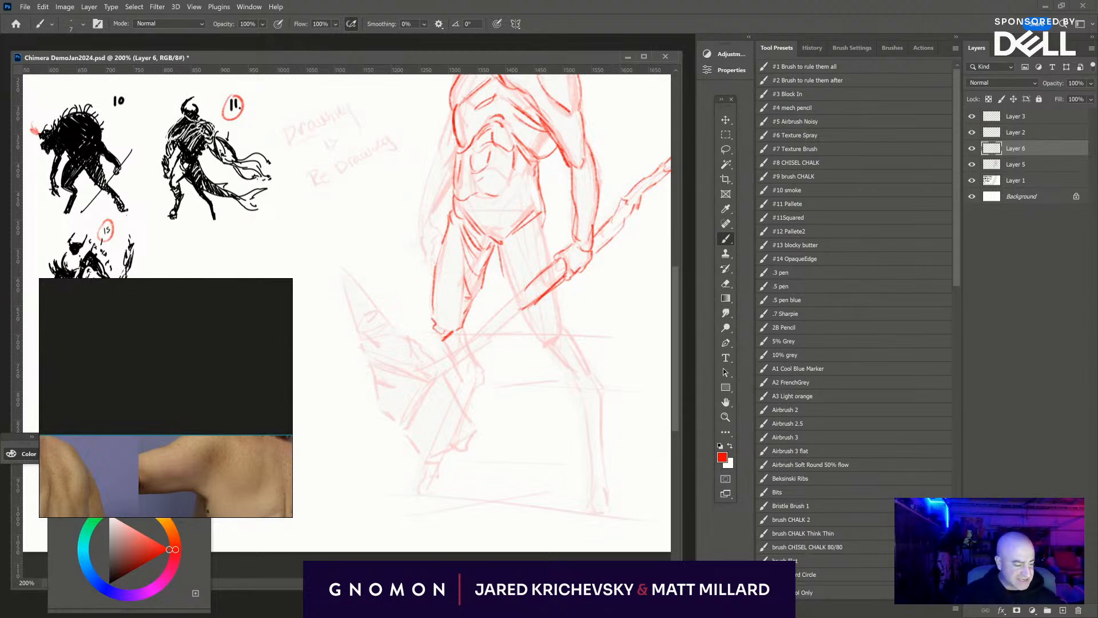
pyautogui.moveTo(504, 250)
pyautogui.mouseDown()
pyautogui.moveTo(536, 228)
pyautogui.moveTo(506, 262)
pyautogui.moveTo(501, 252)
pyautogui.moveTo(515, 280)
pyautogui.mouseUp()
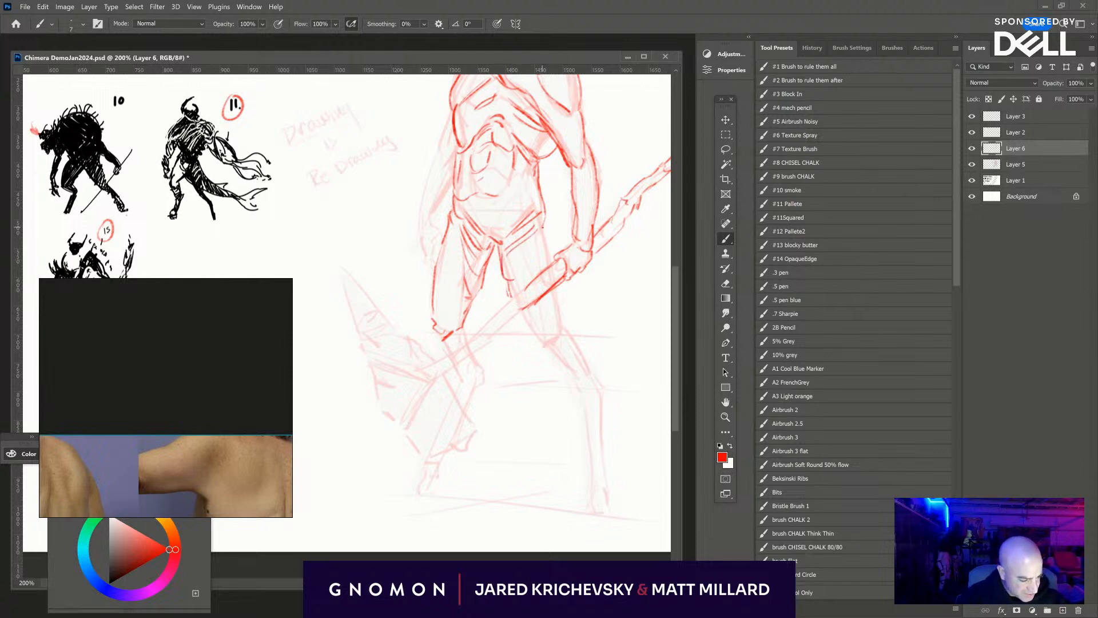
pyautogui.moveTo(543, 217); pyautogui.dragTo(552, 261)
# - Define the lower belly's edge, then draw the far arm from shoulder to forearm and the hand hanging beside the thigh
pyautogui.moveTo(569, 213); pyautogui.dragTo(529, 275)
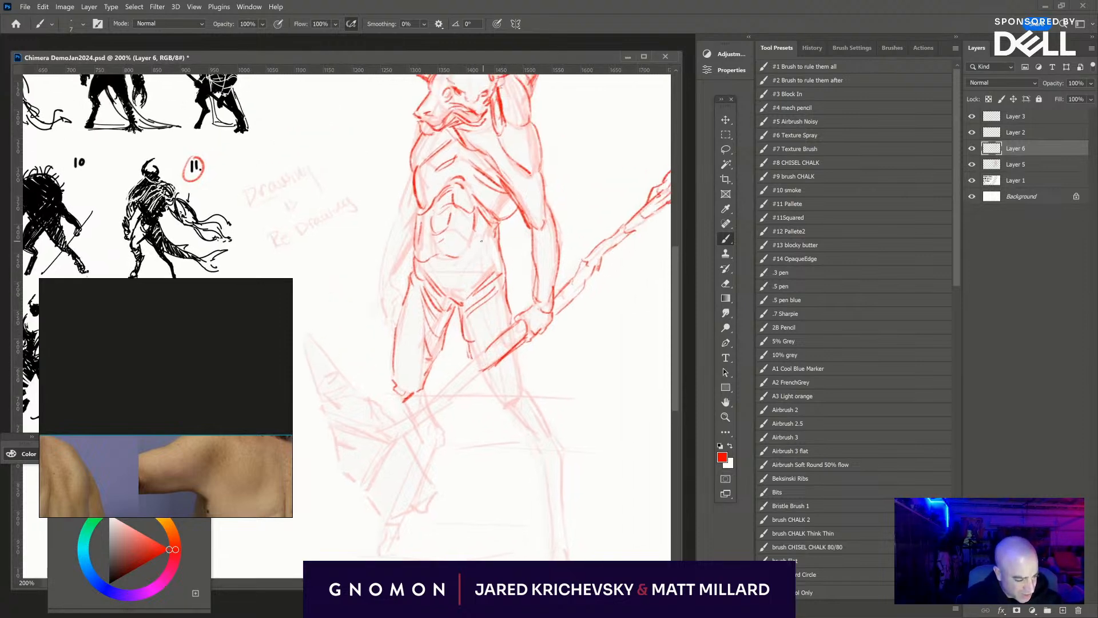
pyautogui.moveTo(481, 241)
pyautogui.mouseDown()
pyautogui.moveTo(449, 259)
pyautogui.moveTo(440, 245)
pyautogui.moveTo(475, 246)
pyautogui.moveTo(405, 255)
pyautogui.moveTo(397, 289)
pyautogui.mouseUp()
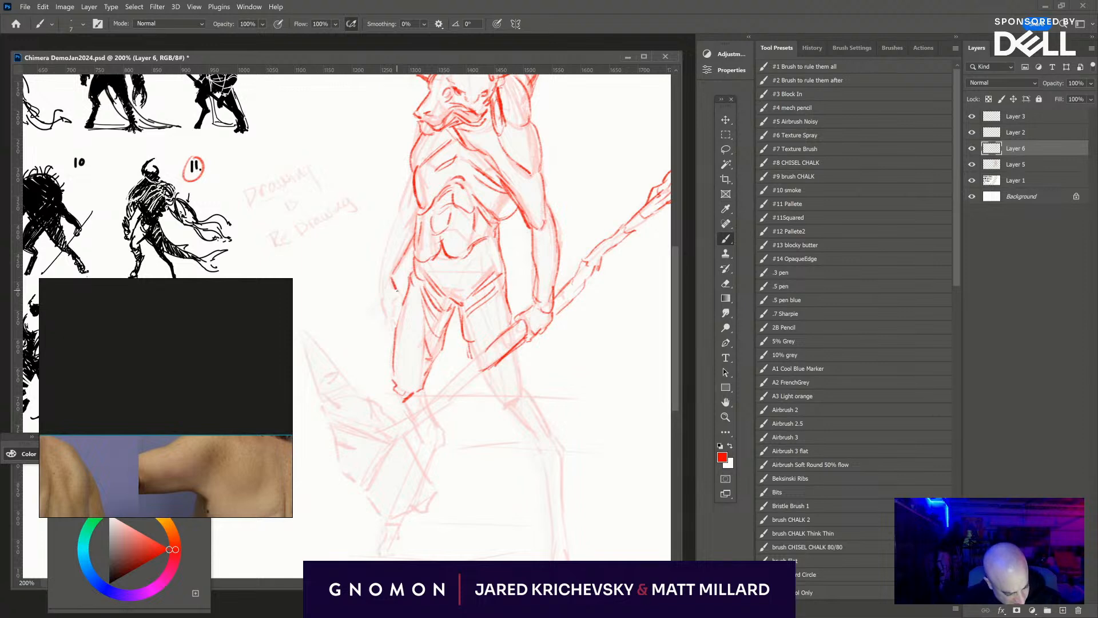
pyautogui.moveTo(407, 177)
pyautogui.mouseDown()
pyautogui.moveTo(403, 222)
pyautogui.moveTo(410, 174)
pyautogui.mouseUp()
pyautogui.moveTo(396, 219)
pyautogui.mouseDown()
pyautogui.moveTo(388, 282)
pyautogui.moveTo(383, 245)
pyautogui.mouseUp()
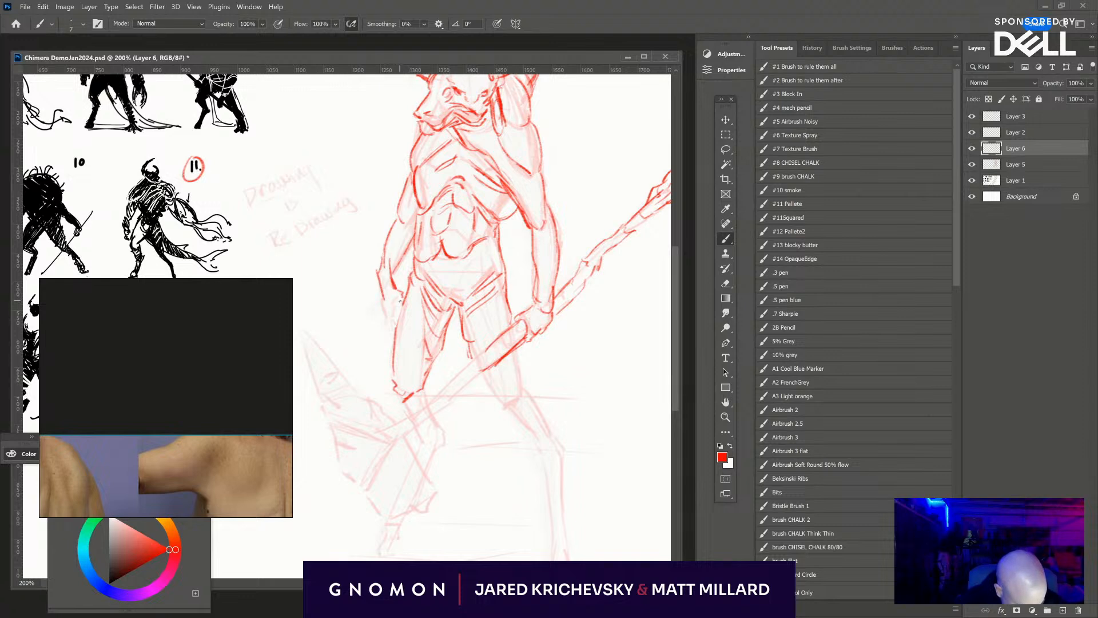
pyautogui.moveTo(384, 299); pyautogui.dragTo(383, 323)
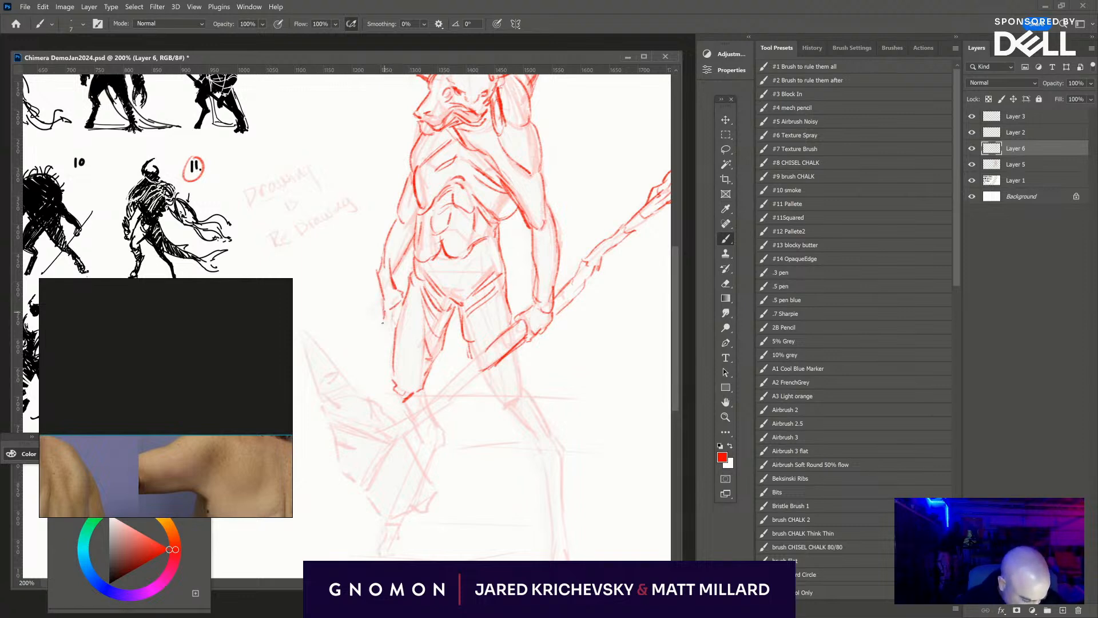
# - Refine the head around the base of the far horn and draw the curved back contour behind the near shoulder
pyautogui.moveTo(569, 414); pyautogui.dragTo(541, 471)
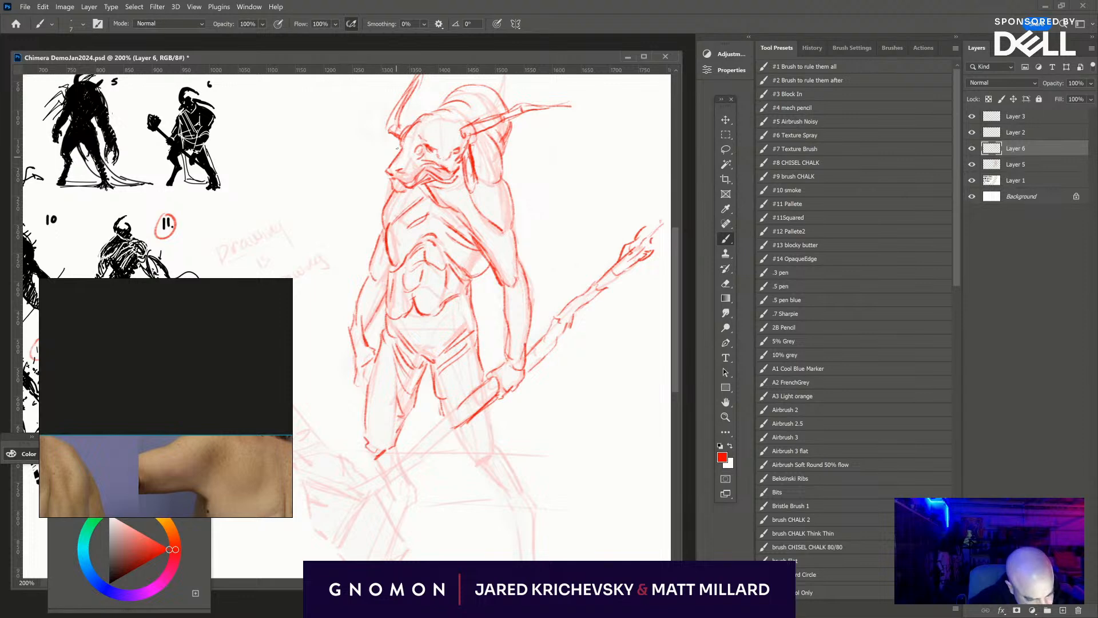
pyautogui.moveTo(399, 135); pyautogui.dragTo(390, 144)
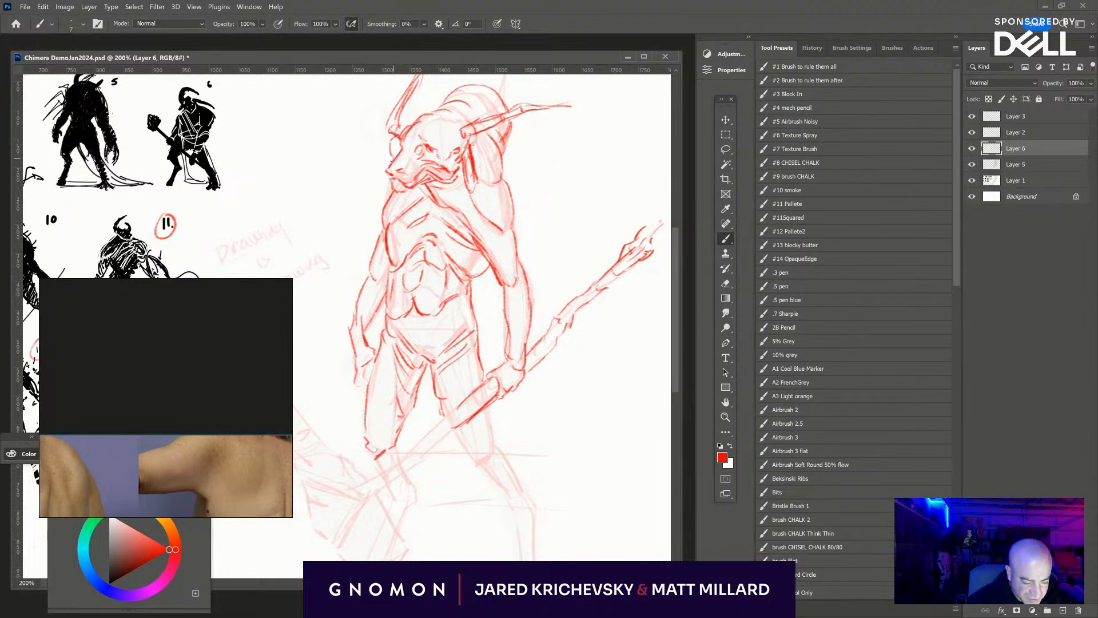
pyautogui.moveTo(400, 129); pyautogui.dragTo(430, 109)
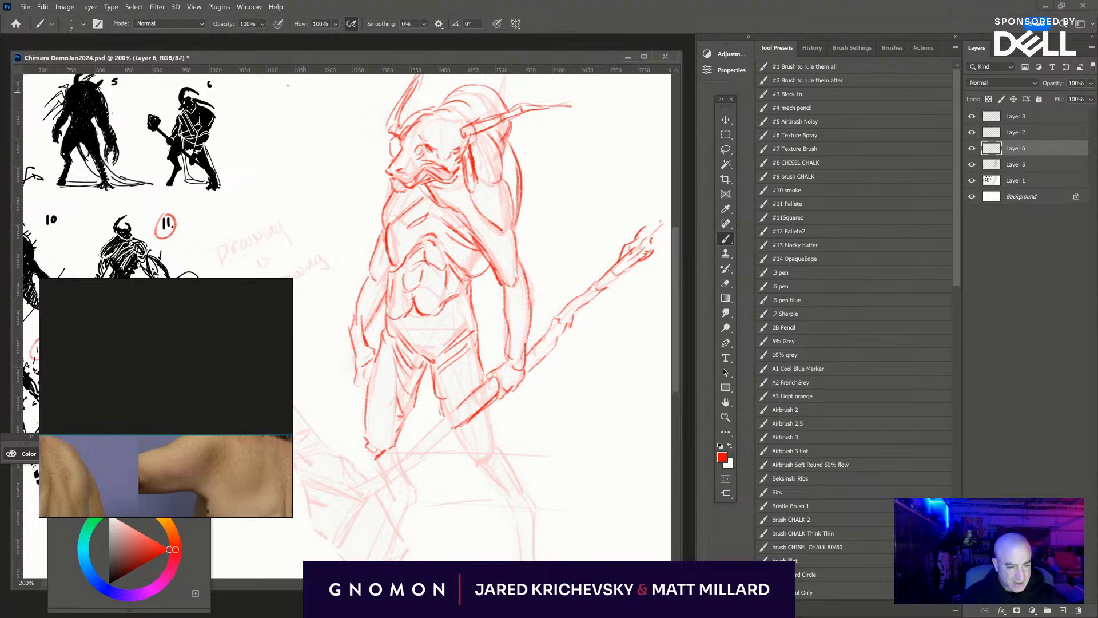
# - Flip the canvas view horizontally and frame the mirrored figure at 200% zoom
pyautogui.click(200, 6)
pyautogui.click(232, 174)
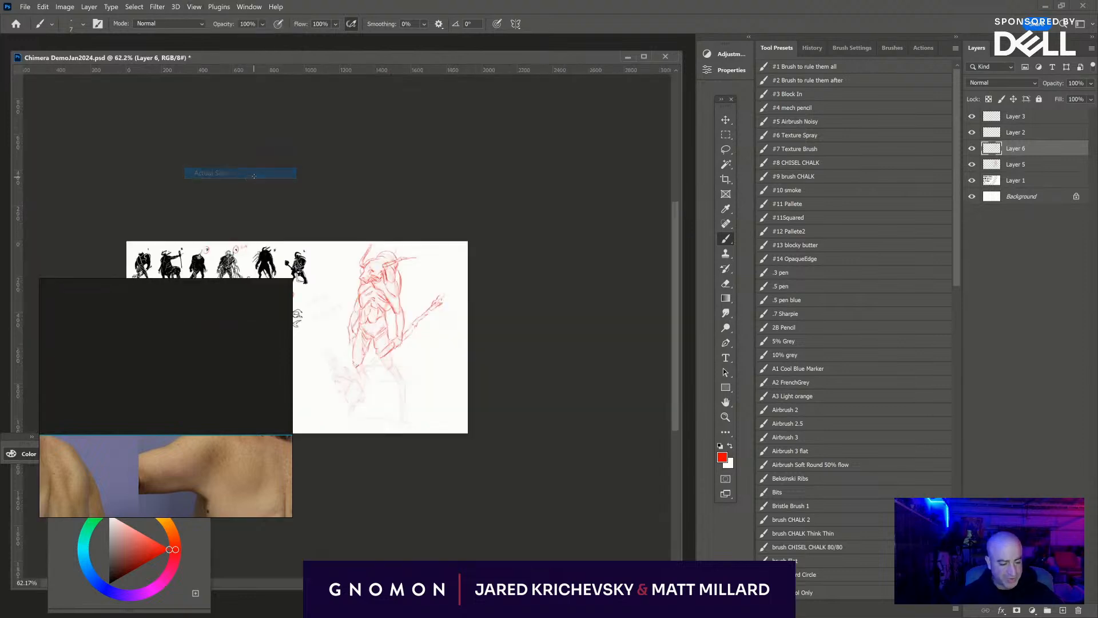
pyautogui.click(195, 7)
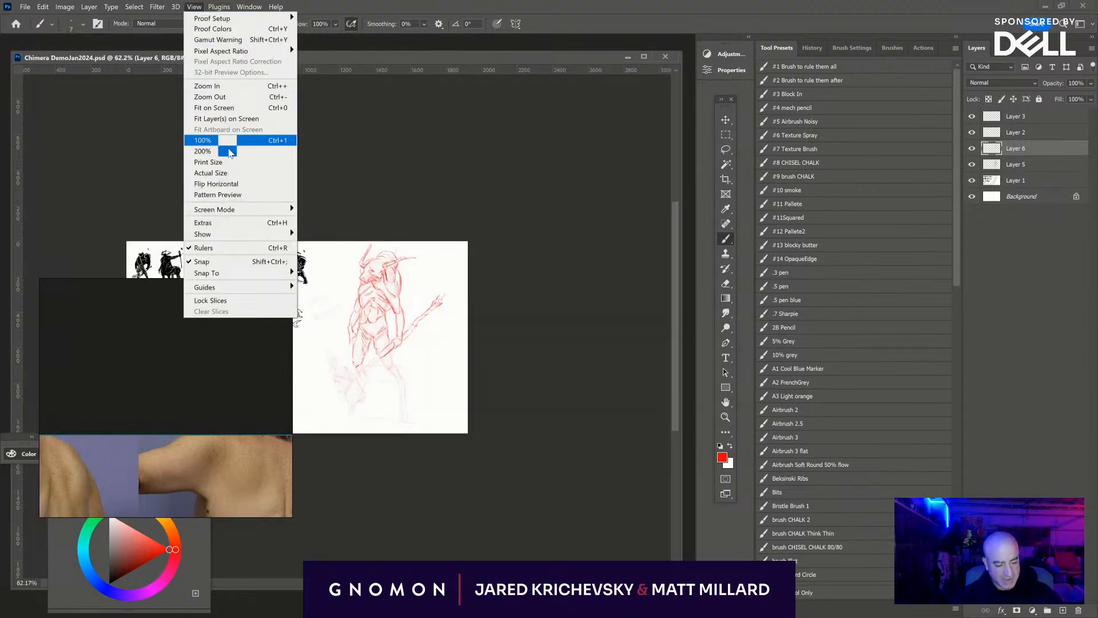
pyautogui.click(235, 184)
pyautogui.moveTo(504, 395); pyautogui.dragTo(606, 382)
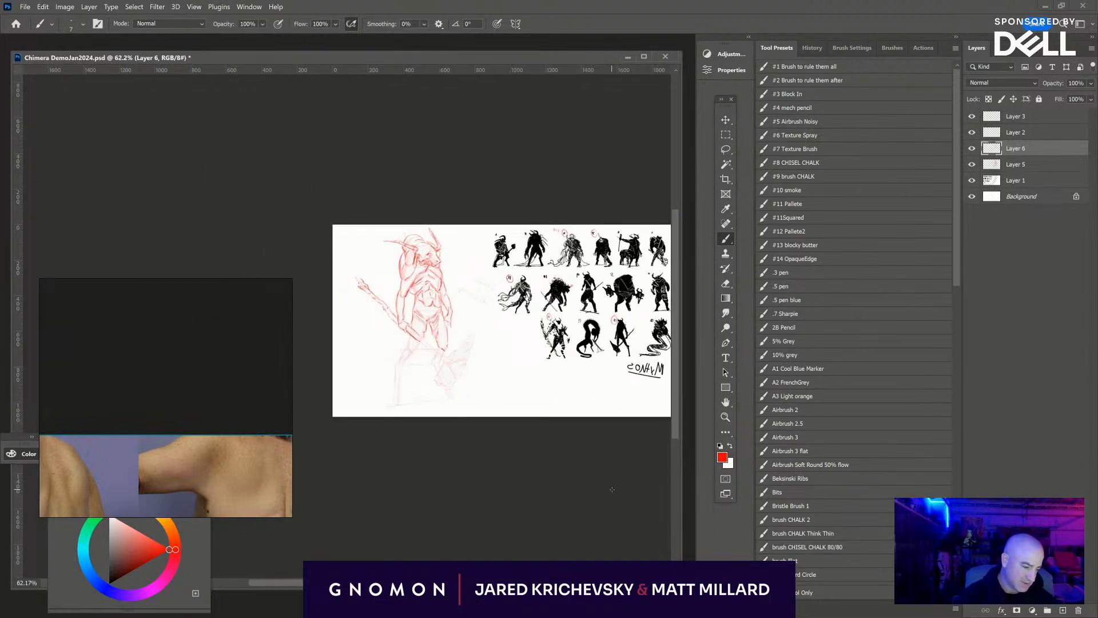
pyautogui.hotkey('ctrl', '+')
pyautogui.hotkey('ctrl', '+')
pyautogui.hotkey('ctrl', '+')
pyautogui.moveTo(632, 534); pyautogui.dragTo(444, 517)
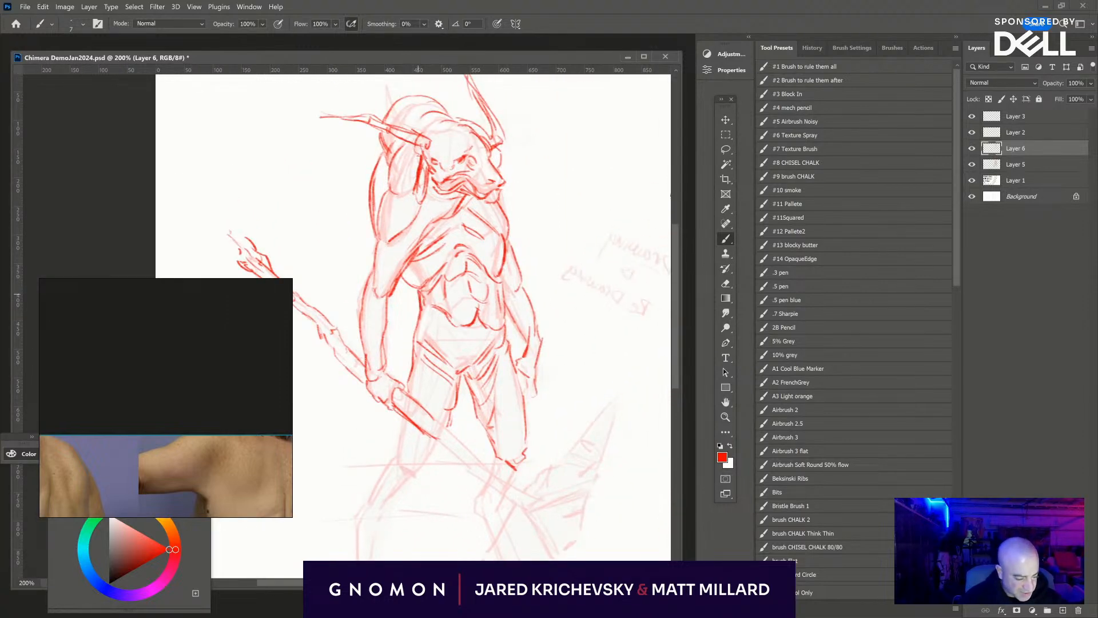
# - Strengthen the side of the chest near the armpit, then draw the near thigh below the axe handle down to the knee
pyautogui.moveTo(402, 279); pyautogui.dragTo(419, 289)
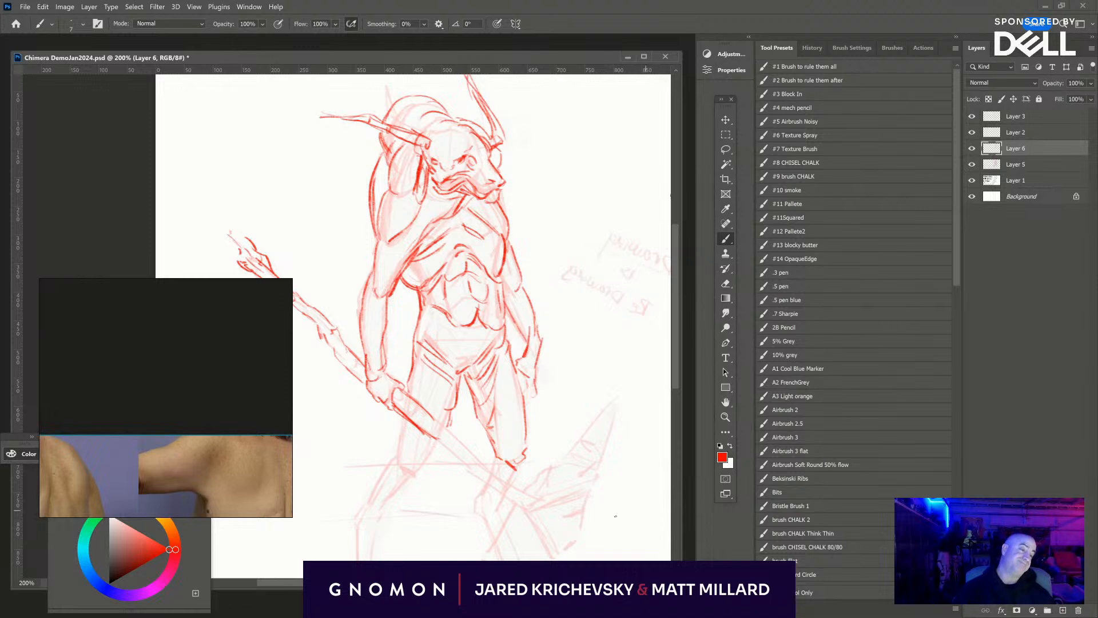
pyautogui.moveTo(544, 469); pyautogui.dragTo(564, 355)
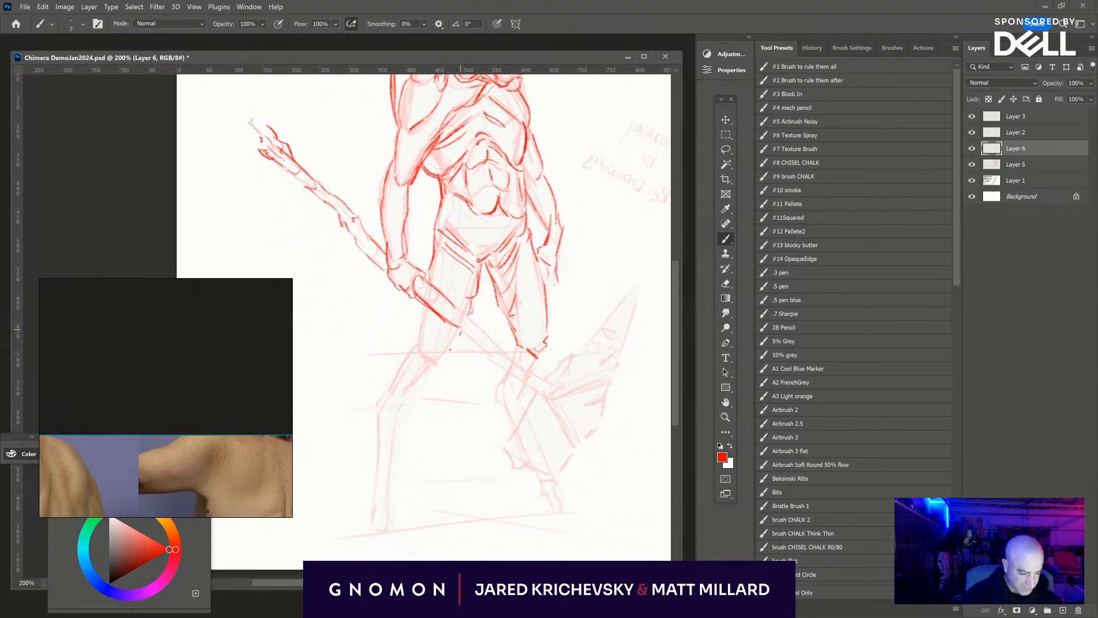
pyautogui.moveTo(461, 333)
pyautogui.mouseDown()
pyautogui.moveTo(436, 364)
pyautogui.moveTo(454, 348)
pyautogui.mouseUp()
pyautogui.moveTo(421, 303); pyautogui.dragTo(420, 335)
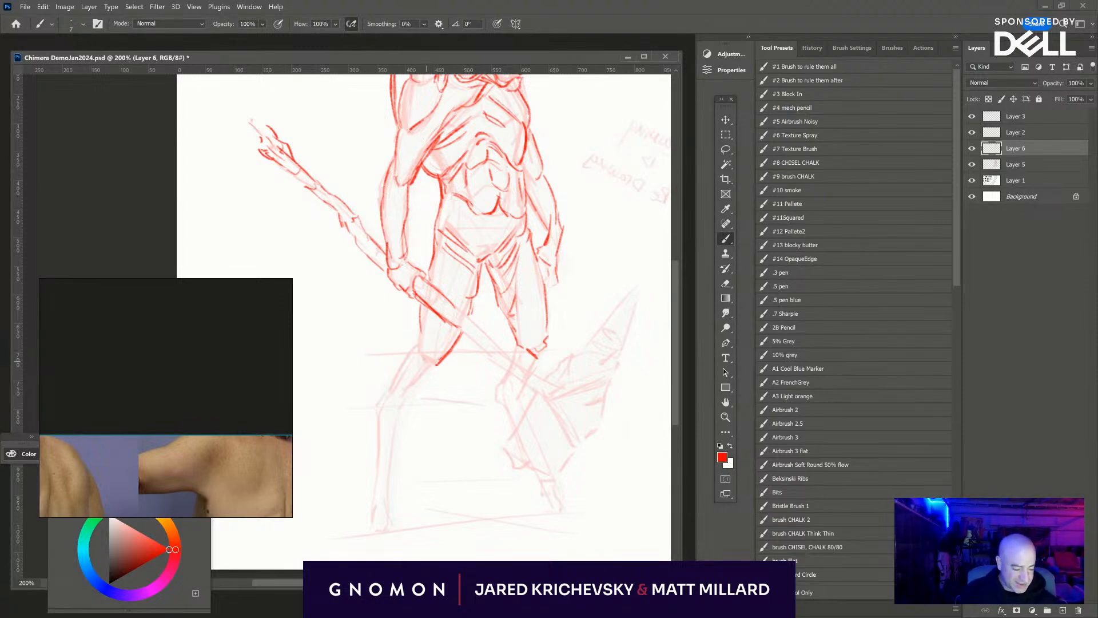
pyautogui.moveTo(437, 365); pyautogui.dragTo(426, 361)
pyautogui.moveTo(420, 325)
pyautogui.mouseDown()
pyautogui.moveTo(413, 353)
pyautogui.moveTo(416, 334)
pyautogui.mouseUp()
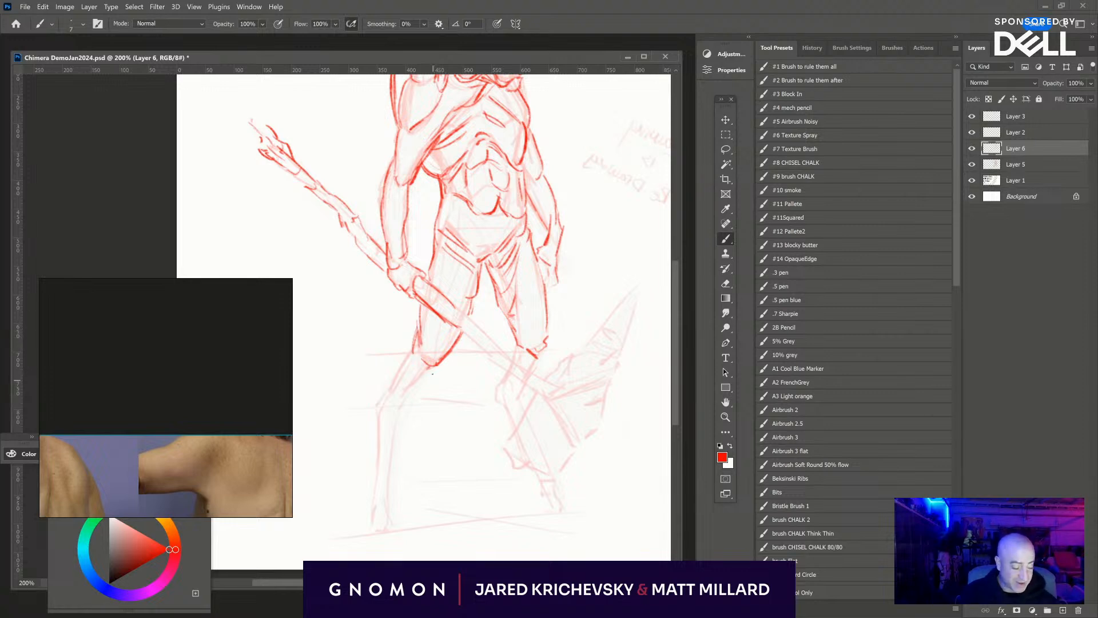
# - Draw the near lower leg from the knee down through the hock to the hoof, following the faded rough
pyautogui.moveTo(438, 366); pyautogui.dragTo(405, 400)
pyautogui.moveTo(409, 346)
pyautogui.mouseDown()
pyautogui.moveTo(374, 404)
pyautogui.moveTo(378, 435)
pyautogui.moveTo(404, 417)
pyautogui.moveTo(388, 499)
pyautogui.mouseUp()
pyautogui.moveTo(377, 424)
pyautogui.mouseDown()
pyautogui.moveTo(367, 507)
pyautogui.moveTo(392, 514)
pyautogui.mouseUp()
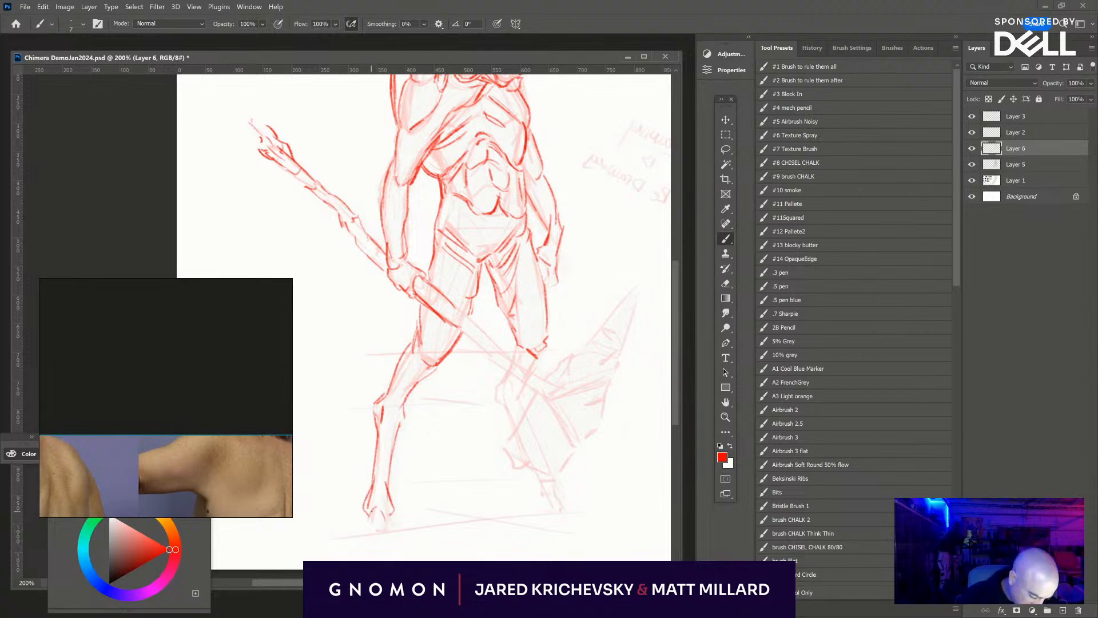
pyautogui.moveTo(371, 511)
pyautogui.mouseDown()
pyautogui.moveTo(363, 535)
pyautogui.moveTo(381, 527)
pyautogui.moveTo(391, 538)
pyautogui.moveTo(373, 541)
pyautogui.mouseUp()
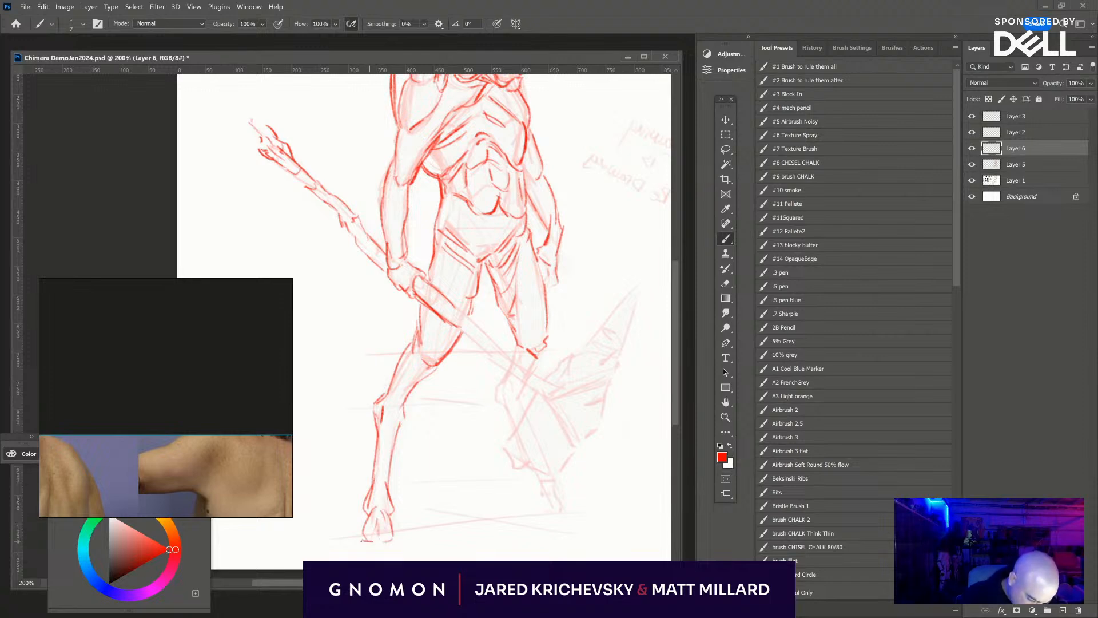
pyautogui.moveTo(391, 495); pyautogui.dragTo(387, 471)
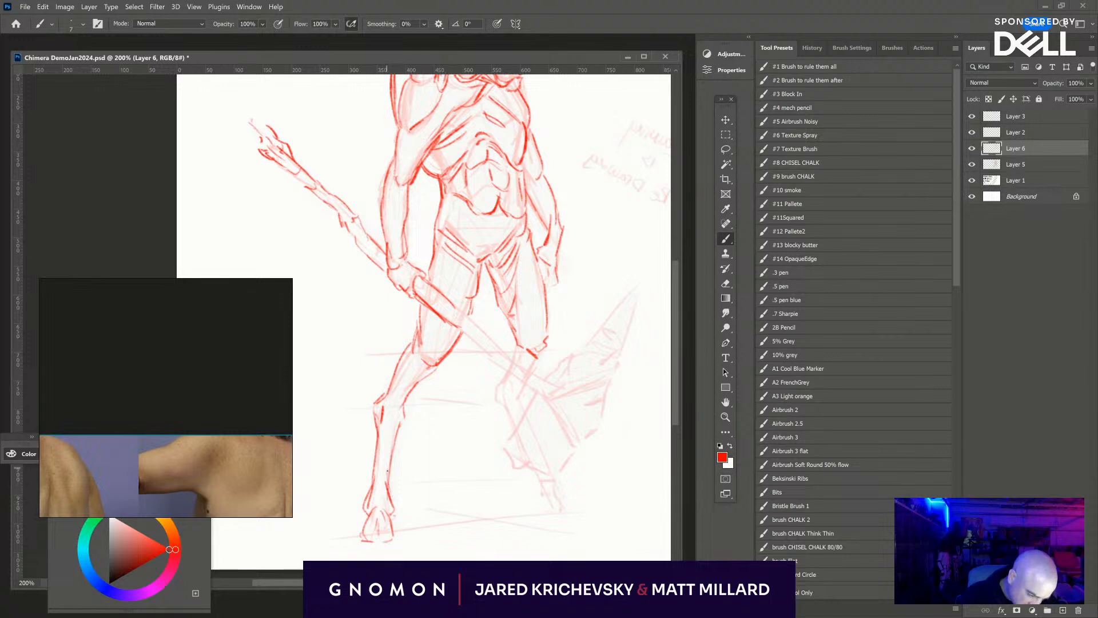
pyautogui.moveTo(404, 422); pyautogui.dragTo(404, 407)
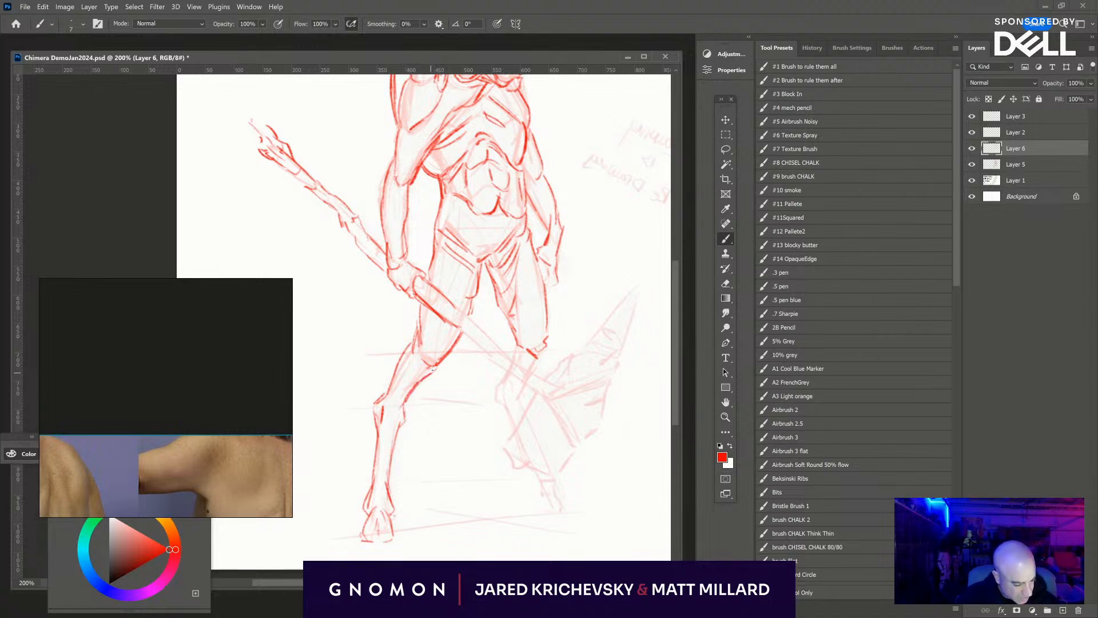
# - Strengthen the near side of the chest, the back contour and the lines around the near shoulder
pyautogui.moveTo(606, 388)
pyautogui.mouseDown()
pyautogui.moveTo(532, 444)
pyautogui.moveTo(505, 442)
pyautogui.mouseUp()
pyautogui.moveTo(416, 398)
pyautogui.mouseDown()
pyautogui.moveTo(434, 419)
pyautogui.moveTo(485, 443)
pyautogui.mouseUp()
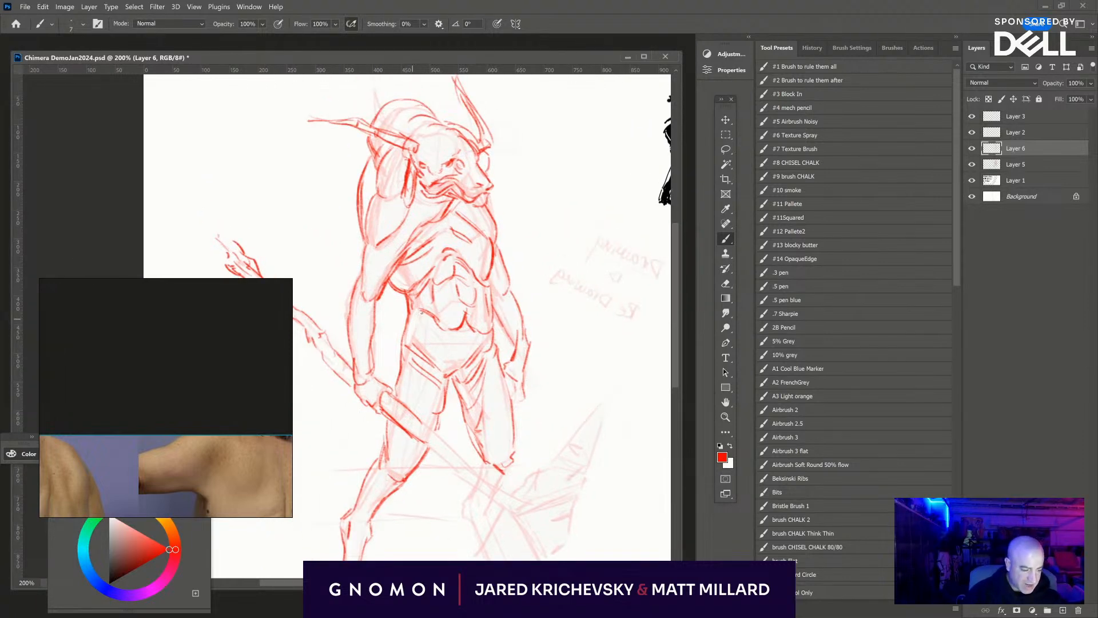
pyautogui.moveTo(396, 256); pyautogui.dragTo(415, 230)
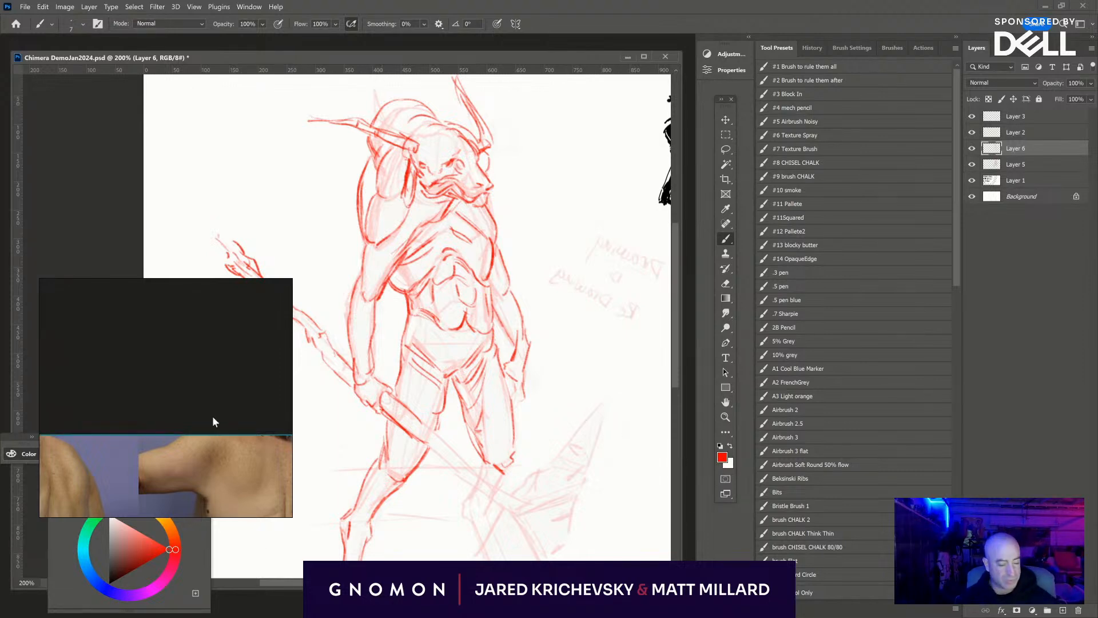
pyautogui.moveTo(355, 193); pyautogui.dragTo(363, 244)
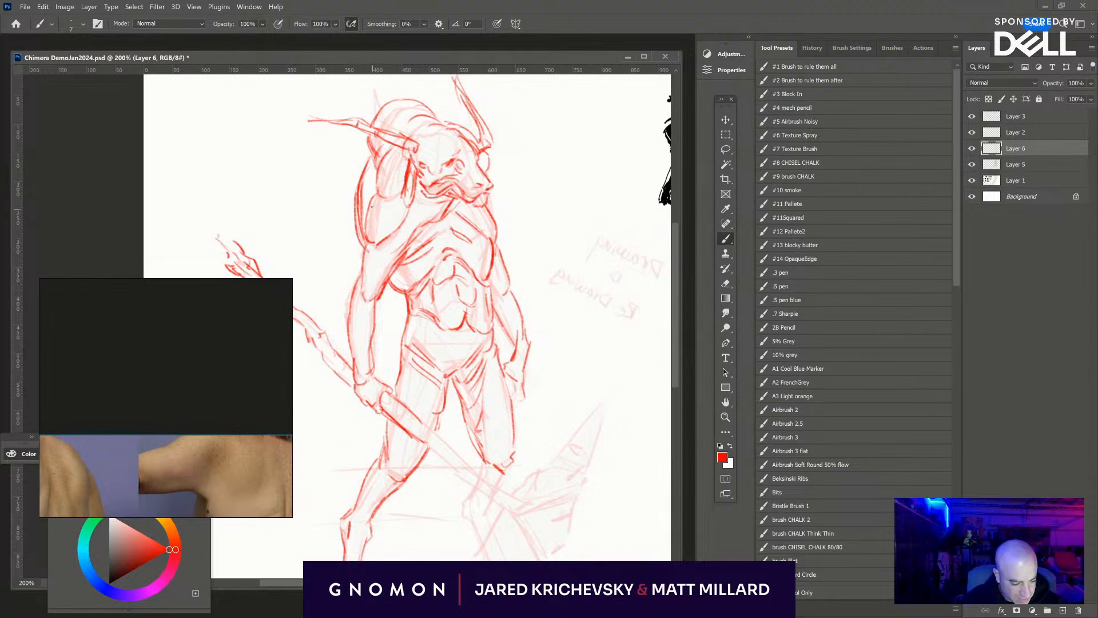
pyautogui.moveTo(372, 201)
pyautogui.mouseDown()
pyautogui.moveTo(365, 241)
pyautogui.moveTo(371, 203)
pyautogui.mouseUp()
pyautogui.moveTo(379, 162); pyautogui.dragTo(375, 187)
pyautogui.moveTo(376, 159); pyautogui.dragTo(371, 182)
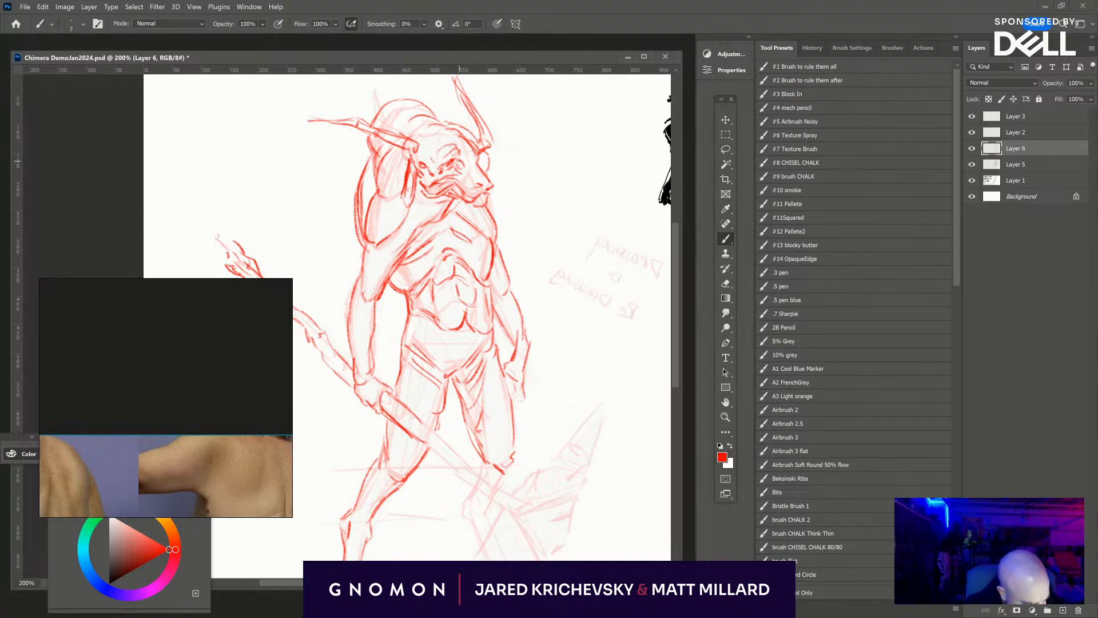
# - Refine the bull's eye and darken the nose, chin and far edge of the muzzle
pyautogui.moveTo(459, 161); pyautogui.dragTo(464, 166)
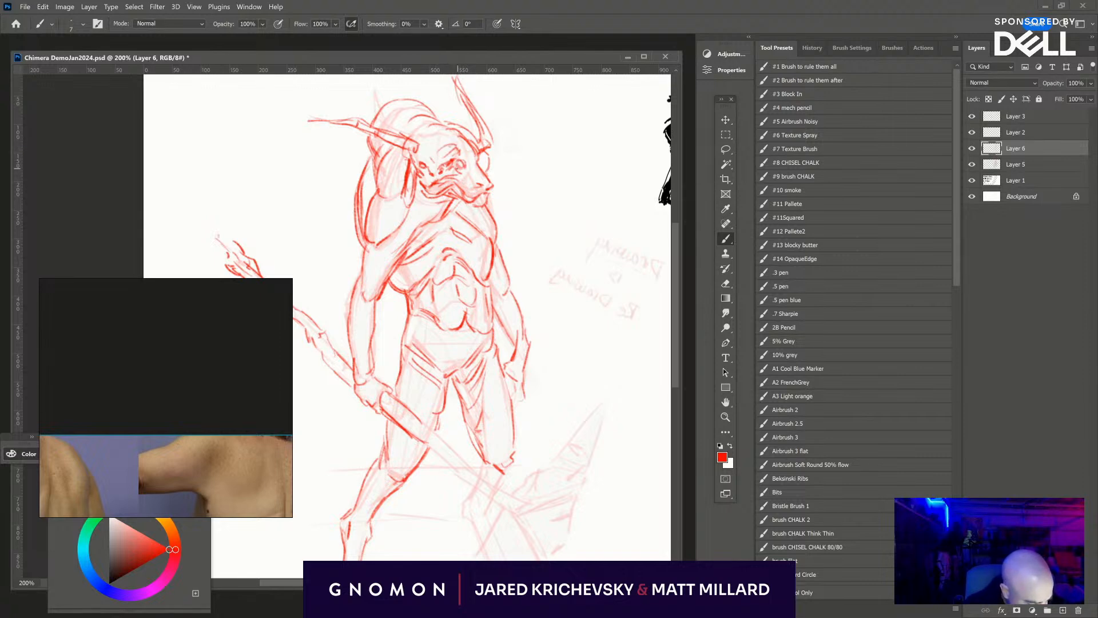
pyautogui.moveTo(490, 191); pyautogui.dragTo(474, 207)
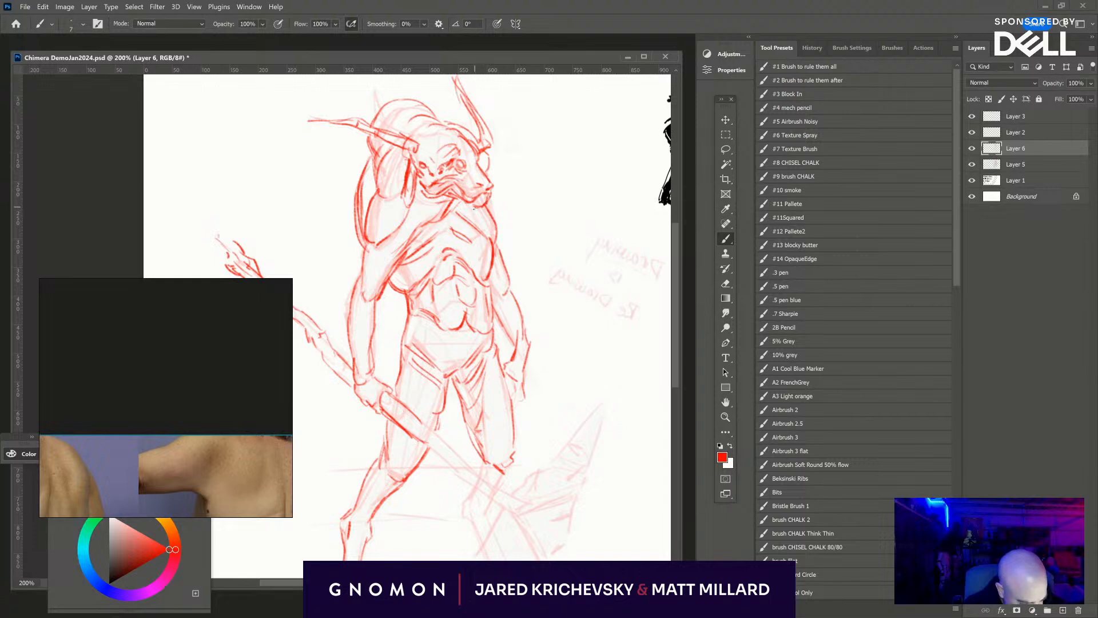
pyautogui.moveTo(484, 165)
pyautogui.mouseDown()
pyautogui.moveTo(492, 192)
pyautogui.moveTo(486, 178)
pyautogui.mouseUp()
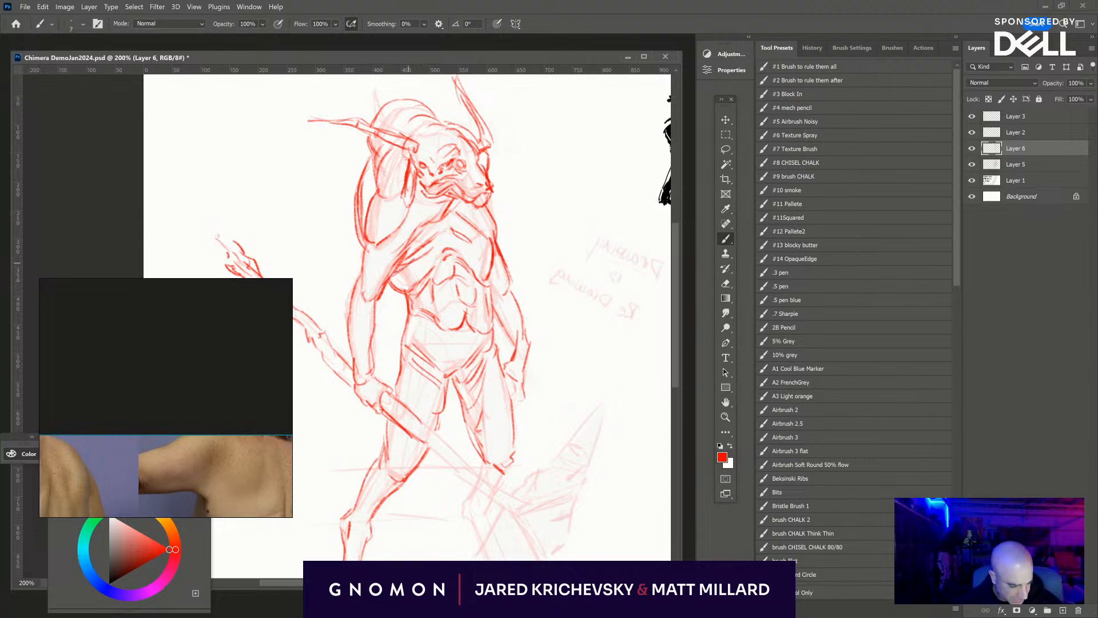
# - Add rib and sternum lines to the torso and strengthen the skin folds along the near side of the waist
pyautogui.moveTo(439, 253)
pyautogui.mouseDown()
pyautogui.moveTo(407, 275)
pyautogui.moveTo(462, 256)
pyautogui.moveTo(466, 268)
pyautogui.mouseUp()
pyautogui.moveTo(420, 319); pyautogui.dragTo(435, 332)
pyautogui.moveTo(406, 296); pyautogui.dragTo(402, 348)
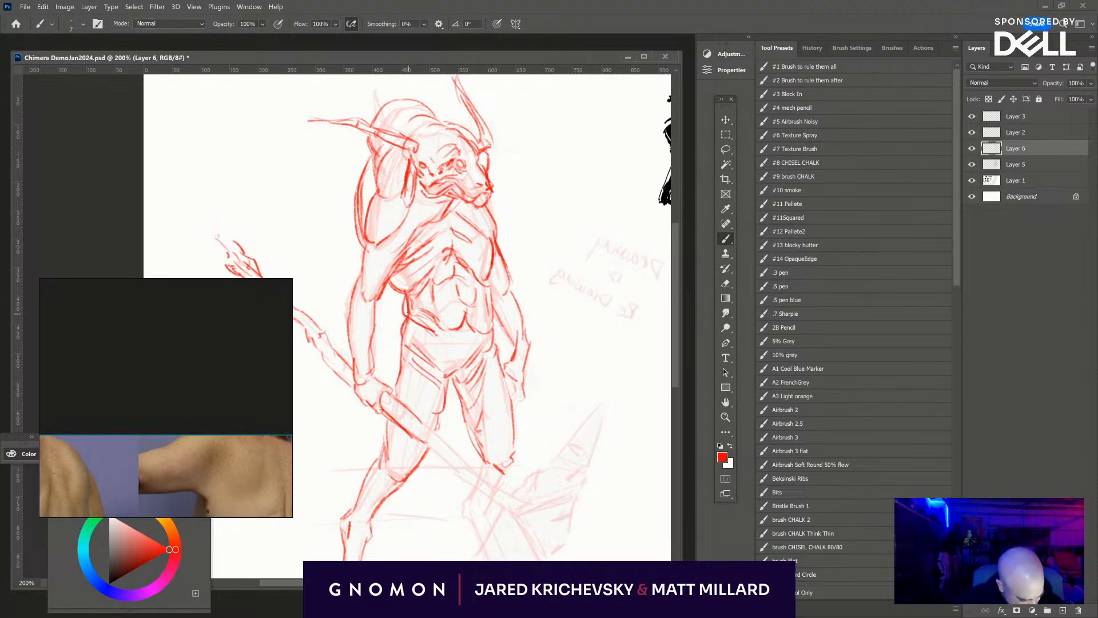
pyautogui.press('e')
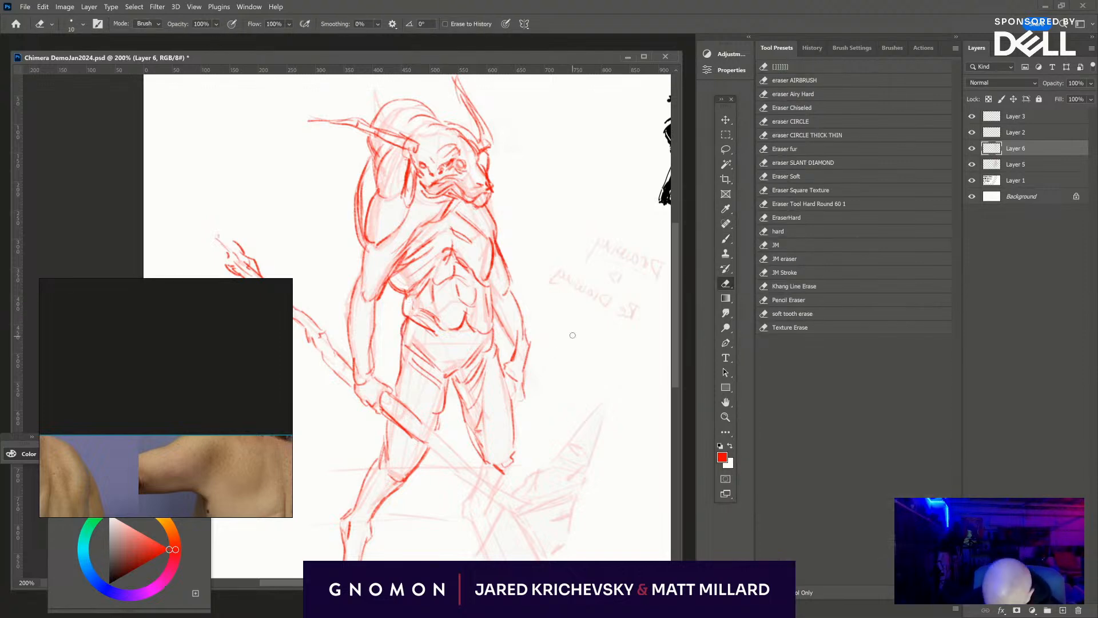
pyautogui.press('b')
pyautogui.moveTo(463, 242); pyautogui.dragTo(484, 129)
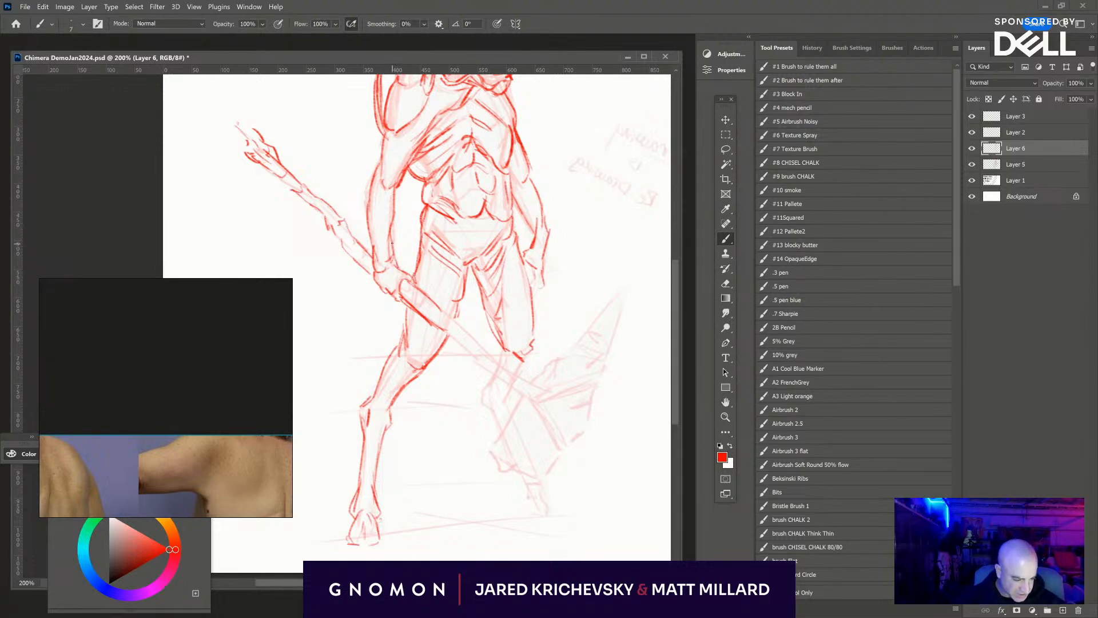
# - Clean up and redraw the upper back contour behind the near shoulder, then reinforce the hump behind the head
pyautogui.moveTo(395, 190); pyautogui.dragTo(395, 262)
pyautogui.moveTo(515, 195); pyautogui.dragTo(485, 302)
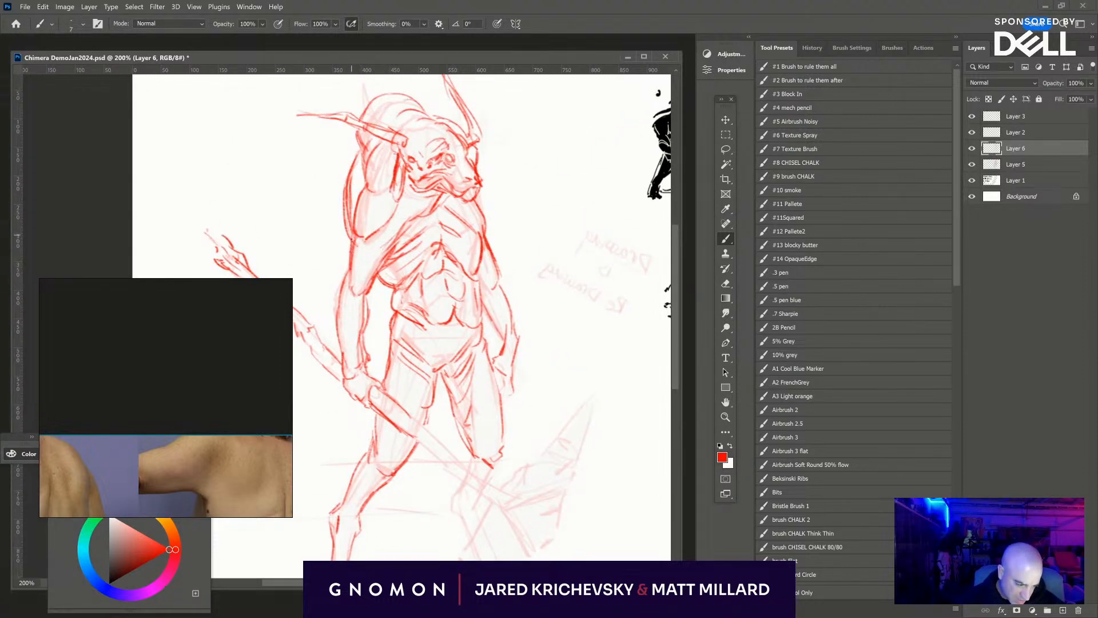
pyautogui.press('e')
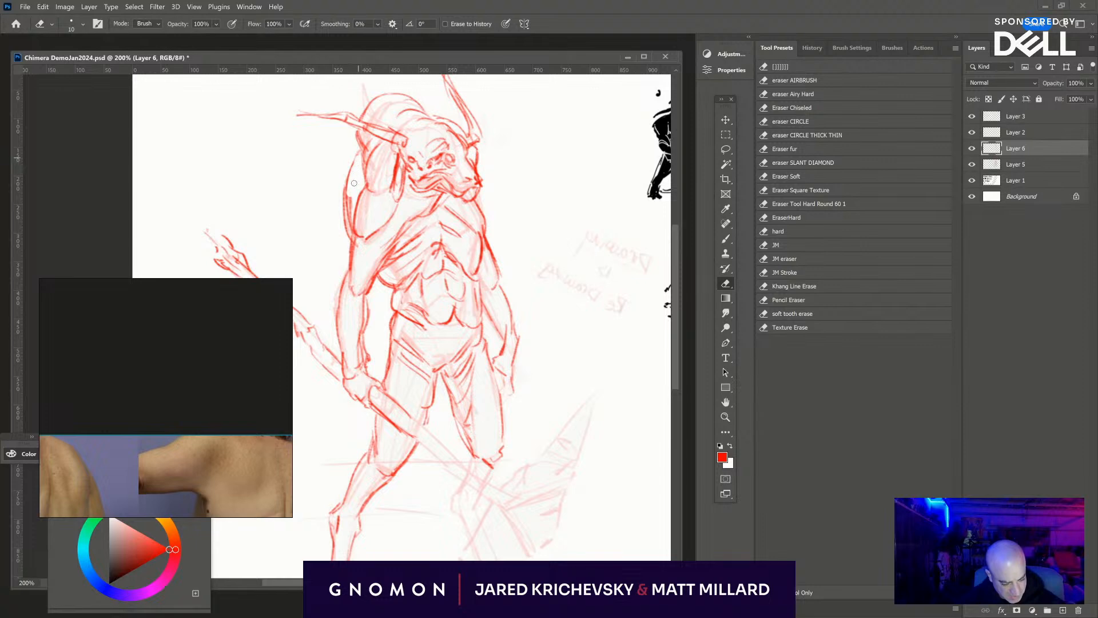
pyautogui.press('b')
pyautogui.moveTo(357, 152)
pyautogui.mouseDown()
pyautogui.moveTo(347, 186)
pyautogui.moveTo(352, 154)
pyautogui.mouseUp()
pyautogui.moveTo(407, 94); pyautogui.dragTo(448, 121)
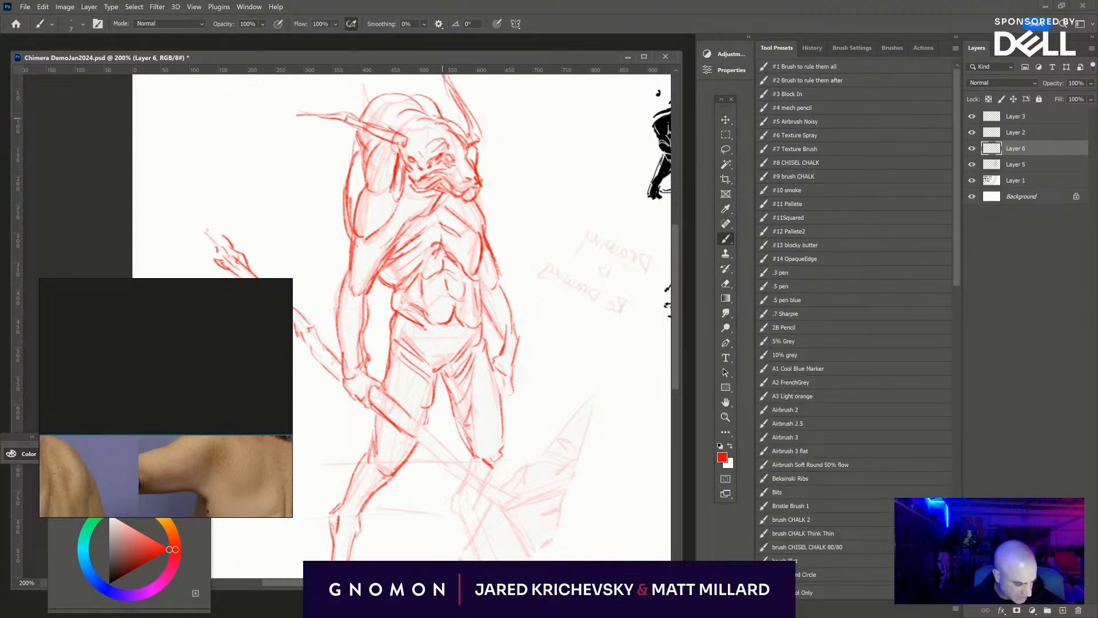
# - Draw the lower axe handle from the near hand past the knees and split it into two prongs holding the blade
pyautogui.scroll(-5, 515, 320)
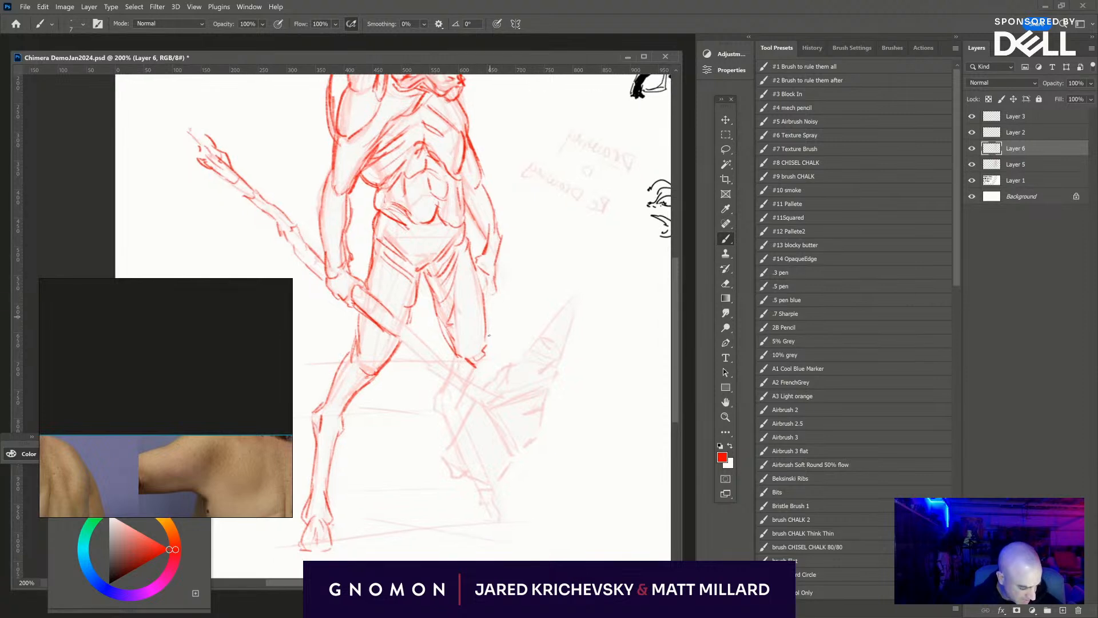
pyautogui.moveTo(386, 333); pyautogui.dragTo(492, 413)
pyautogui.moveTo(400, 322)
pyautogui.mouseDown()
pyautogui.moveTo(469, 386)
pyautogui.moveTo(455, 377)
pyautogui.moveTo(499, 396)
pyautogui.moveTo(516, 386)
pyautogui.moveTo(491, 396)
pyautogui.moveTo(495, 407)
pyautogui.moveTo(568, 371)
pyautogui.mouseUp()
pyautogui.moveTo(493, 407)
pyautogui.mouseDown()
pyautogui.moveTo(520, 456)
pyautogui.moveTo(507, 449)
pyautogui.moveTo(499, 482)
pyautogui.mouseUp()
pyautogui.moveTo(562, 359); pyautogui.dragTo(552, 376)
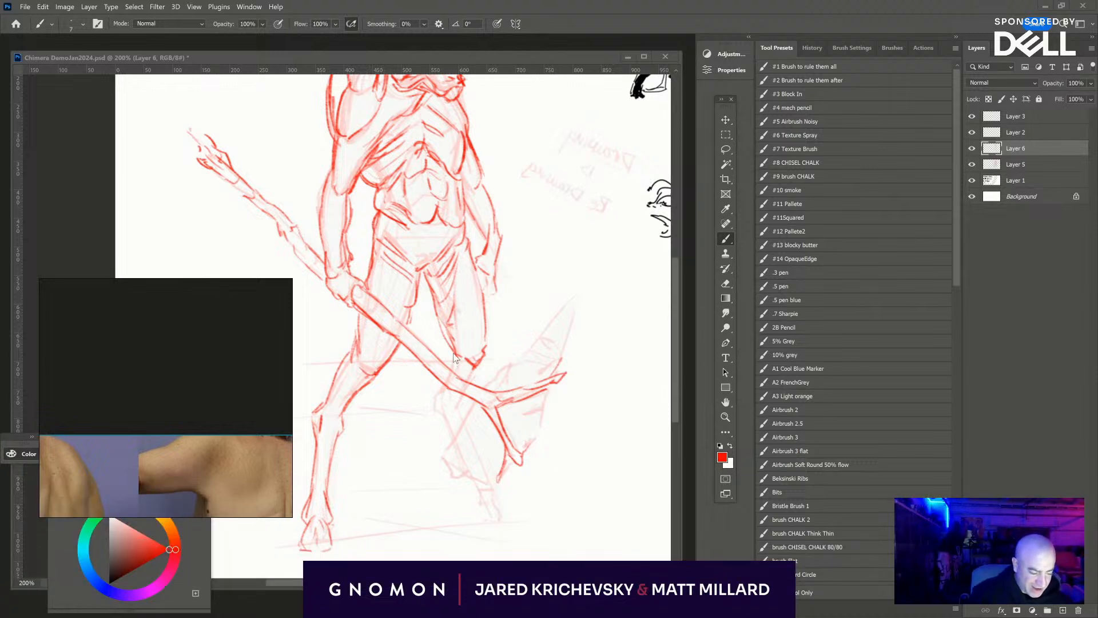
# - Draw the jagged axe blade around the prongs, then the far lower leg and foot behind it
pyautogui.moveTo(455, 349)
pyautogui.mouseDown()
pyautogui.moveTo(483, 369)
pyautogui.moveTo(461, 391)
pyautogui.moveTo(446, 454)
pyautogui.mouseUp()
pyautogui.moveTo(475, 402)
pyautogui.mouseDown()
pyautogui.moveTo(442, 456)
pyautogui.moveTo(496, 486)
pyautogui.moveTo(544, 427)
pyautogui.moveTo(548, 392)
pyautogui.moveTo(502, 370)
pyautogui.moveTo(542, 356)
pyautogui.moveTo(524, 354)
pyautogui.moveTo(577, 294)
pyautogui.moveTo(555, 362)
pyautogui.mouseUp()
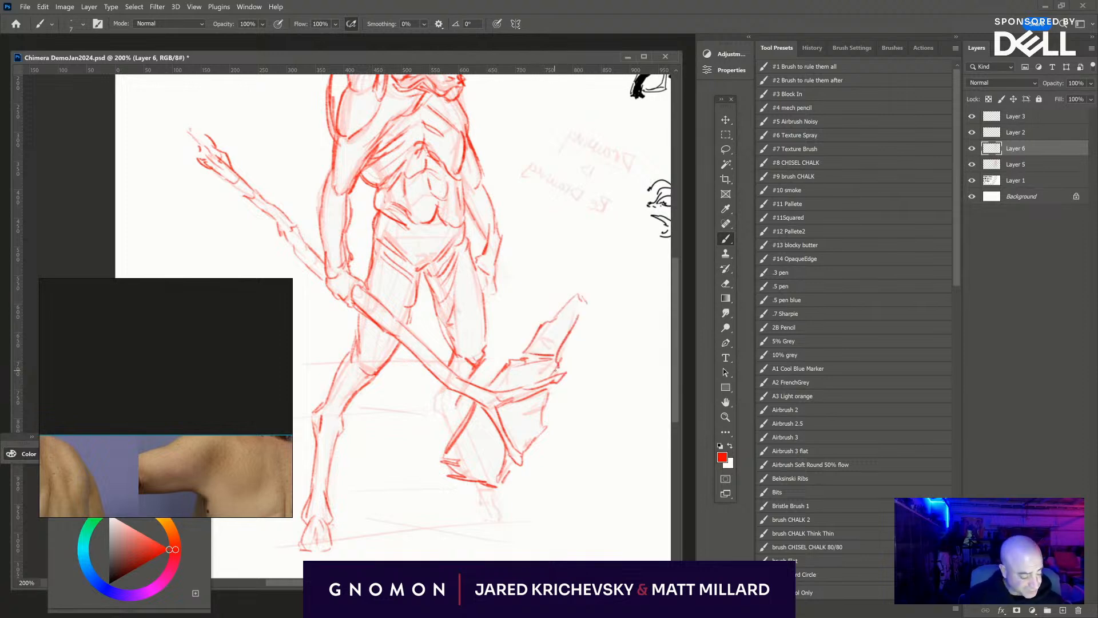
pyautogui.moveTo(456, 395)
pyautogui.mouseDown()
pyautogui.moveTo(465, 423)
pyautogui.moveTo(432, 402)
pyautogui.moveTo(451, 444)
pyautogui.mouseUp()
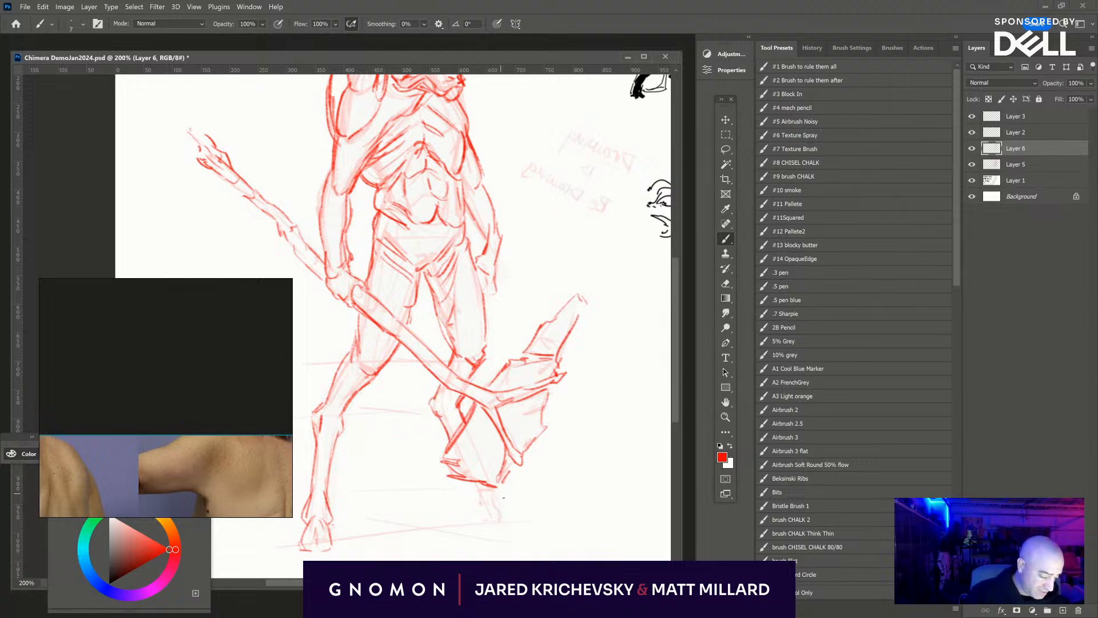
pyautogui.moveTo(498, 482)
pyautogui.mouseDown()
pyautogui.moveTo(504, 495)
pyautogui.moveTo(482, 498)
pyautogui.moveTo(502, 502)
pyautogui.moveTo(475, 503)
pyautogui.moveTo(513, 511)
pyautogui.moveTo(520, 523)
pyautogui.moveTo(489, 517)
pyautogui.moveTo(525, 527)
pyautogui.mouseUp()
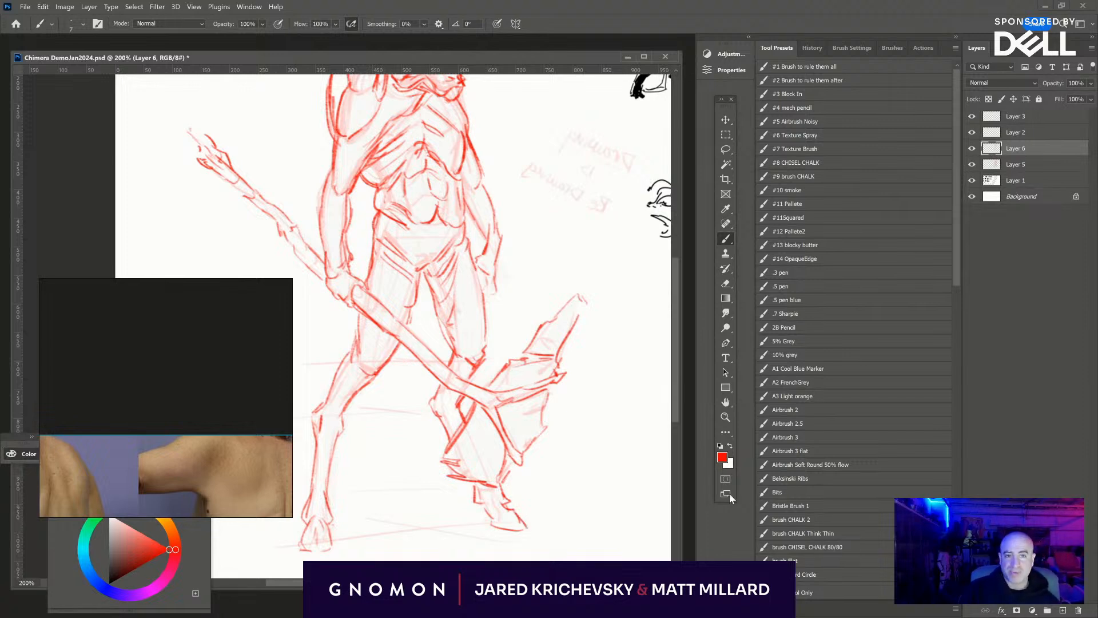
# - Define the inner thigh beside the hanging cloth, then darken the top of the back contour below the near horn
pyautogui.moveTo(506, 469); pyautogui.dragTo(554, 509)
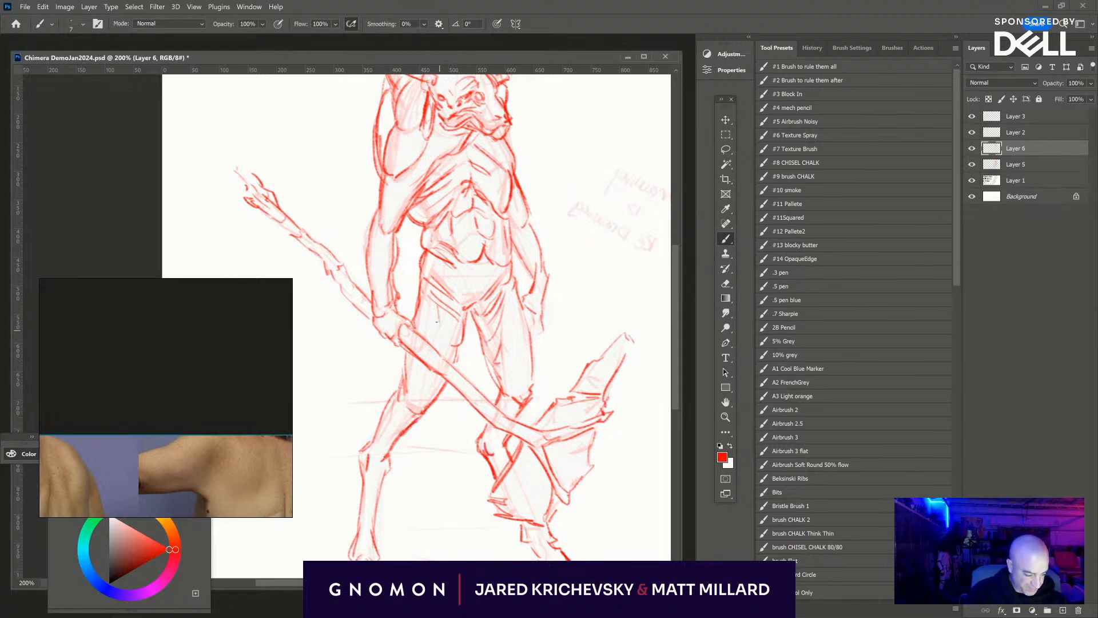
pyautogui.moveTo(444, 310); pyautogui.dragTo(452, 358)
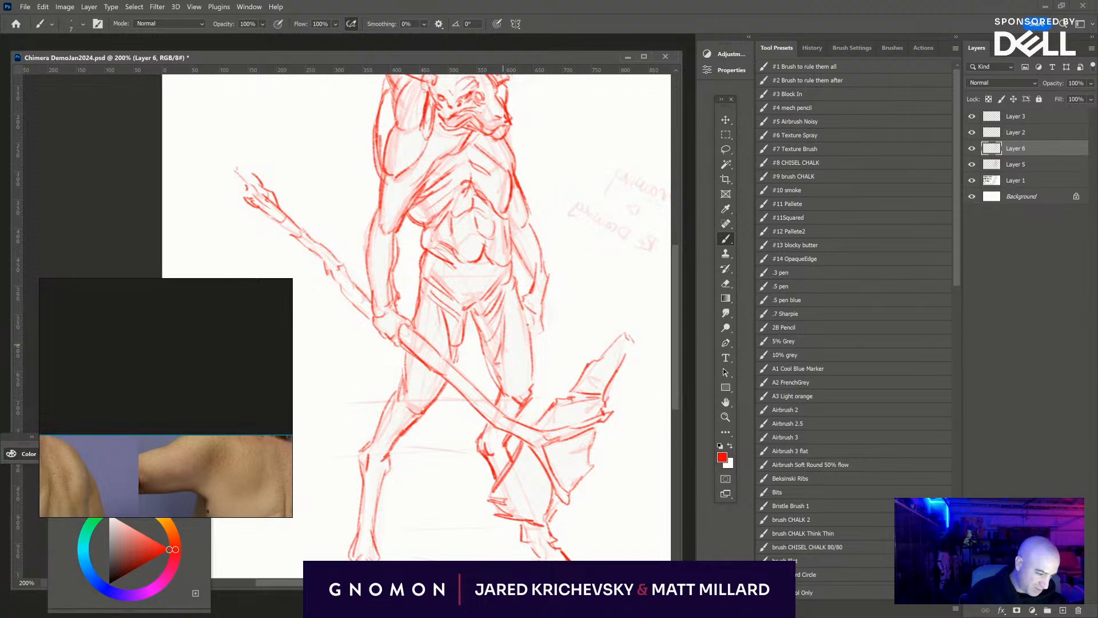
pyautogui.scroll(3, 503, 326)
pyautogui.moveTo(488, 407); pyautogui.dragTo(490, 403)
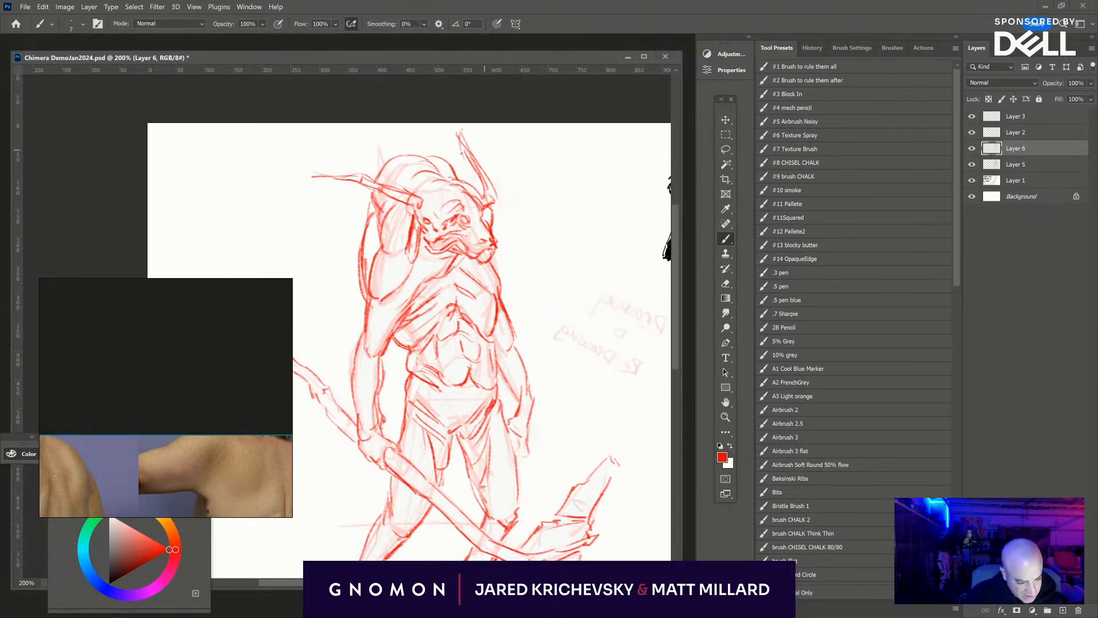
pyautogui.moveTo(370, 198); pyautogui.dragTo(369, 207)
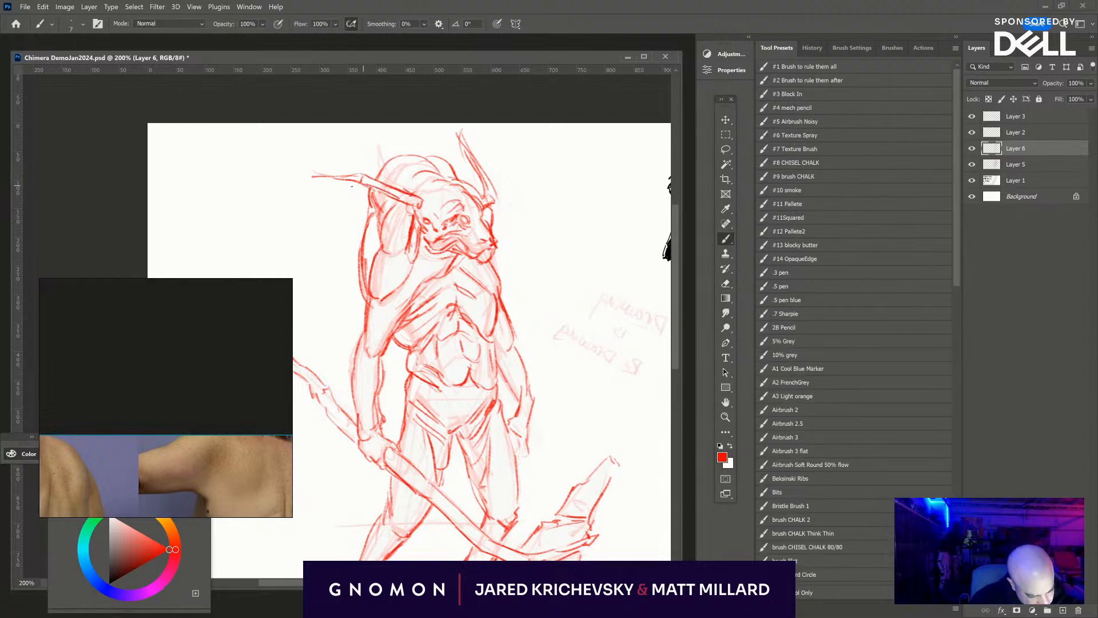
# - Erase the long near horn and draw a short stump at the side of the head in its place
pyautogui.press('e')
pyautogui.moveTo(308, 176); pyautogui.dragTo(421, 207)
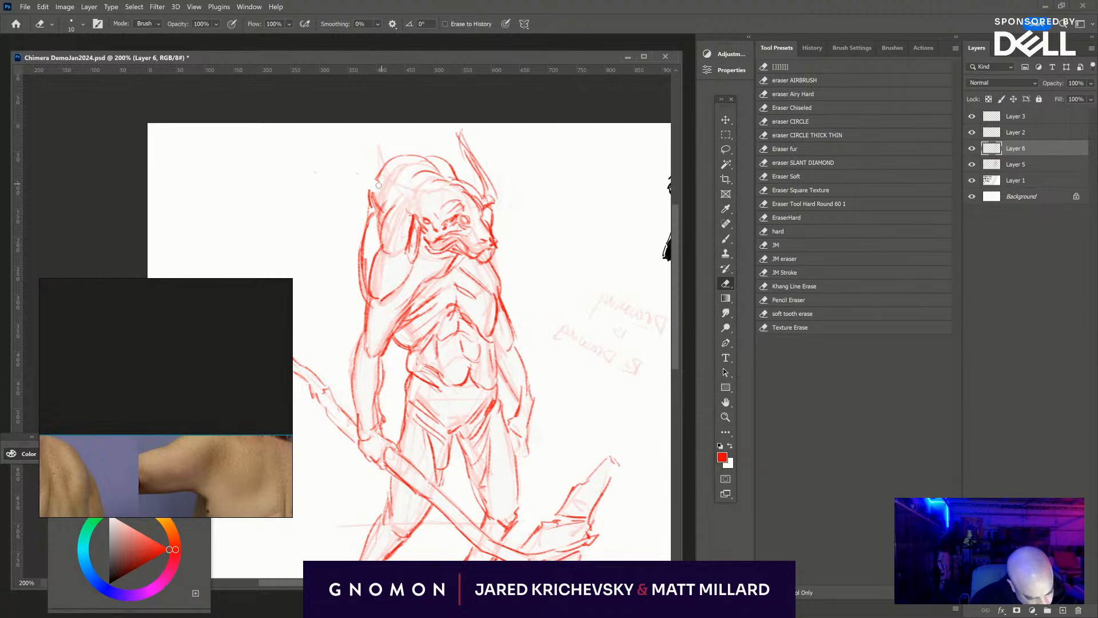
pyautogui.press('b')
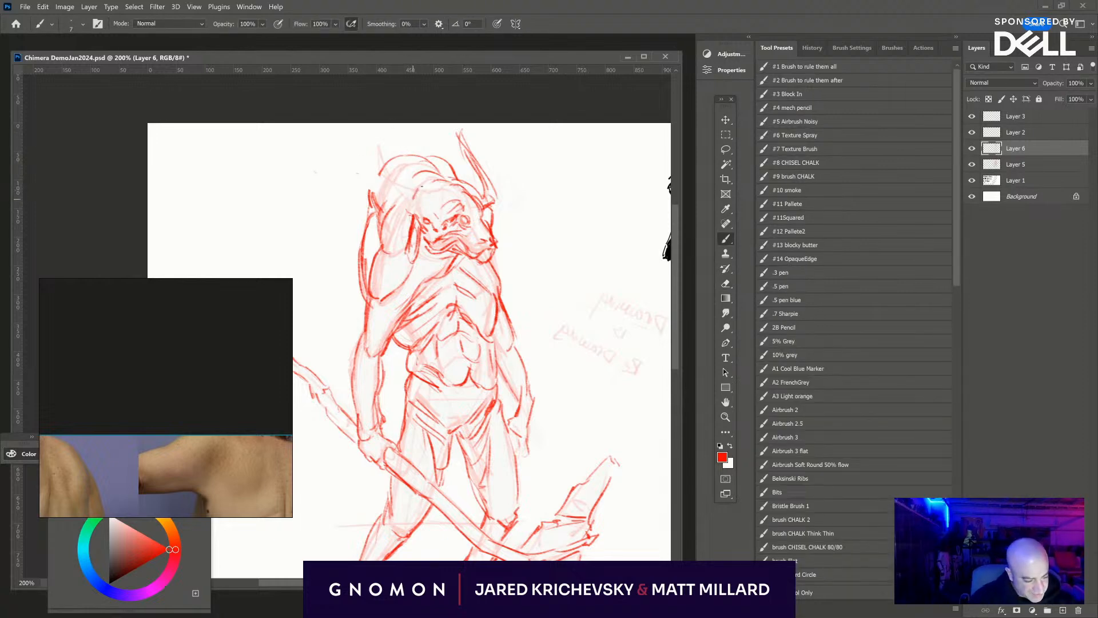
pyautogui.moveTo(419, 195)
pyautogui.mouseDown()
pyautogui.moveTo(426, 183)
pyautogui.moveTo(403, 192)
pyautogui.moveTo(414, 210)
pyautogui.moveTo(422, 189)
pyautogui.mouseUp()
# - Darken the bull's eye and strengthen the lines of the mouth and jaw
pyautogui.moveTo(419, 252); pyautogui.dragTo(455, 245)
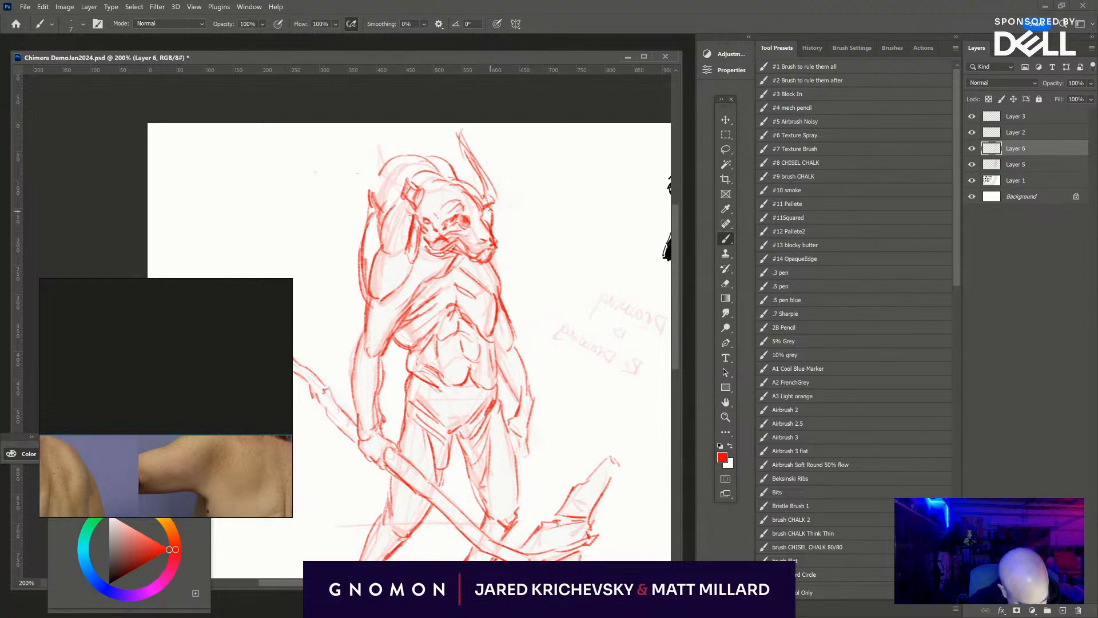
pyautogui.press('e')
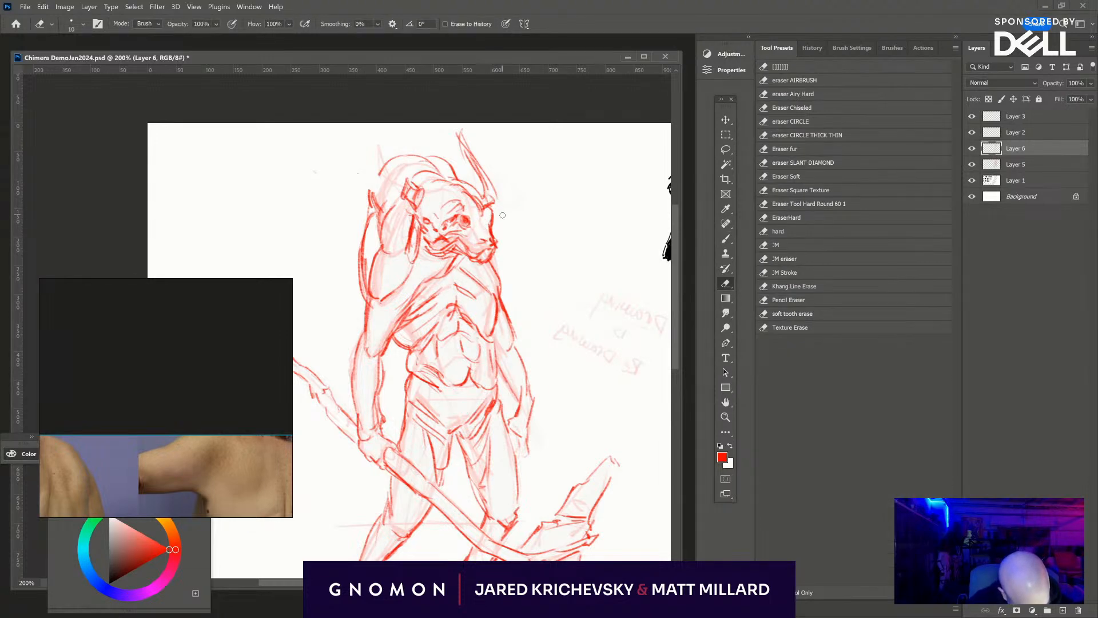
pyautogui.press('b')
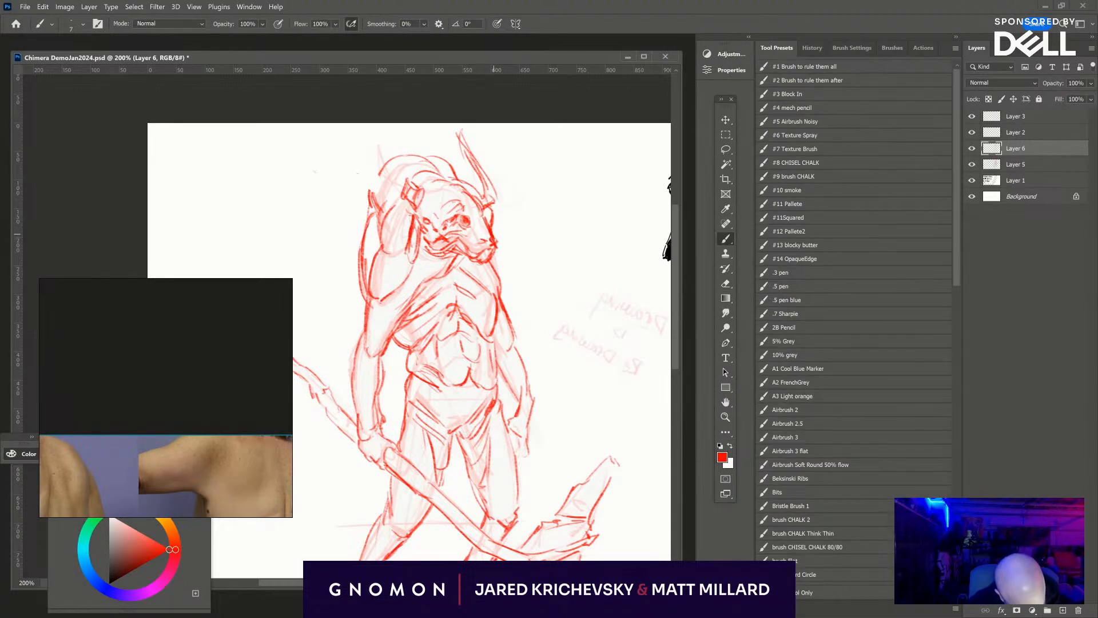
# - Reinforce the near arm's contour from the elbow along the forearm to the hand gripping the axe handle
pyautogui.moveTo(531, 306); pyautogui.dragTo(564, 186)
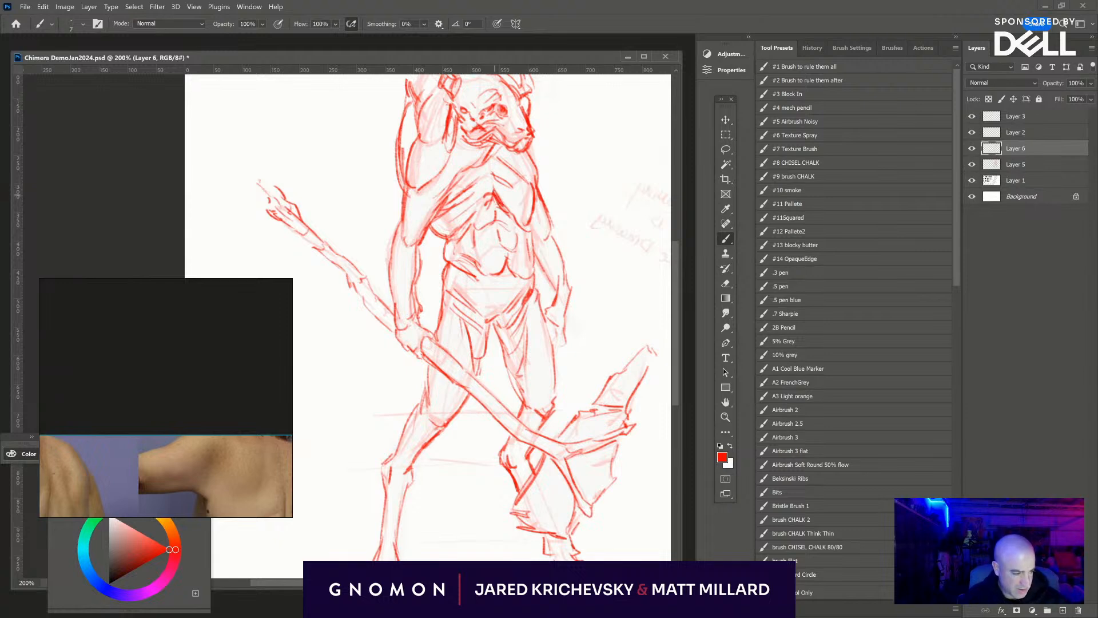
pyautogui.moveTo(611, 281); pyautogui.dragTo(602, 341)
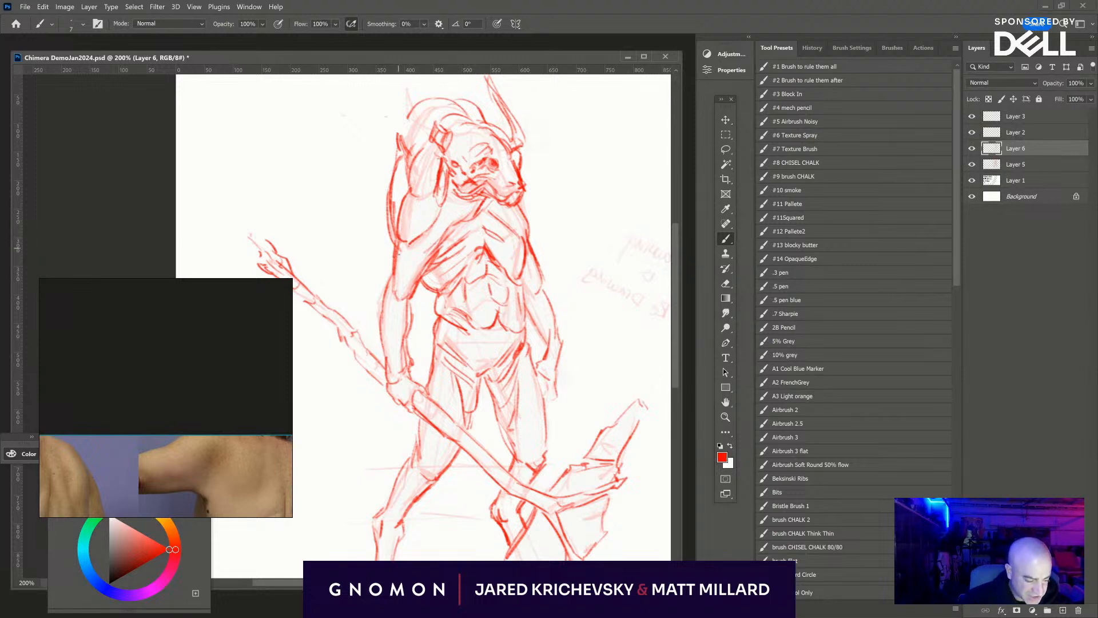
pyautogui.moveTo(399, 250); pyautogui.dragTo(391, 367)
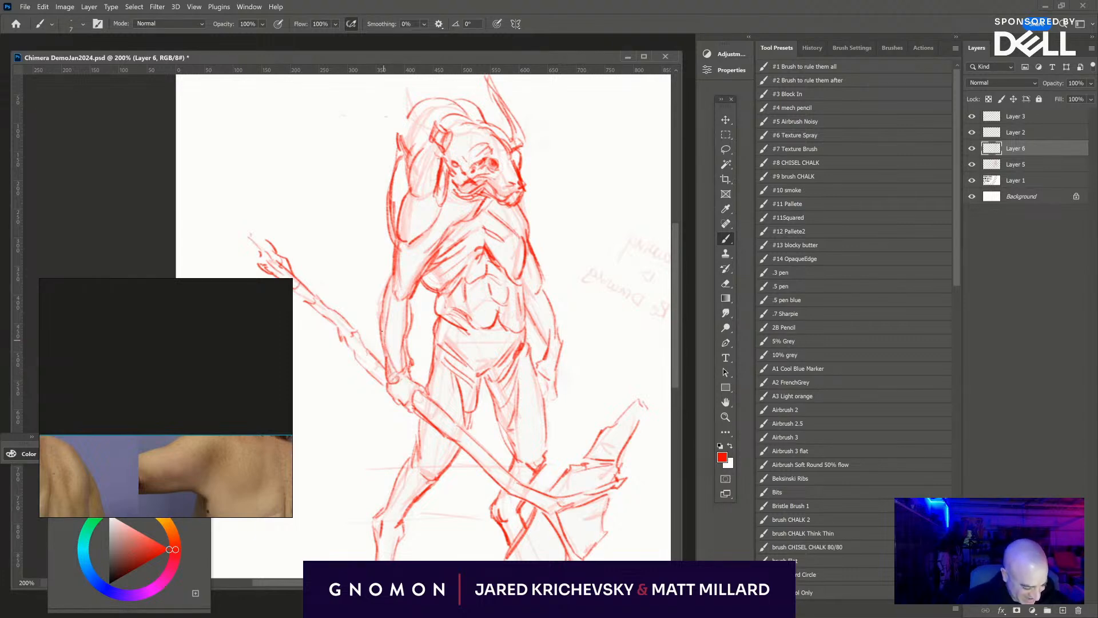
pyautogui.moveTo(382, 332)
pyautogui.mouseDown()
pyautogui.moveTo(389, 287)
pyautogui.moveTo(403, 290)
pyautogui.mouseUp()
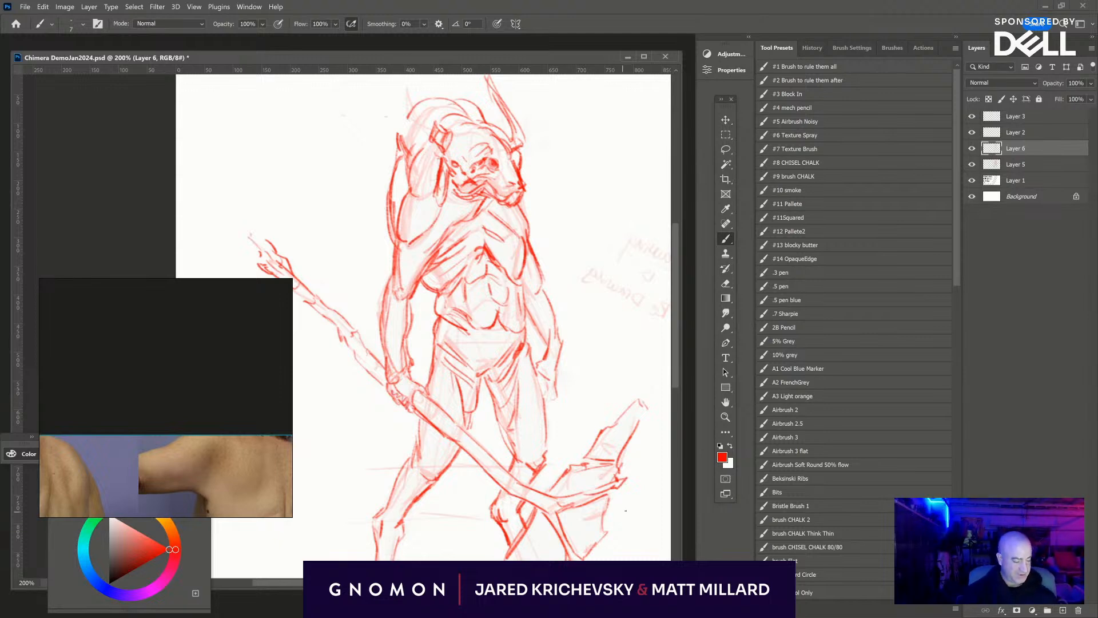
# - Turn off the horizontal flip of the canvas view and hide the floating anatomy reference photos
pyautogui.hotkey('ctrl', '-')
pyautogui.moveTo(576, 471); pyautogui.dragTo(541, 378)
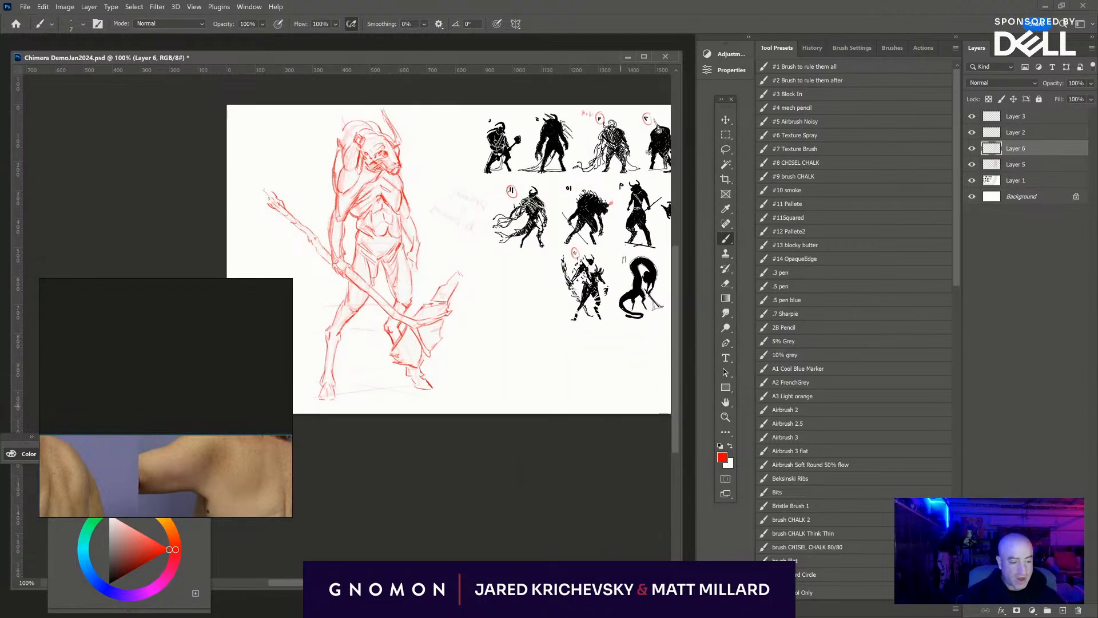
pyautogui.click(194, 7)
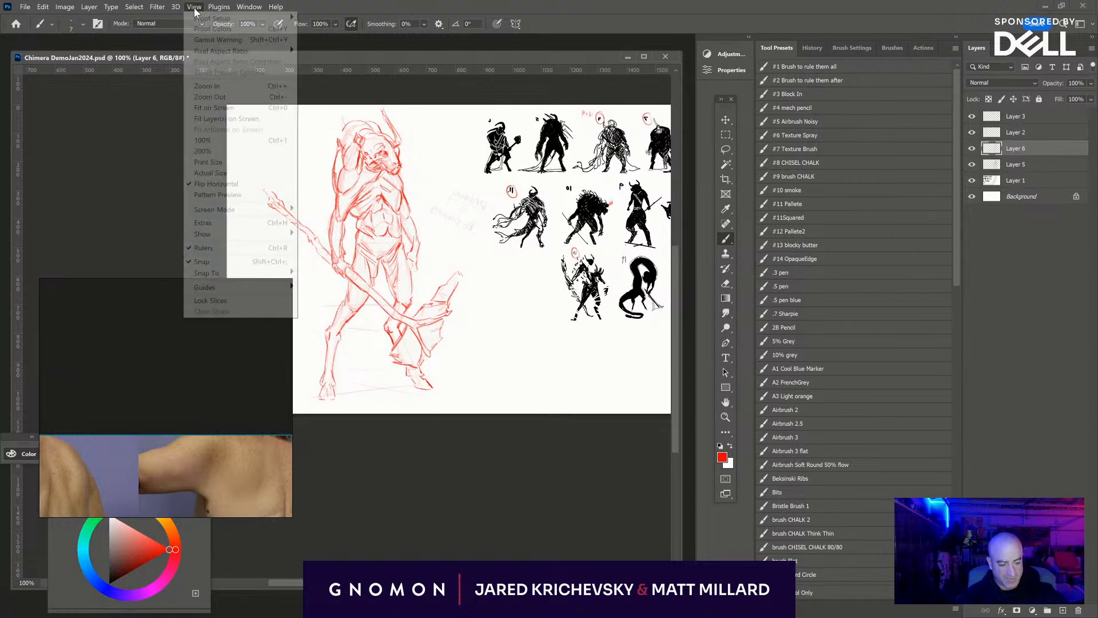
pyautogui.click(228, 183)
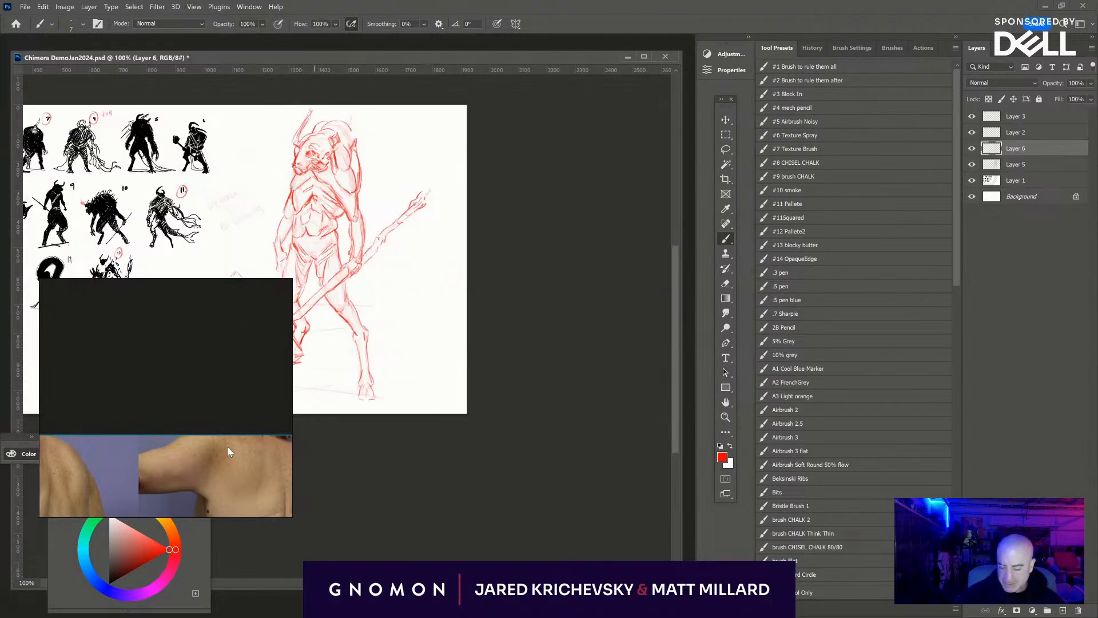
pyautogui.click(215, 417)
pyautogui.hotkey('ctrl', 'm')
pyautogui.moveTo(474, 473); pyautogui.dragTo(677, 495)
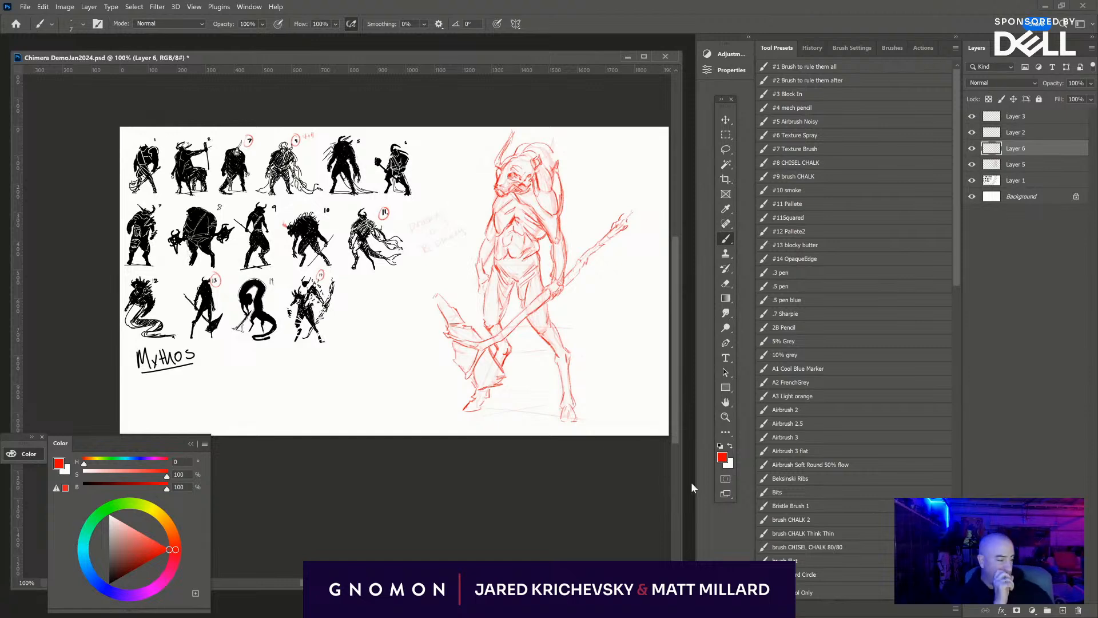
# - Examine the unflipped chimera's pose and proportions, both close up and against the whole page of silhouette thumbnails
pyautogui.hotkey('ctrl', '+')
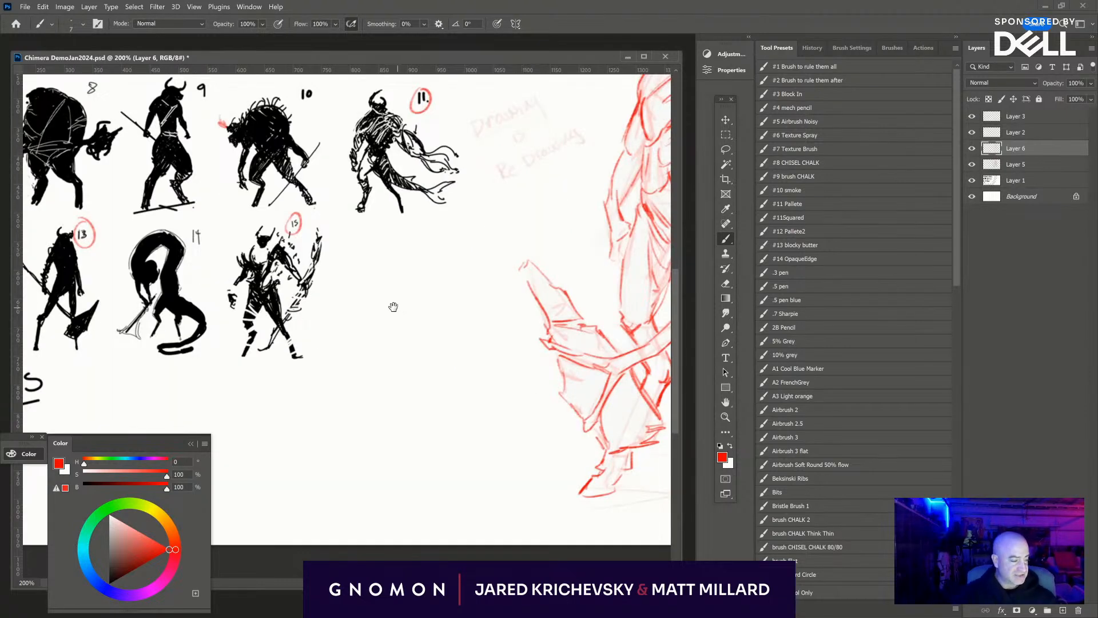
pyautogui.moveTo(394, 307); pyautogui.dragTo(166, 358)
pyautogui.moveTo(231, 317); pyautogui.dragTo(199, 372)
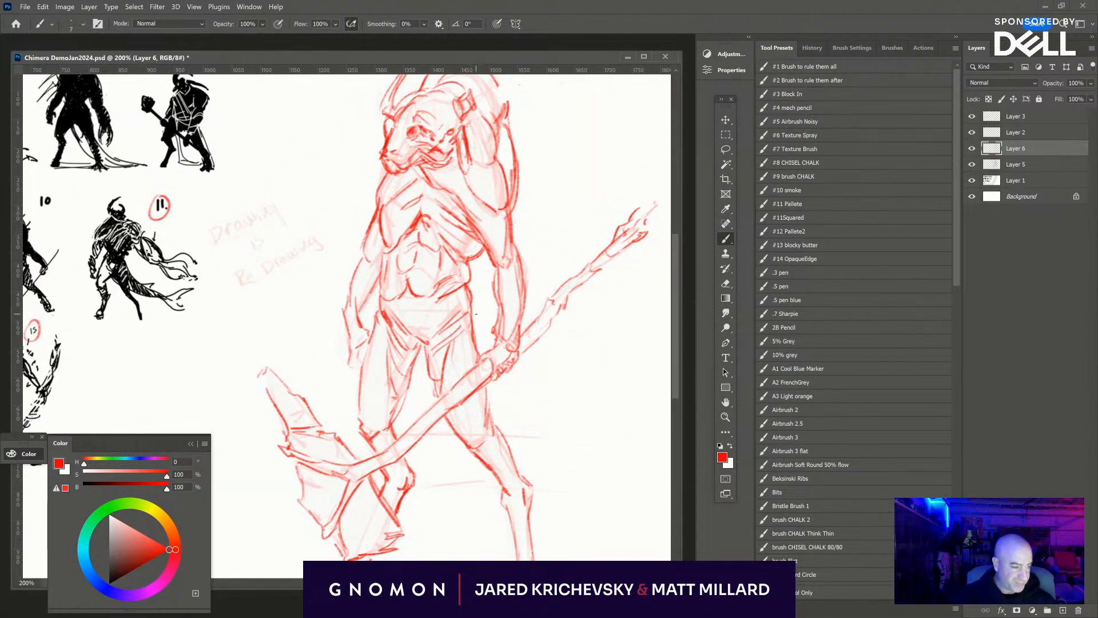
pyautogui.hotkey('ctrl', '-')
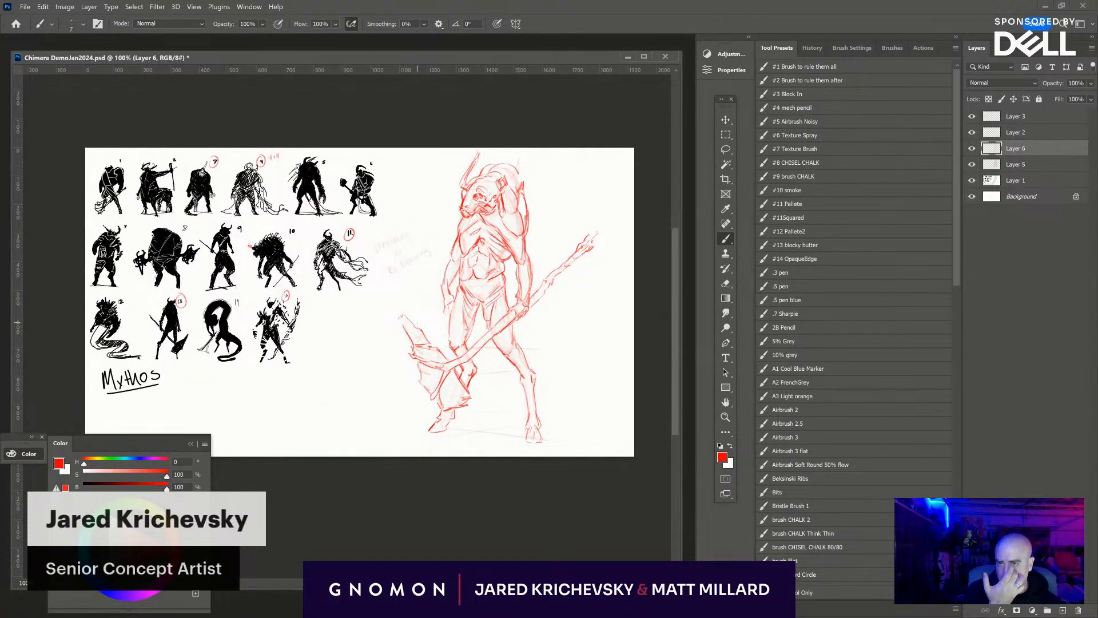
pyautogui.hotkey('ctrl', '+')
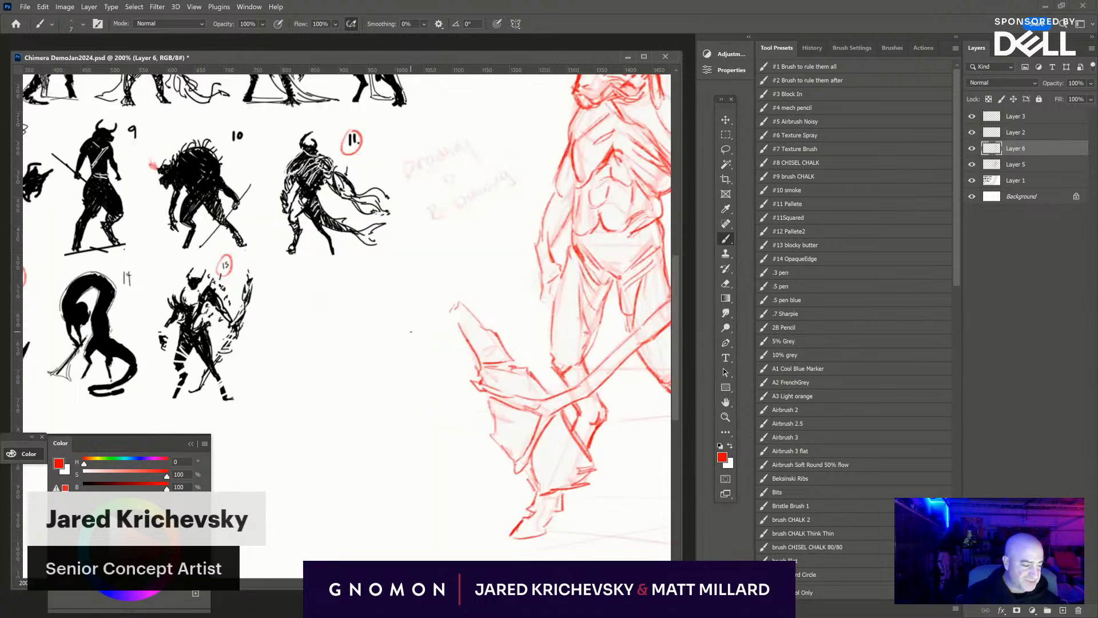
pyautogui.moveTo(417, 314); pyautogui.dragTo(217, 380)
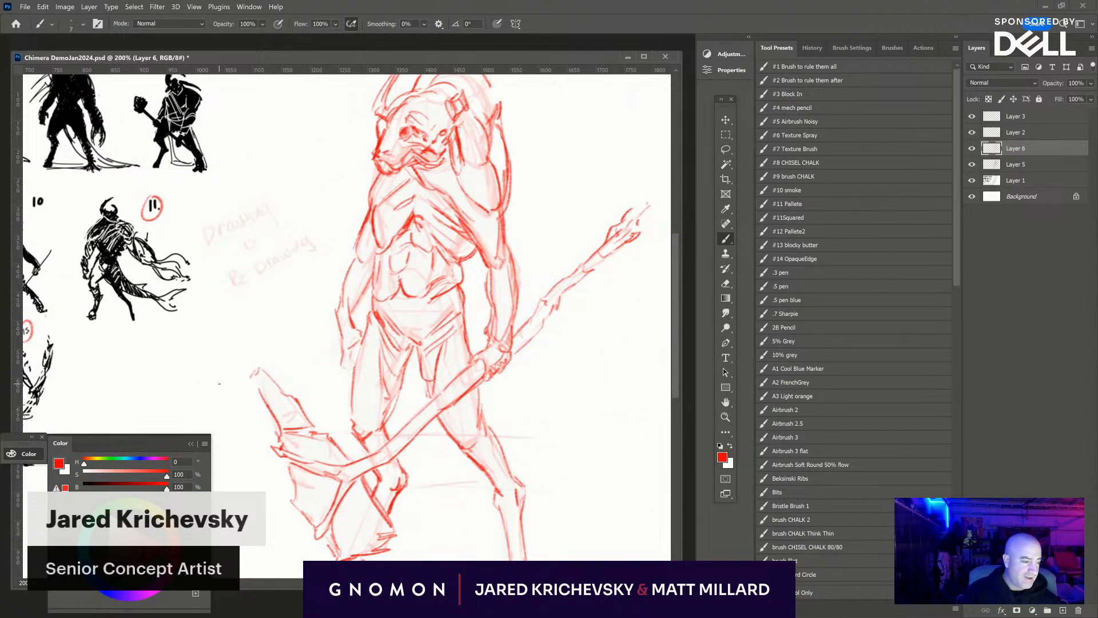